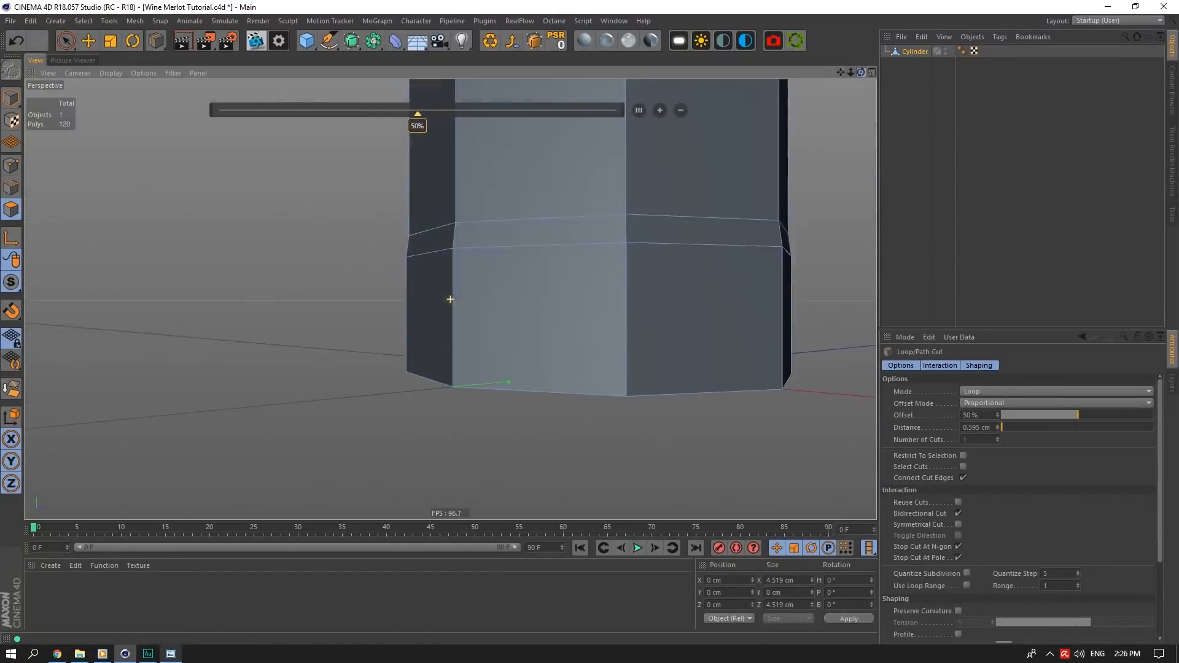
key("e")
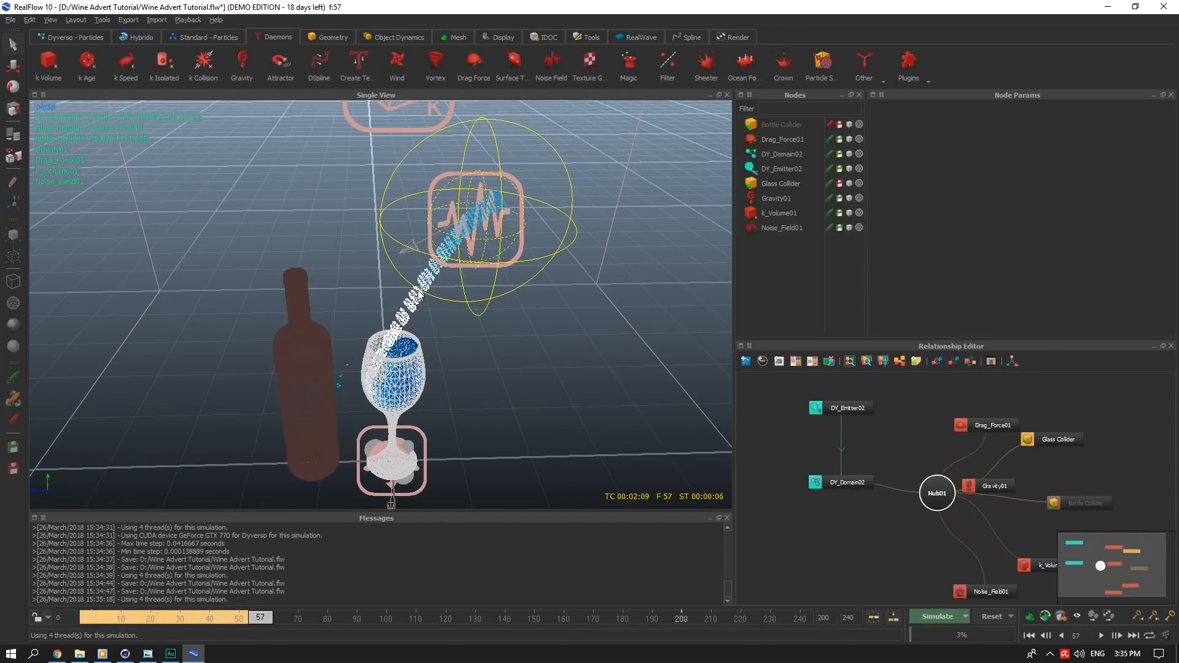
In RealFlow, set the noise field's strength to 5, space scale to 15 and time scale to 2, and reset the simulation
left_click(465, 227)
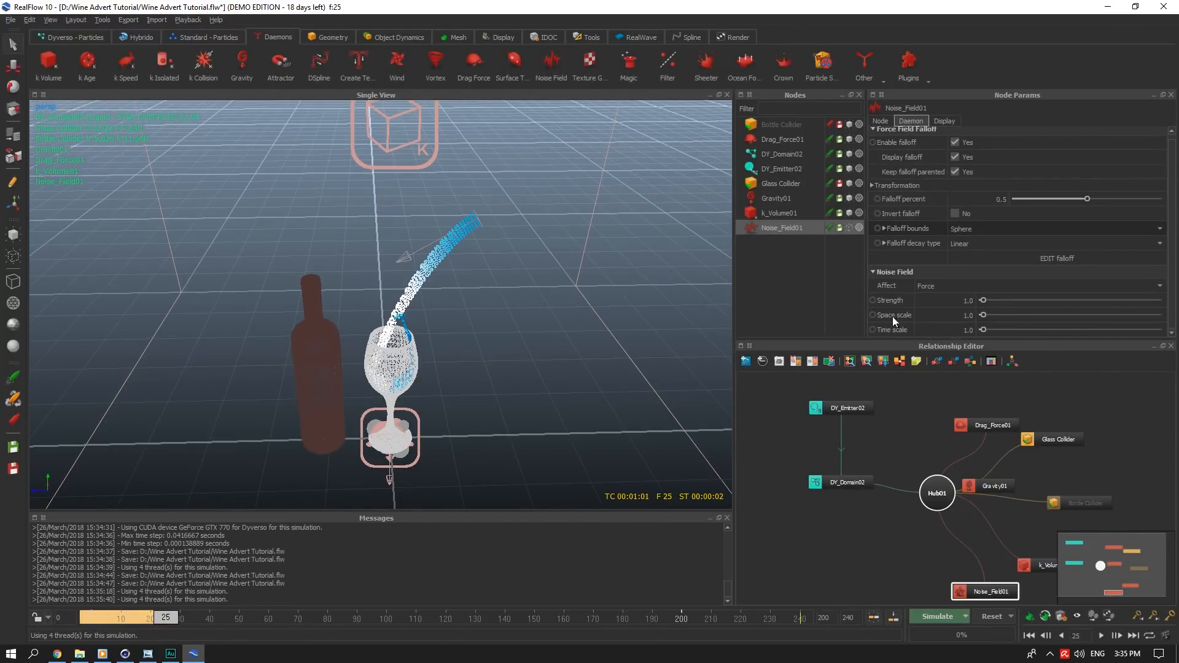
double_click(968, 330)
type("2")
key("Return")
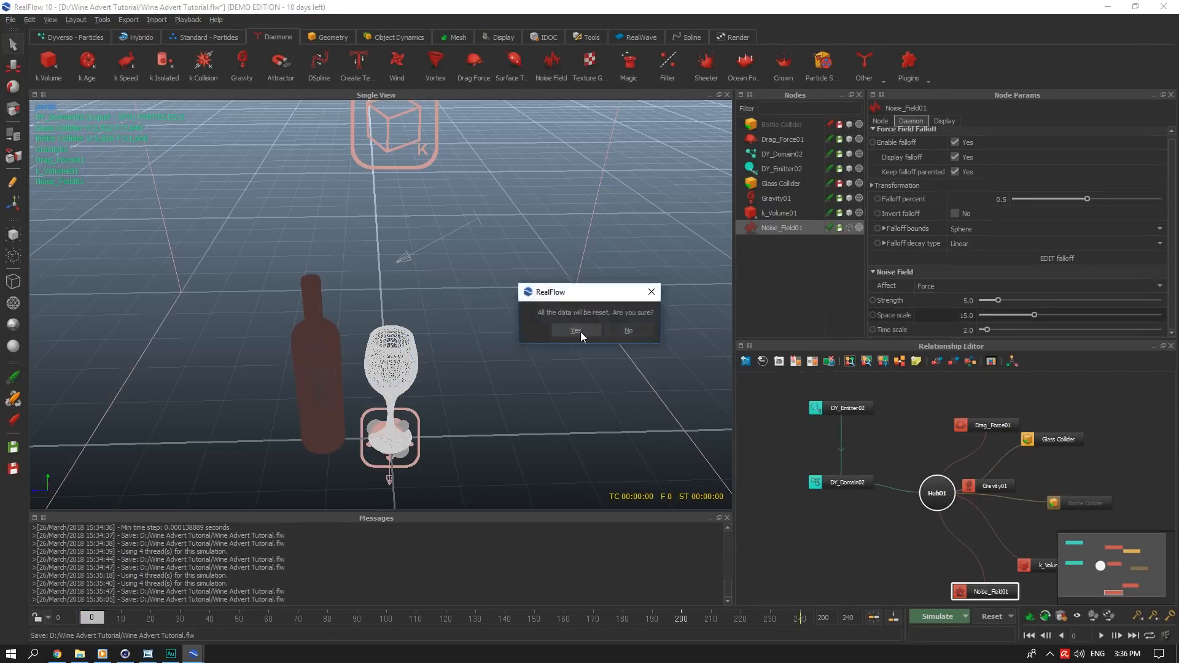
left_click(576, 330)
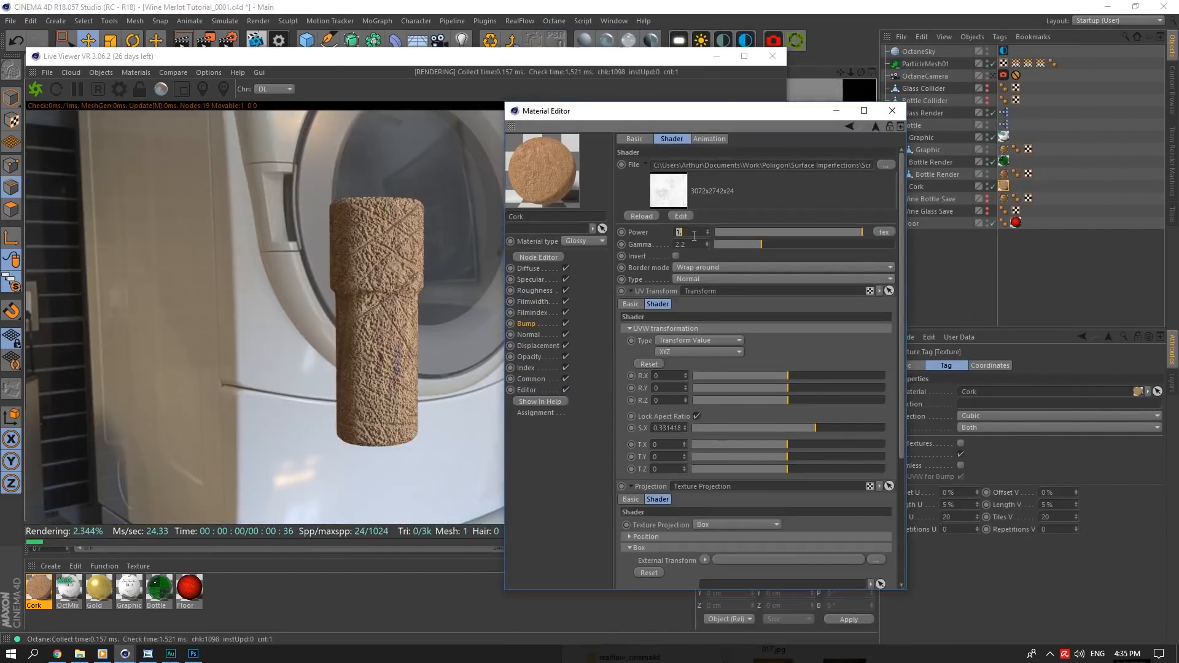
Switch to Cinema 4D and set the power of the Cork material's bump texture to 0.1
type("0.1")
key("Return")
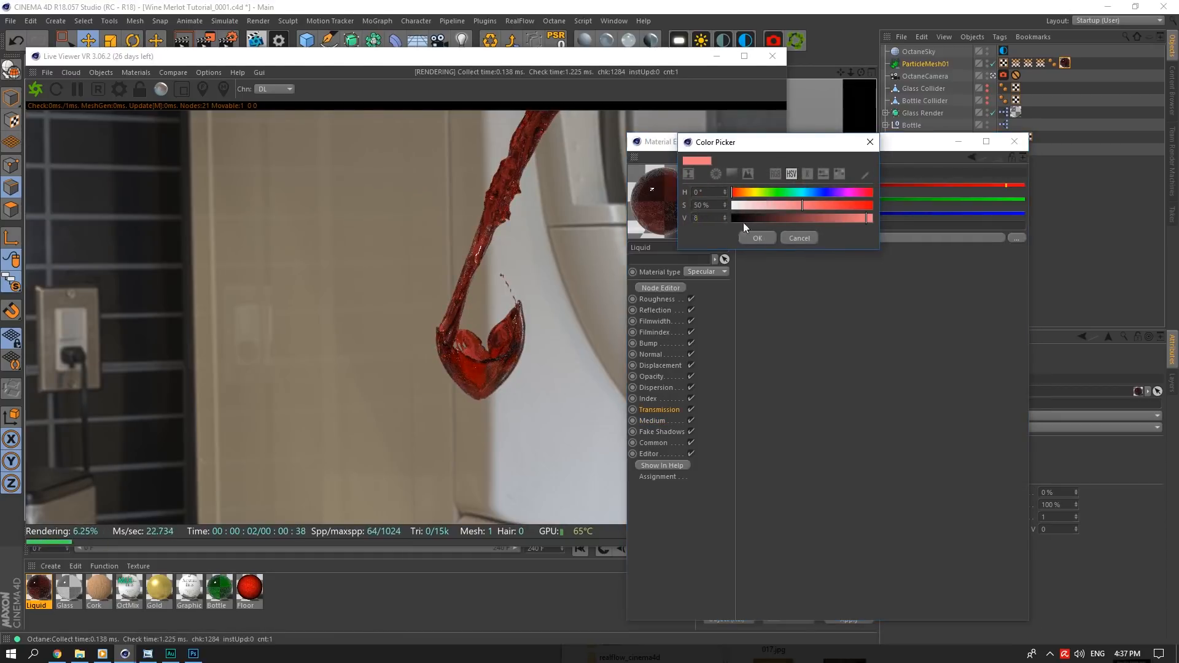
Set the Liquid material's transmission colour to hue 0°, saturation 50 % and value 85
left_click(758, 239)
left_click(771, 201)
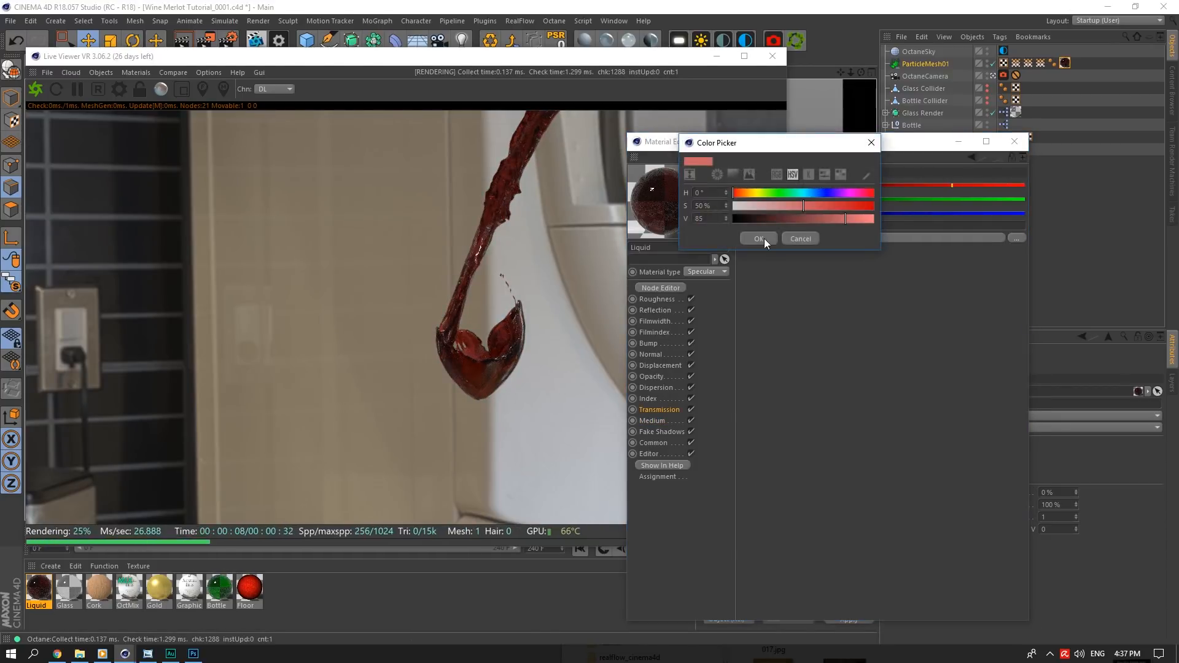
left_click(759, 239)
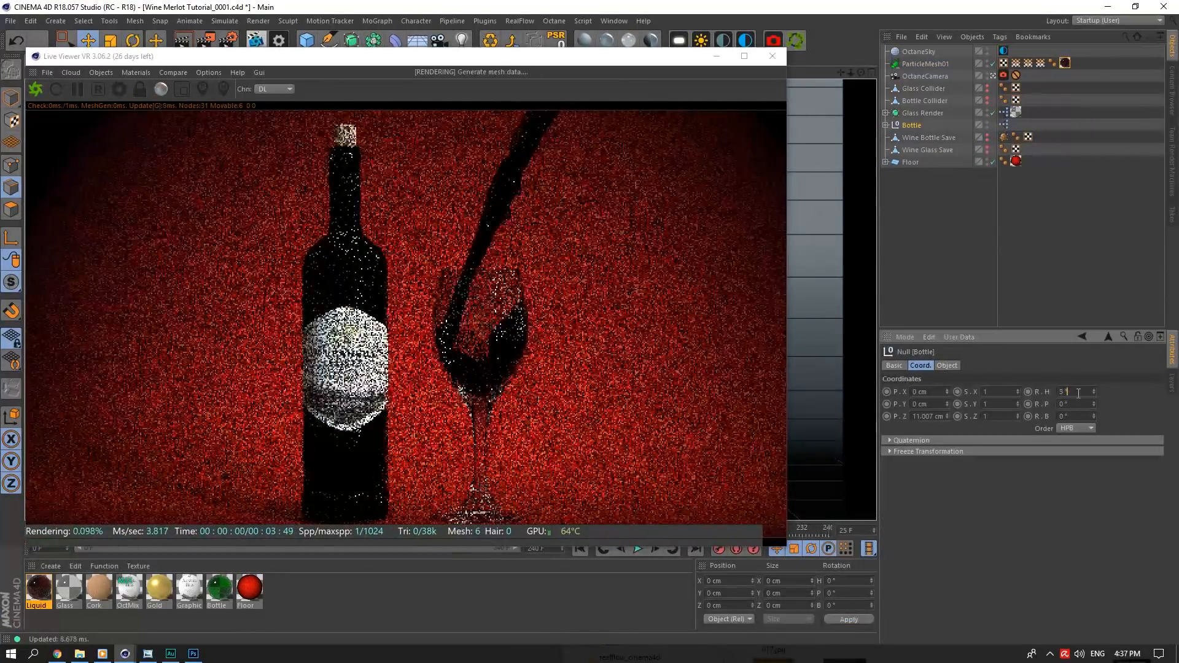
Rotate the Bottle null by changing its heading angle, and adjust the height of the live render window
key("Return")
left_click_drag(526, 545, 525, 585)
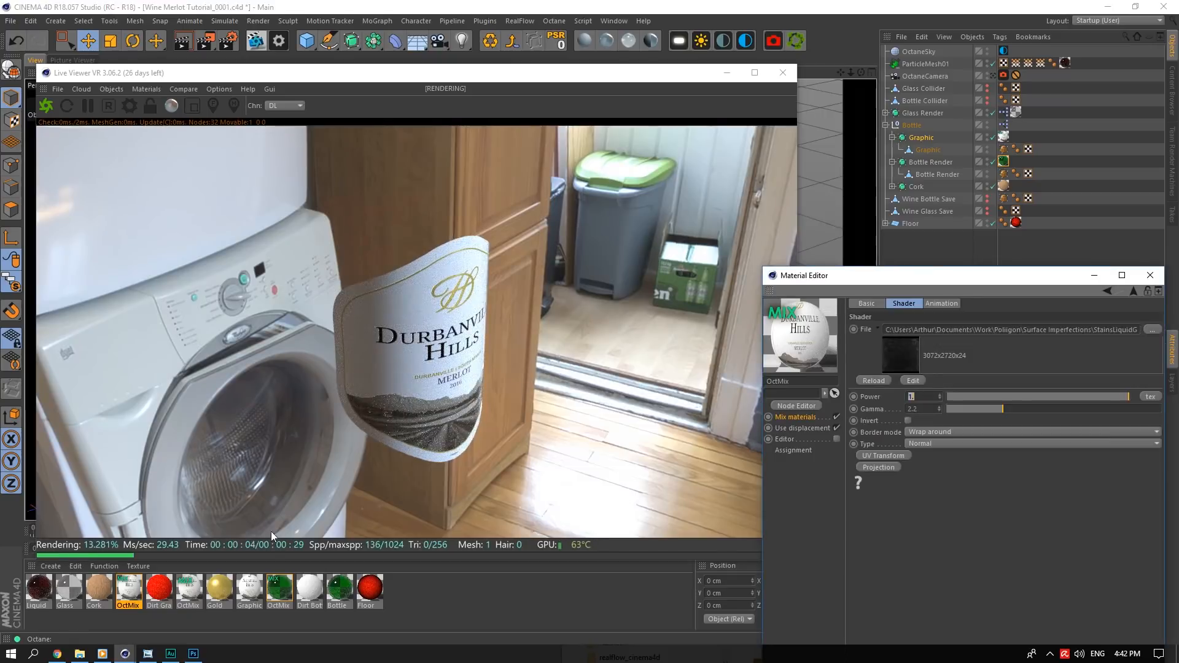
Open the bottle label's mix material in the node editor and add a Multiply node for its mask and dirt textures
left_click(798, 406)
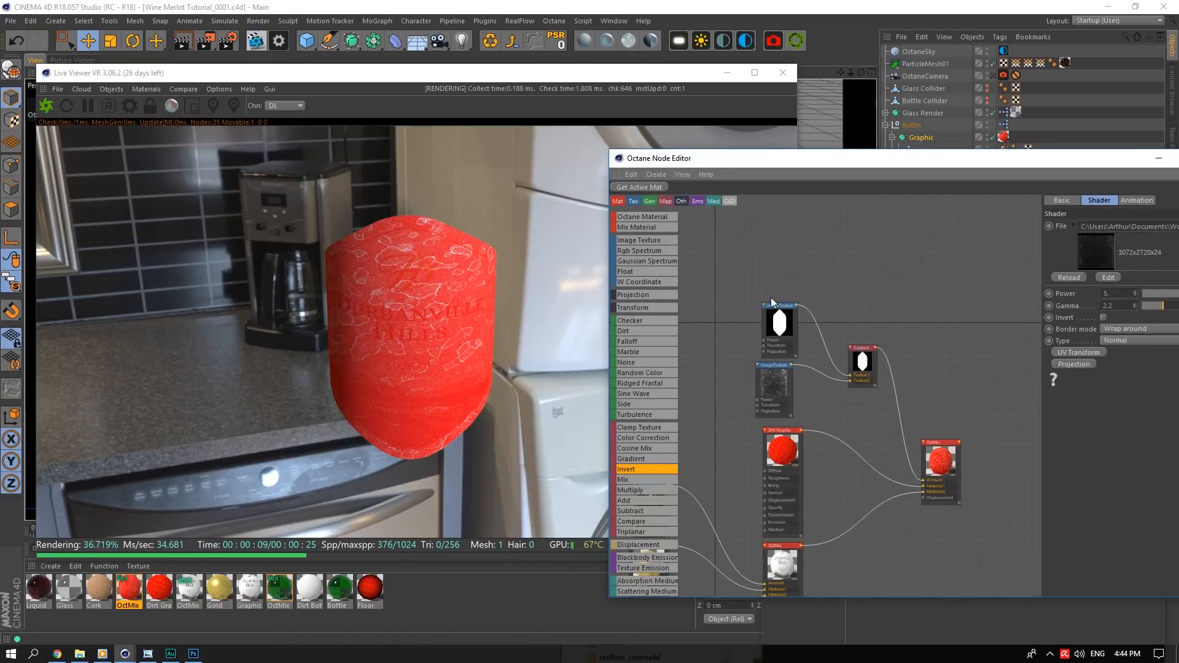
left_click_drag(630, 490, 869, 418)
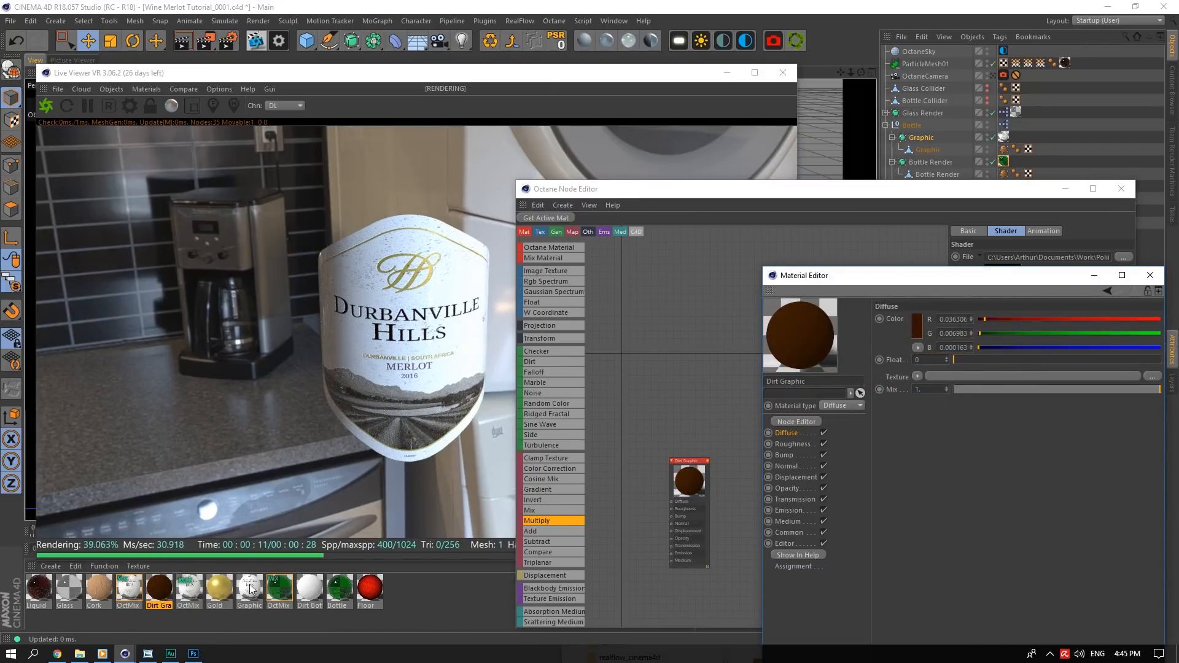
Add an Add node to the label's mix material and load another Surface Imperfections image into the new image texture
left_click(250, 590)
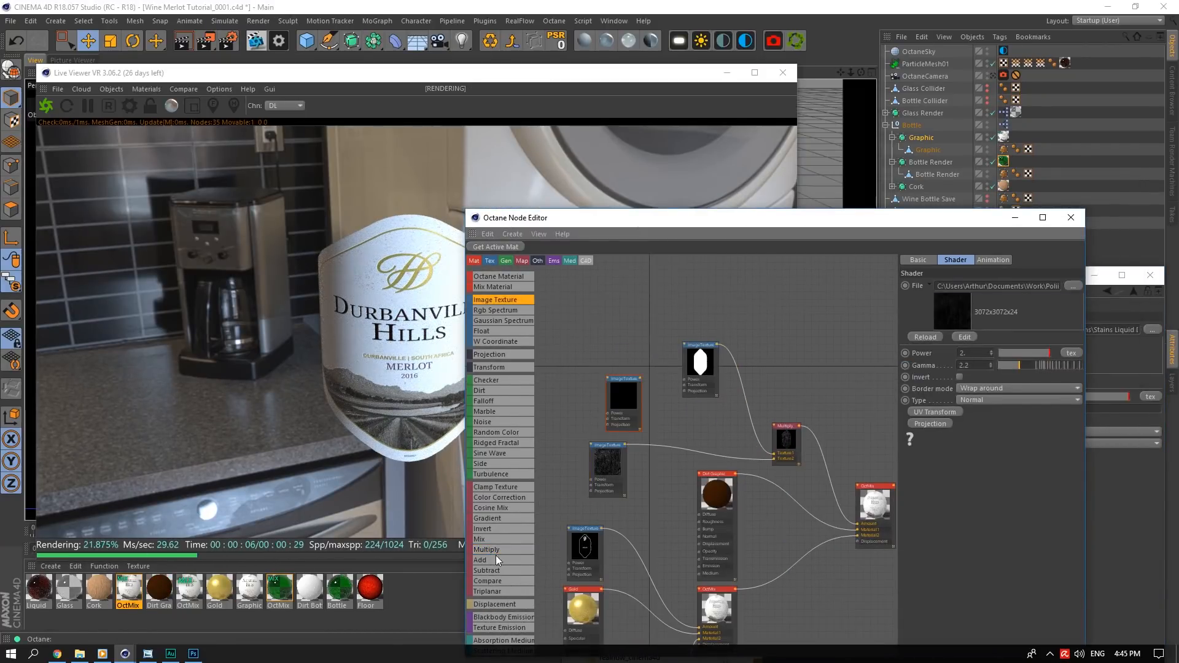
left_click(495, 556)
left_click(616, 417)
left_click(1074, 286)
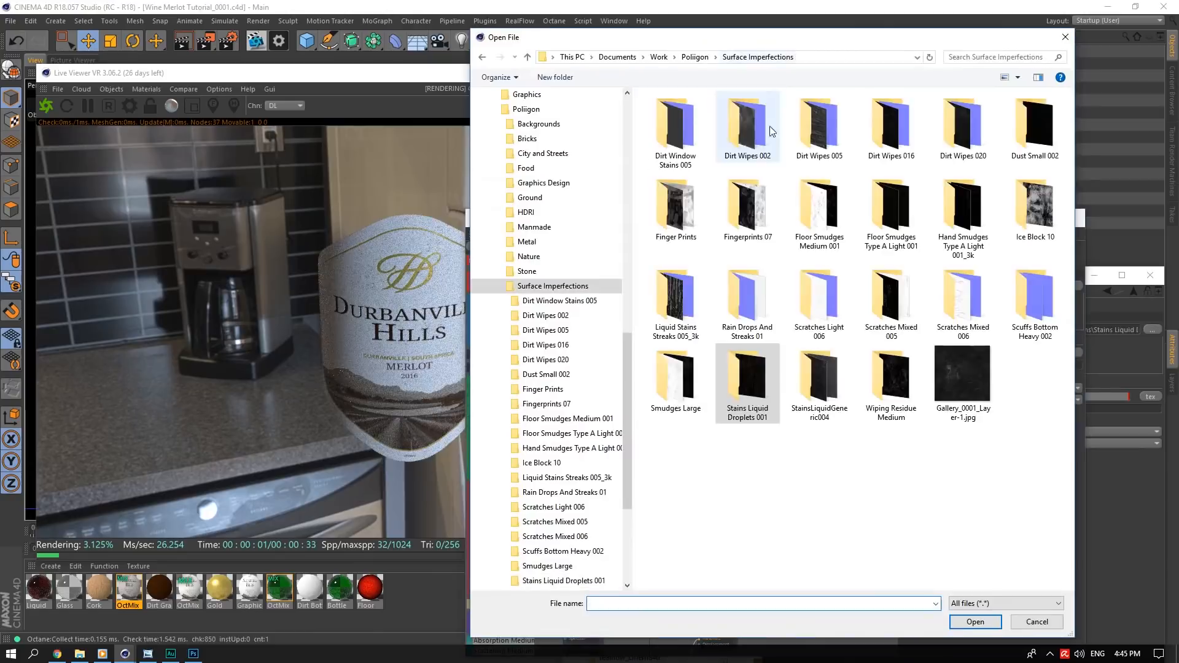
double_click(659, 376)
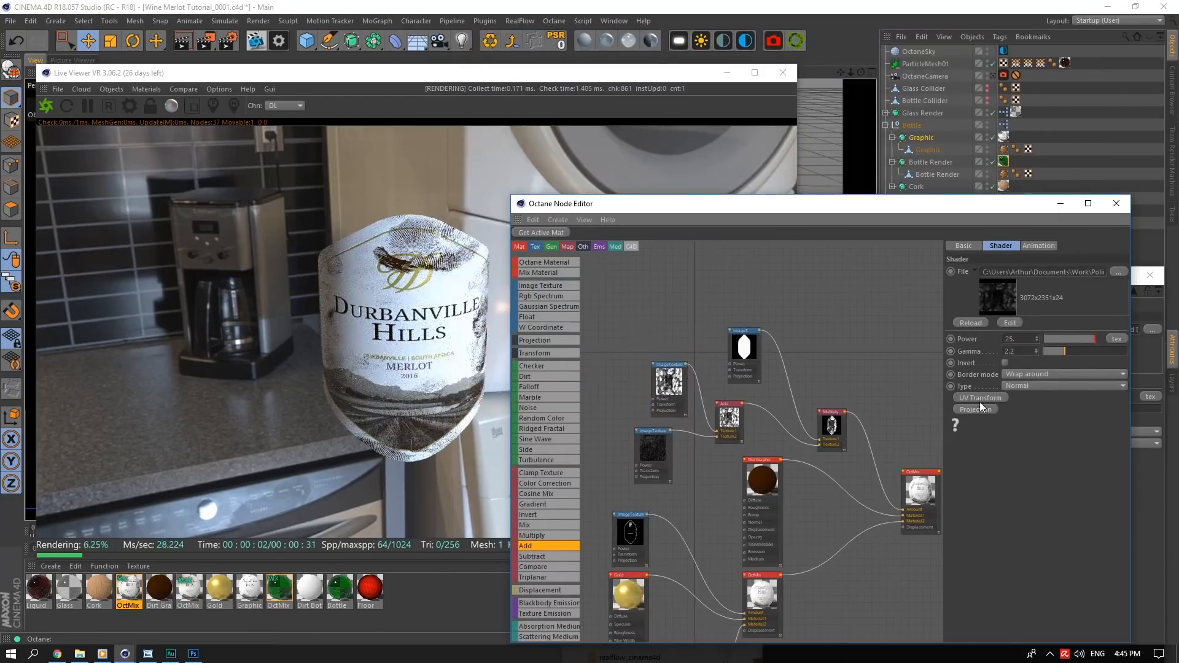
Give the new image texture a UV transform, shift it along X and Y, and set its power to 1
left_click(980, 398)
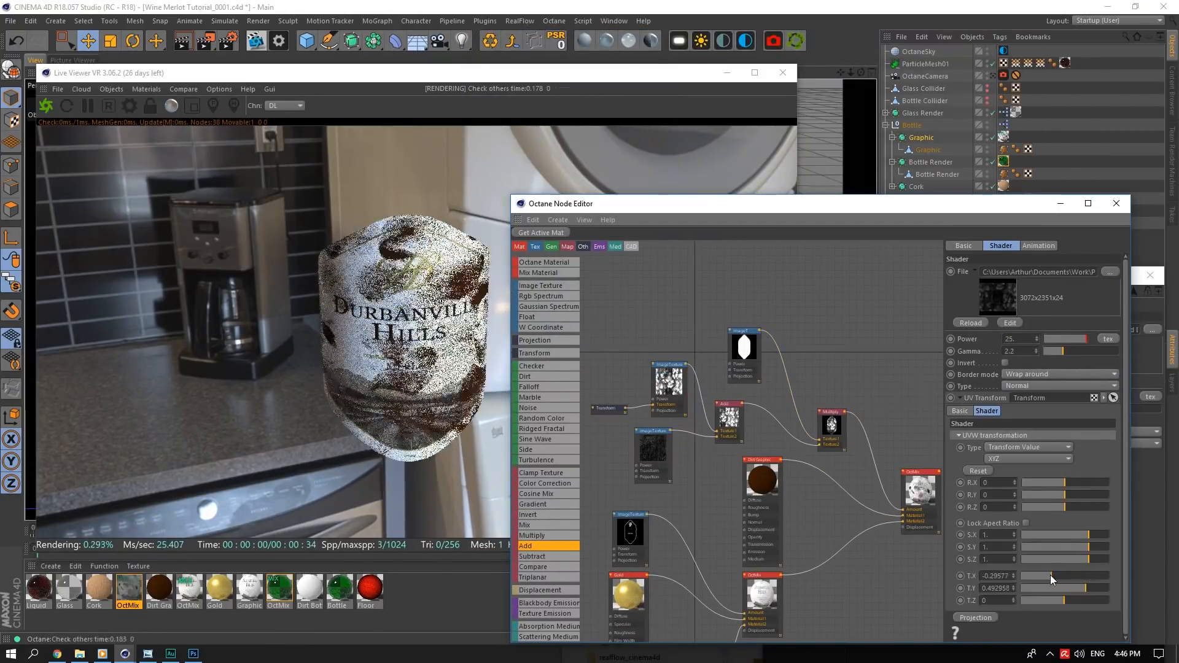
double_click(1017, 339)
type("1.")
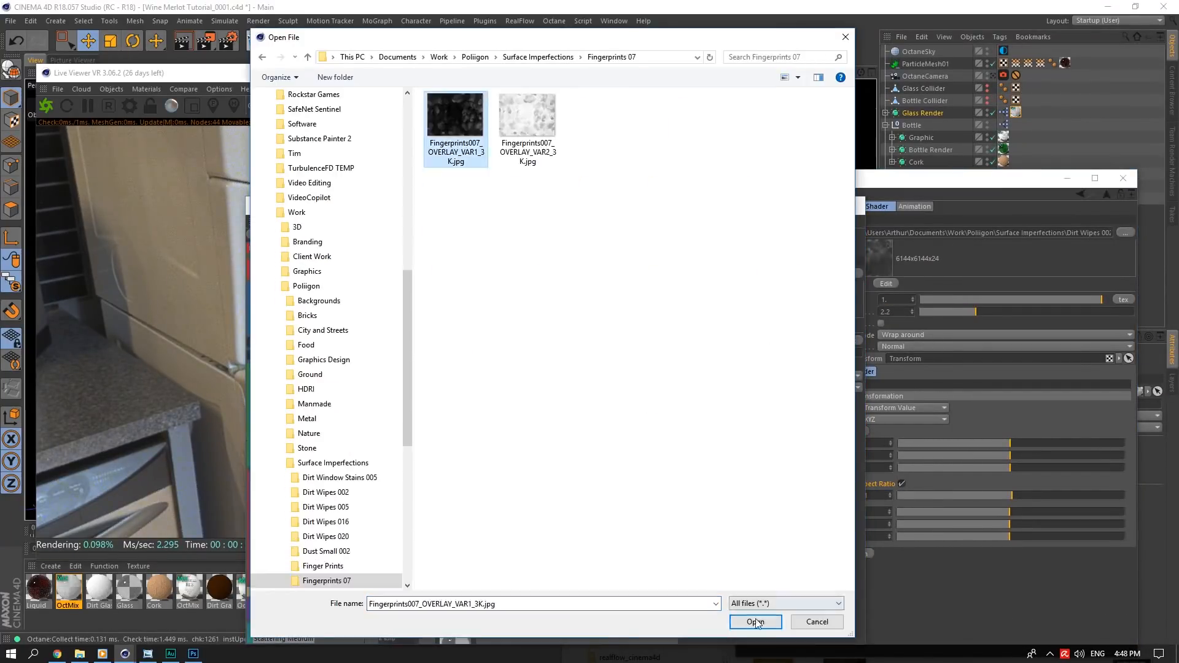
Load Fingerprints007_OVERLAY_VAR1_3K.jpg as an image texture for the wine glass's mix material
left_click(755, 623)
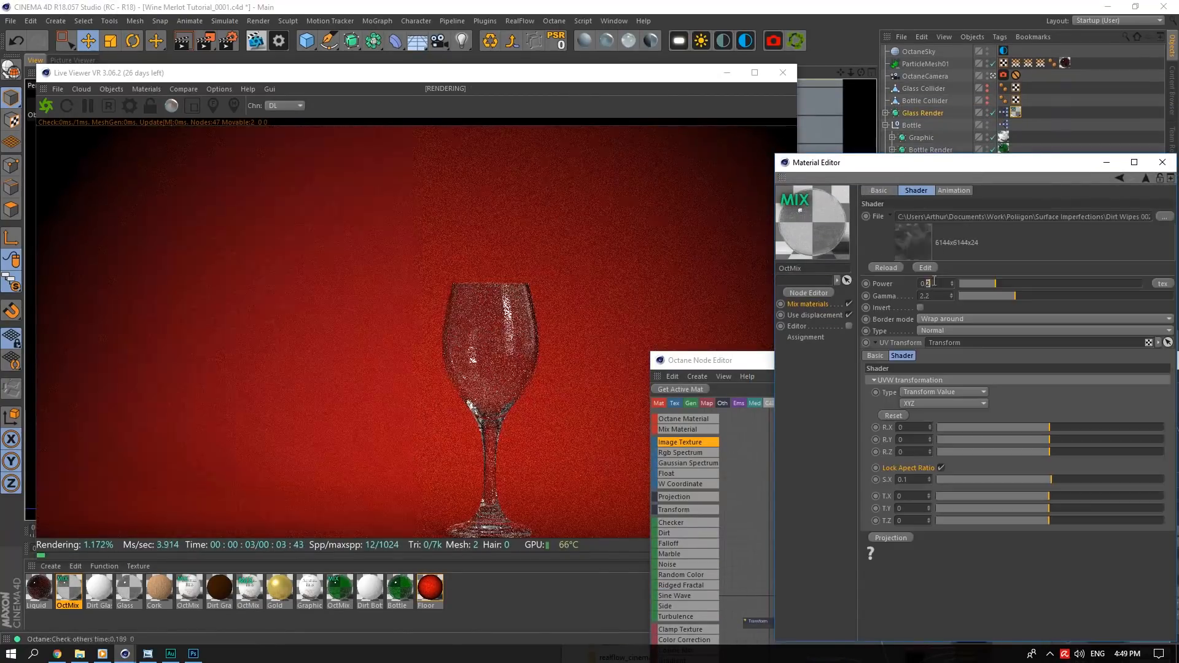
left_click(816, 315)
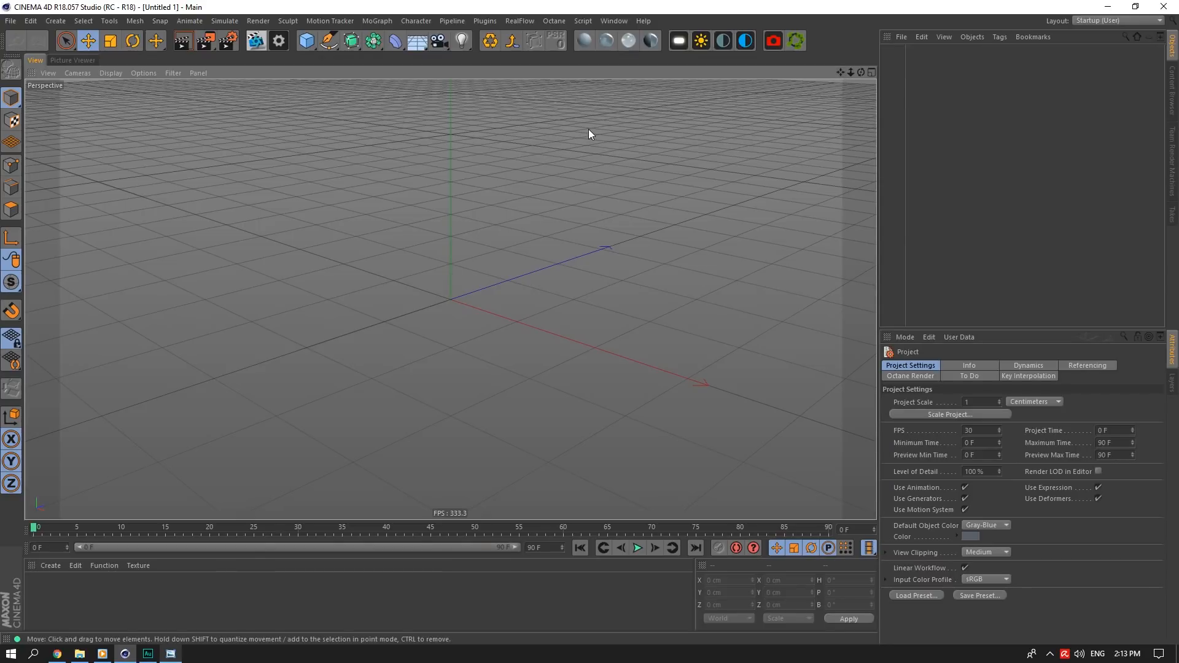
View the reference image Wine-Advert-Thumbnail-Tutorial.jpg in Windows Photo Viewer and minimize it again
left_click(172, 654)
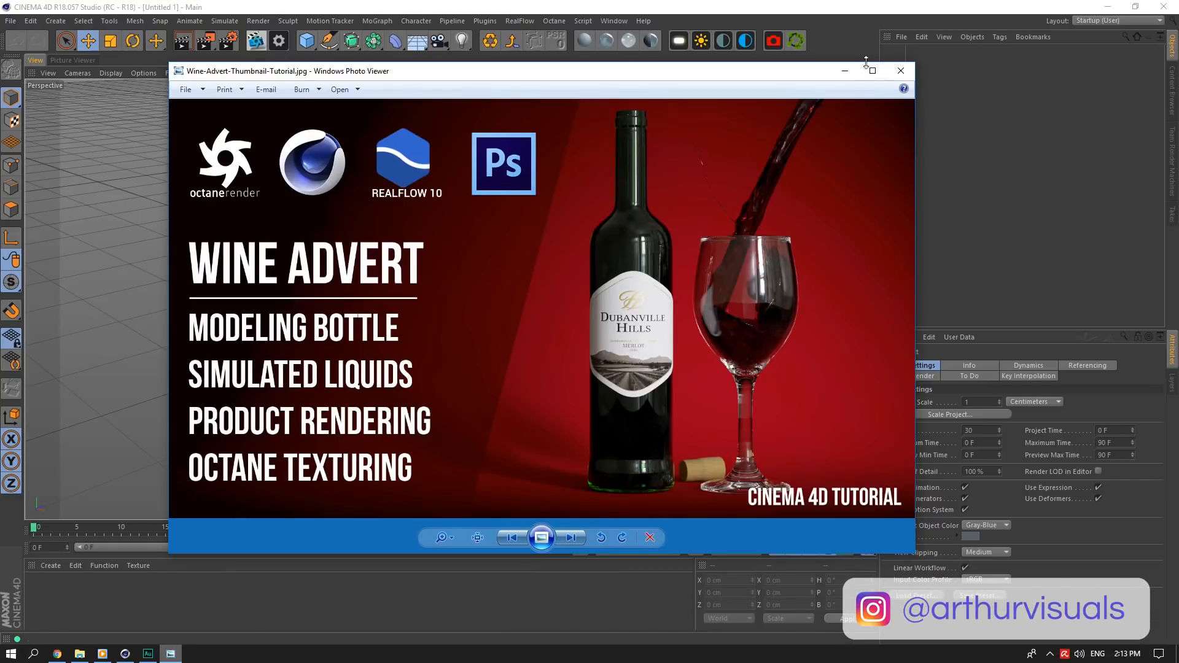
left_click(846, 71)
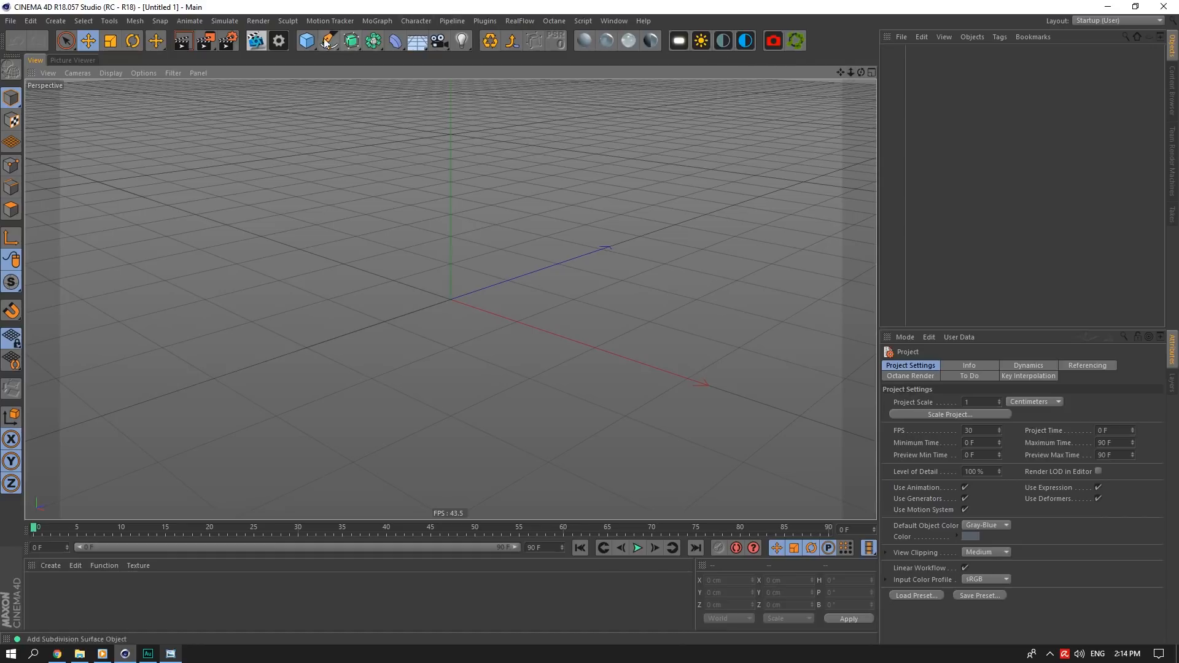
Add a cylinder to the empty scene with a radius of 7 cm and a height of 30 cm
left_click_drag(306, 41, 532, 62)
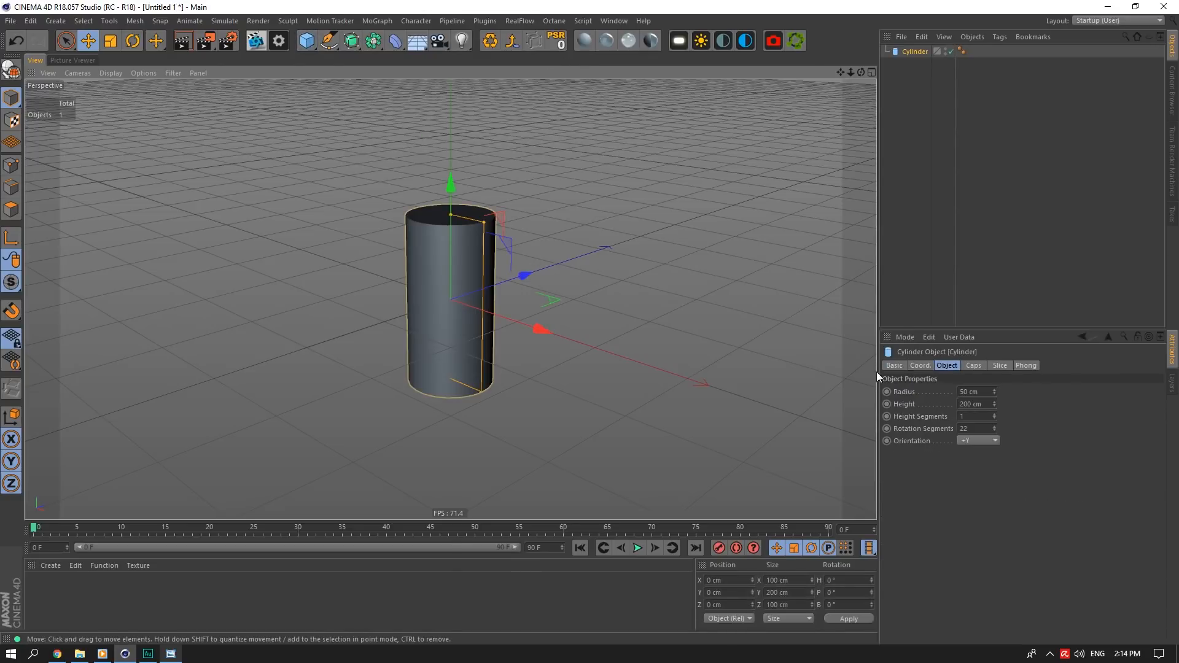
left_click(976, 392)
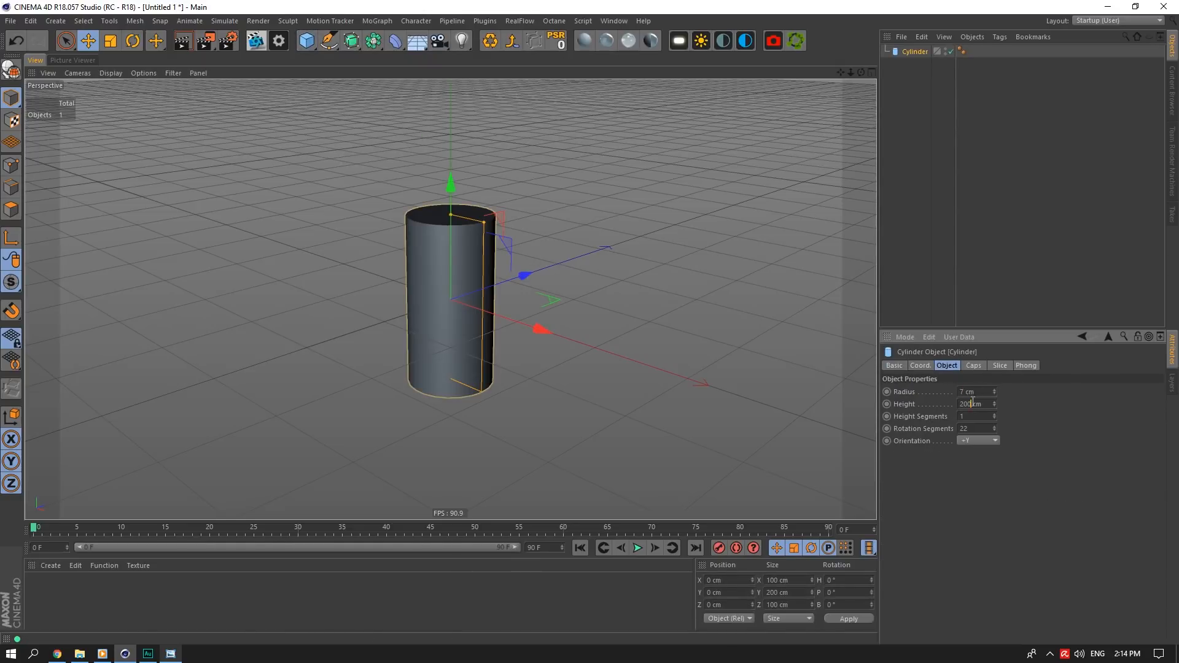
scroll(459, 265, "up", 5)
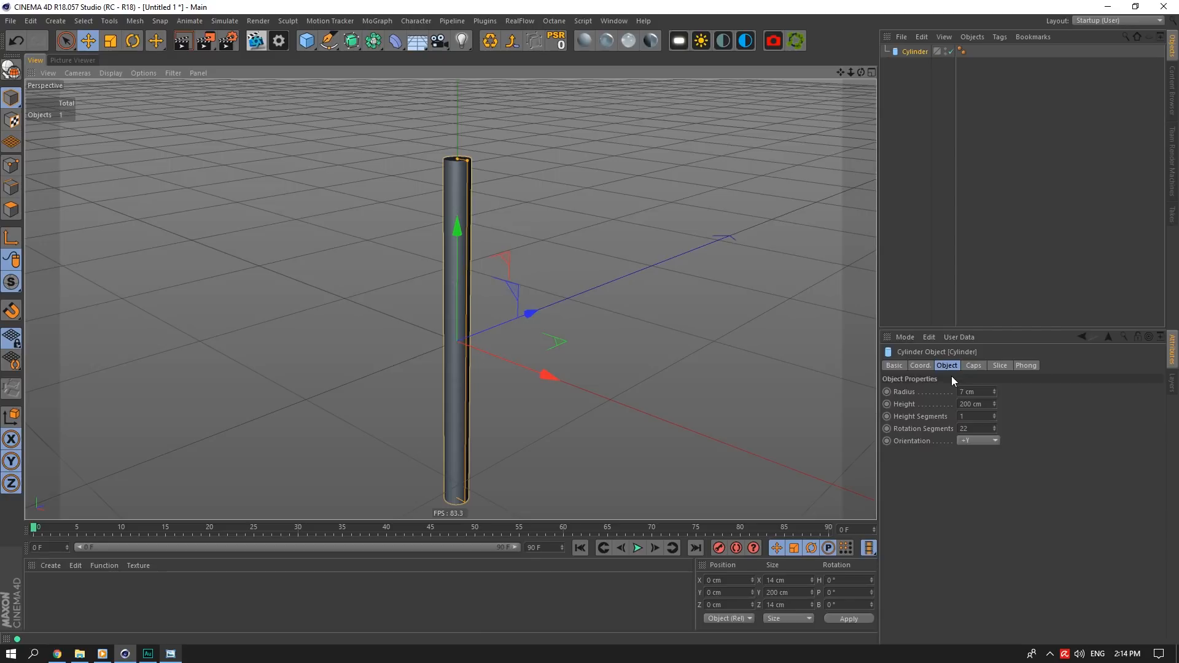
left_click(973, 403)
type("30")
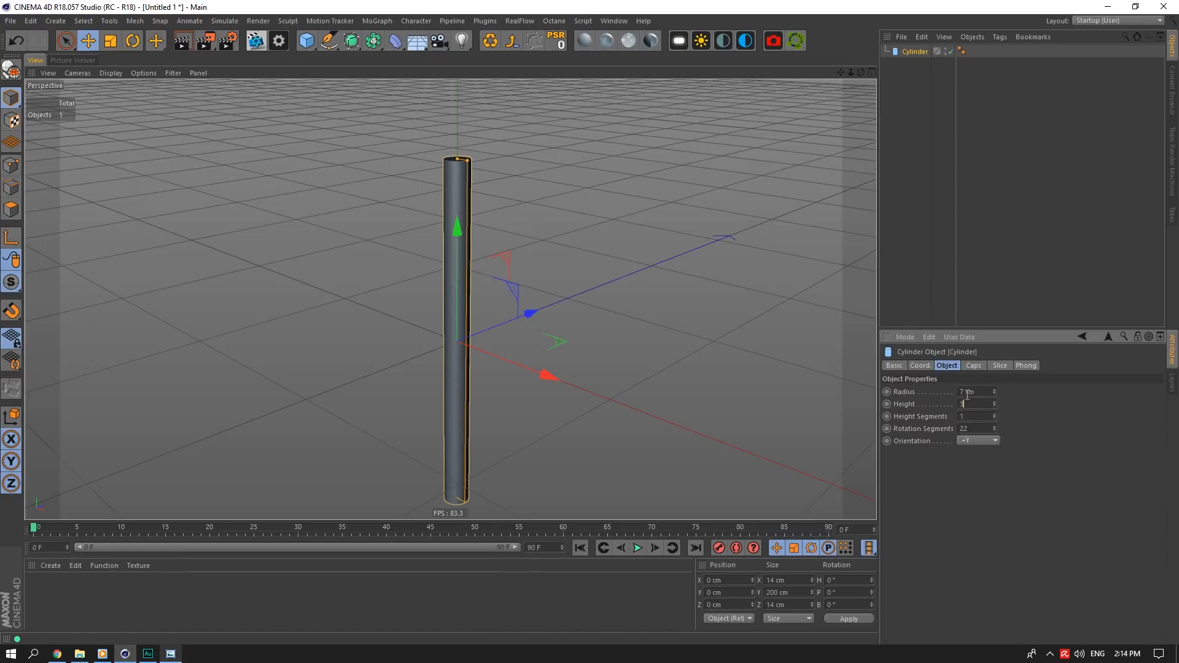
key("Return")
scroll(432, 322, "up", 3)
scroll(460, 326, "up", 5)
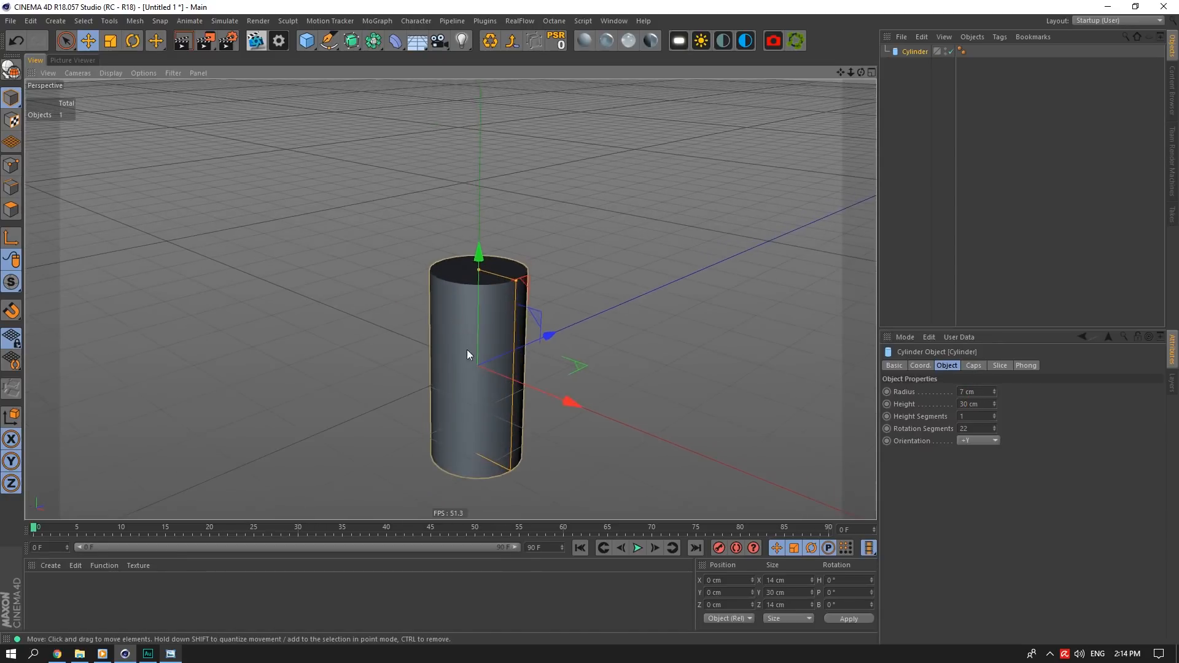
Set the cylinder's height to 30.4 cm and reduce its rotation segments to 8
left_click_drag(862, 72, 862, 122)
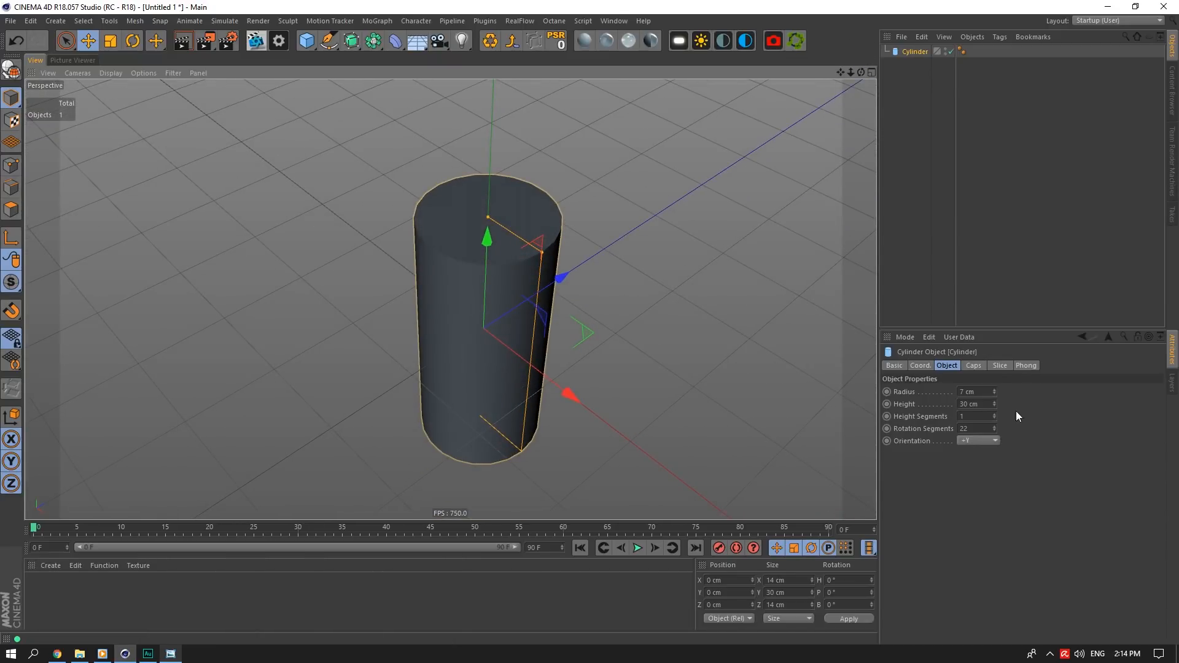
left_click_drag(968, 400, 985, 388)
type(".")
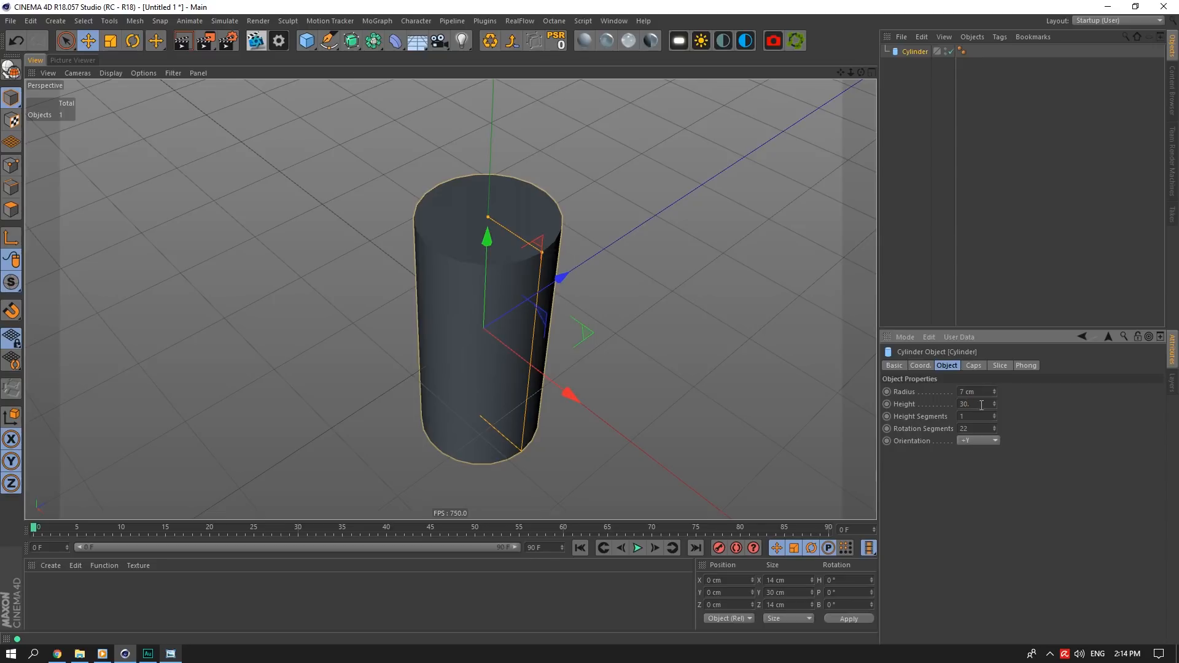
type("4")
left_click(980, 392)
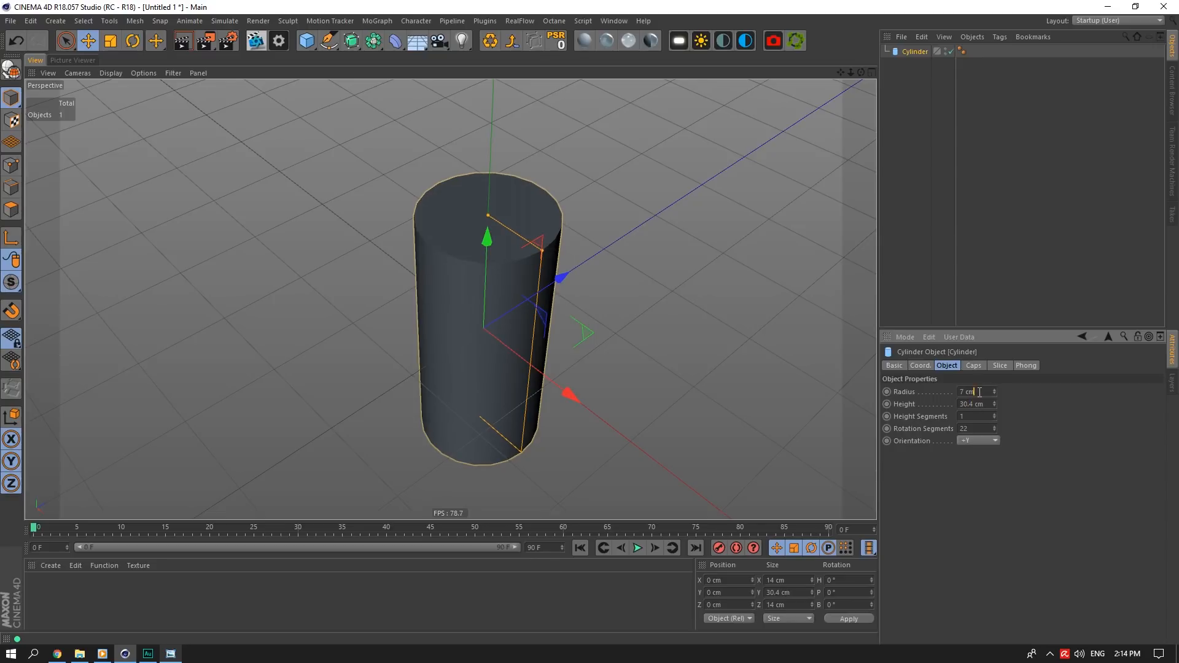
double_click(964, 429)
type("8")
key("Return")
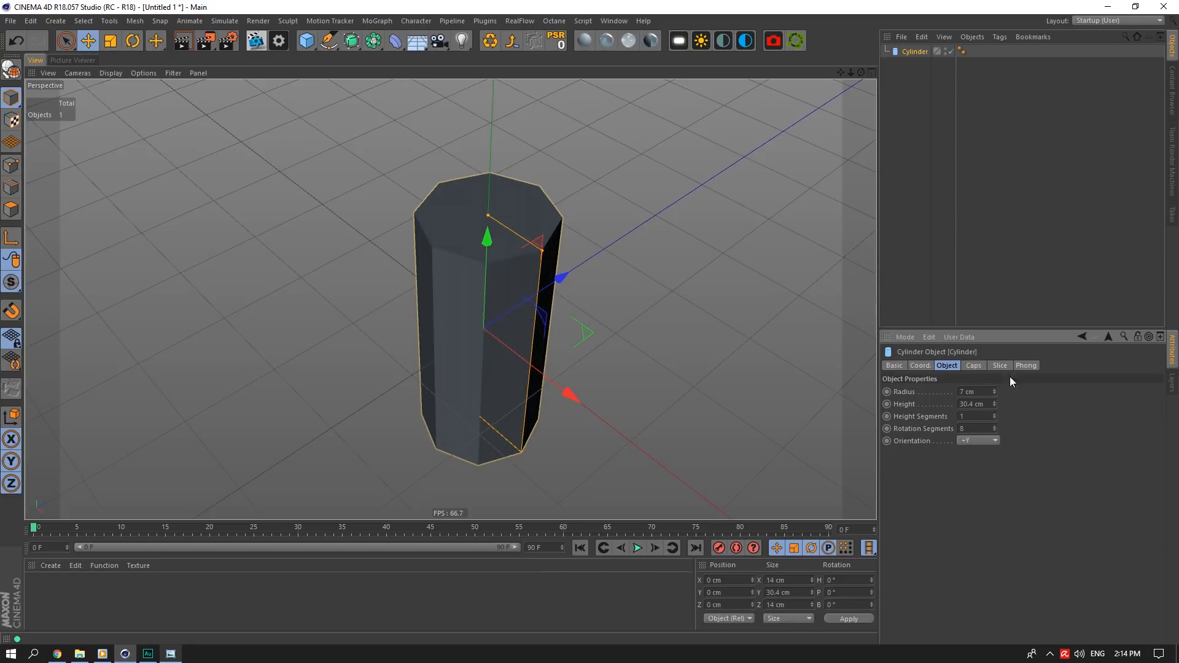
Turn off the Render Safe frame in the perspective viewport's view settings
mouse_move(841, 73)
left_mouse_down()
mouse_move(899, 43)
mouse_move(848, 73)
left_mouse_up()
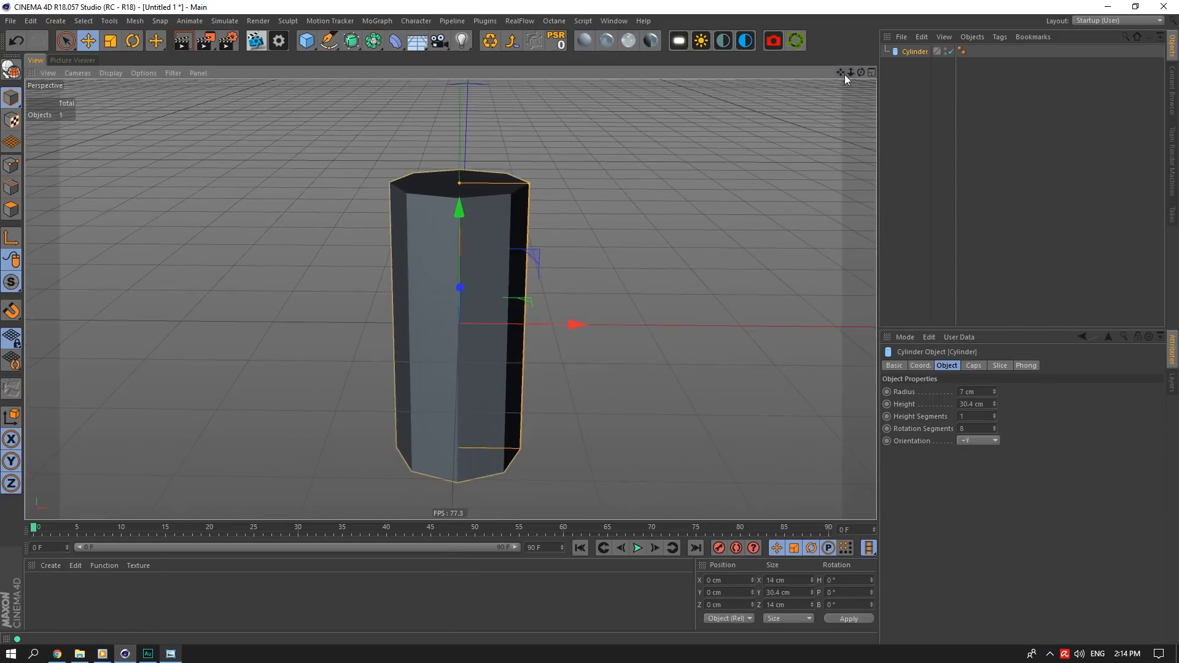
left_click(904, 337)
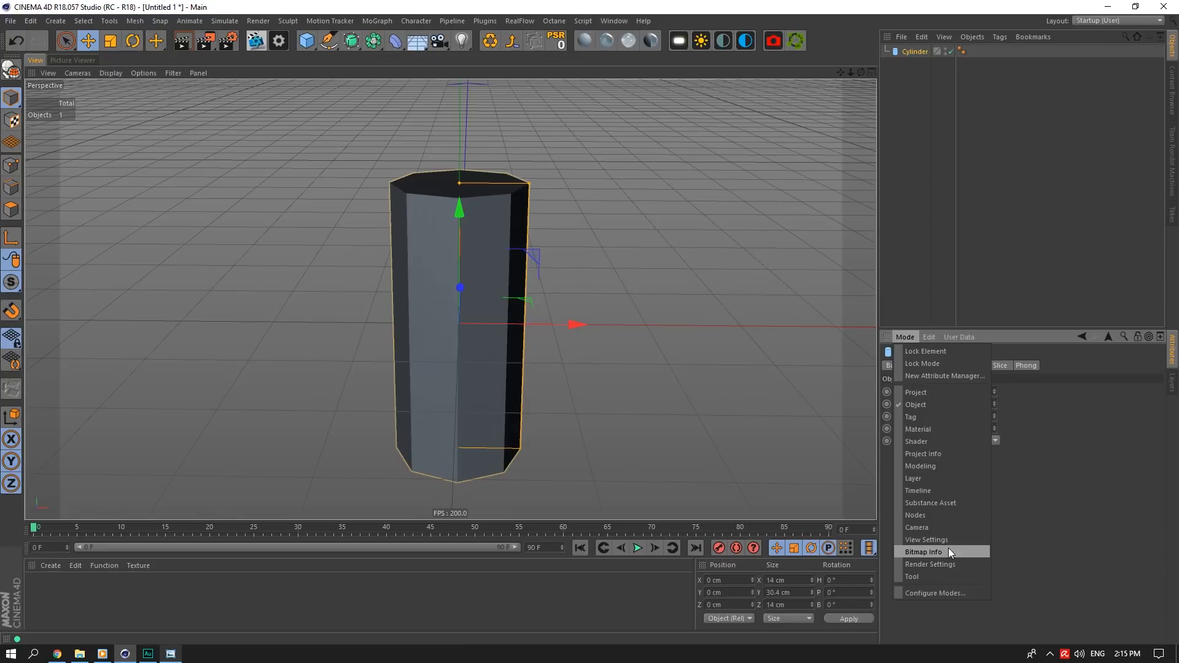
left_click(928, 540)
left_click(1040, 367)
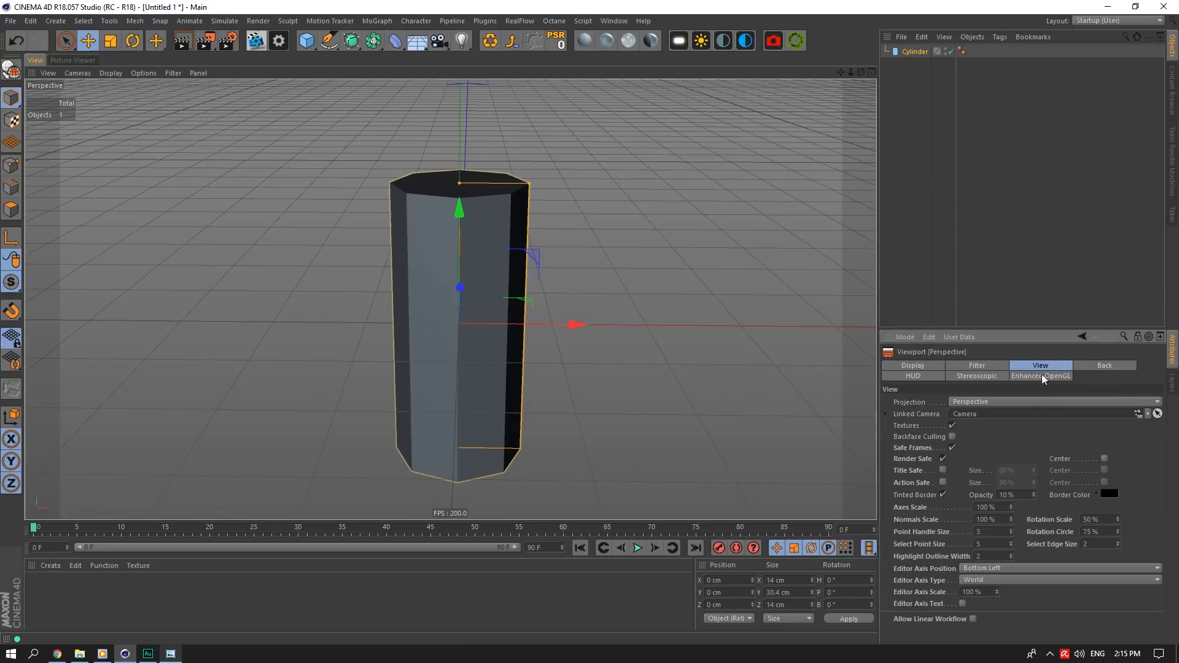
left_click(943, 458)
left_click_drag(862, 72, 852, 75)
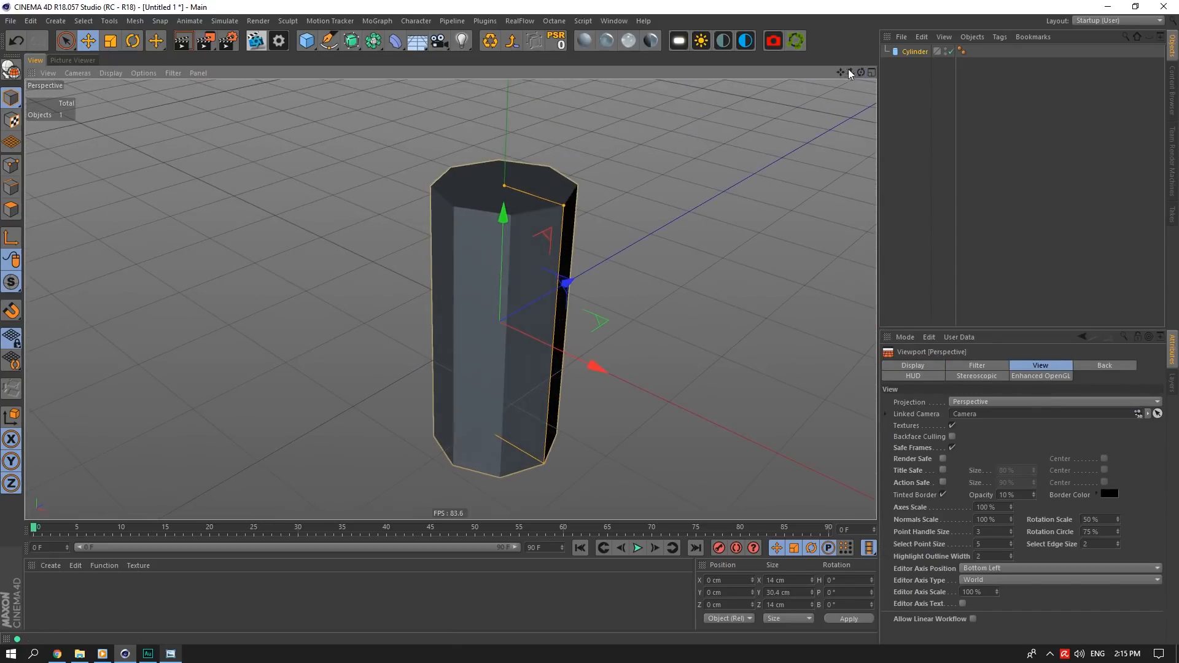
Start saving the project and open the Desktop folder as the save location
key("ctrl+s")
left_click(145, 94)
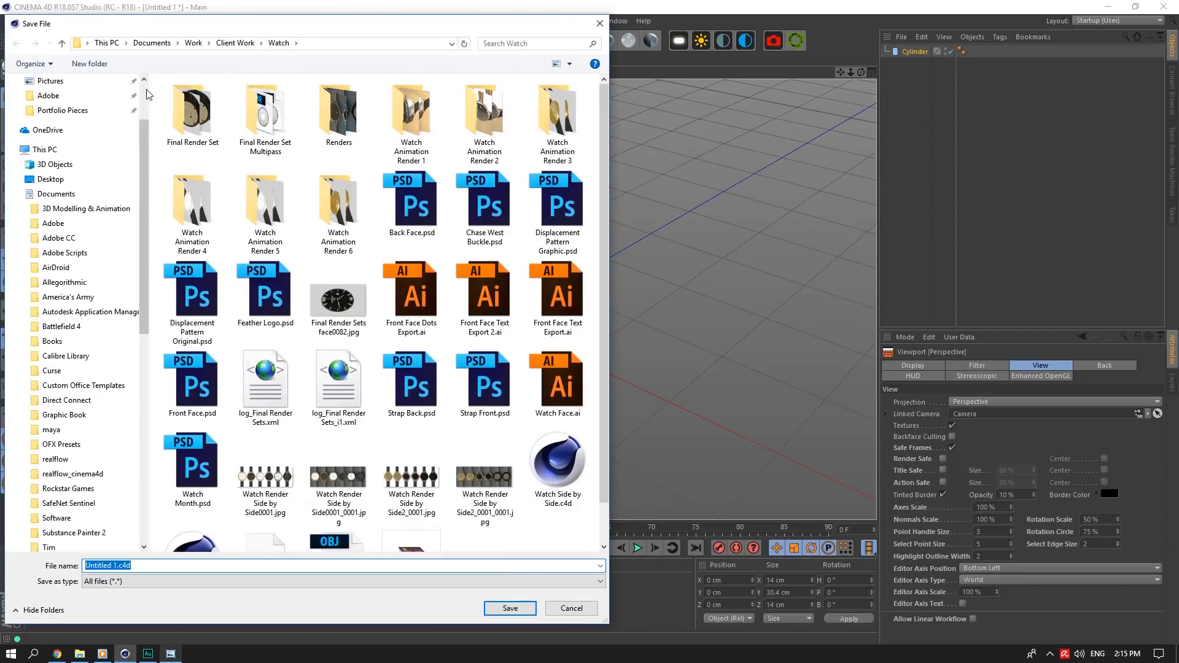
left_click(145, 93)
left_click(62, 107)
Search the Desktop for "Wine Merlot Tutorial" and copy that phrase
left_click(516, 44)
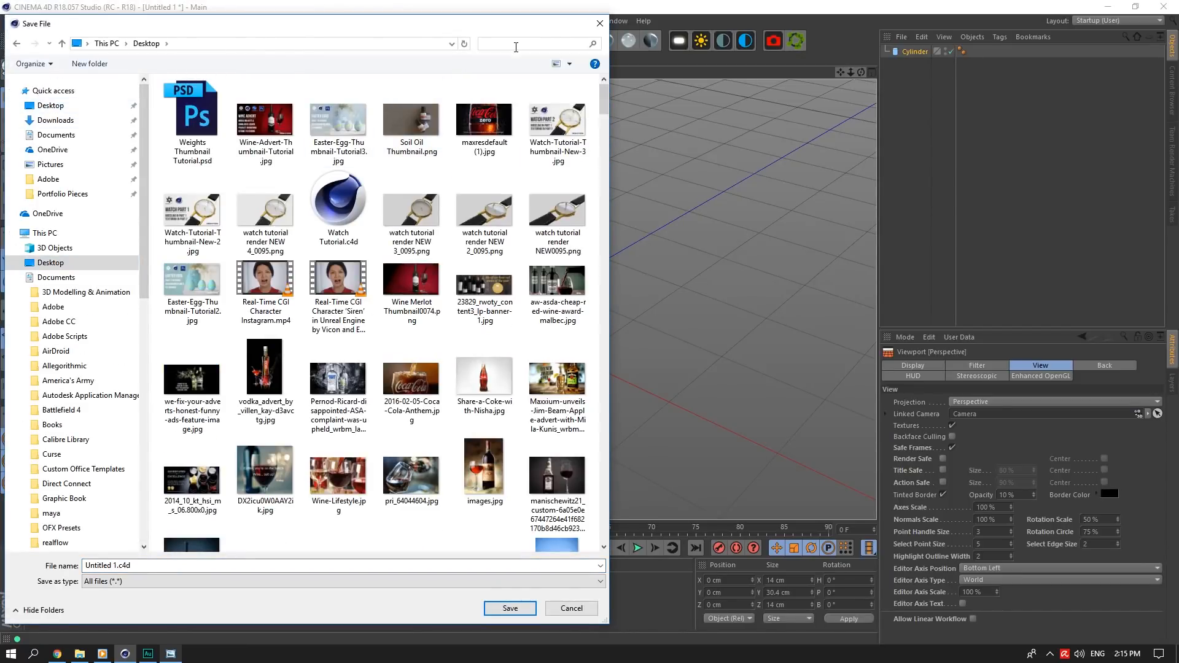
type("Wine")
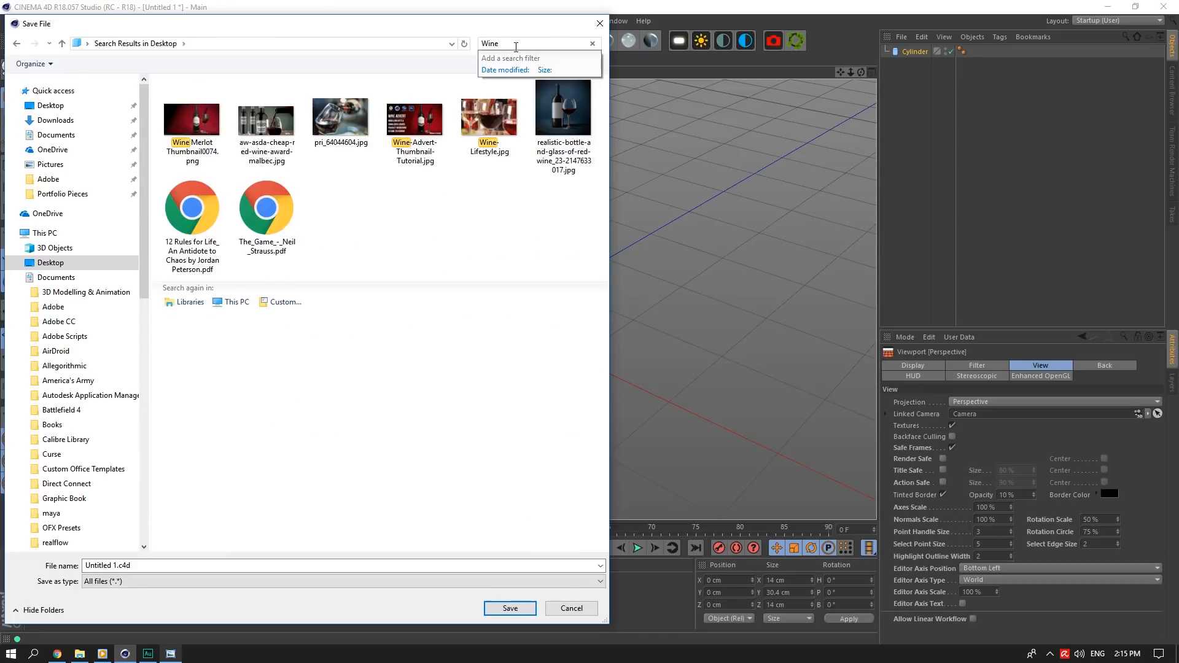
type(" Merlot T")
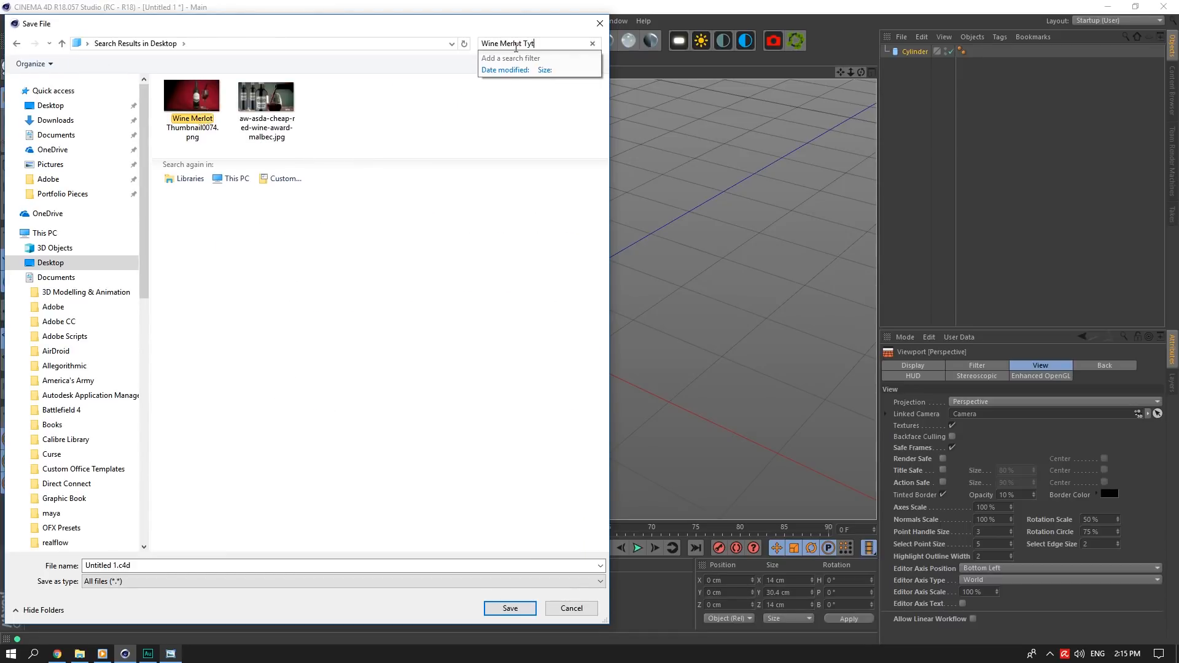
type("utorial")
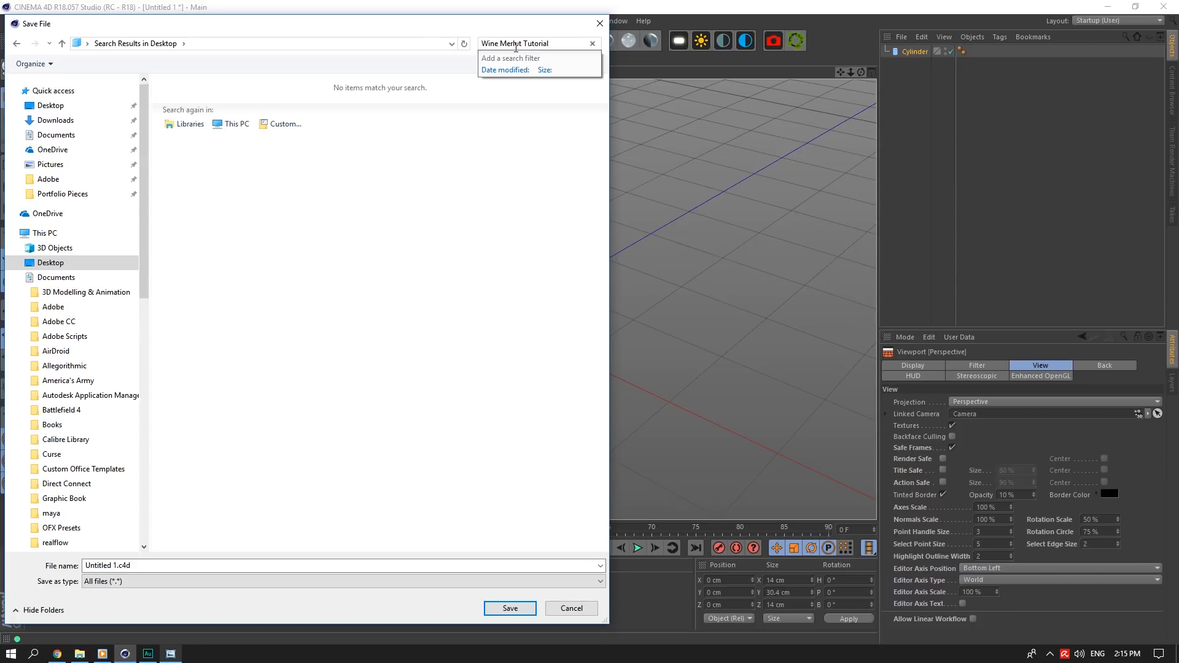
left_click(541, 151)
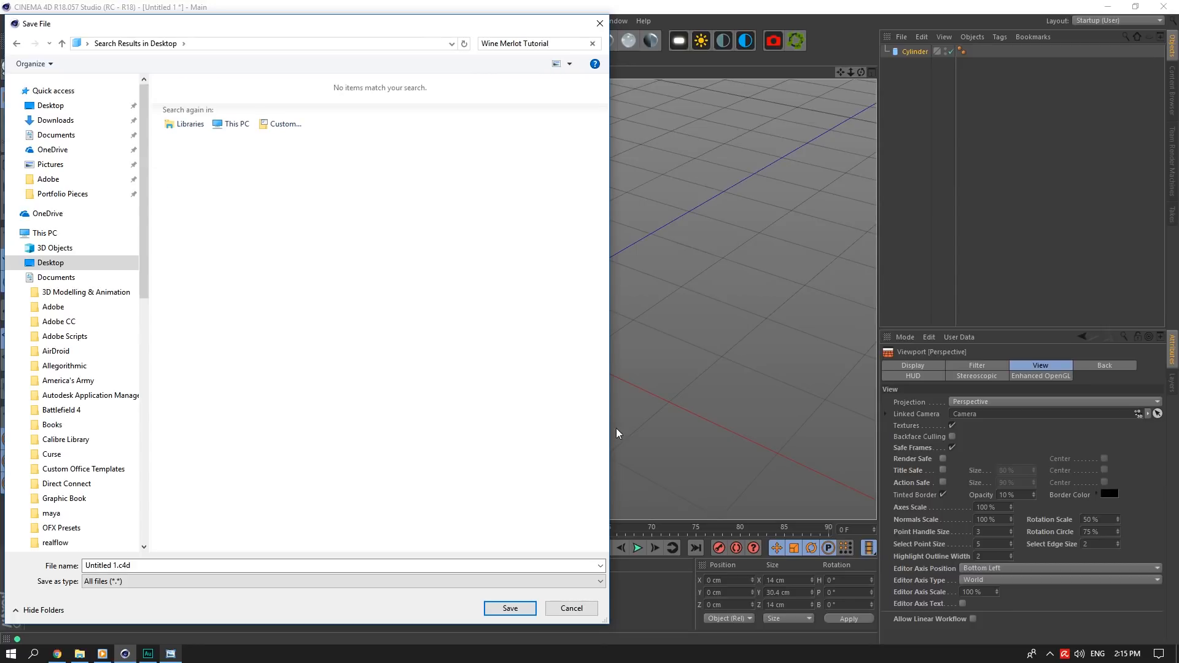
left_click(535, 44)
key("ctrl+c")
left_click(549, 246)
Name the project file Wine Merlot Tutorial.c4d and save it on the Desktop
left_click(123, 566)
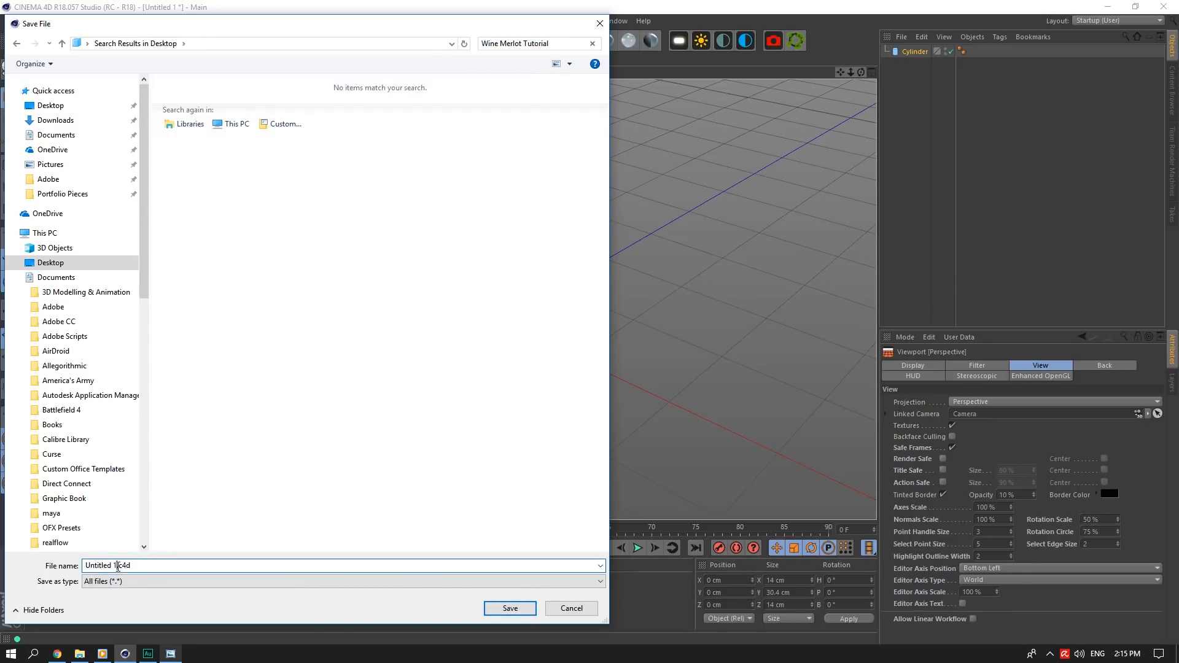
left_click_drag(117, 565, 27, 557)
key("ctrl+v")
left_click(79, 263)
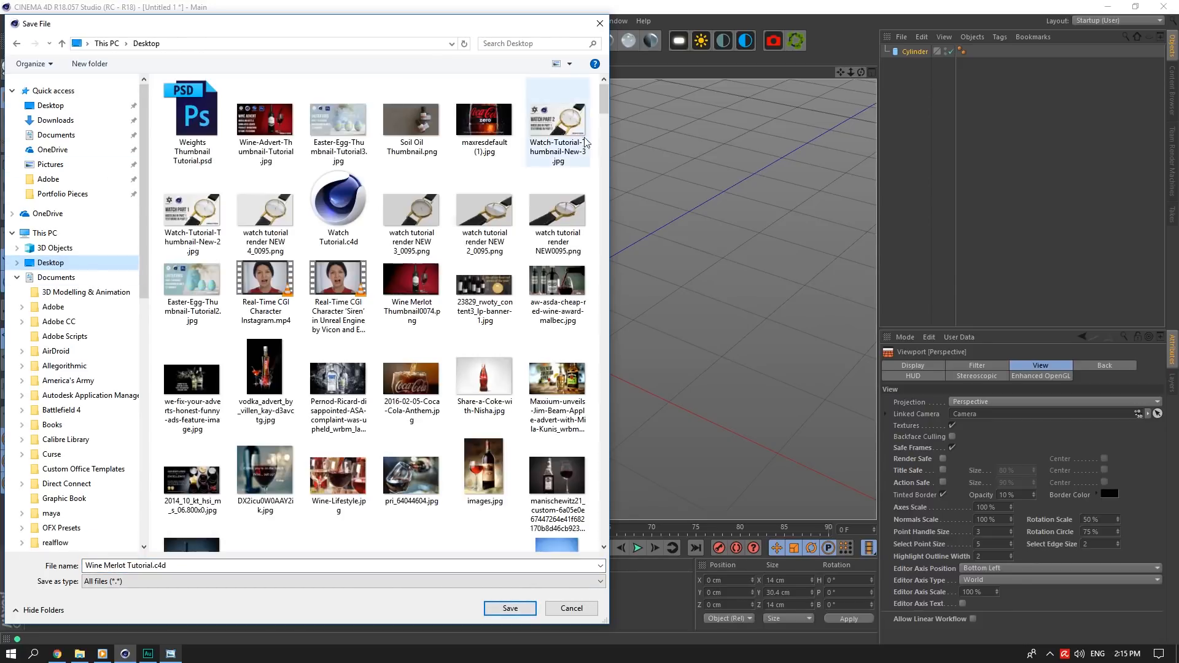
left_click(510, 609)
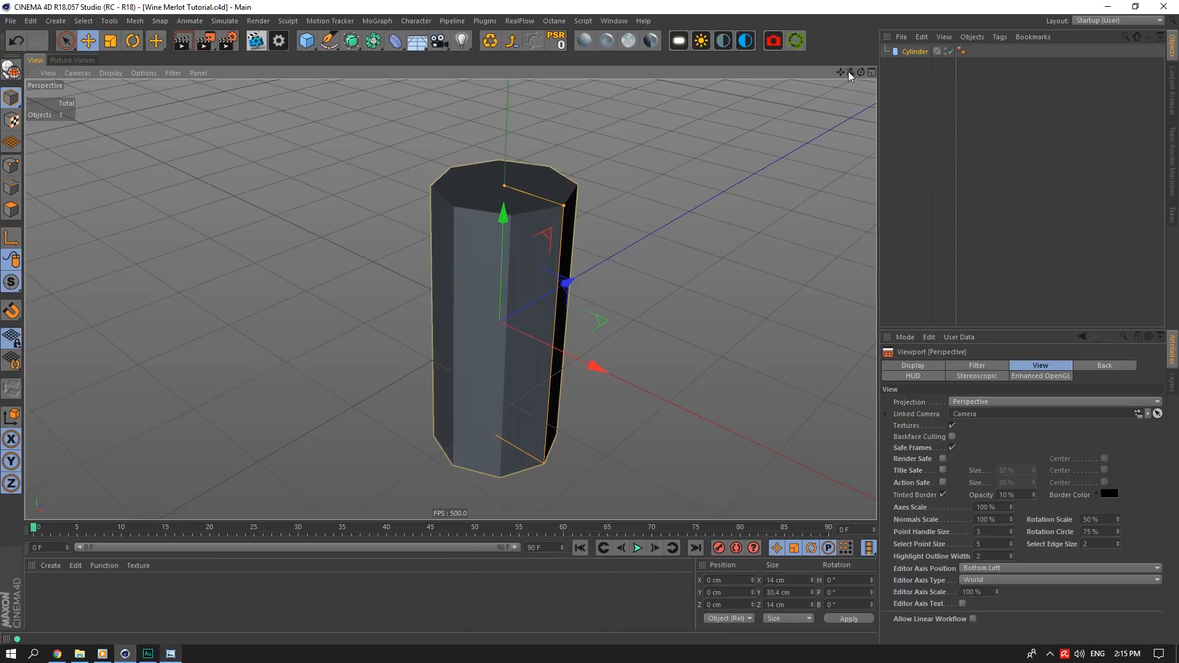
Convert the cylinder to an editable polygon object and optimize its mesh
left_click_drag(841, 72, 794, 47)
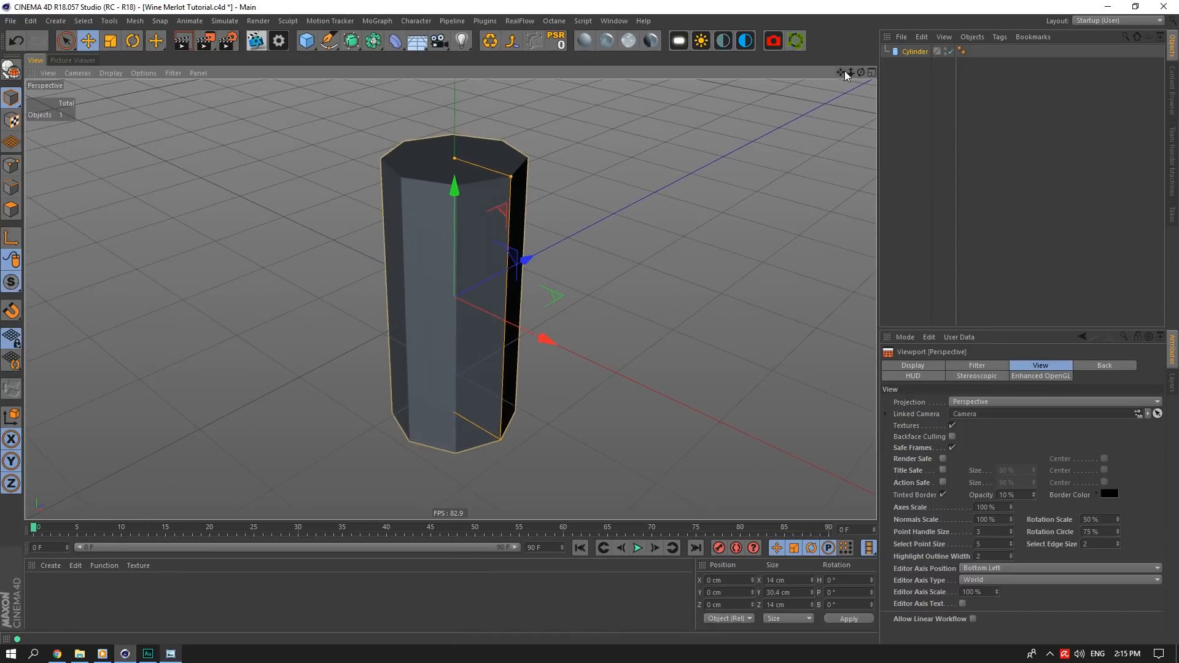
left_click_drag(846, 75, 844, 88)
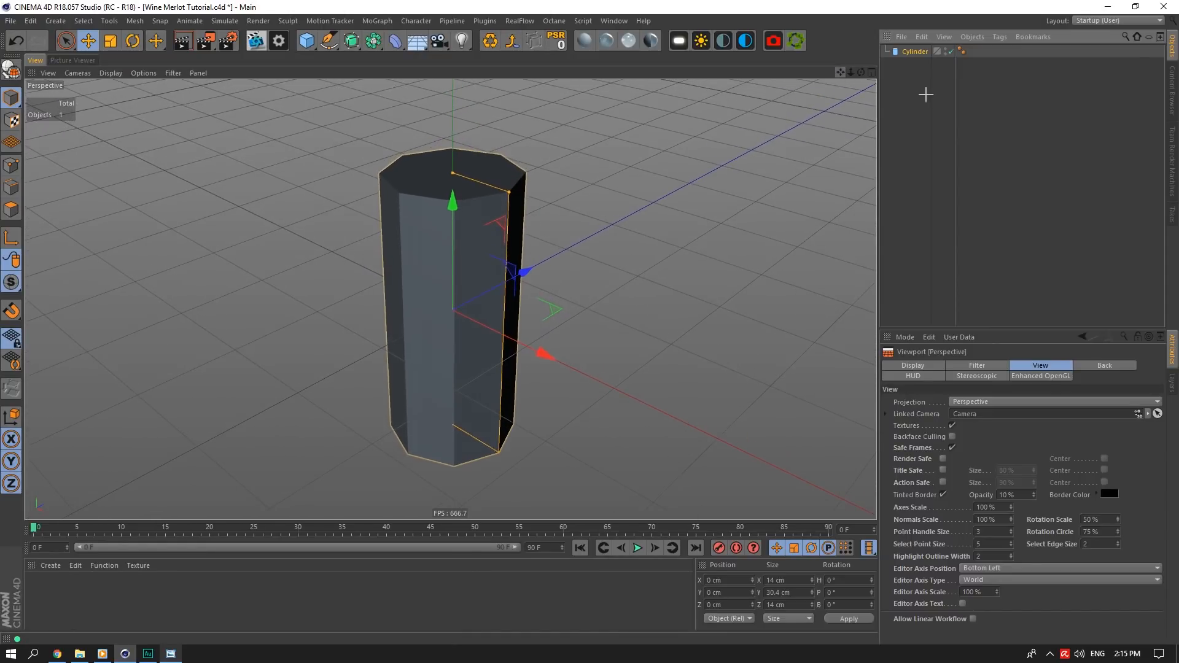
left_click(923, 92)
left_click(916, 53)
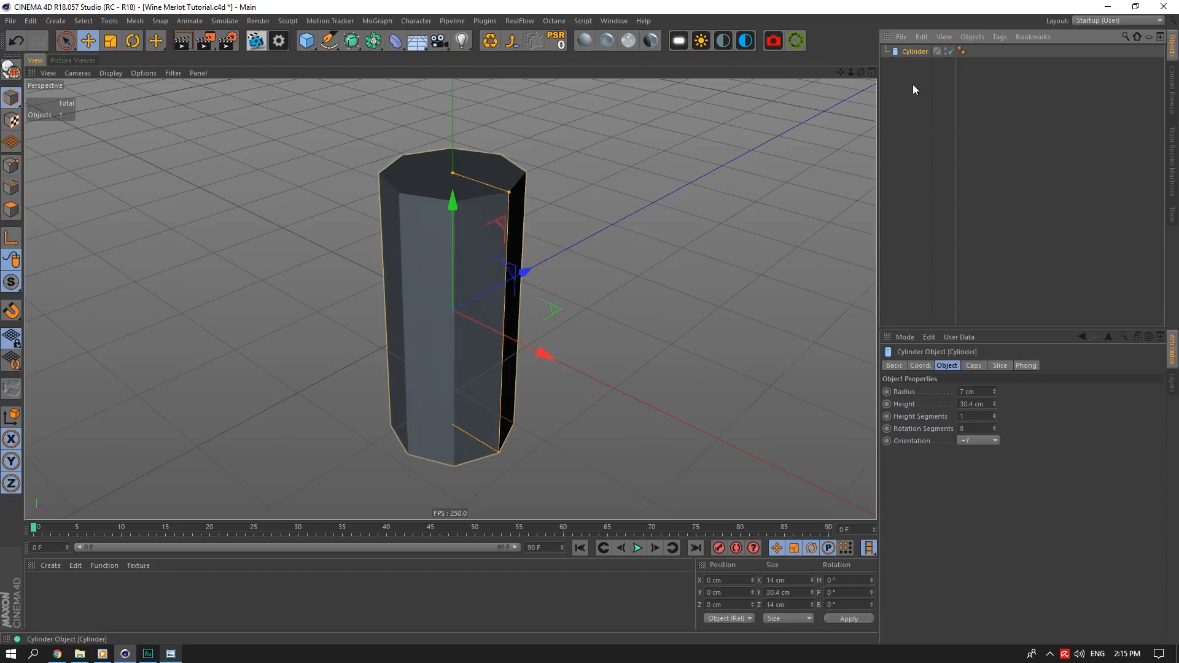
left_click(11, 69)
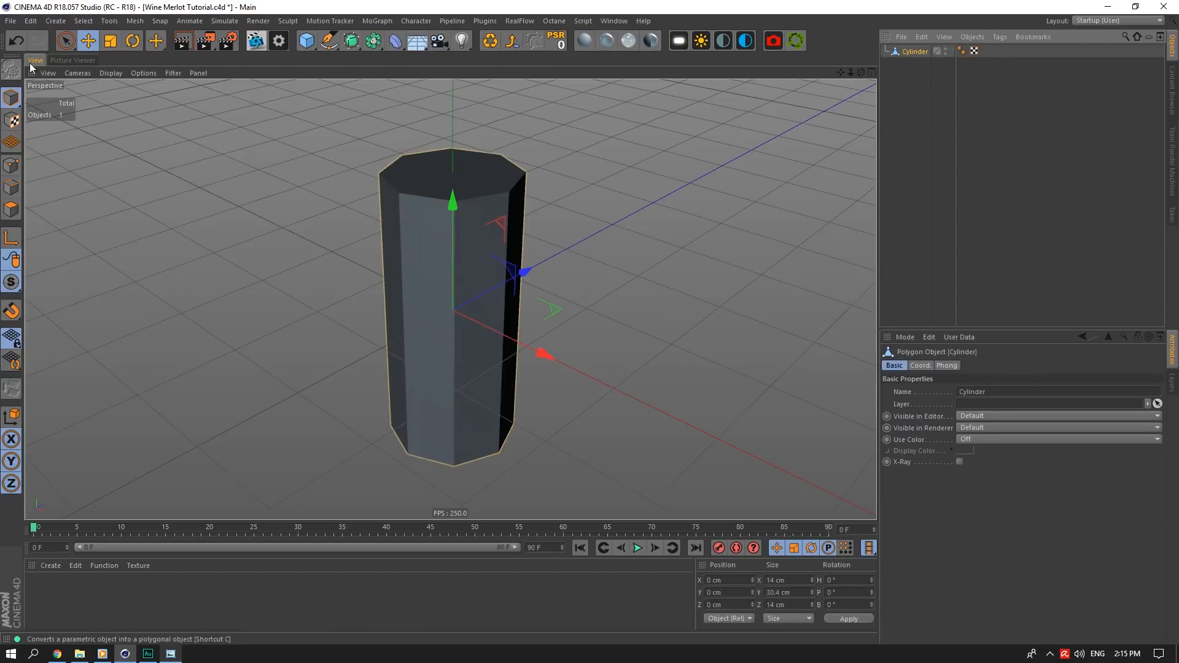
left_click(136, 21)
mouse_move(147, 51)
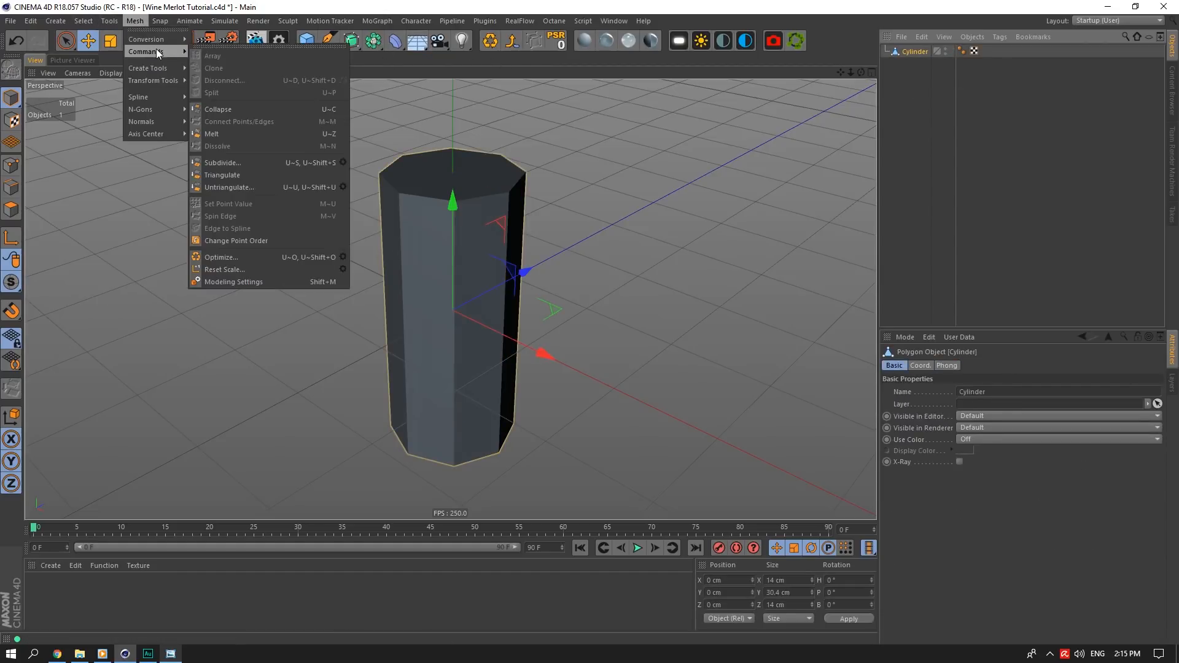
left_click(229, 257)
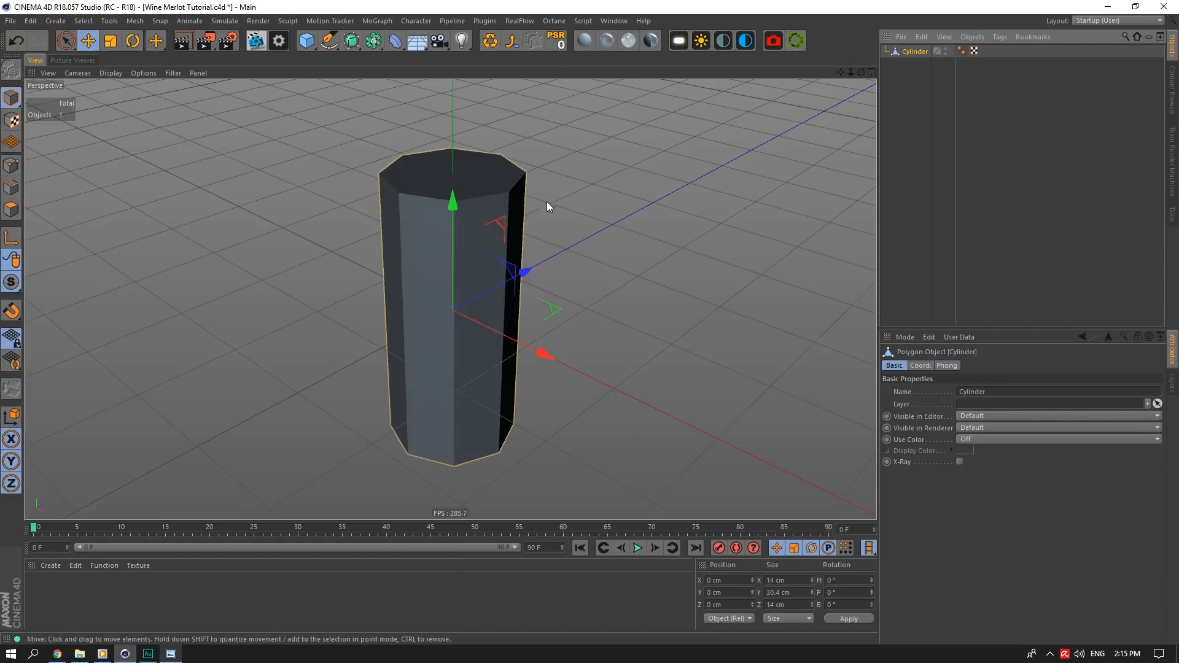
Move the cylinder's axis to its base using Axis Center with Y at -100% and all points
left_click(135, 20)
mouse_move(163, 131)
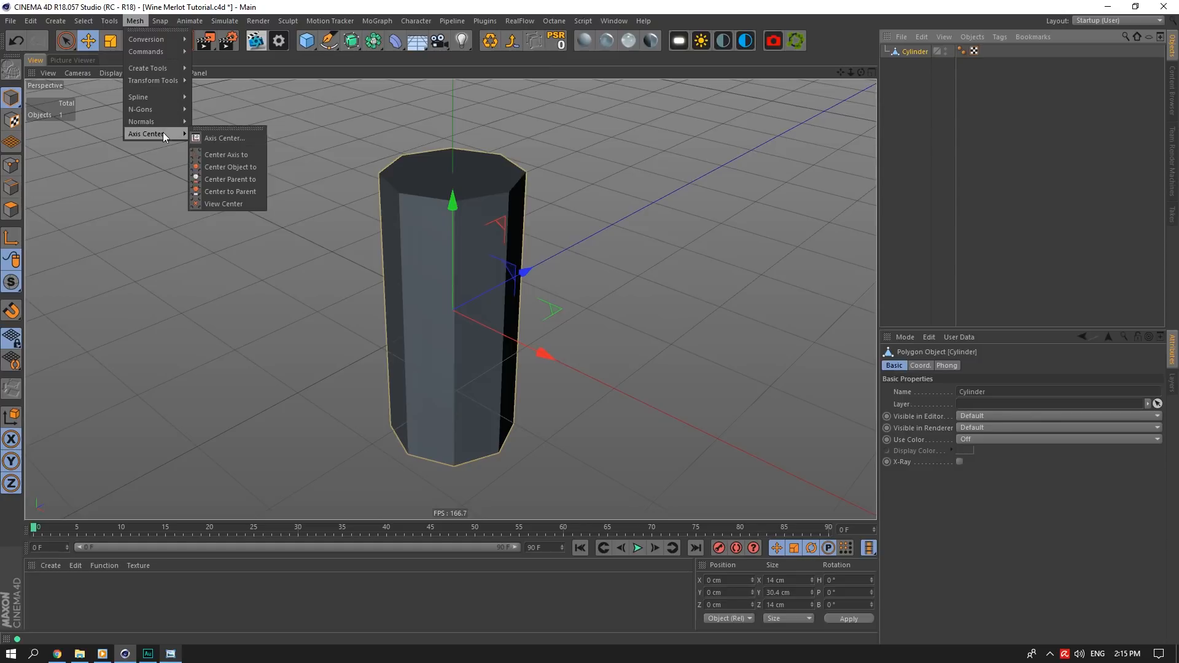
left_click(252, 153)
left_click_drag(154, 140, 131, 140)
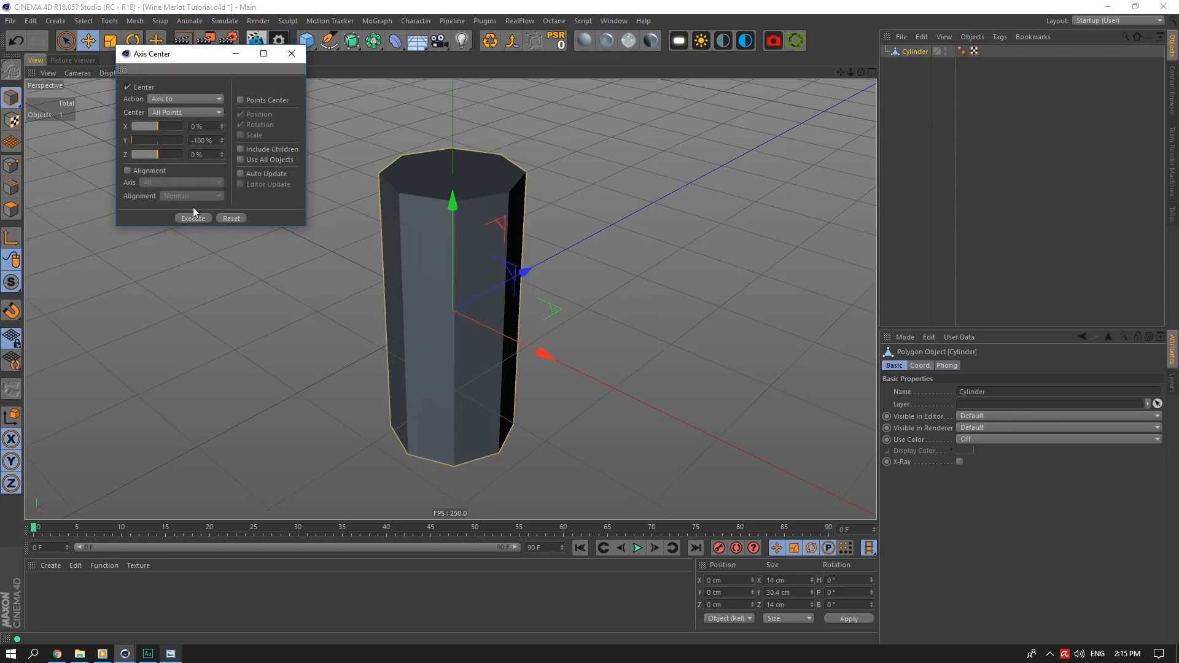
left_click(193, 218)
Set the cylinder's Y position to 0 cm and close the Axis Center dialog
left_click(743, 593)
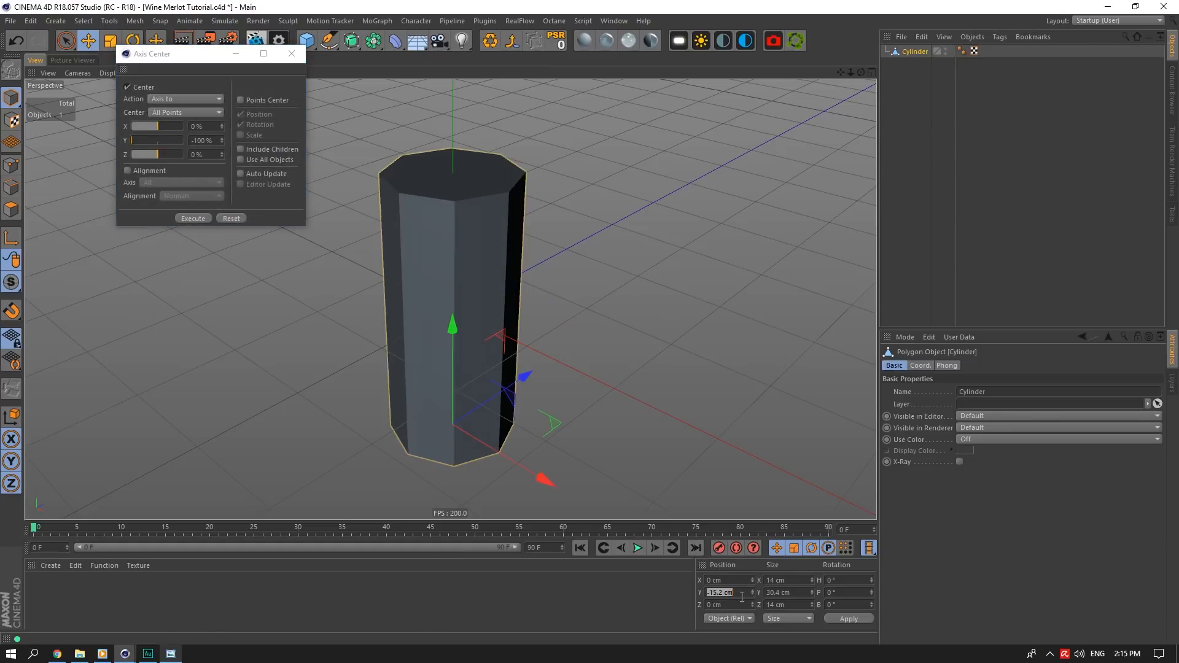
type("0")
key("Return")
left_click(291, 54)
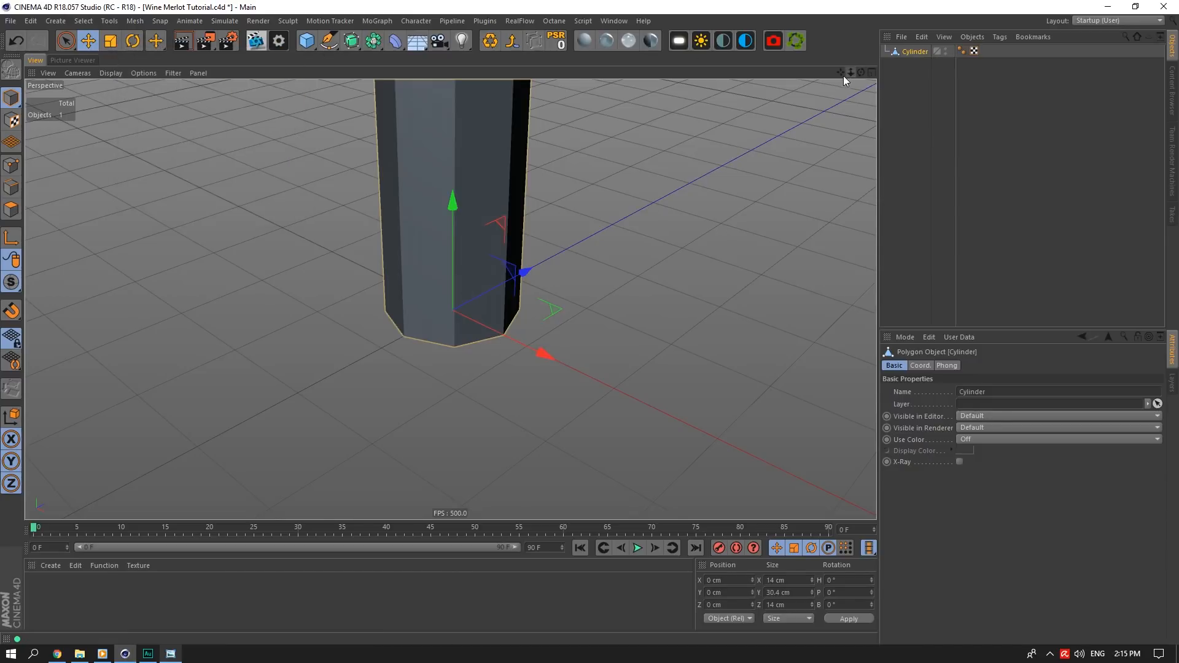
Add a loop cut around the cylinder's sides at about 76% of its height
left_click_drag(842, 73, 918, 43)
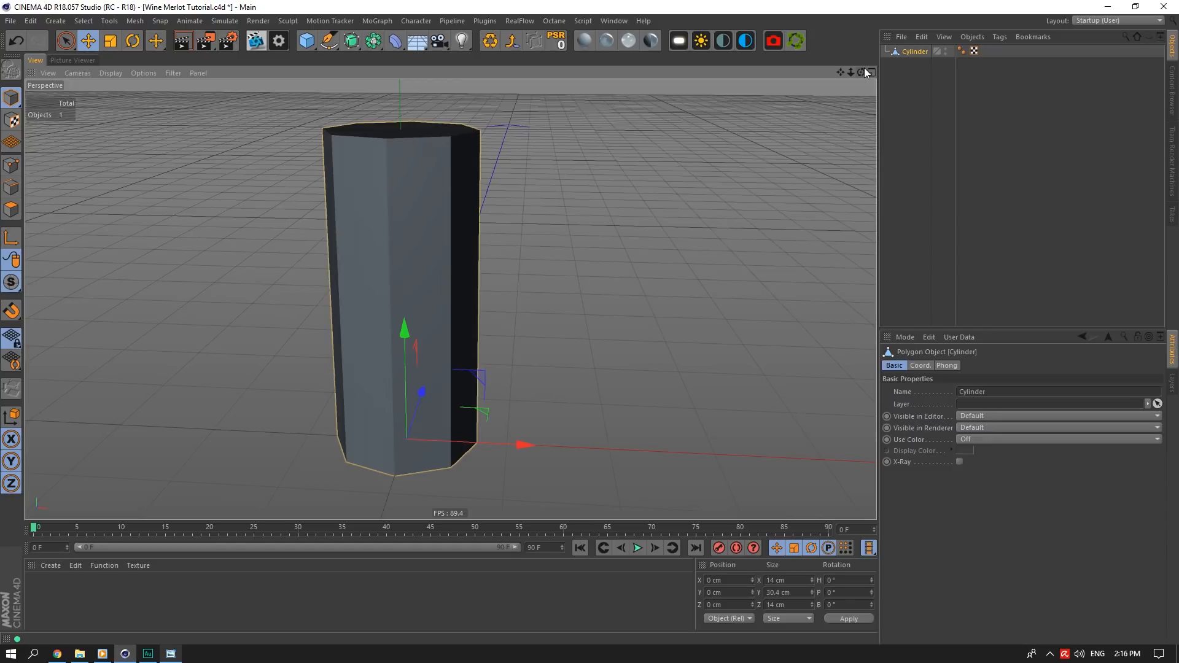
left_click(11, 188)
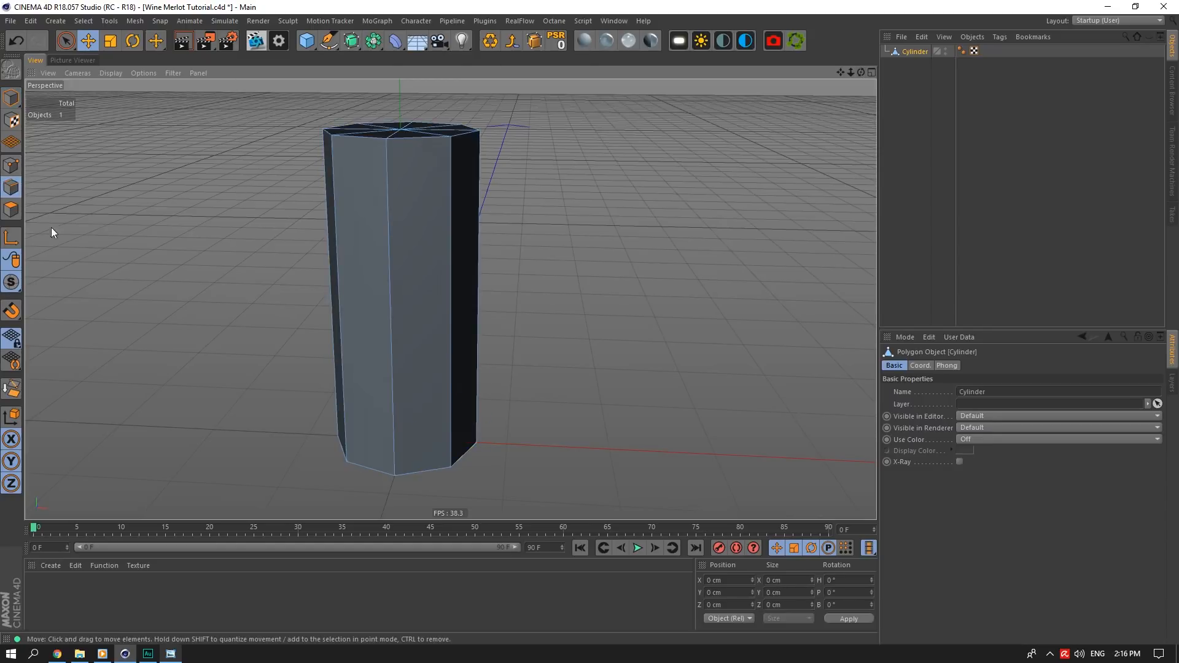
left_click(387, 249)
right_click(395, 249)
left_click(424, 415)
left_click(403, 224)
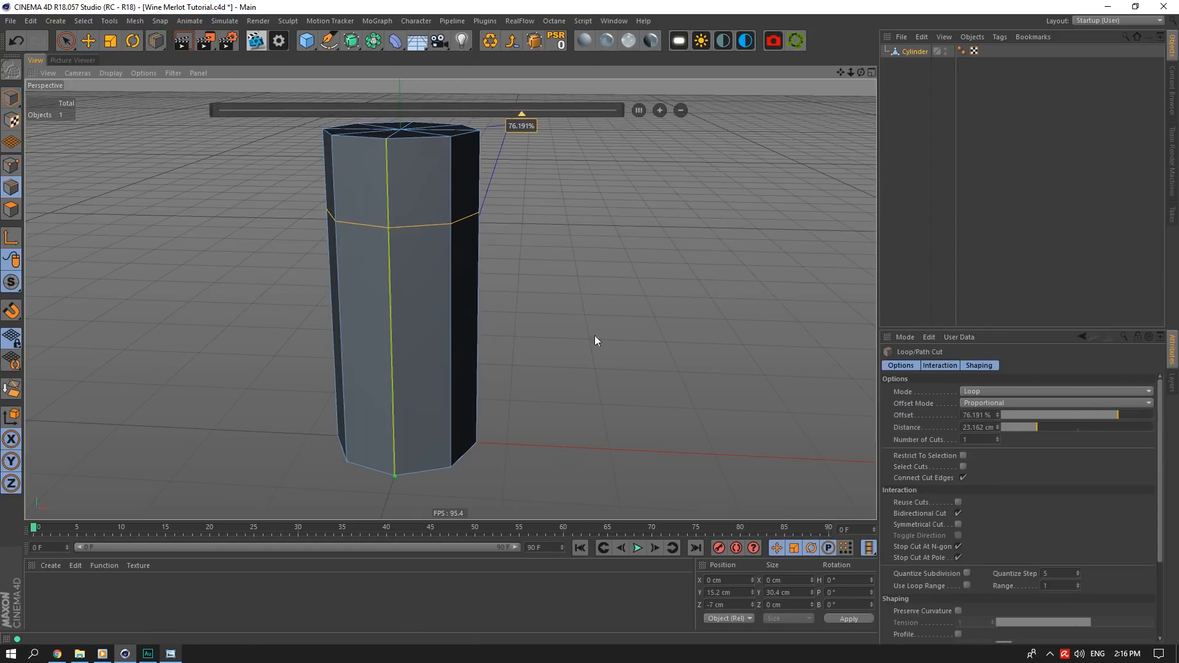
Select the new edge loop and set its Y position to 23.3 cm
left_click(716, 593)
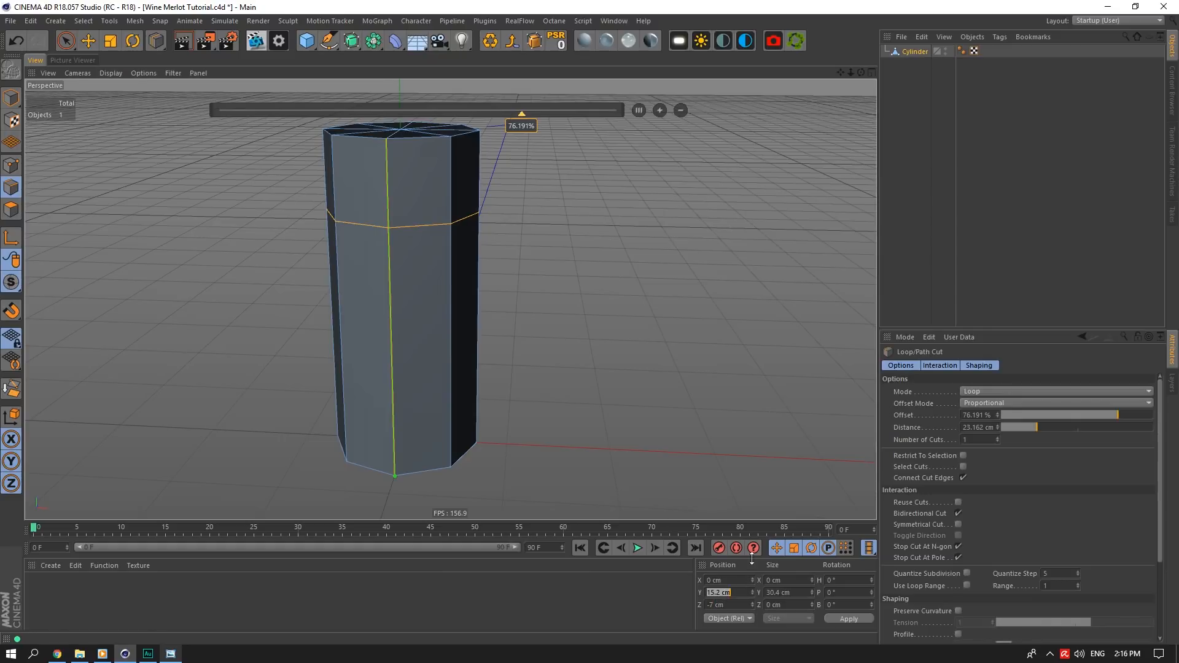
left_click(88, 41)
double_click(399, 226)
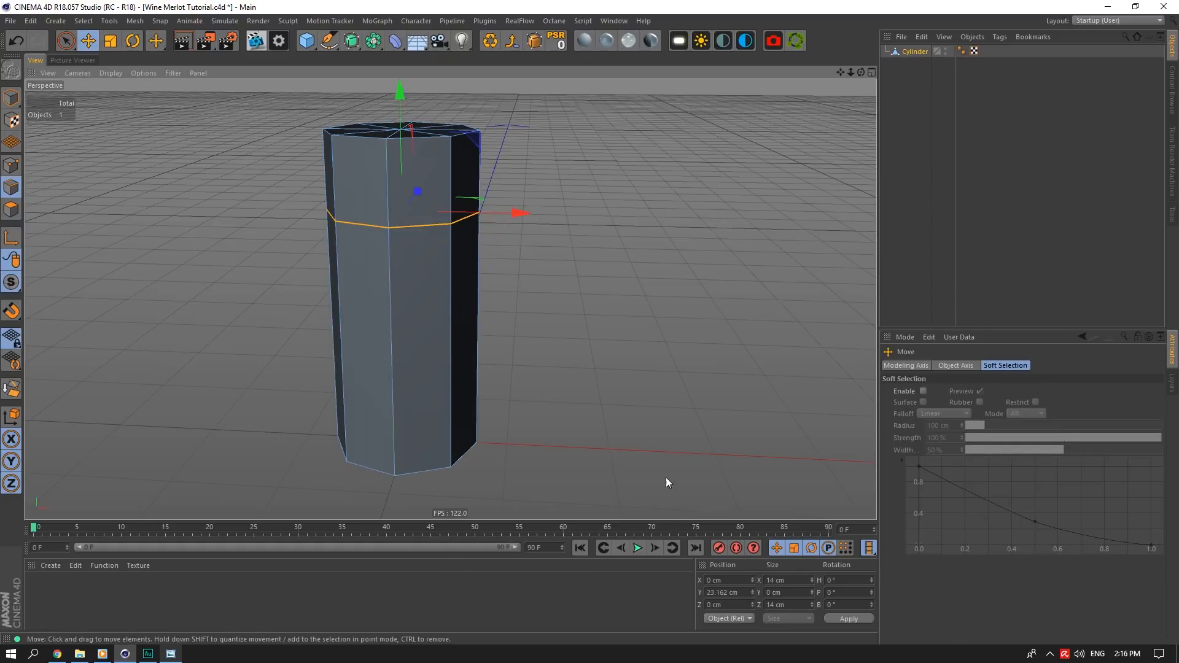
left_click(723, 593)
type("20")
key("Return")
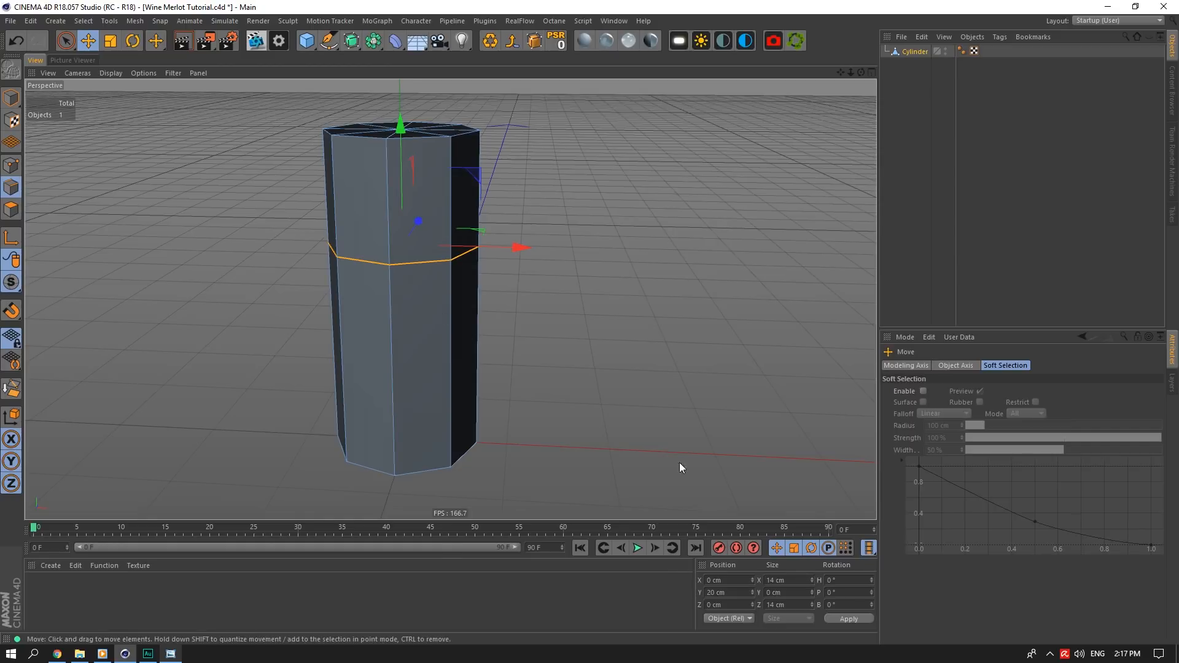
double_click(741, 592)
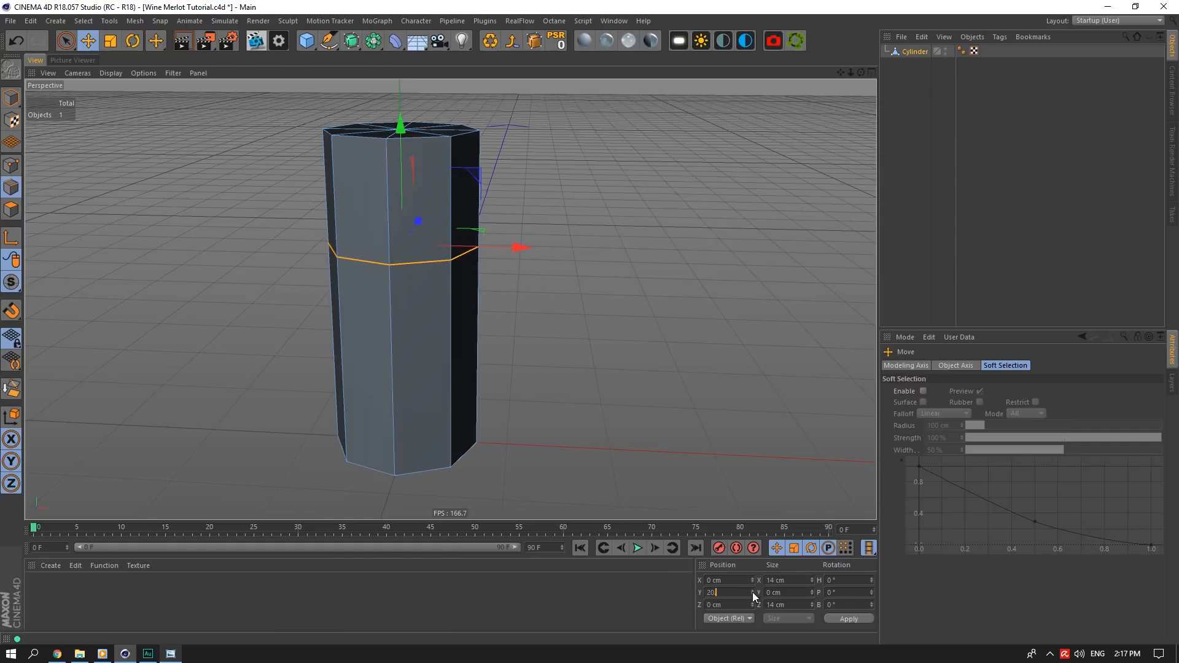
type(".3")
key("Return")
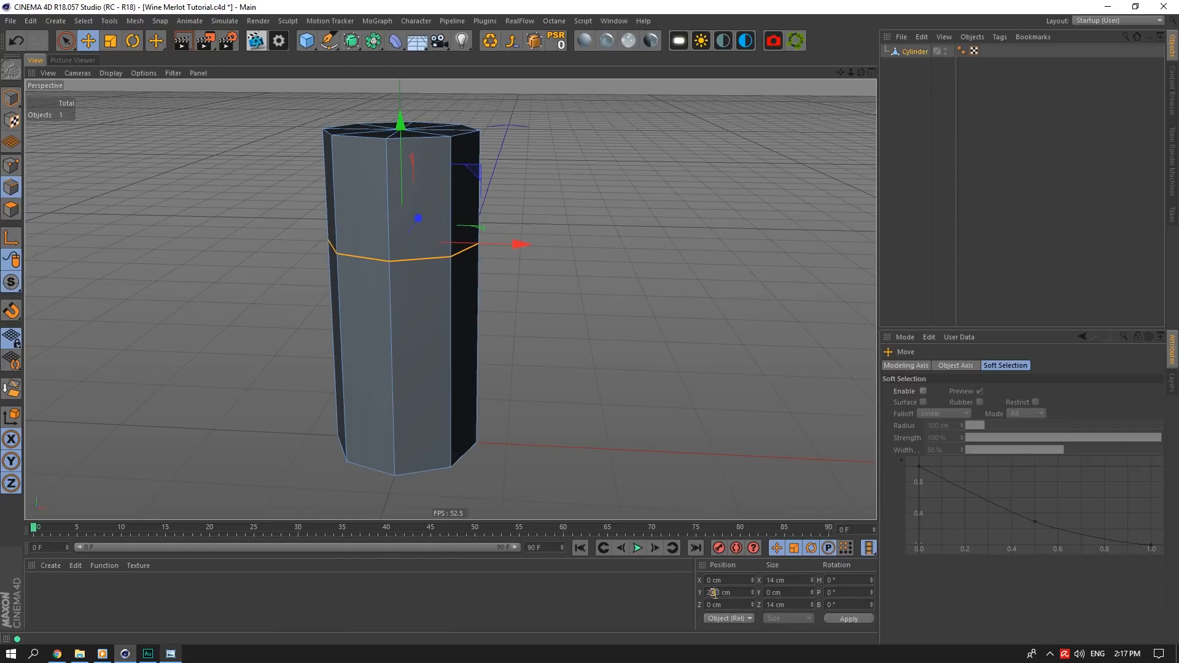
Cut a second edge loop just below the first one and set its Y position to 20 cm
right_click(435, 262)
left_click(485, 452)
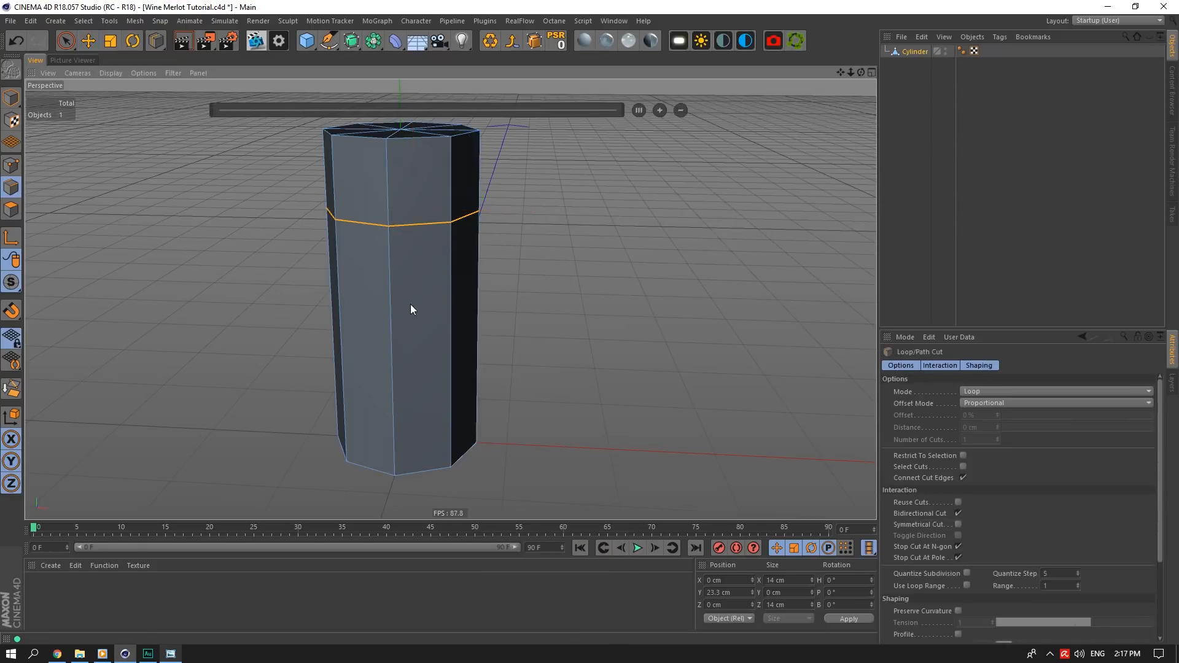
left_click(391, 239)
left_click(98, 46)
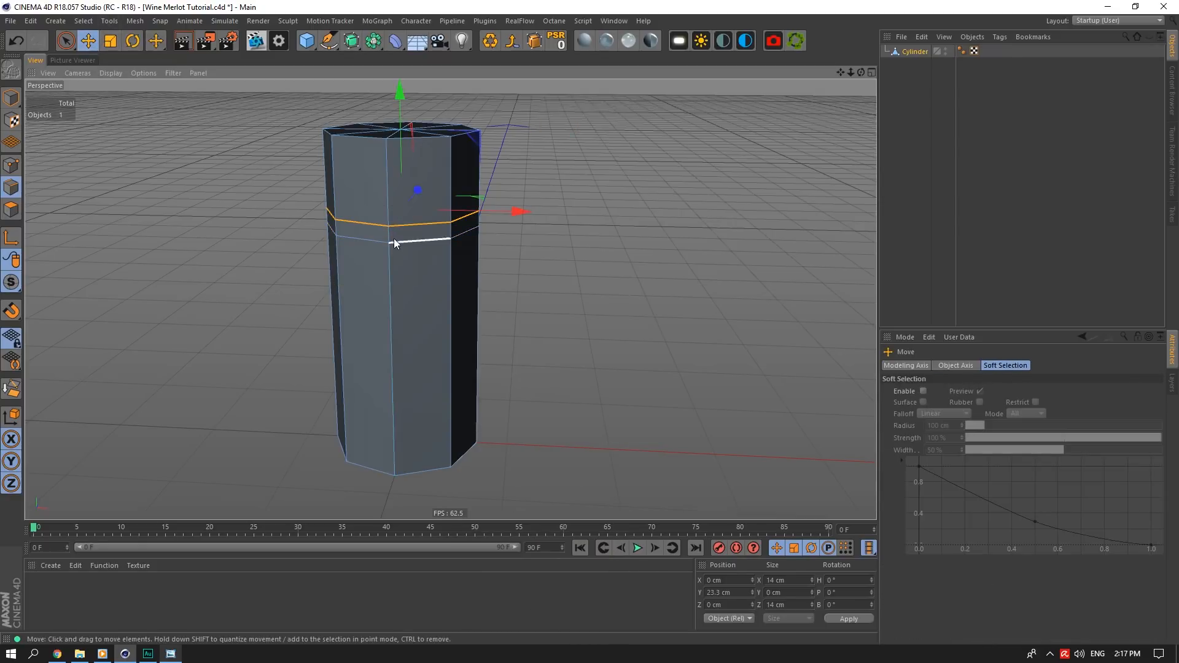
double_click(393, 242)
left_click_drag(739, 593, 707, 593)
type("20")
key("Return")
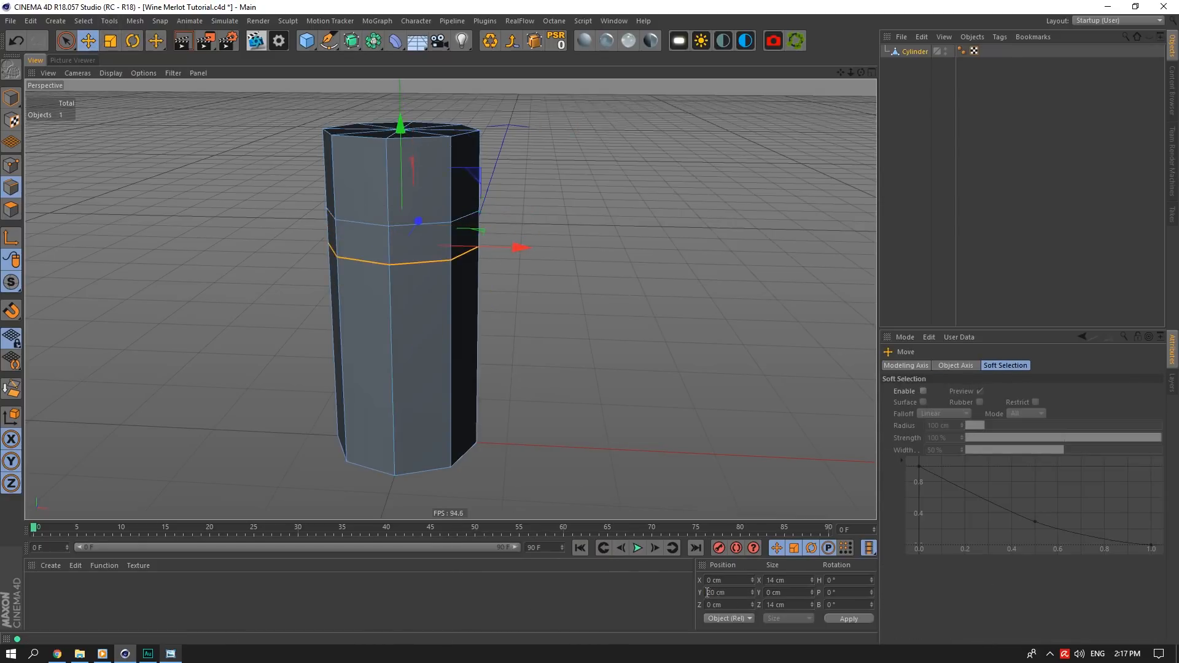
scroll(351, 223, "up", 3)
left_click_drag(861, 72, 862, 119)
left_click(405, 338)
left_click(405, 295)
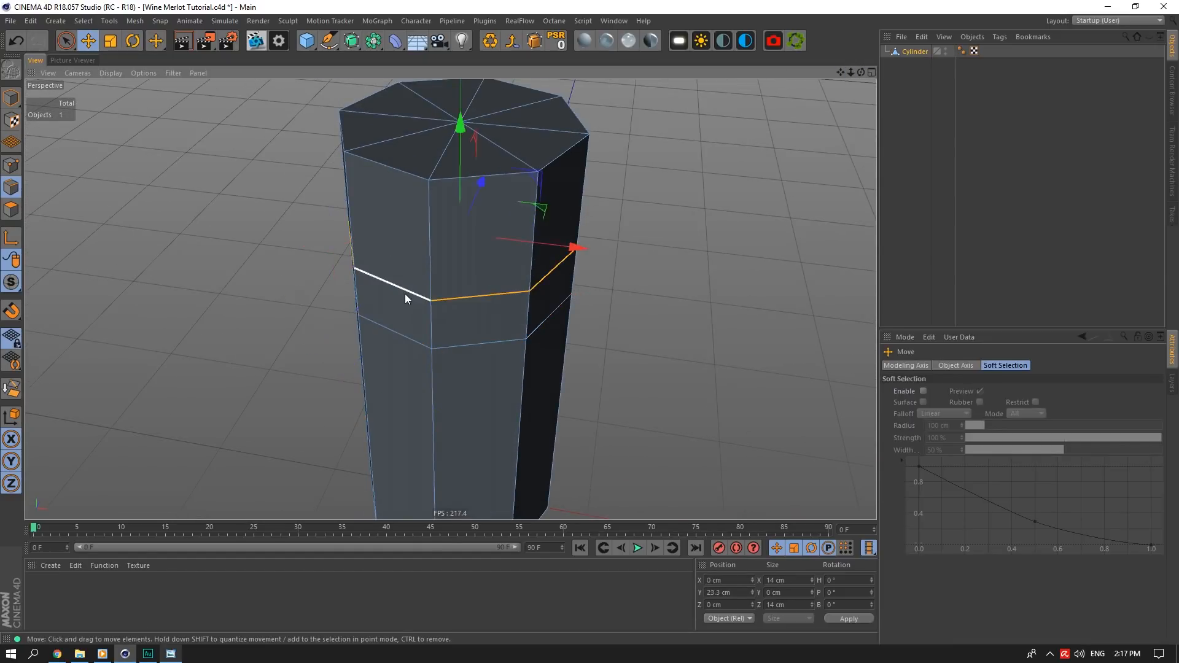
left_click(486, 296)
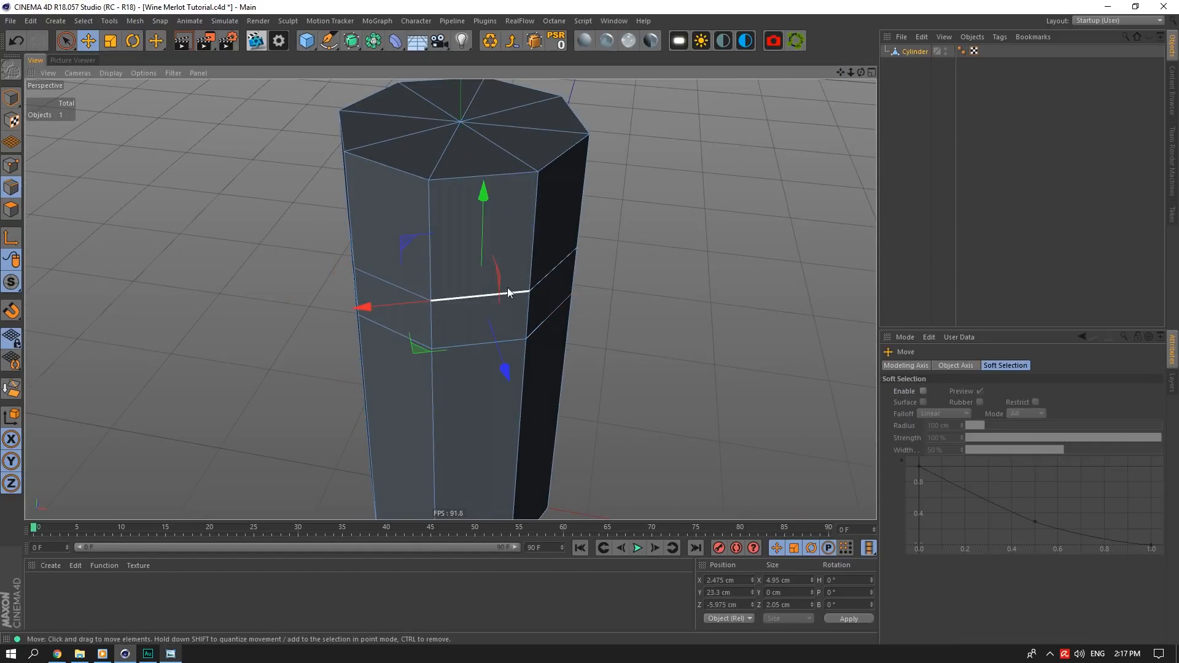
Ring-select the side polygons between the upper edge loop and the top cap
left_click(11, 209)
left_click(65, 40)
left_click(90, 21)
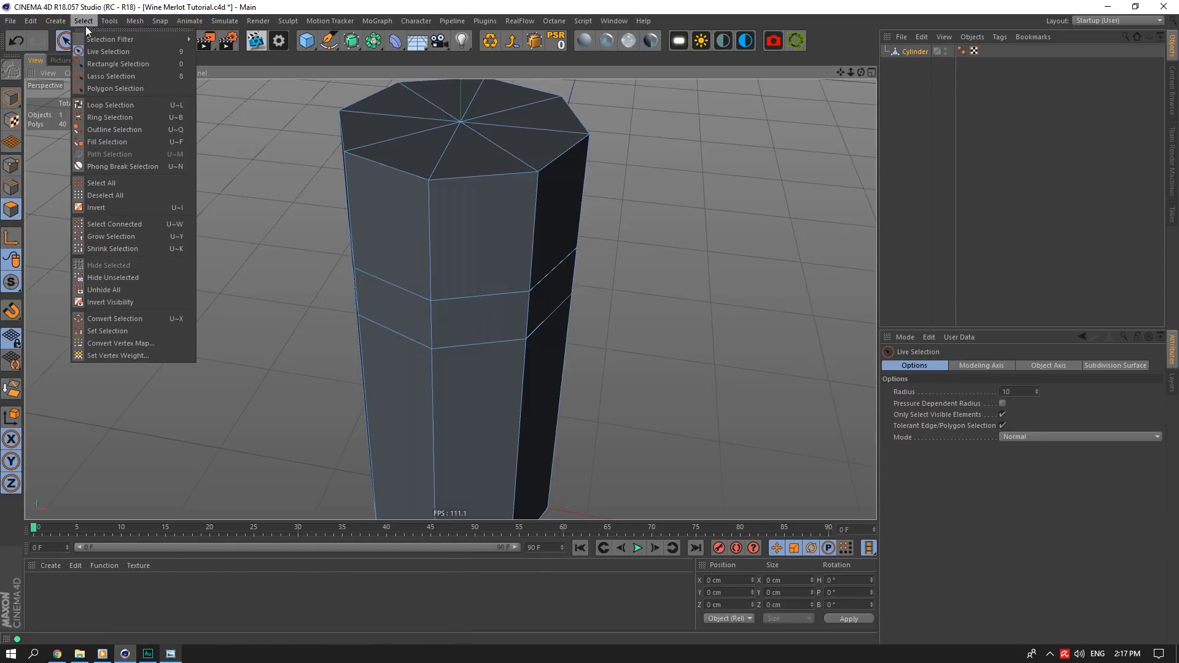
left_click(104, 116)
left_click(437, 237)
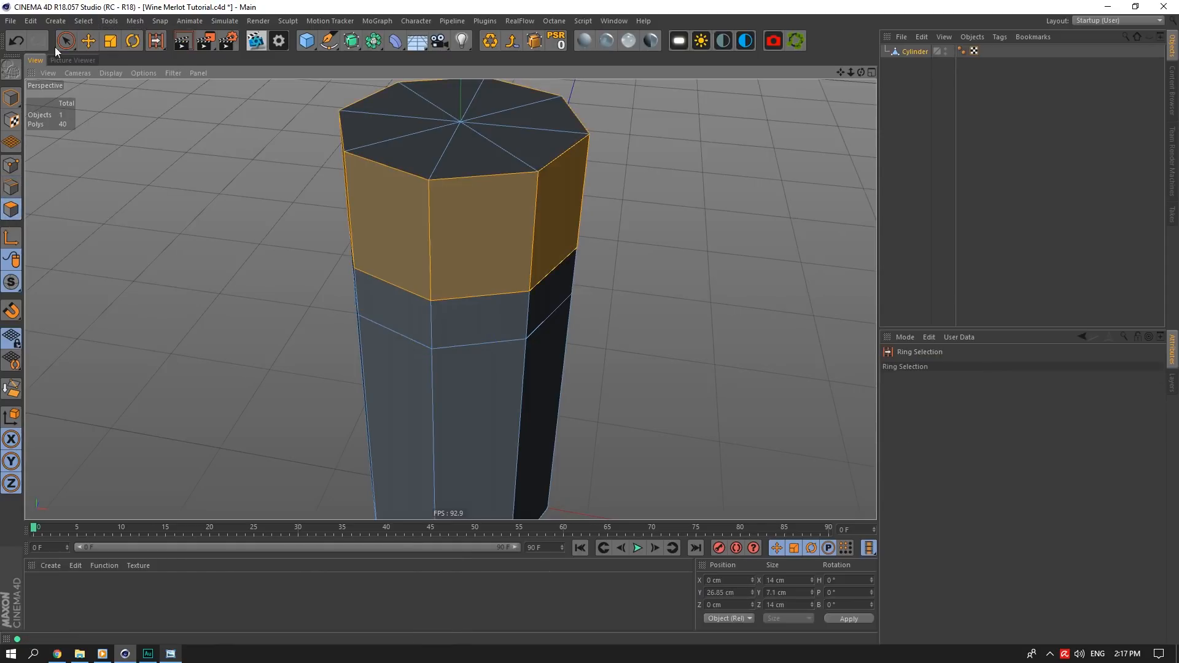
Scale the selected polygon ring inward to about 4.2 cm in X and Z to form the bottle neck
left_click(110, 41)
left_click_drag(543, 159, 177, 220)
scroll(416, 284, "down", 3)
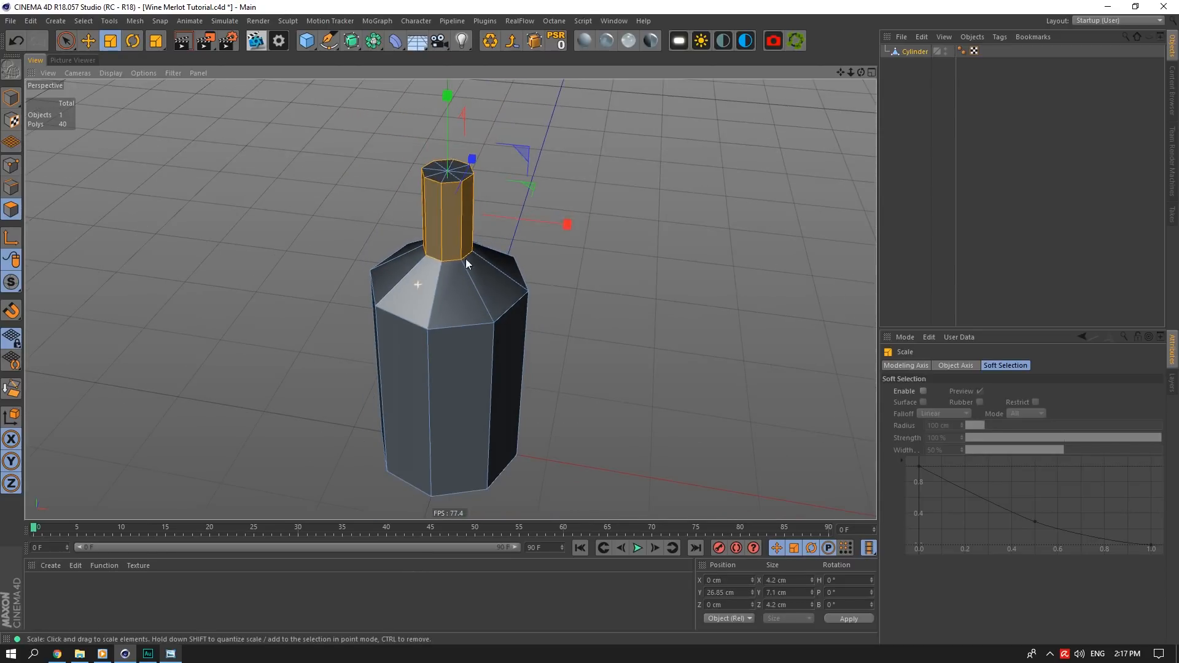
Cut a new edge loop around the lower part of the bottle body with Loop/Path Cut
left_click_drag(450, 298, 459, 327, "alt")
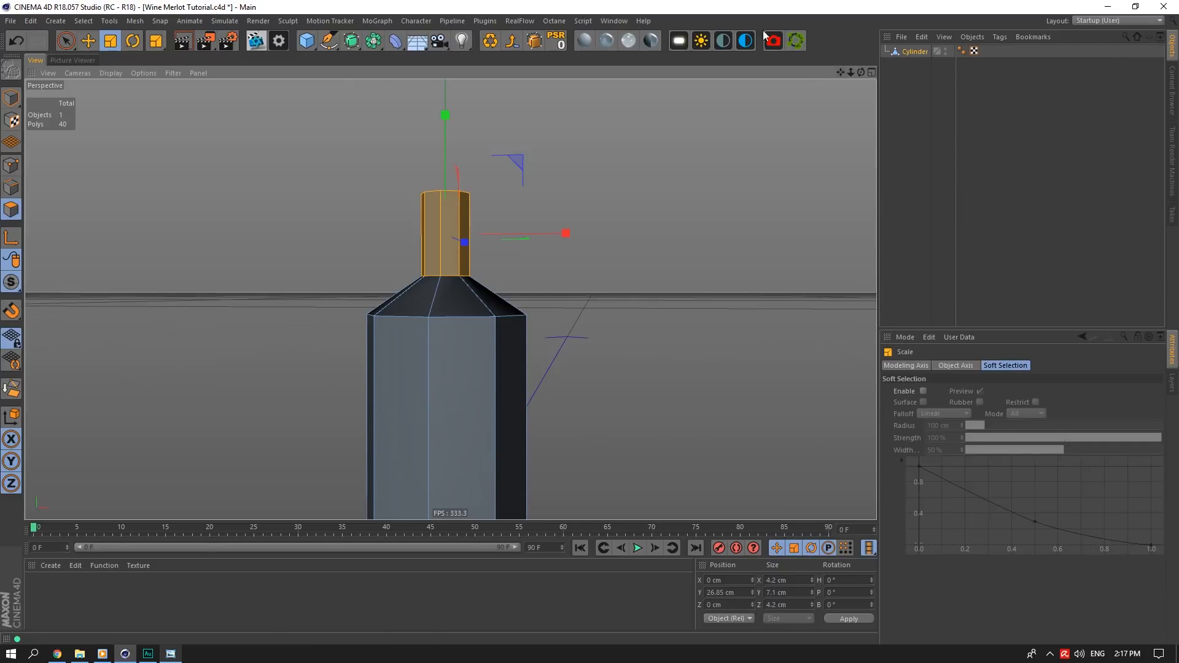
left_click_drag(839, 72, 750, 128)
scroll(463, 198, "up", 4)
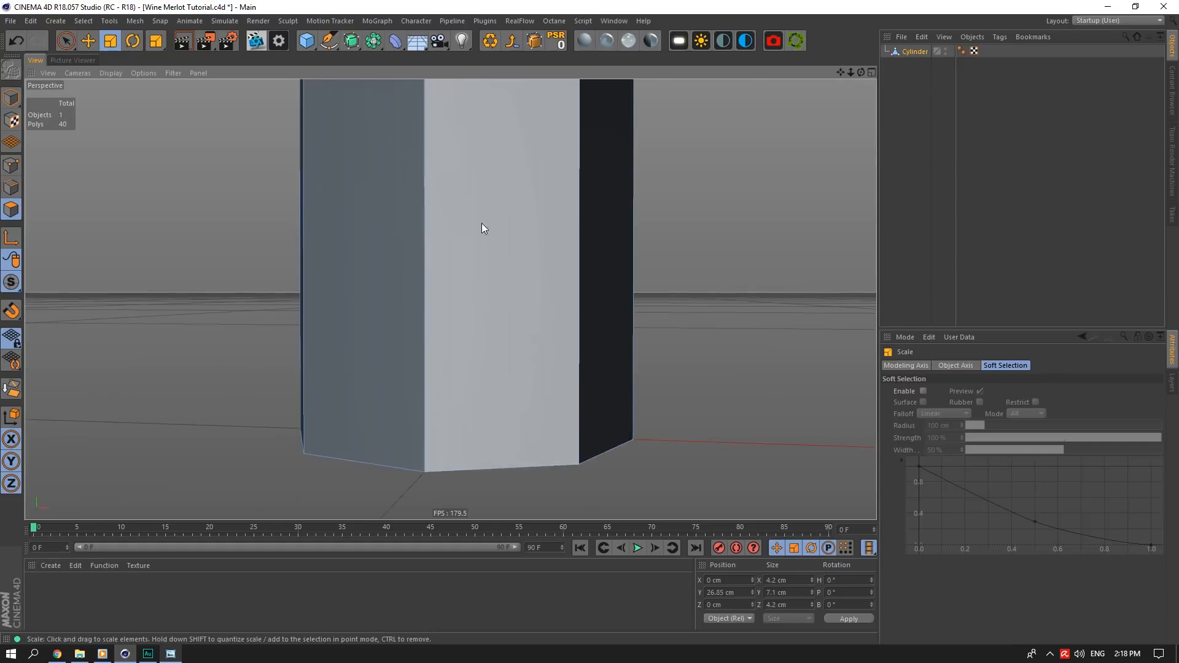
left_click(11, 187)
right_click(380, 205)
left_click(461, 363)
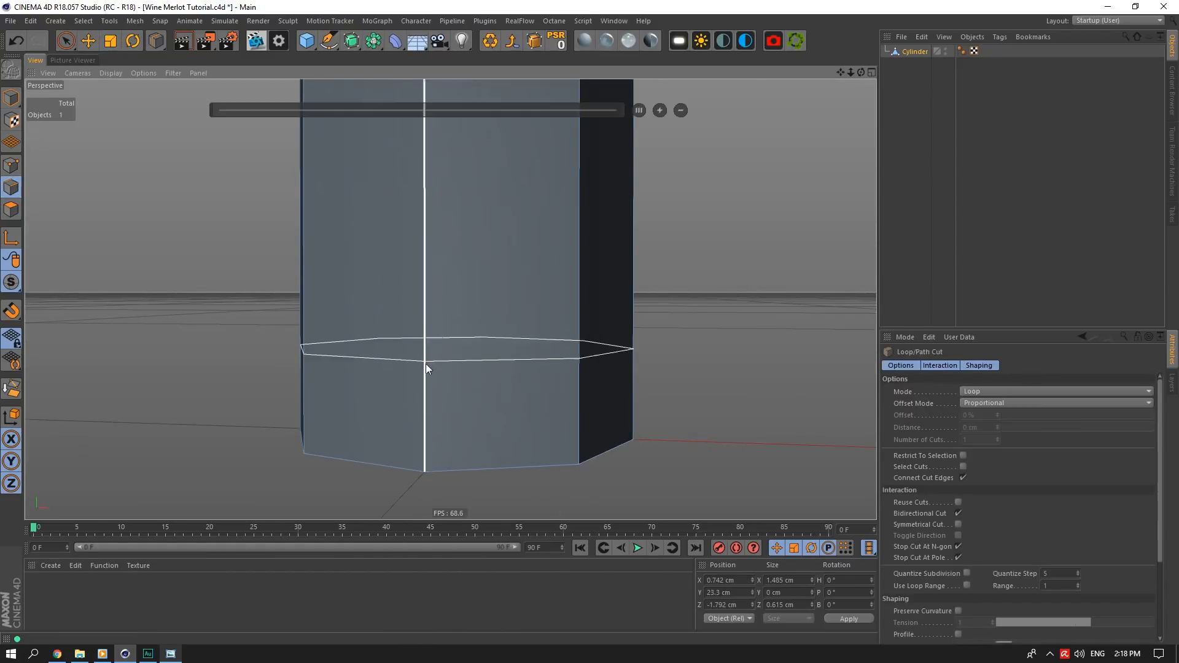
left_click(530, 315)
Select the new lower edge loop and set its Y position to 2.5 cm
key("e")
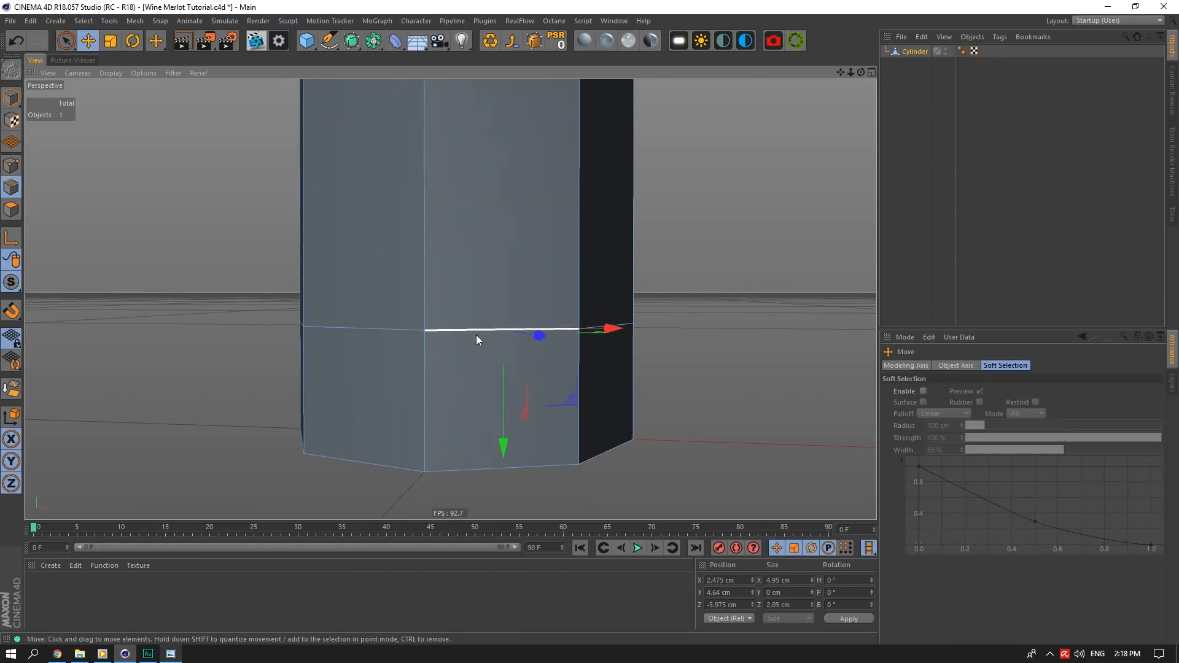
double_click(477, 330)
double_click(714, 592)
type("2")
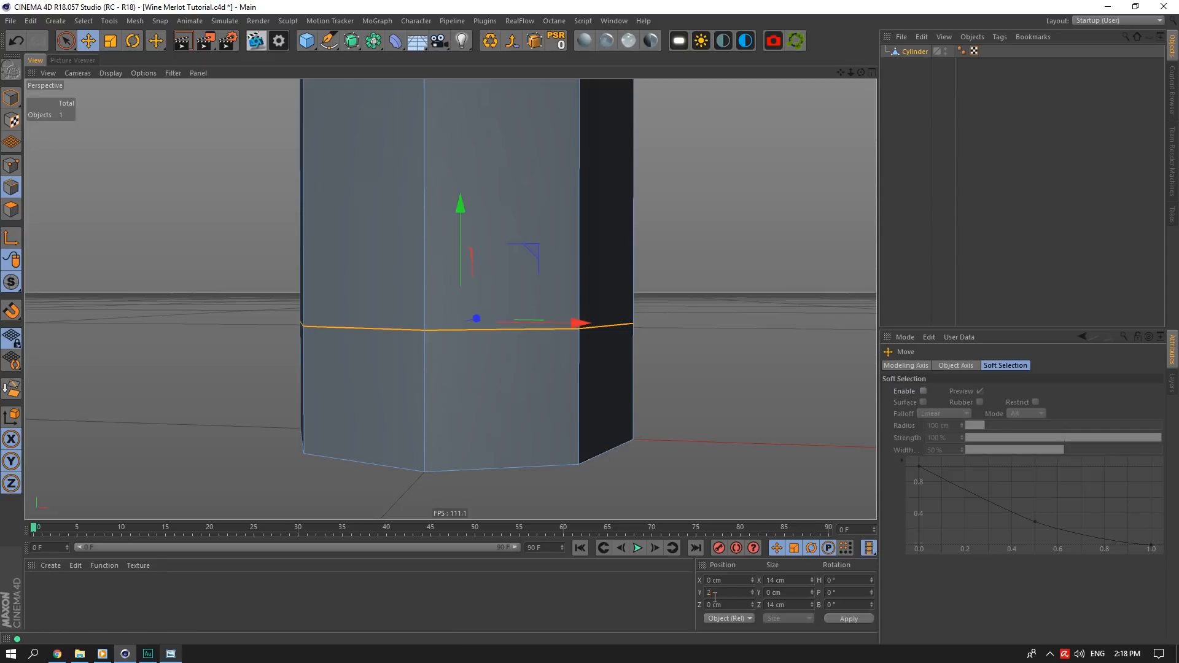
type(".5")
key("Return")
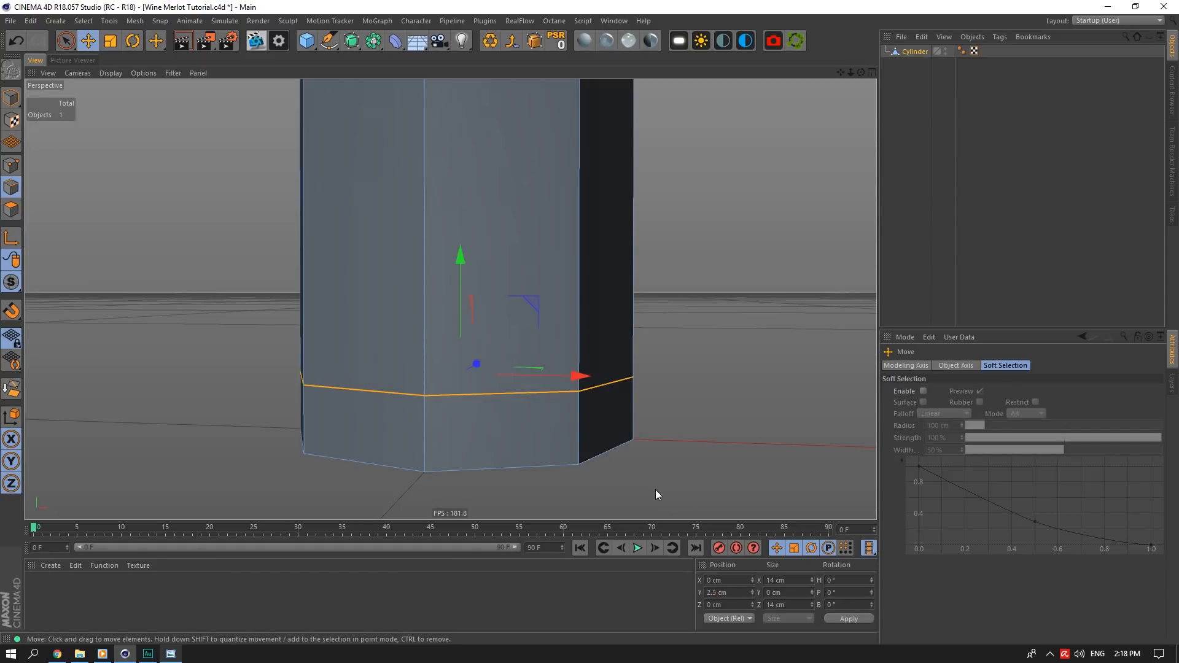
Cut a symmetrical pair of edge loops between the lower loop and the bottle's base, at about 84% offset with Symmetrical Cut enabled
right_click(412, 294)
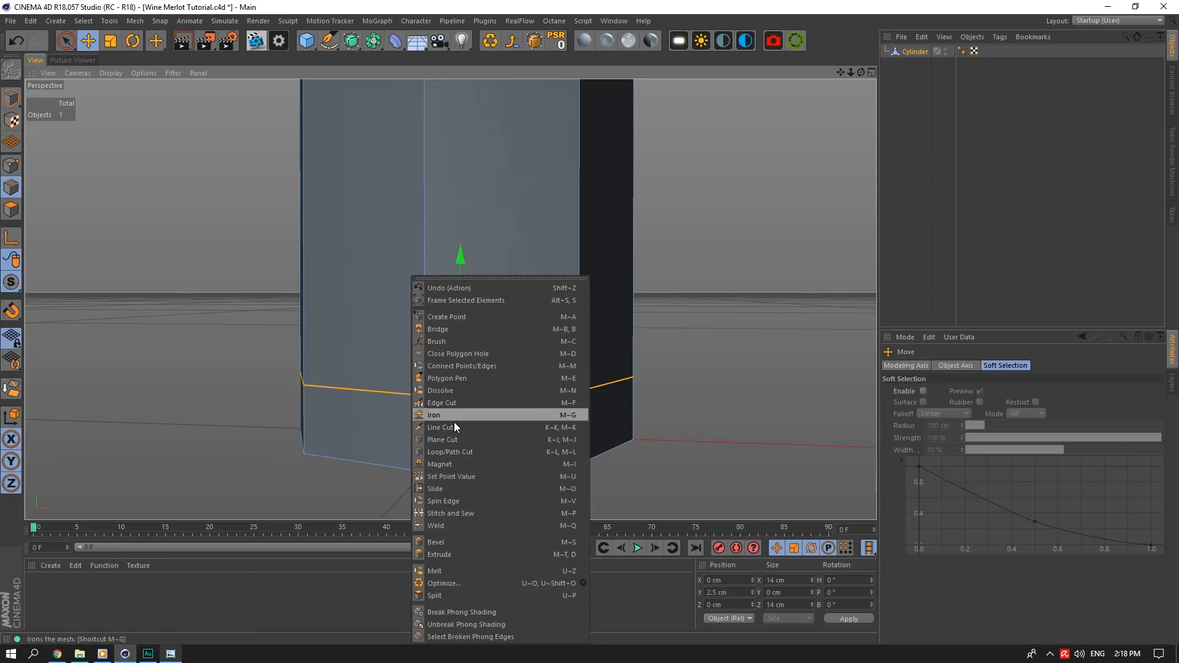
left_click(455, 452)
left_click(959, 524)
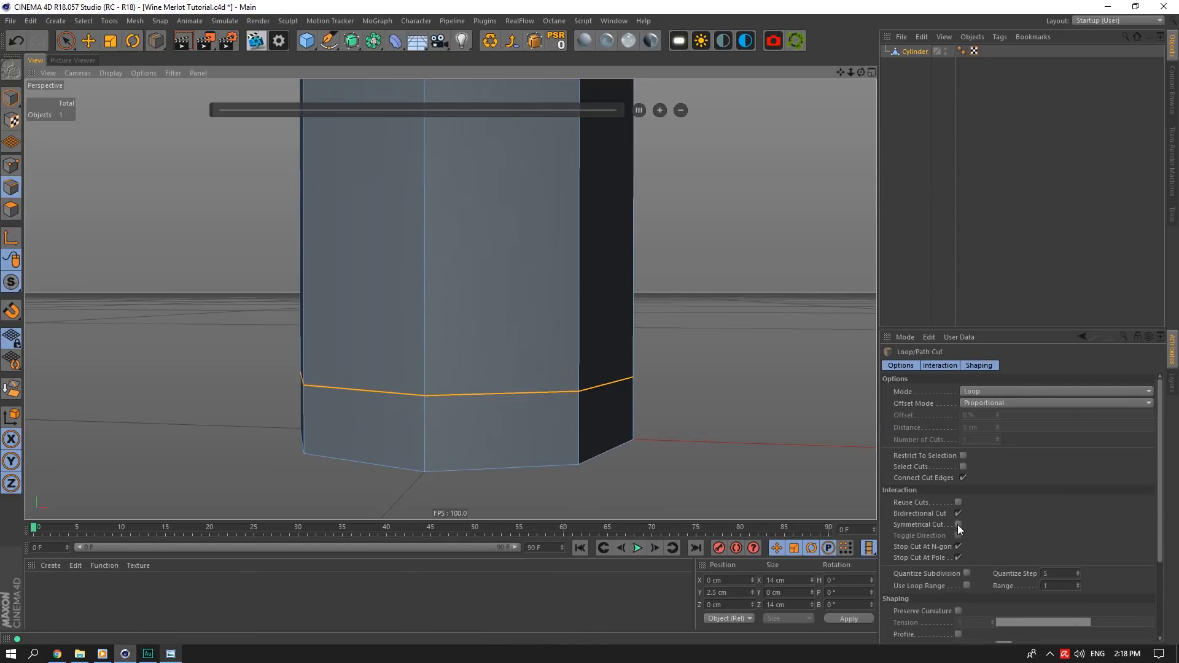
right_click(428, 413)
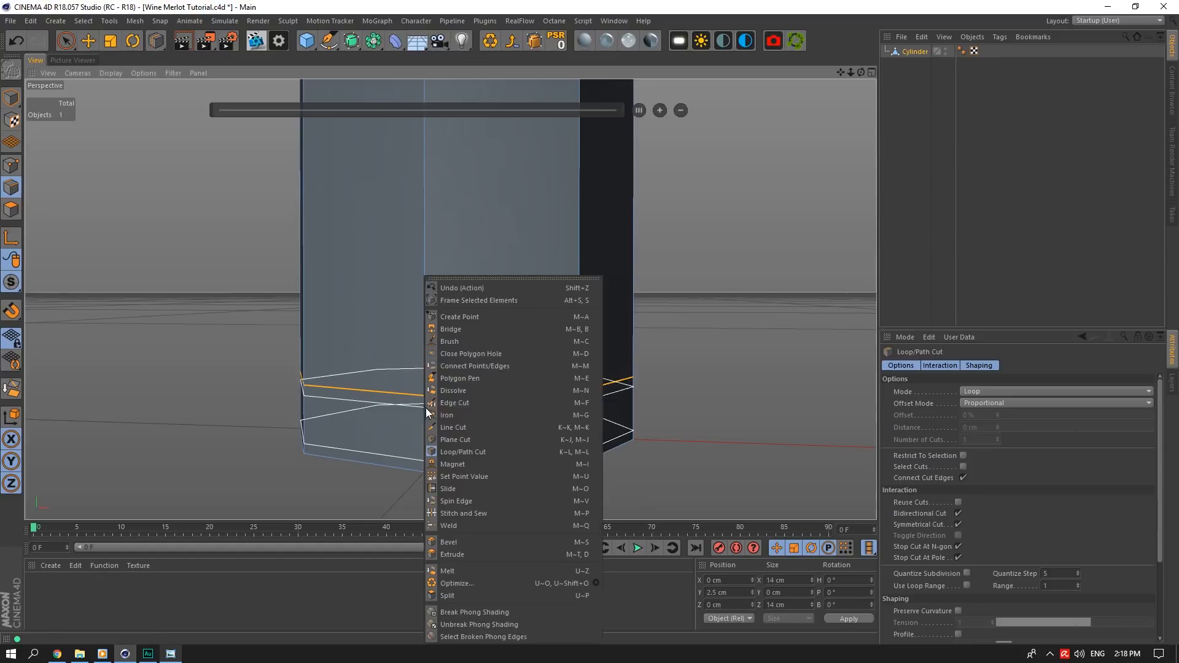
left_click(458, 451)
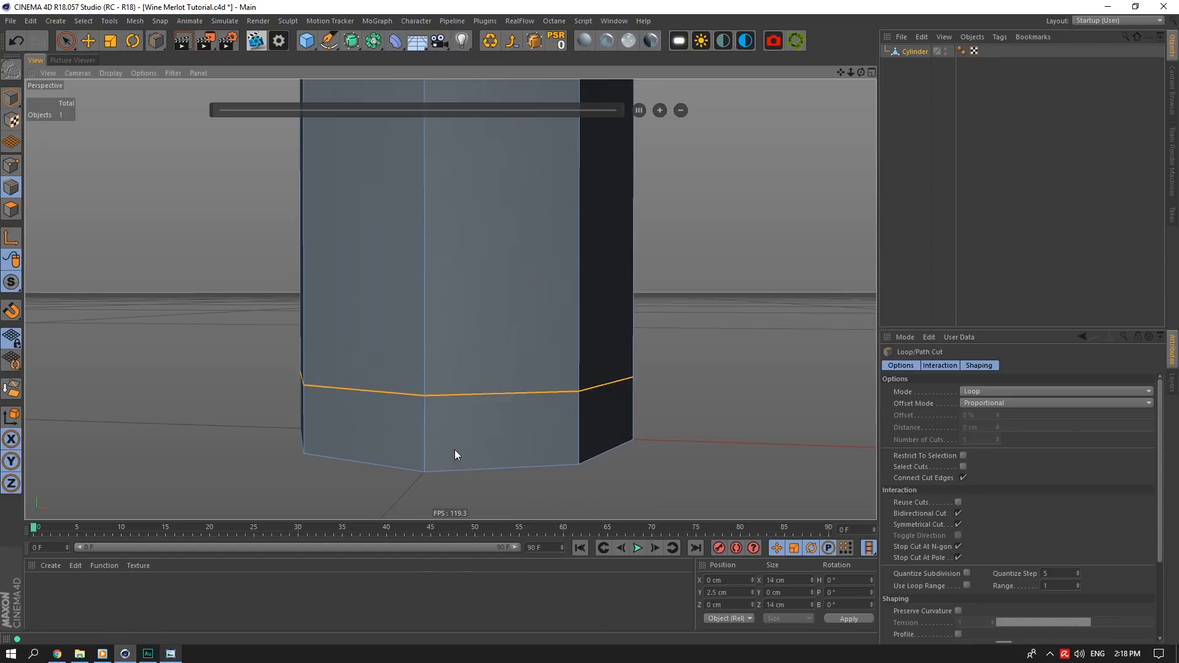
left_click(426, 408)
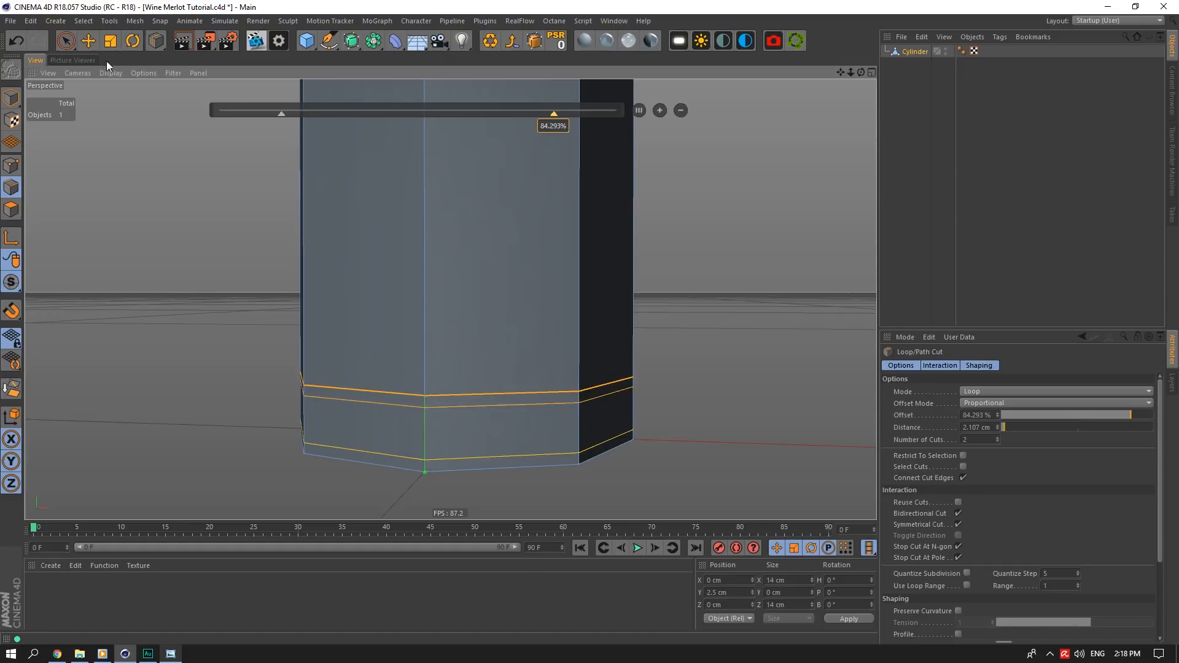
Select both new edge loops and scale them outward together to about 14.2 cm in X and Z
left_click(93, 48)
double_click(345, 400)
double_click(360, 449, "shift")
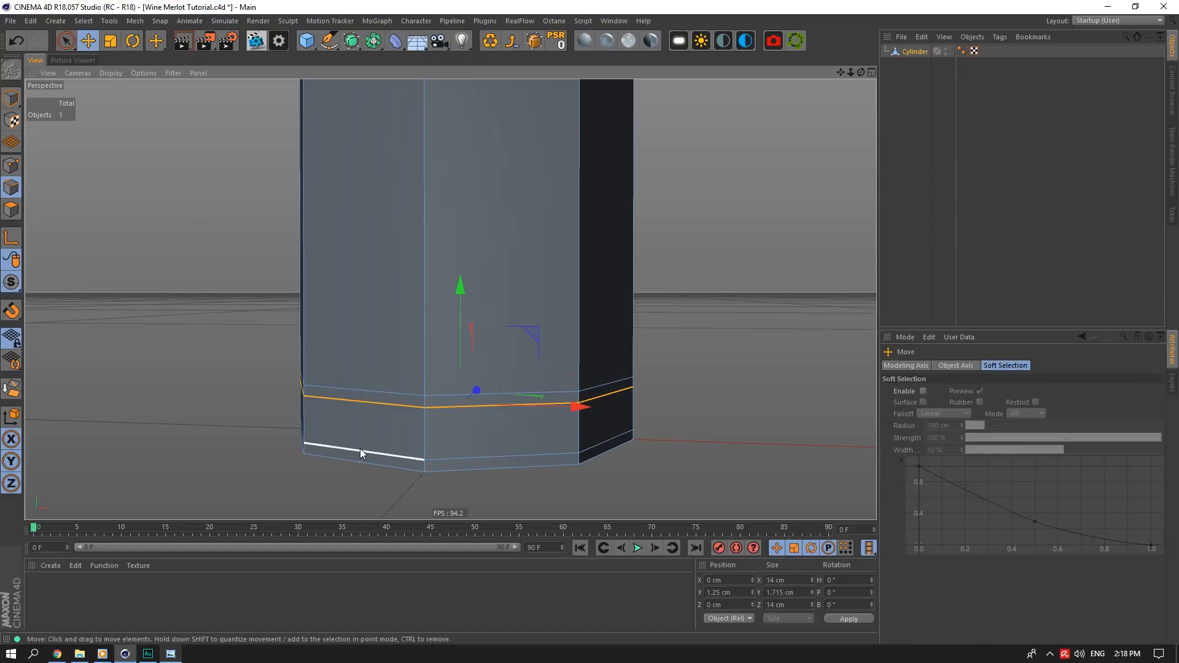
left_click(111, 41)
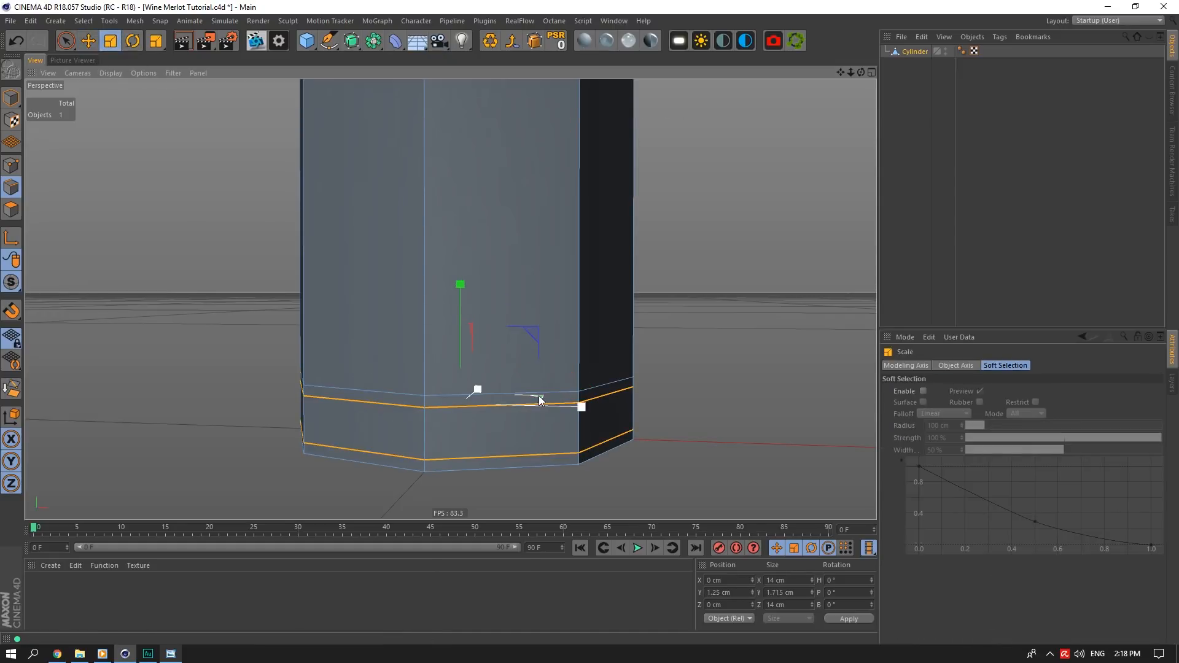
left_click_drag(541, 400, 547, 394)
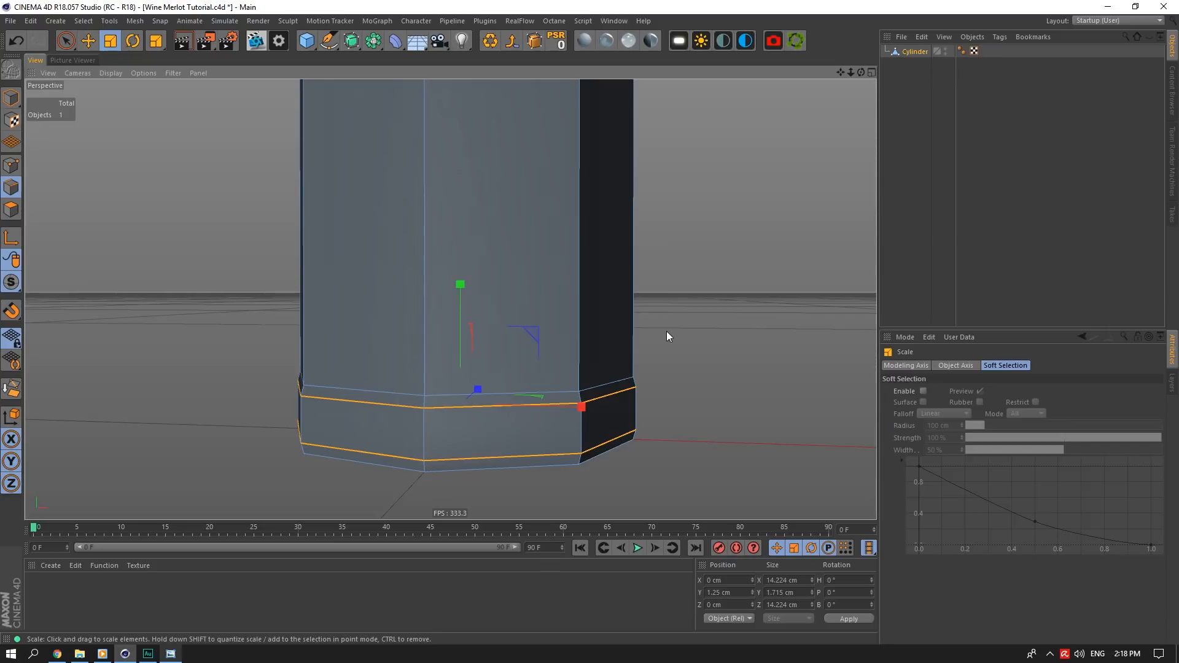
left_click_drag(862, 73, 840, 70)
right_click(654, 217)
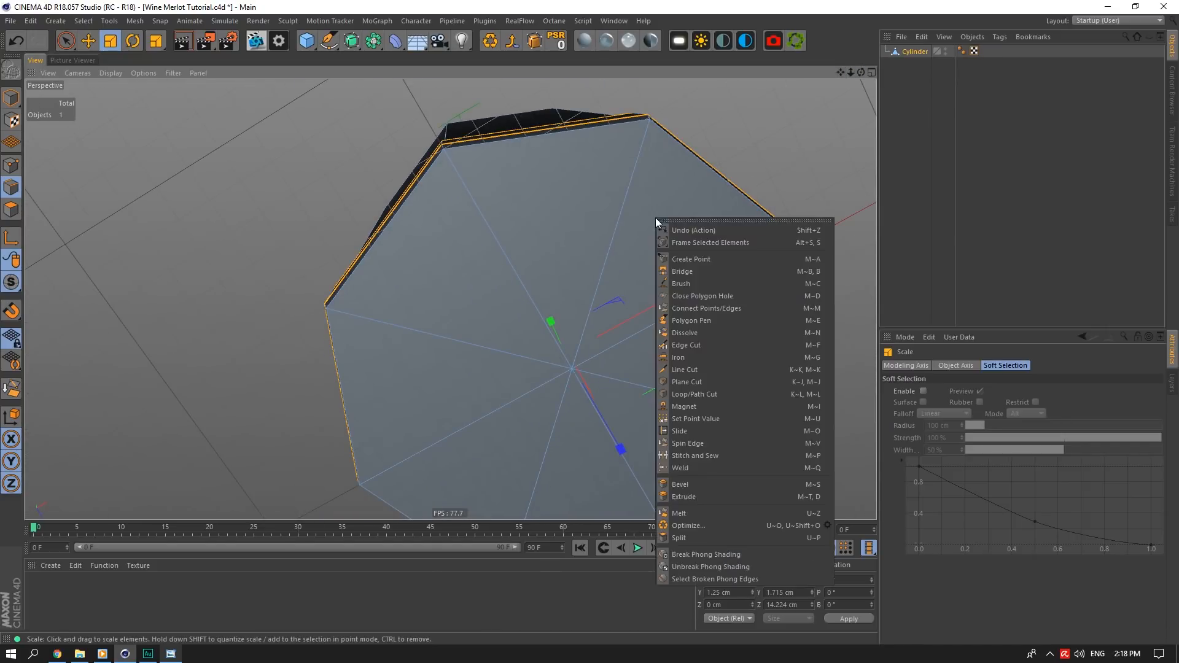
left_click(686, 393)
right_click(636, 267)
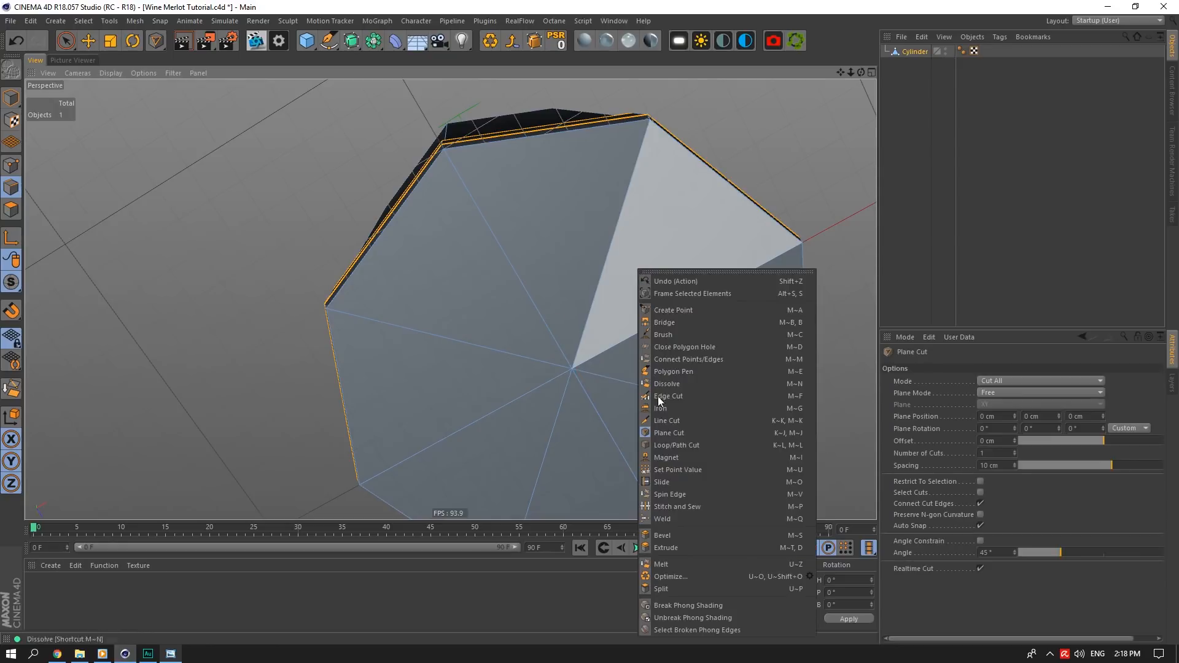
left_click(673, 431)
right_click(407, 261)
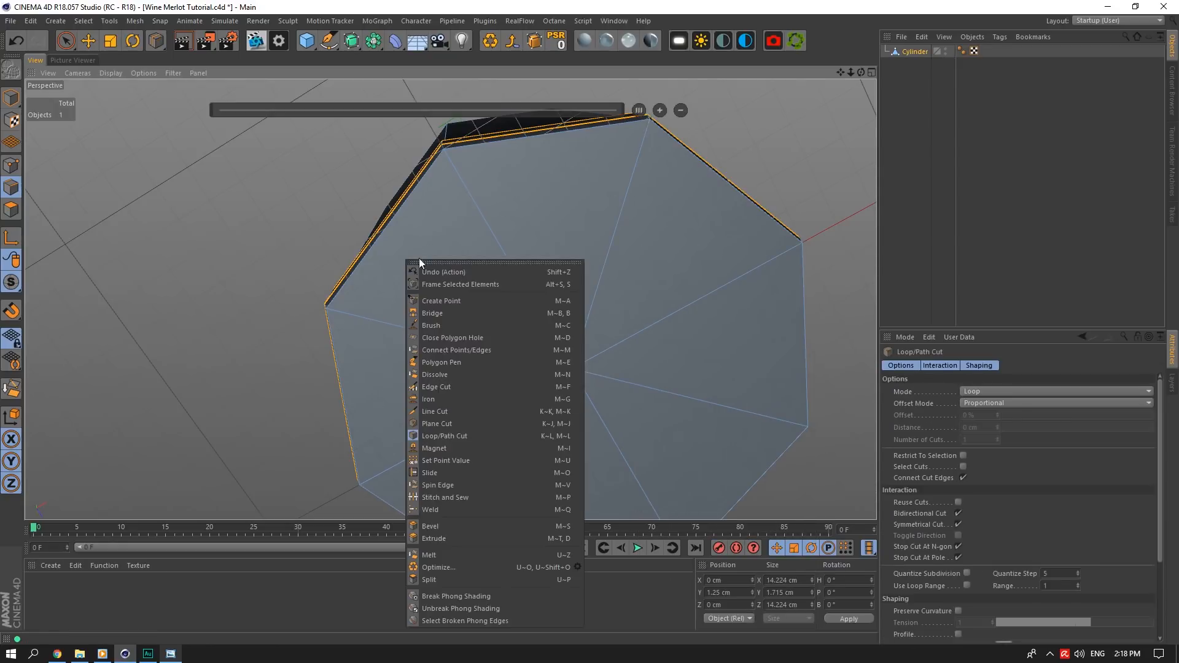
left_click(18, 167)
Select all the triangular polygons of the bottle's bottom cap with Live Selection in polygon mode
left_click(11, 210)
left_click(89, 41)
left_click_drag(561, 378, 659, 358)
key("ctrl+z")
left_click(66, 41)
double_click(570, 404)
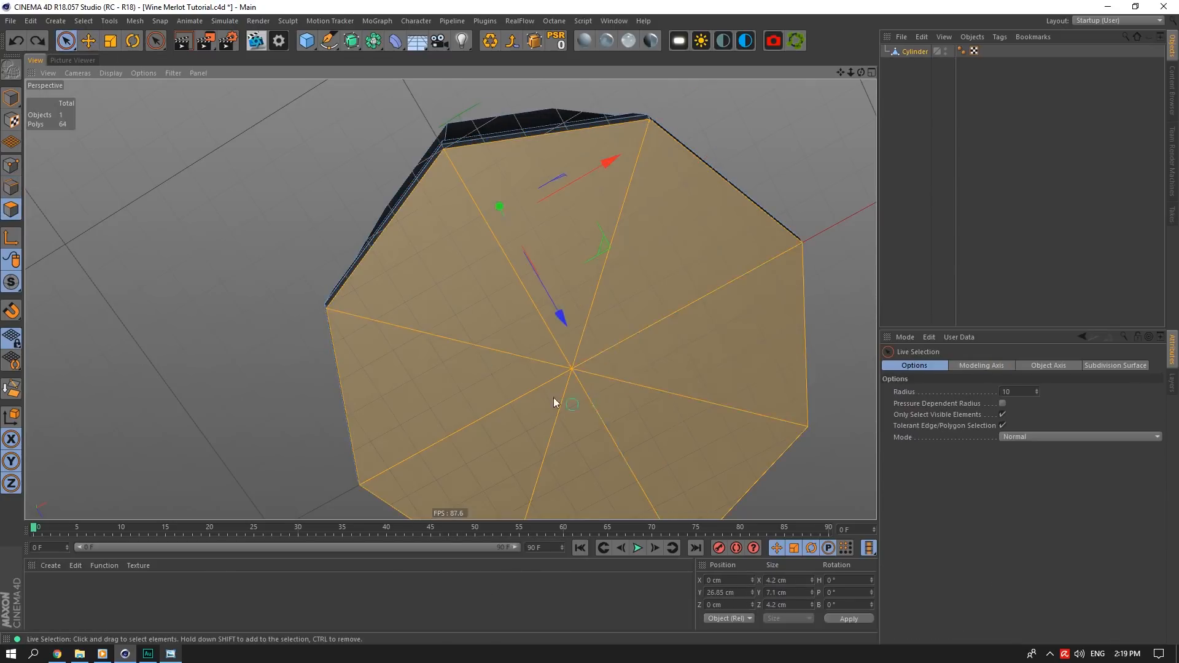
Inset the selected base polygons with Extrude Inner, using an offset of 1.1 cm
right_click(662, 337)
left_click(738, 371)
left_click_drag(739, 371, 707, 372)
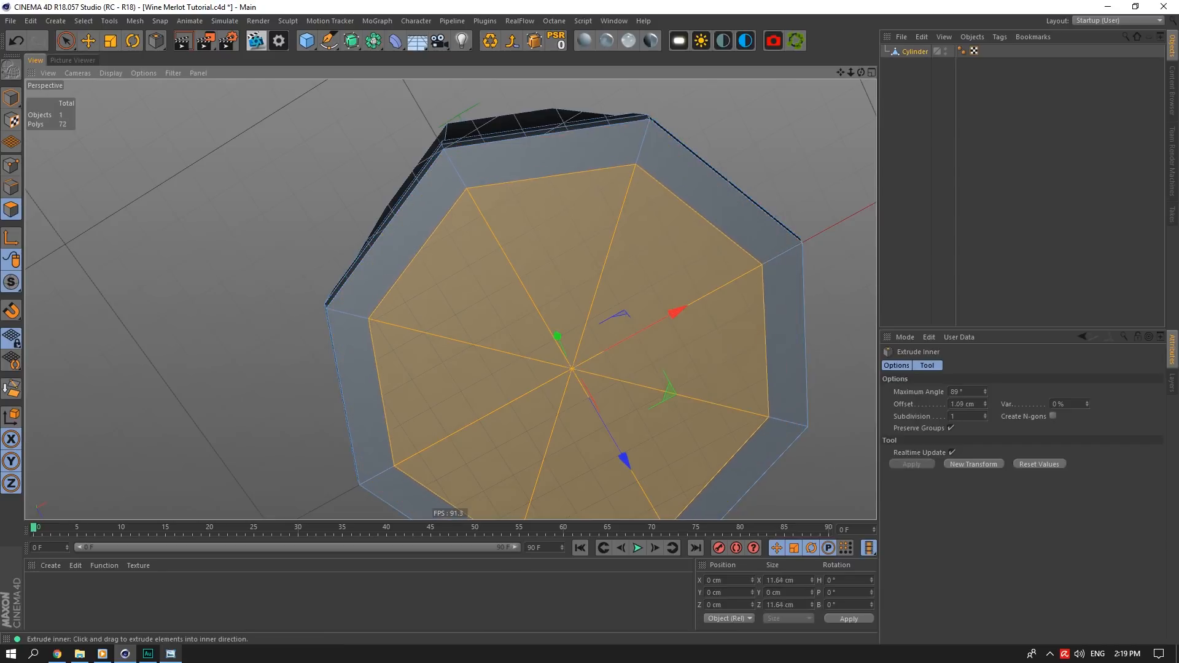
double_click(965, 403)
type("1.1")
key("Return")
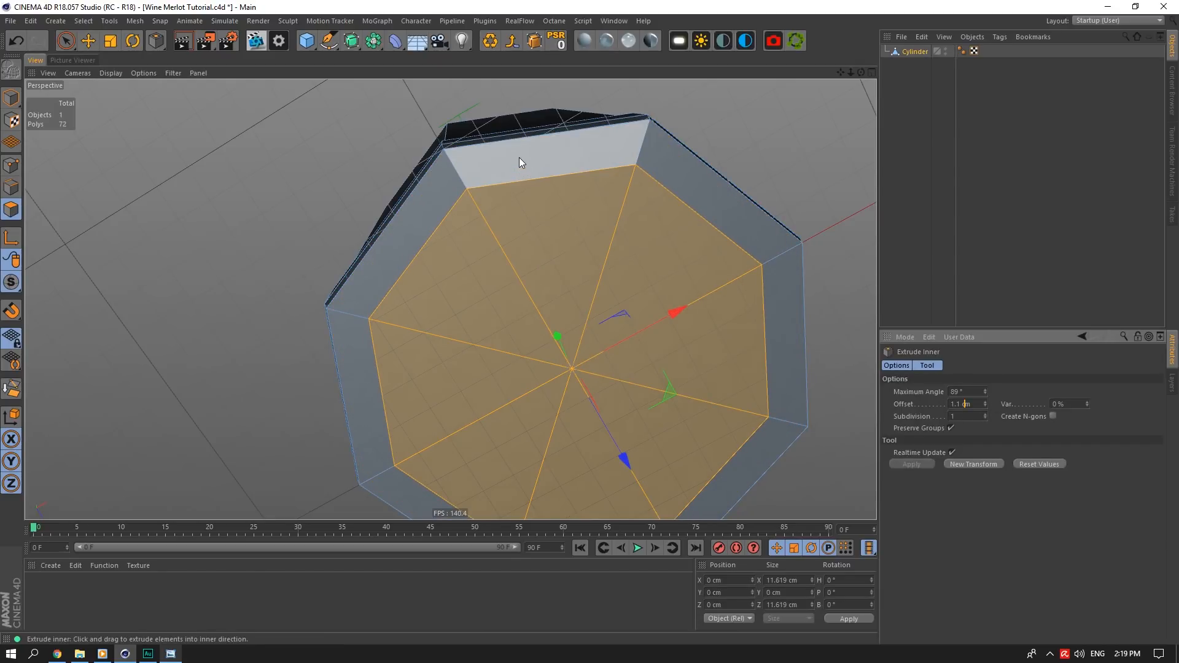
Cut a single edge loop through the inset ring on the base at 50% offset, with Symmetrical Cut disabled
right_click(457, 183)
left_click(42, 175)
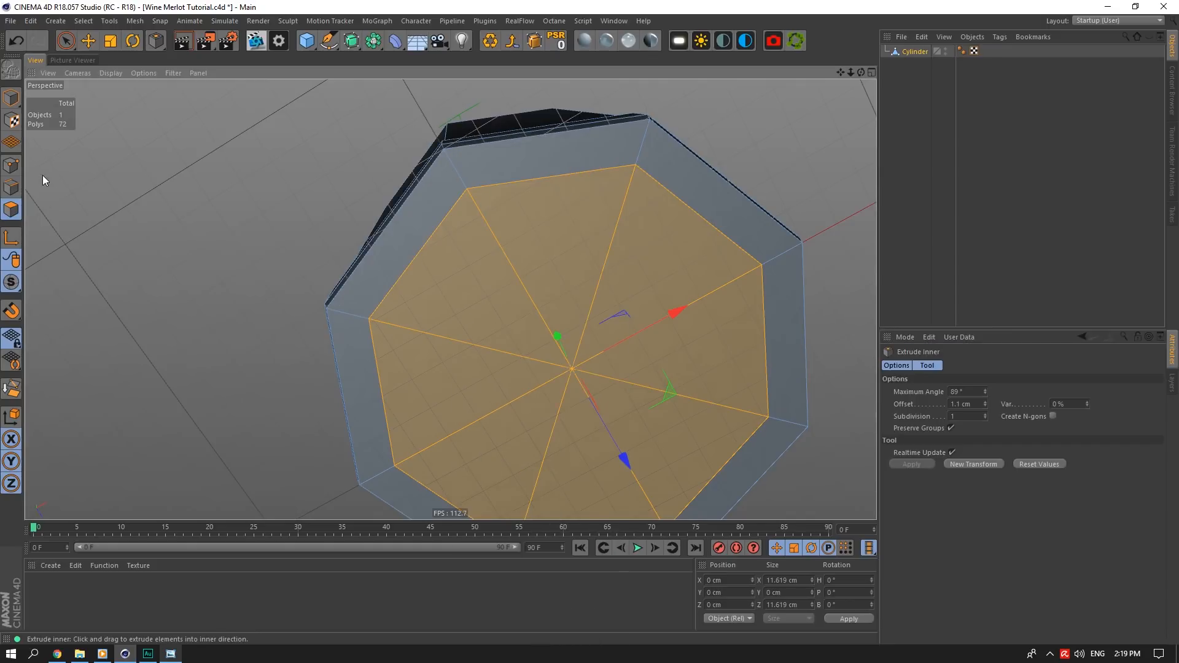
left_click(11, 184)
right_click(495, 145)
left_click(528, 321)
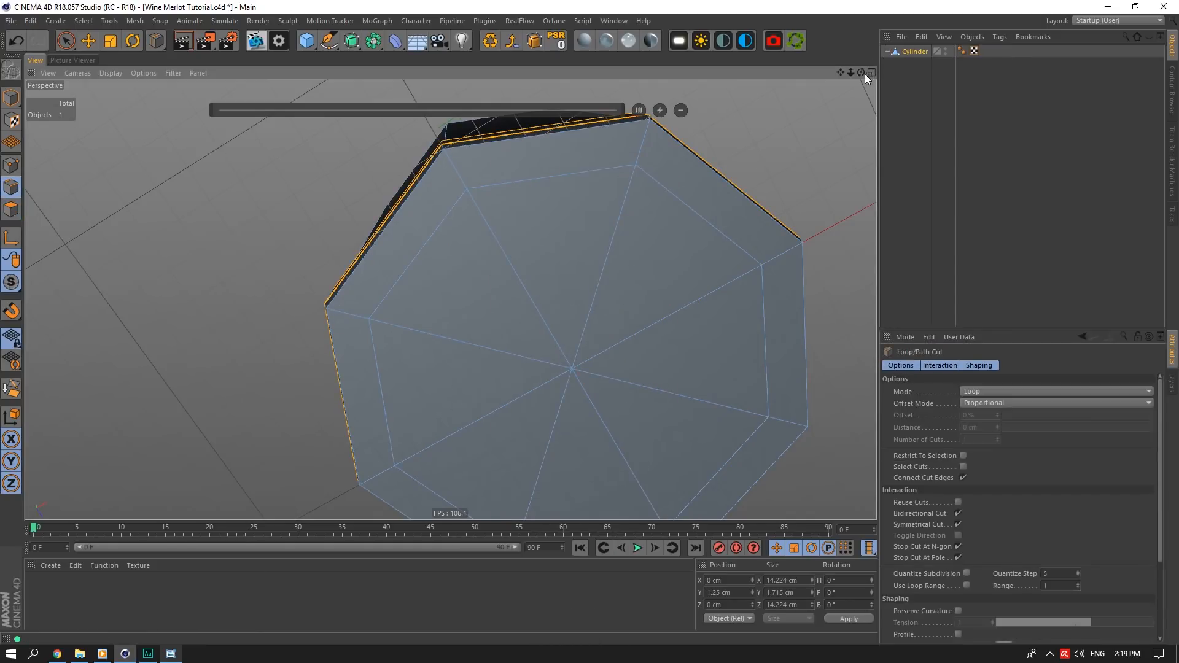
left_click_drag(864, 74, 864, 160)
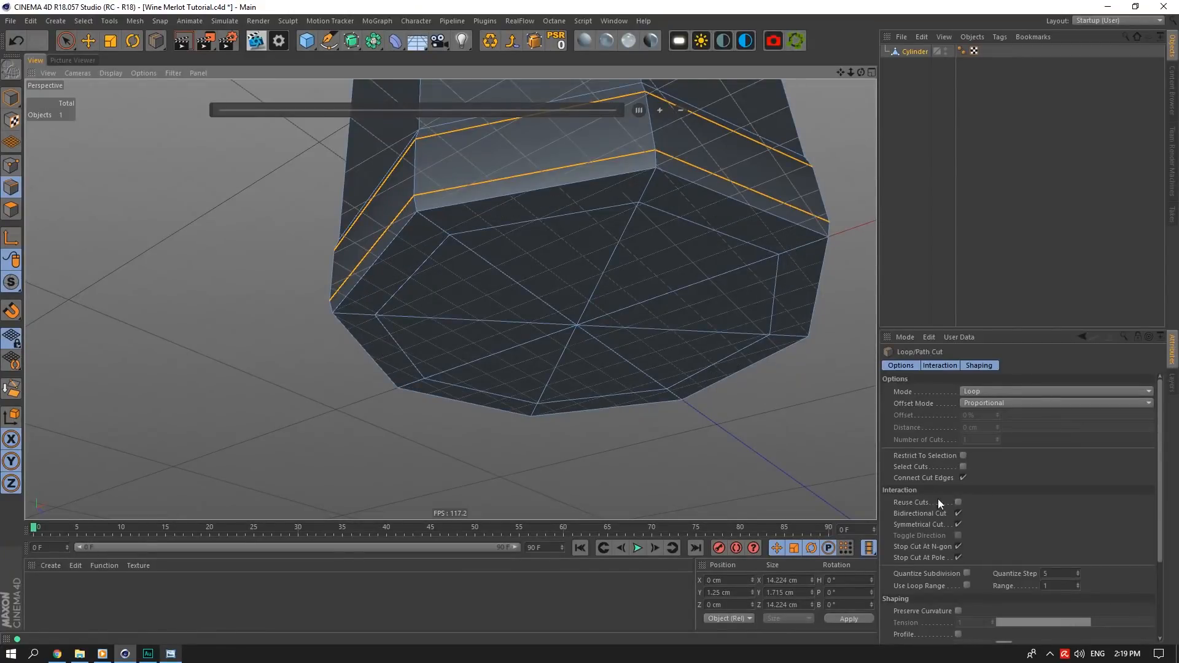
left_click(958, 525)
left_click(606, 267)
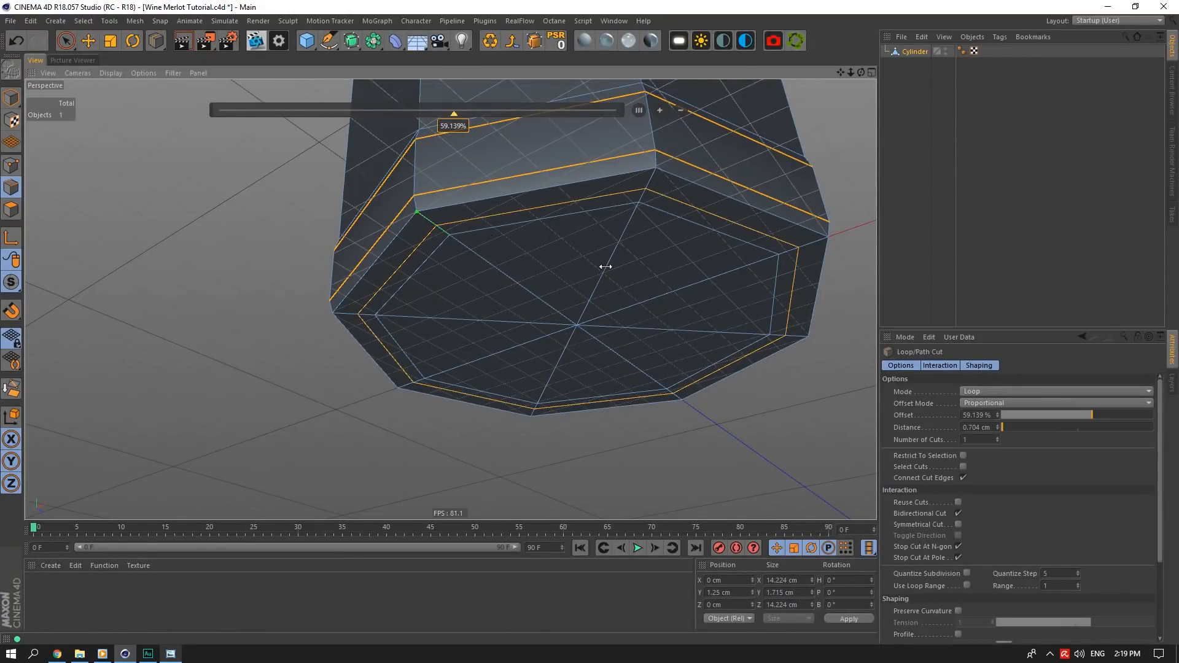
double_click(981, 414)
type("50")
left_click(976, 426)
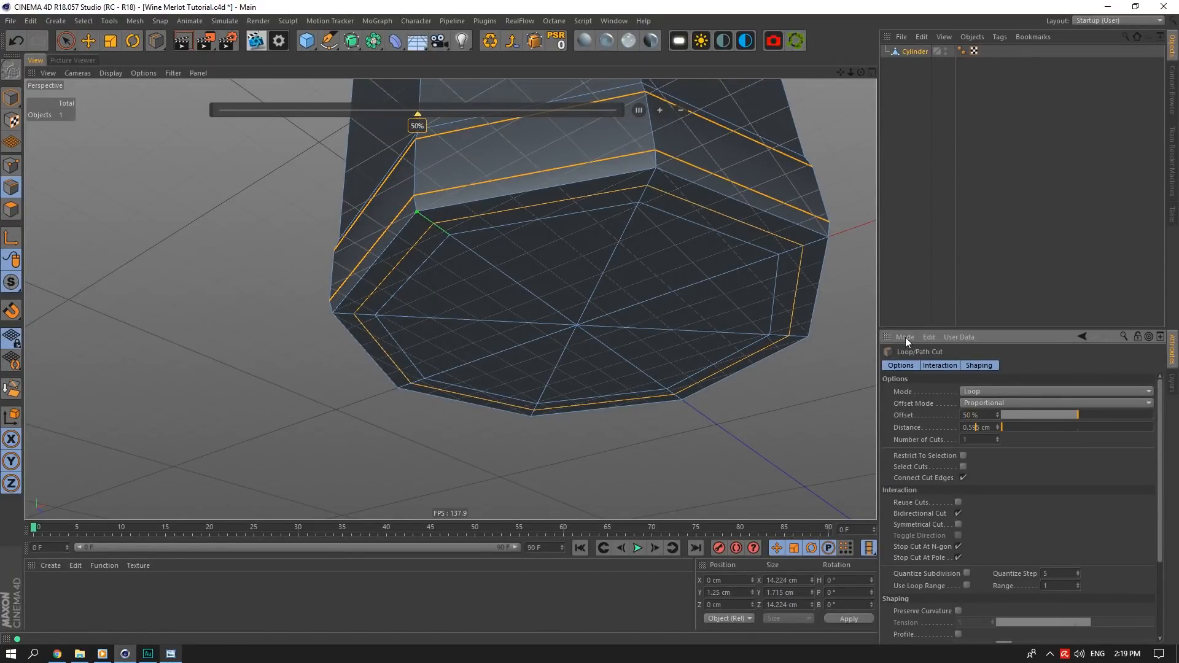
Select the centre point of the base and move it up into the bottle to a Y position of 3.3 cm
left_click_drag(861, 73, 827, 116)
left_click_drag(852, 72, 842, 74)
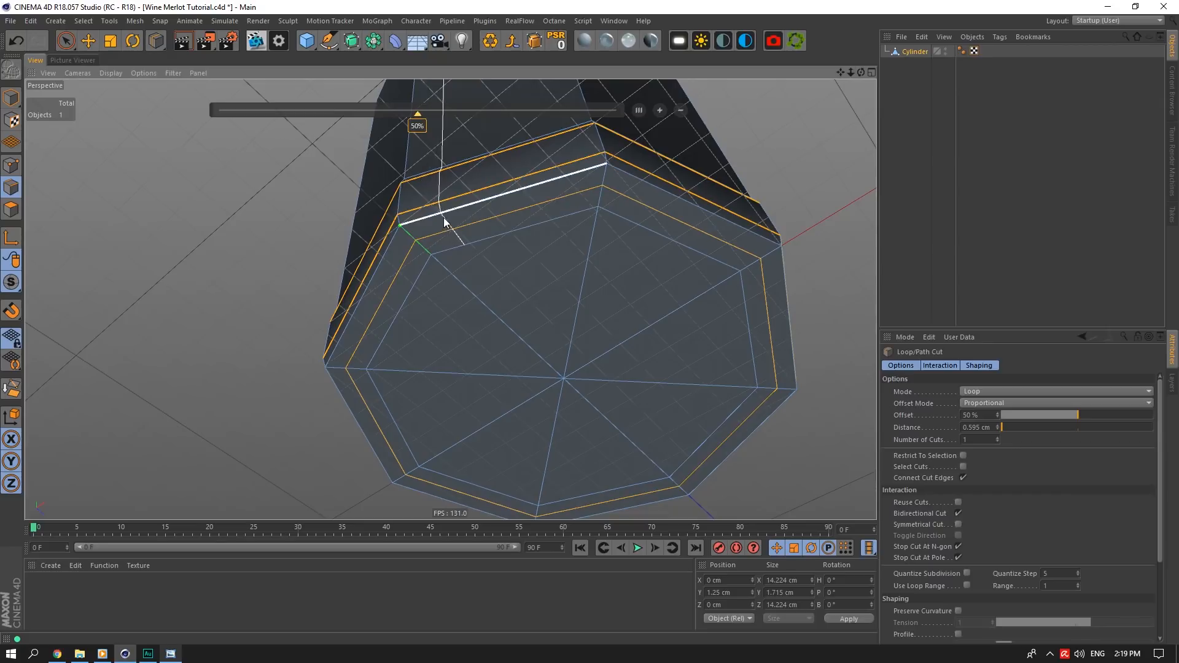
left_click(88, 41)
scroll(470, 223, "up", 2)
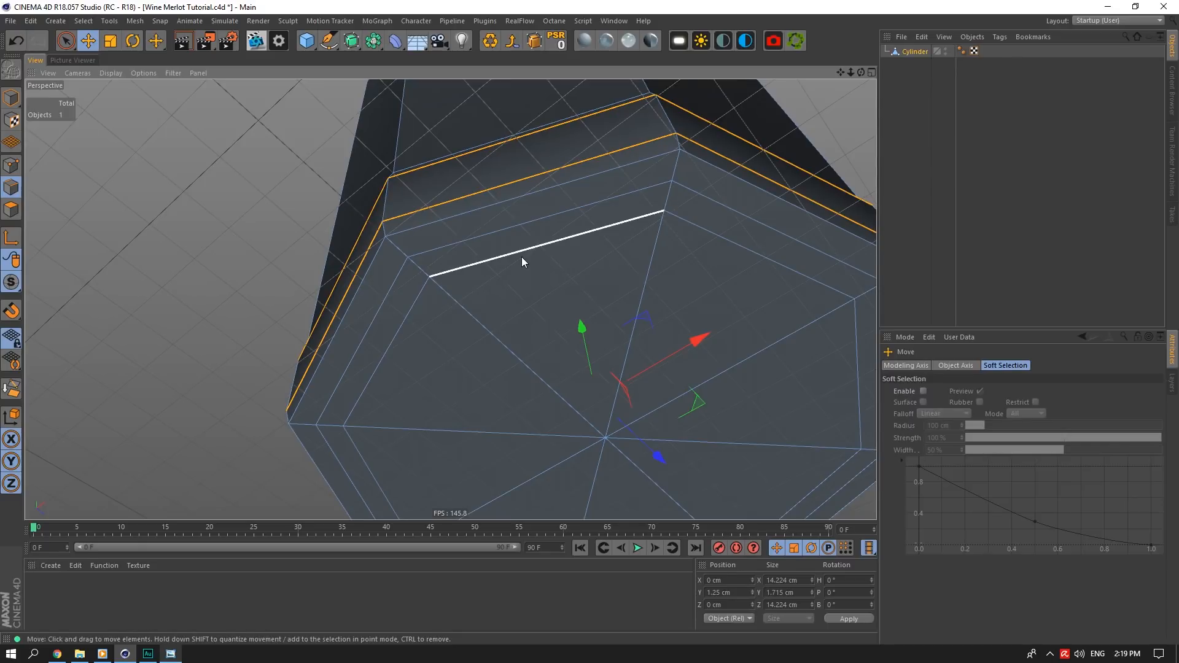
left_click_drag(840, 73, 602, 91)
left_click(11, 164)
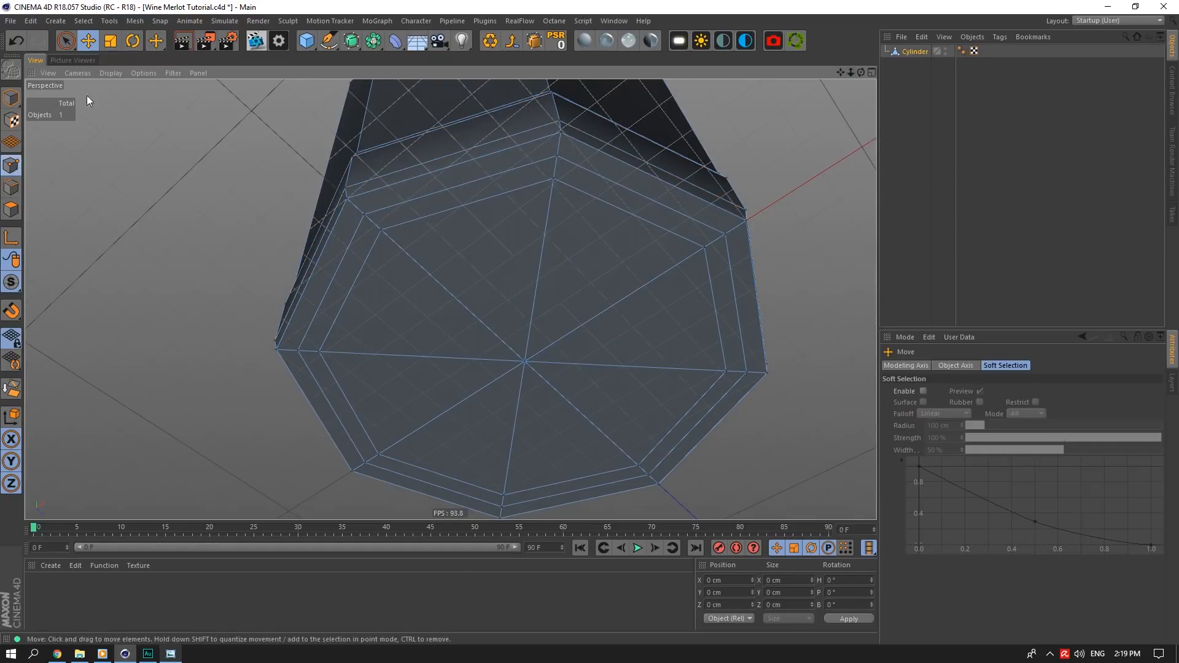
left_click(525, 363)
left_click_drag(517, 298, 510, 197)
left_click(716, 593)
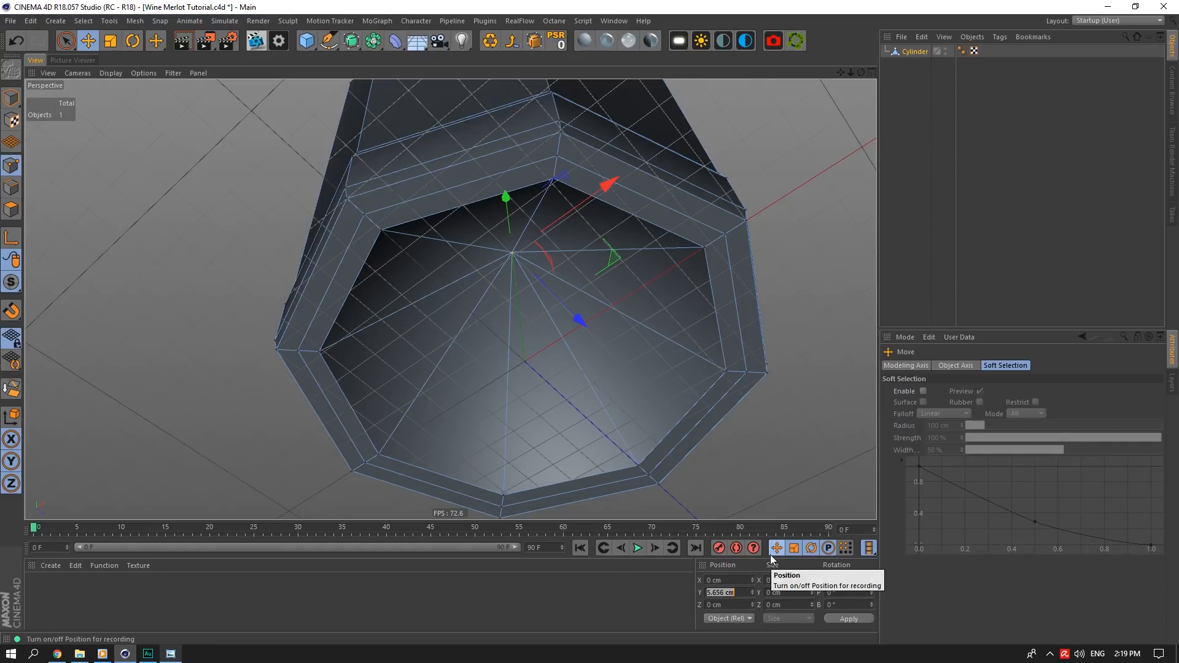
type("3.3")
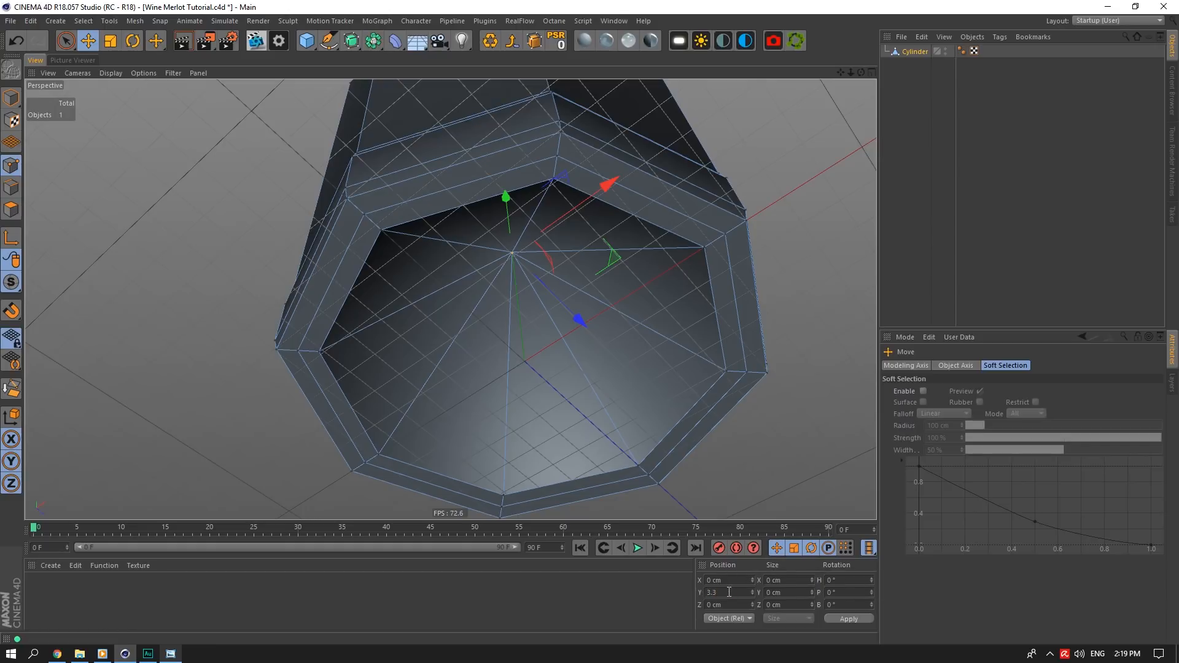
key("Return")
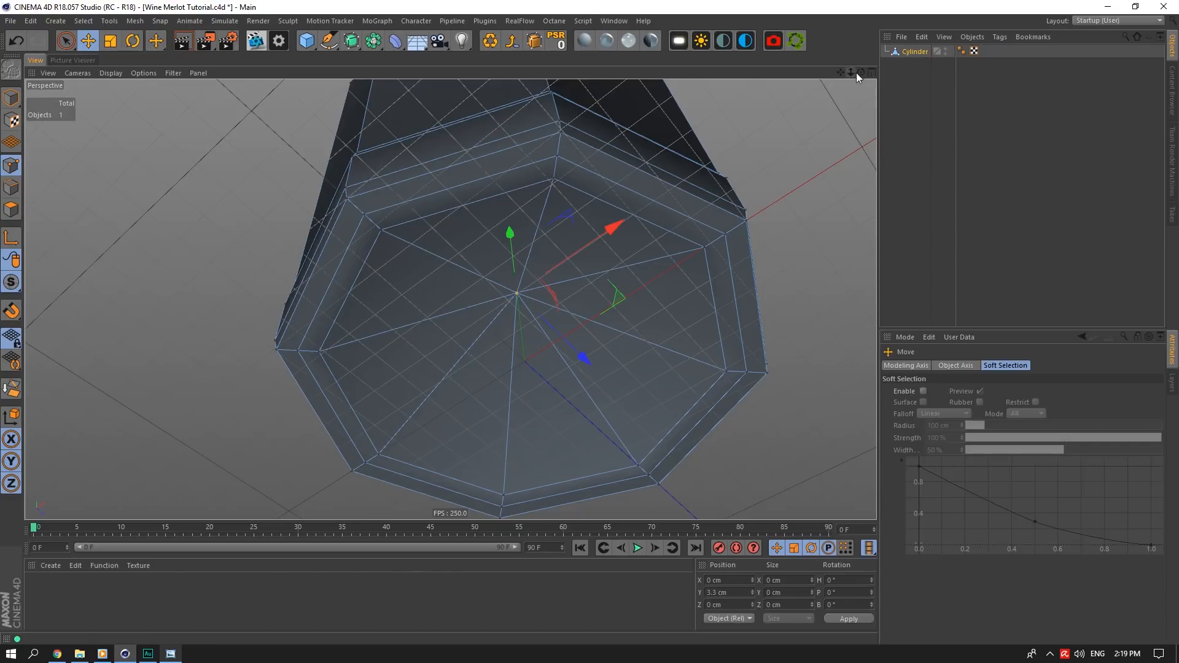
Select the outermost edge loop of the base and dissolve it
left_click_drag(861, 73, 835, 112)
left_click_drag(861, 73, 860, 98)
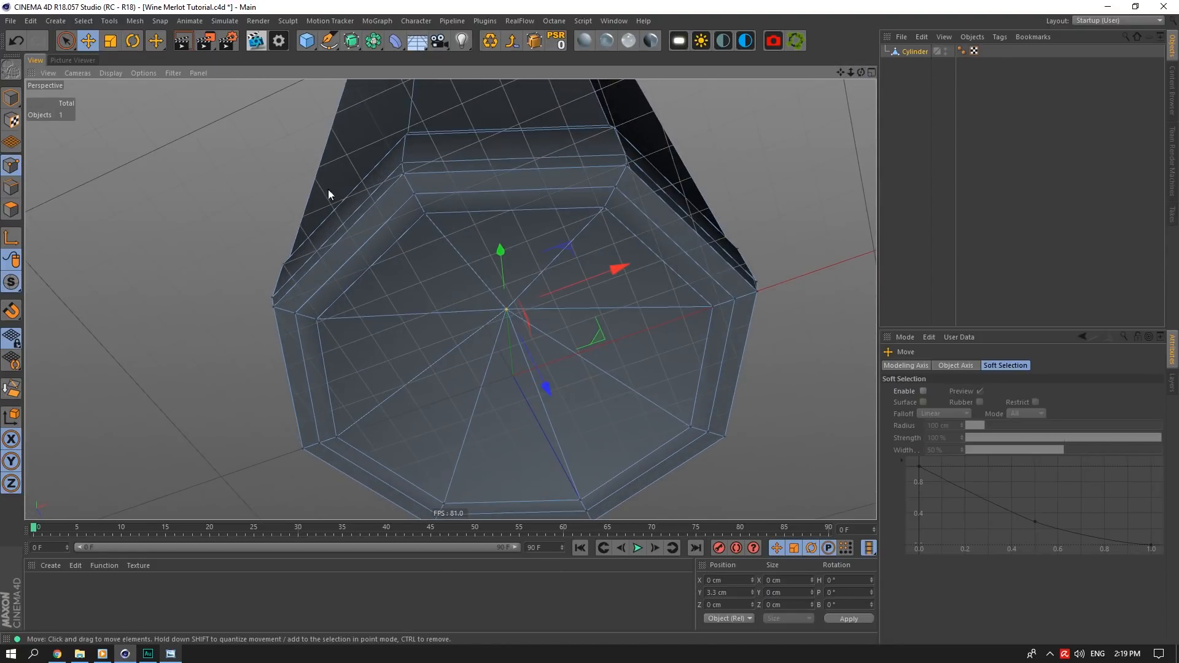
scroll(328, 190, "up", 3)
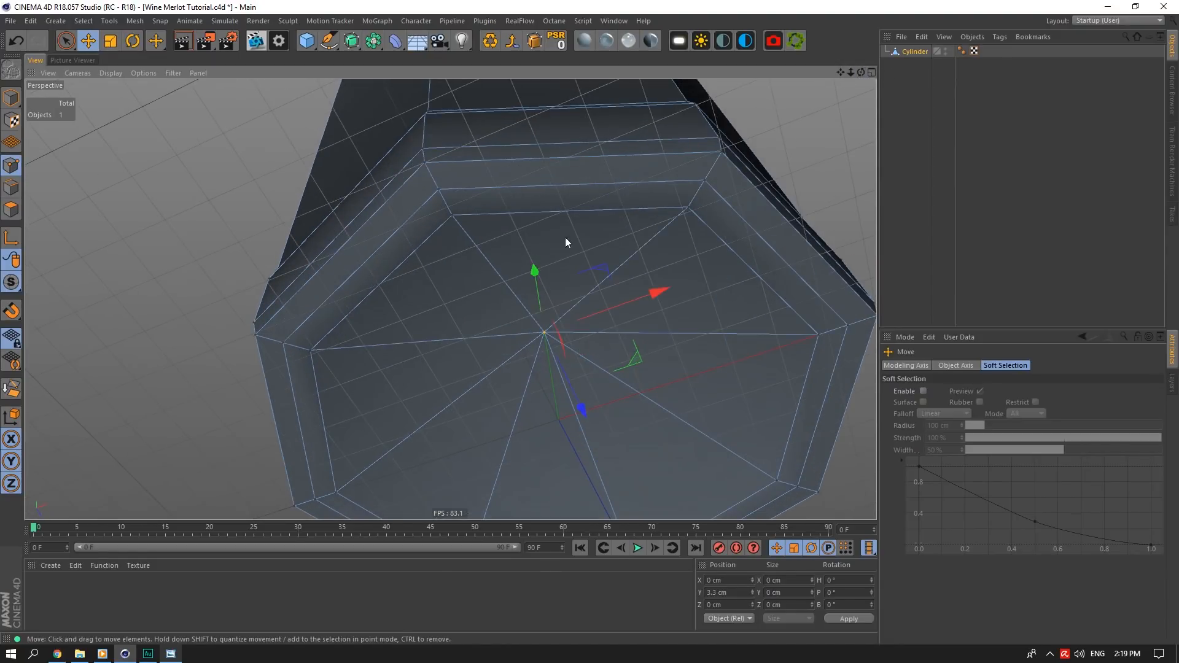
left_click(21, 187)
left_click(497, 166)
double_click(496, 165)
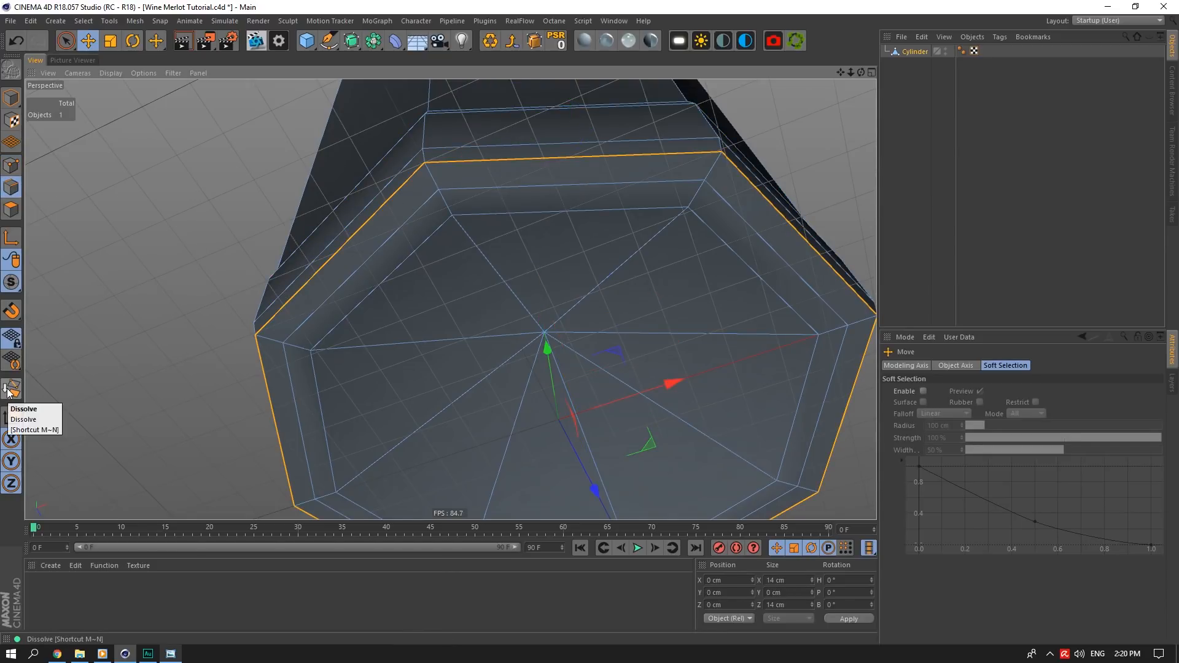
left_click(9, 389)
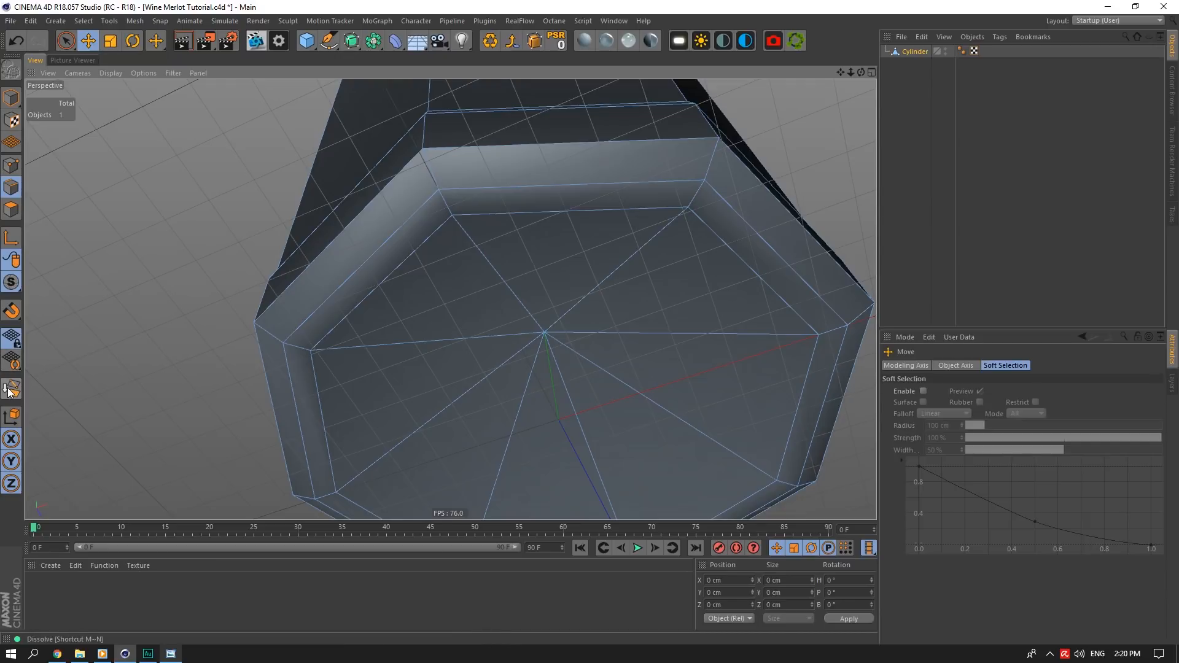
Select the innermost edge loop of the base ring and dissolve it
left_click_drag(450, 297, 452, 297, "alt")
left_click(533, 231)
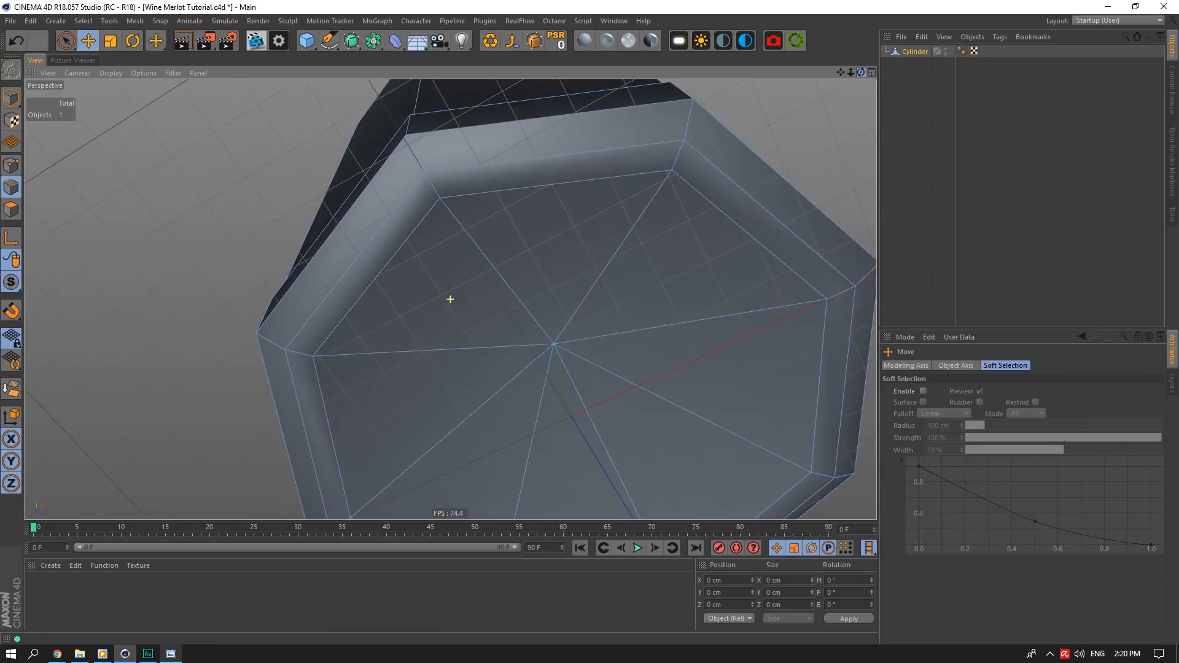
double_click(470, 198)
key("ctrl+Delete")
Cut an edge loop inside the indented base, close to its rim, at an offset of about 12%
left_click_drag(861, 73, 527, 271)
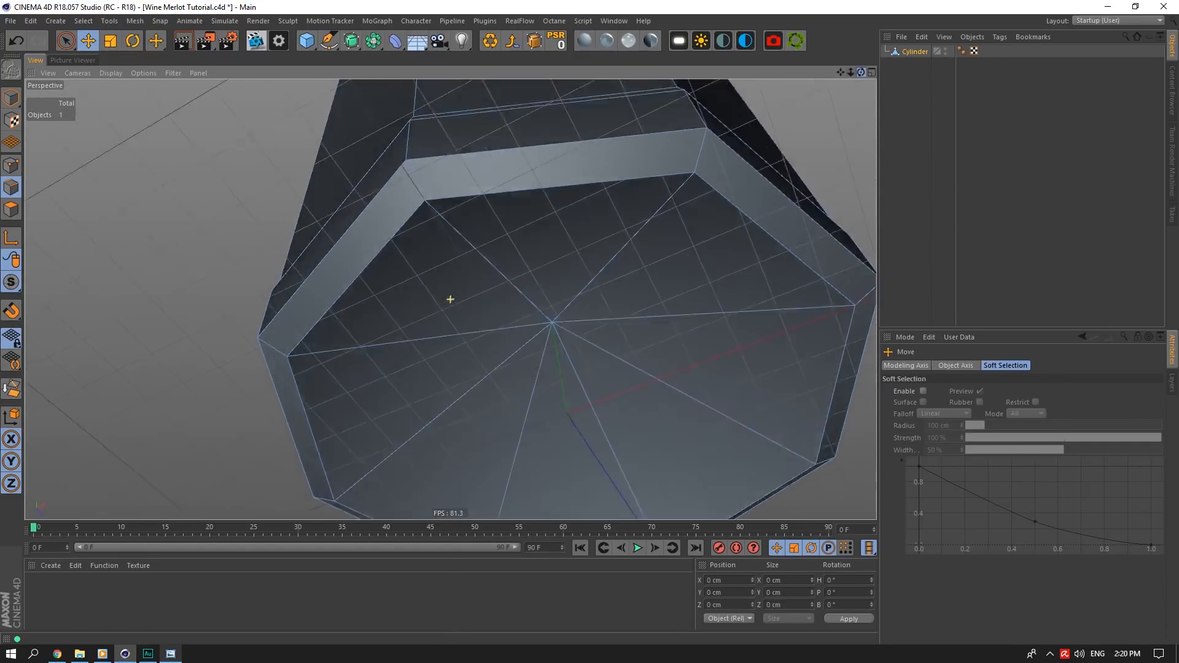
left_click(526, 271)
right_click(527, 271)
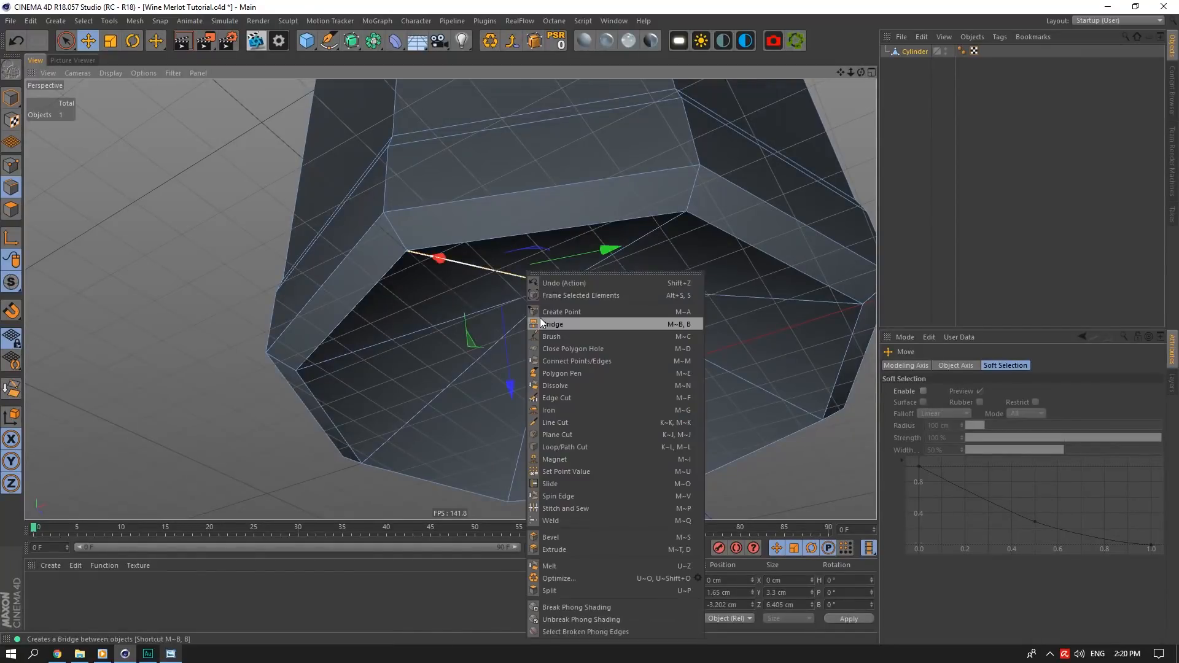
left_click(562, 446)
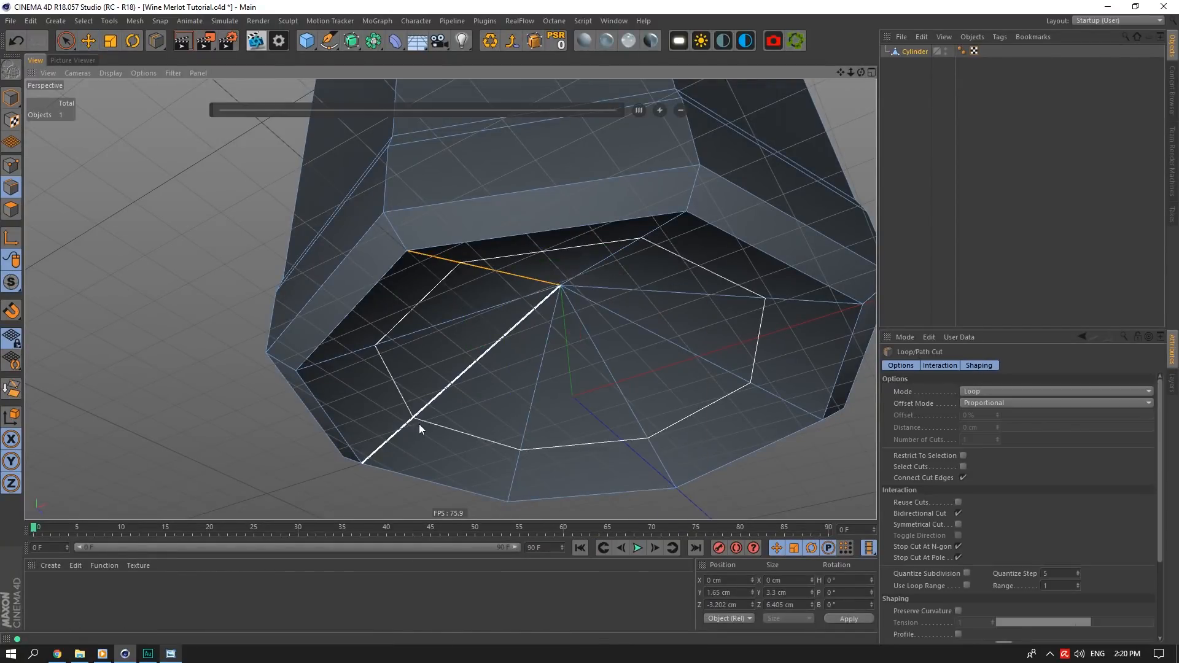
left_click(386, 444)
Cut one edge loop just below the shoulder and another near the bottom of the neck at about 88% offset
left_click_drag(862, 73, 869, 595)
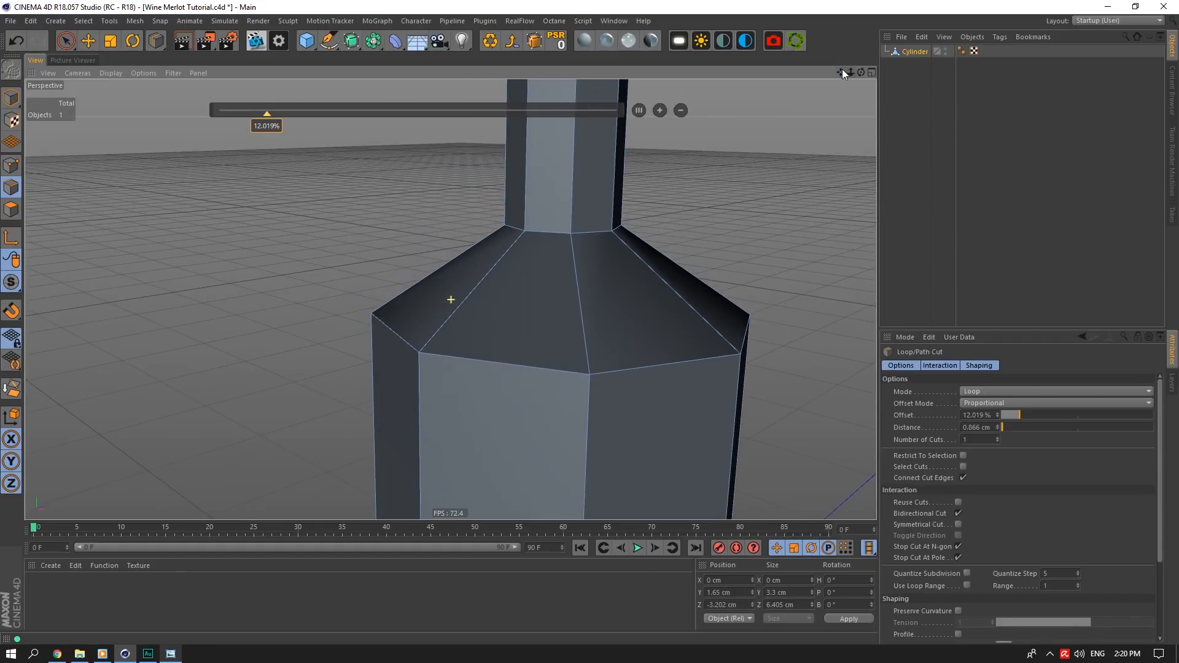
left_click(595, 397)
left_click(570, 209)
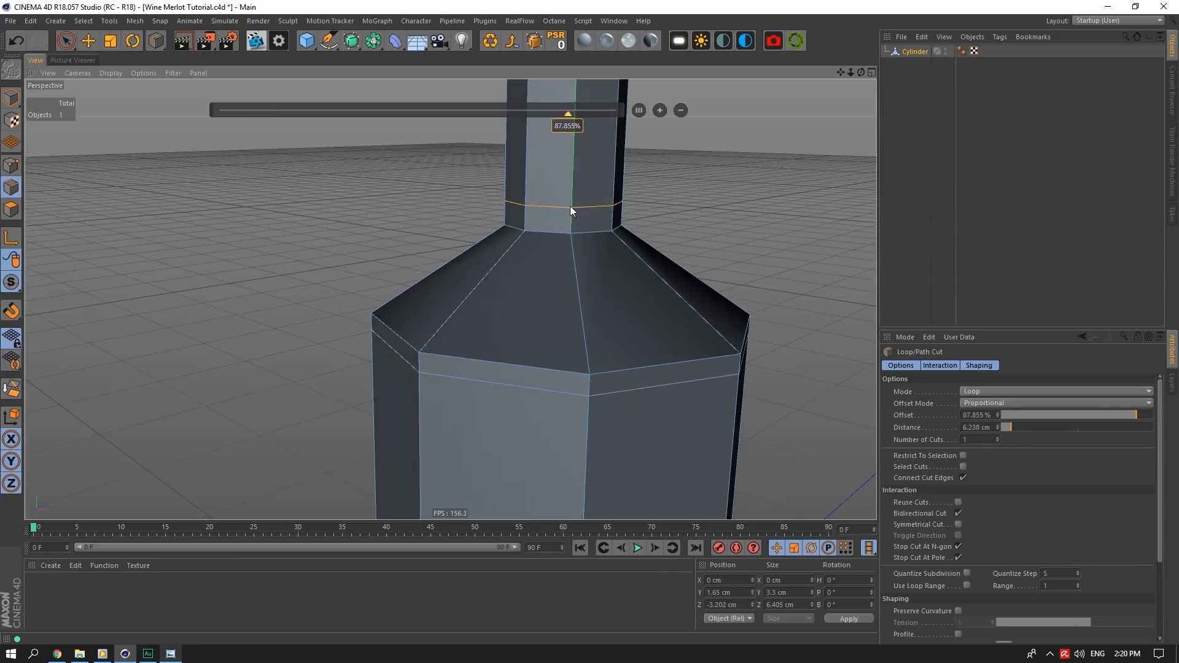
left_click_drag(841, 72, 809, 311)
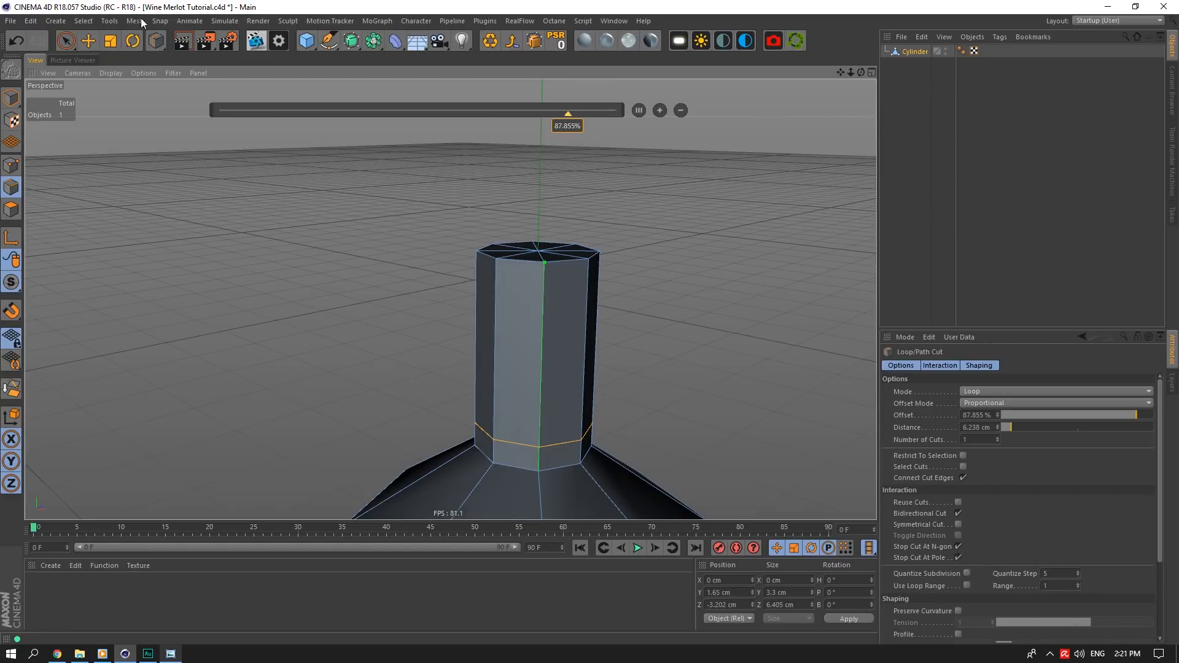
left_click(87, 47)
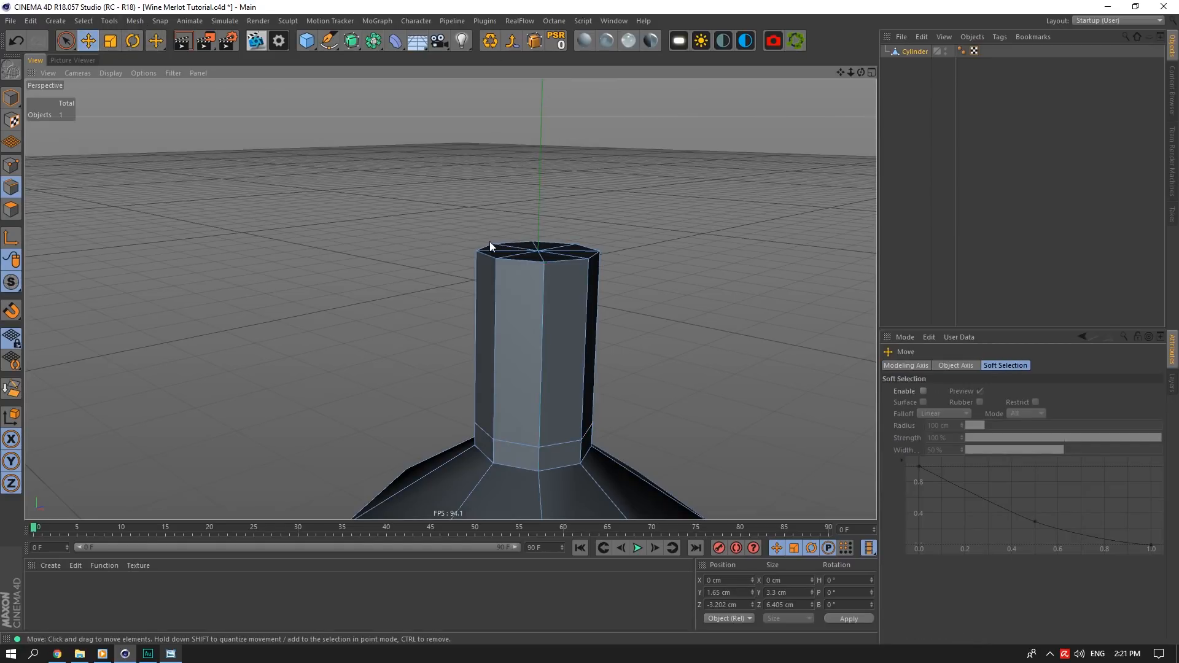
right_click(608, 299)
left_click(651, 452)
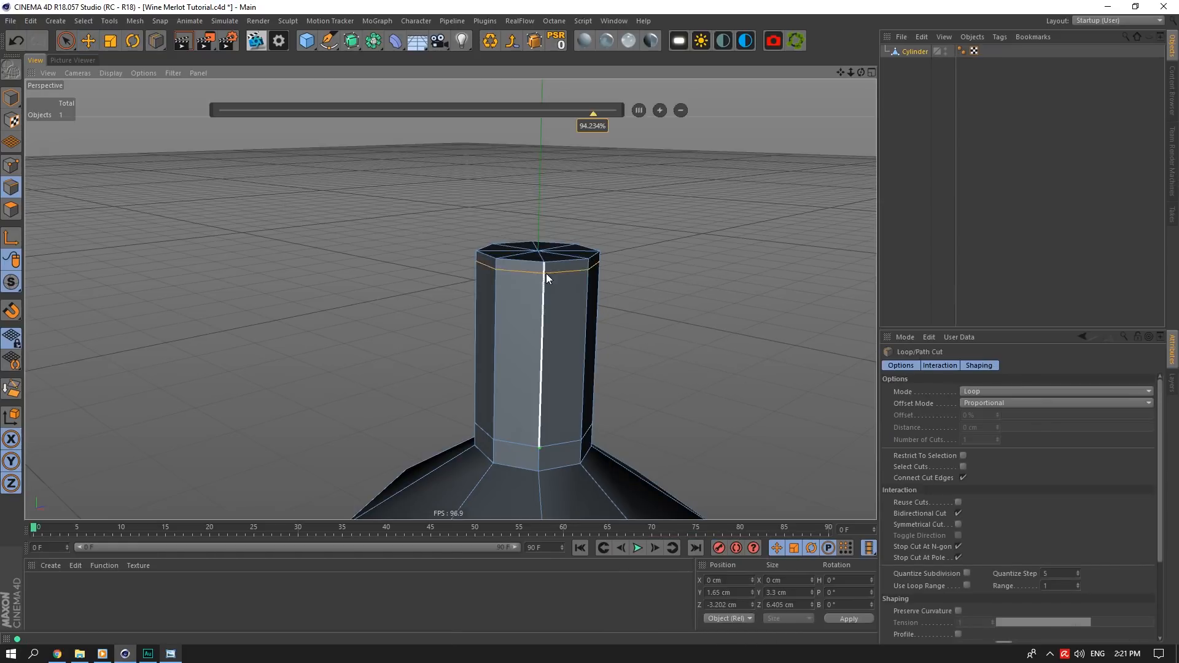
left_click(547, 276)
key("ctrl+z")
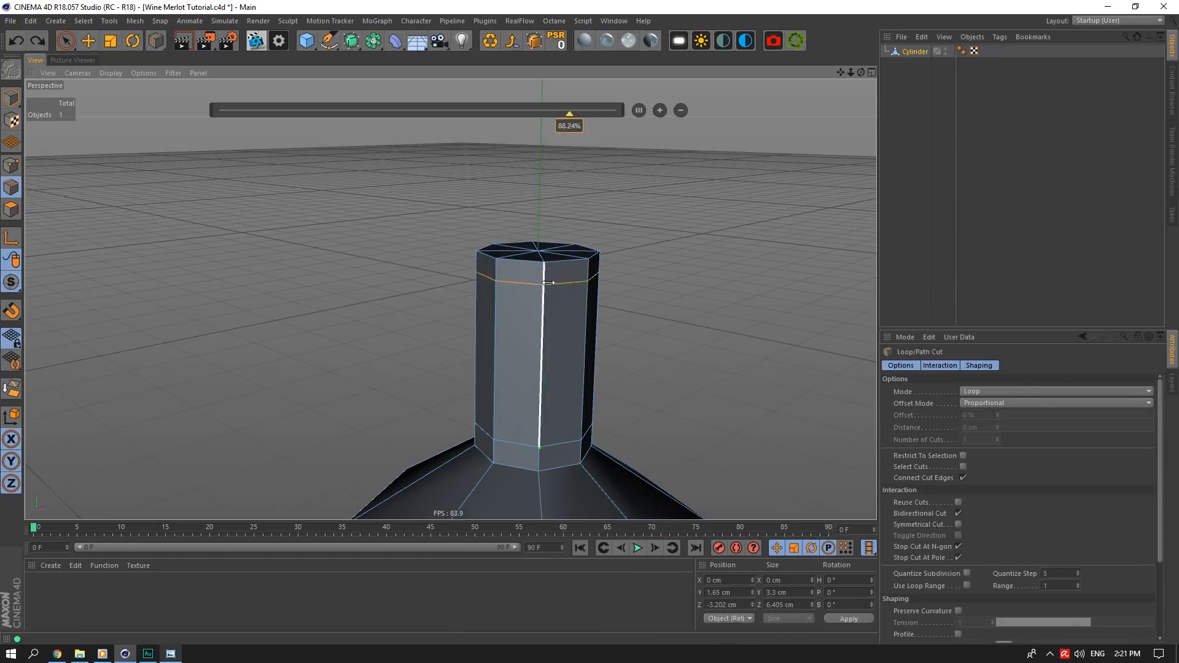
left_click(550, 276)
key("ctrl+z")
left_click(548, 281)
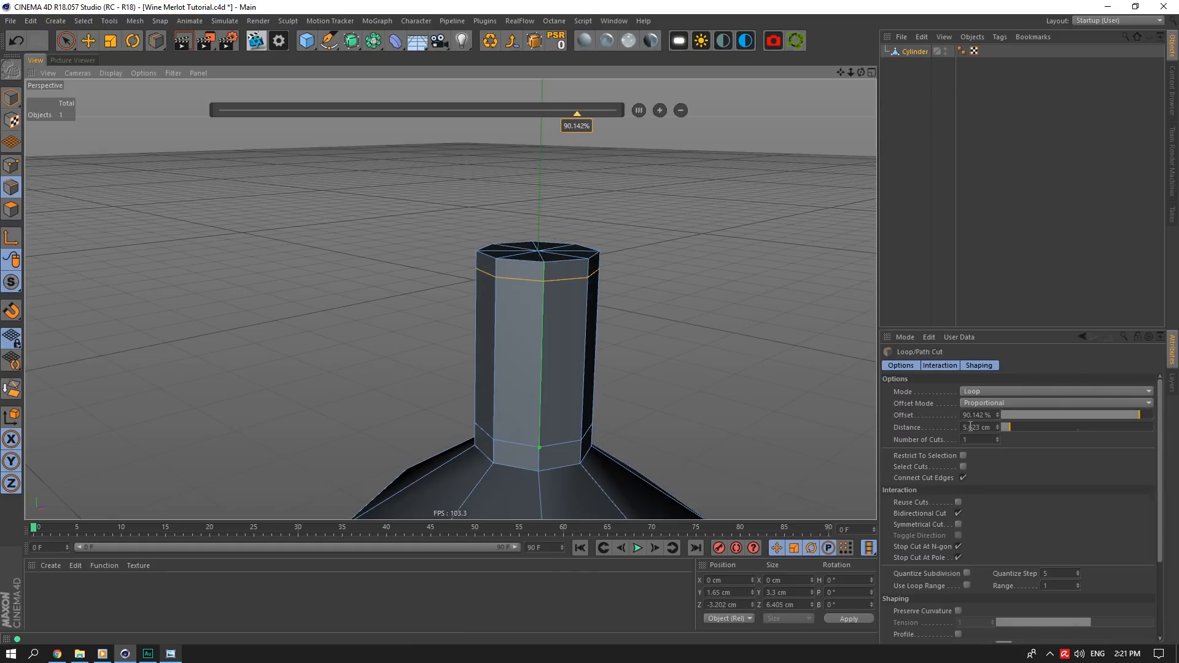
key("ctrl+z")
Cut an edge loop around the neck just below its top, with a distance of 0.6 cm
left_click(548, 275)
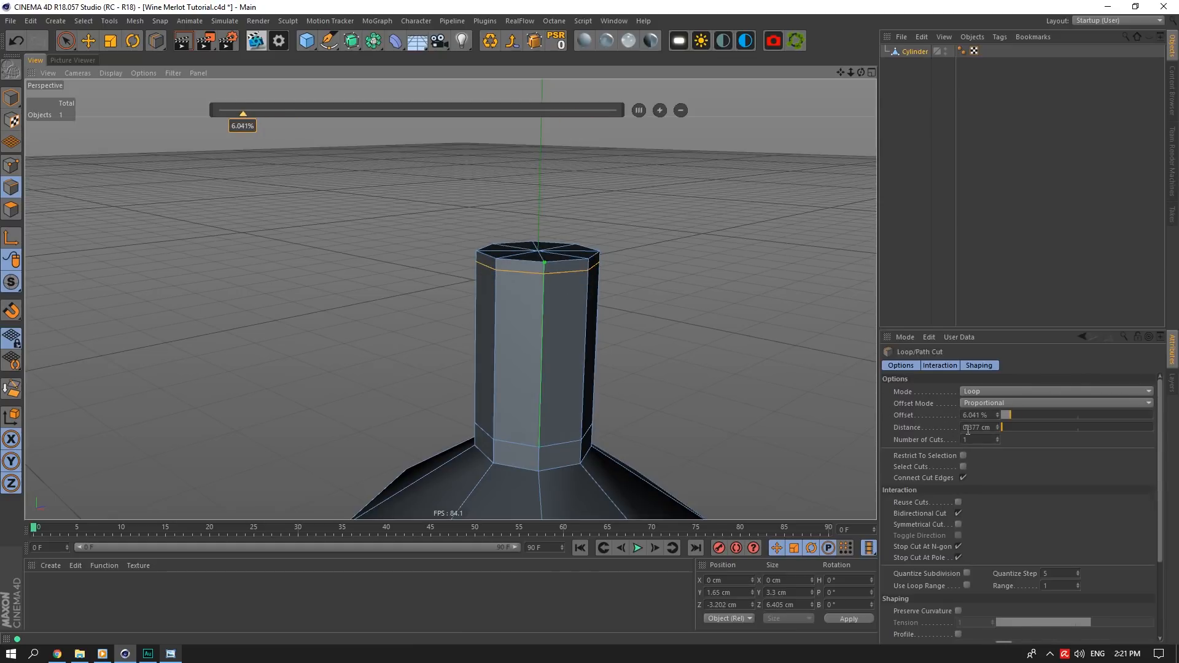
left_click_drag(968, 428, 1002, 428)
type("6")
key("Return")
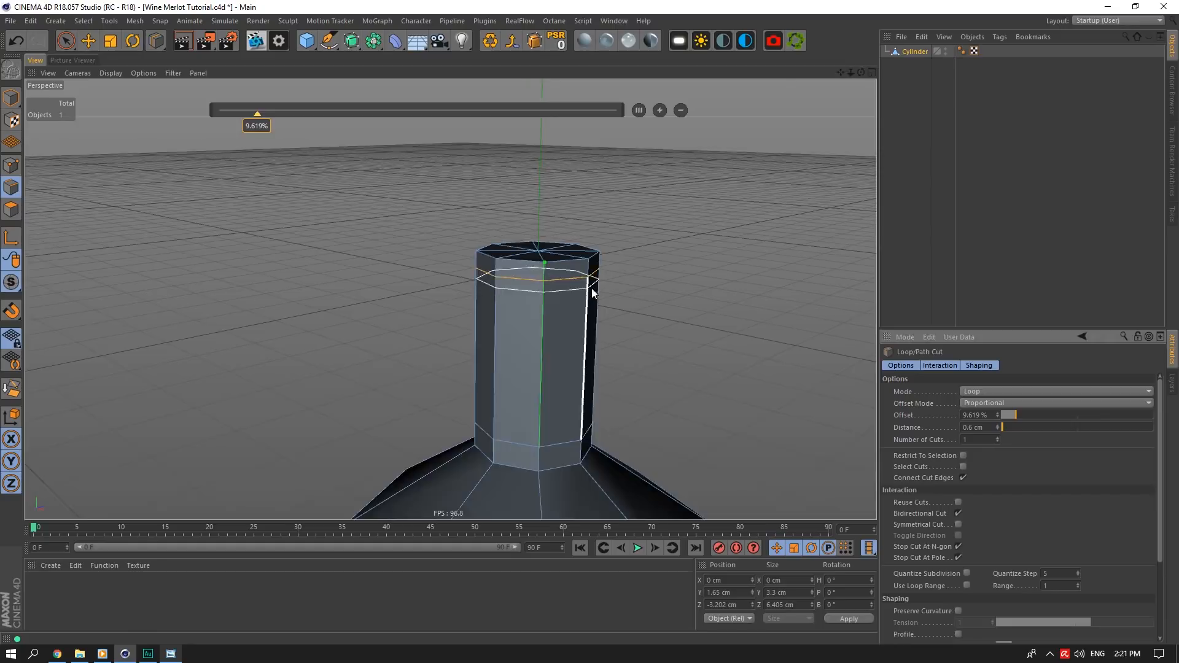
scroll(553, 280, "up", 2)
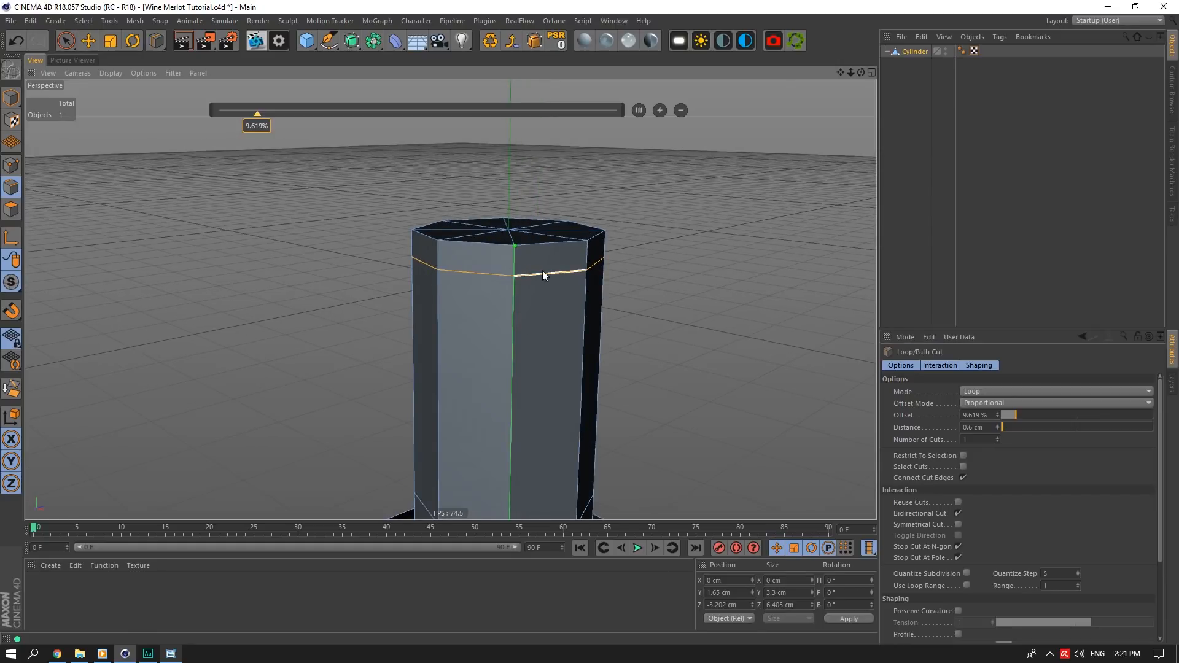
key("Escape")
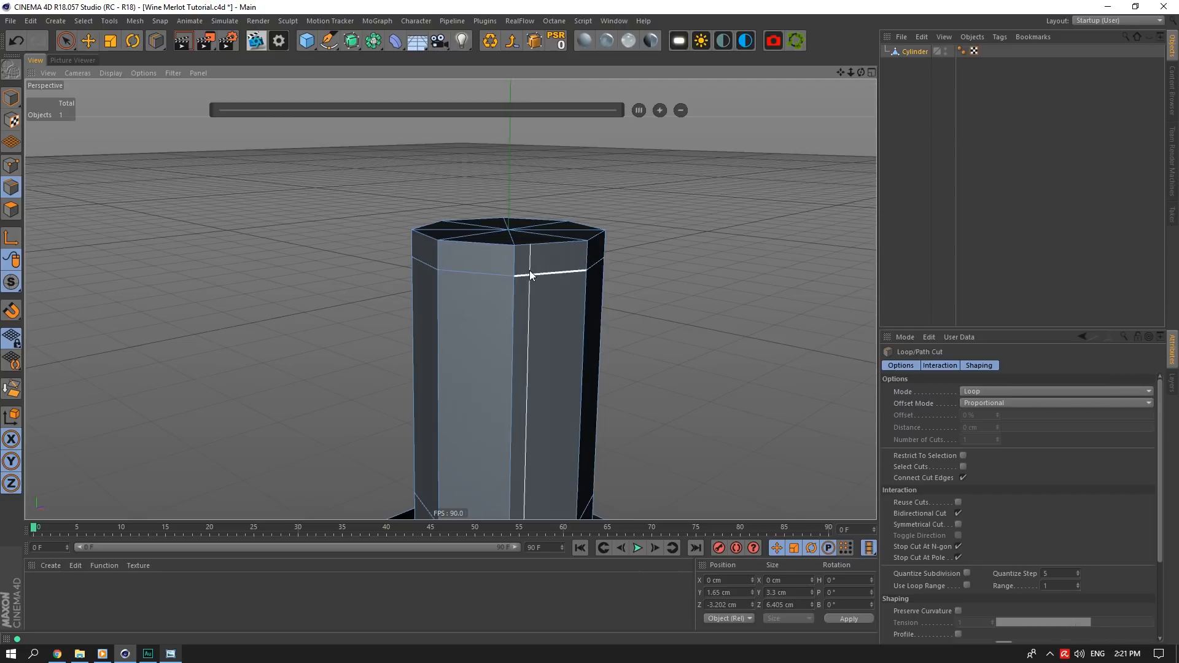
Cut a second edge loop beneath the neck's upper loop and set its Y position to 29.1 cm
left_click(86, 42)
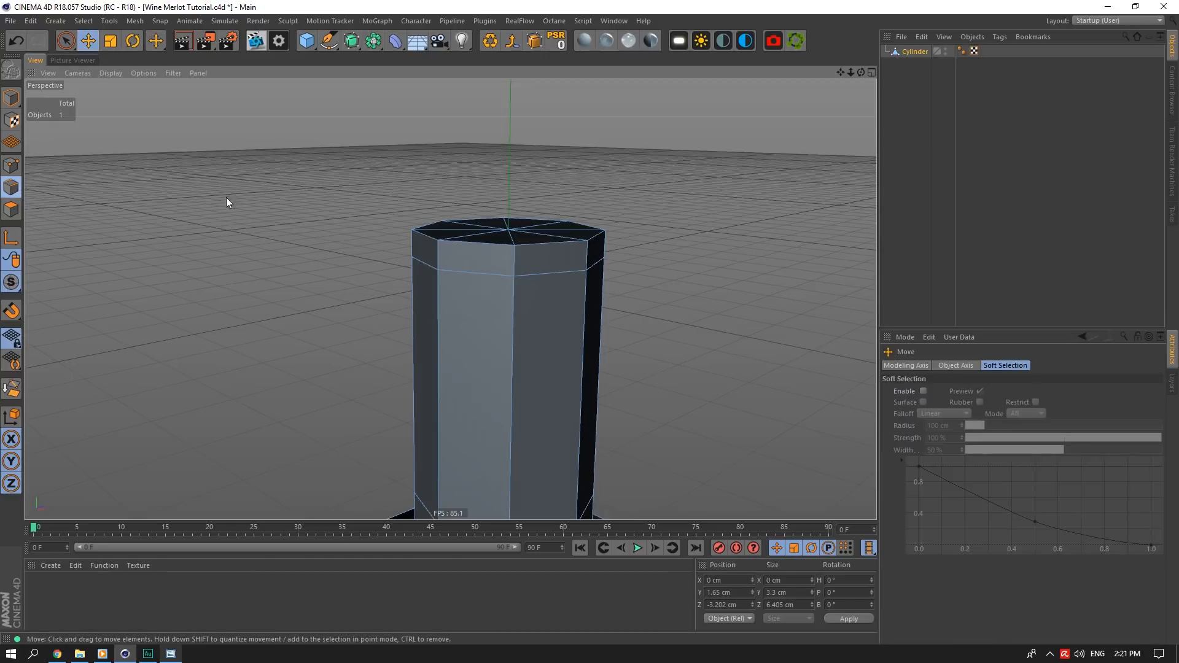
double_click(529, 277)
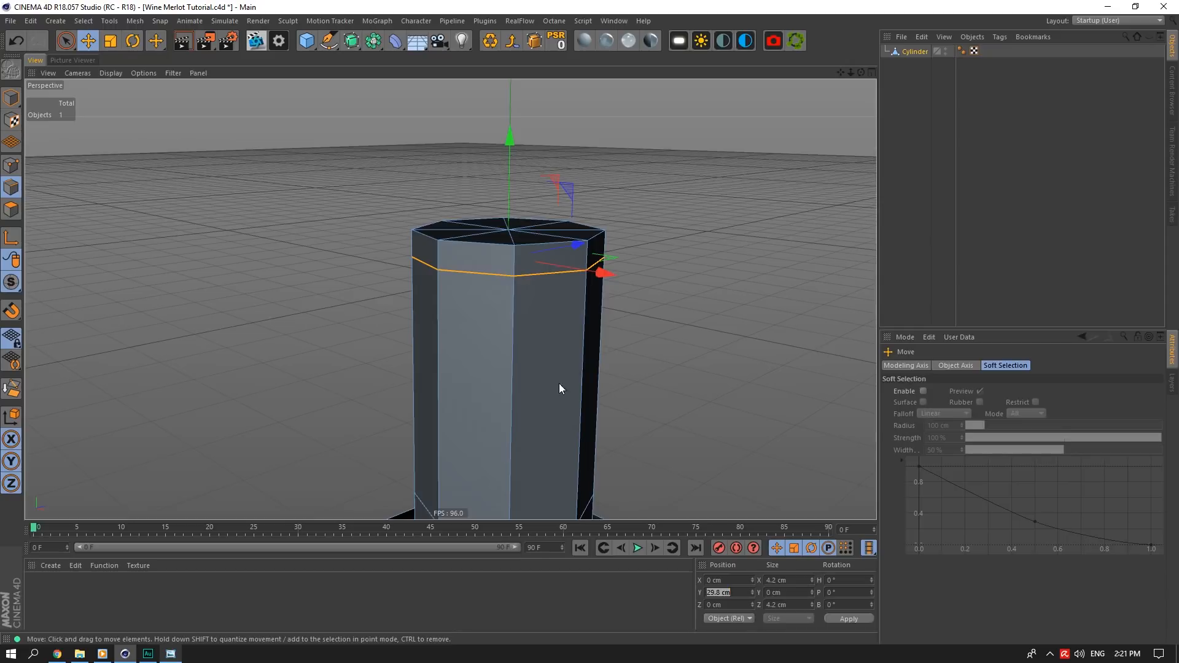
right_click(572, 393)
left_click(614, 474)
left_click(516, 324)
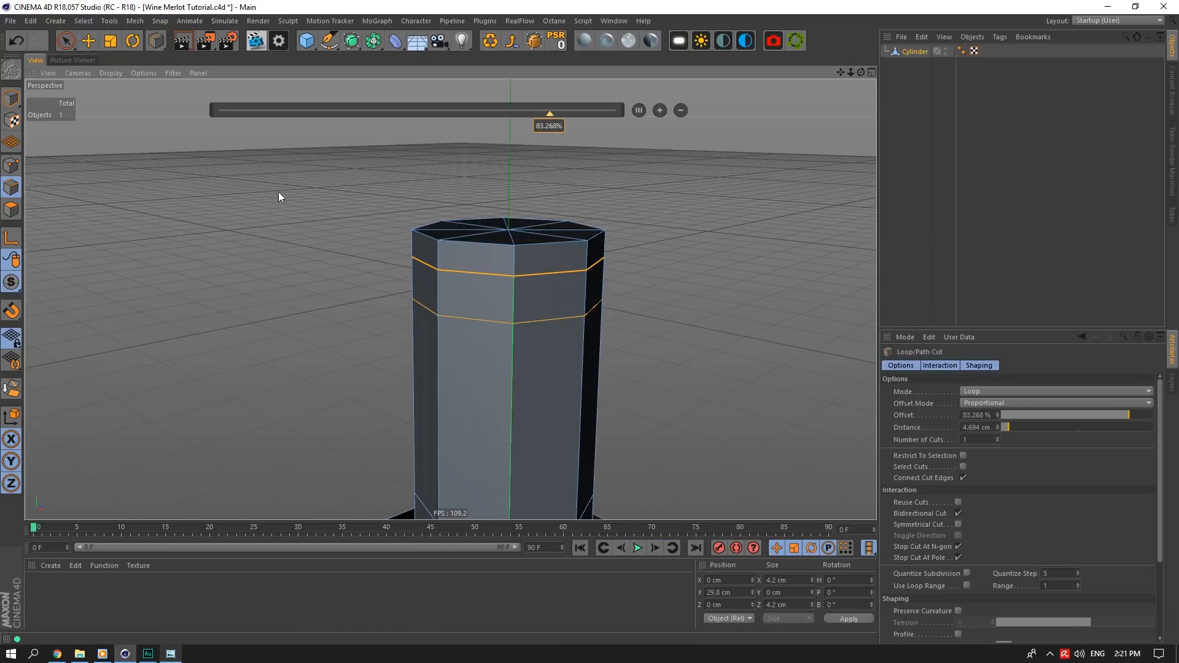
left_click(88, 41)
key("ctrl+z")
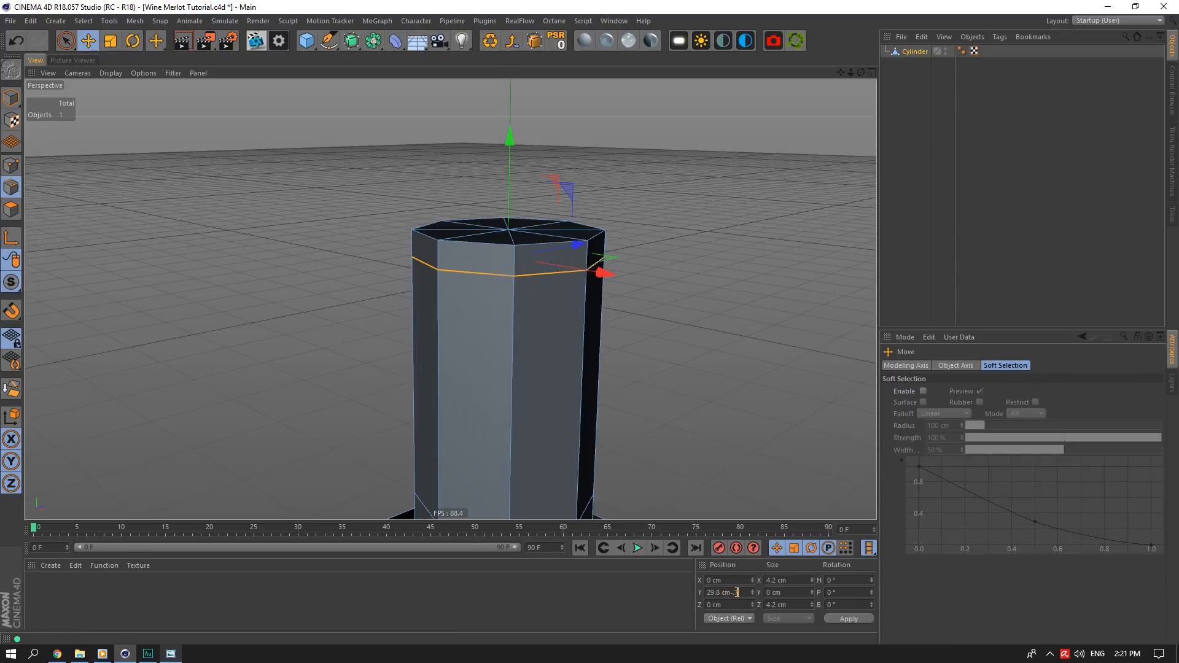
key("Return")
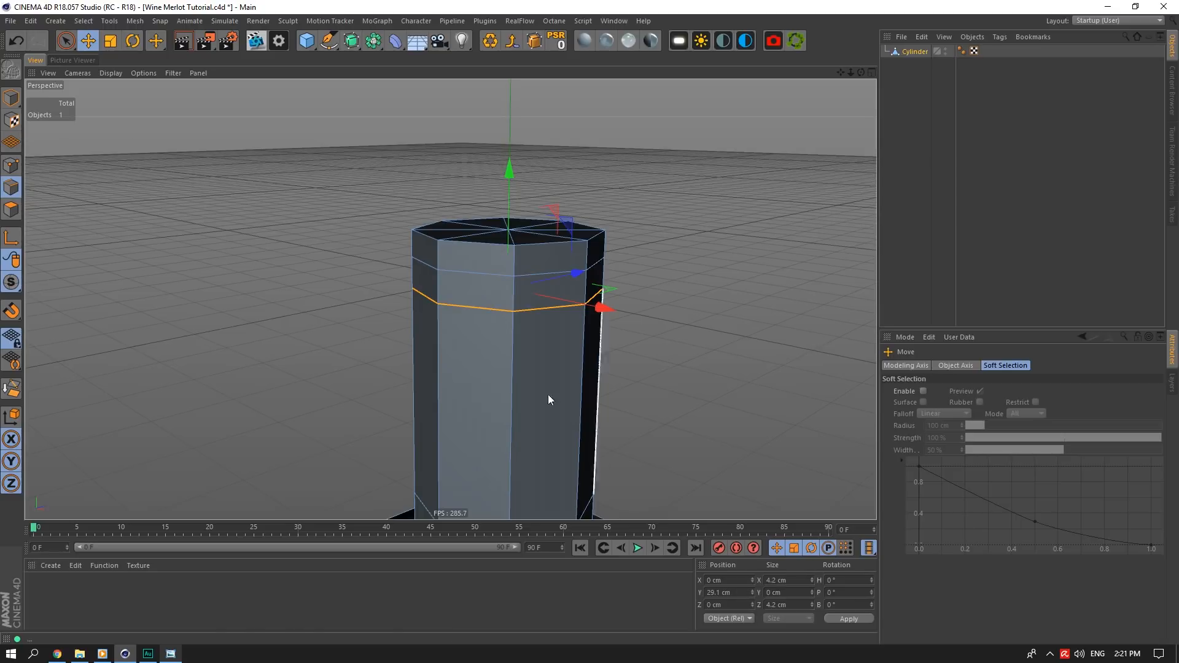
Select the ring of polygons between the two edge loops near the top of the neck
scroll(523, 335, "up", 2)
left_click(455, 217)
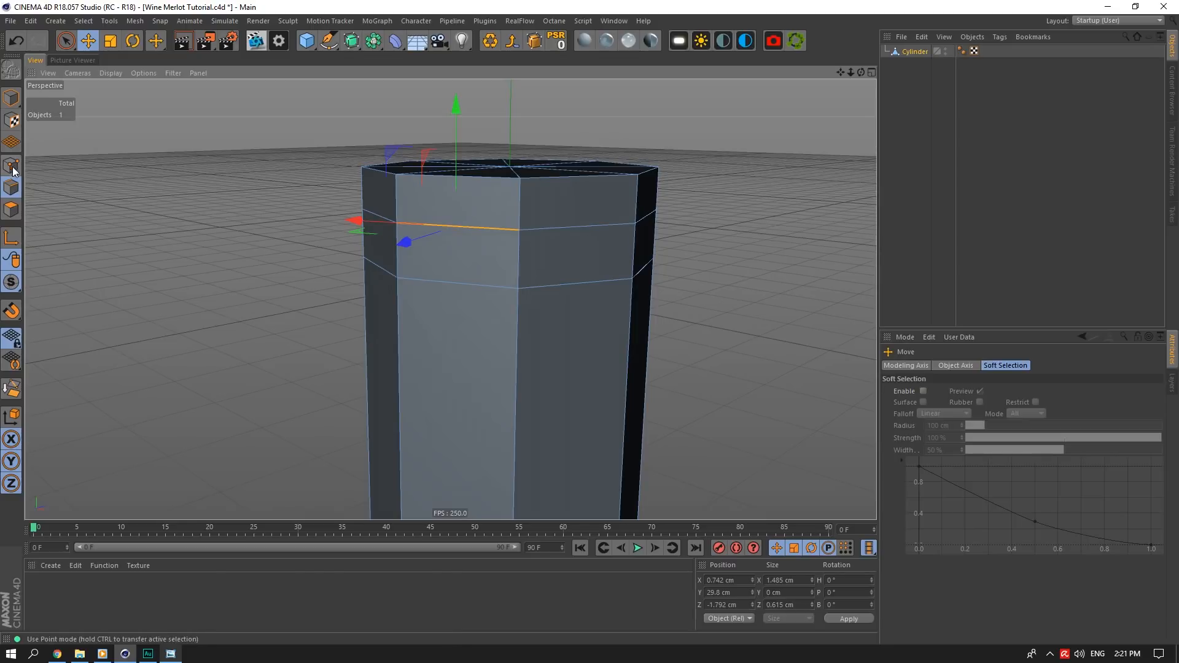
left_click(11, 209)
left_click(84, 21)
left_click(106, 121)
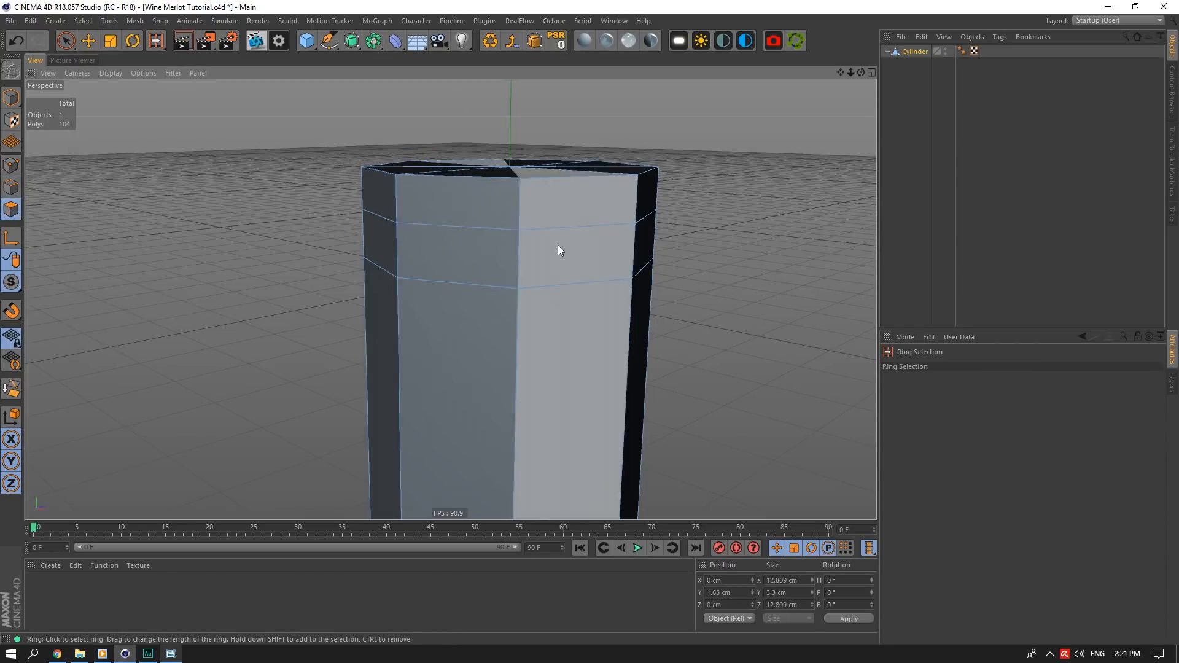
left_click(529, 255)
Inset the selected neck ring with Extrude Inner, using an offset of 0.1 cm
right_click(559, 255)
left_click(615, 388)
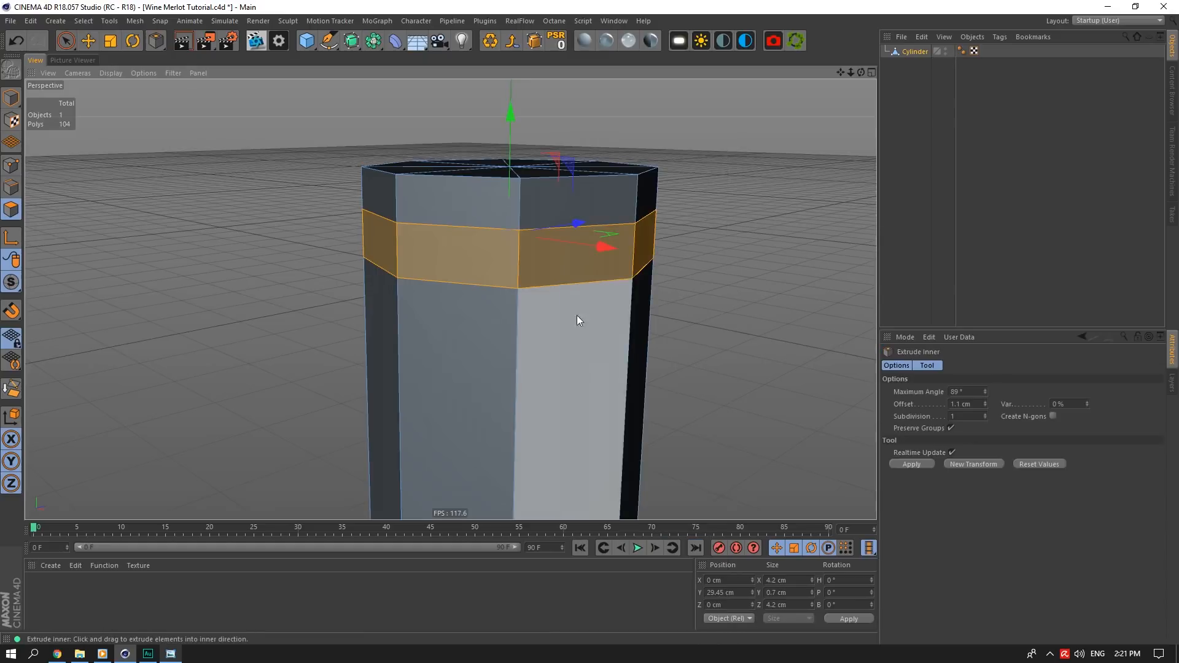
left_click_drag(576, 264, 585, 264)
double_click(975, 403)
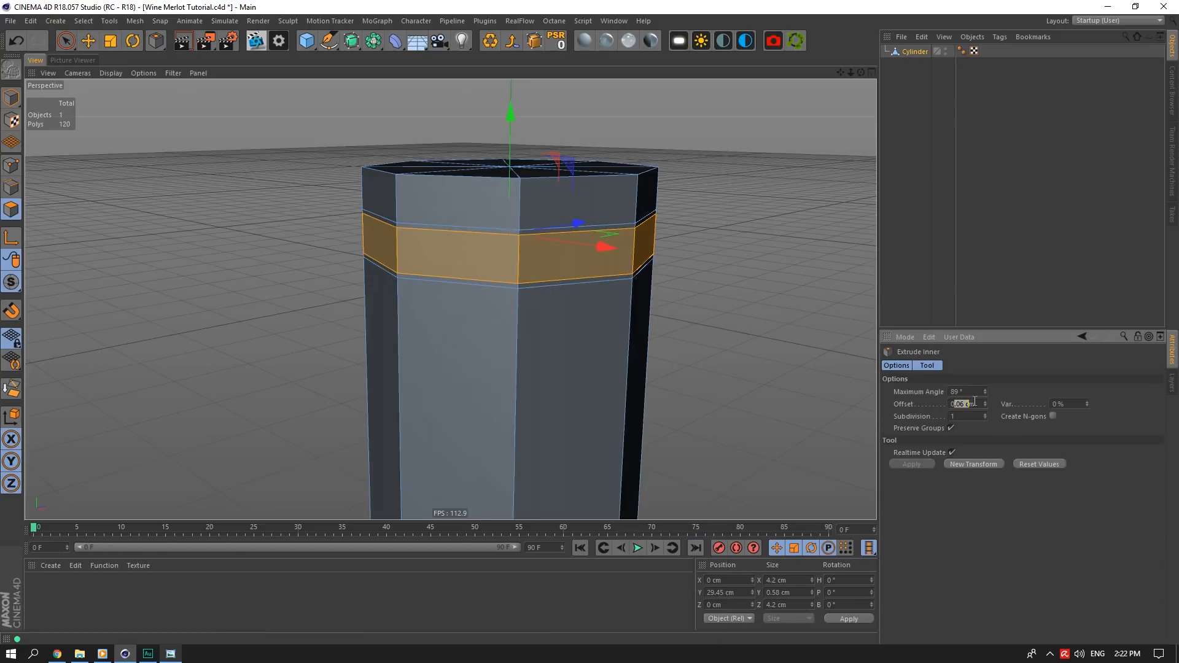
type("1")
key("Return")
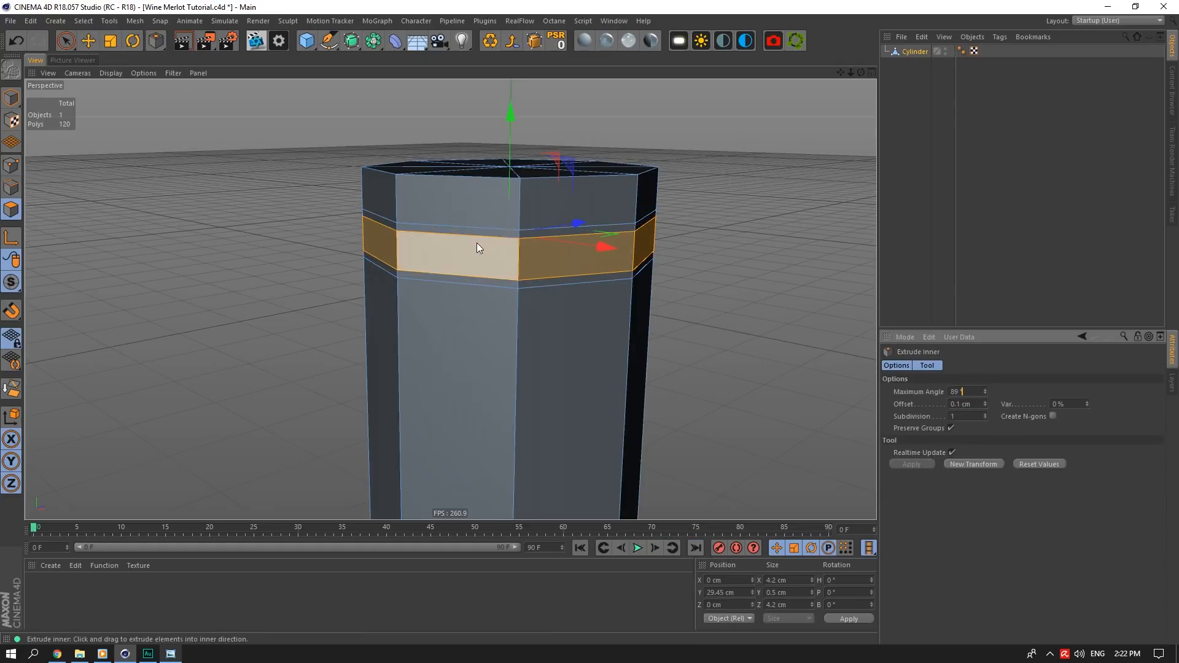
Scale the inset neck ring slightly outward along X and Z to form a raised collar
left_click(94, 42)
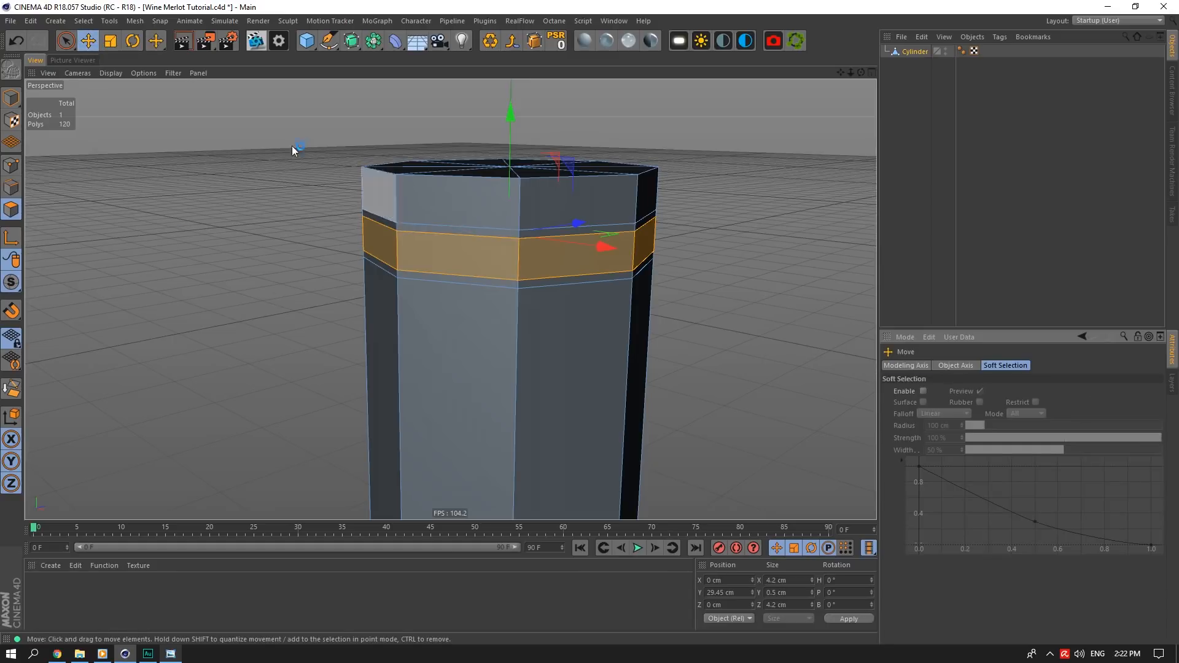
key("t")
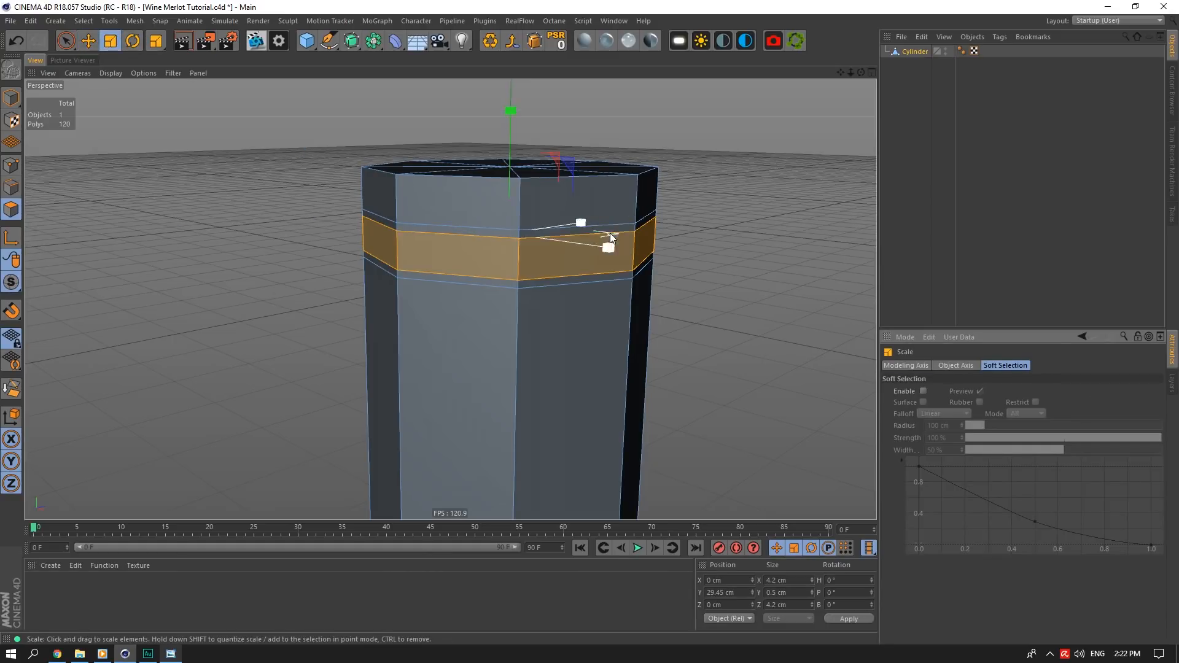
left_click_drag(860, 72, 860, 91)
left_click_drag(610, 225, 625, 226)
Bevel the outer edge loop at the top of the neck with an offset of 0.1 cm
left_click_drag(838, 72, 841, 126)
left_click_drag(840, 73, 837, 96)
left_click(11, 186)
double_click(416, 273)
right_click(416, 273)
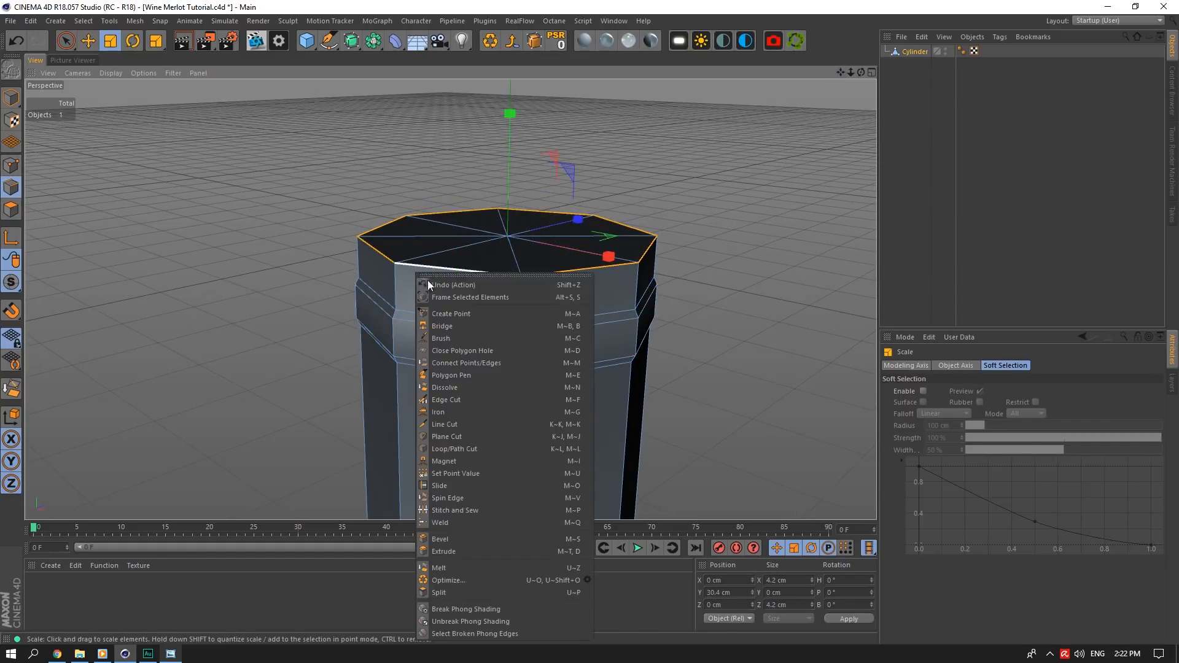
left_click(456, 540)
left_click_drag(643, 353, 588, 304)
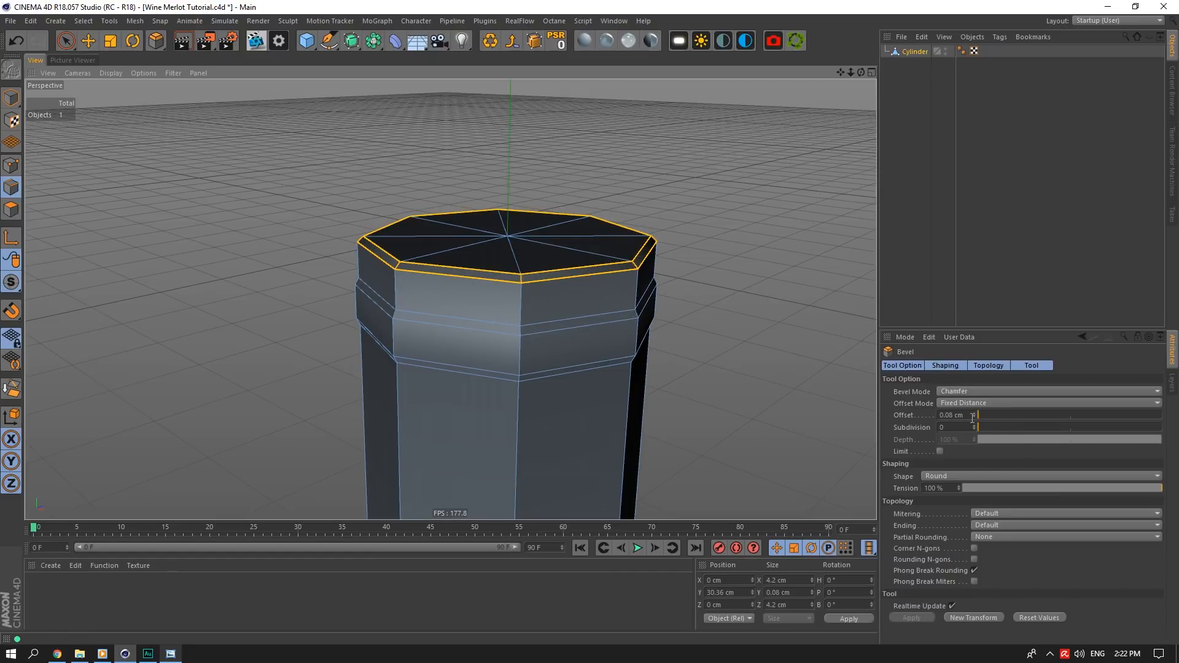
left_click_drag(947, 415, 976, 421)
type("1")
key("Return")
scroll(473, 325, "down", 3)
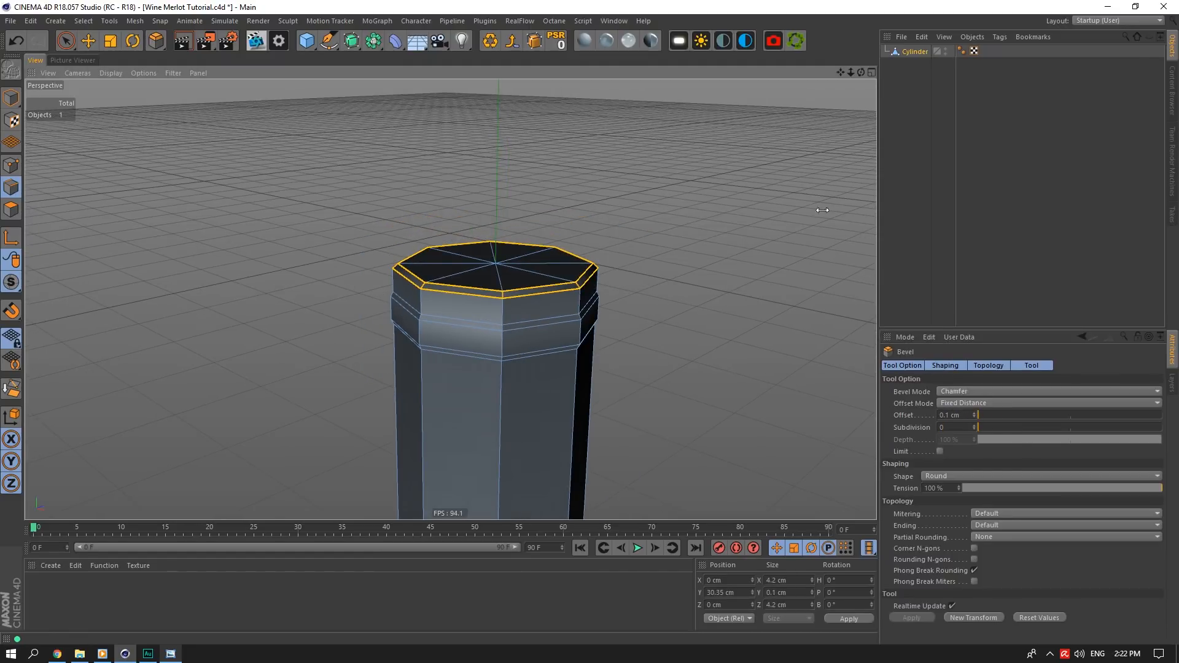
Select the outer edge loop of the bevelled rim at the top of the neck
left_click(915, 138)
left_click_drag(851, 72, 852, 152)
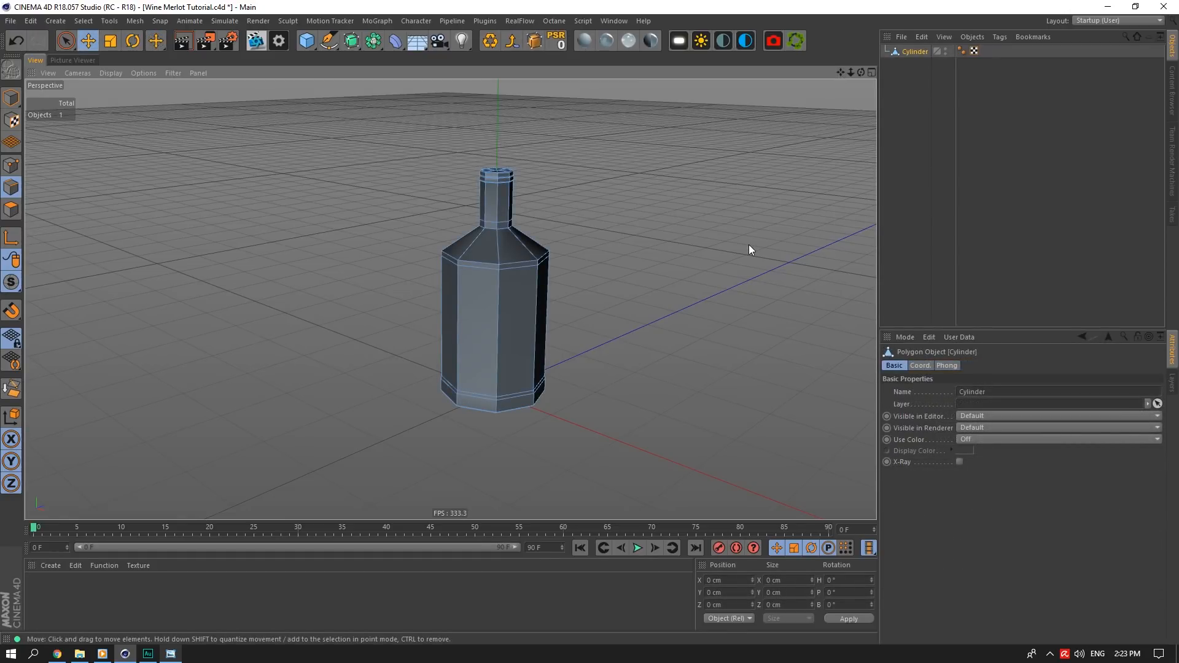
left_click_drag(840, 72, 800, 152)
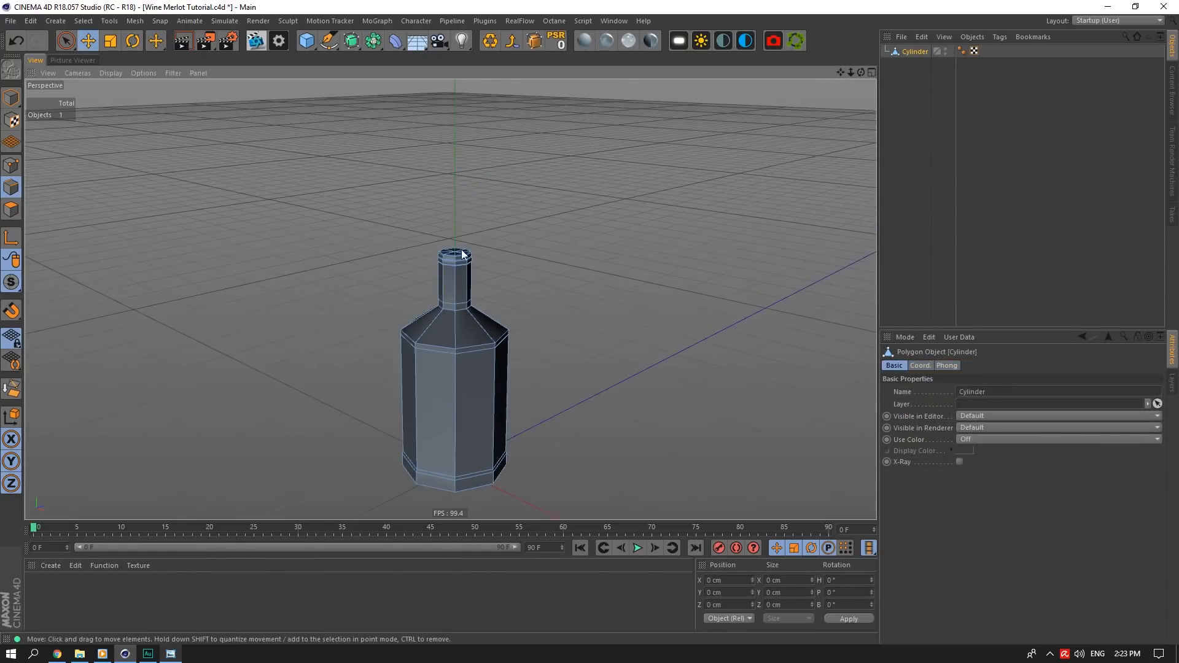
scroll(429, 266, "up", 8)
left_click_drag(861, 73, 861, 143)
scroll(489, 266, "up", 5)
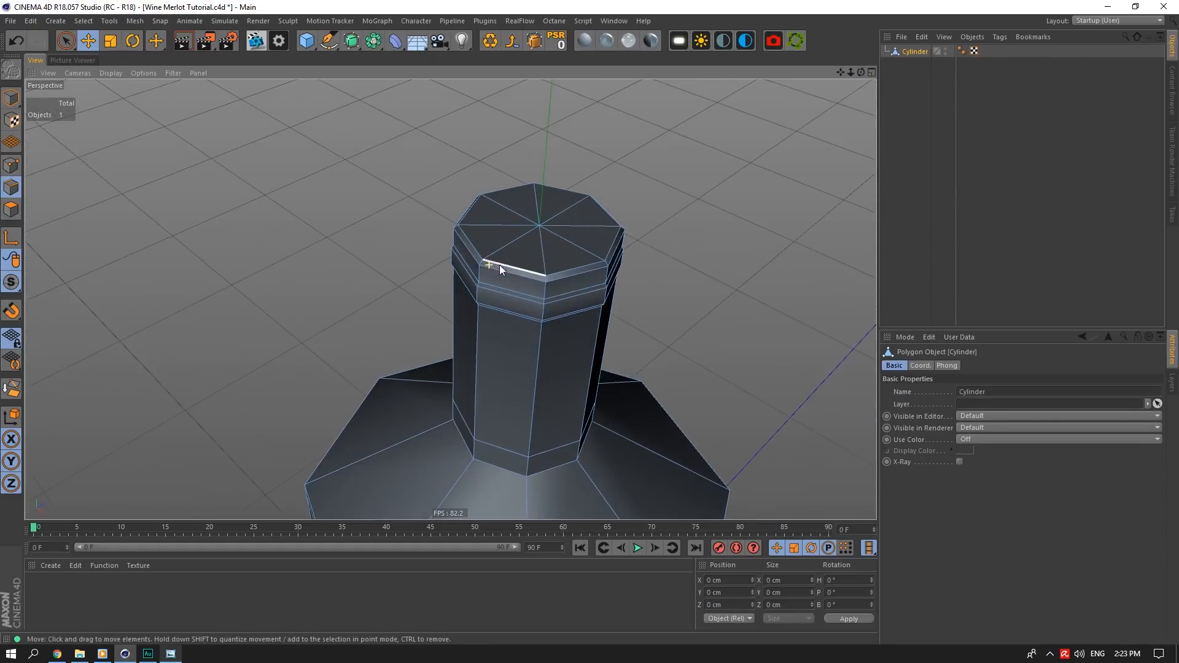
left_click(513, 276)
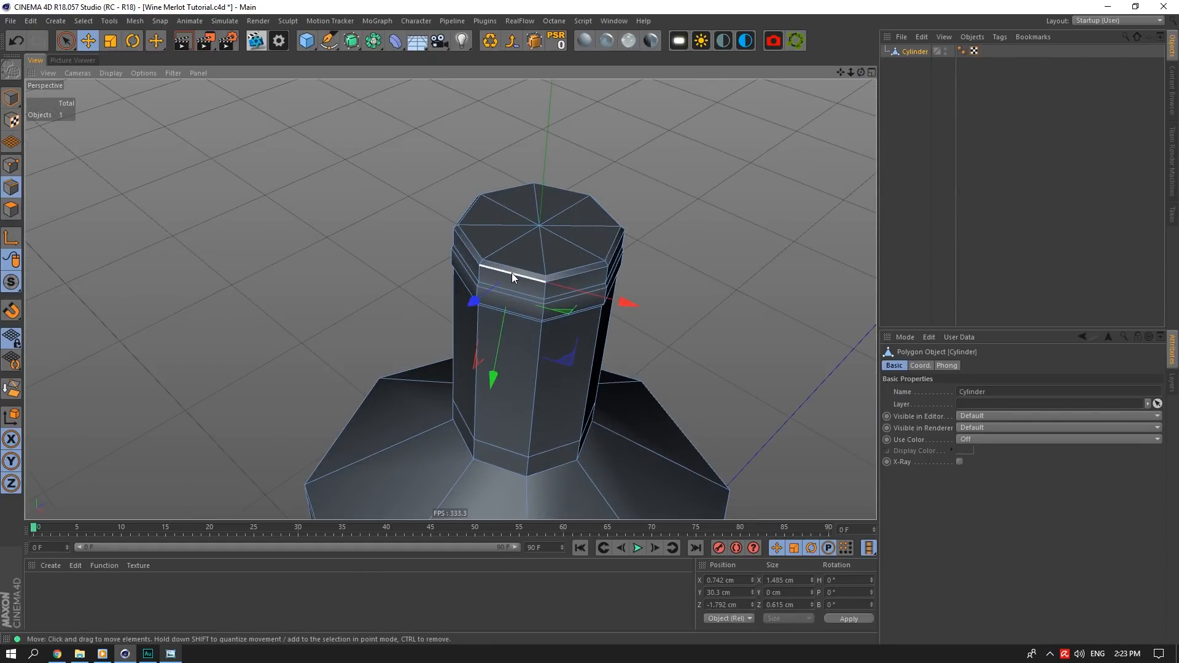
double_click(513, 276)
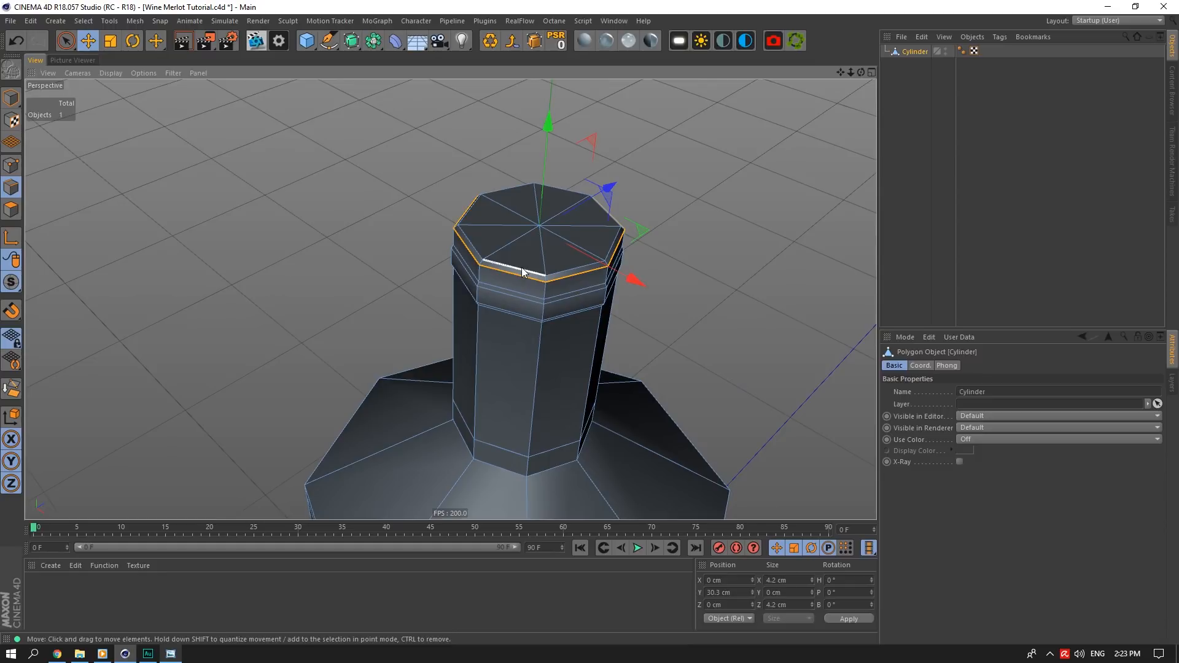
Undo the bevel on the top rim of the neck, keeping the rim's edge loop selected
key("ctrl+z")
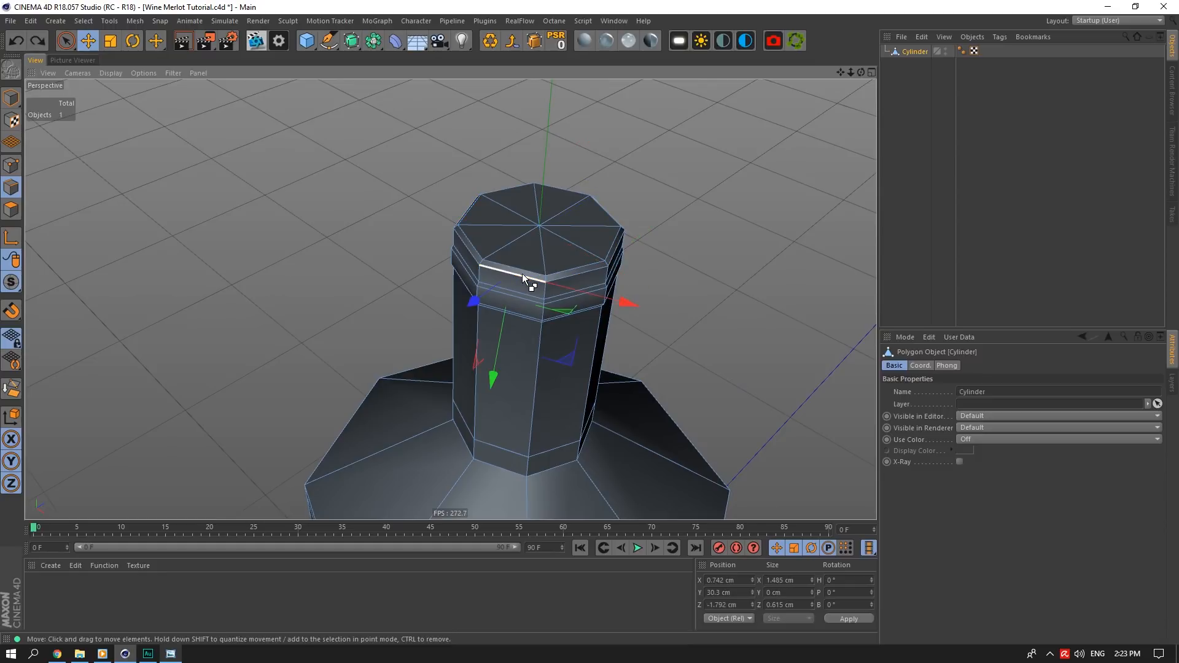
key("ctrl+z")
key("ctrl+y")
key("ctrl+z")
key("ctrl+y")
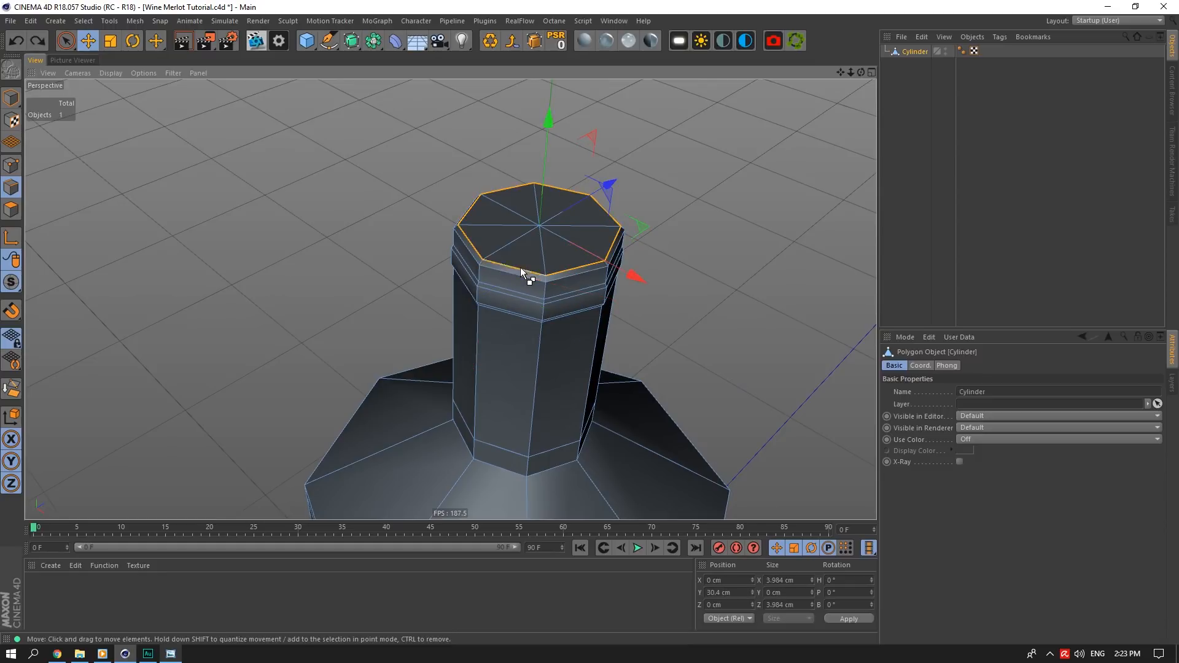
key("ctrl+z")
key("ctrl+z")
key("ctrl+z")
key("ctrl+z")
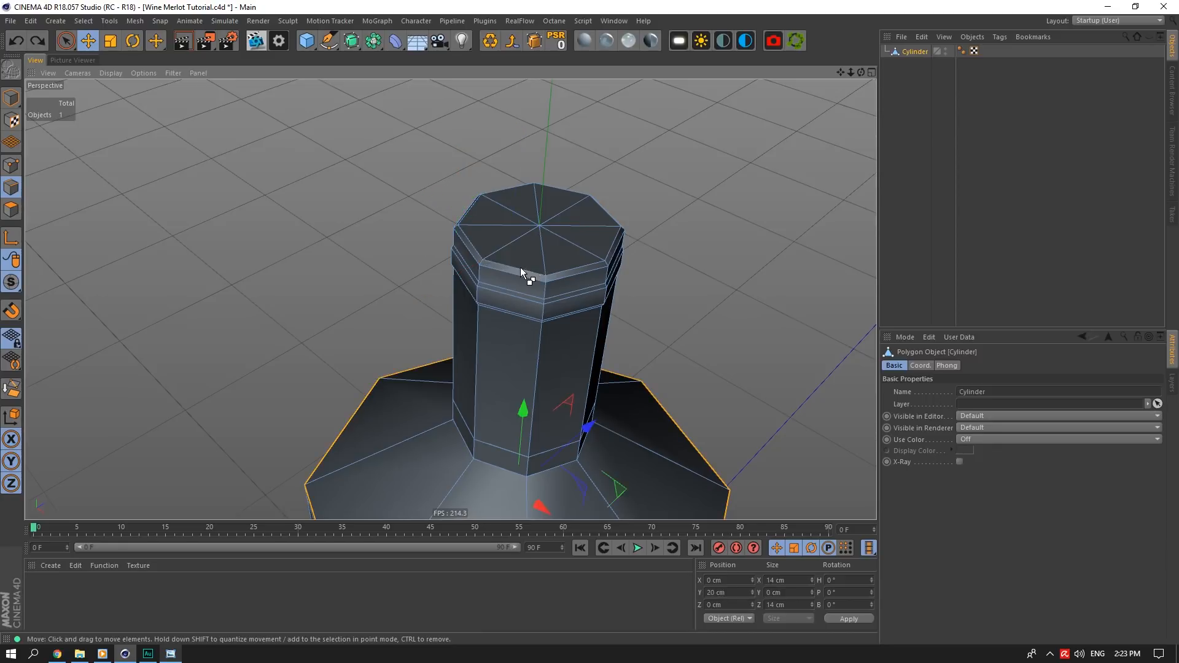
key("ctrl+z")
key("ctrl+y")
left_click(521, 267)
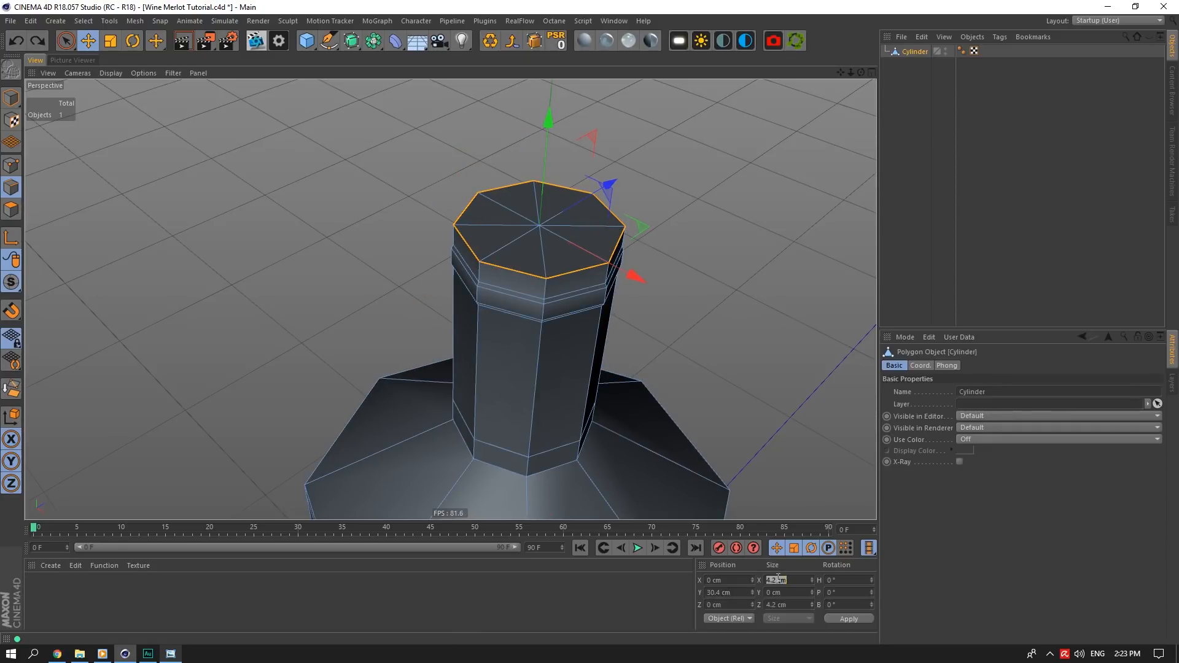
Try to set the X size of the neck's top edge loop to 2.5 cm
type("2.5")
left_click(537, 371)
left_click(503, 289)
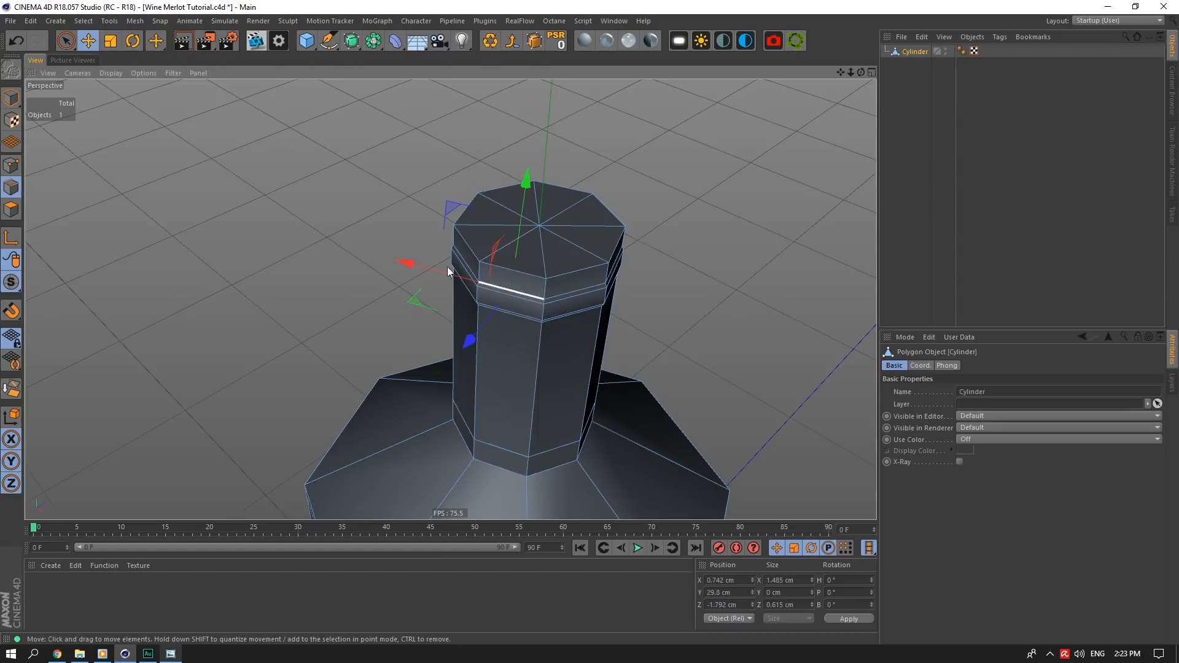
Select the neck's horizontal edge loops together: those at its base, around the collar and at the top rim
double_click(496, 461)
double_click(503, 450, "shift")
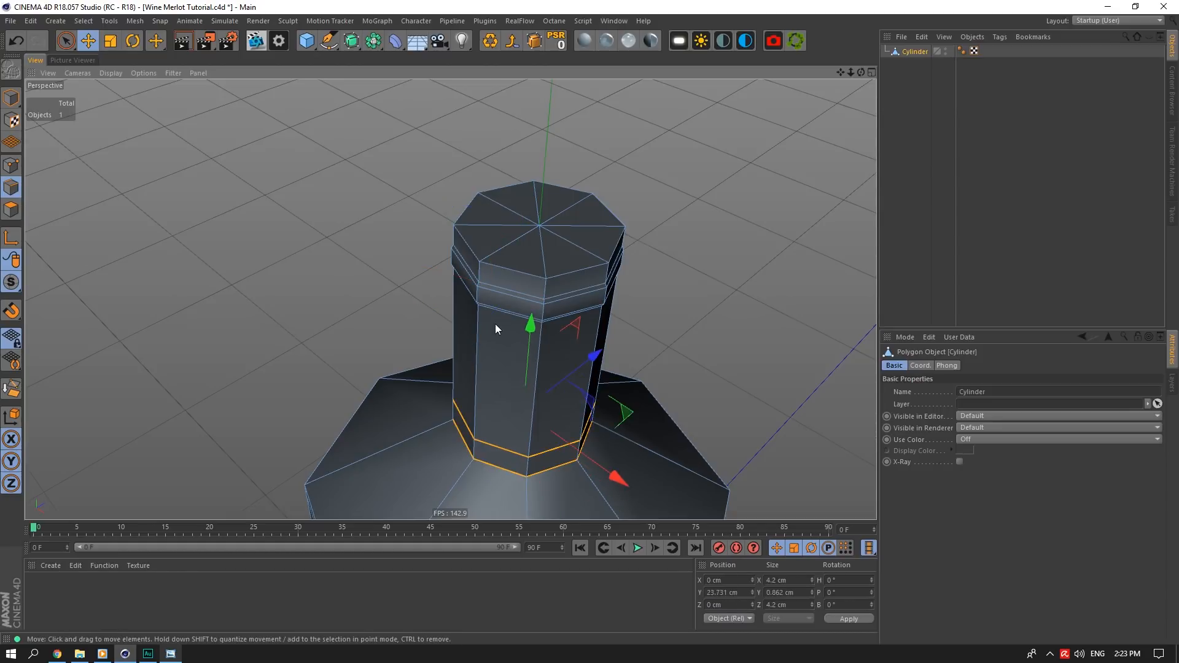
double_click(502, 305, "shift")
double_click(507, 316, "shift")
double_click(507, 289, "shift")
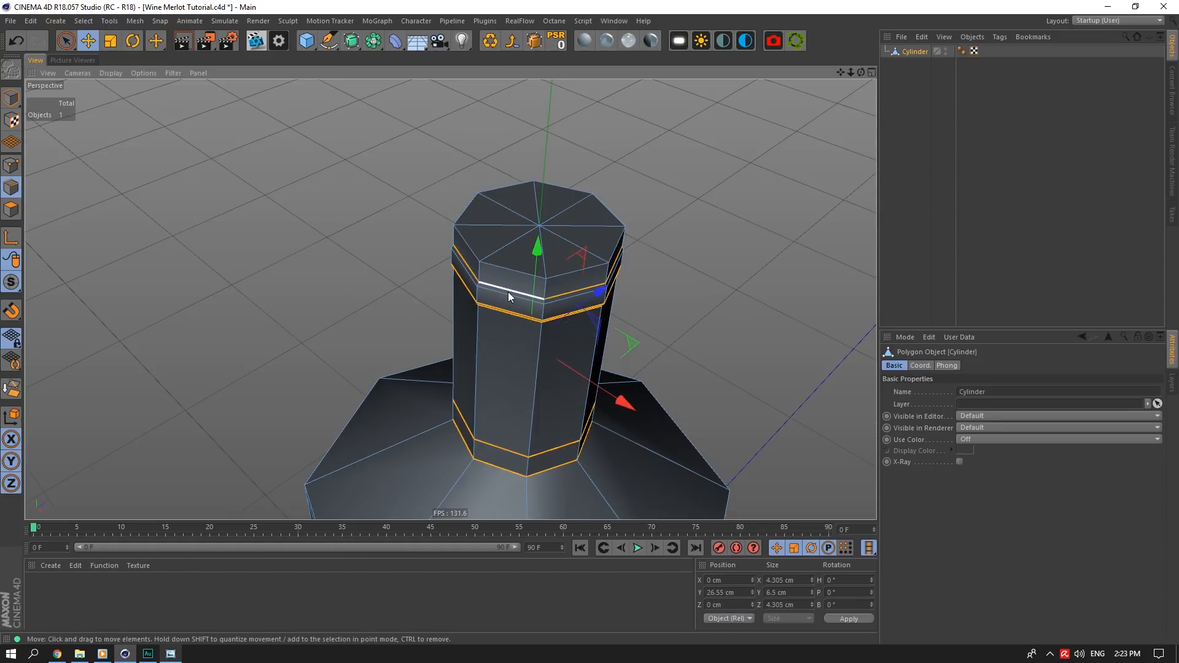
double_click(508, 292, "shift")
double_click(512, 270, "shift")
Scale the selected neck loops inward along X and Z to a size of 2.5 cm
key("t")
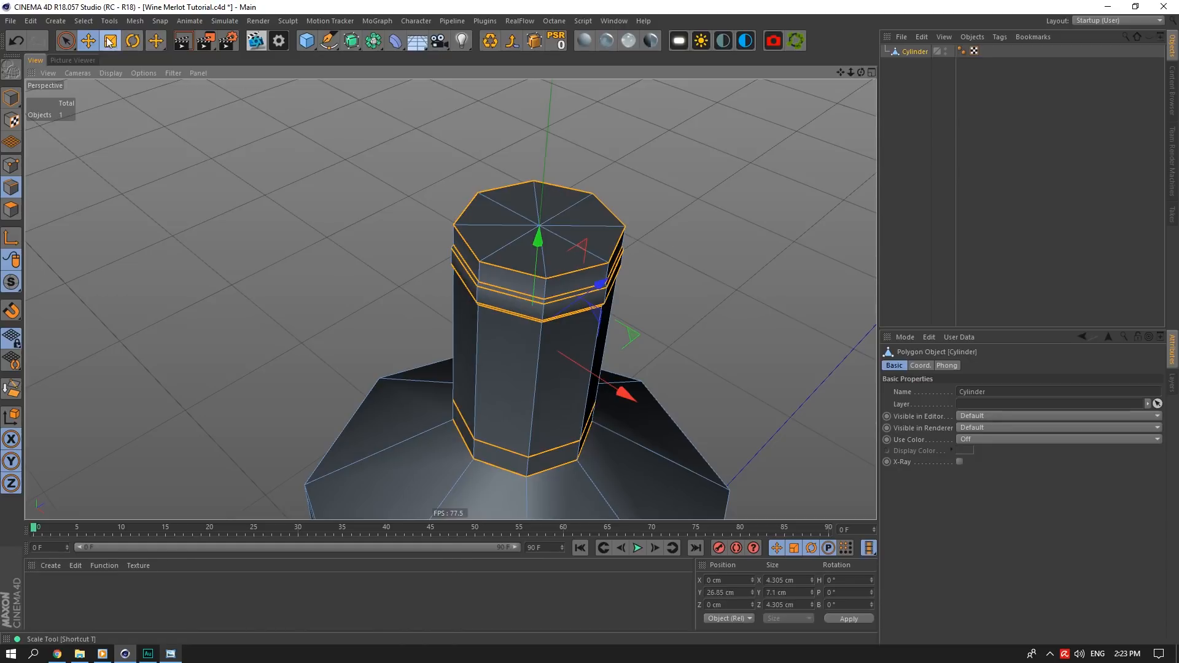
left_click_drag(601, 309, 408, 360)
left_click_drag(642, 335, 620, 345)
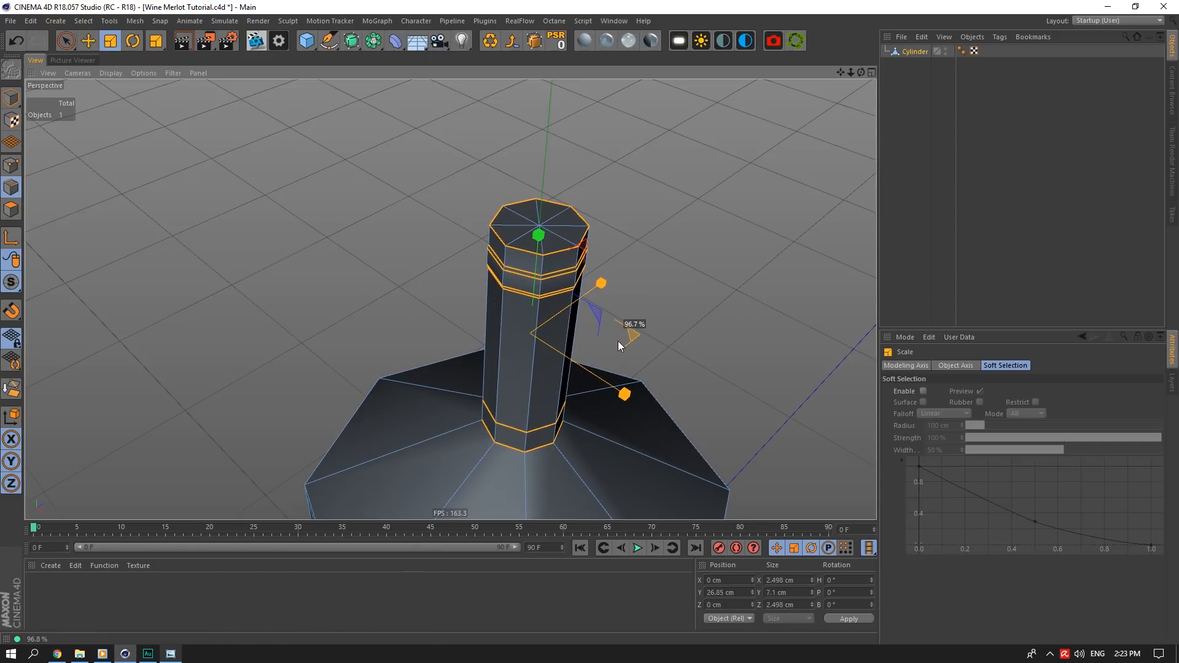
left_click_drag(618, 342, 619, 342)
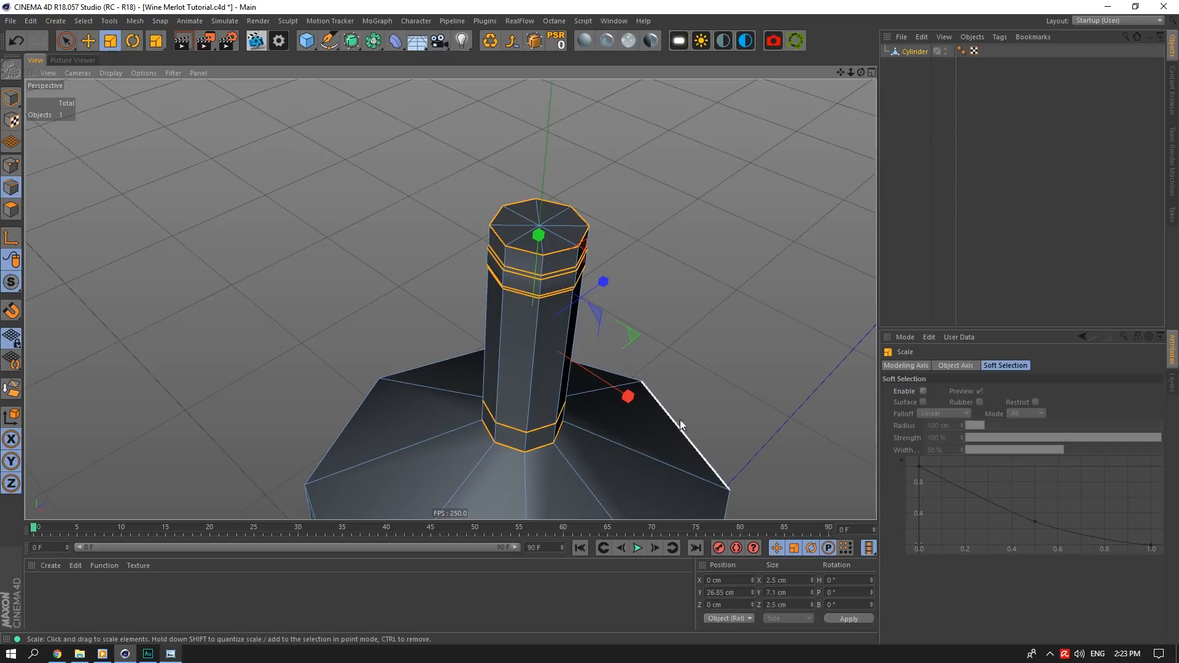
Select the two edge loops around the bottle's shoulder
left_click_drag(851, 73, 862, 72)
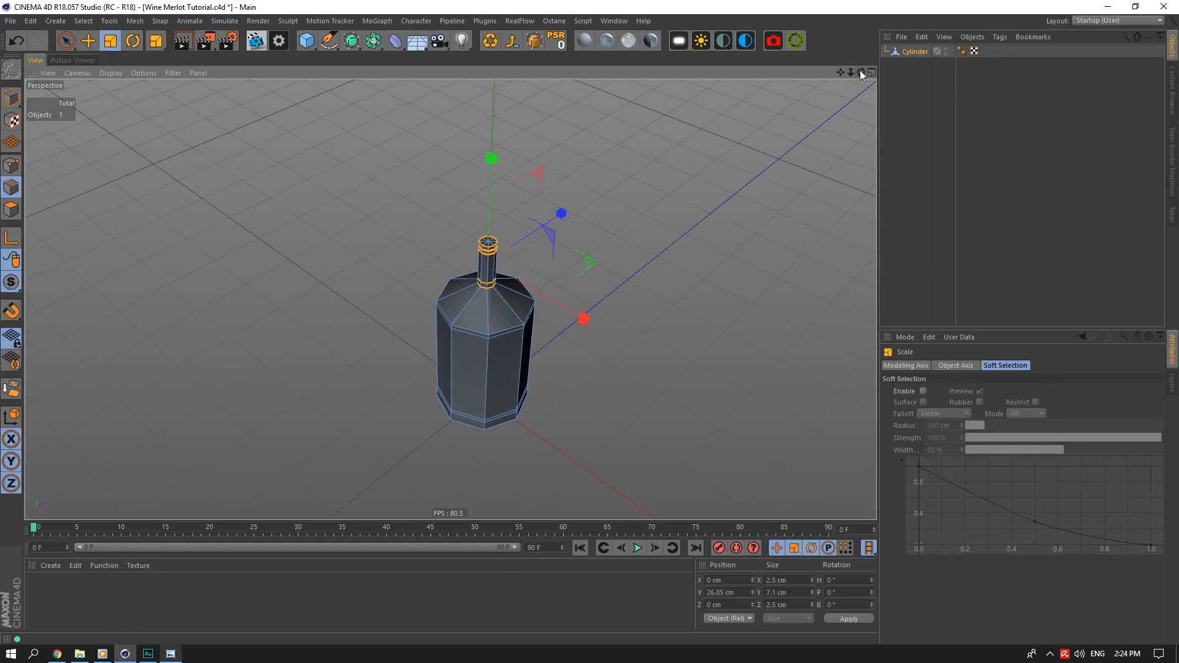
double_click(510, 336)
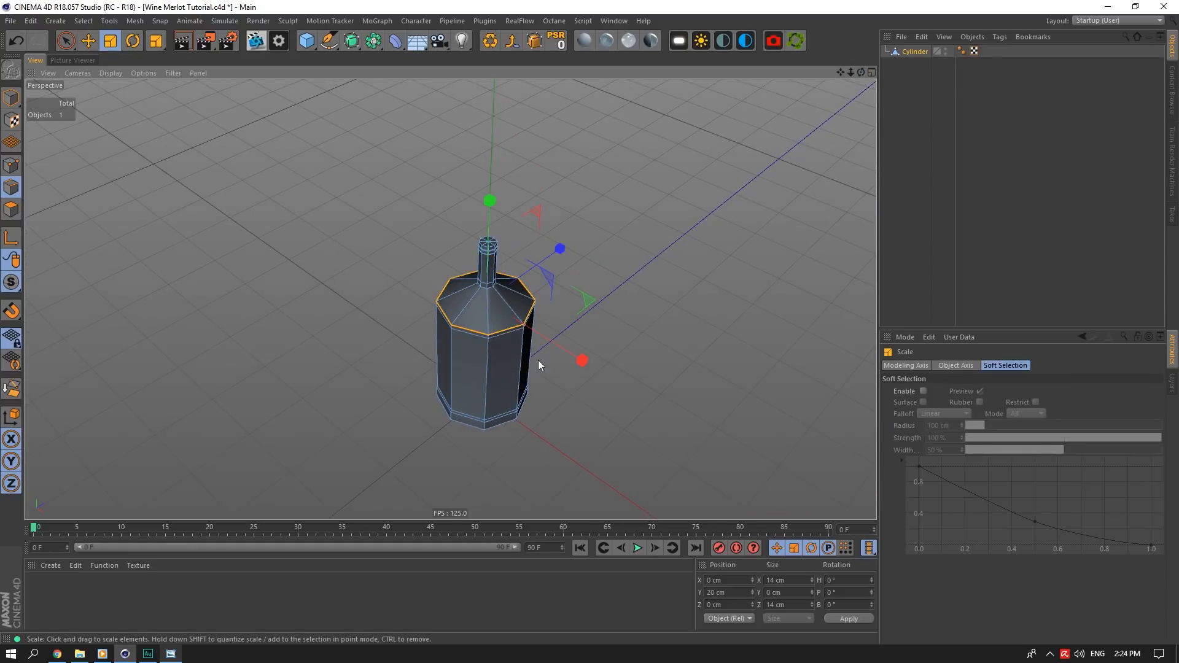
scroll(489, 350, "up", 5)
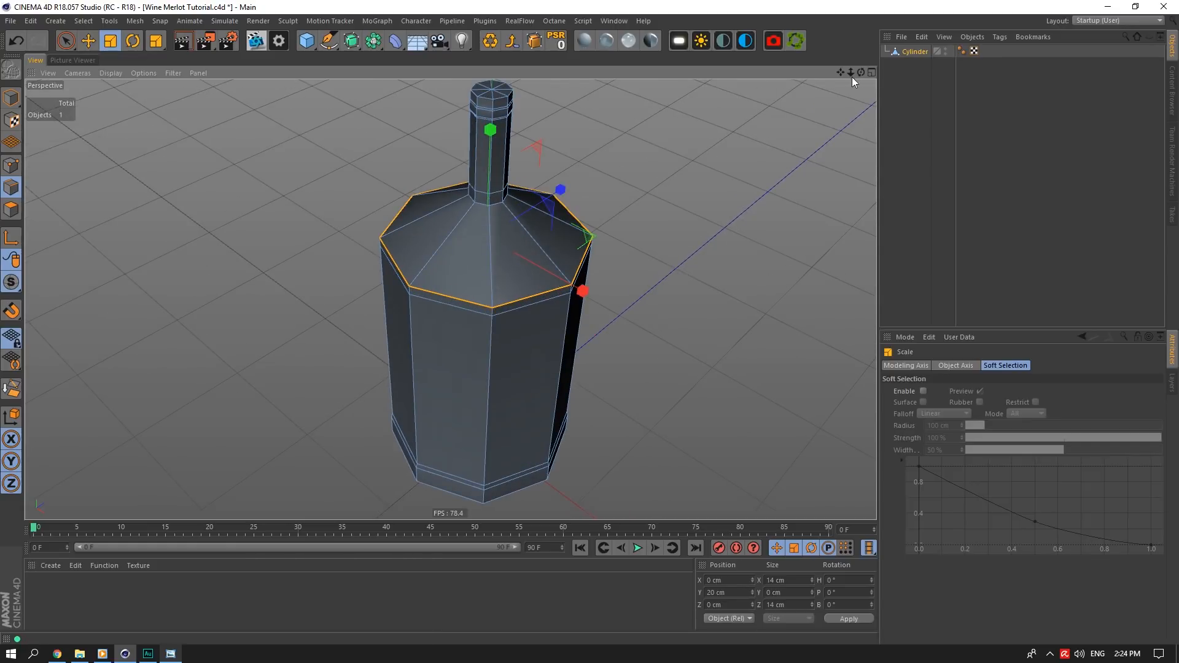
mouse_move(852, 73)
left_mouse_down()
mouse_move(841, 75)
mouse_move(869, 81)
left_mouse_up()
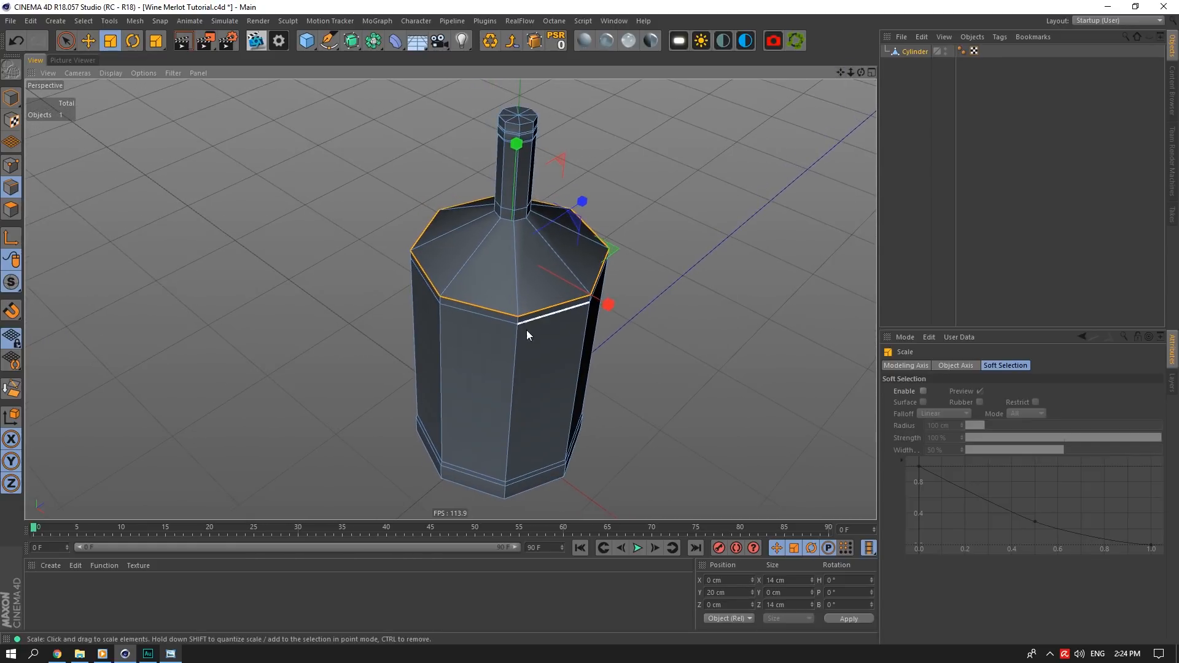
left_click(796, 580)
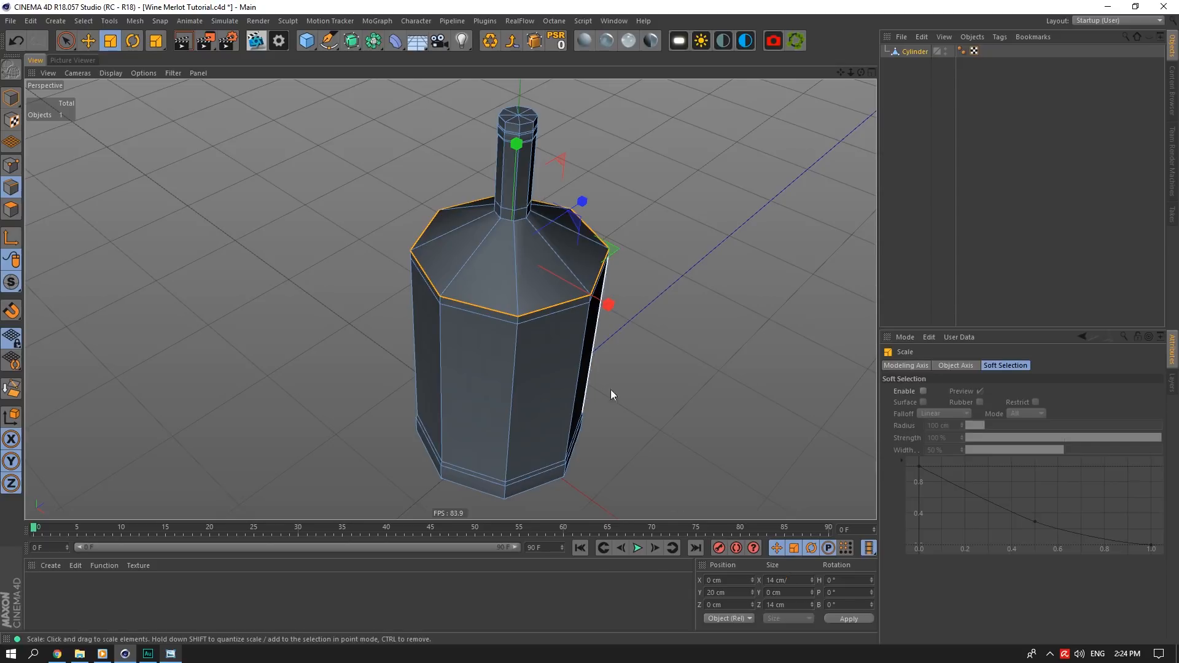
left_click(549, 356)
left_click(543, 328)
double_click(543, 327)
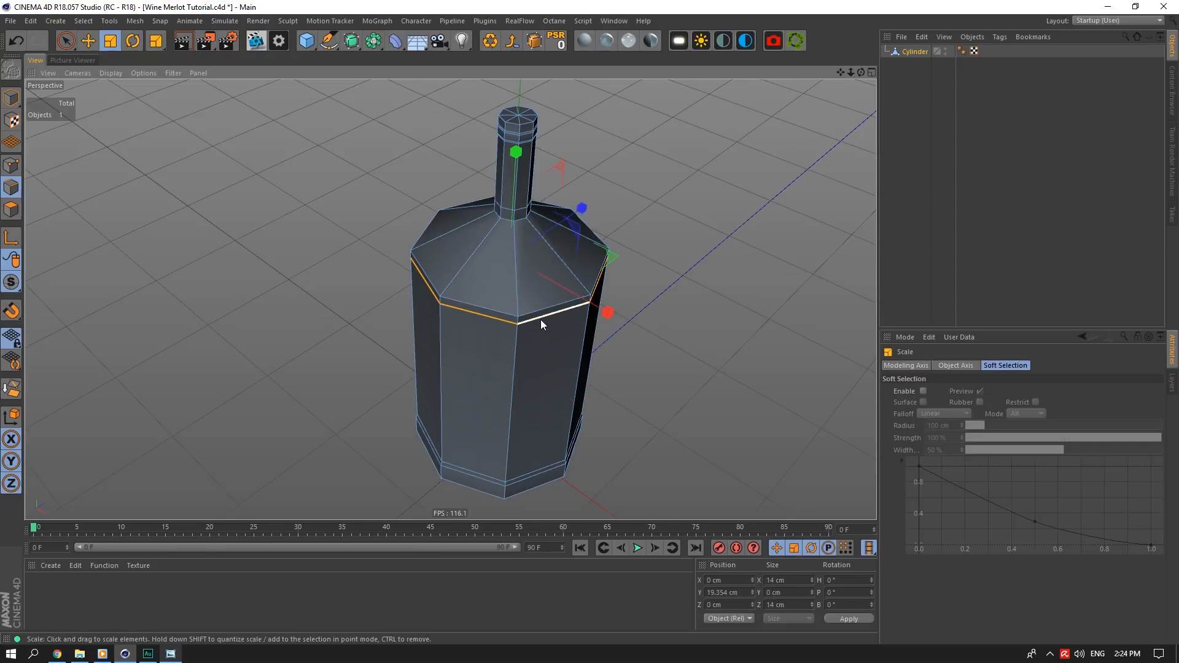
left_click(539, 315)
double_click(541, 308)
double_click(539, 315, "shift")
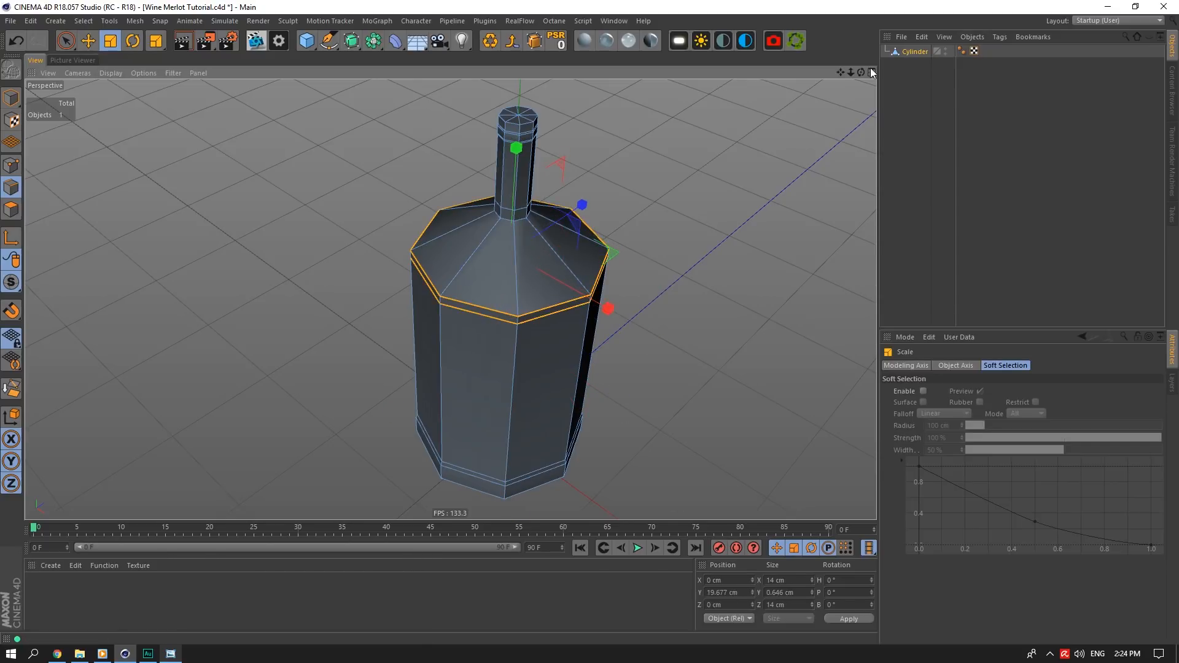
Add the edge loops around the bottle's lower body and bottom rim to the shoulder selection
left_click_drag(570, 349, 587, 190, "alt")
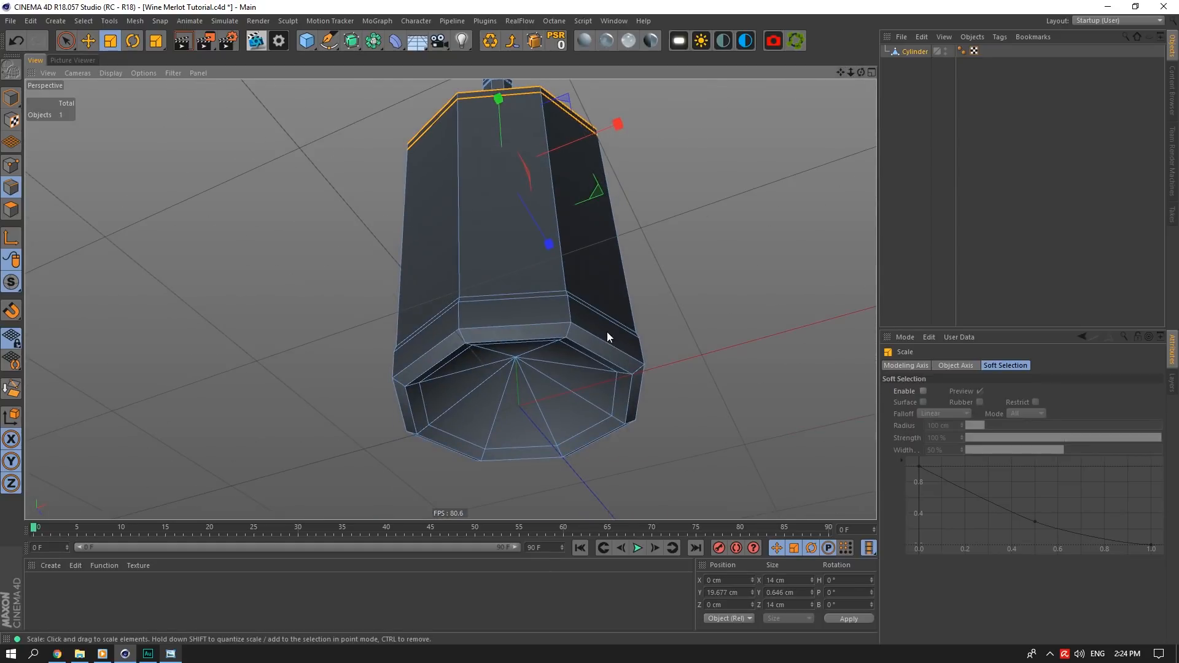
double_click(606, 334, "shift")
double_click(584, 349, "shift")
double_click(576, 353, "shift")
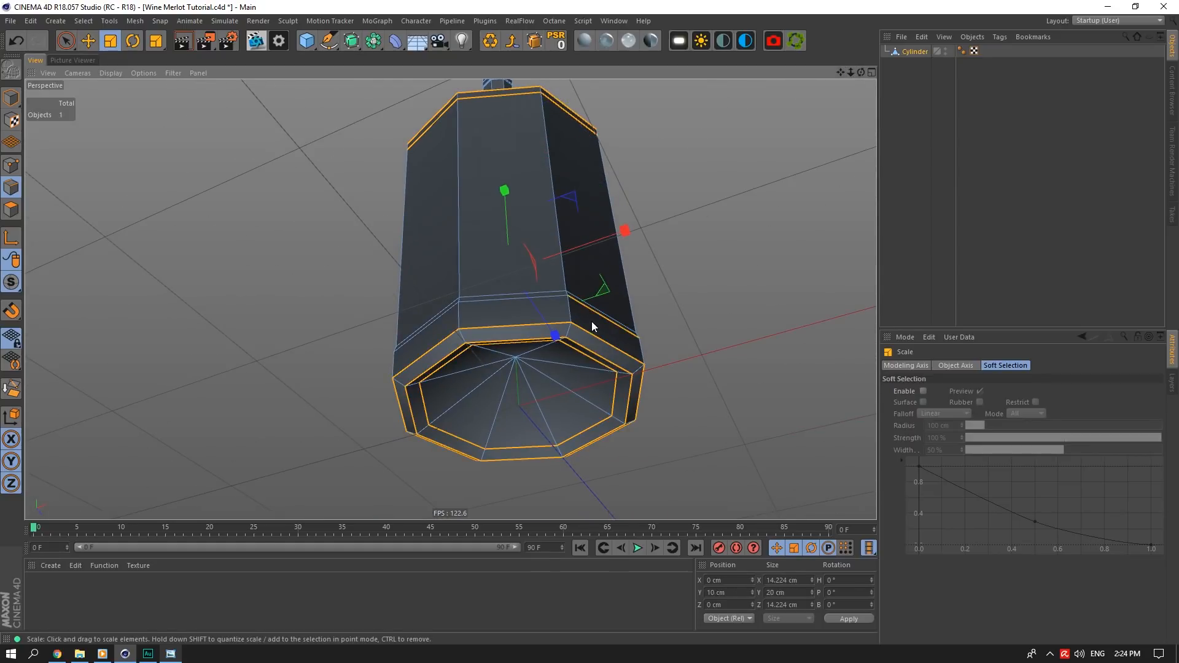
double_click(591, 322, "shift")
double_click(589, 308, "shift")
Scale the selected body loops inward along X and Z to a size of 6.9 cm
left_click_drag(862, 72, 861, 166)
left_click_drag(615, 265, 615, 320, "alt")
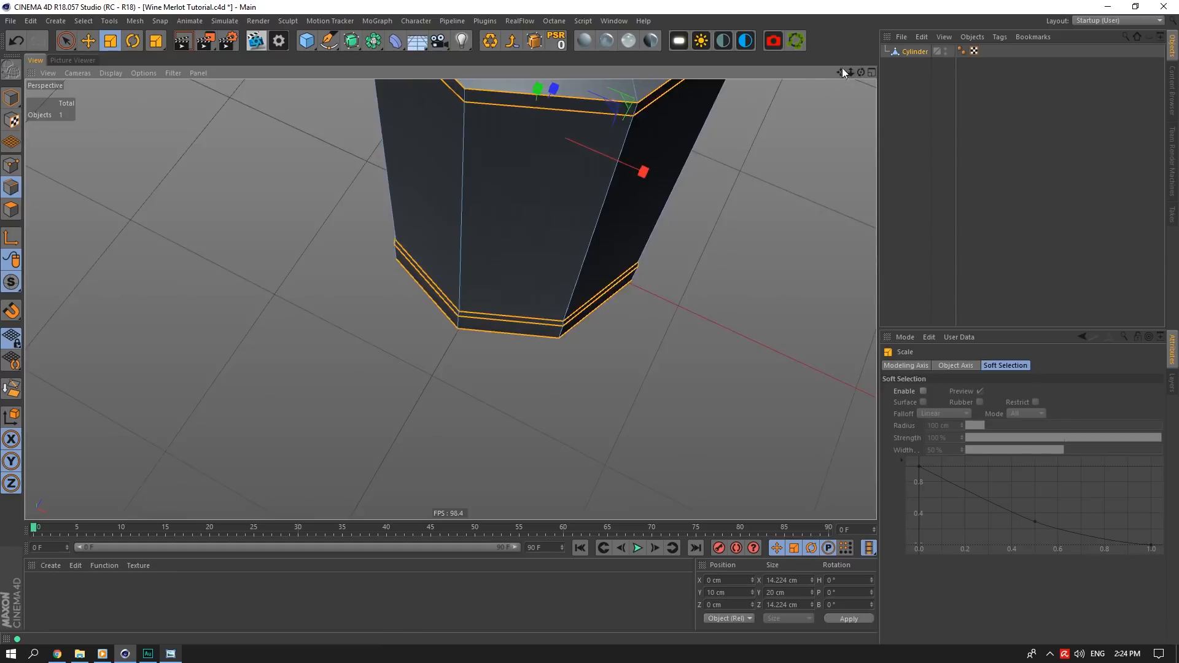
middle_click_drag(616, 208, 608, 393, "alt")
left_click_drag(639, 245, 648, 273, "alt")
scroll(658, 242, "down", 2)
left_click_drag(630, 312, 395, 388)
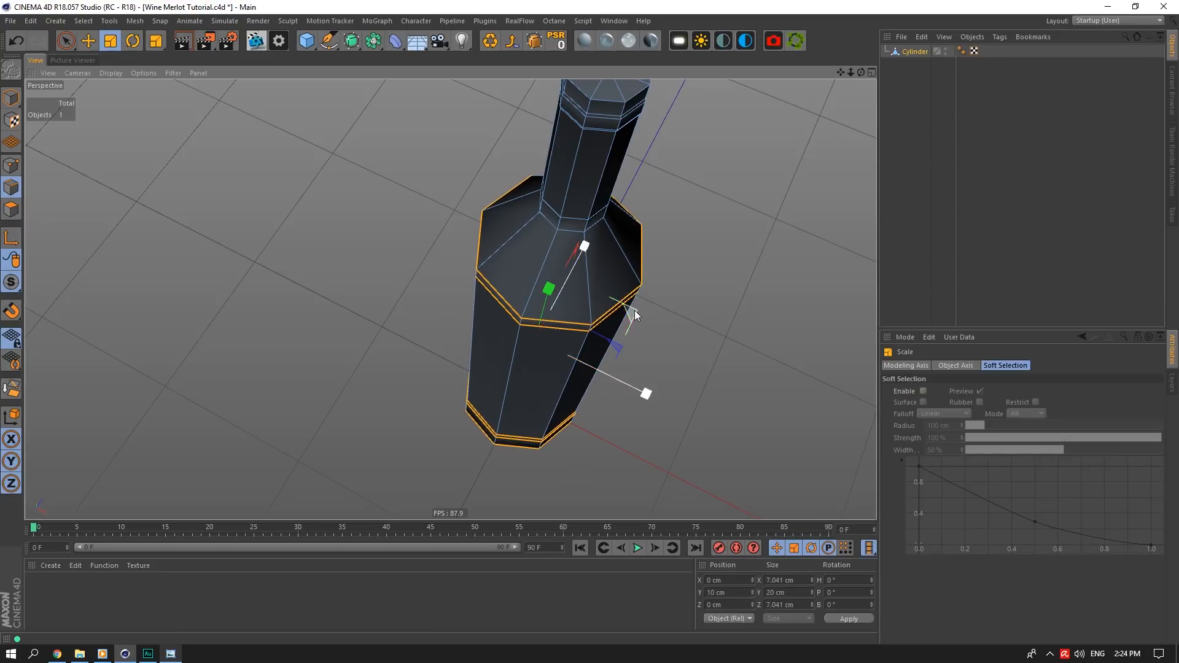
left_click_drag(635, 311, 626, 318)
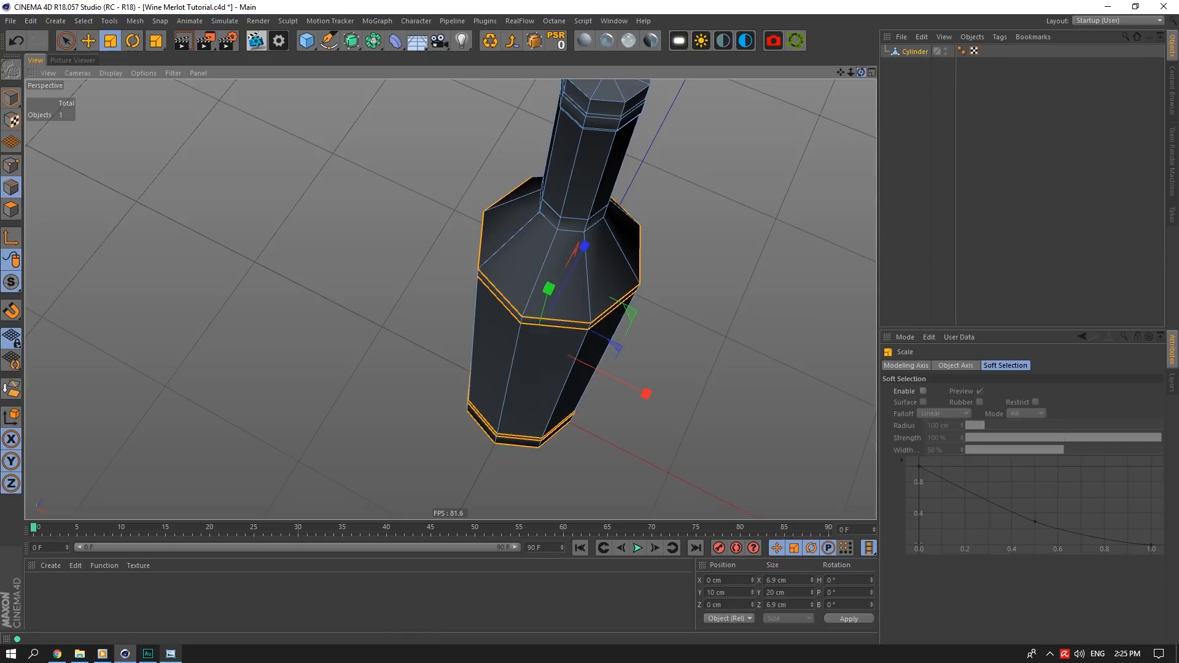
Select the outer edge loop of the bottle's bottom rim and set its Y position to 0 cm
left_click_drag(861, 73, 839, 3)
scroll(525, 325, "up", 5)
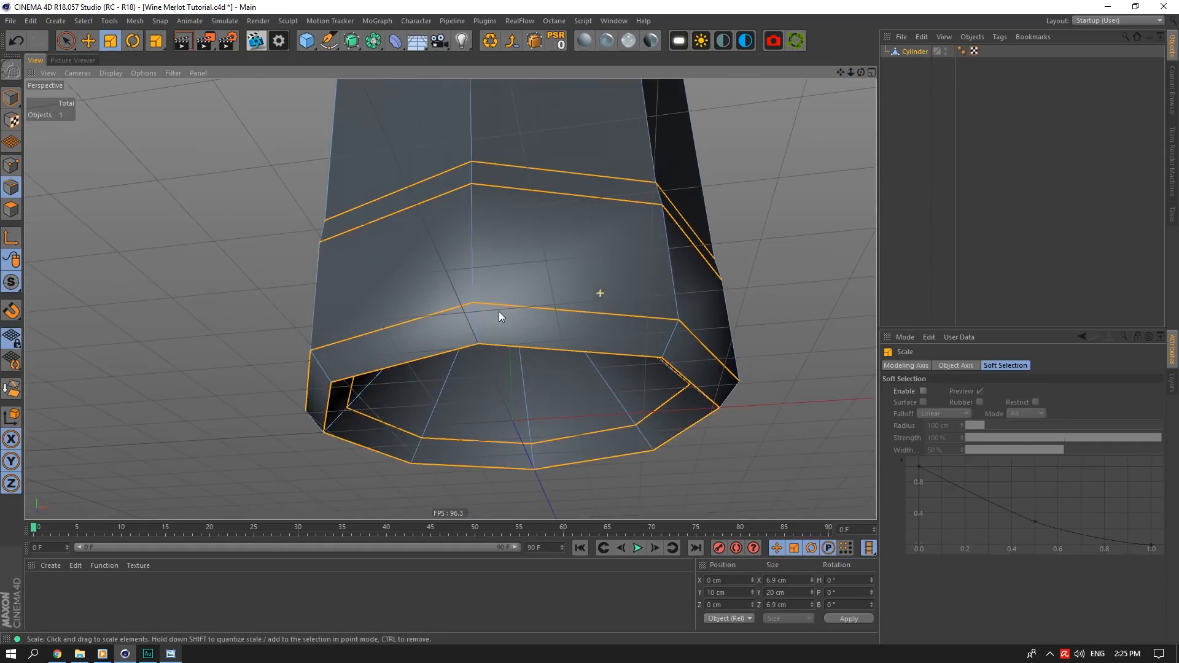
left_click_drag(862, 73, 843, 9)
double_click(544, 259)
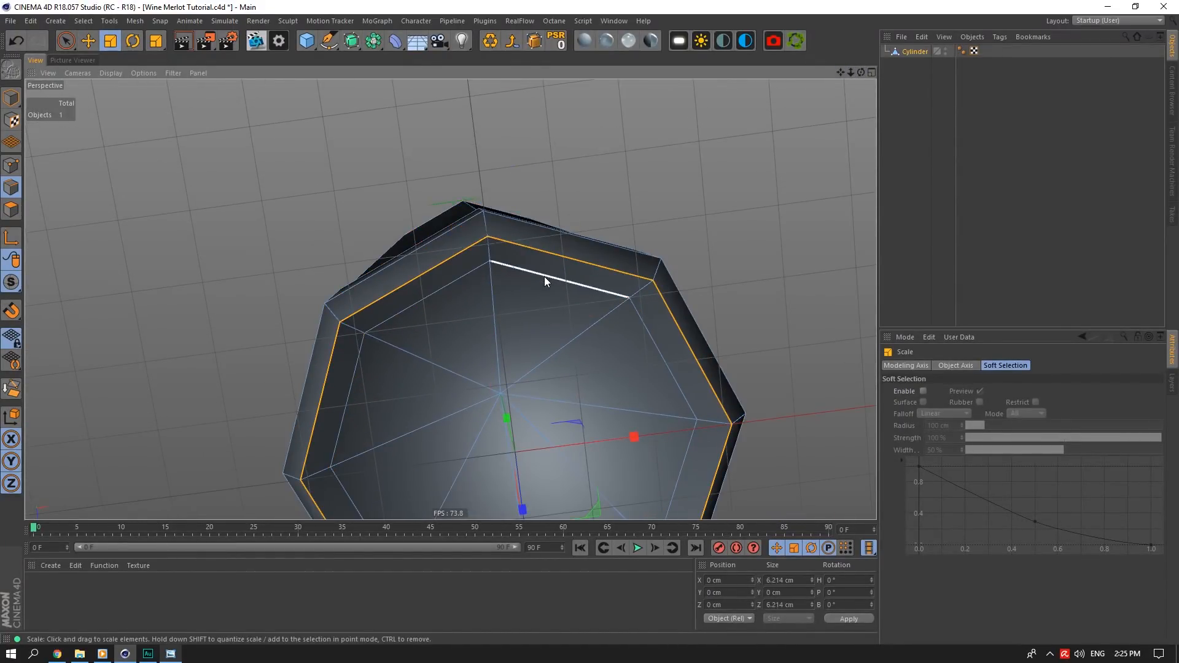
scroll(544, 276, "down", 2)
left_click_drag(860, 72, 861, 129)
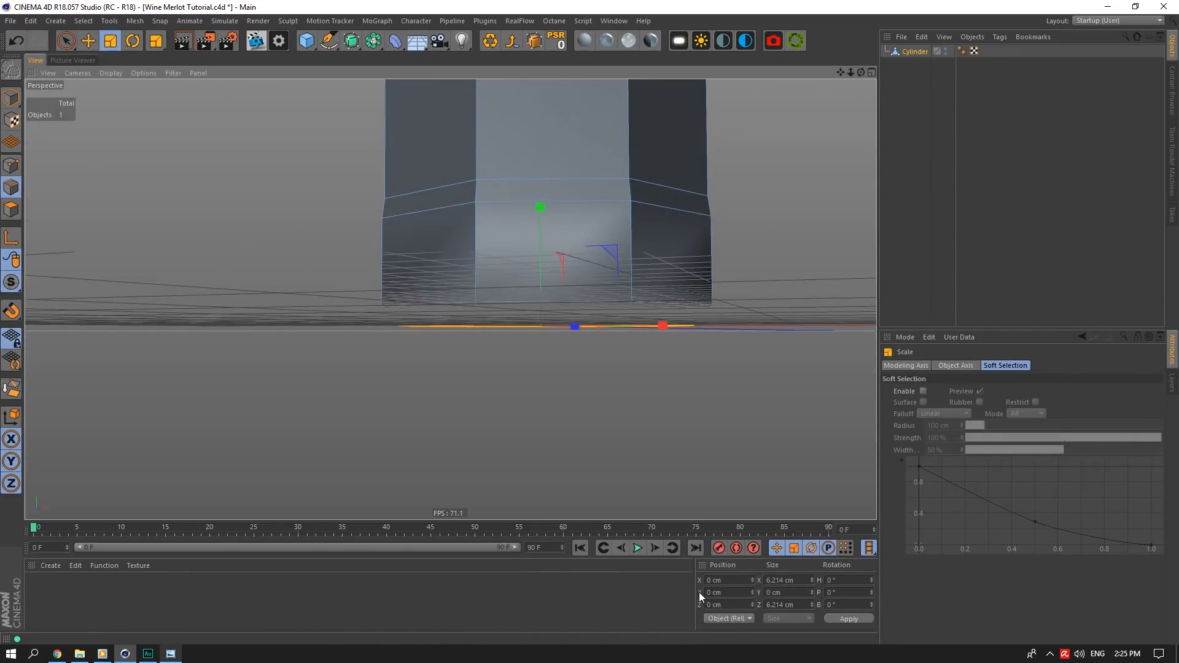
double_click(506, 301)
double_click(731, 592)
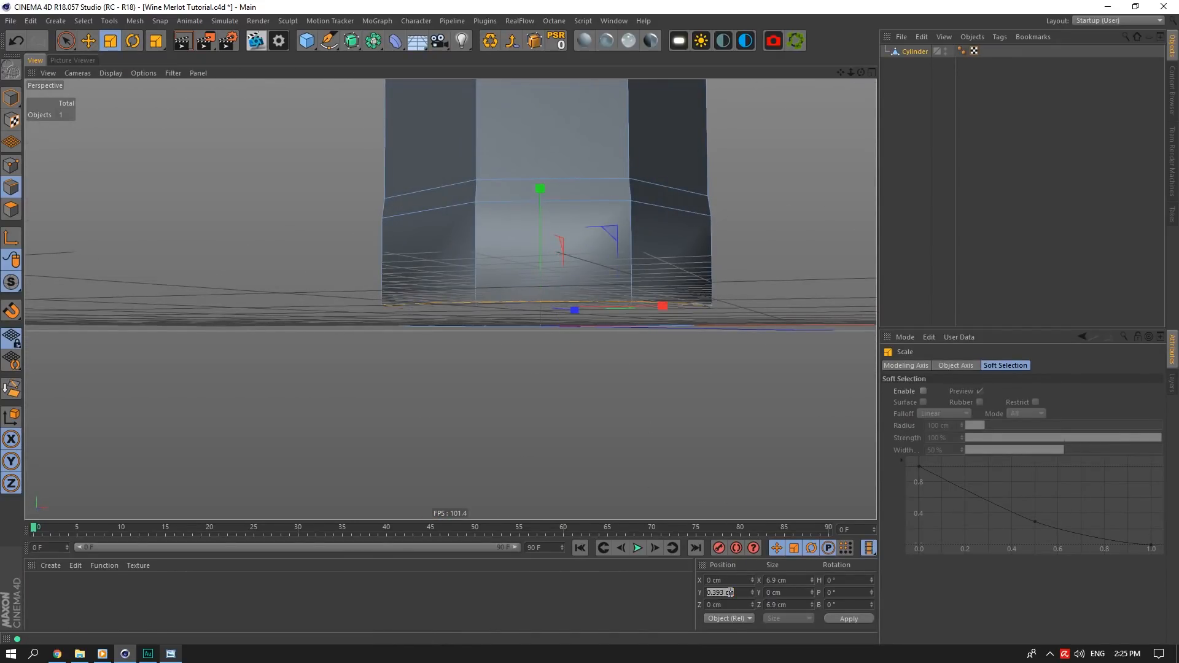
type("0")
key("Return")
Select the inner edge loop around the indented base and set its Y position to 0 cm
left_click_drag(861, 74, 783, 125)
double_click(539, 315)
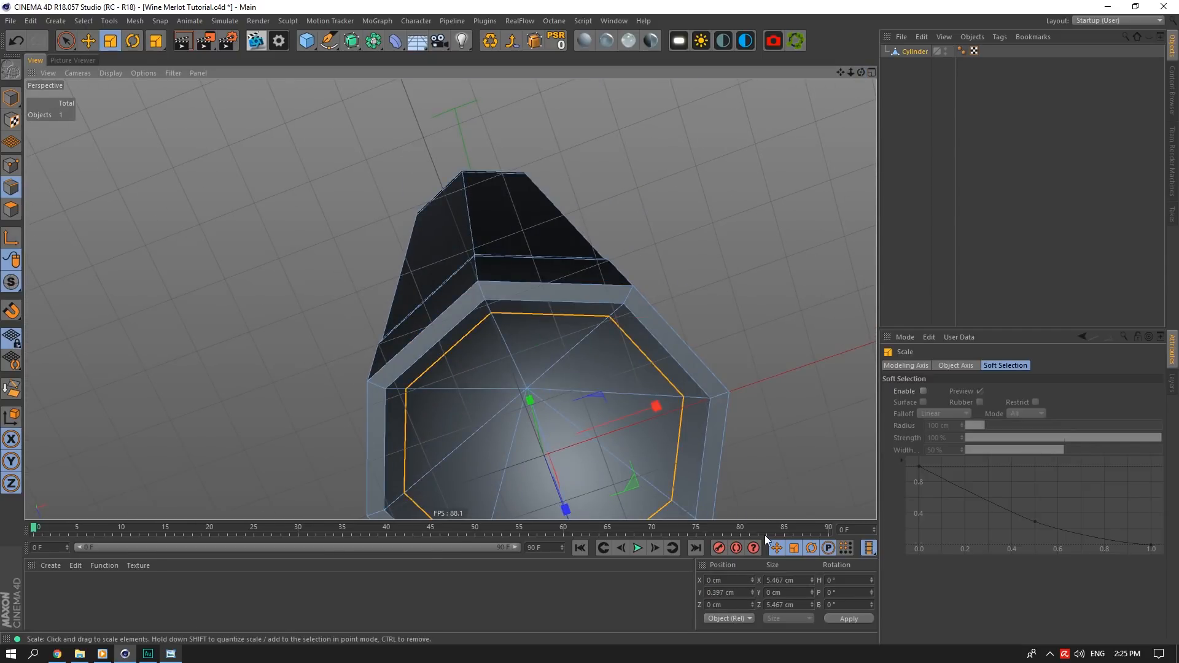
double_click(730, 592)
type("0")
key("Return")
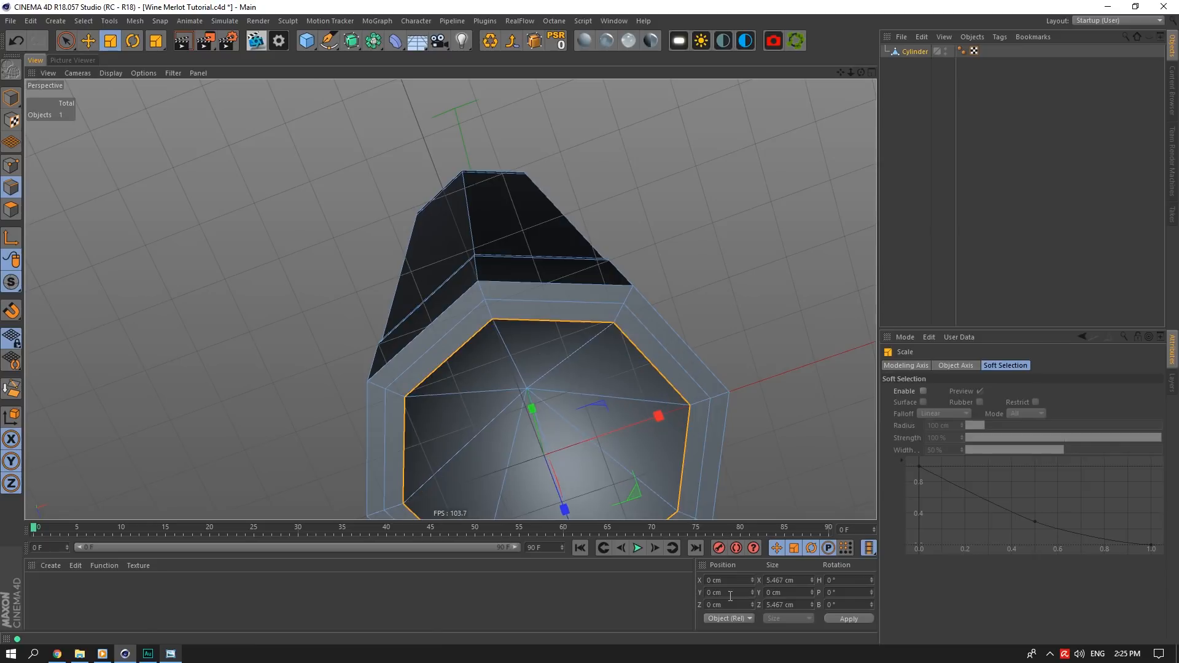
Select the centre point of the bottle's indented base and set its Y position to 0 cm
left_click(18, 206)
left_click(460, 340)
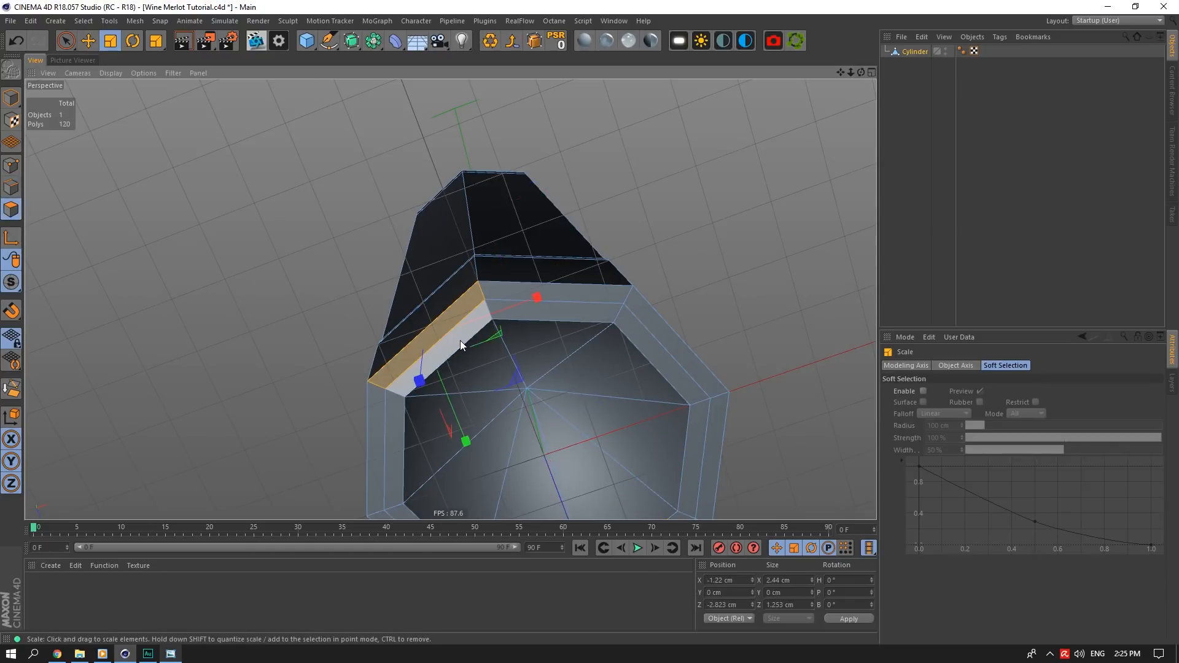
left_click(586, 296)
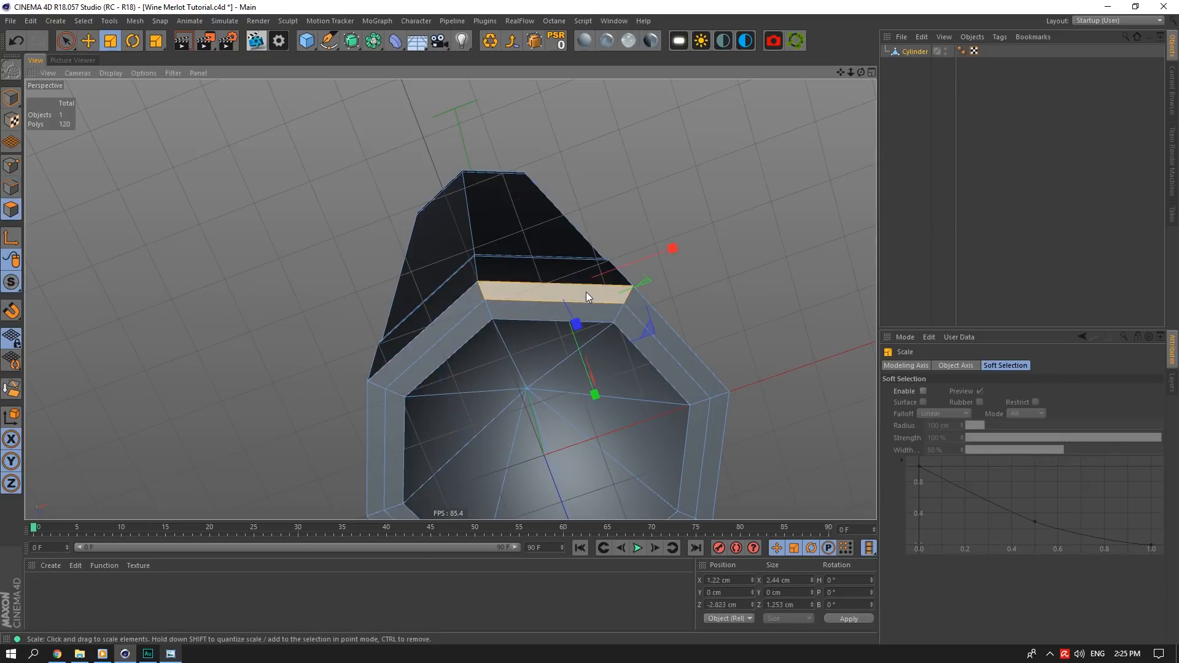
left_click(11, 165)
left_click(89, 41)
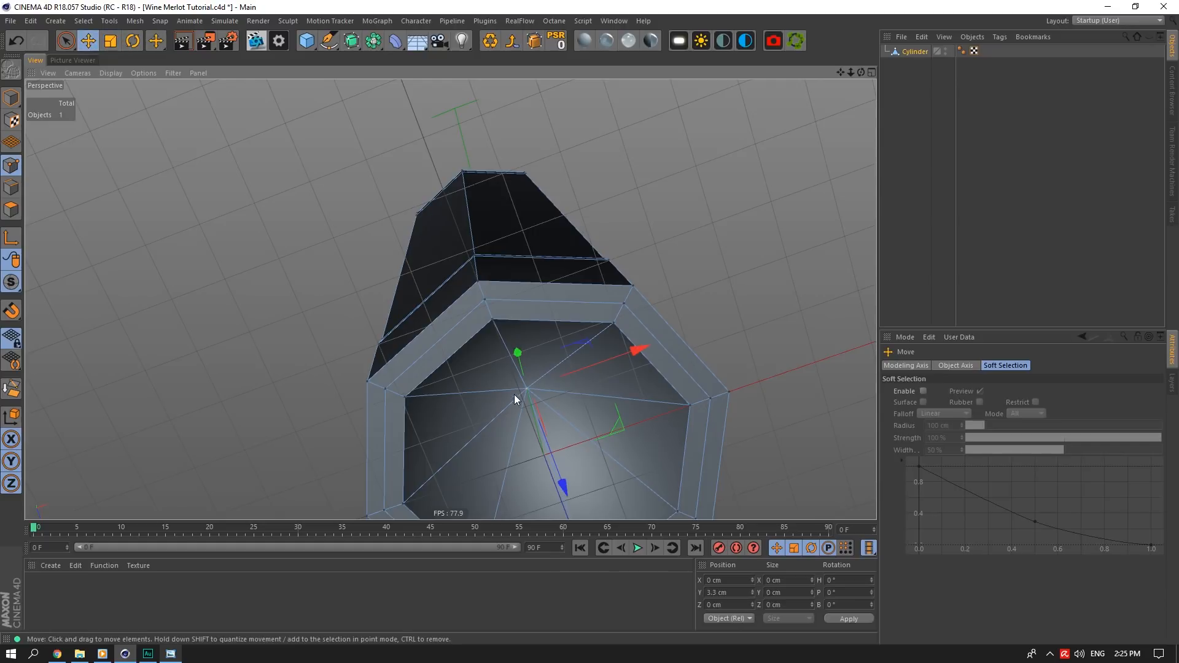
left_click(728, 593)
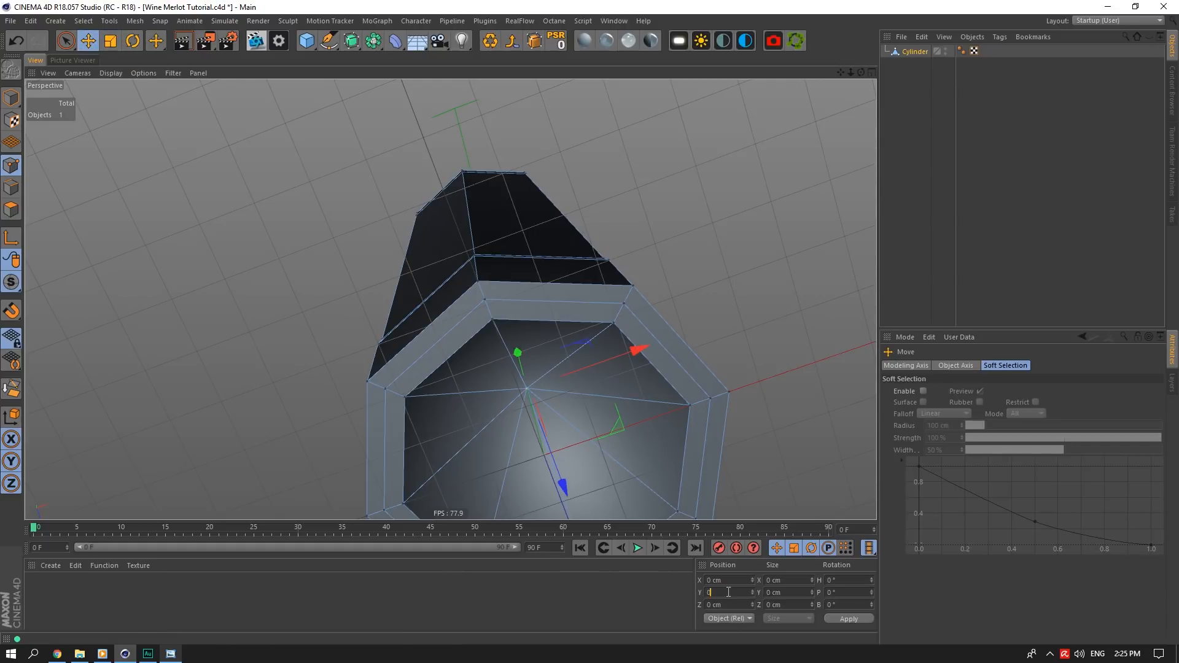
type("0")
key("Return")
Select the two inner edge loops of the bottle's base and dissolve them
left_click(17, 187)
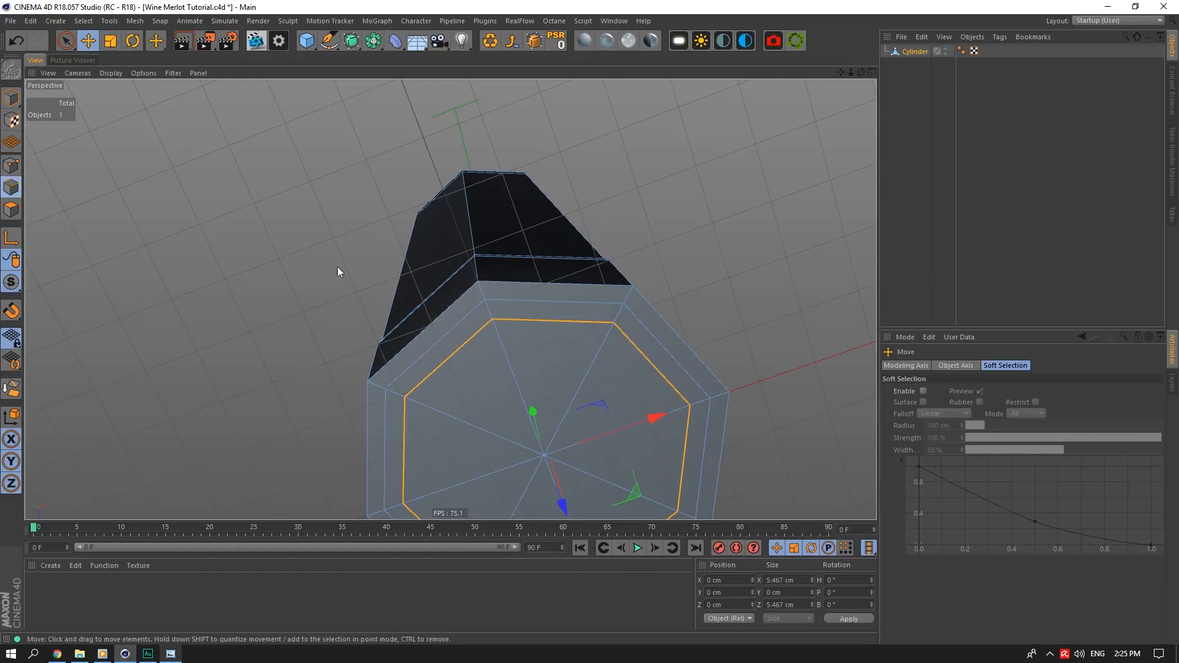
double_click(527, 319)
double_click(518, 301, "shift")
left_click(11, 389)
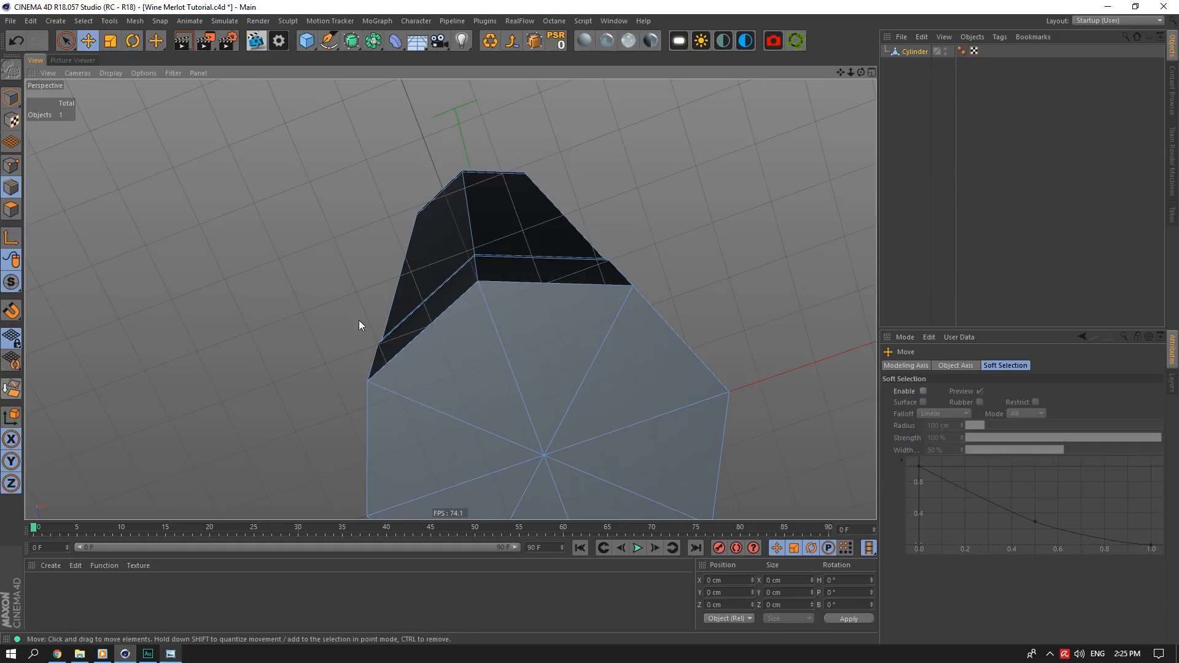
right_click(557, 278)
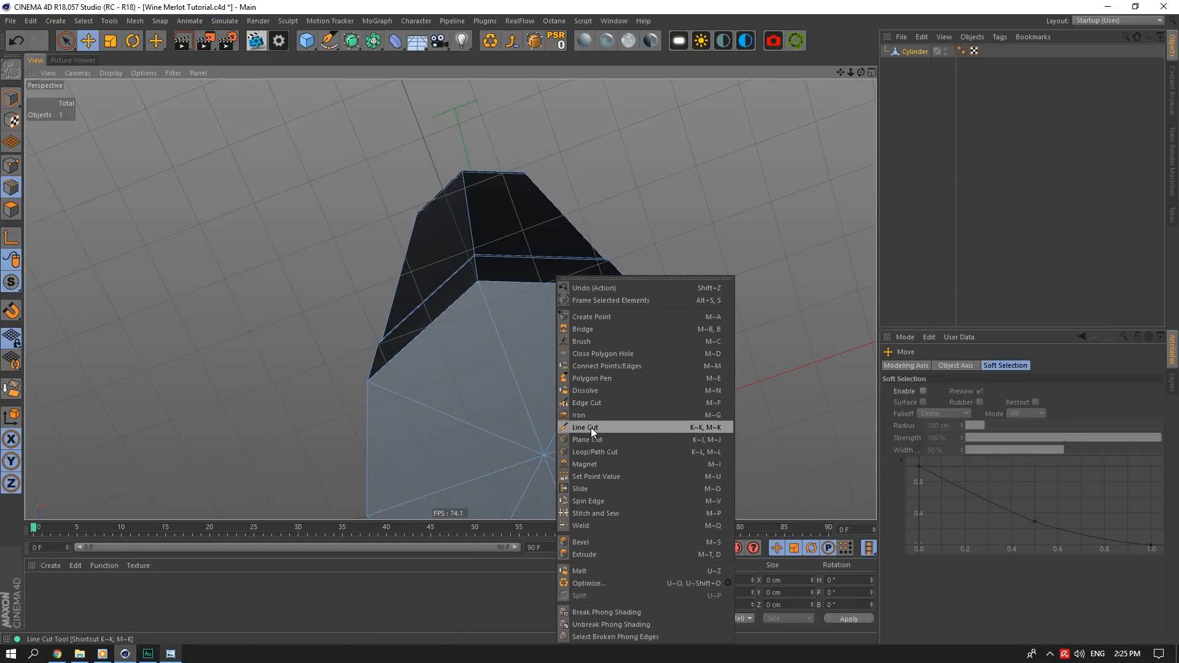
left_click(595, 452)
right_click(490, 320)
left_click(12, 213)
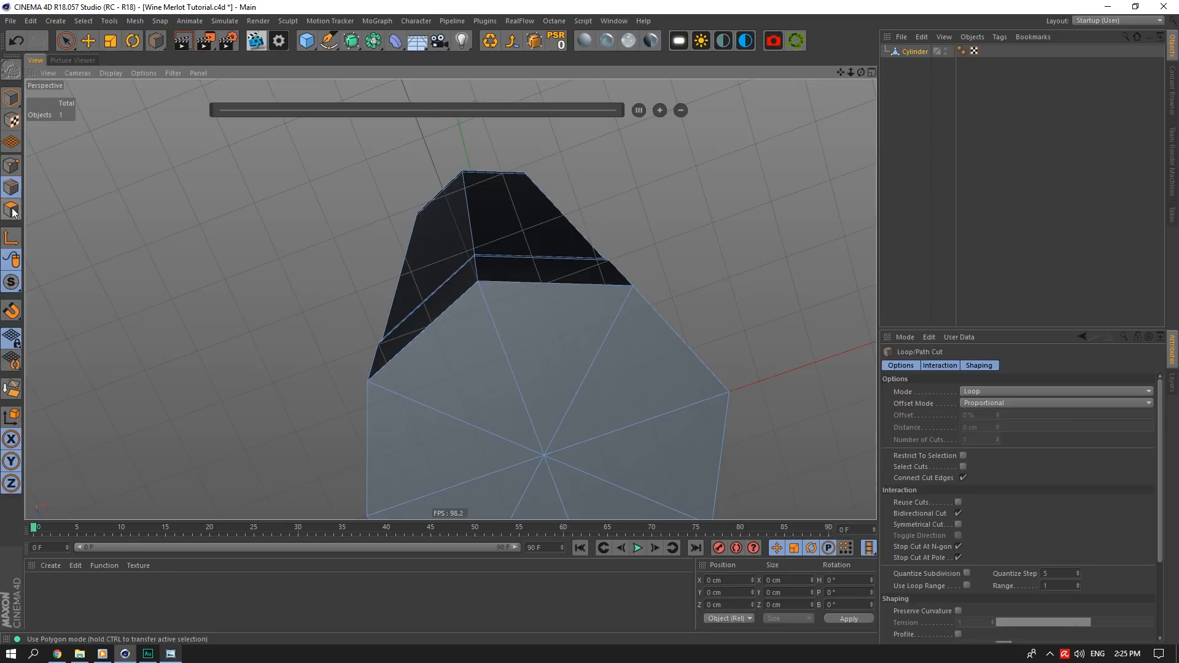
Select all polygons of the bottle's base and apply Extrude Inner with an offset of 1.1 cm
left_click(12, 210)
left_click(63, 46)
left_click_drag(840, 73, 852, 24)
mouse_move(451, 300)
left_mouse_down()
mouse_move(511, 390)
mouse_move(600, 326)
mouse_move(630, 330)
mouse_move(614, 332)
left_mouse_up()
right_click(601, 326)
left_click(657, 406)
left_click(958, 404)
type("1")
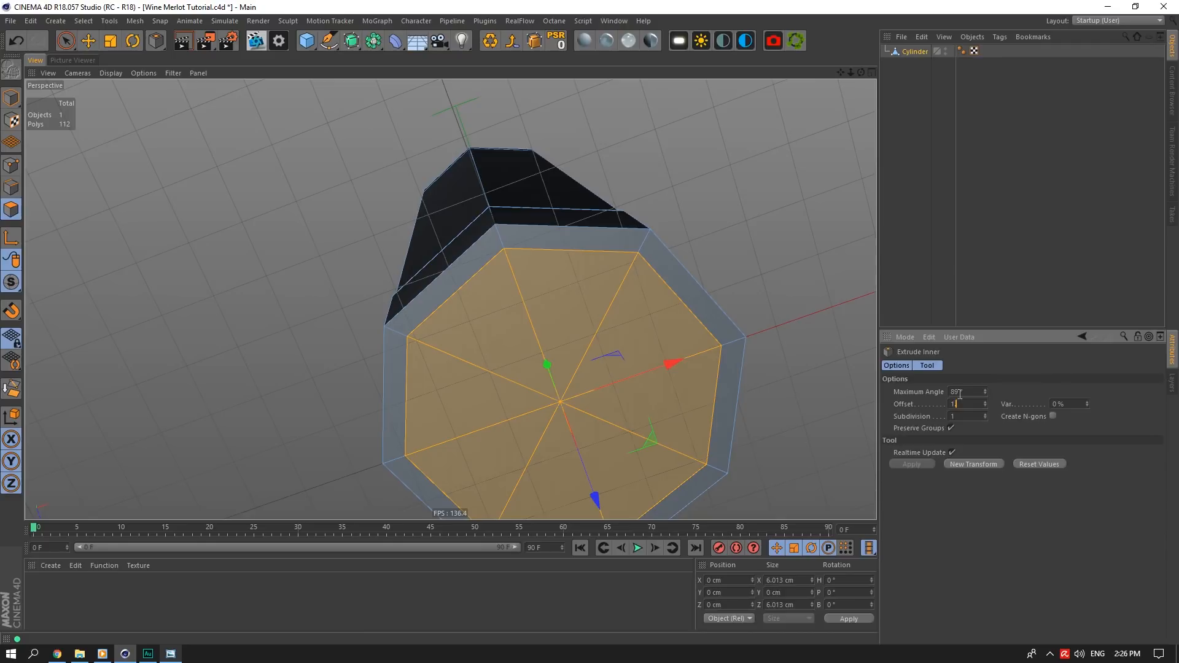
type(".1")
key("Return")
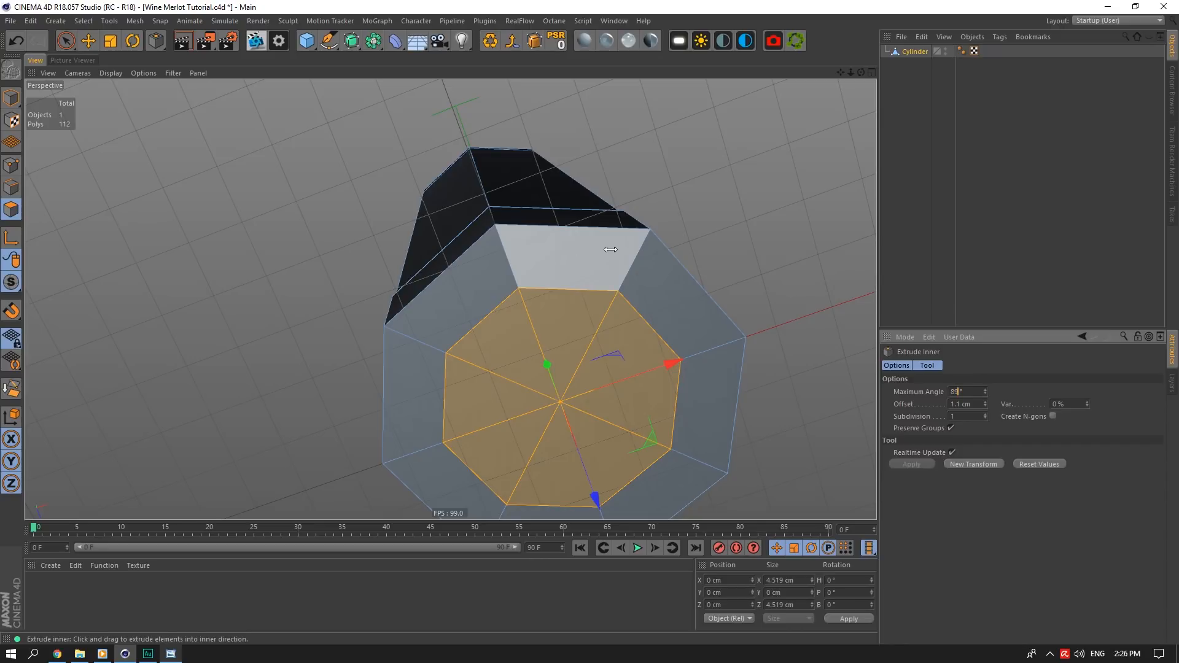
Cut an edge loop around the outer ring of the base at a 50% offset with Loop/Path Cut
right_click(639, 248)
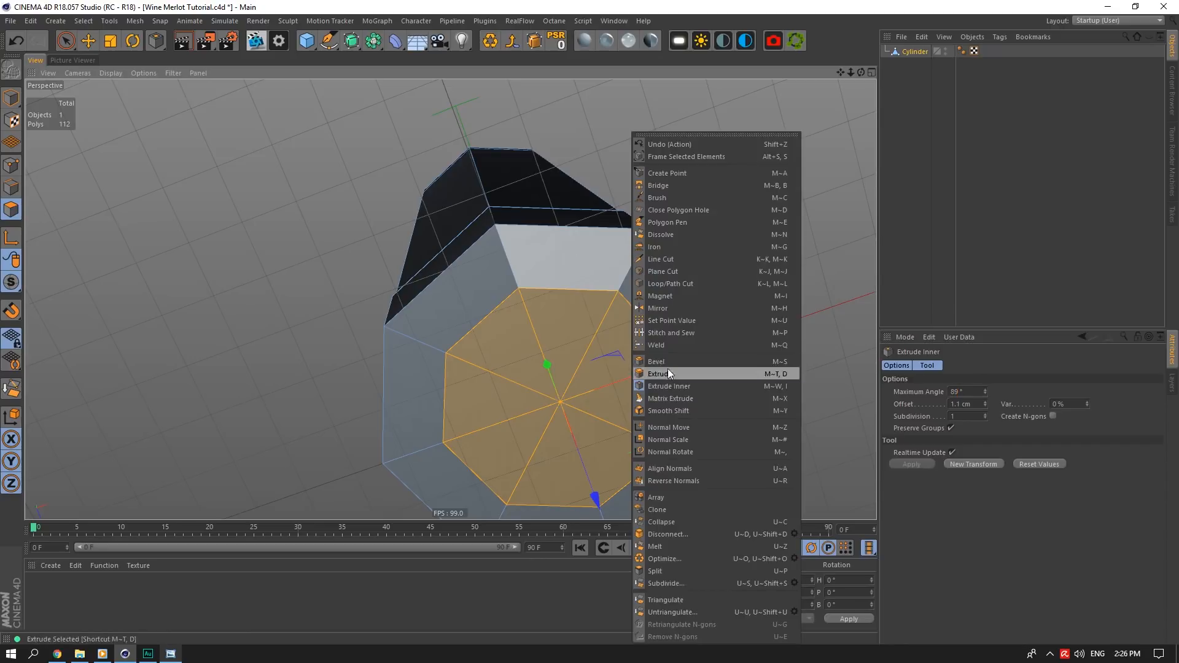
left_click(669, 277)
left_click(512, 265)
double_click(977, 417)
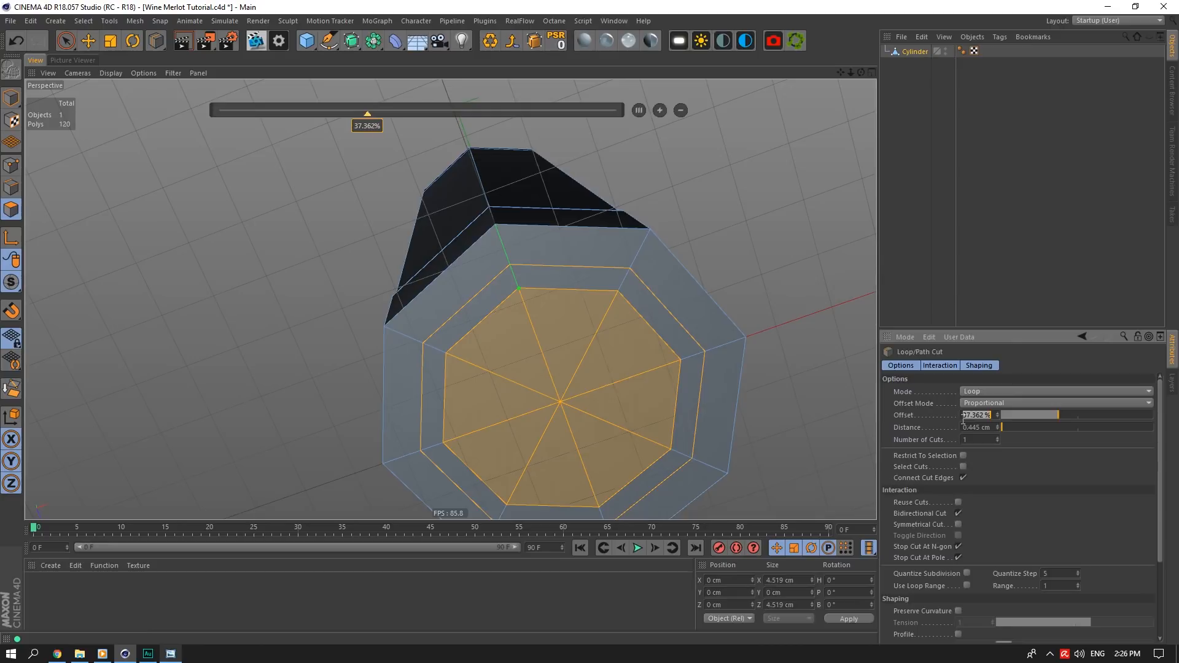
type("50")
key("Return")
Copy the X size of the upper lower-body edge loop and apply 6.791 cm to the X size of the loop below
left_click_drag(861, 73, 839, 215)
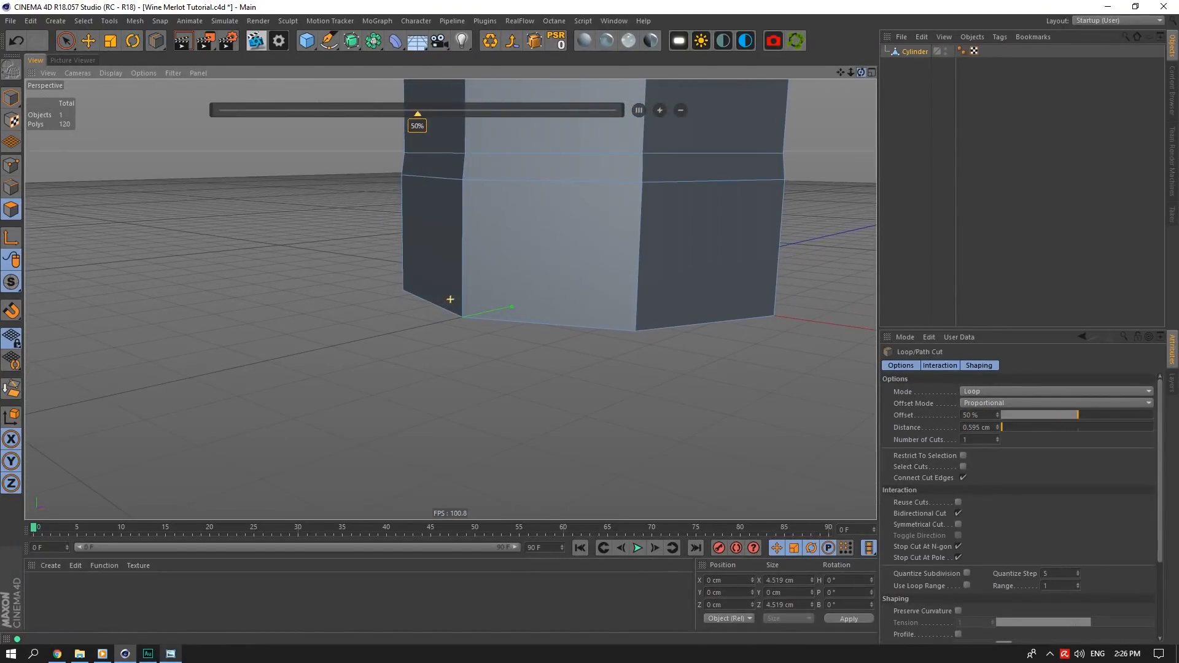
left_click_drag(841, 73, 834, 140)
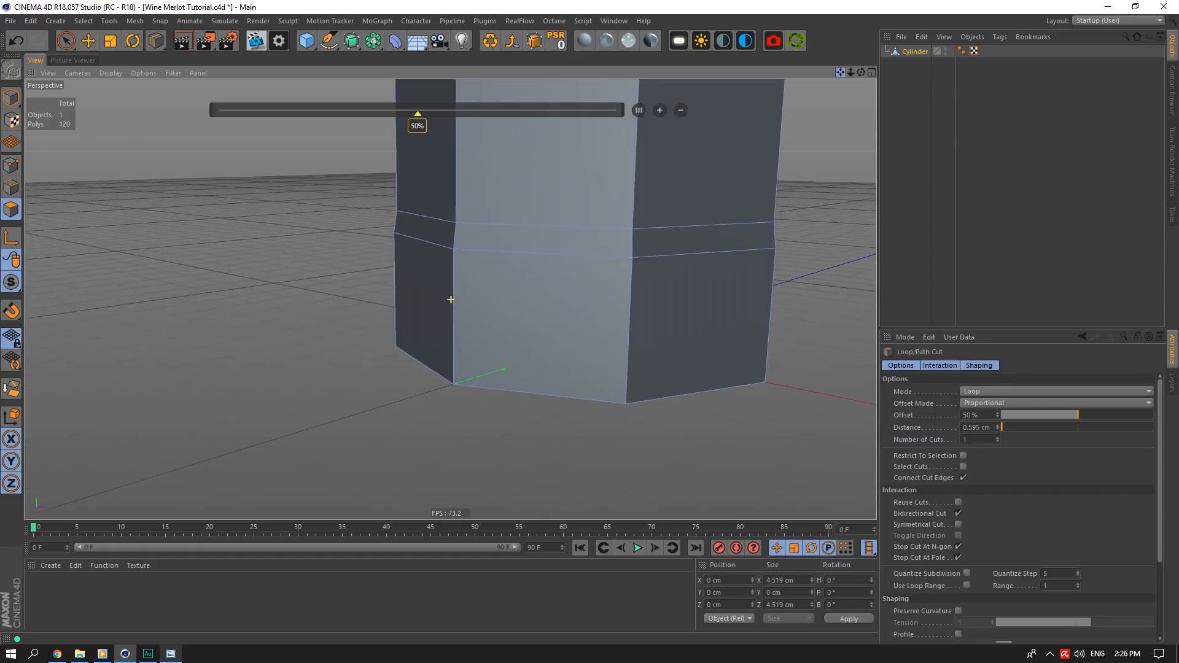
left_click_drag(861, 73, 830, 73)
left_click(87, 41)
left_click(11, 187)
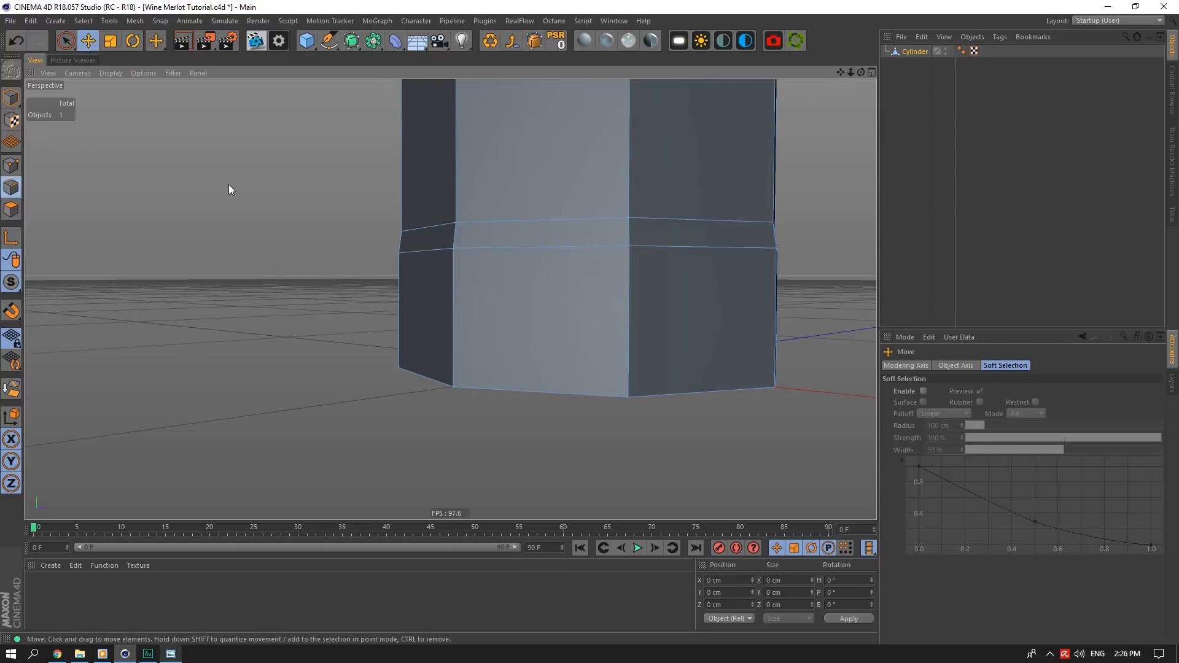
left_click(576, 230)
double_click(576, 230)
left_click(780, 580)
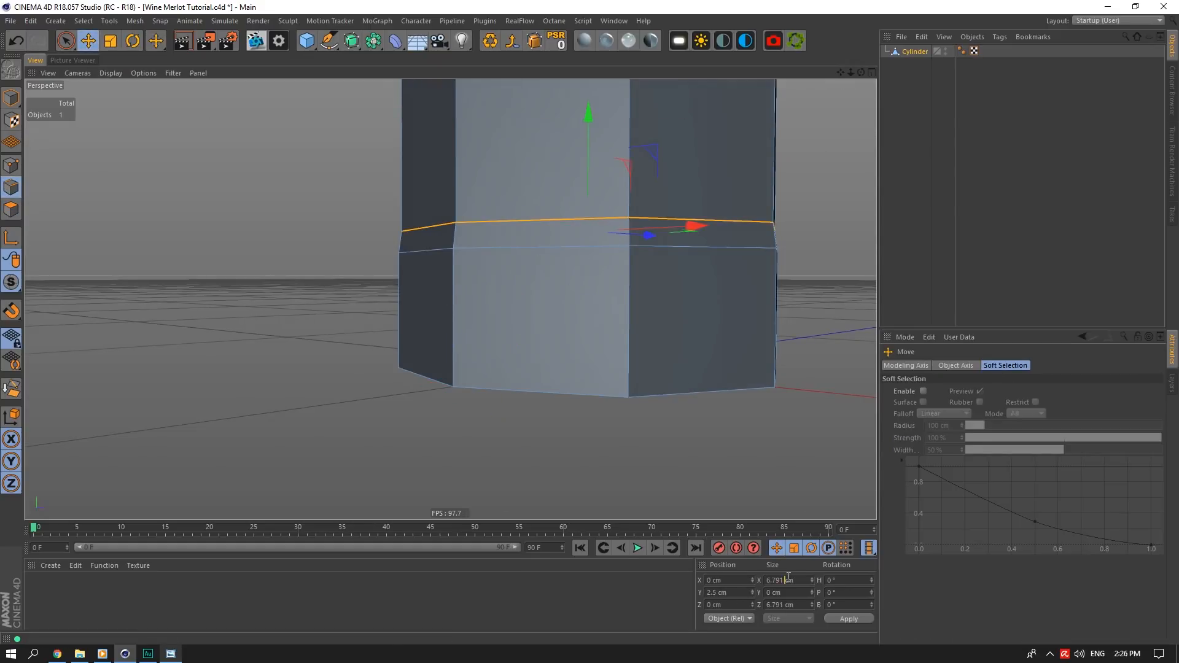
double_click(507, 267)
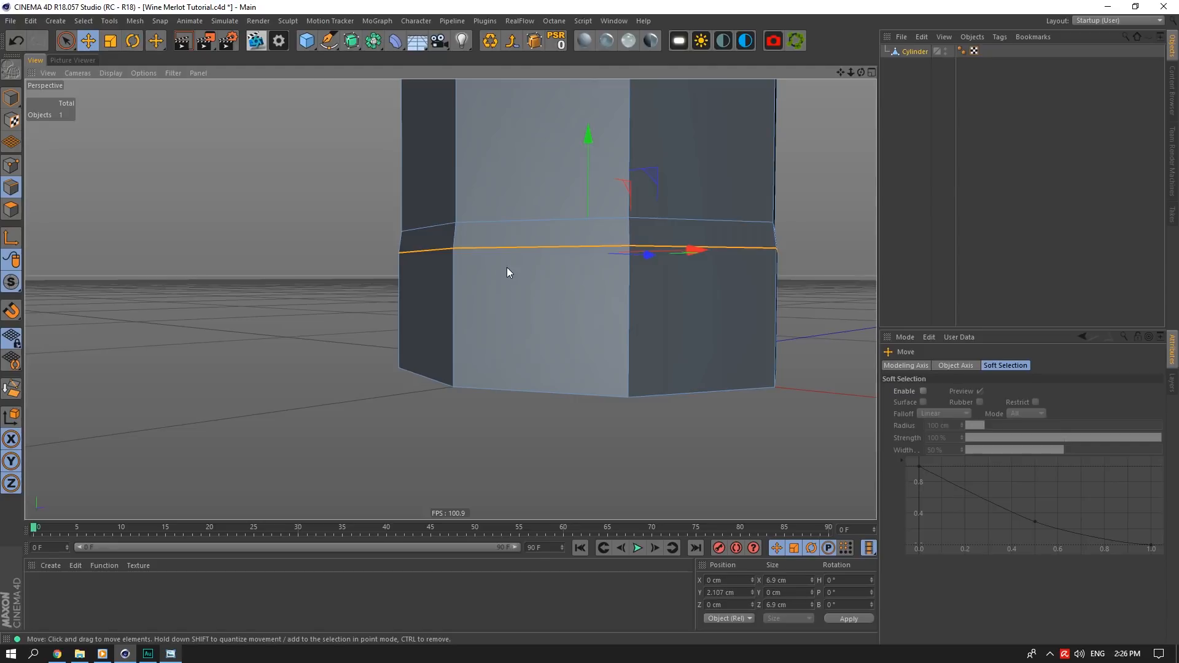
left_click(799, 586)
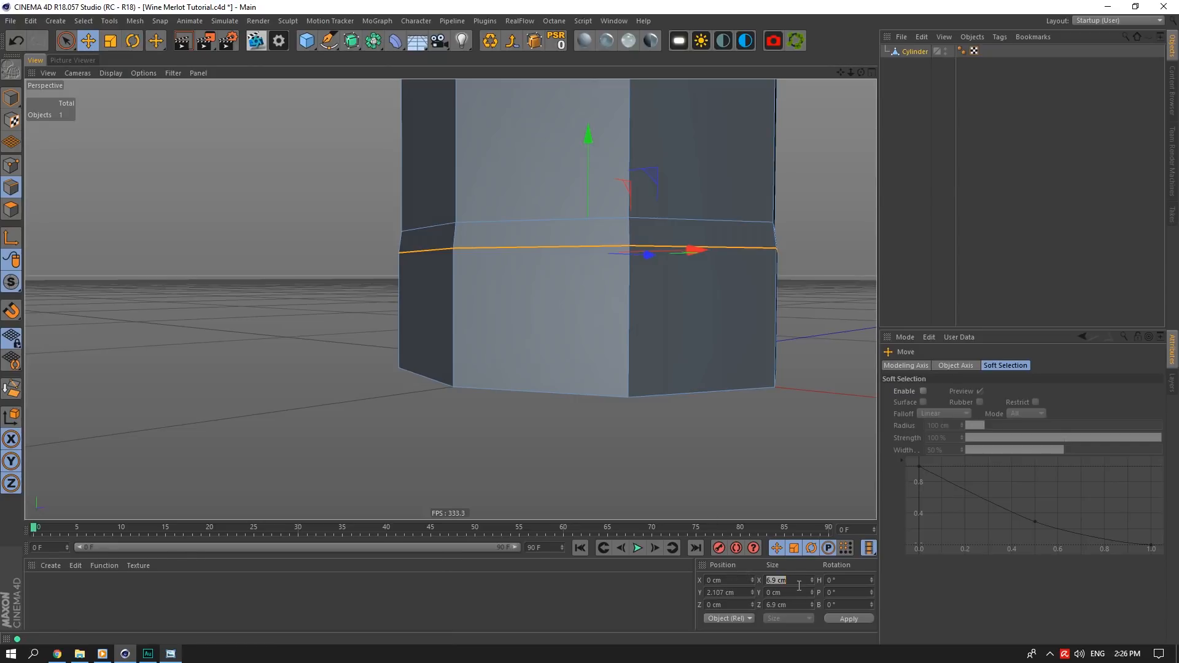
Select the bottle's bottom rim edge loop and set its X and Z sizes to 6.791 cm
double_click(514, 387)
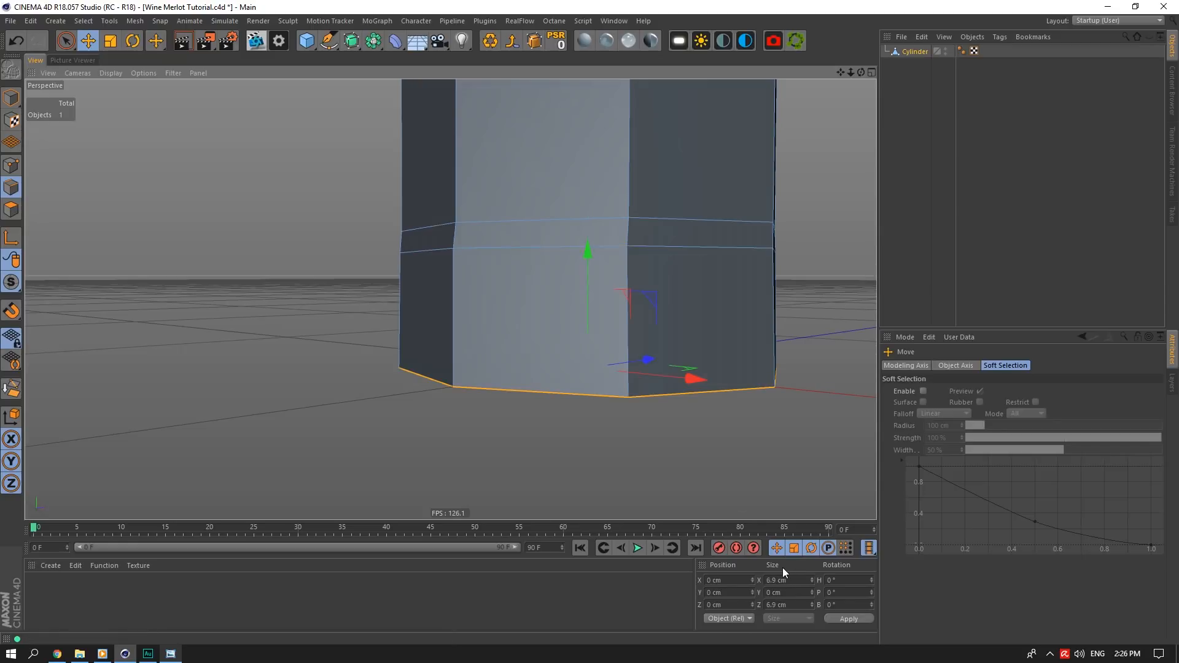
left_click(783, 579)
key("ctrl+v")
key("Return")
double_click(789, 605)
key("ctrl+v")
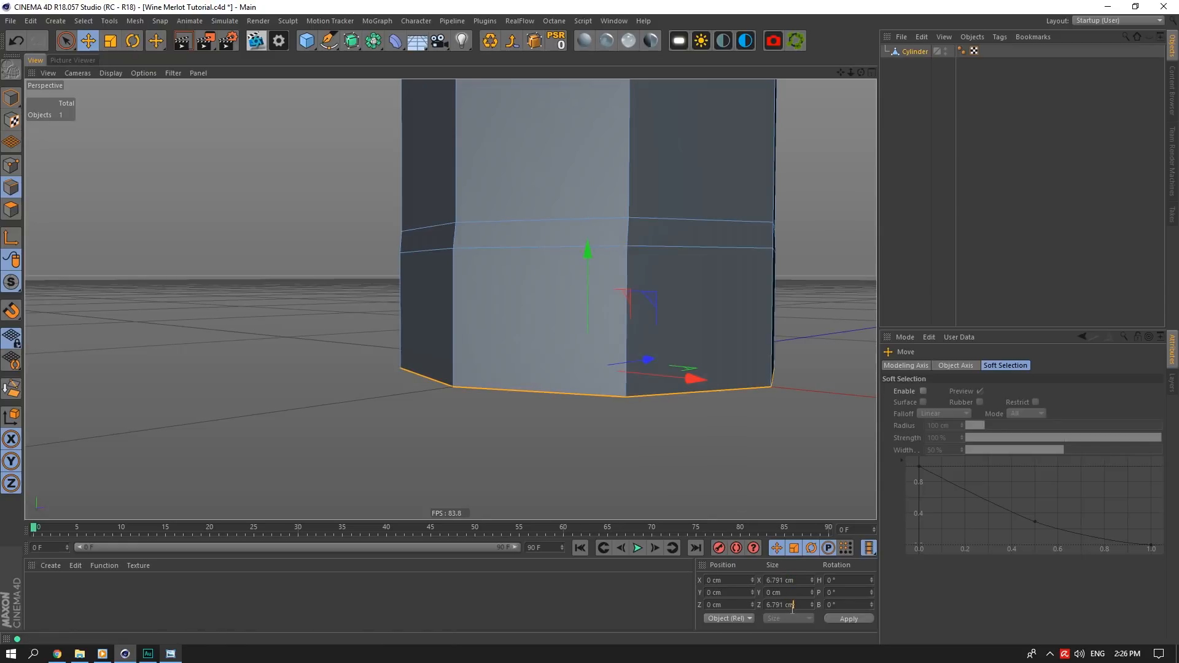
key("Return")
left_click(548, 248)
double_click(787, 605)
key("ctrl+v")
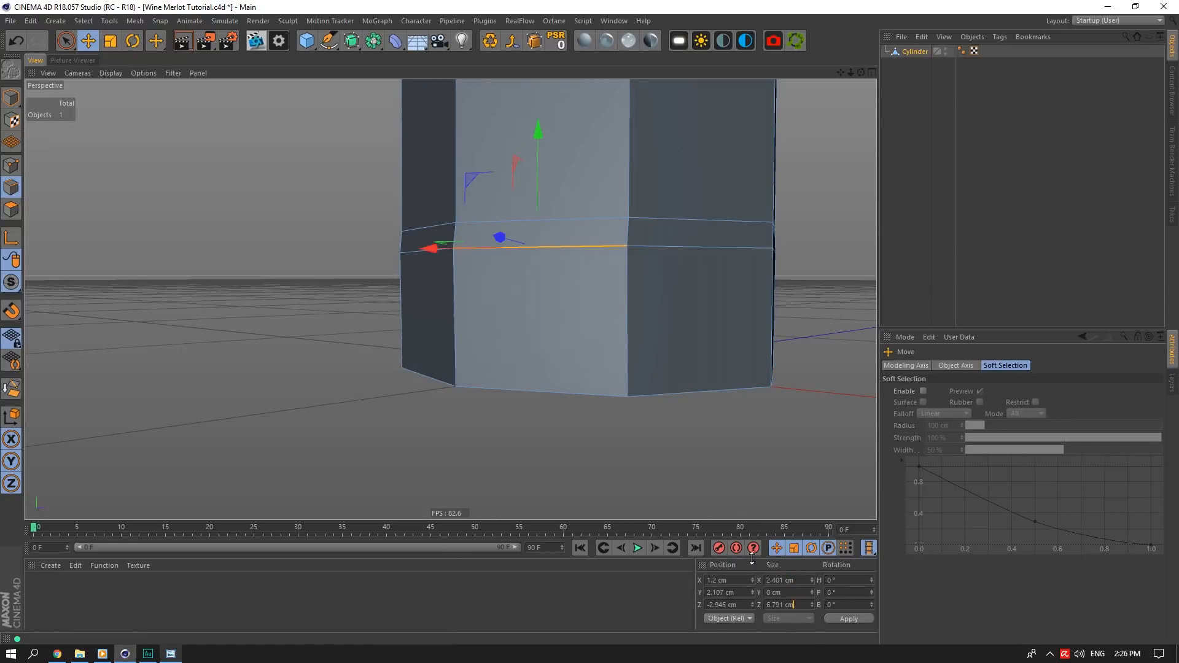
key("Return")
key("ctrl+z")
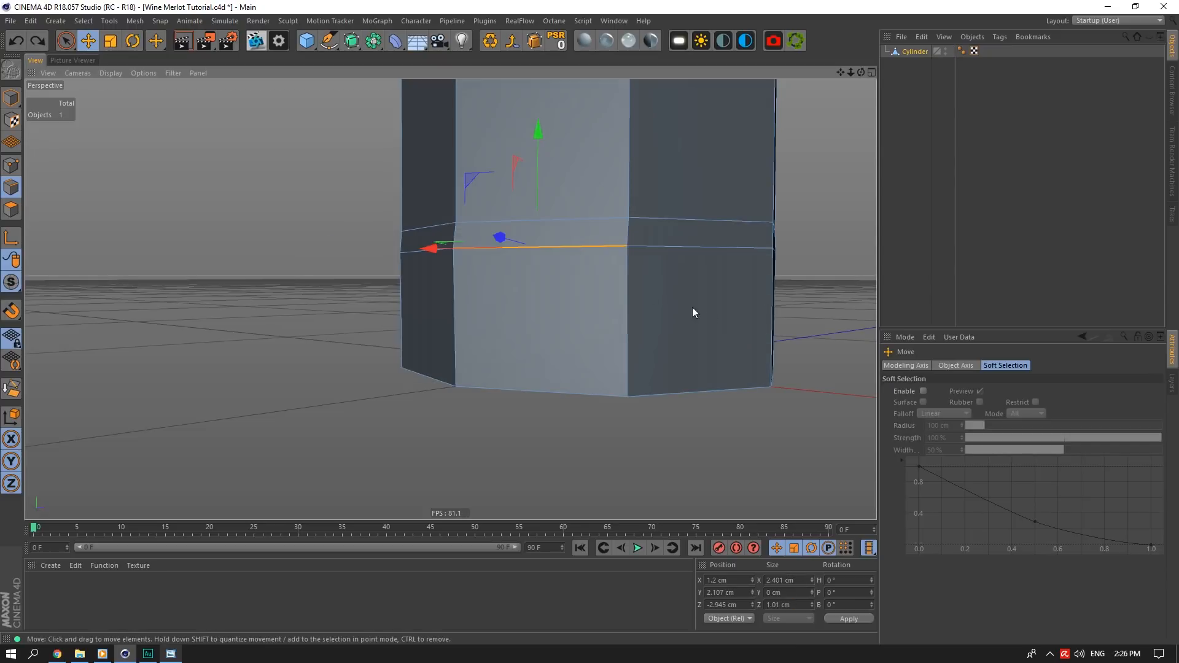
Set the Z size of the middle lower-body edge loop to 6.791 cm and check the loop above
double_click(582, 253)
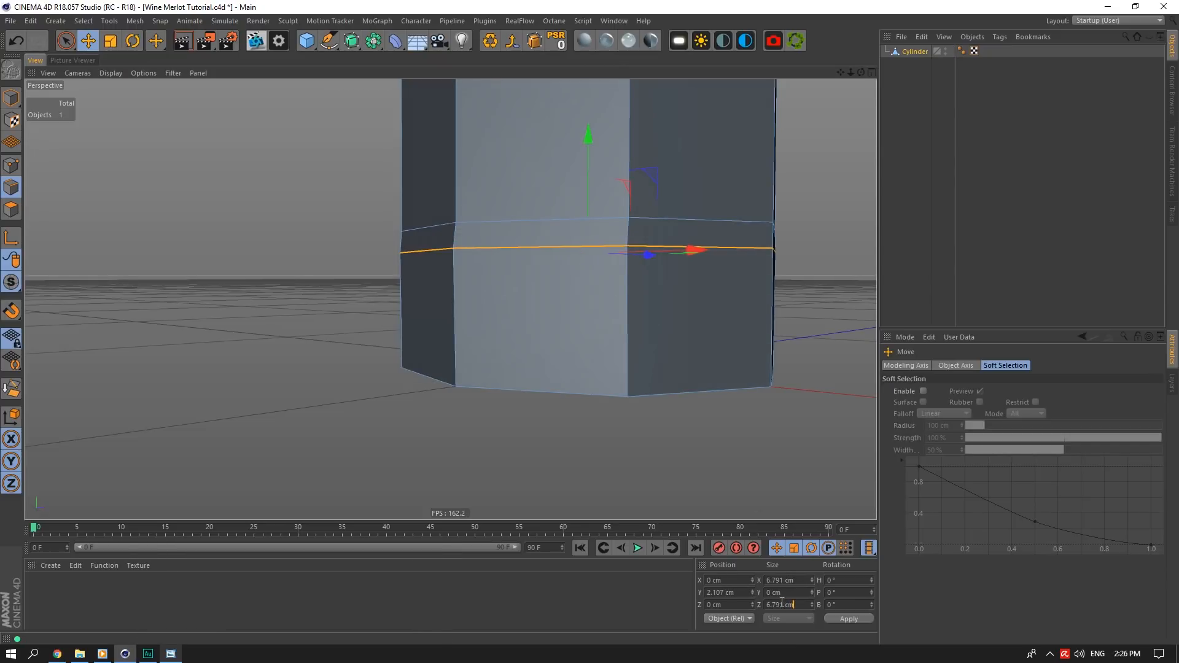
left_click(546, 222)
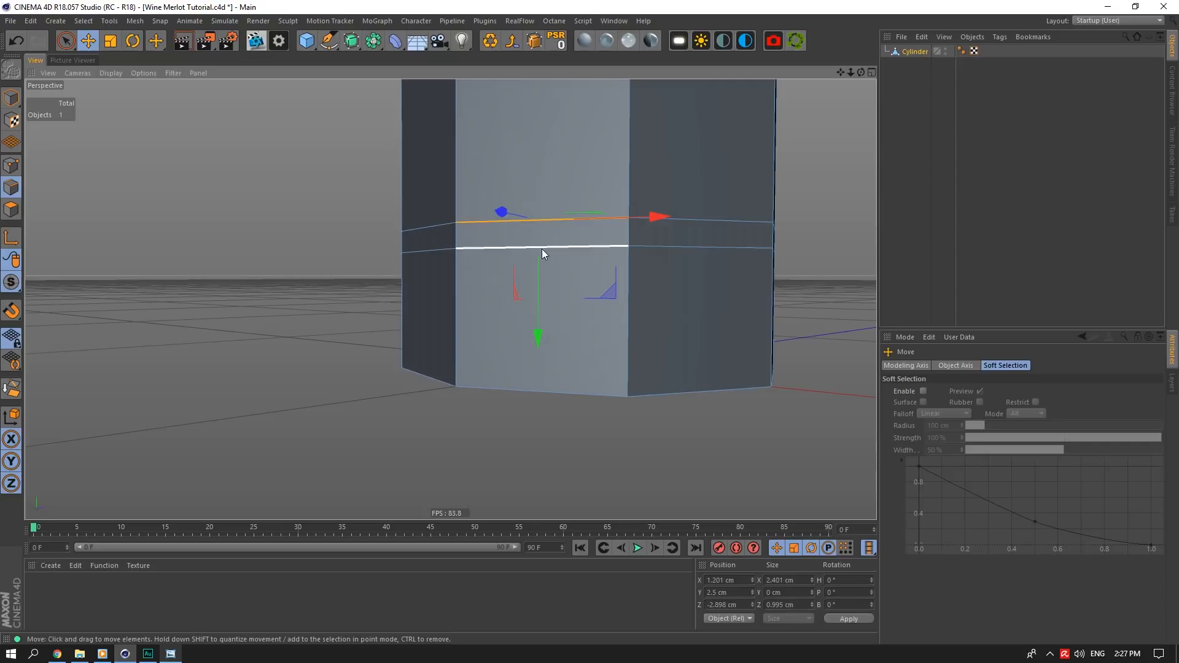
double_click(565, 210)
Compare the middle loop's size with the bottom rim's, and dissolve the middle lower-body edge loop
double_click(509, 245)
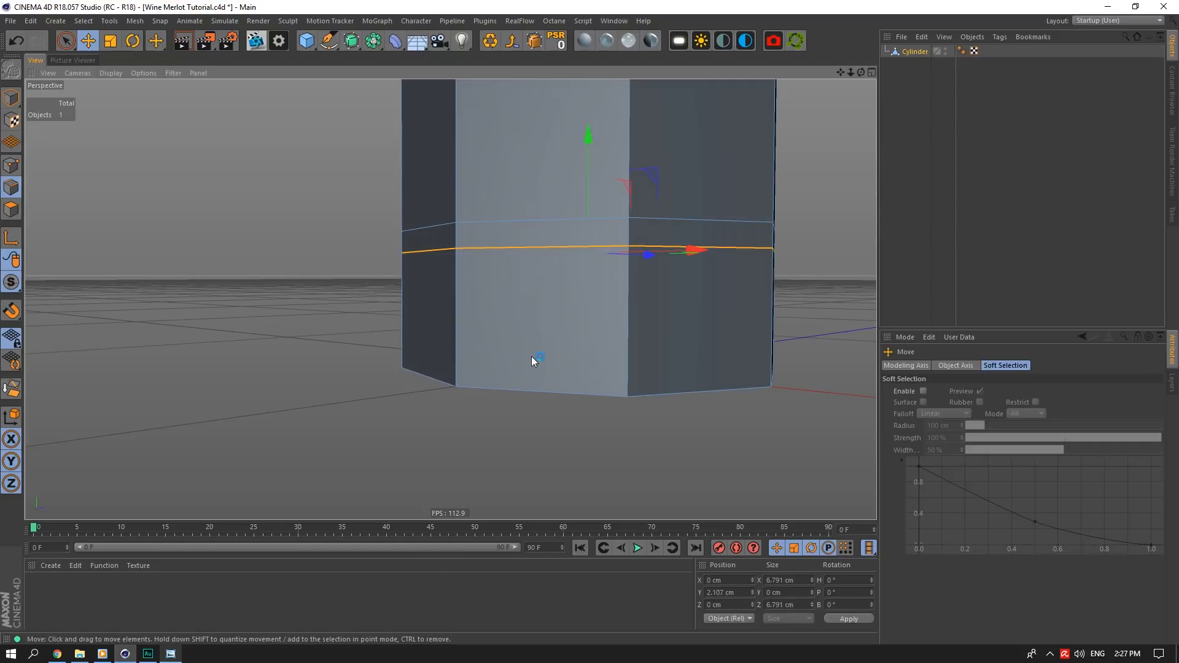
double_click(528, 388)
double_click(469, 249)
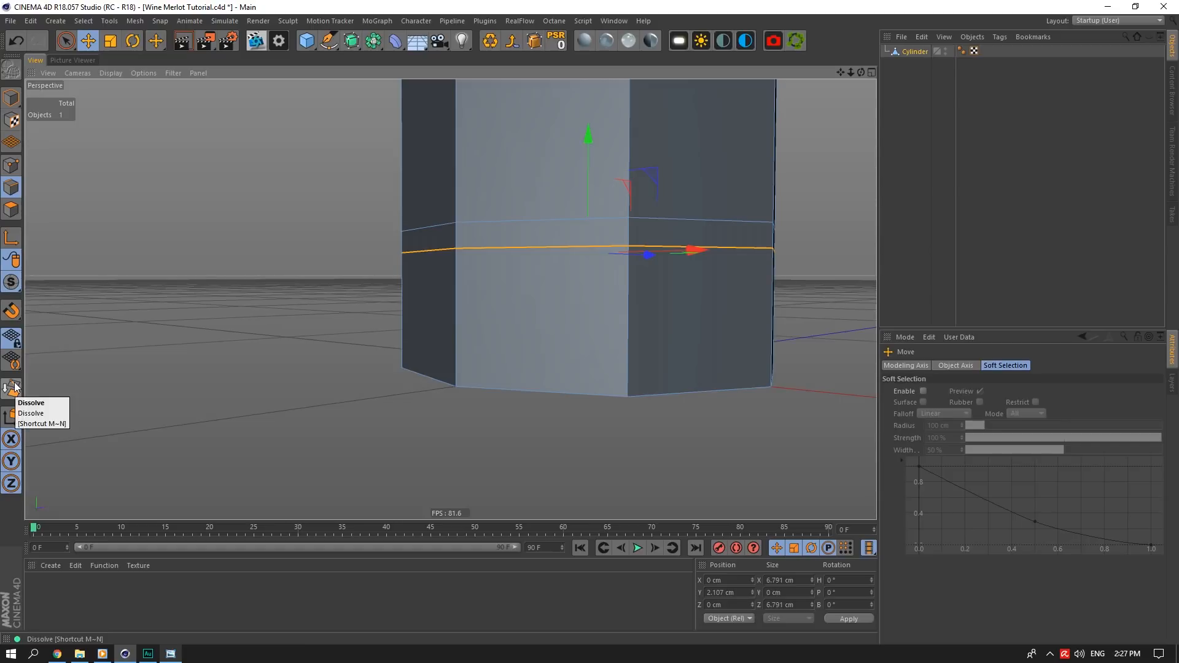
left_click(15, 388)
Add two symmetrical loop cuts to the lowest body band, between the remaining body loop and the bottom rim
right_click(496, 228)
left_click(530, 389)
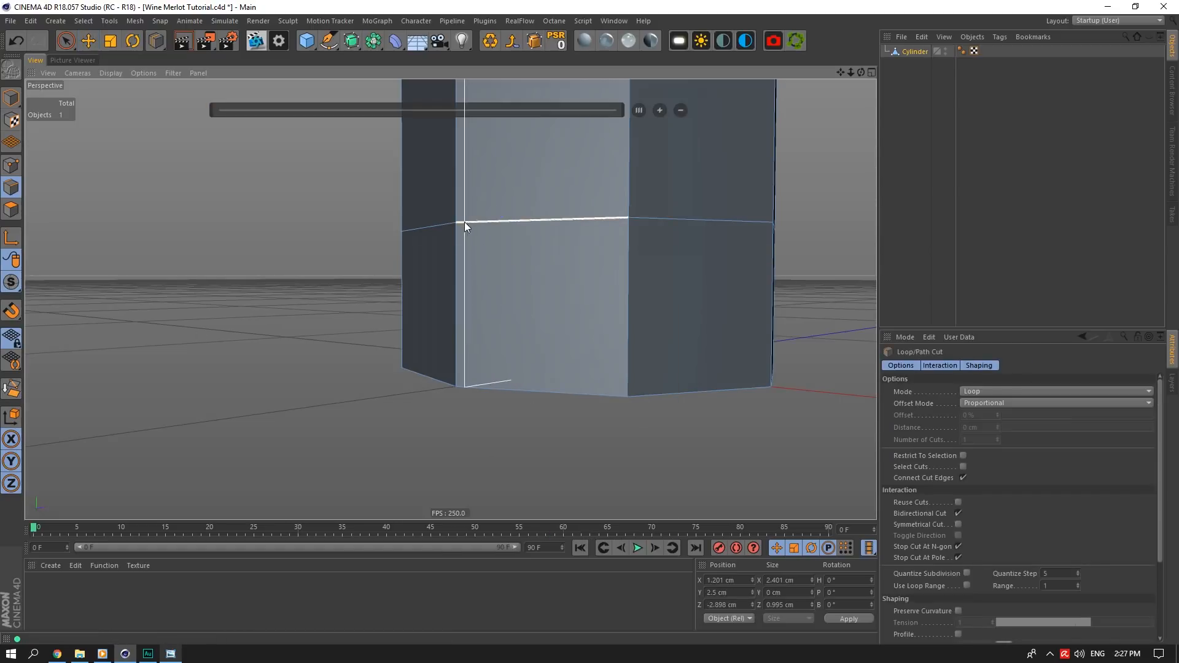
left_click(464, 222)
left_click(958, 524)
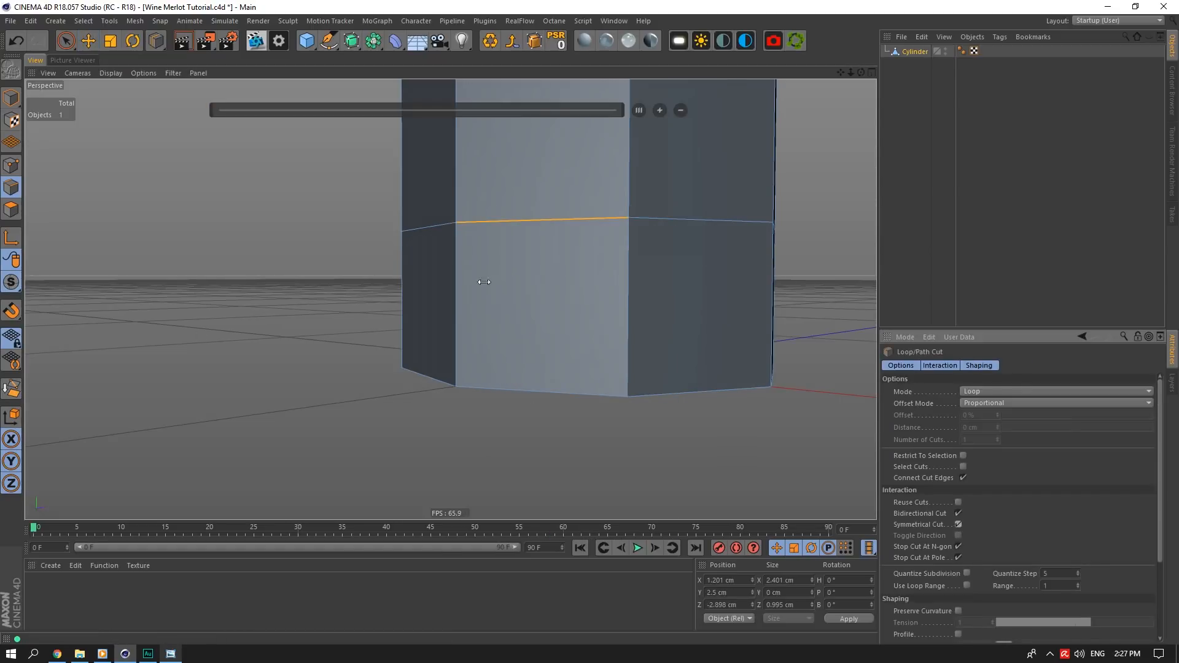
left_click(457, 242)
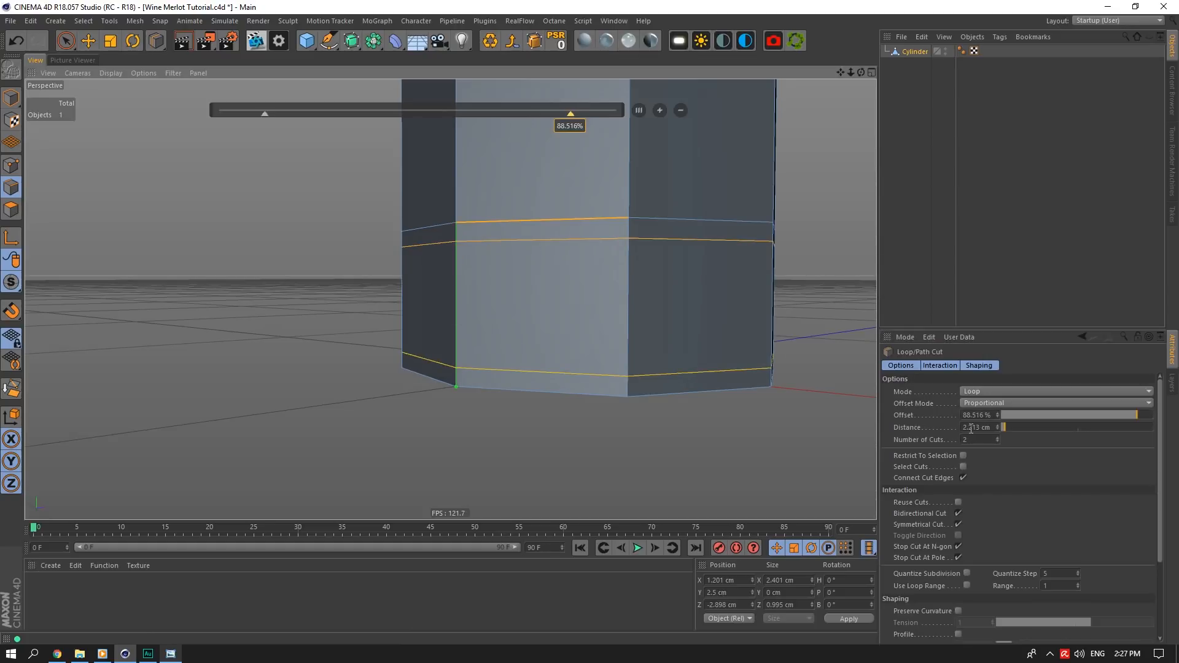
Try distances of 2, 1.8 and 2.2 cm for the symmetrical loop cuts, and settle on 2.1 cm
left_click(971, 429)
type("2")
key("Return")
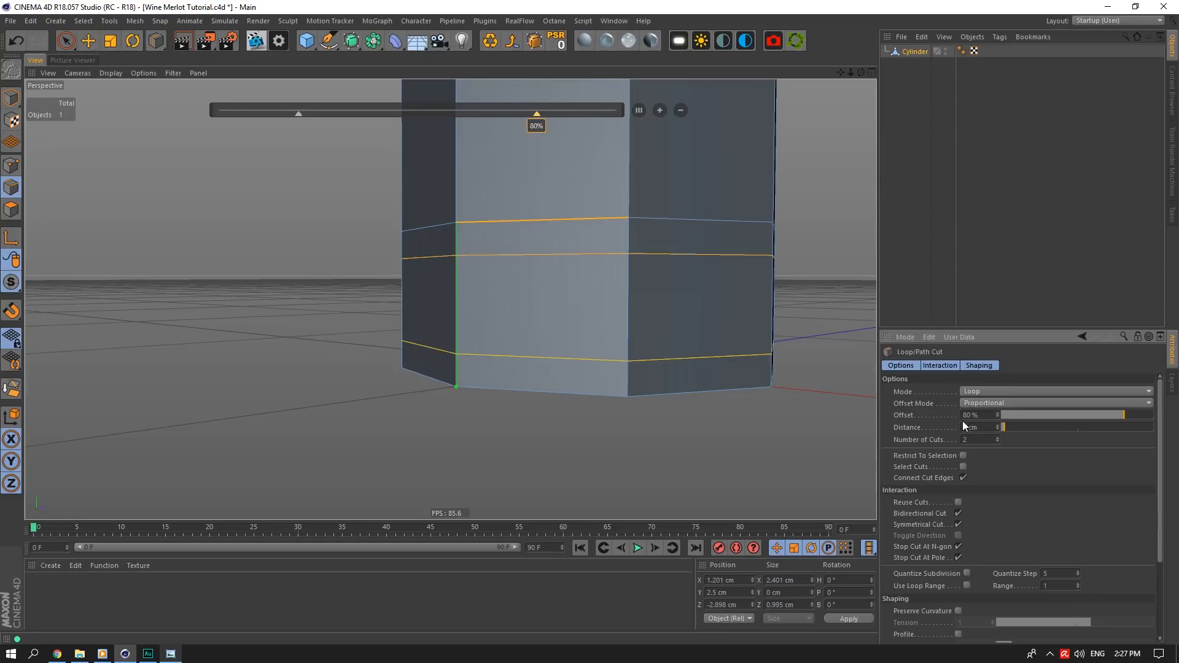
type("1.8")
key("Return")
type("2")
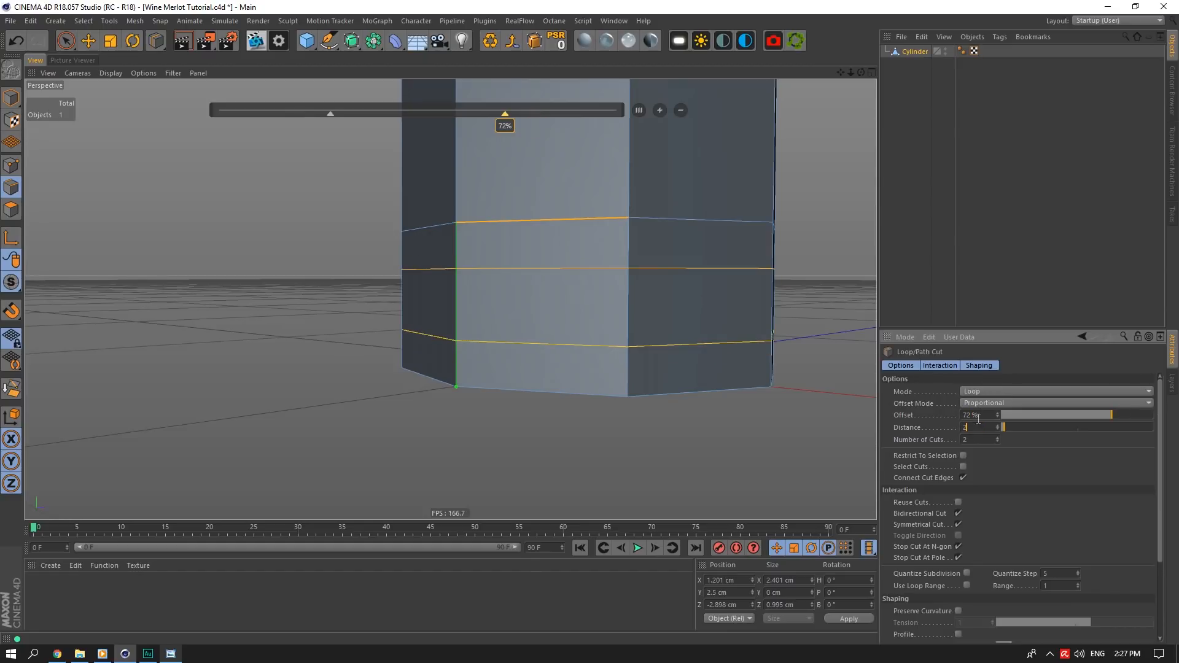
type(".2")
key("Return")
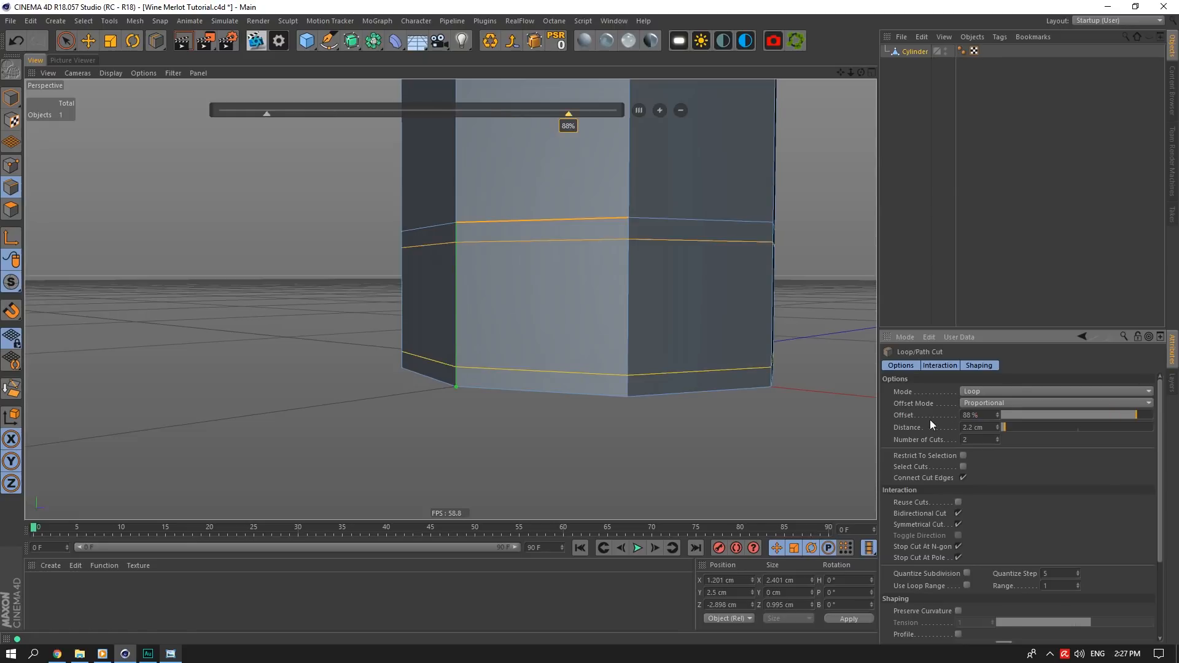
key("Return")
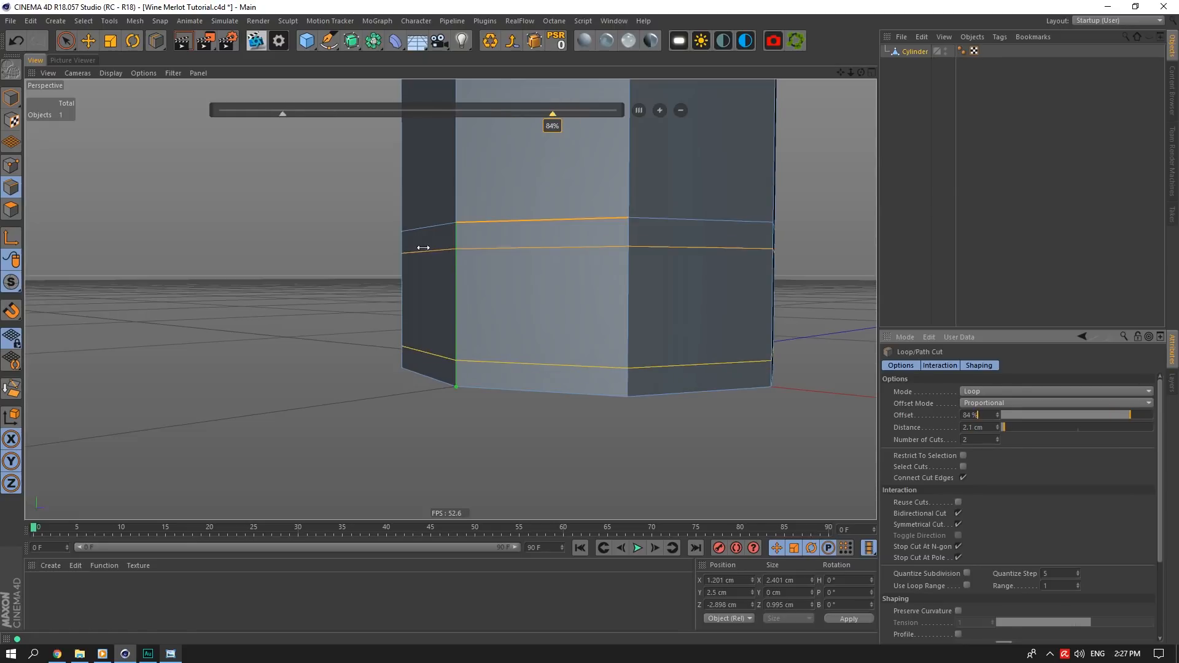
Scale the two new loops of the lowest body band together to 7.015 cm in X and Z
left_click(88, 41)
double_click(481, 254)
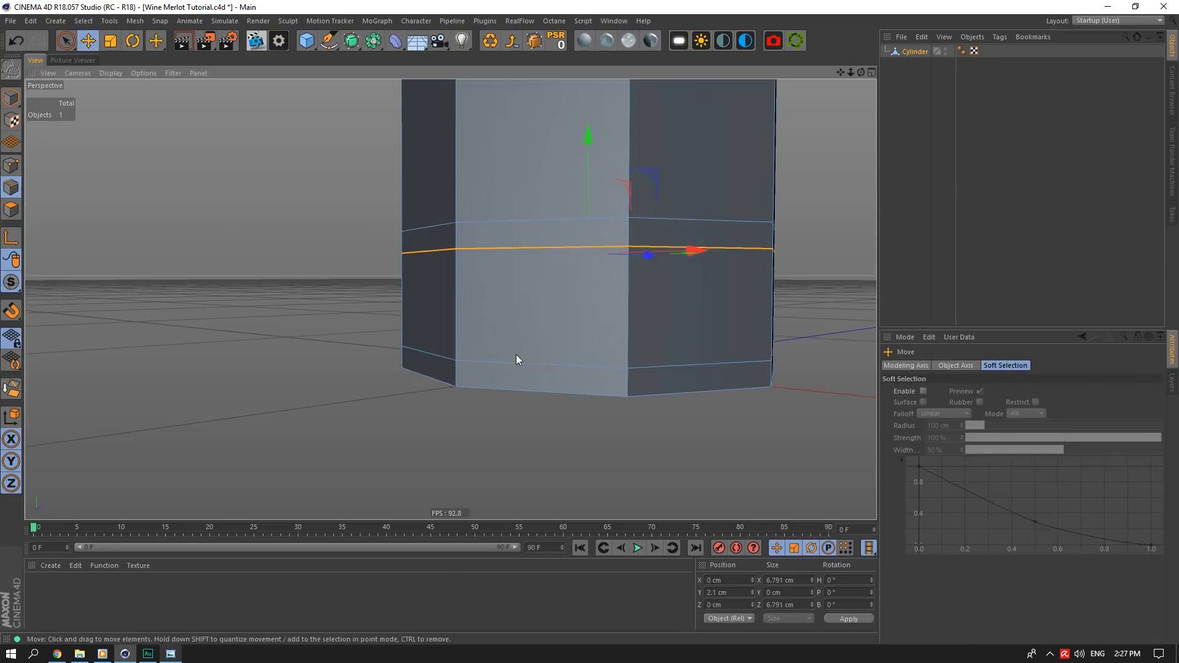
double_click(517, 362, "shift")
left_click_drag(860, 72, 792, 142)
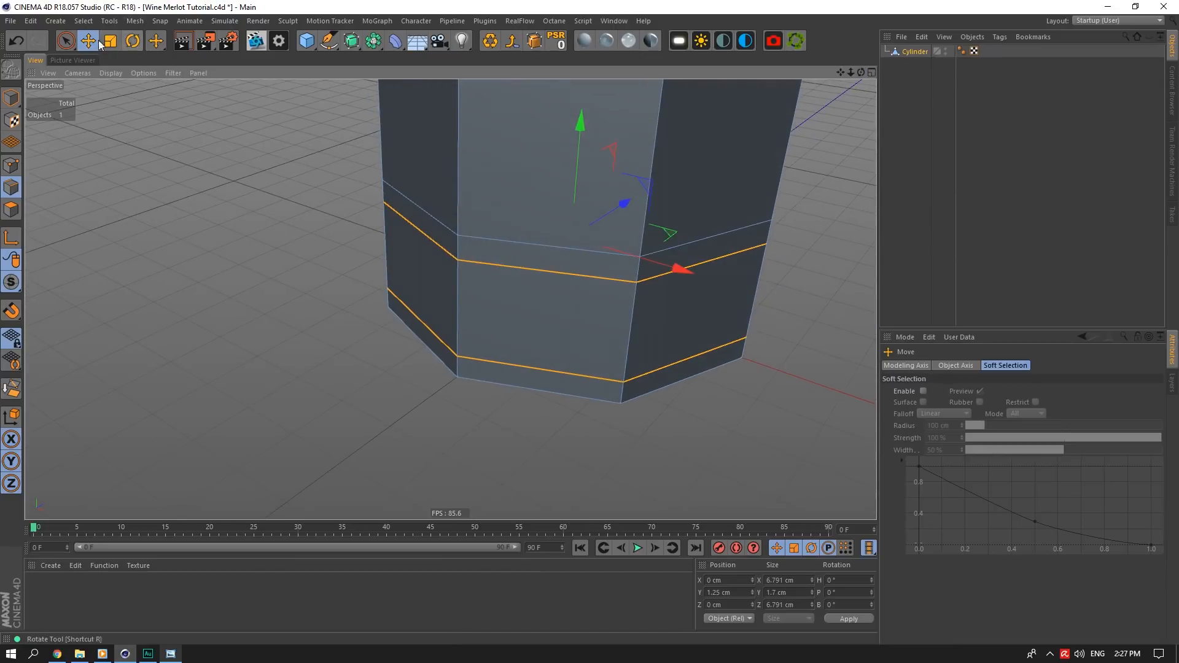
key("t")
left_click_drag(682, 233, 685, 228)
left_click_drag(687, 227, 687, 228)
Push the centre point of the bottle's underside up into the body by setting its Y position to 3.3 cm
left_click_drag(861, 72, 655, 124)
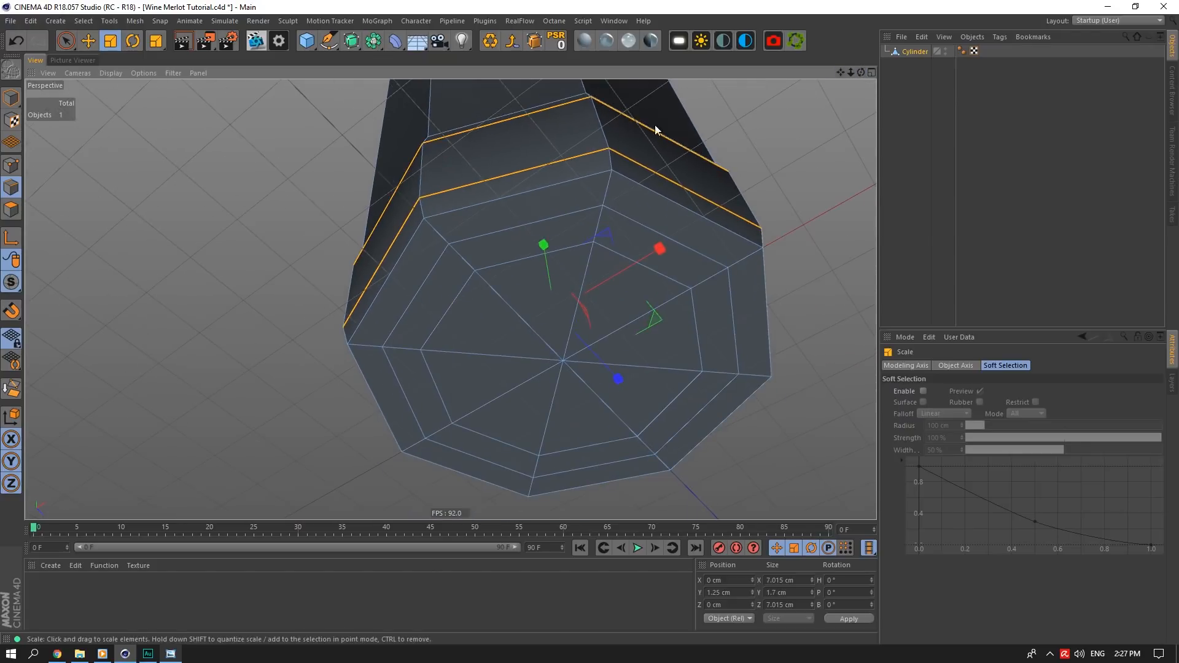
left_click(88, 41)
left_click(11, 164)
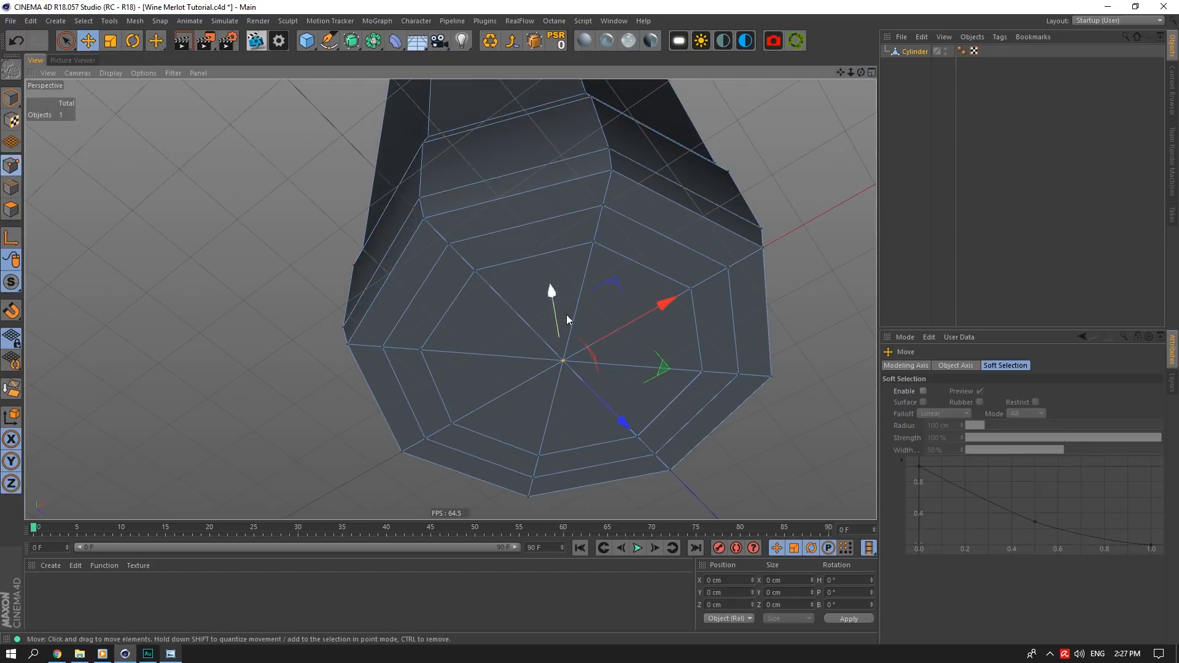
left_click(728, 592)
type("3")
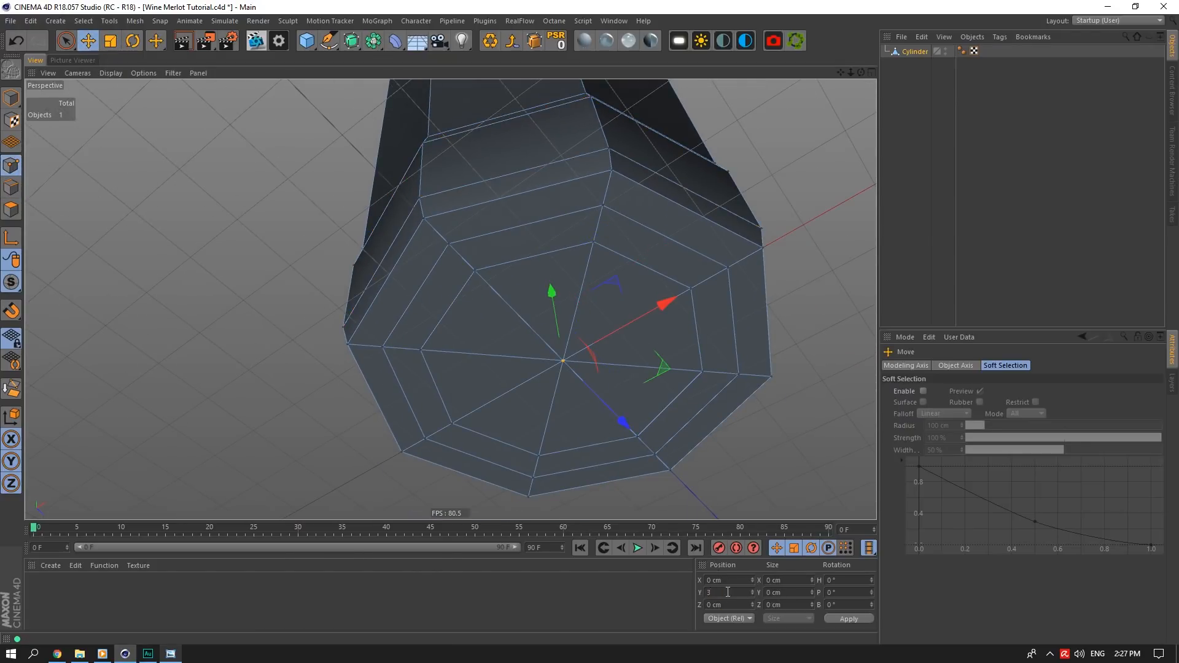
type(".3")
key("Return")
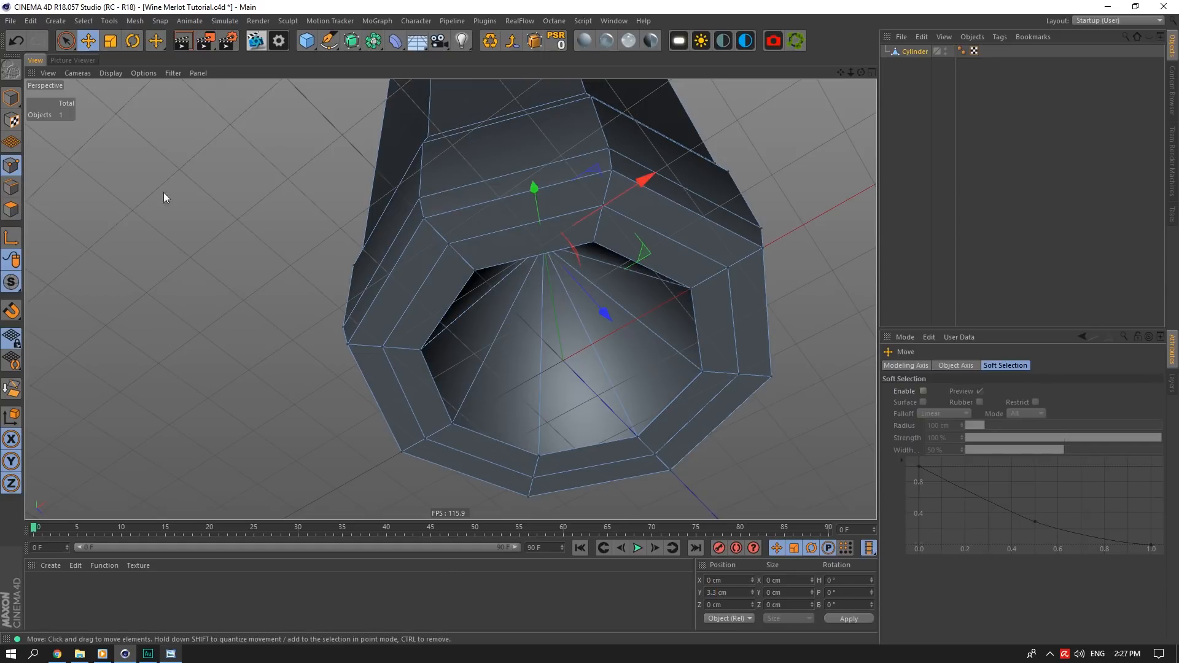
Raise the outer rim loop and the innermost loop of the underside together to a Y position of about 0.243 cm
left_click(10, 186)
double_click(487, 257)
double_click(468, 211, "shift")
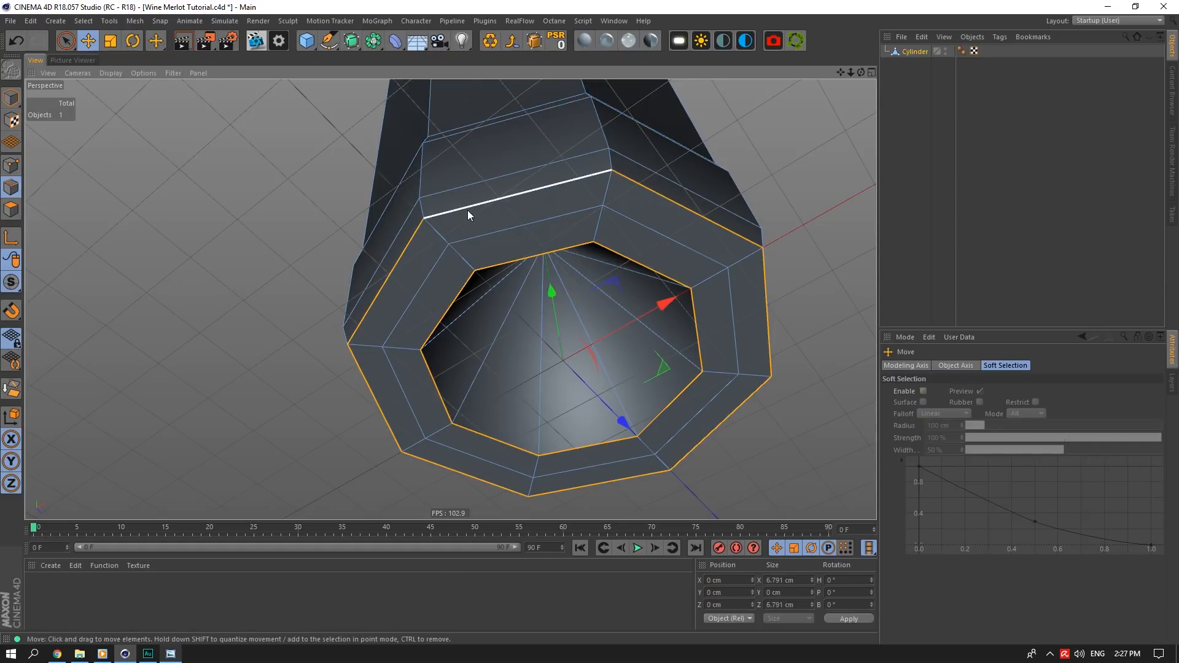
left_click_drag(555, 287, 551, 286)
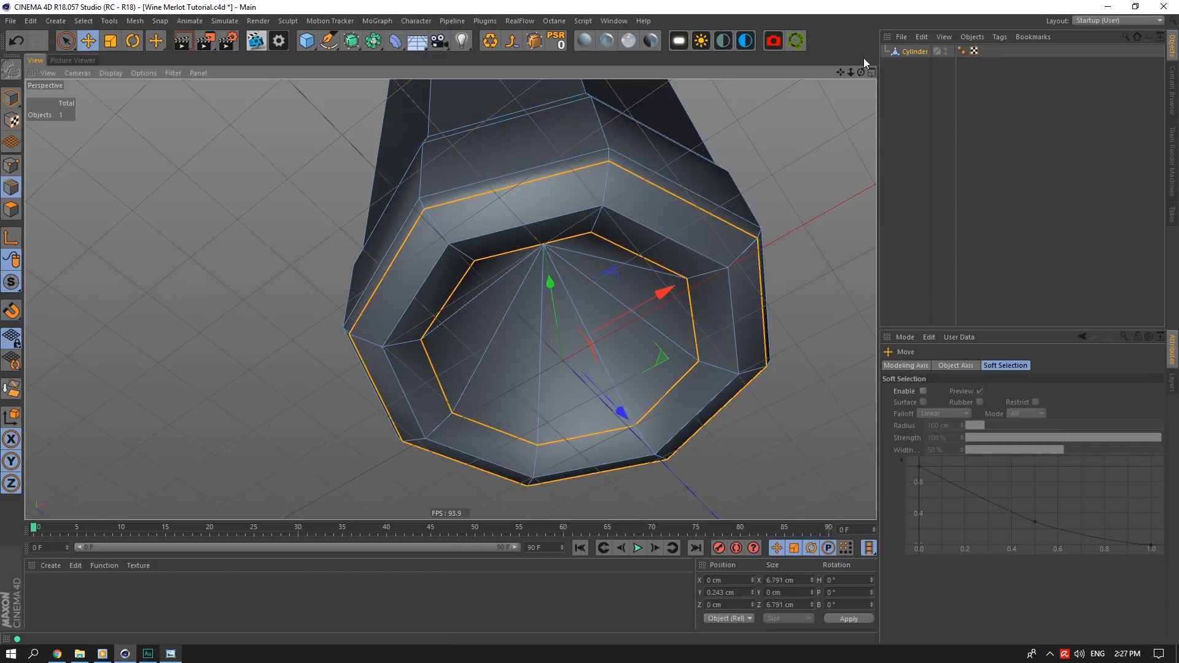
Add a Subdivision Surface as the parent of the cylinder to smooth the bottle
left_click_drag(861, 72, 858, 178)
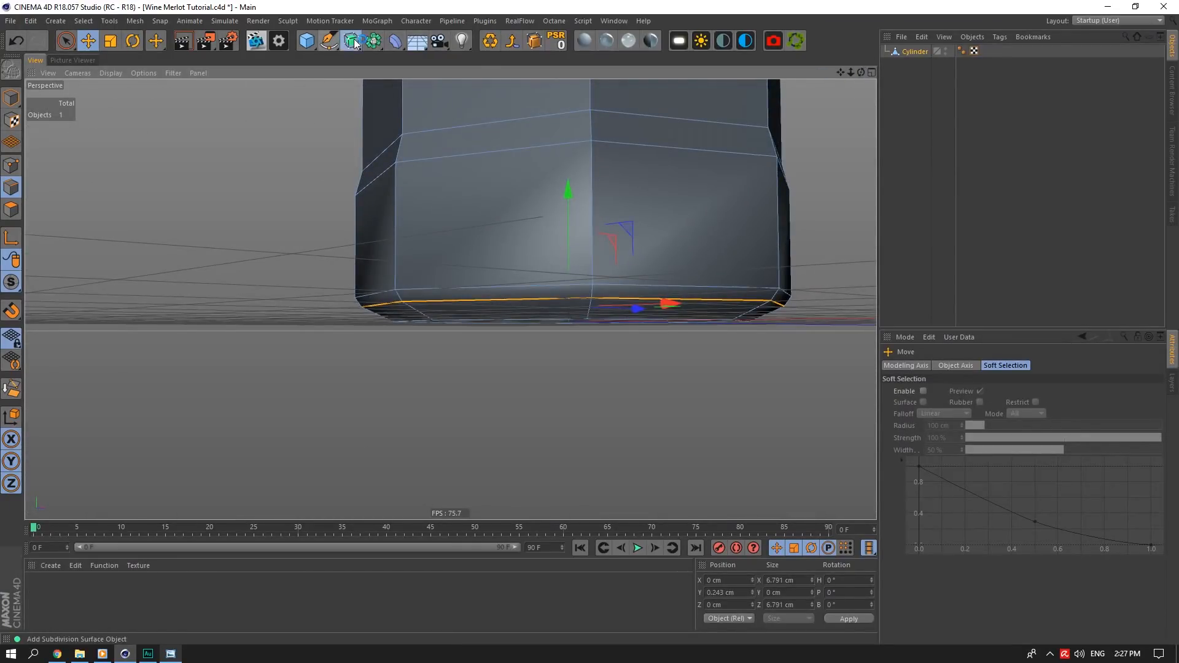
left_click_drag(355, 43, 370, 58, "alt")
left_click_drag(862, 73, 861, 48)
Dissolve the outer rim loop of the base with the smoothing disabled, and enable the Subdivision Surface again
left_click(926, 65)
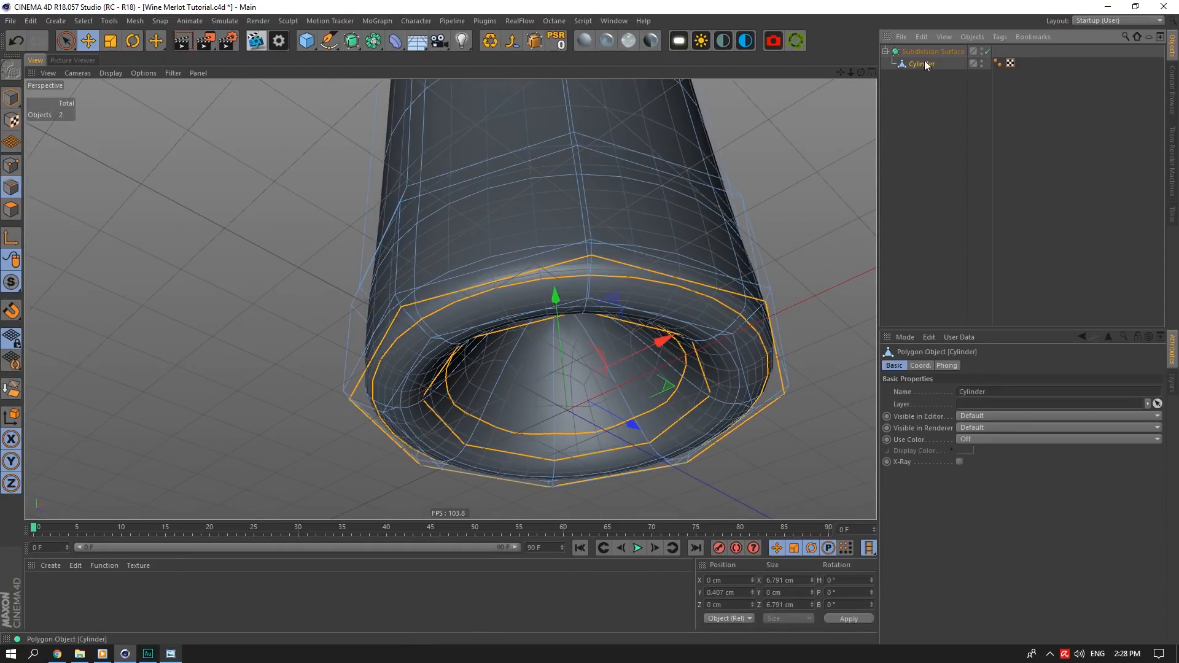
key("q")
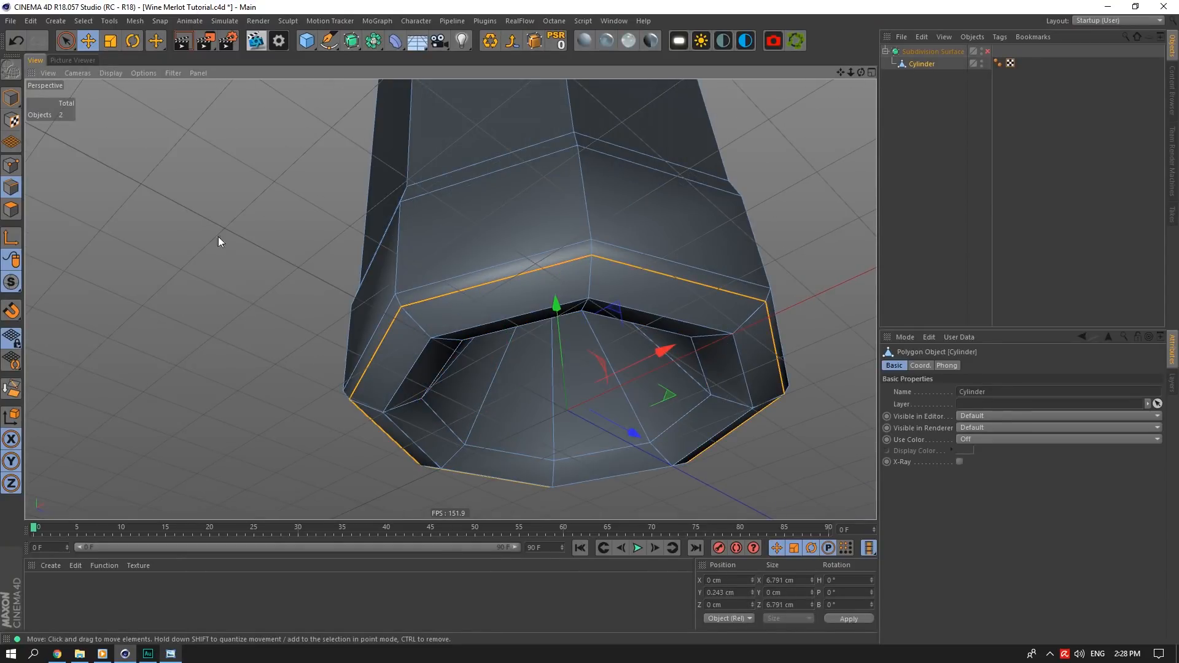
key("ctrl+BackSpace")
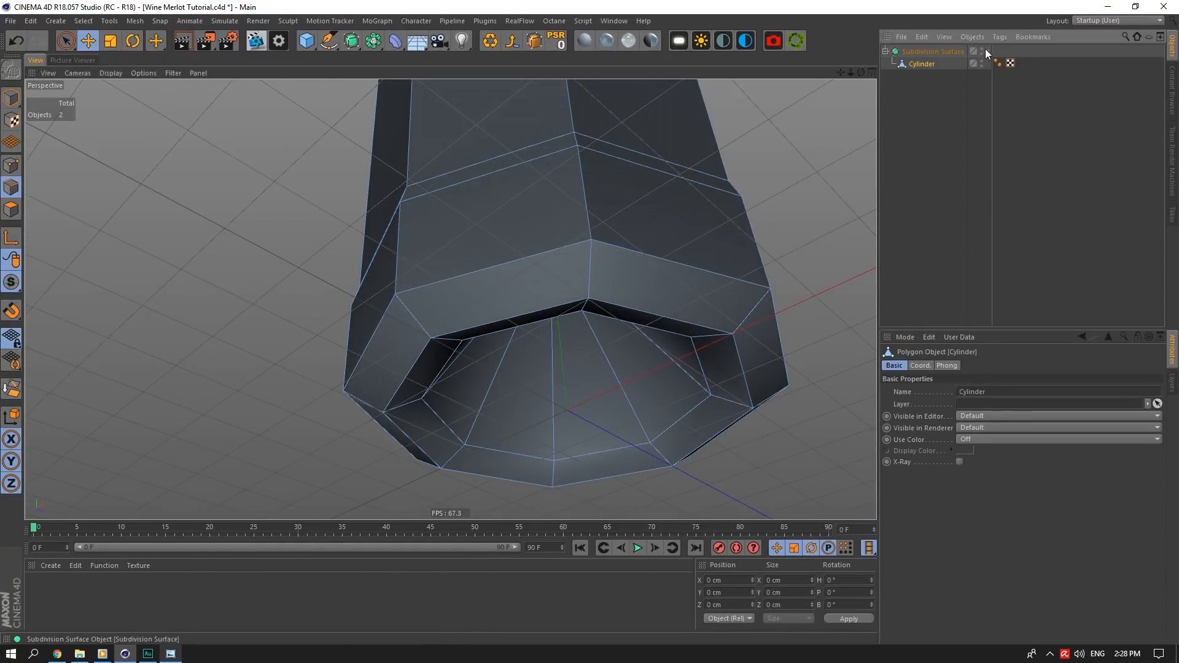
left_click(987, 51)
left_click(895, 60)
Set the Subdivision Surface's renderer level to 2 and display the model shaded with lines
mouse_move(862, 73)
left_mouse_down()
mouse_move(860, 24)
mouse_move(873, 68)
mouse_move(861, 77)
left_mouse_up()
left_click(917, 52)
double_click(983, 405)
key("Tab")
type("2")
key("Return")
left_click(111, 73)
left_click(135, 104)
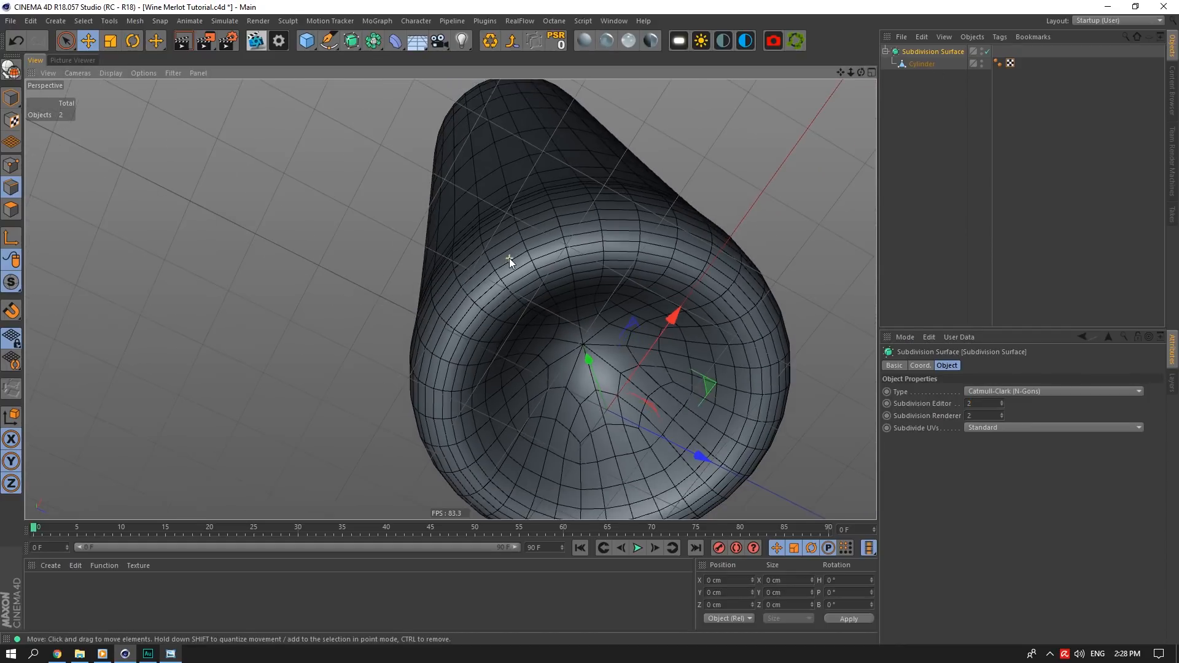
left_click_drag(450, 299, 450, 344, "alt")
Add two symmetrical loop cuts to the main body at a 1.524 % offset, and check them with smoothing enabled
left_click(919, 63)
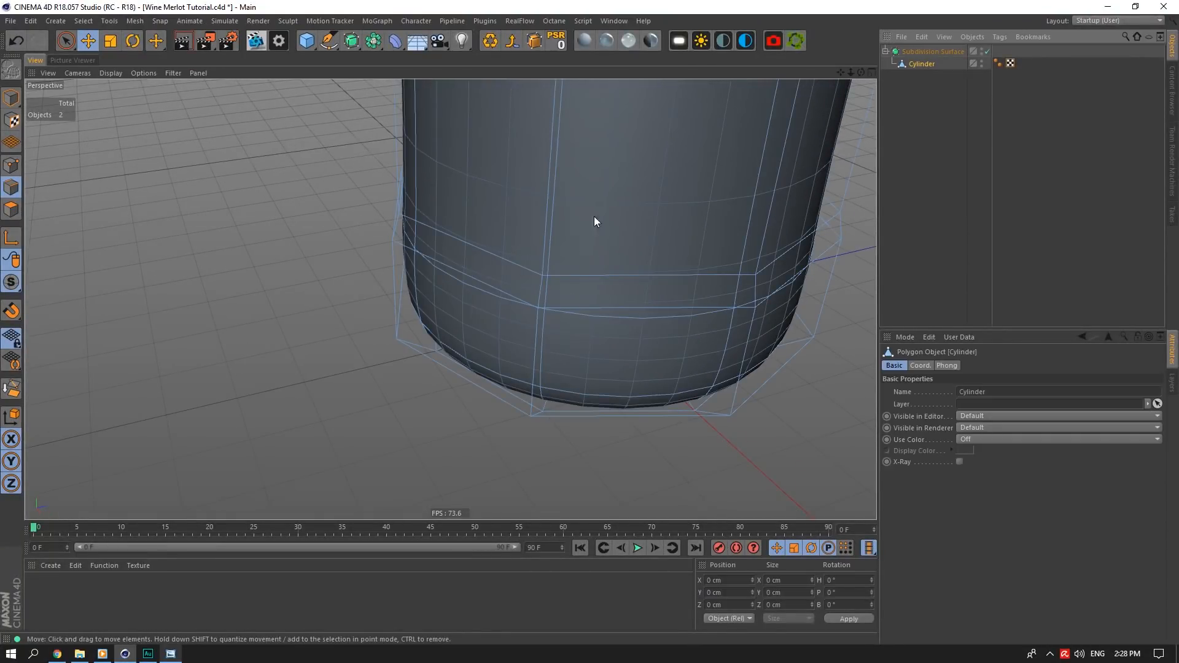
left_click(987, 51)
right_click(560, 213)
left_click(580, 389)
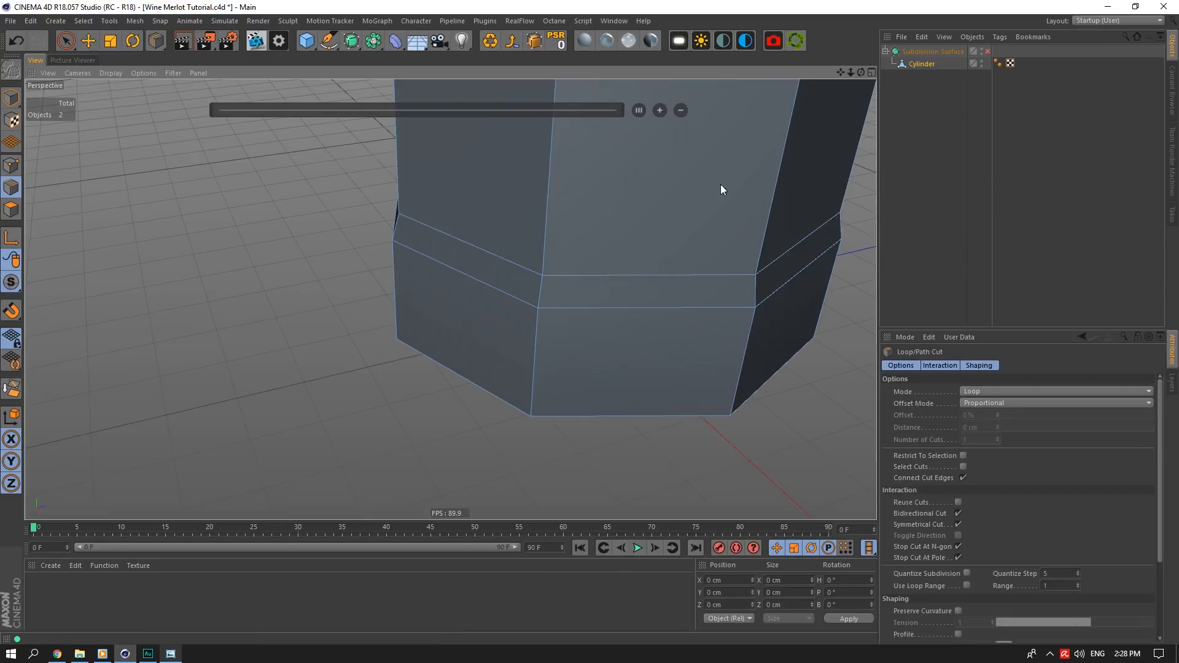
left_click(544, 257)
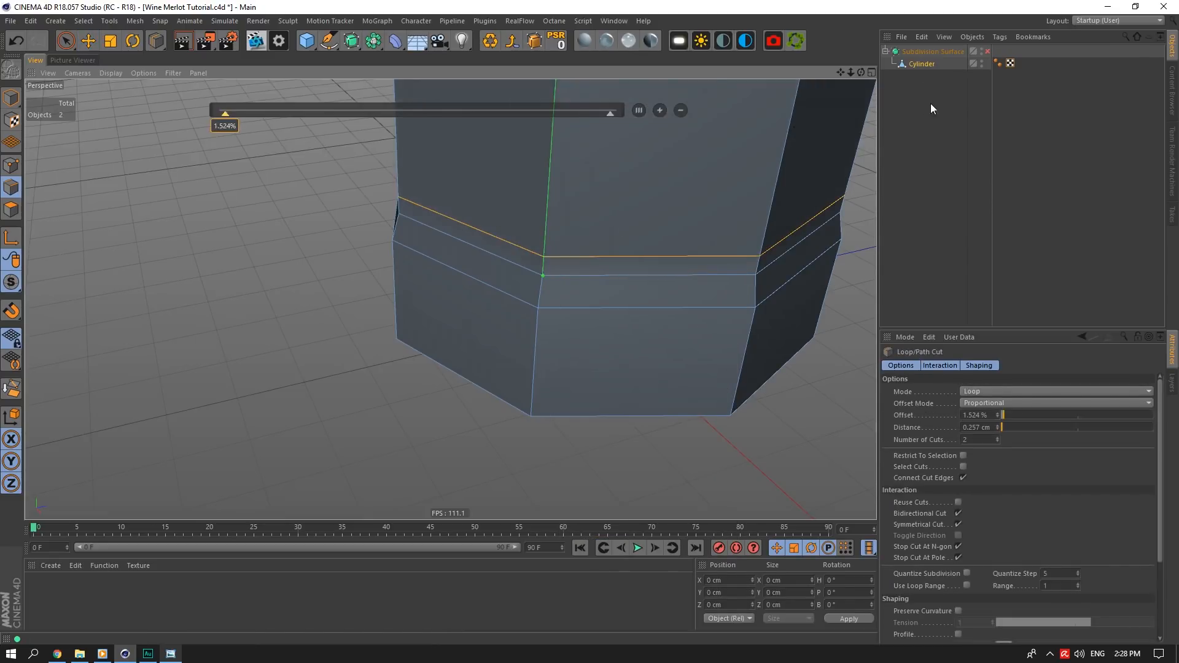
left_click(987, 51)
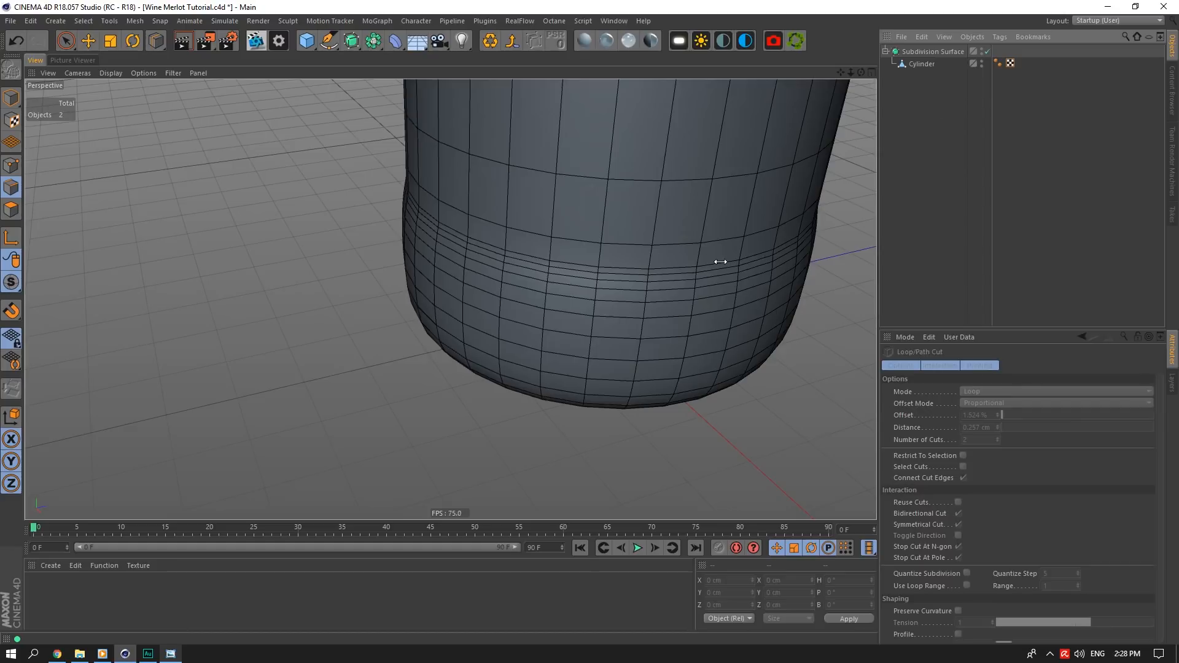
left_click_drag(862, 72, 860, 71)
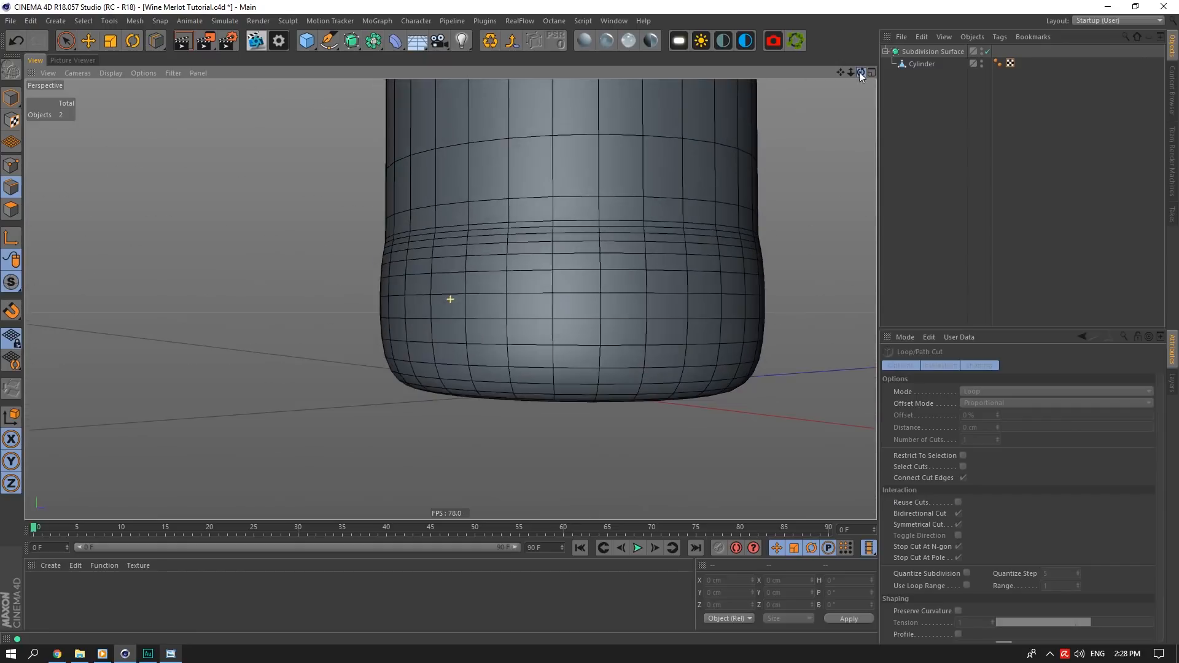
Add a single non-symmetrical loop cut to the lowest body band, at a 25.647 % offset above its bottom edge
left_click(987, 51)
left_click(906, 64)
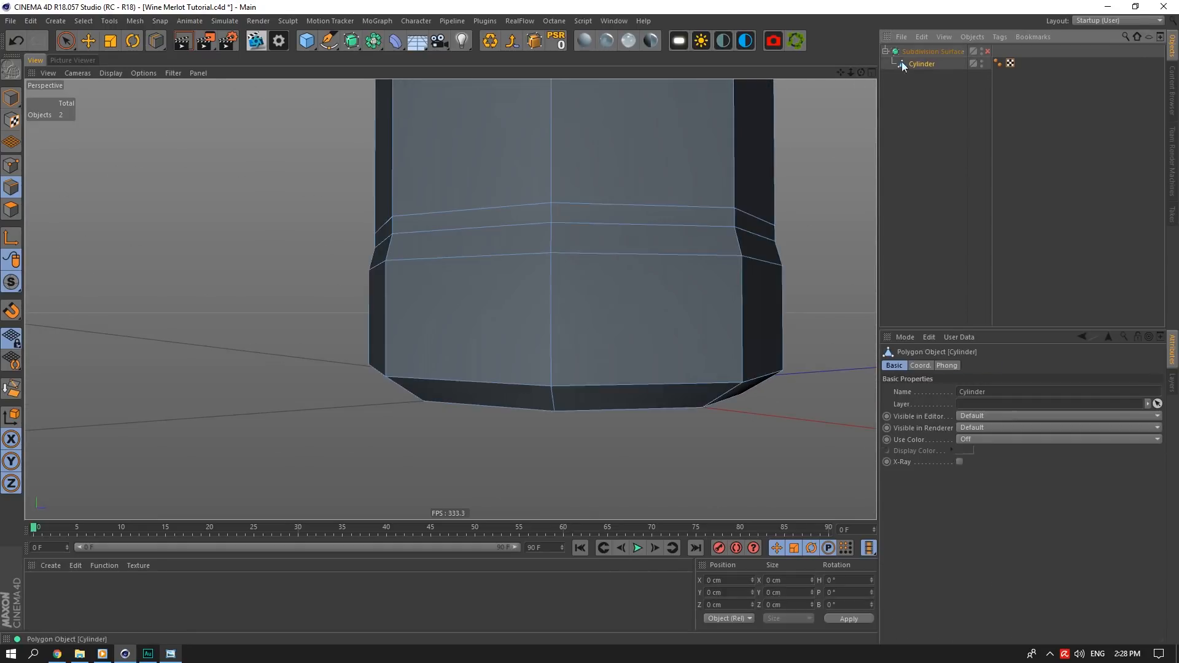
left_click(551, 365)
right_click(624, 302)
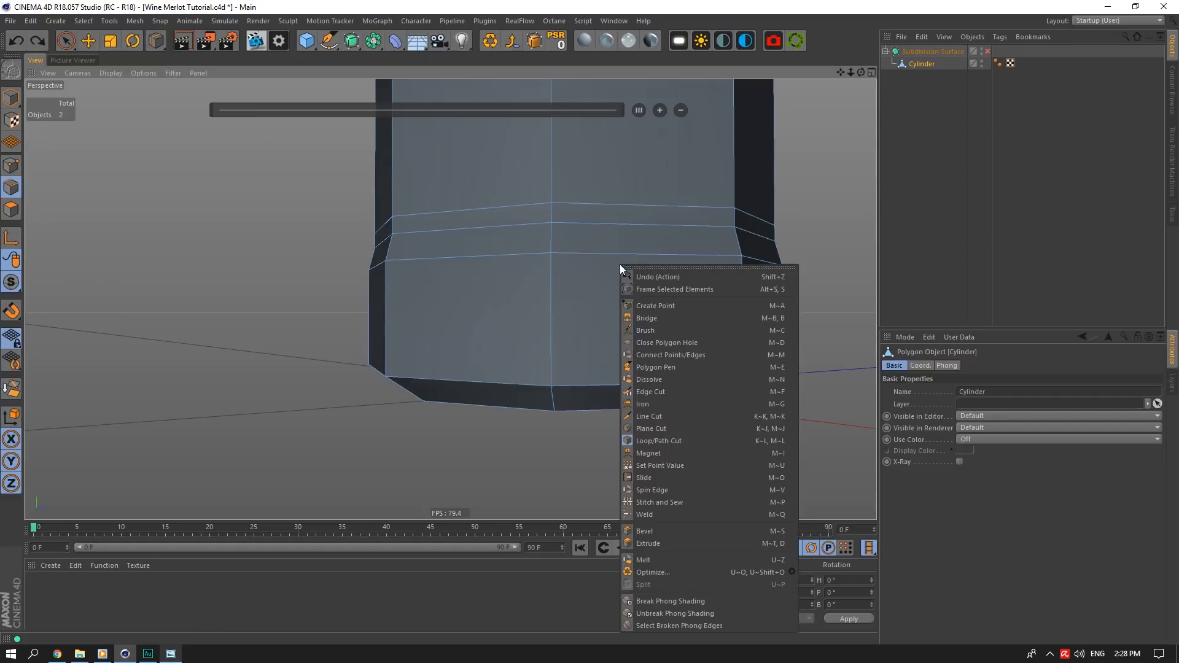
left_click(677, 442)
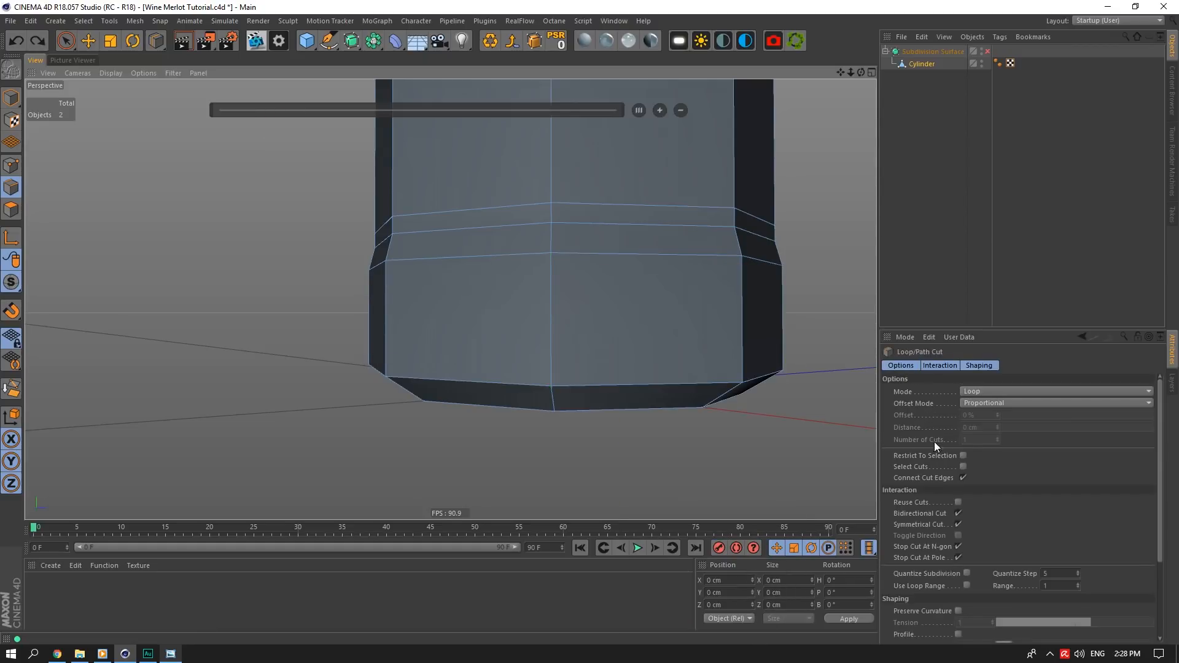
left_click(958, 524)
left_click(549, 351)
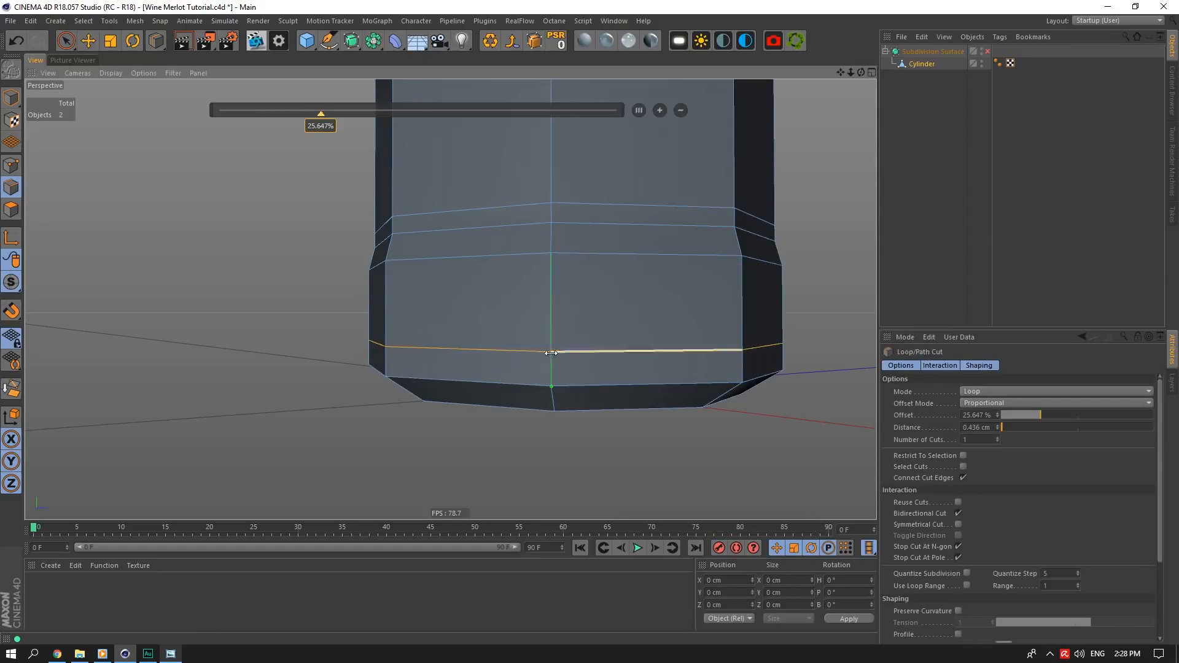
Enable the Subdivision Surface again and save the project
left_click(88, 41)
left_click(987, 51)
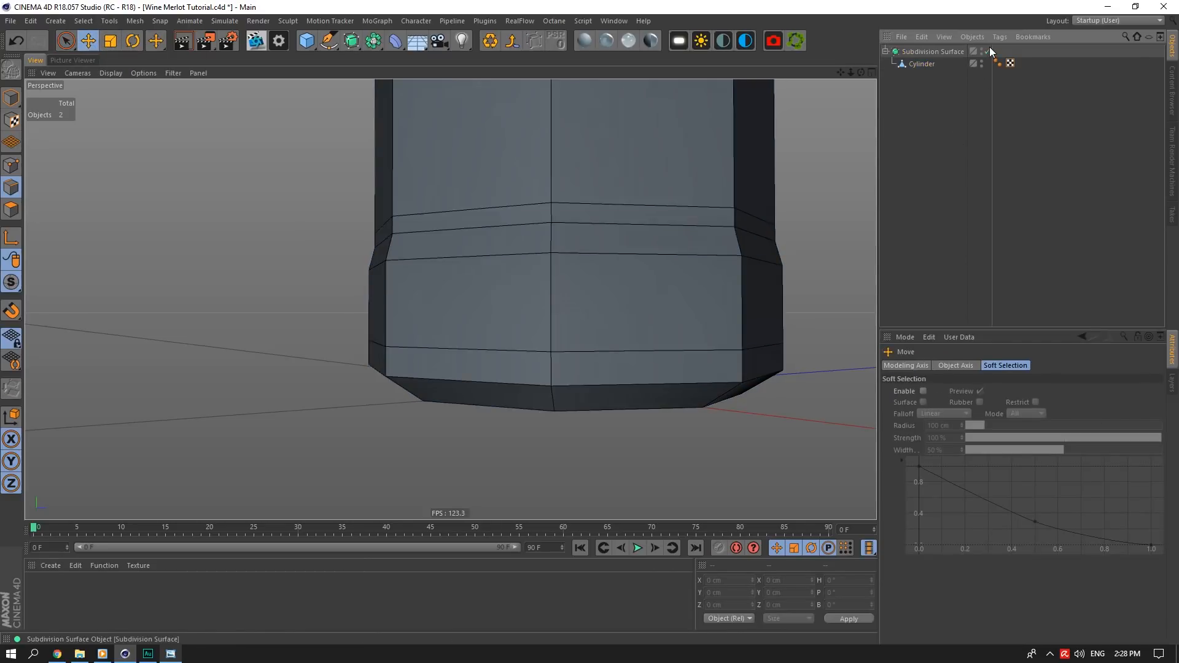
key("ctrl+s")
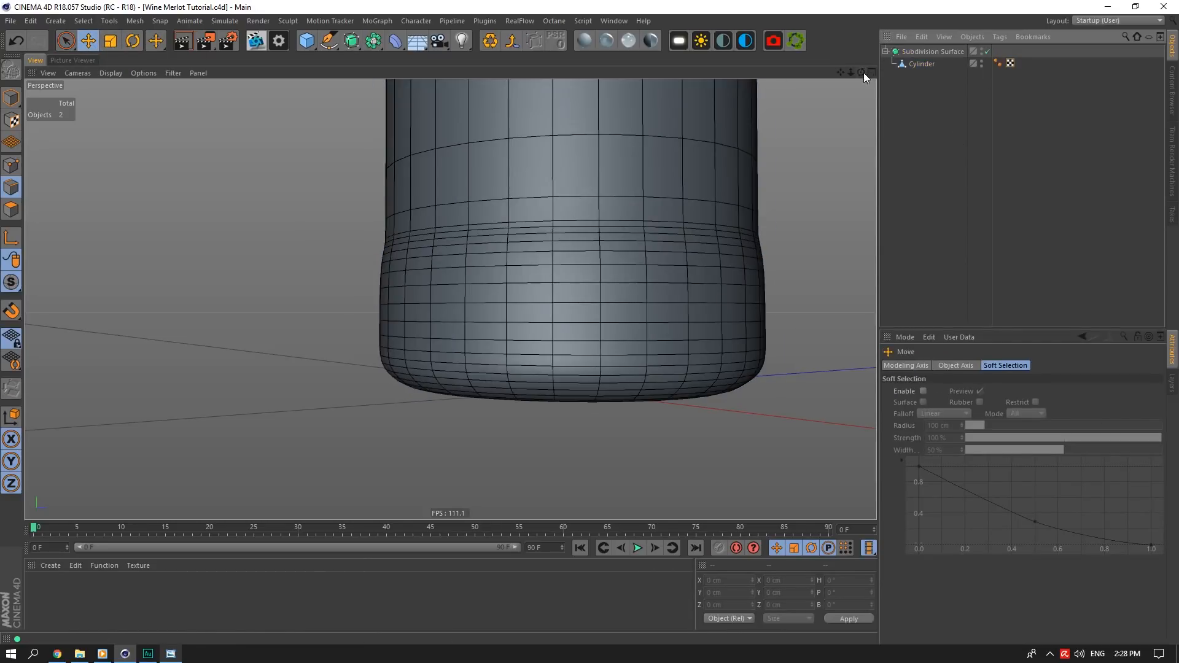
Move the new loop of the lowest band up to a Y position of about 1.27 cm, and inspect the smoothed base
left_click(922, 64)
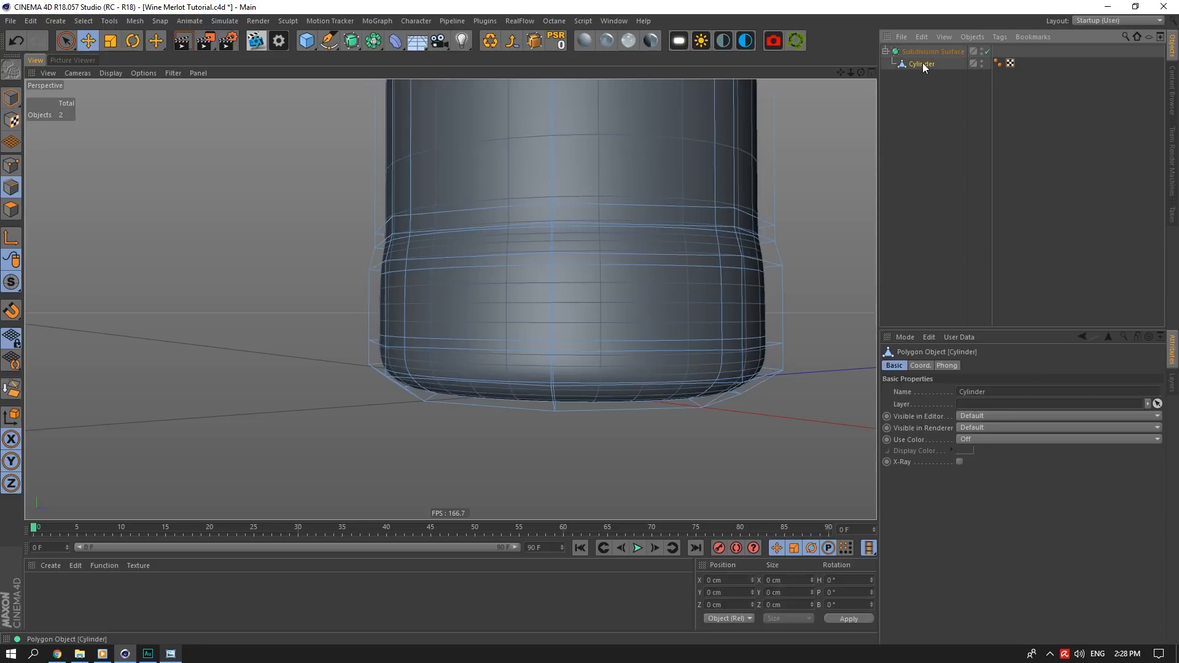
left_click_drag(563, 223, 575, 197)
left_click(942, 148)
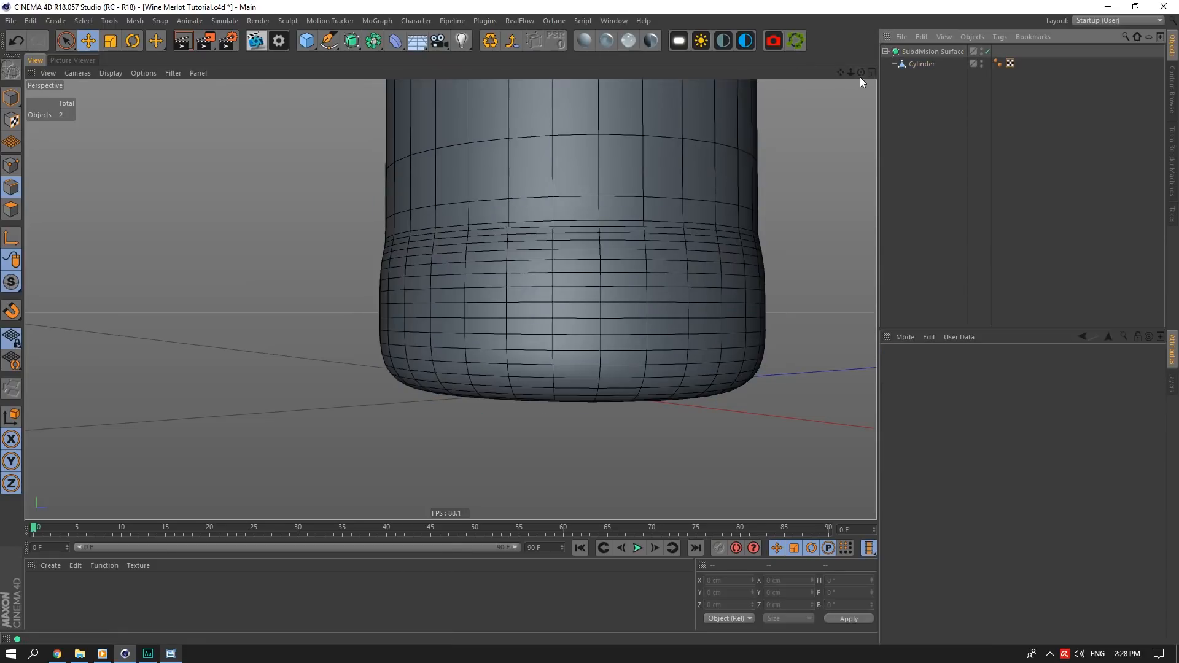
mouse_move(862, 73)
left_mouse_down()
mouse_move(864, 132)
mouse_move(863, 74)
left_mouse_up()
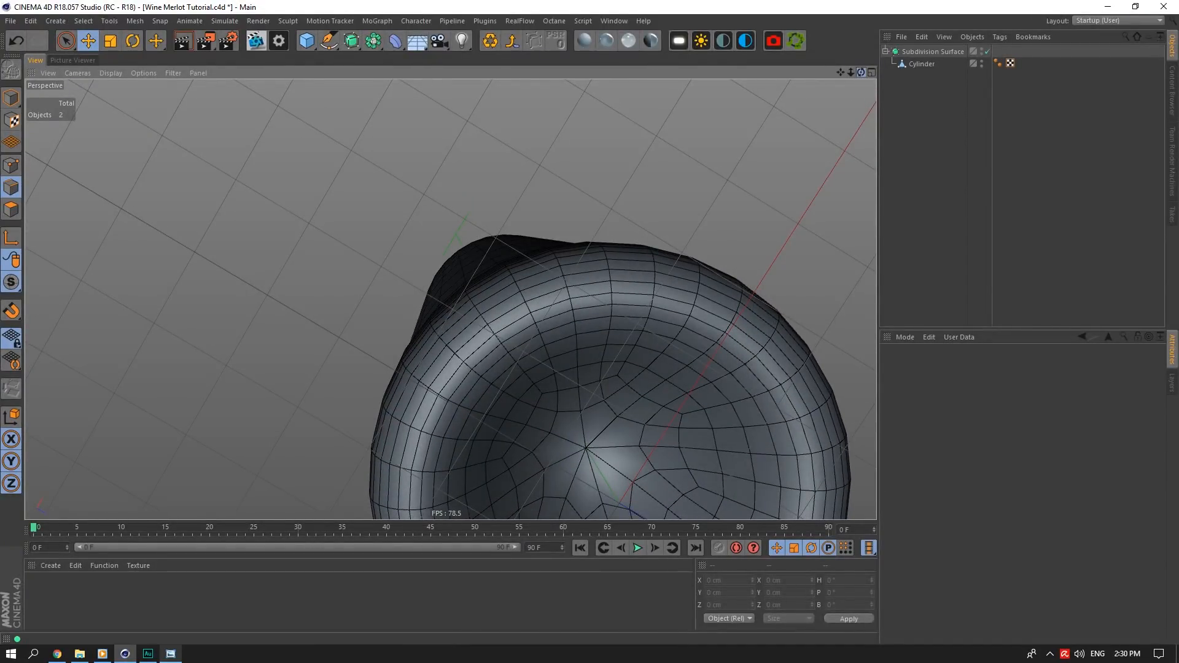
left_click_drag(861, 73, 861, 154)
scroll(450, 299, "down", 5)
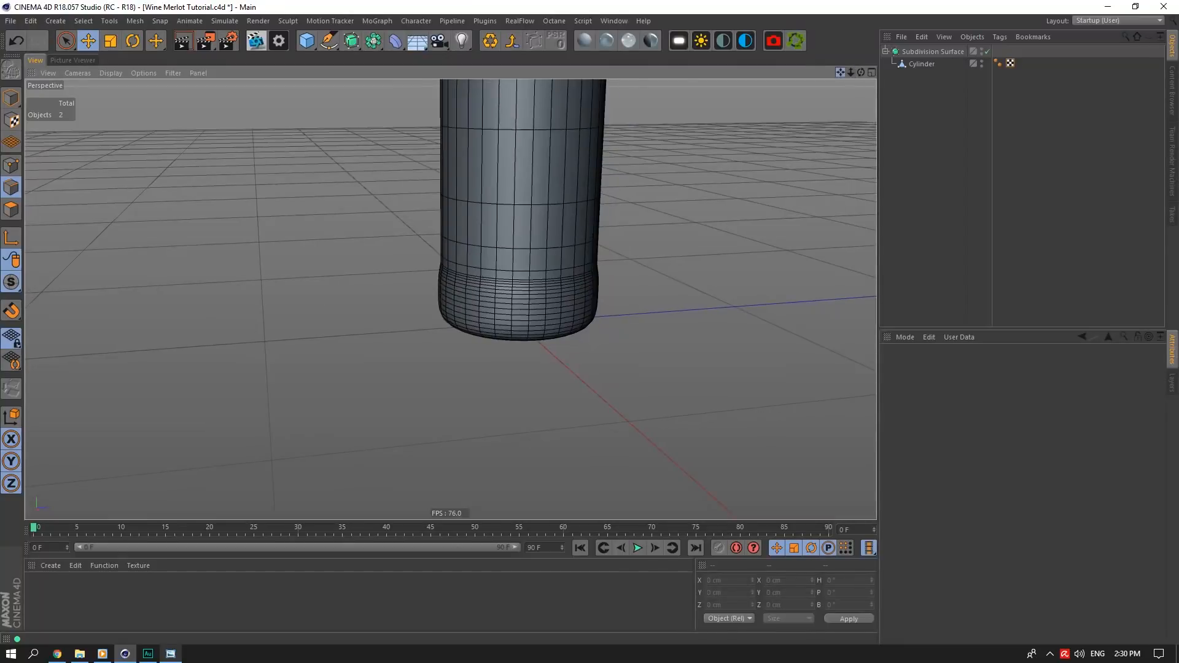
Bevel the top rim loop of the bottle's mouth in Chamfer mode with a 0.1 cm offset and no subdivision, with smoothing disabled
left_click_drag(841, 73, 908, 393)
left_click(924, 65)
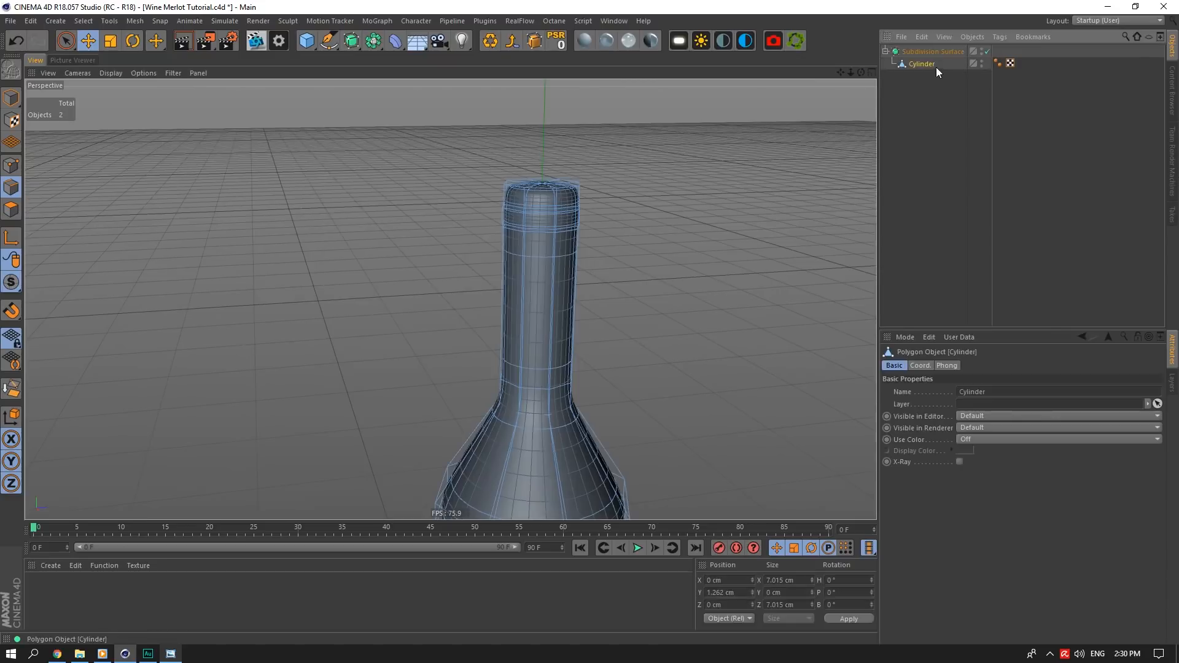
left_click(985, 50)
scroll(561, 132, "up", 5)
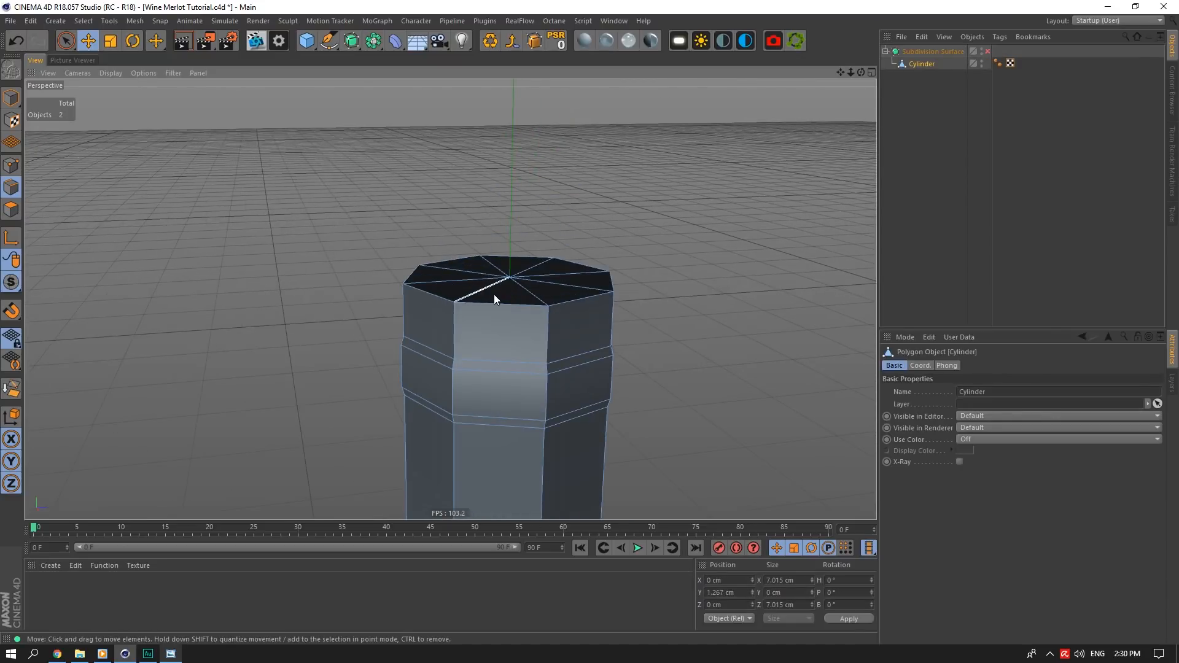
left_click(494, 293)
double_click(501, 307)
right_click(500, 307)
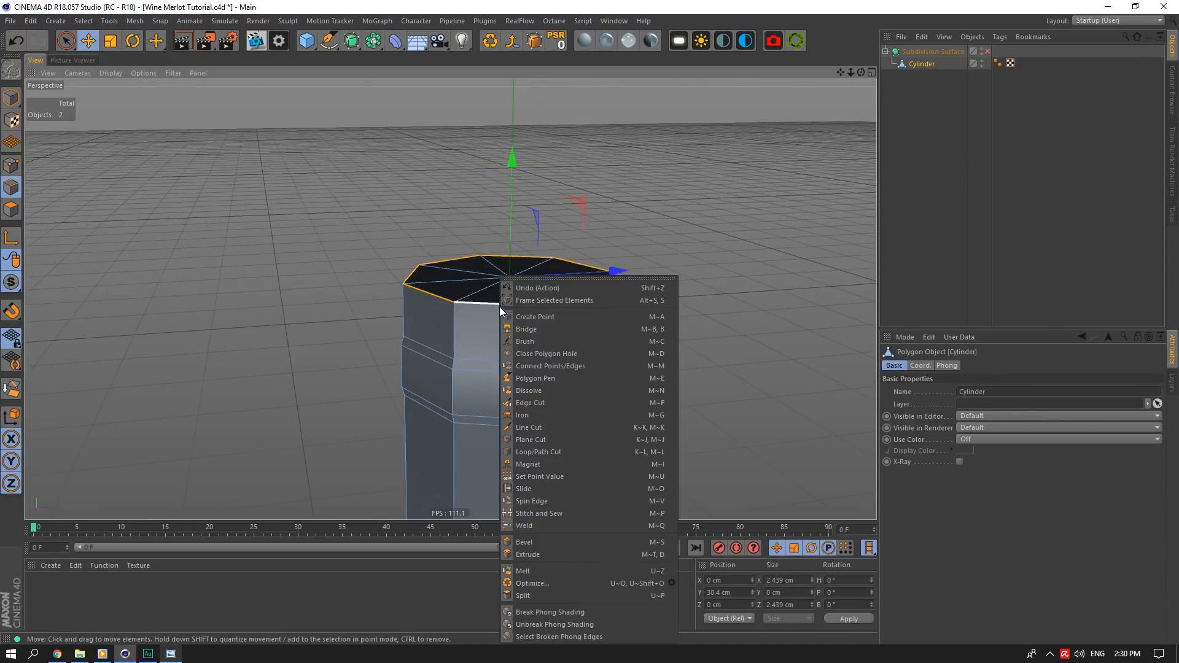
left_click(536, 539)
left_click_drag(547, 380, 556, 377)
double_click(950, 416)
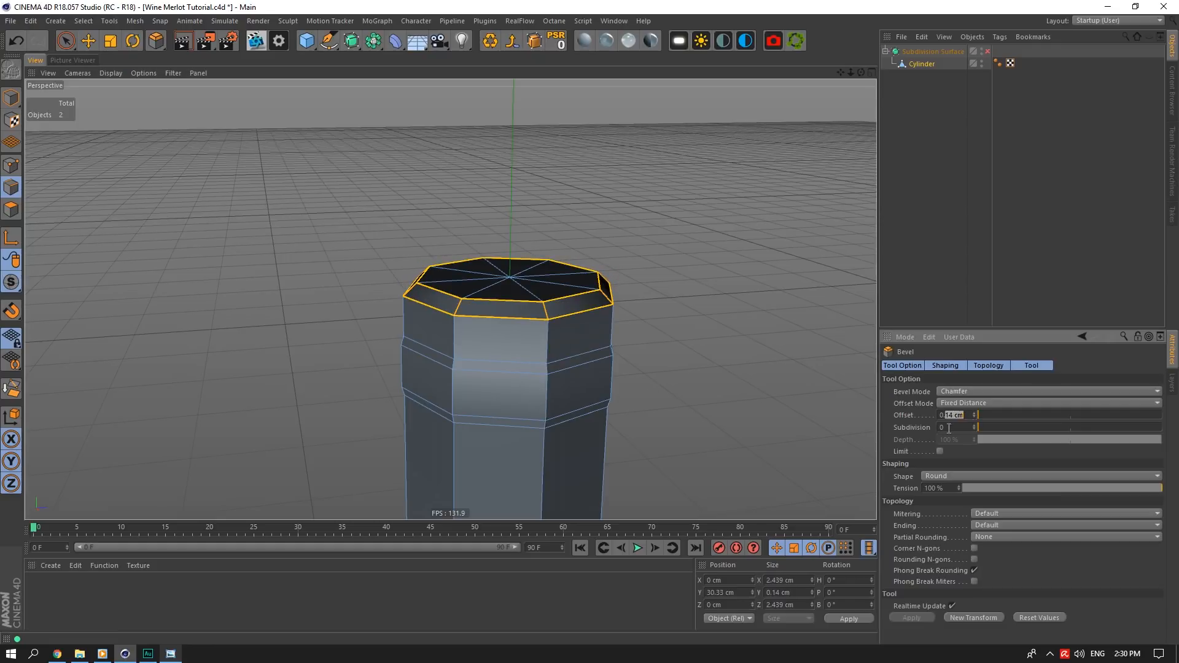
type("1")
key("Return")
Add a single loop cut across the middle of the bottle's sloped shoulder at a 46.004 % offset, with smoothing disabled
mouse_move(852, 72)
left_mouse_down()
mouse_move(850, 15)
mouse_move(841, 73)
left_mouse_up()
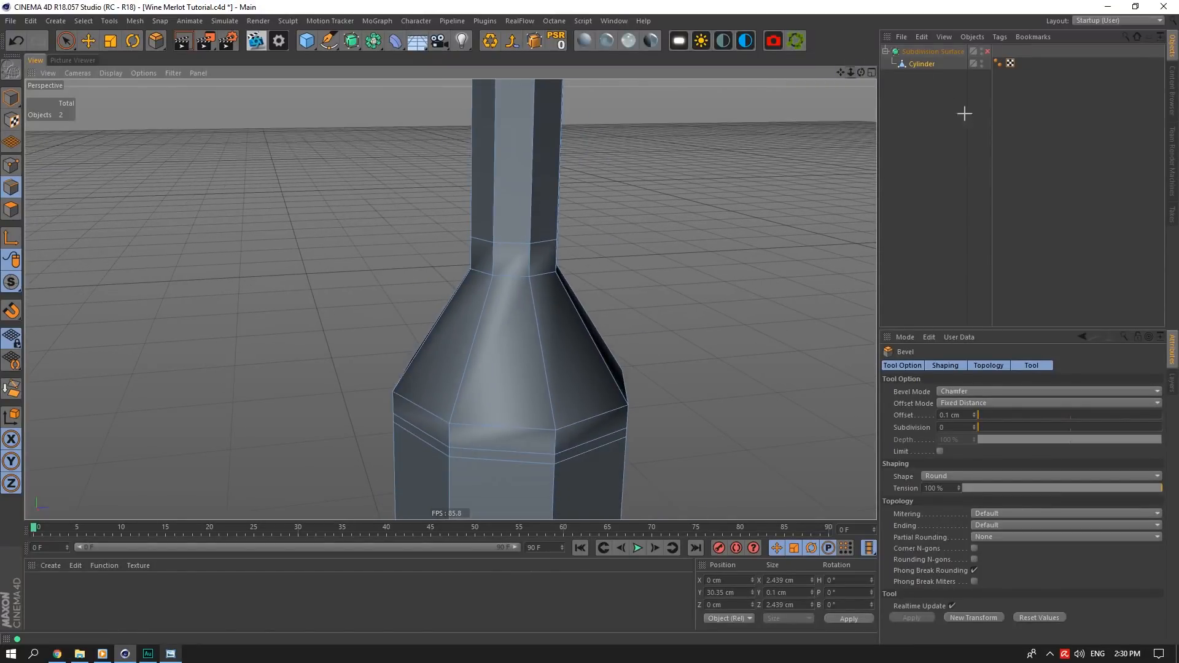
left_click(964, 113)
left_click(987, 52)
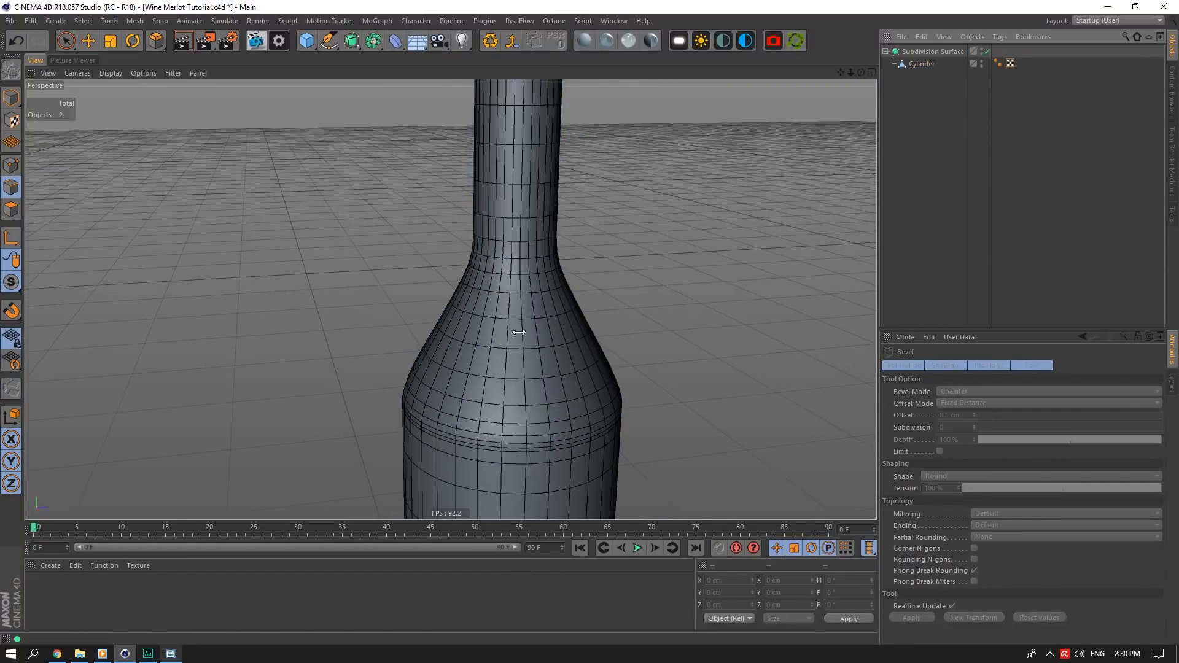
left_click(988, 52)
left_click(923, 64)
right_click(515, 275)
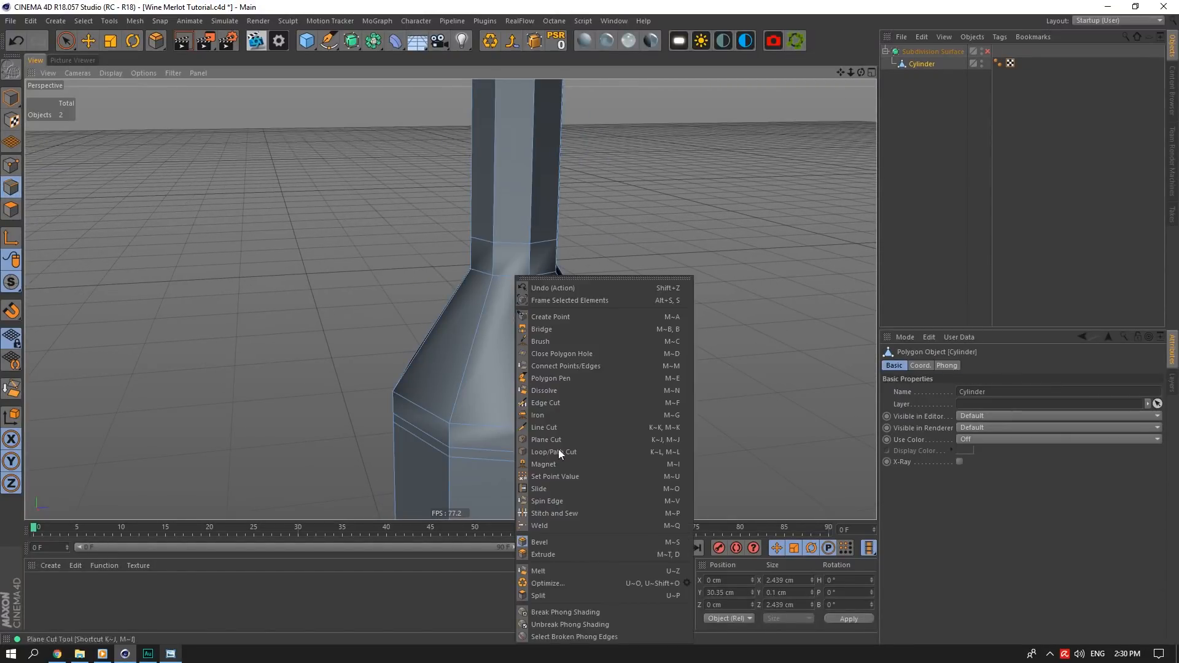
left_click(559, 449)
left_click(543, 357)
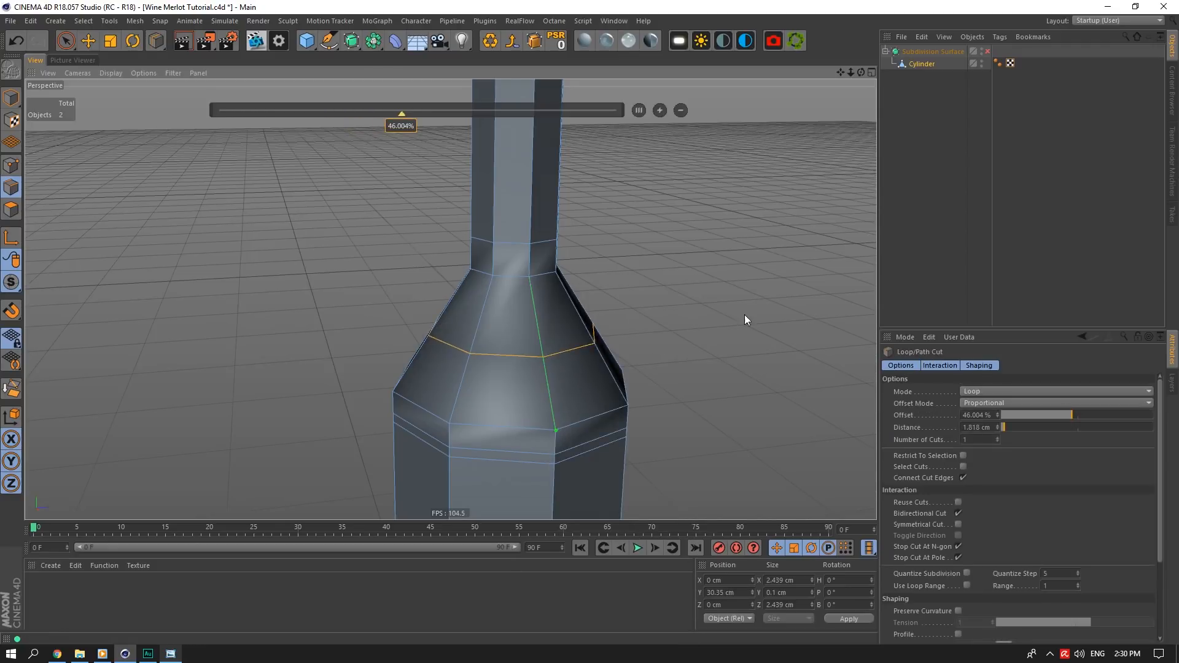
Scale the new shoulder loop outward to about 6.59 cm in X and Z with the Subdivision Surface enabled
left_click(88, 41)
left_click(496, 350)
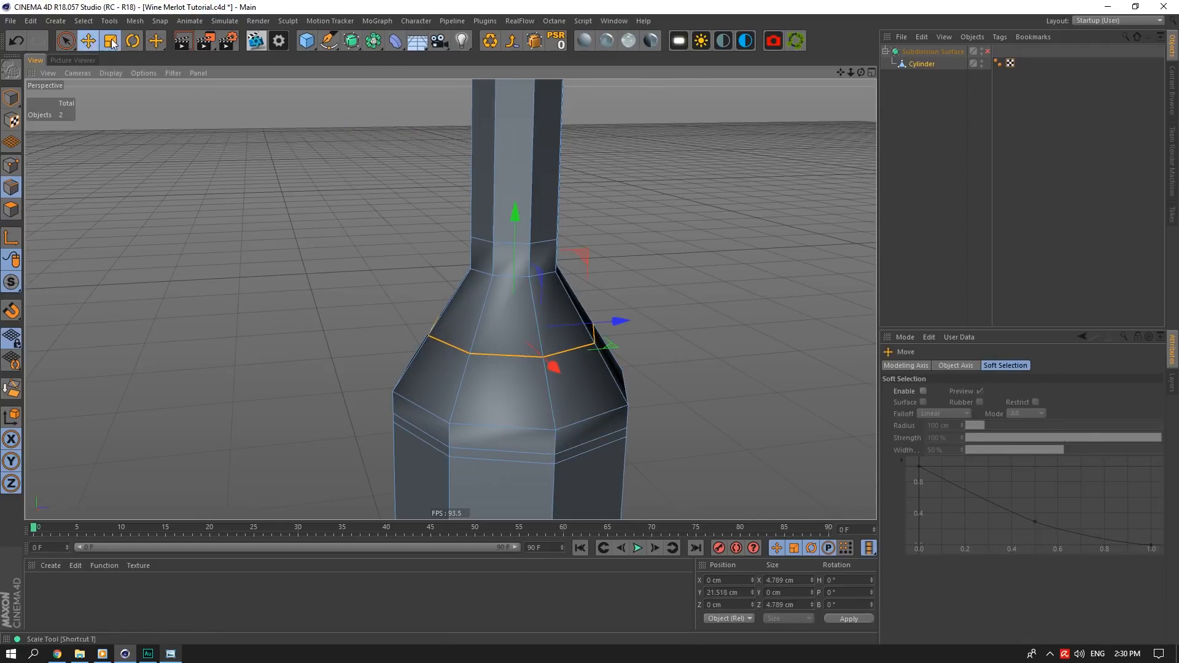
key("t")
left_click(988, 51)
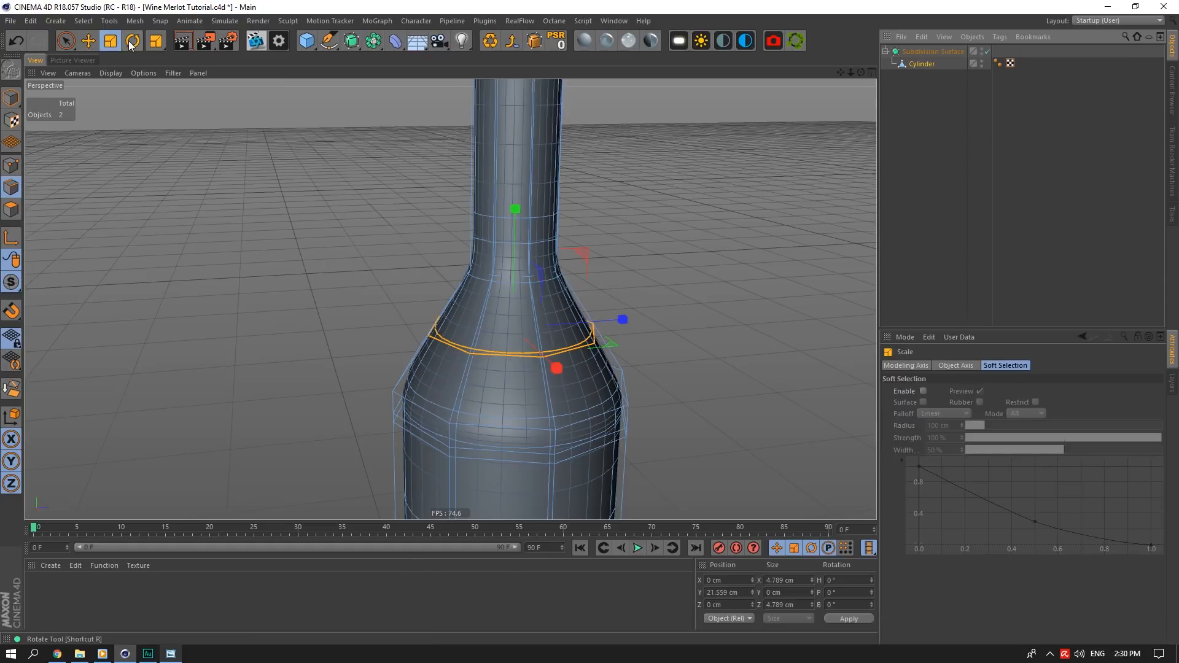
left_click_drag(614, 341, 846, 345)
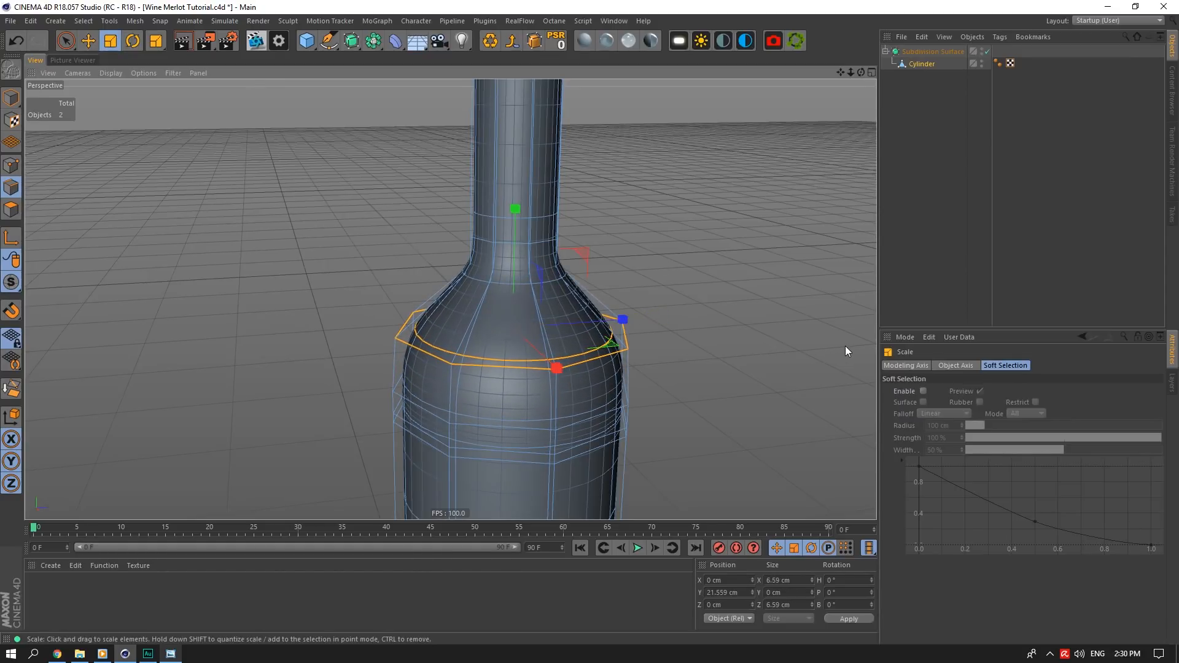
Set the shoulder loop's X and Z size to 6.791 cm, matching the loop below it, and enable smoothing again
left_click(987, 51)
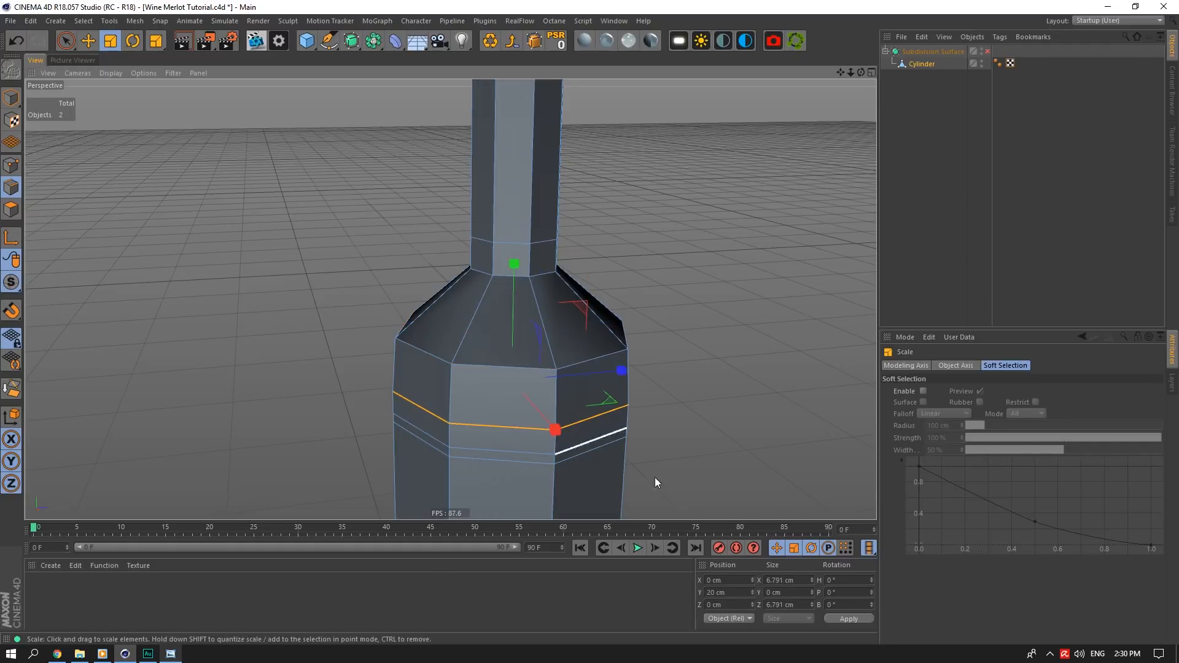
left_click(518, 369)
double_click(518, 367)
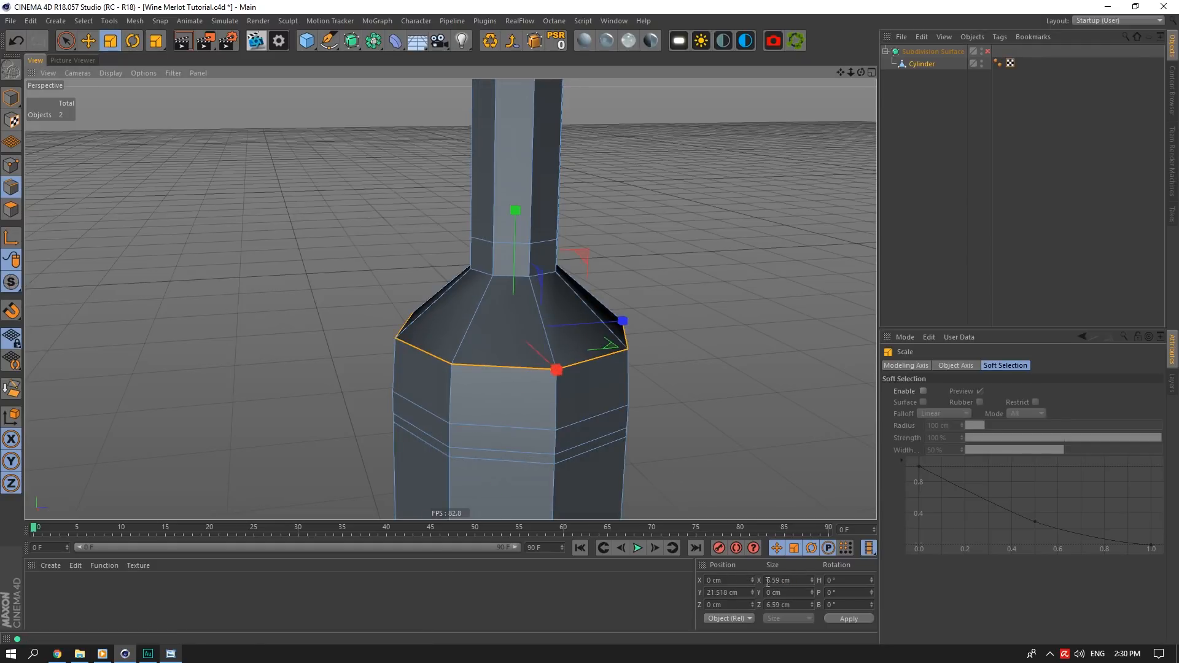
double_click(770, 580)
key("ctrl+v")
double_click(786, 607)
key("ctrl+v")
key("Return")
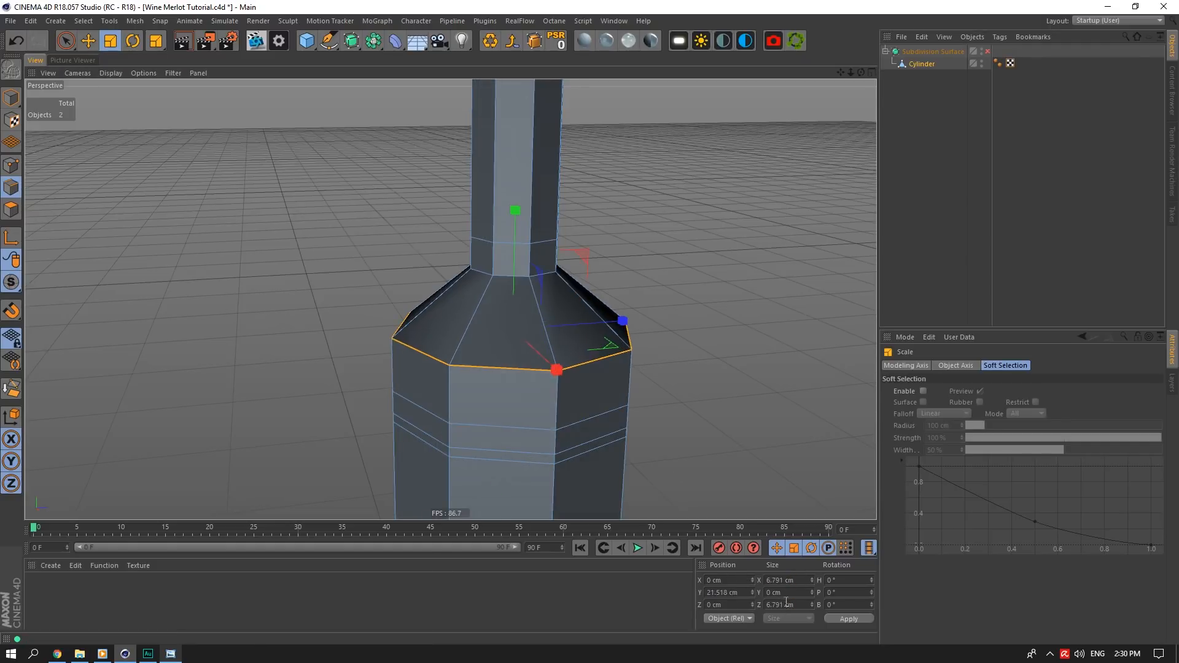
left_click(990, 54)
left_click(988, 52)
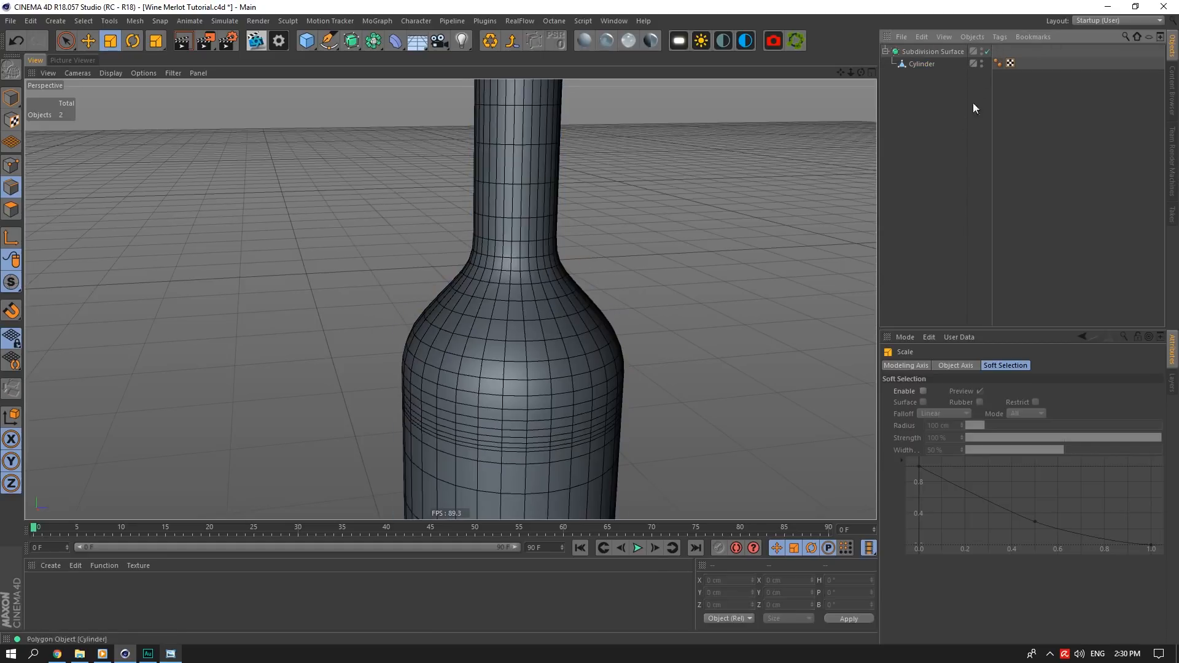
Move the shoulder loop up to a Y position of about 21.94 cm and check the rounded shoulder
left_click(923, 64)
left_click(89, 41)
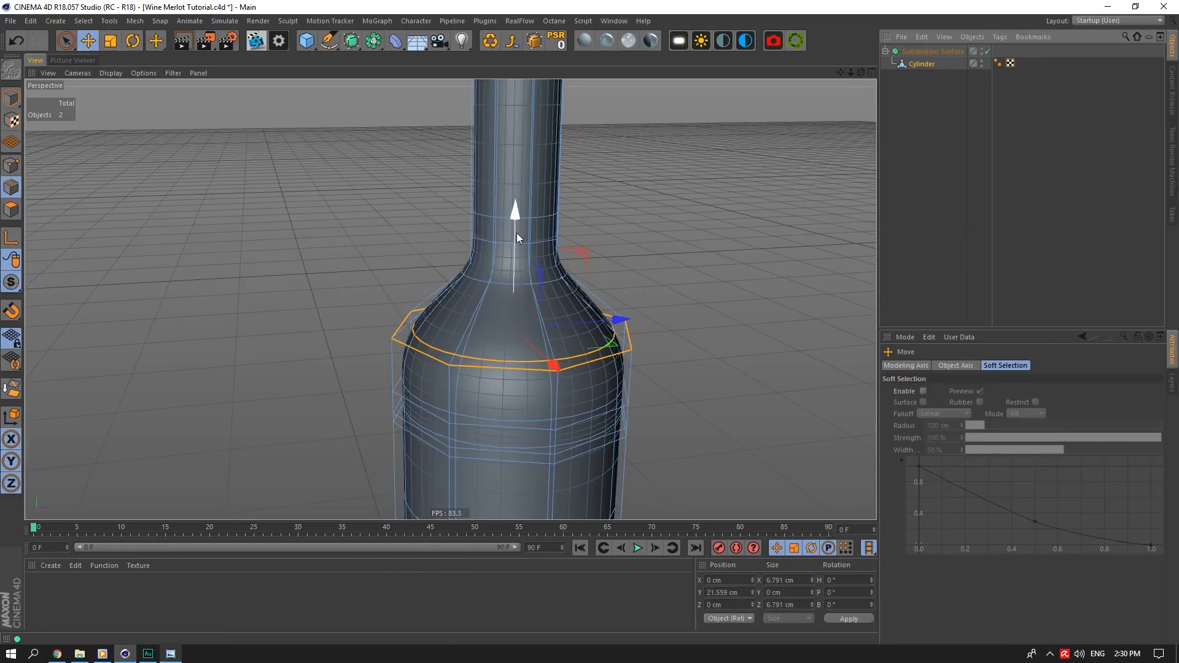
left_click_drag(518, 214, 520, 197)
left_click(890, 230)
scroll(600, 245, "down", 1)
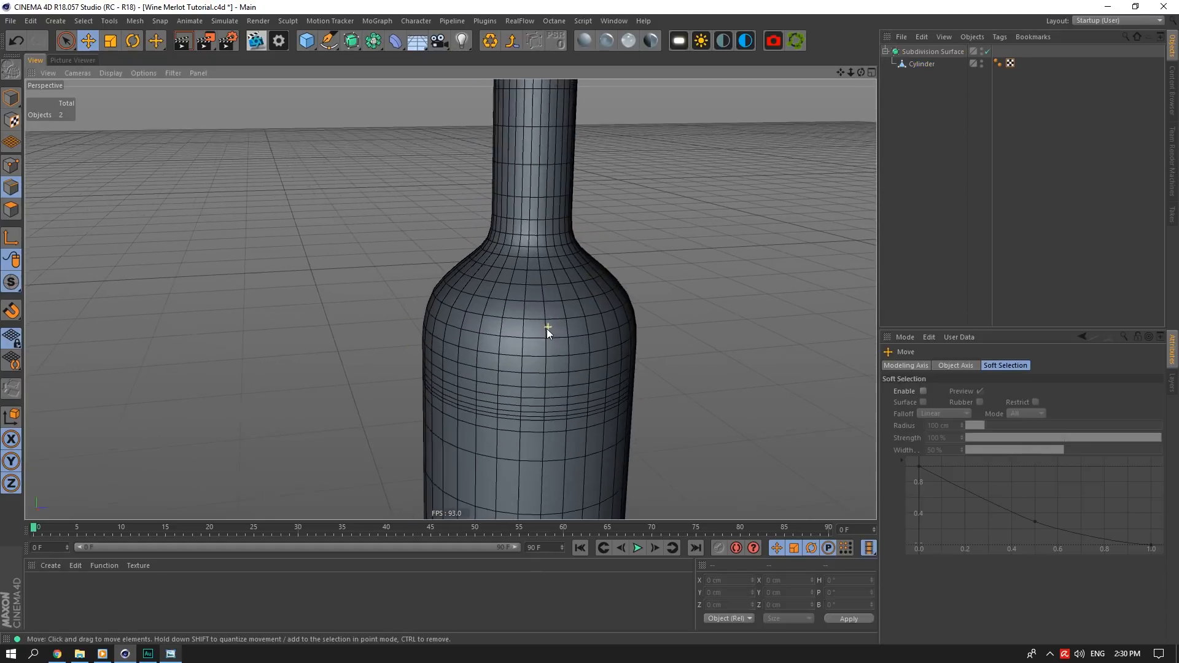
Scale the shoulder loop slightly inward to about 6.6 cm in X and Z to soften the shoulder curve
left_click(910, 65)
left_click(111, 40)
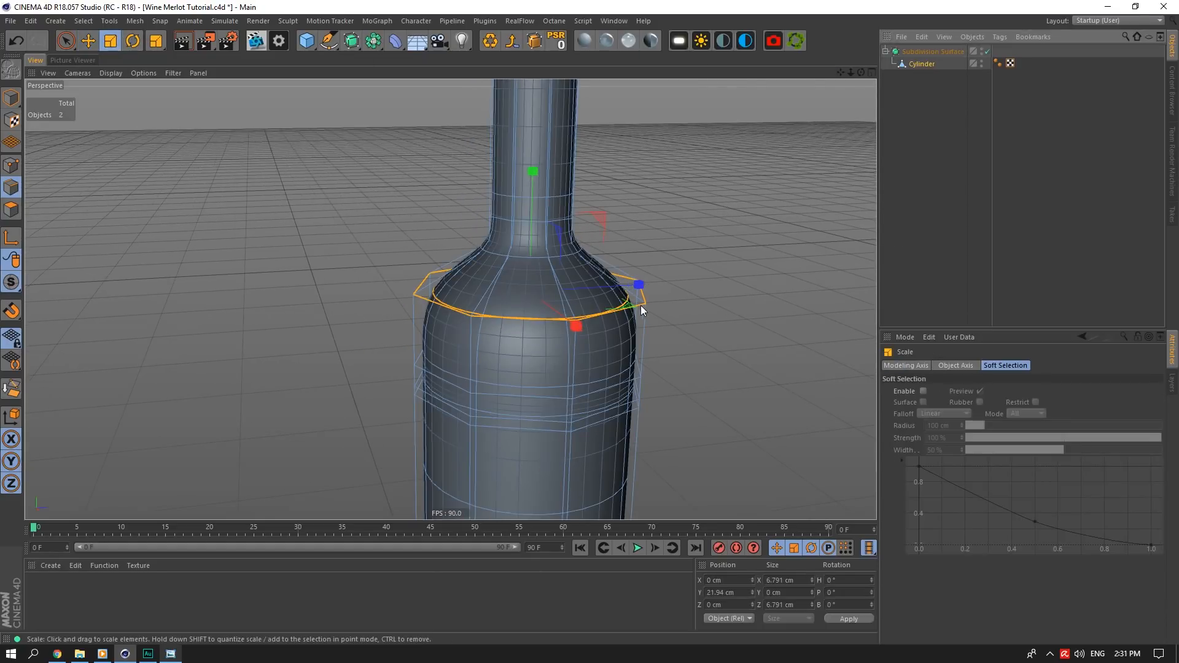
left_click(905, 212)
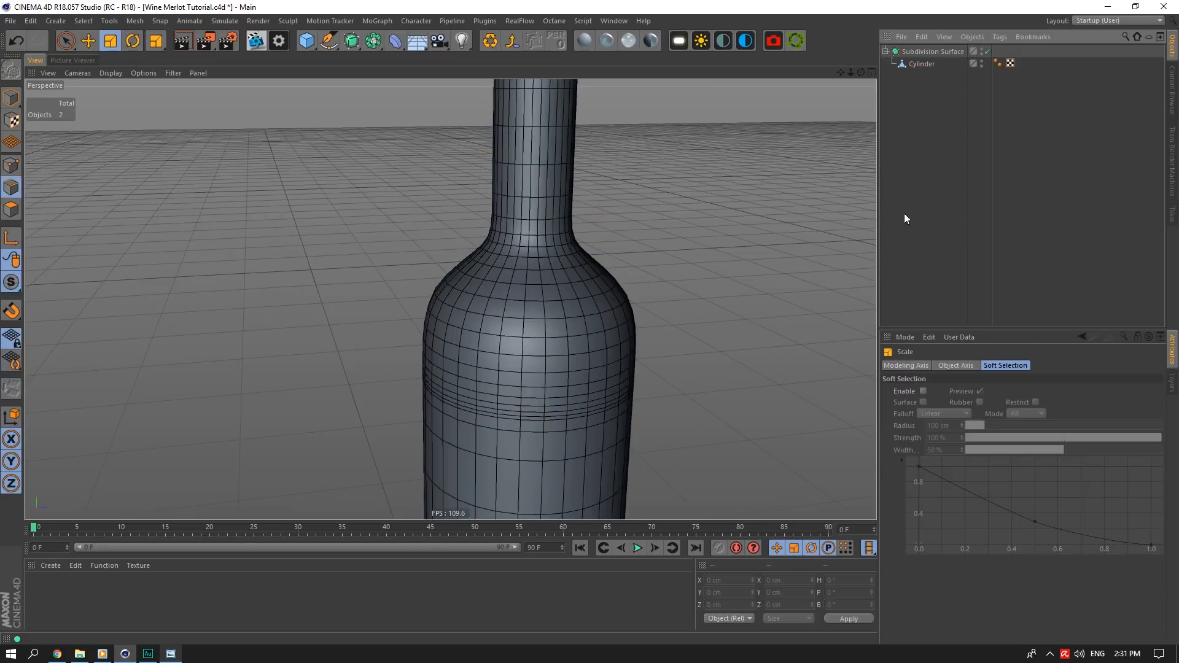
left_click_drag(451, 297, 452, 335, "alt")
left_click(916, 65)
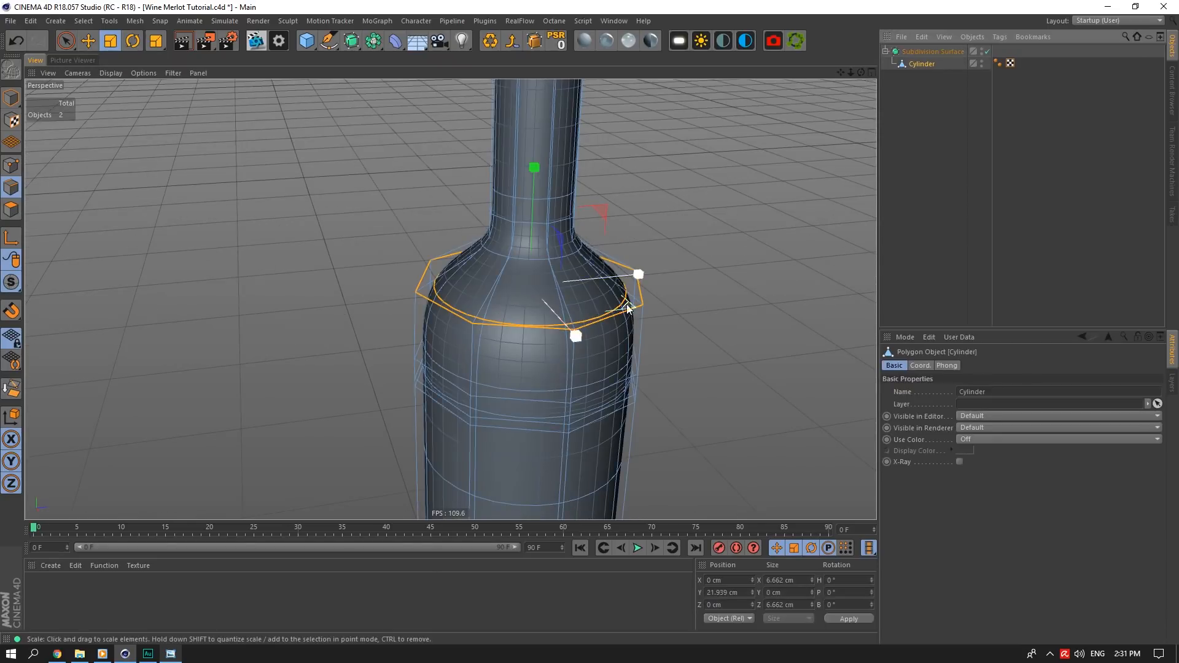
left_click_drag(628, 303, 627, 308)
left_click(911, 209)
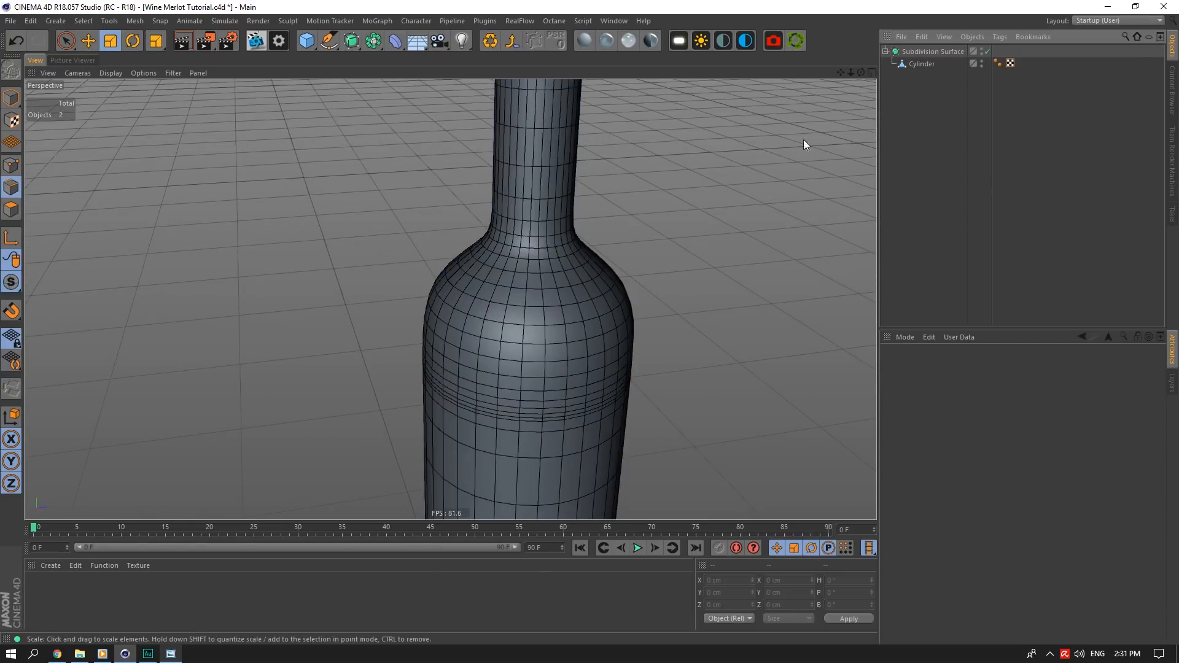
Add a symmetrical pair of loop cuts inside the raised collar band below the mouth at a 90.057 % offset, and enable smoothing
right_click_drag(458, 296, 450, 297, "alt")
middle_click_drag(450, 297, 452, 325, "alt")
right_click_drag(451, 298, 736, 91, "alt")
left_click(922, 64)
key("q")
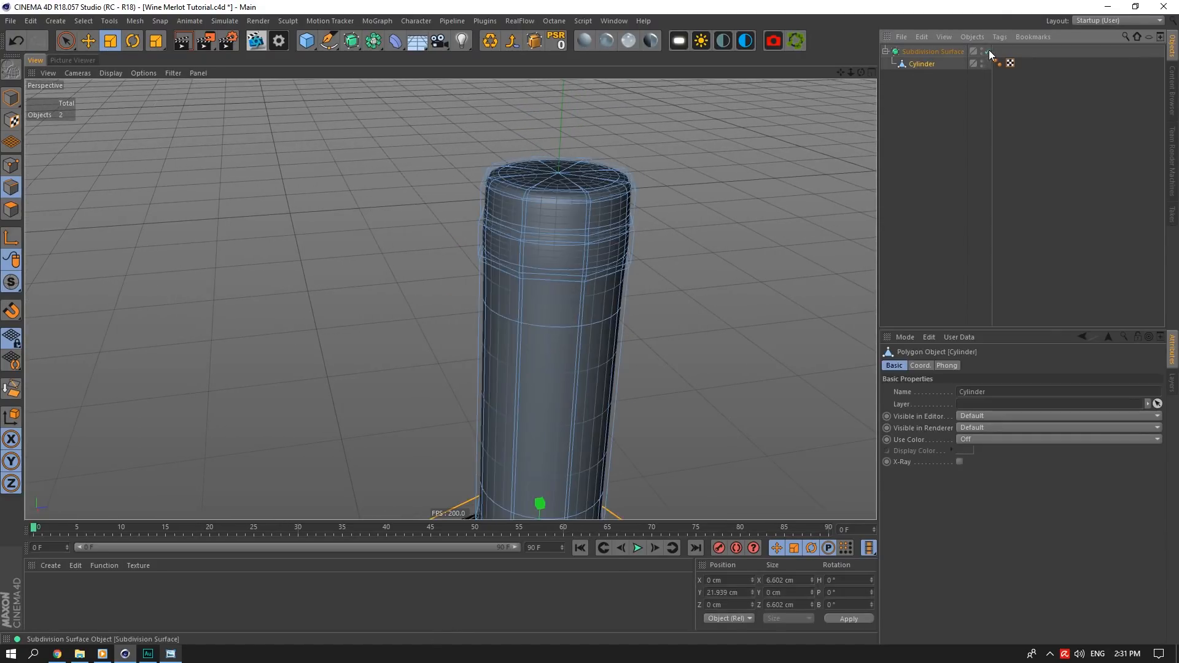
scroll(673, 158, "up", 3)
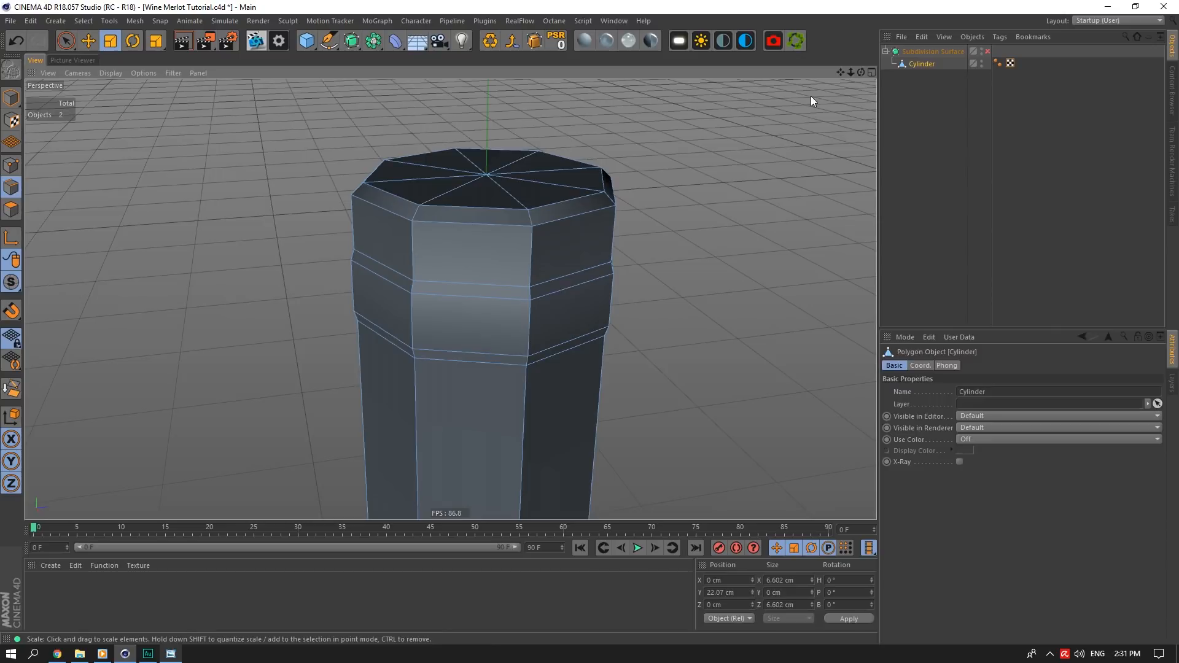
left_click_drag(860, 72, 727, 101)
right_click(459, 301)
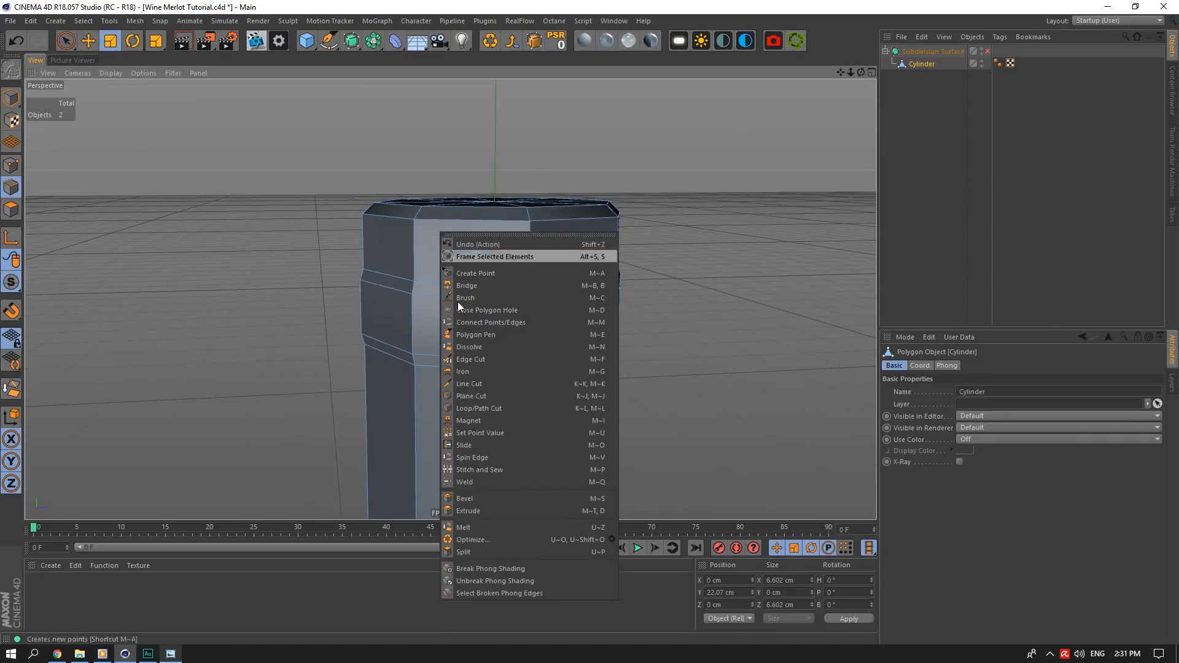
left_click(481, 408)
scroll(475, 374, "up", 3)
left_click(959, 524)
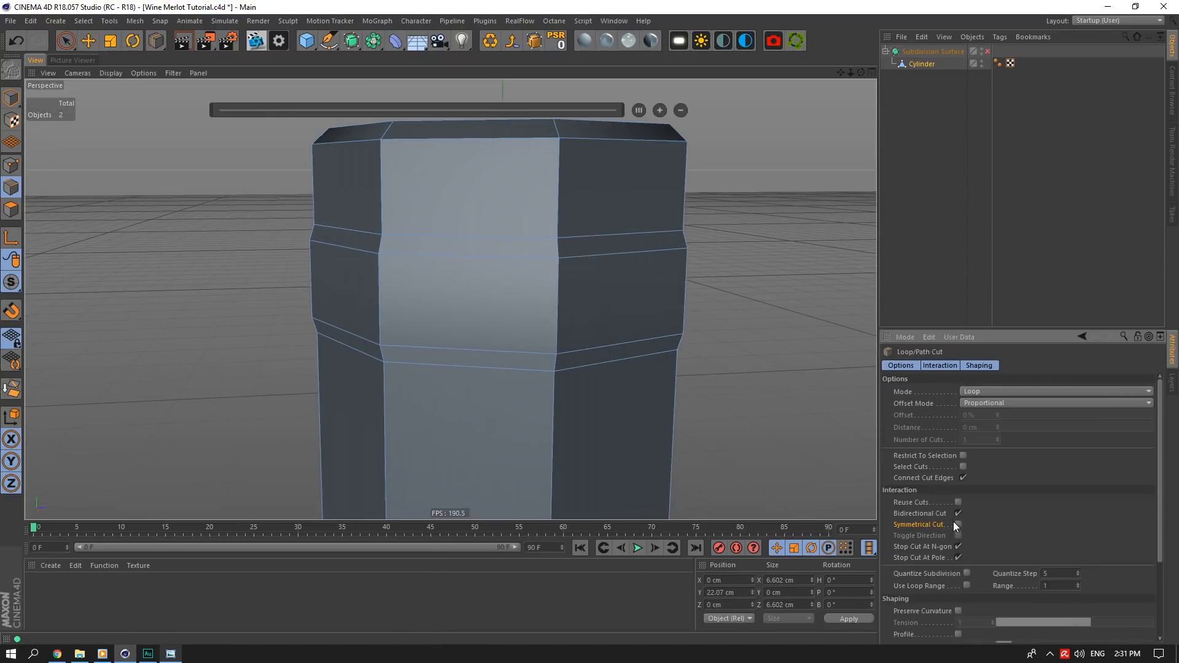
left_click(566, 266)
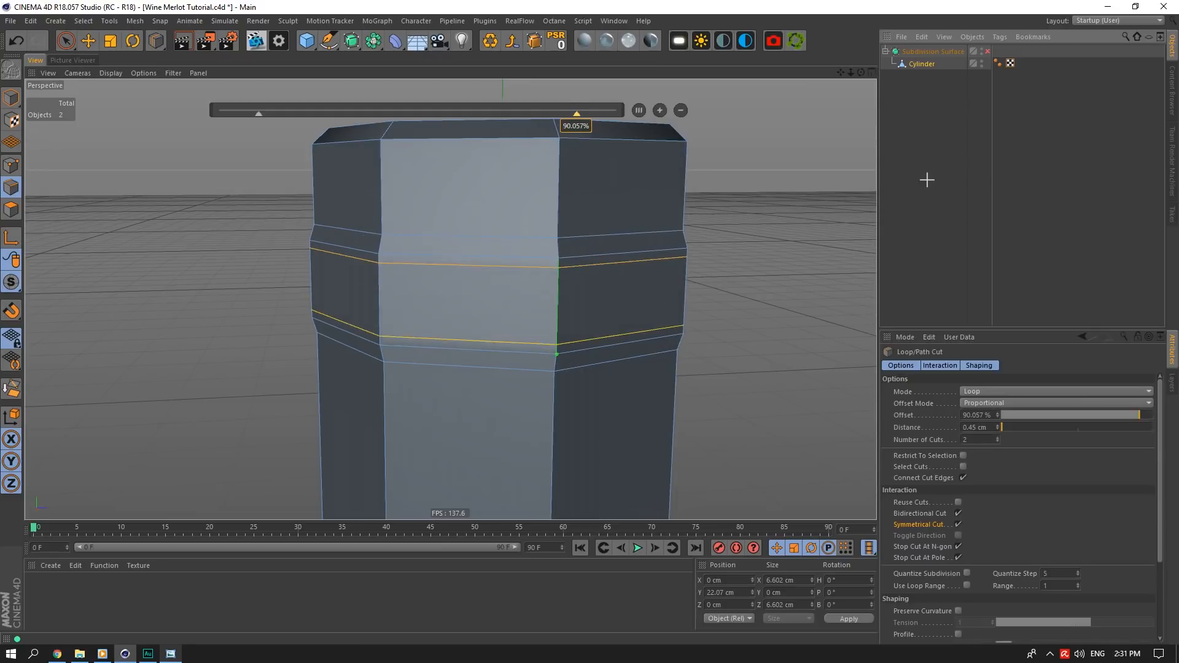
left_click(988, 51)
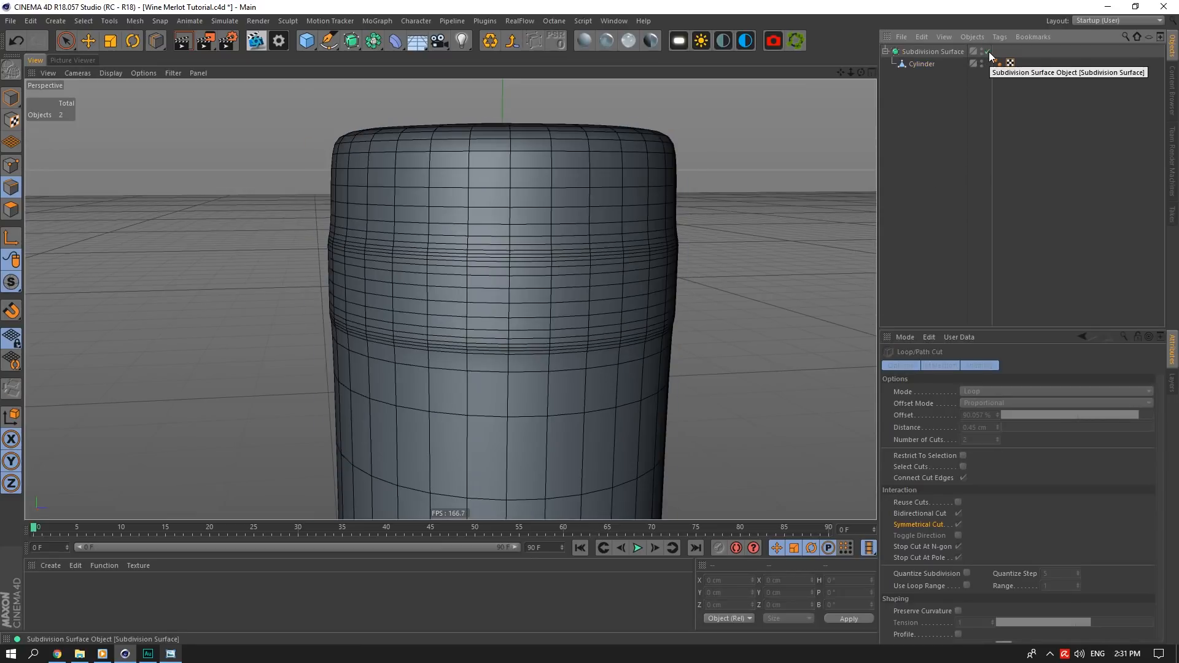
Select the collar band's four edge loops, scale them out to about 2.535 cm in X and Z, and enable smoothing again
left_click(917, 64)
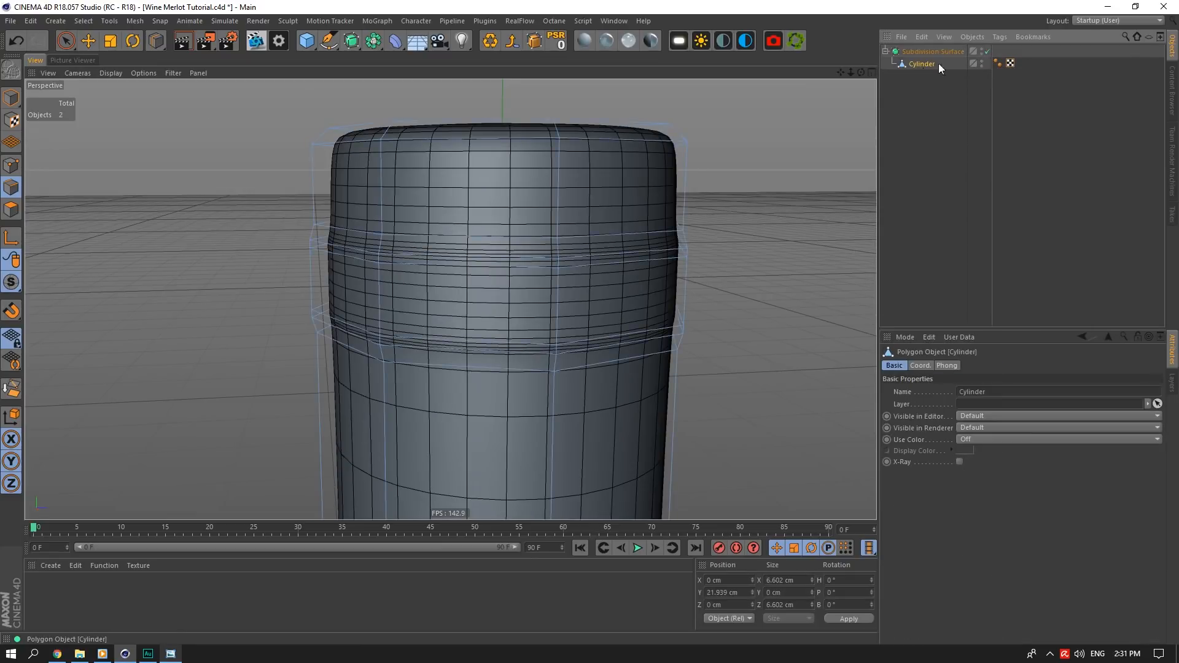
left_click(988, 52)
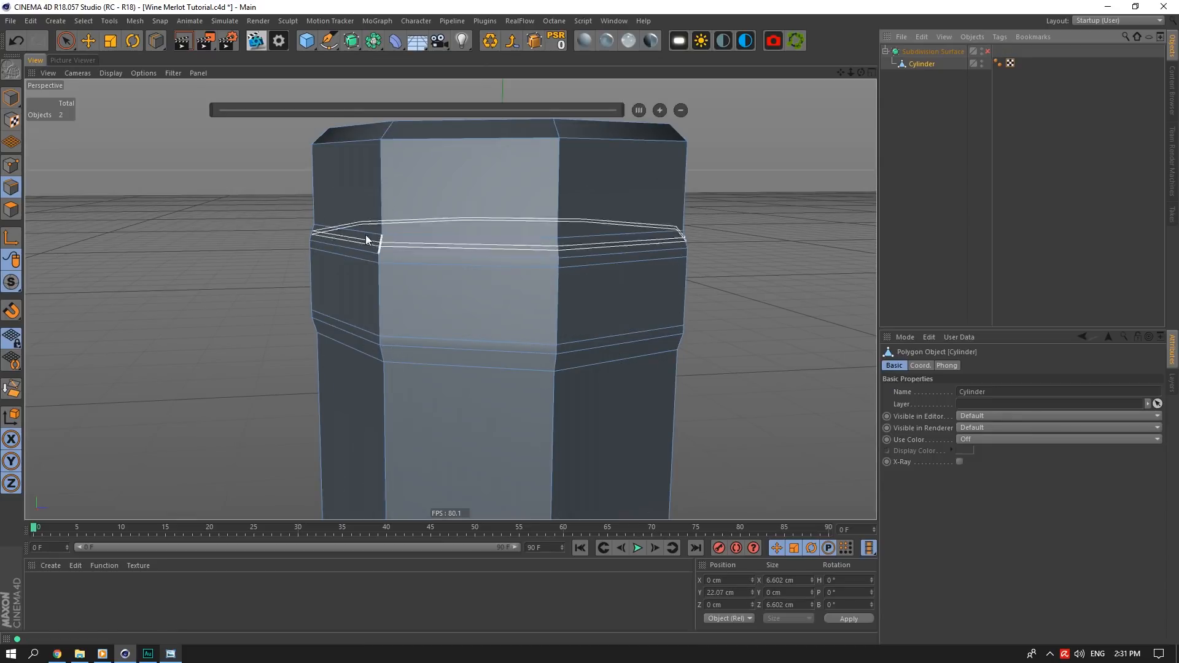
left_click(86, 43)
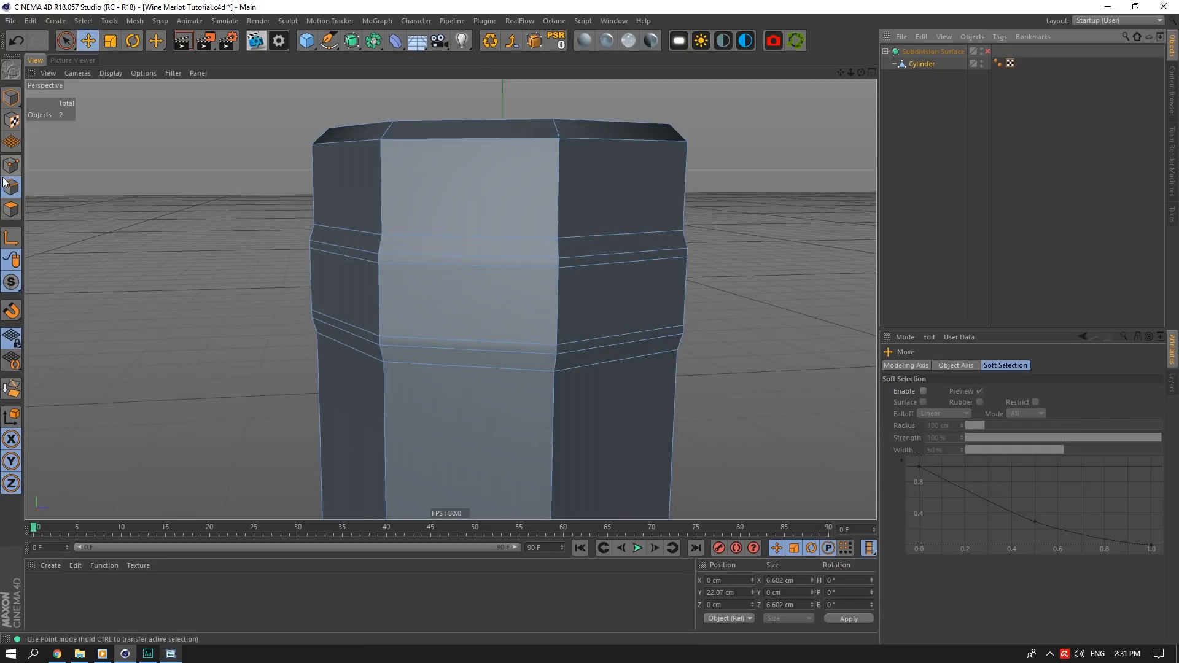
double_click(341, 252)
double_click(341, 255, "shift")
double_click(330, 317, "shift")
double_click(330, 325, "shift")
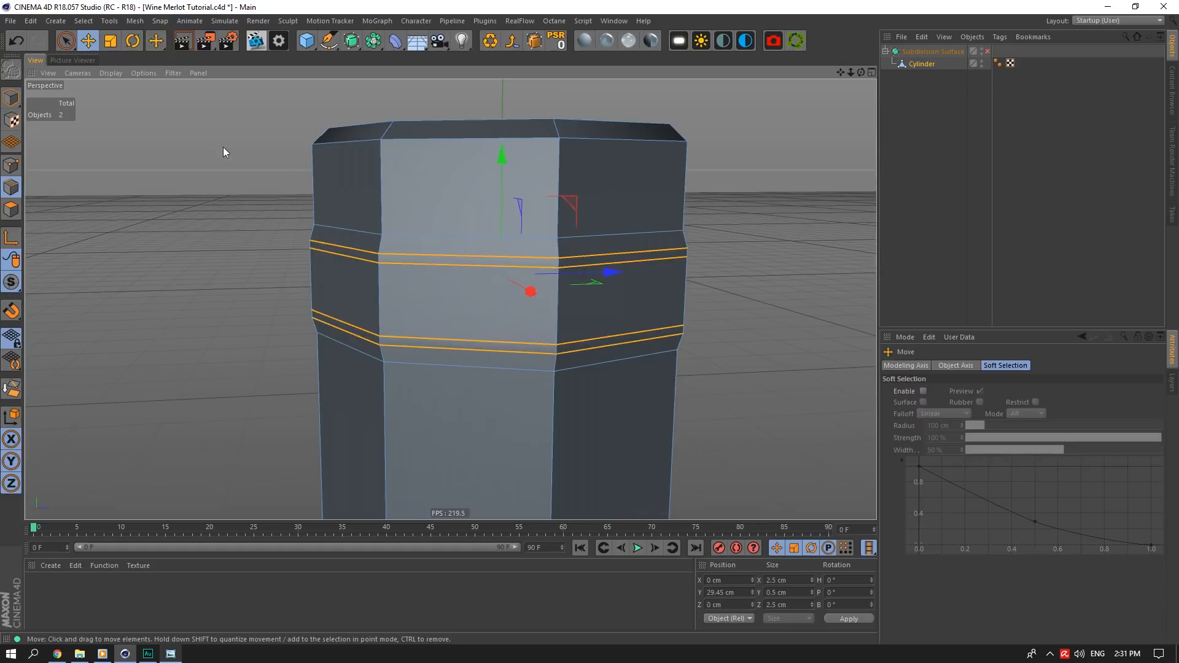
left_click(111, 41)
left_click_drag(591, 286, 602, 284)
left_click(960, 69)
left_click(988, 51)
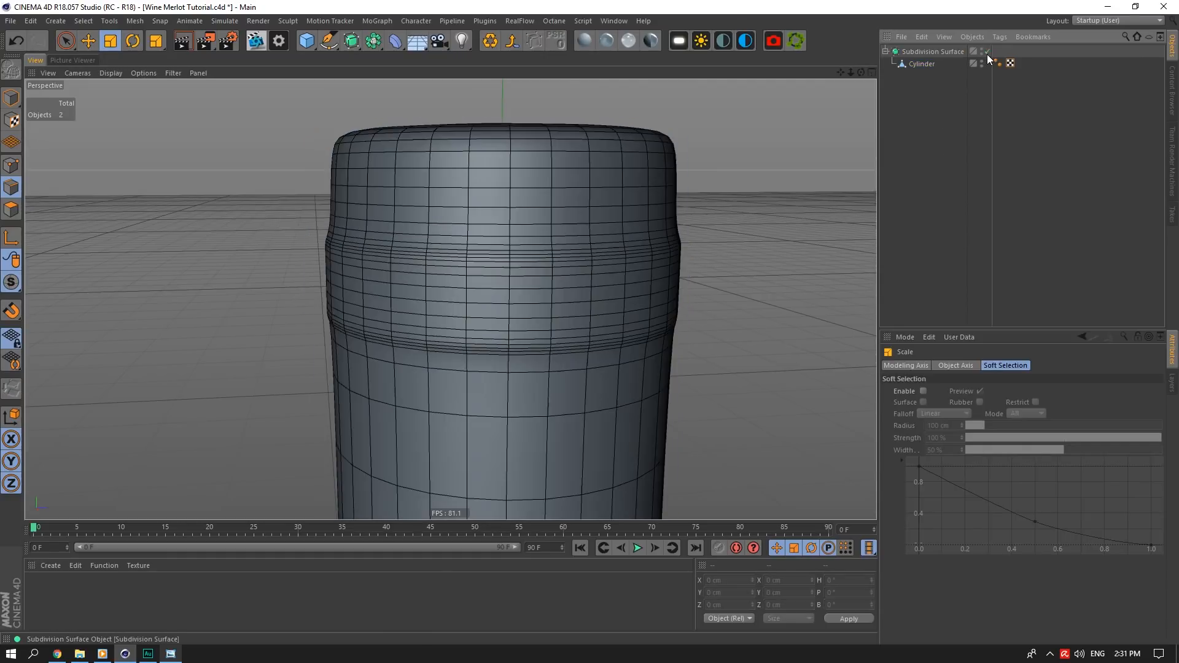
Disable smoothing and add a single non-symmetrical loop cut just above the neck's raised collar
scroll(627, 285, "down", 6)
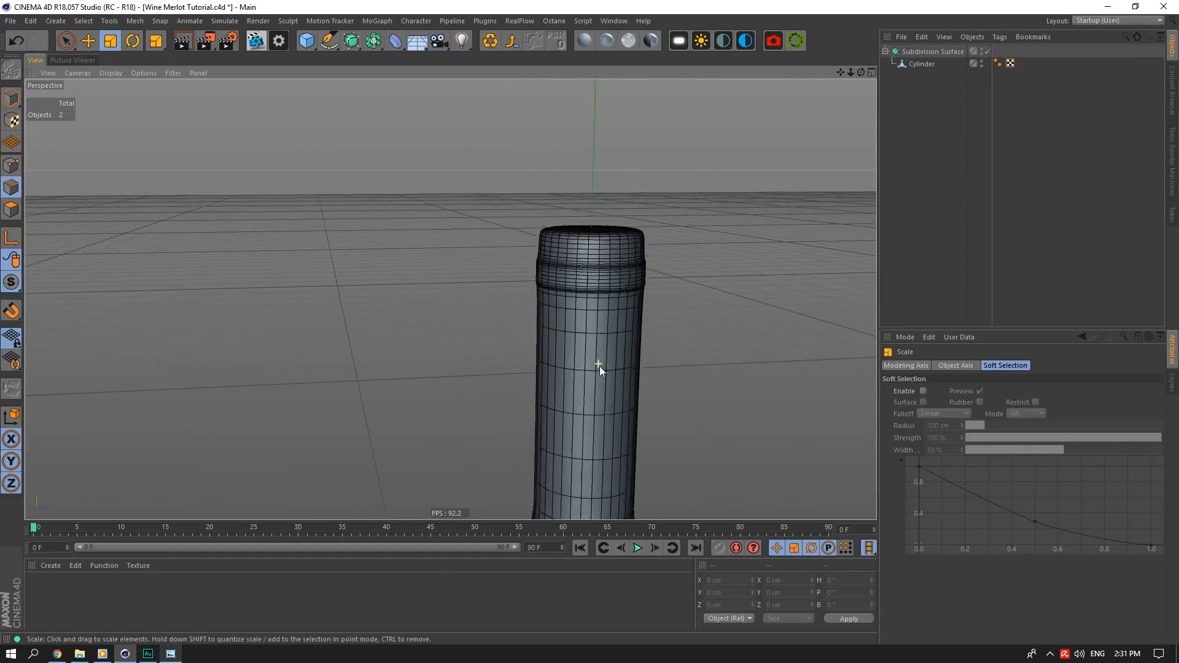
scroll(599, 366, "up", 3)
left_click(988, 51)
left_click(921, 64)
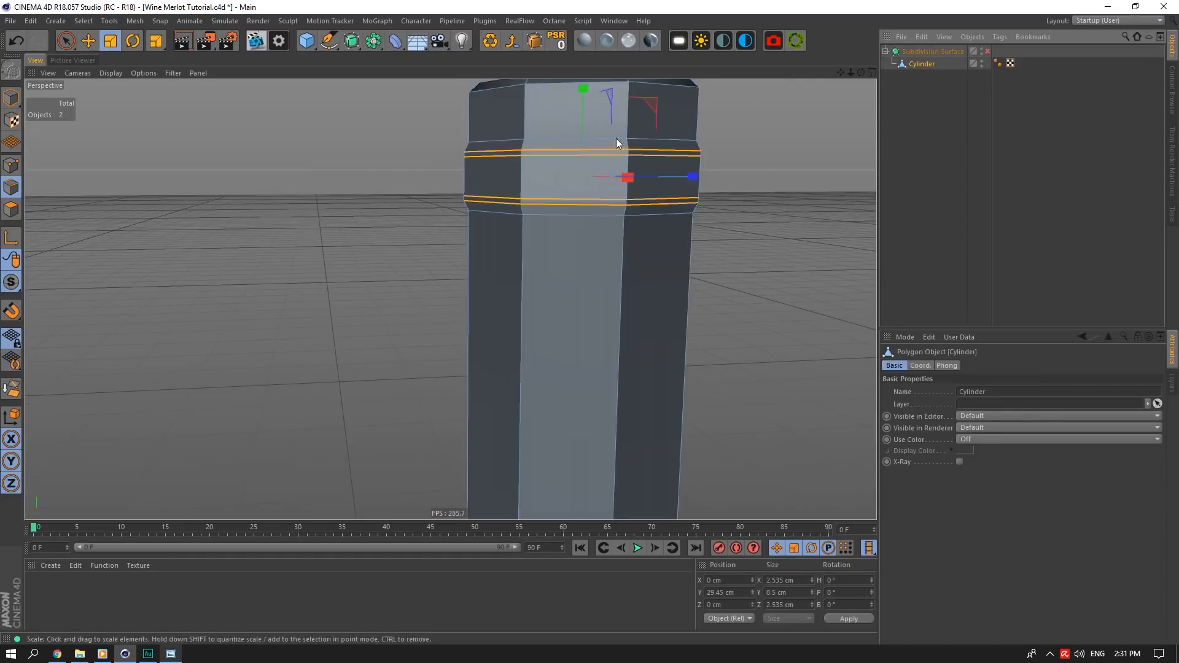
right_click(653, 135)
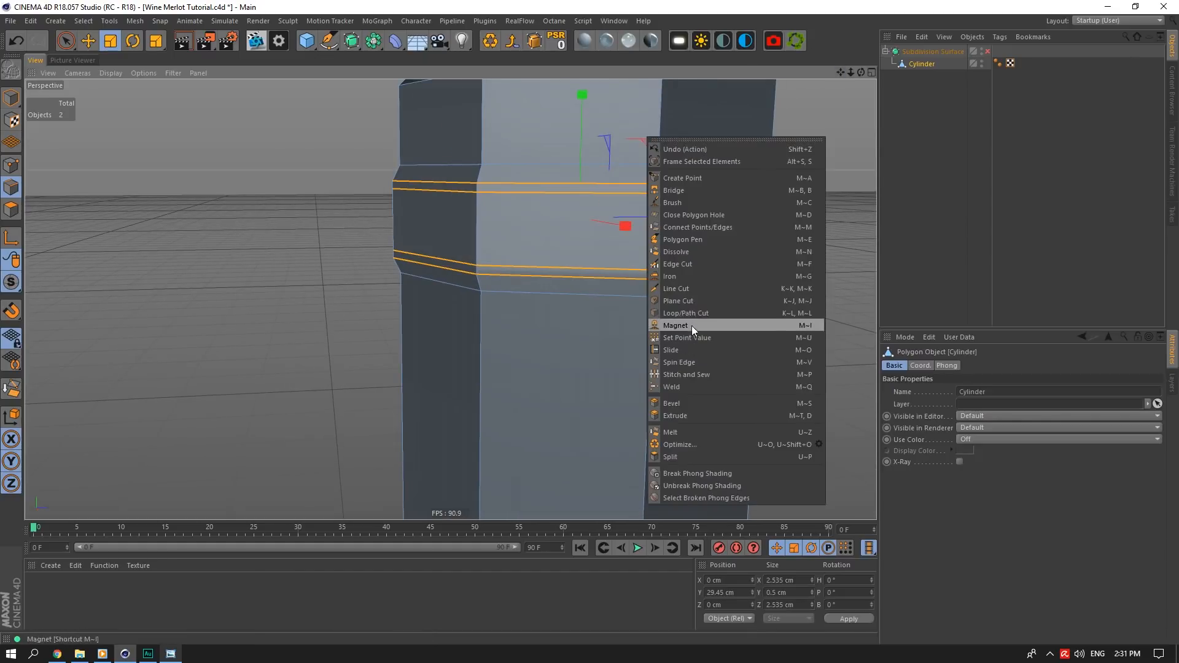
left_click(691, 324)
left_click(957, 525)
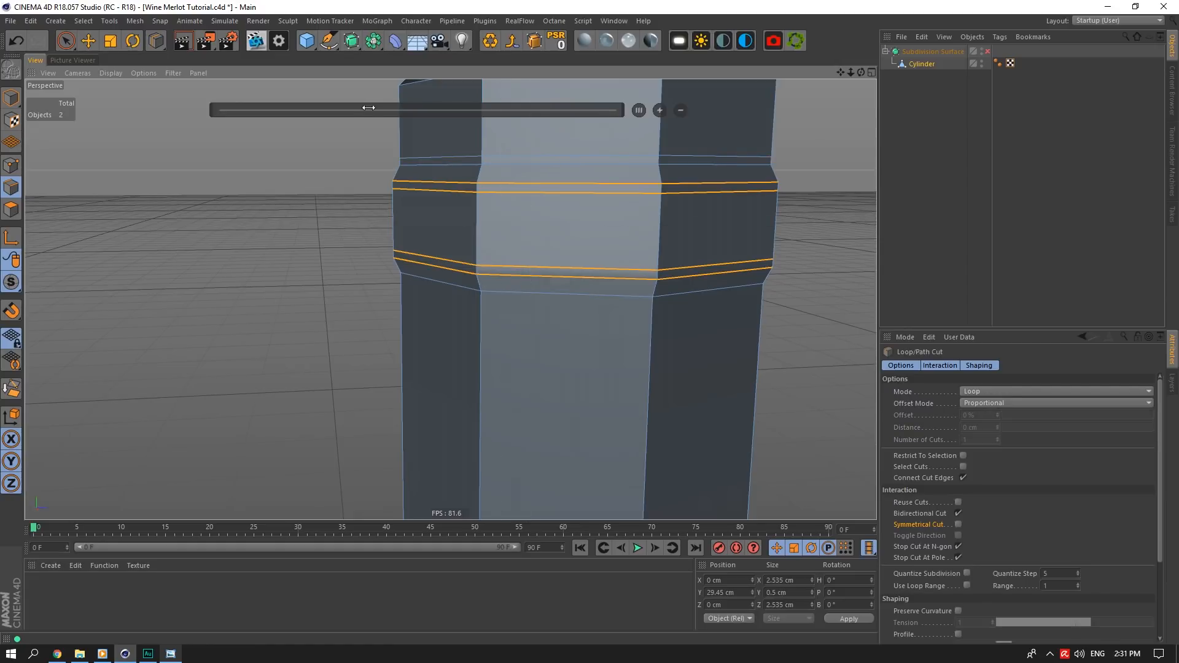
Deselect all edges, add a single loop cut just below the raised collar, and enable the Subdivision Surface
left_click(84, 21)
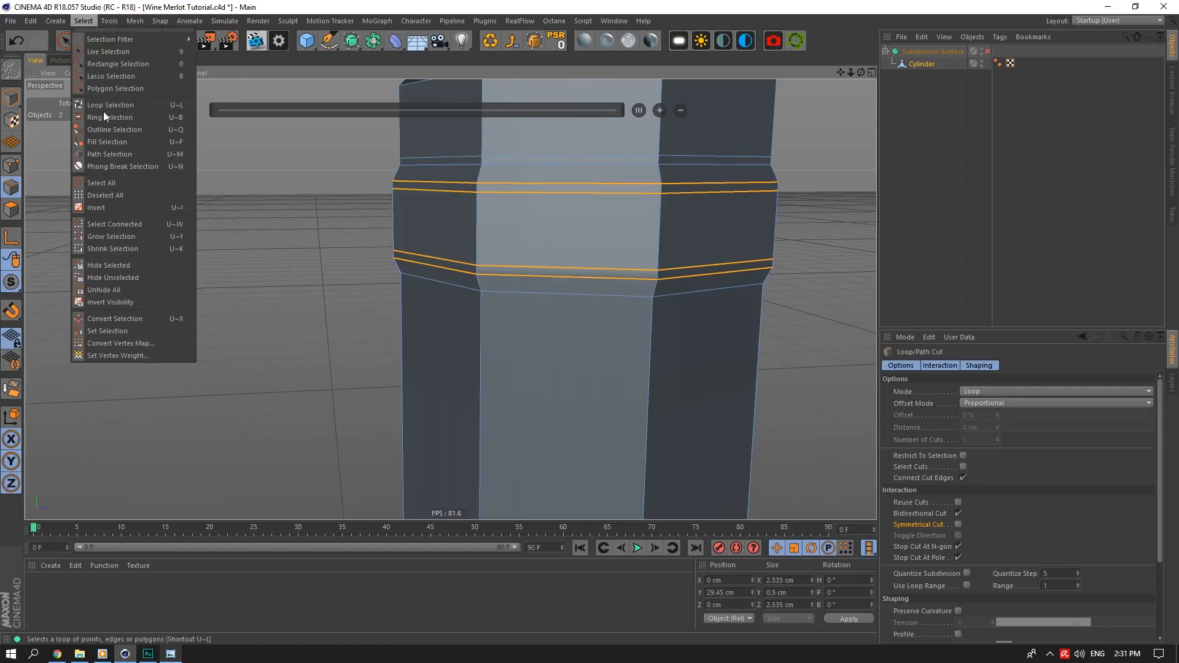
left_click(112, 198)
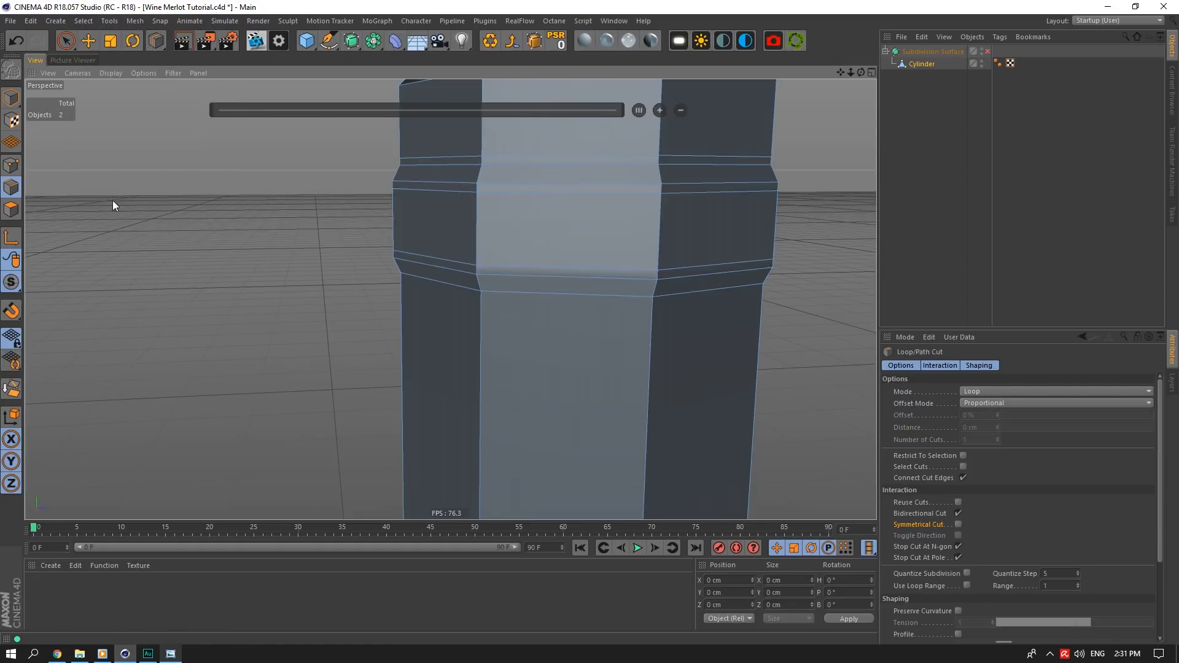
left_click(482, 300)
left_click(932, 179)
left_click(988, 51)
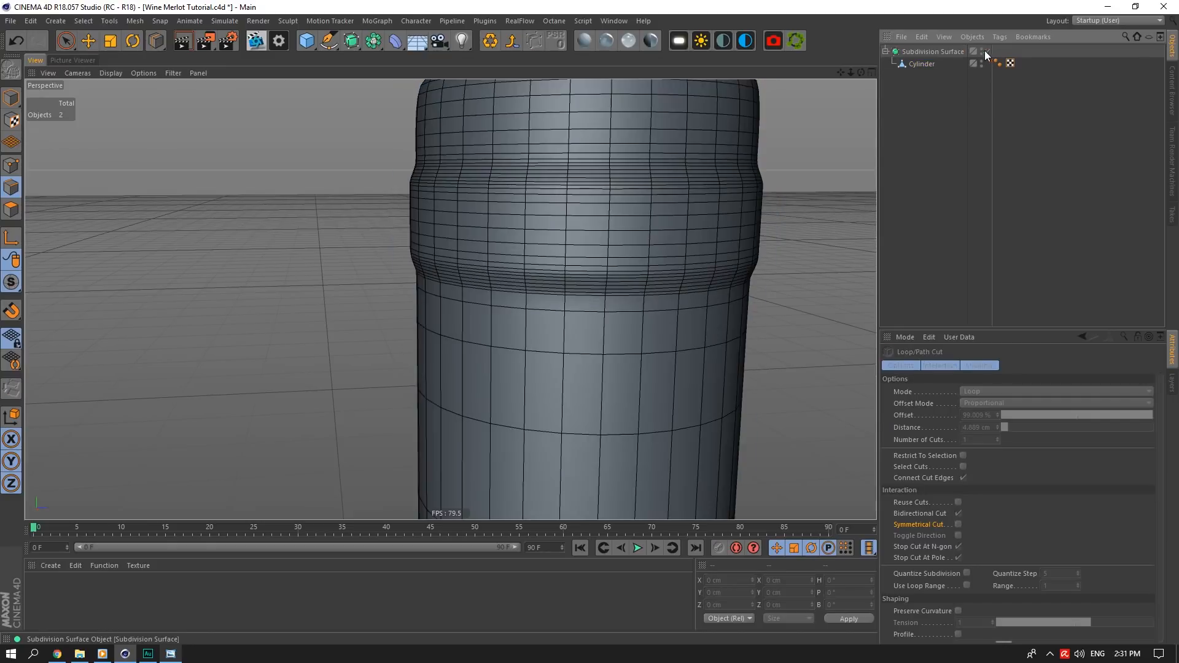
Disable smoothing, select the four edge loops of the raised collar band and scale them out to about 2.642 cm in X and Z
scroll(451, 300, "down", 8)
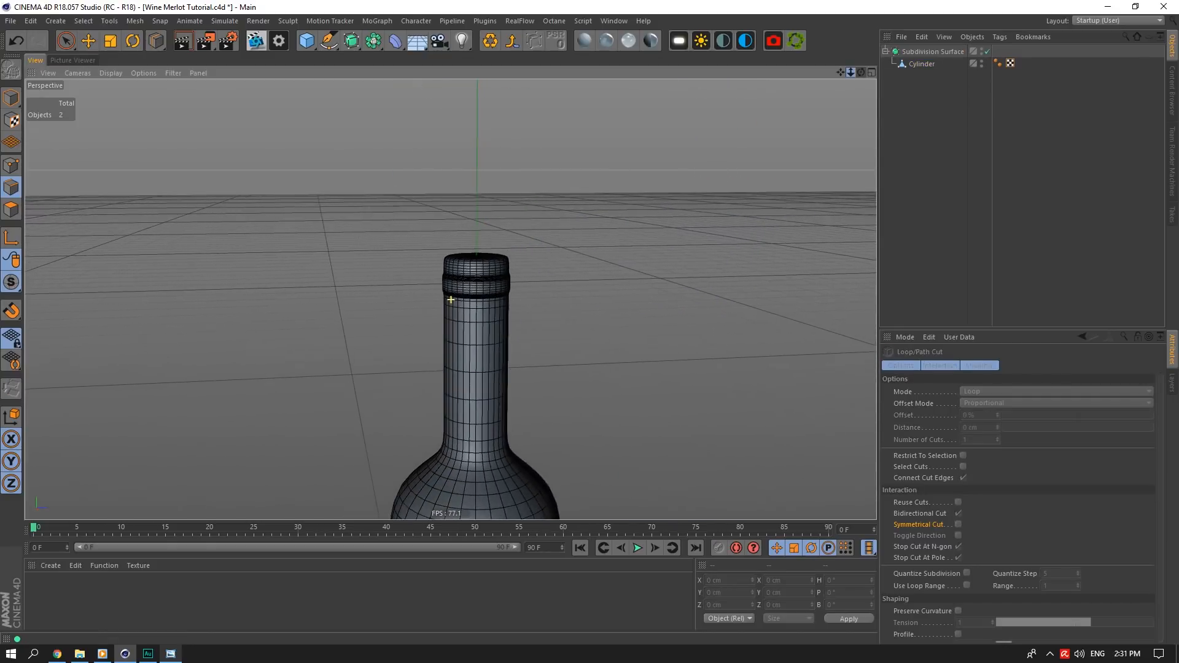
scroll(451, 300, "up", 10)
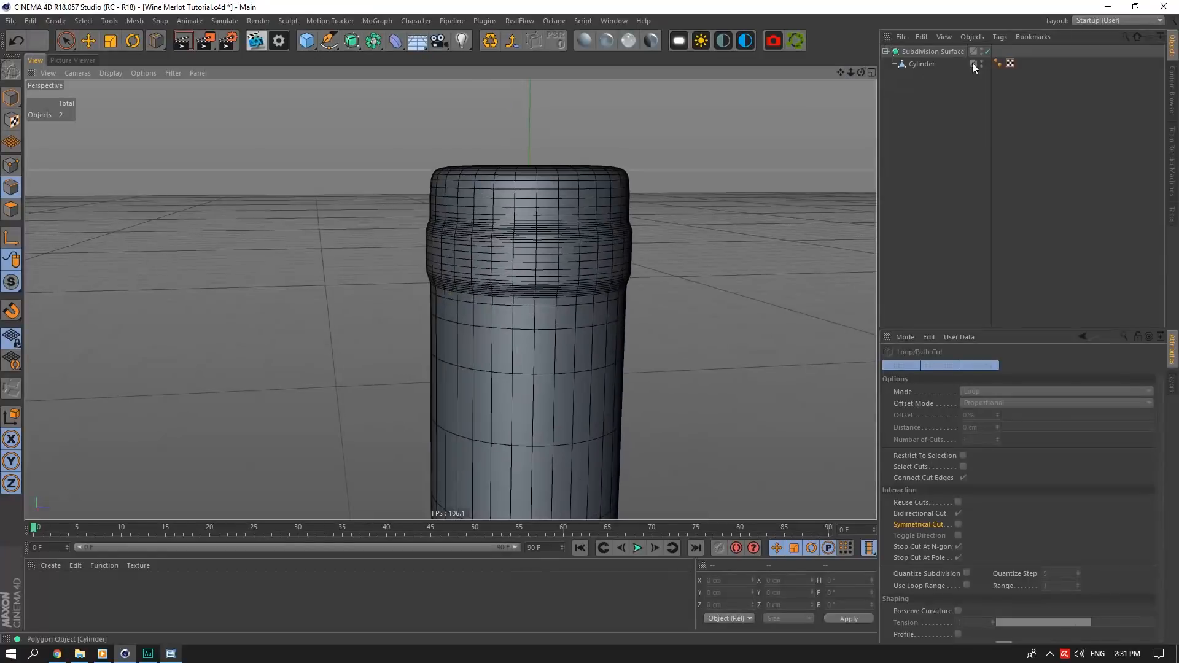
left_click(988, 51)
left_click(920, 65)
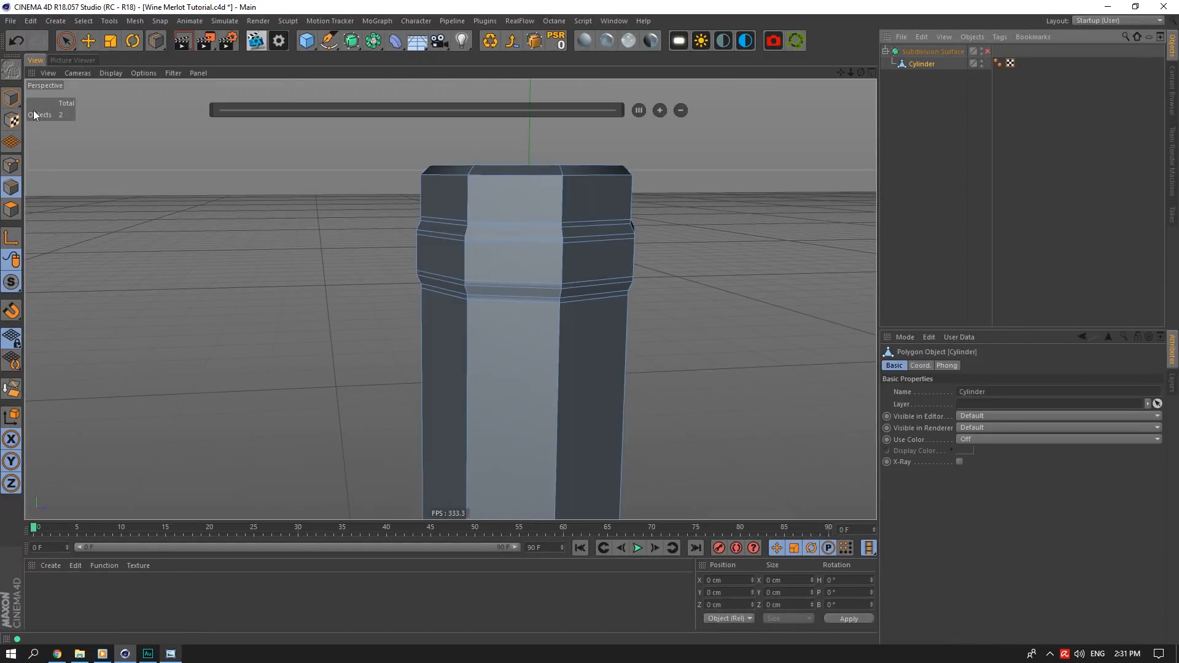
left_click(88, 41)
double_click(443, 233, "shift")
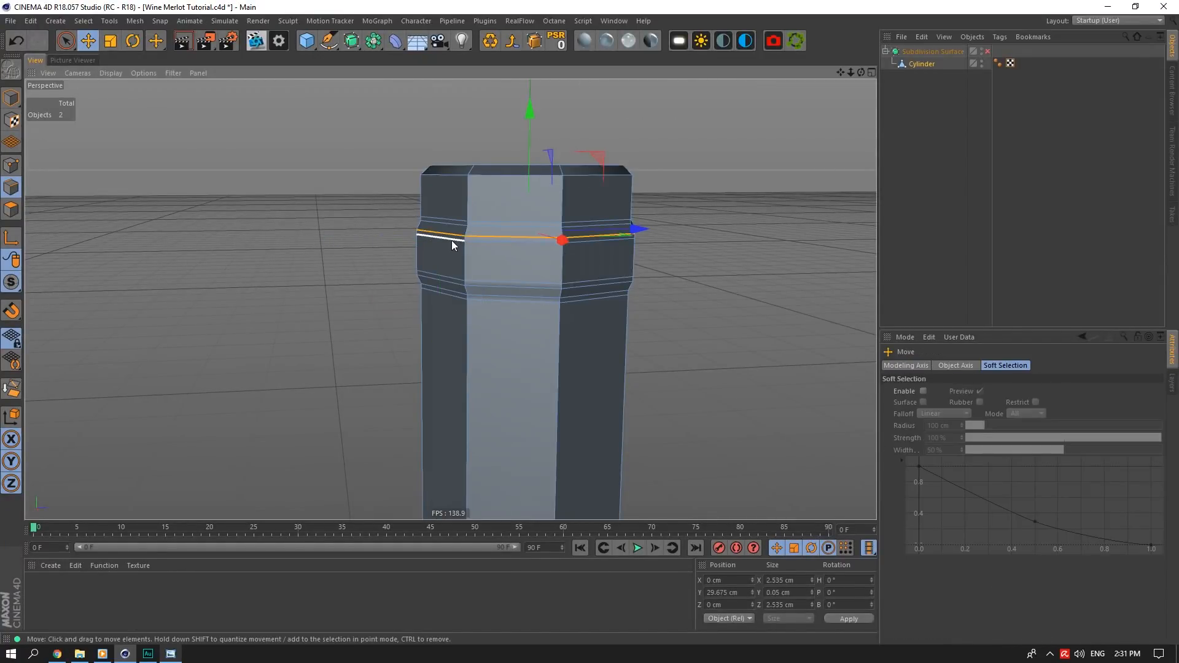
double_click(445, 280, "shift")
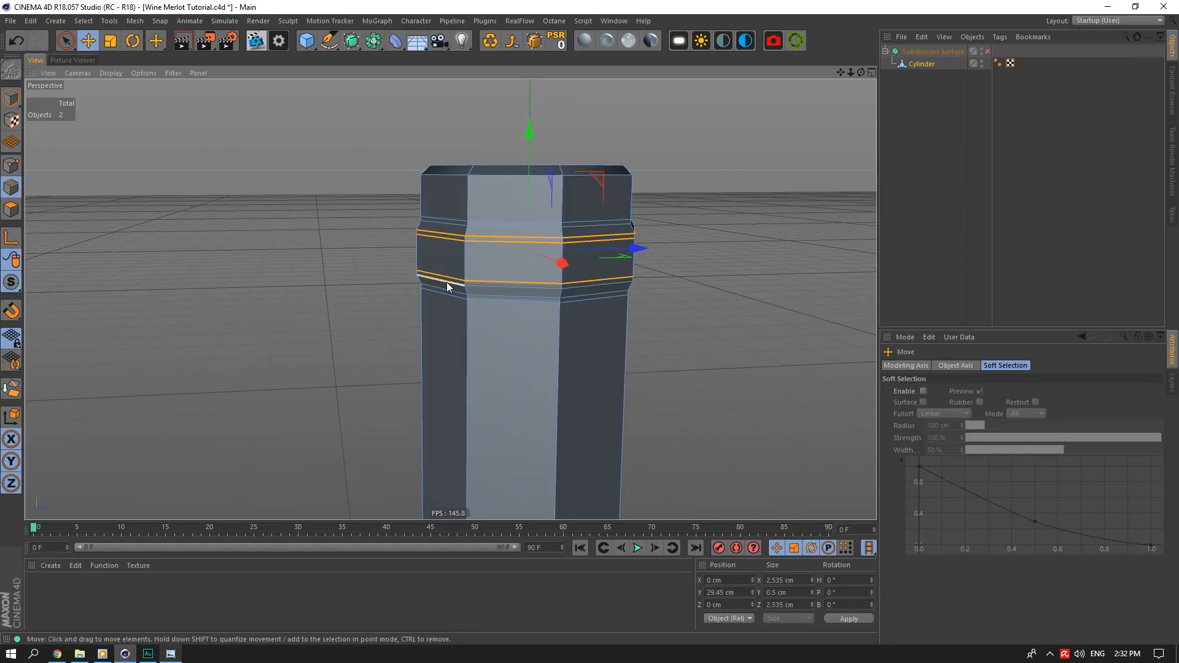
left_click(110, 41)
left_click_drag(861, 73, 861, 77)
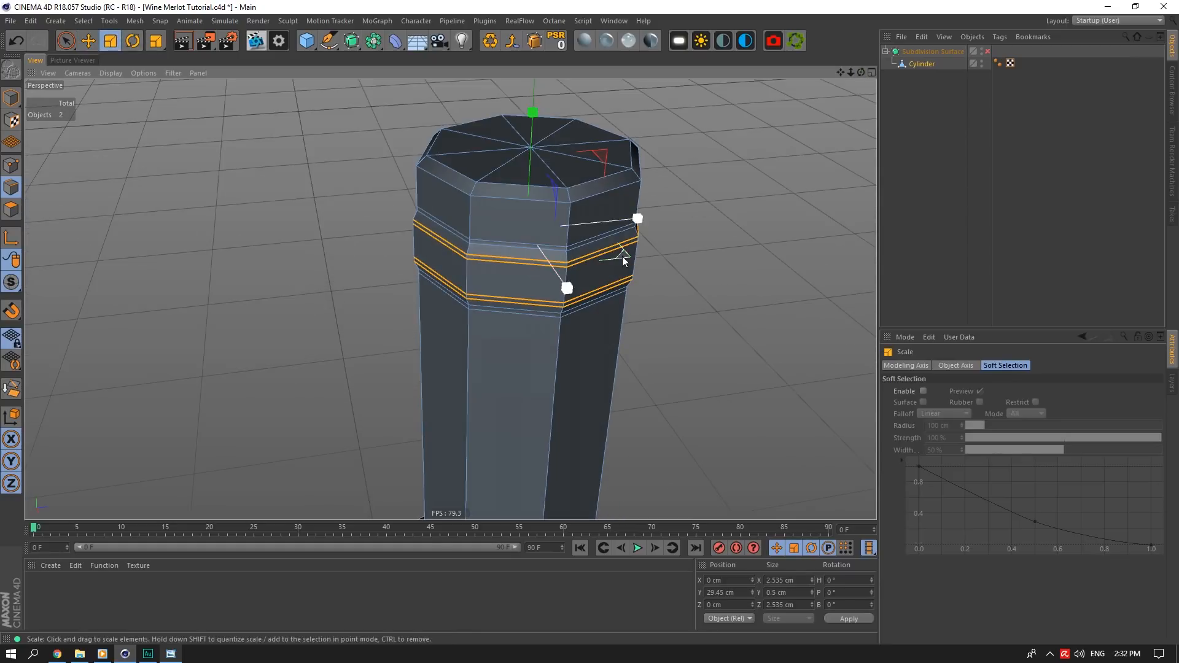
left_click_drag(625, 253, 643, 256)
Enable the Subdivision Surface and scale the selected collar loops in to about 2.602 cm in X and Z
mouse_move(852, 73)
left_mouse_down()
mouse_move(872, 51)
mouse_move(860, 60)
left_mouse_up()
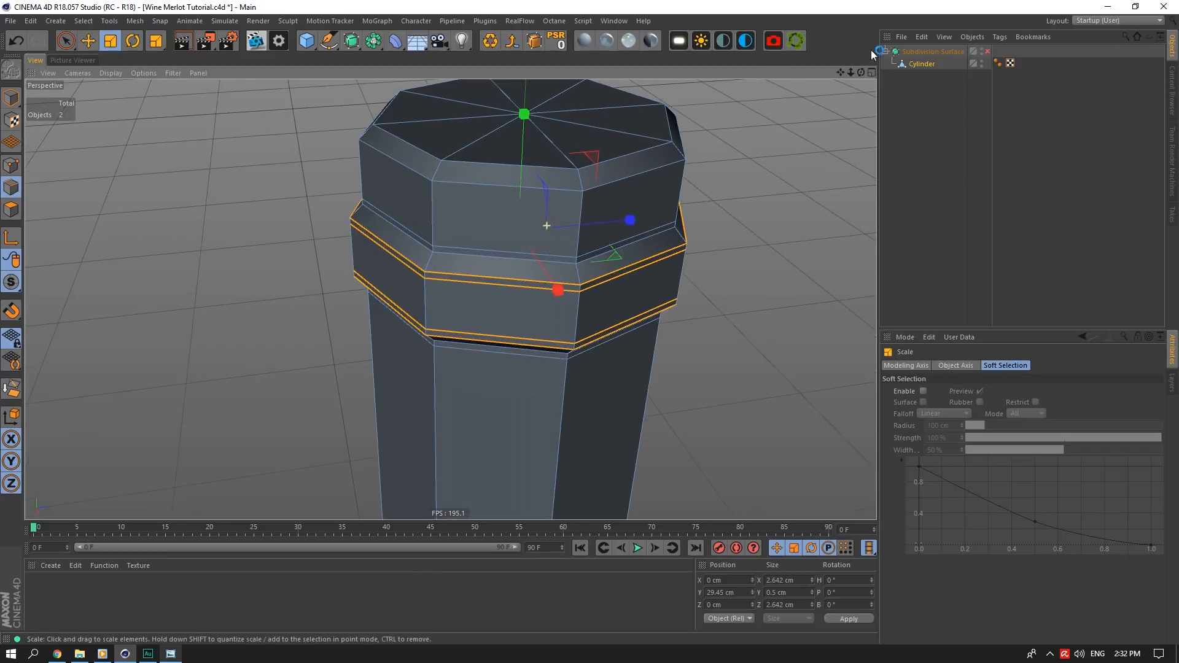
left_click(986, 54)
left_click(987, 51)
left_click_drag(450, 299, 449, 297, "alt")
left_click(952, 63)
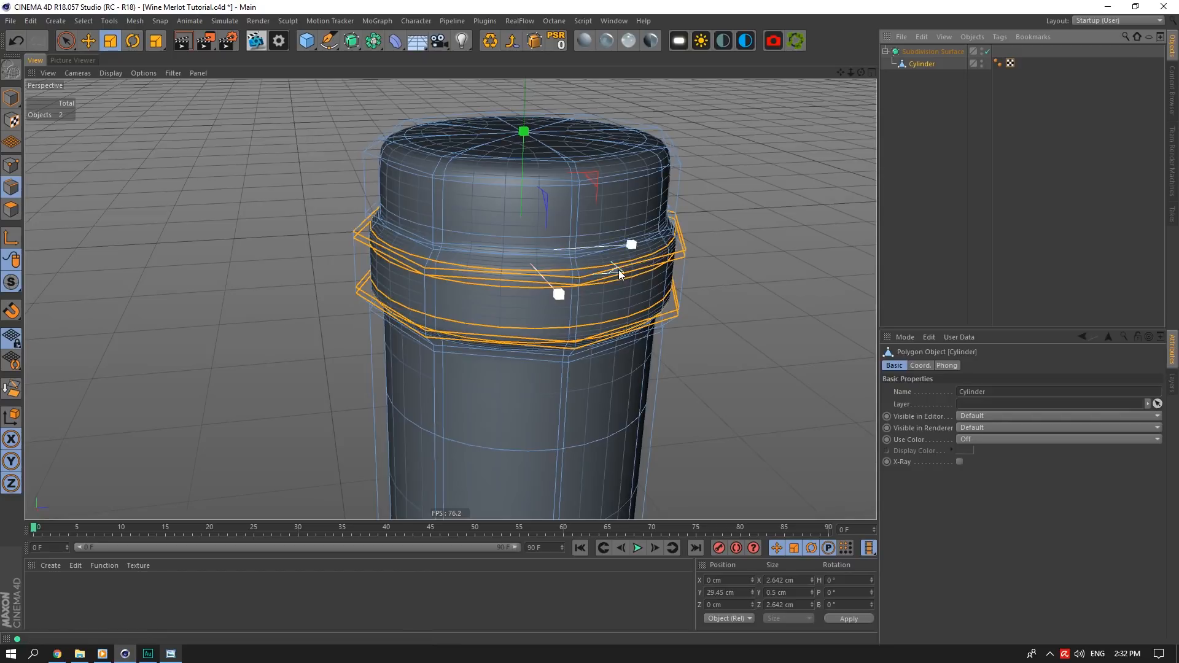
left_click_drag(618, 269, 609, 274)
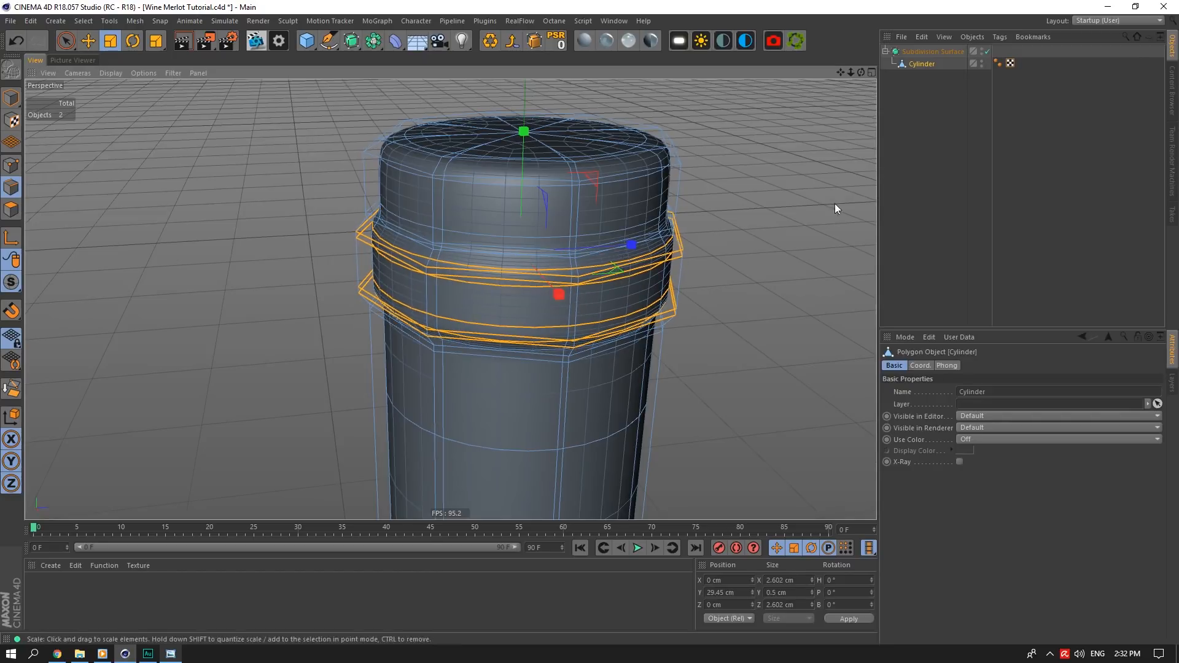
left_click(881, 144)
left_click_drag(861, 72, 840, 72)
left_click(923, 64)
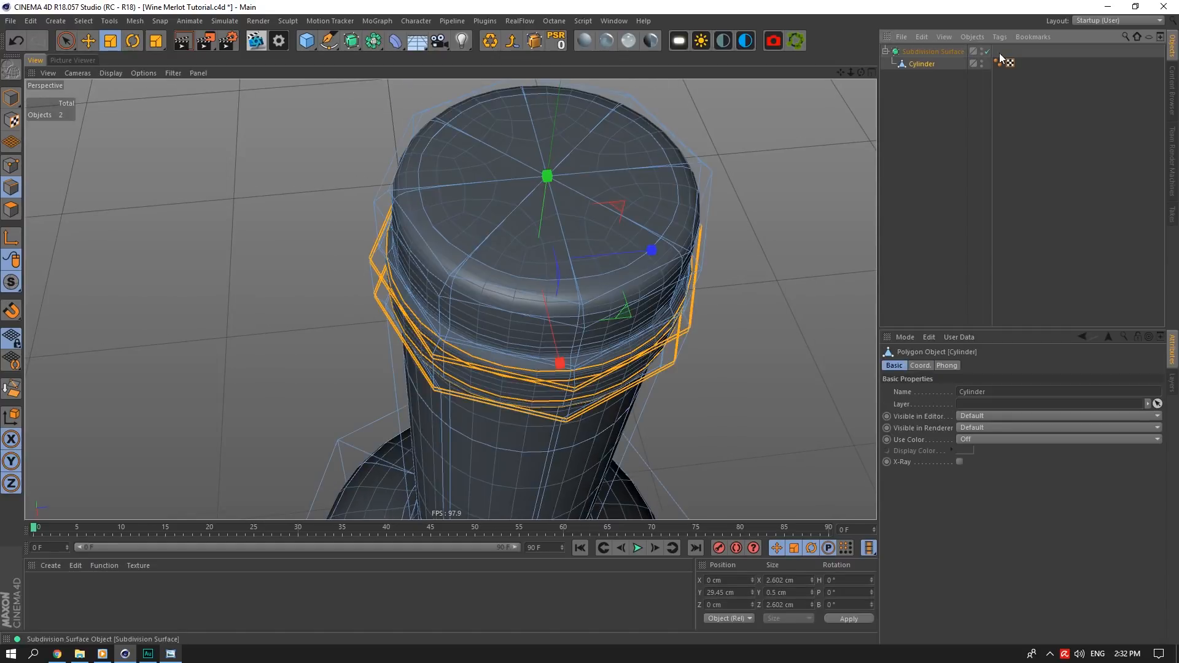
Disable smoothing, add a single loop cut just below the bevelled edge of the bottle's mouth, and enable smoothing again
left_click(988, 52)
scroll(481, 264, "up", 4)
left_click_drag(861, 73, 860, 69)
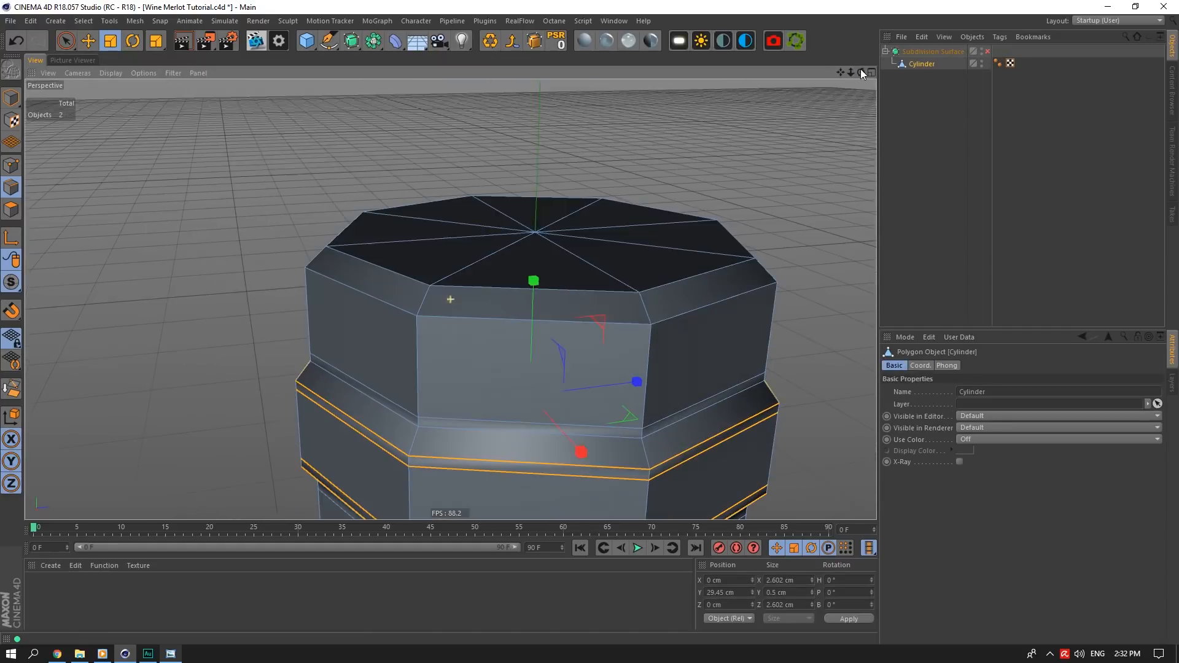
right_click(481, 277)
left_click(449, 250)
right_click(489, 242)
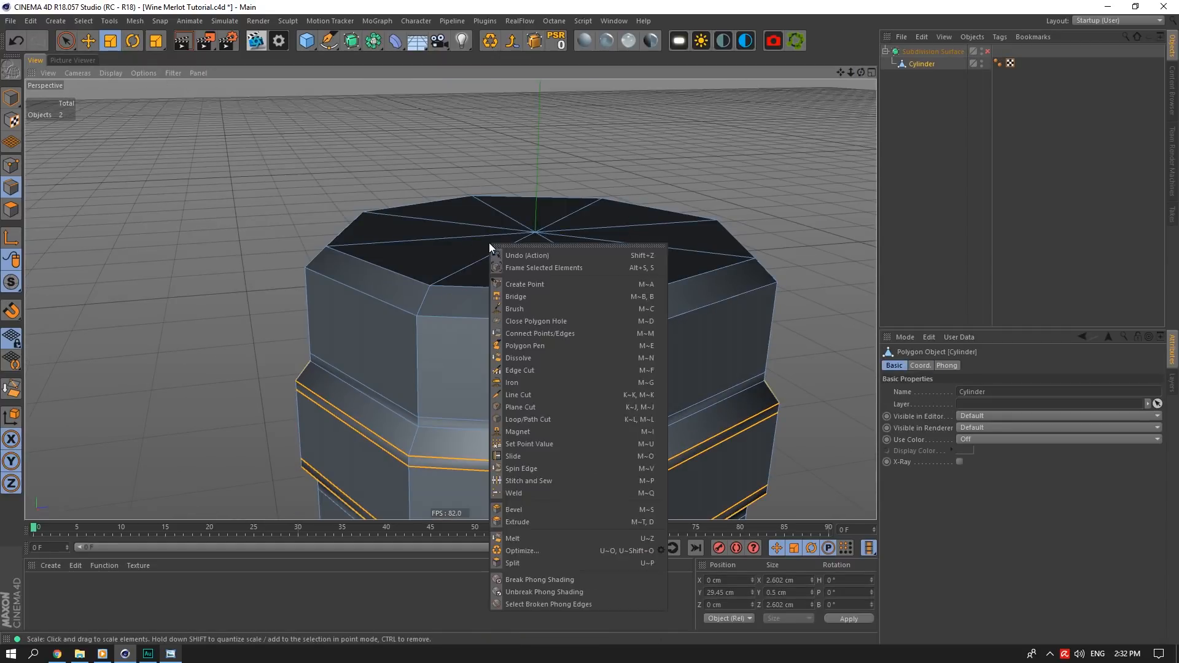
left_click(540, 409)
left_click(421, 321)
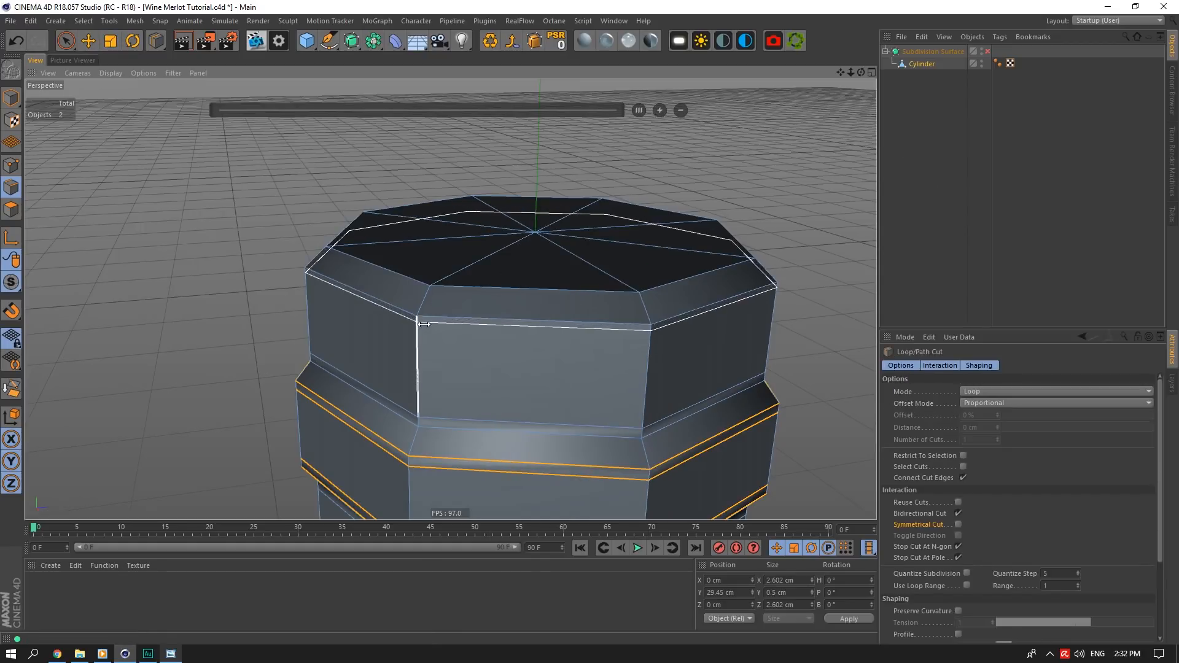
left_click(927, 138)
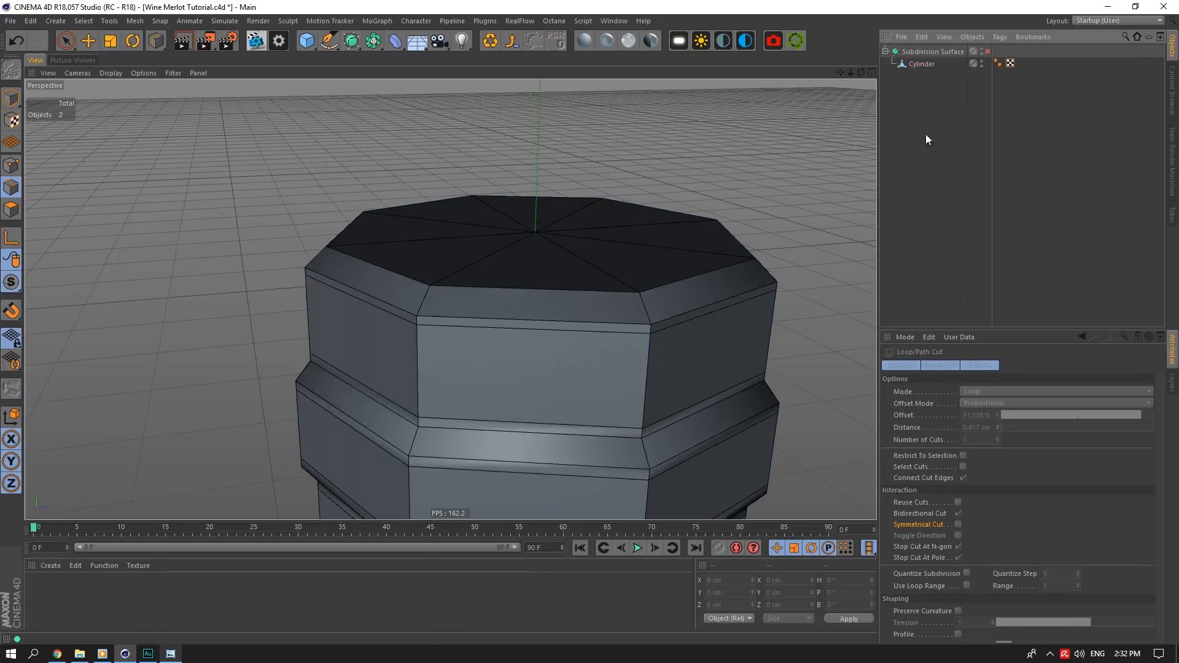
left_click(987, 51)
left_click_drag(864, 72, 876, 115)
Examine the whole bottle from mouth to base, with smoothing off and on
left_click(933, 65)
left_click(988, 52)
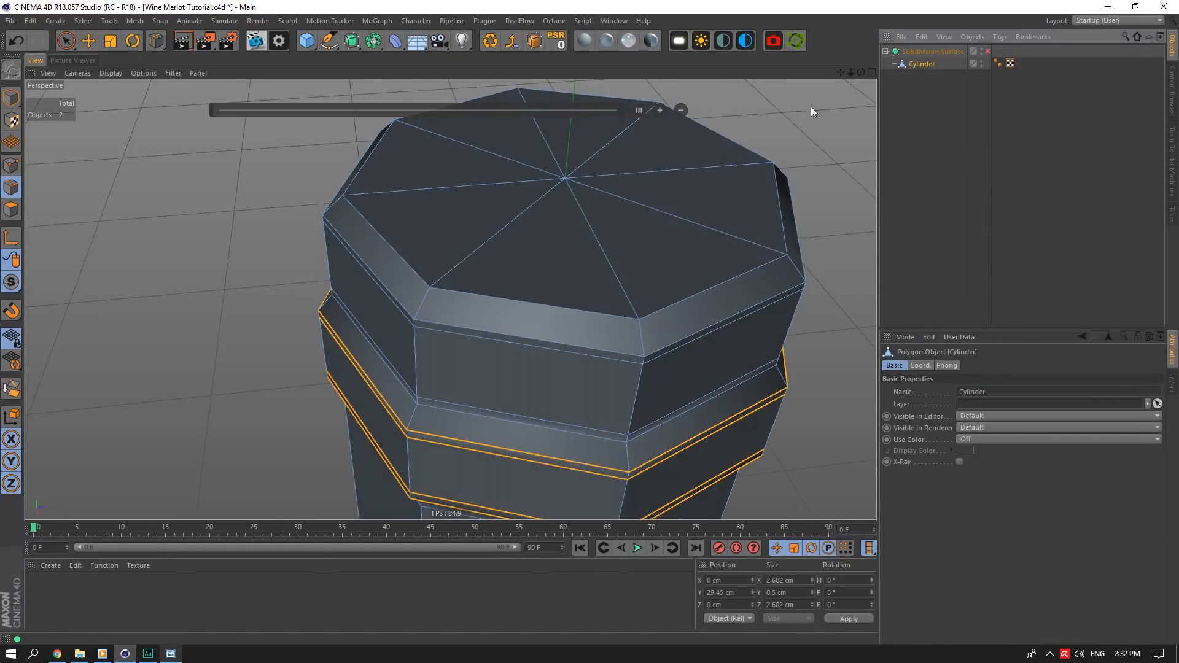
left_click_drag(851, 74, 561, 119)
left_click_drag(851, 73, 814, 77)
mouse_move(840, 73)
left_mouse_down()
mouse_move(872, 16)
mouse_move(836, 65)
mouse_move(848, 70)
left_mouse_up()
scroll(475, 301, "up", 4)
left_click(921, 97)
left_click(988, 51)
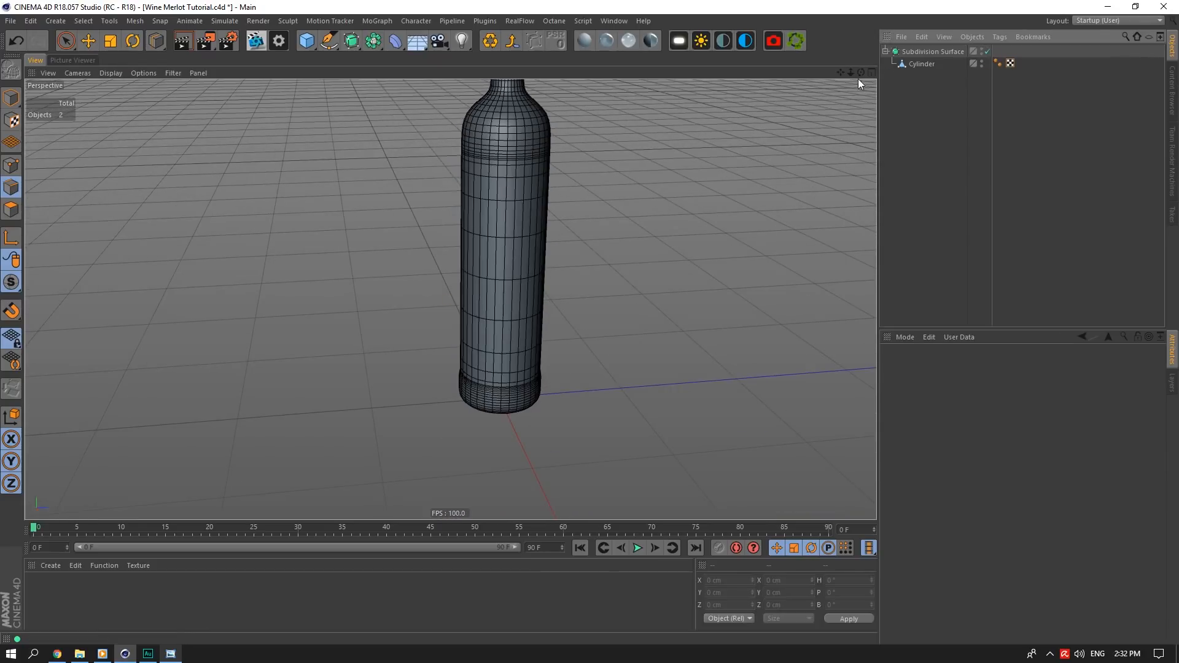
left_click_drag(840, 71, 799, 136)
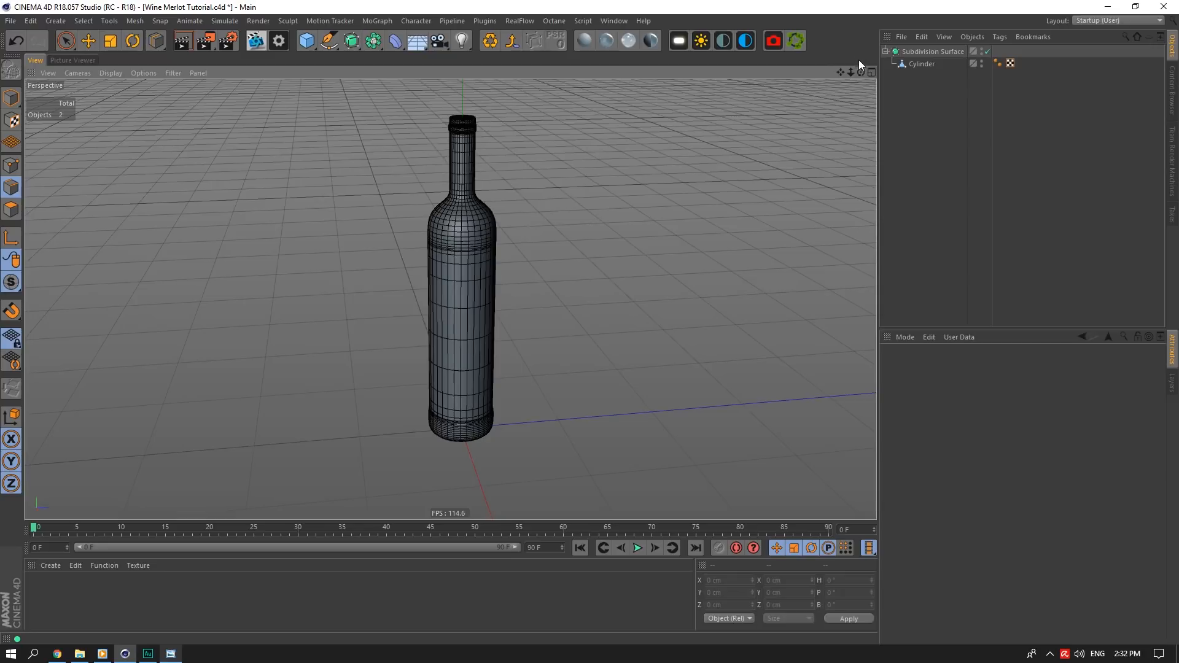
mouse_move(862, 72)
left_mouse_down()
mouse_move(863, 117)
mouse_move(839, 124)
mouse_move(814, 184)
mouse_move(864, 71)
left_mouse_up()
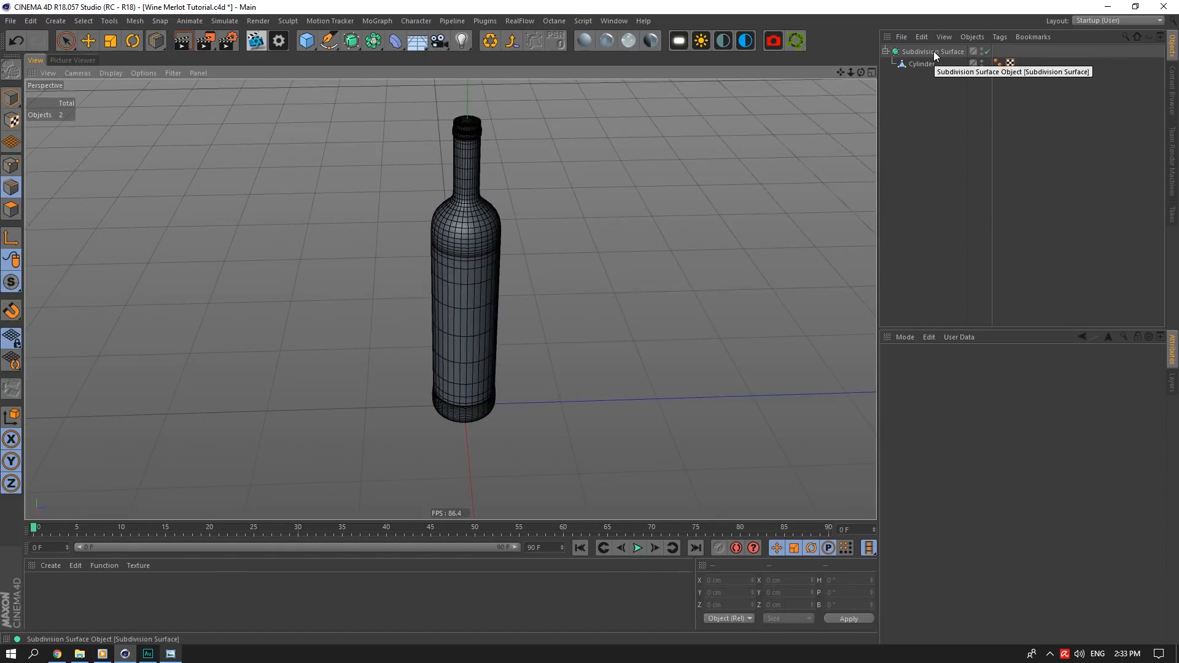
Disable the Subdivision Surface and add a single loop cut around the lower part of the bottle's body
left_click(987, 52)
left_click(923, 64)
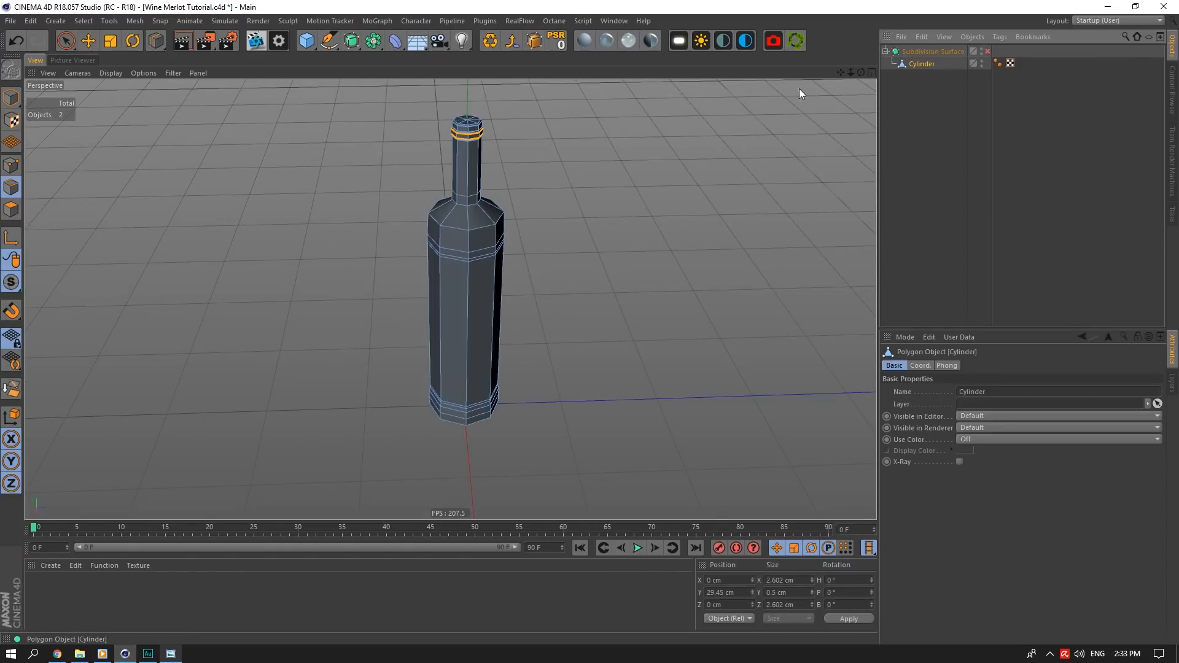
right_click_drag(419, 246, 487, 306, "alt")
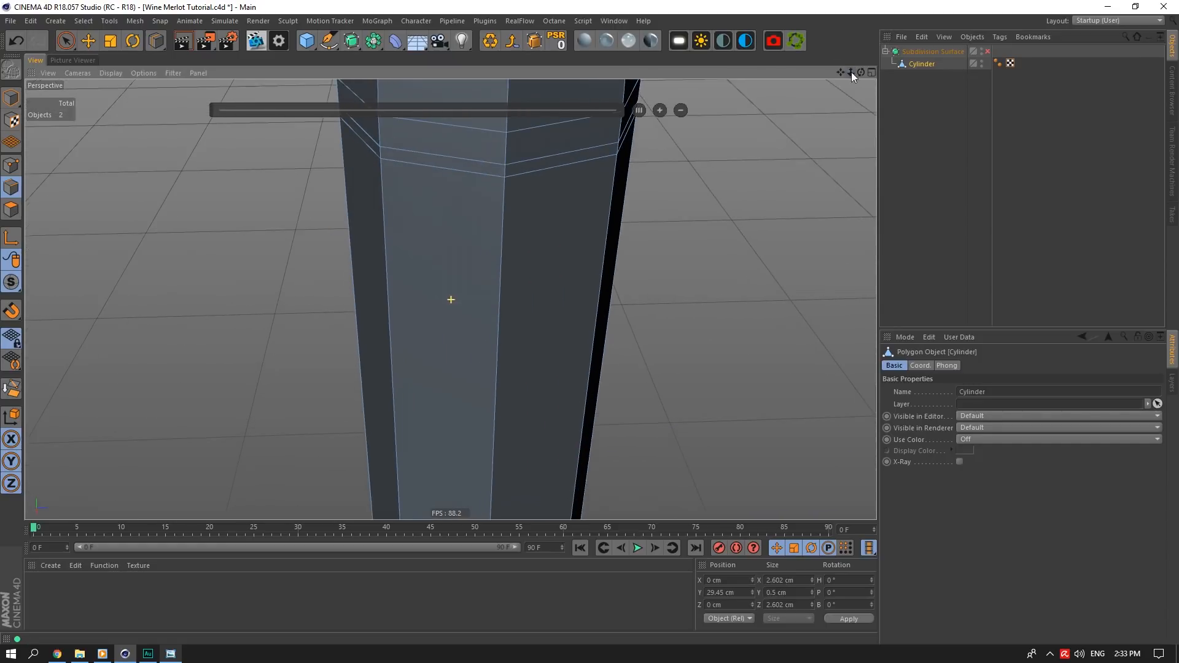
left_click_drag(851, 72, 834, 72)
left_click_drag(447, 330, 447, 387)
scroll(410, 319, "up", 3)
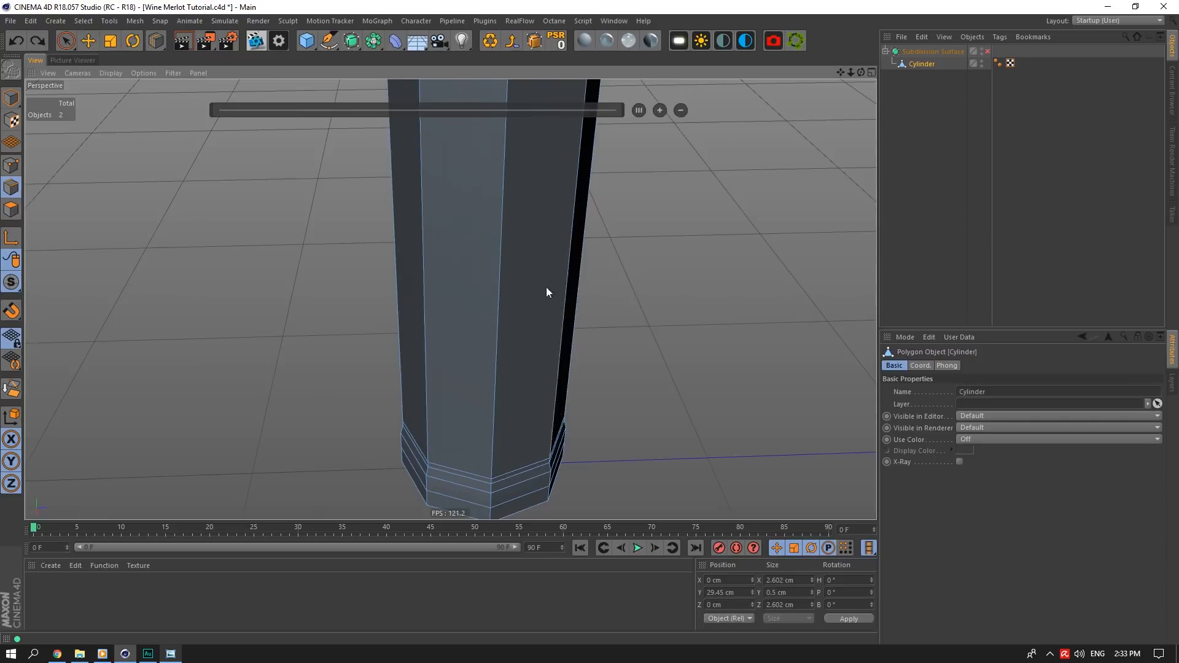
right_click(546, 287)
left_click(592, 456)
right_click(565, 426)
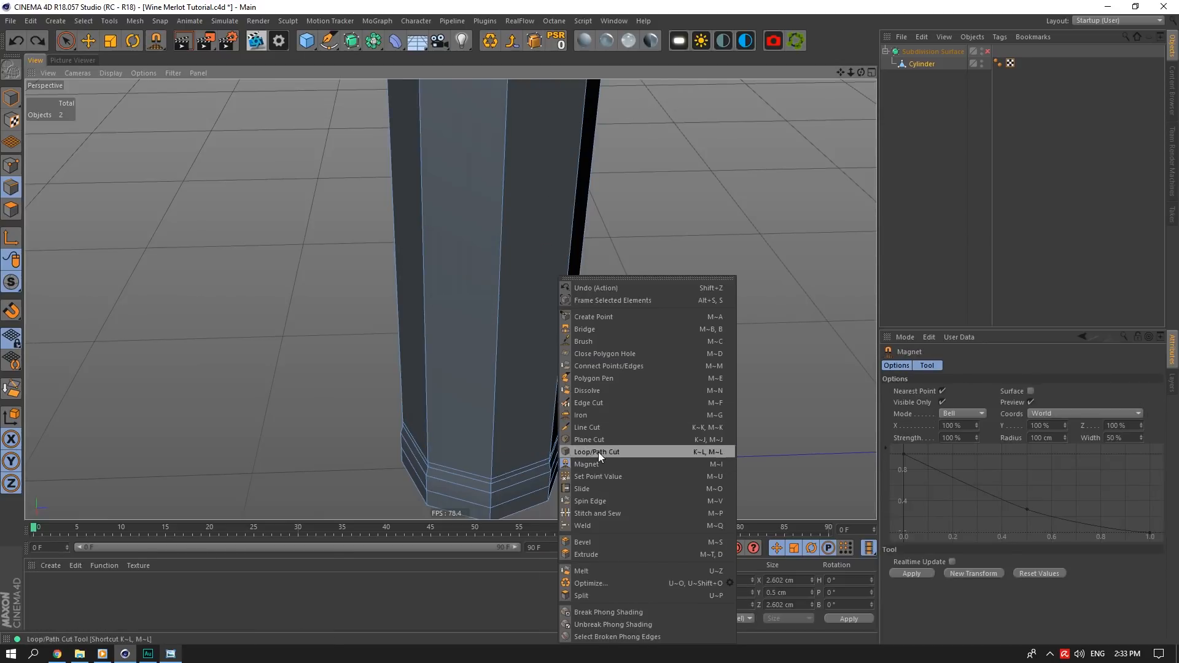
left_click(599, 452)
left_click(492, 338)
Select the new lower body loop and set its Y position to 7.6 cm
left_click(88, 41)
double_click(462, 331)
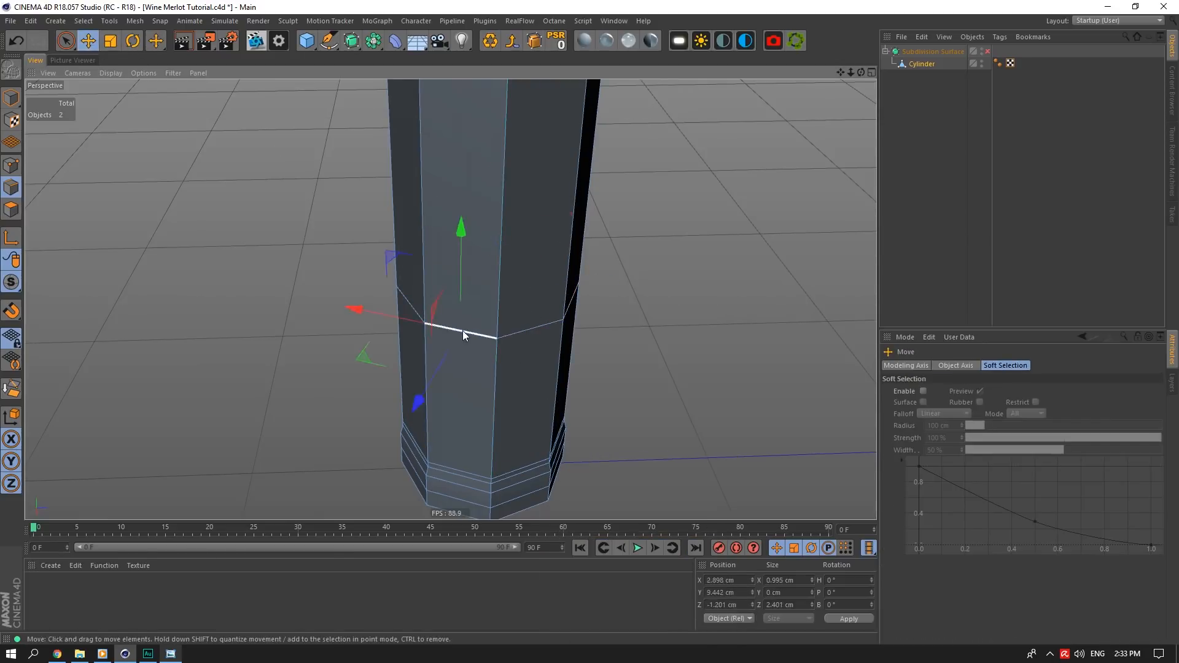
left_click(741, 583)
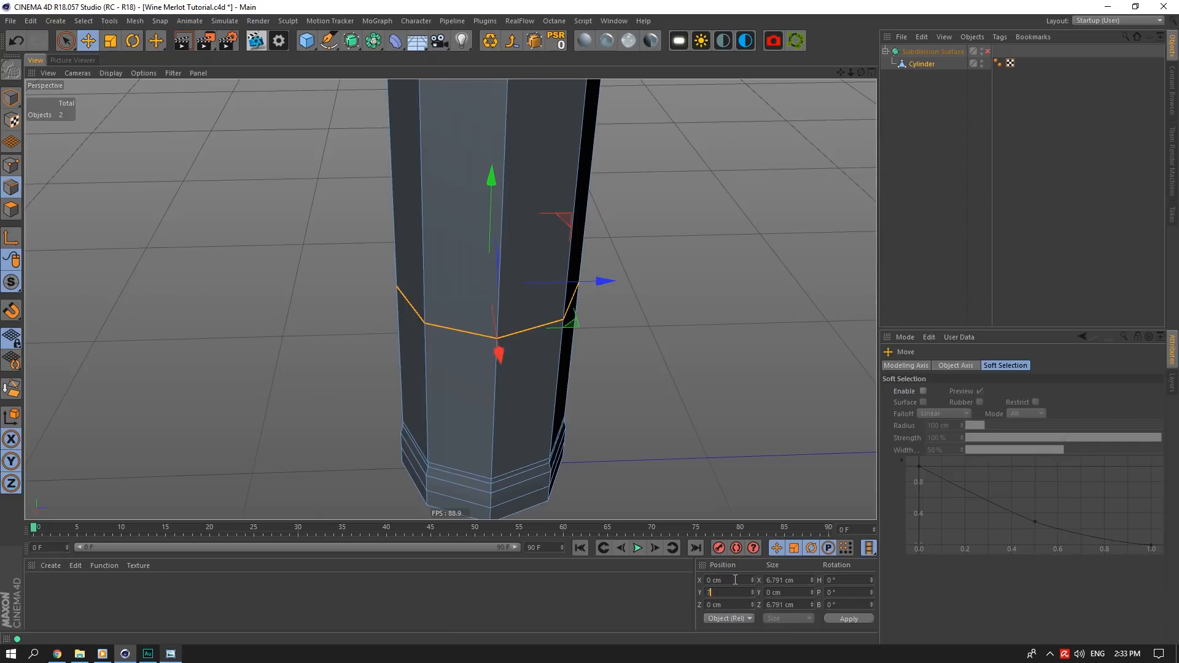
key("Return")
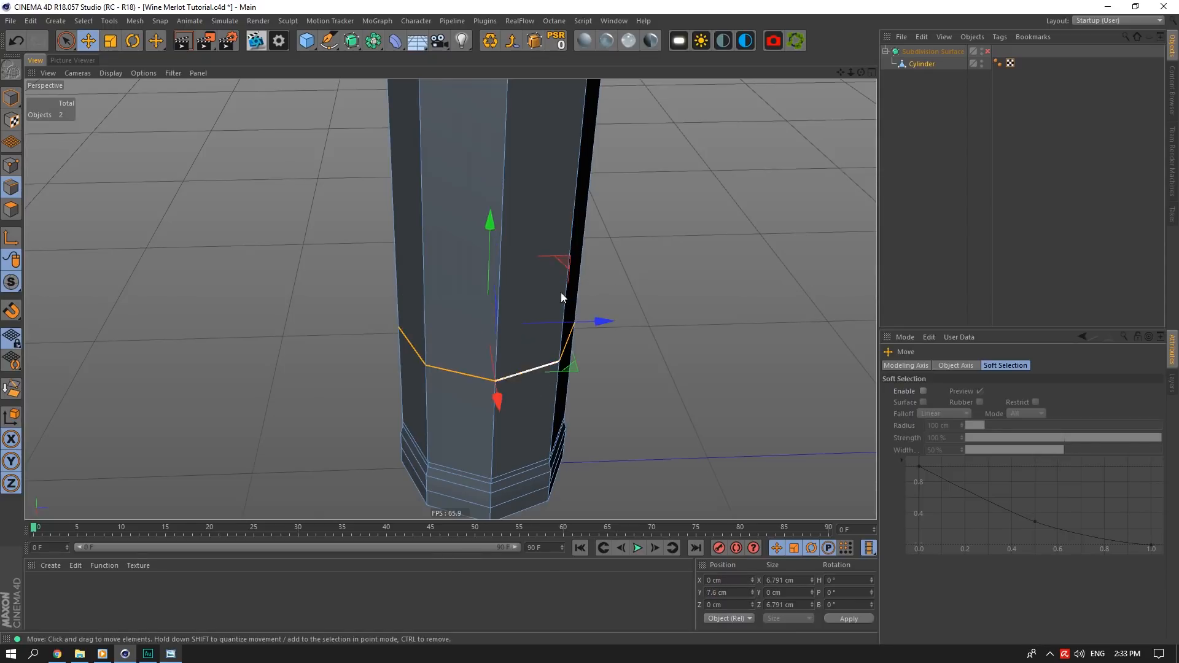
Add another single loop cut around the body, between the lower loop and the shoulder
scroll(553, 293, "down", 2)
middle_click_drag(552, 292, 562, 309, "alt")
middle_click_drag(451, 300, 464, 297, "alt")
right_click(513, 211)
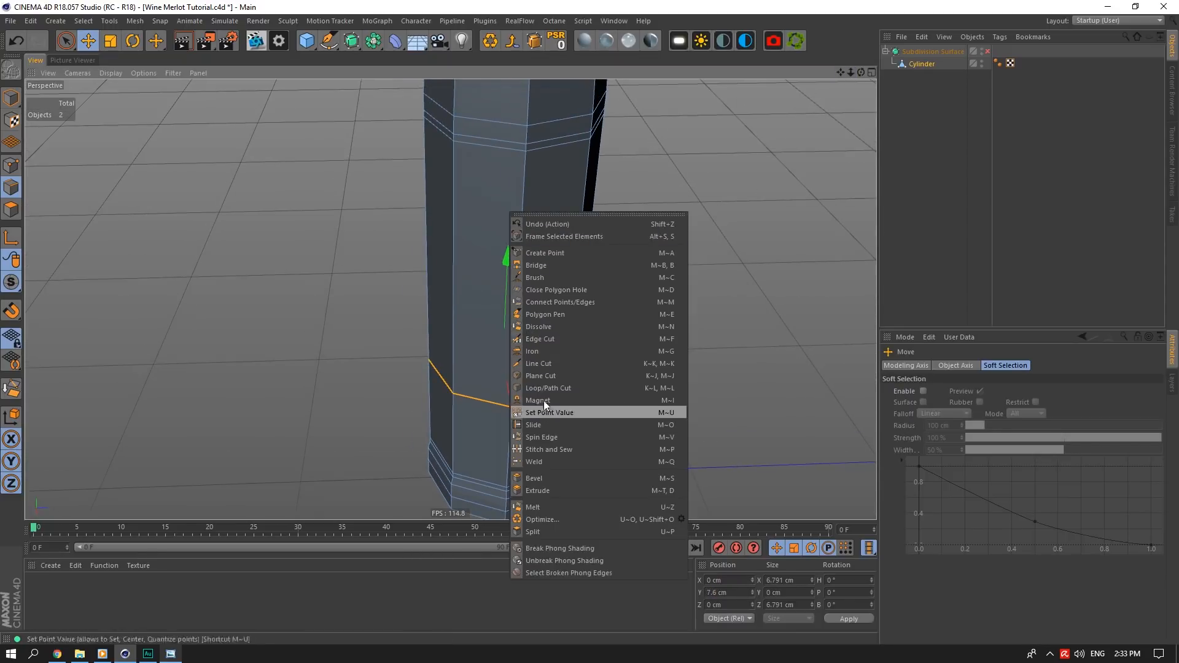
left_click(550, 375)
right_click(519, 363)
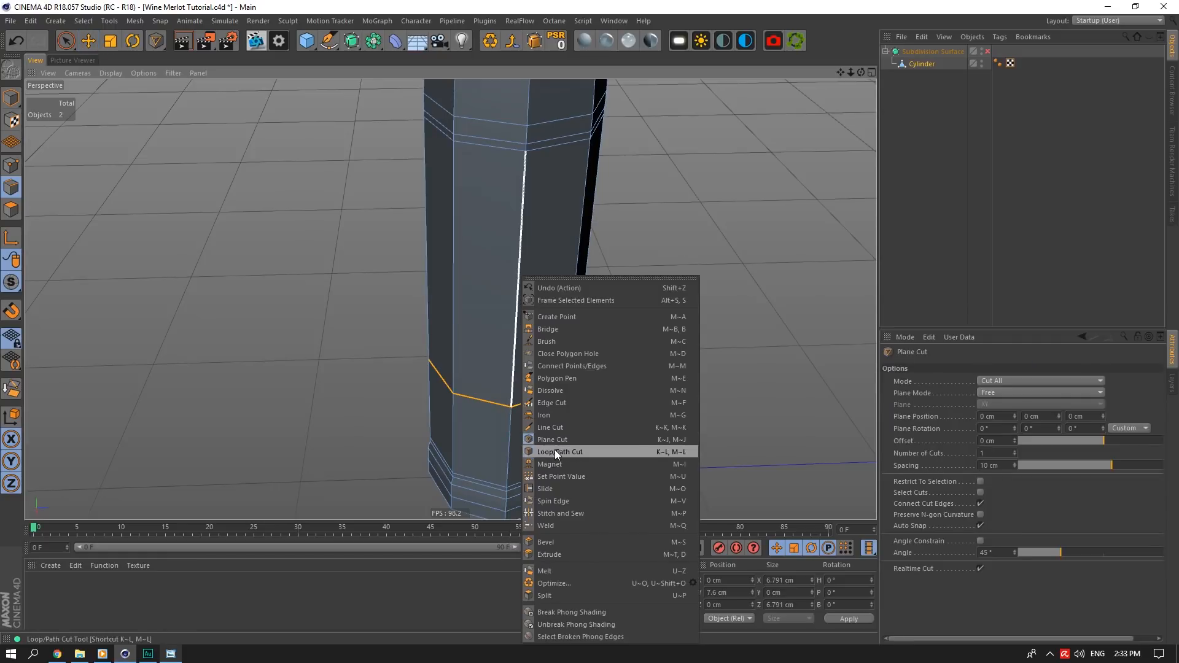
left_click(554, 449)
left_click(520, 249)
Select the new upper body loop and set its Y position to 17.6 cm
left_click(111, 41)
left_click(88, 41)
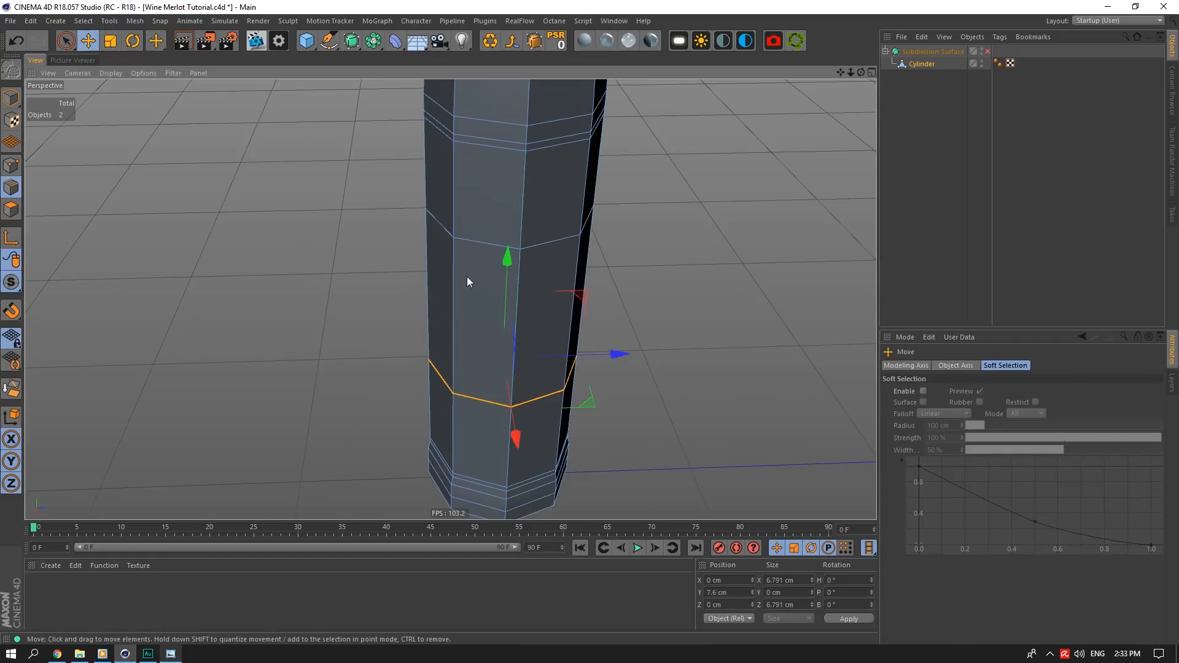
double_click(485, 243)
left_click_drag(714, 593, 754, 594)
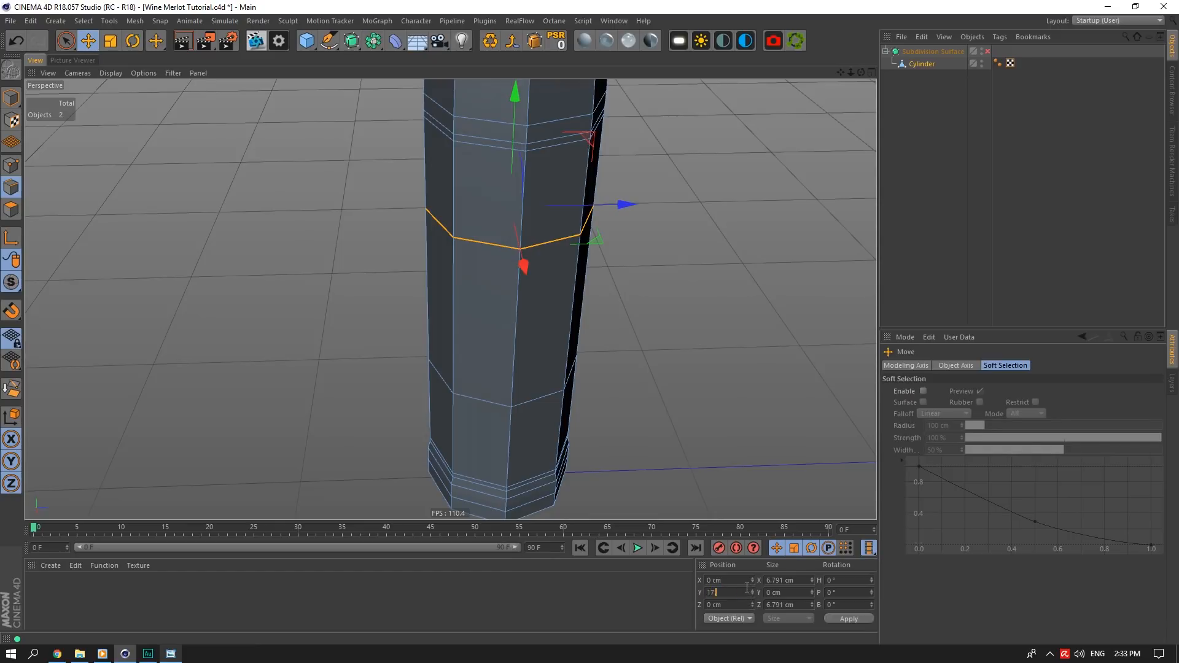
key("Return")
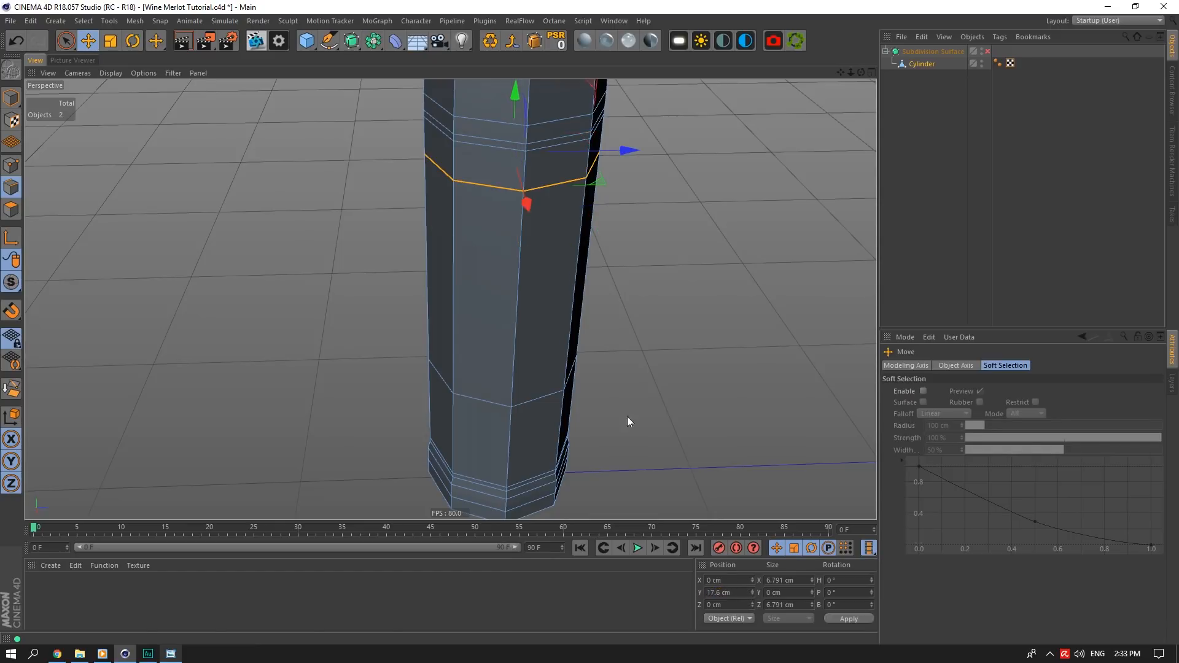
Select both body loops, enable smoothing, and raise their Subdivision Surface weight to the full 100 %
scroll(567, 360, "down", 4)
scroll(528, 332, "up", 4)
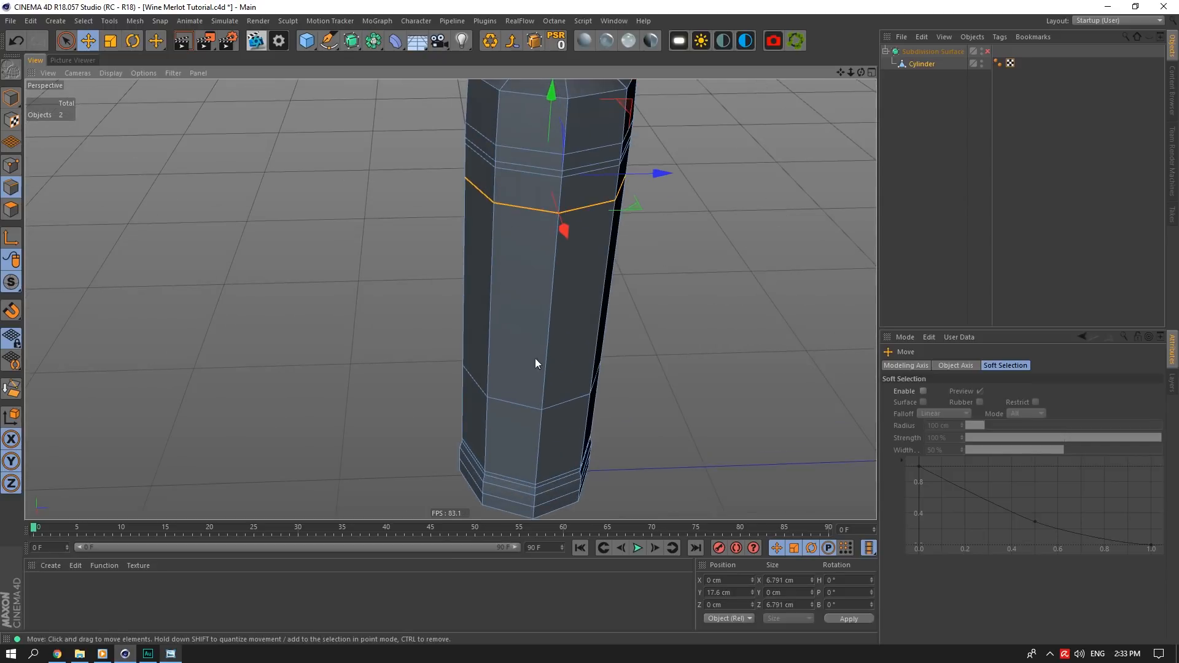
double_click(525, 399, "shift")
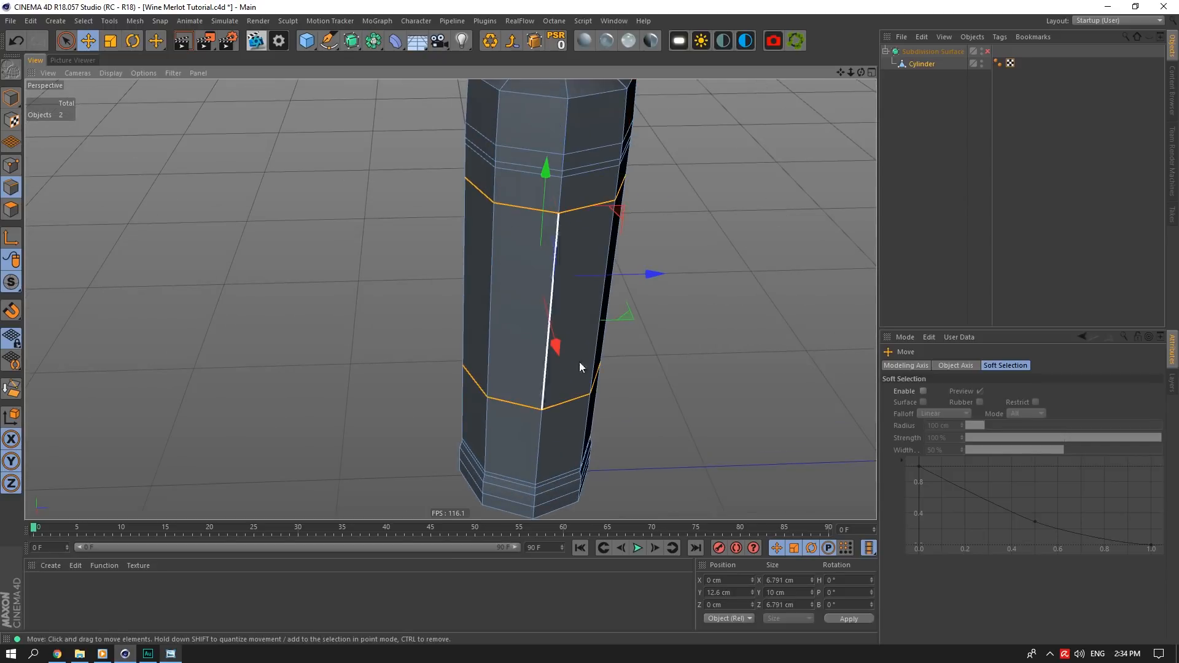
left_click(989, 52)
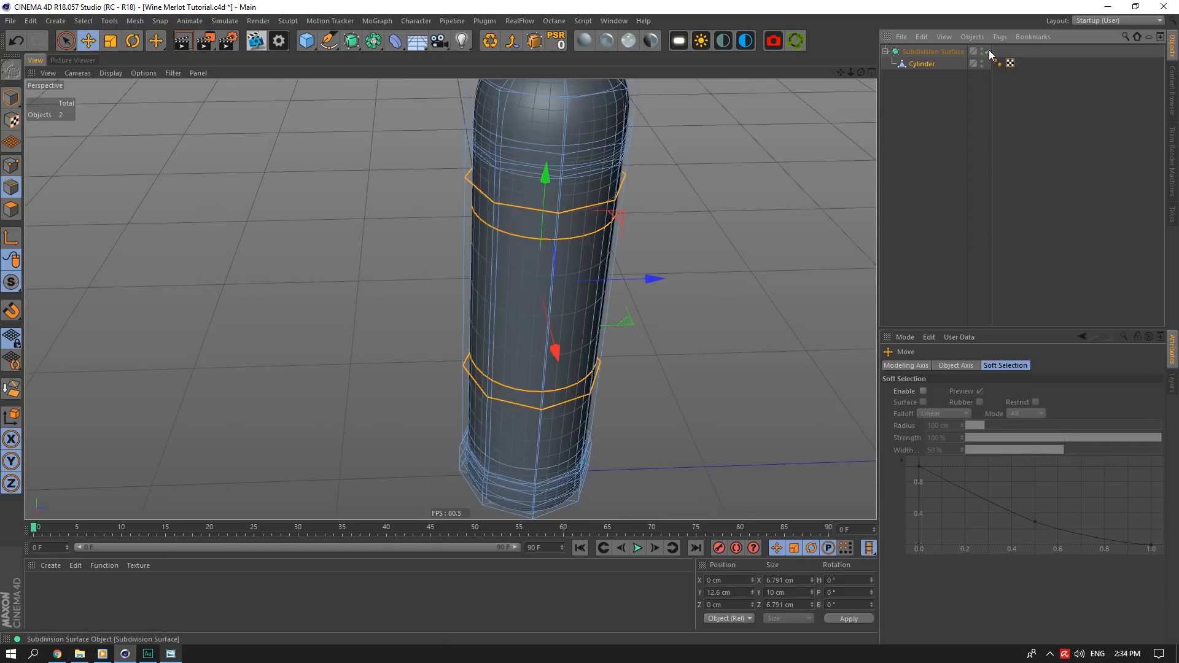
left_click(535, 42)
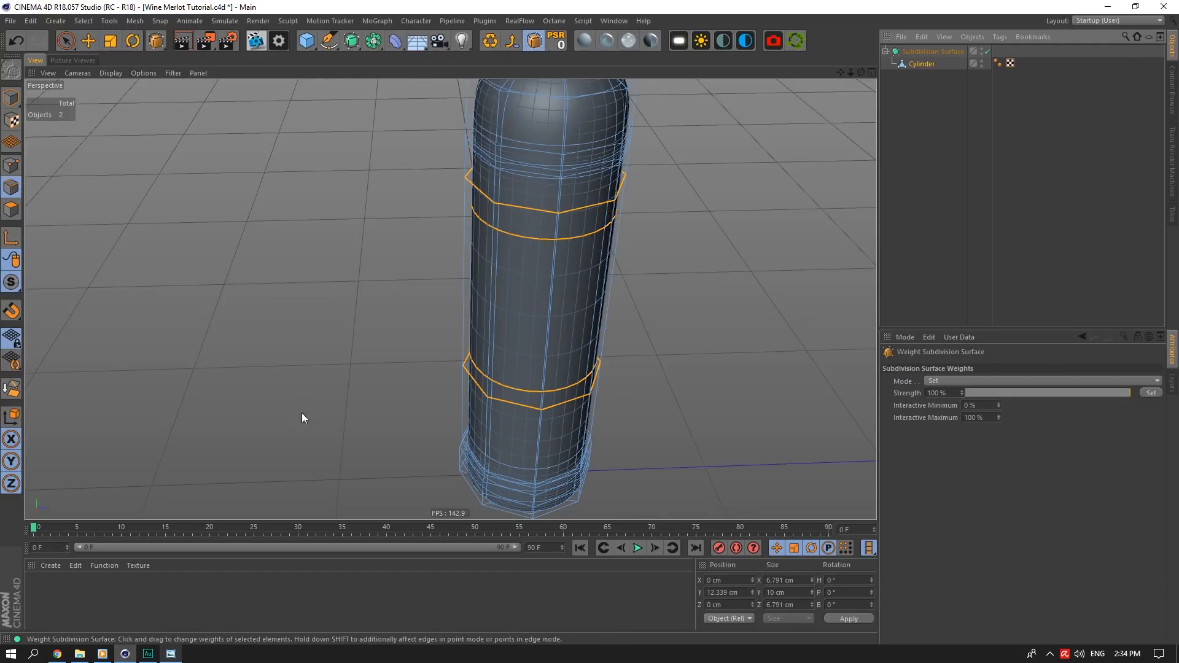
left_click_drag(301, 413, 421, 404)
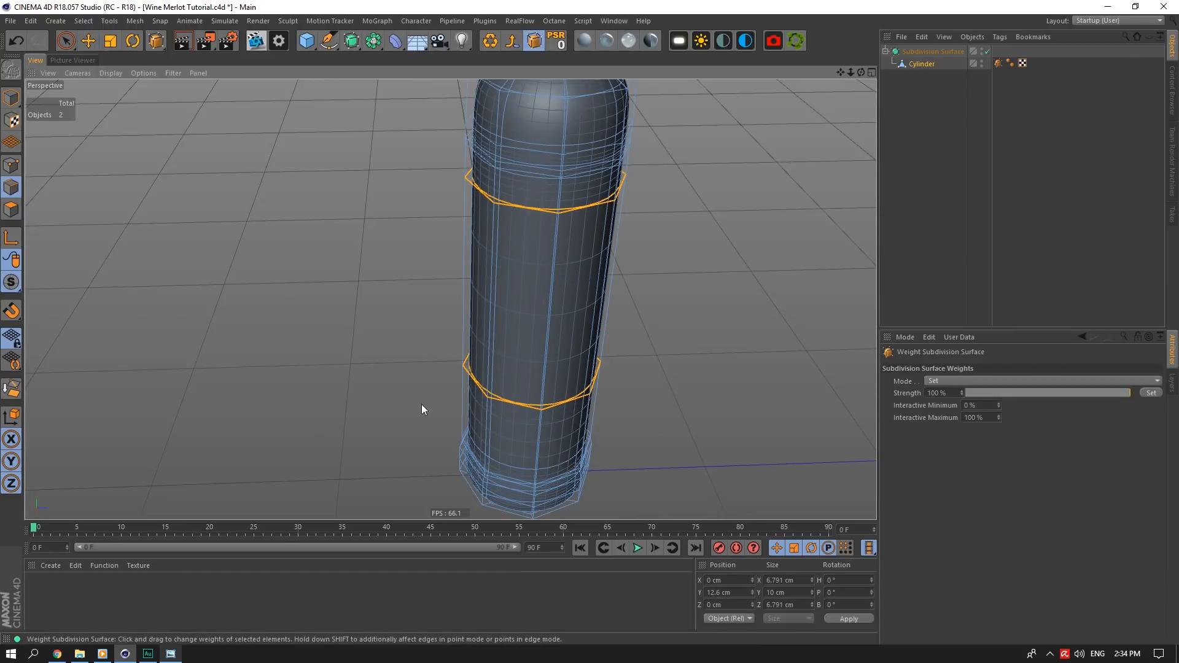
Duplicate the Cylinder outside the Subdivision Surface as a backup named Wine Bottle Save, hidden in both the editor and renderer
left_click(941, 127)
left_click_drag(862, 73, 861, 25)
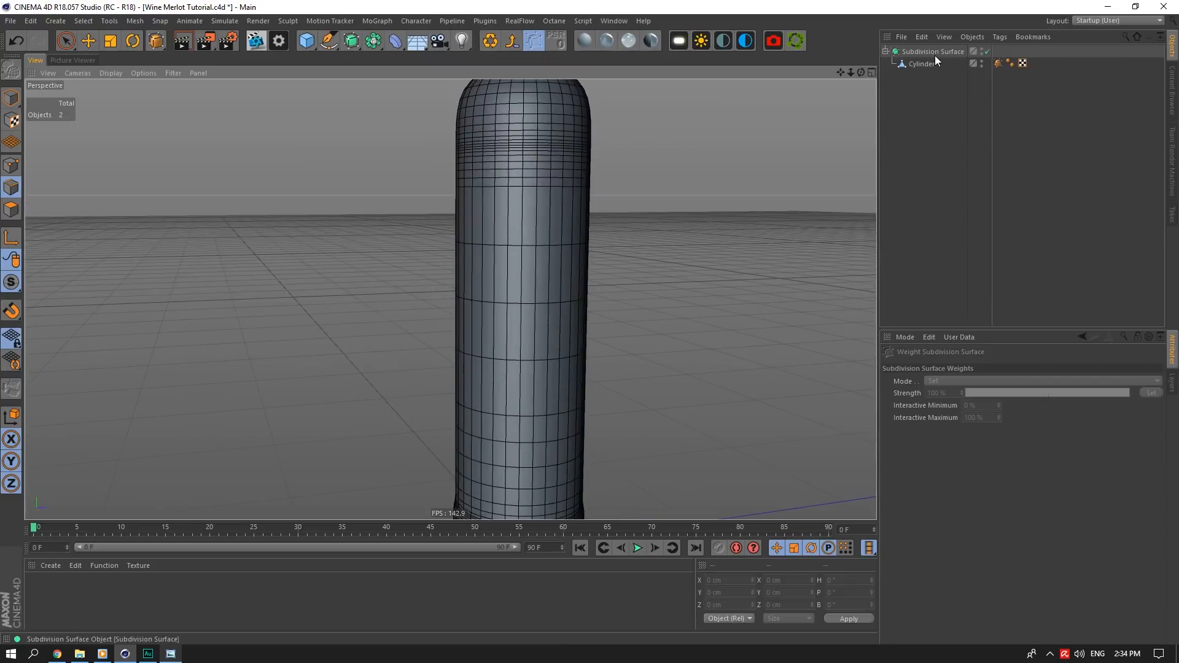
left_click(932, 62)
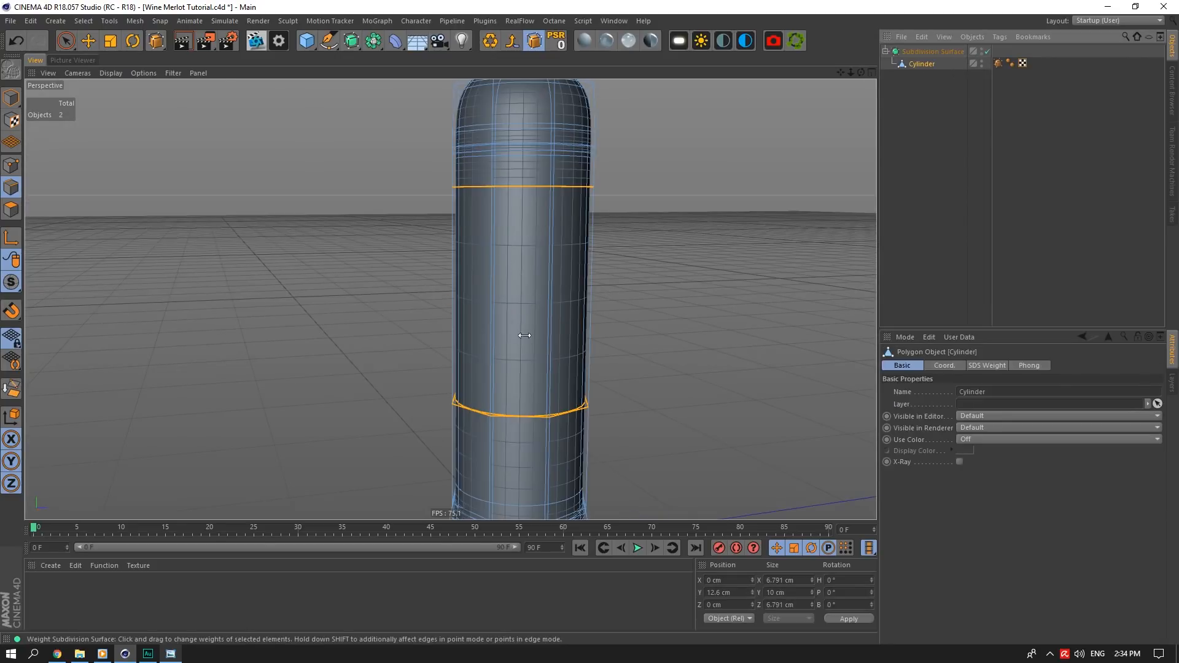
scroll(522, 390, "down", 4)
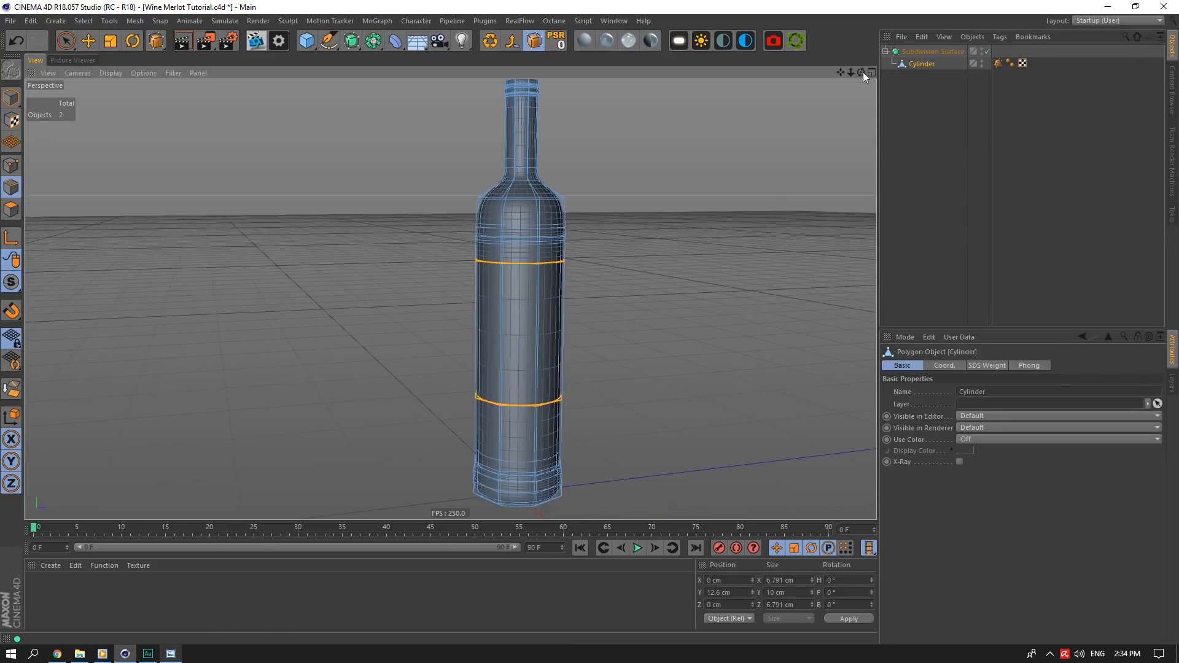
left_click_drag(862, 72, 863, 144)
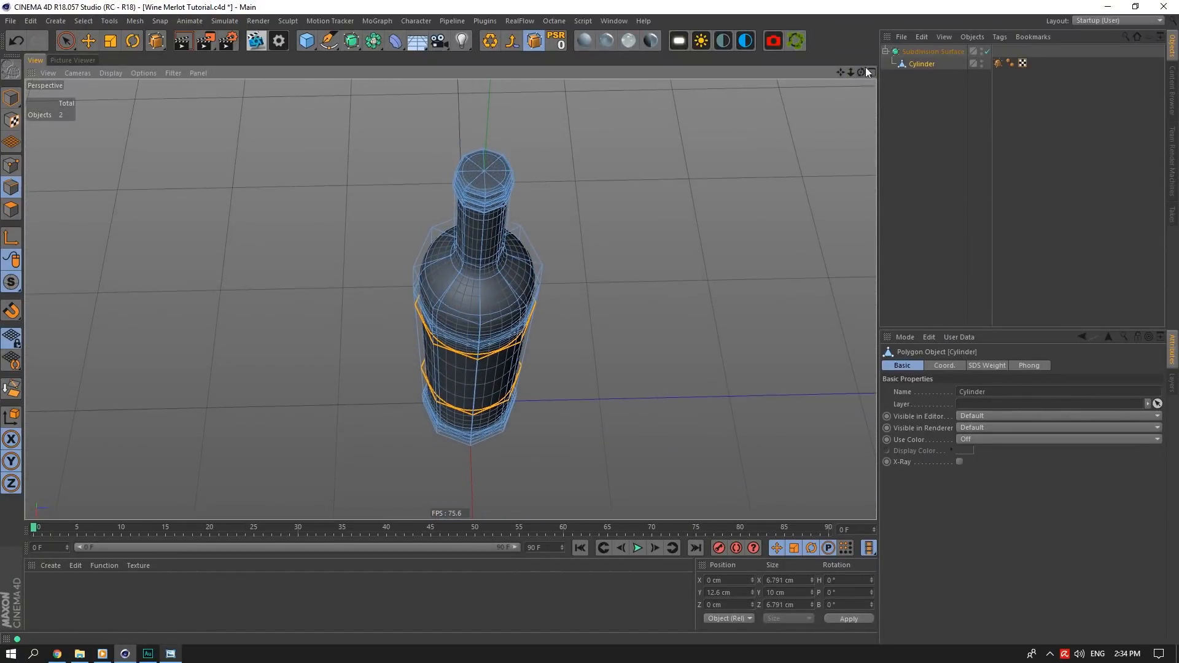
left_click_drag(921, 64, 926, 76, "ctrl")
double_click(925, 75)
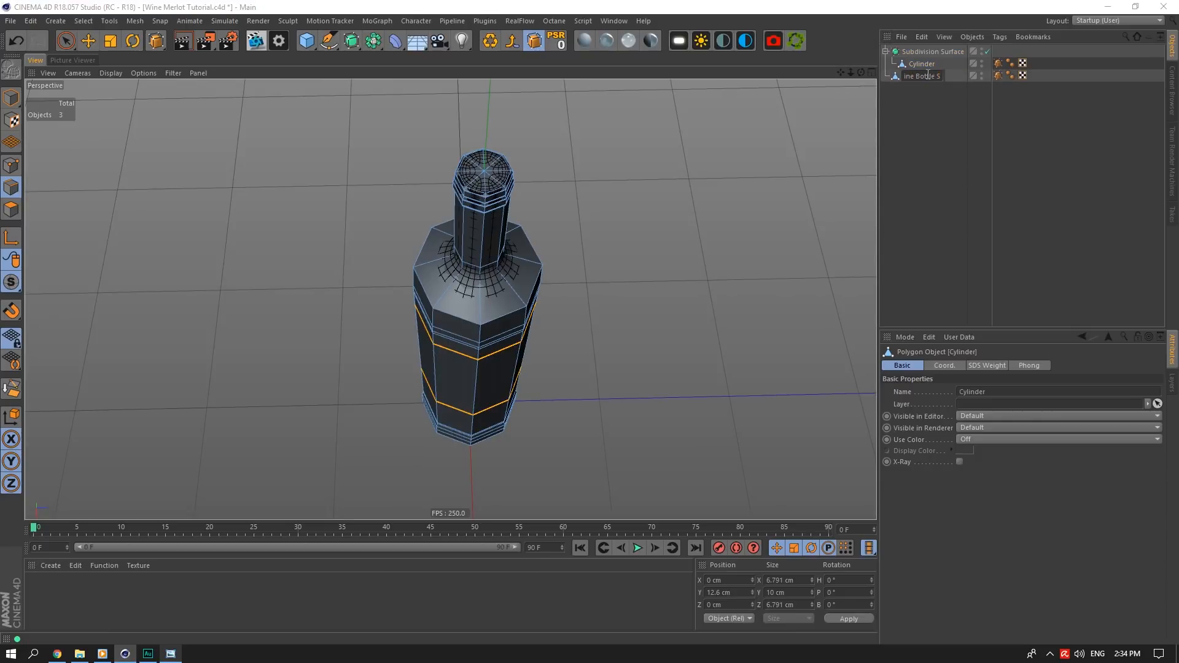
key("Return")
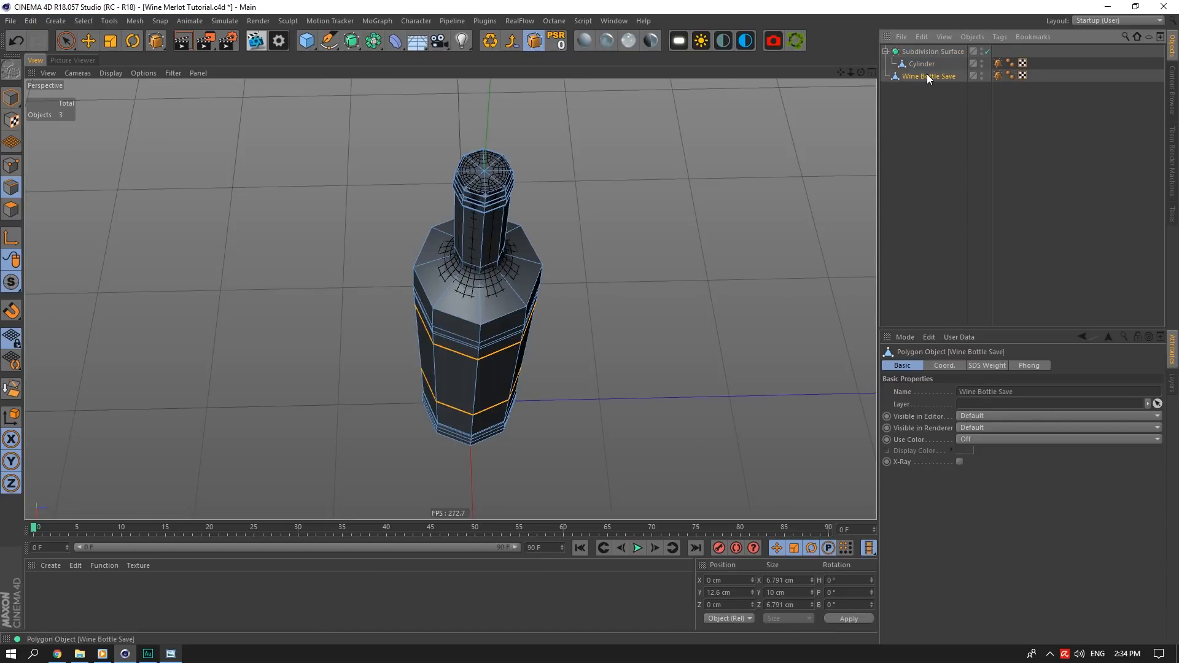
left_click(980, 77)
left_click(981, 74)
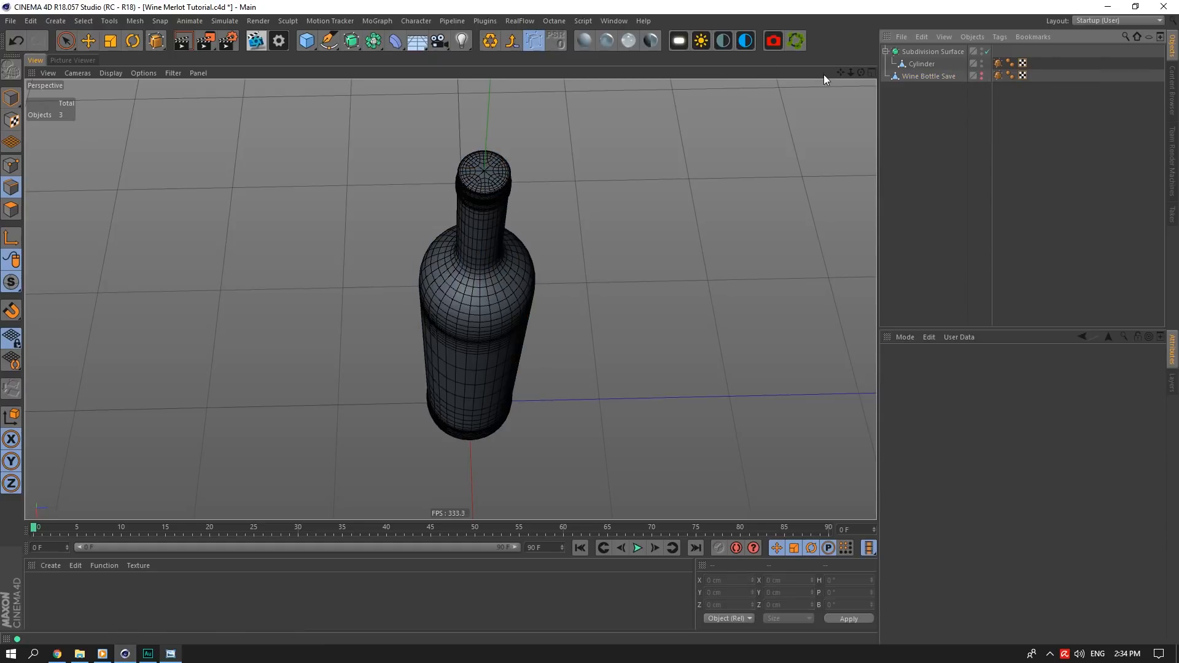
Disable the Subdivision Surface and delete the ring of triangular polygons capping the bottle's mouth on the original Cylinder
middle_click_drag(452, 271, 450, 299, "alt")
scroll(438, 232, "up", 5)
scroll(454, 224, "up", 6)
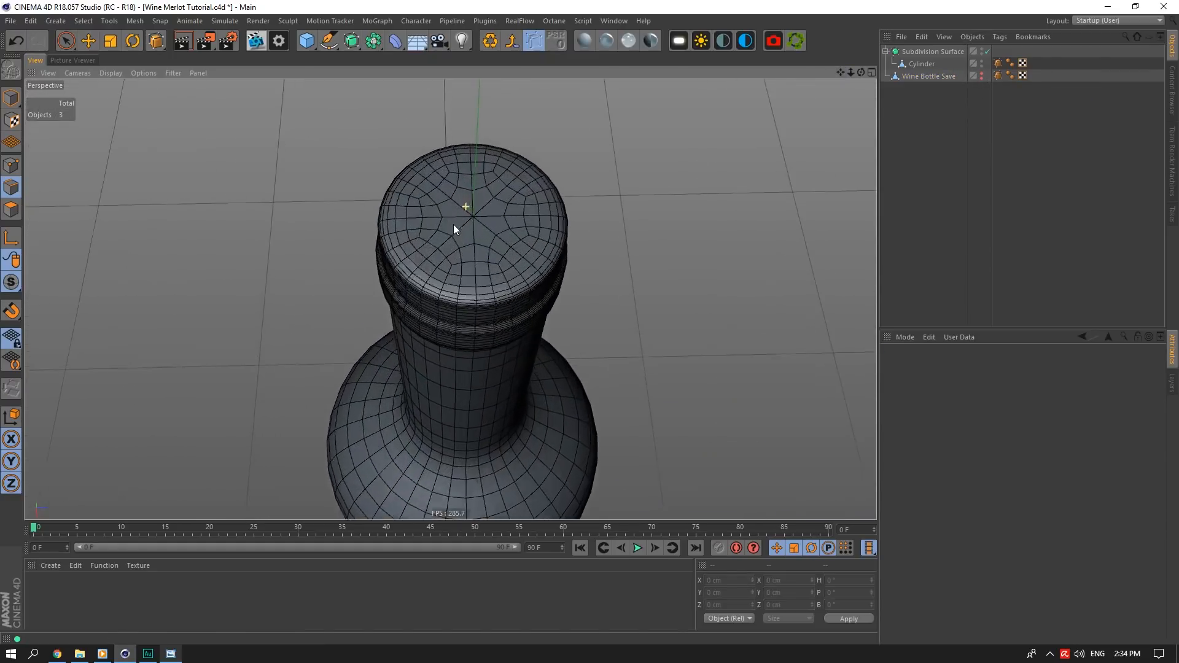
left_click(921, 64)
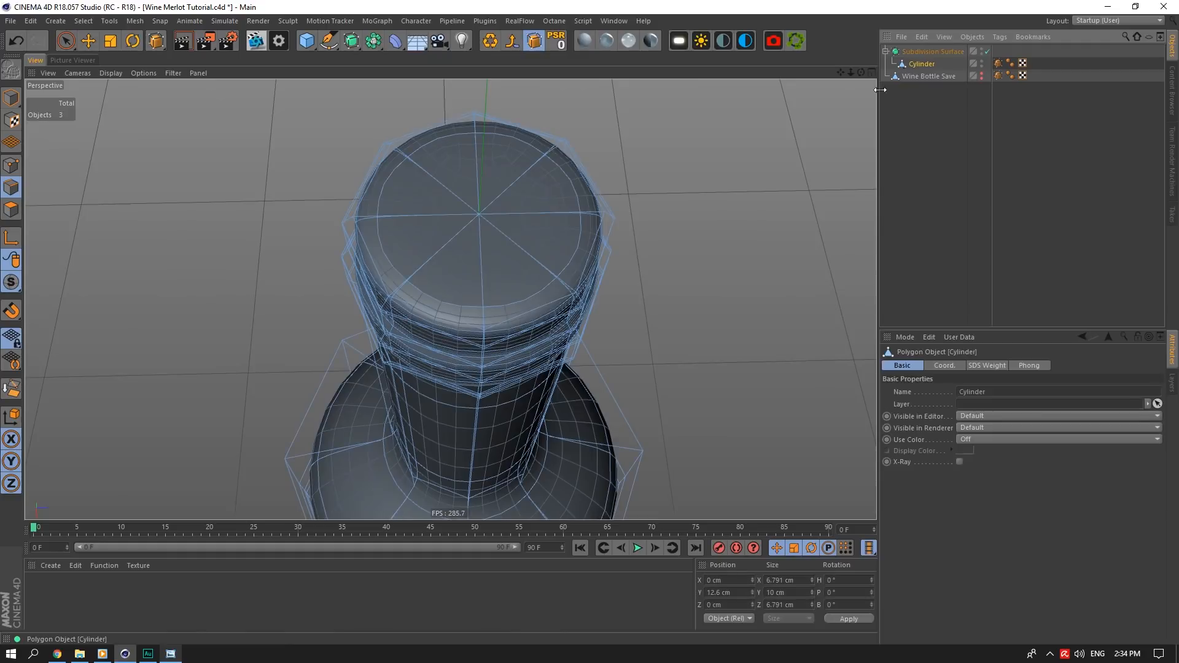
left_click(986, 51)
left_click(11, 210)
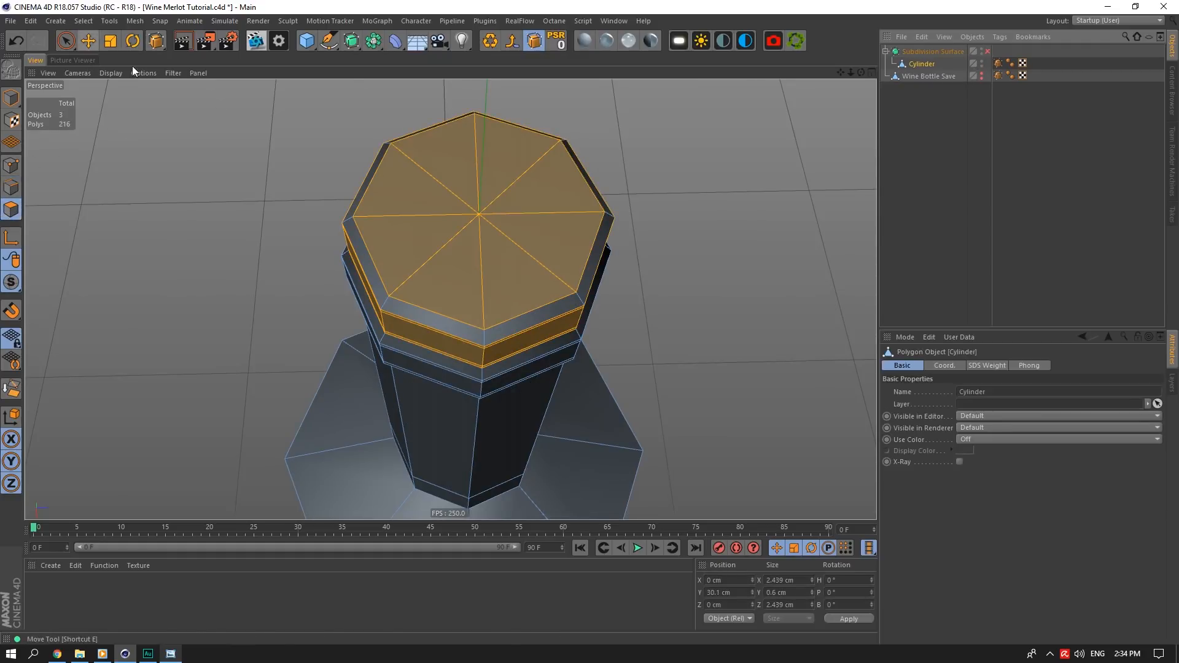
left_click(66, 41)
left_click_drag(448, 252, 449, 234)
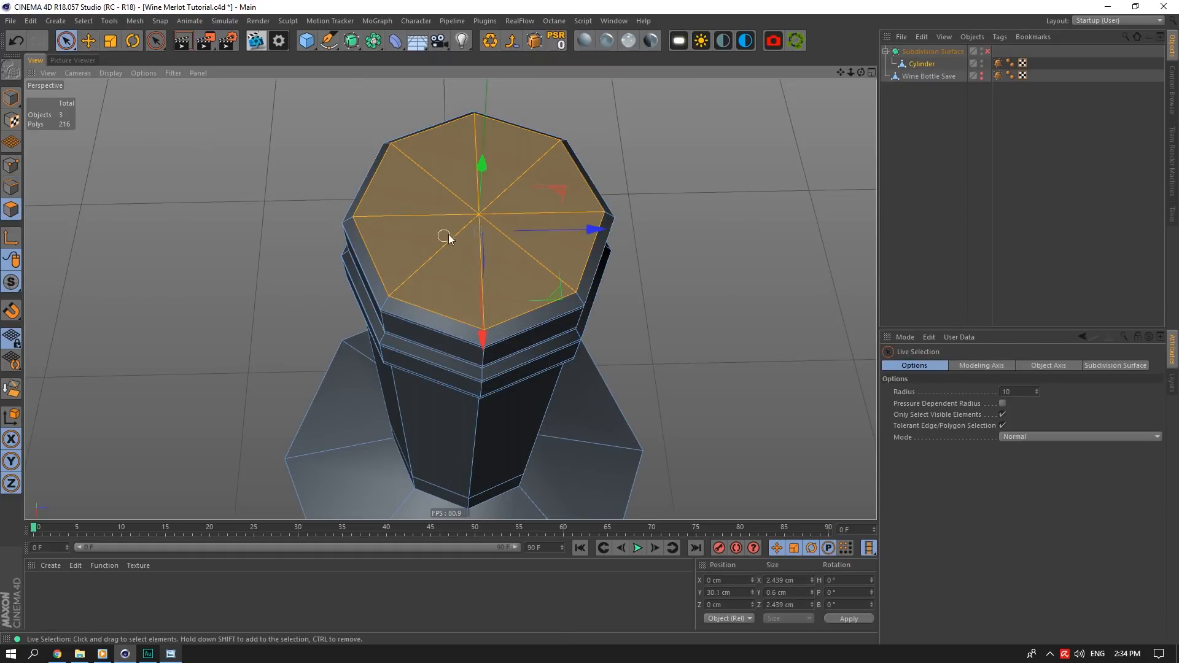
key("Delete")
Select all remaining polygons of the bottle and set up an Extrude on them with Create Caps enabled
scroll(514, 303, "down", 10)
left_click_drag(66, 41, 127, 83)
left_click_drag(590, 246, 449, 526)
scroll(615, 331, "up", 6)
scroll(311, 234, "down", 2)
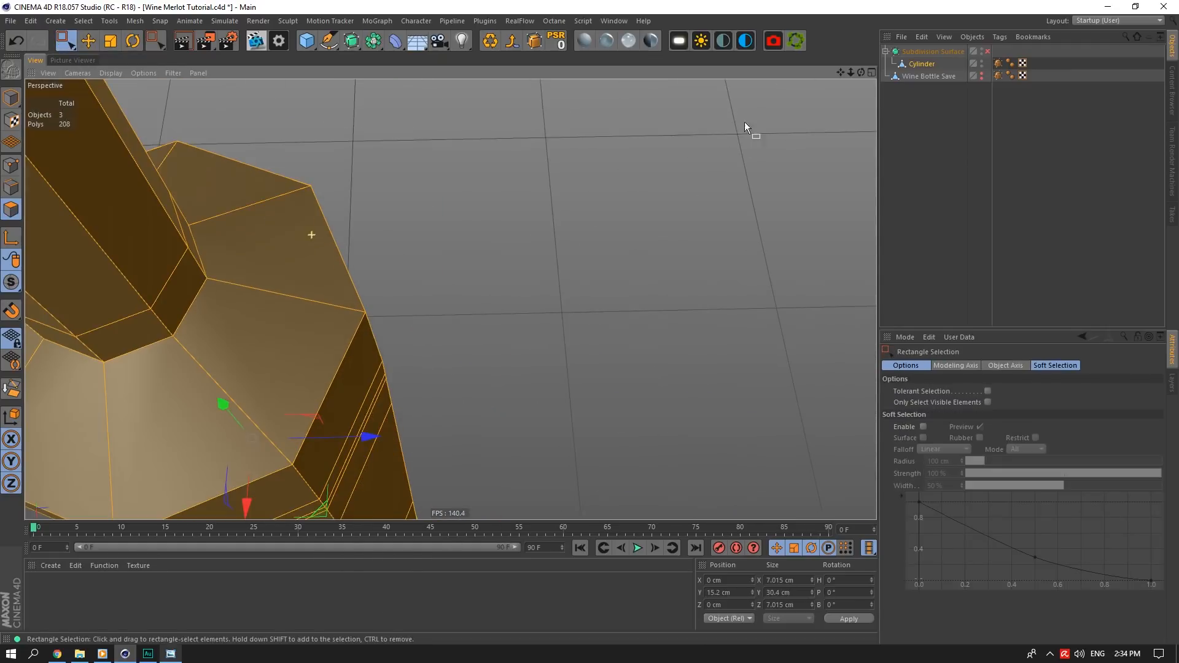
left_click_drag(840, 72, 1081, 307)
right_click(646, 229)
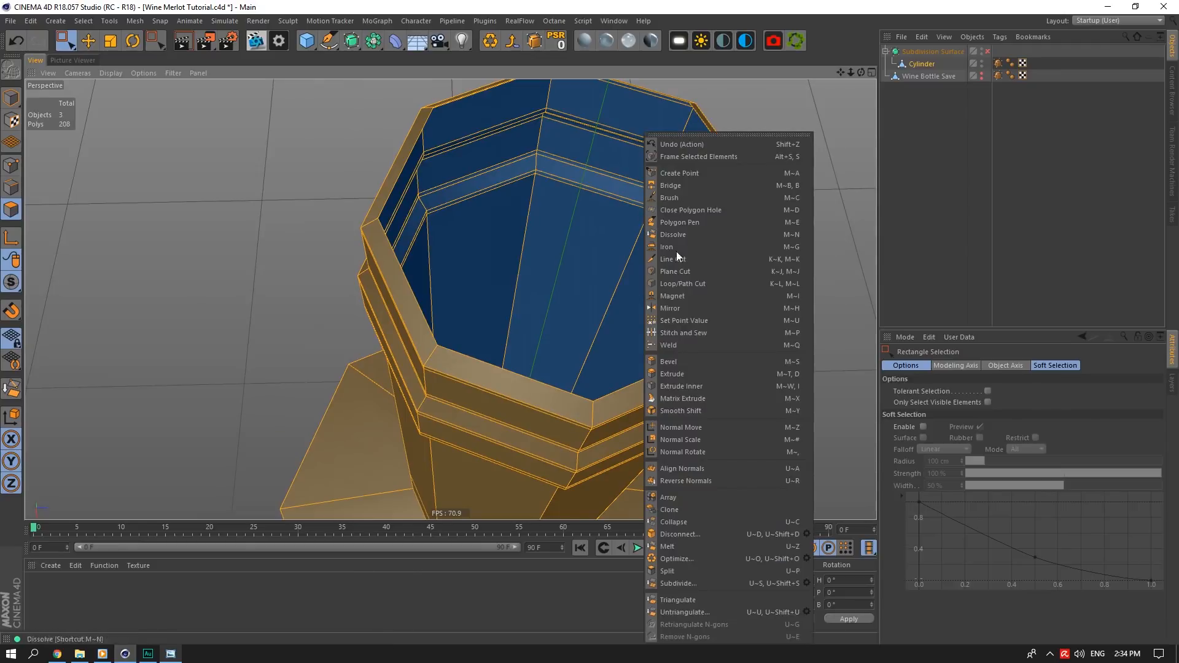
left_click(690, 376)
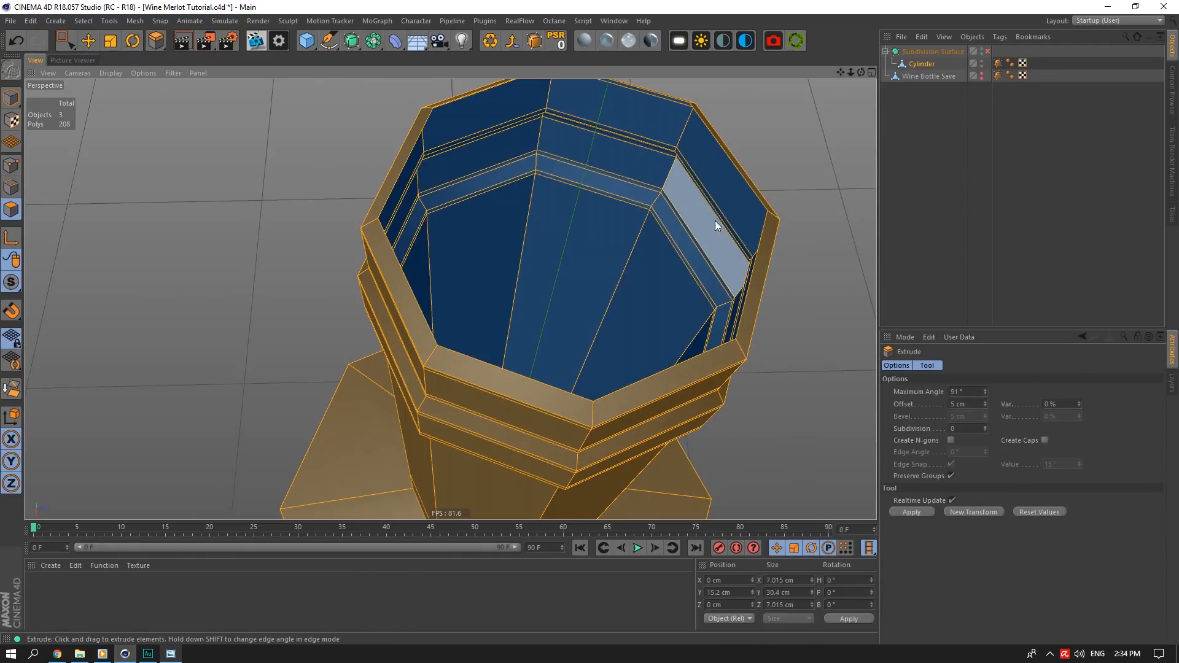
left_click(1045, 440)
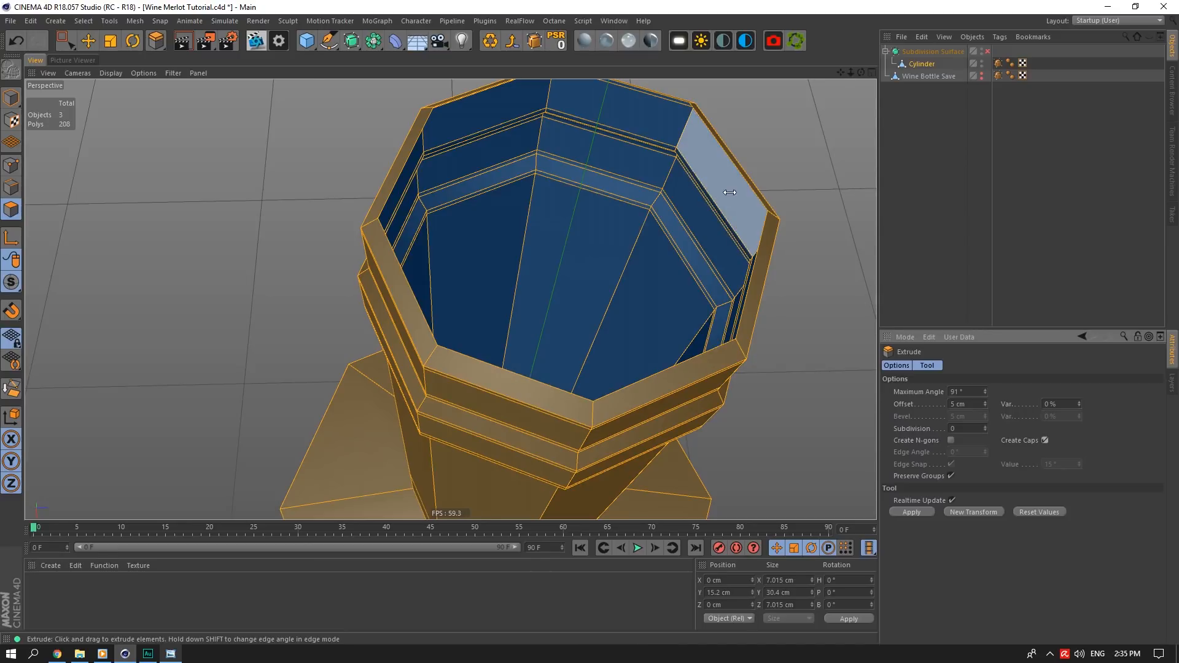
Extrude all of the bottle's polygons inward with caps, using an offset of -0.4 cm, to give the glass wall thickness
left_click_drag(729, 193, 720, 193)
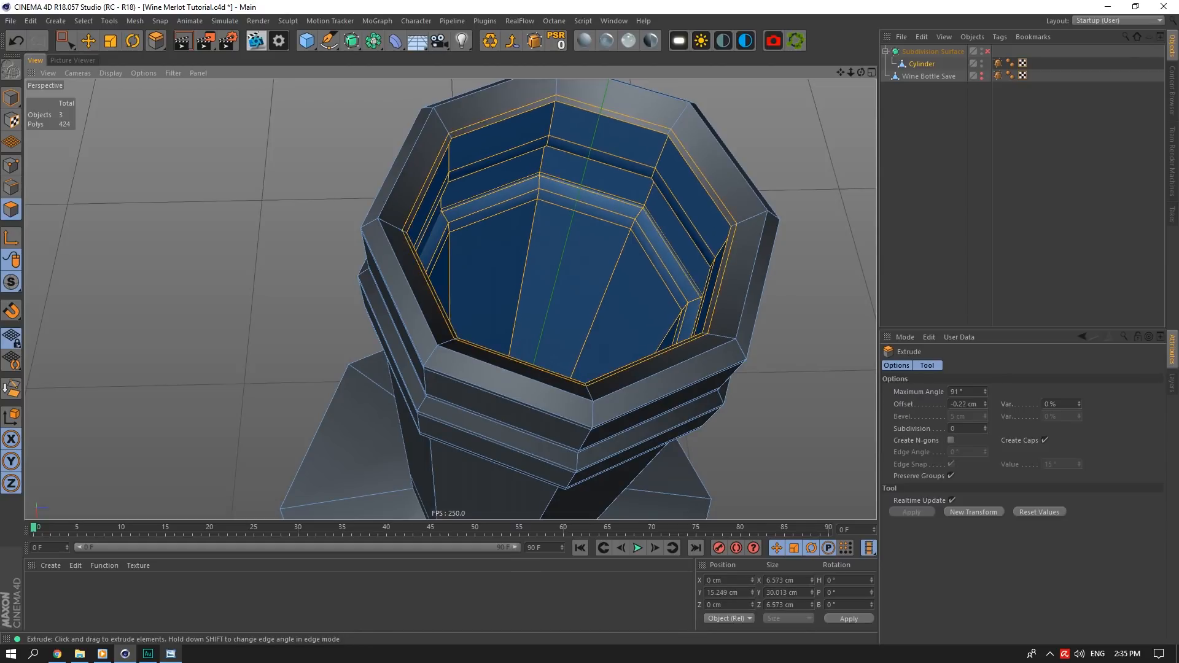
left_click_drag(964, 405, 971, 403)
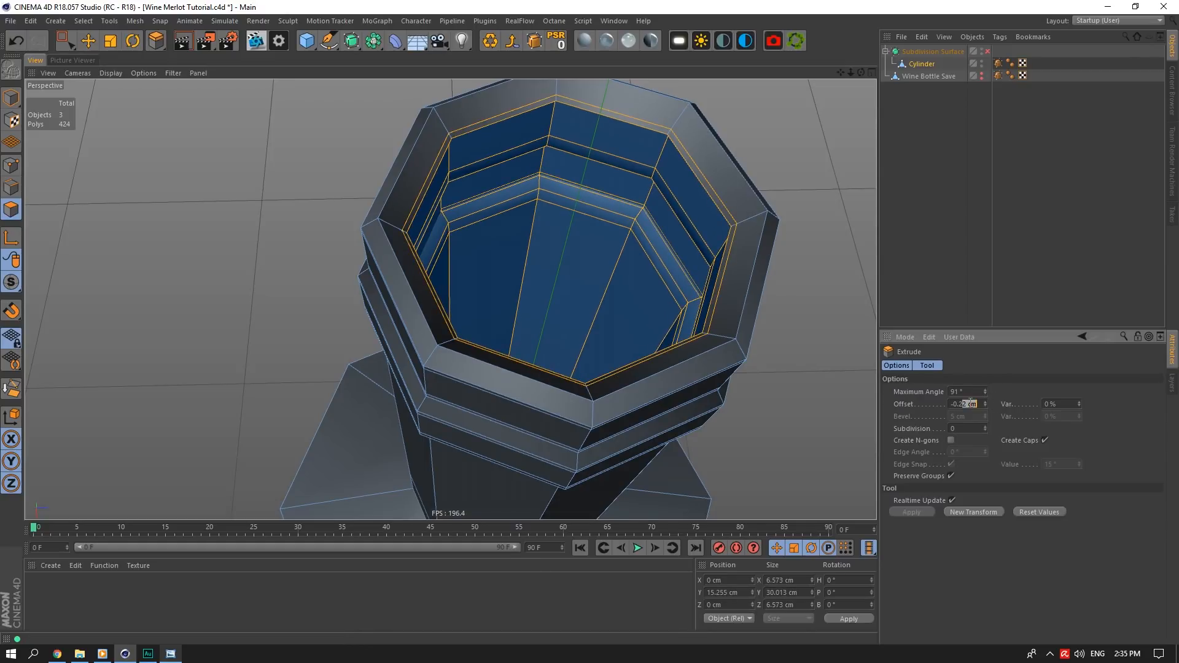
left_click(971, 392)
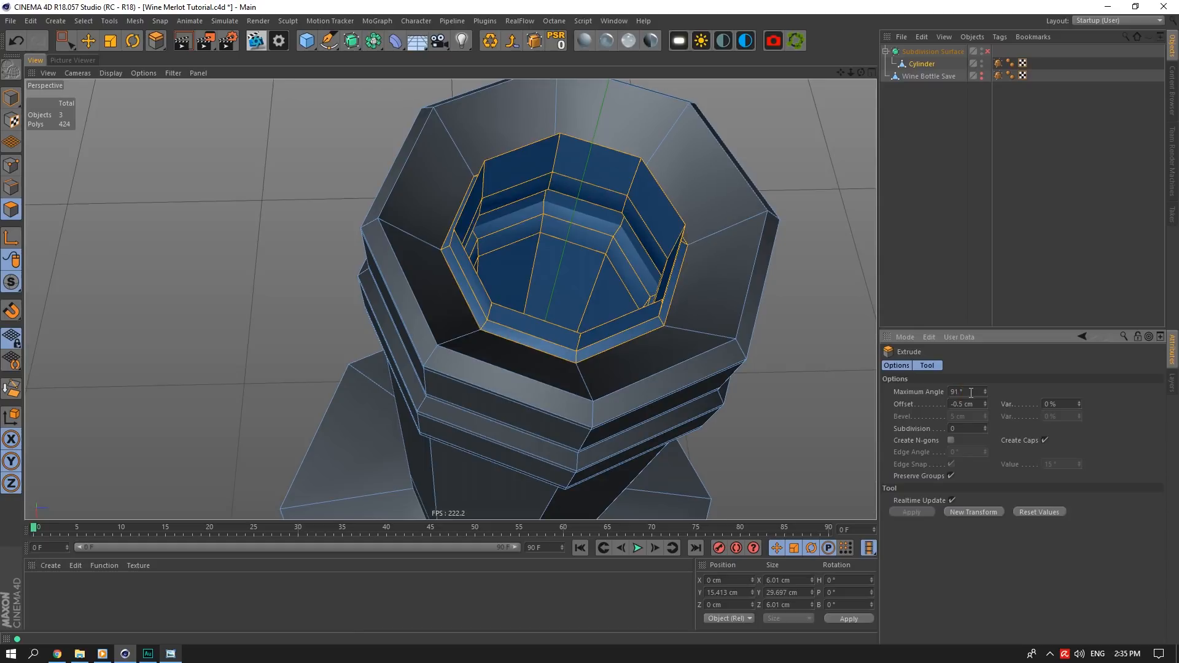
left_click(972, 392)
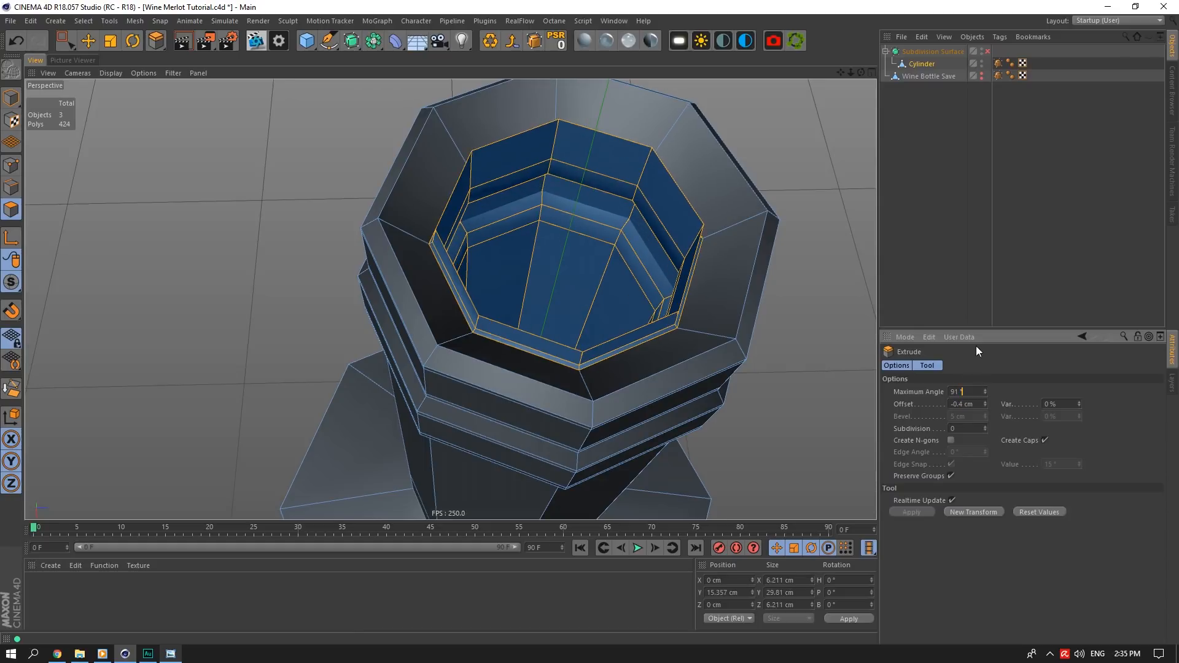
In edge mode, dissolve the two closely spaced edge loops around the inner rim of the bottle's mouth
left_click_drag(861, 73, 817, 98)
left_click_drag(450, 299, 816, 82, "alt")
left_click(11, 187)
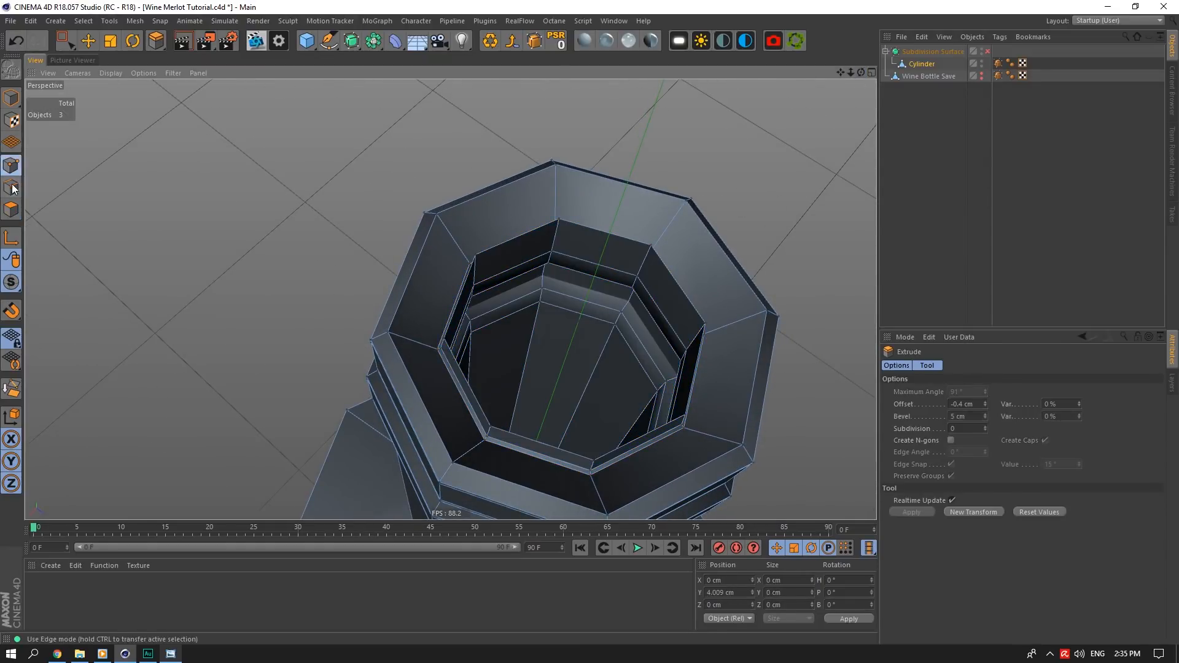
left_click(88, 38)
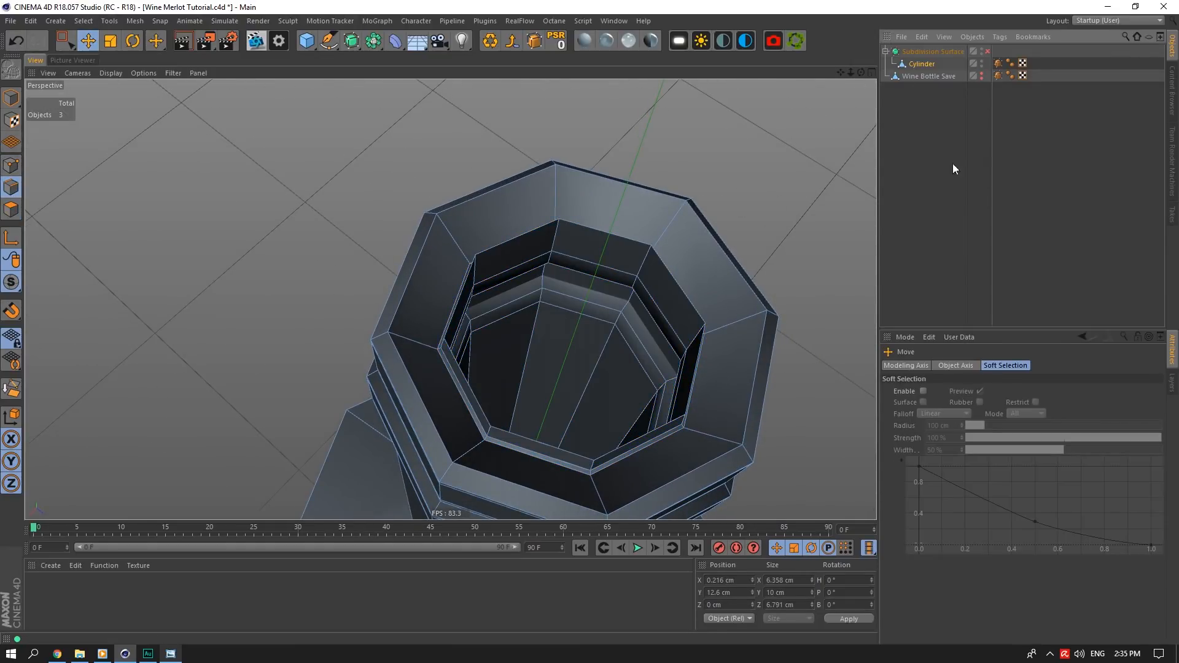
left_click(925, 64)
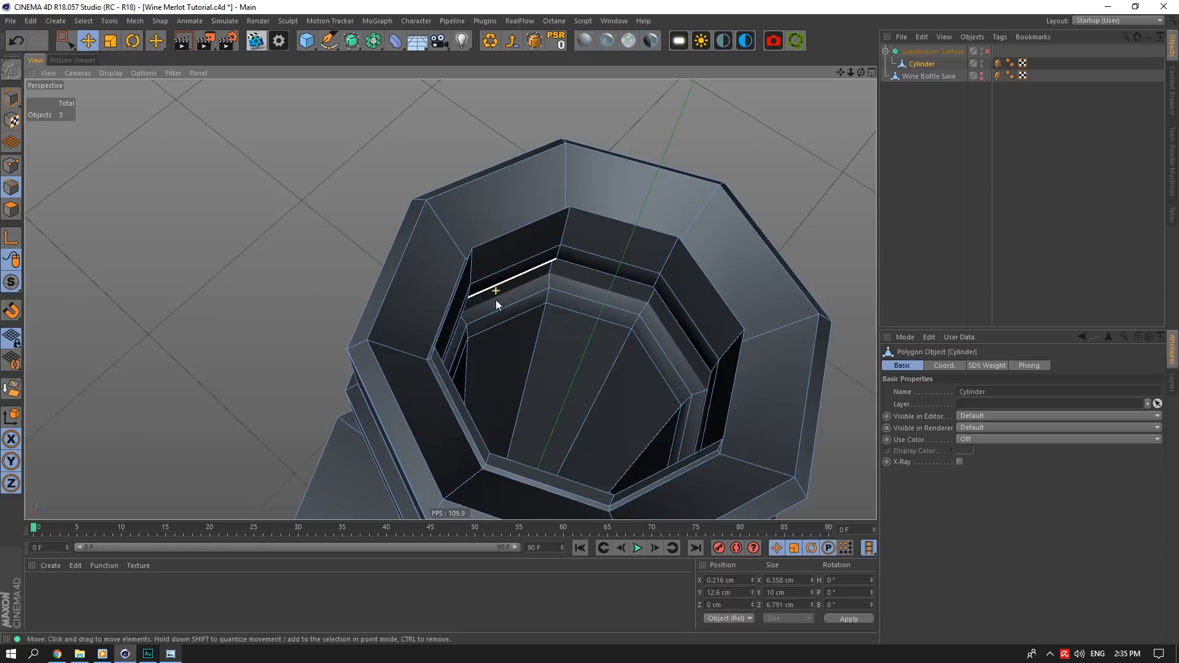
scroll(569, 311, "up", 3)
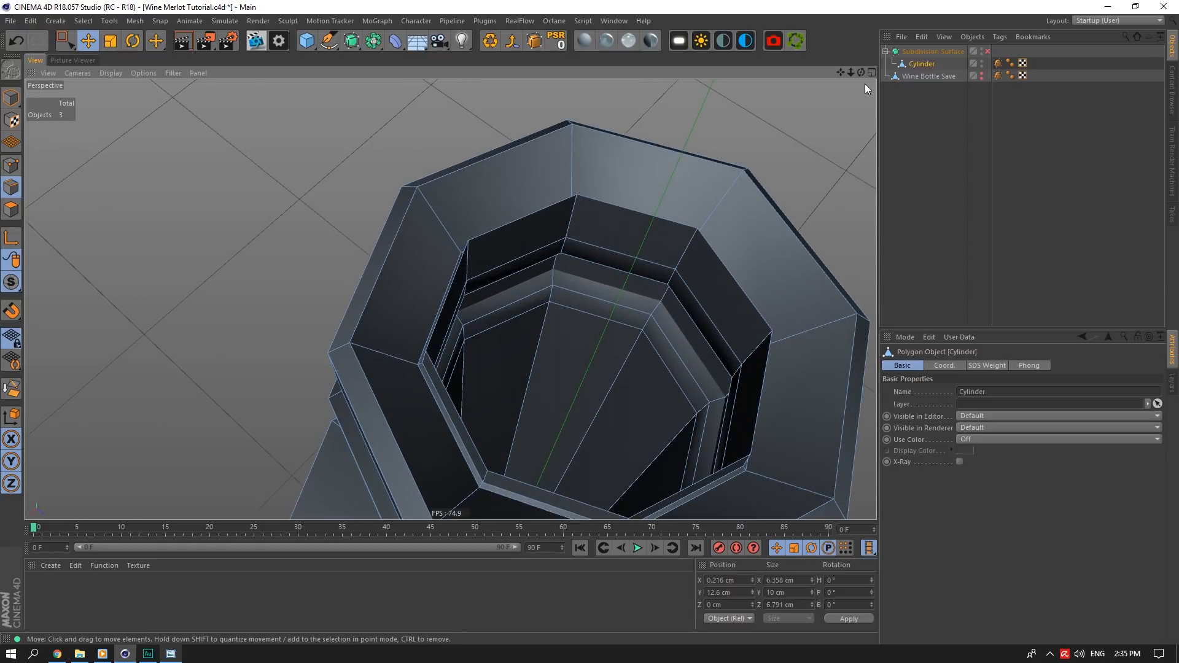
left_click_drag(861, 72, 855, 12)
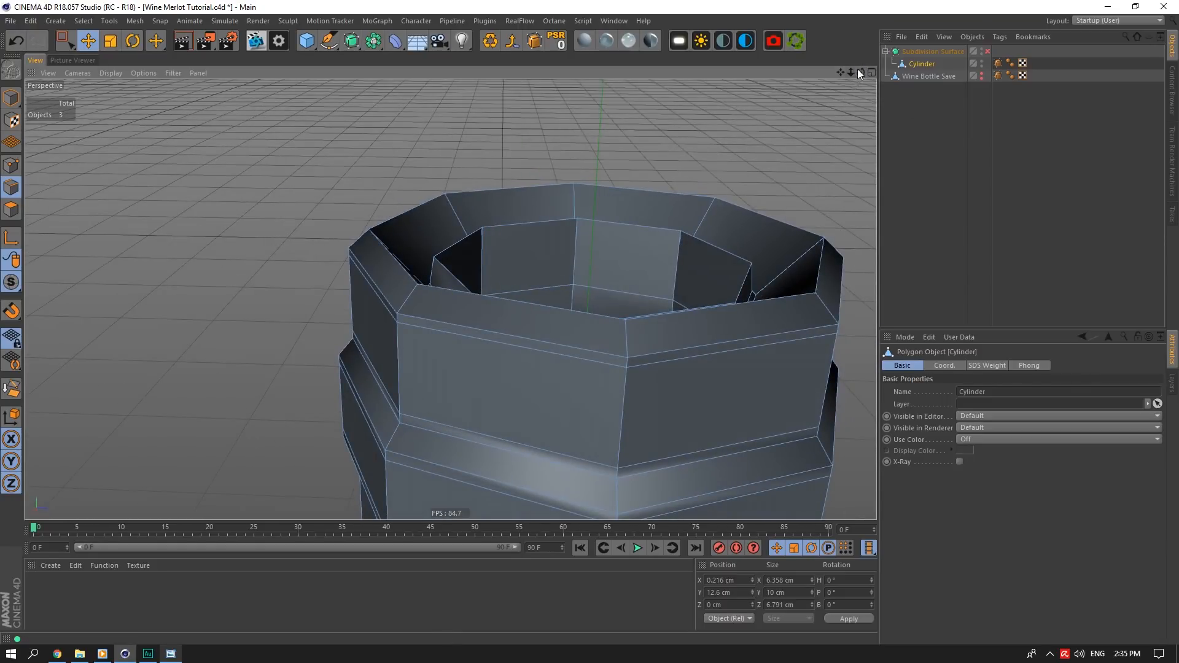
left_click_drag(857, 68, 825, 79)
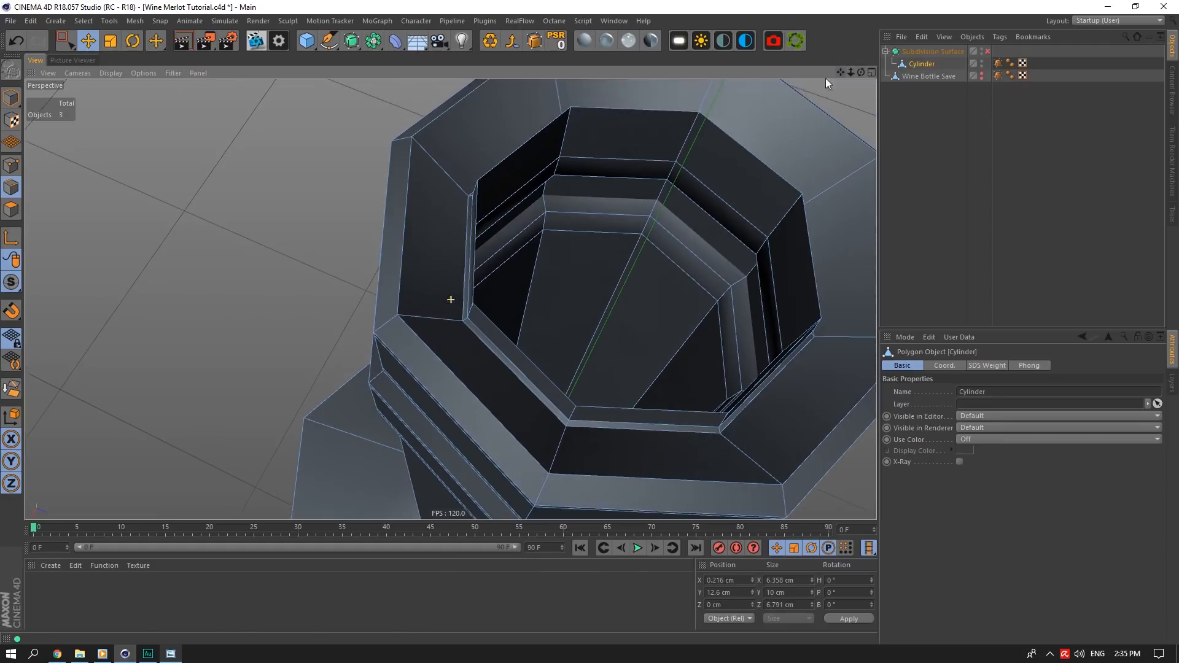
left_click(460, 334)
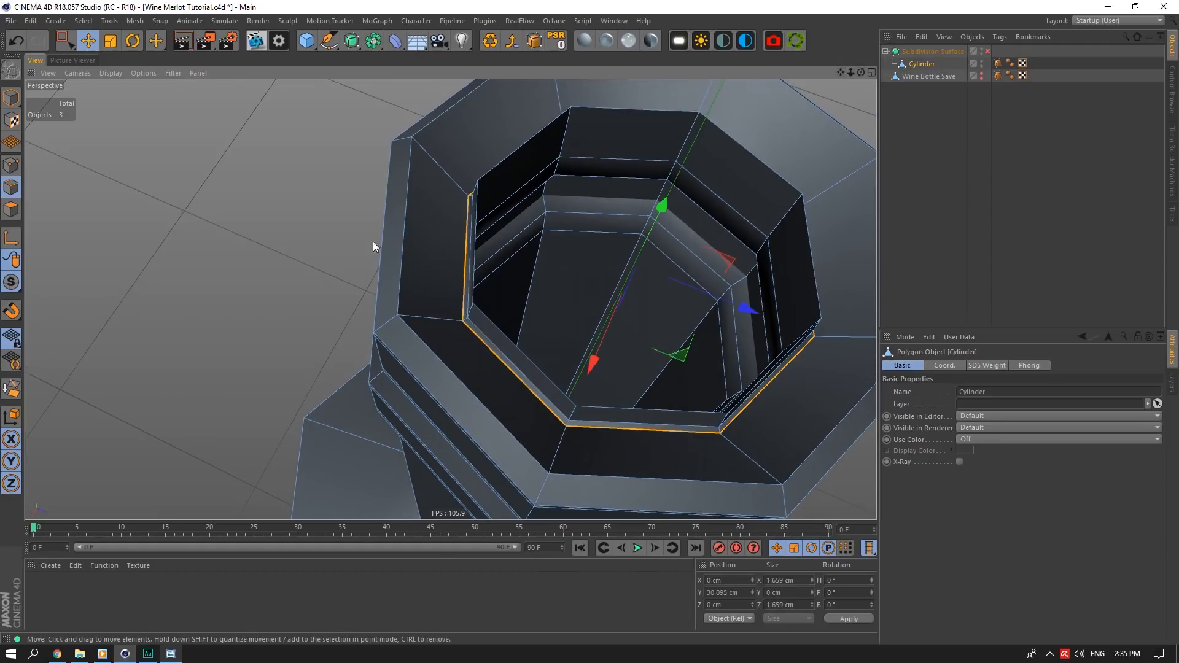
left_click(11, 389)
double_click(468, 334)
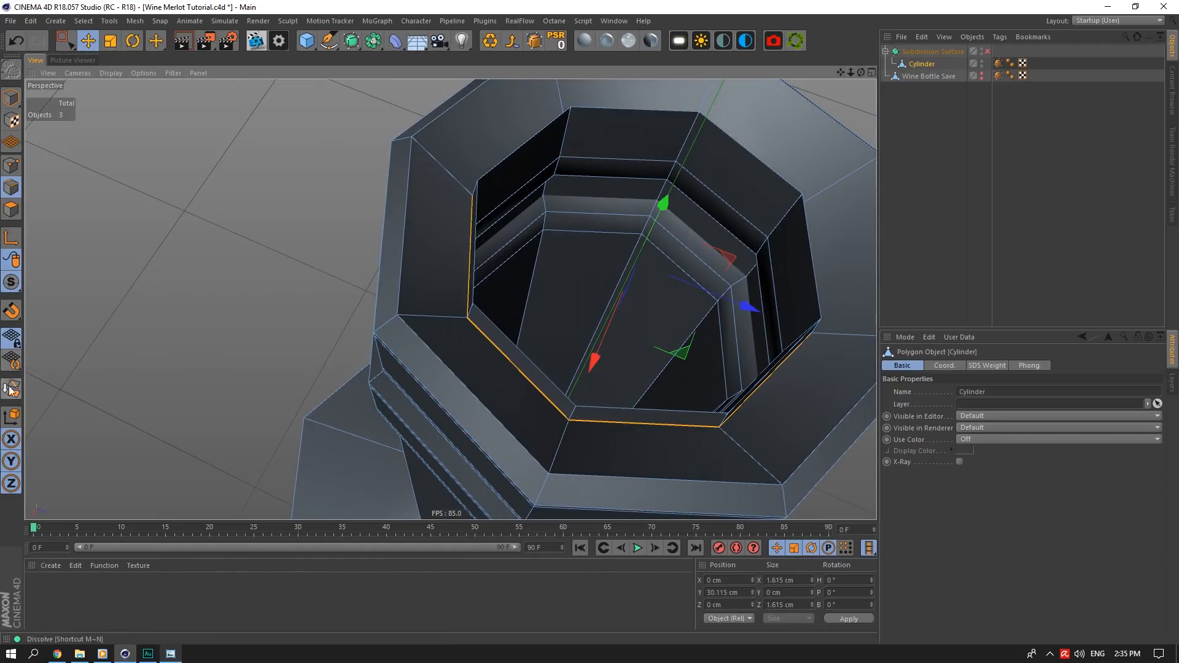
left_click(11, 388)
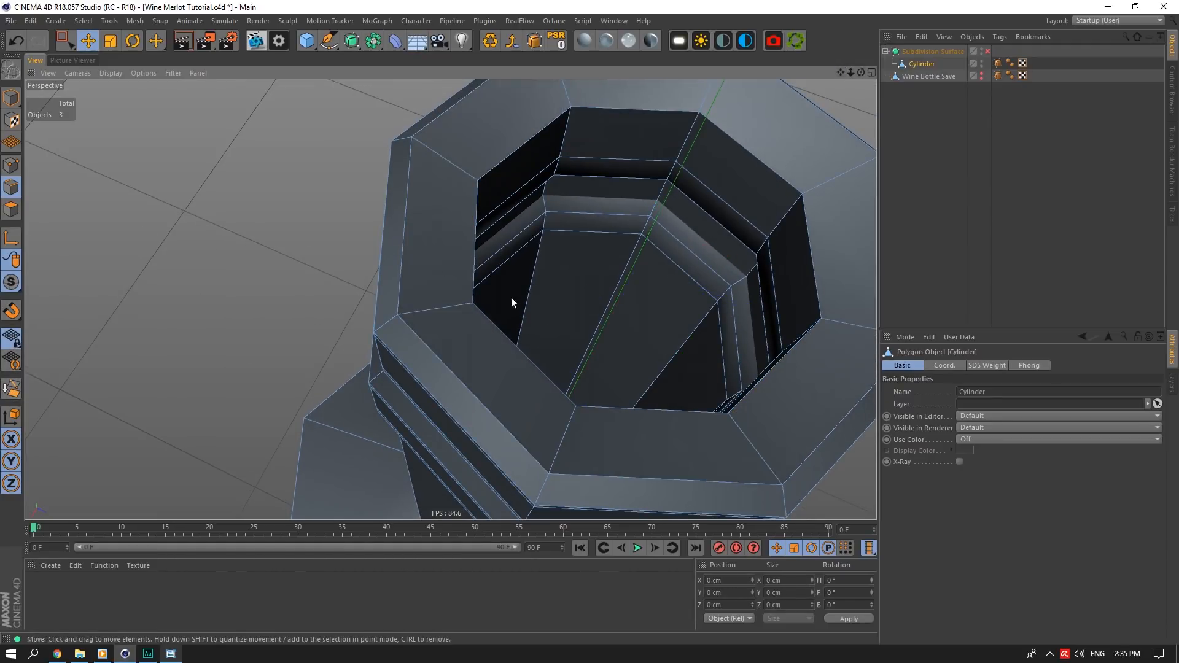
Level the inner rim edge loop of the mouth with the outer rim loop at a Y position of 30.4 cm
double_click(411, 164)
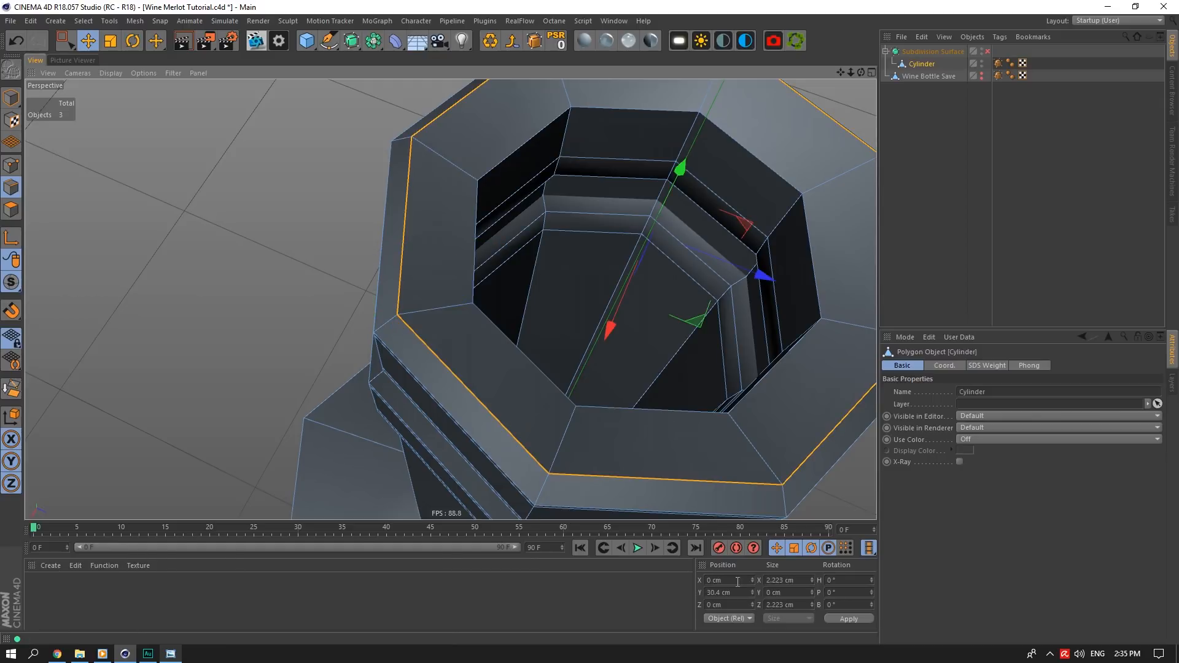
double_click(485, 181)
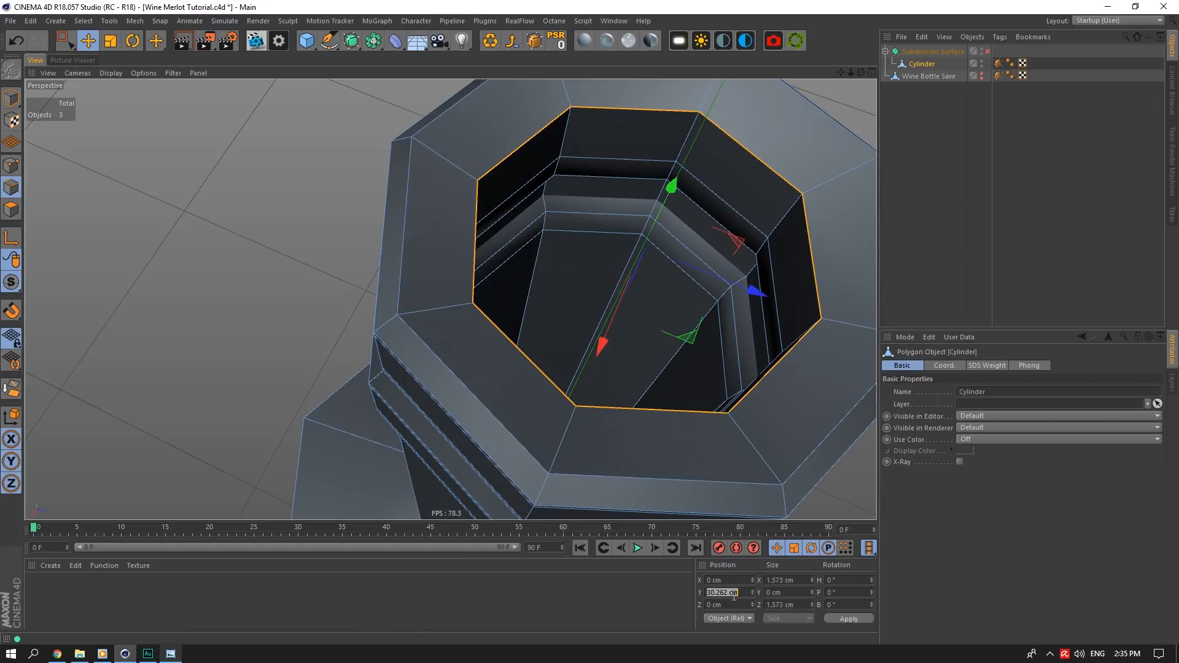
middle_click_drag(606, 234, 595, 262, "alt")
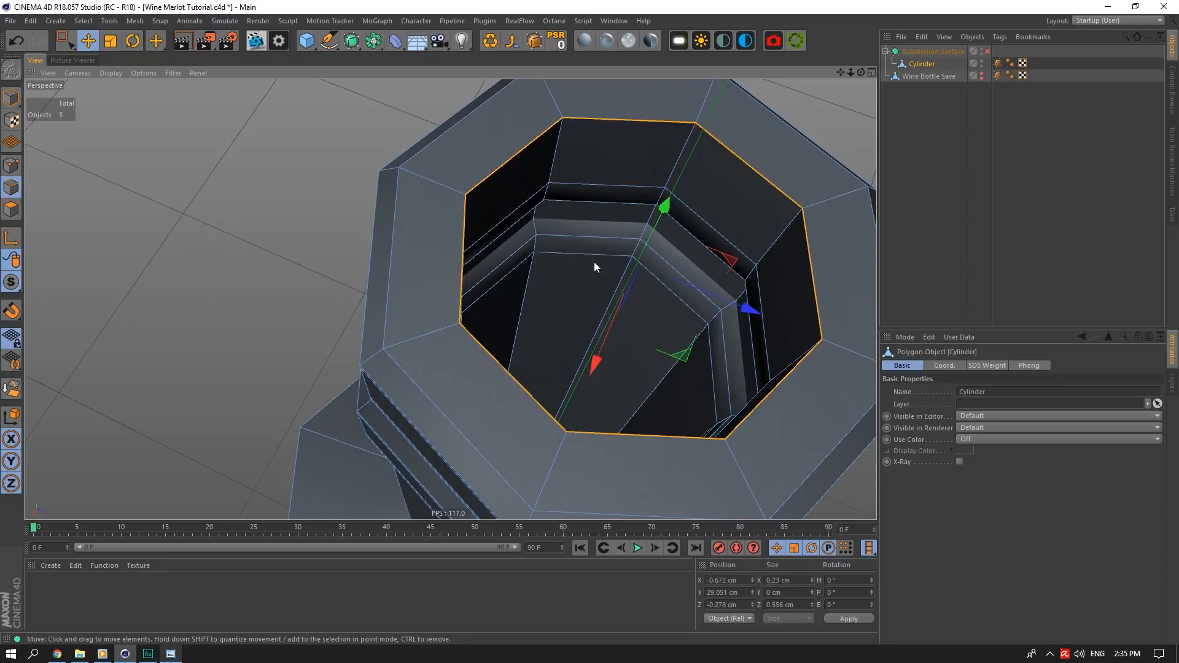
Dissolve two redundant edge loops on the inner neck wall just below the mouth
left_click(594, 262)
double_click(604, 209)
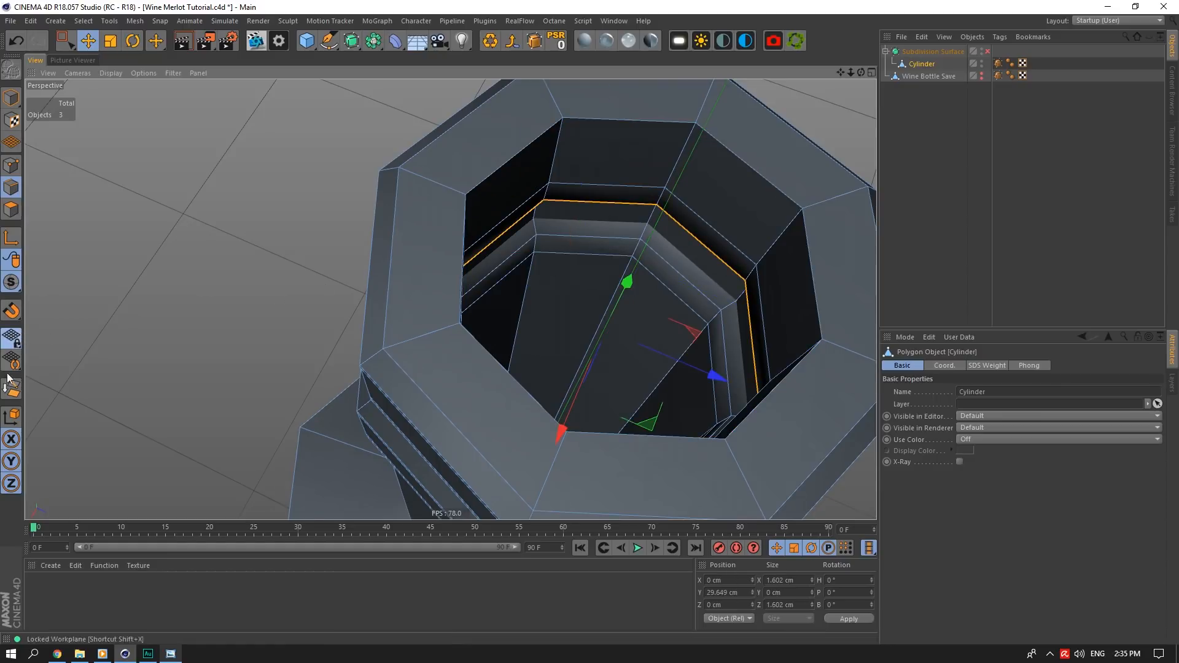
left_click(11, 388)
double_click(558, 232)
left_click(11, 388)
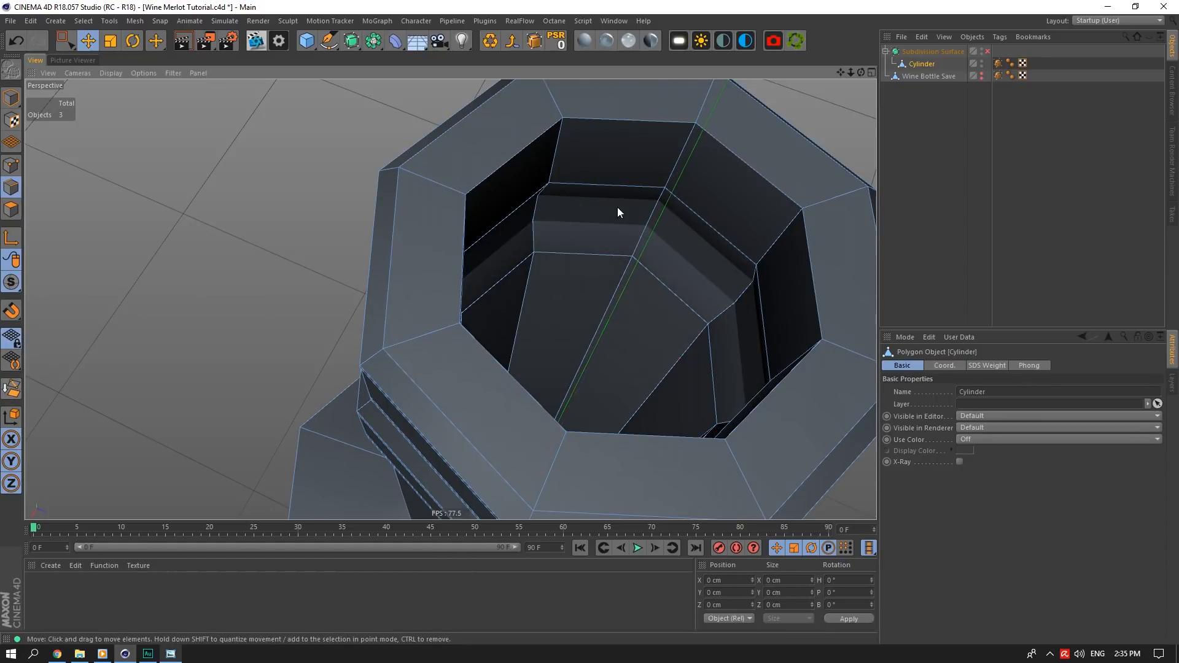
Set the project's view clipping to Small for close-up work inside the bottle neck
scroll(613, 237, "up", 4)
left_click_drag(862, 73, 237, 312)
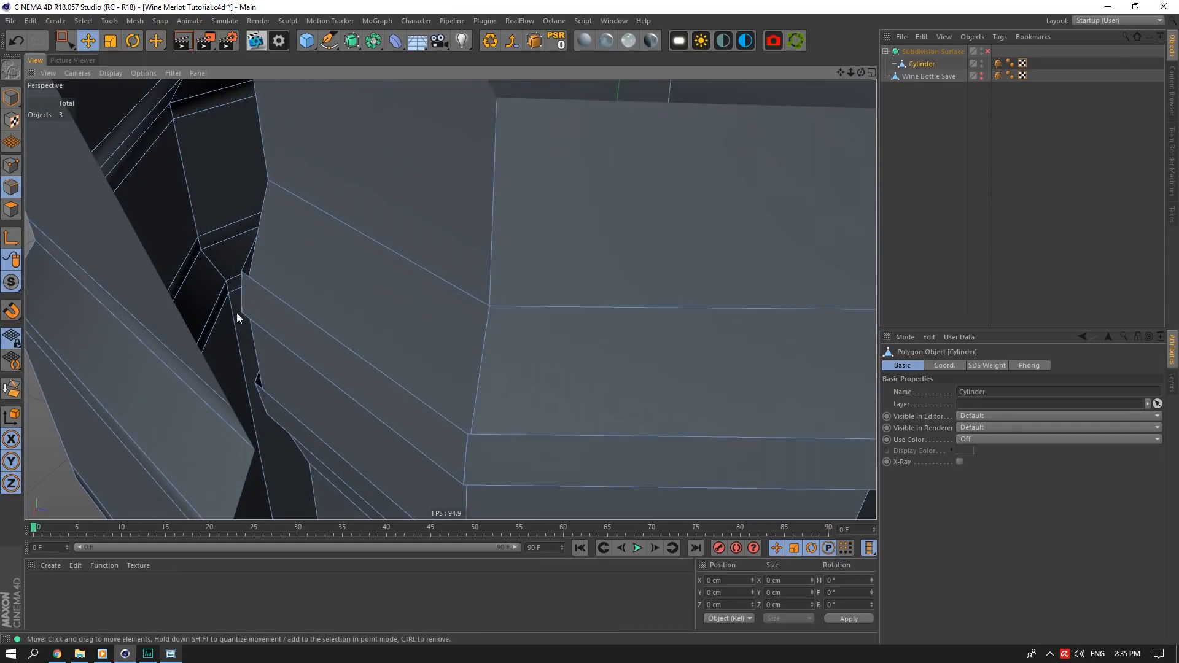
left_click(908, 337)
left_click(922, 456)
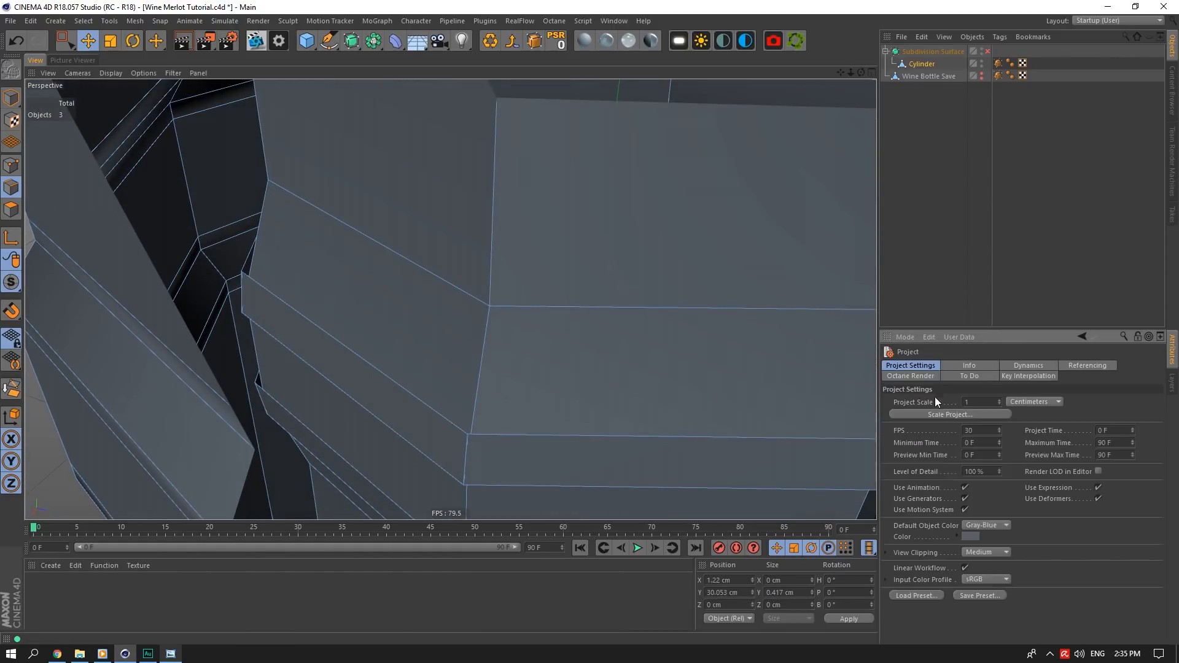
left_click(993, 551)
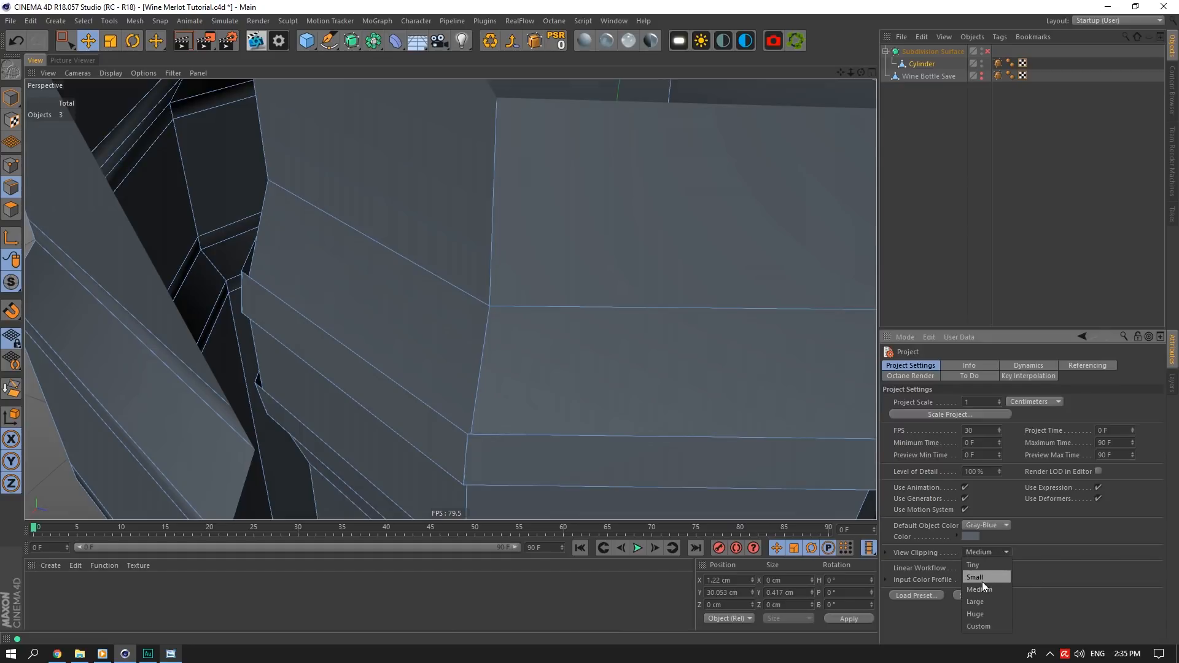
left_click(985, 582)
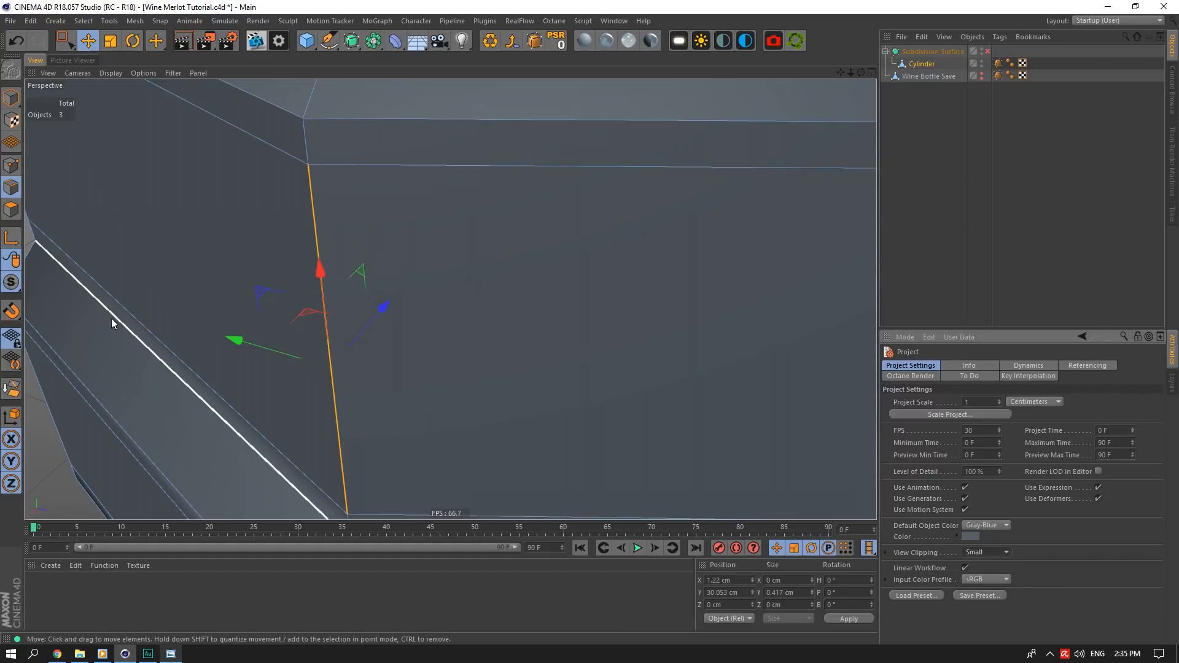
Select the remaining edge loops of the protruding steps on the inner neck wall and dissolve them together
scroll(112, 318, "up", 5)
scroll(353, 351, "up", 3)
scroll(450, 297, "down", 3)
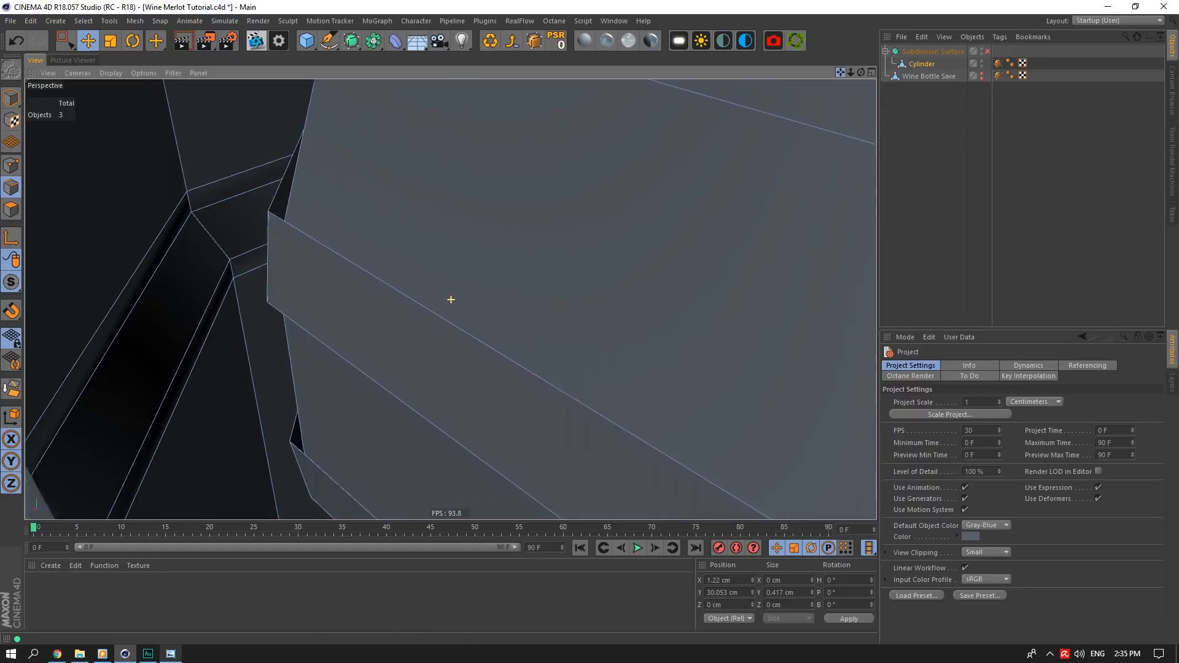
left_click(270, 222)
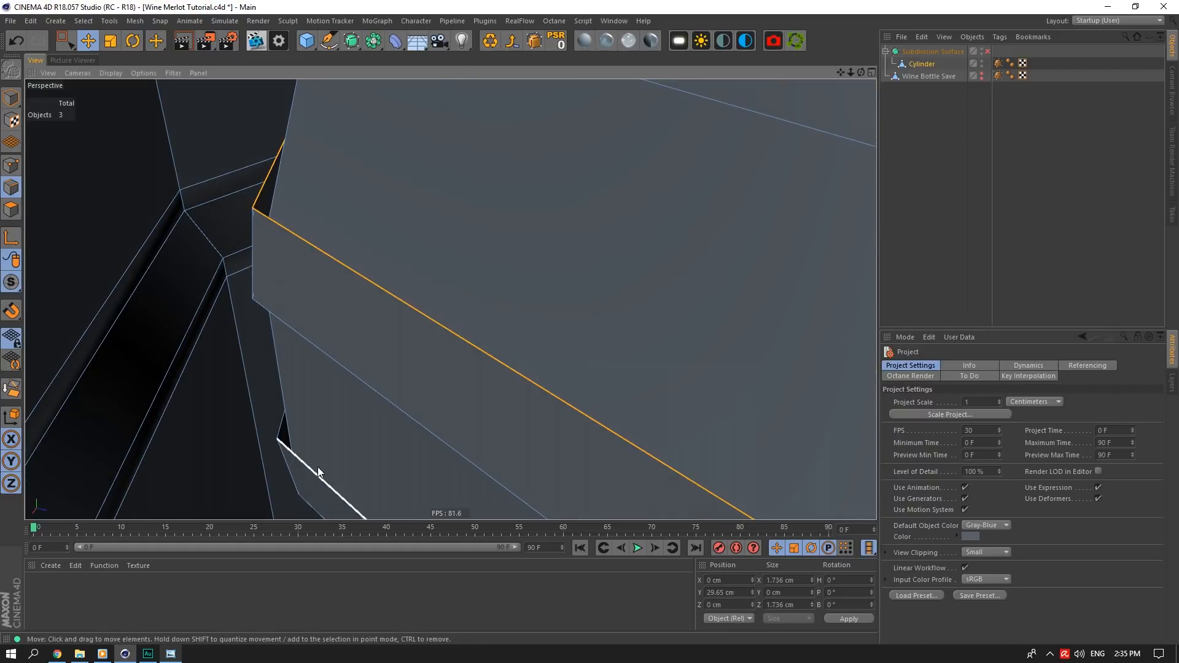
left_click(355, 366, "shift")
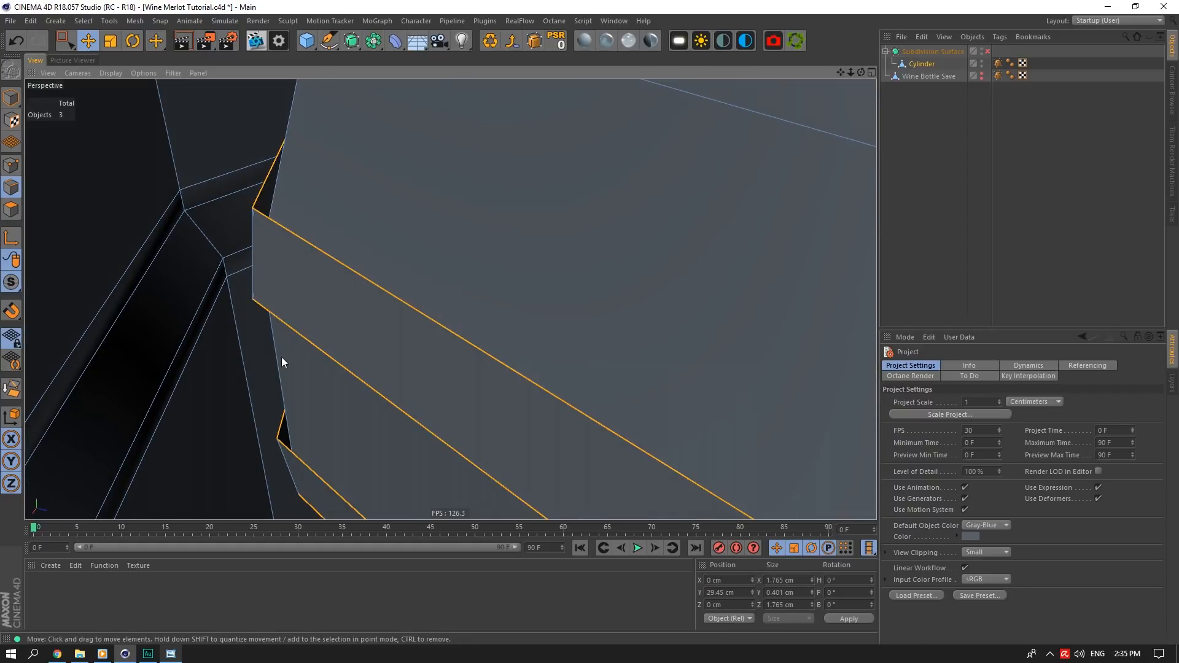
left_click(16, 389)
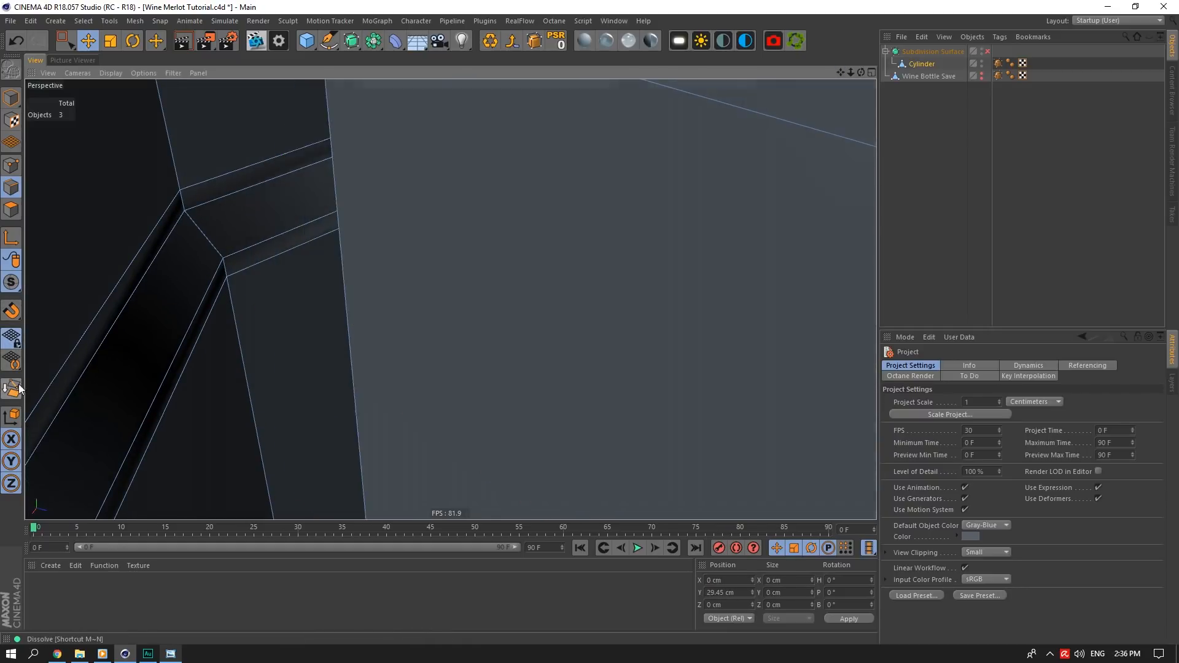
Examine the neck interior and the body's edge flow, comparing the bottle with Subdivision Surface on and off
scroll(511, 317, "down", 8)
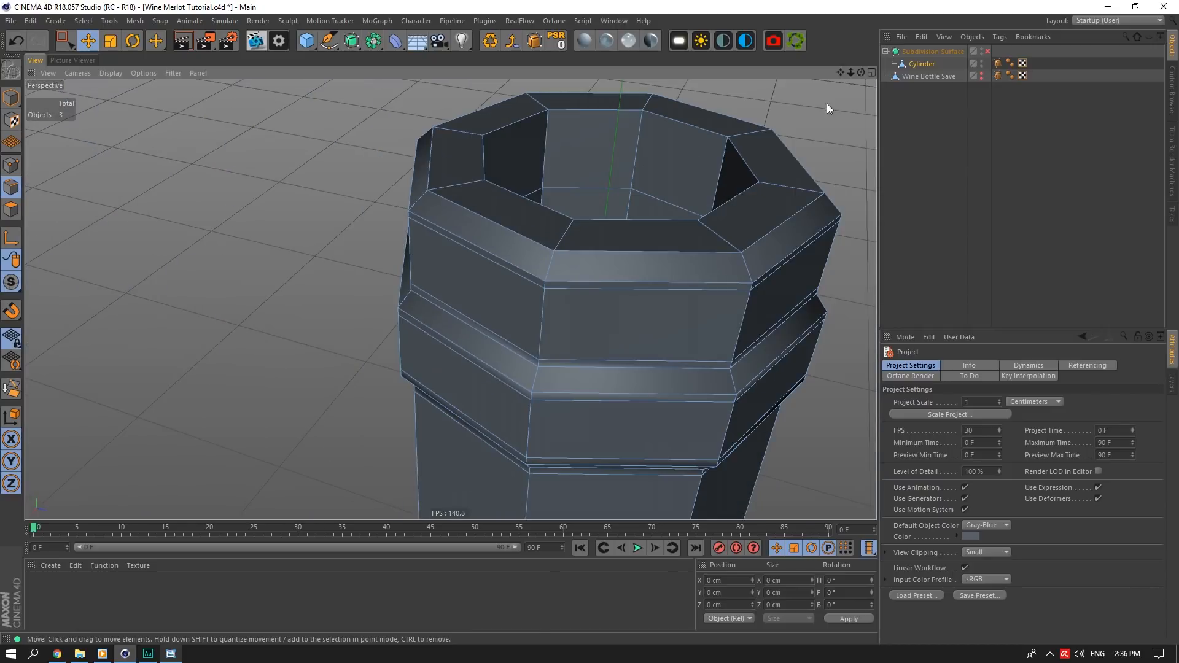
left_click_drag(861, 72, 841, 69)
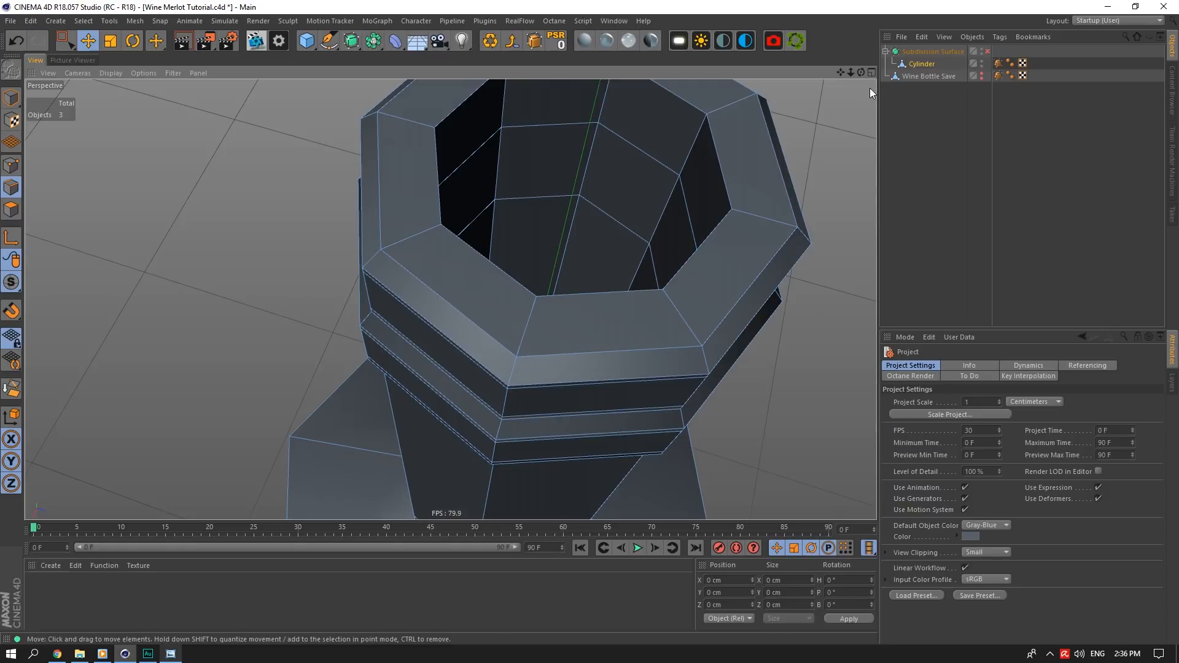
mouse_move(861, 72)
left_mouse_down()
mouse_move(835, 153)
mouse_move(860, 104)
mouse_move(842, 126)
mouse_move(850, 101)
mouse_move(855, 127)
mouse_move(861, 105)
mouse_move(854, 68)
mouse_move(864, 84)
left_mouse_up()
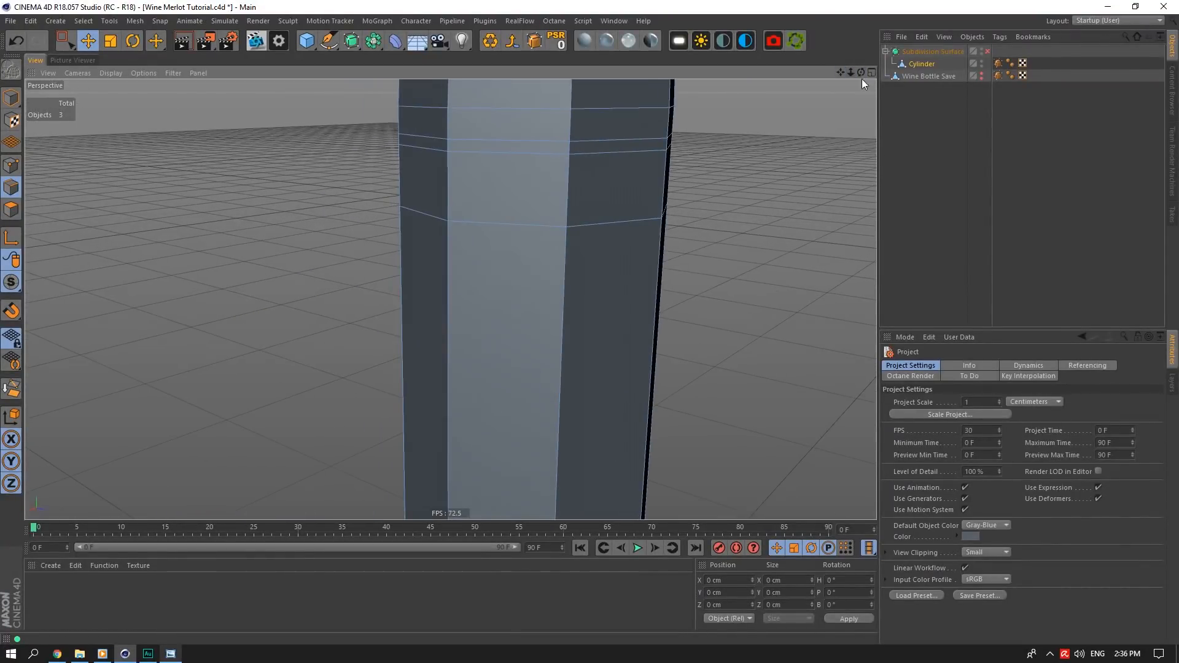
left_click(987, 51)
scroll(658, 258, "down", 5)
scroll(598, 279, "up", 4)
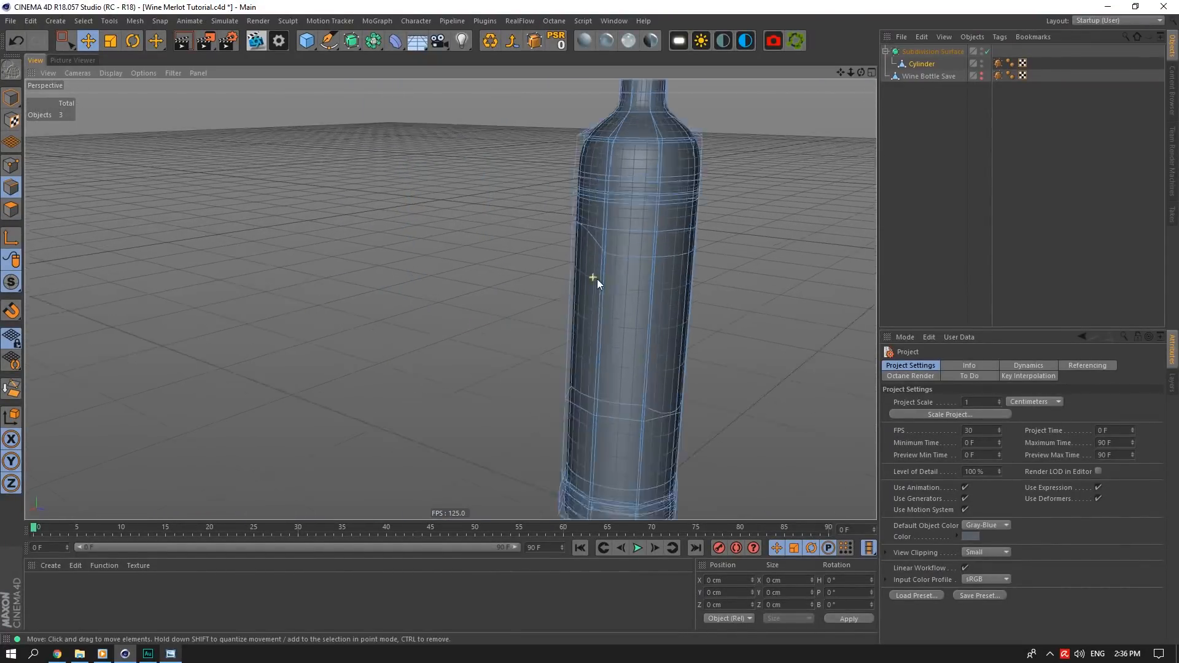
left_click_drag(862, 72, 957, 70)
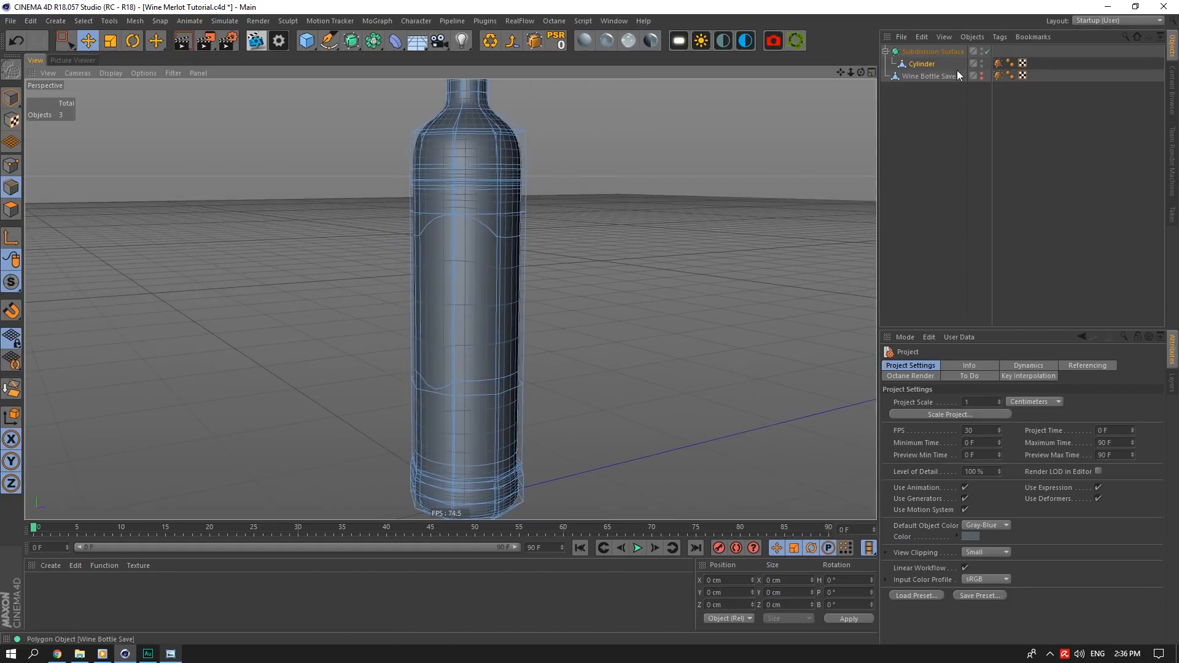
left_click(987, 51)
scroll(437, 248, "up", 5)
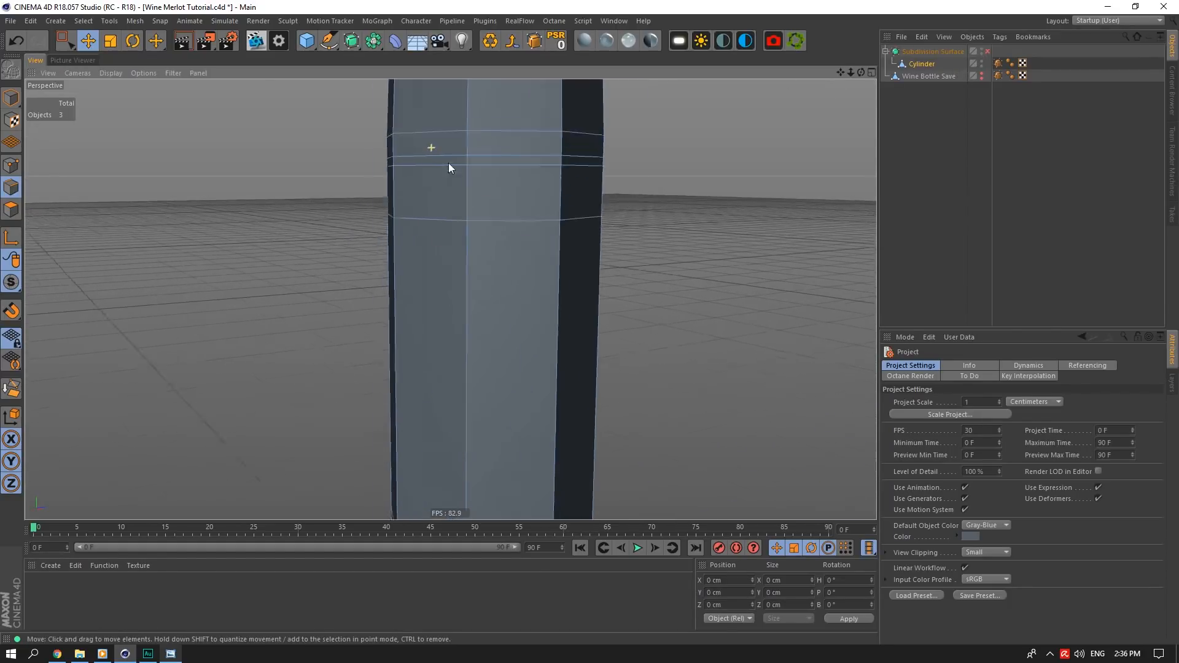
left_click_drag(450, 299, 427, 356, "alt")
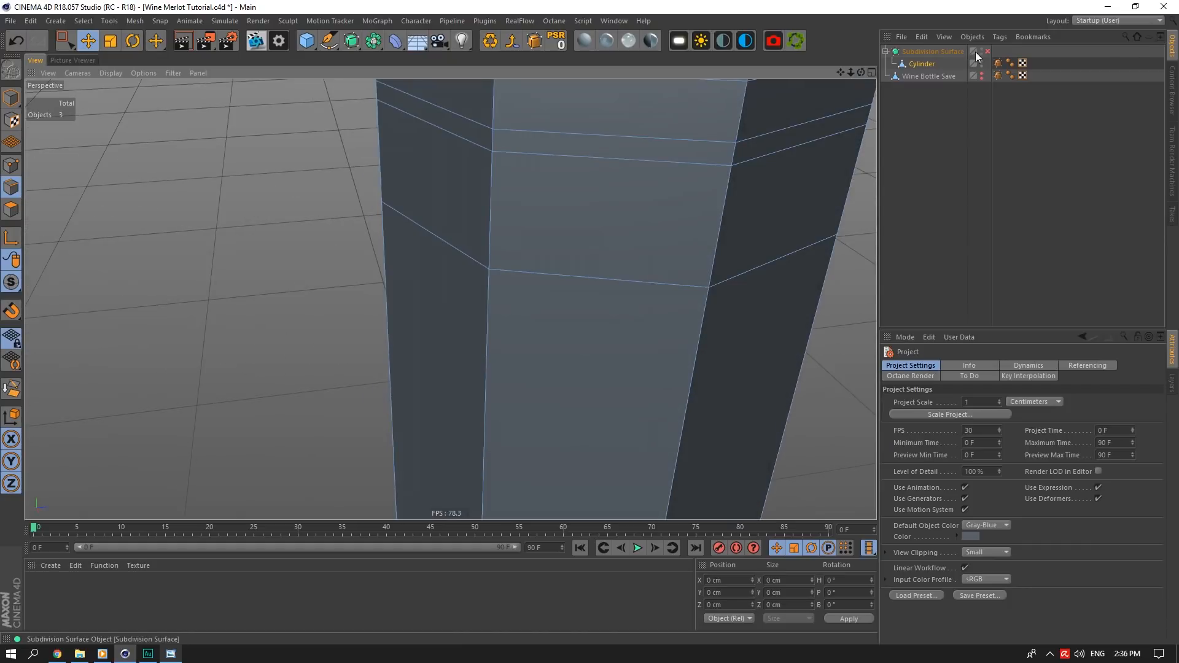
left_click(988, 51)
right_click_drag(640, 169, 786, 132, "alt")
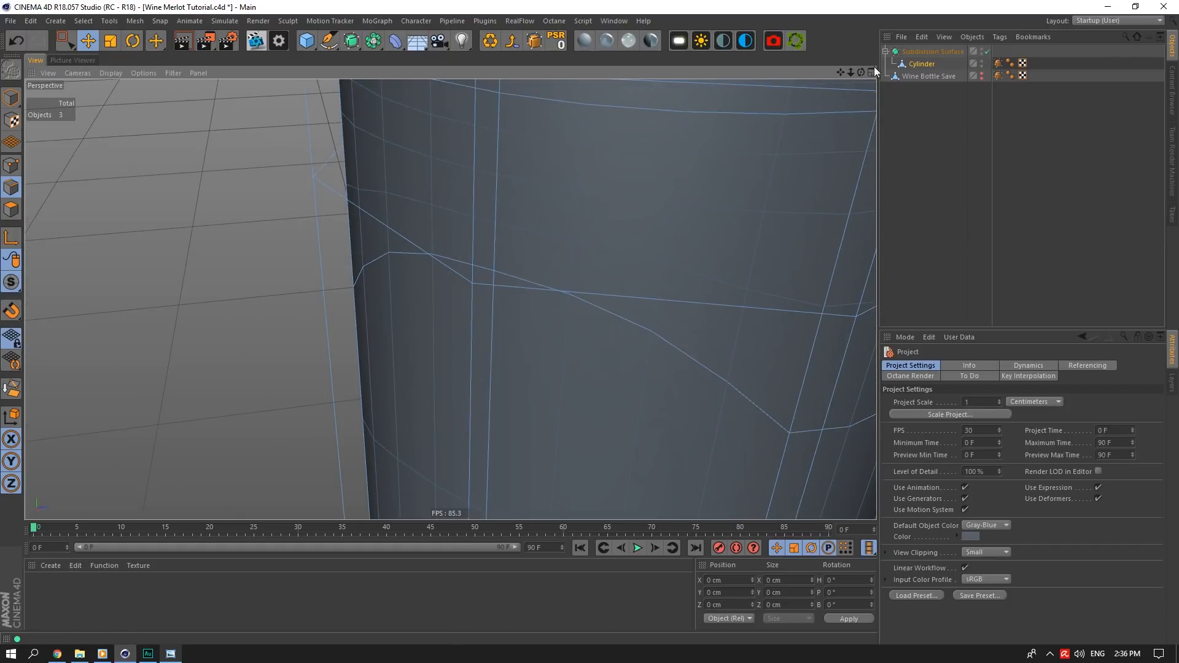
left_click_drag(862, 73, 774, 98)
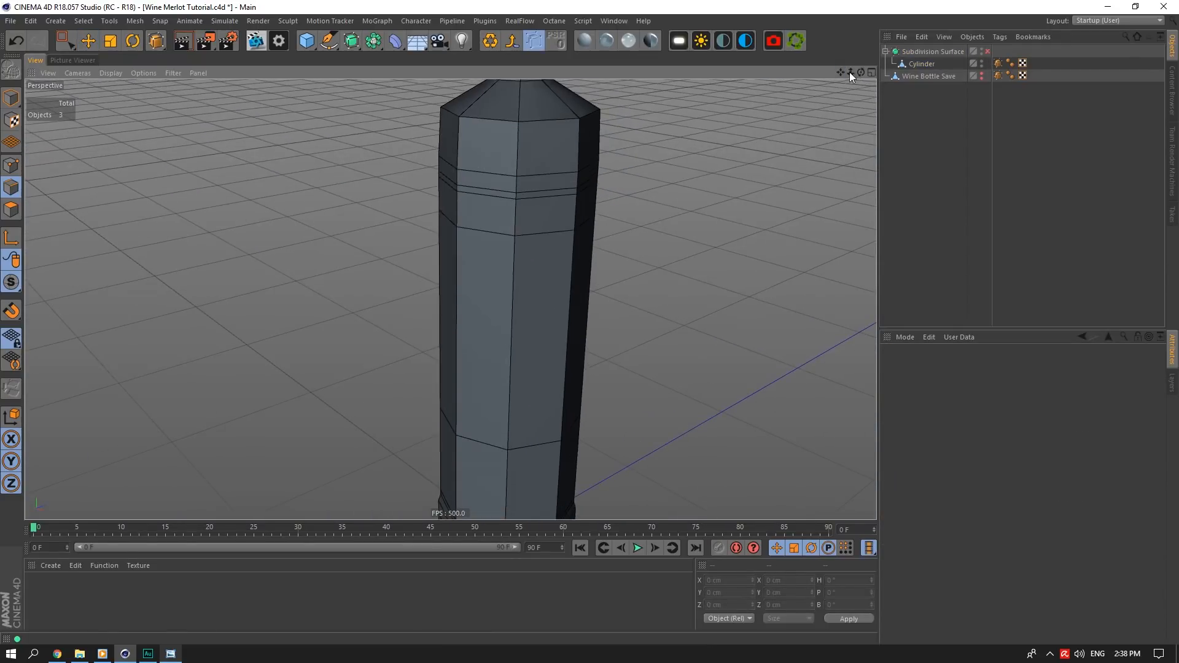
Display the subdivision weights on the bottle body and delete the cylinder's existing SDS Weight tag
left_click_drag(851, 74, 860, 73)
left_click(921, 64)
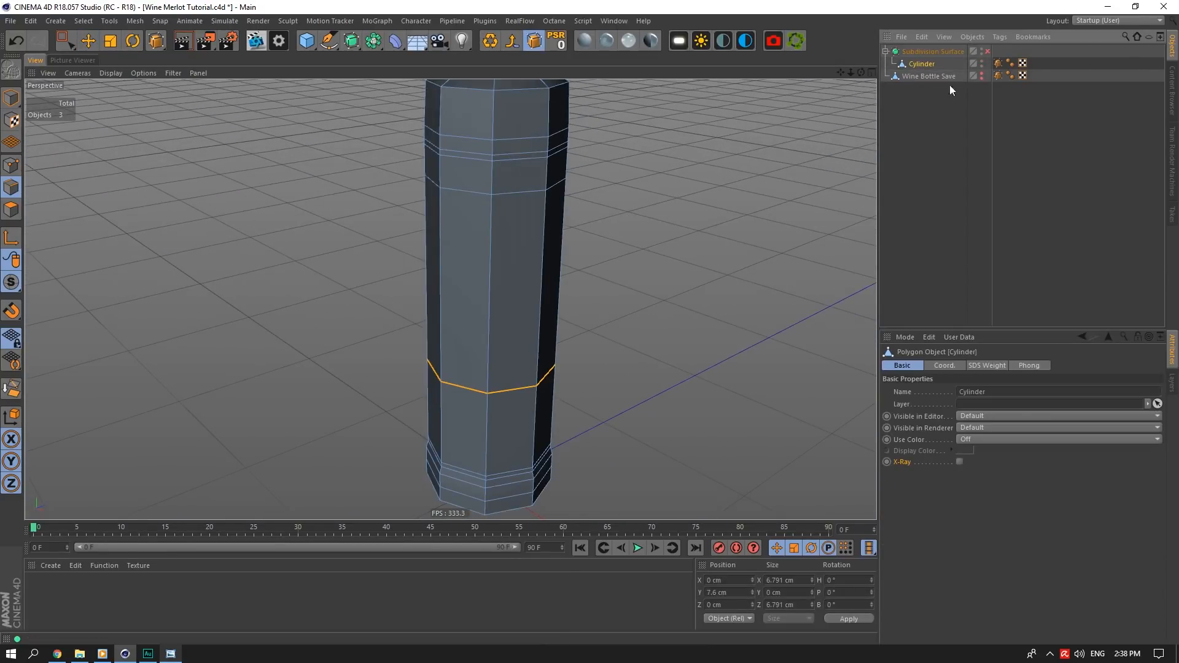
left_click(997, 63)
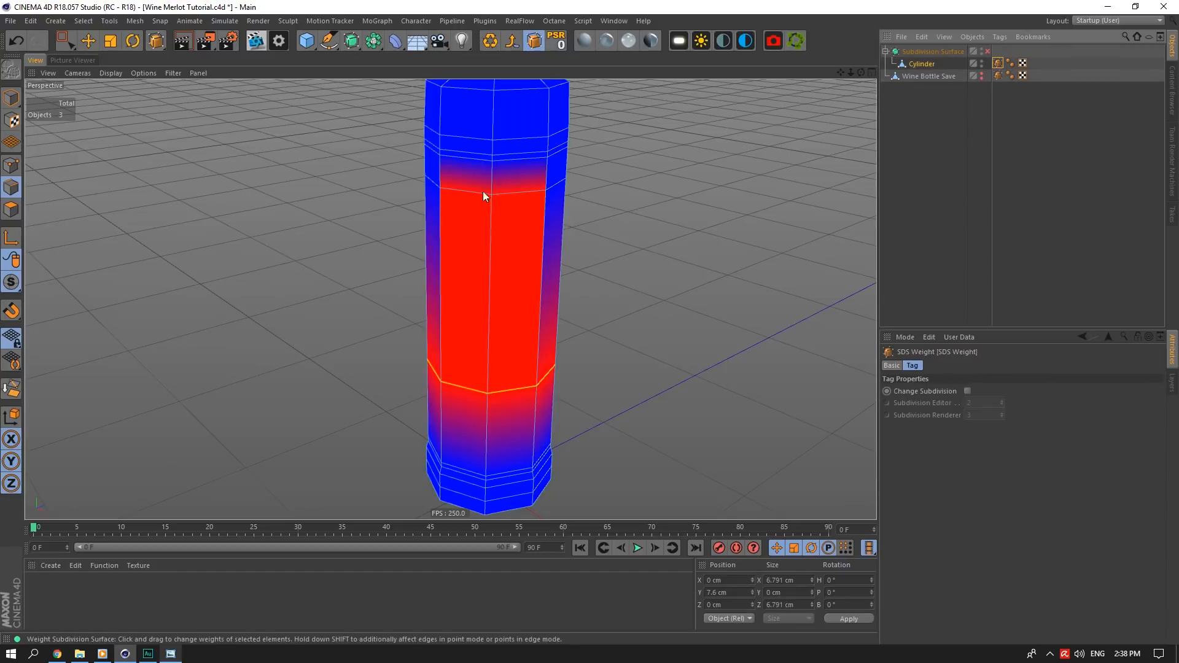
mouse_move(862, 73)
left_mouse_down()
mouse_move(853, 65)
mouse_move(860, 72)
left_mouse_up()
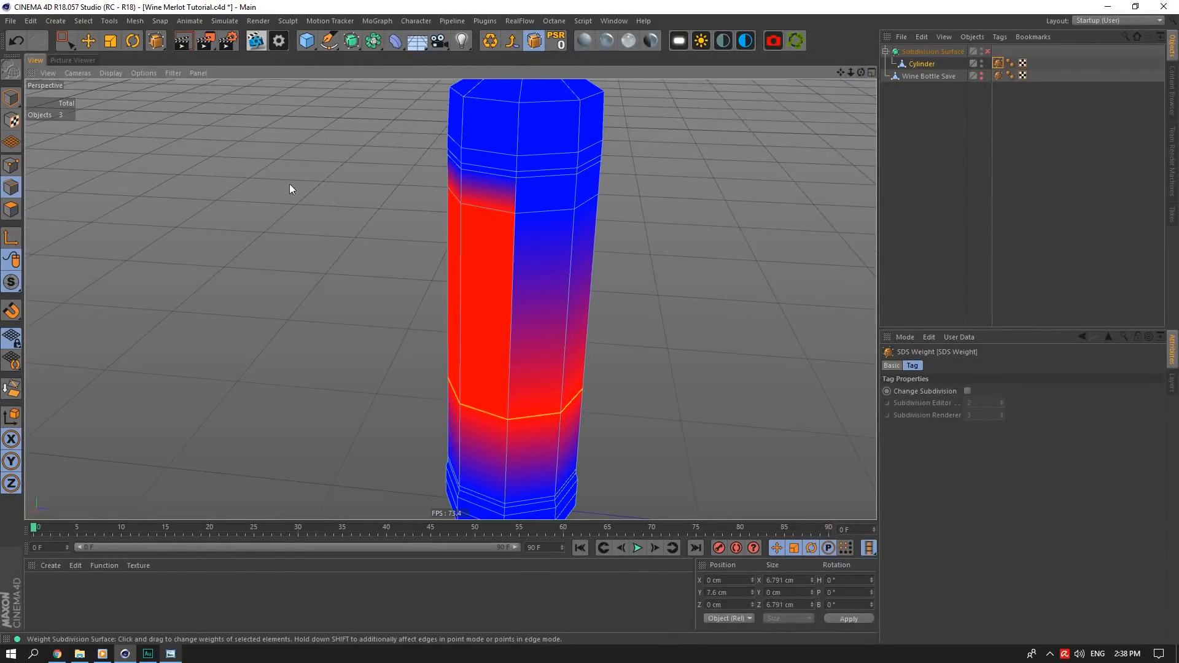
left_click(86, 40)
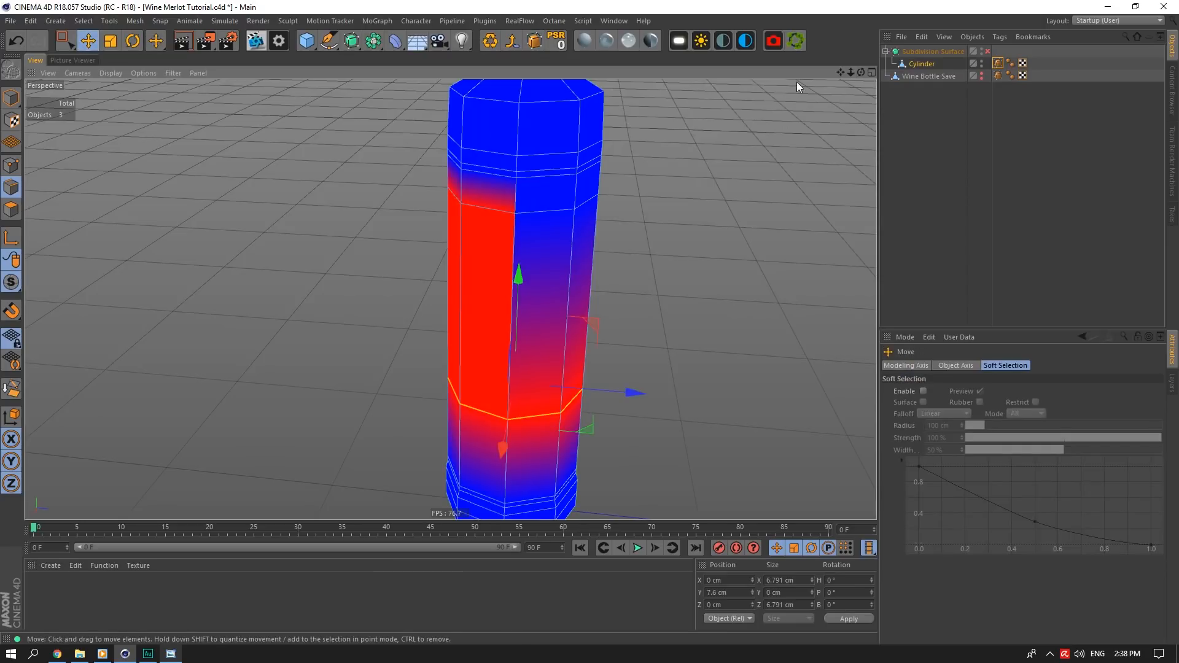
left_click_drag(860, 73, 858, 99)
left_click(1009, 87)
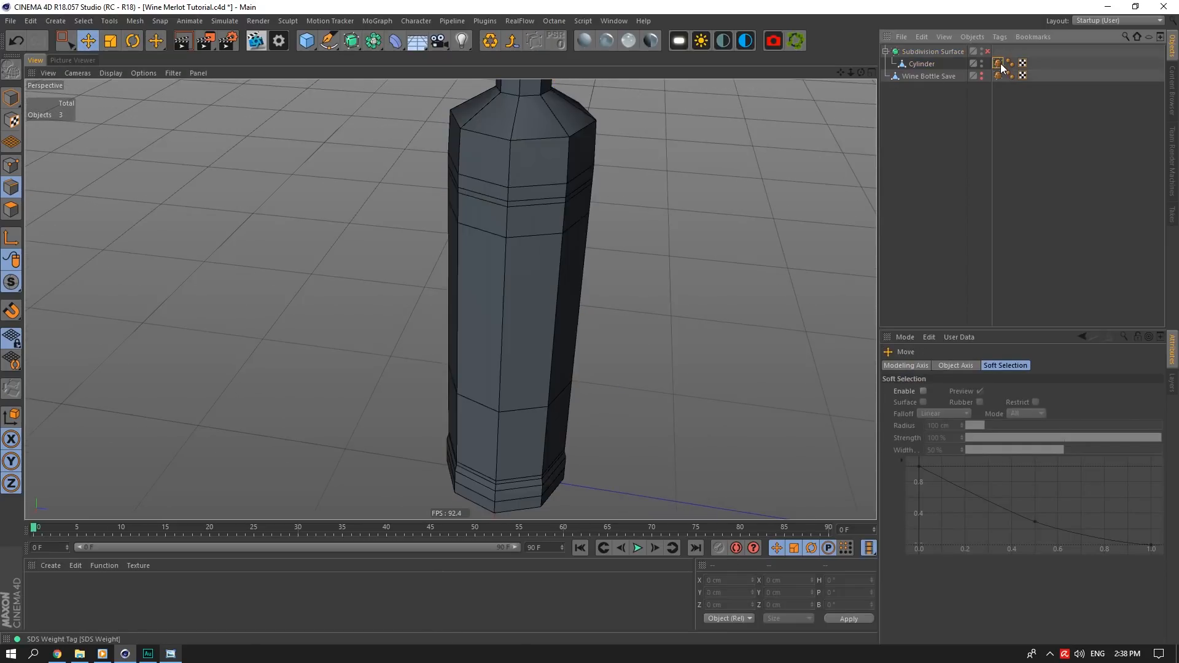
left_click(1000, 64)
left_click(1040, 95)
left_click(996, 65)
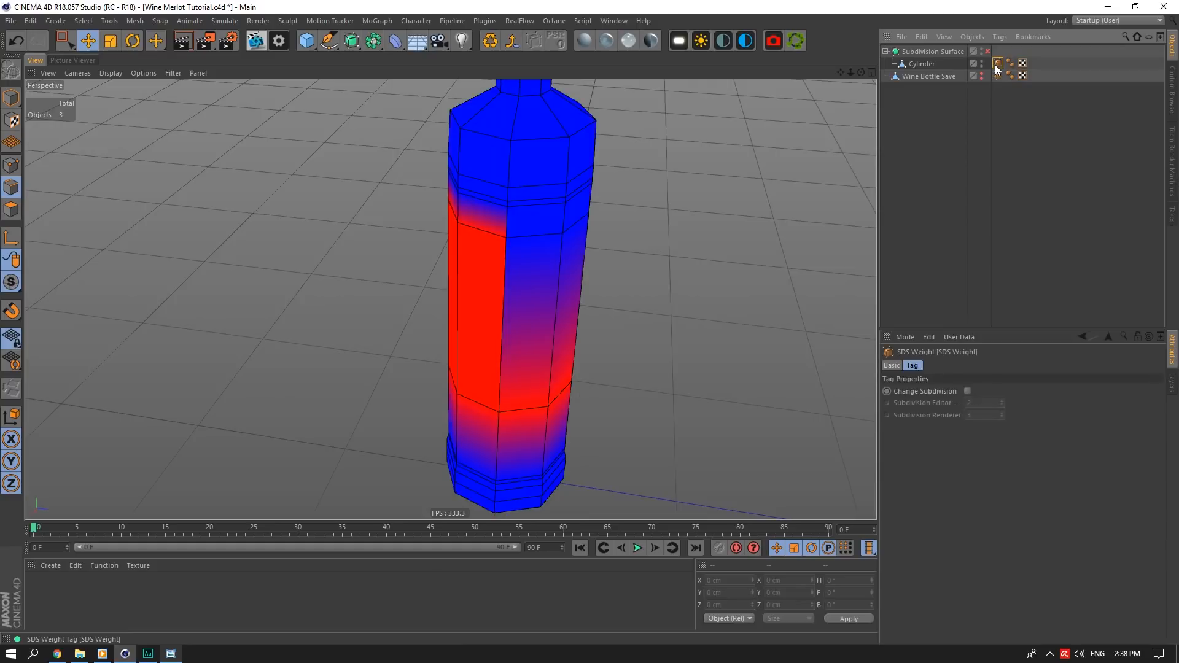
key("Delete")
Select both edge loops bounding the straight body section and set their Subdivision Surface weight to 100%
left_click(923, 64)
left_click_drag(861, 72, 899, 102)
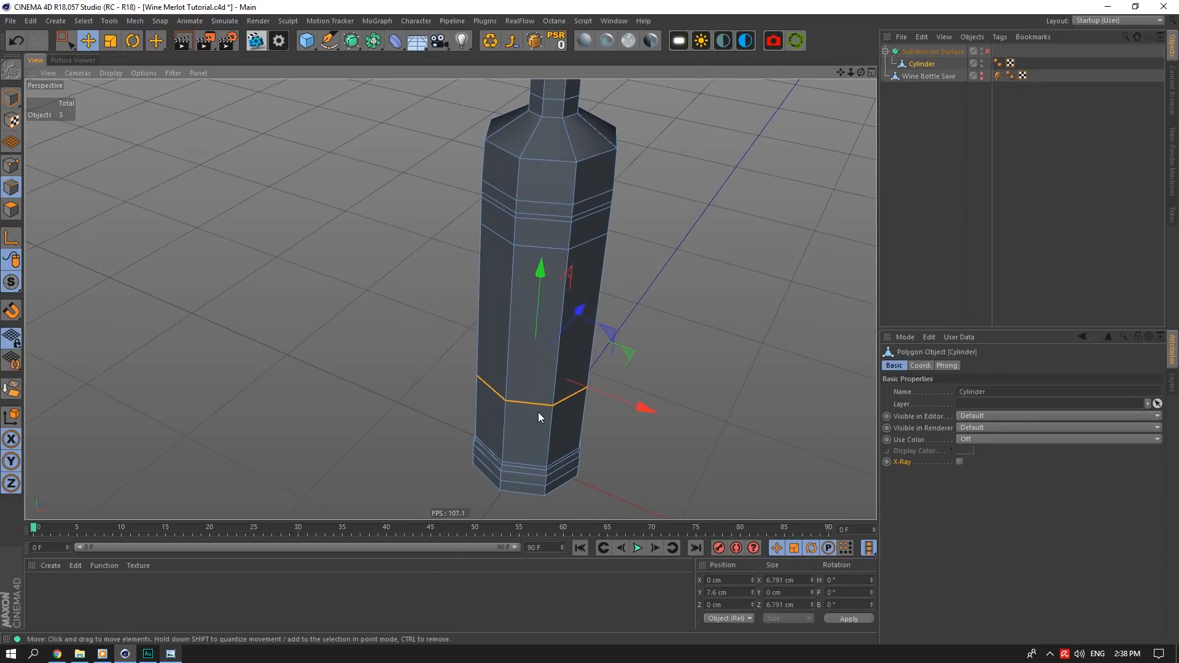
left_click(549, 248, "shift")
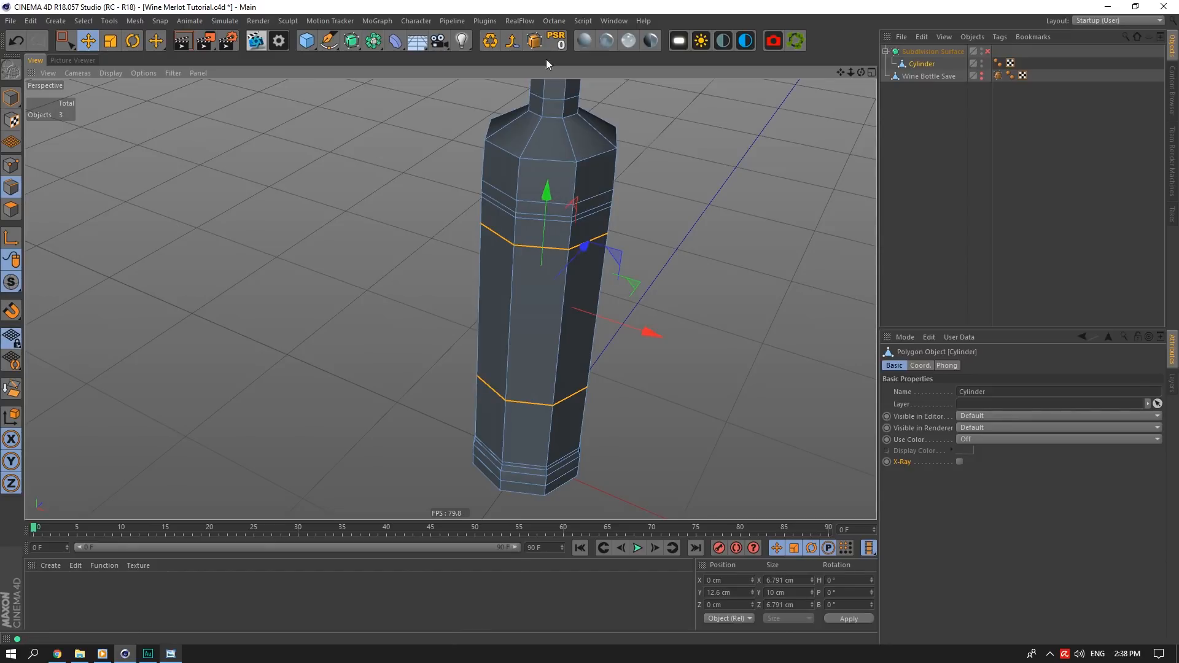
double_click(997, 63)
left_click(988, 52)
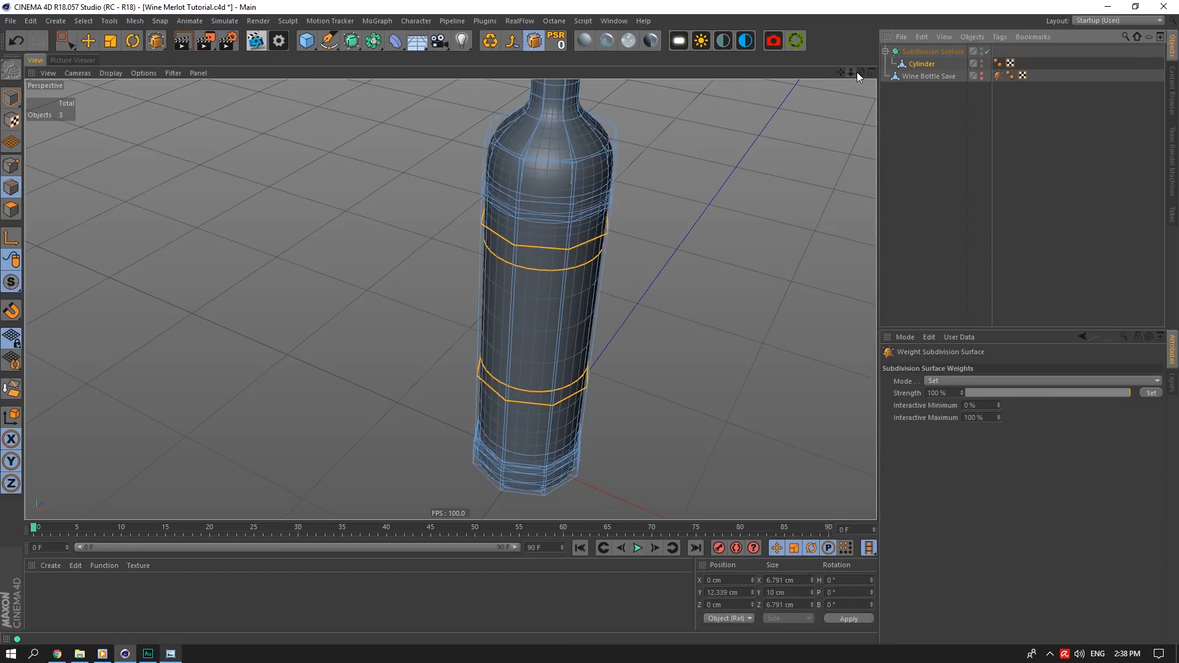
left_click_drag(860, 72, 688, 171)
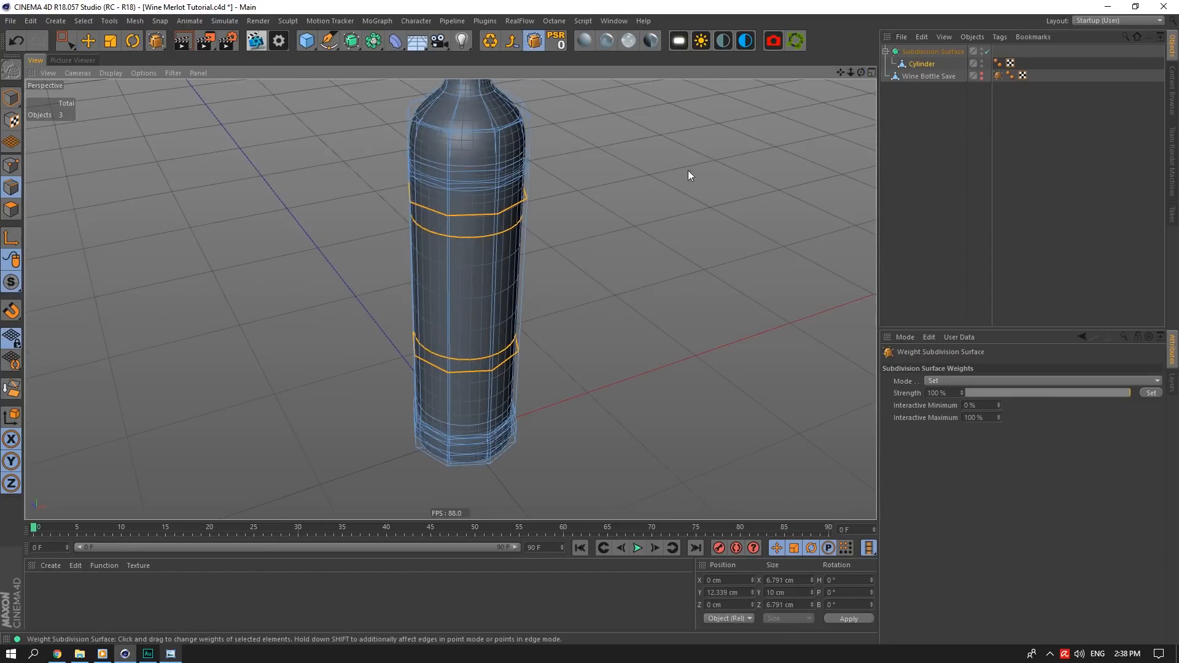
left_click(984, 156)
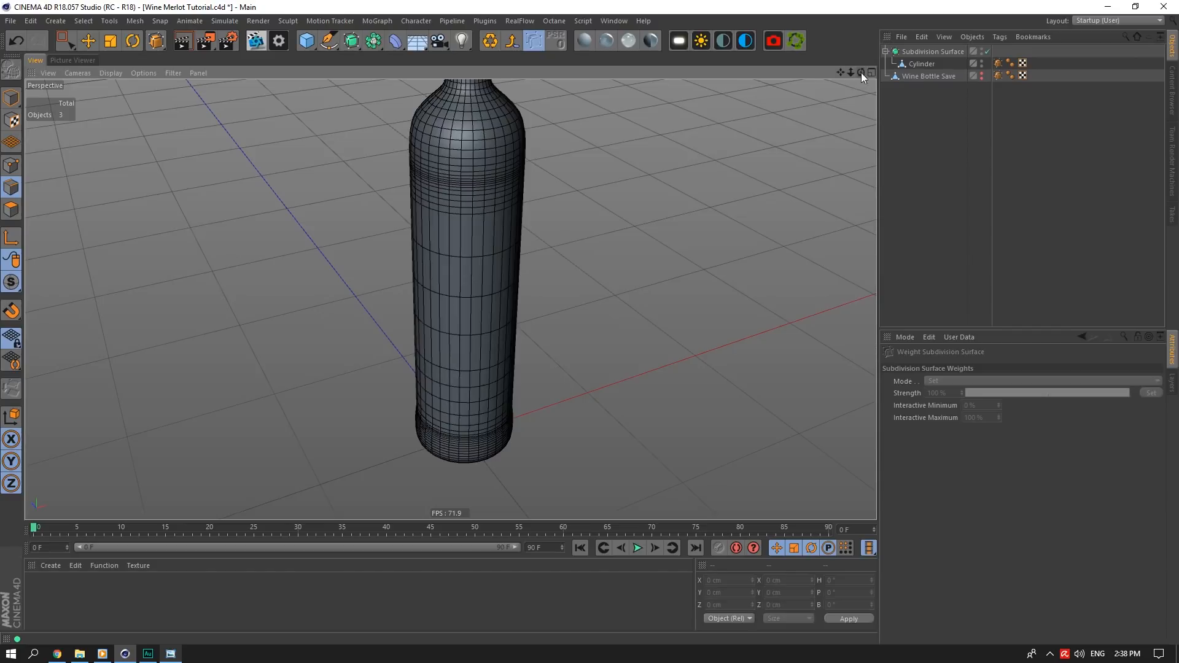
Turn on X-Ray for the Subdivision Surface object
left_click_drag(862, 72, 863, 6)
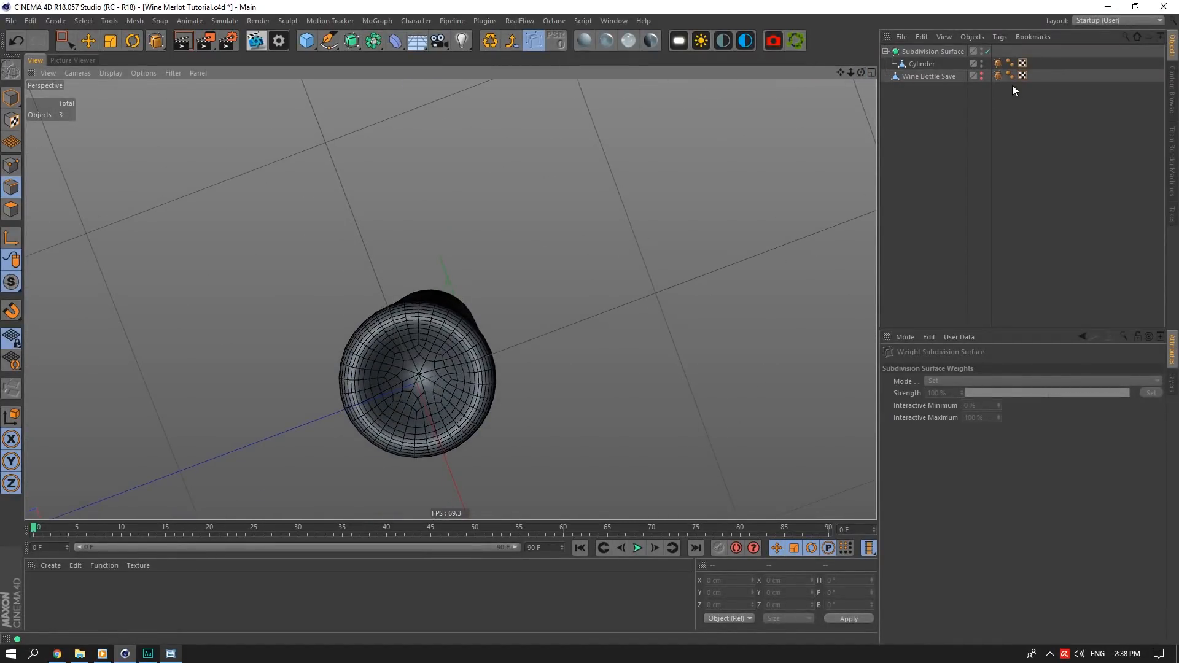
left_click_drag(864, 72, 867, 132)
left_click(922, 51)
scroll(651, 269, "down", 4)
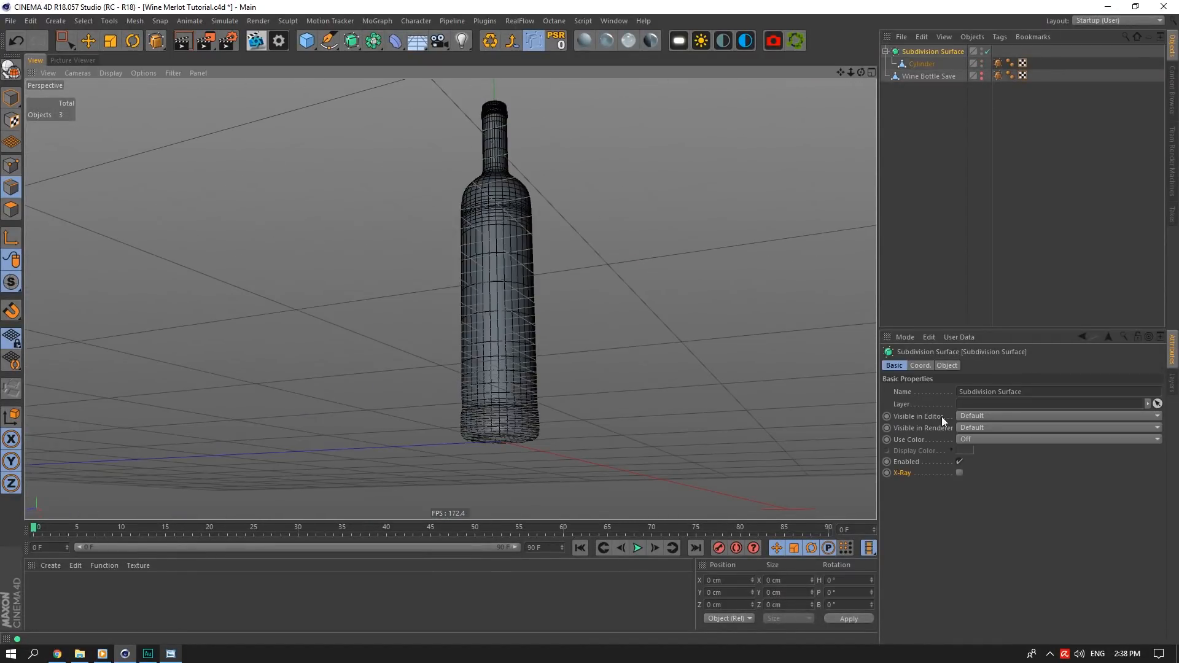
left_click(961, 474)
Examine the inner and outer glass walls through the wireframe, from the base and its punt up to the mouth
scroll(495, 455, "up", 5)
left_click_drag(861, 72, 866, 189)
left_click(922, 159)
scroll(539, 329, "up", 5)
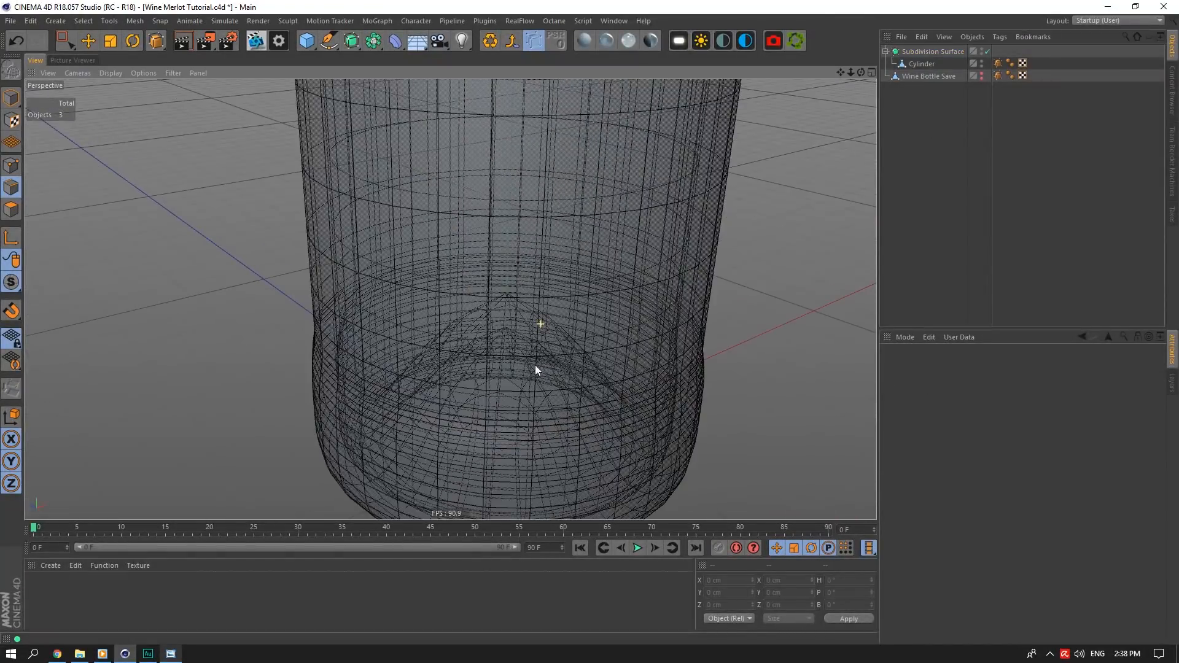
scroll(485, 369, "up", 4)
scroll(511, 290, "down", 6)
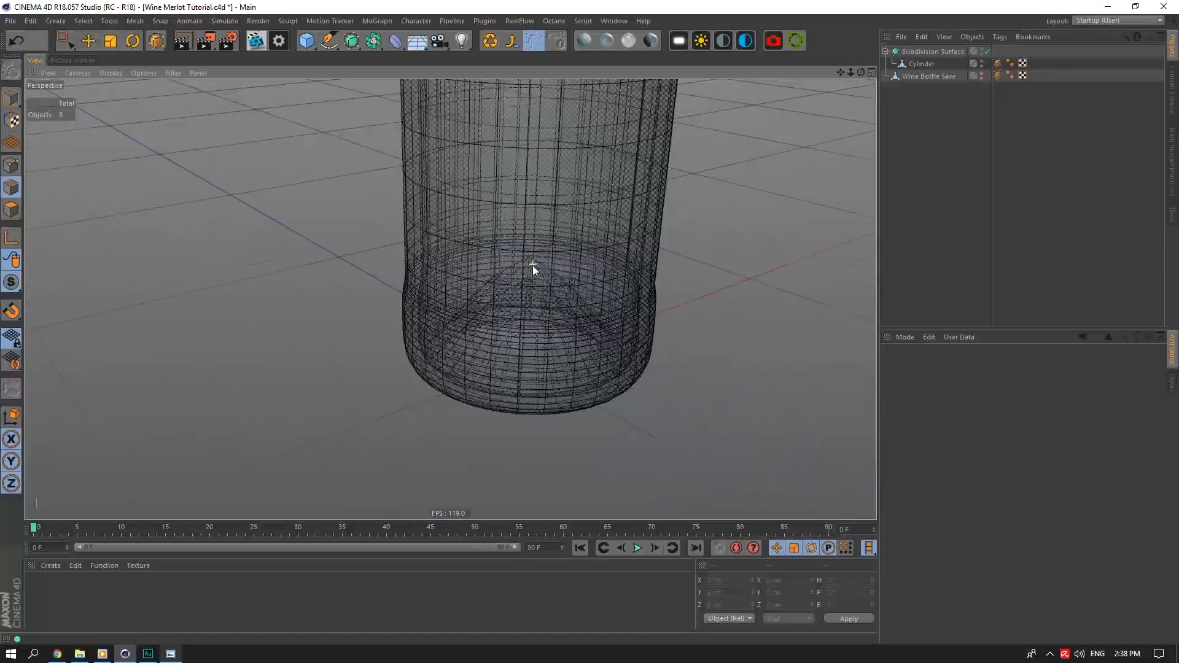
left_click_drag(861, 73, 858, 7)
left_click_drag(583, 331, 562, 379, "alt")
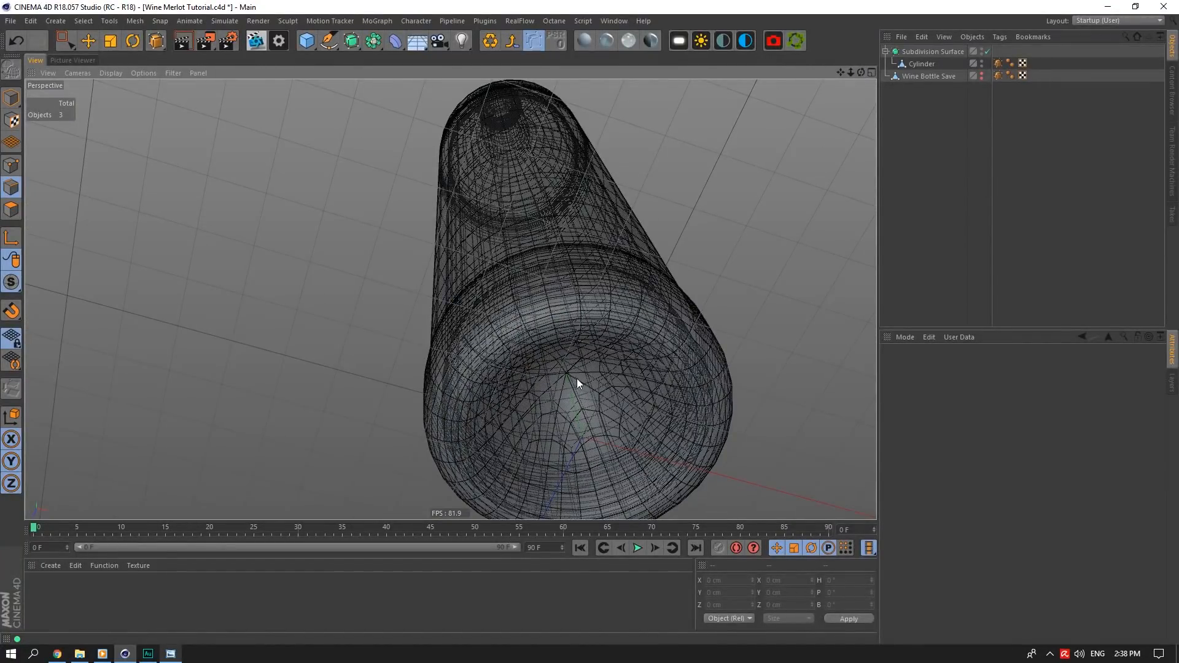
left_click_drag(861, 73, 860, 188)
scroll(856, 70, "down", 4)
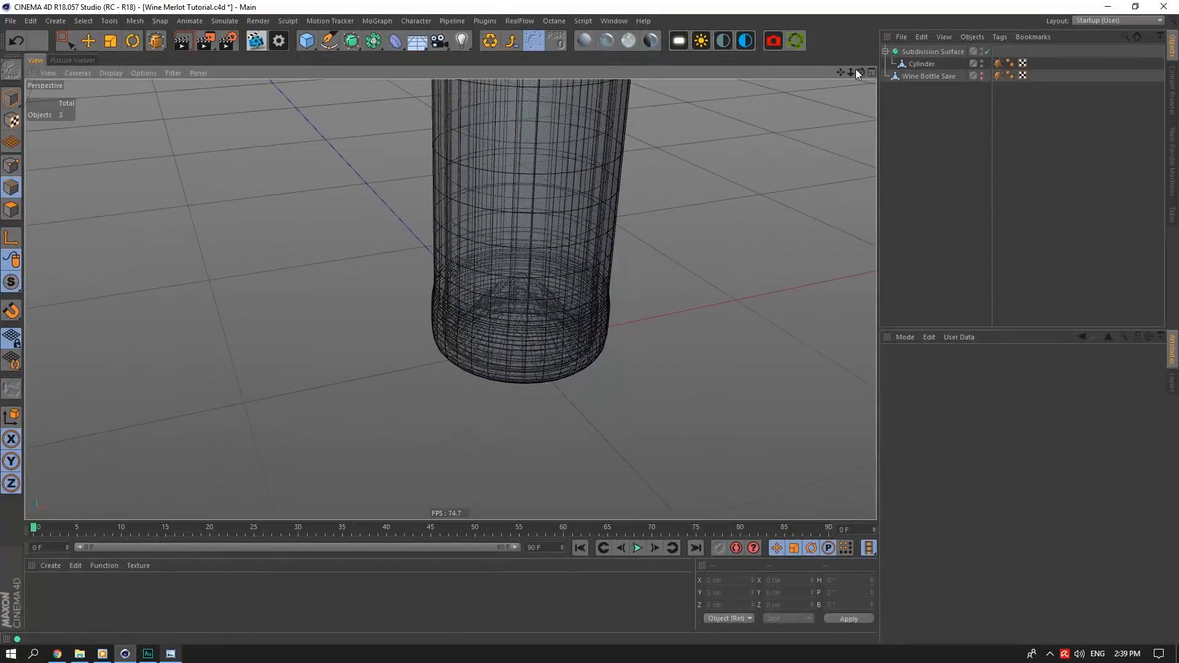
left_click_drag(841, 72, 865, 662)
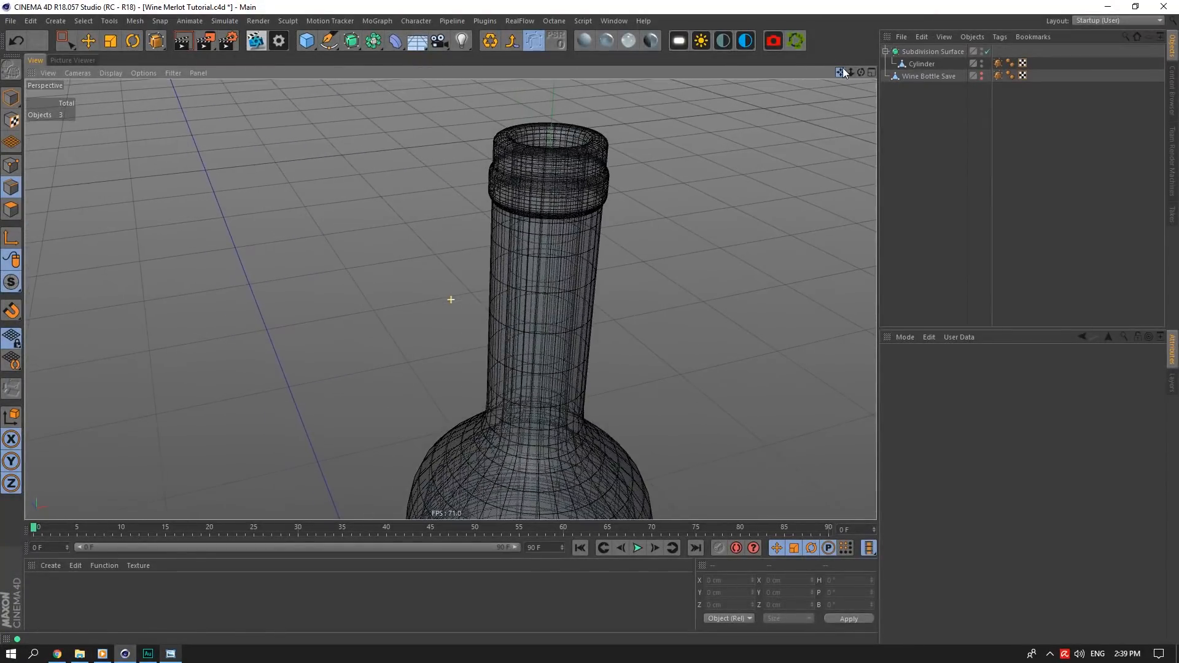
mouse_move(861, 72)
left_mouse_down()
mouse_move(905, 126)
mouse_move(884, 74)
mouse_move(875, 89)
left_mouse_up()
scroll(861, 73, "down", 5)
scroll(623, 180, "up", 6)
scroll(587, 239, "up", 5)
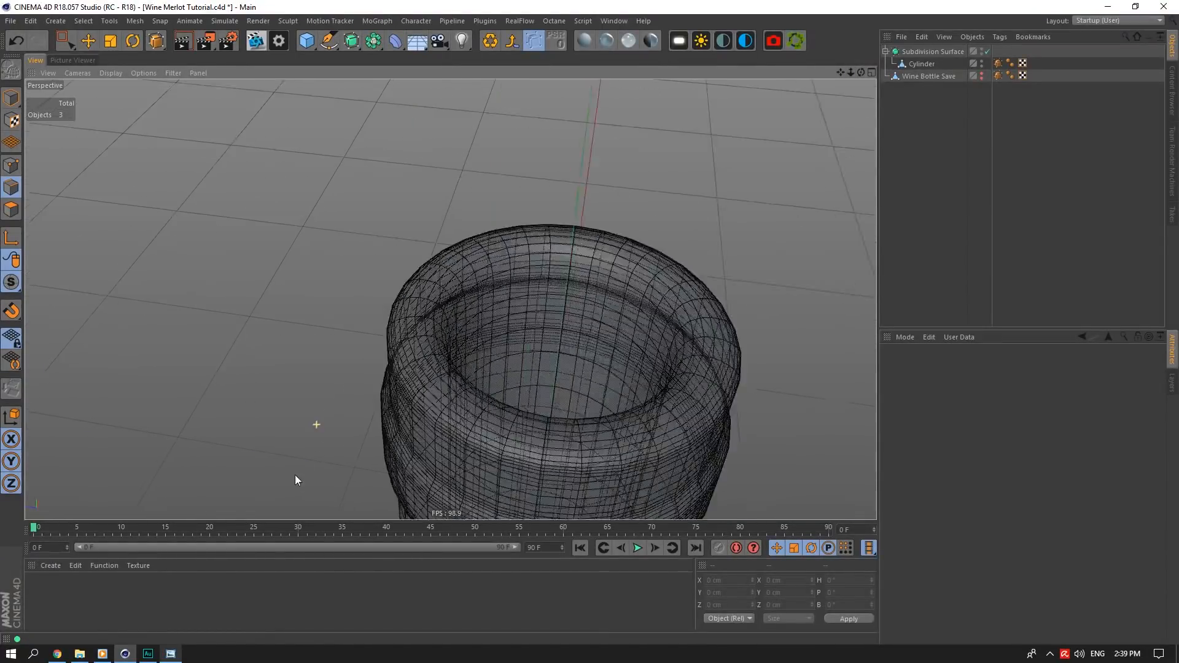
Disable Subdivision Surface and turn off its X-Ray display
left_click(922, 64)
left_click(987, 51)
left_click(933, 52)
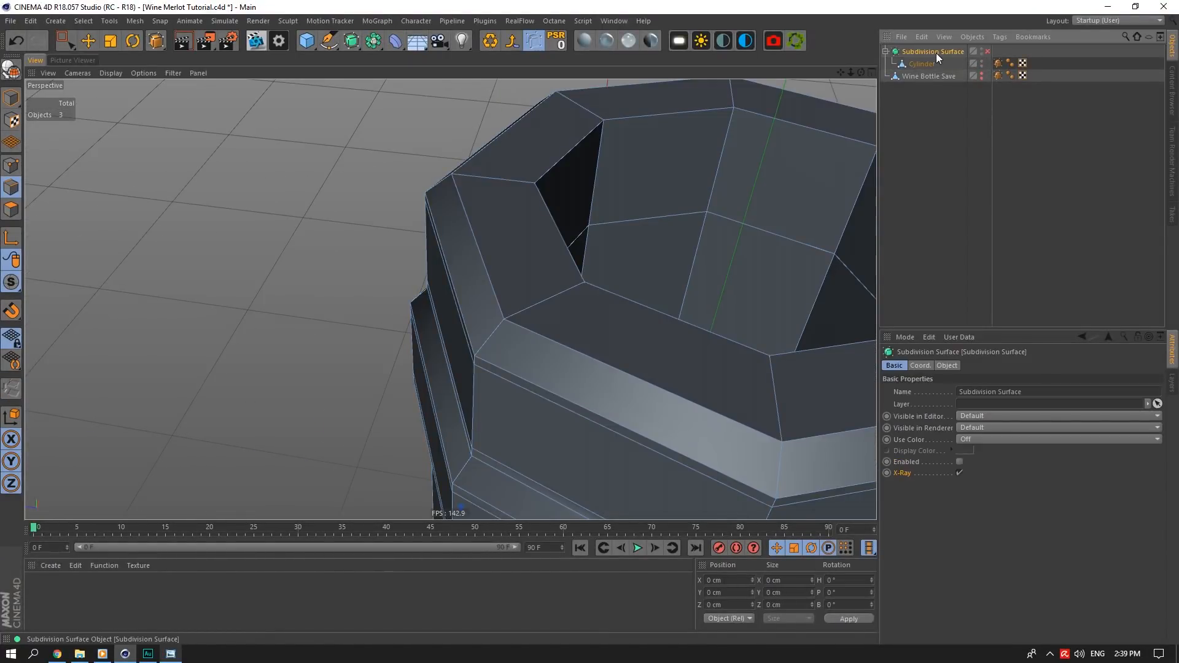
scroll(809, 135, "down", 3)
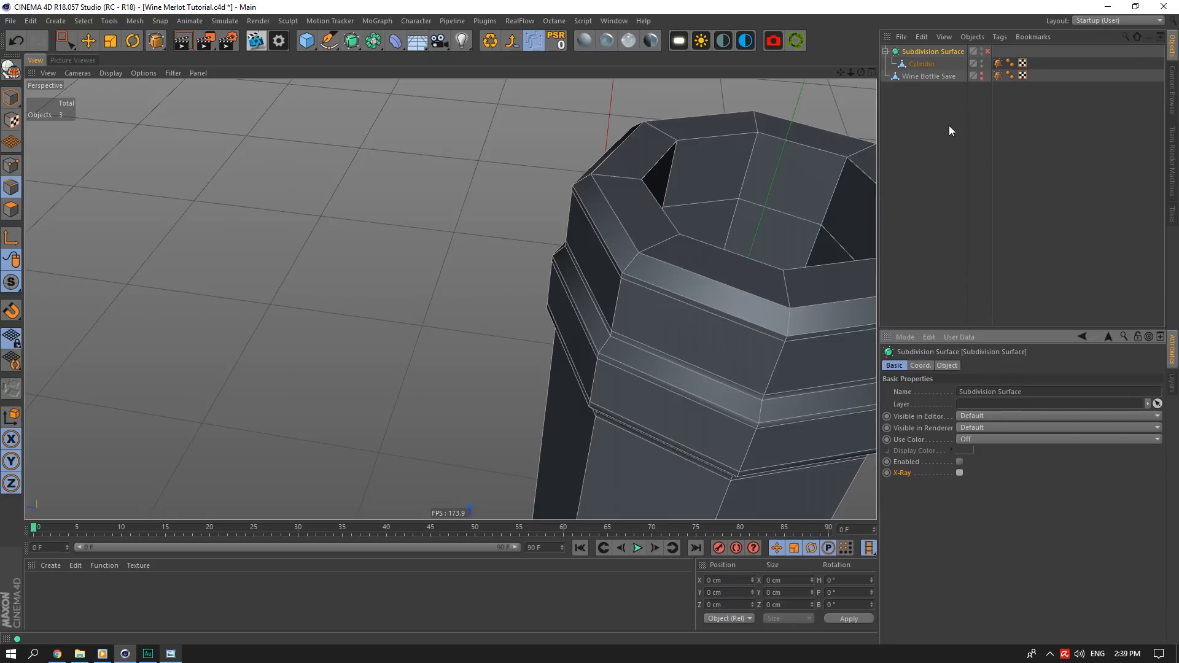
Enable Subdivision Surface and inspect the smoothed mouth rim up close
left_click(924, 64)
left_click(987, 51)
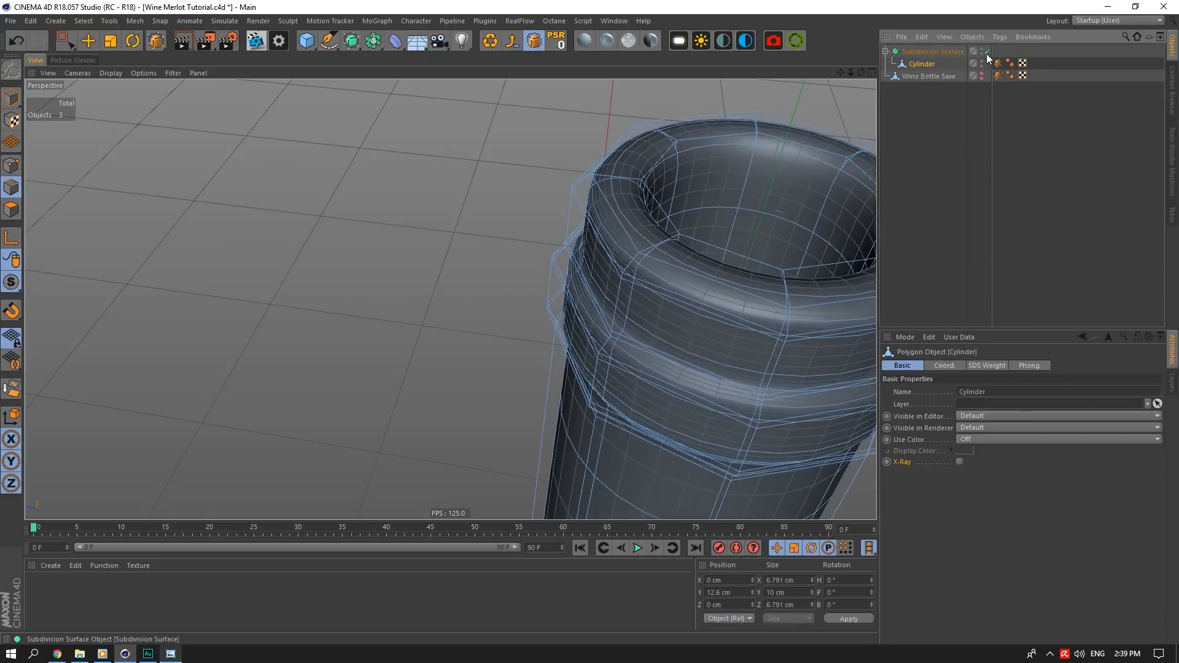
scroll(696, 205, "up", 2)
left_click(968, 139)
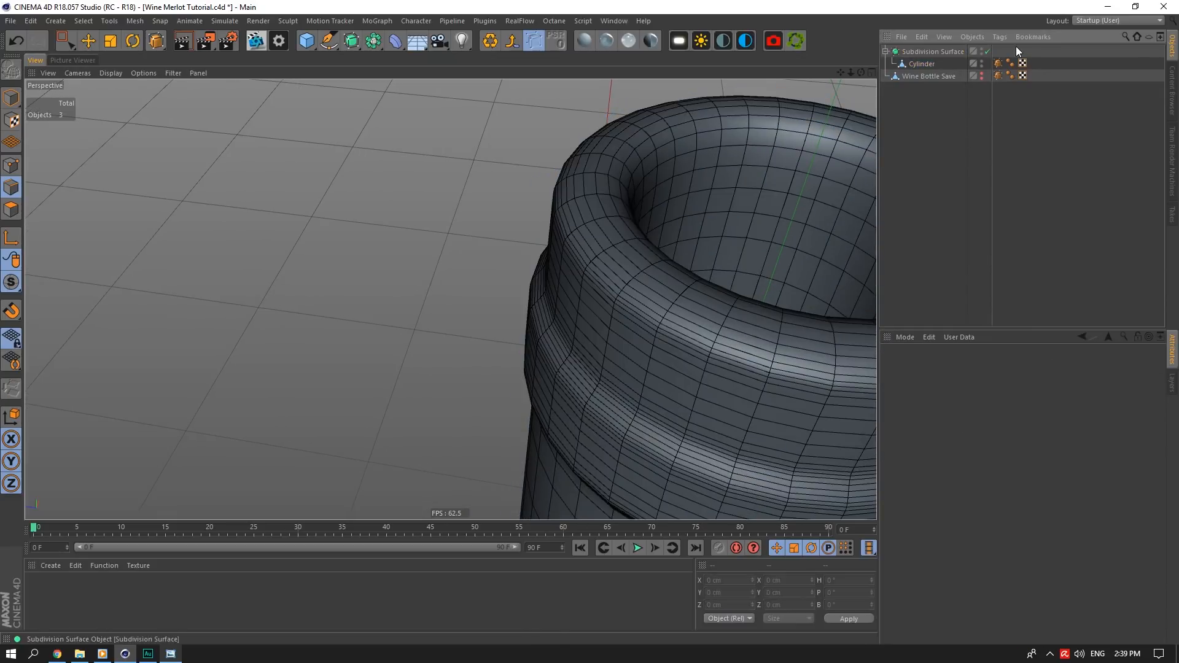
With Subdivision Surface off, add two symmetrical loop cuts around the mouth's rim face at an offset of about 6.8%
left_click(988, 51)
left_click(922, 64)
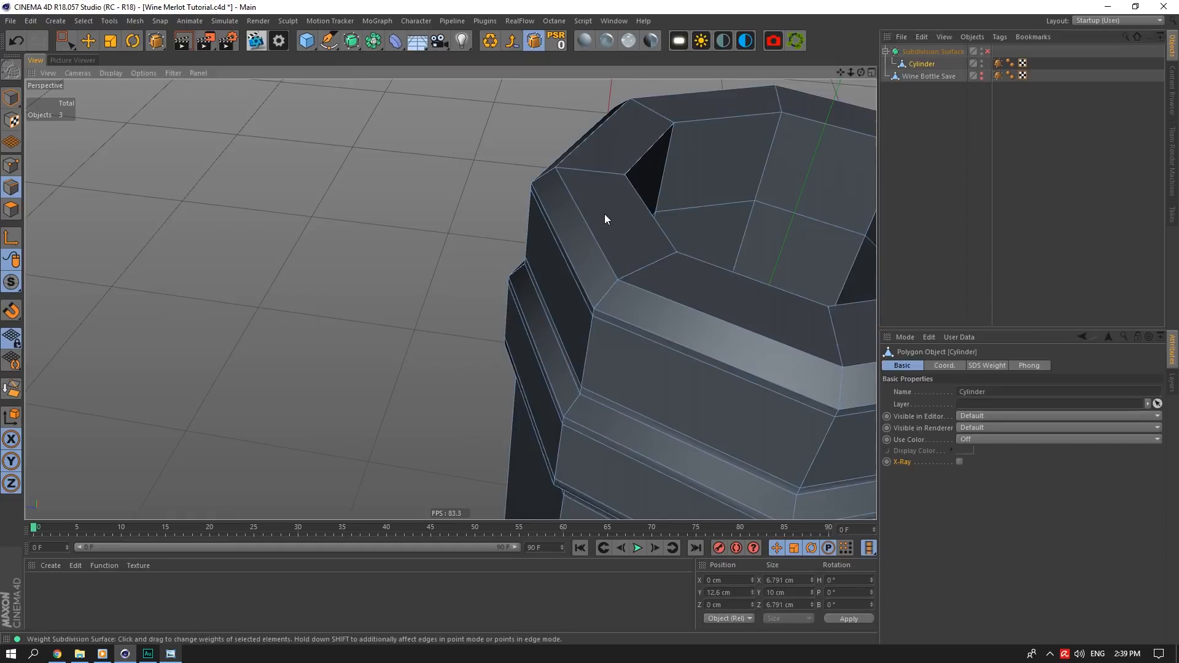
scroll(605, 214, "up", 3)
right_click(576, 160)
left_click(608, 315)
right_click(605, 234)
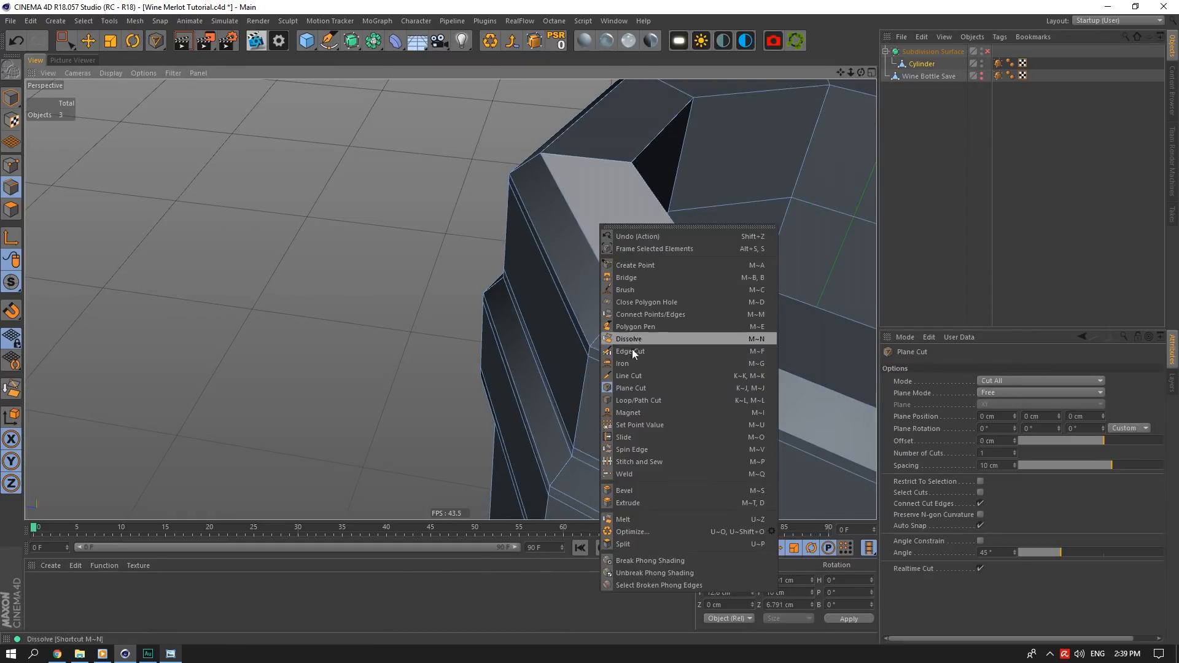
left_click(636, 400)
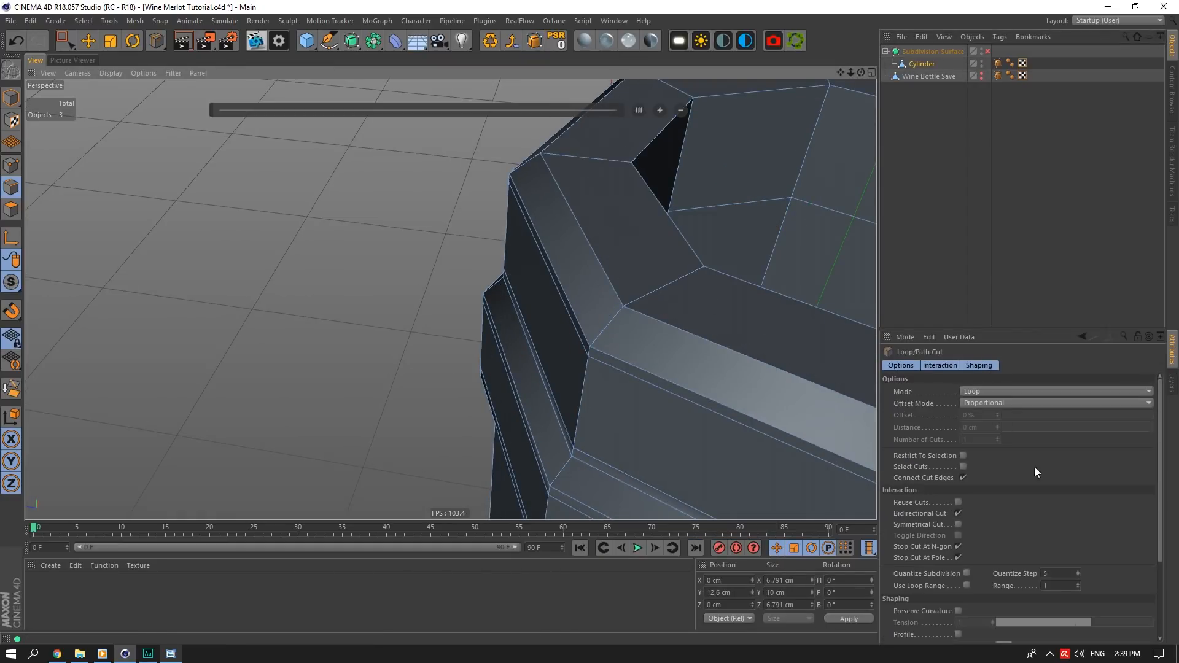
left_click(958, 524)
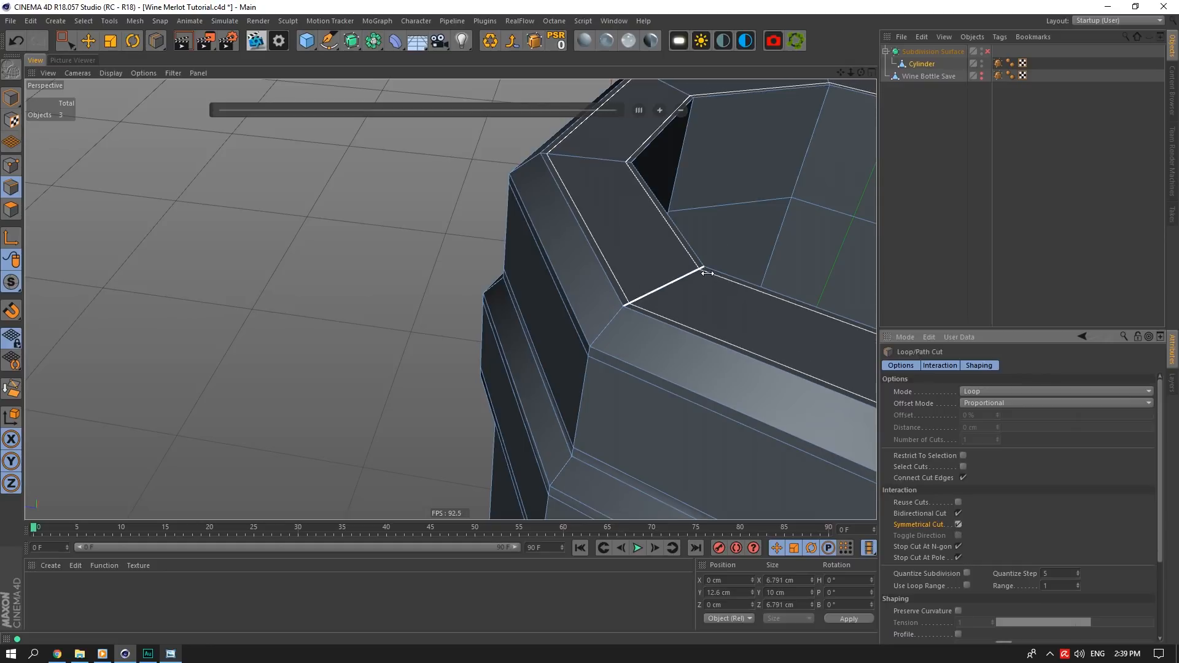
left_click(676, 280)
Enable Subdivision Surface, check the whole bottle and save the project
left_click(987, 51)
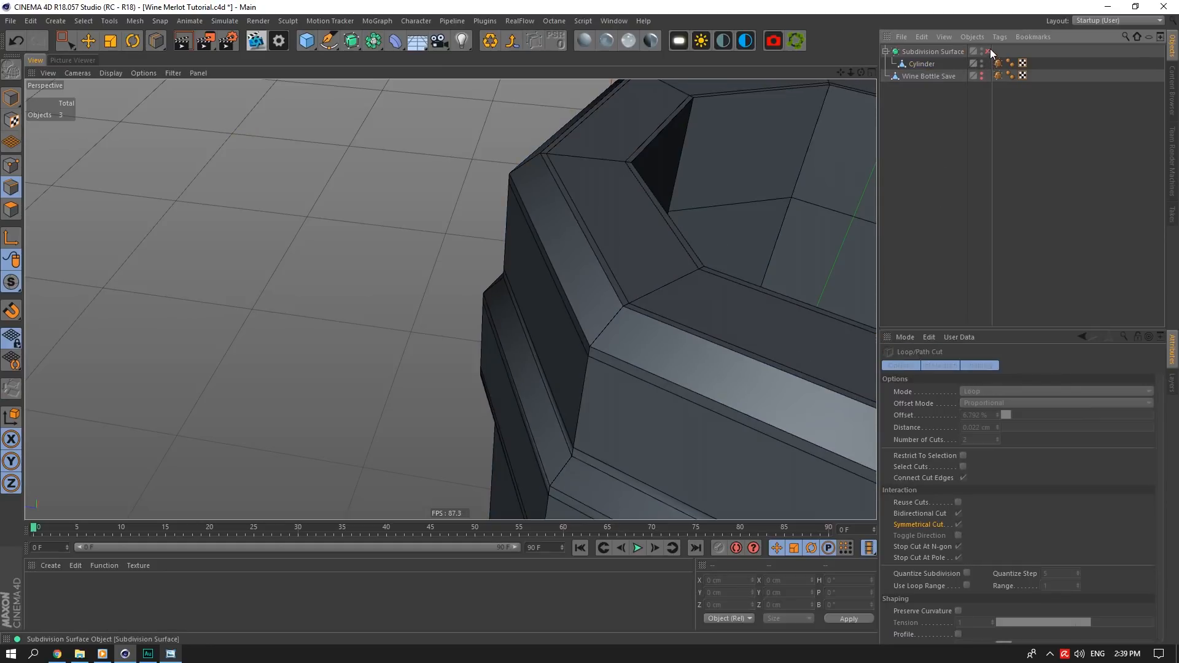
scroll(763, 147, "down", 10)
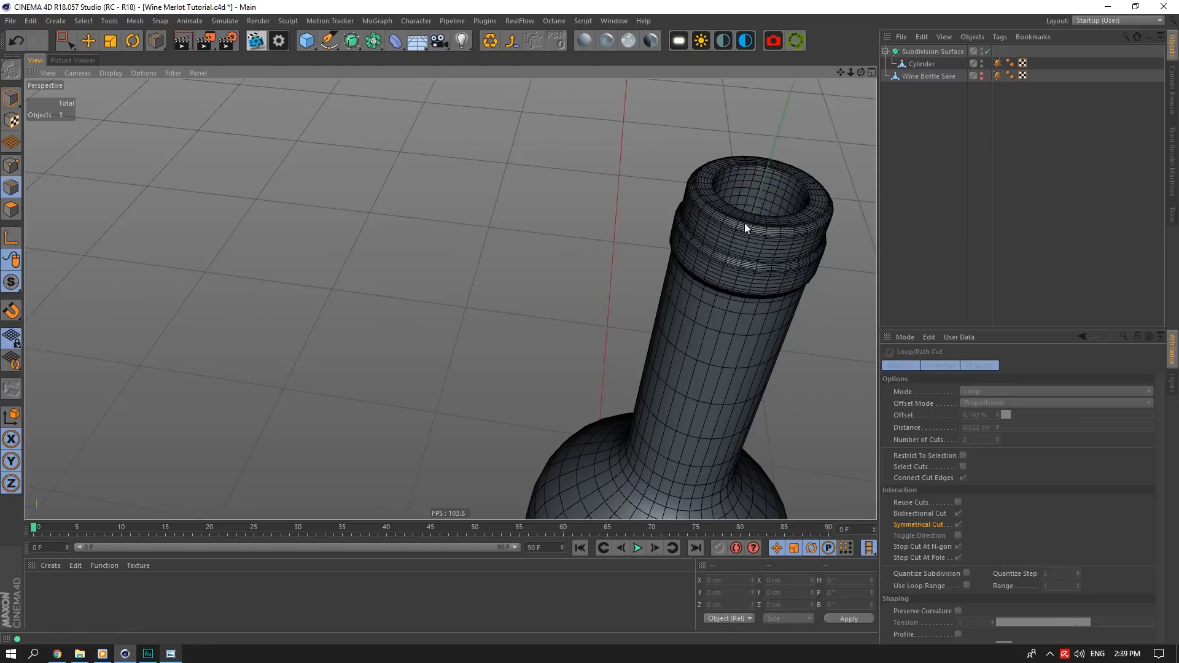
scroll(758, 225, "down", 1)
left_click_drag(842, 72, 777, 72)
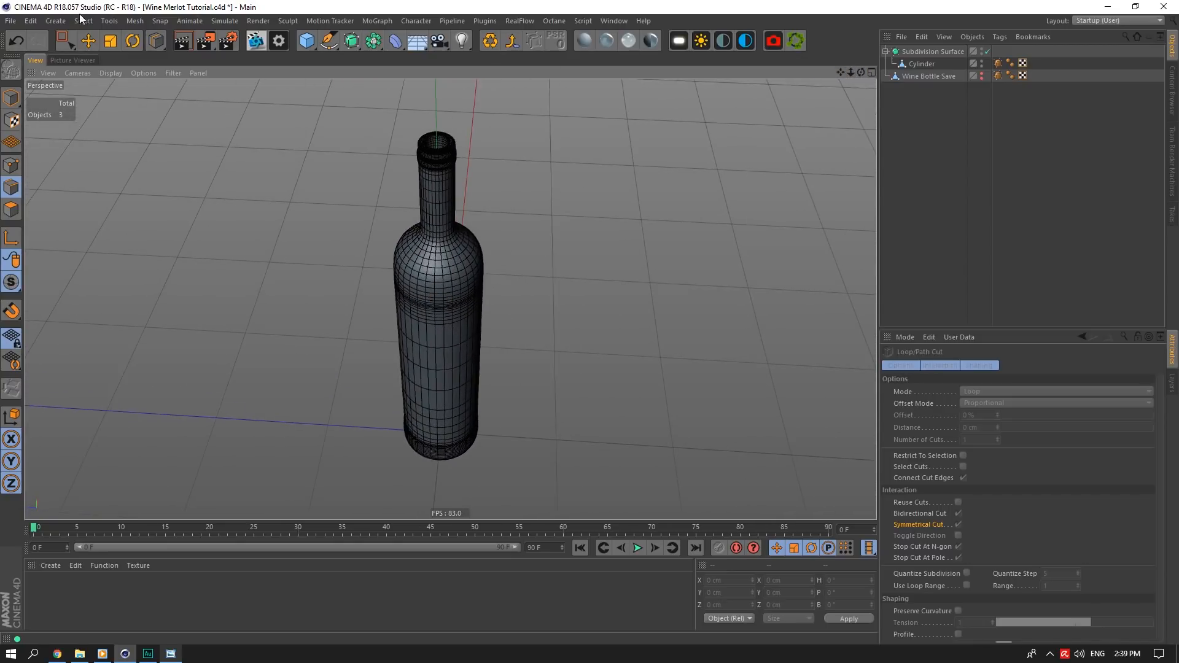
key("ctrl+s")
key("e")
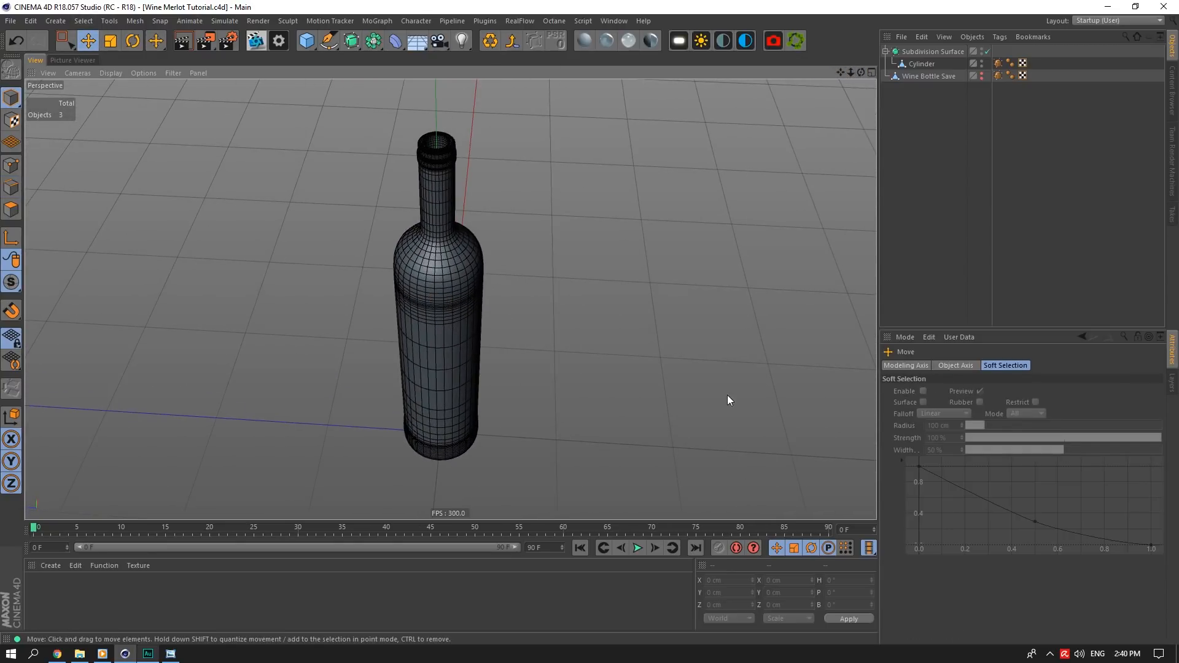
Add a cylinder primitive at the bottle's position and set its radius to 4 cm
mouse_move(841, 72)
left_mouse_down()
mouse_move(796, 44)
mouse_move(734, 58)
mouse_move(844, 64)
left_mouse_up()
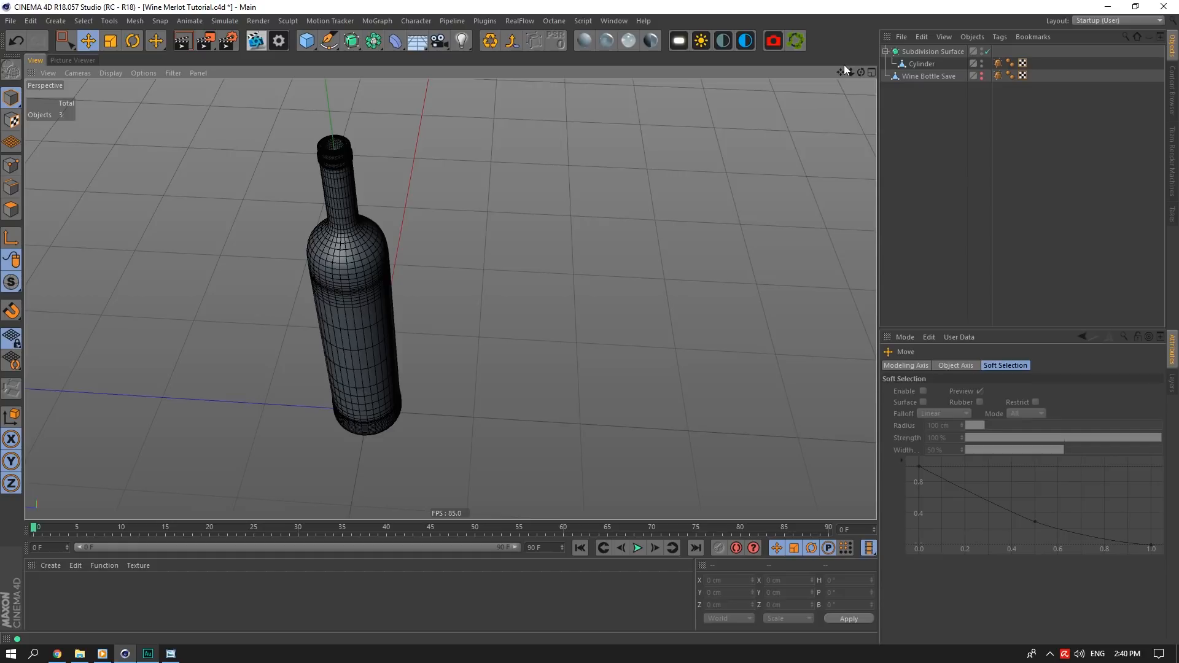
left_click_drag(310, 44, 561, 59)
left_click(949, 366)
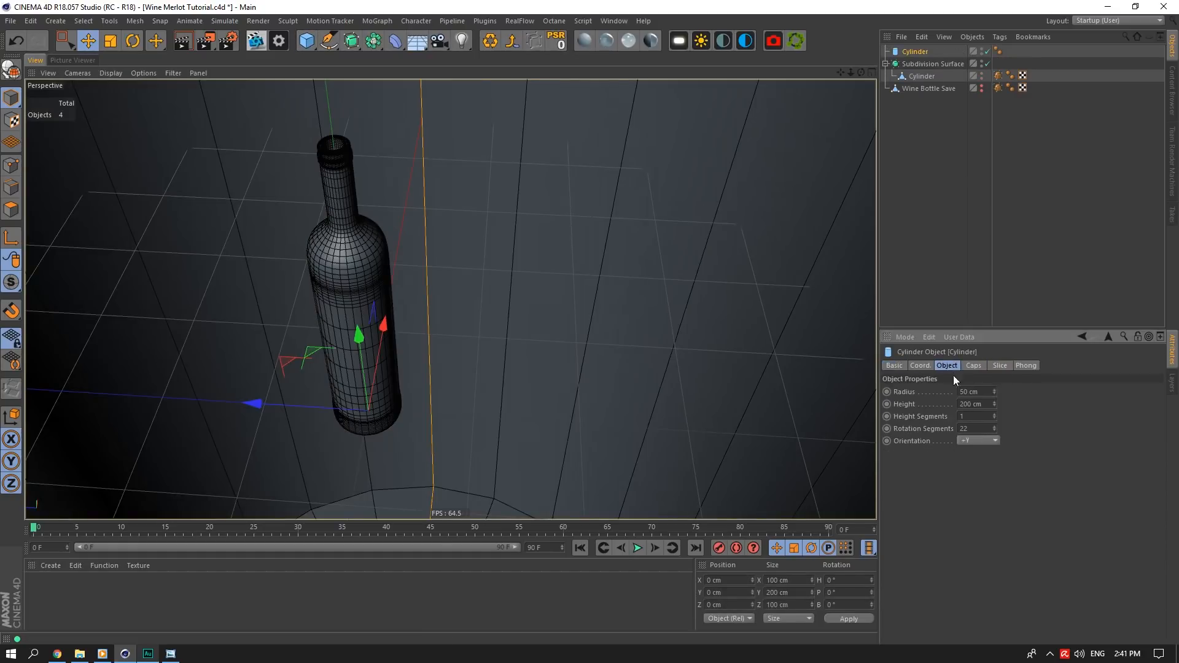
double_click(973, 392)
type("8")
key("Return")
type("/")
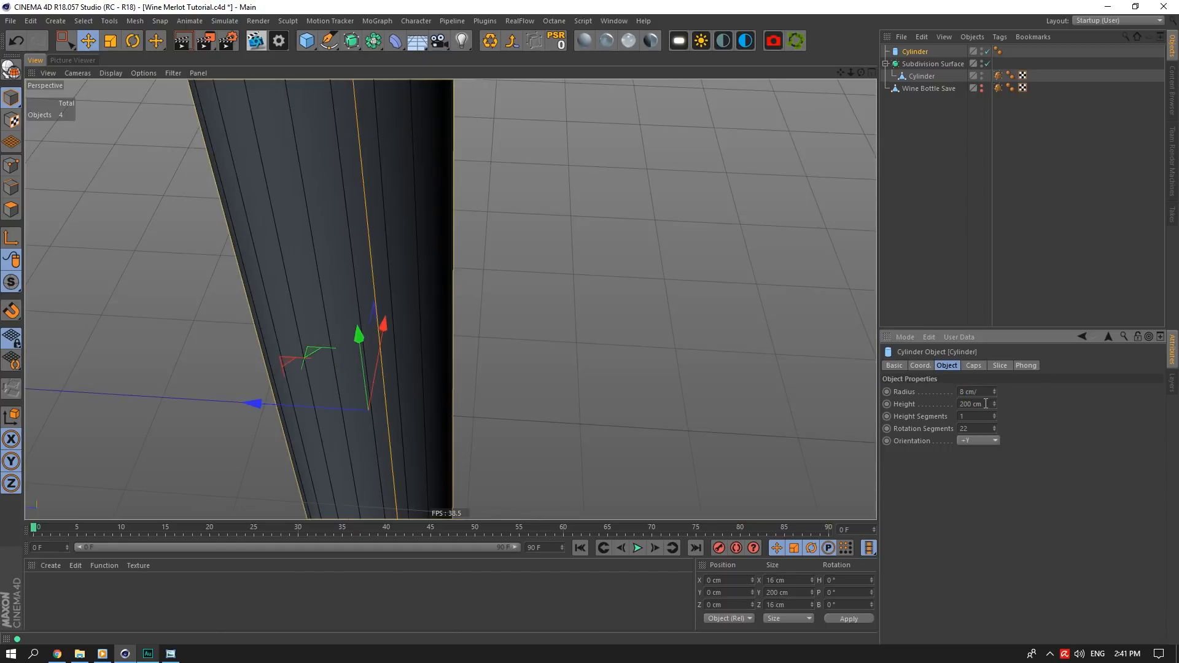
type("2")
key("Return")
left_click_drag(274, 403, 453, 398)
key("ctrl+z")
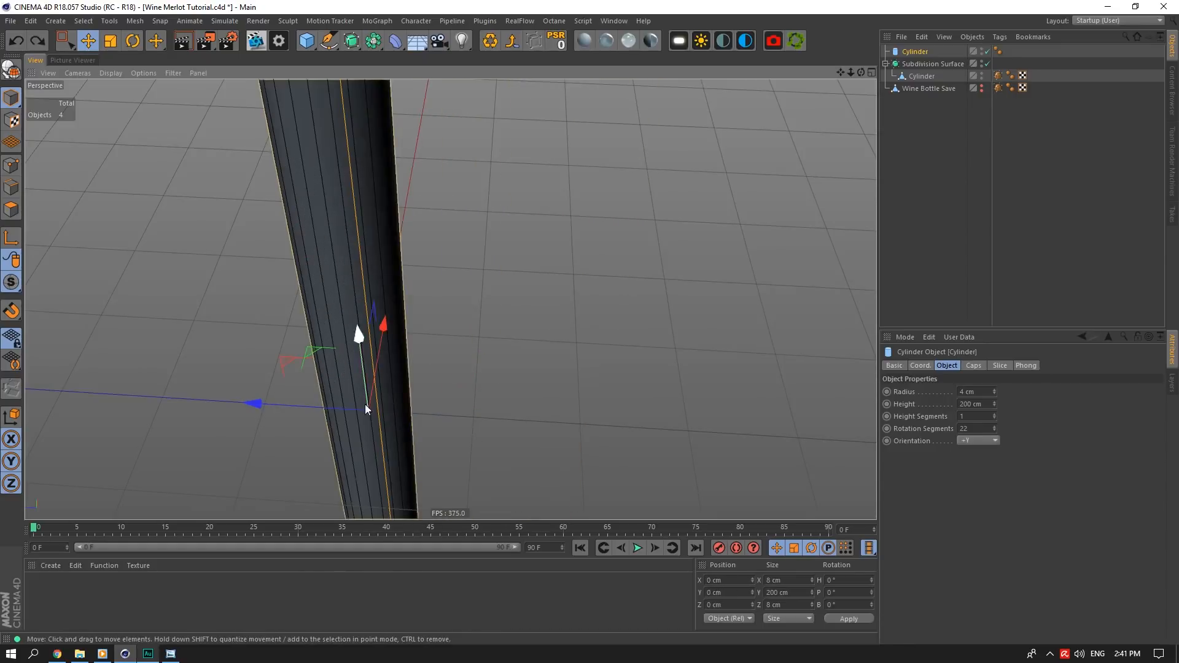
Move the new cylinder along Z to about -16.85 cm, clear of the bottle, and set its height to 20.5 cm
left_click_drag(265, 401, 451, 414)
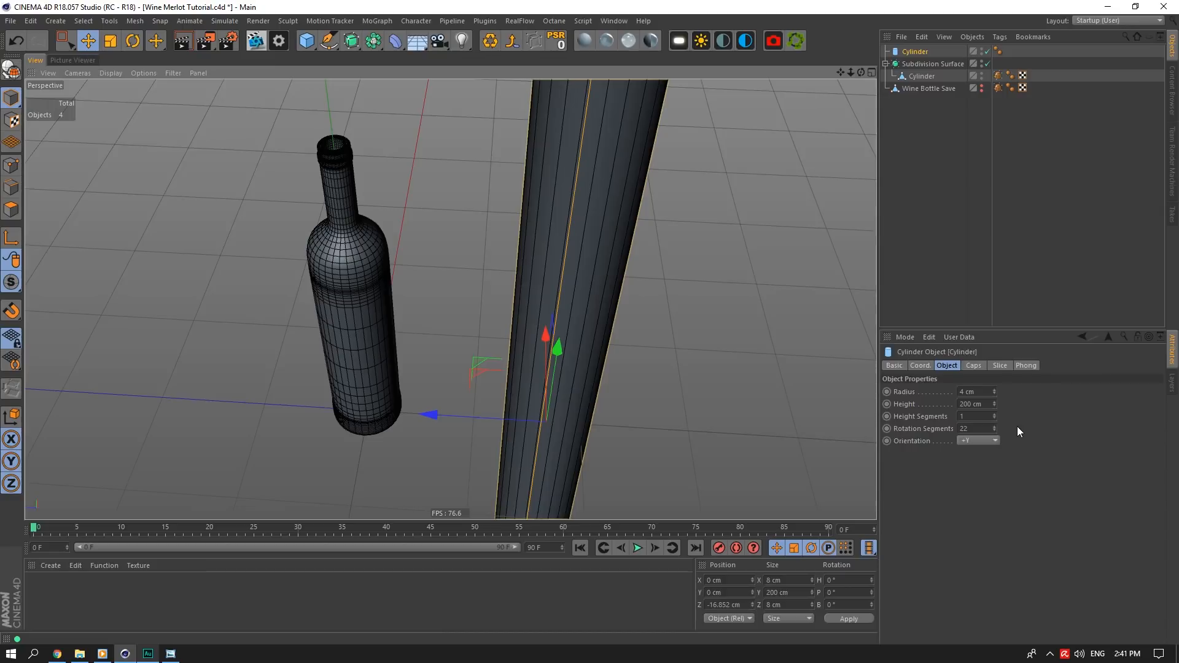
double_click(974, 403)
type("20.5")
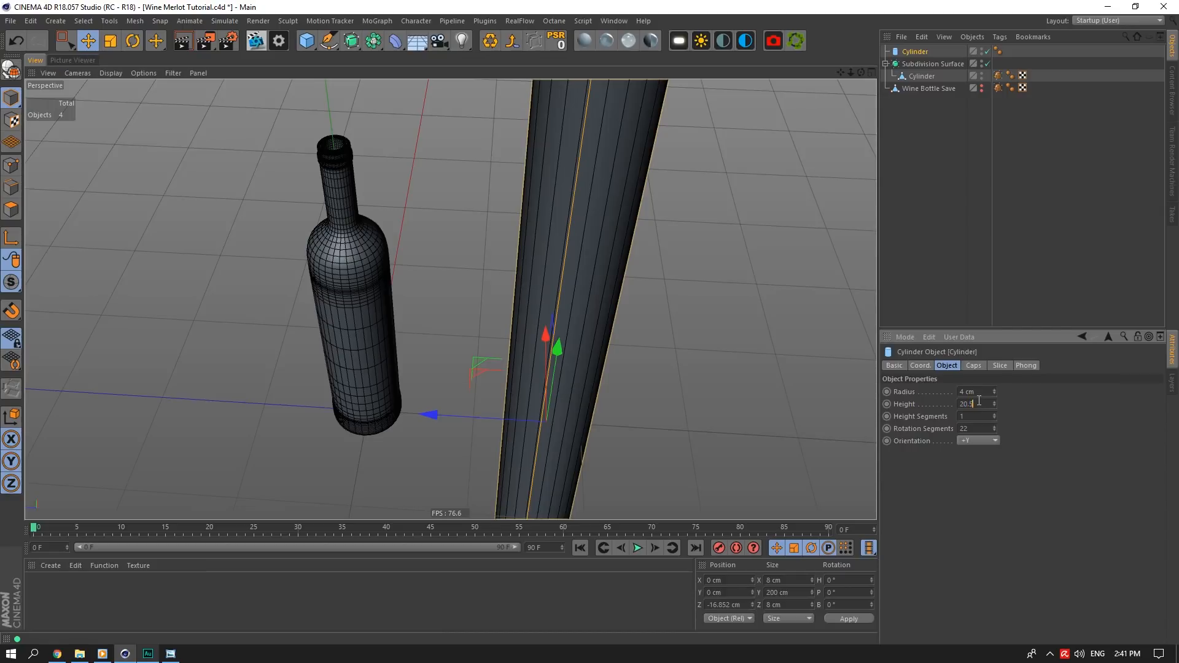
key("Return")
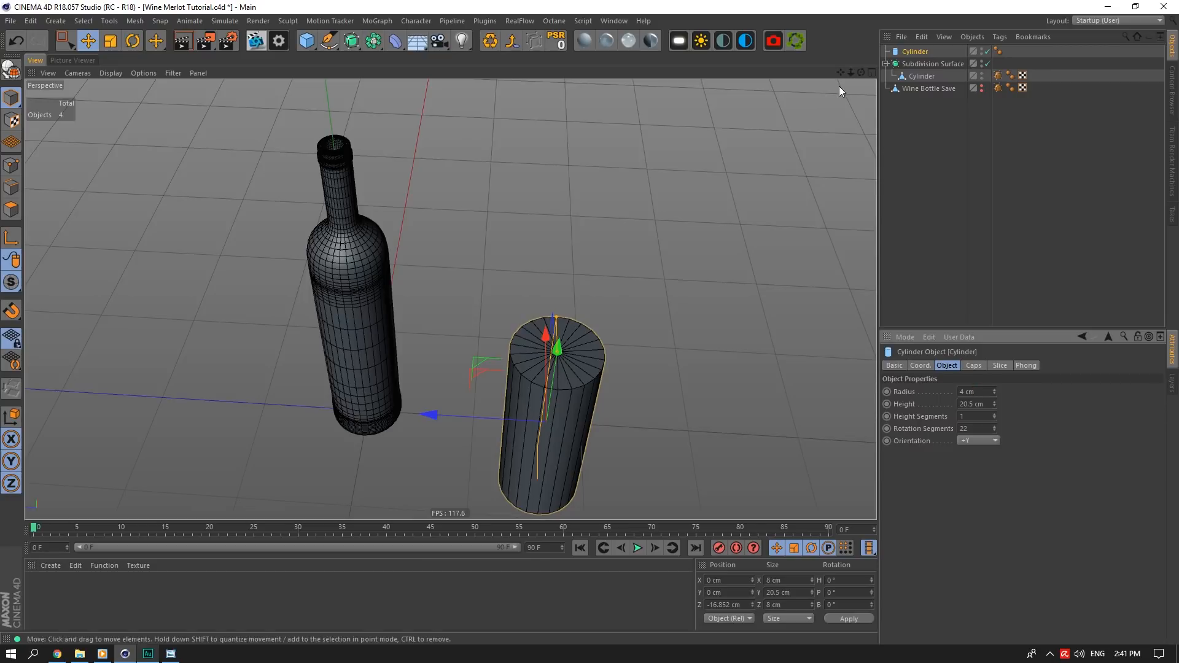
Set the cylinder's rotation segments to 10
left_click_drag(840, 73, 770, 16)
left_click(971, 427)
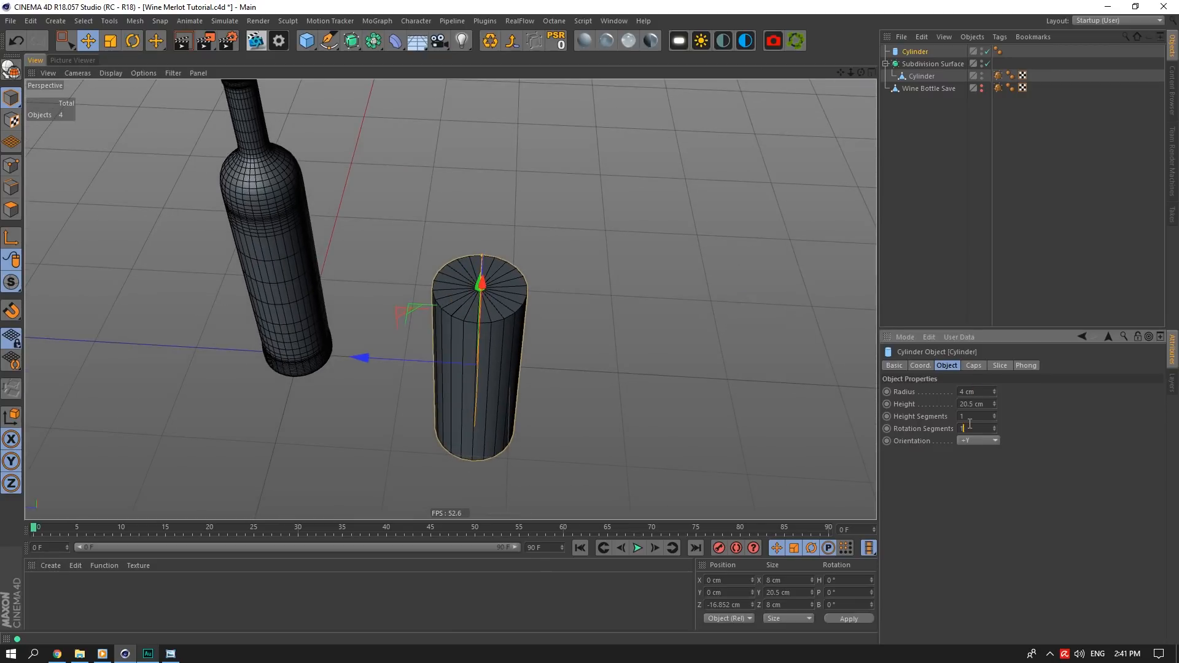
left_click(968, 417)
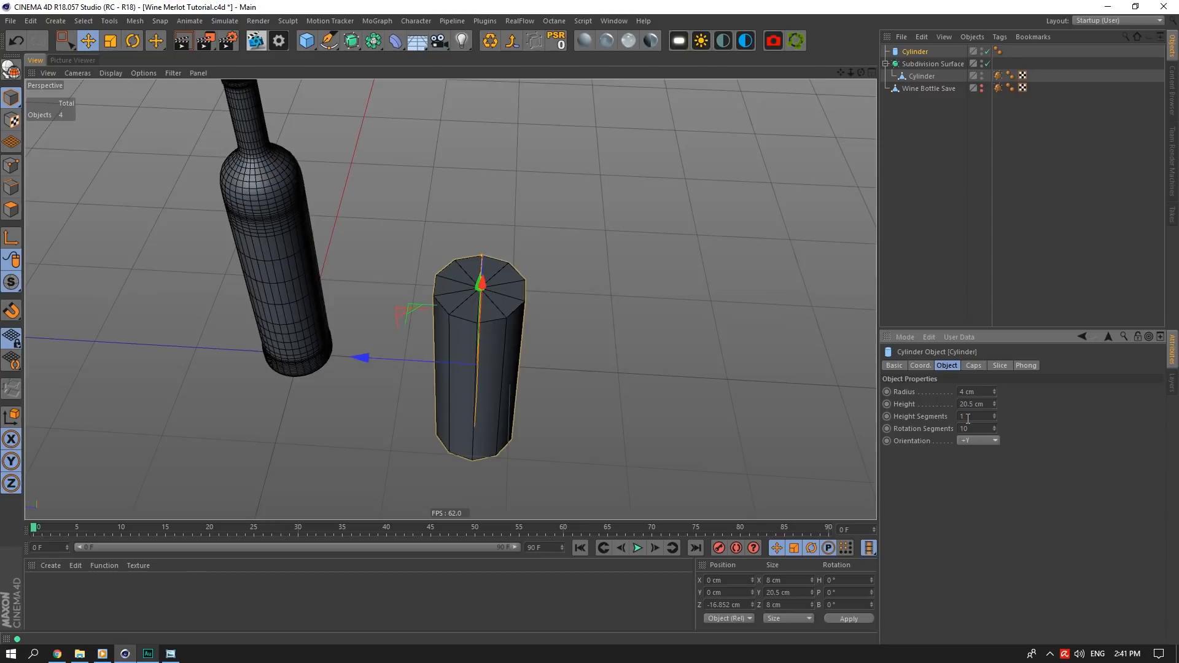
left_click_drag(840, 74, 787, 117)
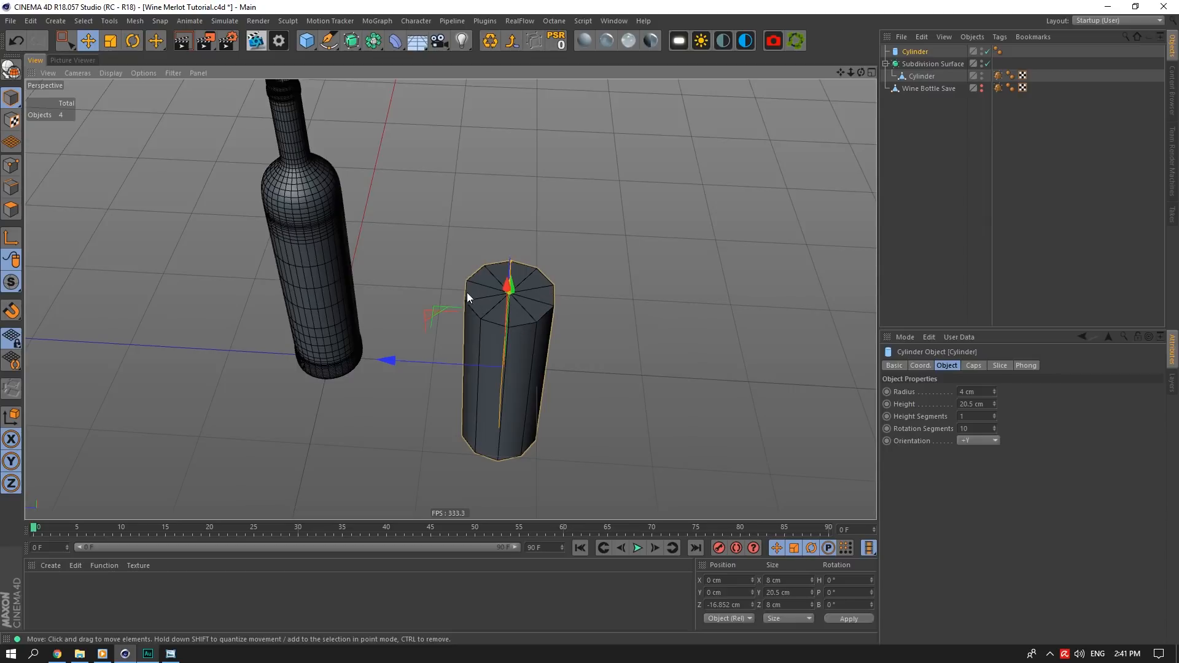
mouse_move(854, 72)
left_mouse_down()
mouse_move(840, 70)
mouse_move(859, 92)
left_mouse_up()
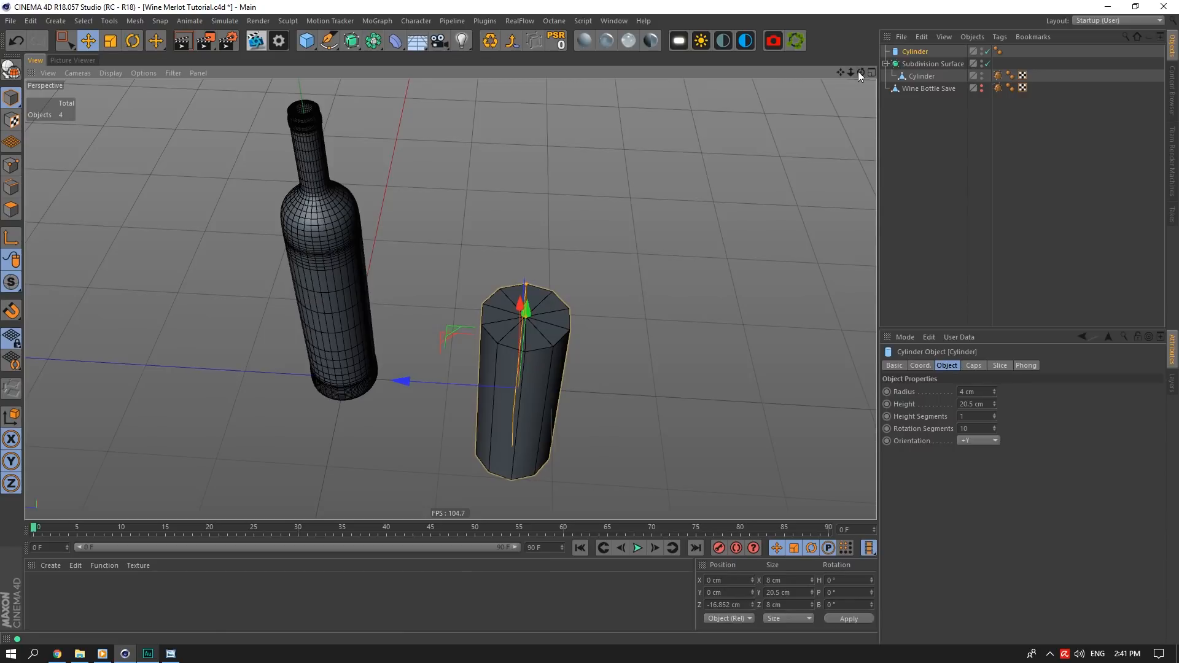
left_click(978, 427)
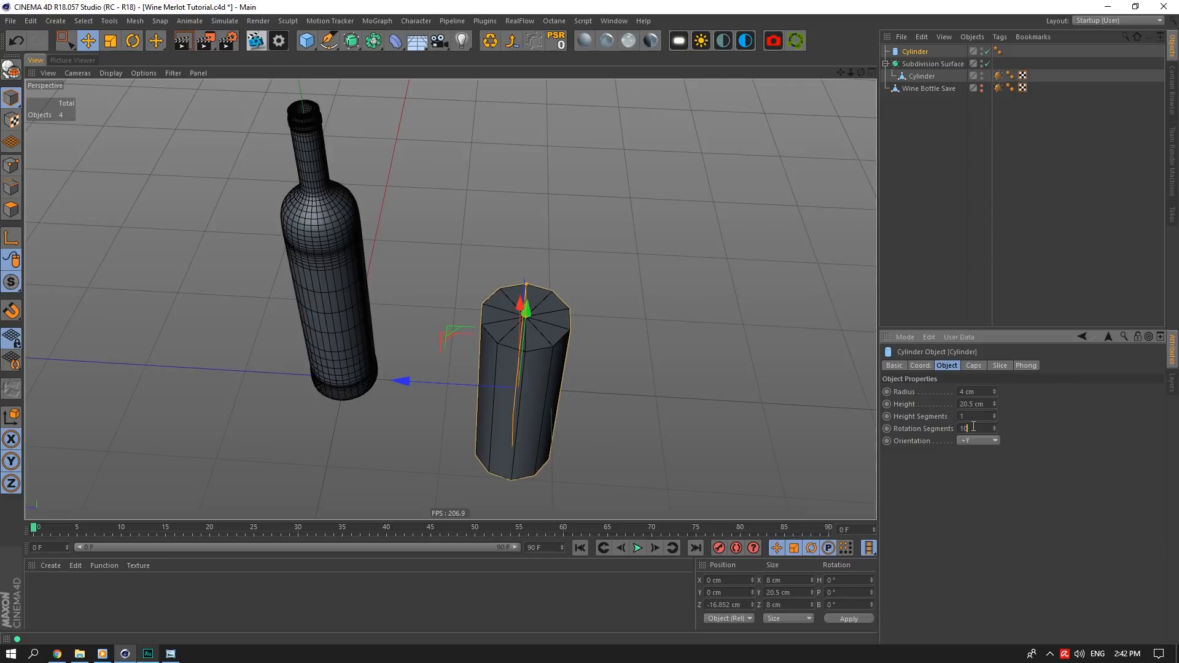
left_click(976, 418)
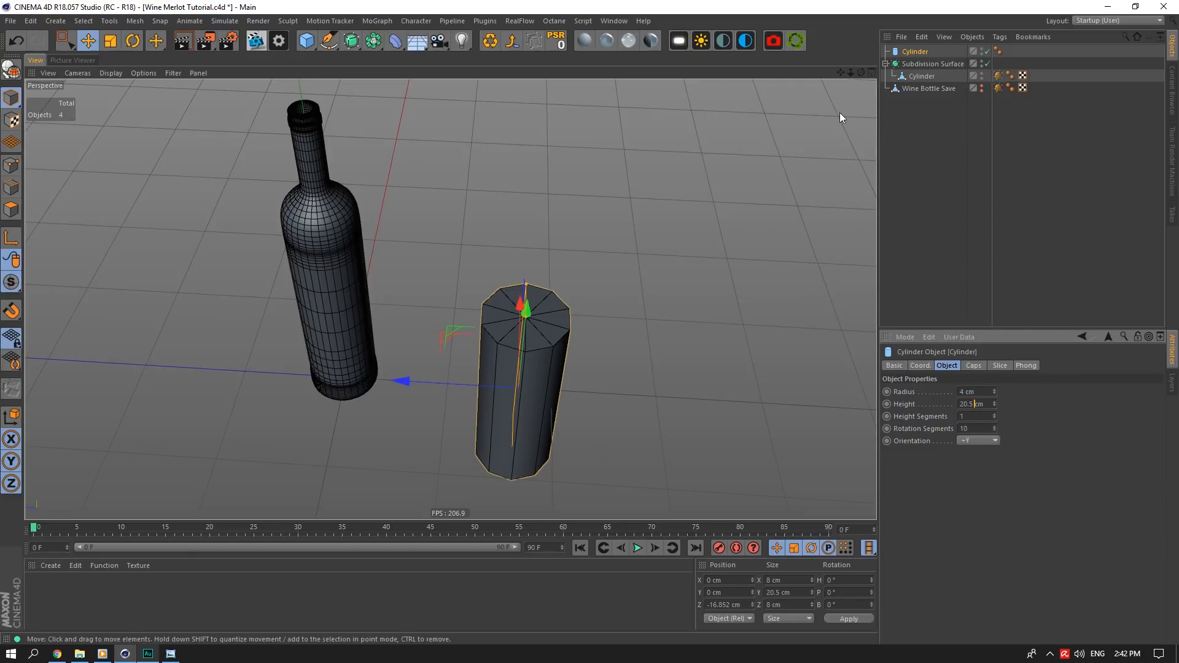
Make the cylinder editable and move its axis to its base using Axis Center with Y at -100%
left_click(491, 41)
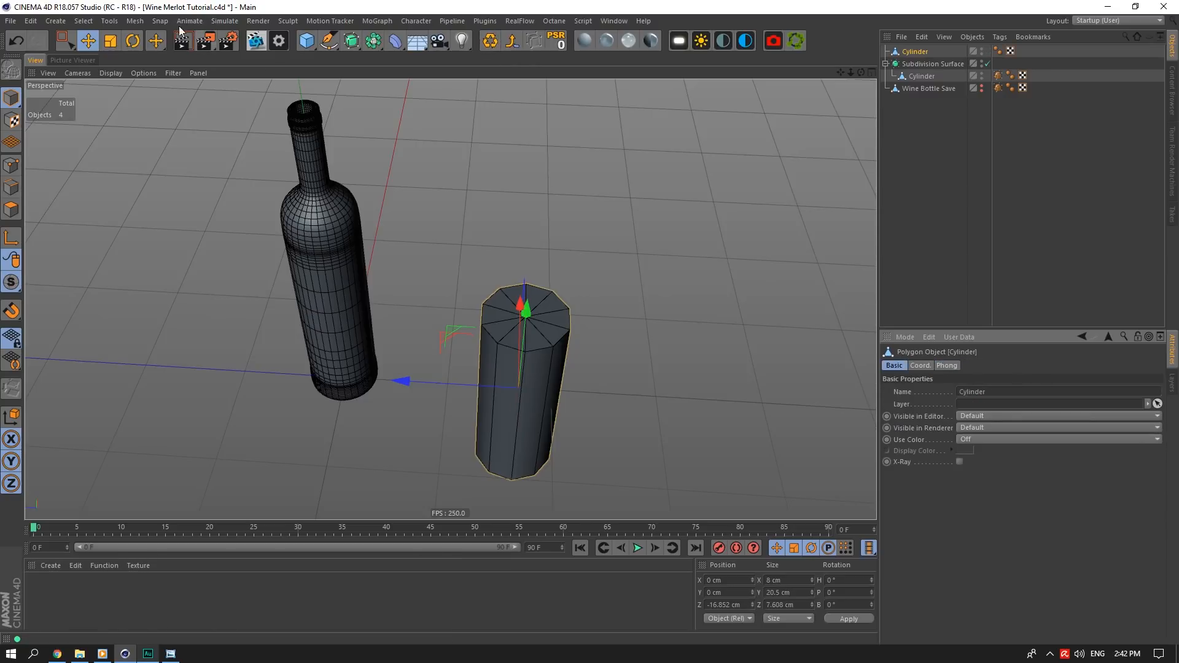
left_click(133, 24)
mouse_move(150, 134)
left_click(221, 138)
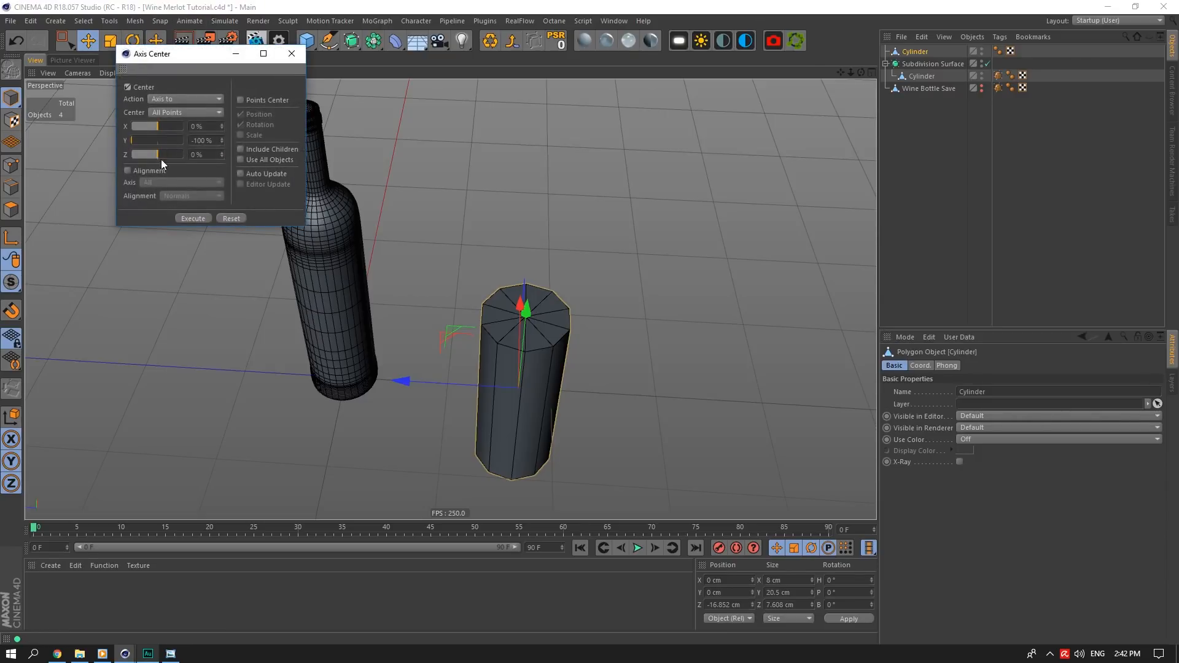
left_click(195, 218)
left_click(291, 53)
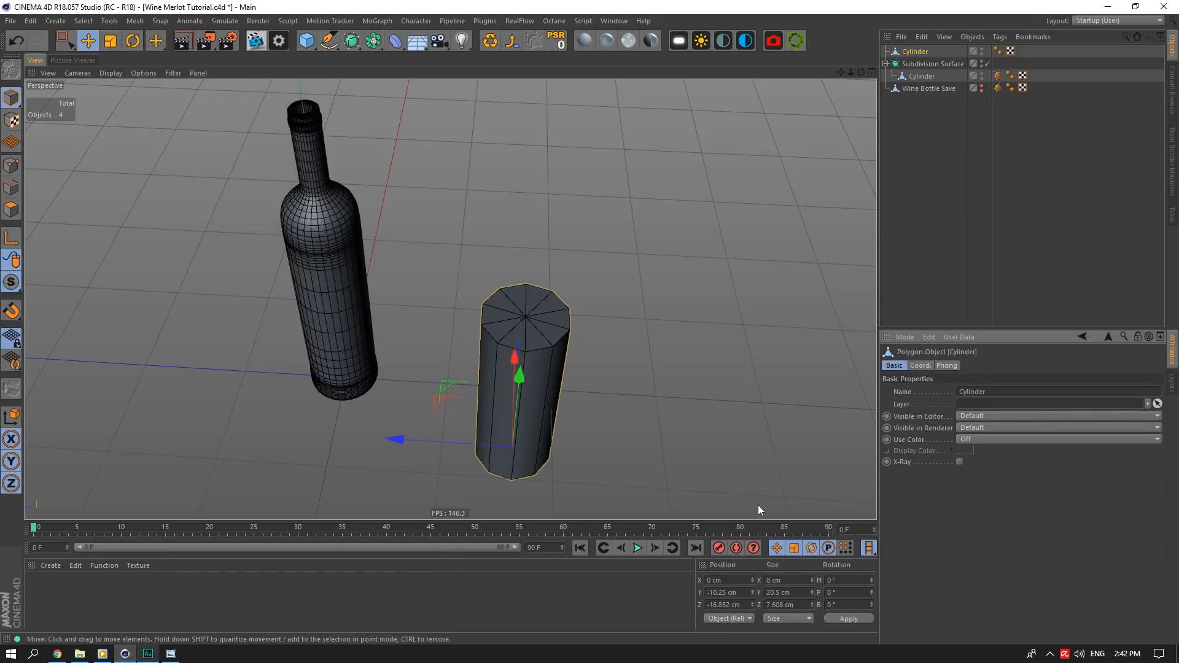
Set the cylinder's Y position to 0 cm so that its base sits on the ground plane
double_click(729, 592)
type("0")
key("Return")
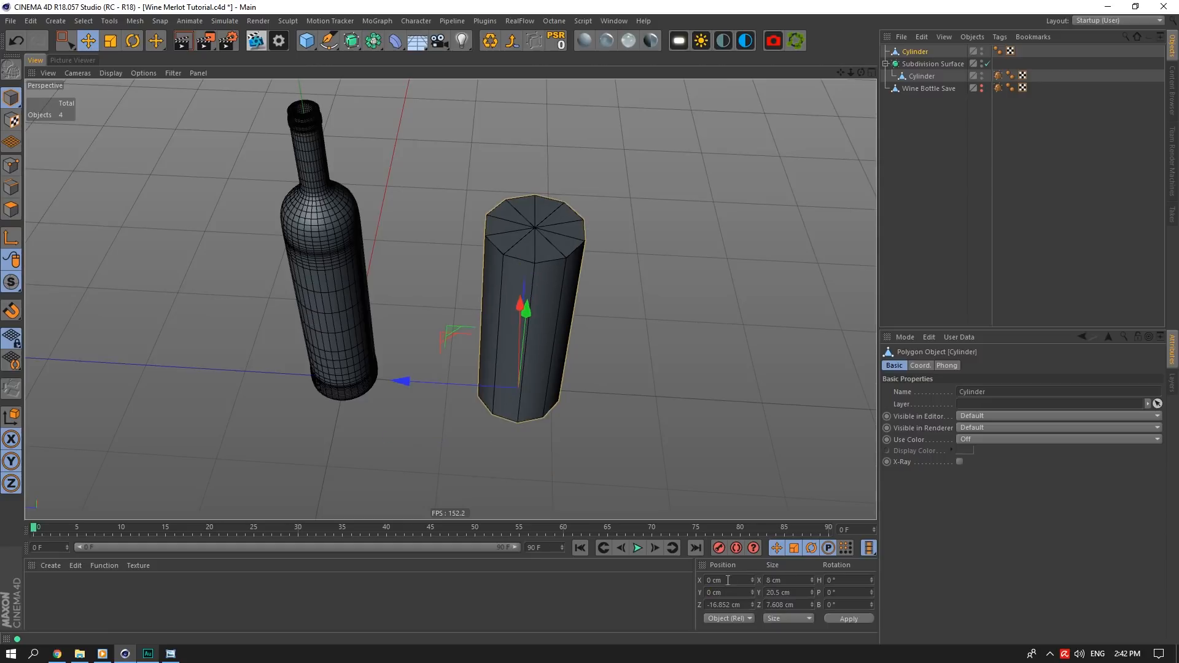
left_click(728, 580)
In edge mode, add two symmetrical loop cuts near the cylinder's ends at an offset of about 4.1%
left_click_drag(861, 72, 860, 71)
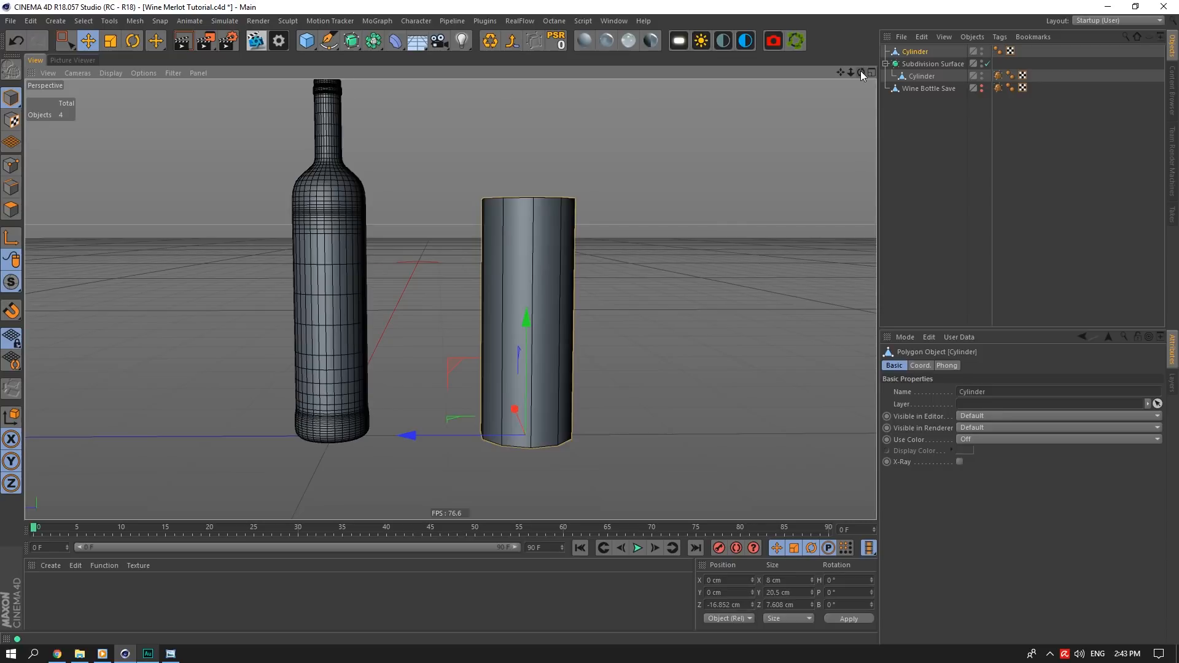
left_click_drag(841, 73, 840, 71)
scroll(598, 283, "up", 5)
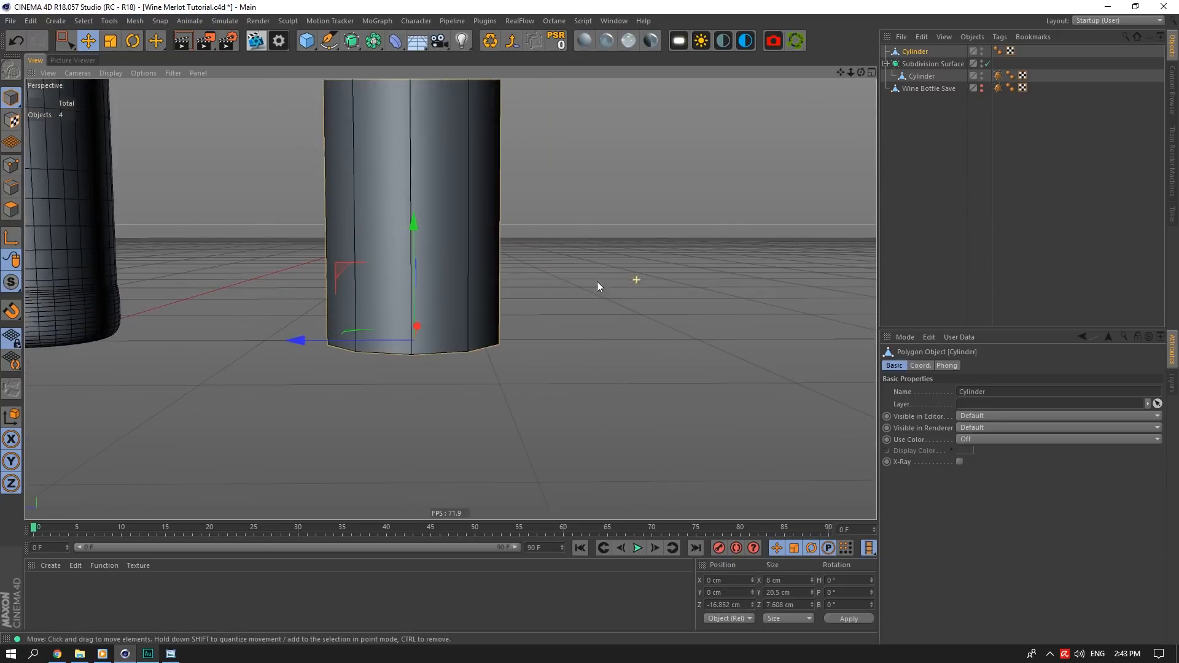
key("e")
left_click(408, 228)
right_click(407, 227)
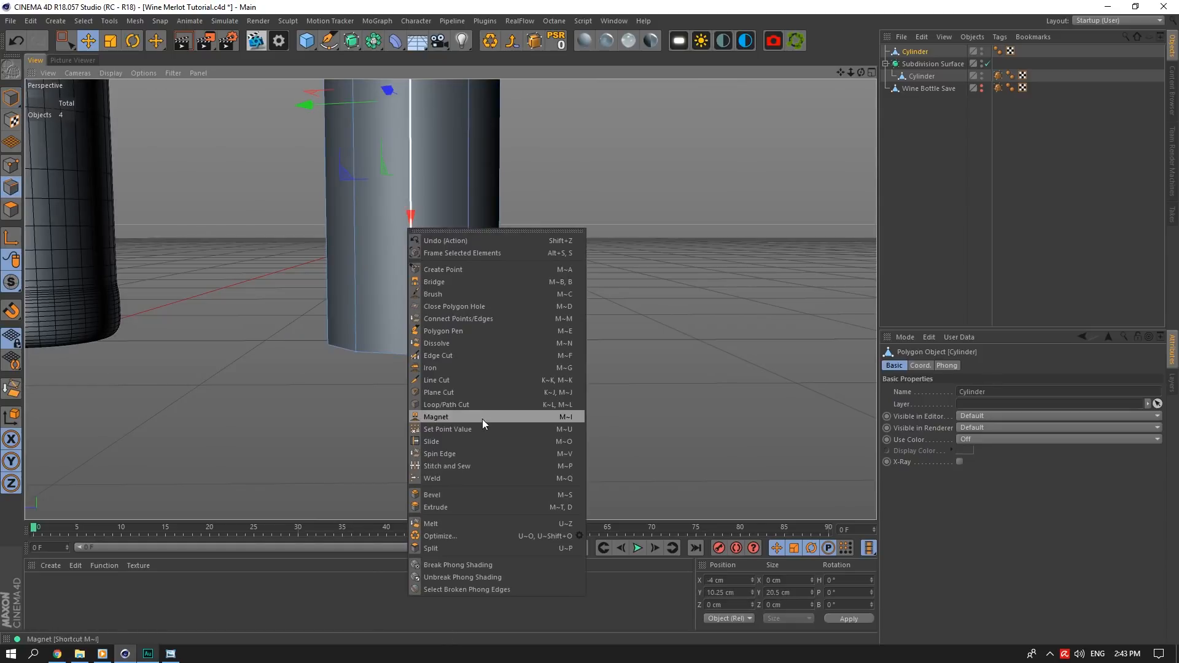
left_click(480, 400)
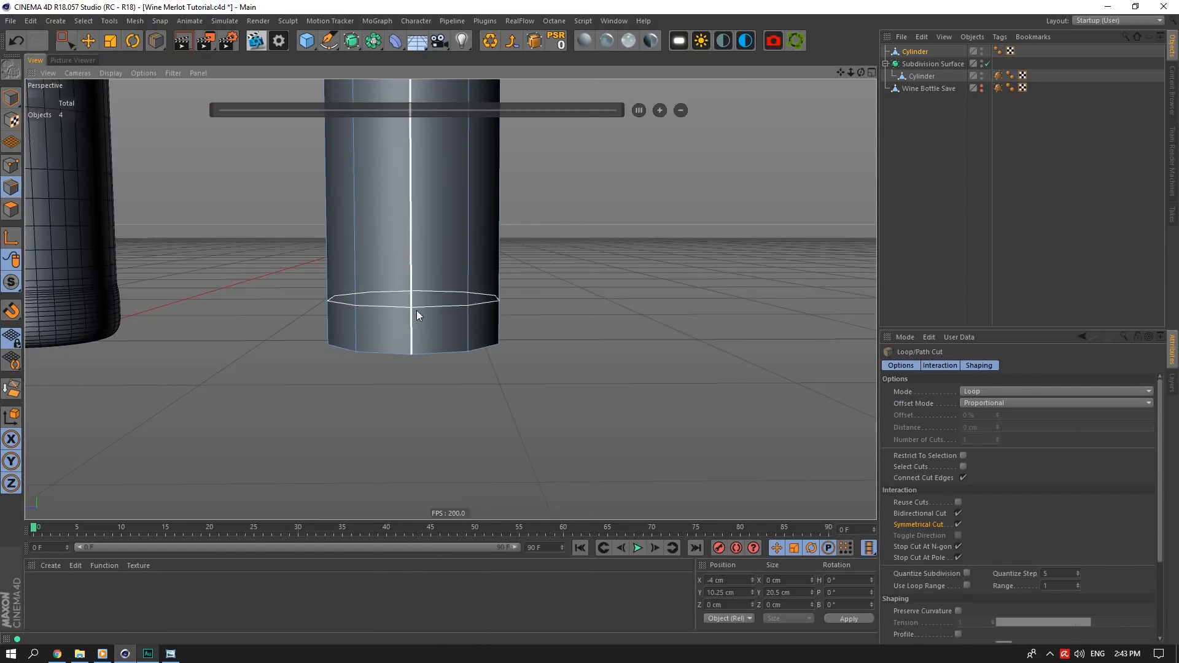
left_click(413, 332)
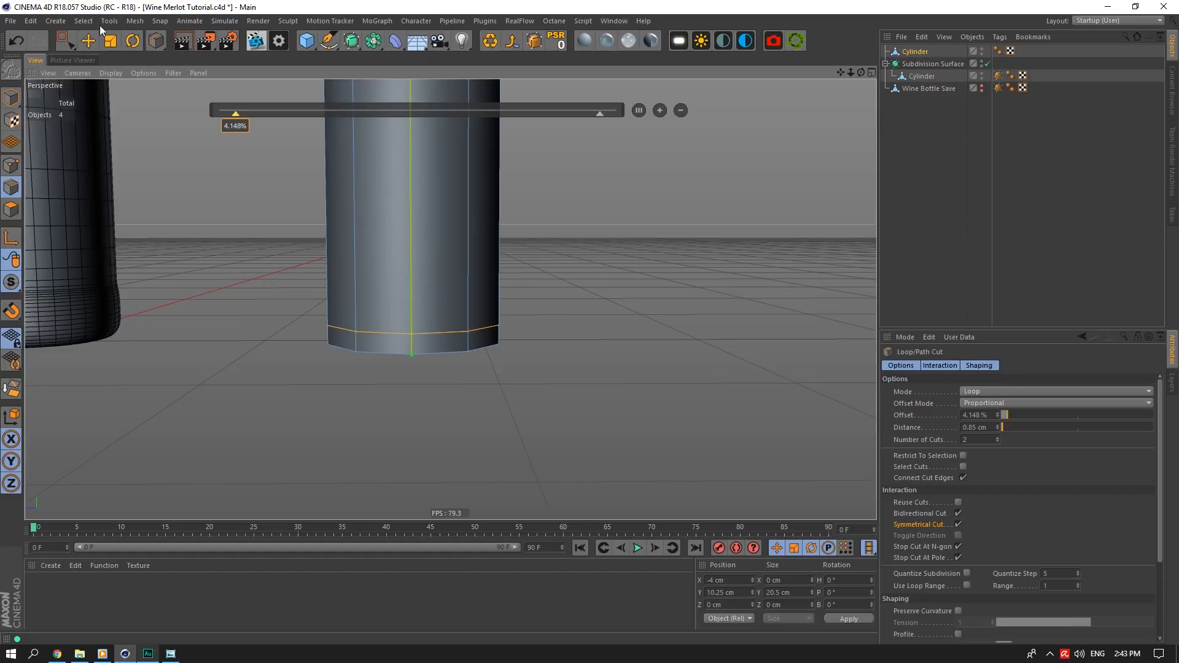
Select the loop cut near the cylinder's base and set its Y position to 0.4 cm
left_click(88, 40)
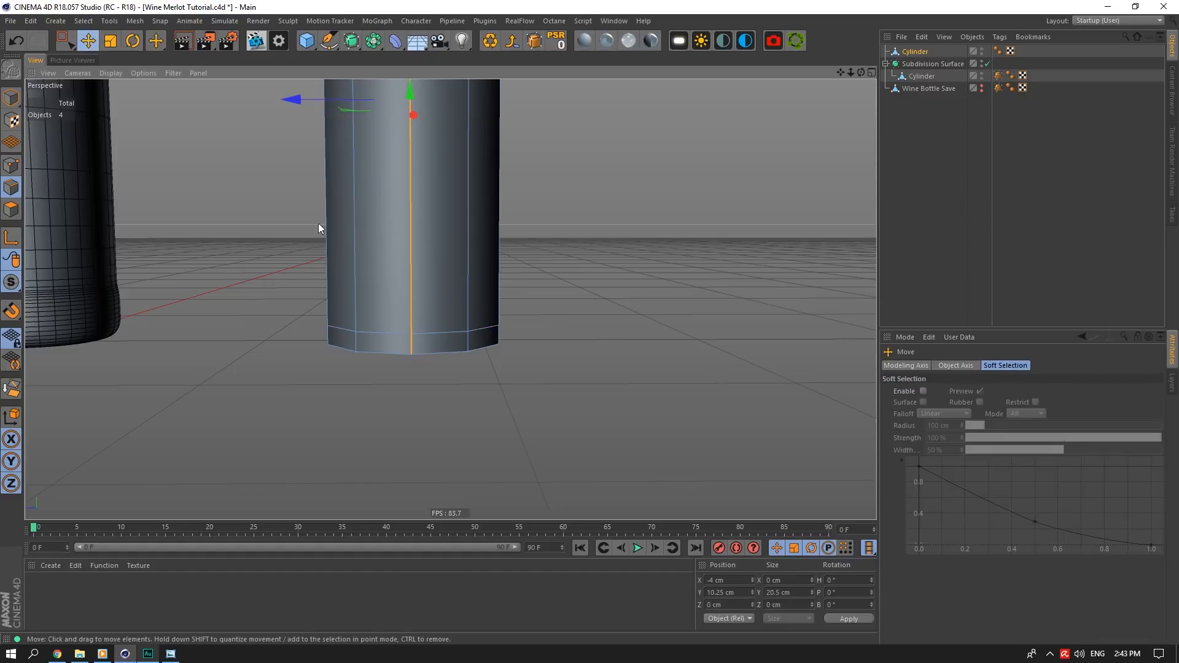
double_click(715, 594)
type("0.4")
key("Return")
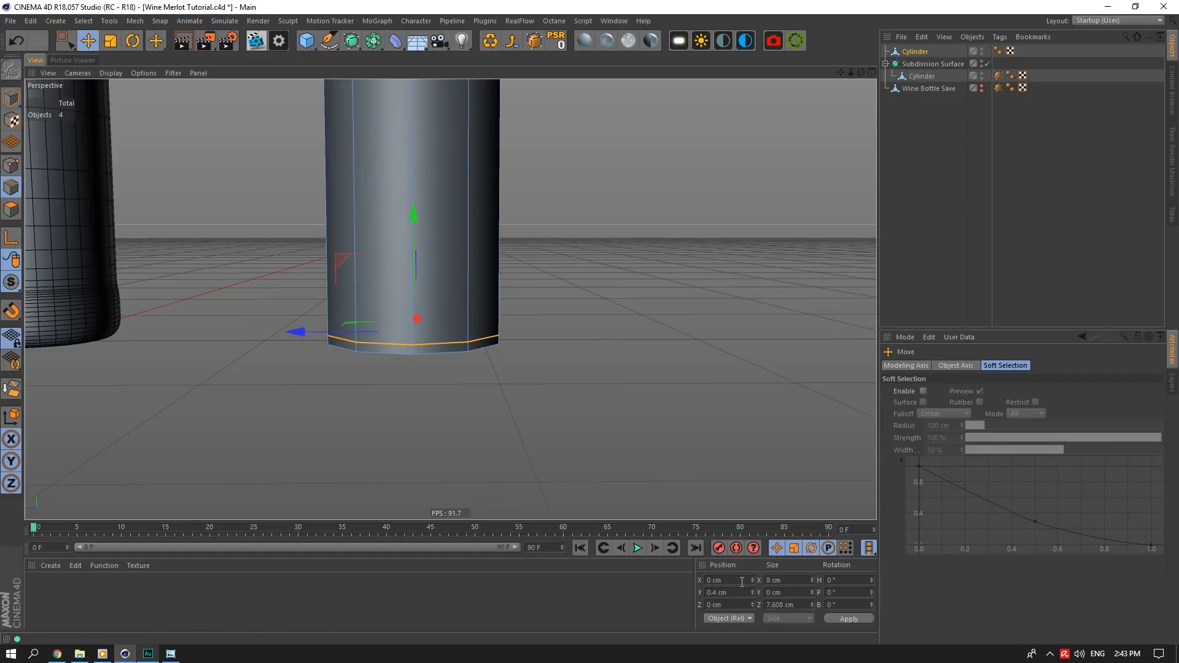
With symmetrical cutting disabled, add a single loop cut around the cylinder's lower body at an offset of about 35.6%
left_click_drag(851, 73, 837, 225)
left_click_drag(842, 73, 856, 36)
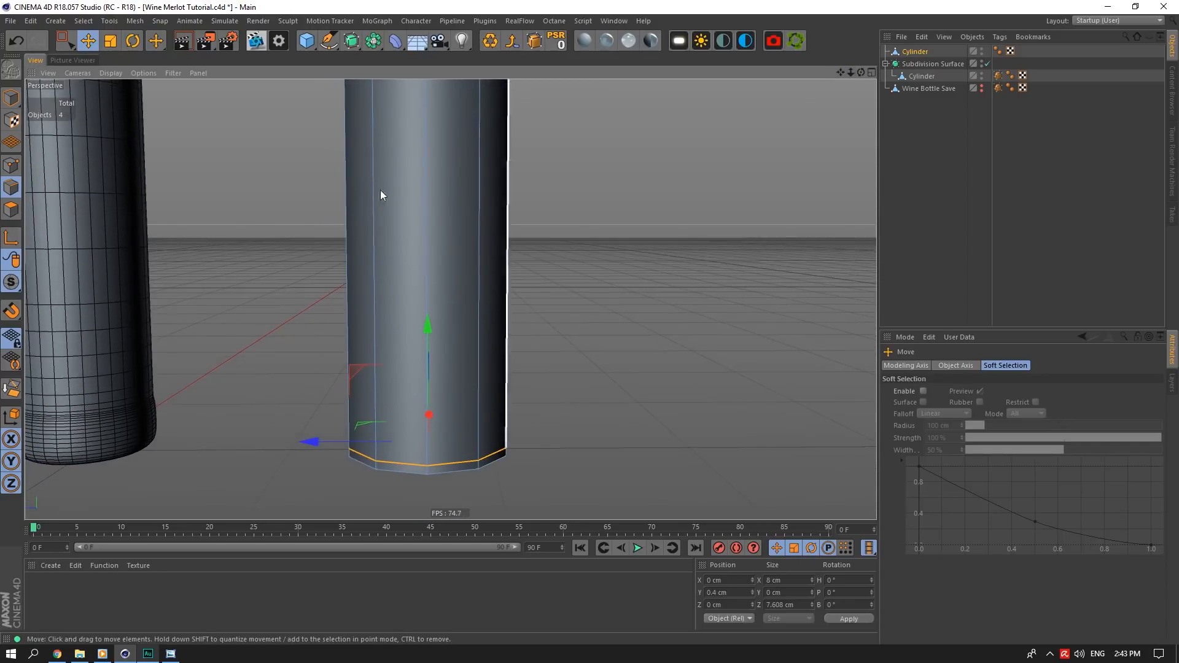
right_click(415, 184)
left_click(468, 357)
left_click_drag(430, 381, 439, 301)
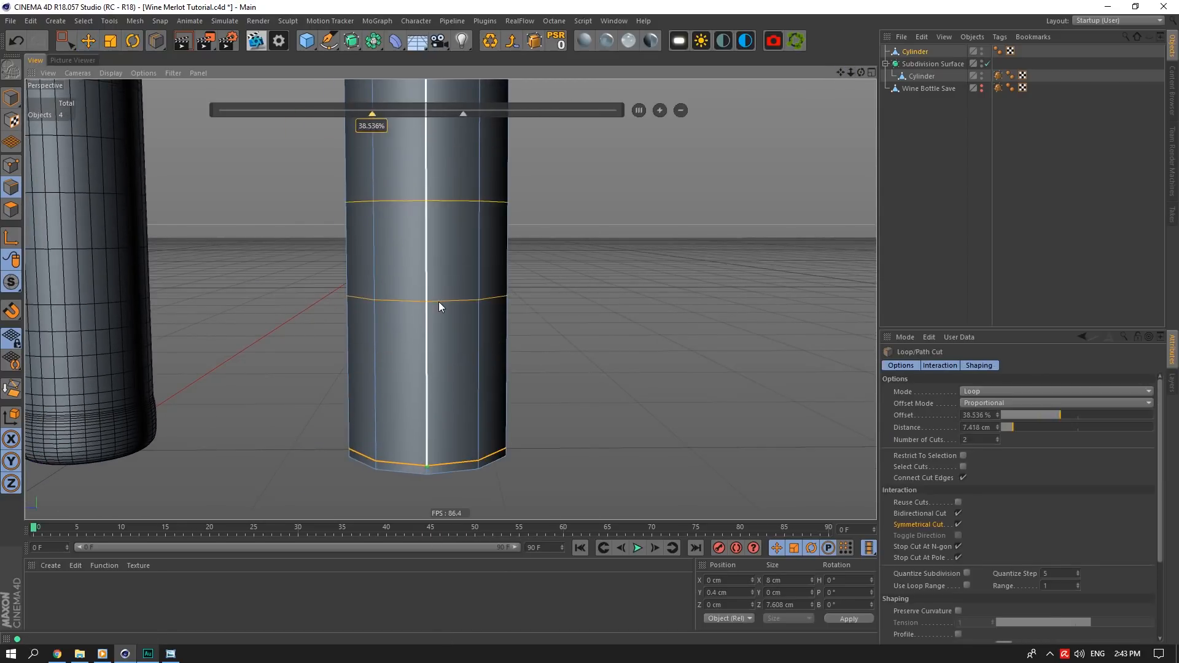
key("ctrl+z")
left_click(958, 525)
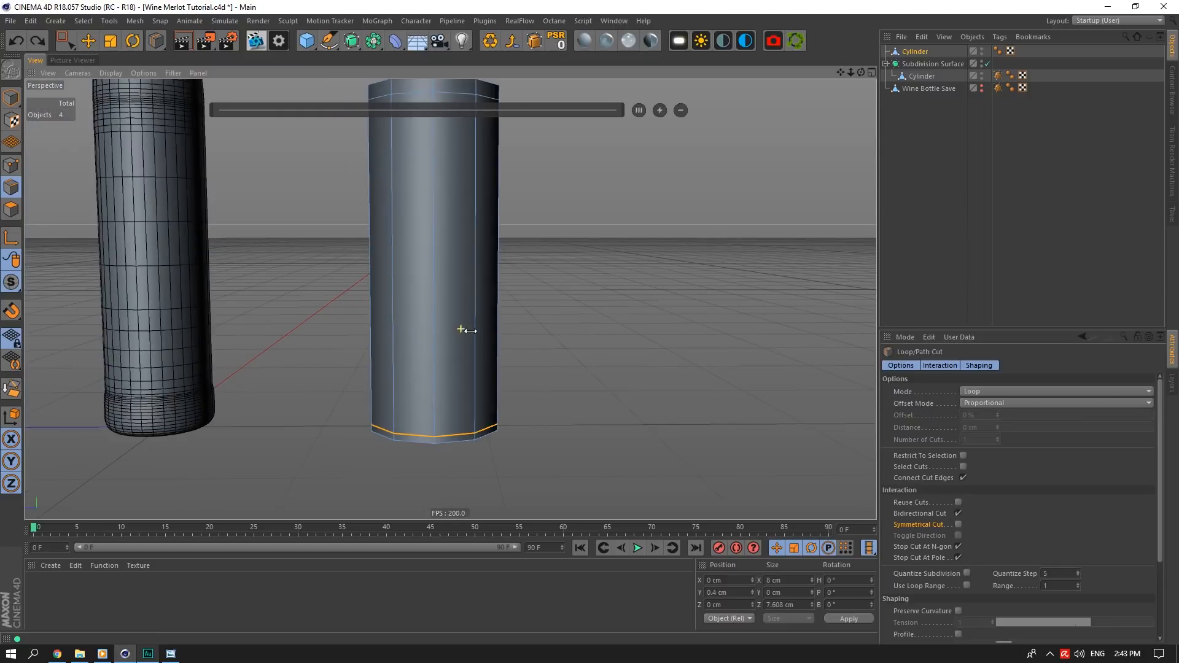
left_click(442, 320)
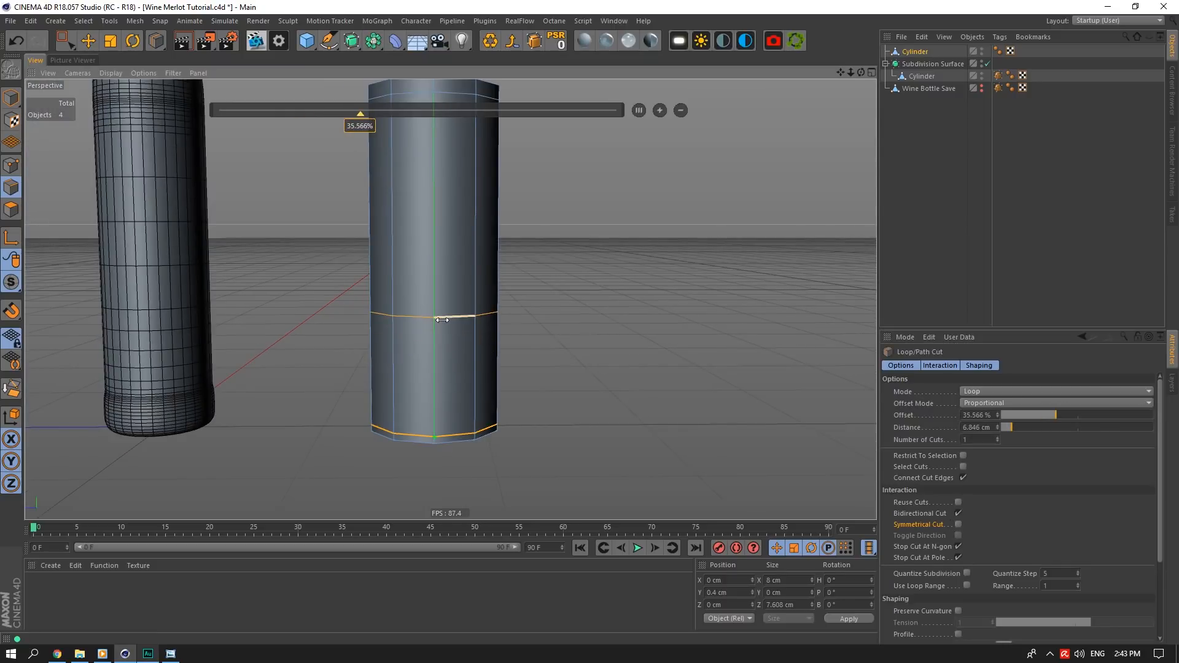
Select the new loop on the lower body and set its Y position to 5 cm
key("e")
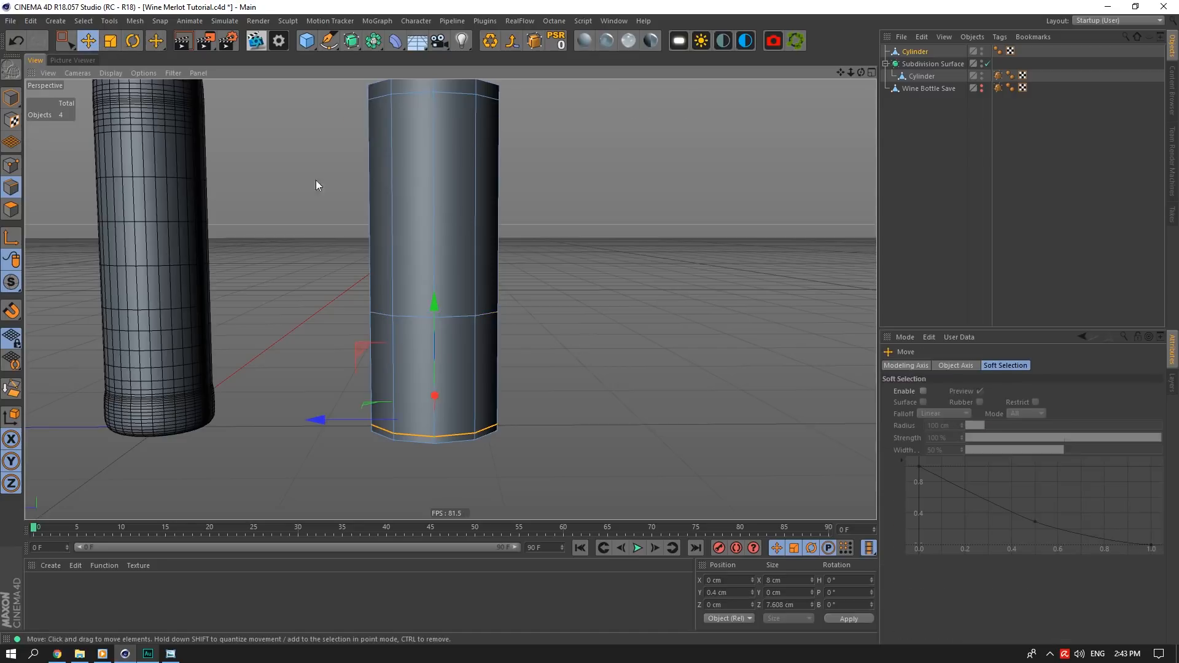
double_click(410, 316)
left_click(737, 593)
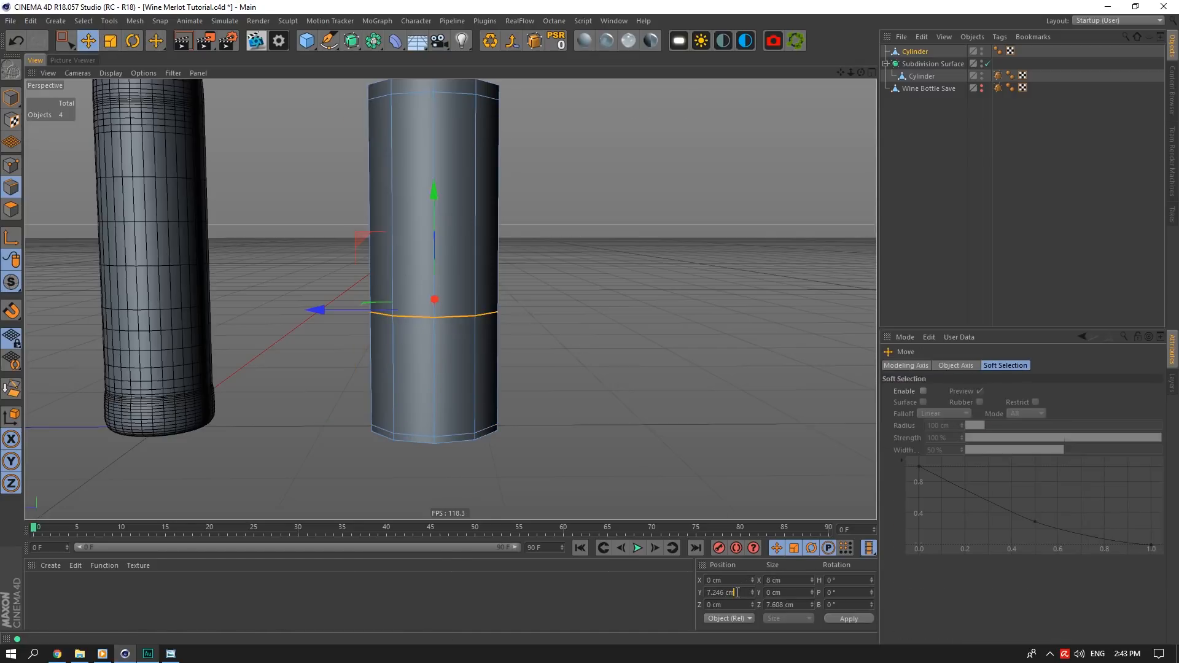
type("5")
key("Return")
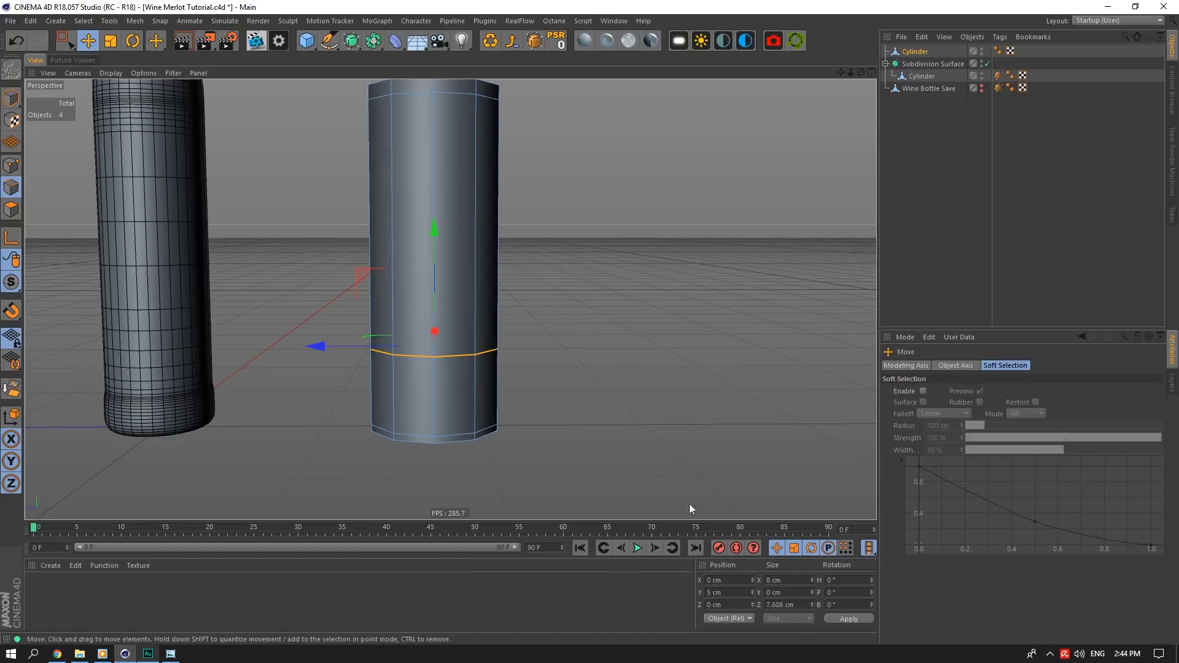
Add a loop cut around the cylinder's upper body at an offset of about 71.7%
middle_click_drag(784, 108, 821, 194, "alt")
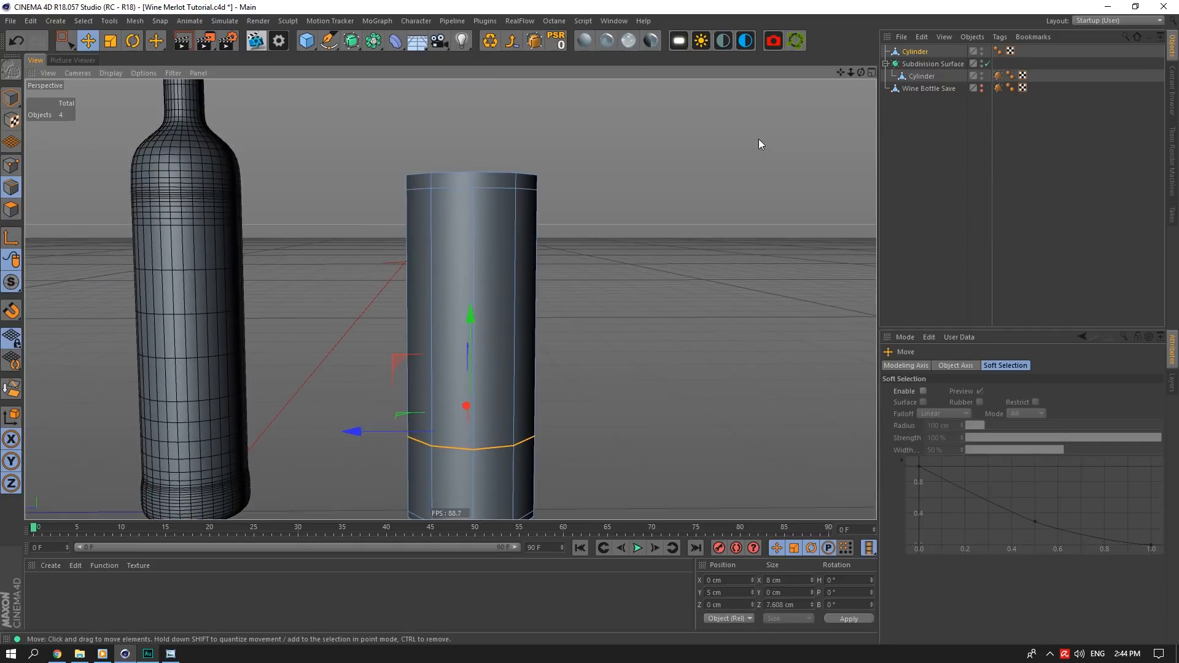
right_click(515, 203)
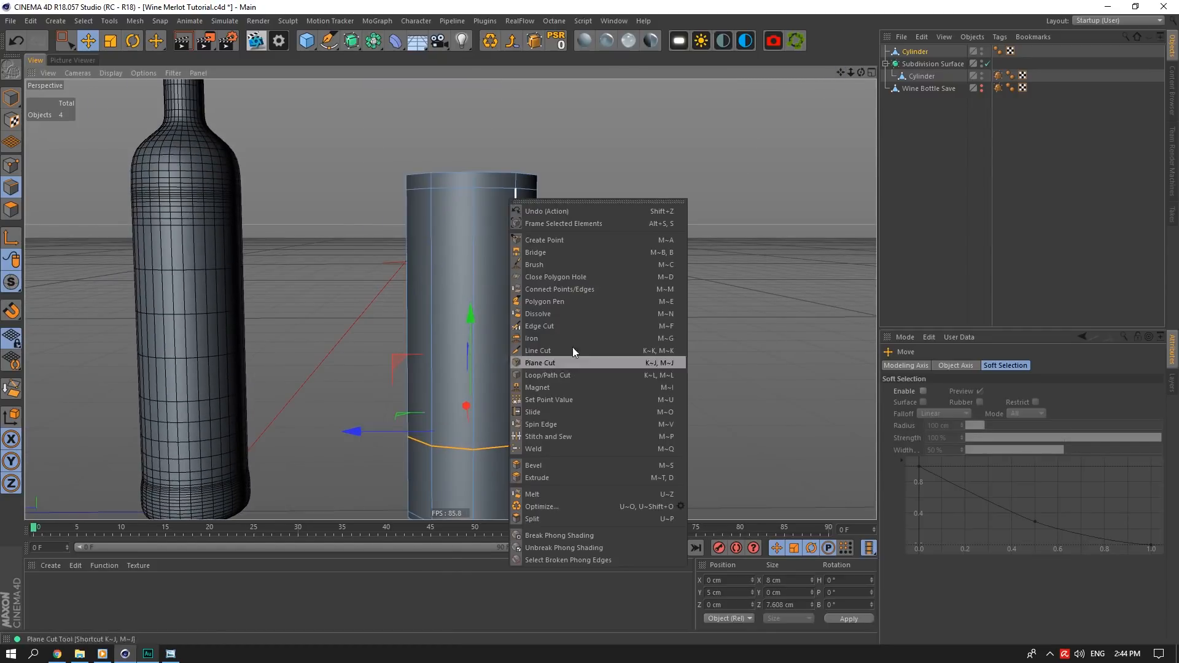
left_click(572, 376)
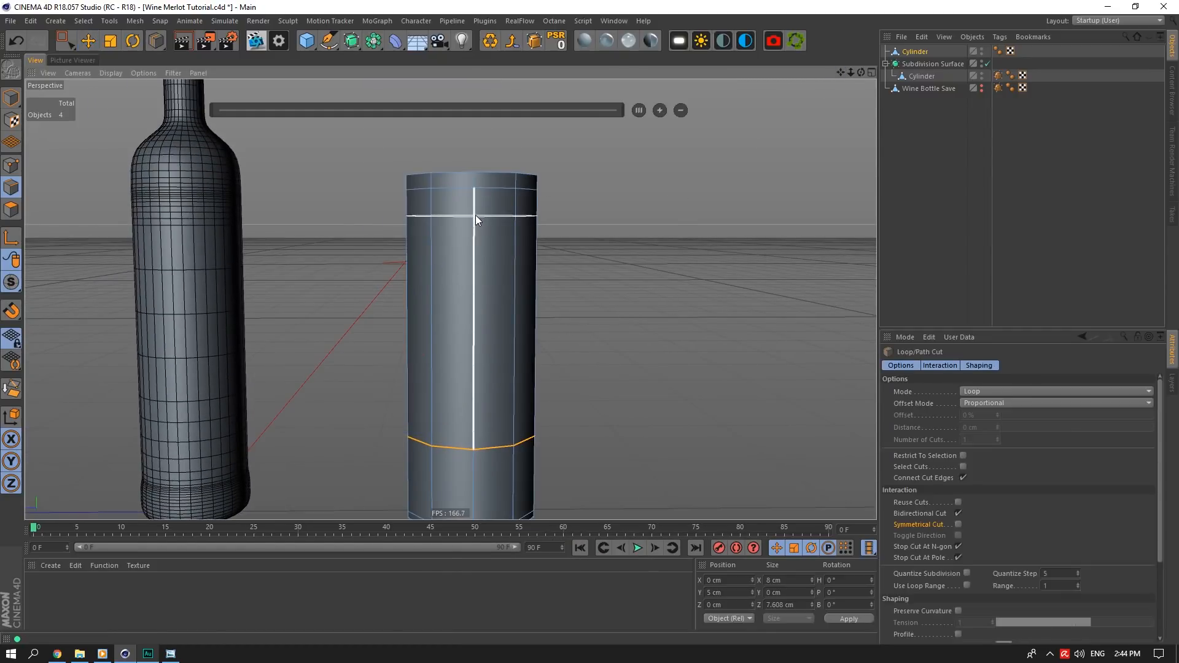
left_click_drag(475, 220, 472, 263)
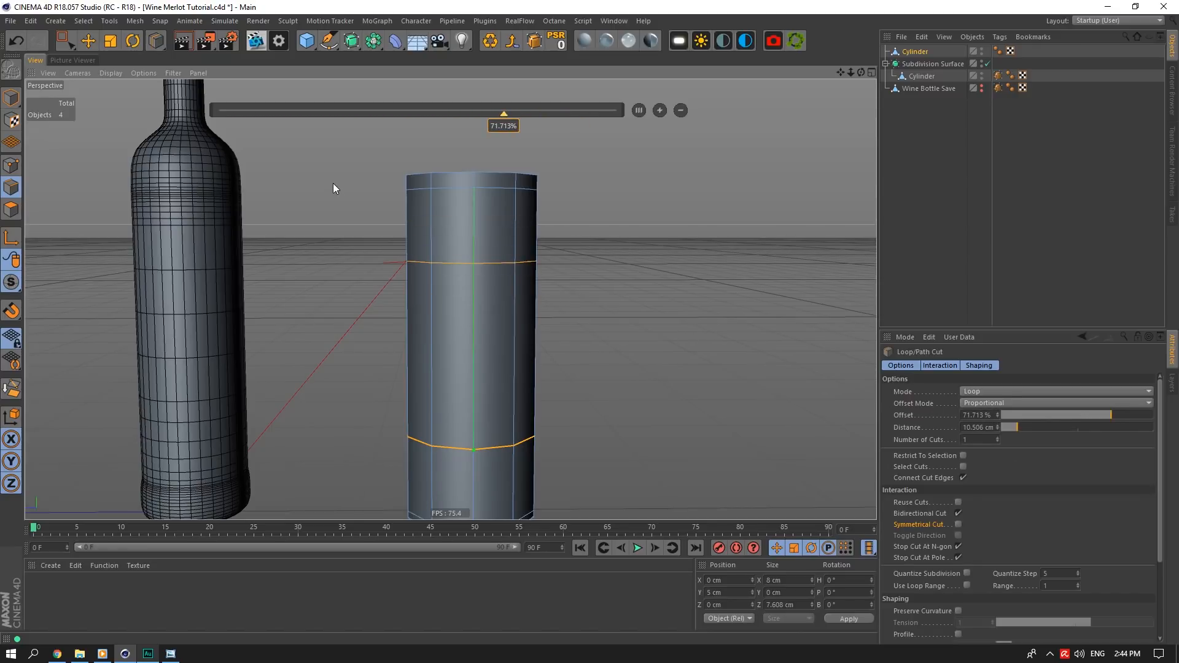
left_click(89, 42)
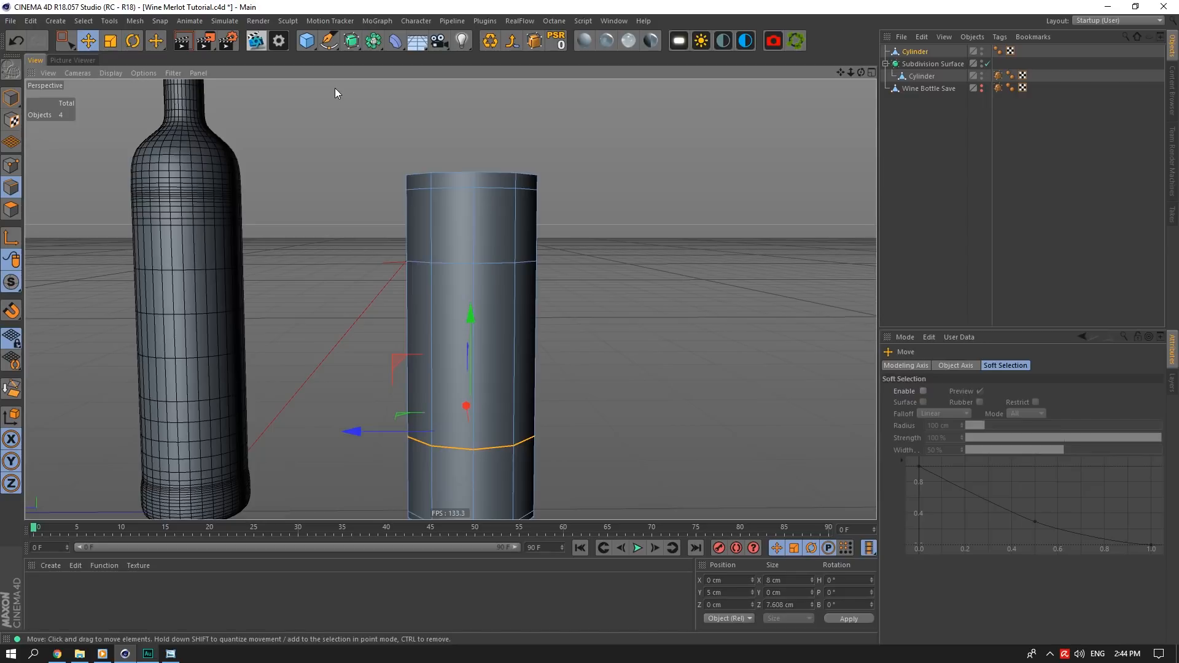
Select the loop cut on the cylinder's upper body and set its Y position to 15.5 cm, 5 cm below the 20.5 cm top
double_click(462, 175)
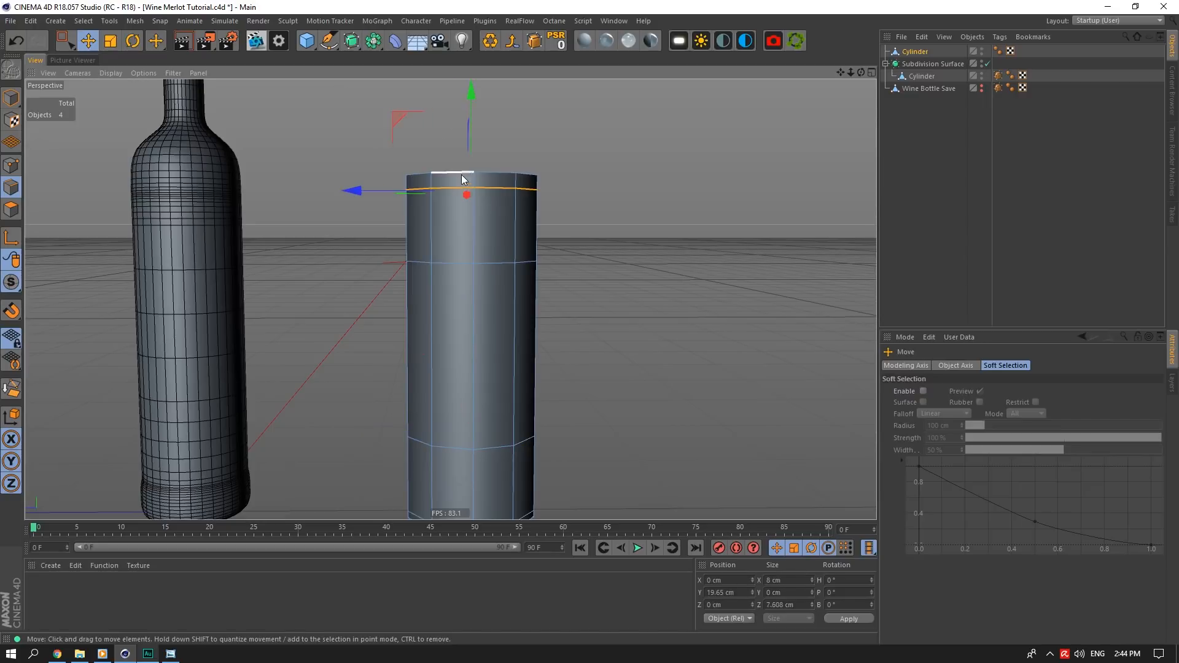
double_click(458, 265)
left_click(723, 592)
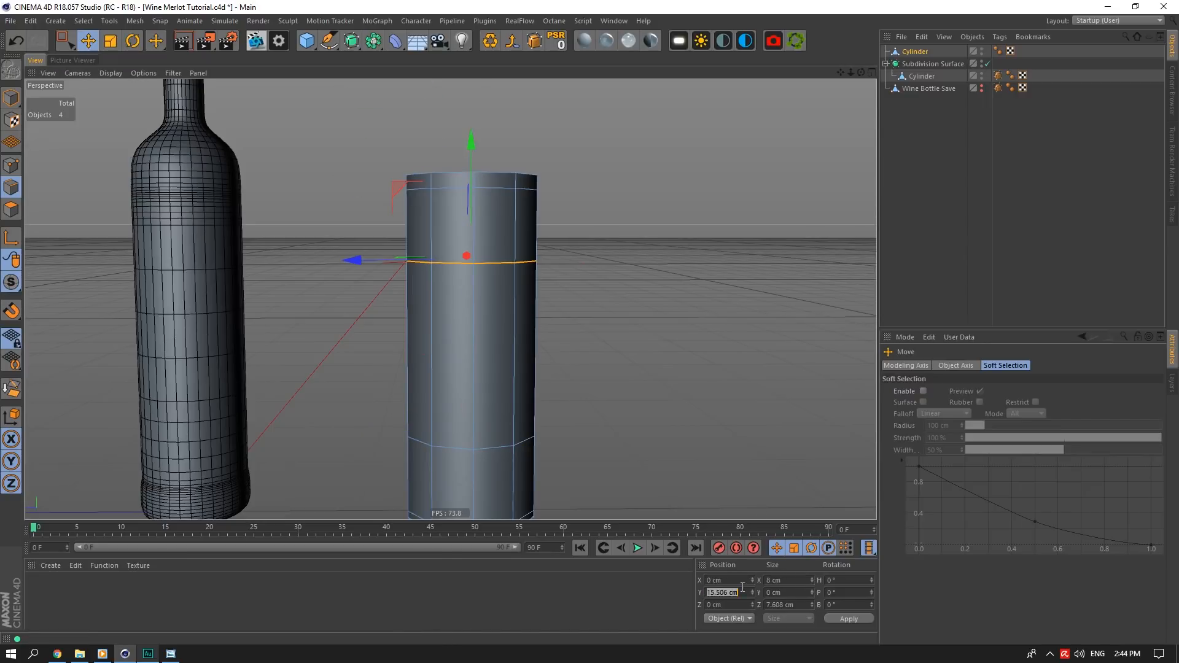
type("20.5")
key("Return")
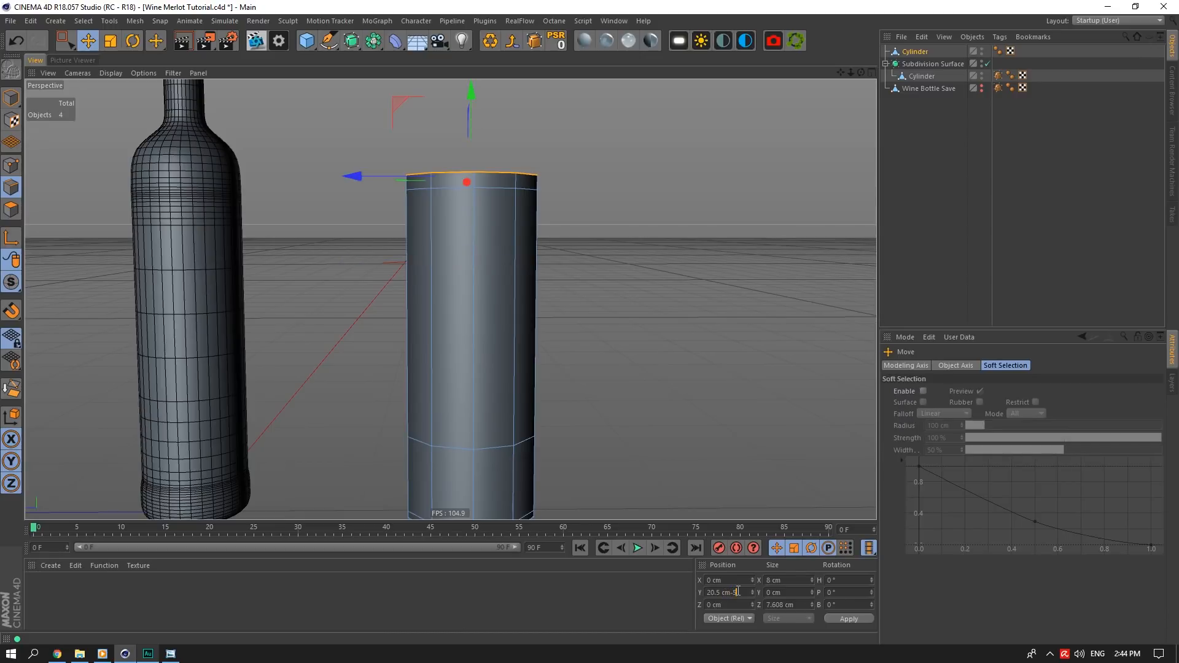
type("-5")
key("Return")
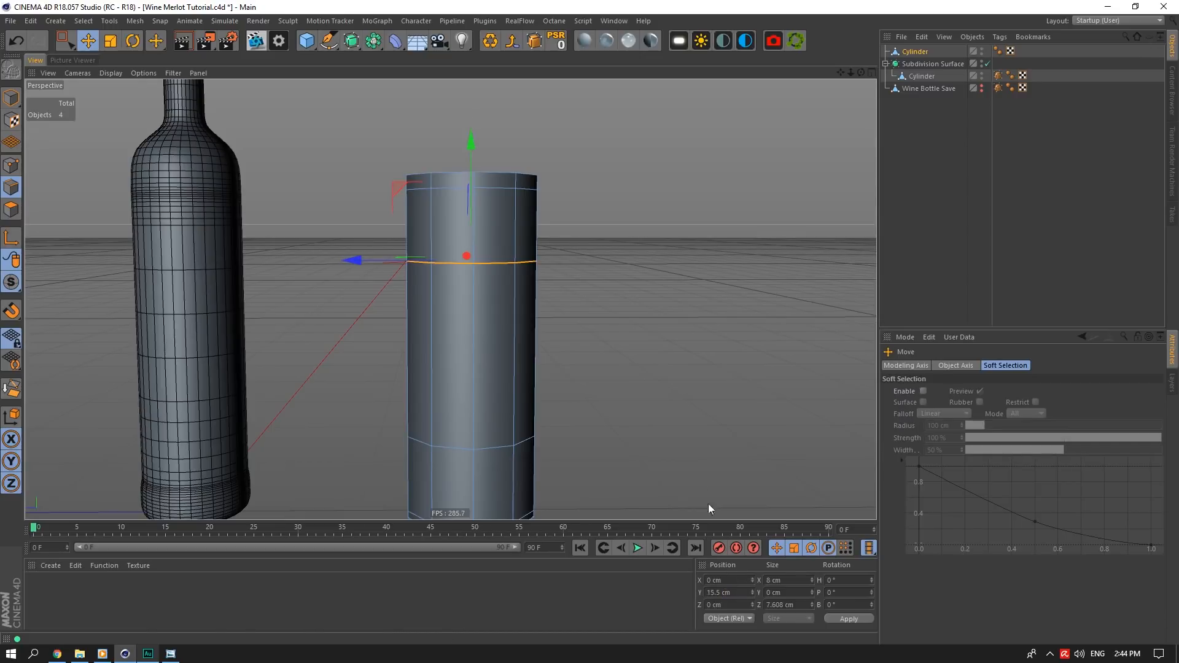
Add a loop cut around the middle of the cylinder, between the loops at 5 cm and 15.5 cm
right_click(507, 268)
left_click(558, 437)
right_click(504, 301)
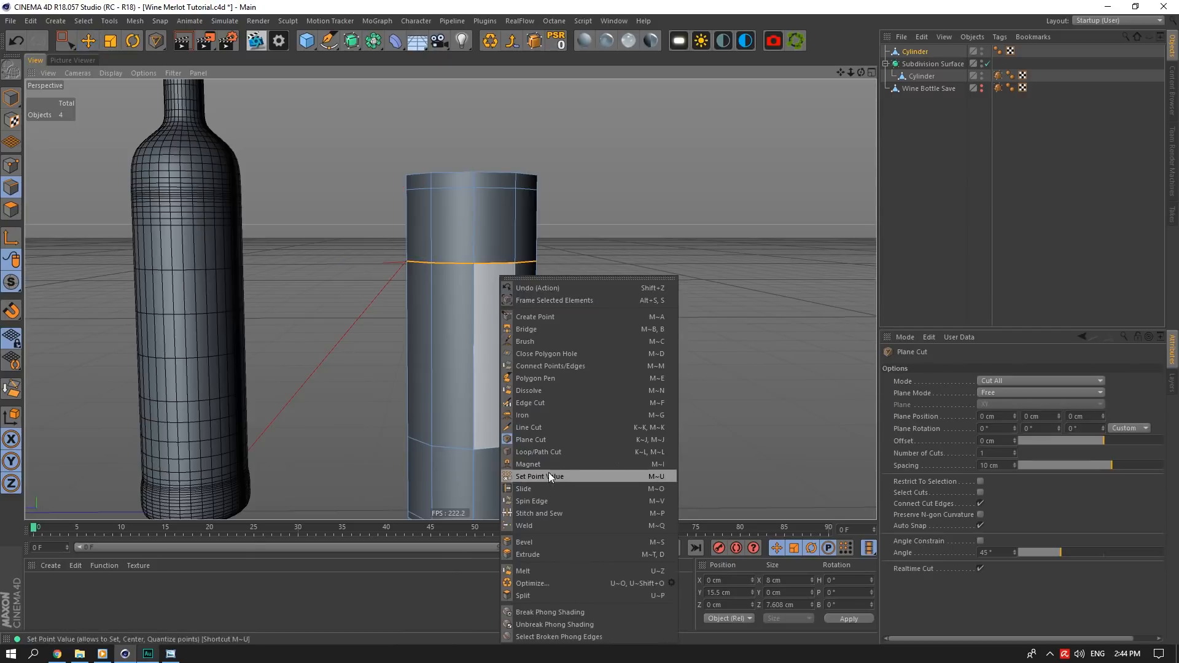
left_click(553, 454)
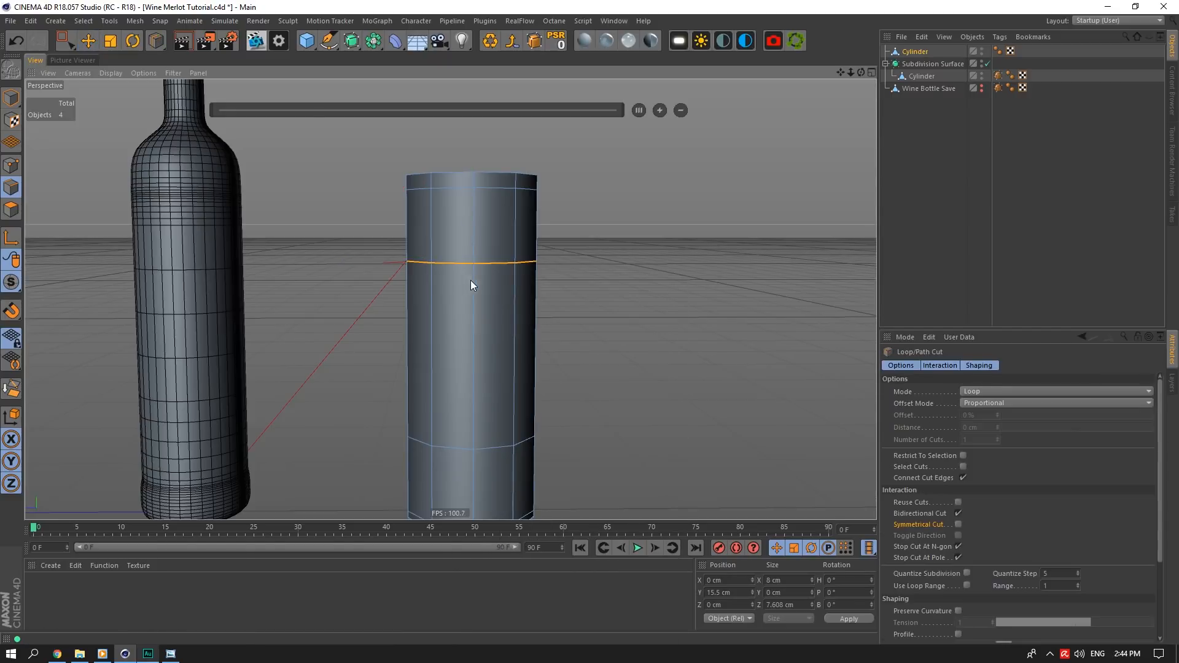
left_click(472, 339)
Select the new middle loop and set its Y position to 10 cm
left_click(97, 43)
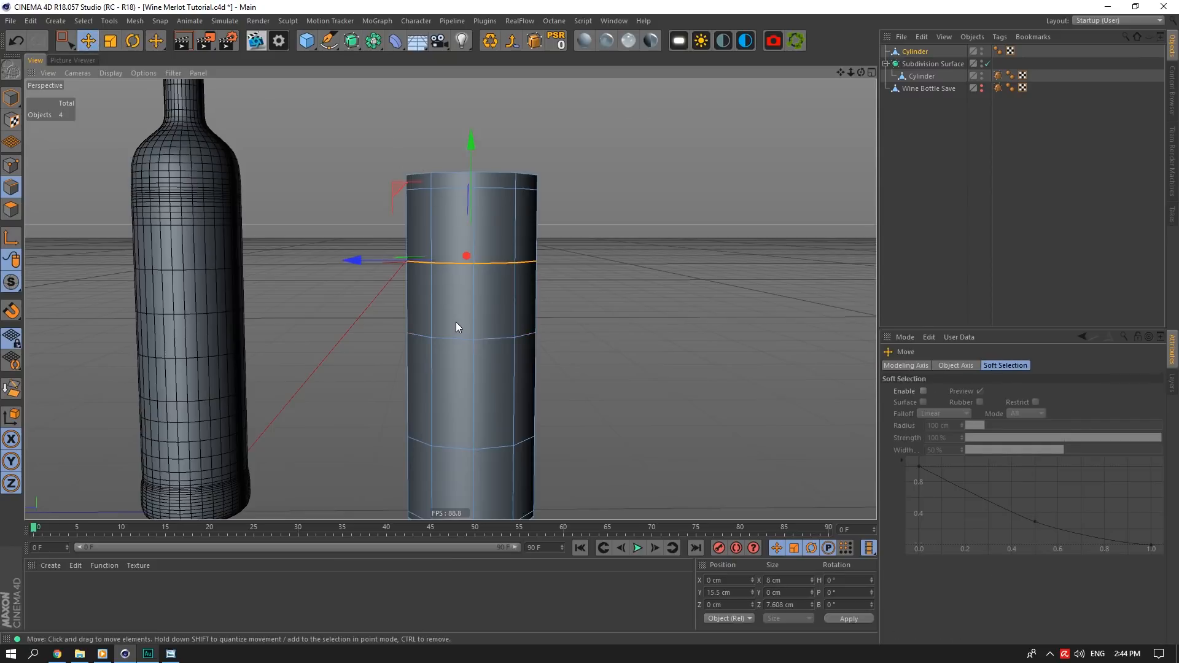
left_click_drag(456, 322, 456, 396)
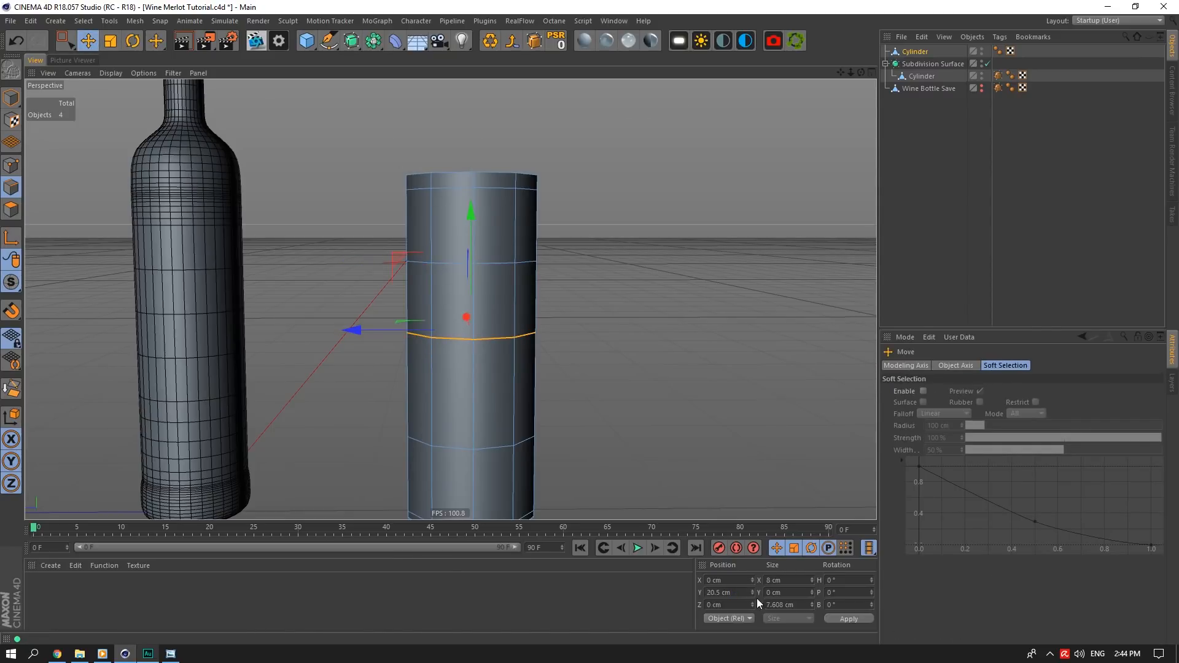
key("Return")
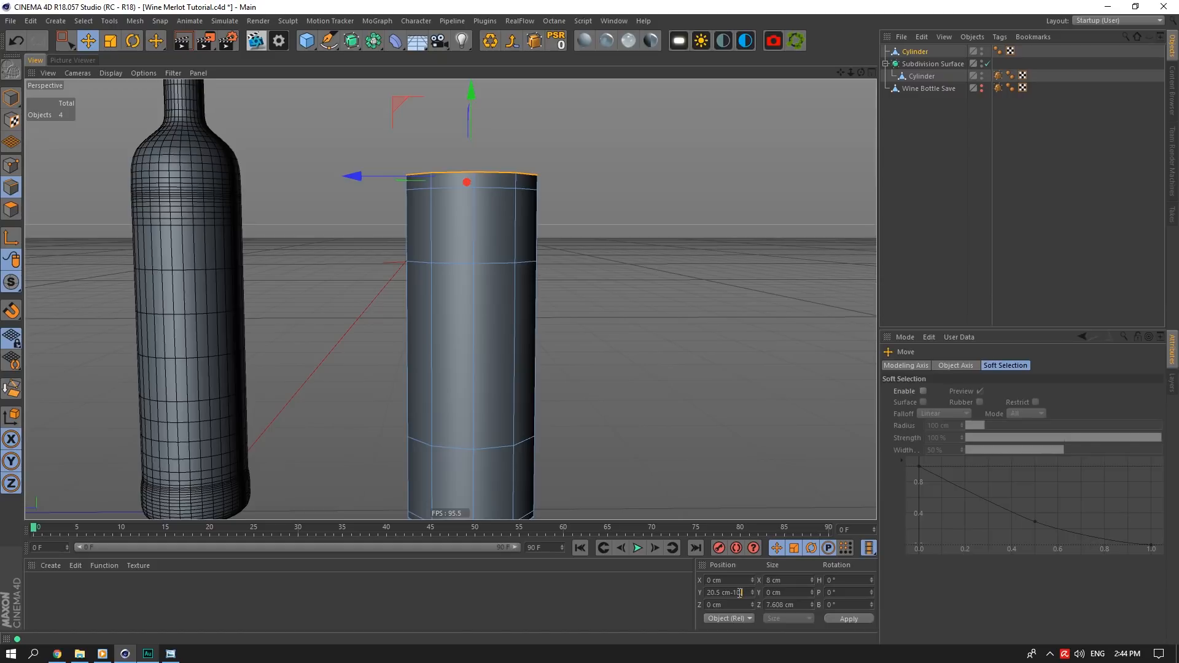
type(".5")
key("Return")
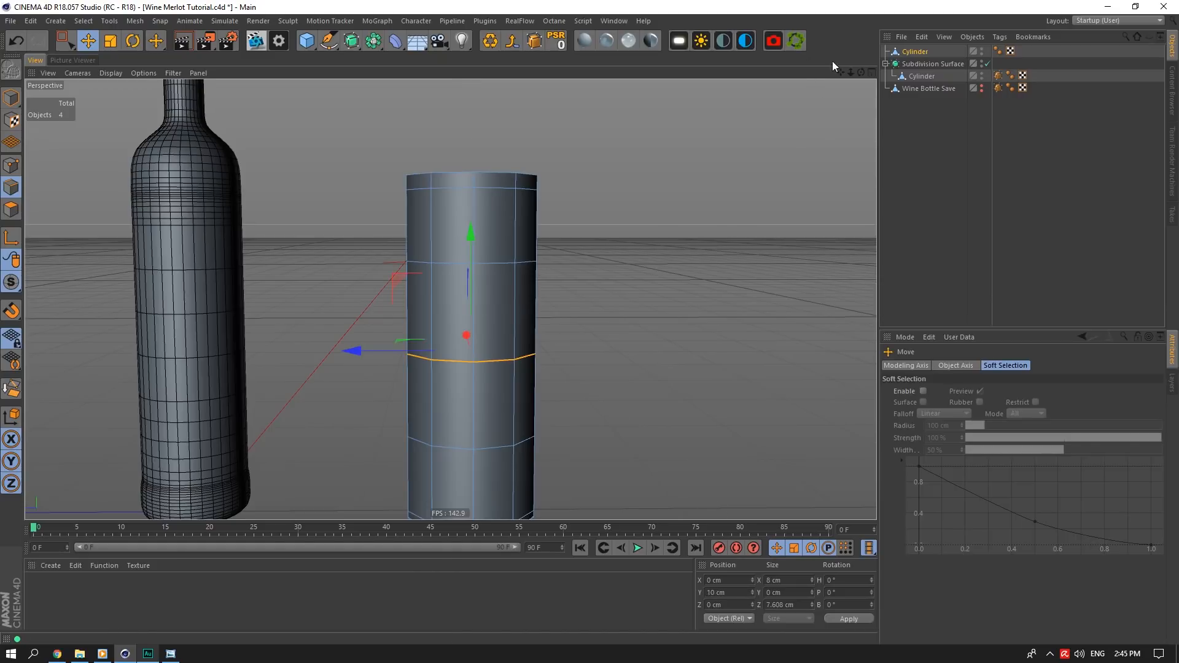
Add a loop cut between the base loops and the 5 cm loop, select it and set its Y position to 2 cm
left_click_drag(840, 72, 862, 3)
left_click_drag(850, 72, 863, 73)
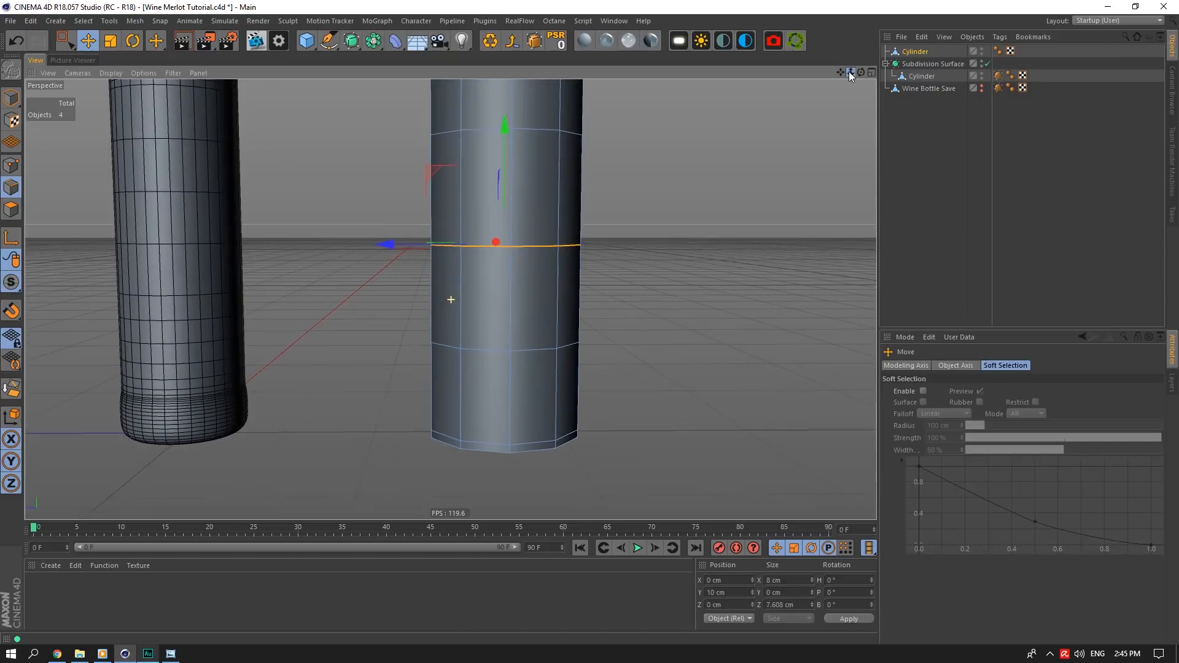
right_click(514, 395)
left_click(548, 477)
left_click(512, 411)
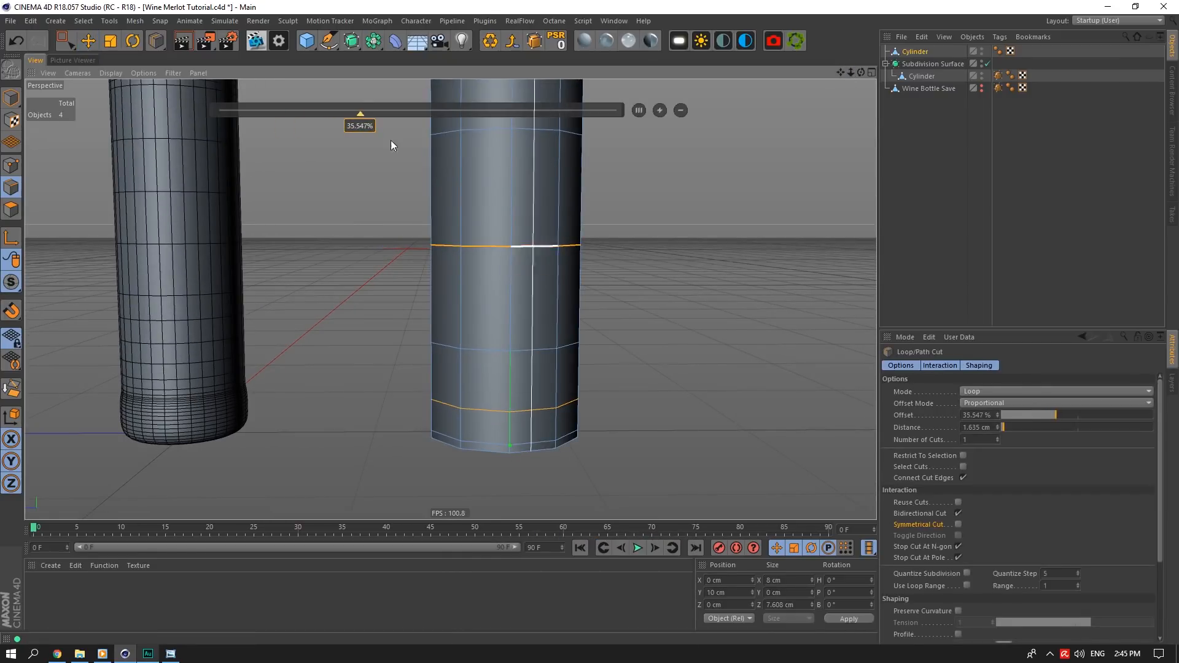
key("e")
left_click(541, 411)
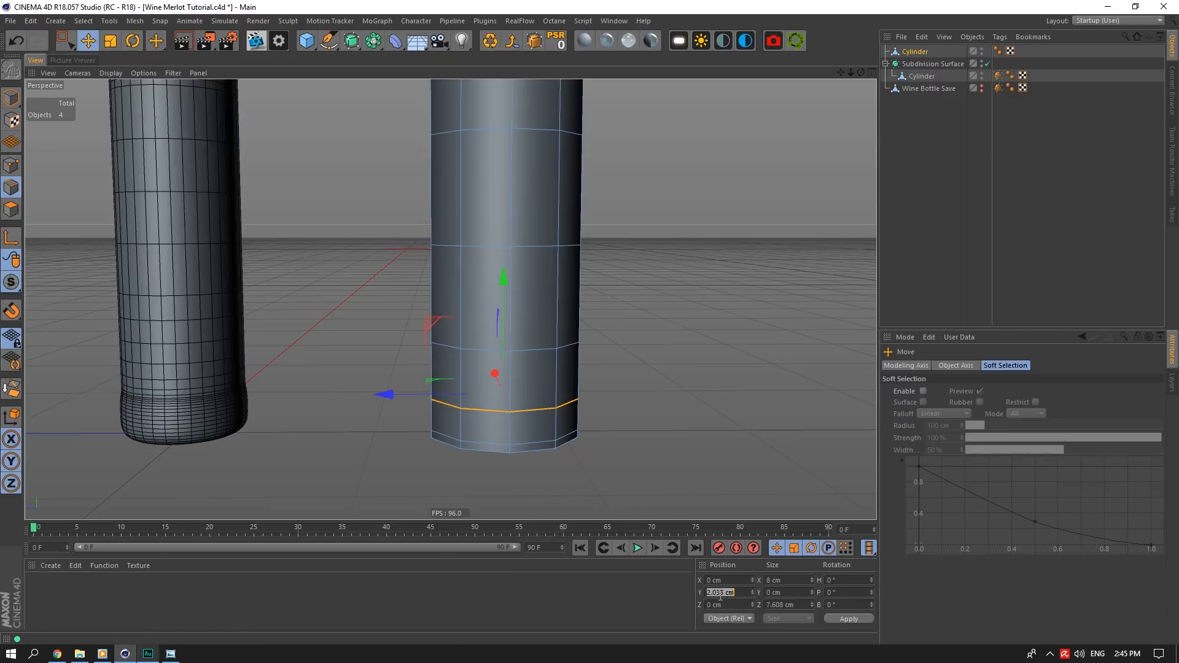
Select the loop at 5 cm height and scale it down to an X and Z size of 0.9 cm
left_click_drag(851, 73, 838, 123)
left_click(542, 403)
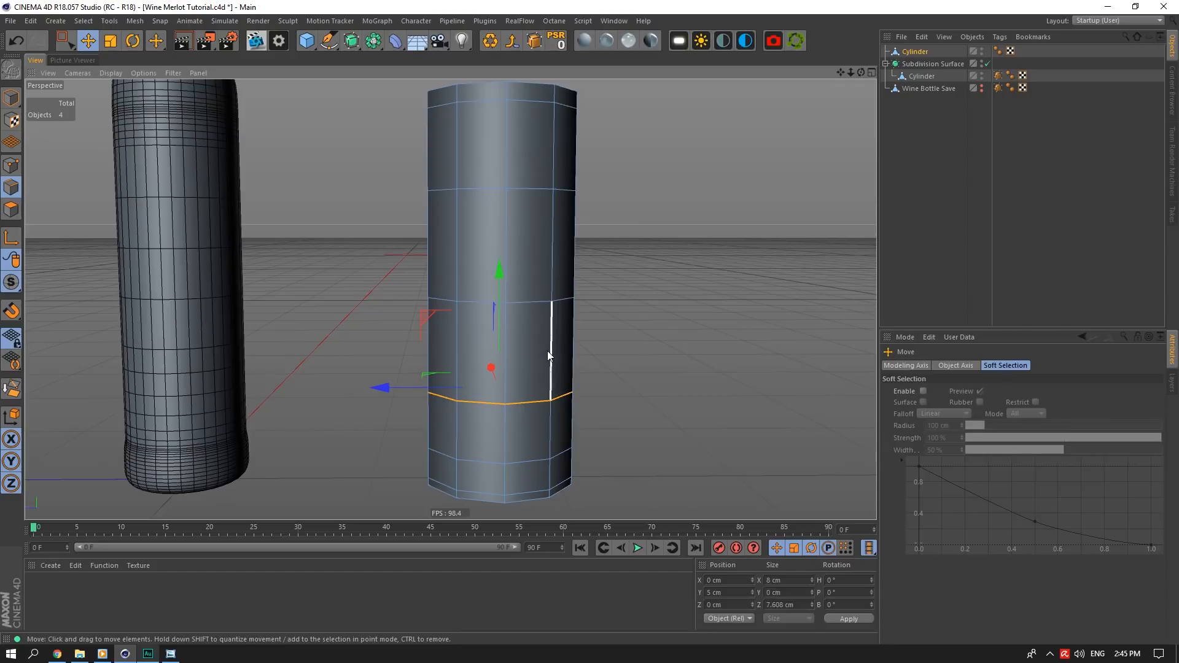
left_click(110, 42)
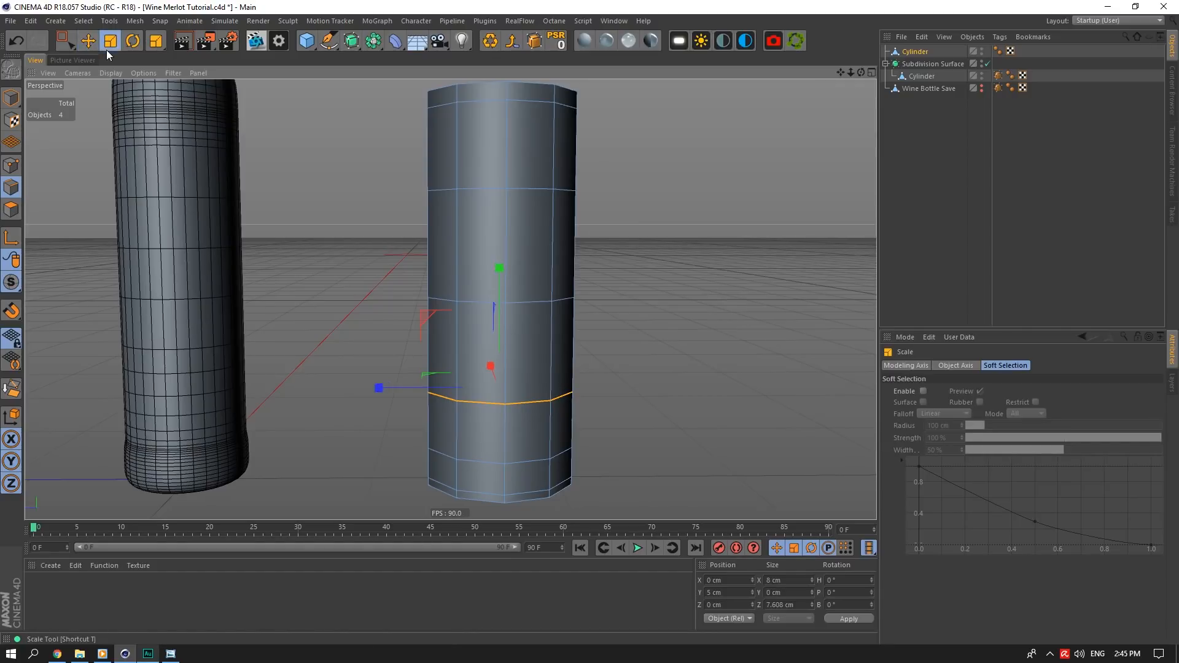
left_click_drag(428, 376, 57, 517)
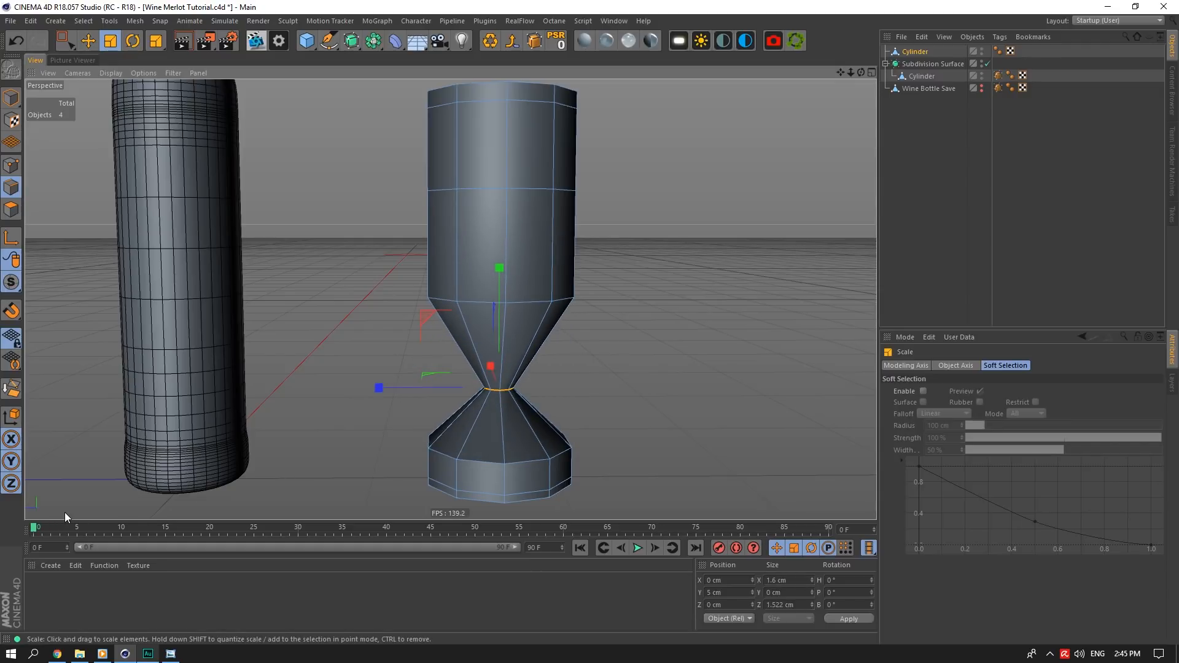
left_click(781, 581)
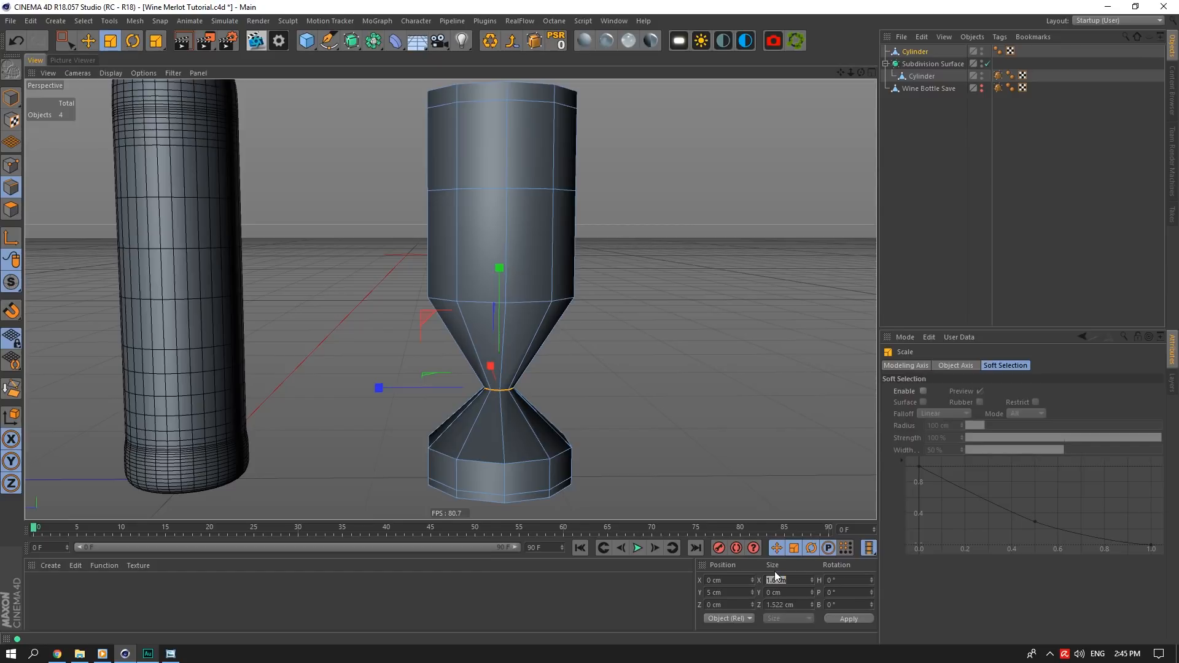
type("0.9")
key("Return")
left_click(785, 606)
type("0.9")
key("Return")
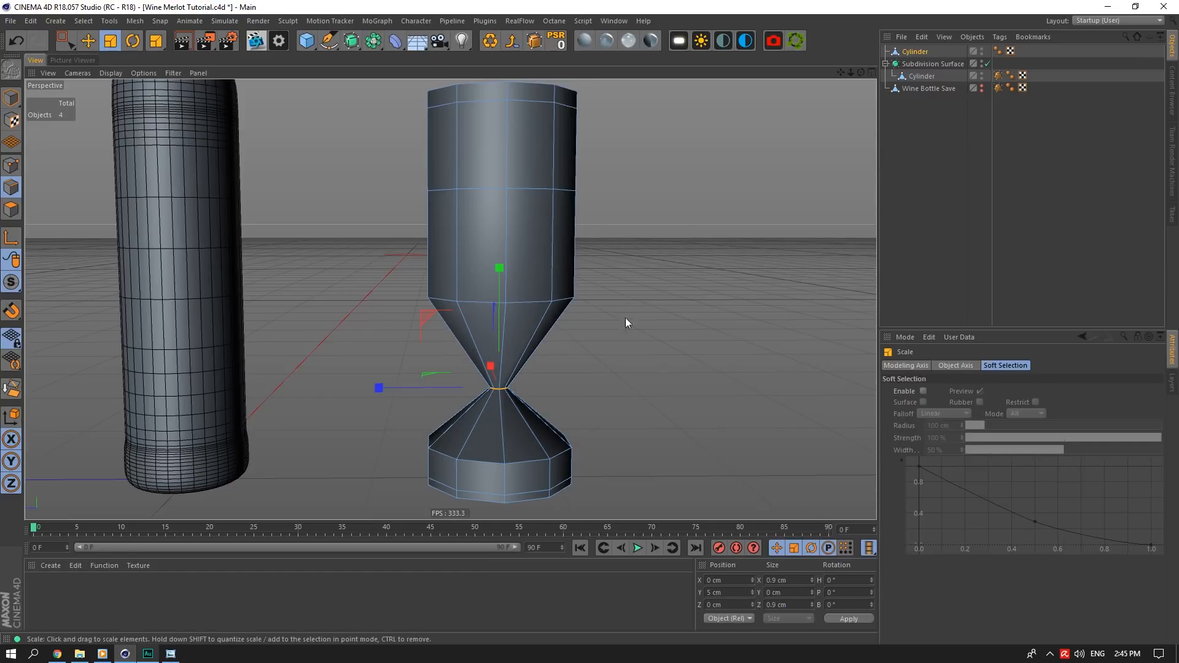
Set the loop above the narrow waist to Y 9.5 cm and scale it together with the loop above the base to 3.2 cm in X
double_click(533, 298)
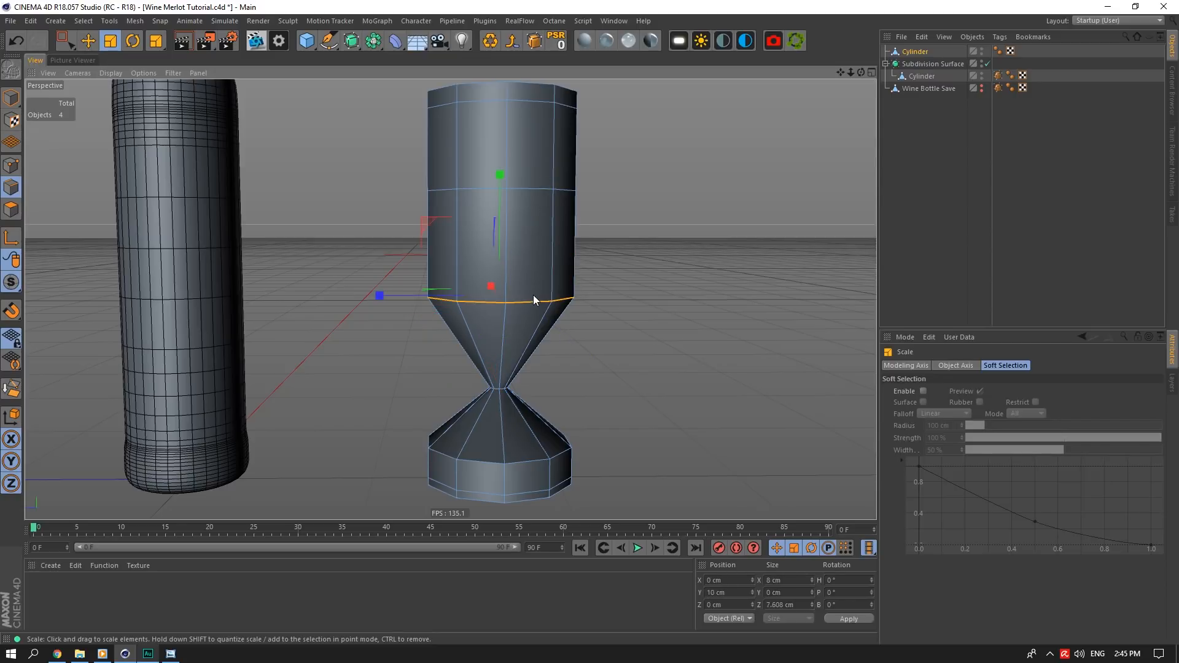
left_click(741, 594)
type("9.5")
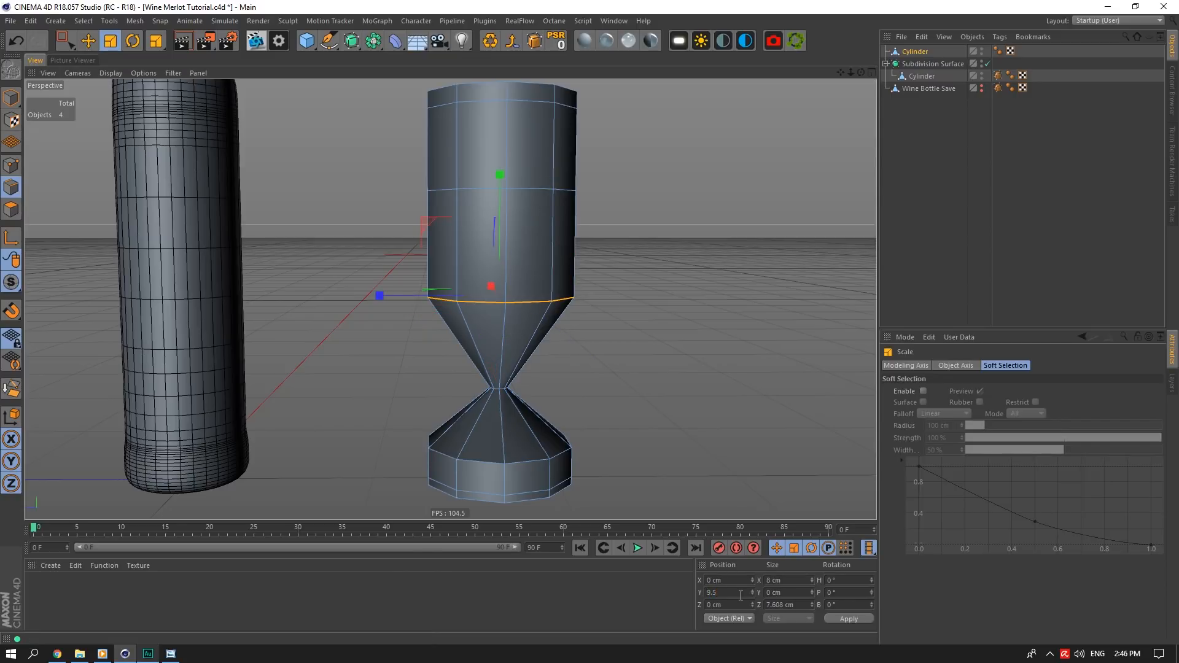
key("Return")
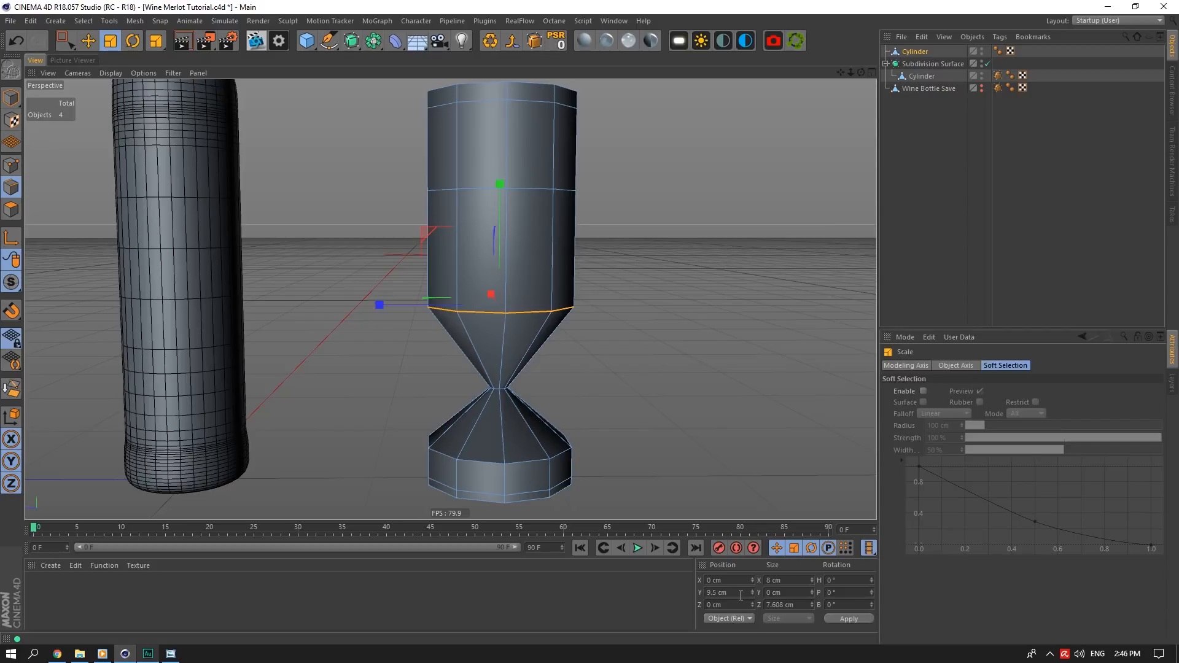
left_click(482, 459, "shift")
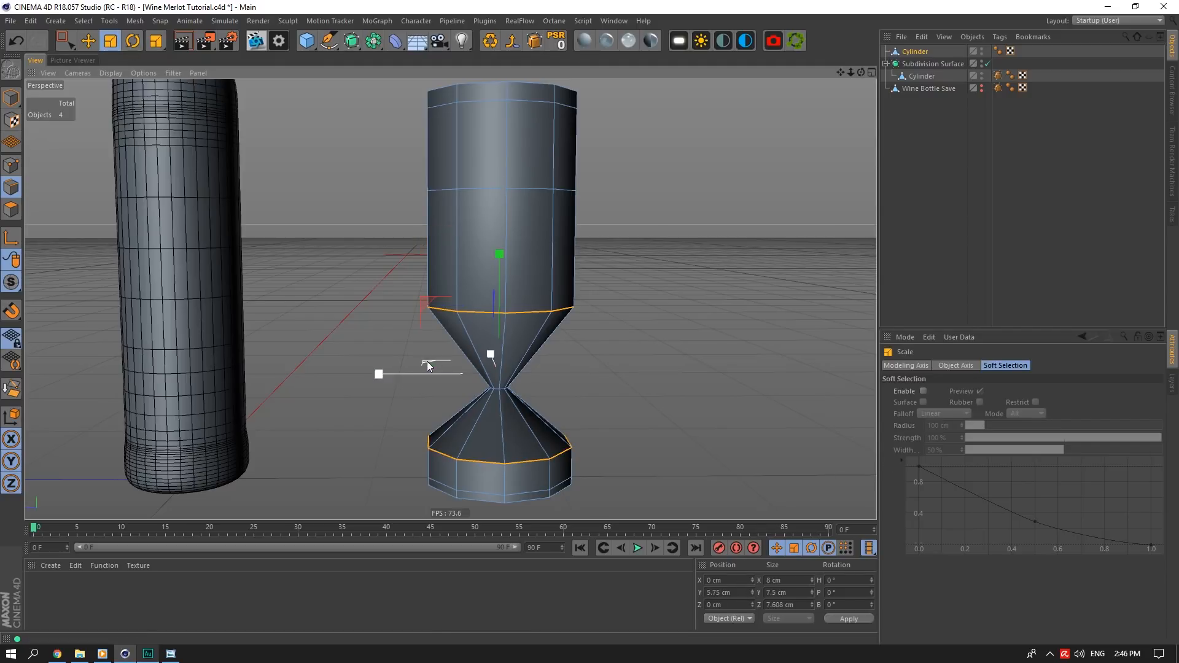
left_click_drag(426, 362, 149, 471)
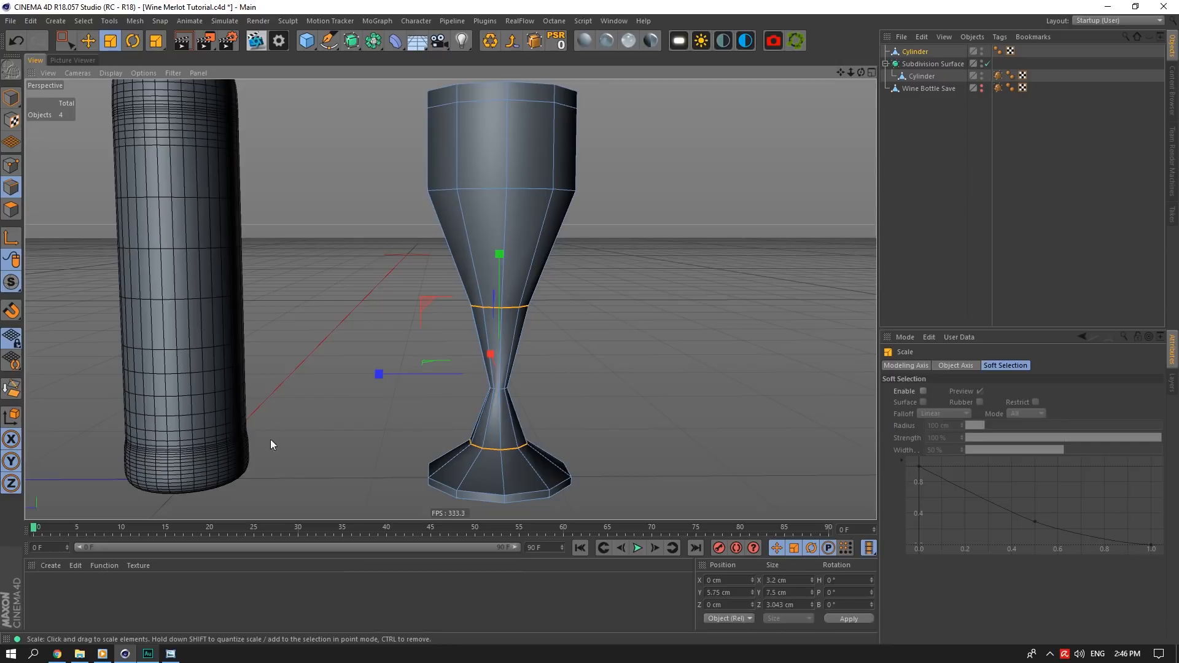
Select the outer edge loop of the top rim and set its X and Z size to 7.1 cm
scroll(553, 270, "up", 2)
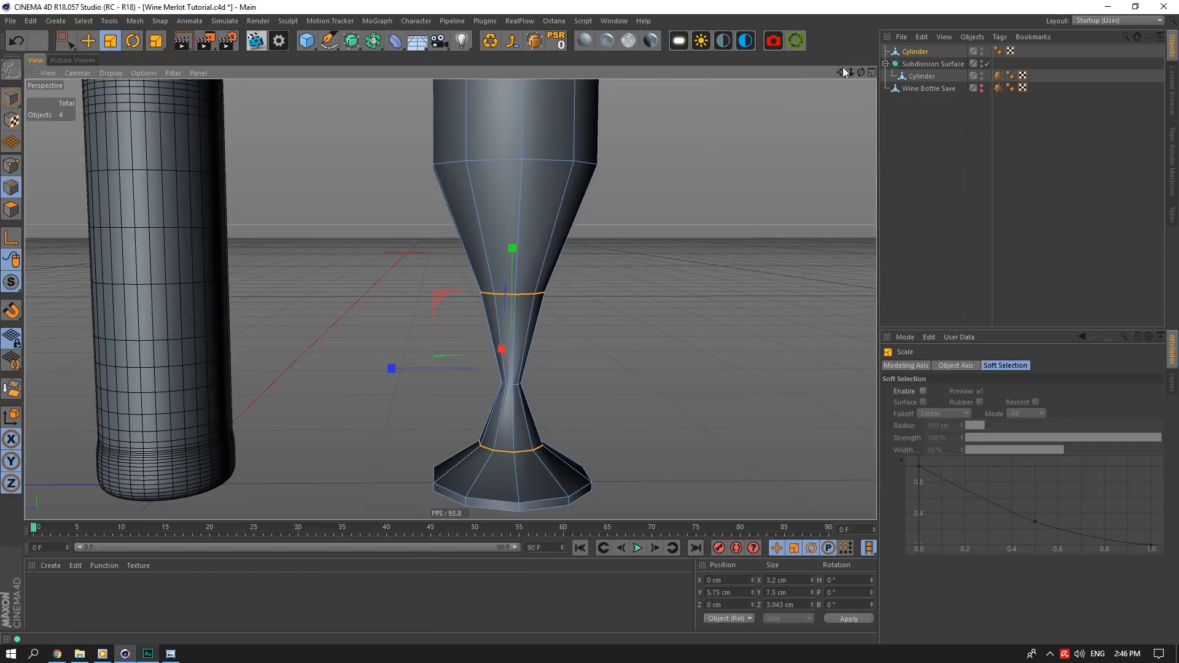
mouse_move(841, 72)
left_mouse_down()
mouse_move(854, 81)
mouse_move(845, 79)
left_mouse_up()
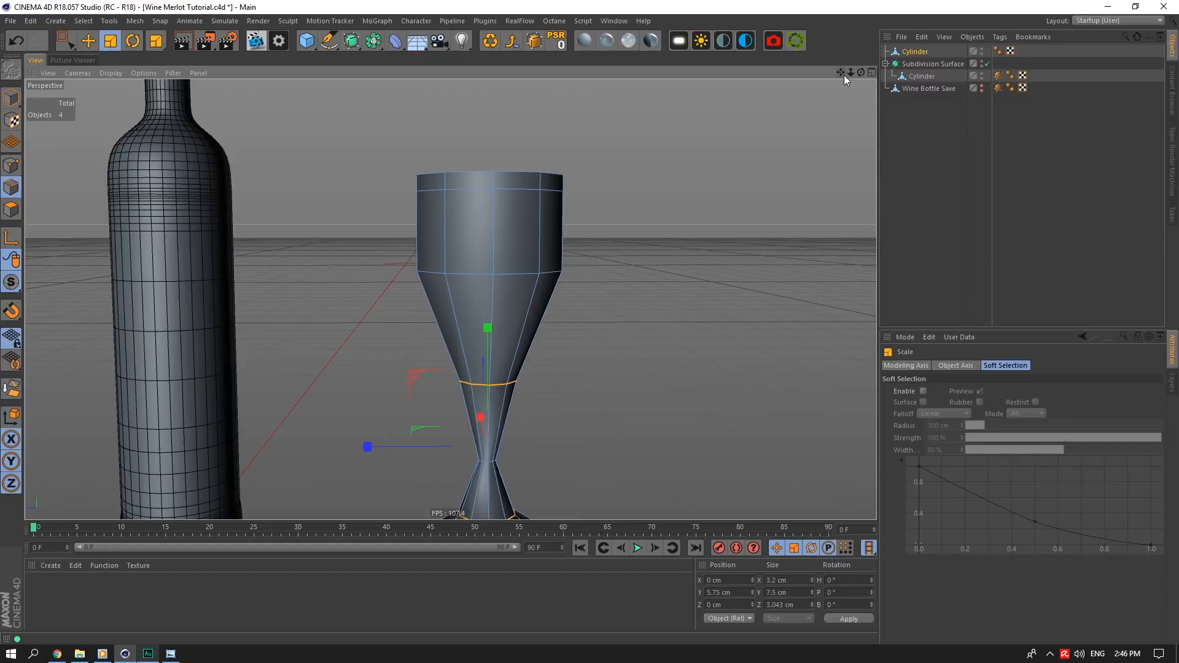
mouse_move(863, 72)
left_mouse_down()
mouse_move(837, 65)
mouse_move(859, 60)
left_mouse_up()
scroll(456, 314, "up", 4)
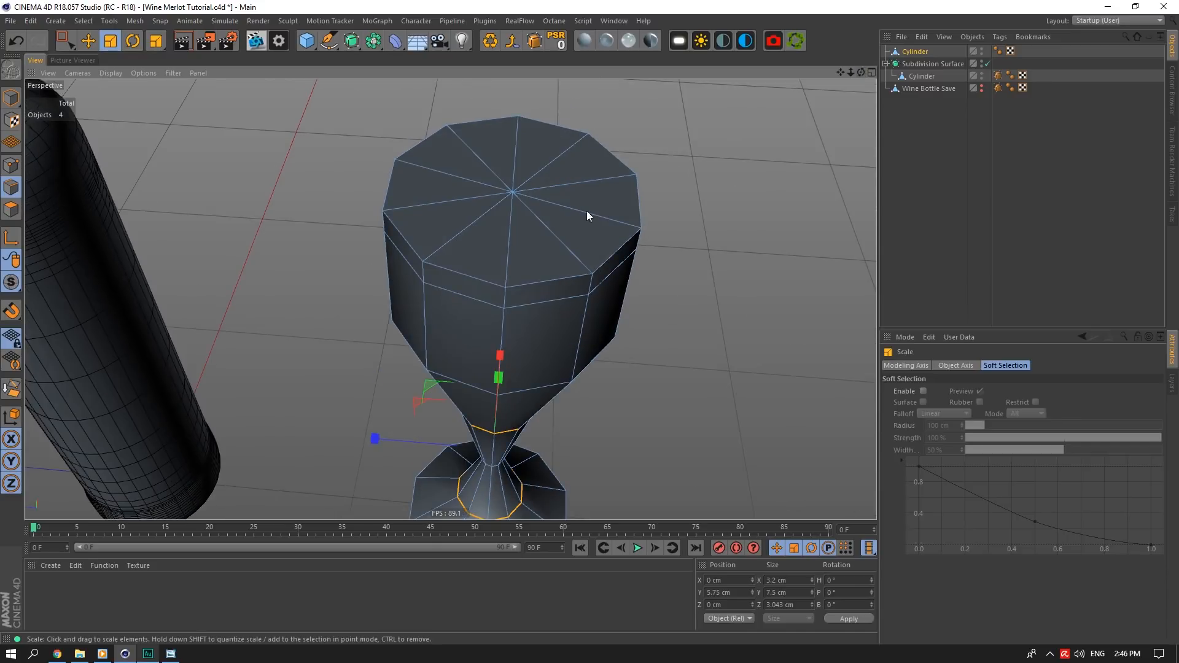
double_click(494, 280)
left_click(782, 580)
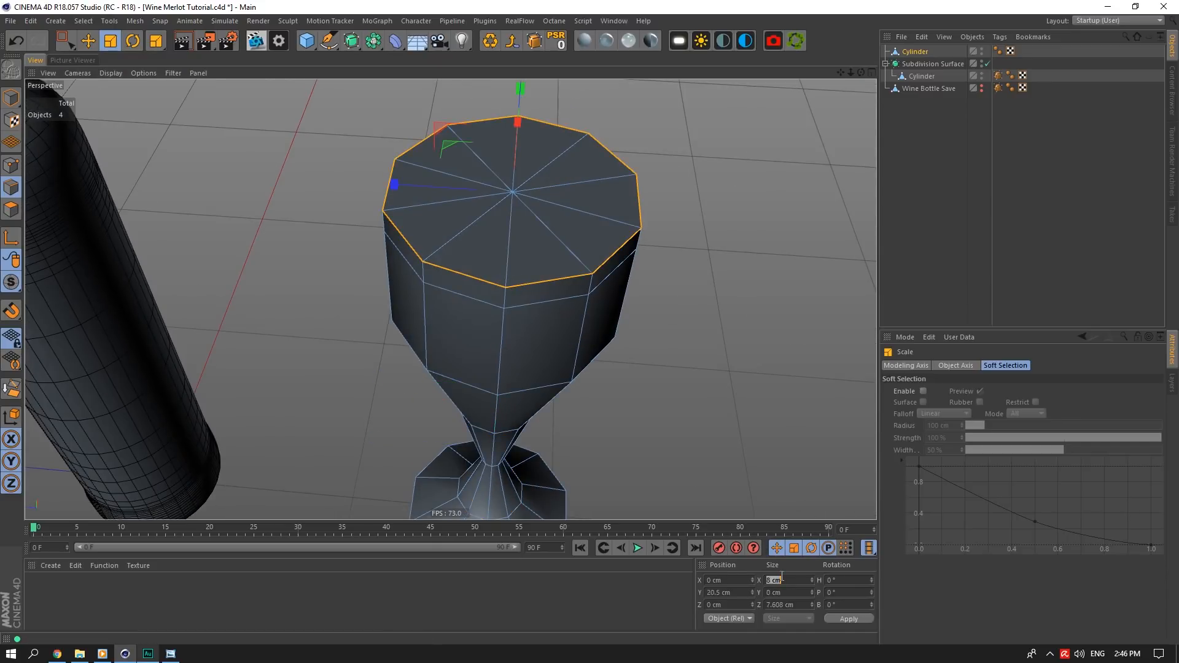
type("7.1")
key("Return")
left_click(783, 606)
type("7.1")
key("Return")
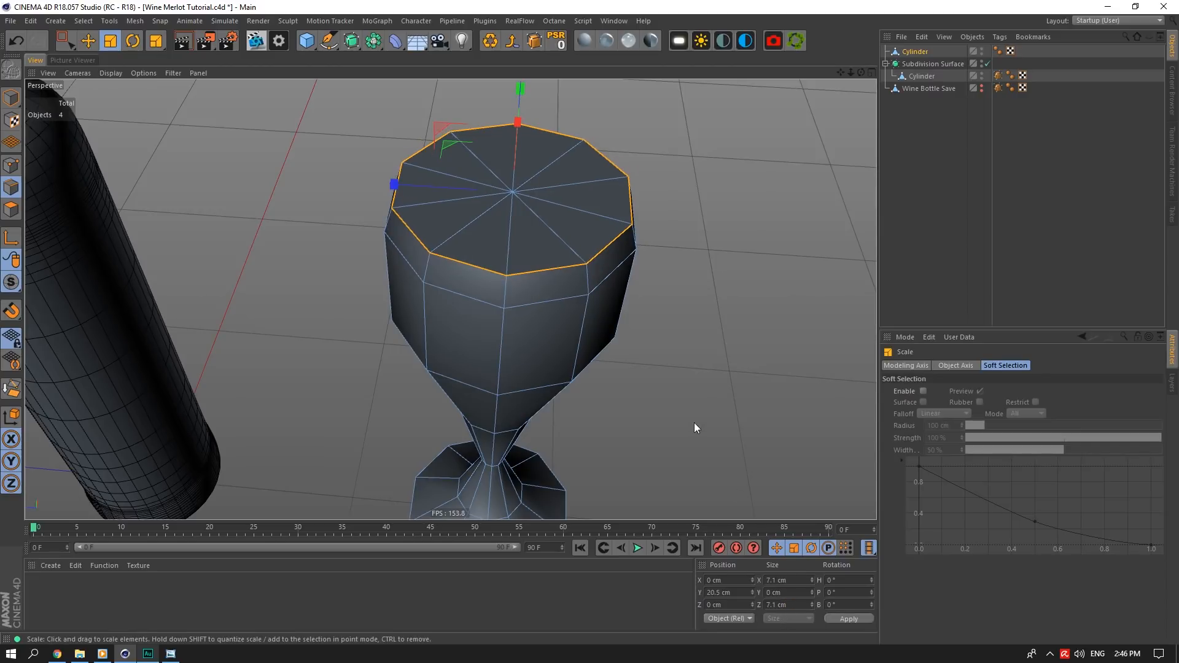
Select the edge loop just below the top rim and remove it while keeping the surrounding faces
double_click(566, 291)
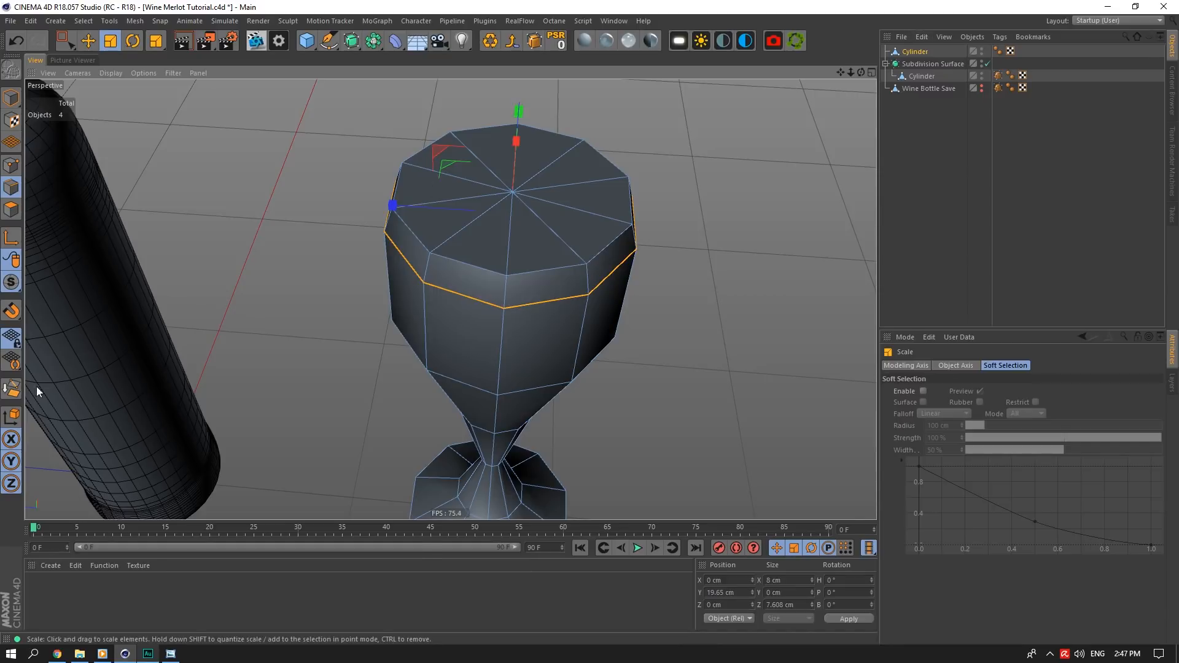
left_click(11, 389)
Select the loop at the widest part of the bowl and set its Z size to 8 cm
double_click(527, 373)
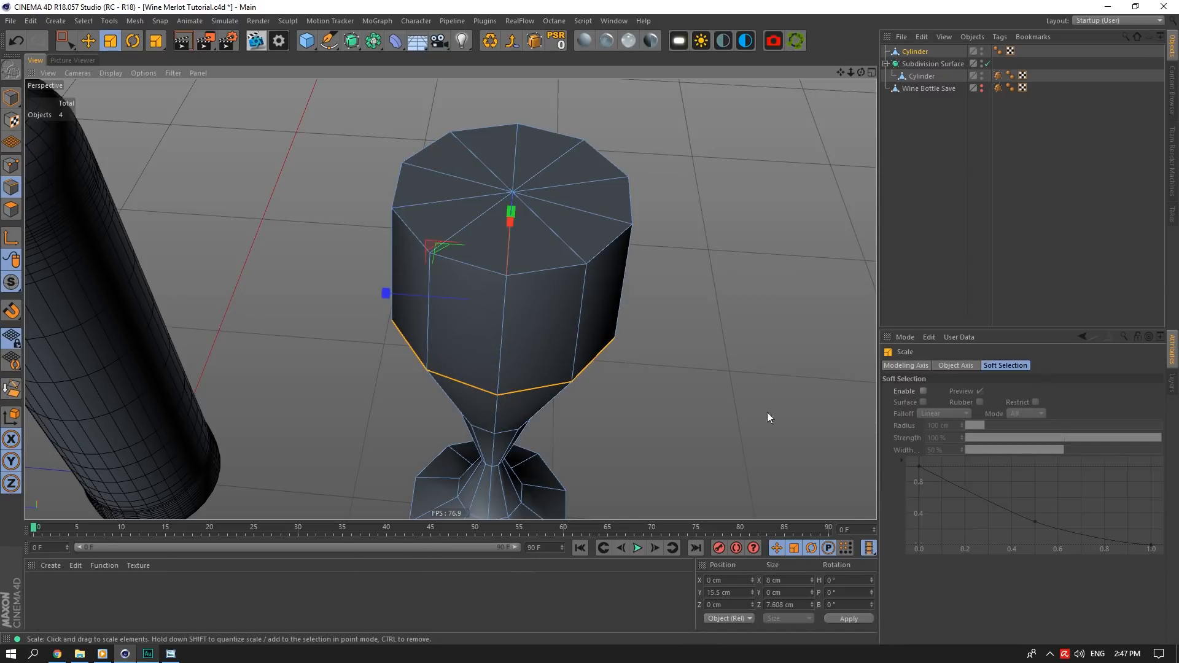
left_click(776, 606)
type("8")
key("Return")
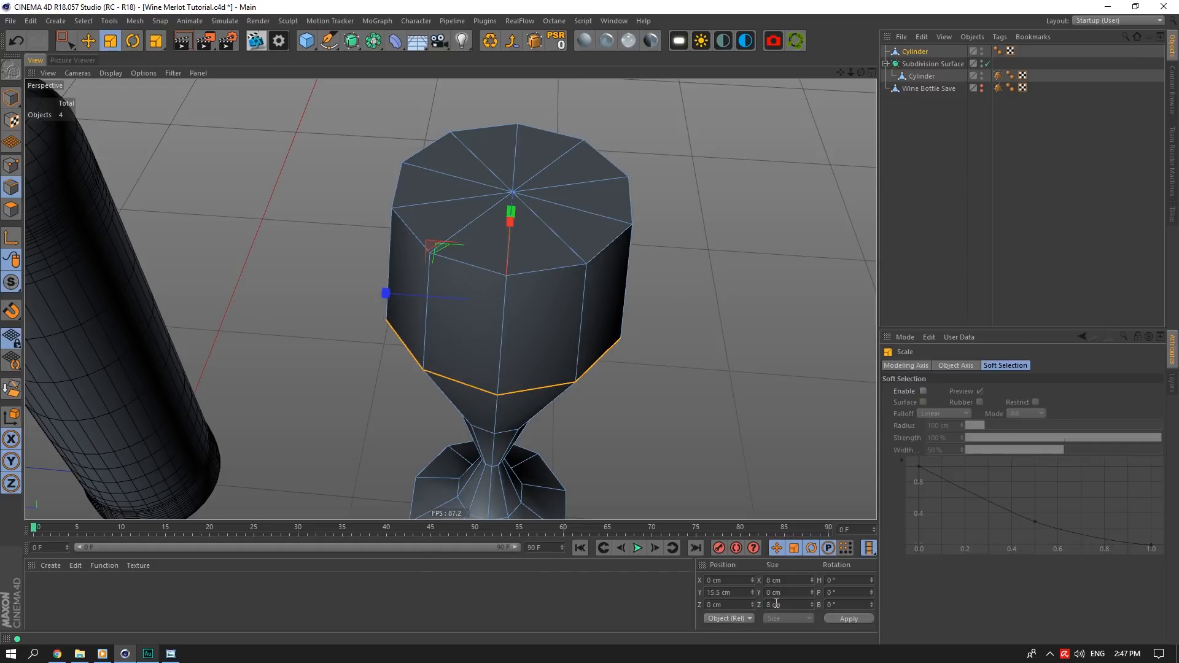
Select the loop at the bottom of the bowl, above the narrow waist, and set its Z size to 3.2 cm
left_click_drag(451, 300, 452, 277, "alt")
middle_click_drag(451, 299, 451, 117, "alt")
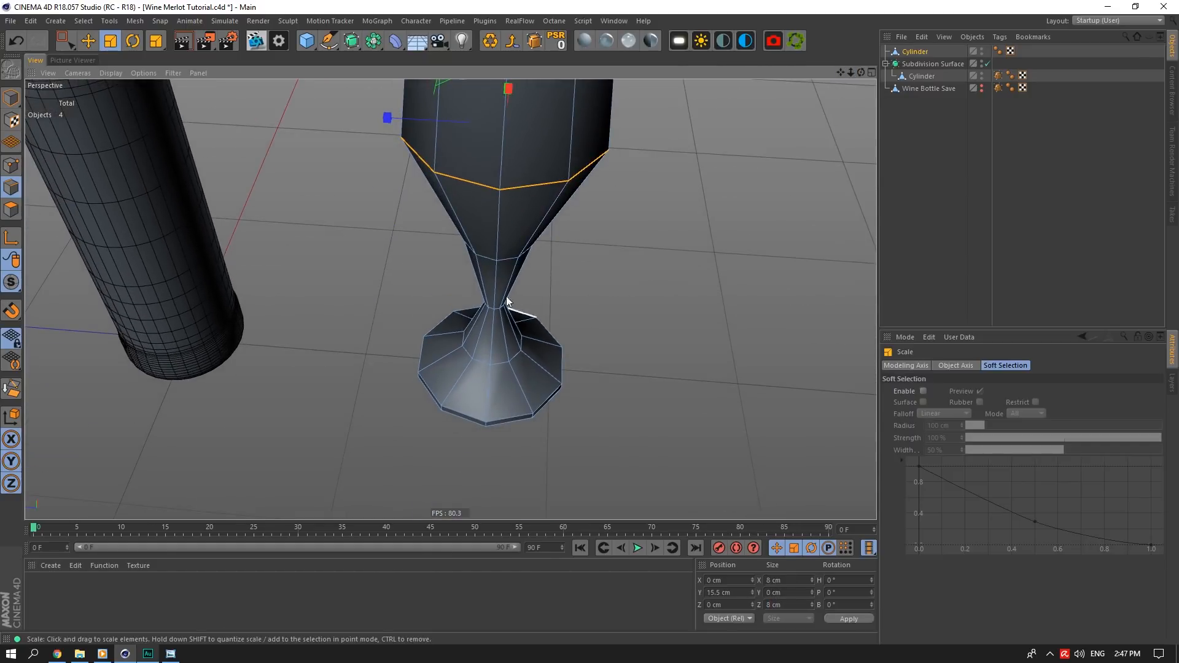
double_click(503, 264)
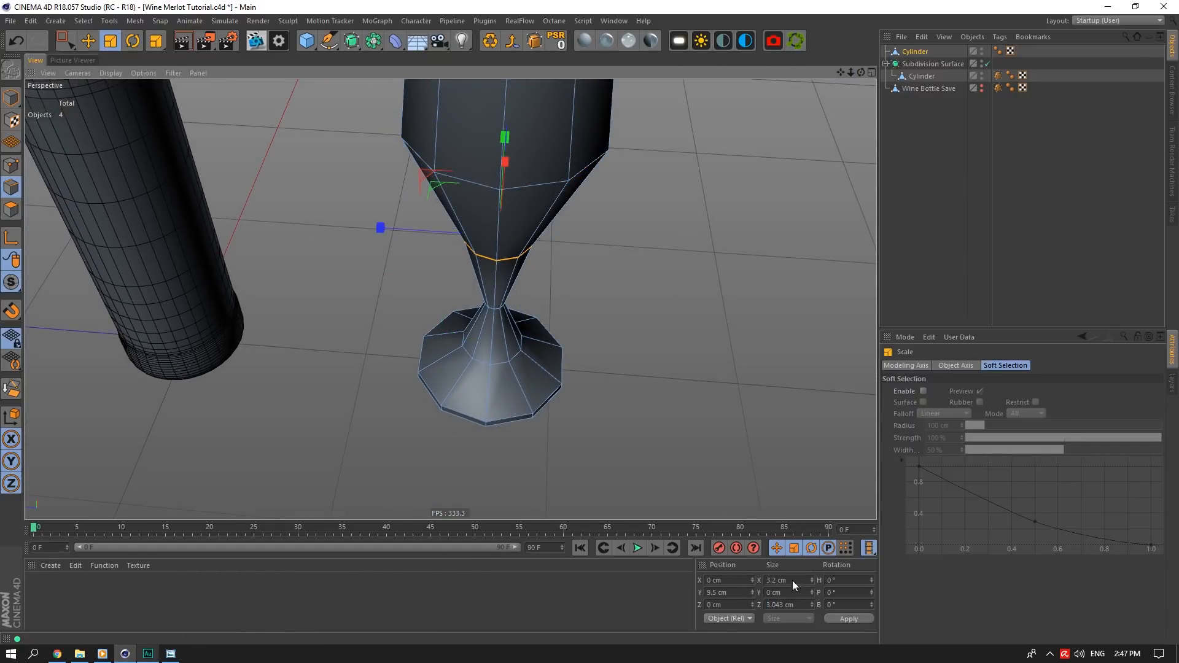
left_click(775, 606)
type("3.2")
key("Return")
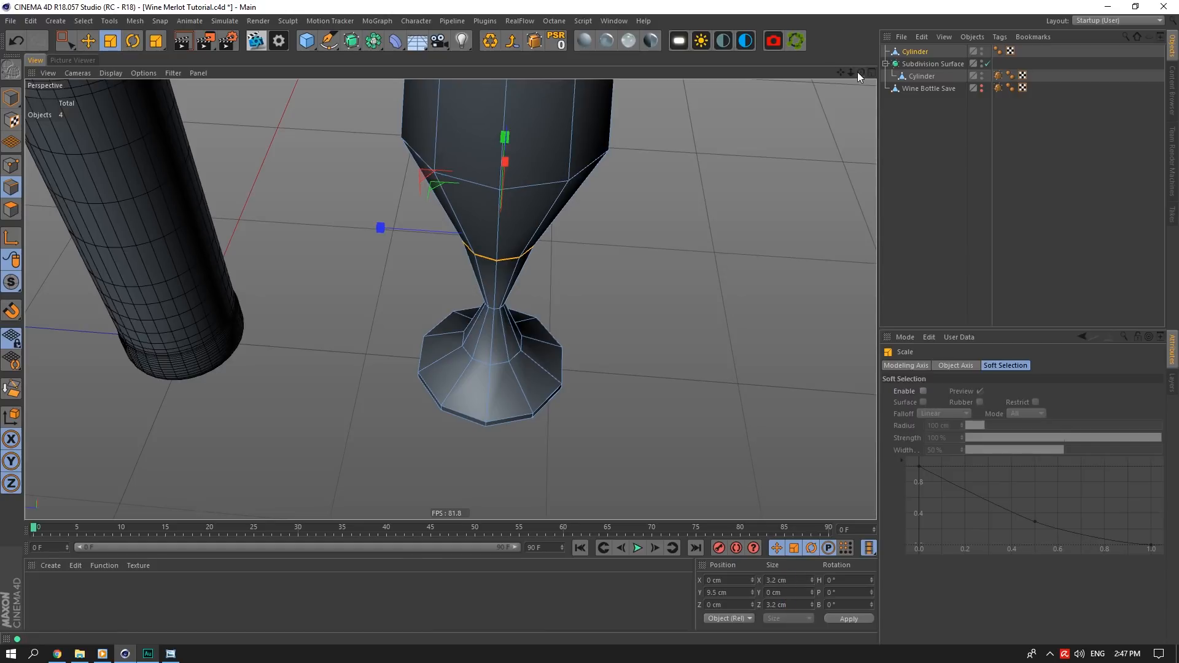
Match the Z size to the X size on the narrow waist loop, 0.9 cm, and on the flare loop below it, 3.2 cm
left_click_drag(859, 72, 525, 407)
double_click(492, 434)
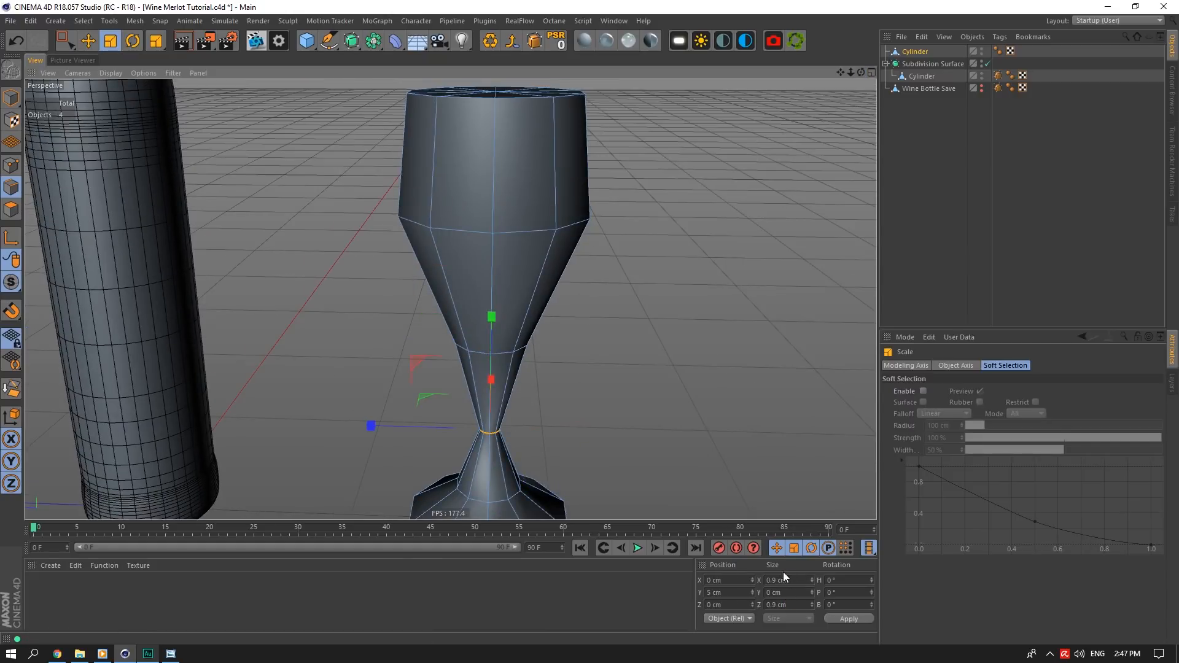
left_click_drag(844, 72, 850, 4)
scroll(510, 366, "up", 2)
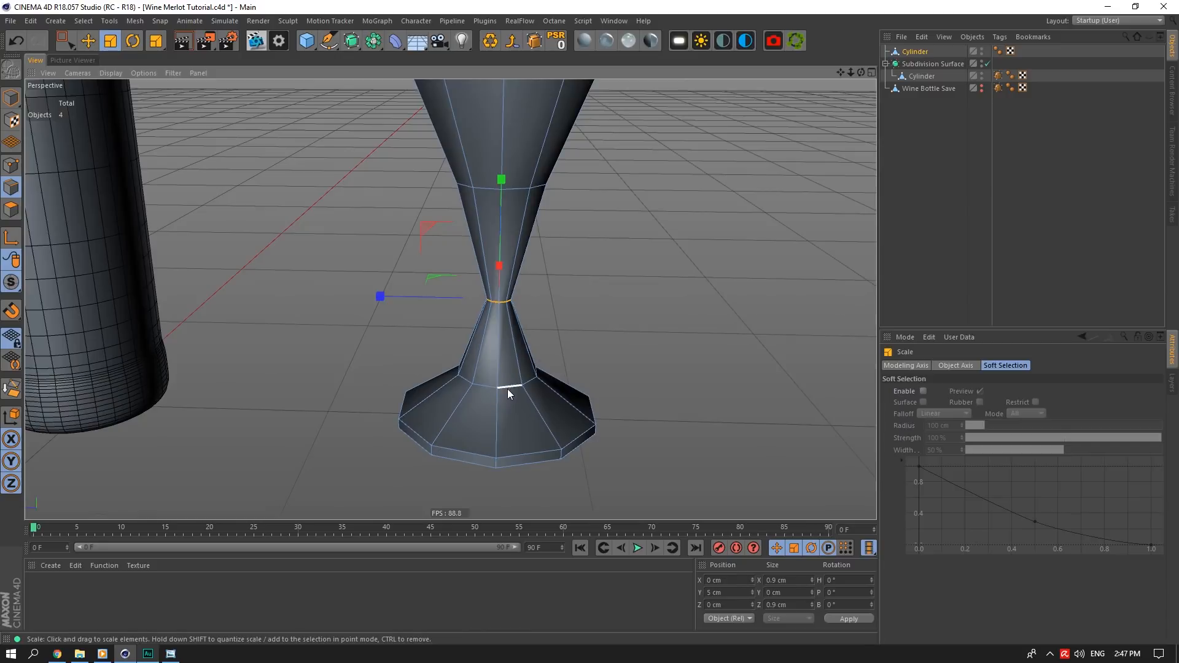
double_click(508, 389)
double_click(783, 580)
key("ctrl+c")
double_click(784, 606)
key("ctrl+v")
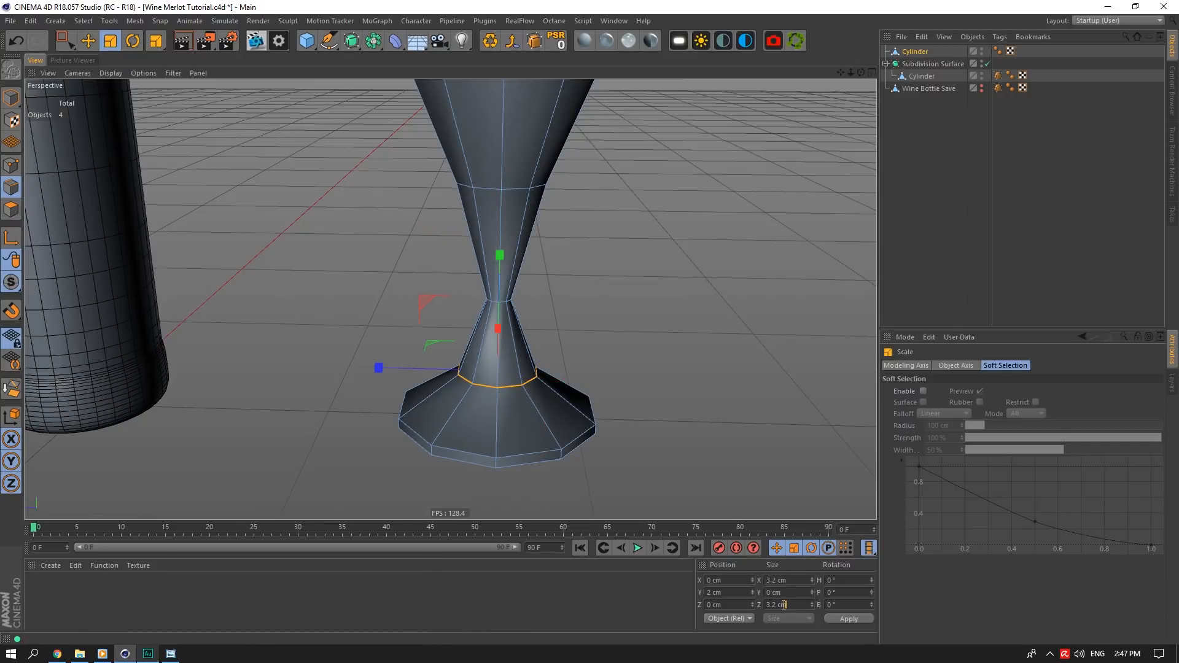
key("Return")
Set the Z size of the foot's lower and upper outer edge loops to 8 cm each
double_click(513, 463)
double_click(778, 582)
key("ctrl+c")
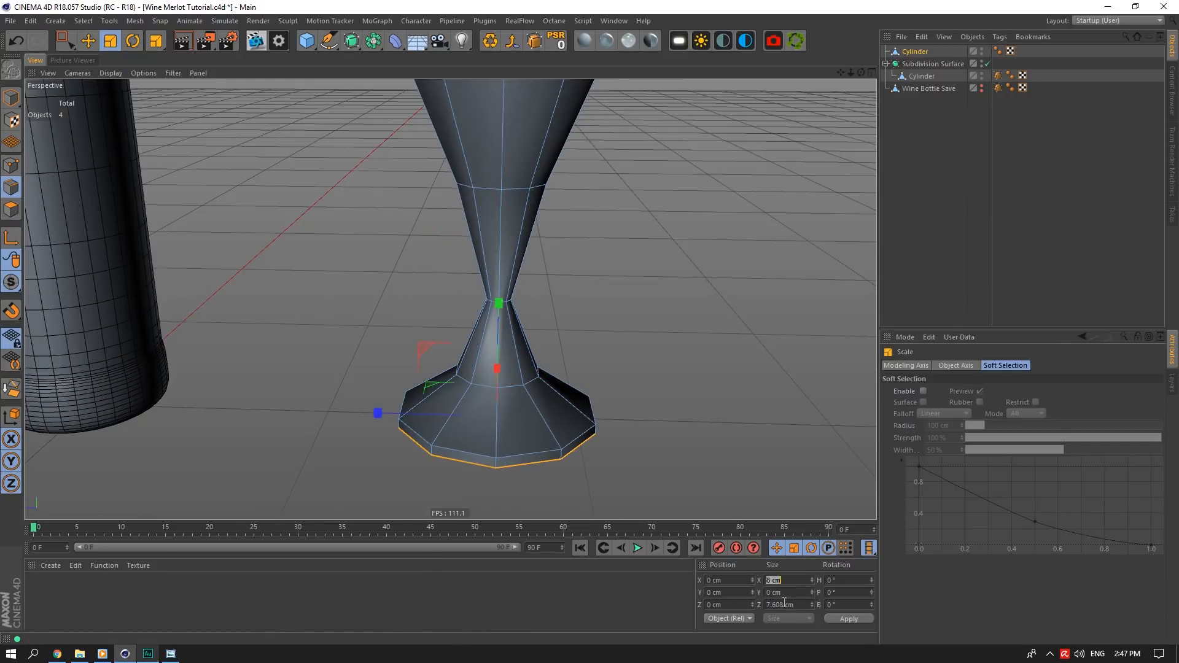
double_click(784, 605)
key("ctrl+v")
key("Return")
double_click(539, 453)
left_click(786, 604)
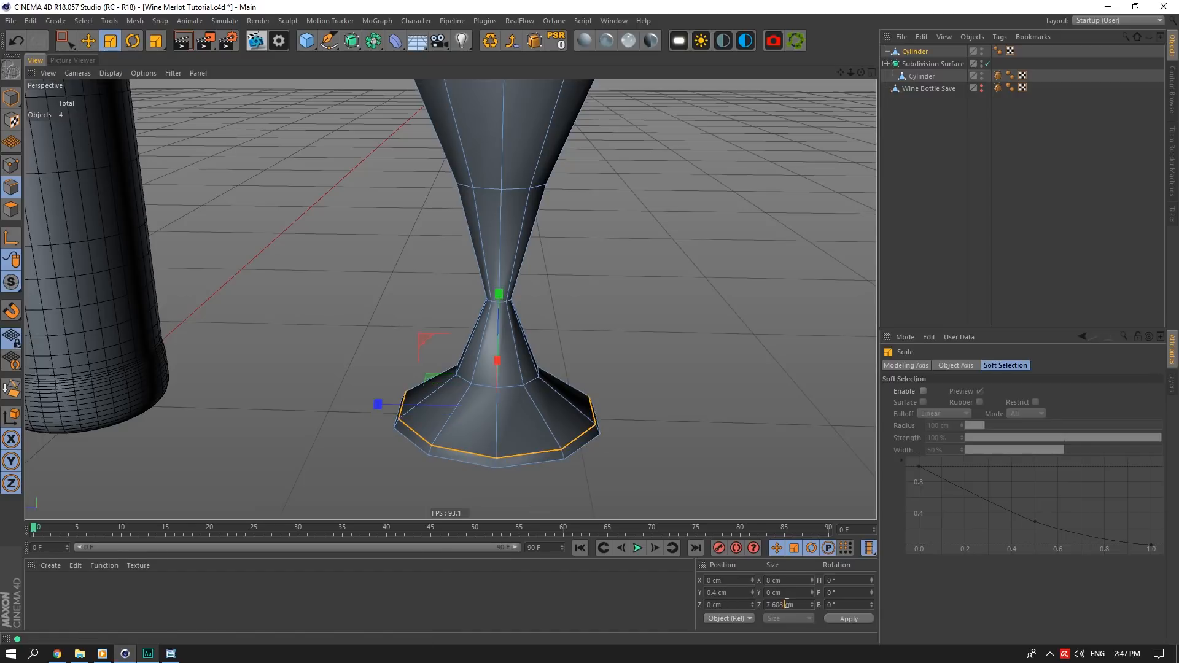
key("ctrl+v")
key("Return")
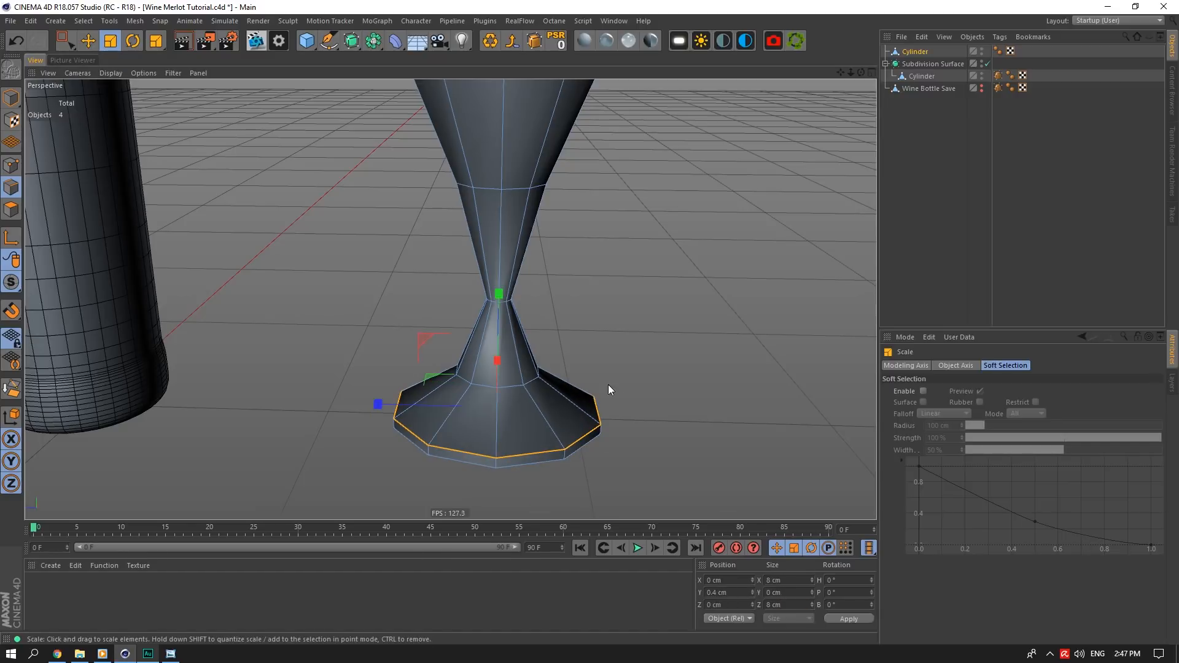
Switch to polygon editing and select all the triangular faces on the underside of the foot with Live Selection
scroll(541, 390, "up", 3)
left_click_drag(862, 73, 858, 74)
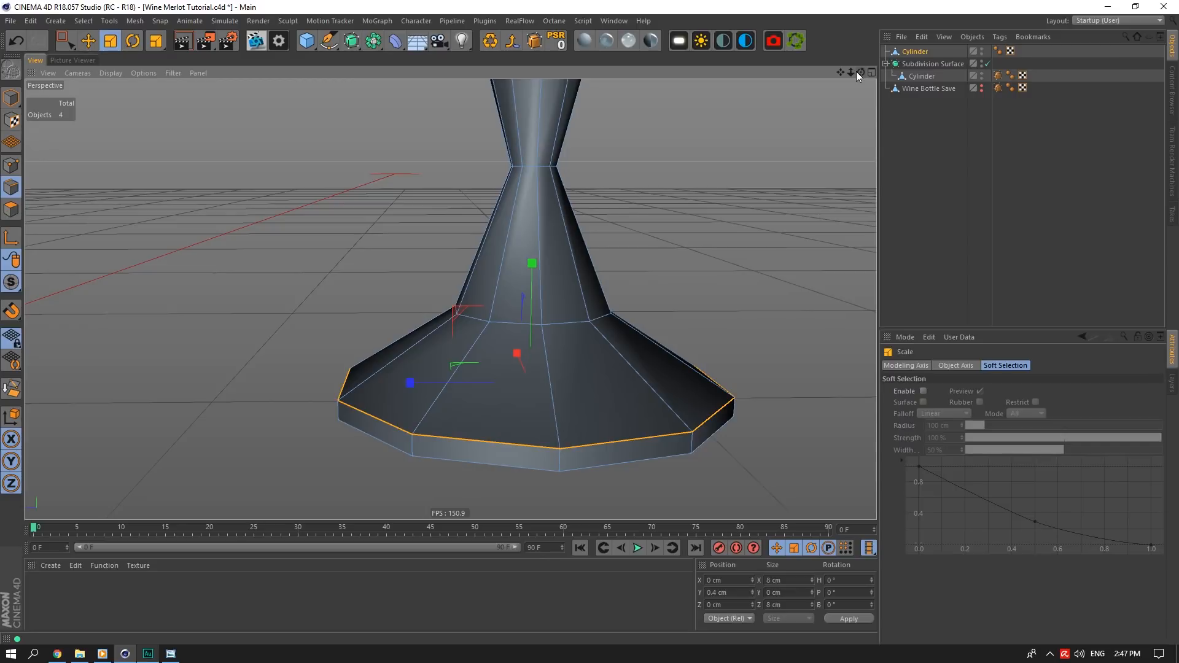
left_click_drag(856, 71, 868, 69)
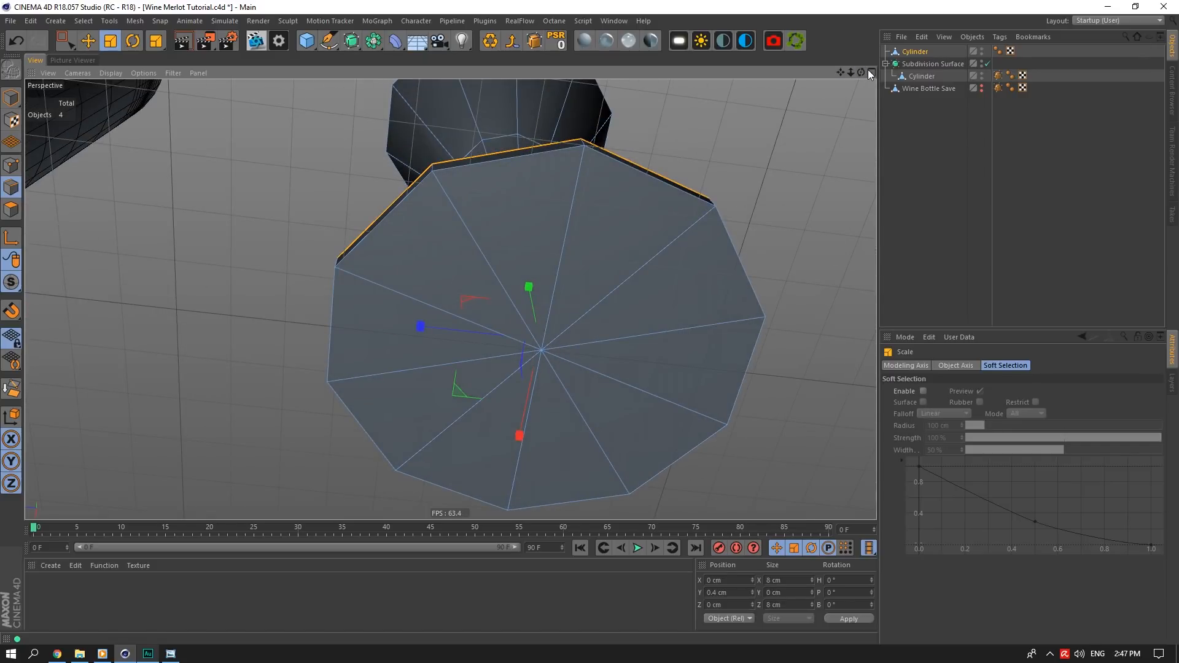
right_click(577, 218)
left_click(613, 389)
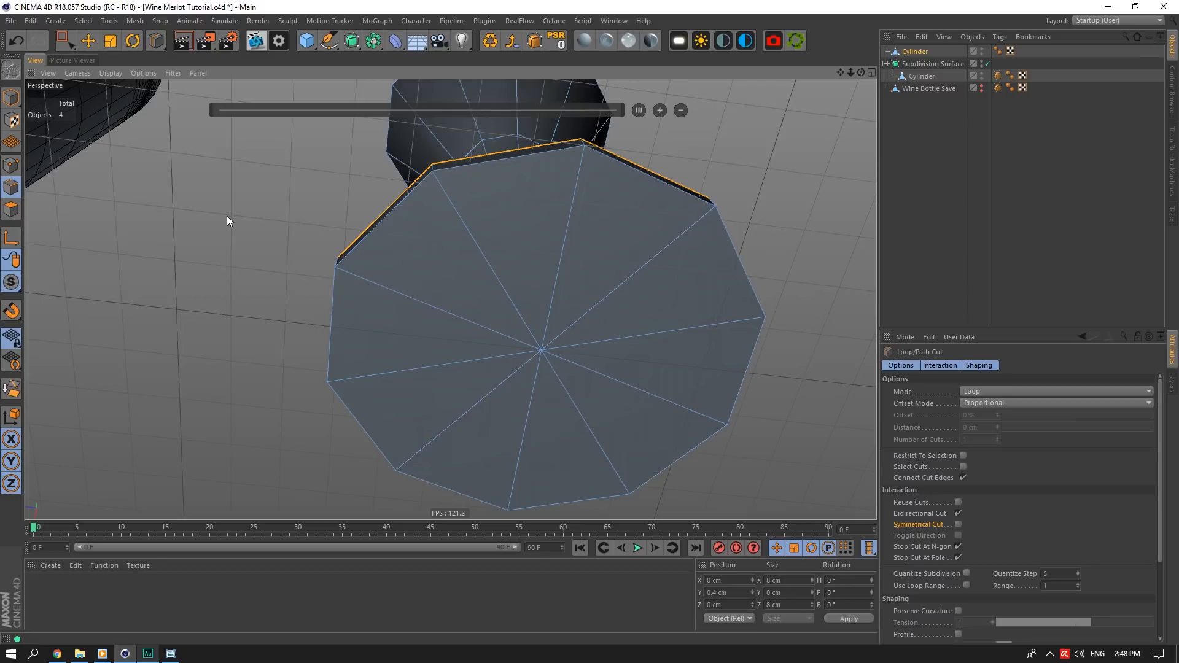
left_click(11, 209)
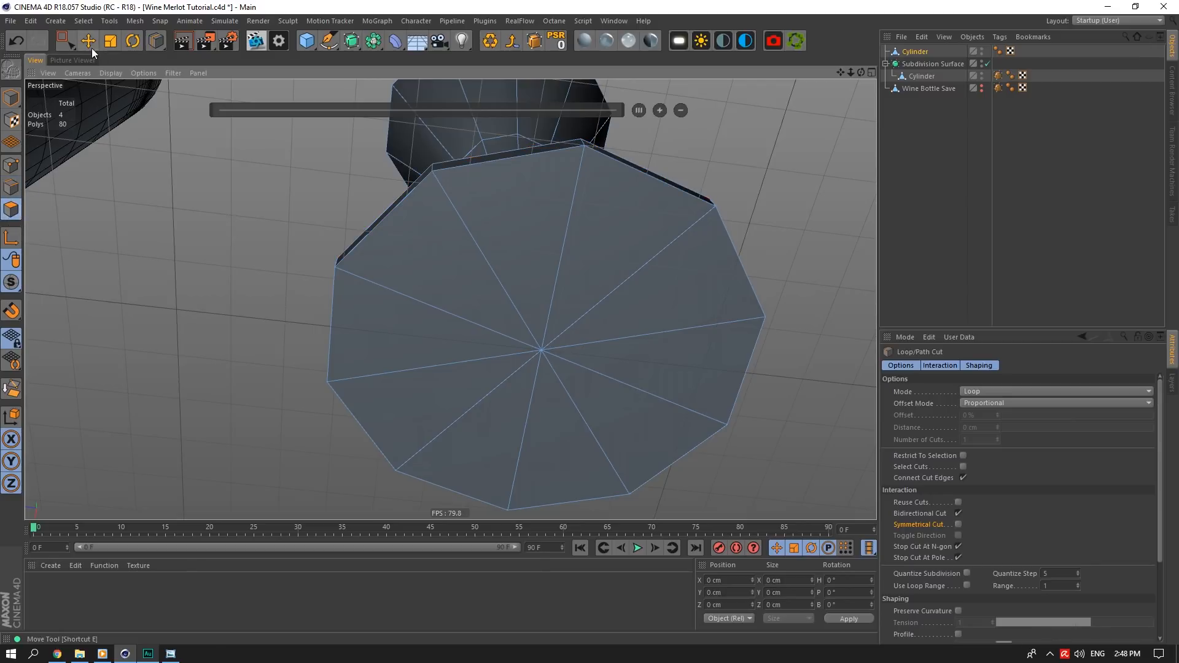
left_click(89, 44)
left_click_drag(63, 45, 101, 58)
mouse_move(564, 374)
left_mouse_down()
mouse_move(516, 346)
mouse_move(585, 314)
left_mouse_up()
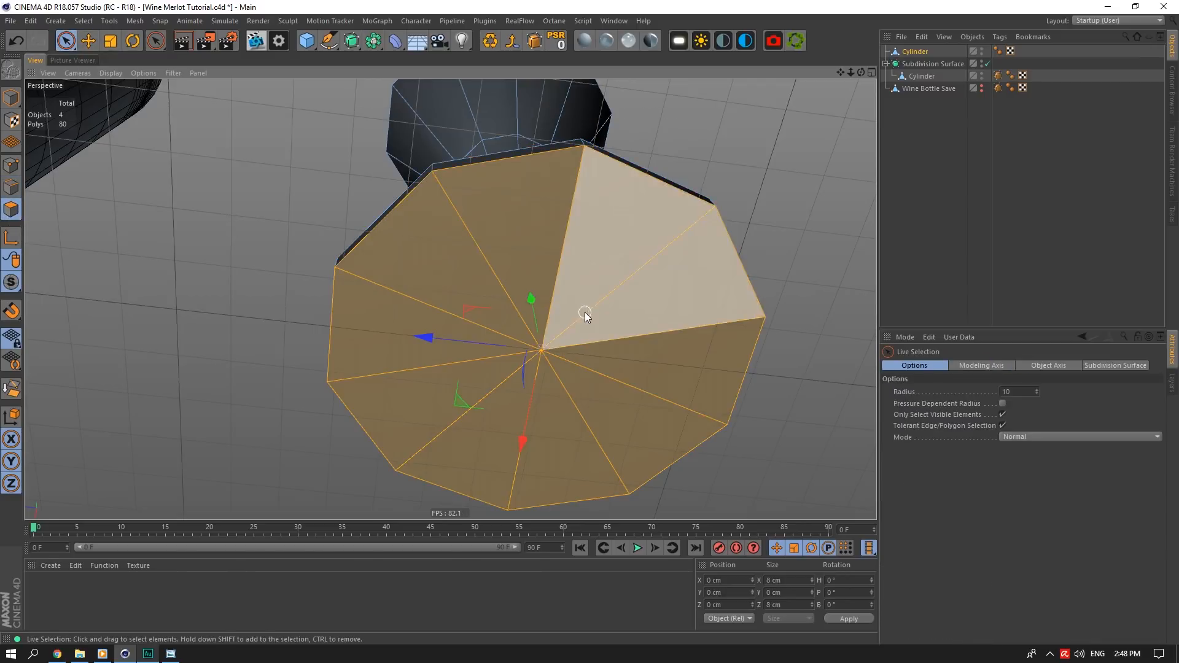
Inset the selected underside faces with Extrude Inner, using an offset of 1.5 cm
right_click(657, 295)
left_click(705, 387)
left_click_drag(694, 325, 676, 313)
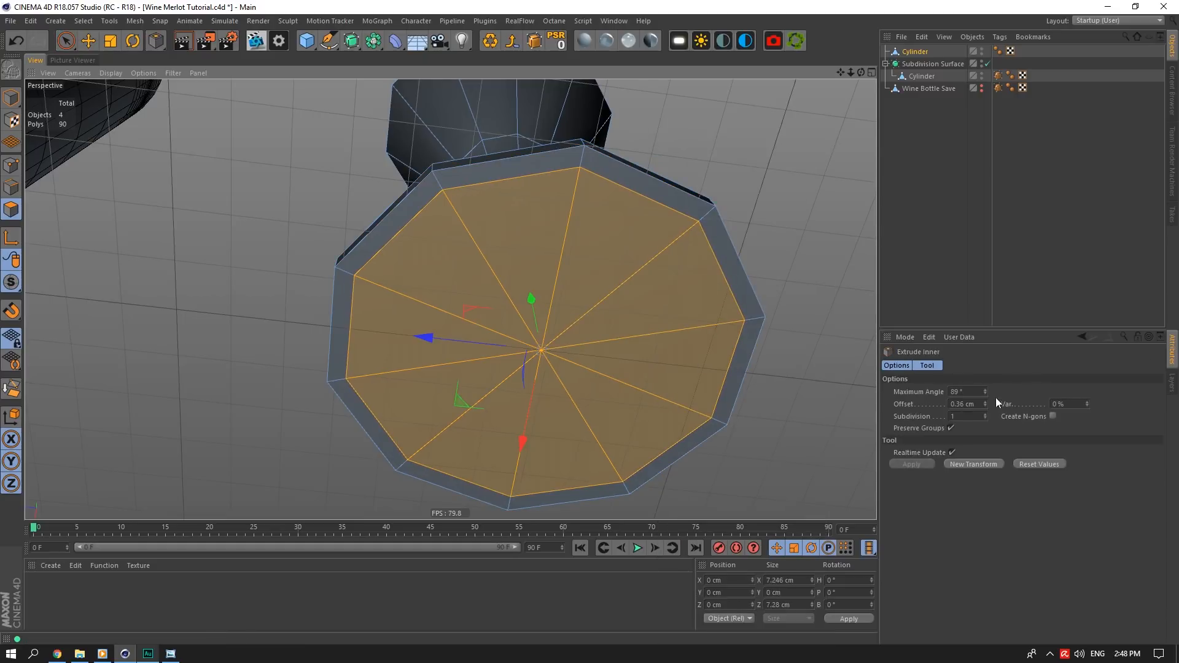
double_click(967, 406)
type("1.5")
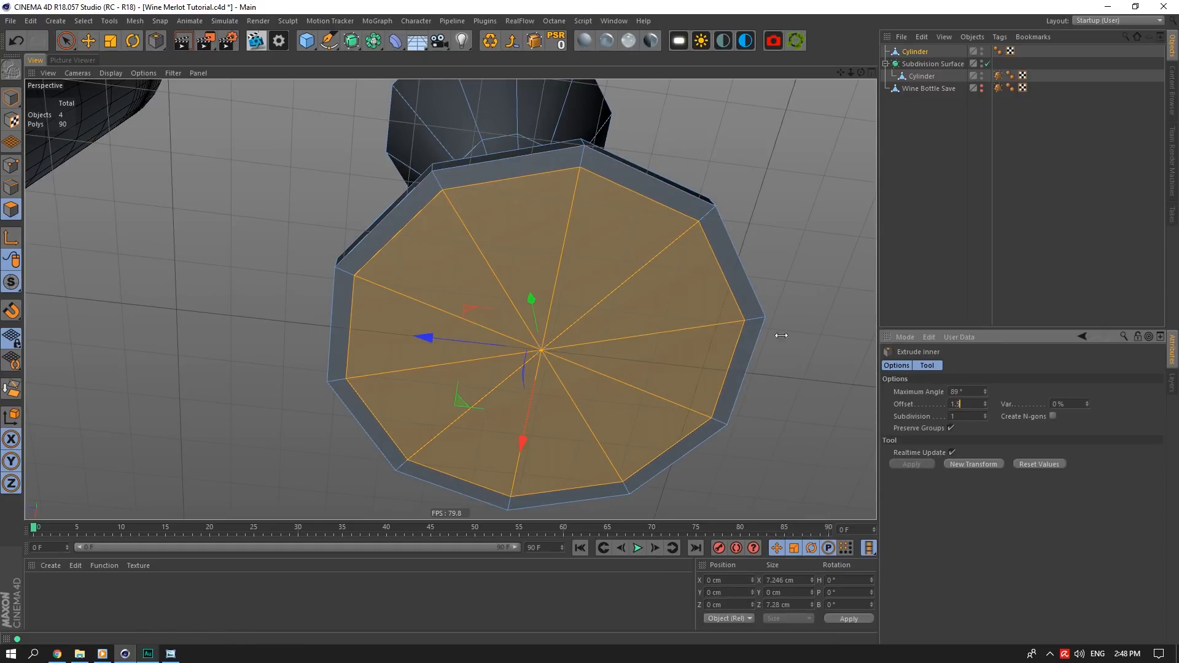
key("Return")
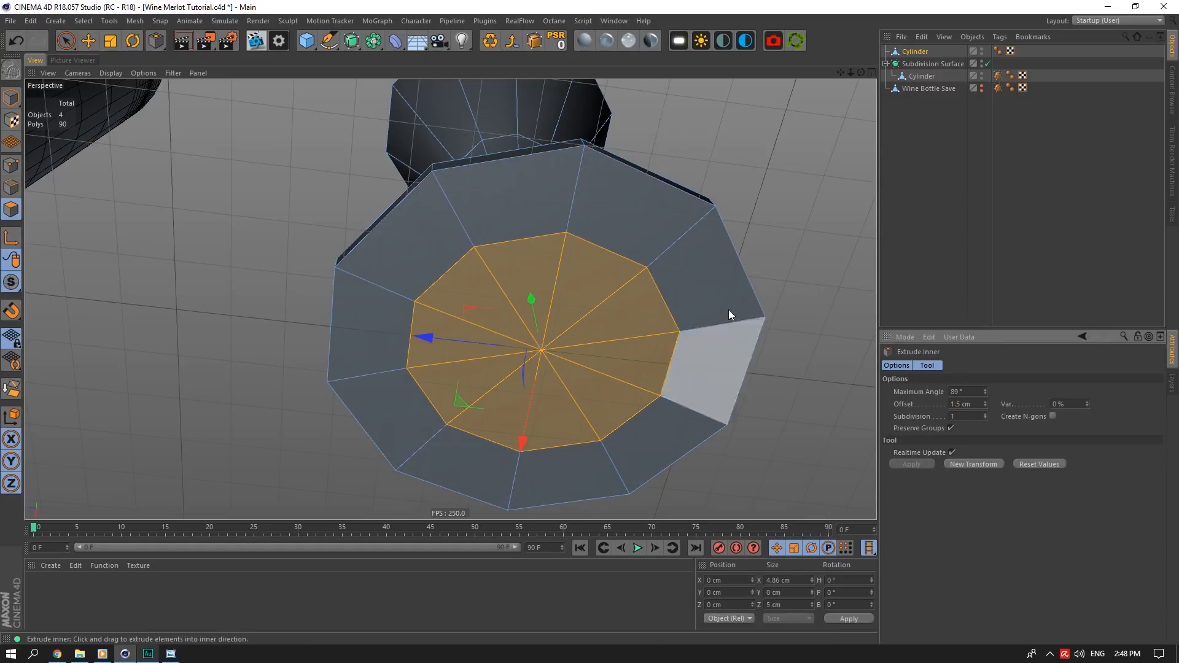
Select the centre point of the foot's underside and raise it to about 0.47 cm in Y, making the bottom concave
left_click(11, 165)
left_click(88, 42)
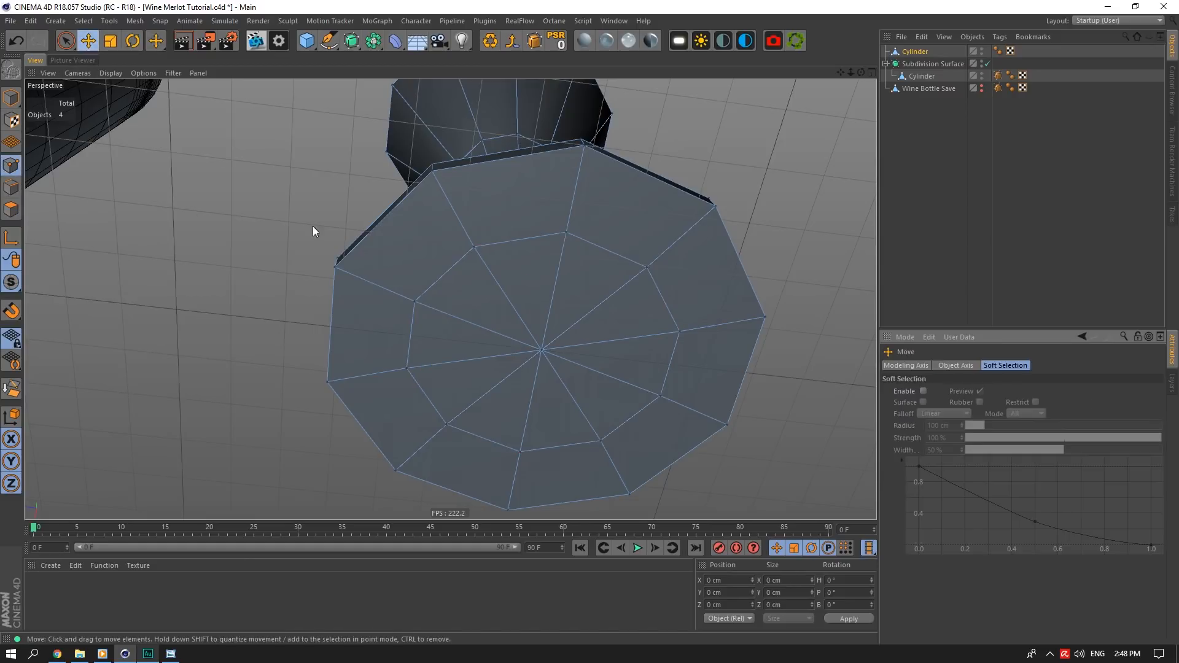
left_click(543, 347)
left_click_drag(534, 305, 537, 292)
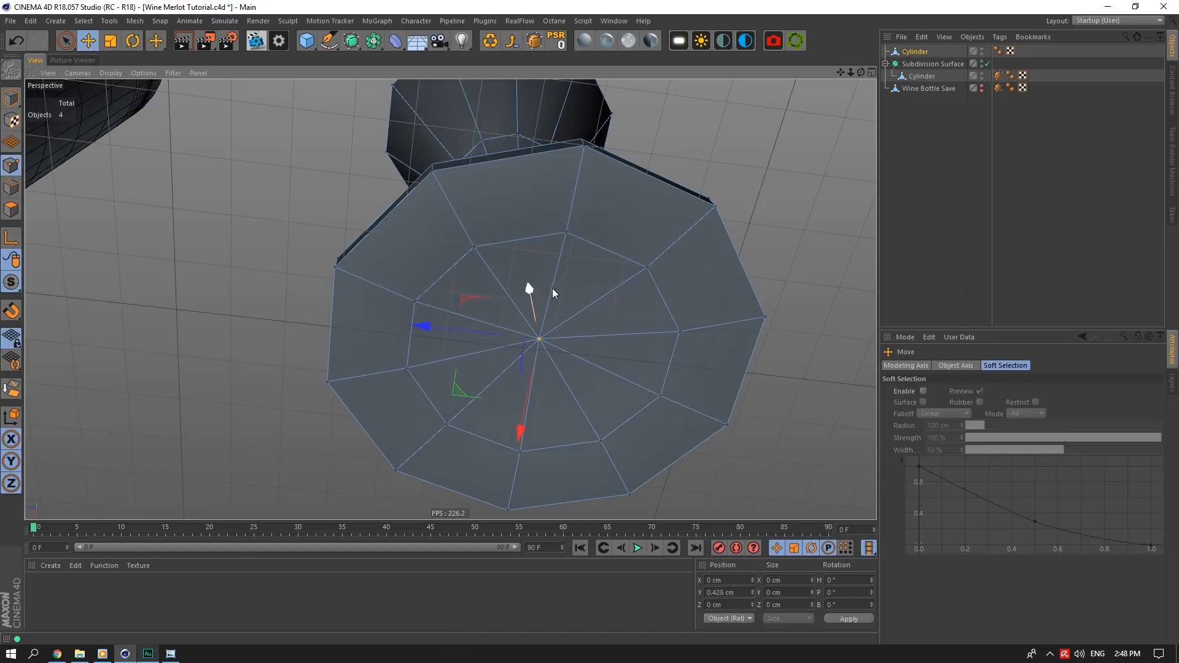
left_click_drag(450, 298, 459, 387, "alt")
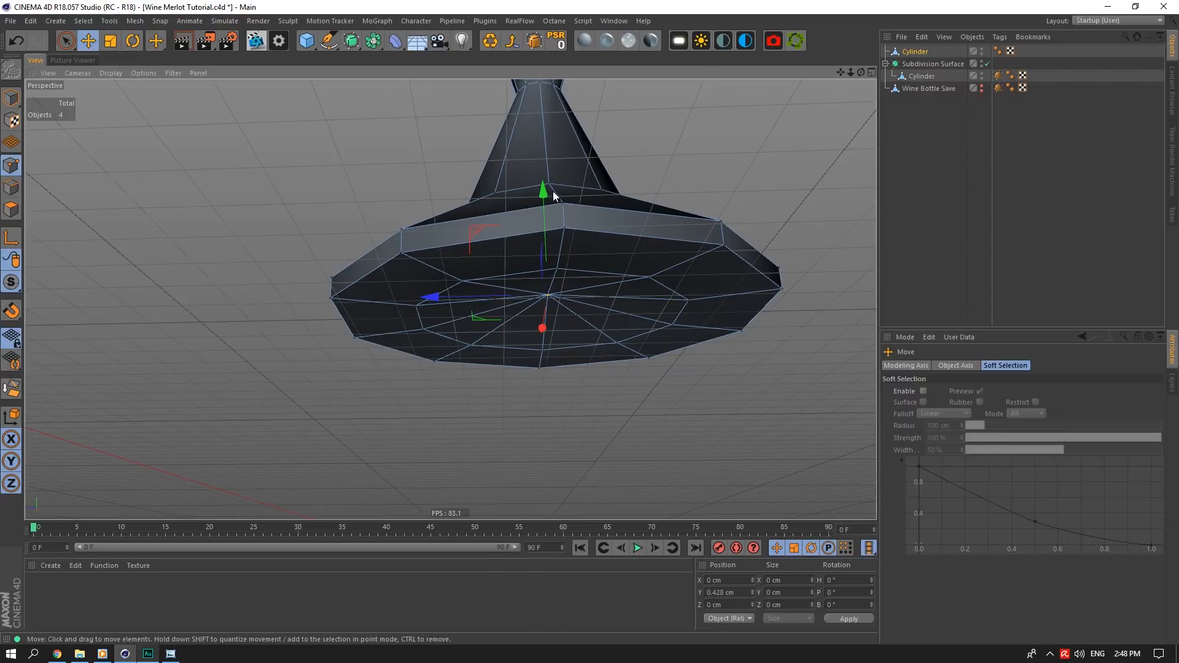
left_click_drag(544, 192, 544, 186)
Add a loop cut around the foot's sloping top, about a quarter of the way down from the flare loop
left_click_drag(861, 73, 862, 142)
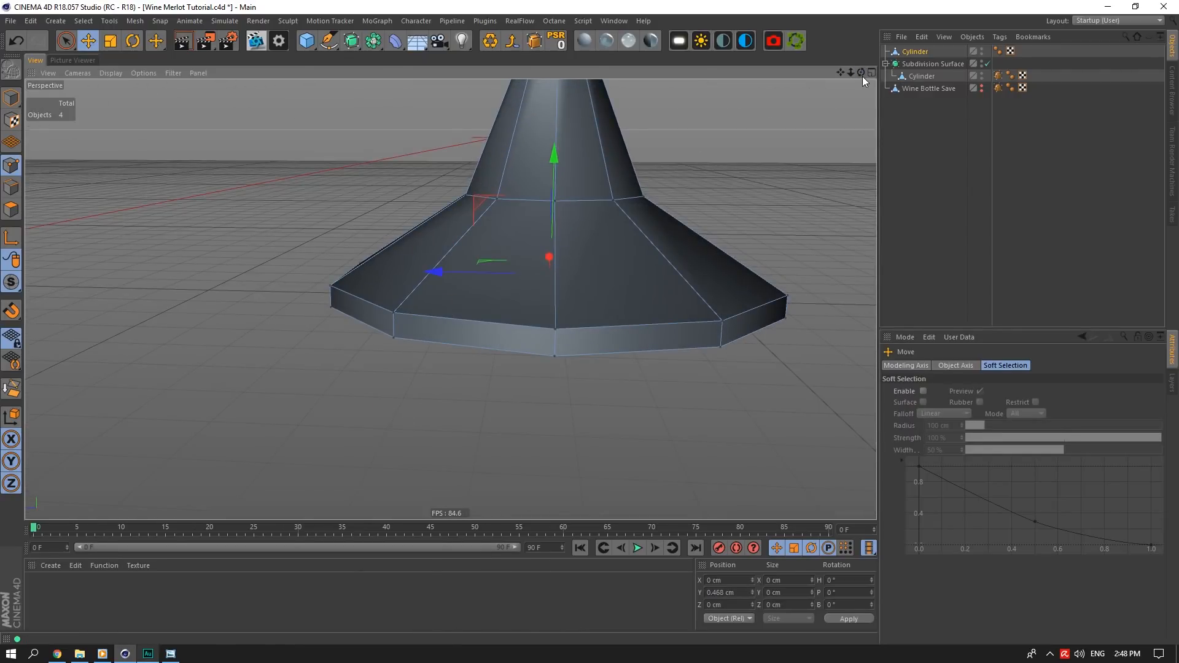
right_click(669, 215)
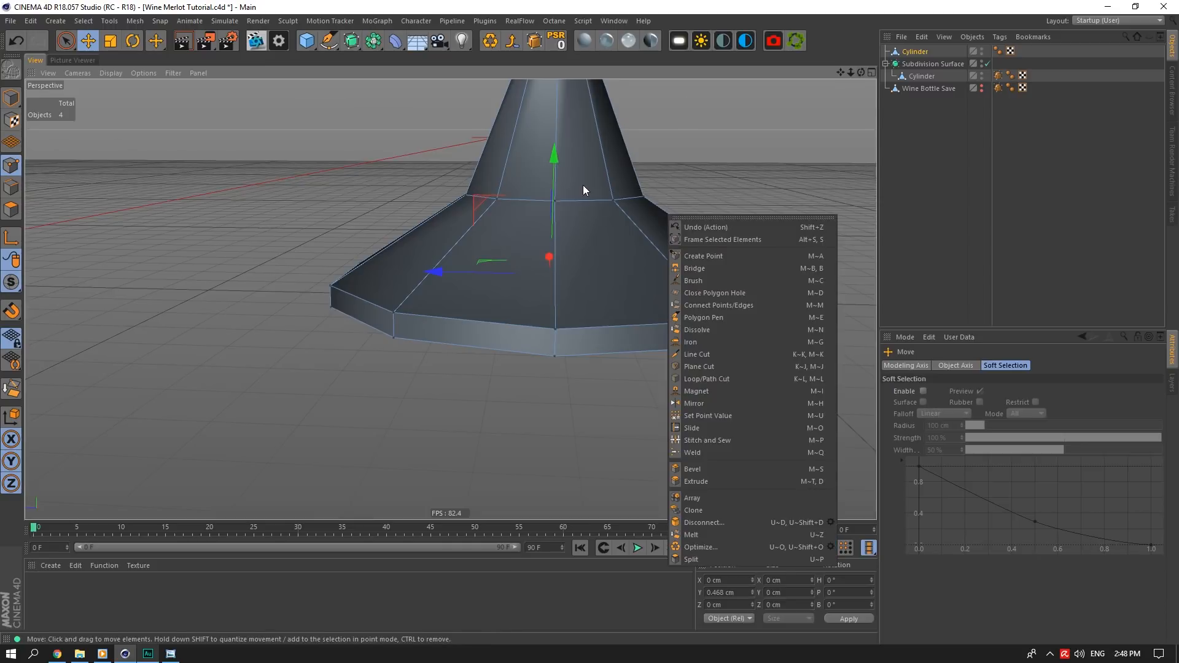
right_click(594, 177)
left_click(627, 340)
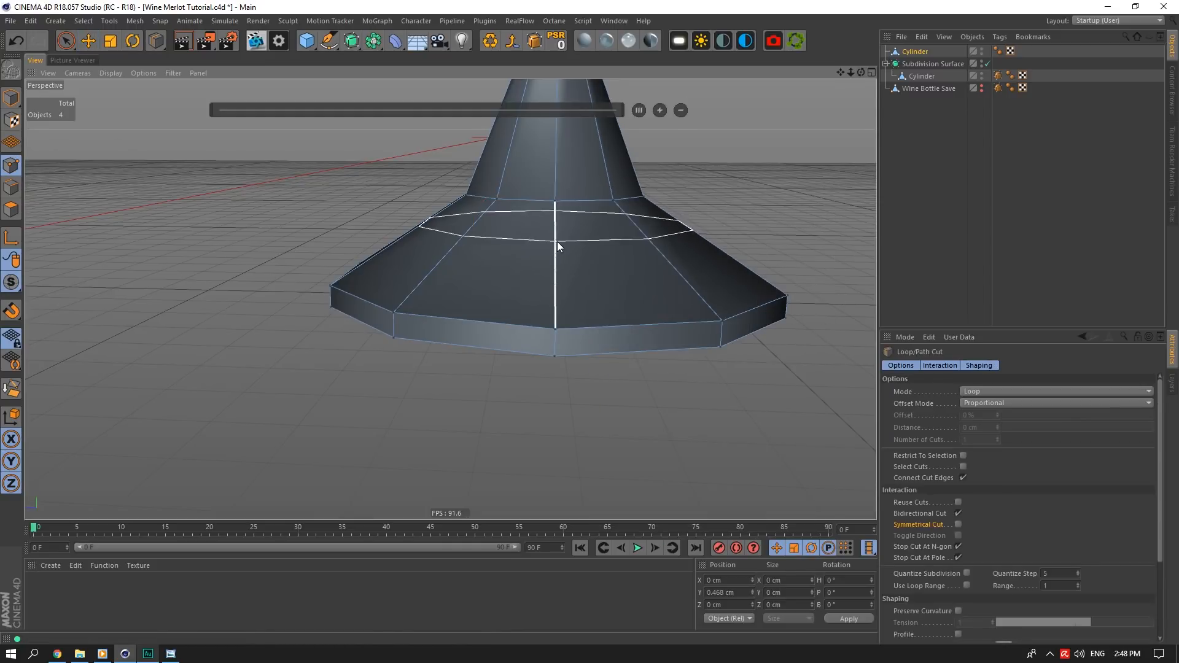
left_click(541, 240)
key("e")
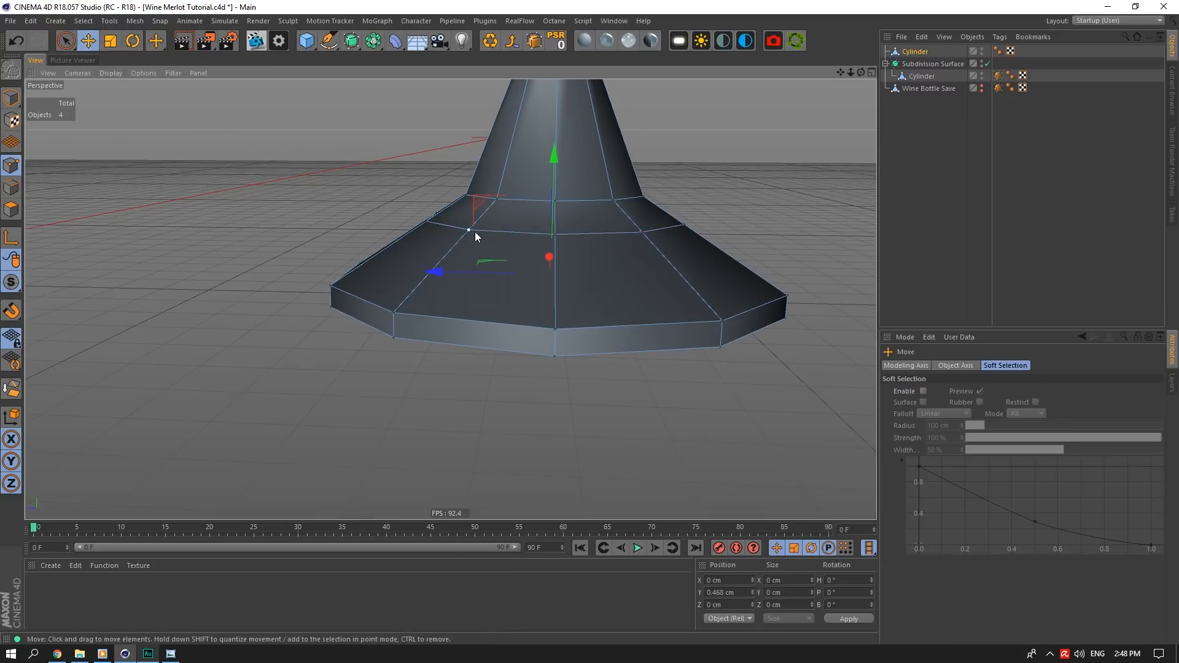
Select the newly cut edge loop on the foot's slope and lower it to about 1 cm in Y
left_click(11, 188)
double_click(504, 231)
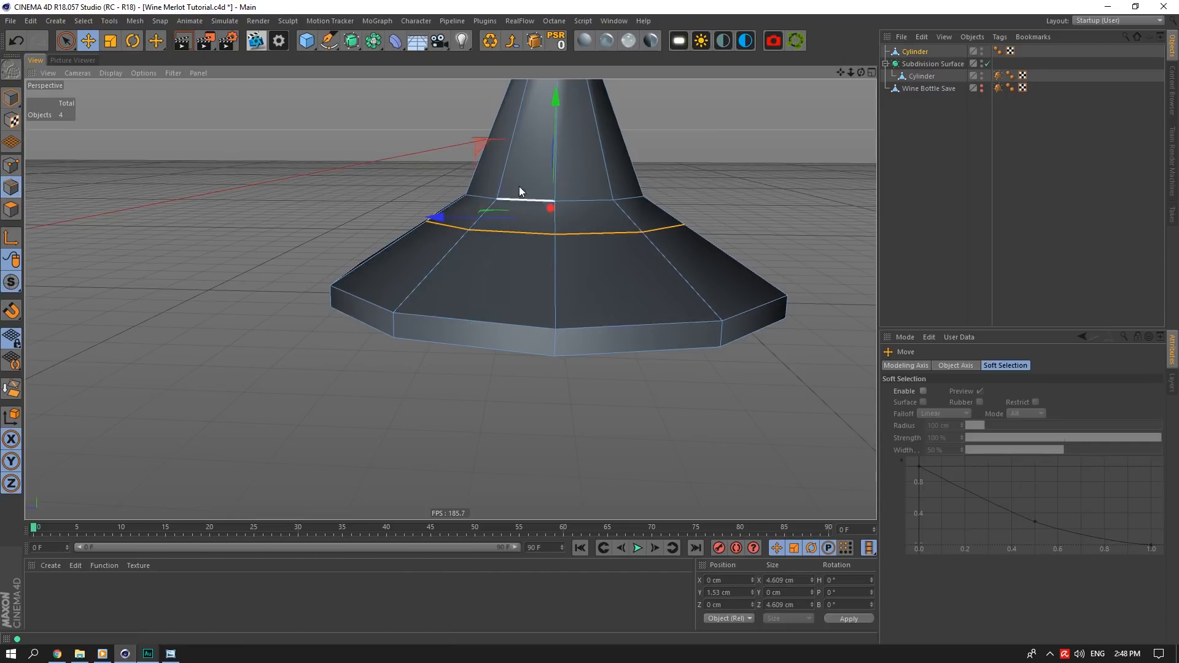
left_click_drag(559, 98, 570, 128)
Add a loop cut at a 50% offset between the lowered loop and the foot's outer rim
right_click(491, 237)
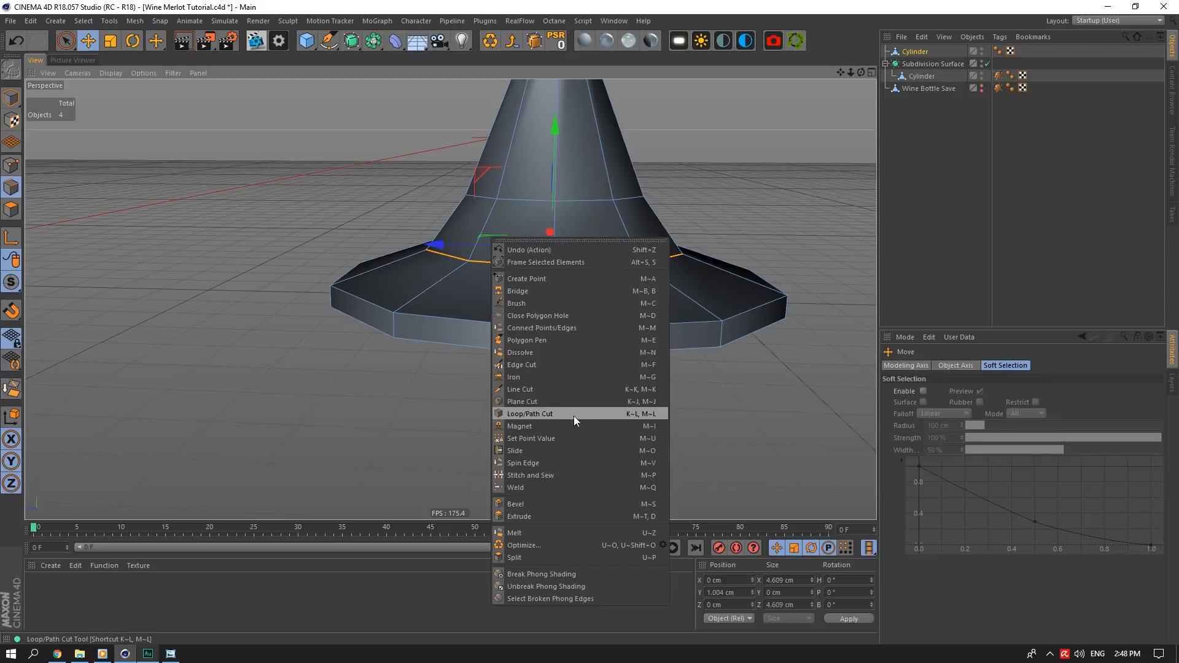
left_click(574, 415)
left_click(422, 273)
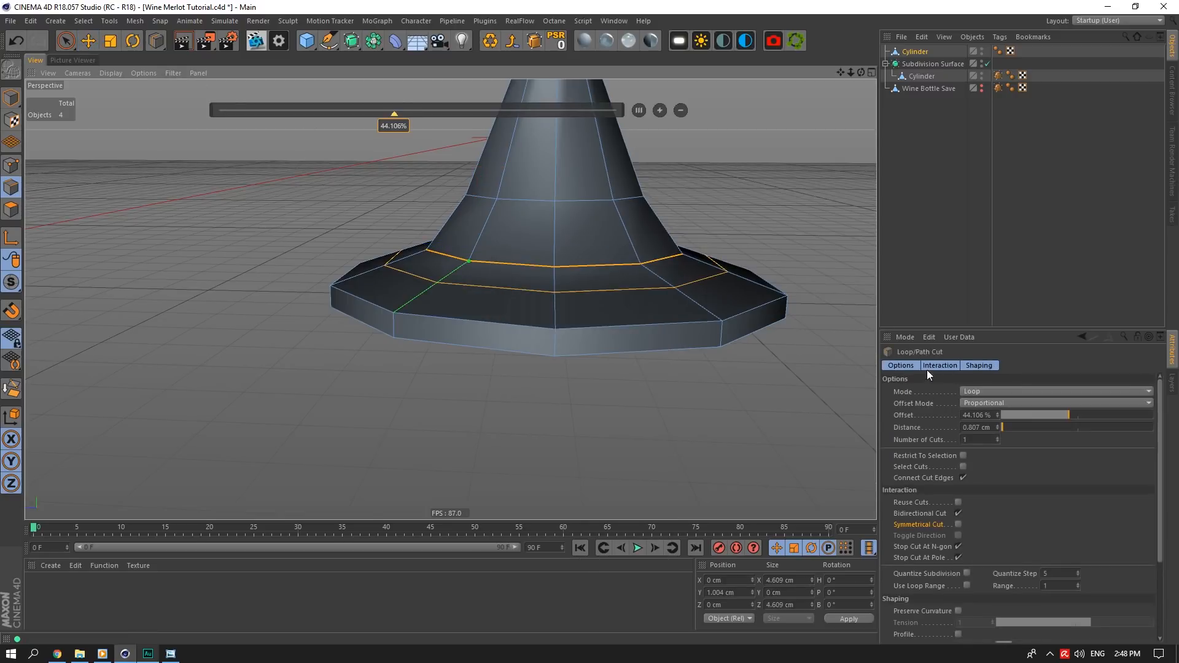
double_click(970, 415)
type("50")
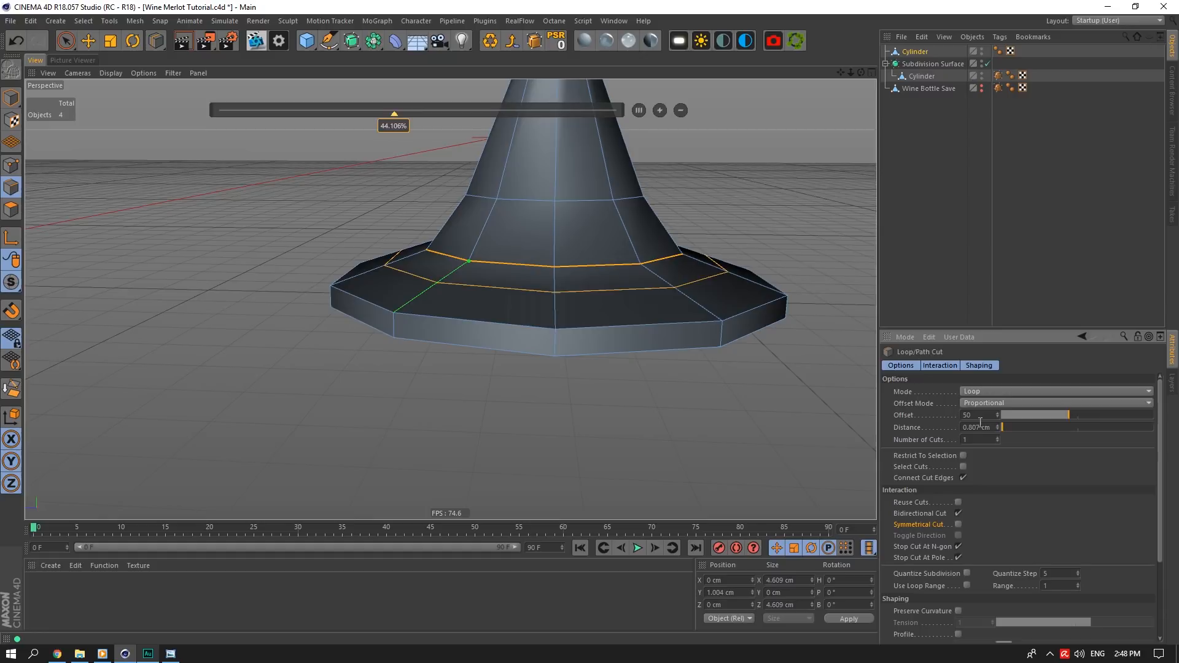
key("Return")
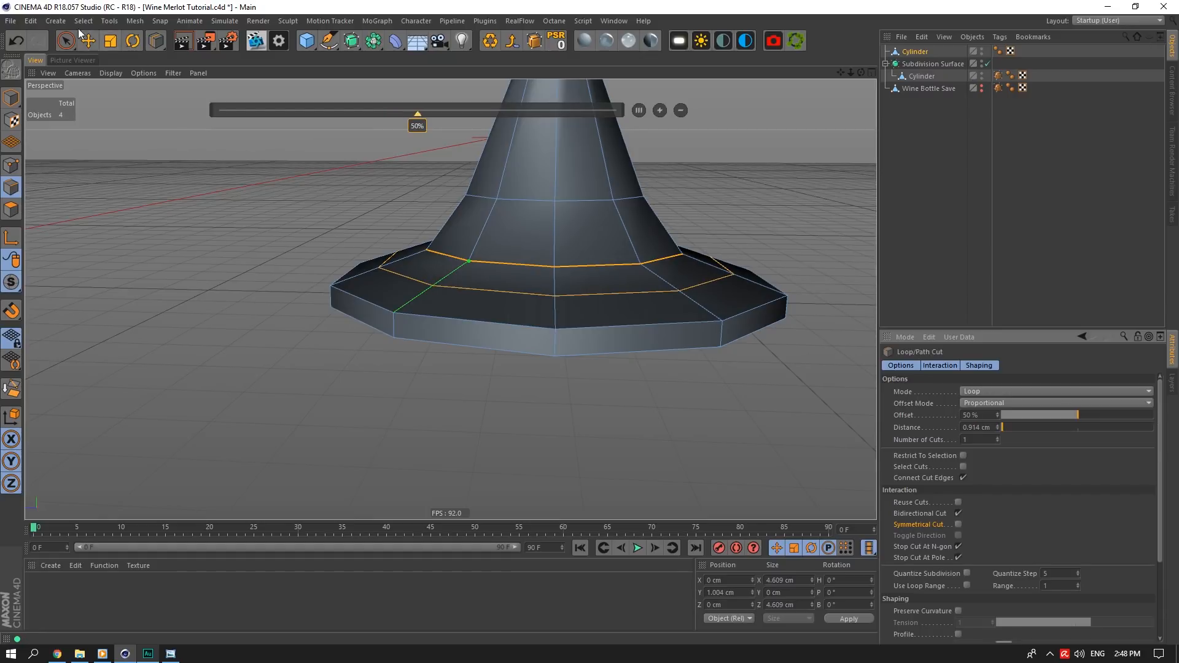
Raise the middle loop on the foot's top slightly, and lower the loop where the flare meets the foot
left_click(88, 40)
double_click(403, 272)
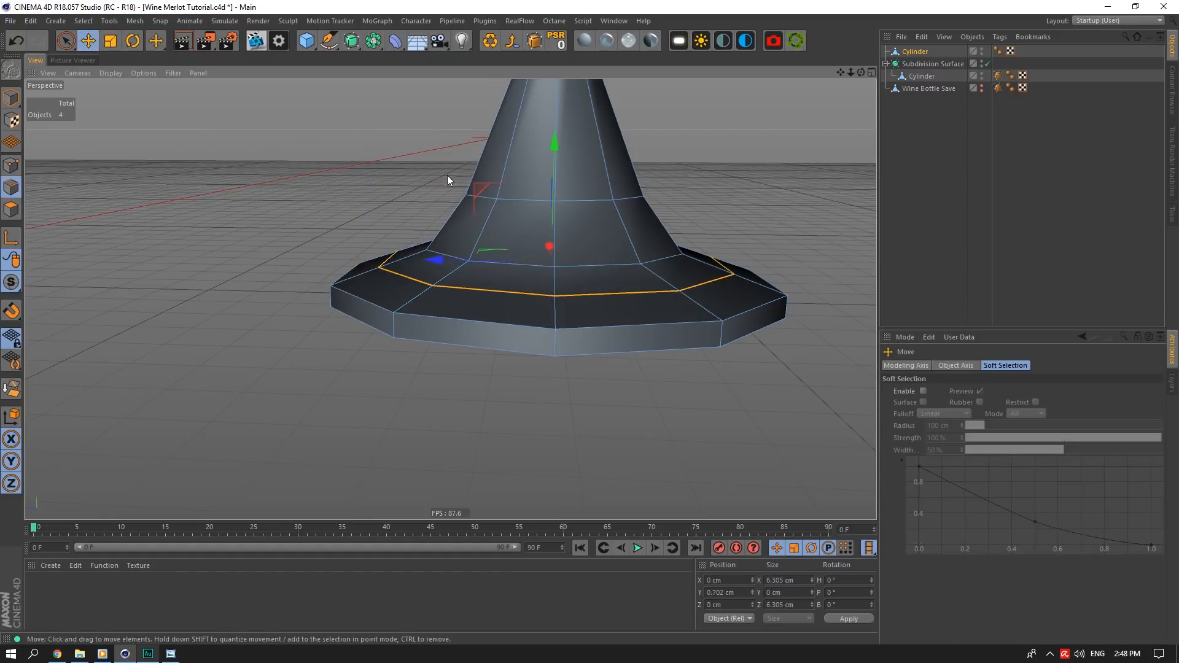
left_click_drag(555, 147, 558, 143)
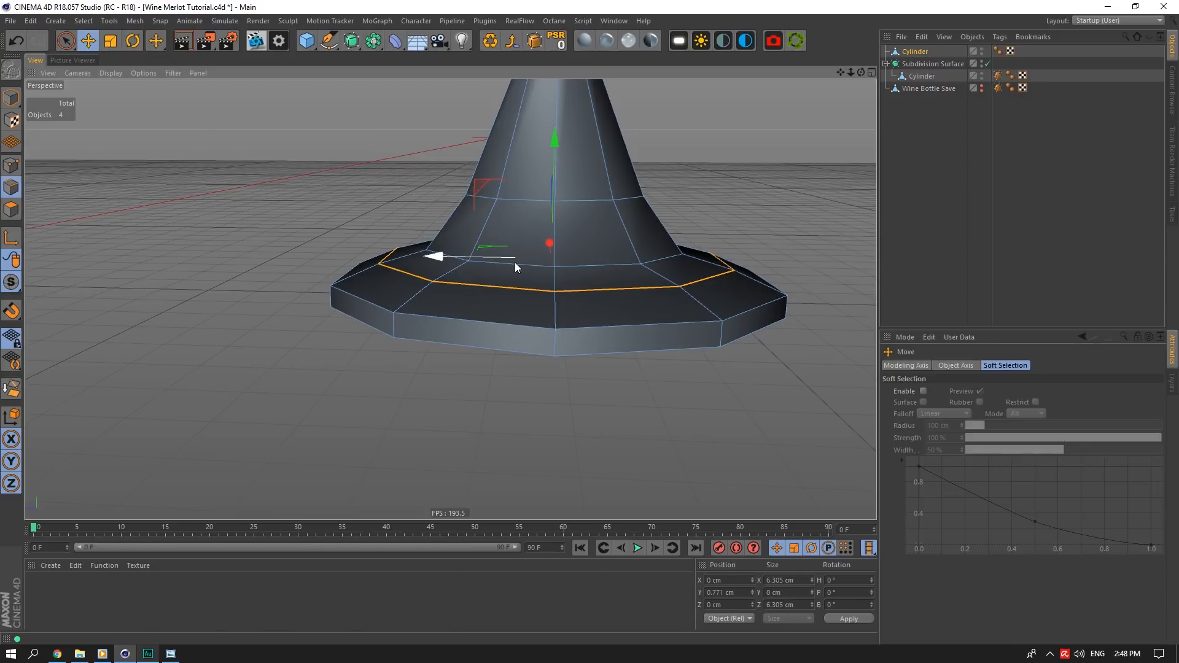
left_click_drag(861, 72, 853, 38)
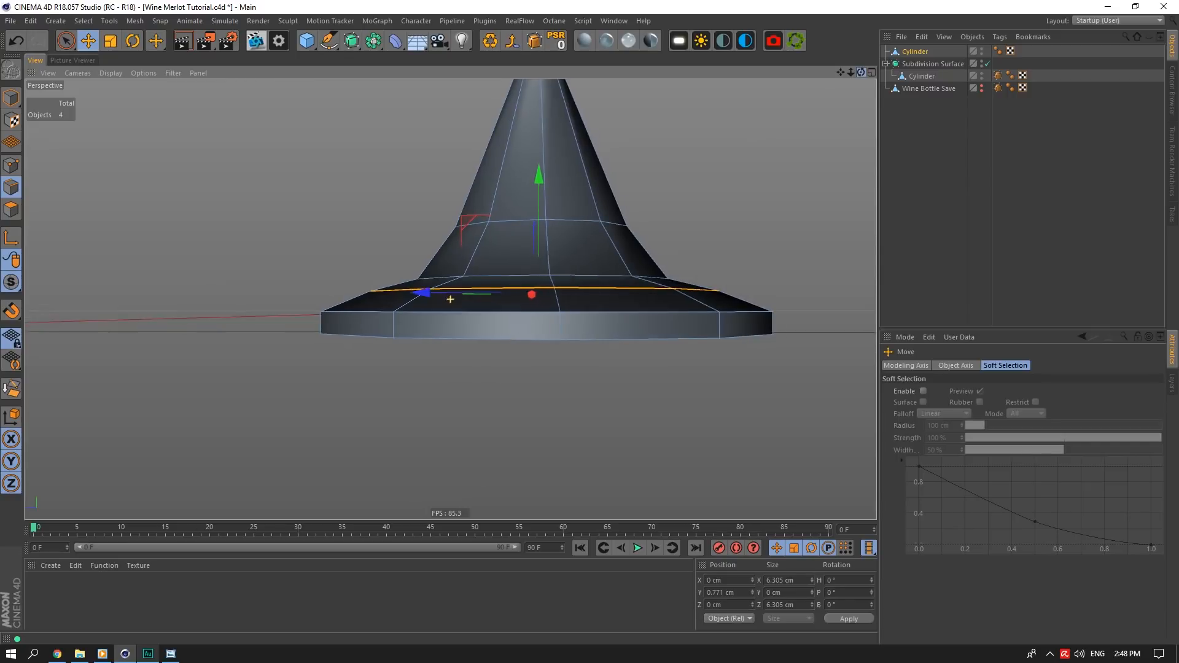
left_click_drag(539, 178, 542, 173)
double_click(485, 274)
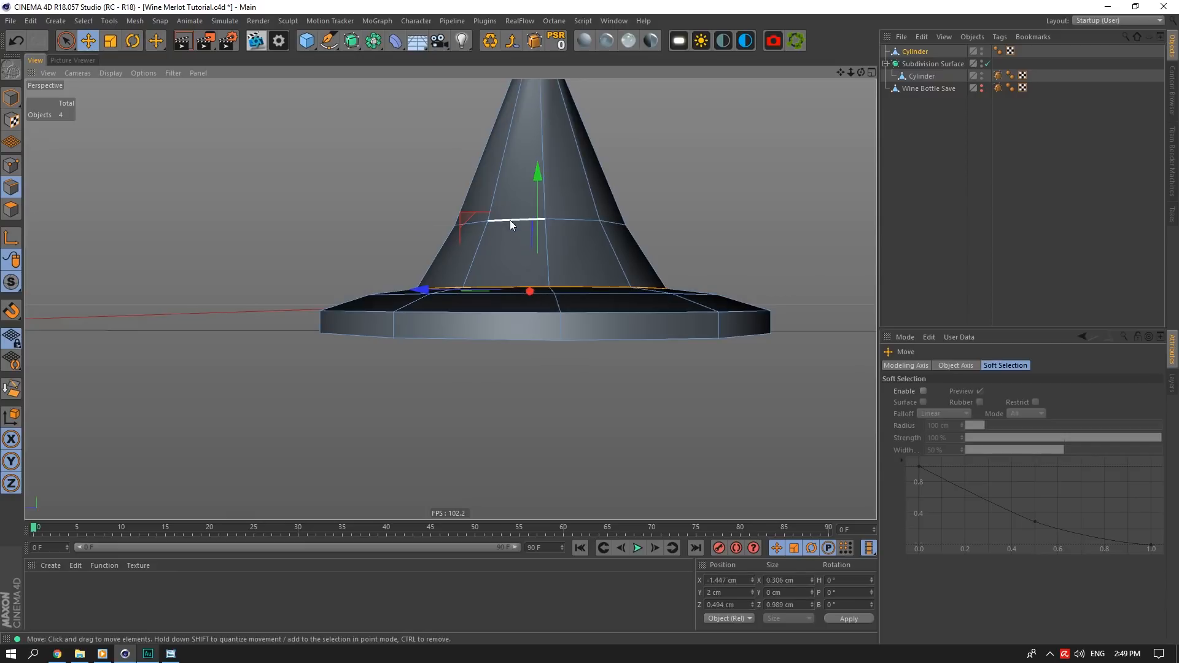
Select the flare loop above the foot and scale it down evenly in X and Z to about 2.7 cm
double_click(510, 220)
left_click(110, 40)
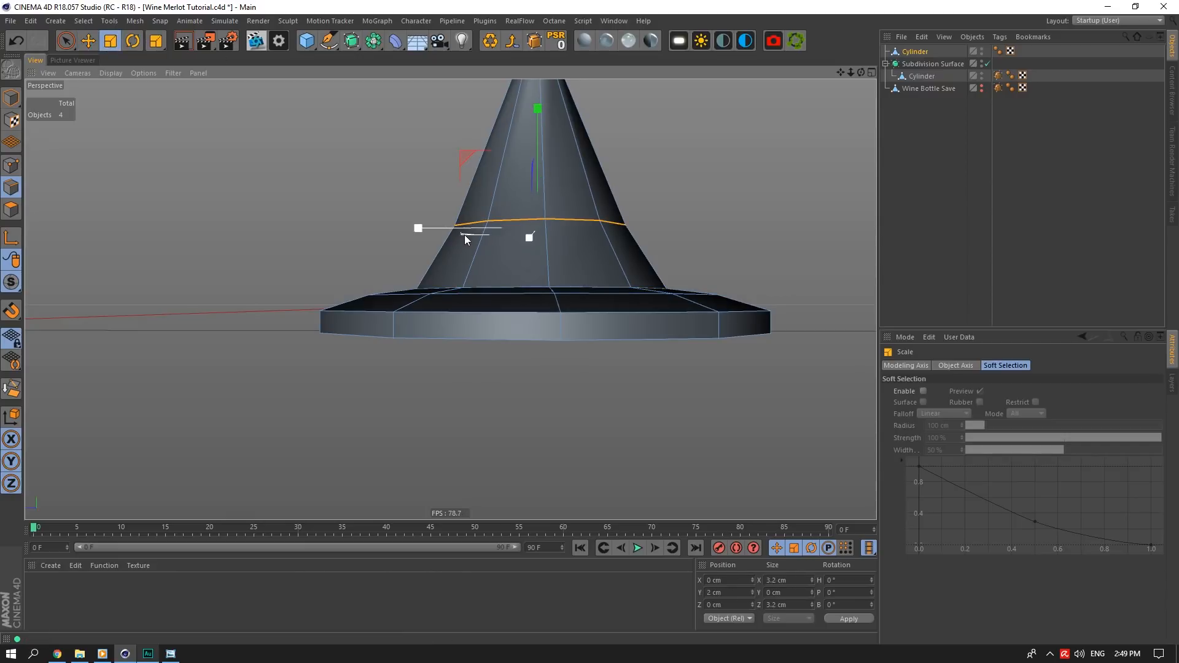
mouse_move(464, 234)
left_mouse_down()
mouse_move(386, 253)
mouse_move(457, 246)
left_mouse_up()
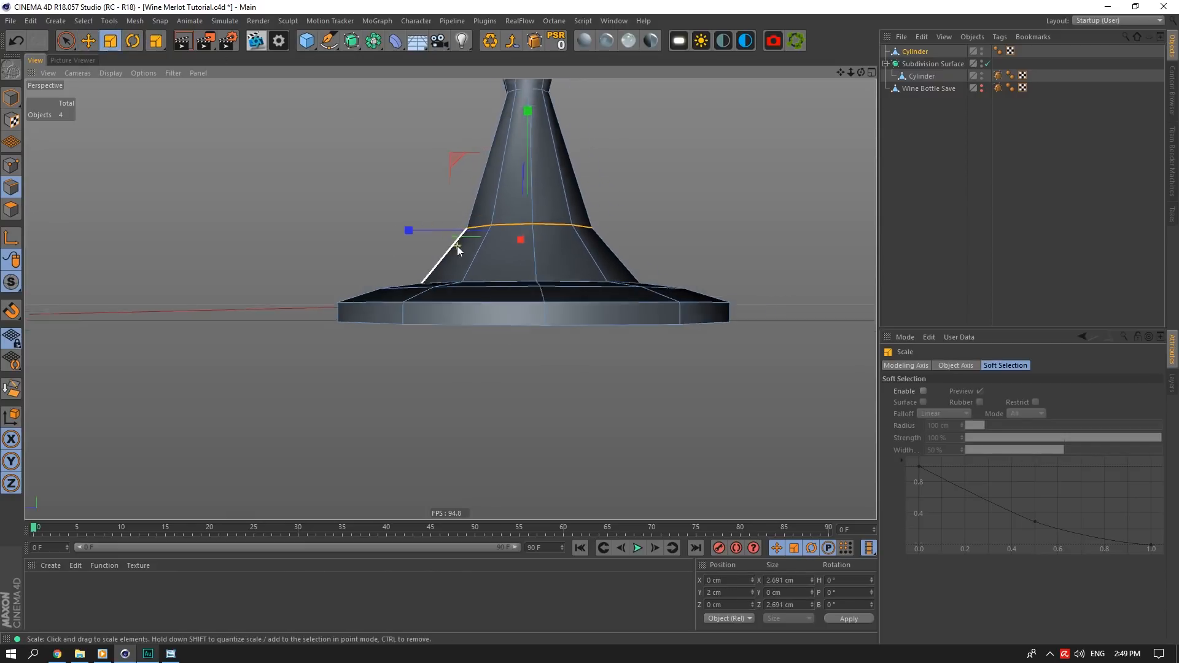
Examine the profile of the glass's foot, flare, waist and lower bowl from several angles and distances
scroll(457, 245, "down", 1)
scroll(645, 134, "down", 3)
scroll(543, 131, "up", 1)
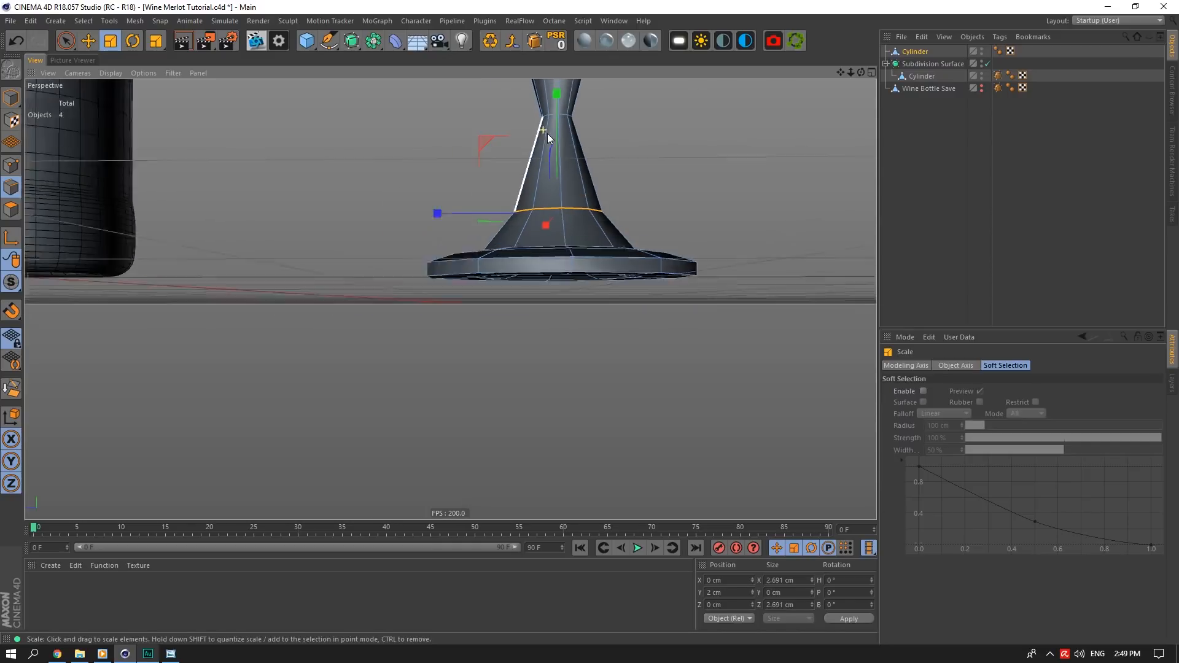
scroll(547, 134, "up", 1)
left_click_drag(841, 72, 830, 252)
middle_click_drag(630, 228, 631, 226, "alt")
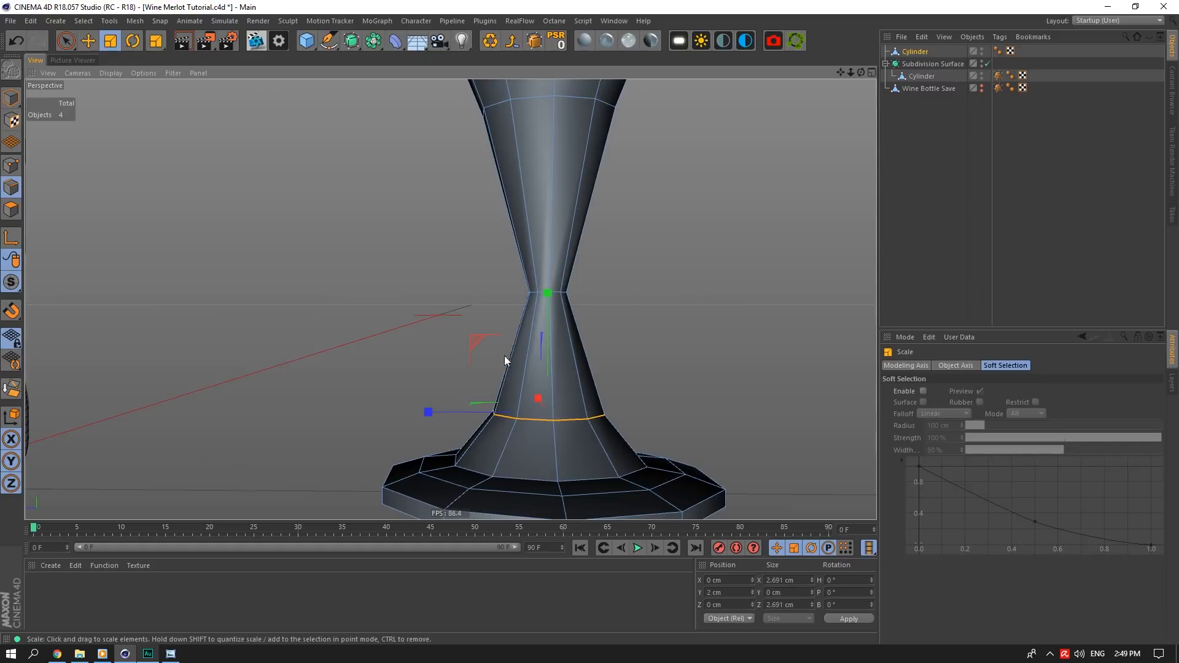
left_click_drag(862, 72, 865, 132)
left_click_drag(851, 73, 832, 74)
left_click_drag(841, 72, 824, 147)
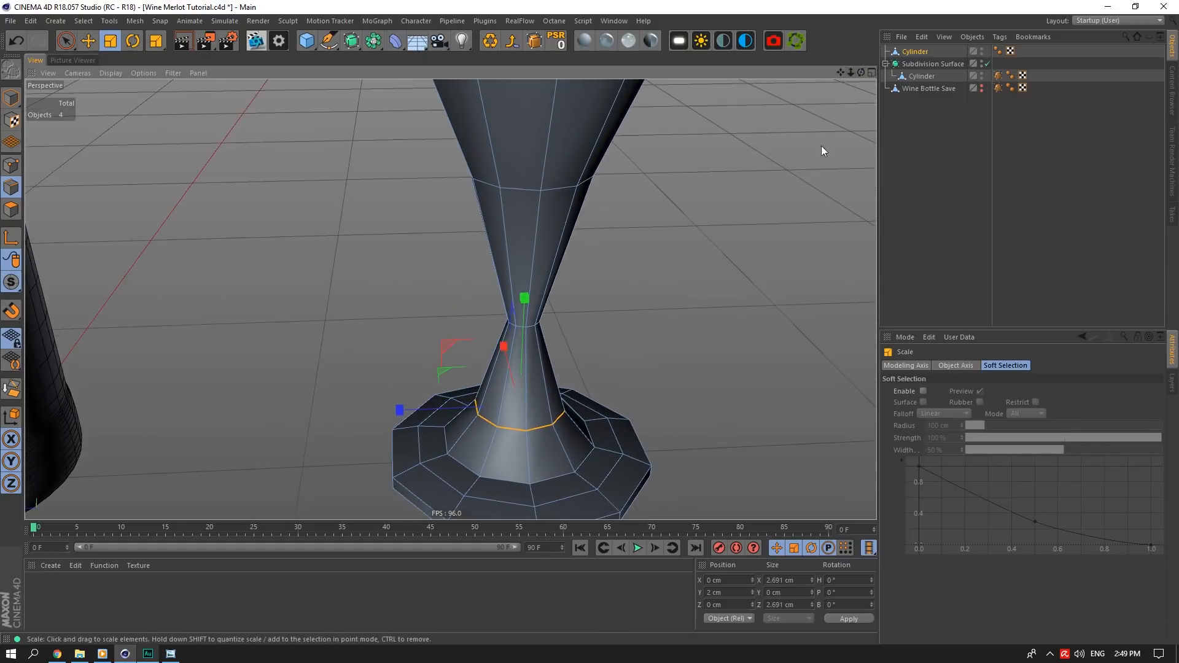
Set the flare loop above the foot to a size of 3.2 cm in X and Z
left_click(523, 190)
left_click(518, 433)
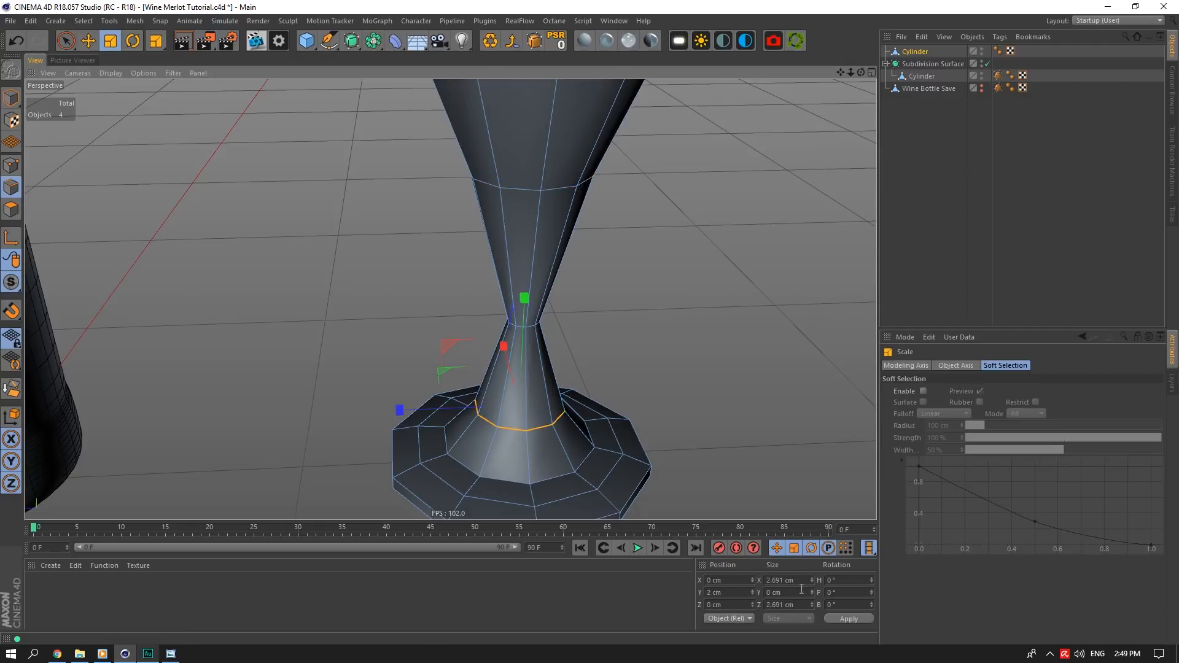
left_click(785, 591)
key("Return")
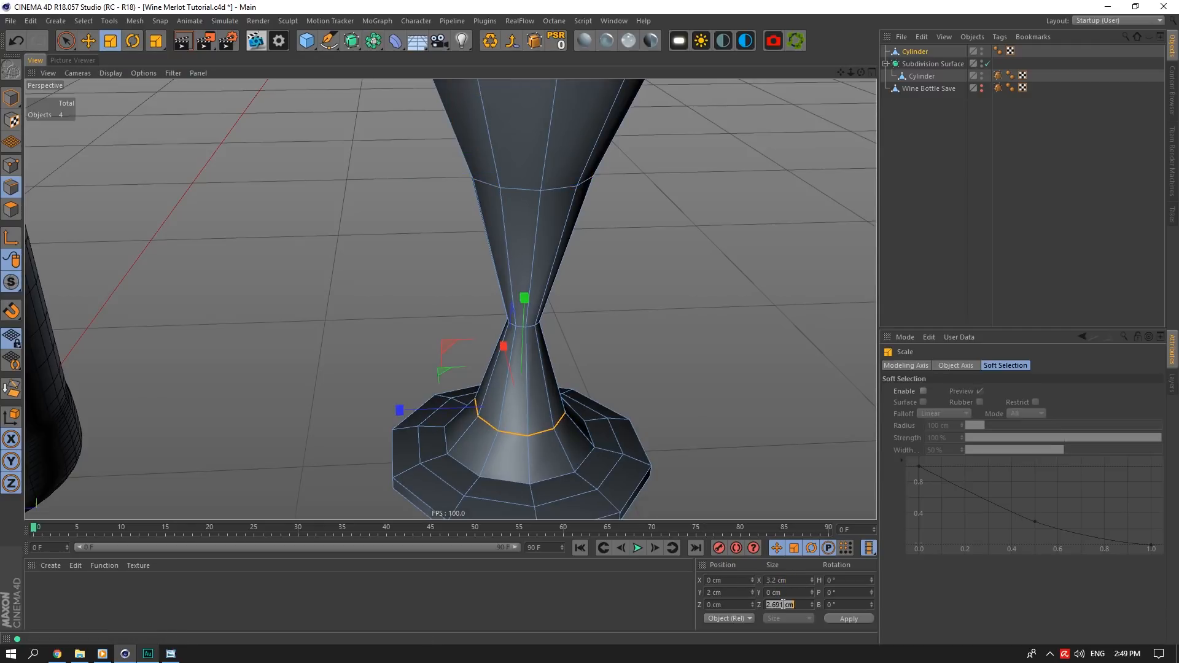
type("3.2")
key("Return")
Add the loop above the waist to the selection and scale both loops down in X and Z to about 1.47 cm
left_click(518, 192)
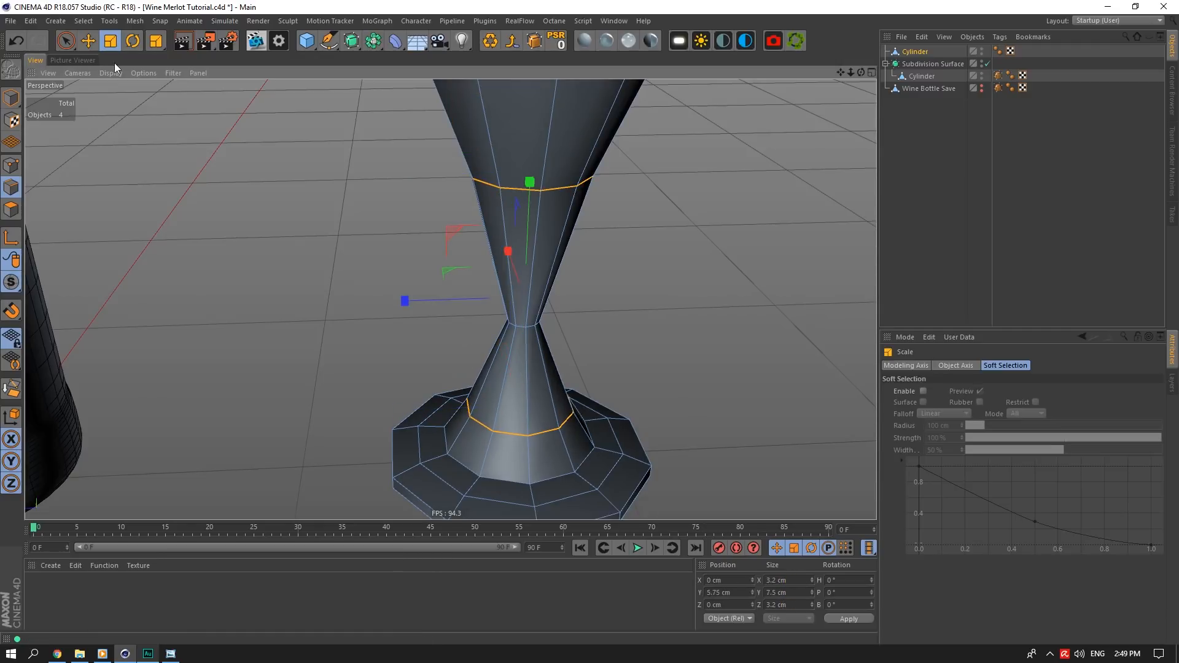
left_click_drag(455, 317, 212, 367)
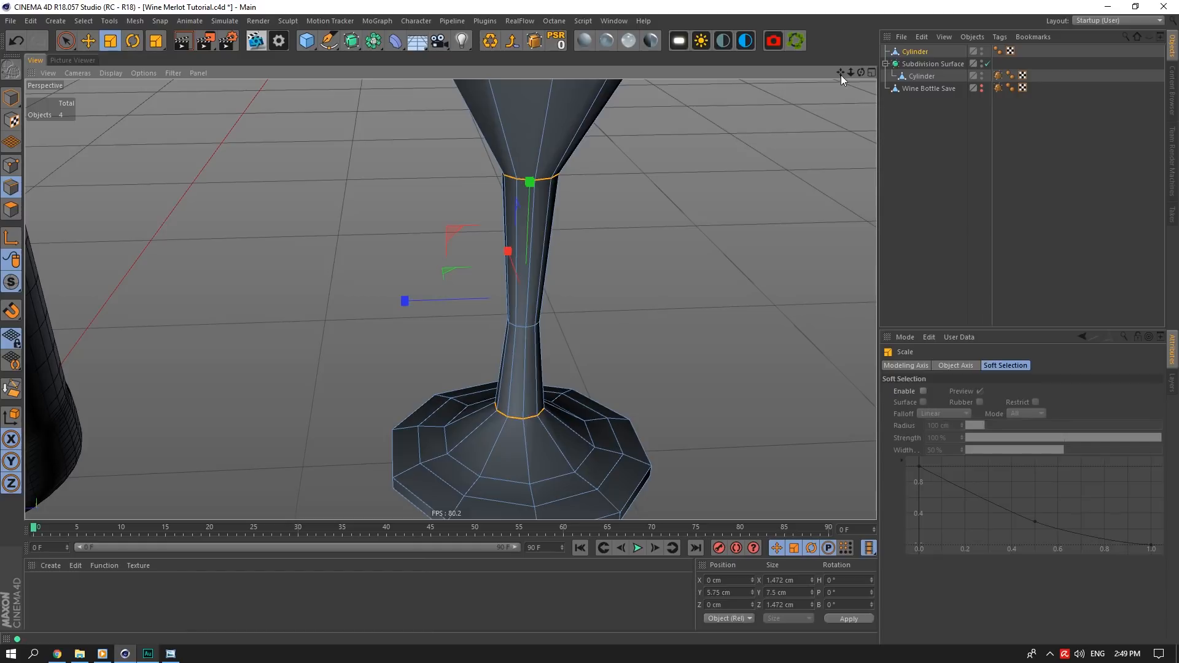
Add a loop cut at a 42% offset around the tapered lower part of the bowl
left_click_drag(850, 72, 861, 71)
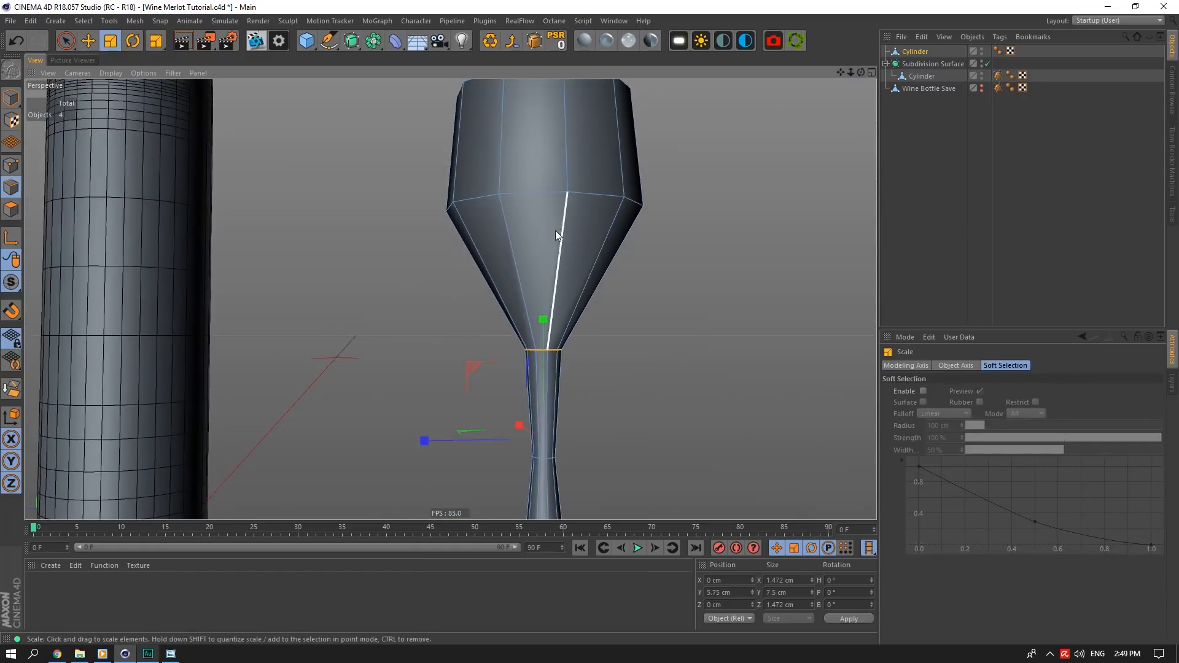
right_click(559, 226)
left_click(608, 401)
left_click(558, 259)
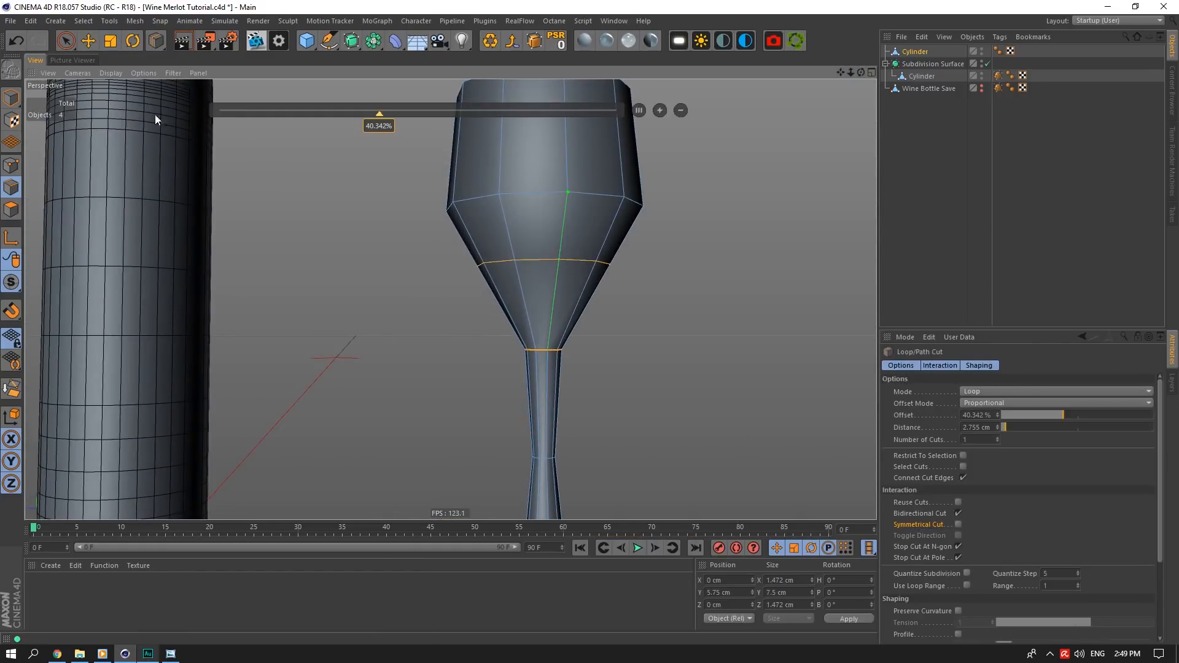
left_click(977, 415)
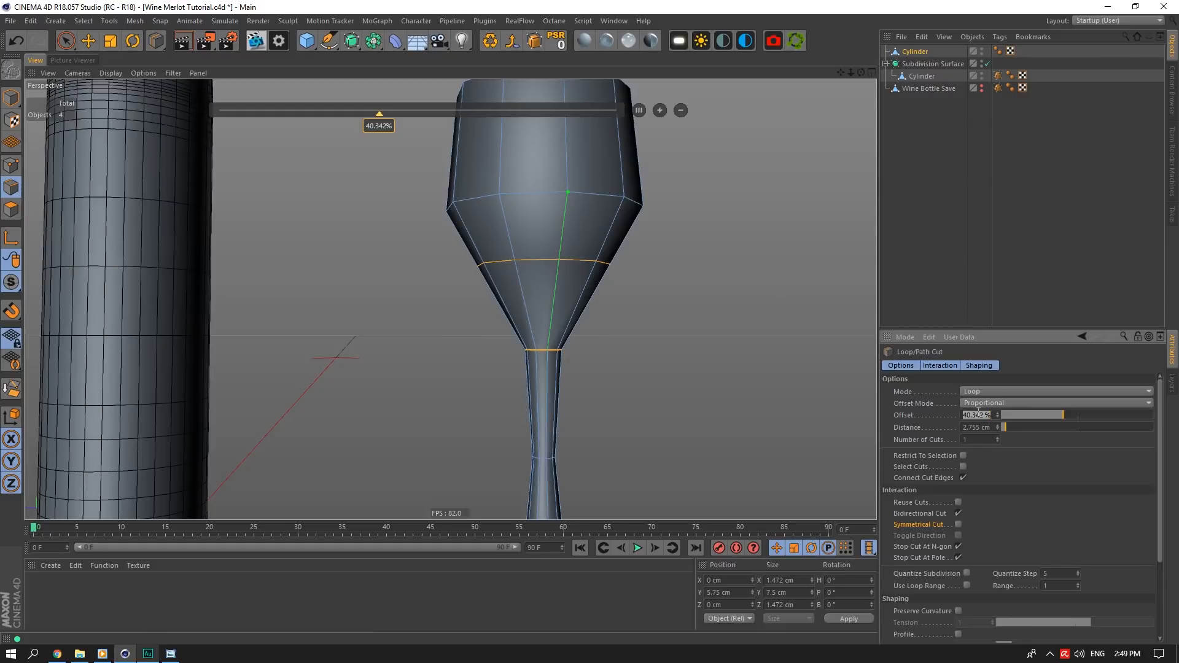
type("50")
key("Return")
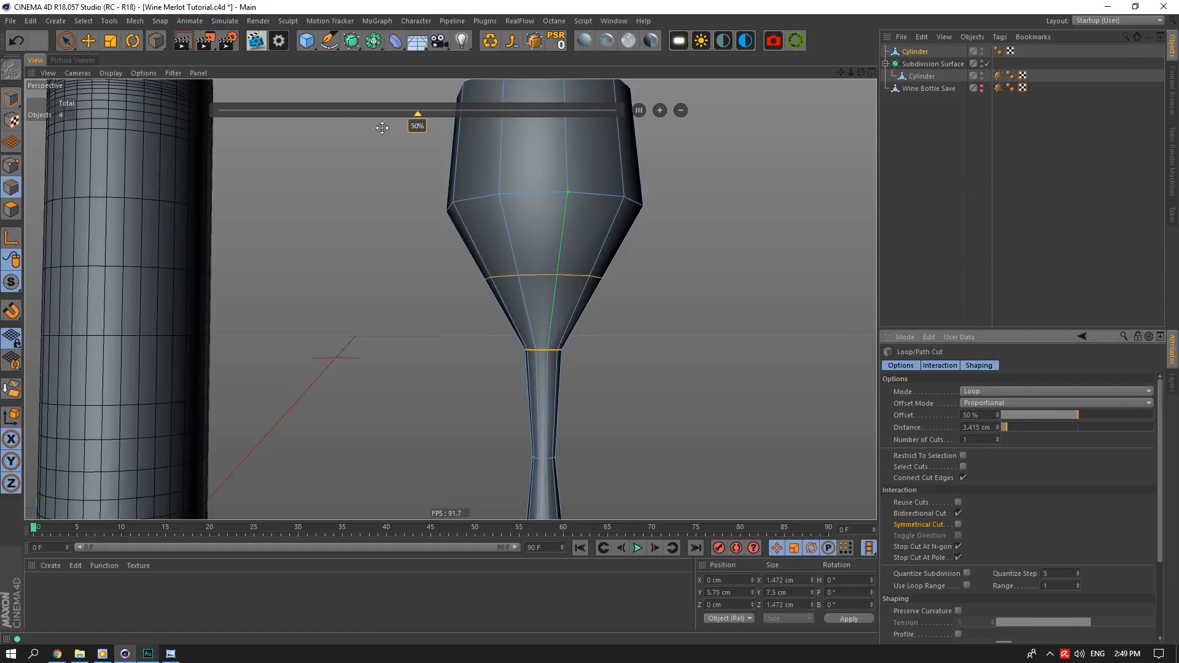
scroll(978, 416, "down", 8)
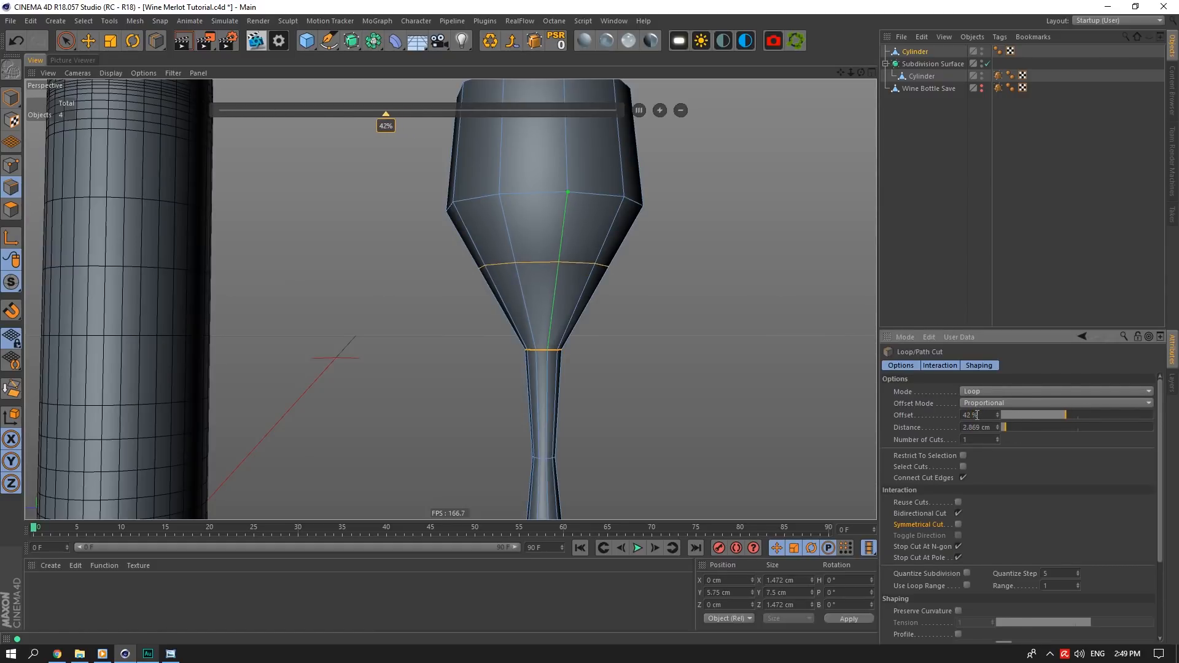
Scale the lower bowl's new loop outward in X and Z to about 7.16 cm
left_click(79, 41)
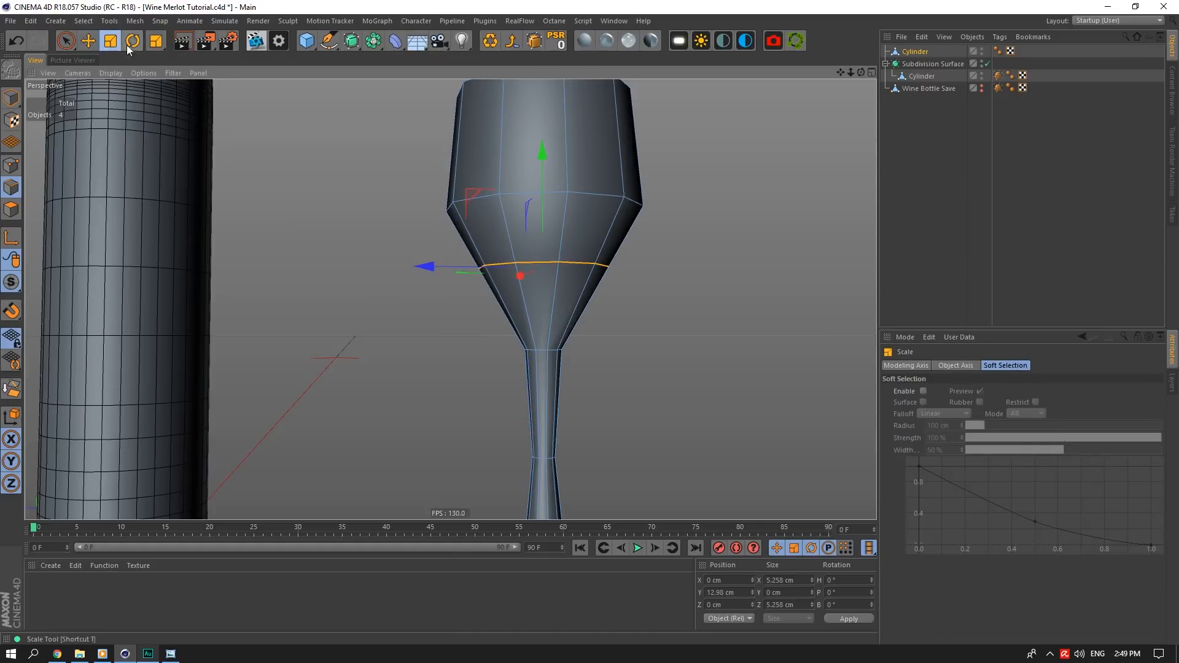
left_click_drag(462, 274, 622, 212)
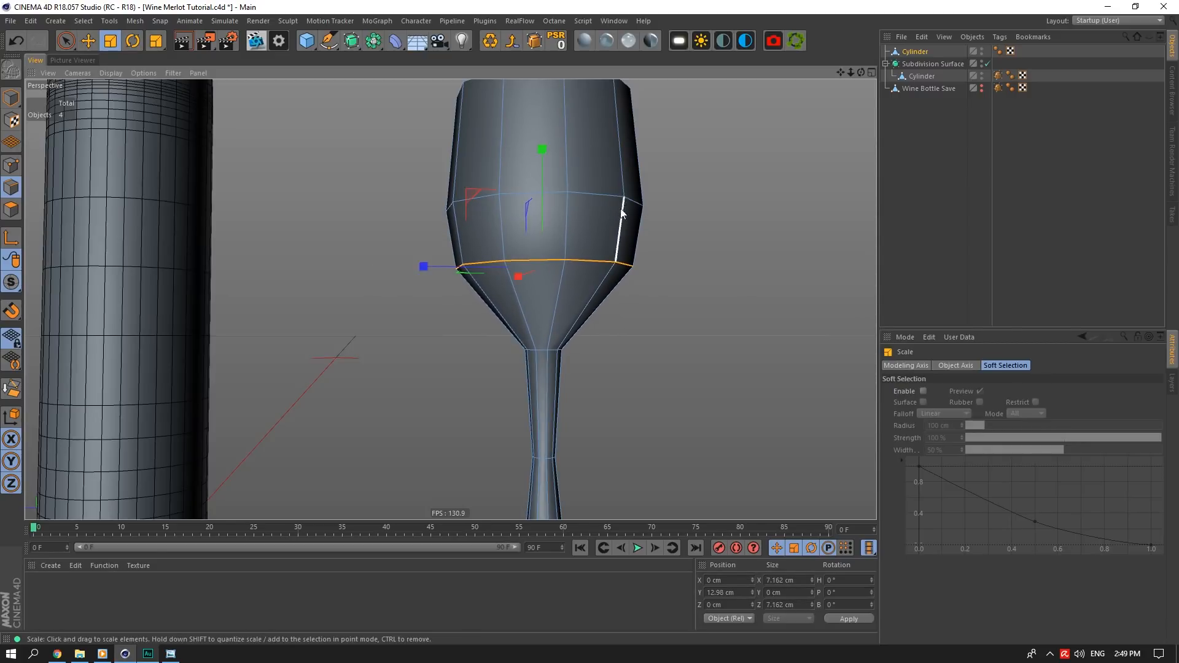
left_click_drag(862, 72, 861, 117)
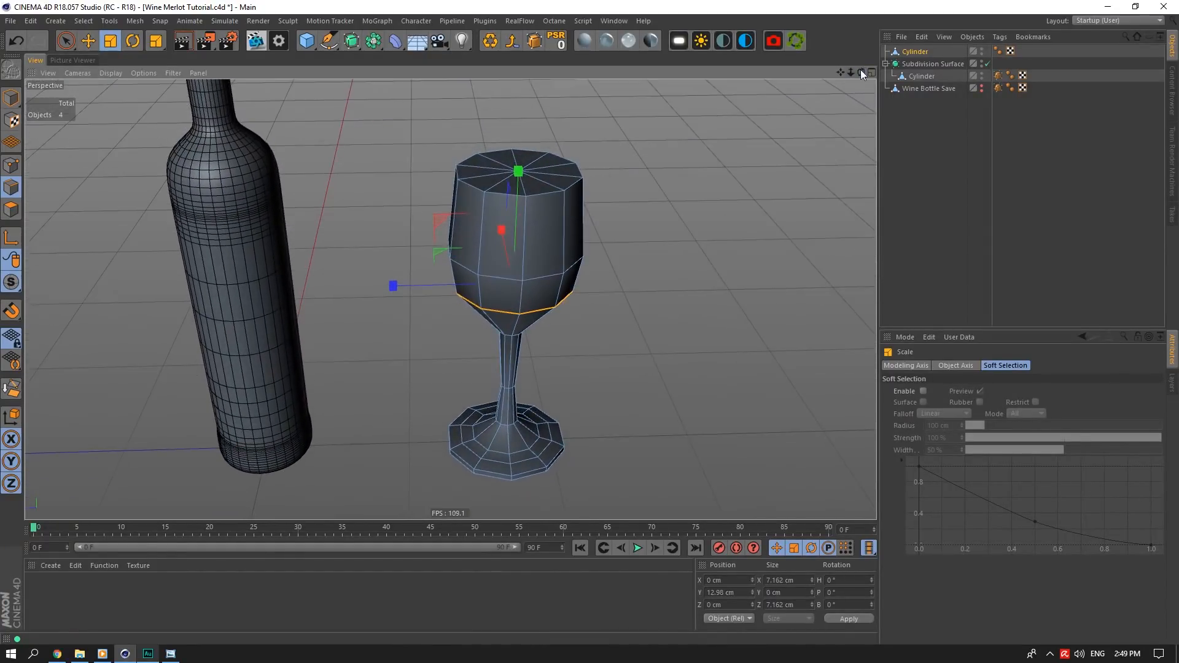
Place the wine glass cylinder under a new Subdivision Surface and set its renderer subdivision to 2
left_click(910, 51)
left_click(351, 41)
left_click(370, 49, "alt")
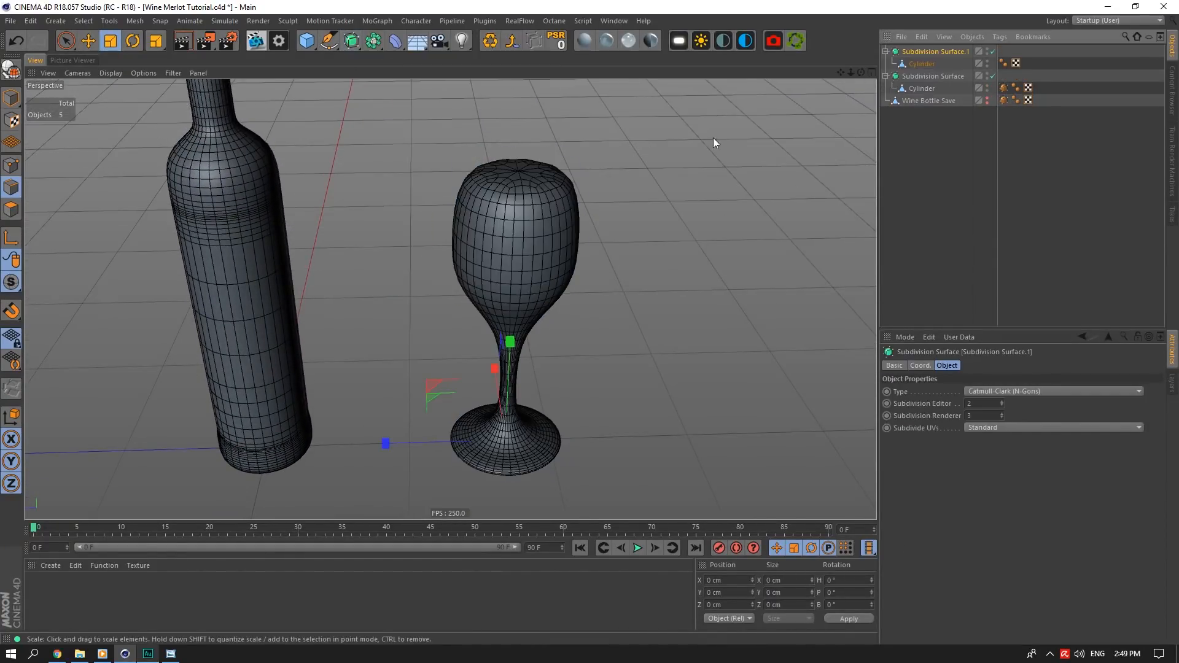
left_click(976, 404)
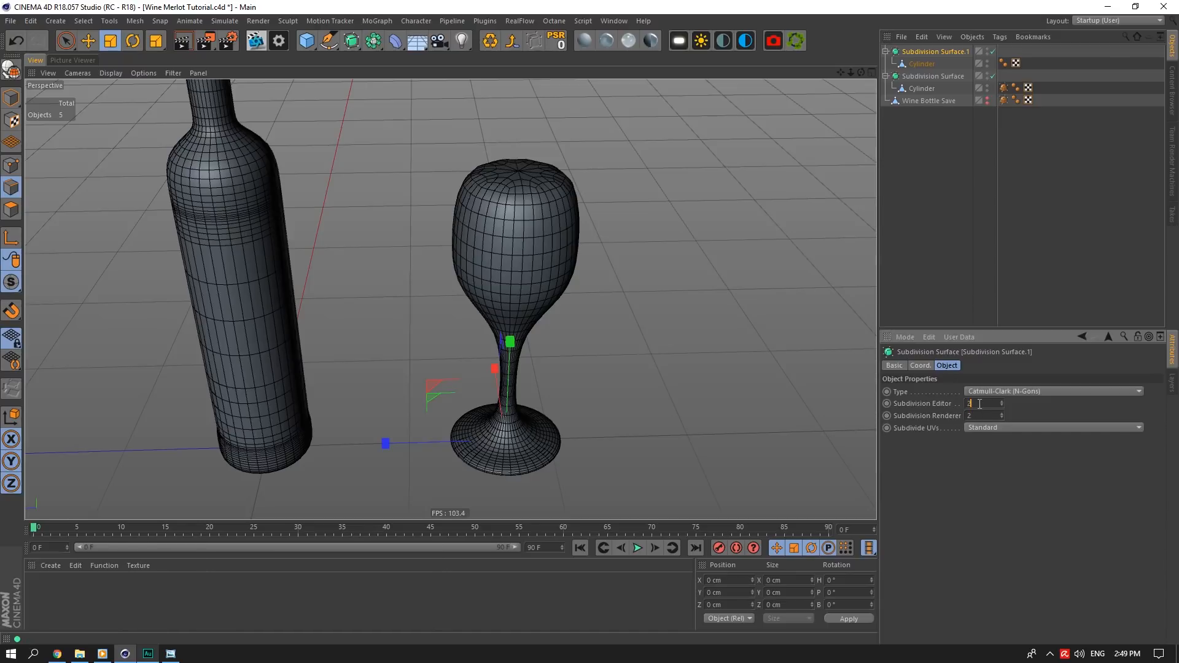
Add a loop cut just below the bowl's top rim with subdivision switched off, and turn the subdivision back on
scroll(592, 319, "up", 3)
mouse_move(860, 73)
left_mouse_down()
mouse_move(858, 31)
mouse_move(862, 77)
left_mouse_up()
left_click(922, 64)
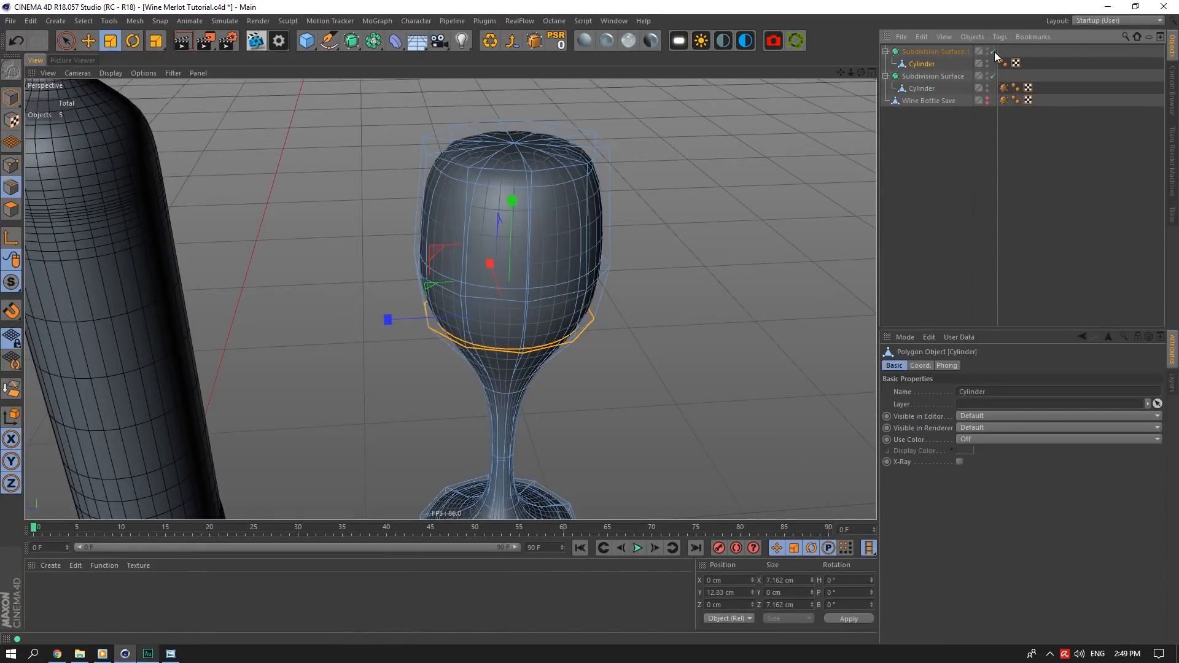
left_click(993, 51)
scroll(474, 172, "up", 5)
left_click(476, 177)
right_click(477, 177)
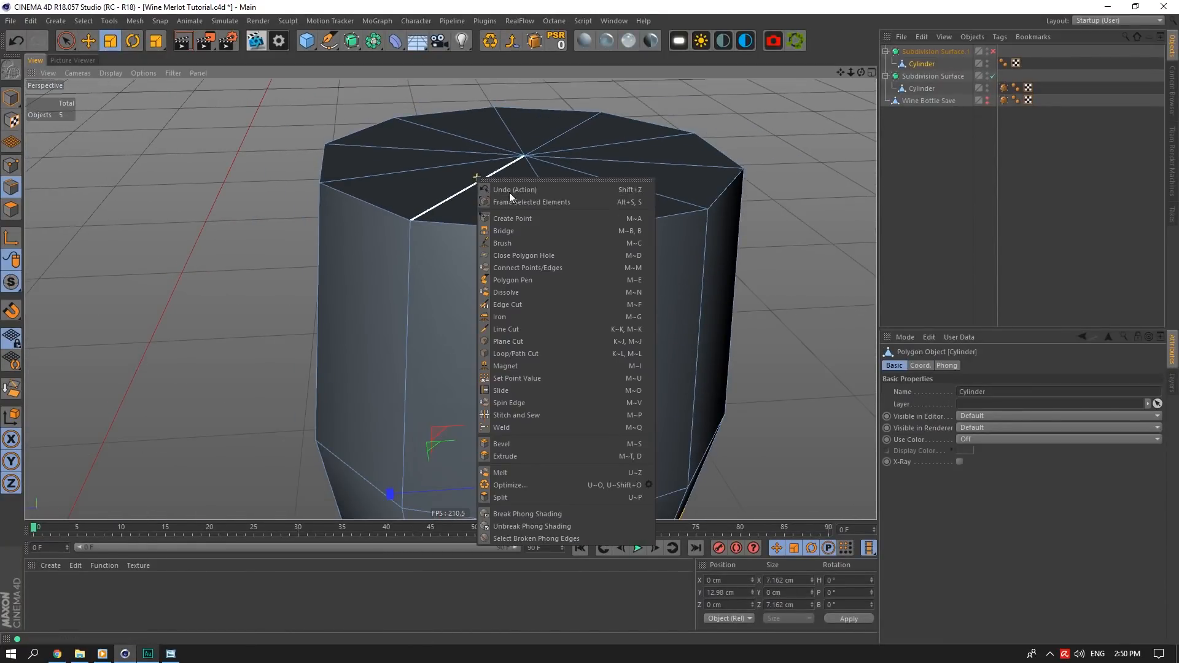
left_click(509, 354)
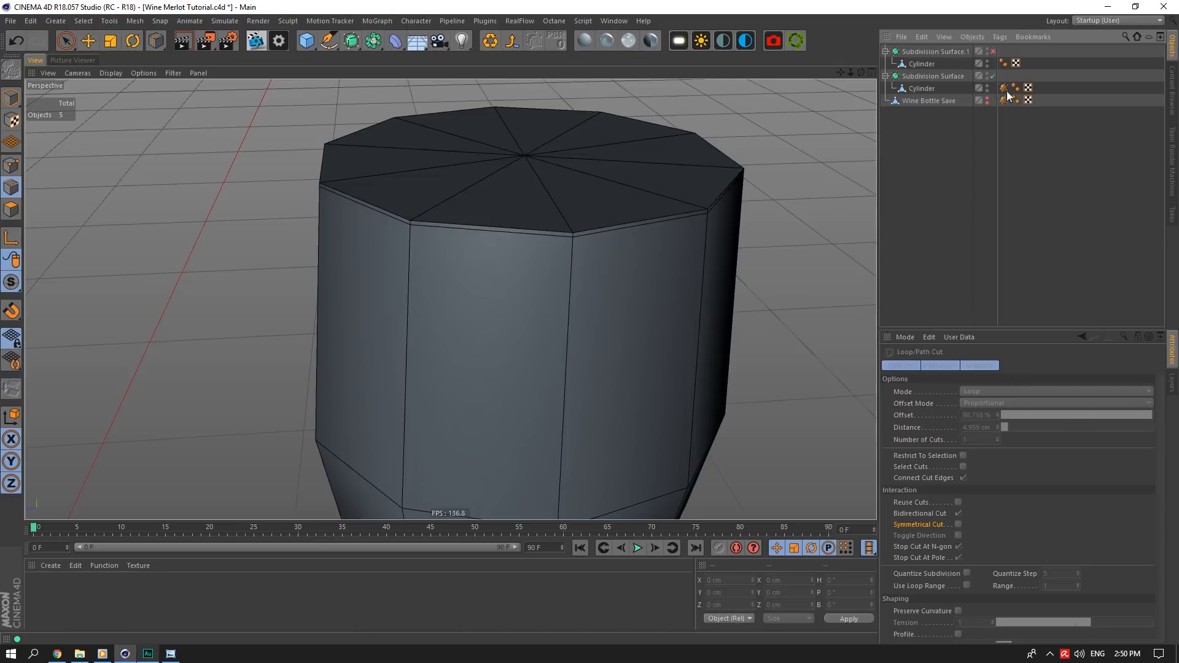
left_click(994, 51)
Examine the smoothed bowl, stem and foot of the glass from different angles and distances
left_click_drag(852, 73, 857, 12)
left_click(923, 64)
left_click(930, 145)
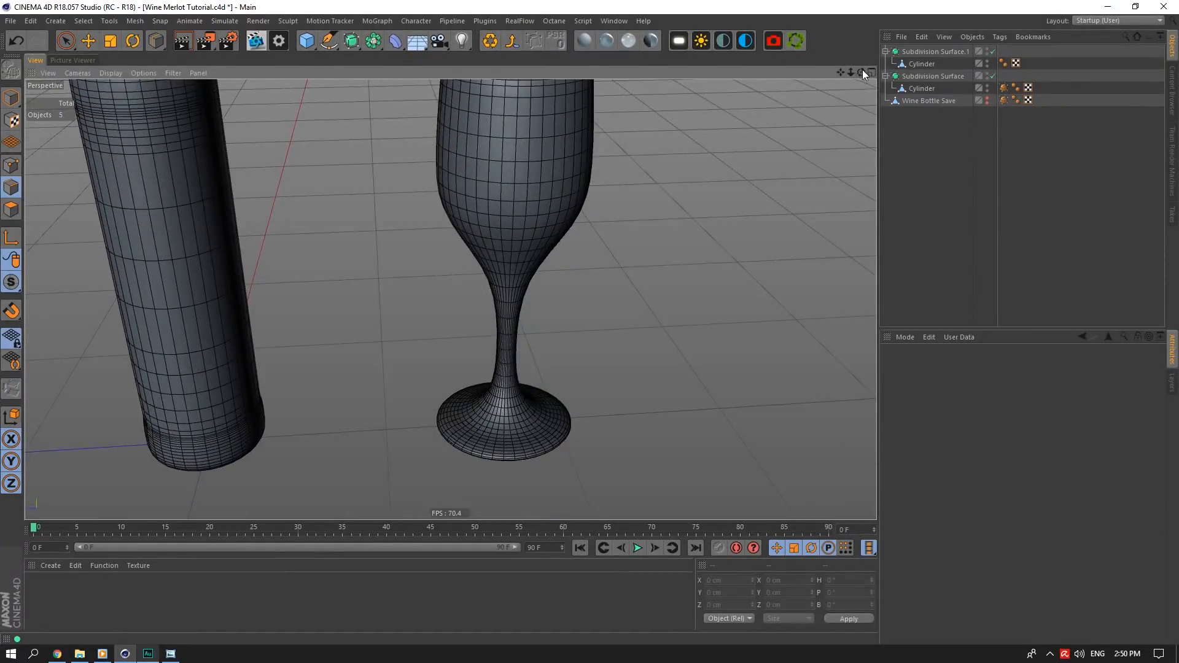
left_click_drag(862, 72, 847, 25)
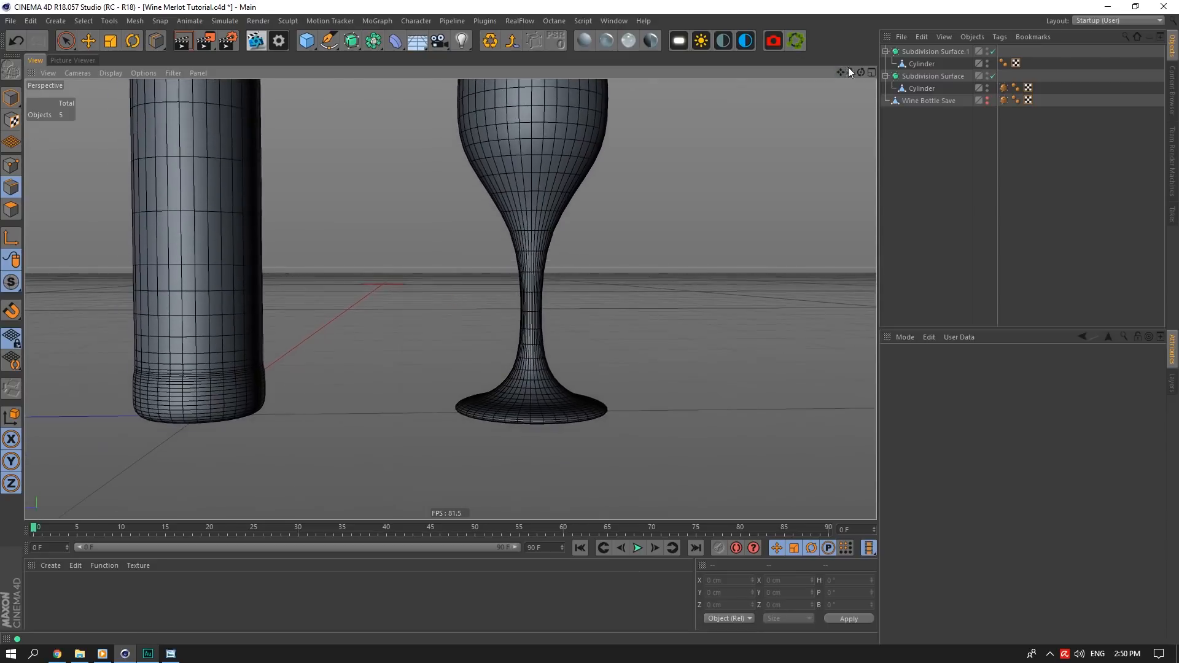
left_click_drag(860, 72, 860, 61)
scroll(545, 474, "up", 4)
scroll(504, 437, "up", 2)
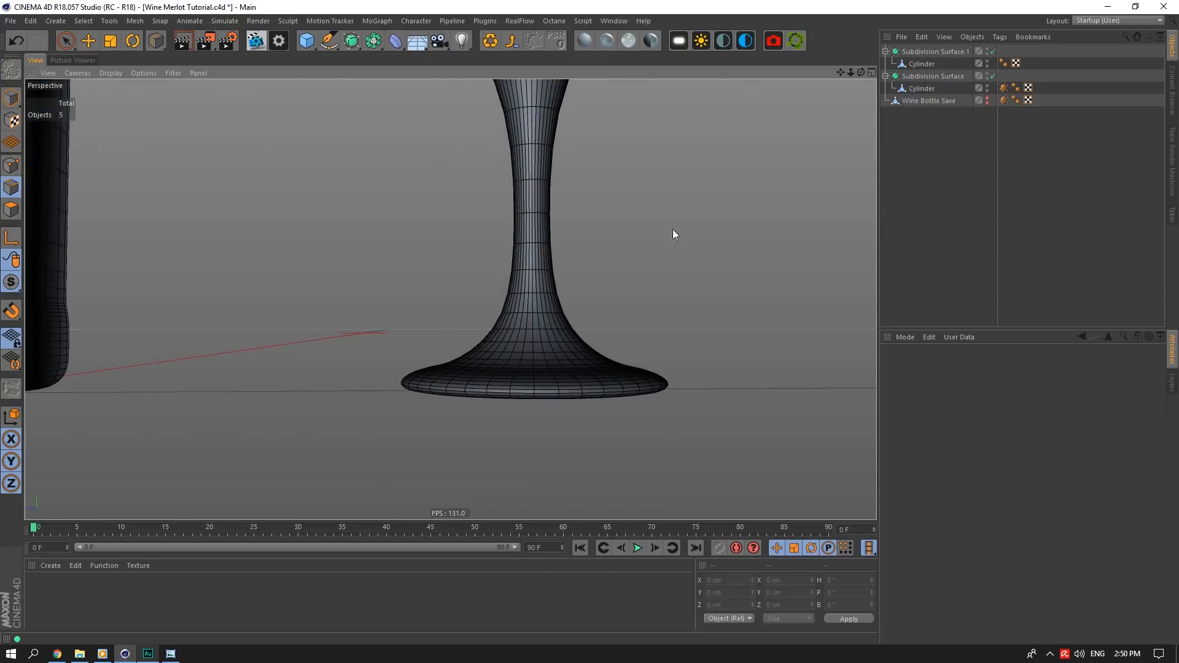
Add two symmetrical loop cuts at about 71% offset around the foot's outer edge wall, and turn the subdivision back on
left_click(993, 51)
left_click(496, 378)
scroll(495, 375, "up", 3)
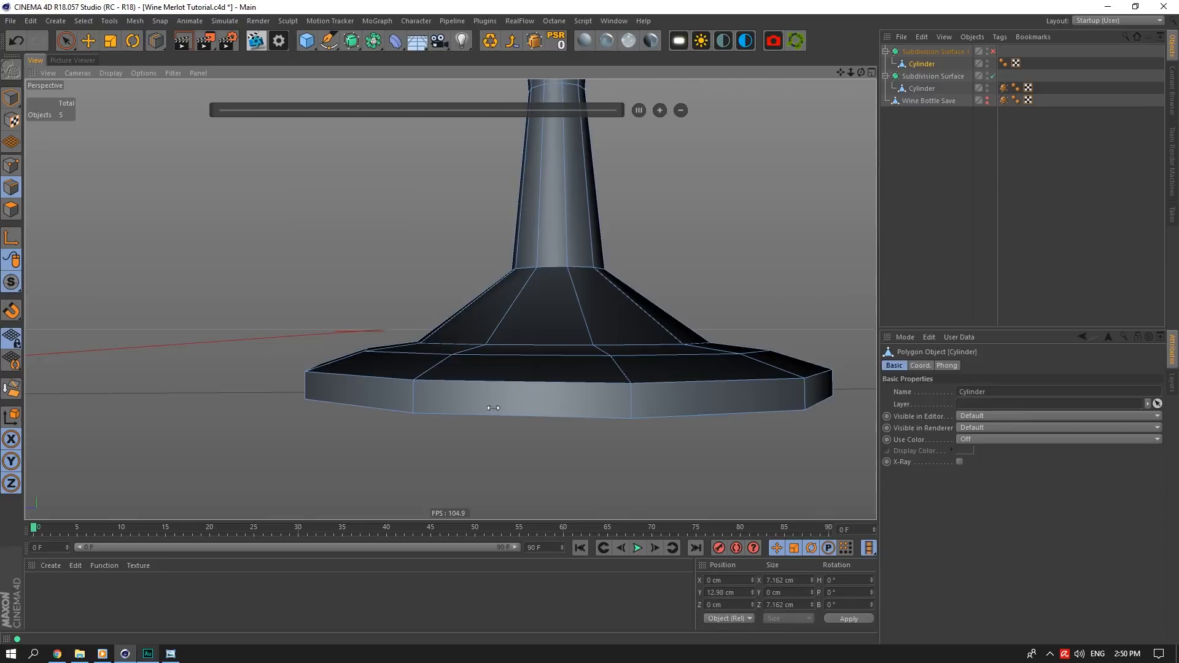
right_click(410, 399)
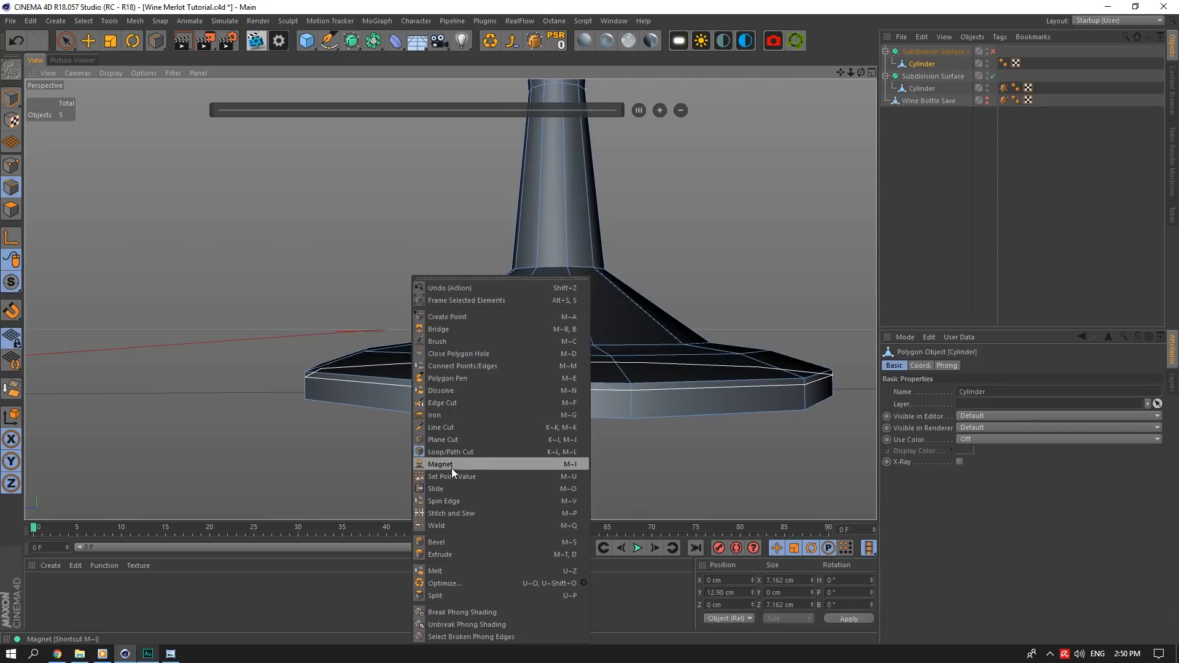
left_click(469, 453)
left_click(957, 526)
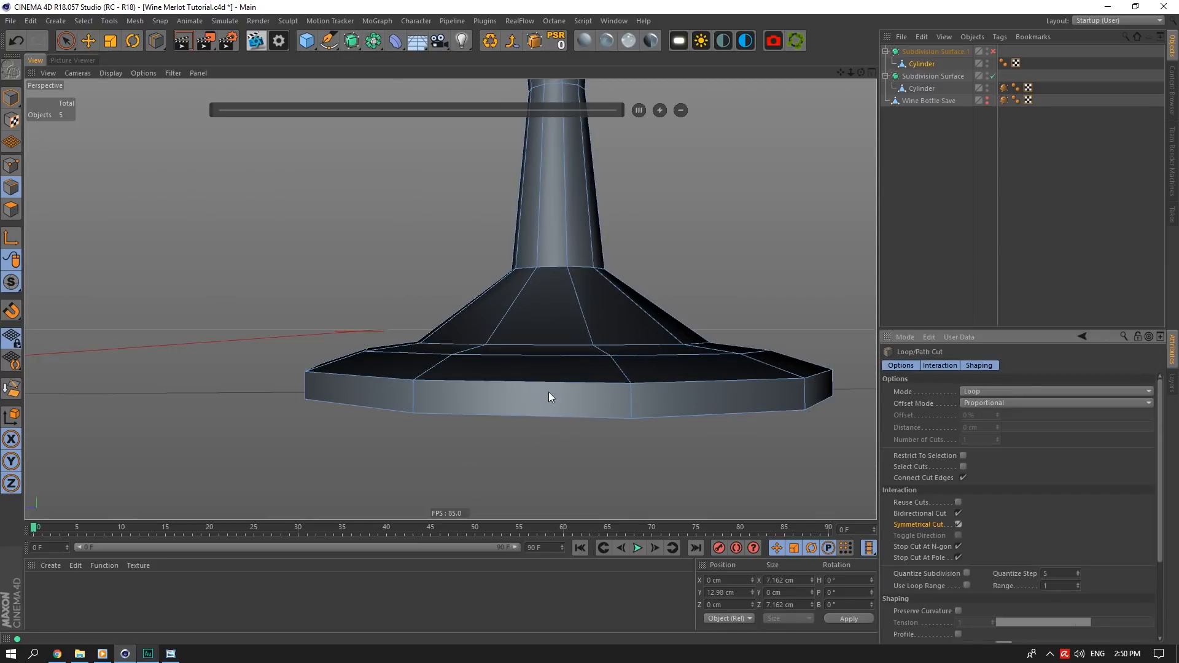
left_click(414, 395)
left_click(993, 51)
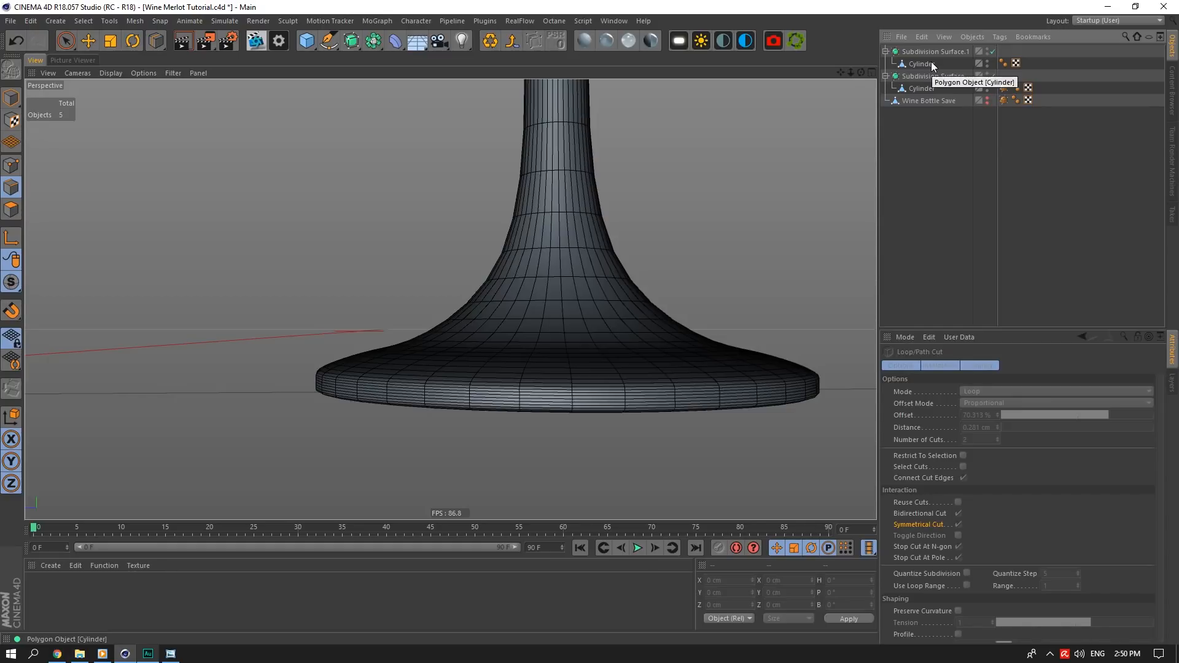
Add a non-symmetrical loop cut at about 96% offset beside the inner ring on the foot's underside, and turn the subdivision back on
left_click_drag(861, 73, 853, 3)
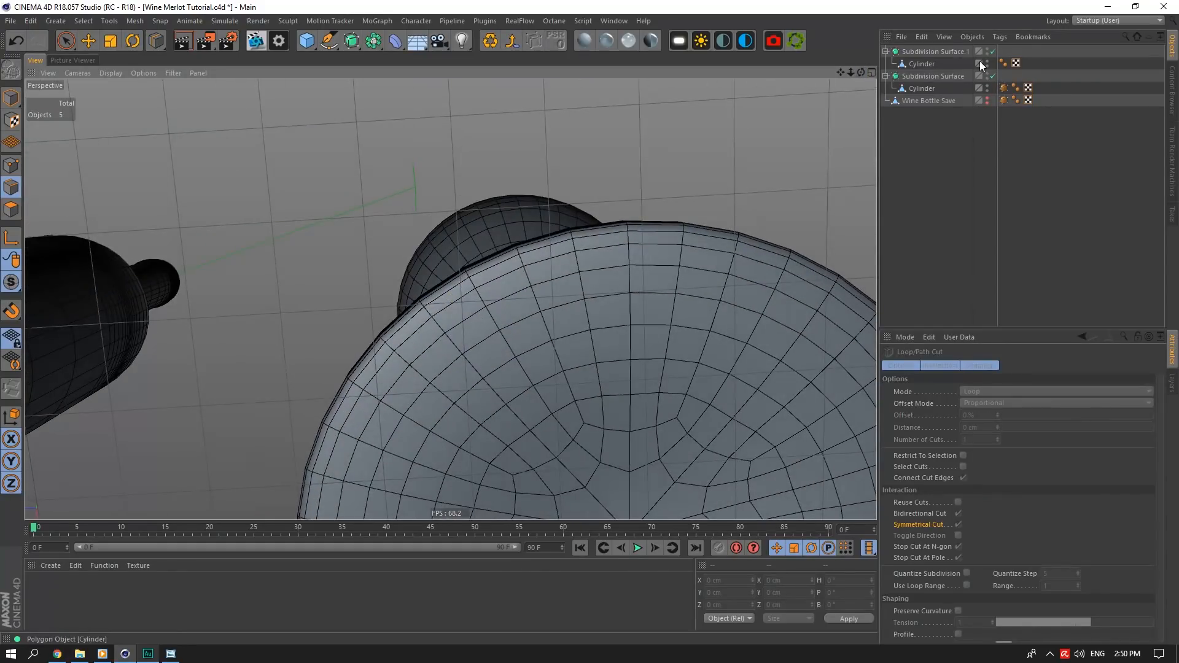
left_click(992, 52)
left_click(916, 64)
right_click(599, 301)
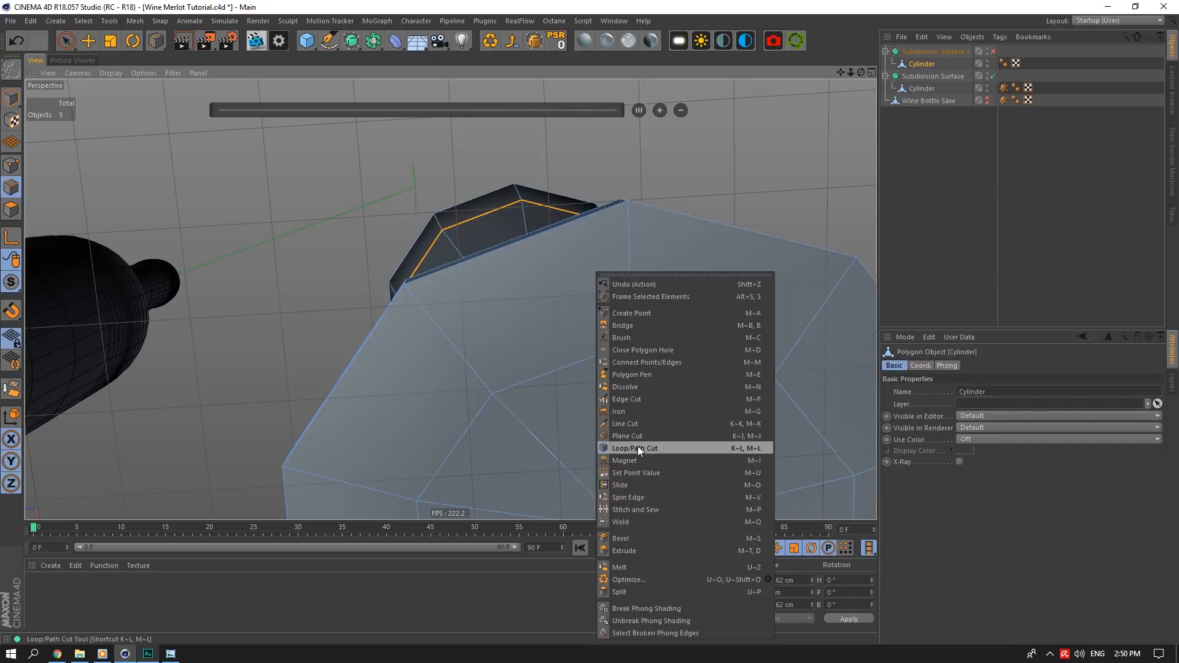
left_click(638, 448)
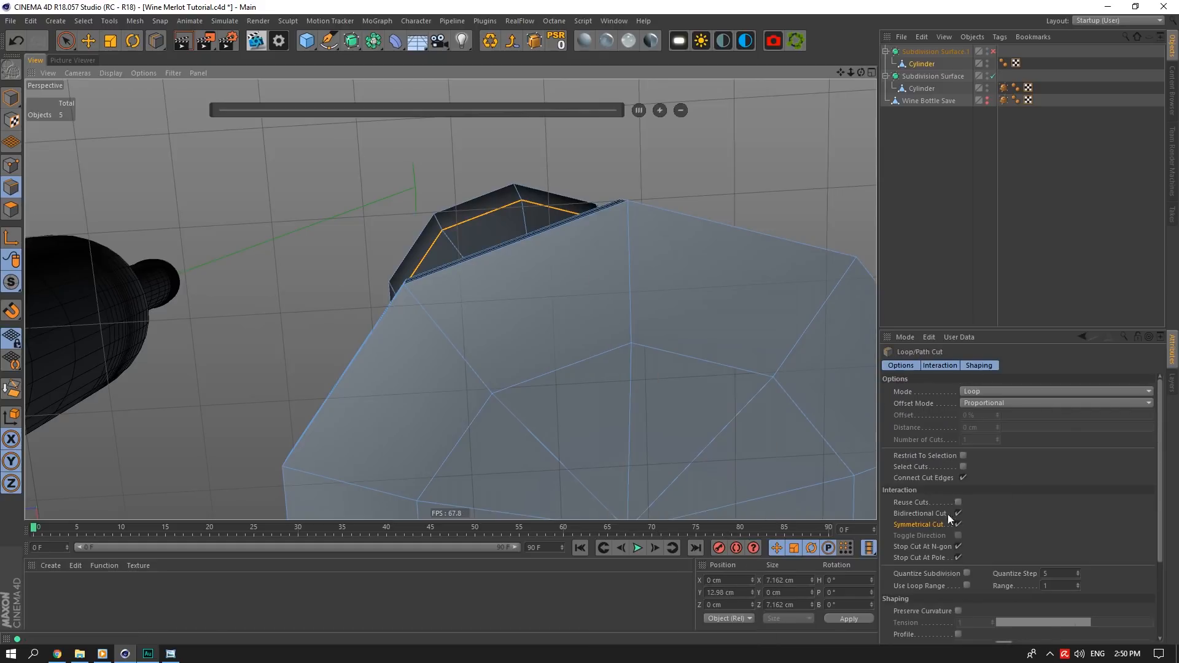
left_click(638, 342)
left_click(992, 52)
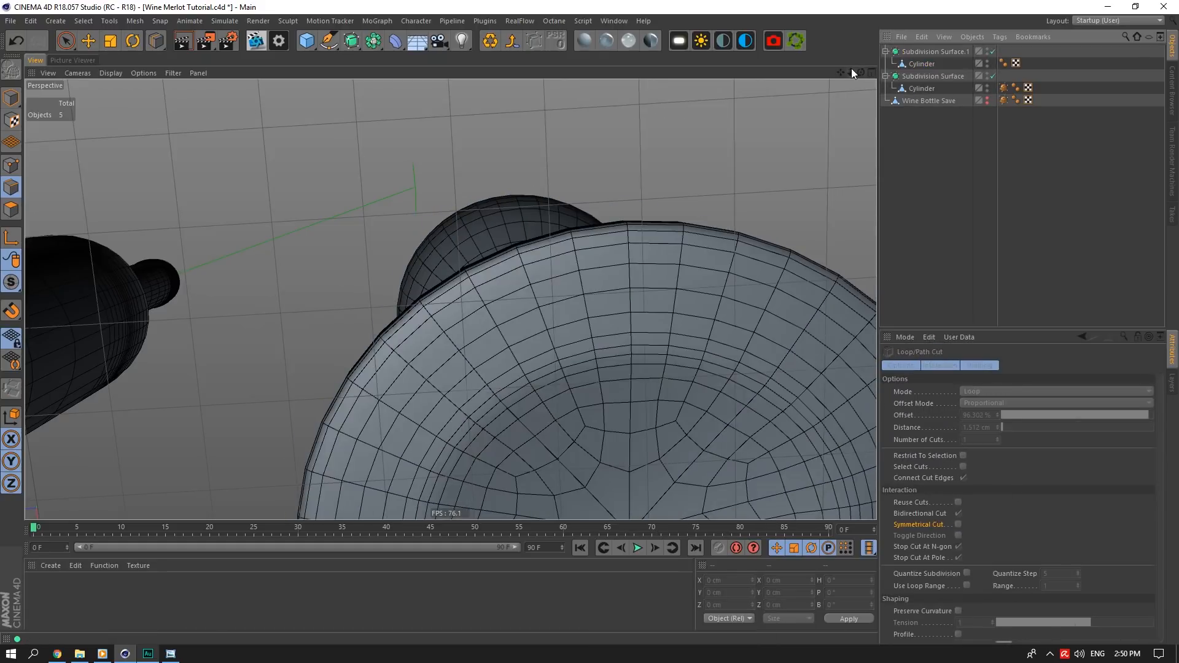
Raise the centre point of the foot's underside to about 0.59 cm in Y, and turn the subdivision back on
left_click_drag(859, 72, 859, 71)
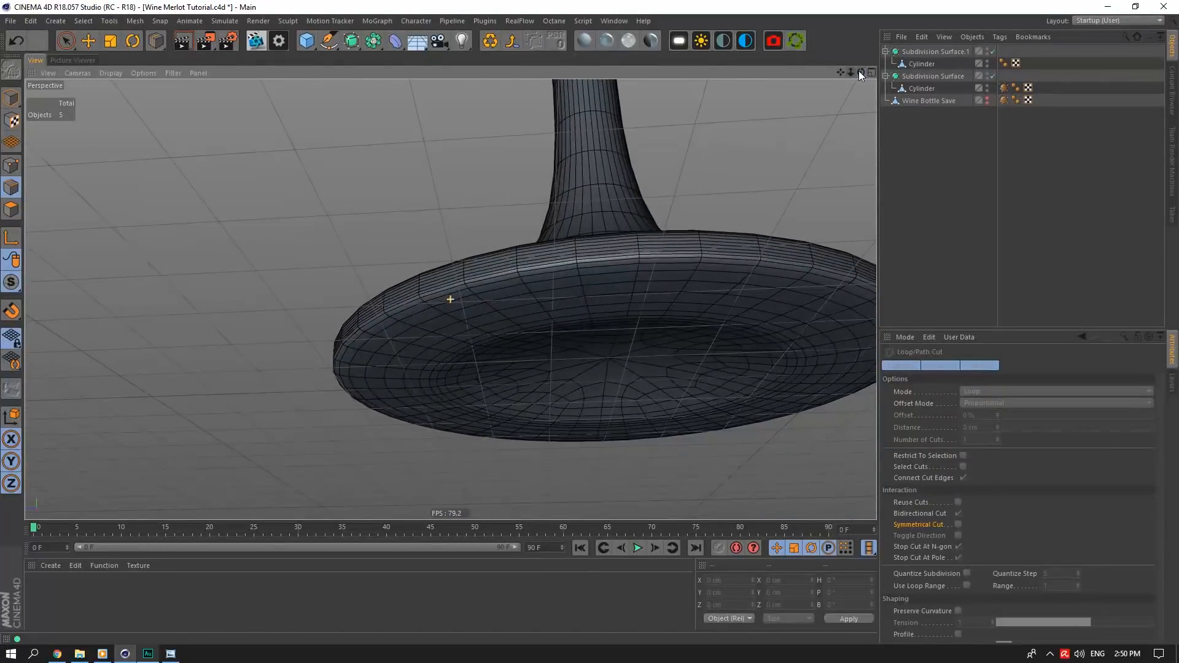
left_click(993, 54)
left_click(923, 64)
left_click(11, 165)
key("e")
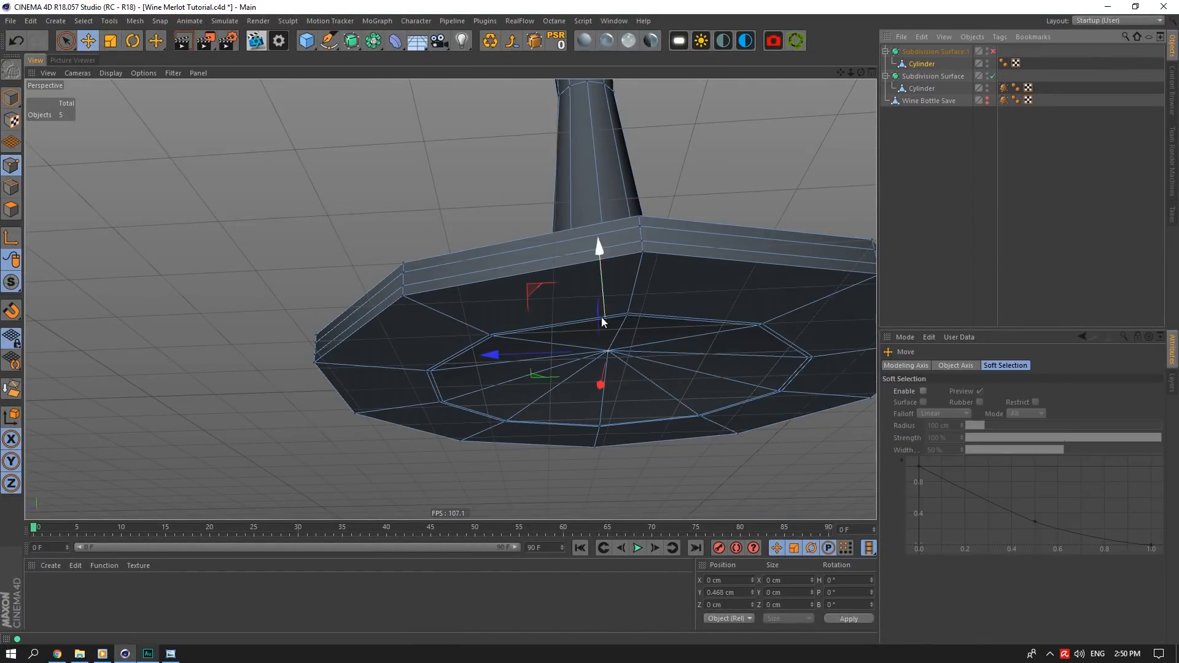
left_click_drag(602, 238, 601, 241)
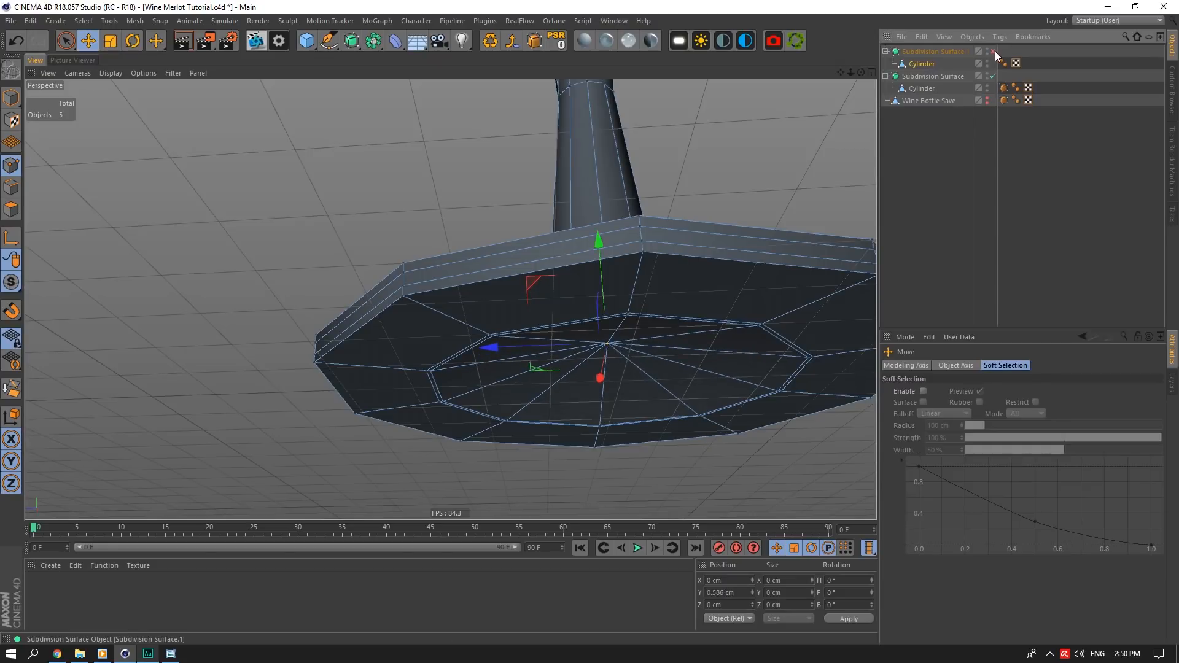
left_click(993, 52)
Deselect everything and examine the smoothed foot's edge and its transition into the stem from several angles
left_click(915, 147)
left_click_drag(651, 202, 645, 288, "alt")
right_click_drag(645, 289, 620, 289, "alt")
left_click_drag(849, 123, 839, 172)
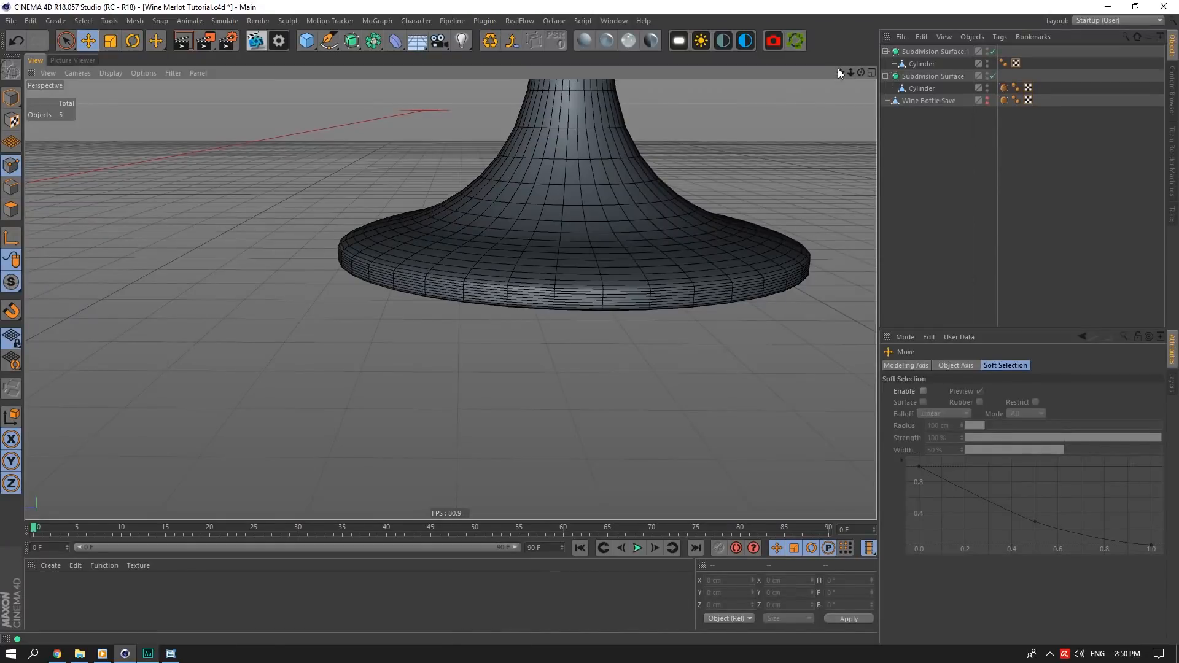
left_click_drag(840, 72, 863, 92)
mouse_move(398, 504)
left_mouse_down("alt")
mouse_move(402, 531)
mouse_move(397, 482)
left_mouse_up("alt")
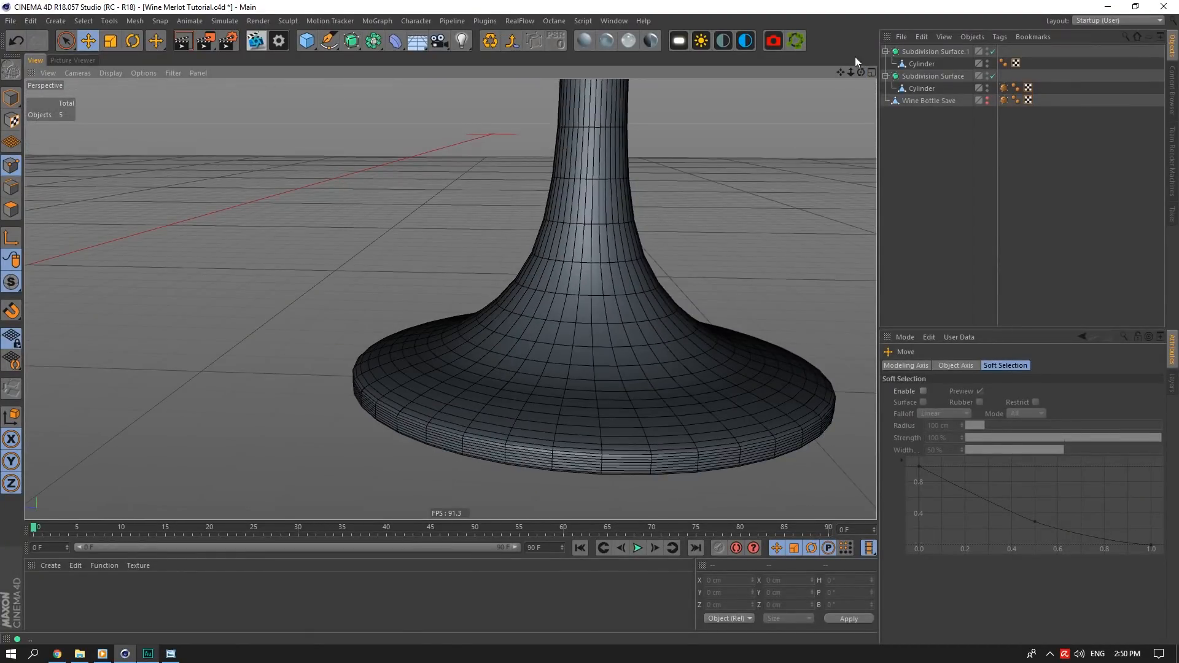
mouse_move(841, 72)
left_mouse_down()
mouse_move(831, 138)
mouse_move(862, 63)
left_mouse_up()
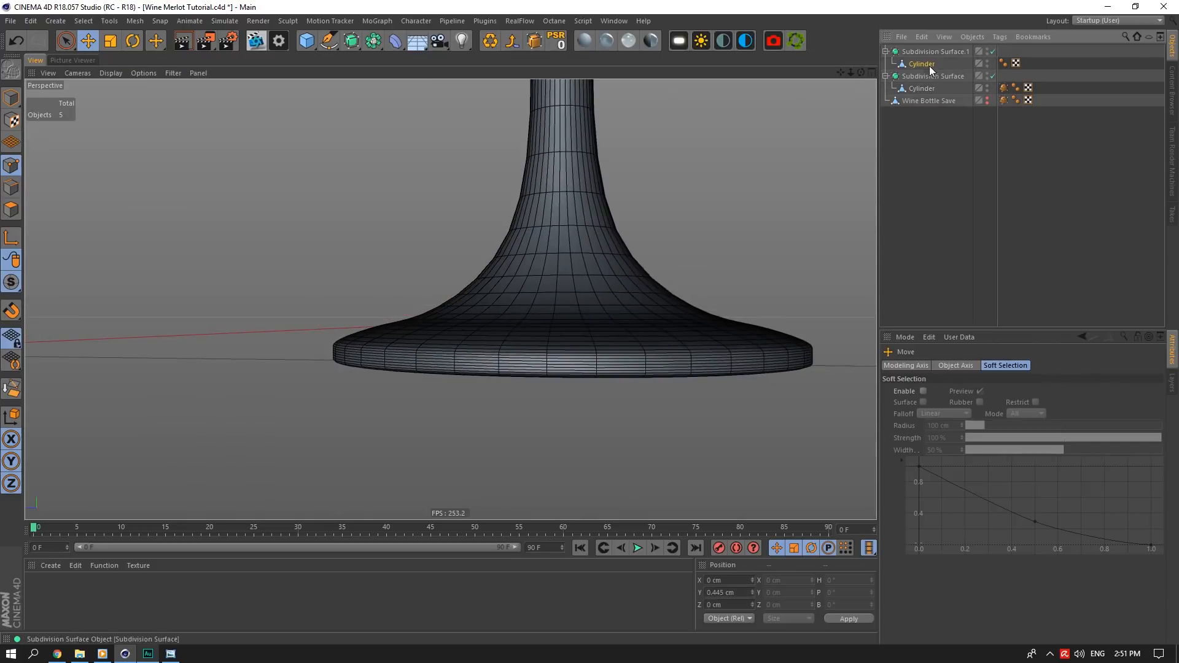
With the subdivision turned off, lower the edge loop on top of the foot to about 0.71 cm in Y, and turn the subdivision back on
left_click(930, 65)
left_click(993, 51)
left_click(11, 209)
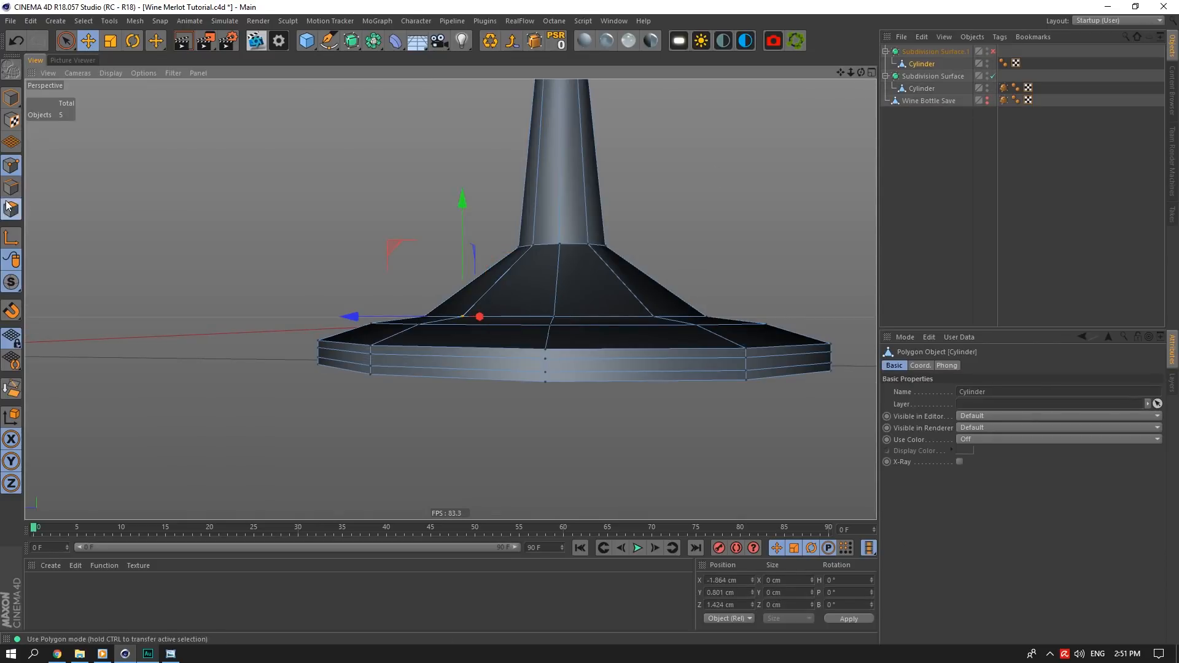
left_click(3, 189)
double_click(473, 318)
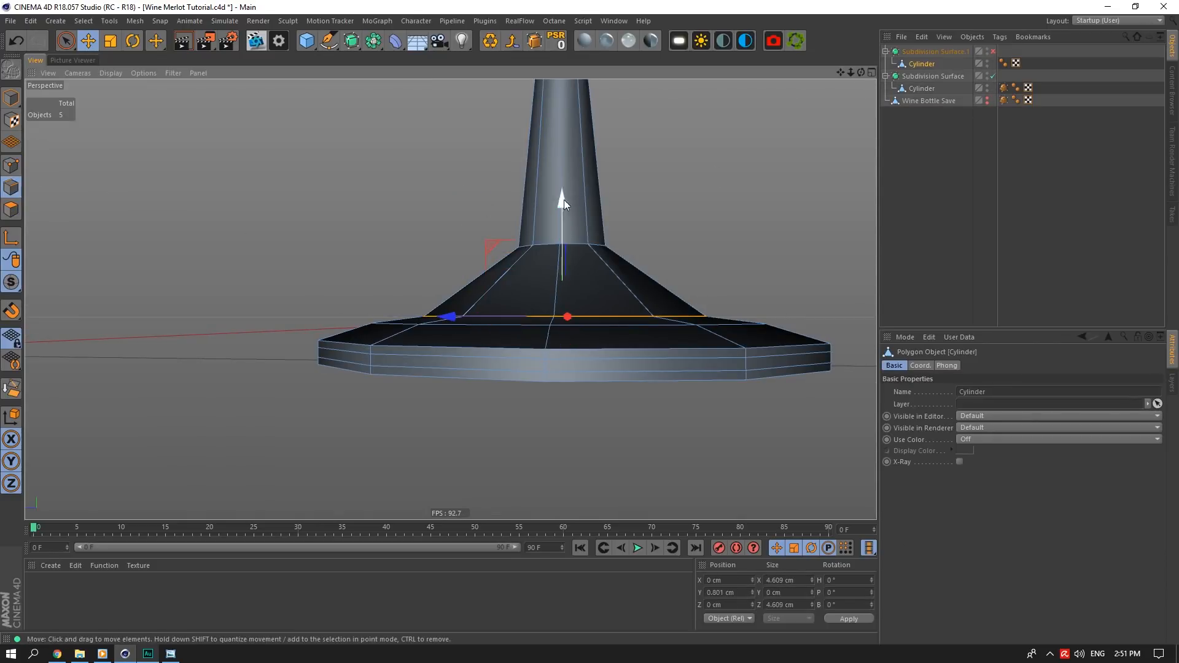
left_click_drag(564, 201, 564, 204)
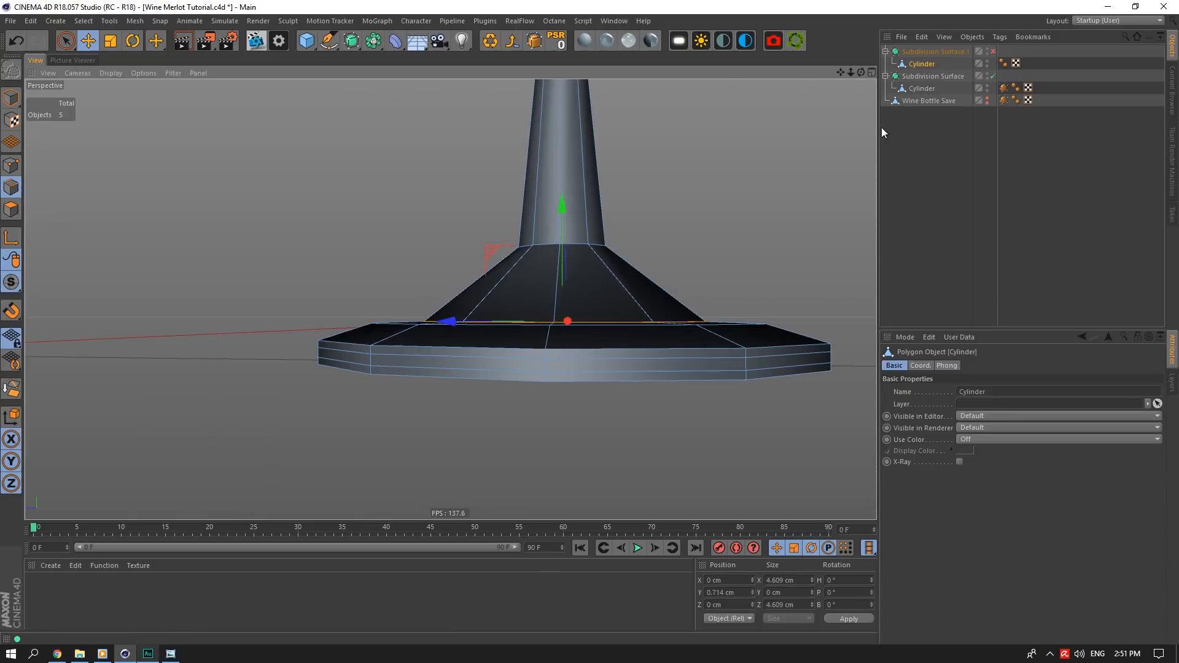
left_click(993, 52)
left_click(1011, 55)
Lower the bowl's lower edge loop to about 12.54 cm in Y, turn the subdivision back on and deselect everything
left_click_drag(861, 72, 981, 51)
scroll(853, 73, "down", 6)
scroll(857, 73, "down", 3)
left_click_drag(851, 73, 966, 82)
left_click(991, 51)
left_click(922, 63)
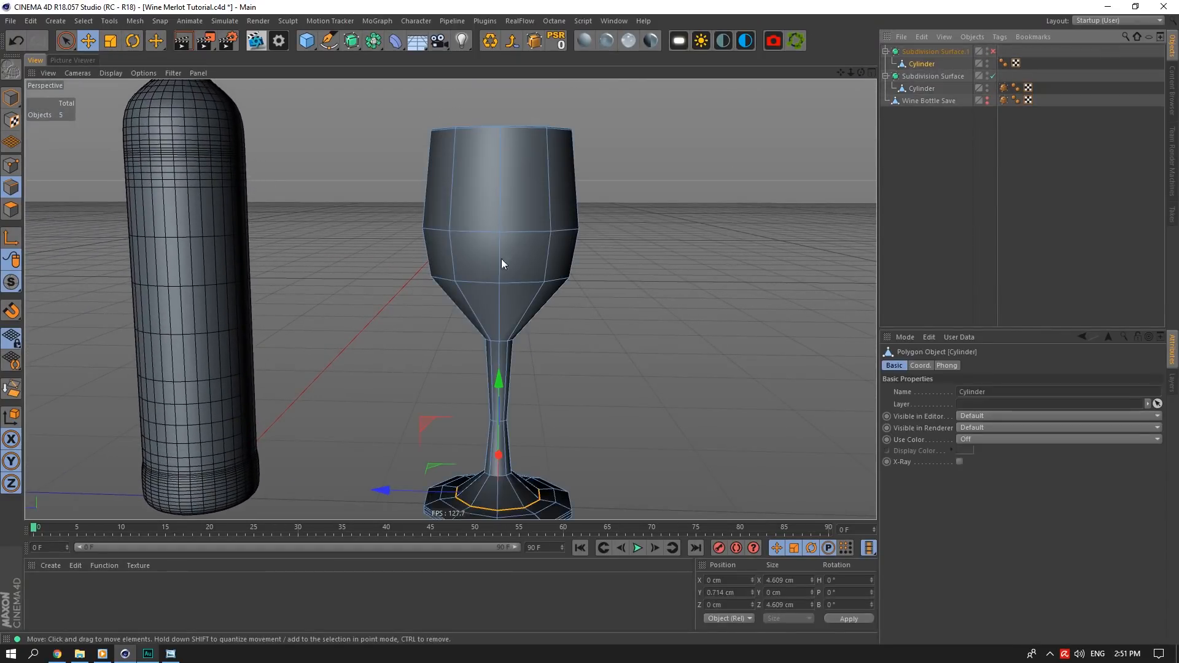
left_click(500, 271)
left_click_drag(502, 154, 503, 176)
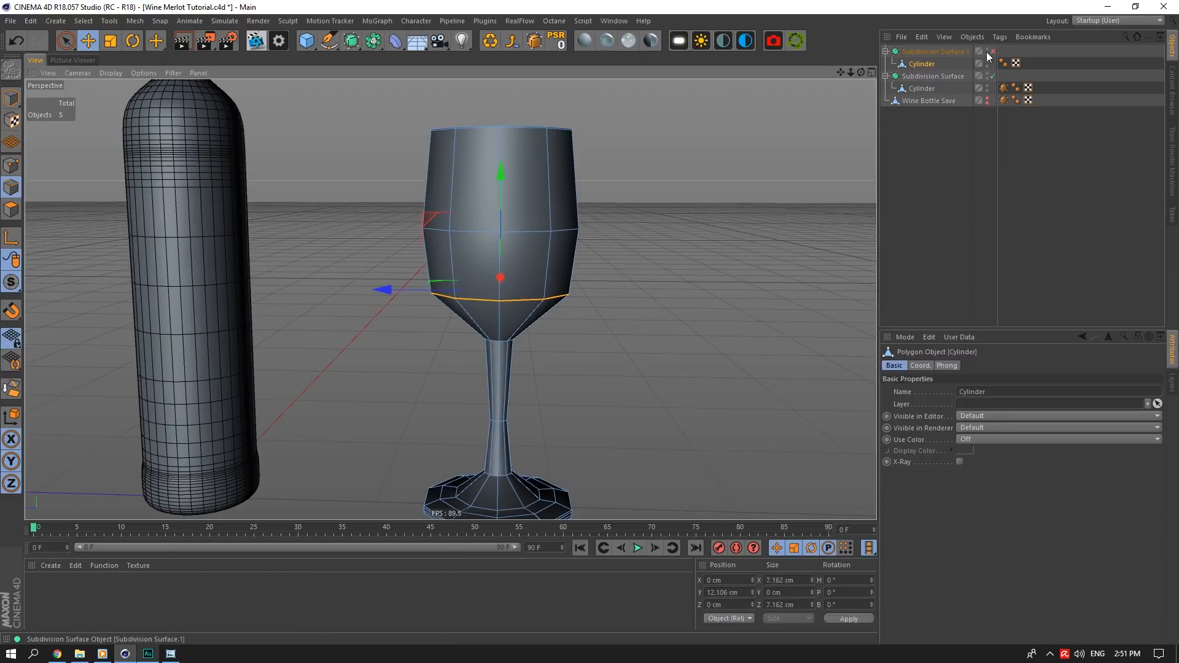
key("q")
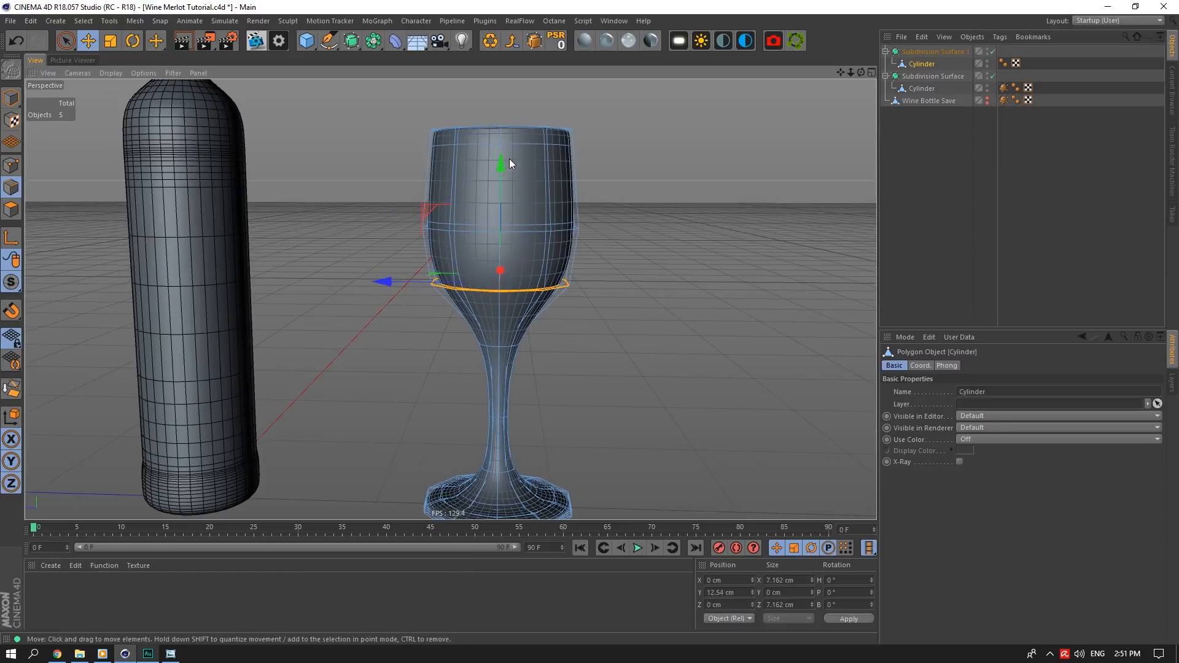
left_click(955, 158)
Turn off the glass's subdivision and dissolve the supporting edge loop just below the bowl's rim
left_click_drag(861, 73, 860, 135)
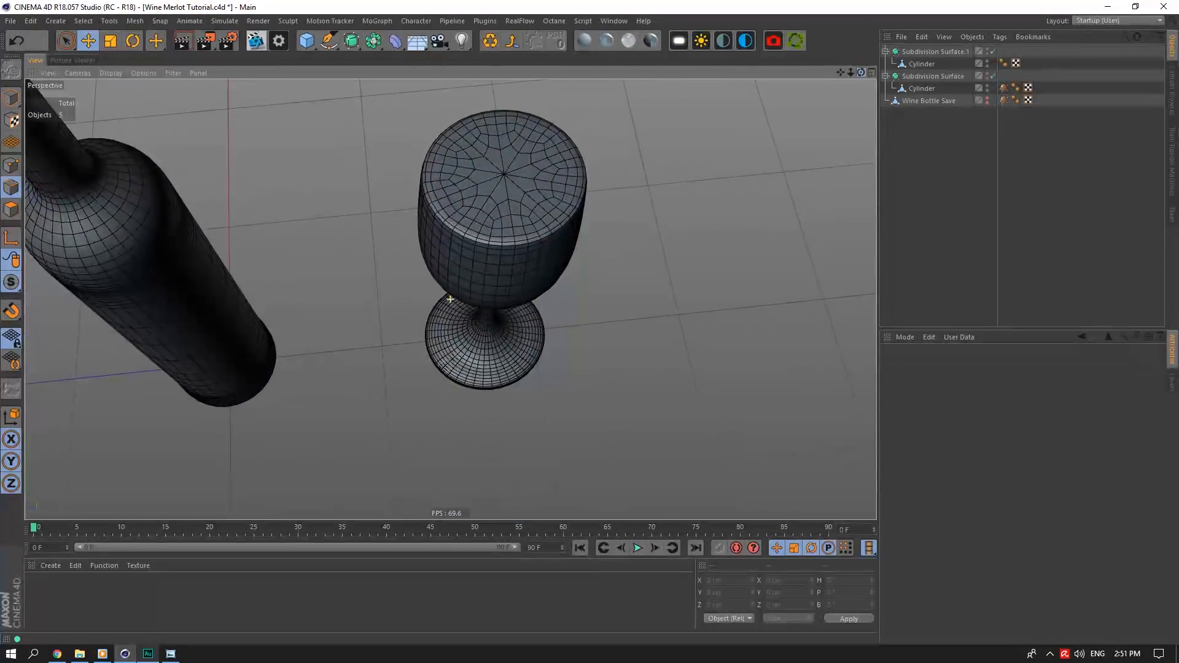
left_click(994, 53)
left_click(923, 74)
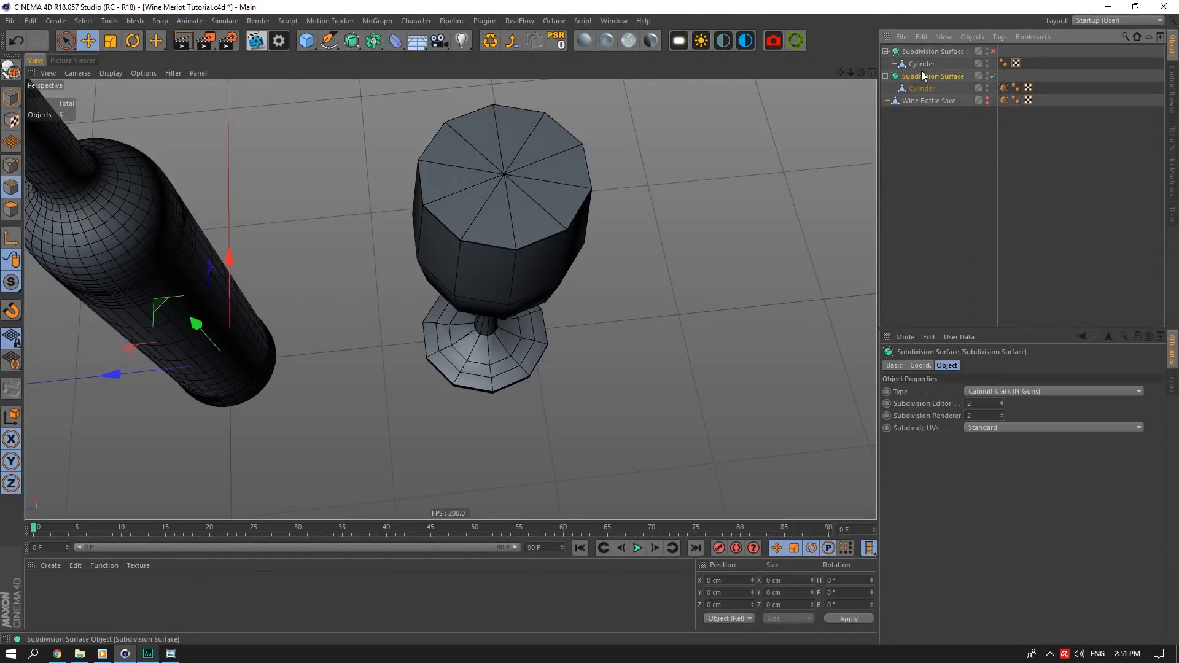
left_click(922, 64)
scroll(438, 250, "up", 2)
scroll(430, 245, "up", 3)
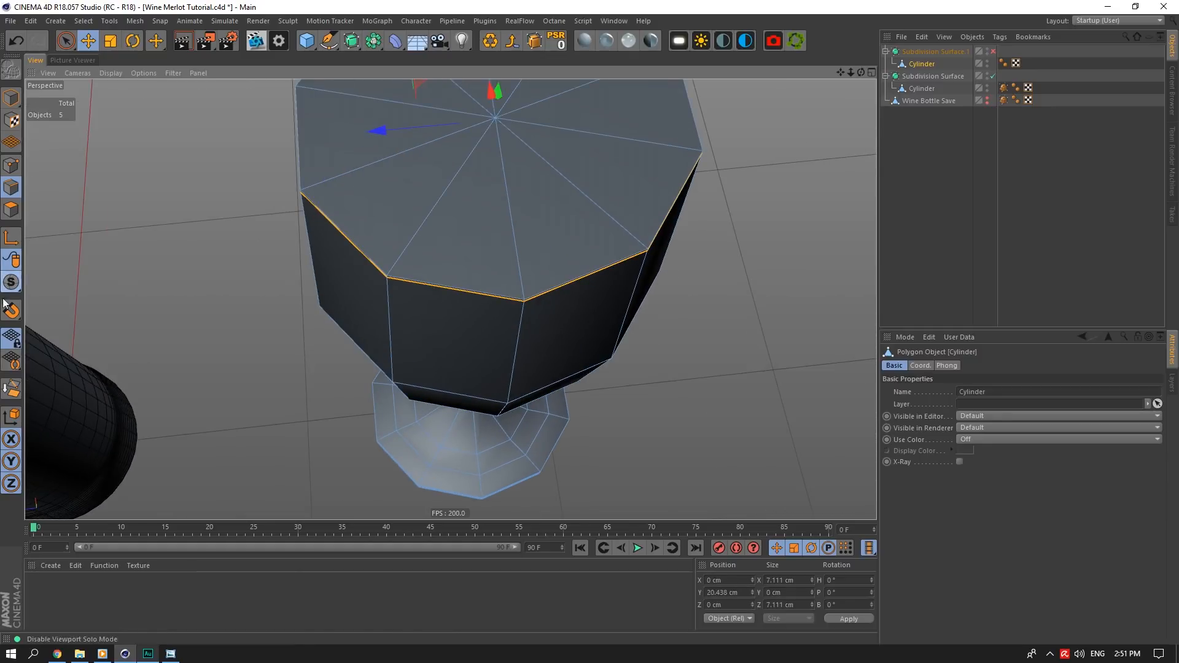
left_click(8, 390)
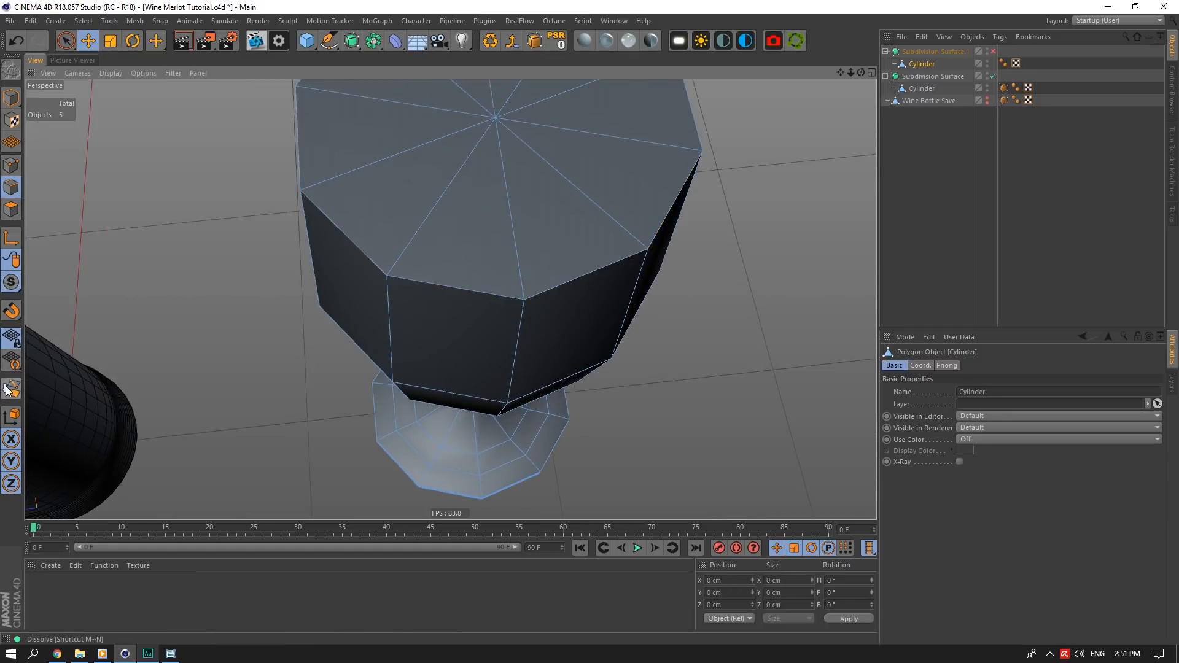
Delete all the cap polygons covering the top of the bowl
scroll(547, 166, "down", 2)
left_click_drag(861, 73, 859, 107)
left_click(11, 209)
left_click(66, 41)
left_click(515, 187)
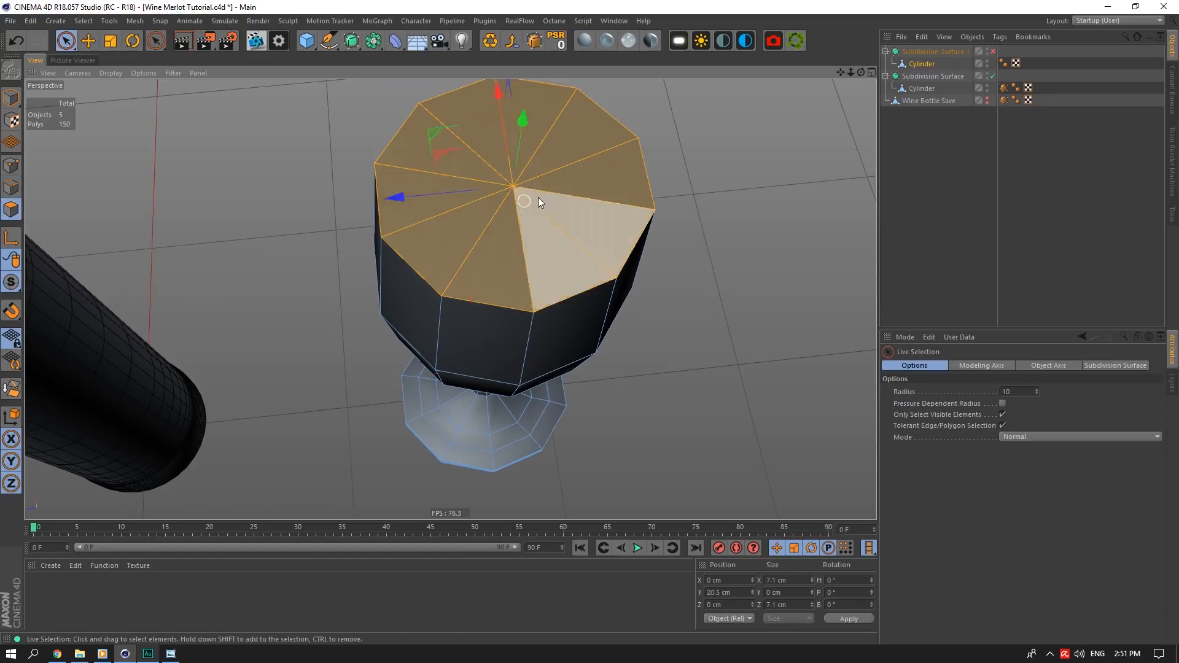
key("Delete")
Duplicate the glass cylinder as a separate top-level backup object, name it Wine Glass Save and hide it
scroll(554, 211, "down", 4)
left_click_drag(861, 72, 860, 46)
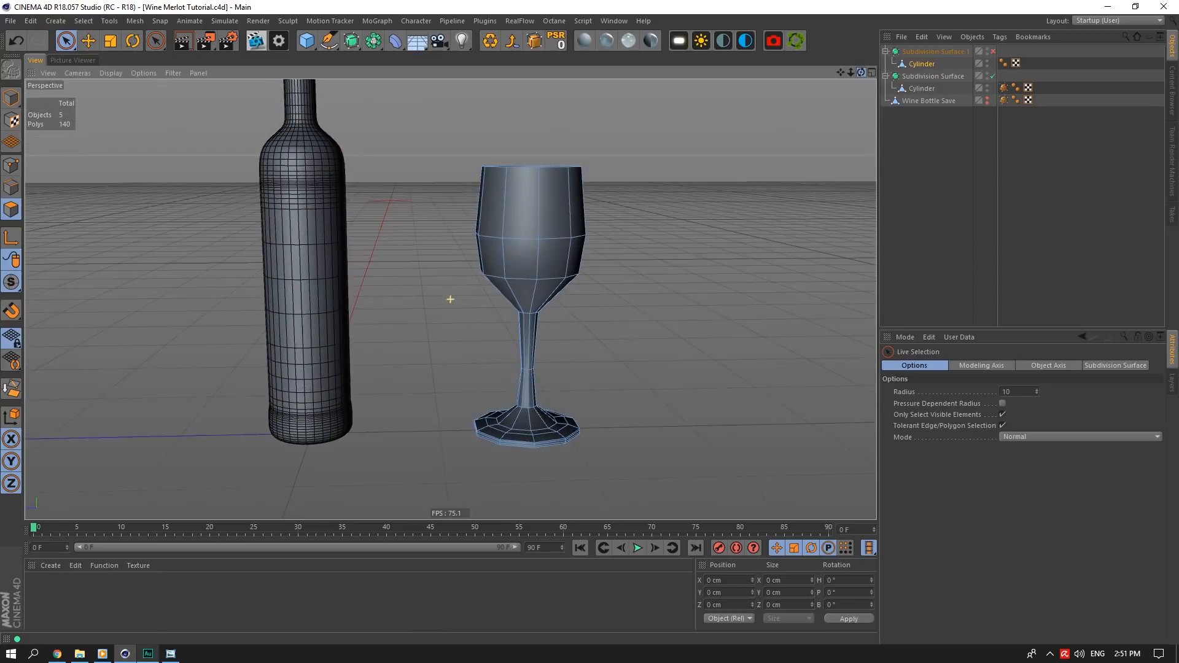
left_click_drag(75, 45, 109, 75)
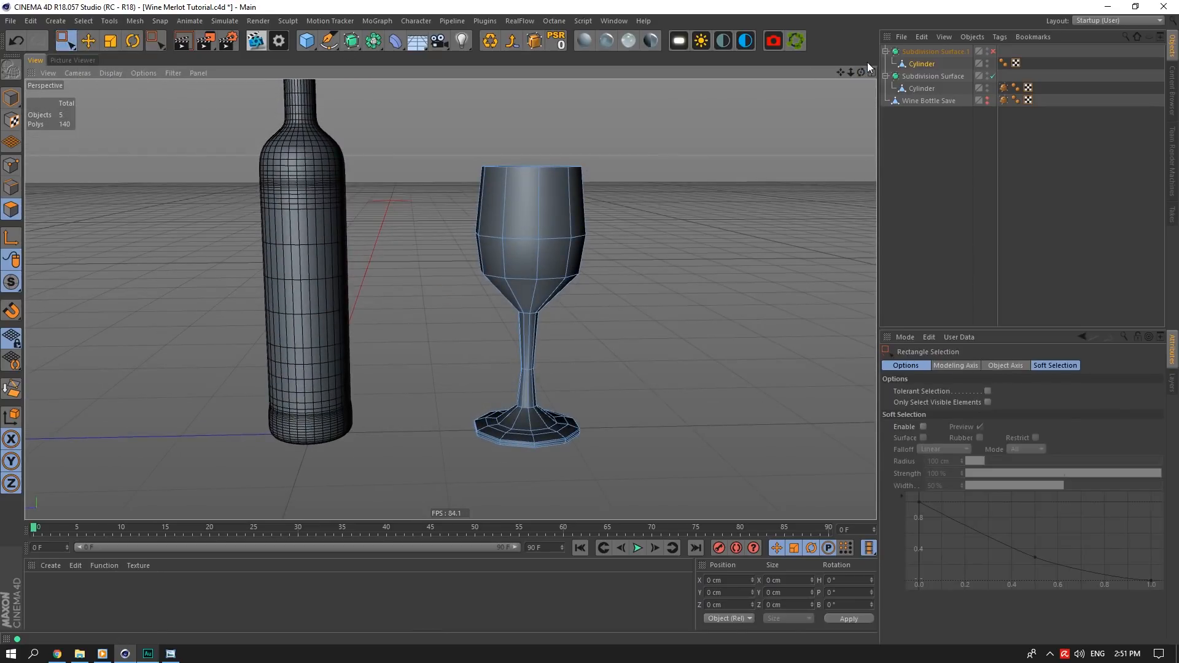
left_click_drag(921, 64, 924, 111, "ctrl")
double_click(925, 113)
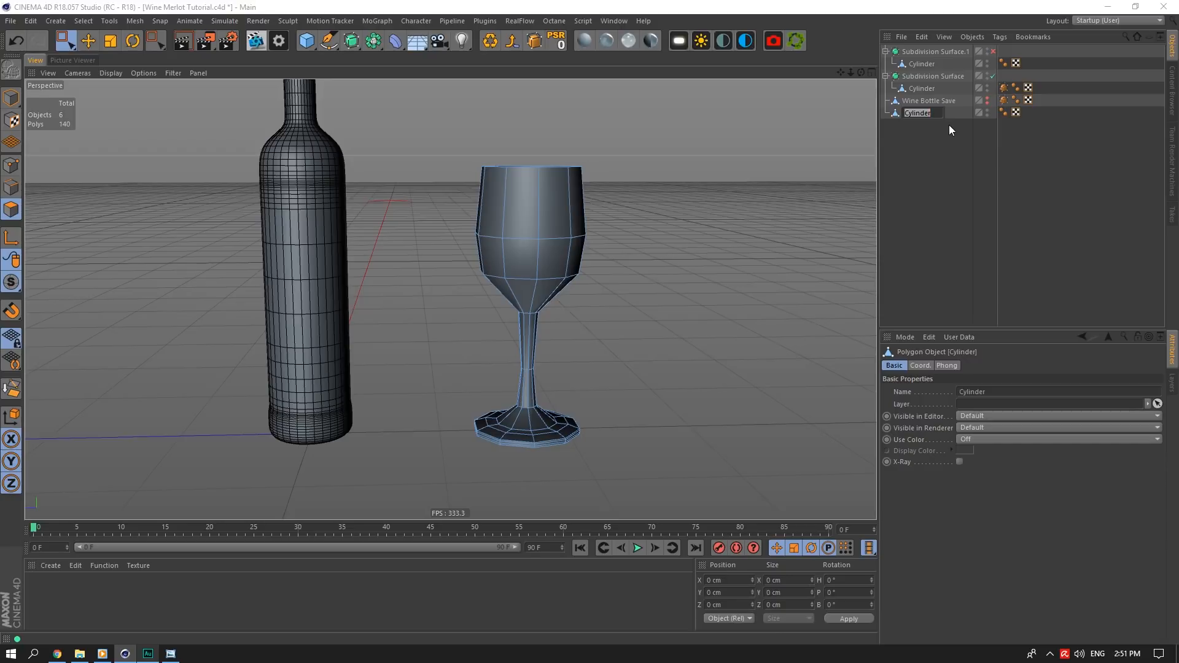
type("Glass Save")
key("Return")
double_click(913, 112)
left_click(987, 110)
left_click(987, 114)
Select all the bowl's polygons down to the stem and extrude them inward with caps at an offset of -0.2 cm
left_click_drag(862, 72, 830, 114)
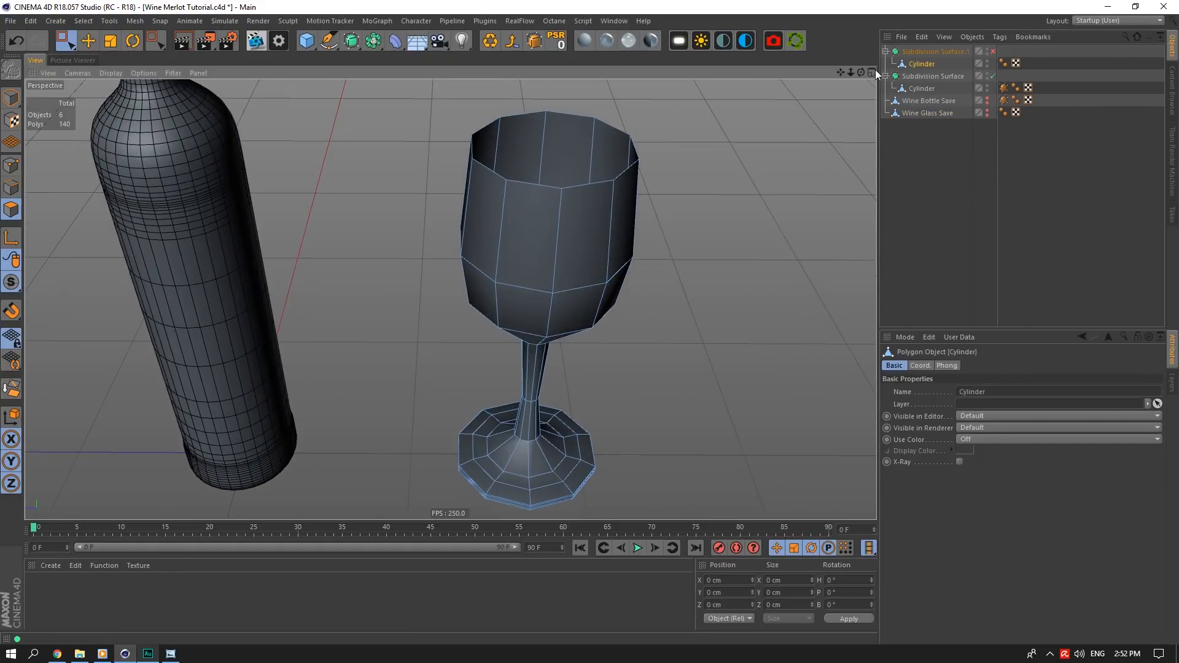
left_click_drag(861, 72, 856, 156)
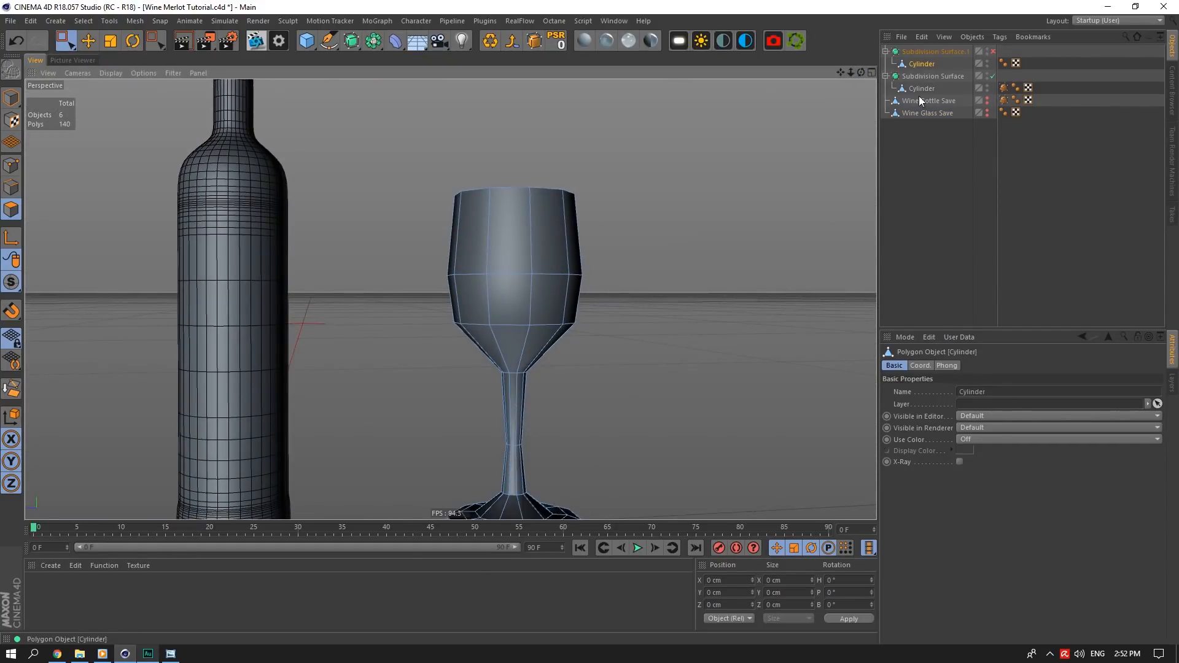
left_click_drag(651, 150, 409, 406)
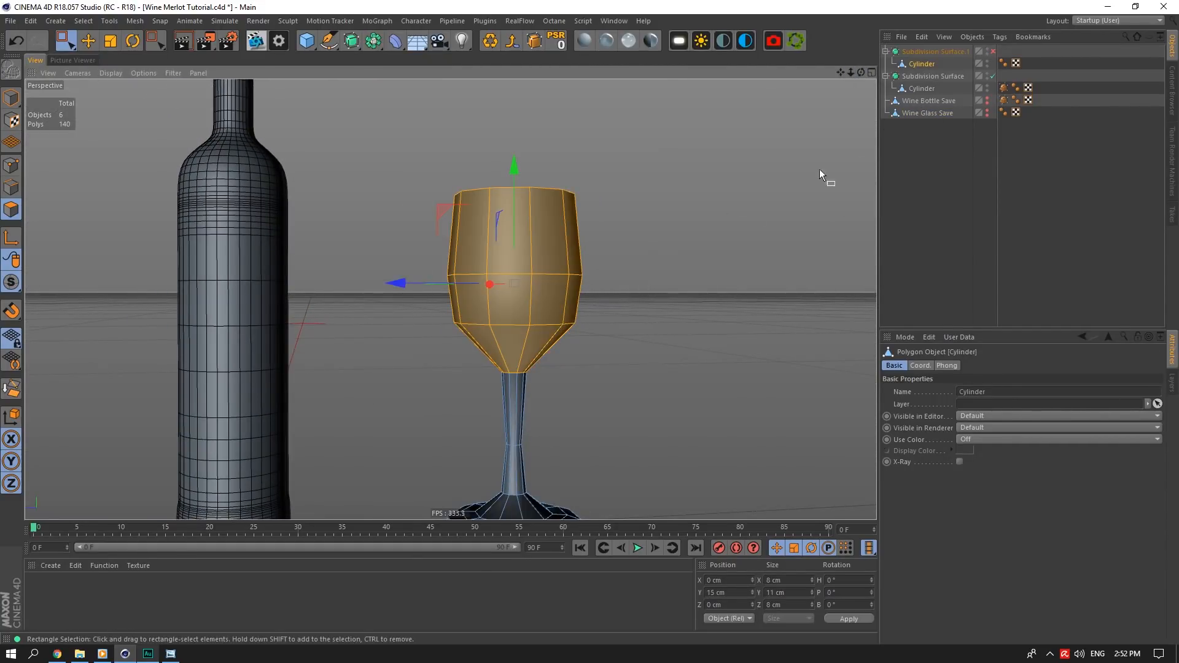
left_click_drag(861, 72, 527, 356)
scroll(565, 301, "up", 3)
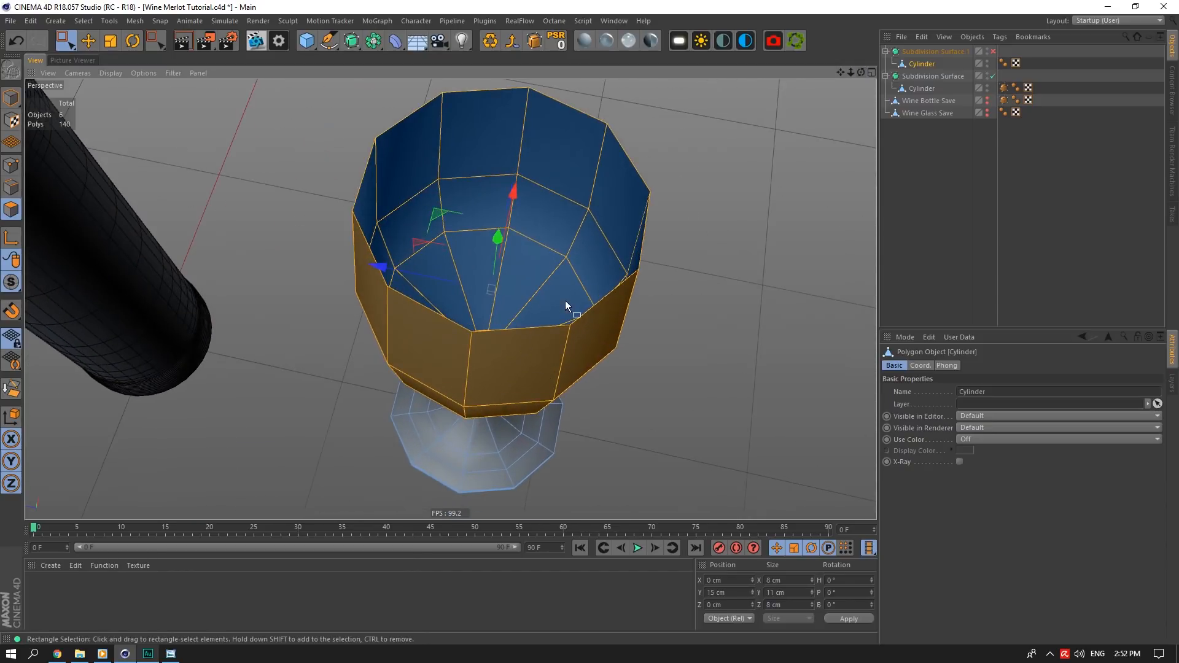
scroll(583, 269, "down", 4)
scroll(573, 223, "up", 4)
right_click(580, 222)
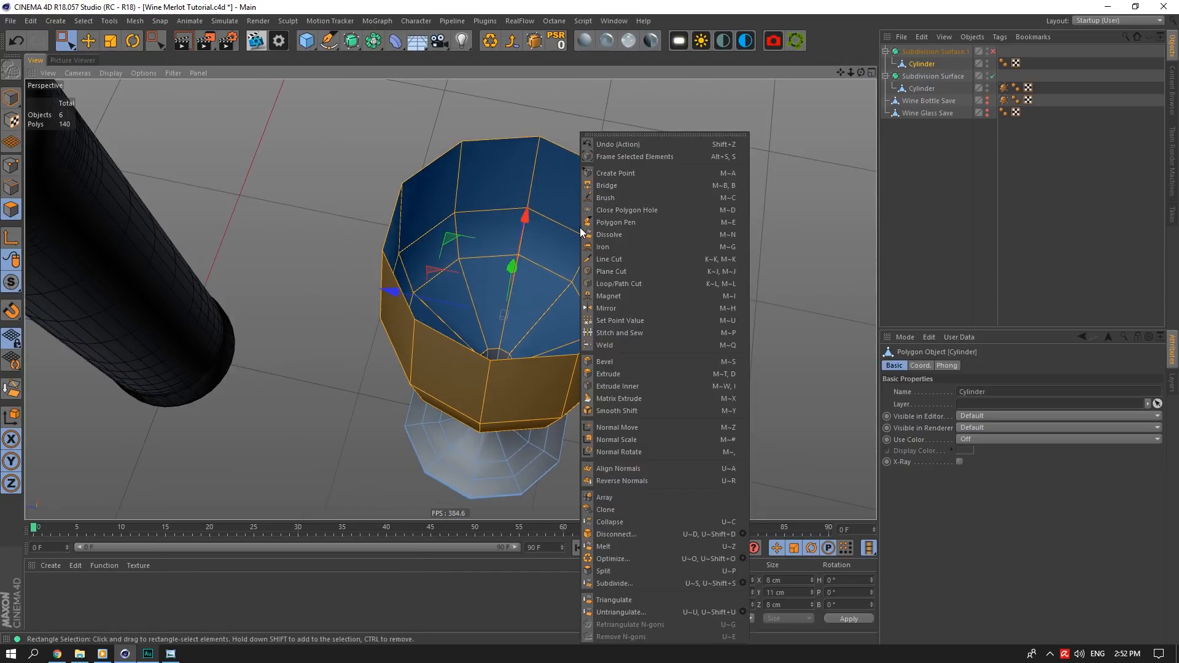
left_click(610, 374)
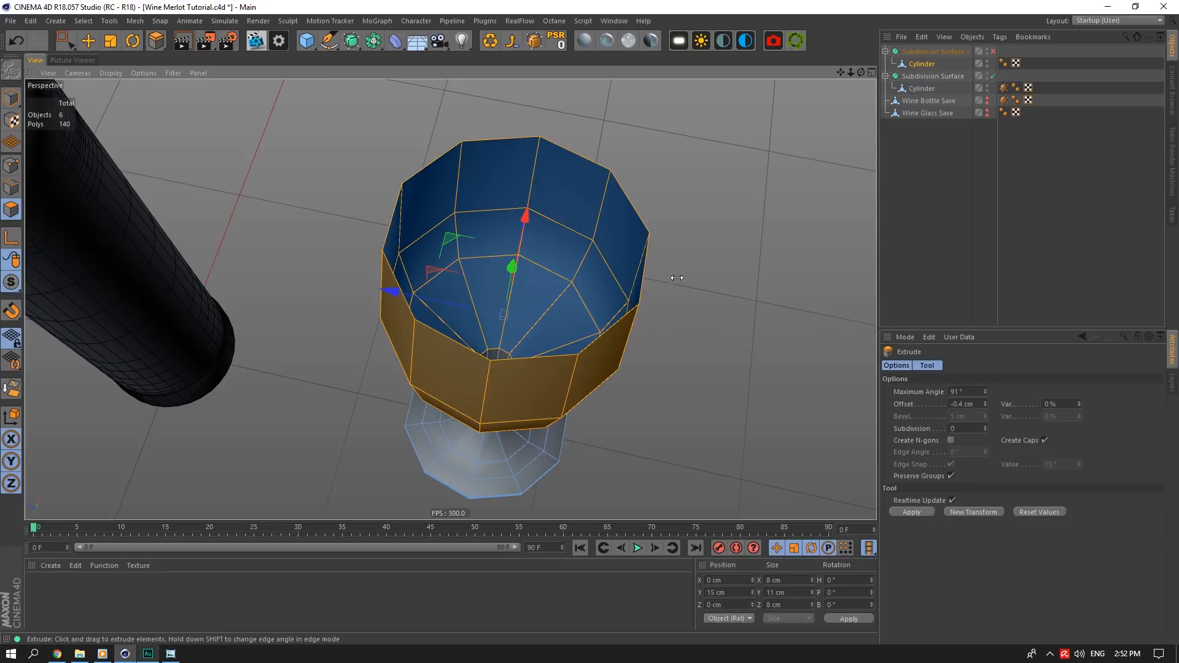
left_click_drag(675, 280, 626, 246)
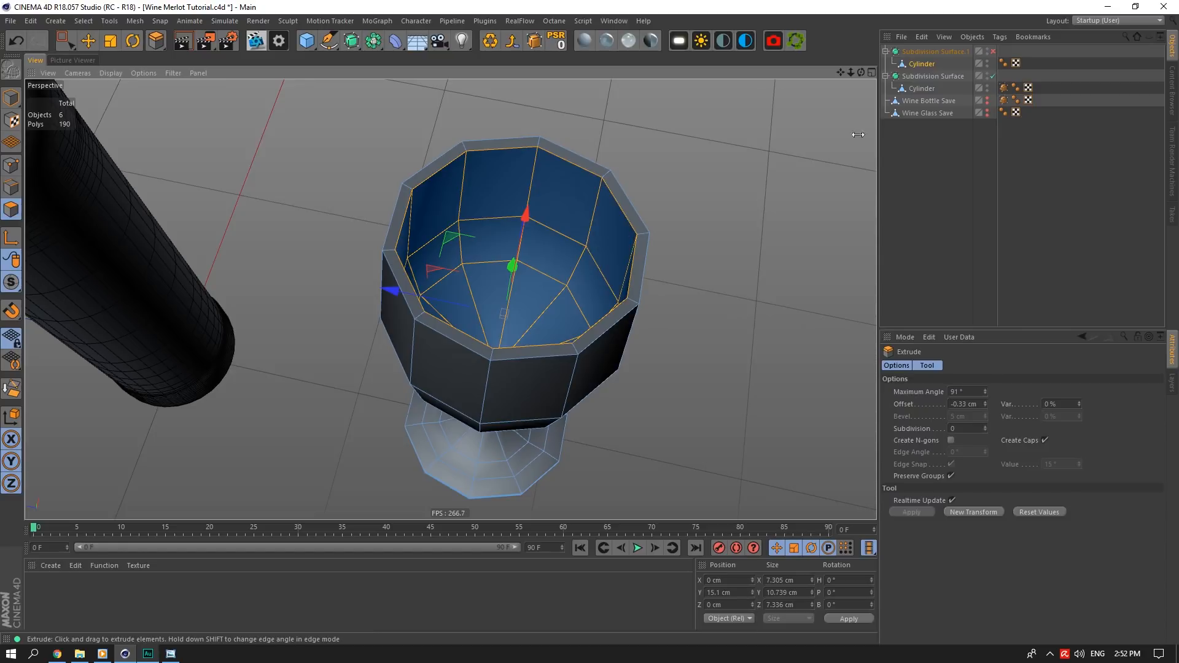
key("Return")
Examine the opening at the bottom of the bowl from the inside and the joint with the stem from the outside
scroll(449, 305, "up", 5)
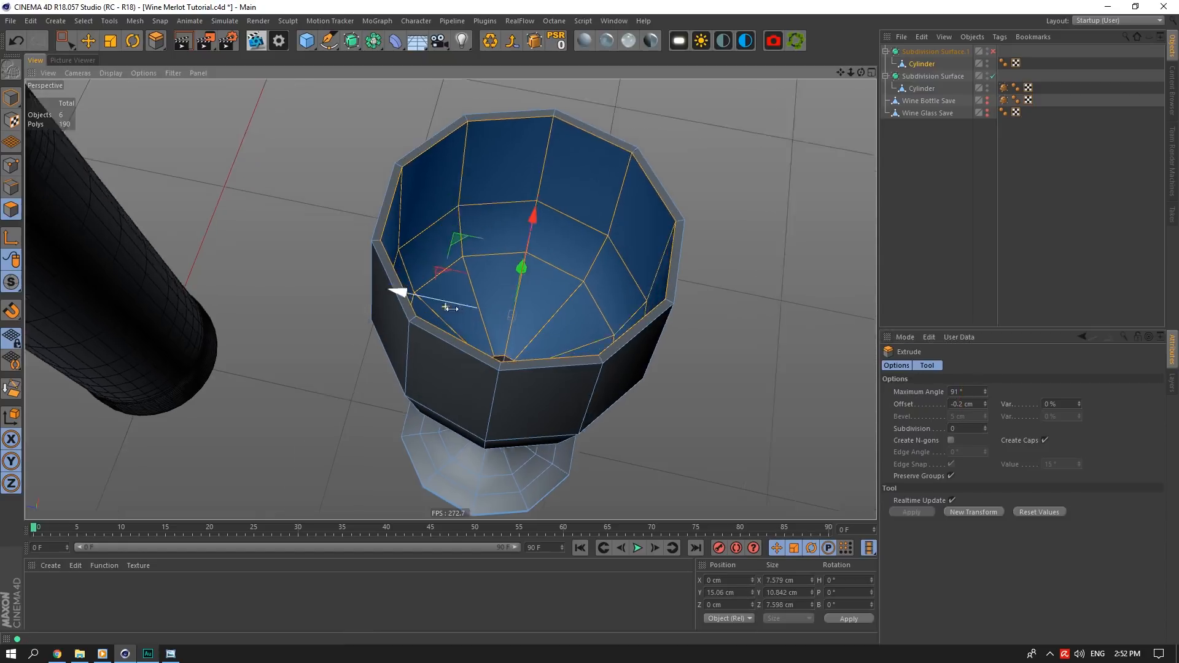
scroll(541, 289, "down", 2)
scroll(571, 357, "up", 6)
scroll(576, 358, "up", 3)
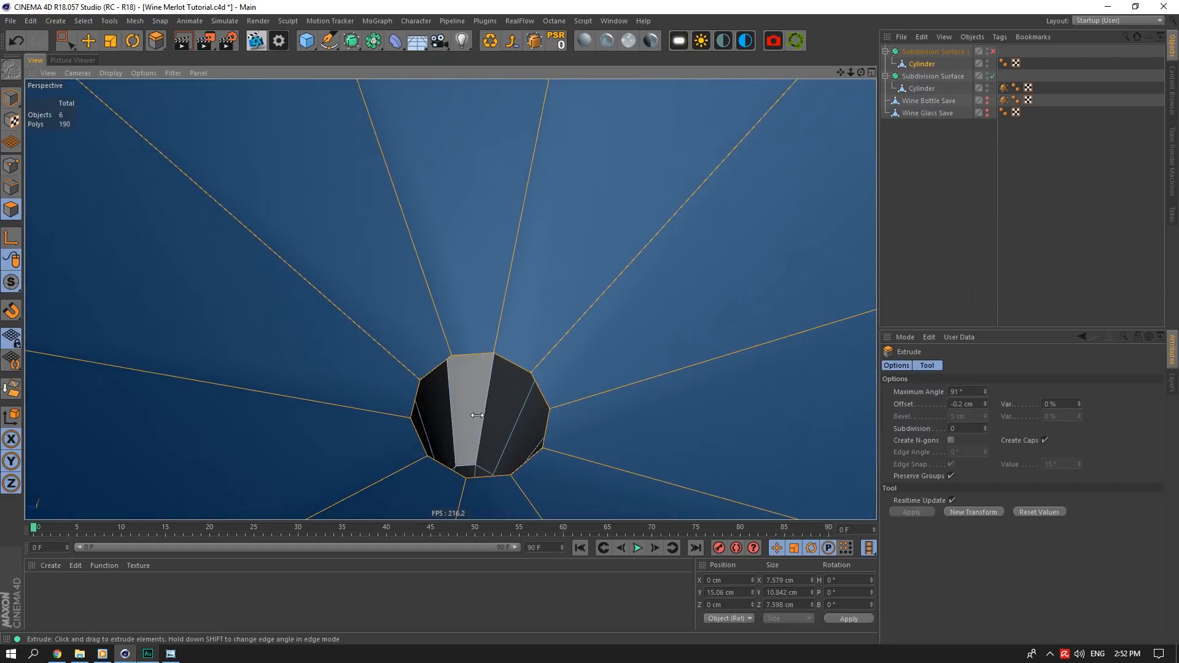
left_click_drag(861, 73, 856, 8)
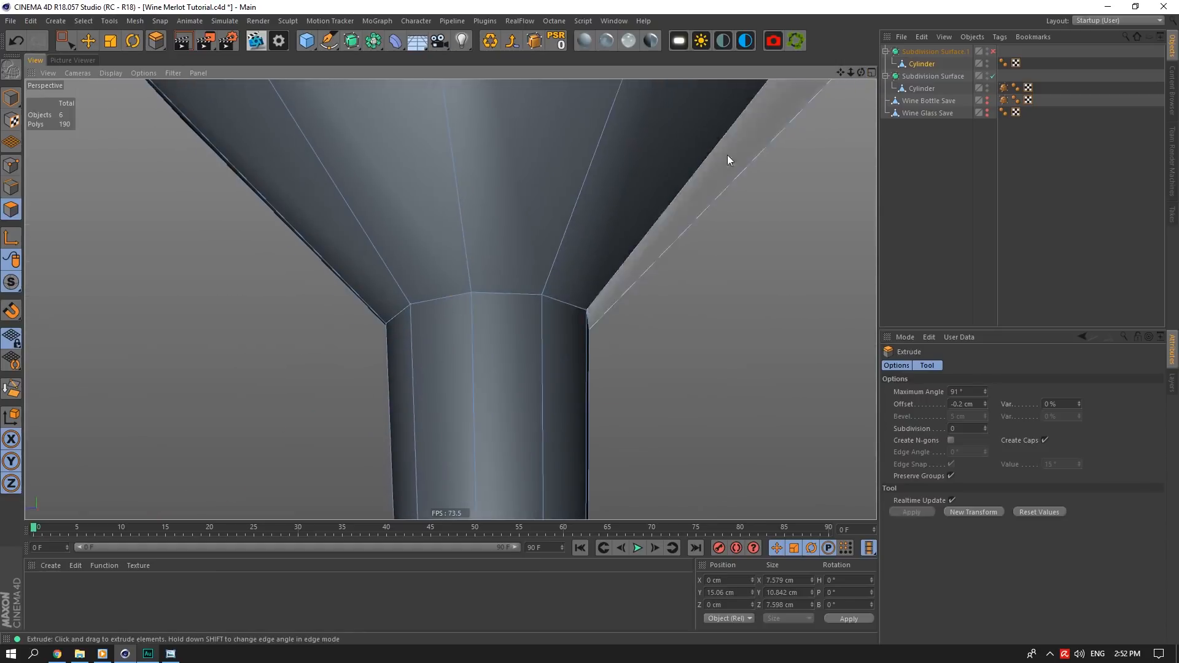
scroll(496, 293, "up", 3)
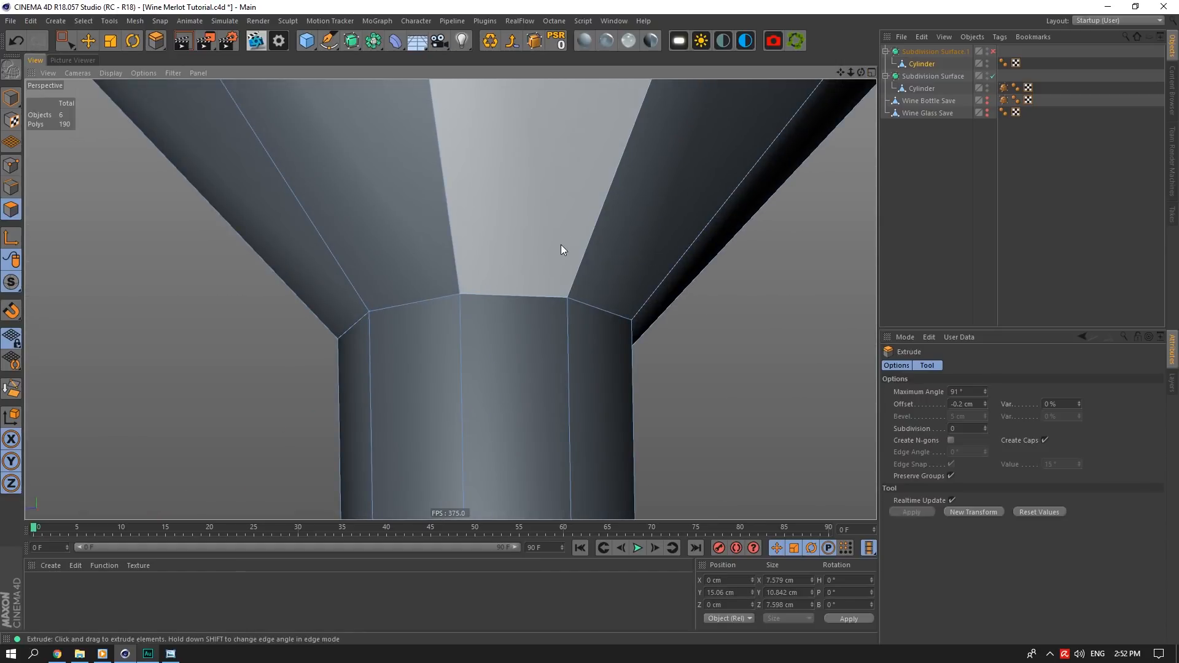
left_click_drag(861, 72, 850, 110)
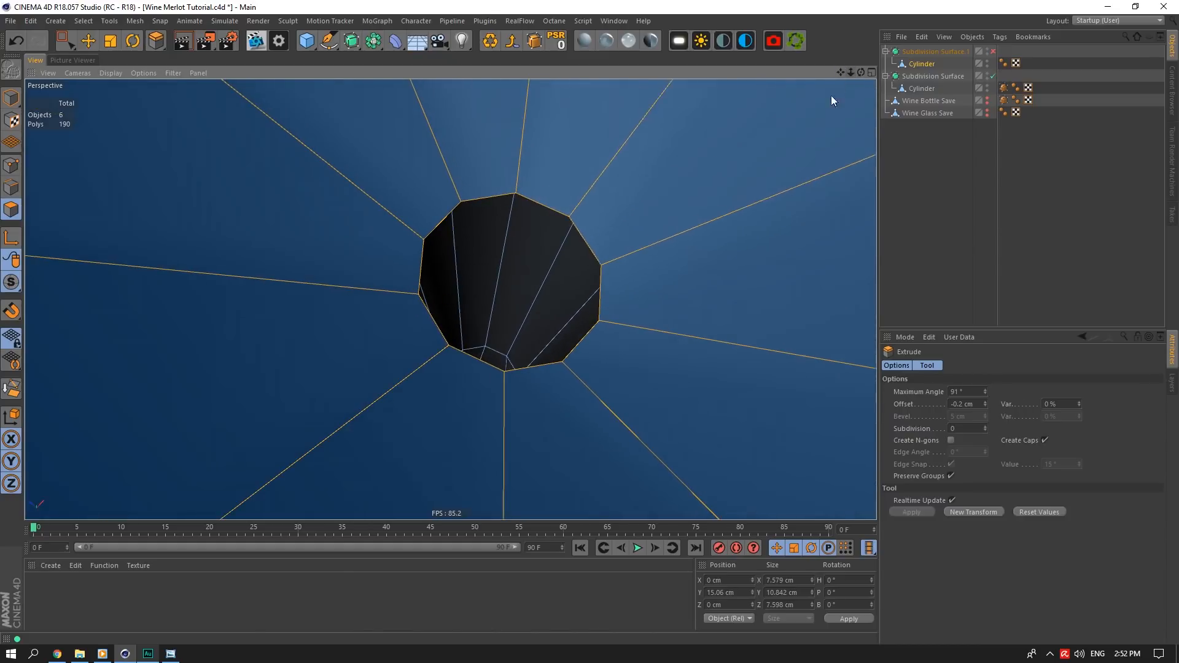
Try to close the polygon hole at the bottom of the bowl's inner wall, and select the edge loop around it
left_click(95, 43)
left_click(10, 187)
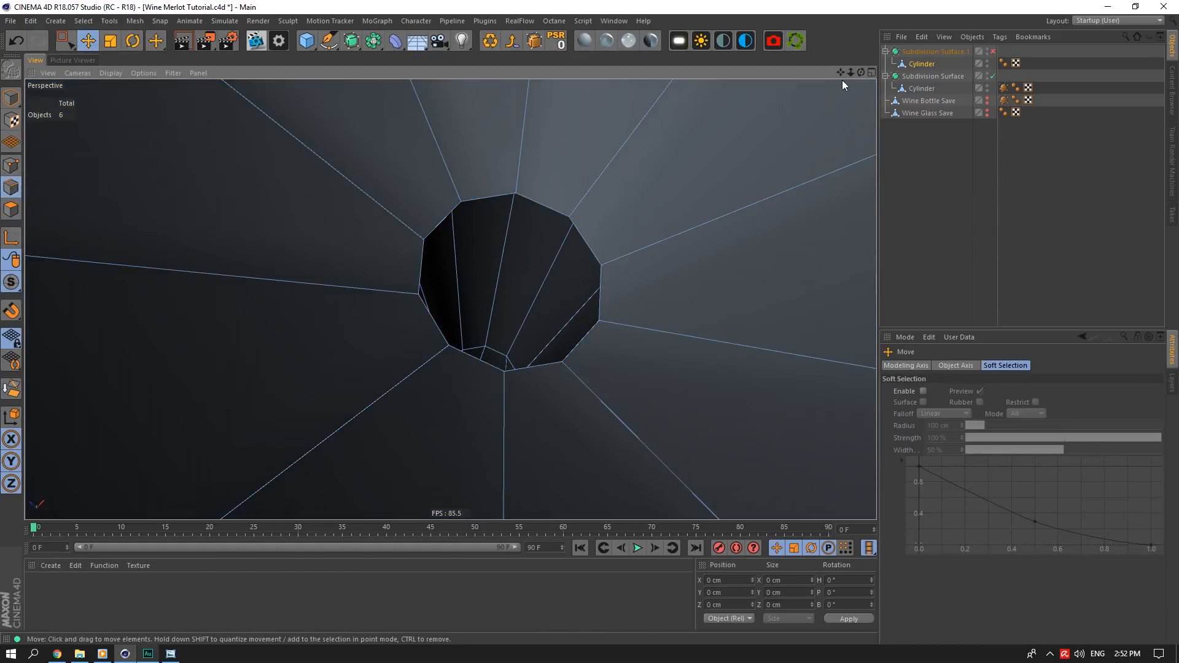
left_click_drag(842, 74, 844, 115)
right_click(519, 293)
left_click(553, 351)
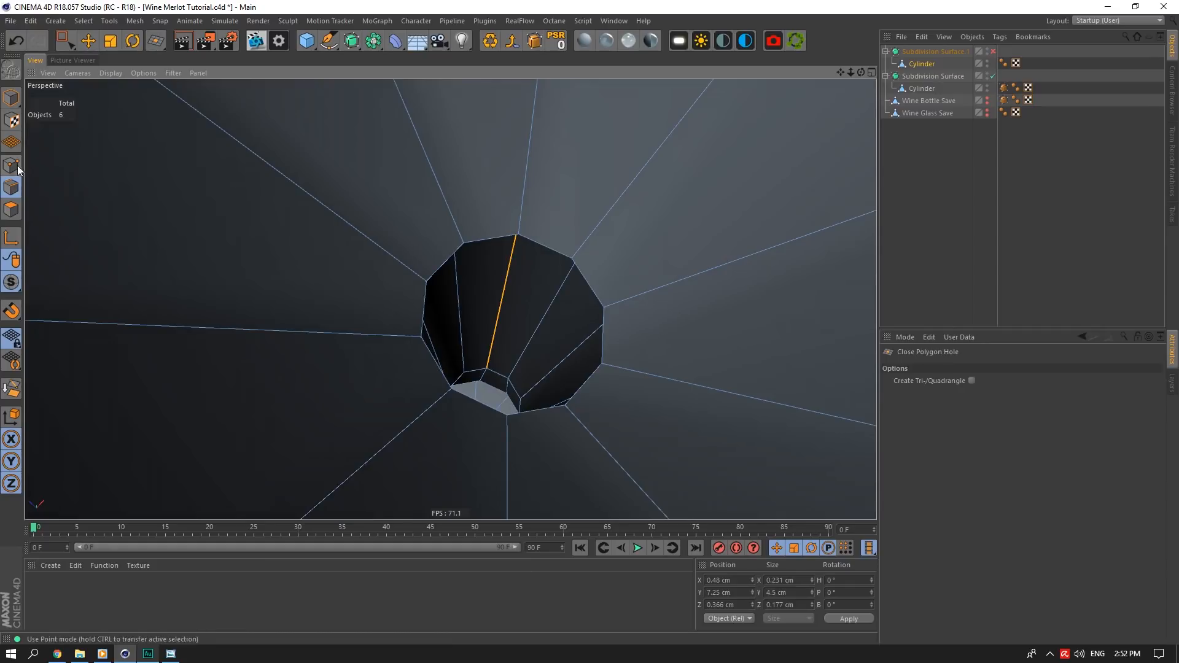
left_click(88, 41)
double_click(545, 247)
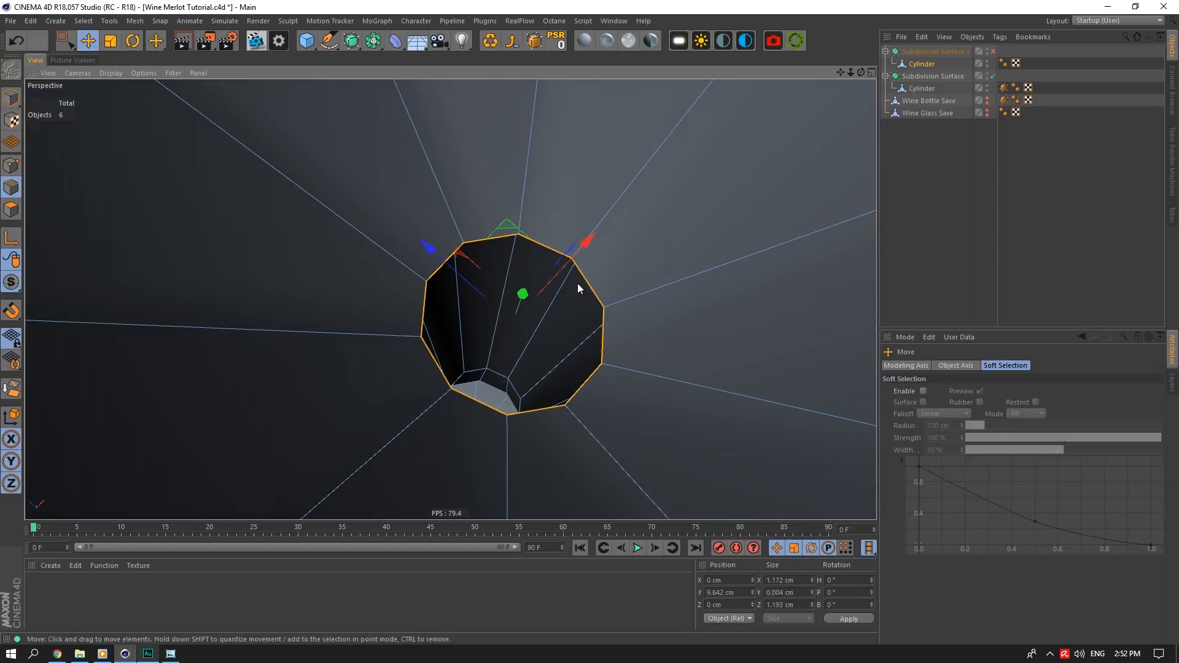
scroll(301, 426, "up", 3)
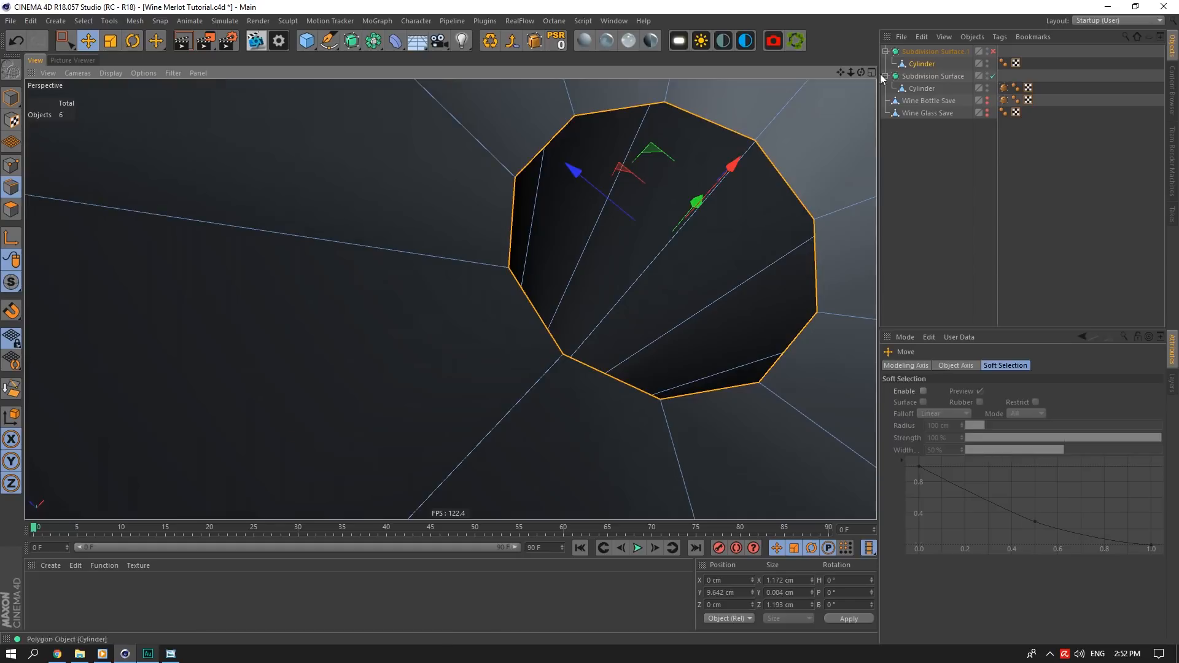
Ring-select the polygons joining the bowl's inner and outer walls at the stem, enable X-Ray on the glass cylinder and delete that ring
left_click_drag(861, 73, 863, 5)
left_click(11, 210)
left_click(76, 23)
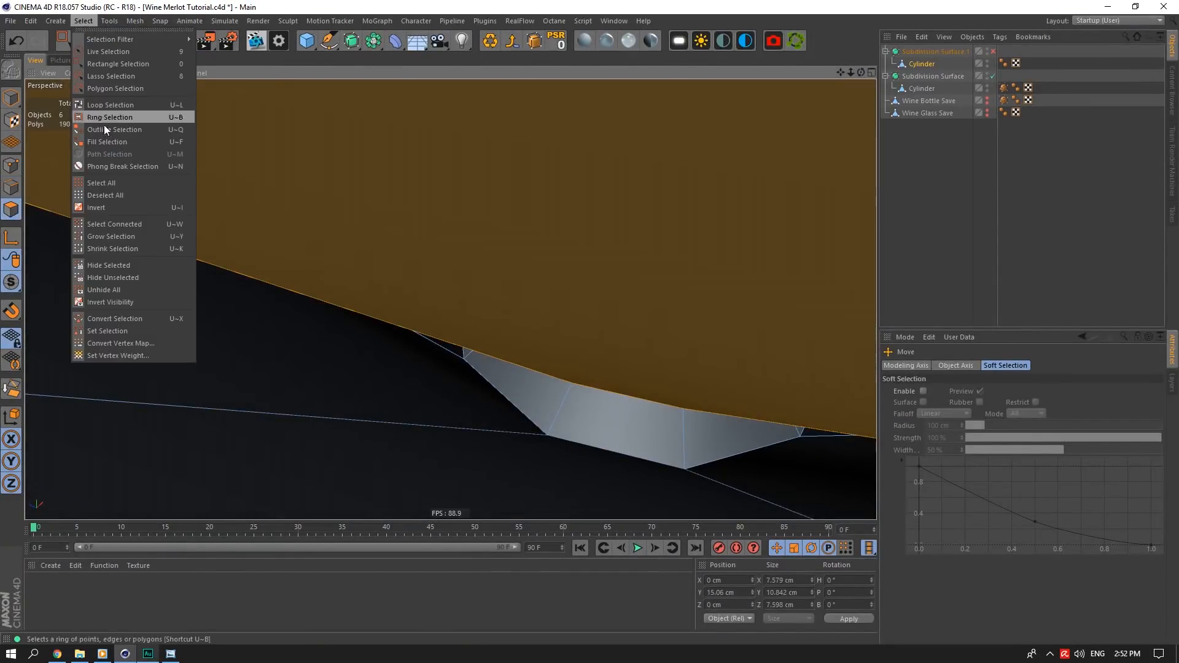
left_click(113, 116)
left_click(595, 399)
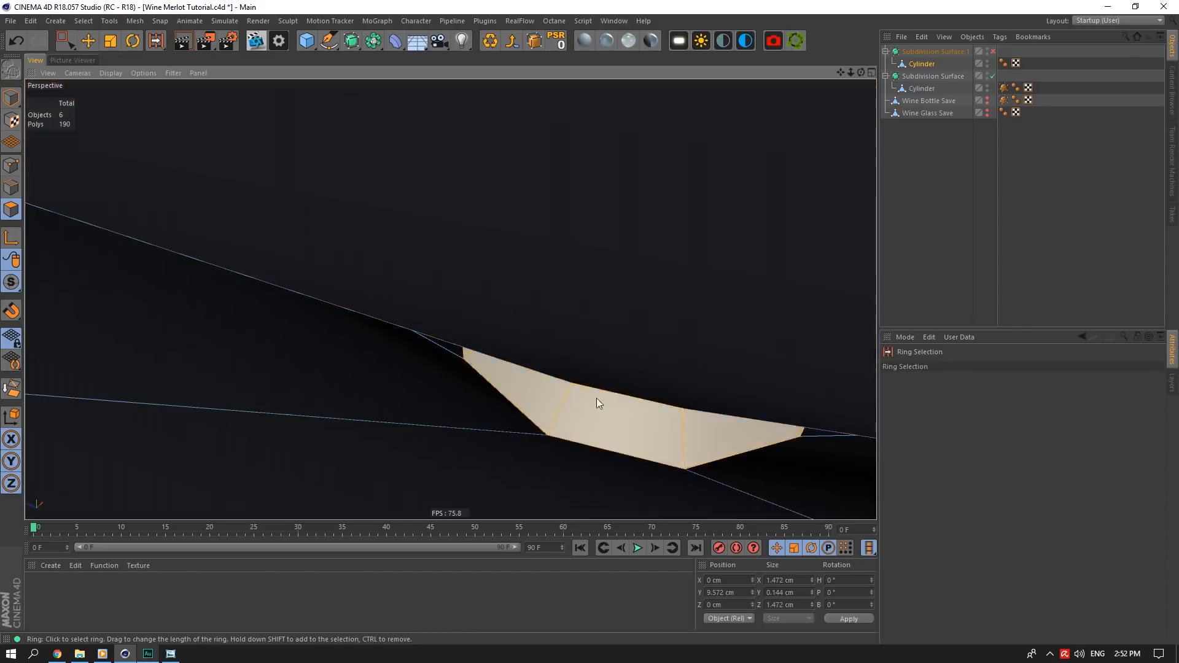
left_click_drag(861, 73, 985, 374)
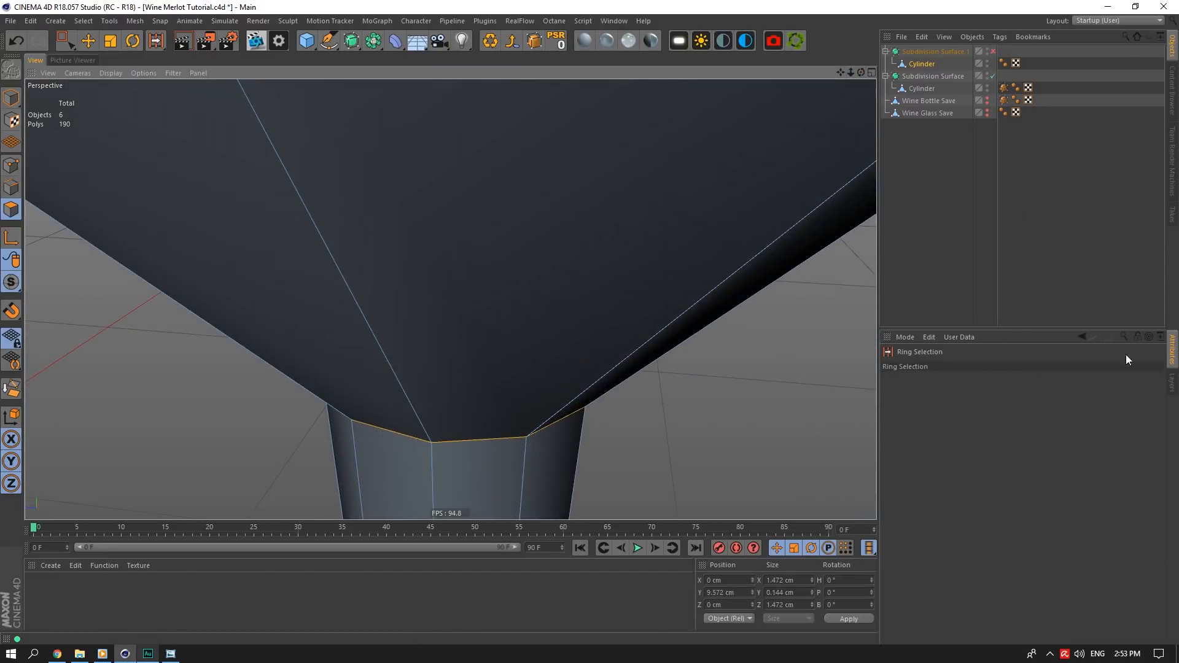
left_click(928, 76)
left_click(922, 63)
left_click(959, 462)
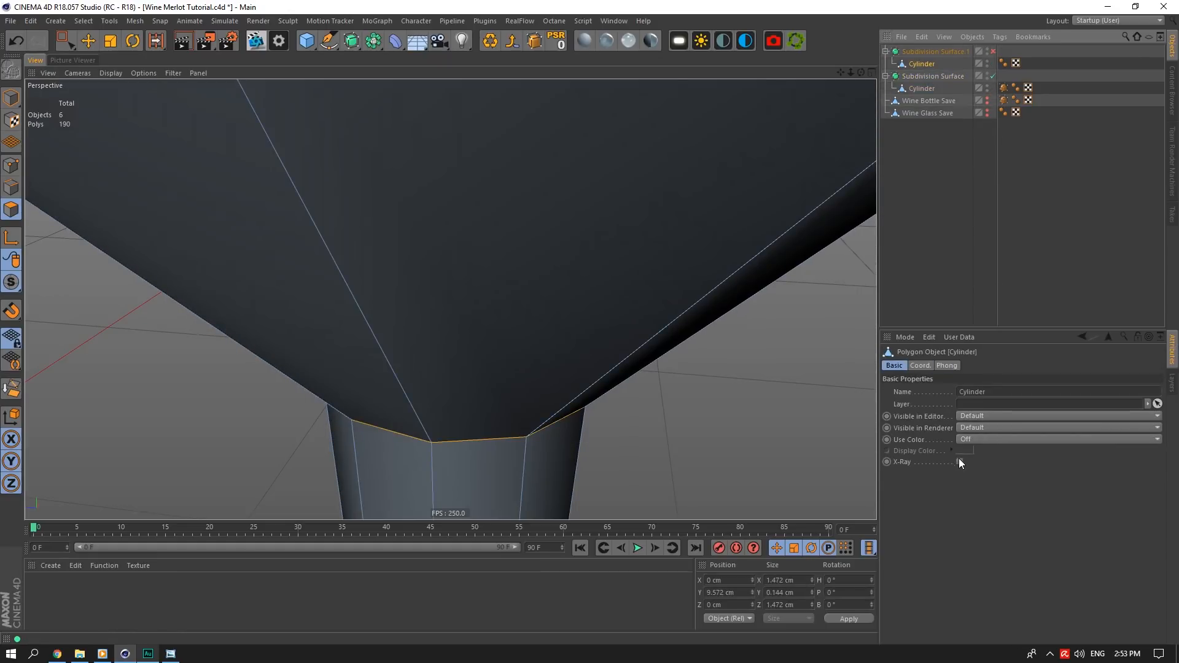
key("Delete")
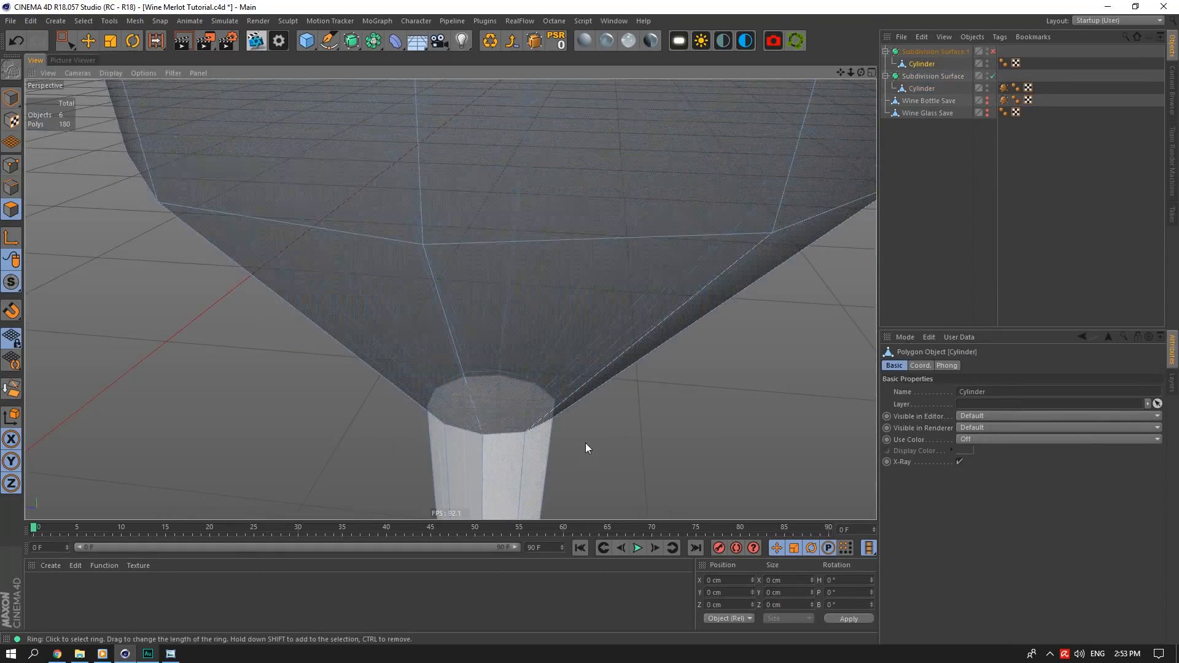
Turn off X-Ray on the glass cylinder, with the hole at the bottom of the inner bowl in view
left_click_drag(399, 442, 430, 424, "alt")
left_click_drag(861, 73, 852, 73)
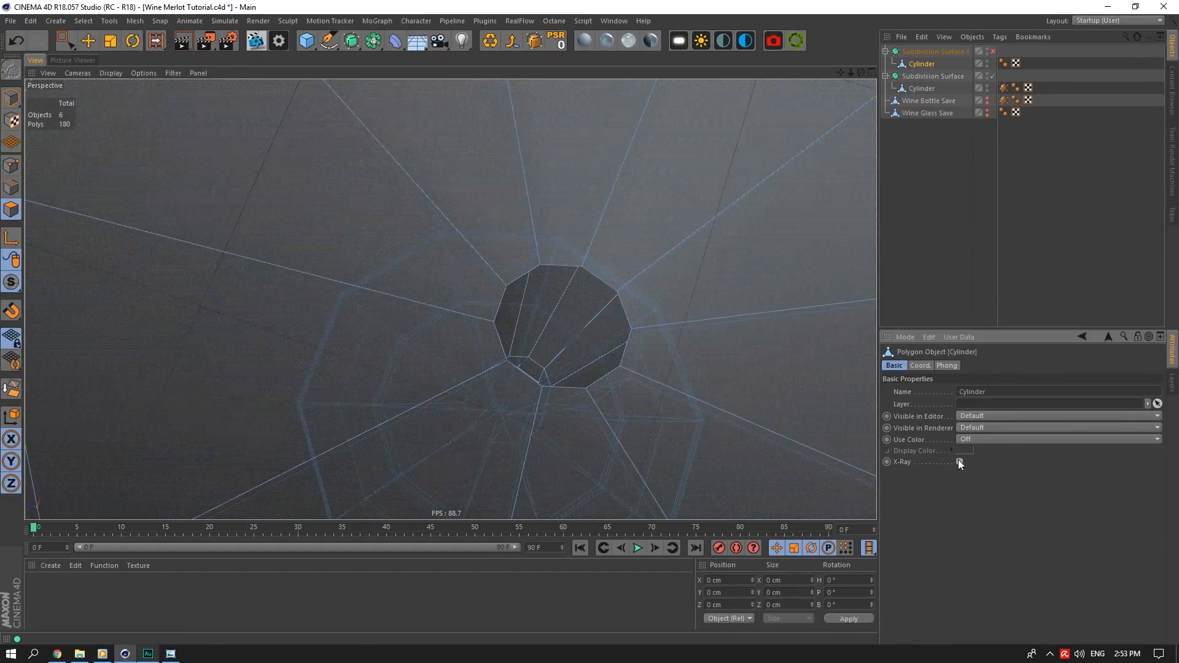
left_click(960, 462)
Try to close the hole at the bottom of the bowl's inner wall with Close Polygon Hole
right_click(556, 236)
left_click(614, 222)
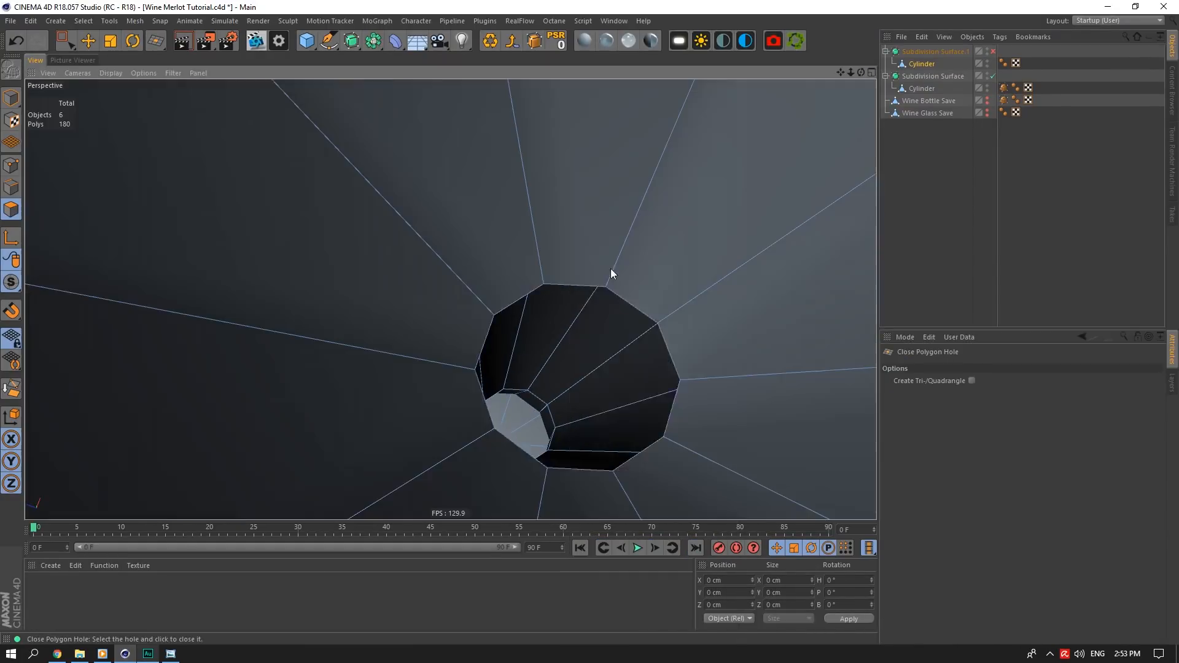
left_click(577, 298)
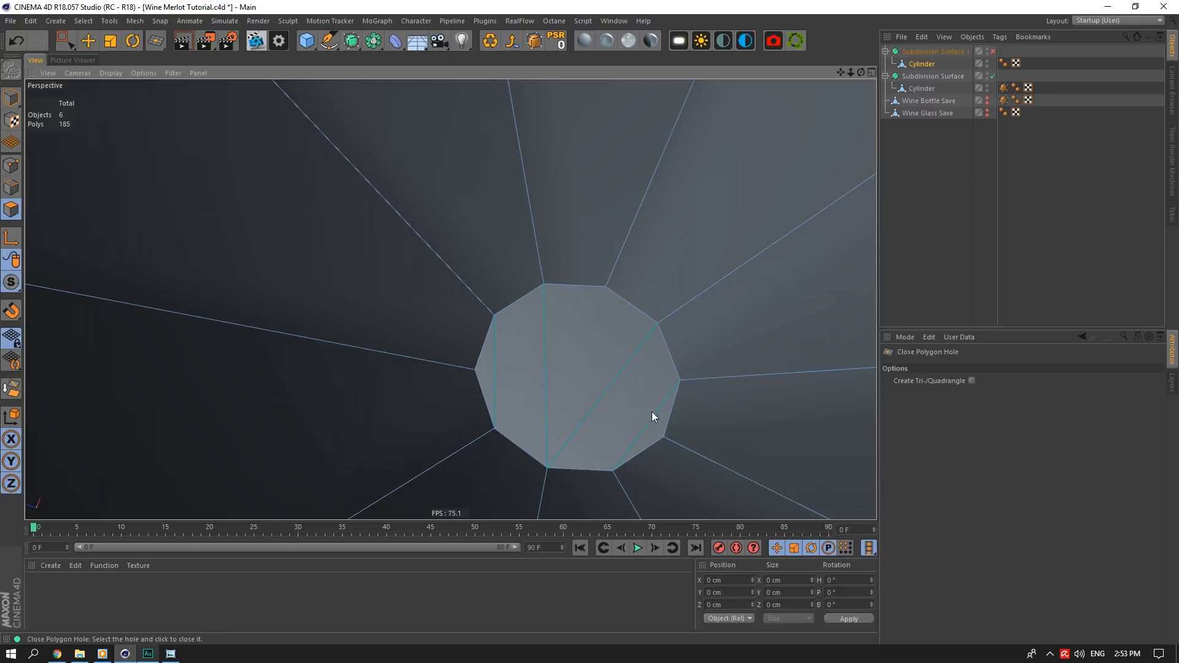
key("ctrl+z")
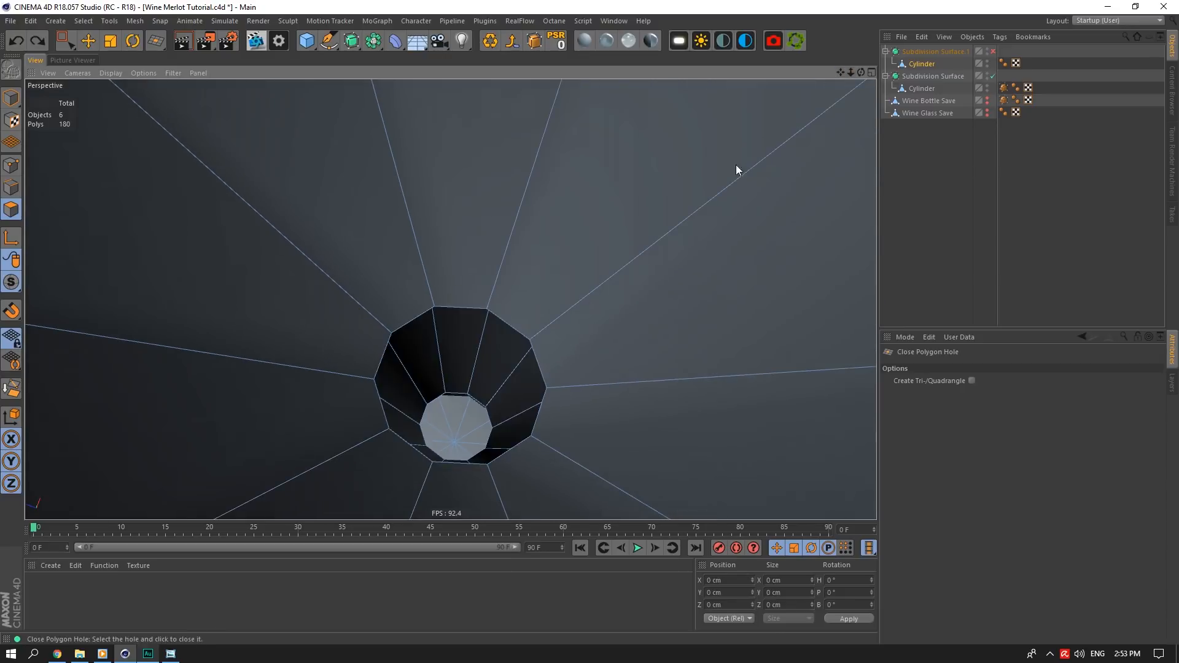
Extrude the open edge loop at the bottom of the bowl's inner wall inward by about 0.22 cm
key("e")
left_click(11, 186)
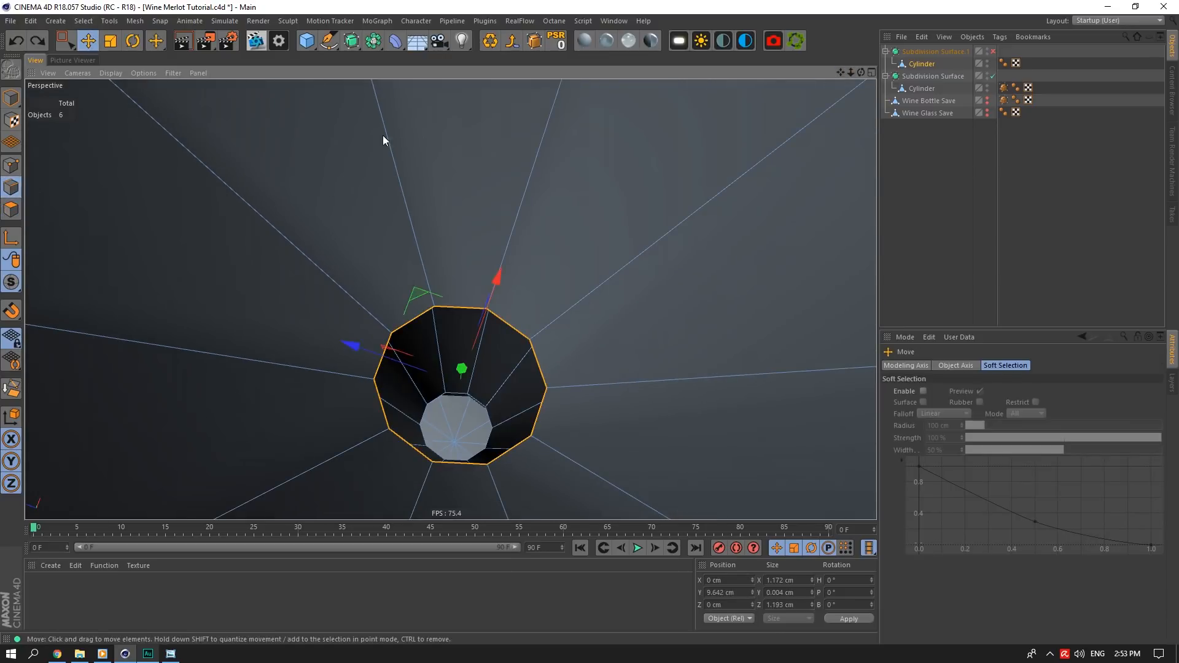
right_click(515, 333)
left_click(559, 541)
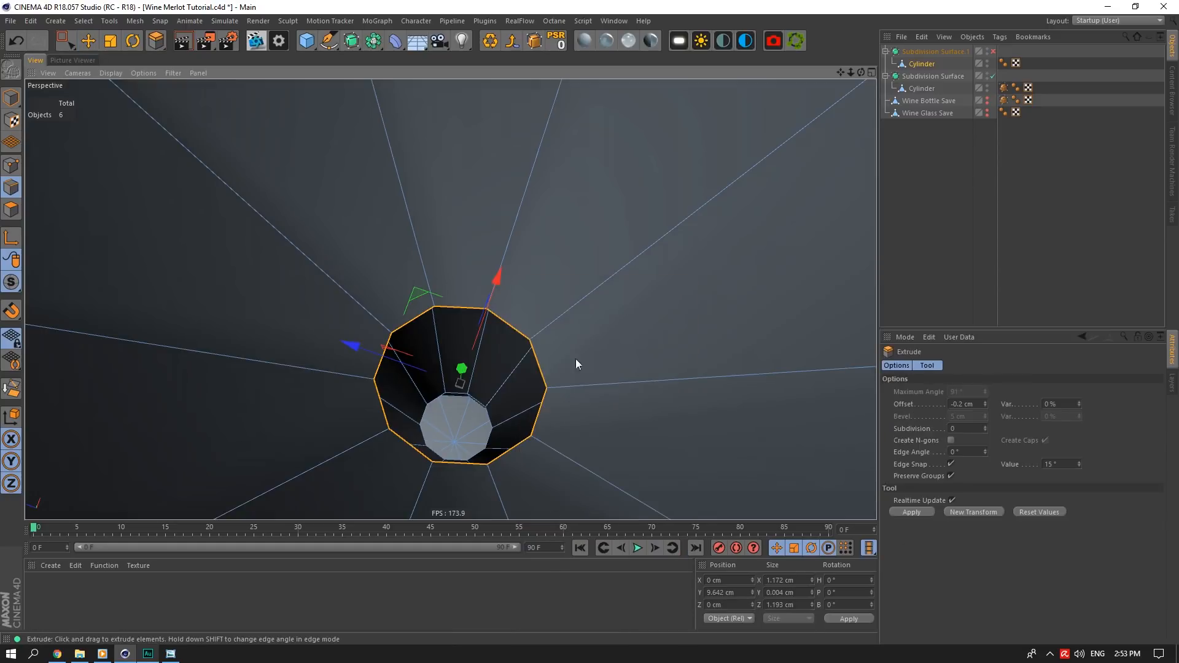
left_click_drag(576, 358, 607, 360)
Collapse the extruded edge loop to its centre by setting its size to 0, and merge the coincident points
left_click(786, 583)
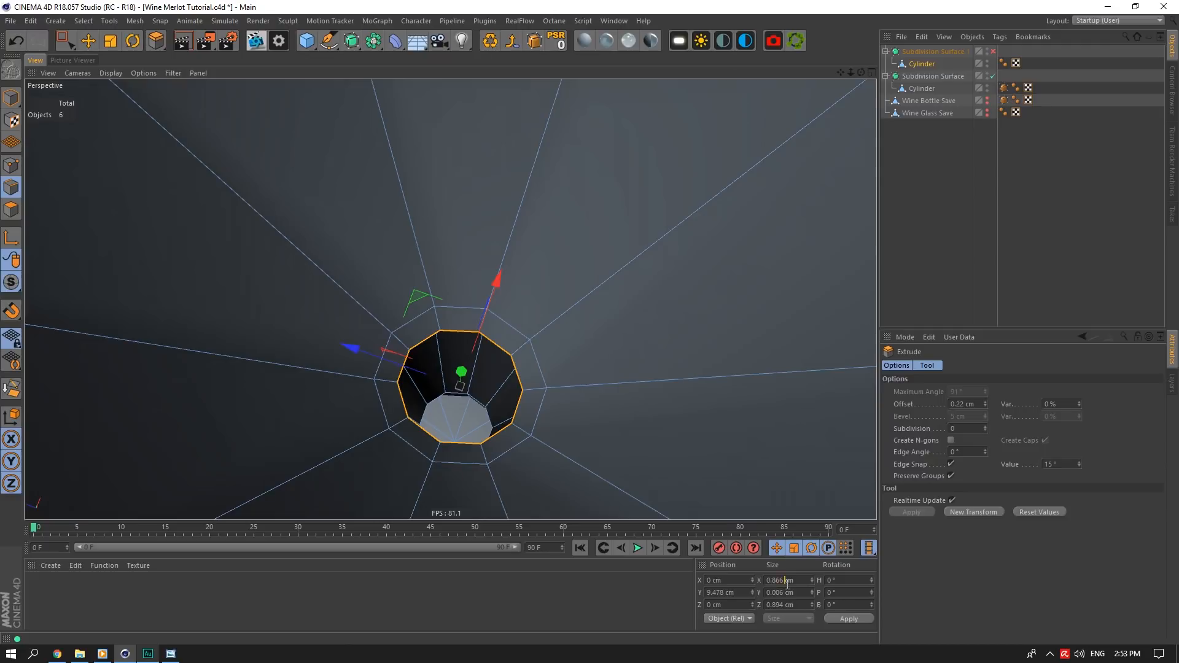
key("ctrl+a")
type("0")
key("Return")
left_click(11, 99)
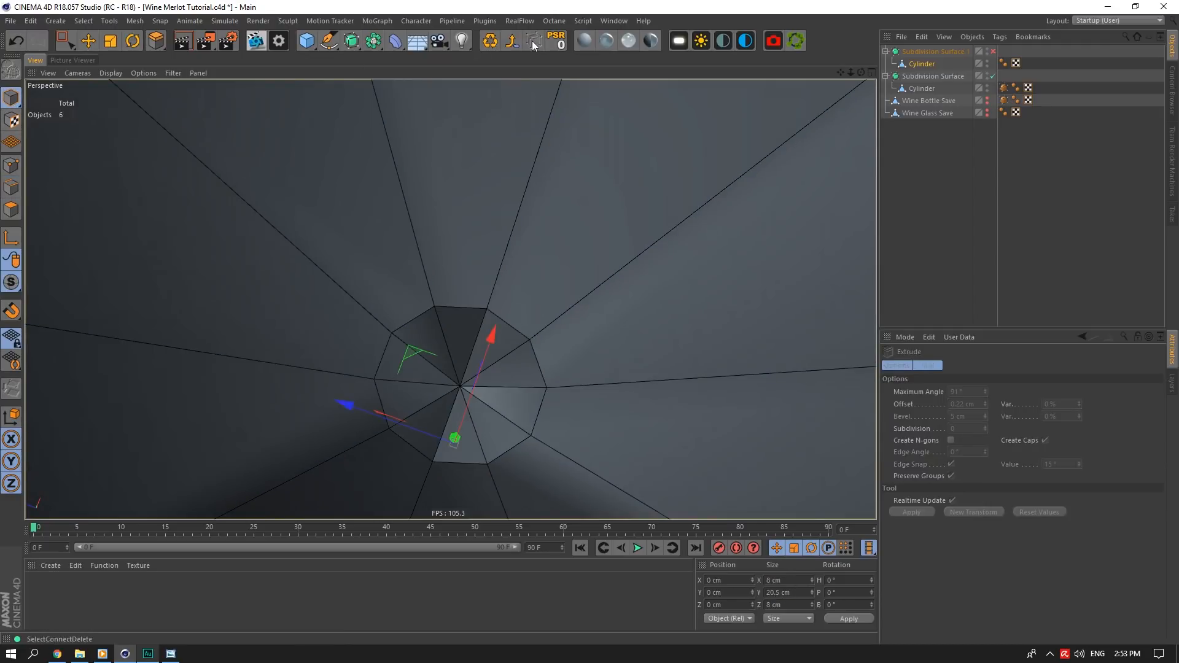
left_click(491, 45)
Set the Y position of the centre point in the bowl's inner bottom to 9.644 cm, matching the surrounding ring
left_click(11, 165)
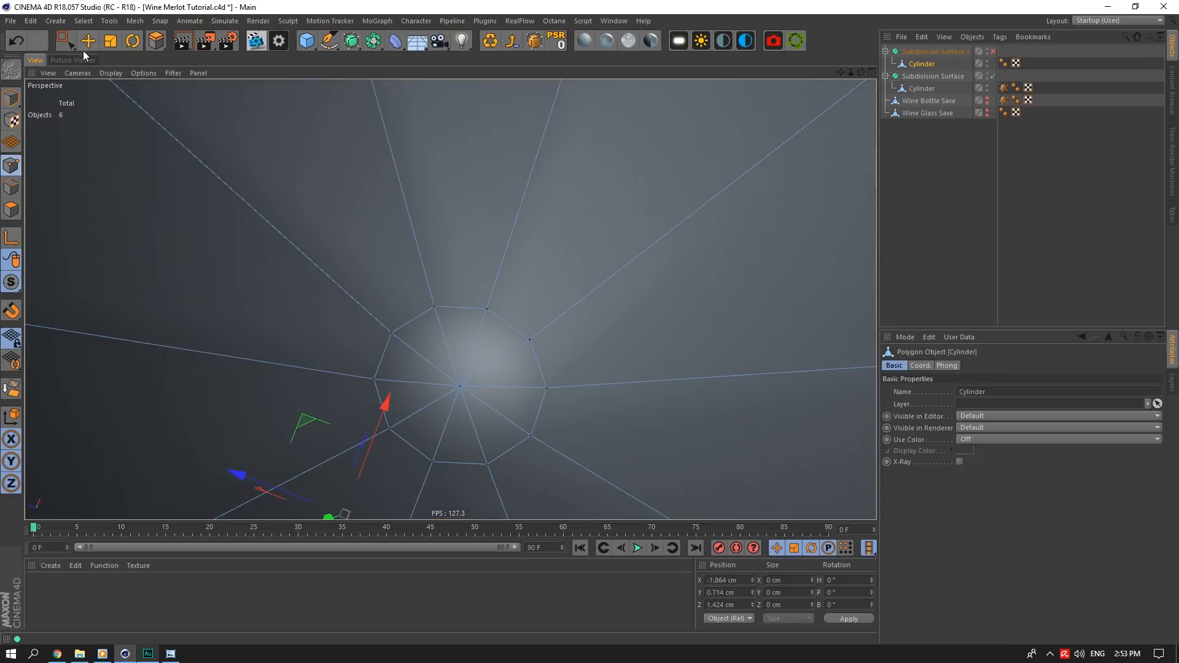
left_click(87, 41)
left_click(375, 380)
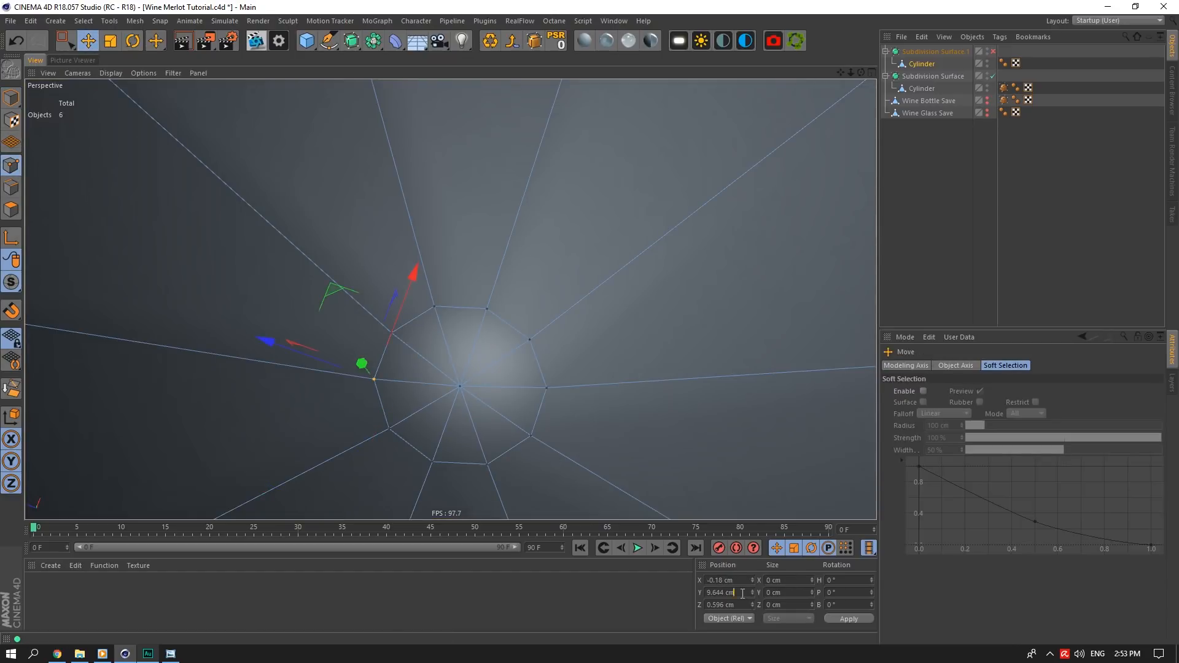
left_click(462, 387)
double_click(726, 594)
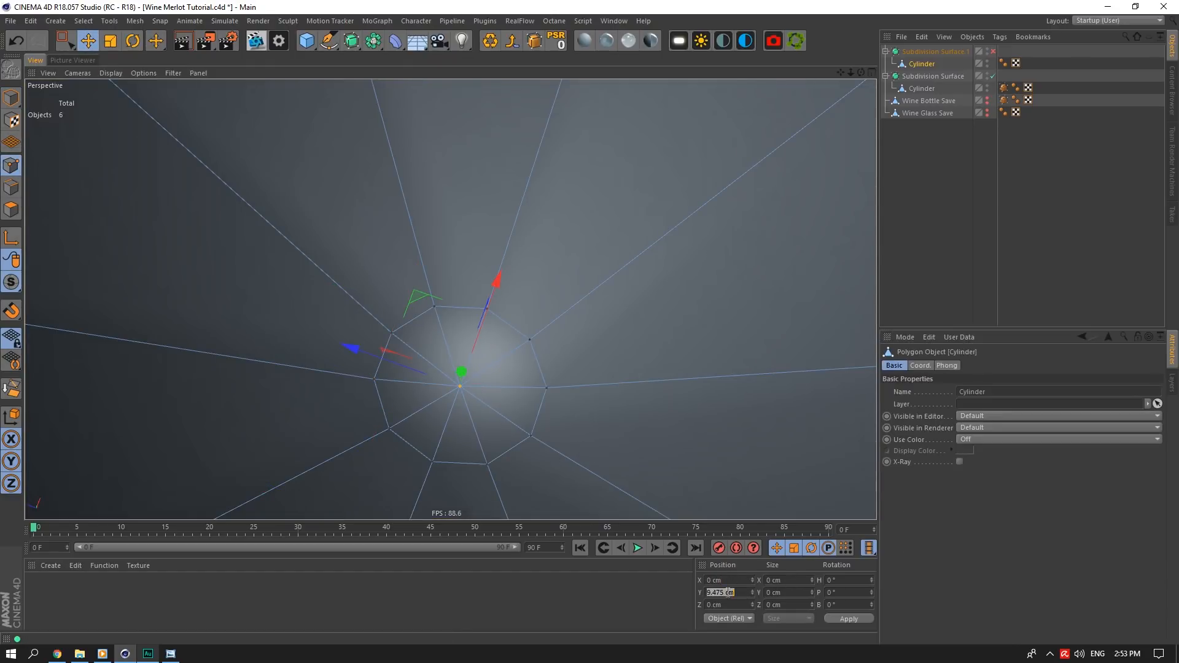
type("9.644 cm")
key("Return")
Preview the glass with its Subdivision Surface enabled, and return to the unsmoothed cylinder
left_click(993, 51)
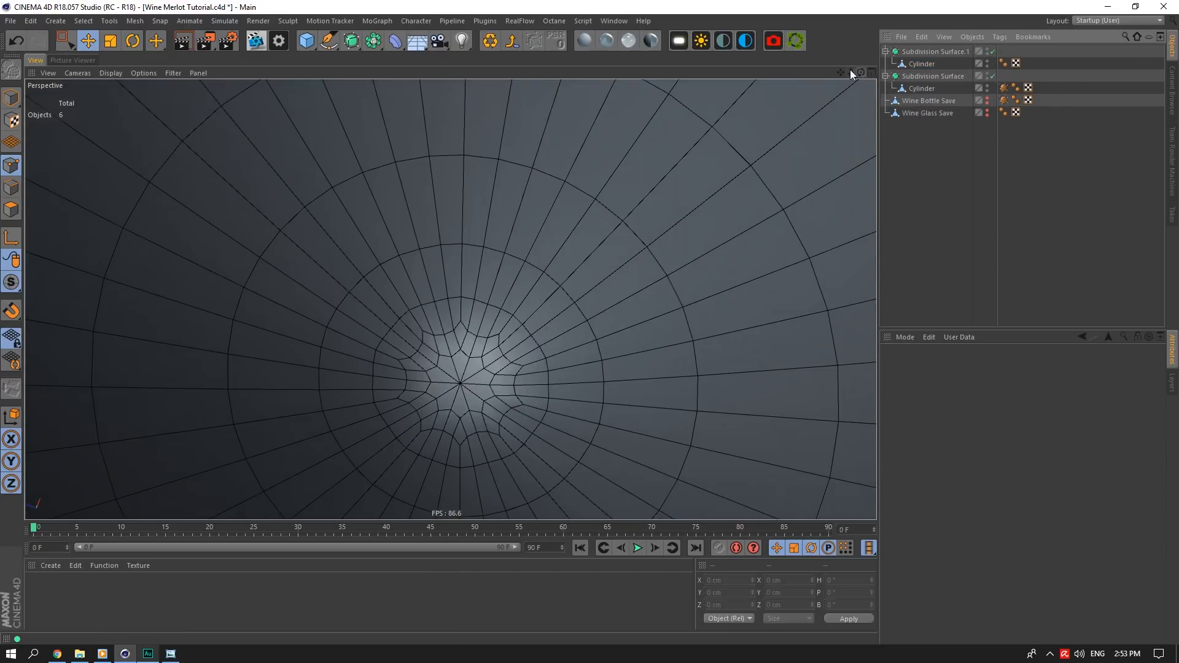
right_click_drag(840, 72, 725, 72)
left_click_drag(840, 72, 860, 55)
left_click(993, 52)
left_click(922, 64)
Add a loop cut around the bowl's outer wall just below the rim, at an offset of about 1.43%
scroll(444, 270, "up", 5)
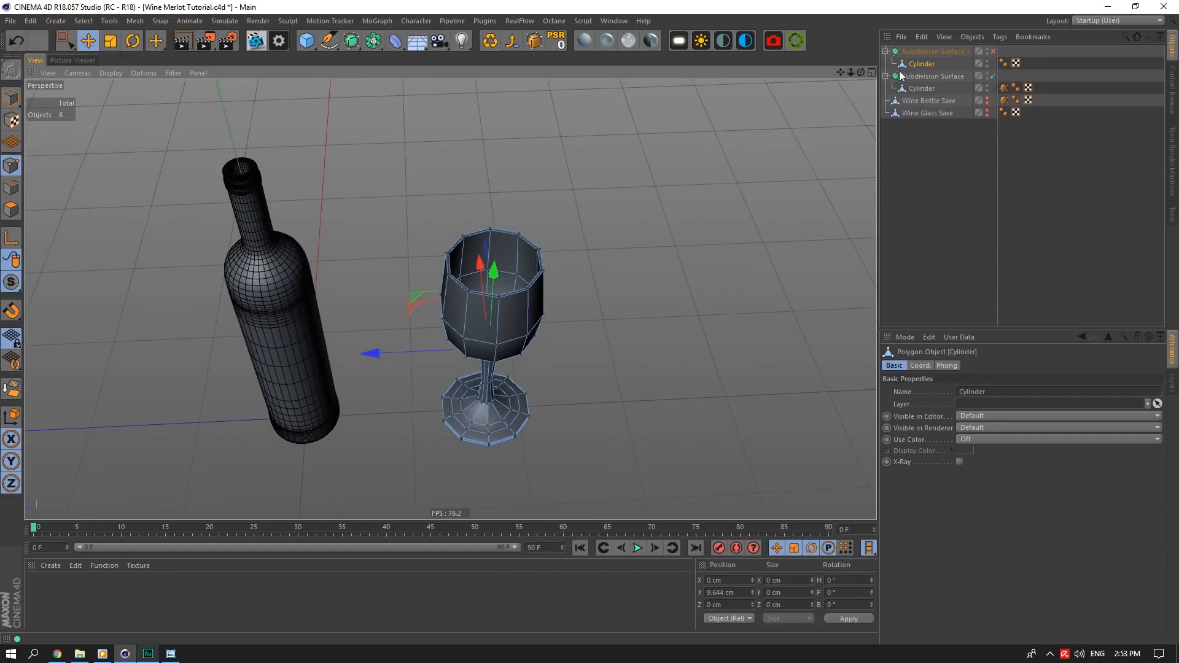
scroll(521, 272, "up", 10)
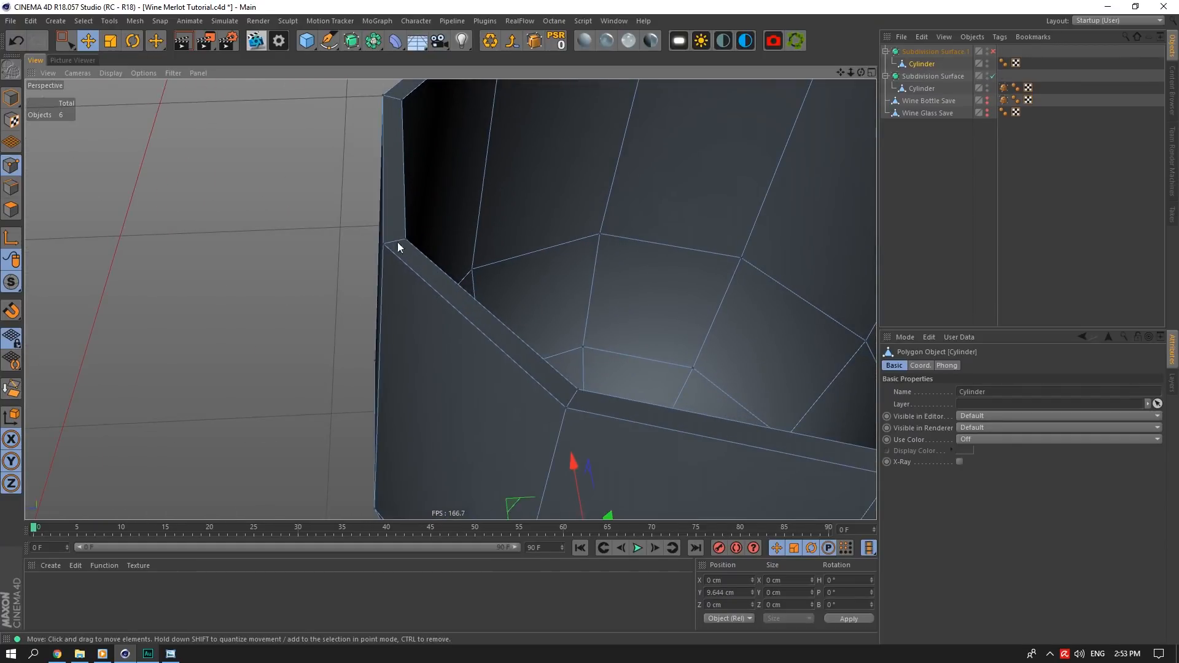
scroll(390, 236, "up", 3)
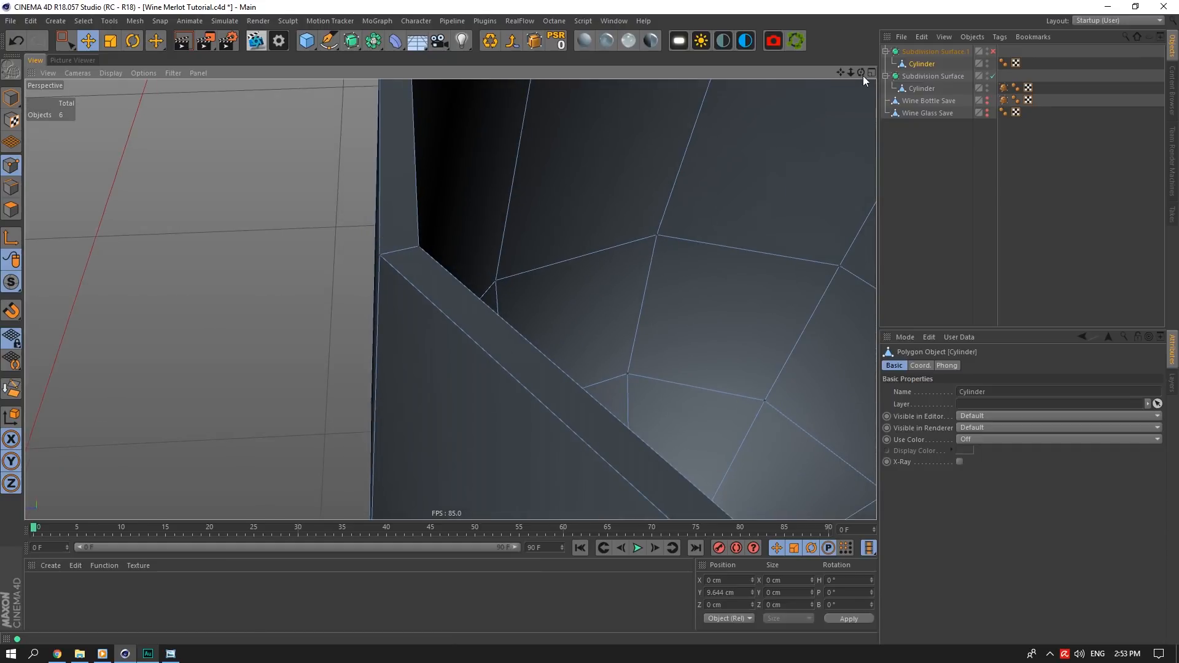
left_click_drag(863, 74, 845, 75)
right_click(438, 238)
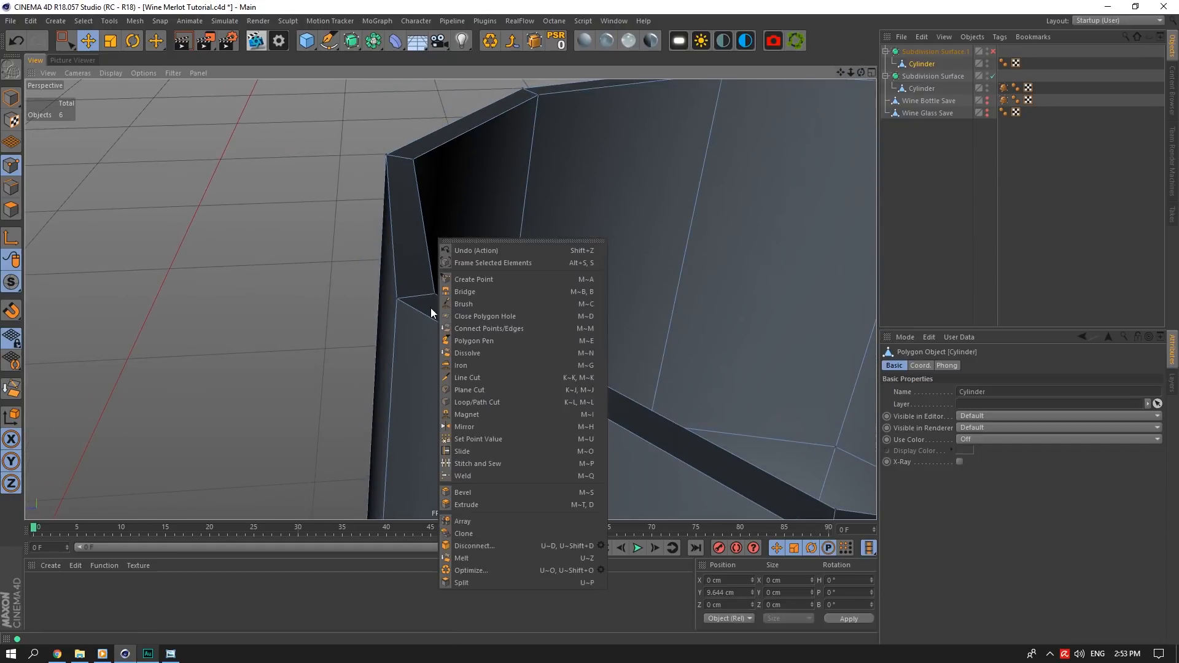
left_click(478, 402)
left_click(399, 310)
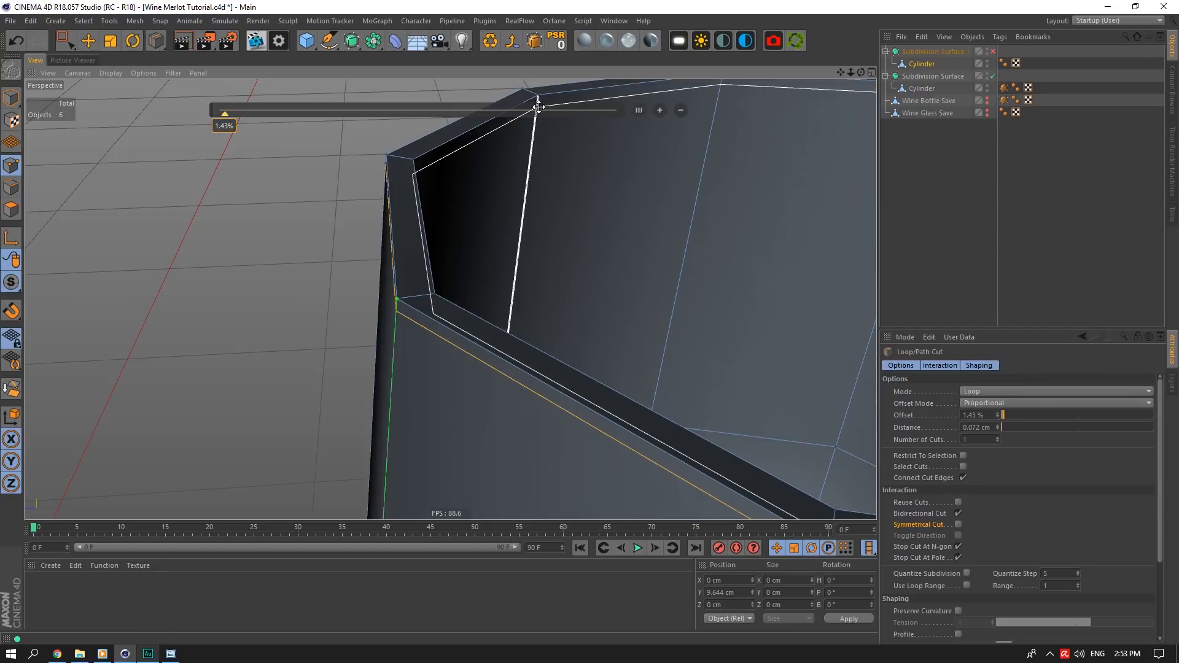
Add a loop cut along the top face of the rim at an offset of 50%
left_click(414, 298)
double_click(968, 415)
type("50")
key("Return")
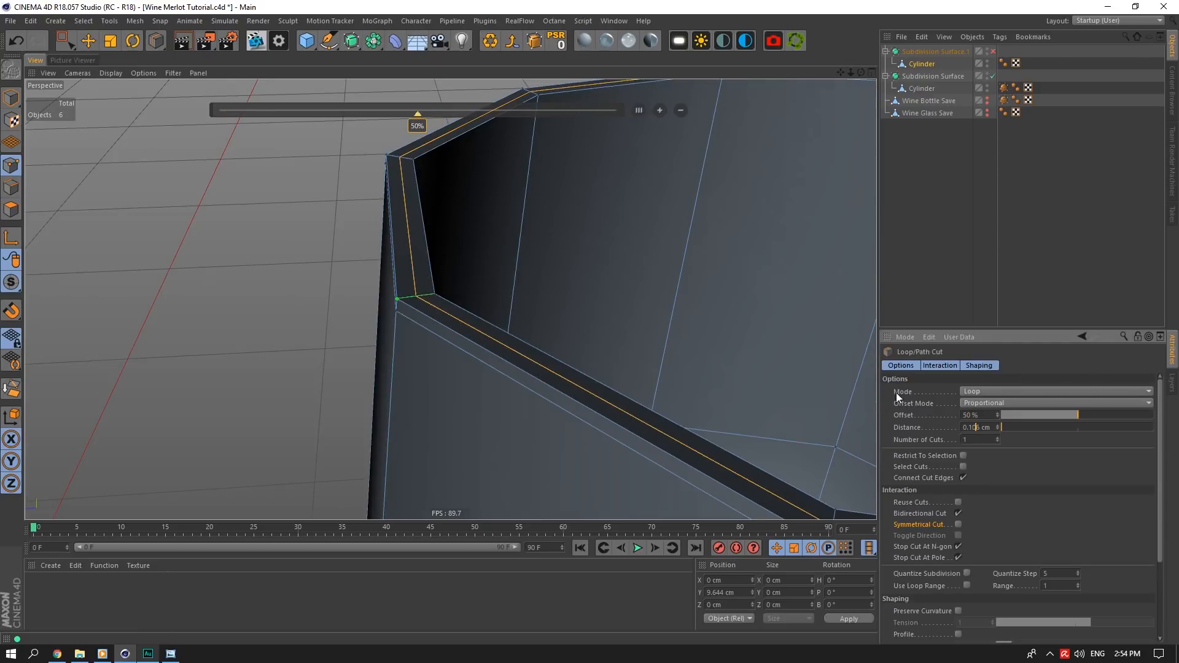
Select the middle edge loop on top of the rim and raise it by about 0.04 cm
left_click(93, 43)
left_click(415, 248)
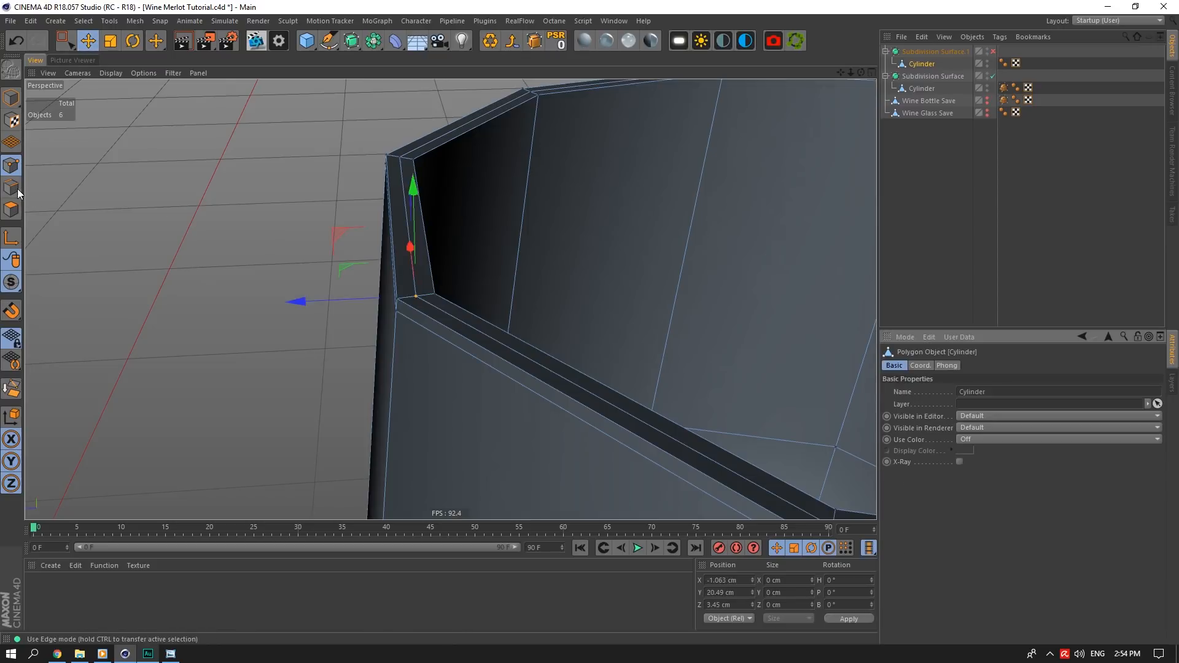
left_click(14, 188)
double_click(422, 244)
double_click(407, 243)
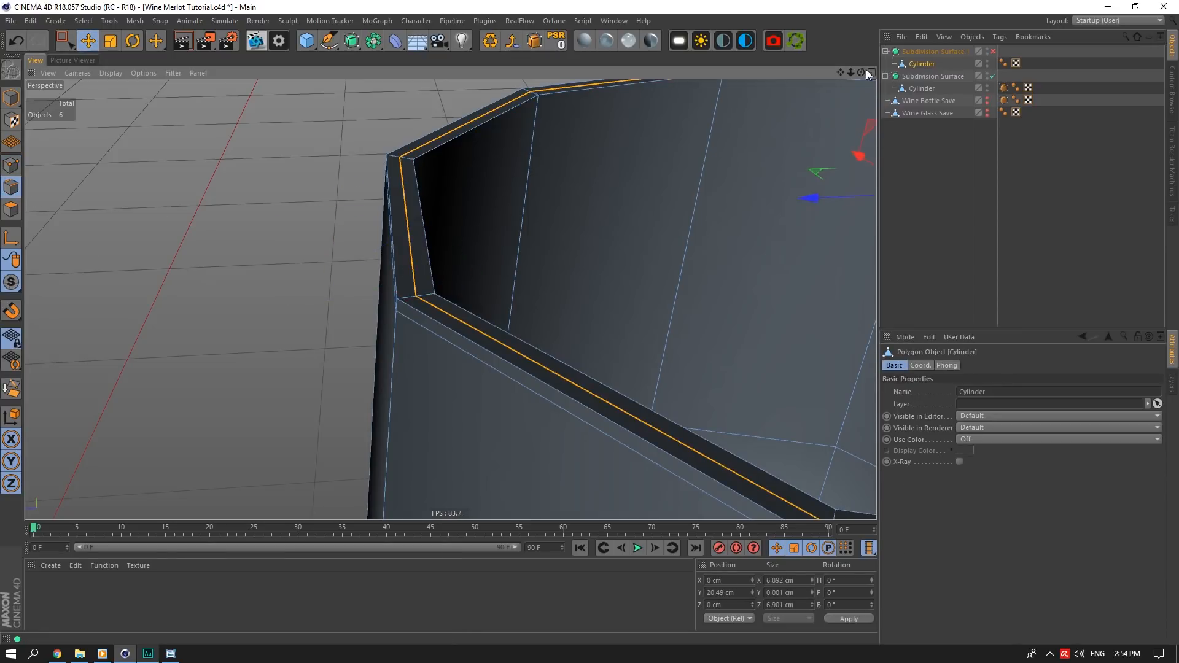
left_click_drag(862, 72, 813, 95)
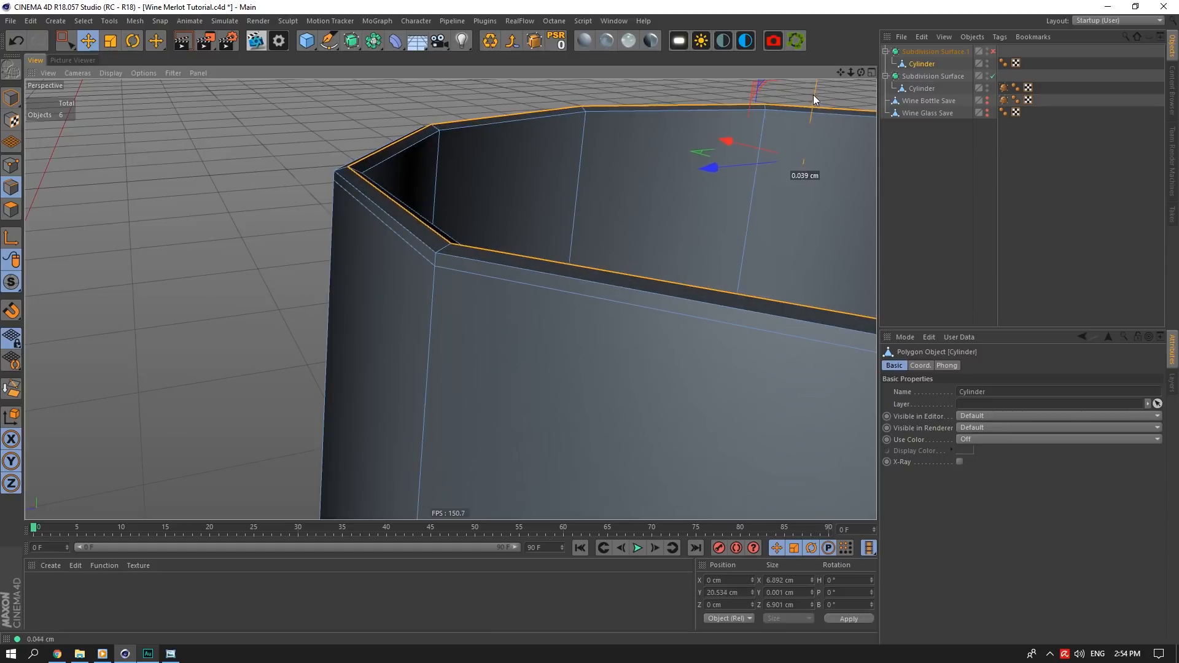
Scale the edge loop at the outer side of the rim slightly, and select the rim's inner edge loop
double_click(449, 257)
left_click(109, 41)
left_click_drag(700, 156, 690, 157)
double_click(370, 166)
left_click_drag(861, 72, 450, 300)
Try to lower the rim's inner edge loop slightly
key("e")
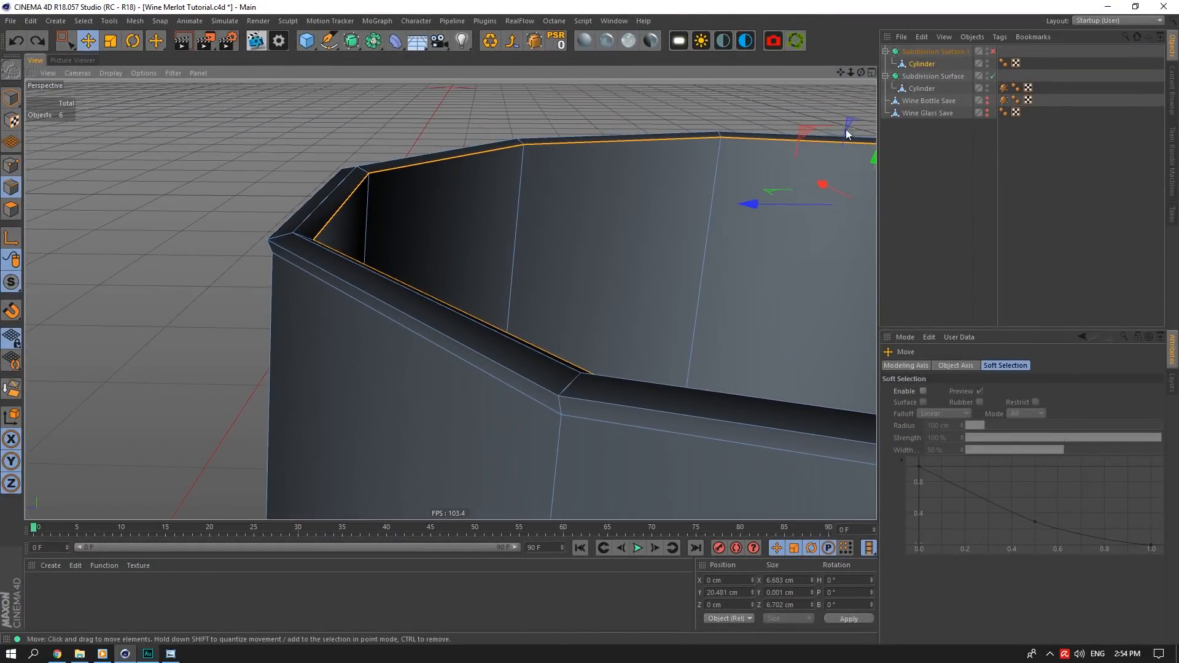
mouse_move(866, 157)
left_mouse_down()
mouse_move(855, 198)
mouse_move(861, 171)
left_mouse_up()
key("ctrl+z")
Add a loop cut around the bowl's inner wall just below the rim's inner edge
scroll(386, 391, "up", 4)
left_click_drag(861, 72, 851, 72)
right_click(536, 150)
left_click(581, 297)
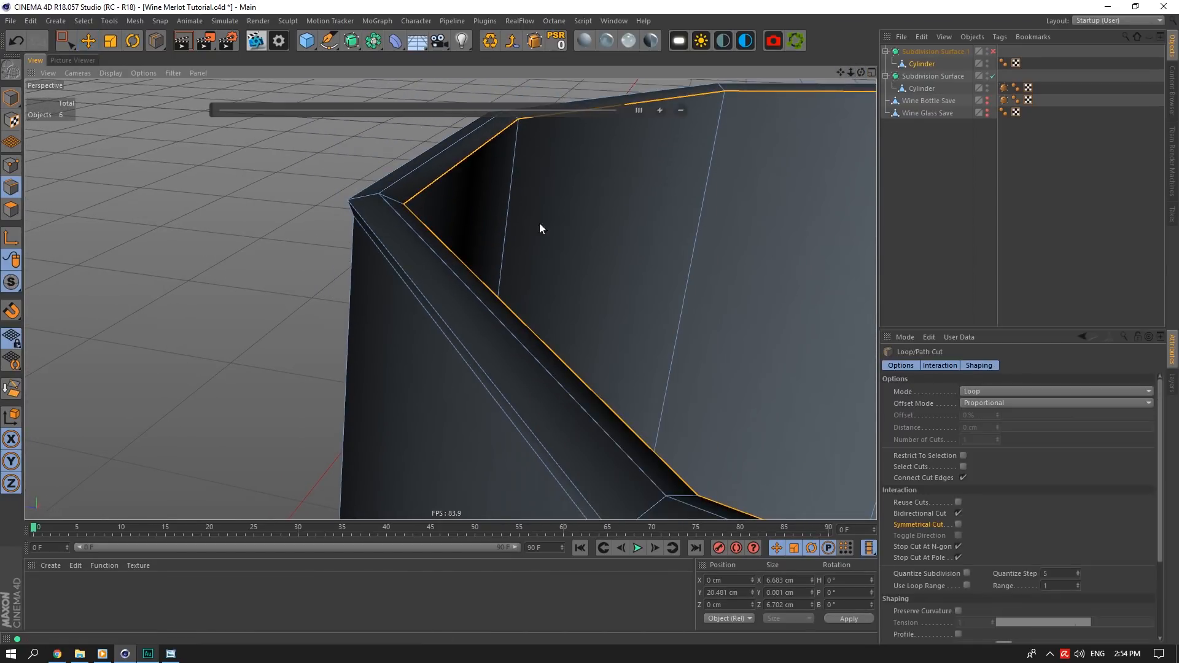
left_click(527, 131)
scroll(448, 302, "up", 5)
left_click_drag(450, 300, 450, 299, "alt")
Scale the rim's inner edge loop down to about 6.59 cm in X and 6.61 cm in Z
left_click(87, 42)
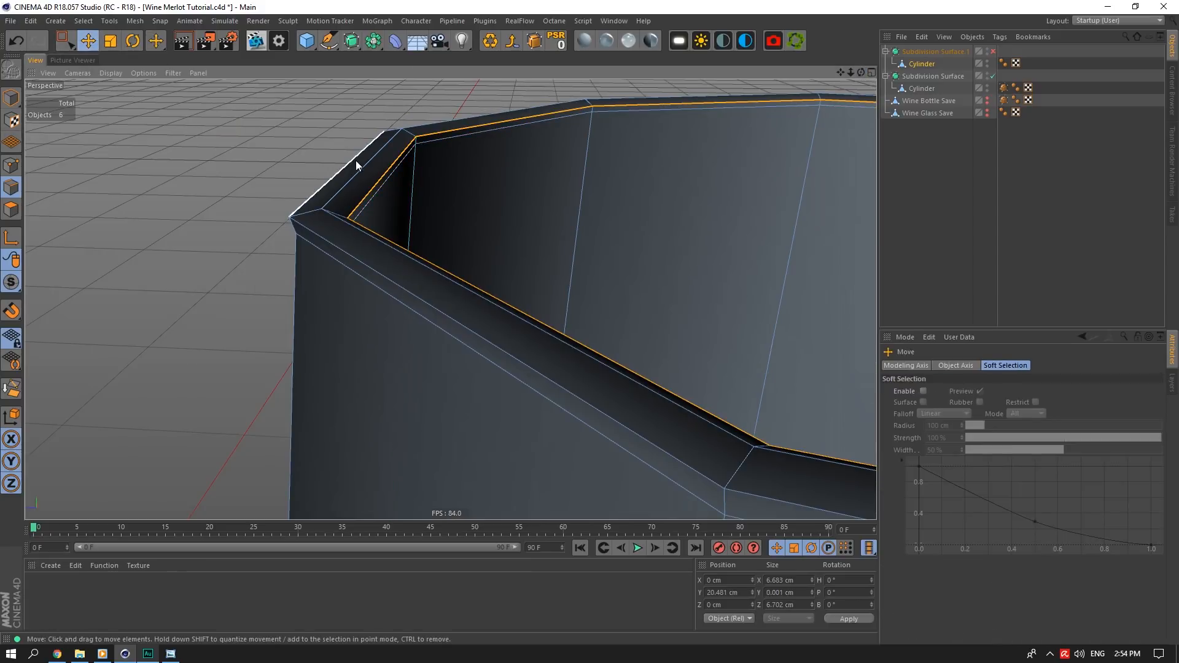
scroll(484, 249, "down", 3)
scroll(397, 102, "up", 2)
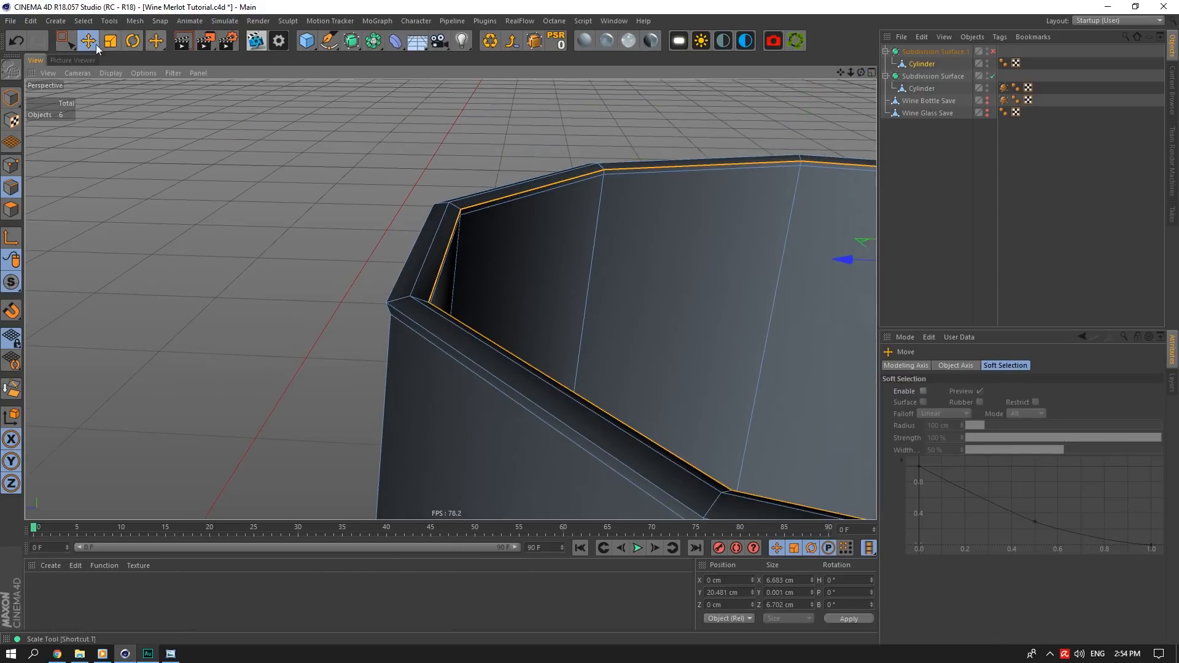
left_click(112, 43)
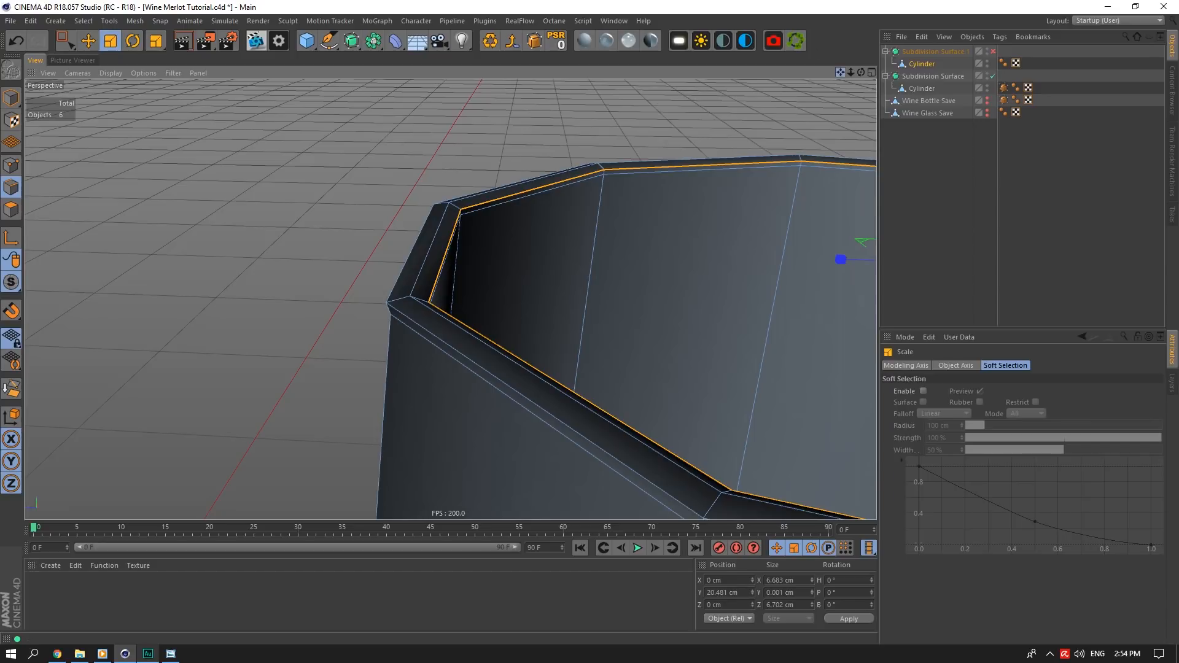
scroll(815, 164, "down", 1)
left_click_drag(818, 186, 809, 188)
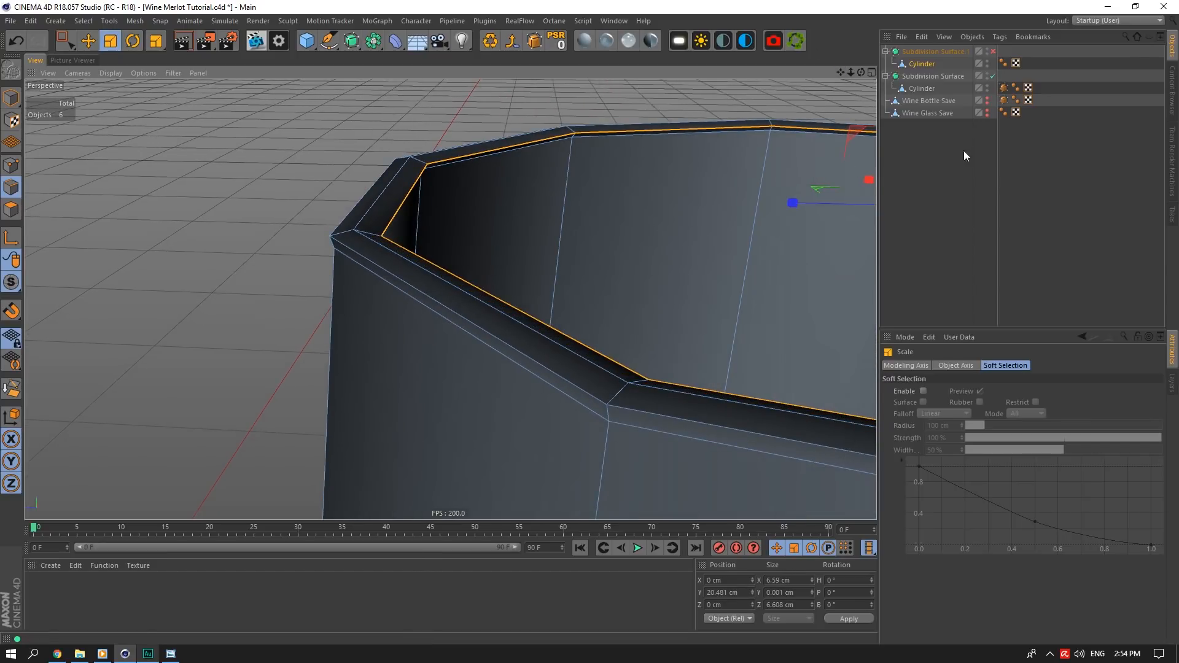
Preview the shaped rim with the glass's Subdivision Surface enabled, and turn it off again
left_click(964, 150)
left_click(993, 51)
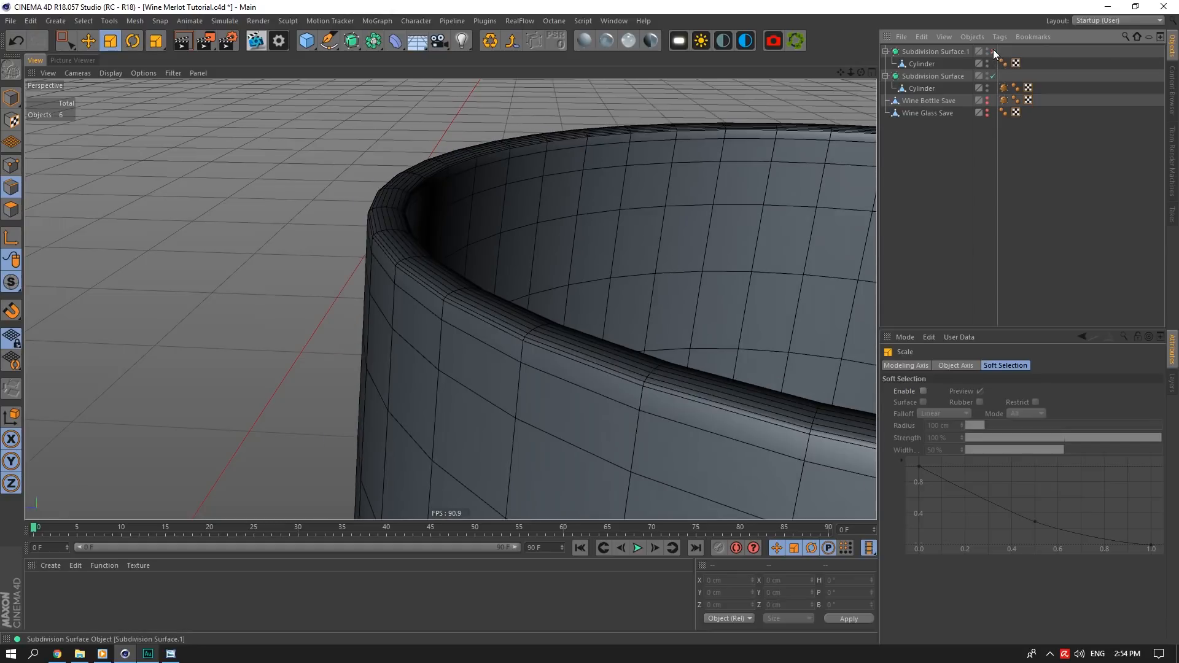
left_click(993, 51)
Raise the middle edge loop on top of the rim to a Y position of about 20.59 cm
left_click(922, 63)
left_click(88, 41)
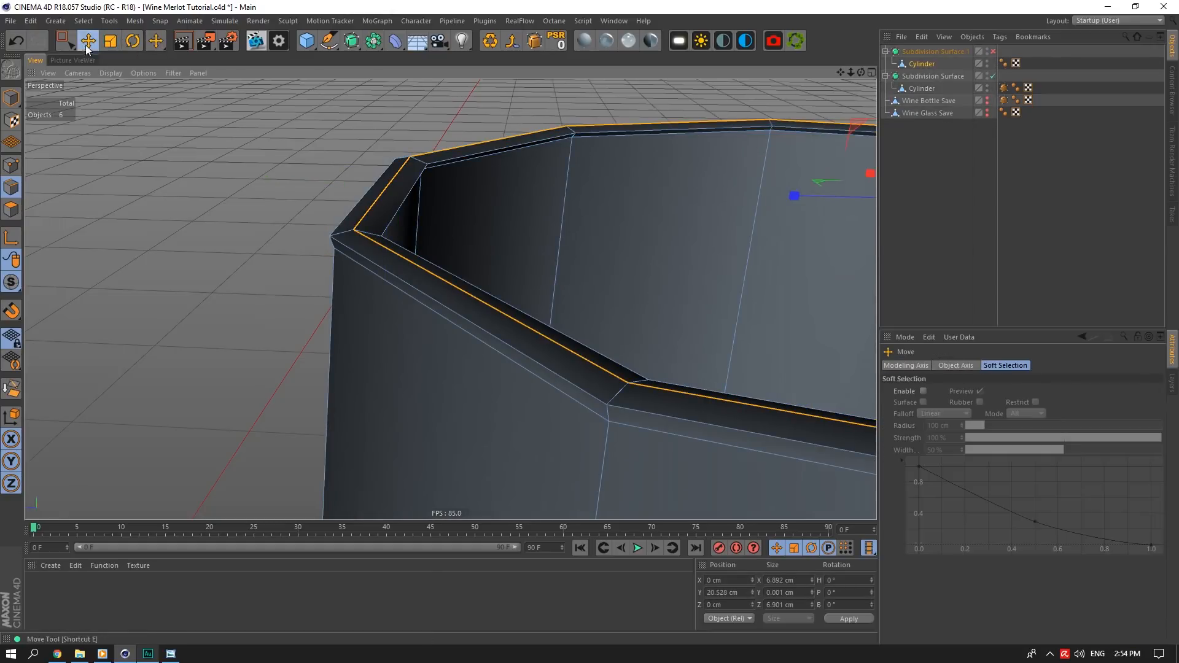
left_click_drag(621, 215, 657, 166, "alt")
left_click_drag(797, 99, 801, 90)
Add further loop cuts below the rim, on the outer wall at about 99.58% and on the inner wall at about 0.8%
right_click(610, 277)
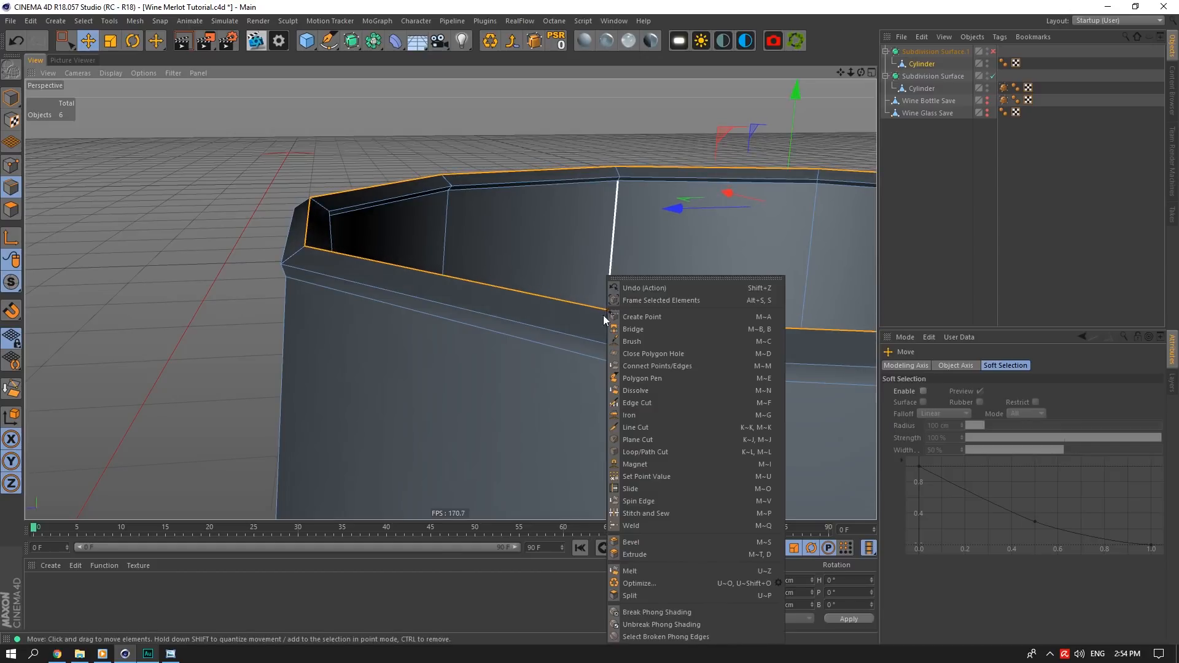
left_click(645, 452)
left_click(662, 381)
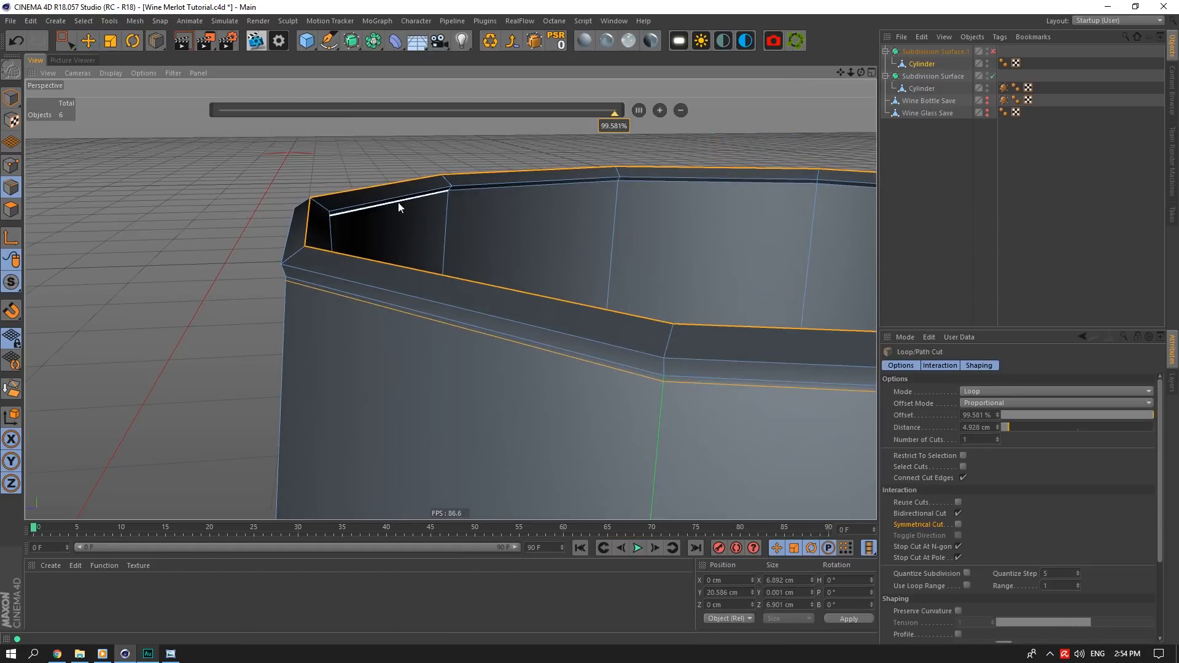
left_click(449, 194)
Preview the reinforced rim with subdivision smoothing enabled, and return to the cylinder's unsmoothed edges with the Rectangle Selection tool
left_click(967, 66)
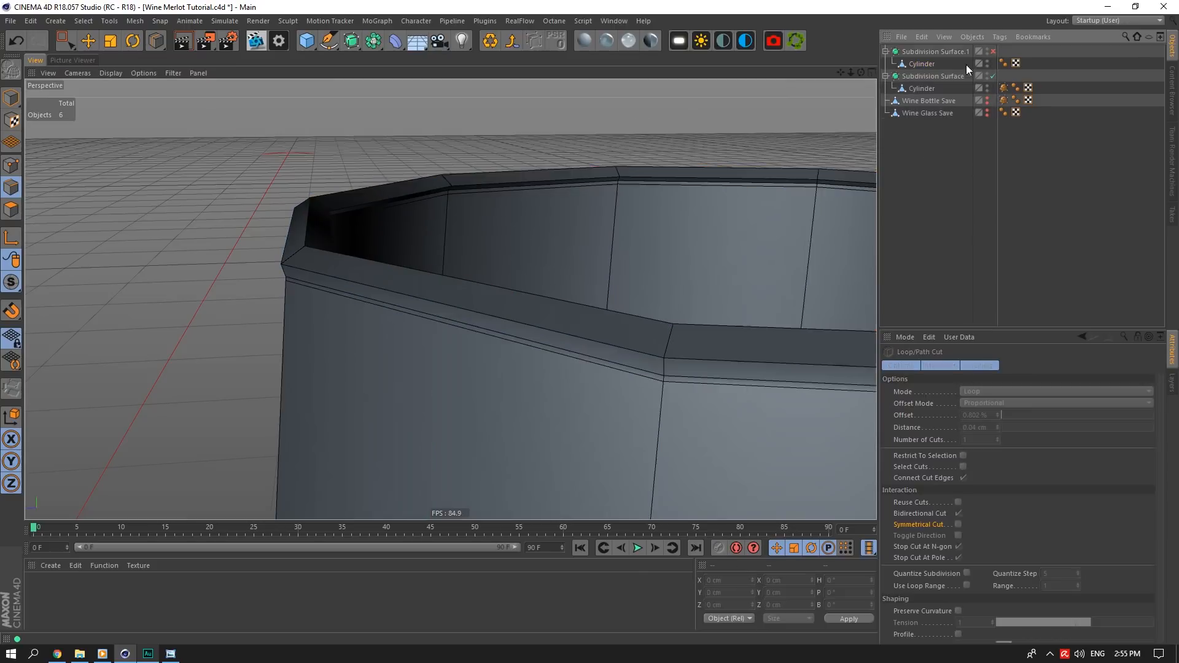
left_click(994, 50)
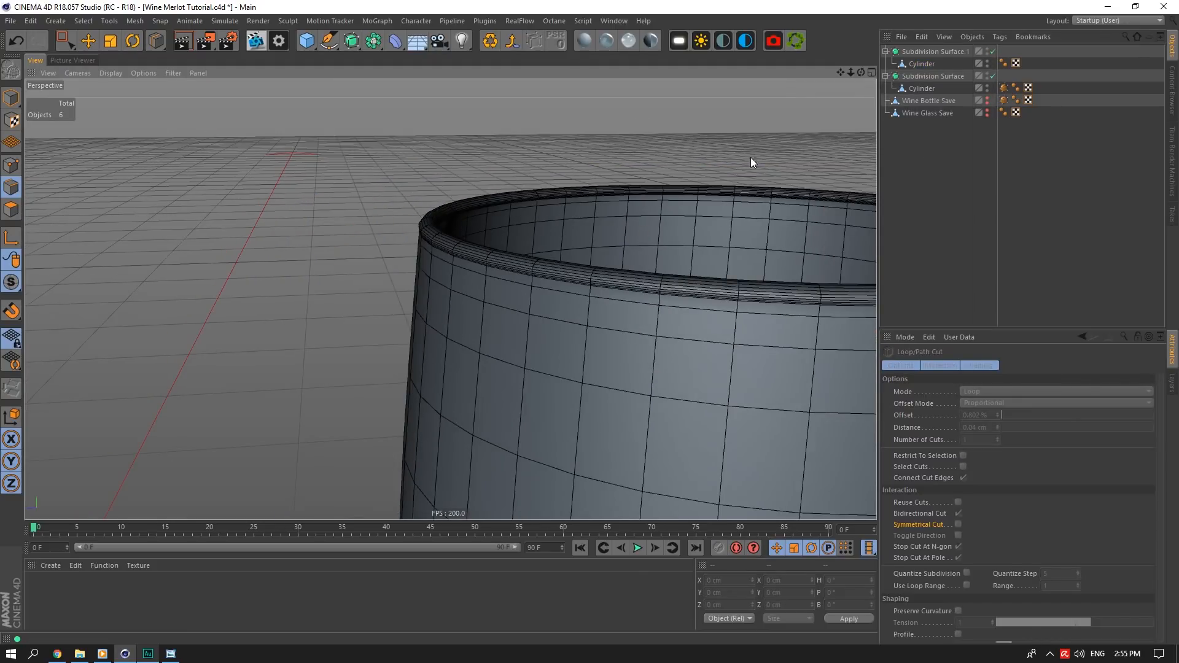
left_click(923, 63)
left_click(993, 51)
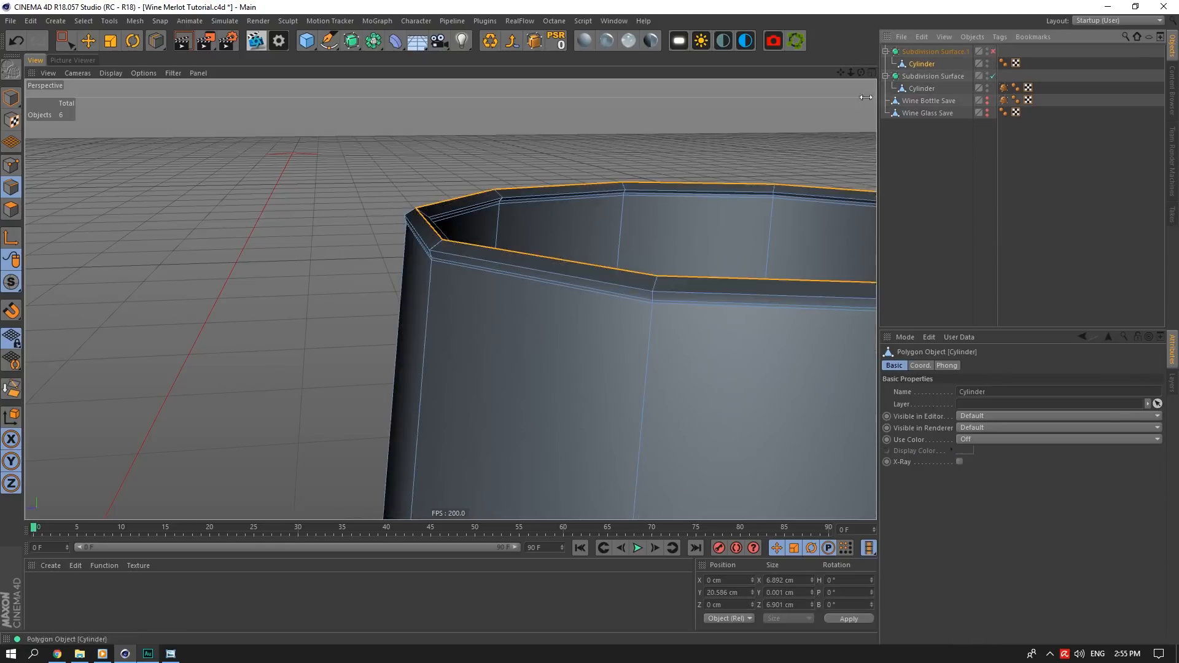
scroll(623, 220, "up", 3)
left_click(68, 42)
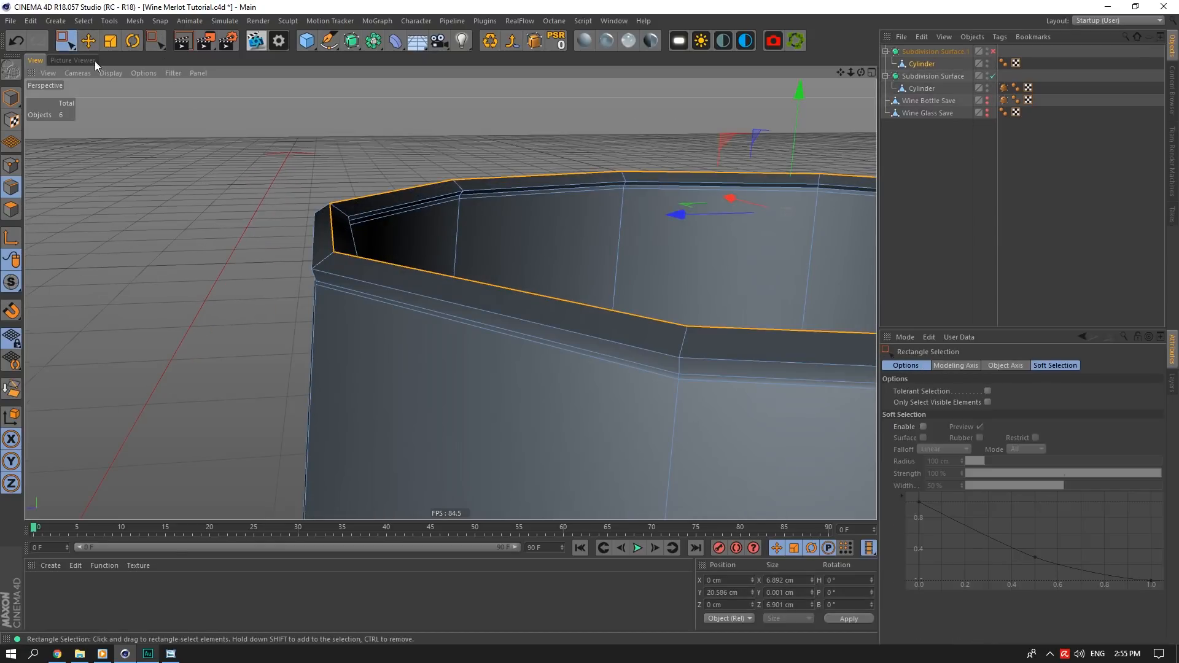
Bevel the top edge loop of the glass rim in Chamfer mode with an offset of about 0.06 cm
left_click(87, 41)
right_click(461, 197)
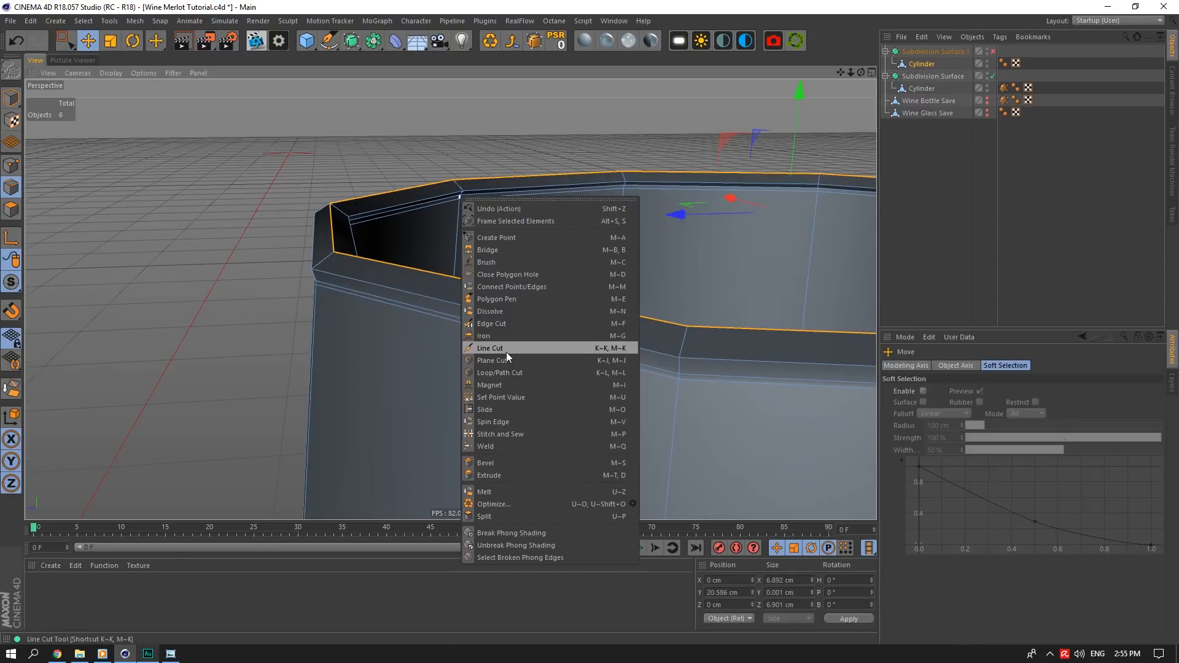
left_click(504, 465)
left_click_drag(469, 274, 473, 274)
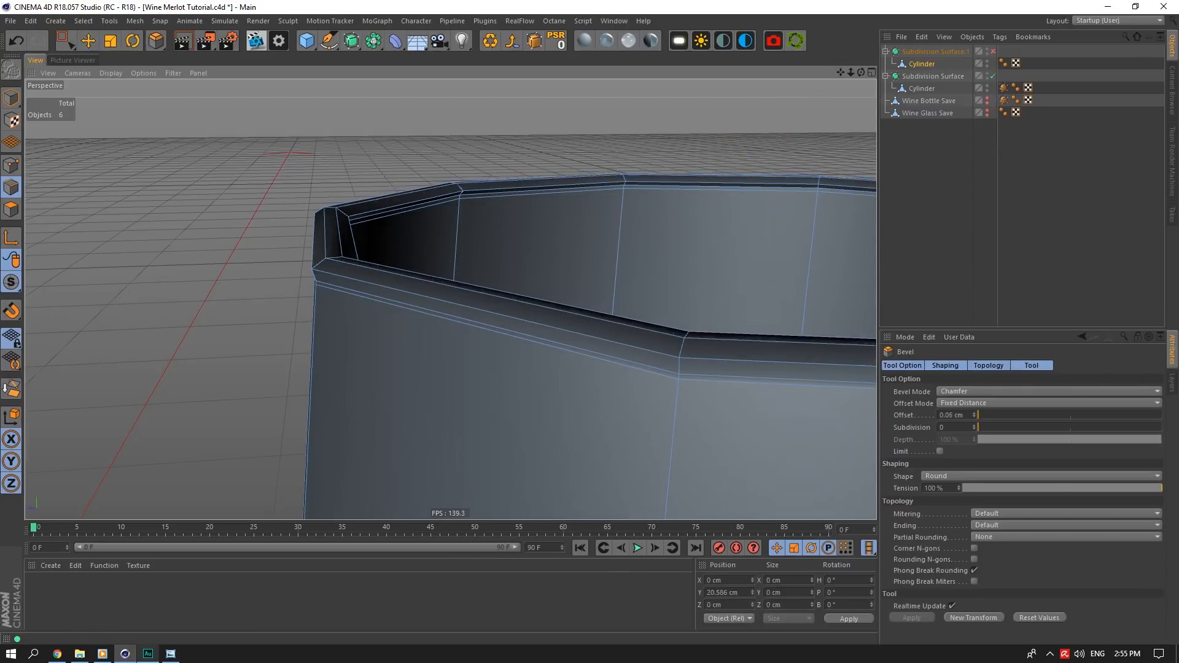
left_click(88, 41)
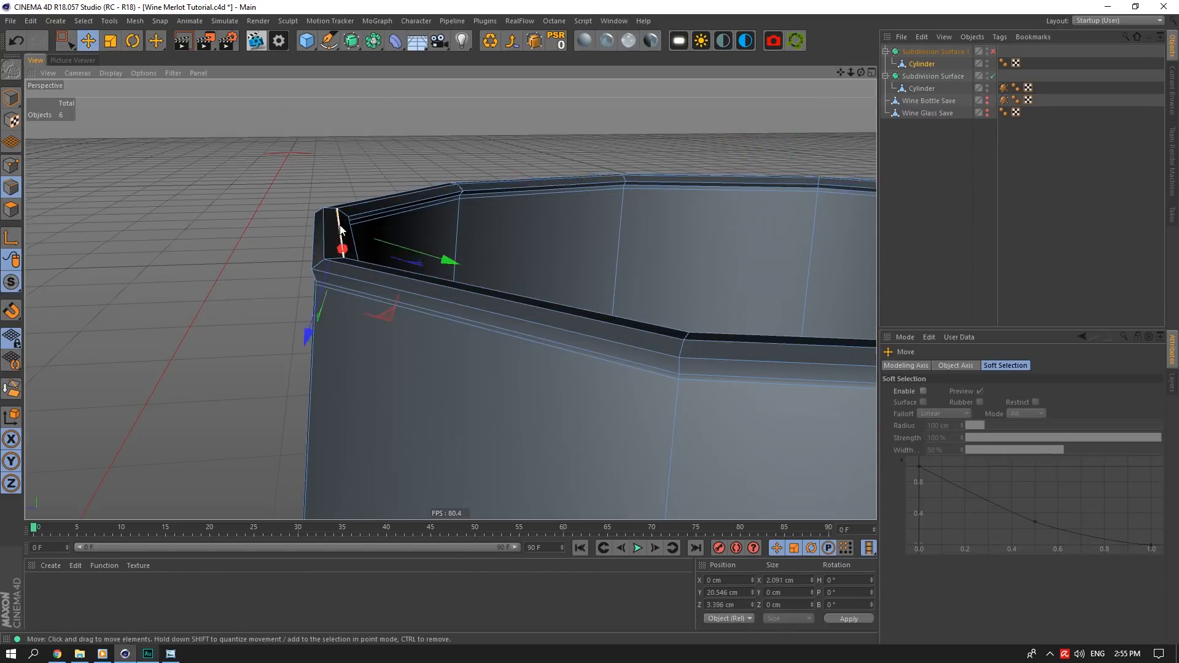
Enable the glass's Subdivision Surface and inspect the smoothed rim and the whole glass
left_click_drag(809, 112, 805, 97)
left_click(993, 52)
left_click(1004, 53)
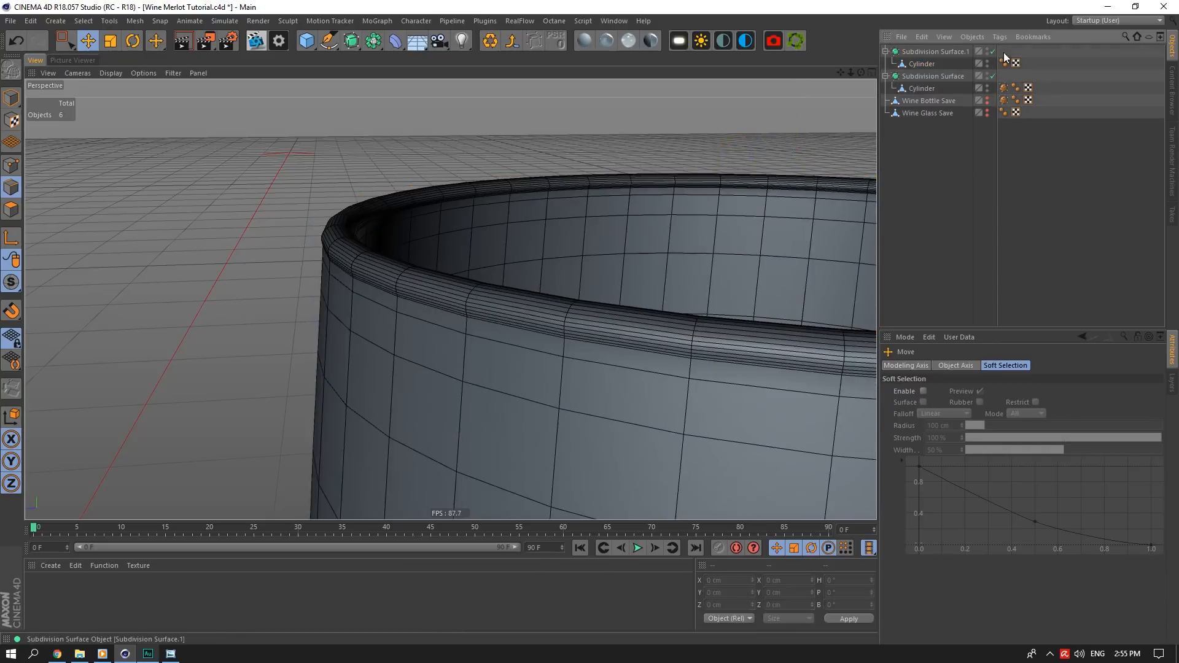
scroll(628, 258, "down", 5)
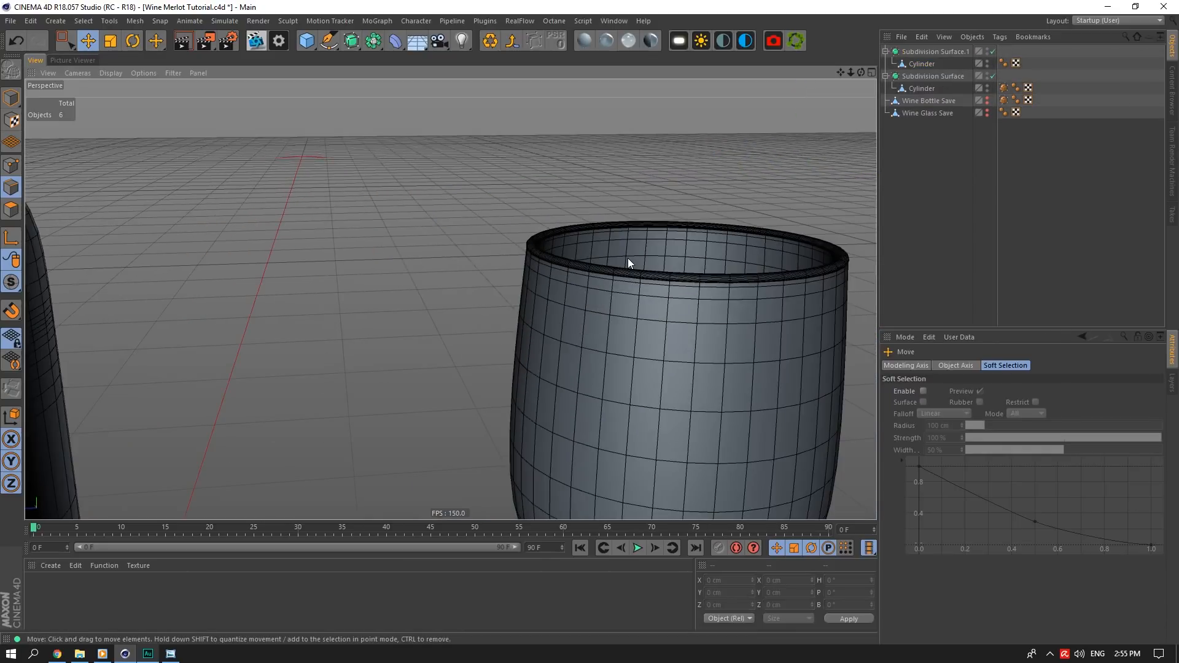
scroll(451, 300, "down", 3)
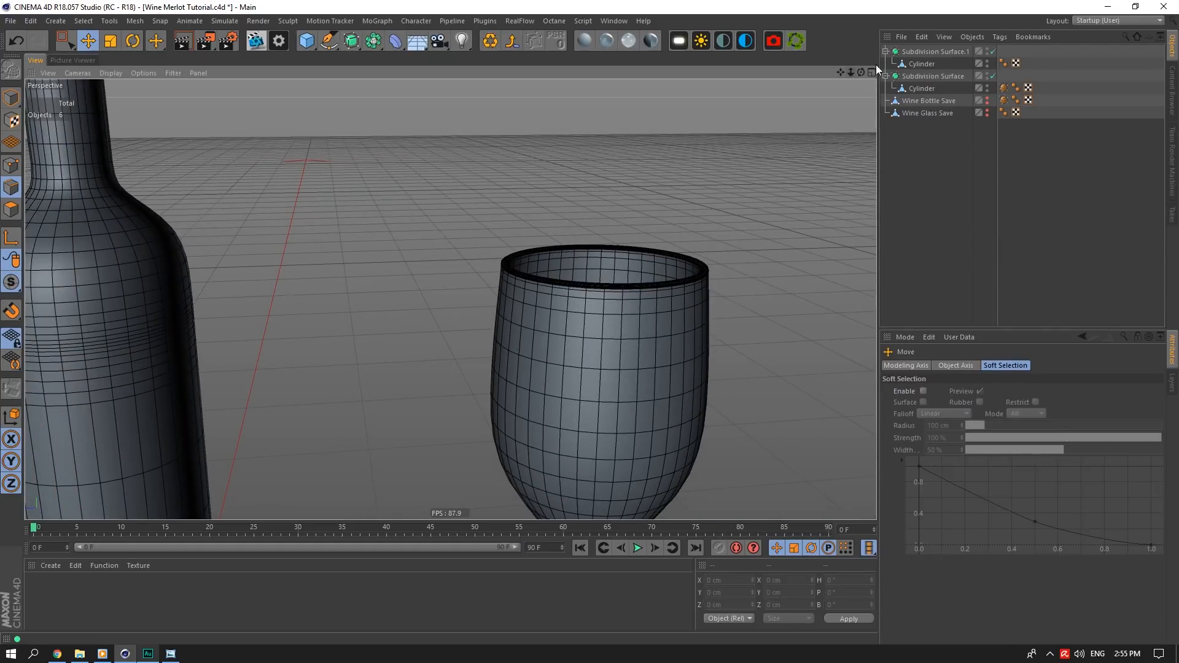
mouse_move(861, 73)
left_mouse_down()
mouse_move(861, 55)
mouse_move(849, 54)
mouse_move(851, 92)
mouse_move(863, 76)
left_mouse_up()
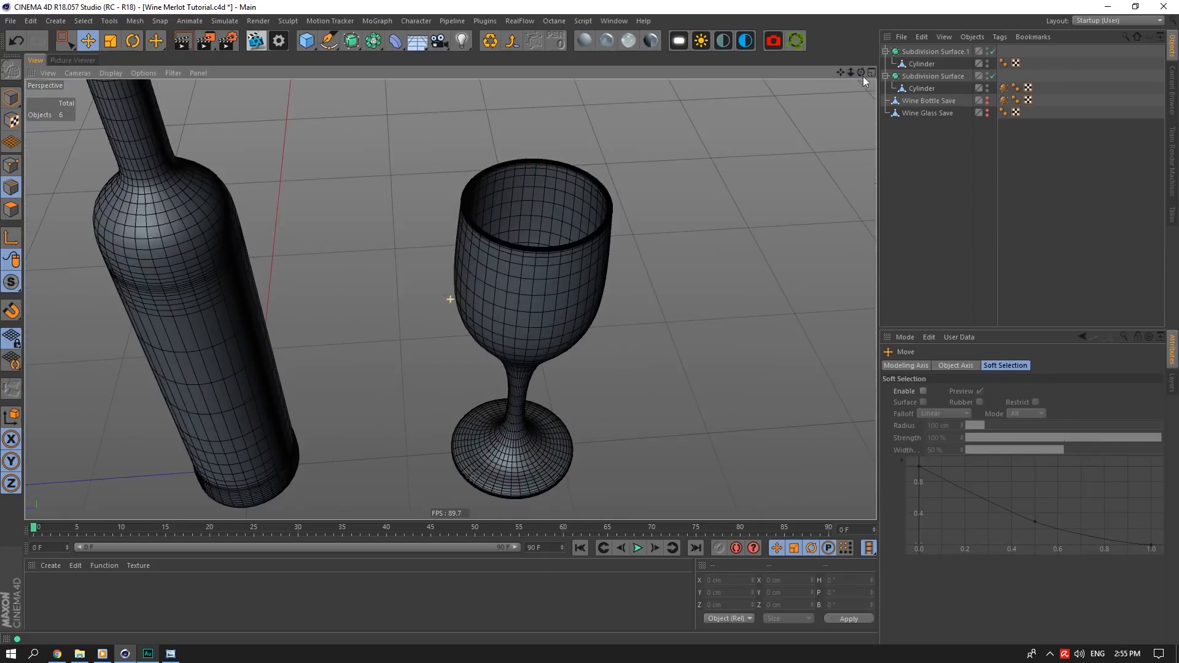
Raise the bowl's middle edge loop to a Y position of about 15.82 cm and widen it, with smoothing enabled
left_click(922, 63)
left_click(993, 51)
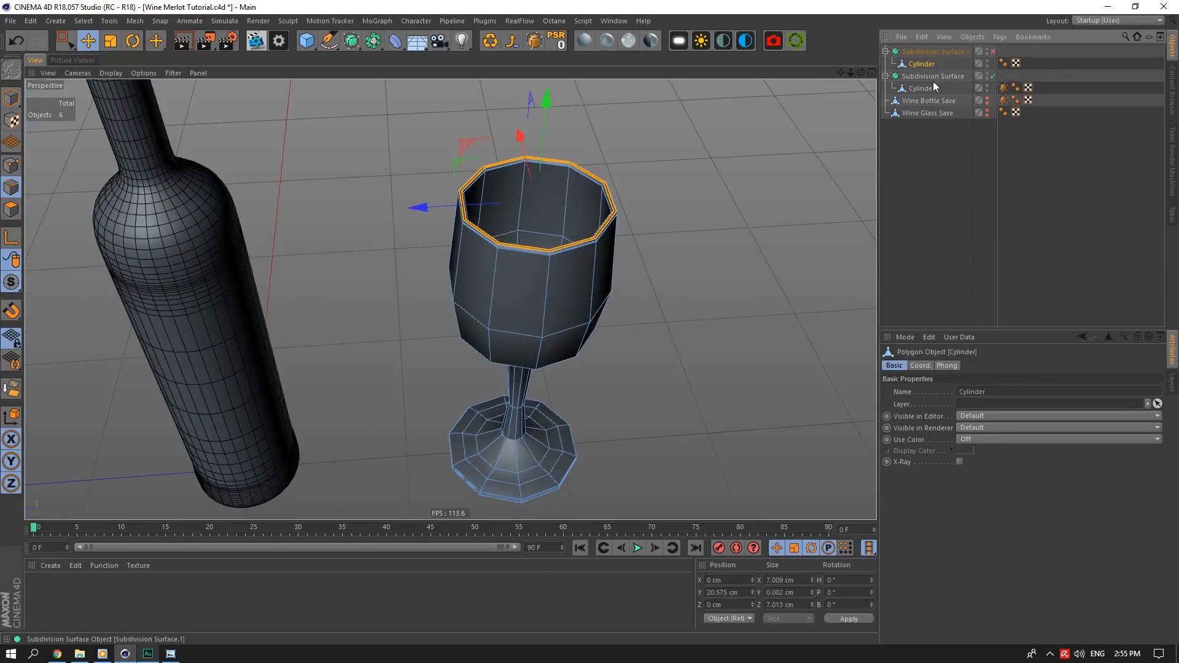
double_click(516, 337)
left_click(507, 362)
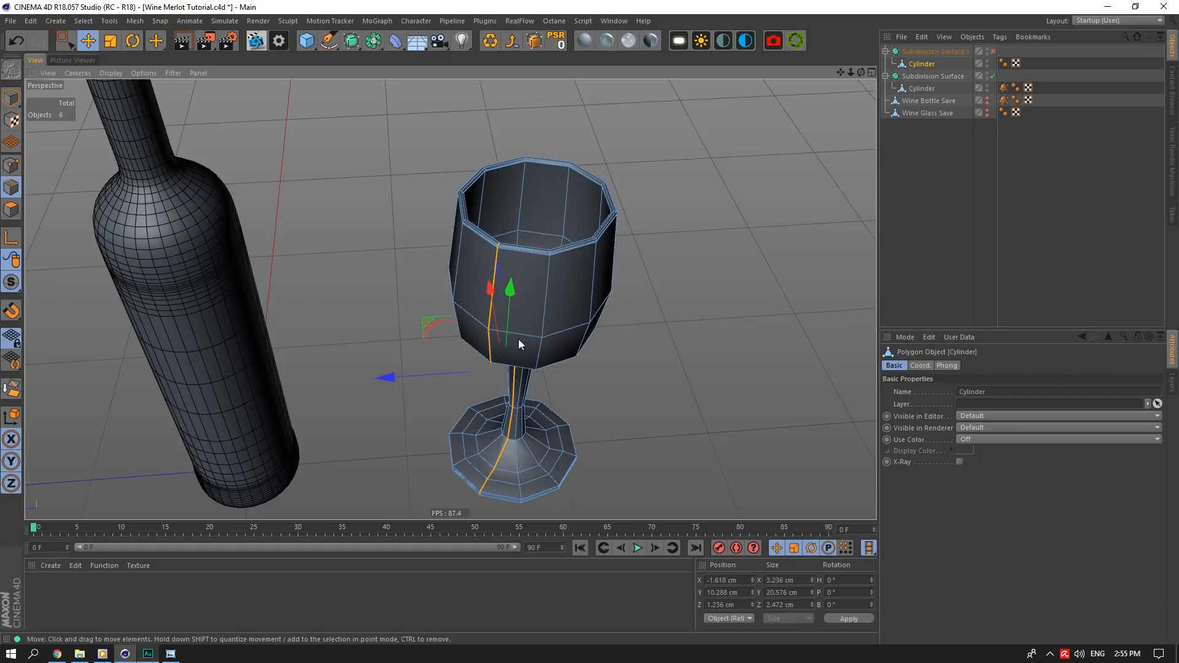
double_click(525, 250)
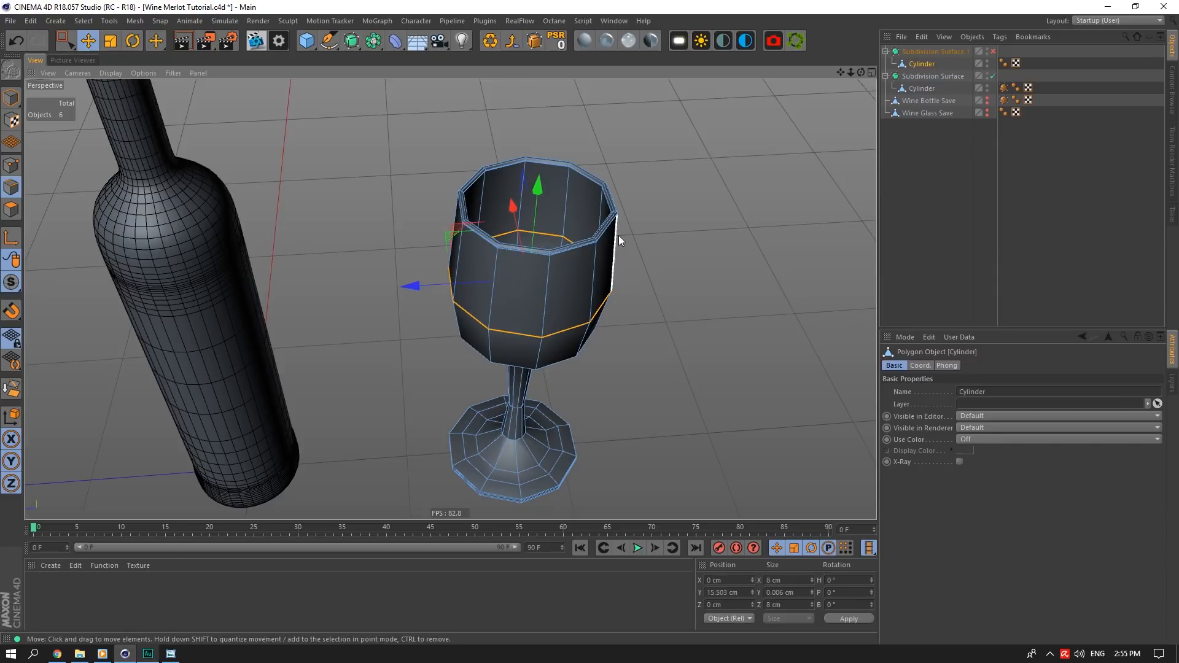
key("t")
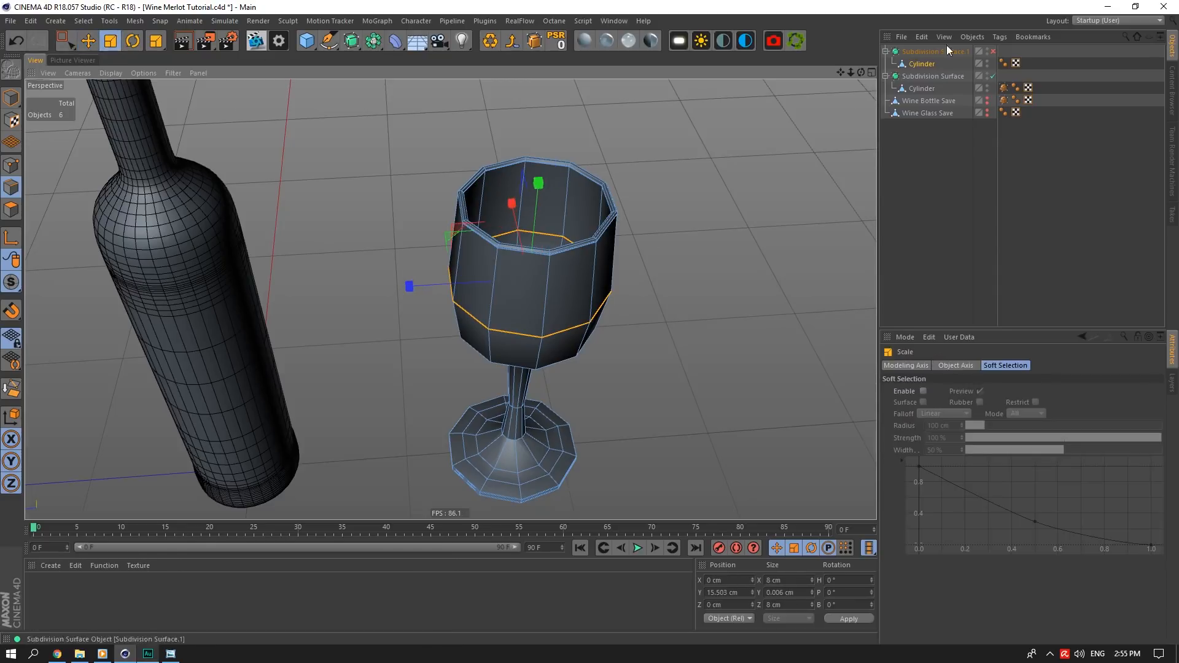
left_click(993, 51)
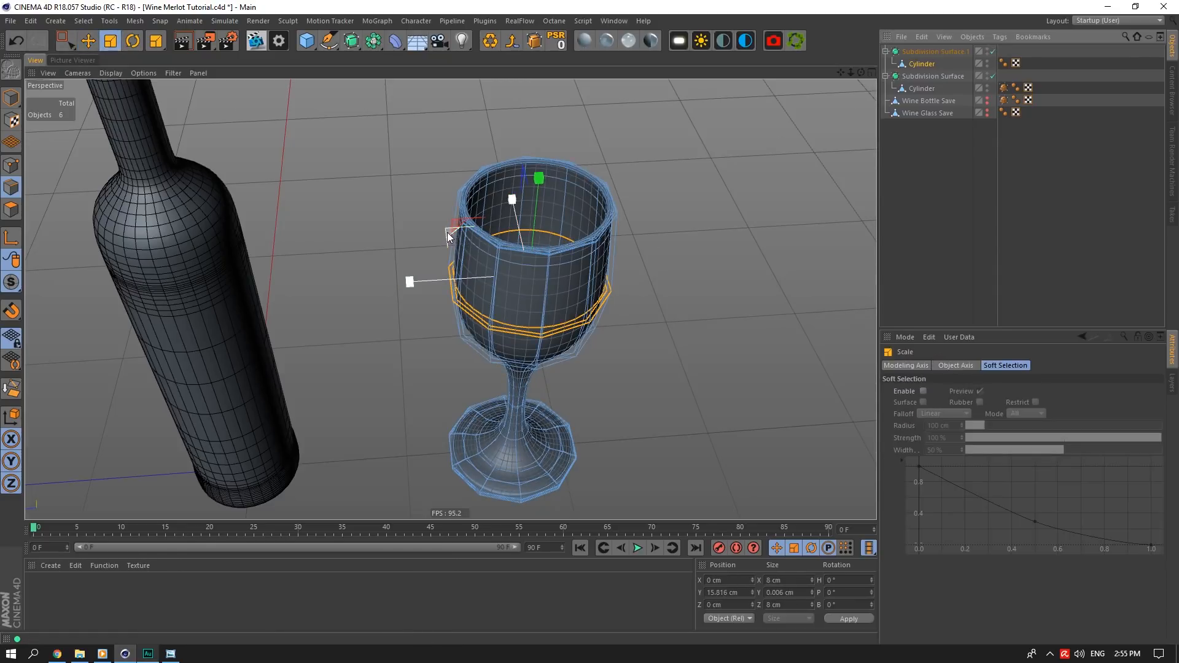
left_click_drag(444, 230, 486, 221)
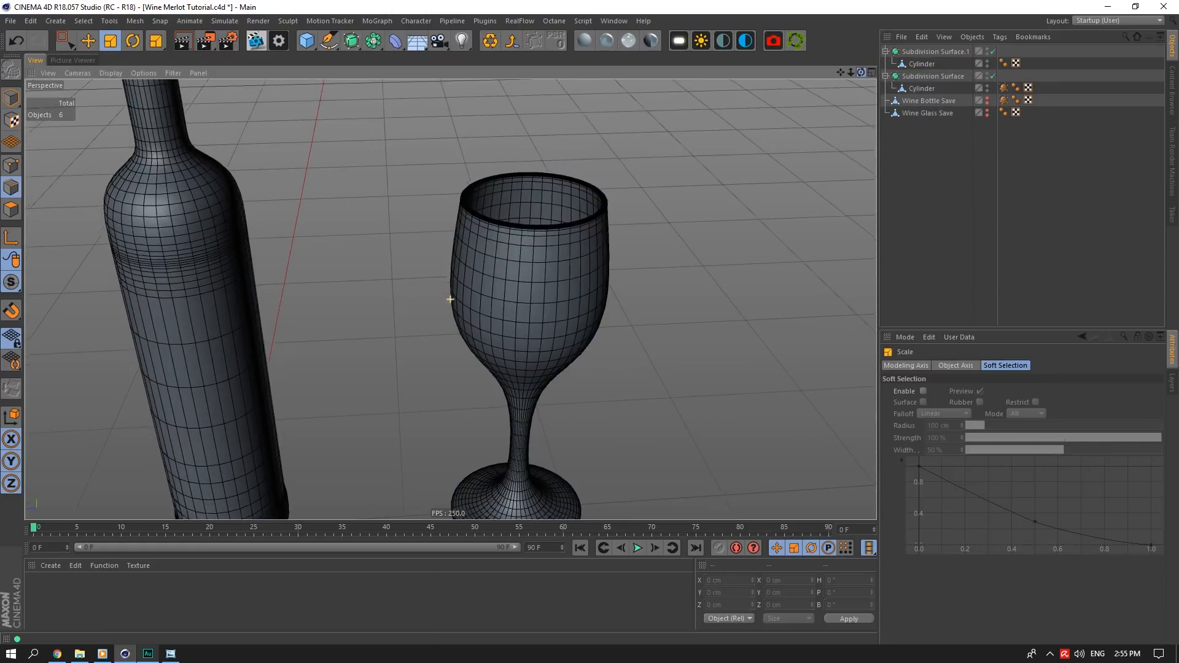
Scale the bowl's middle edge loop further outward to a diameter of about 8.86 cm and check the silhouette
scroll(450, 299, "up", 3)
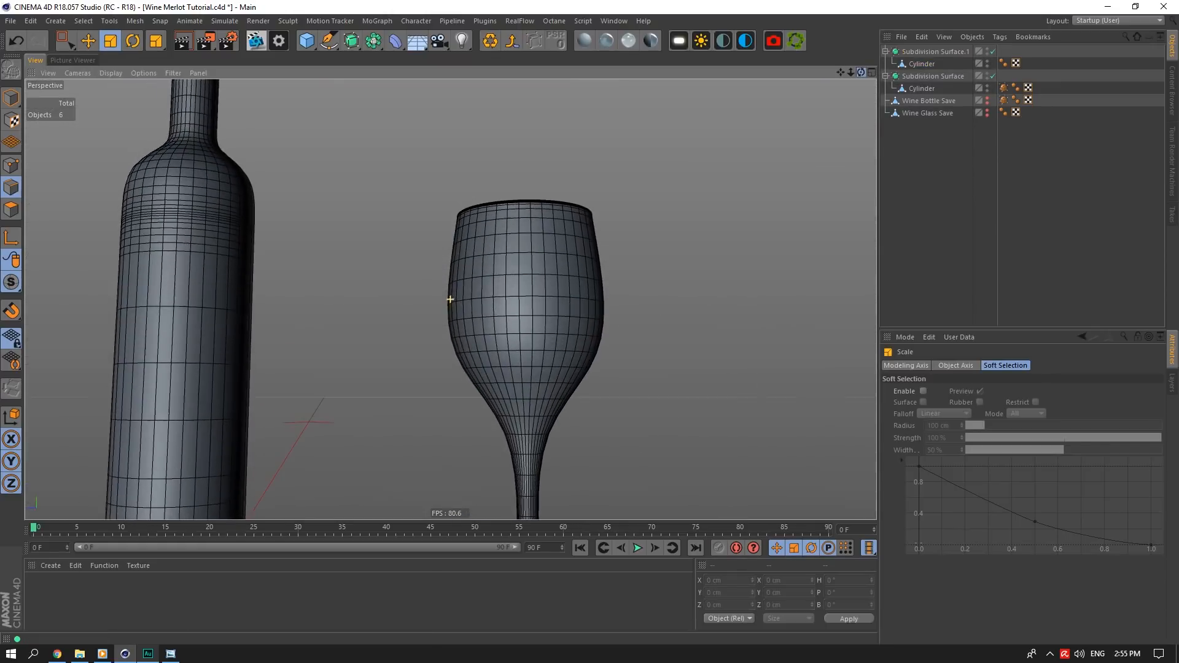
left_click_drag(862, 72, 861, 67)
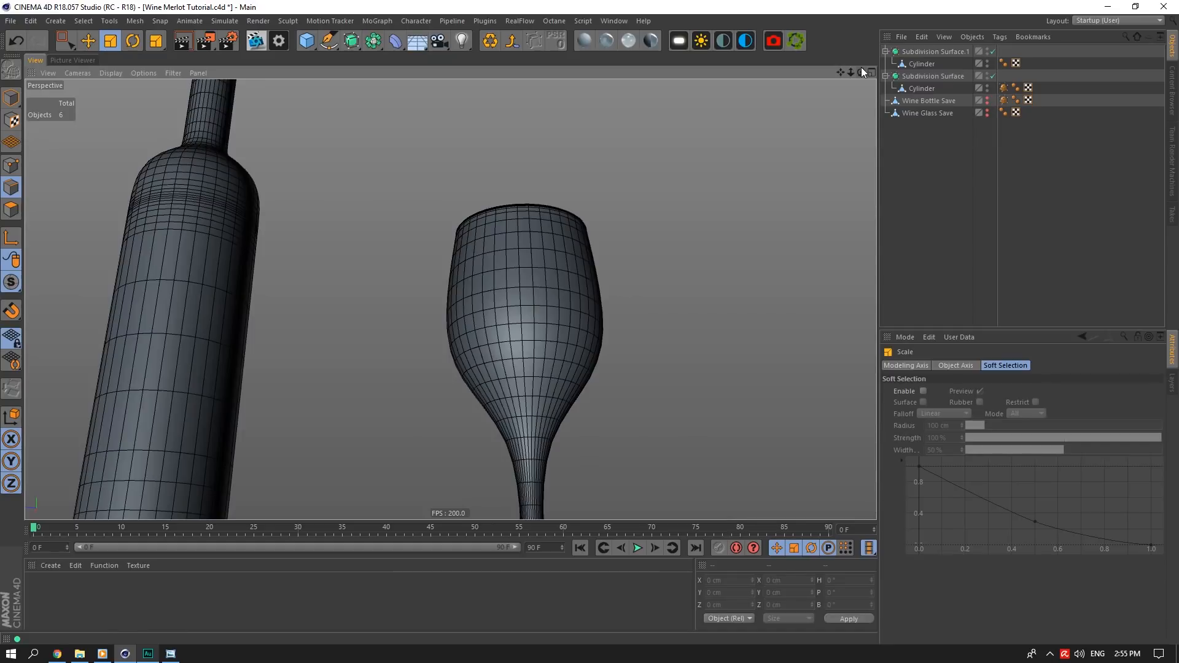
left_click_drag(861, 73, 862, 123)
left_click(921, 64)
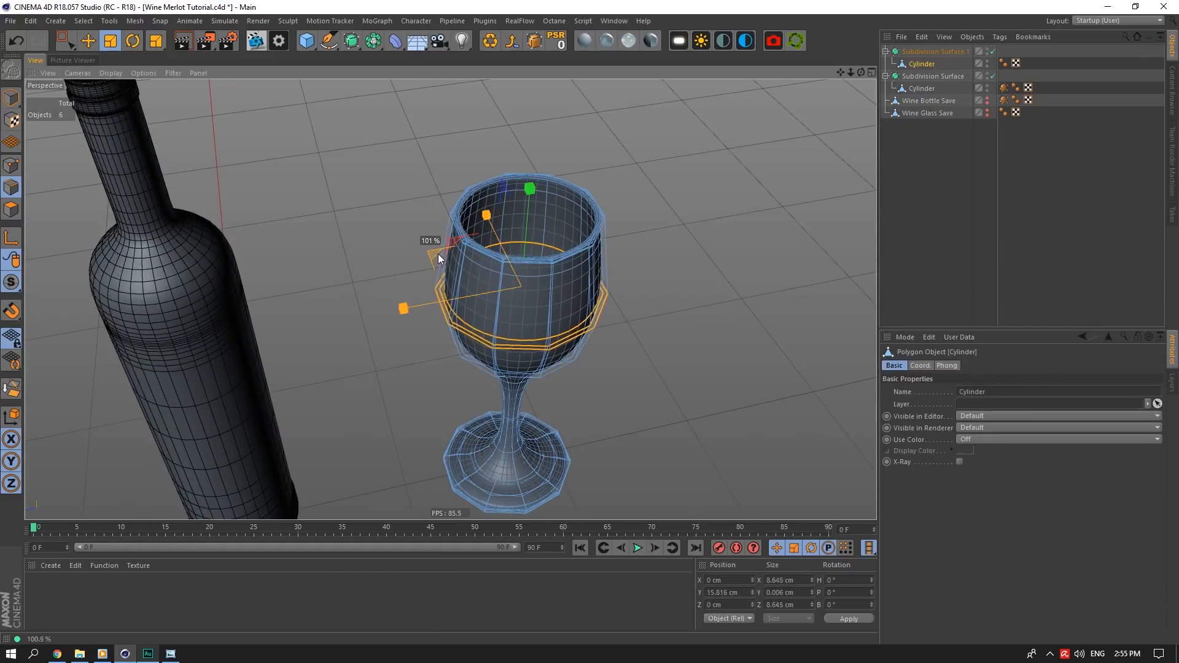
left_click_drag(437, 253, 448, 252)
left_click_drag(862, 73, 861, 31)
left_click(915, 154)
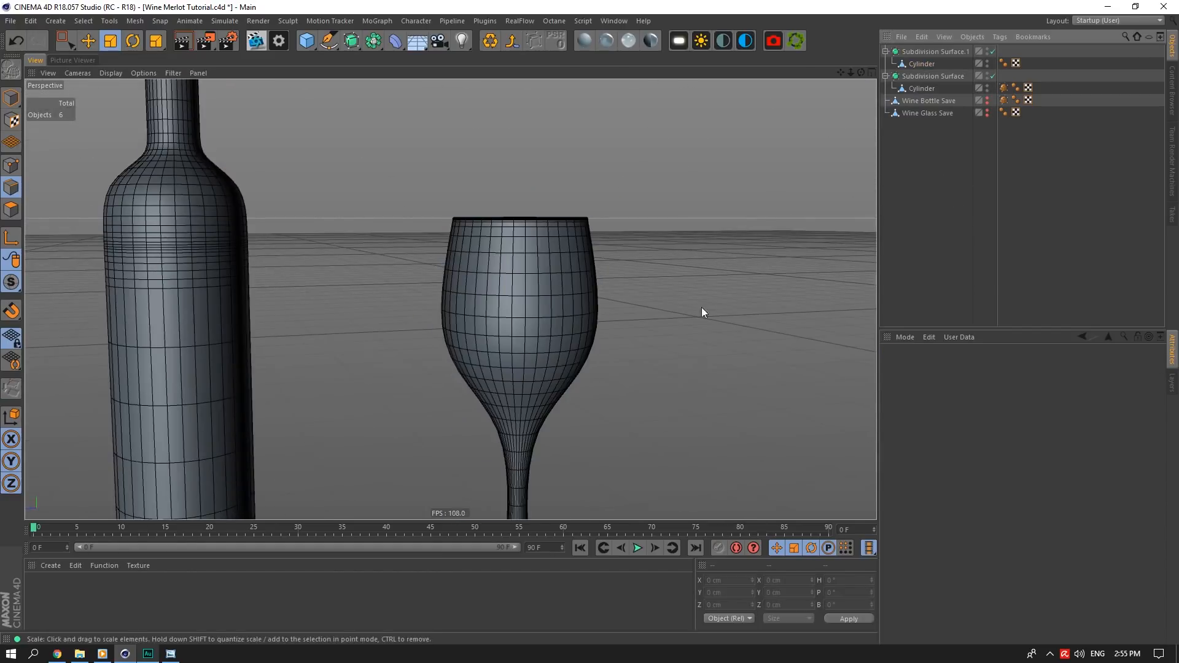
Select the edge loops around the lower bowl on both the inner and outer walls, with subdivision smoothing turned off
scroll(703, 310, "up", 2)
left_click(921, 64)
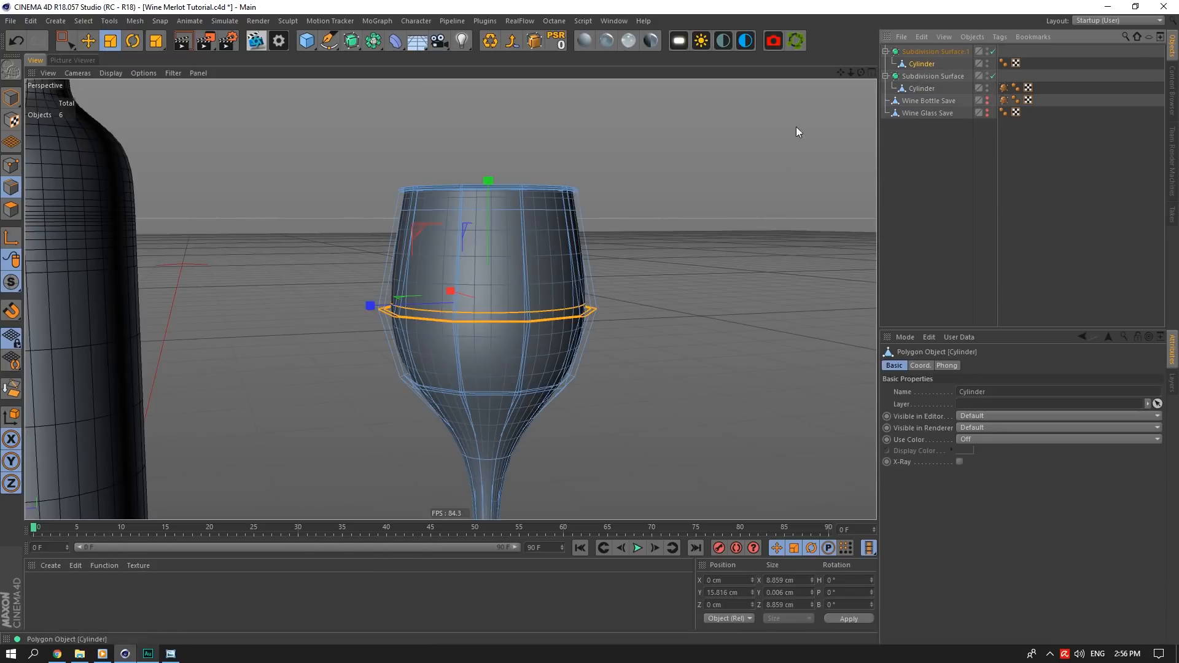
left_click(485, 389)
left_click_drag(861, 72, 728, 115)
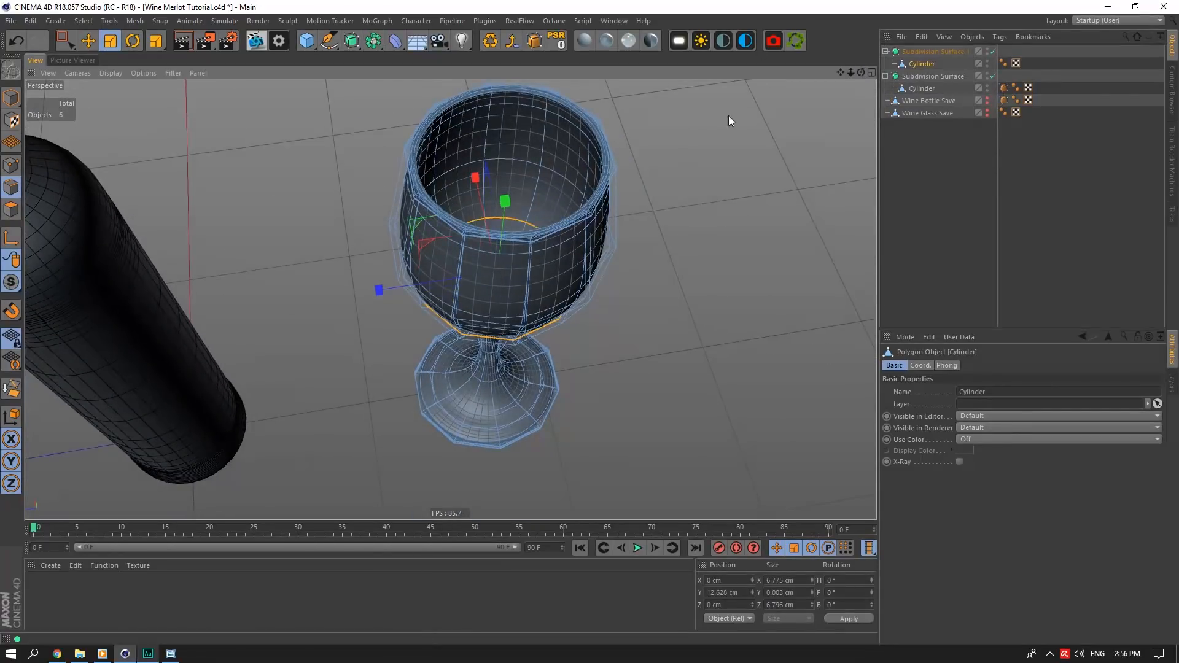
left_click(993, 51)
scroll(525, 227, "up", 4)
scroll(525, 227, "down", 5)
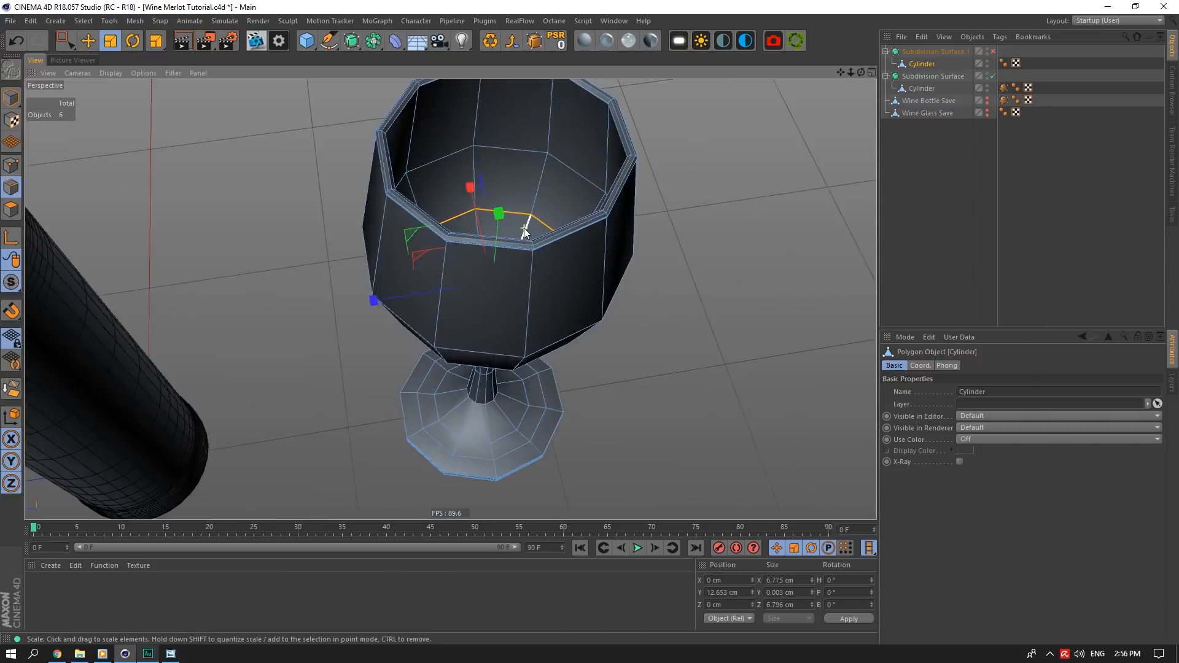
scroll(471, 290, "up", 4)
left_click_drag(861, 72, 837, 270)
double_click(485, 252)
scroll(521, 231, "down", 3)
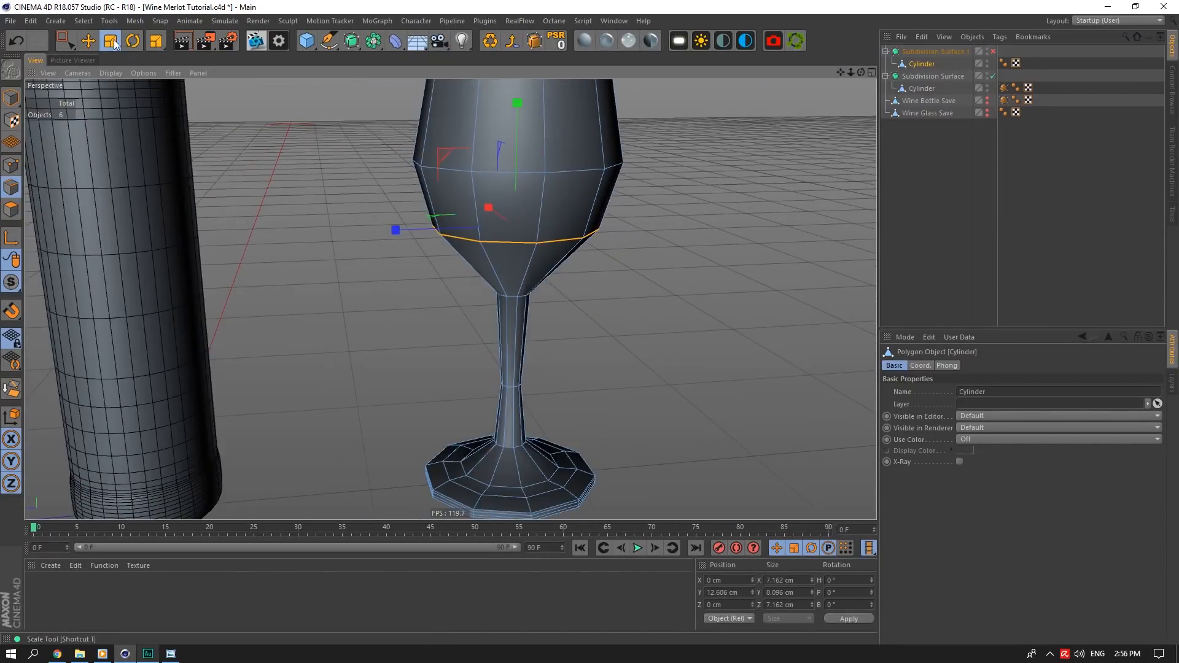
With smoothing enabled, lower the selected lower-bowl loops to Y about 12.21 cm and widen them to about 7.72 cm
key("e")
left_click(993, 51)
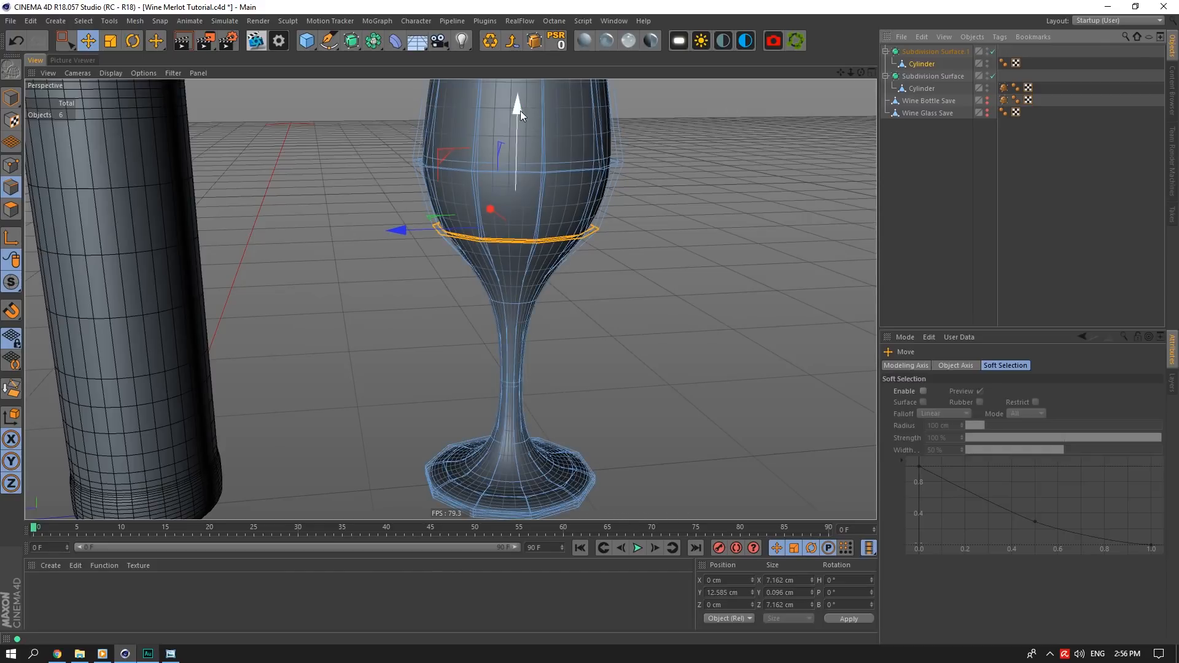
left_click_drag(521, 111, 523, 126)
key("t")
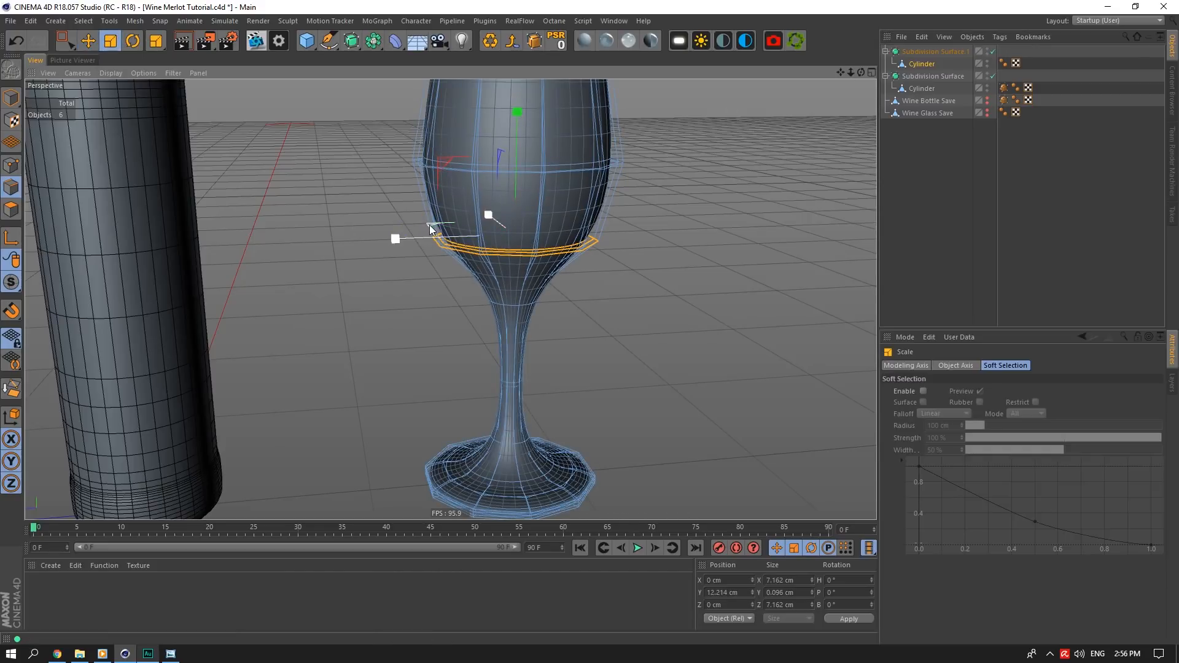
left_click_drag(433, 221, 465, 218)
left_click(897, 186)
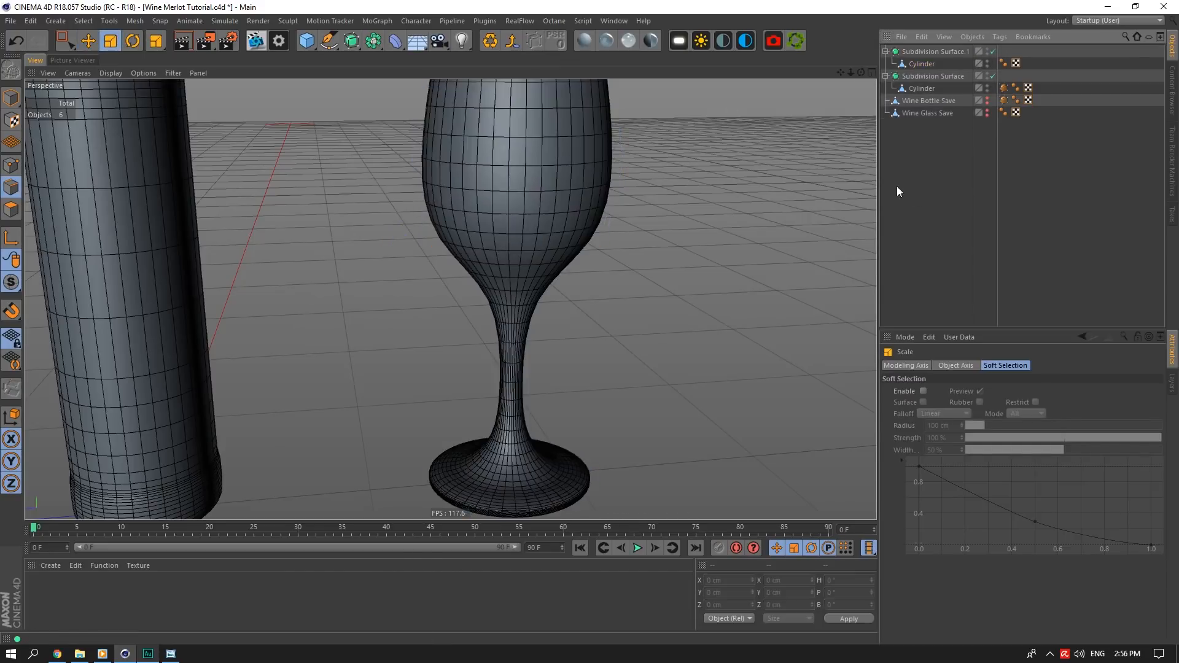
Raise the lower-bowl edge loops to a Y position of about 12.51 cm and deselect the cylinder
scroll(613, 185, "down", 3)
scroll(499, 173, "up", 4)
left_click(924, 64)
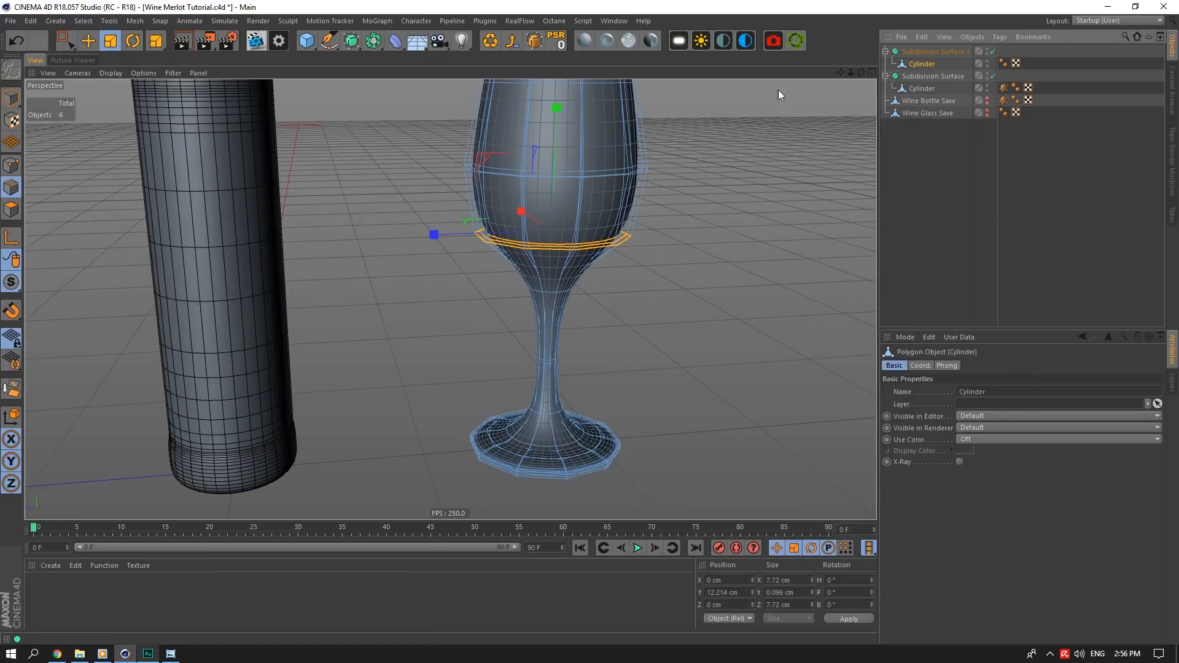
key("e")
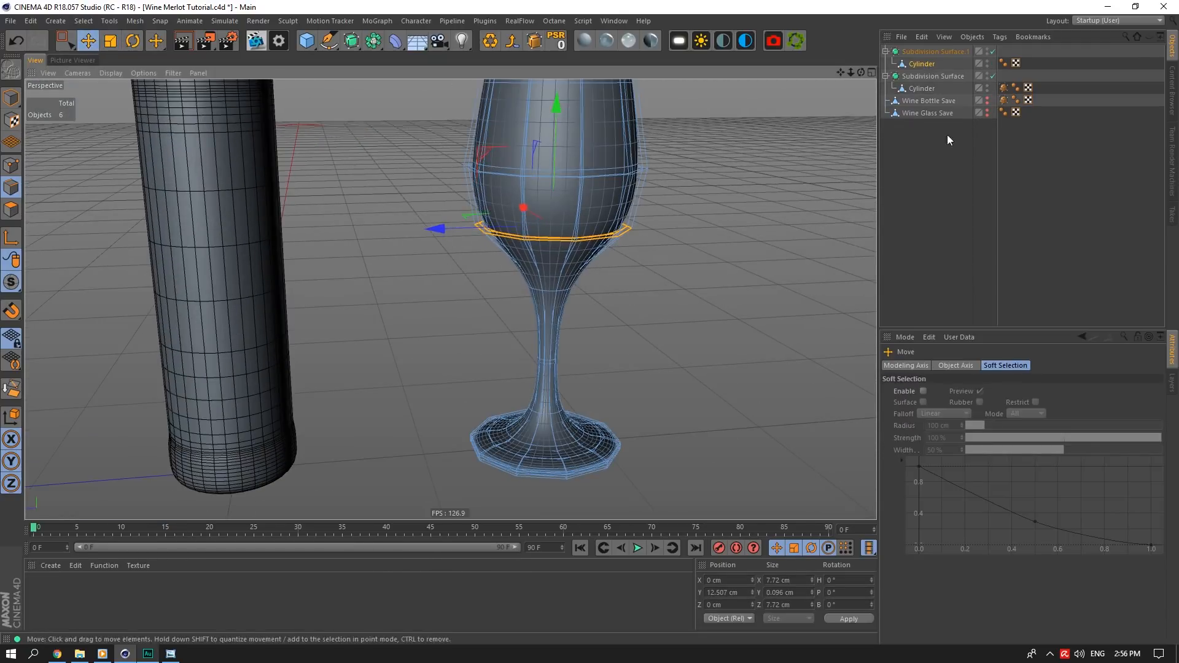
left_click(912, 123)
Review the finished glass shape beside the bottle and save the project
scroll(692, 153, "down", 3)
scroll(605, 139, "up", 3)
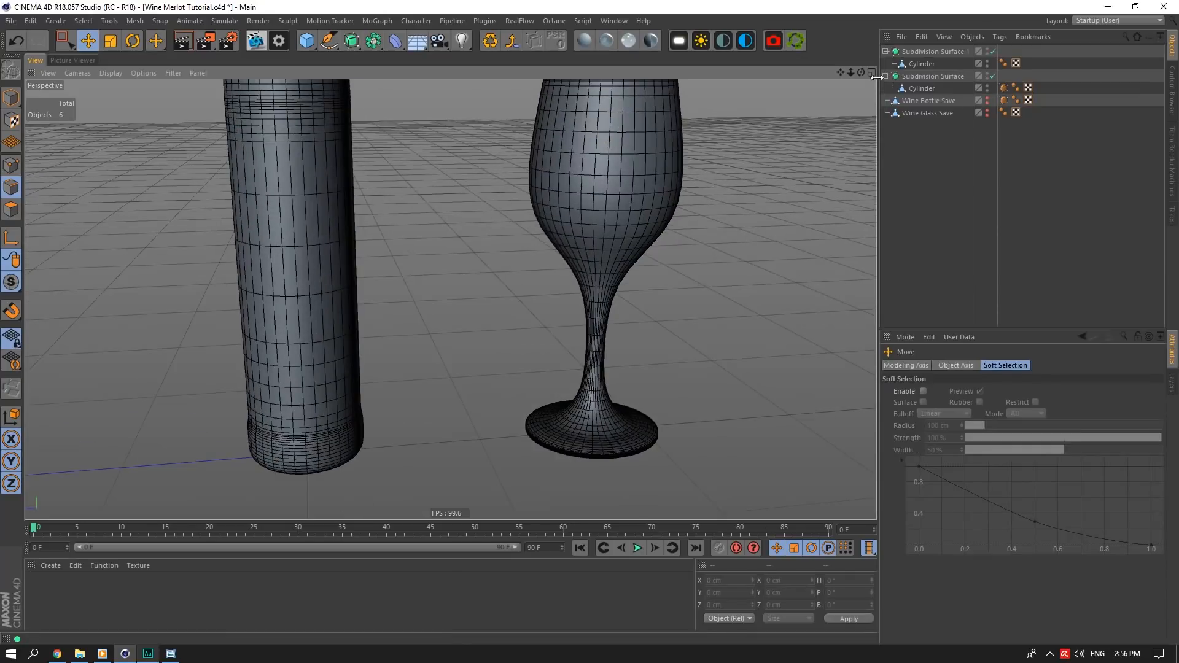
left_click_drag(606, 138, 600, 209, "alt")
left_click_drag(861, 72, 776, 124)
left_click_drag(863, 73, 860, 86)
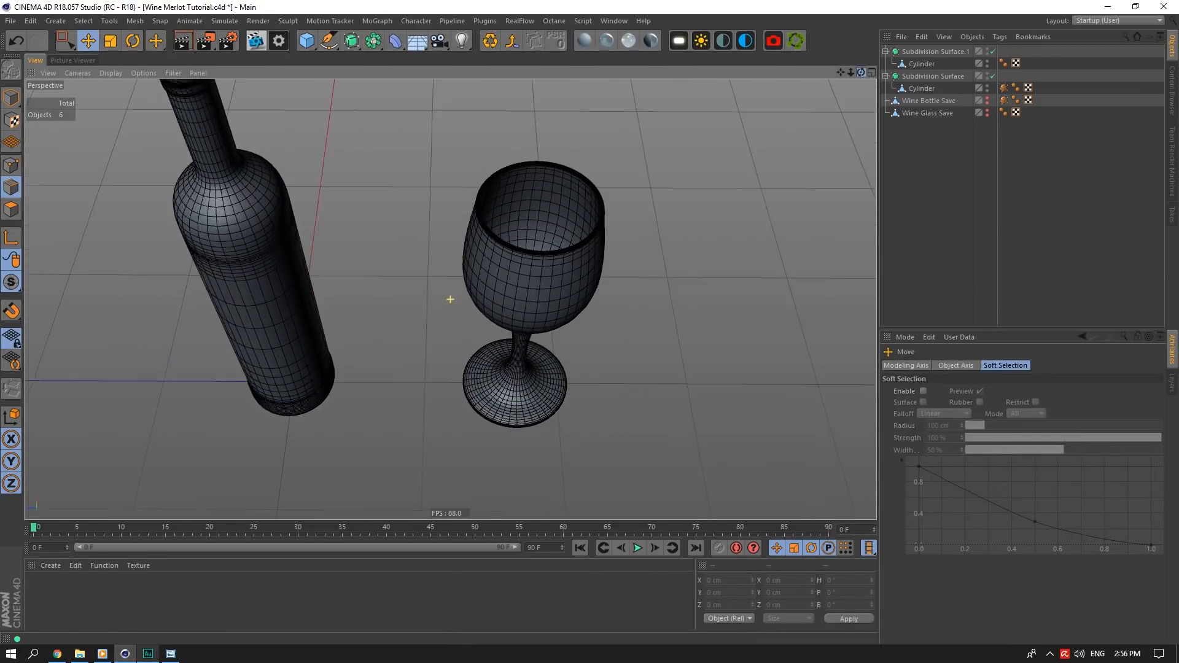
key("ctrl+s")
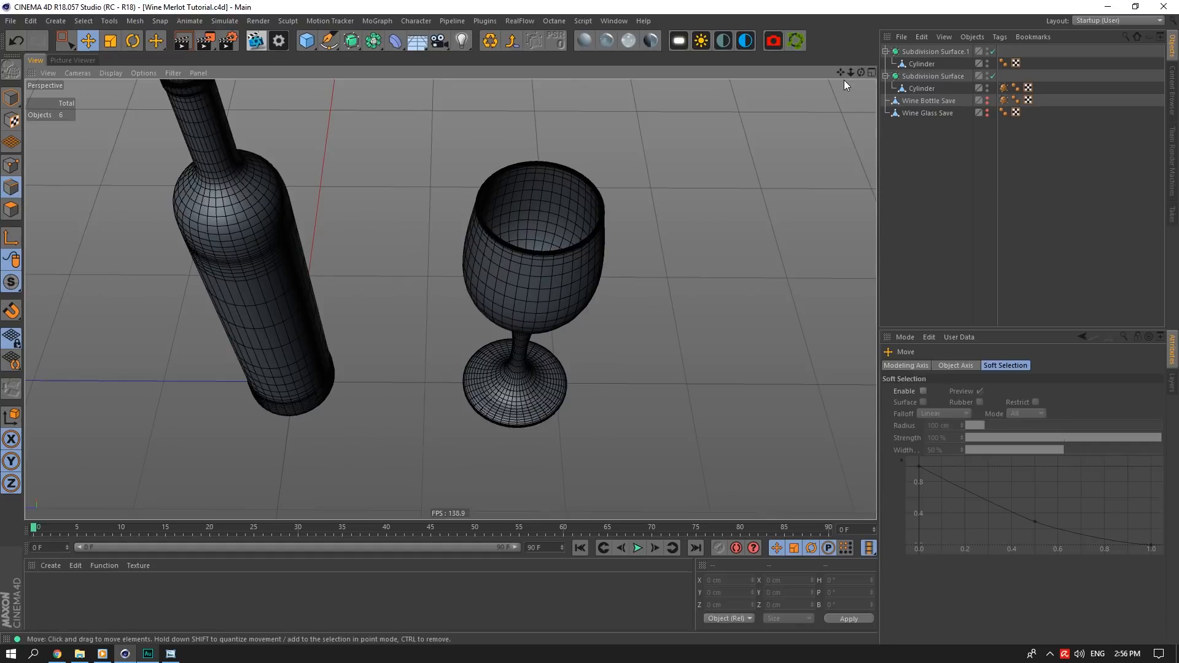
Compare the glass with its Subdivision Surface turned off and back on
left_click(307, 40)
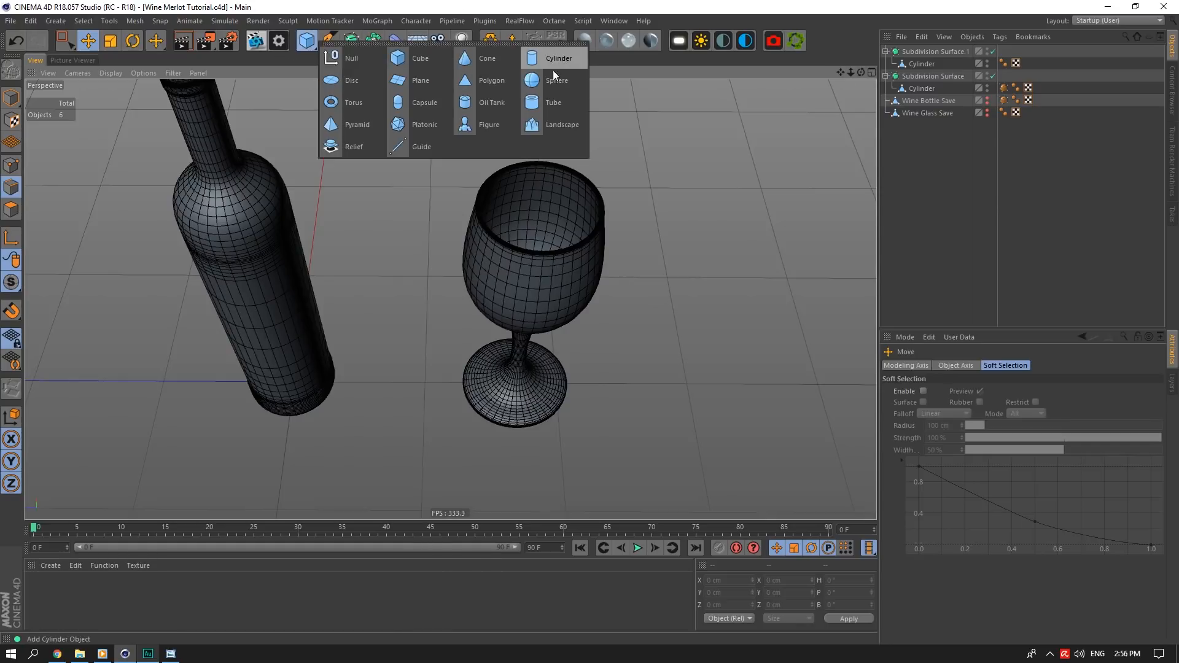
left_click(993, 51)
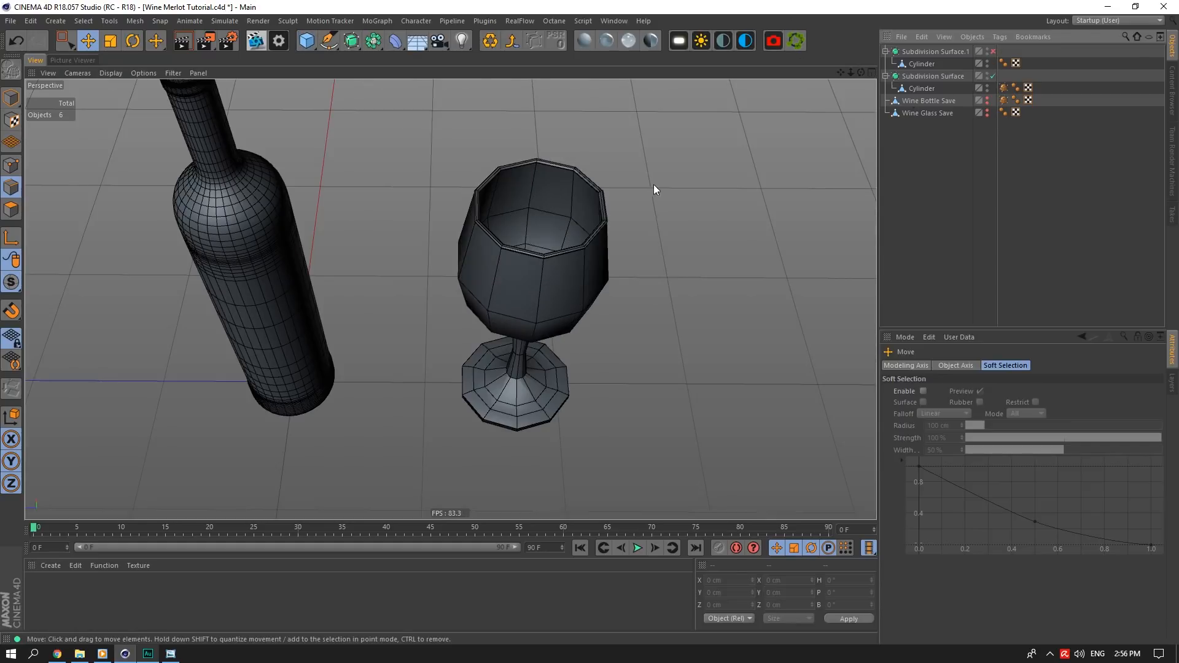
left_click(993, 51)
Add a new Cylinder primitive and set its radius to 4 cm
left_click(307, 41)
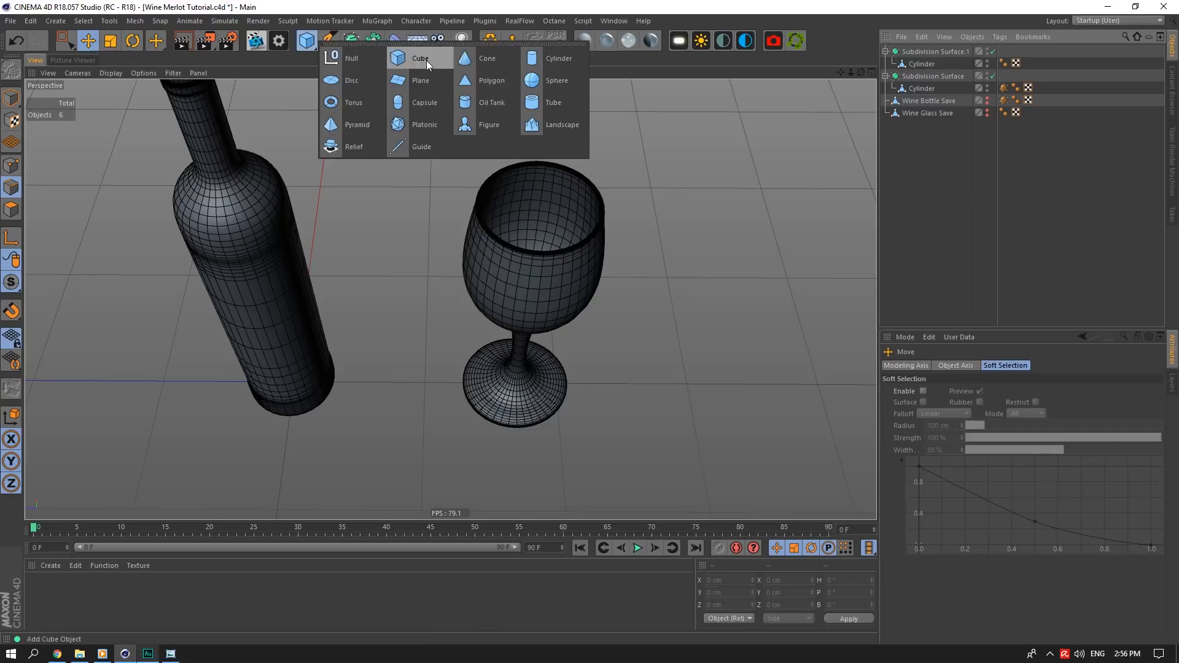
left_click(552, 65)
left_click(974, 393)
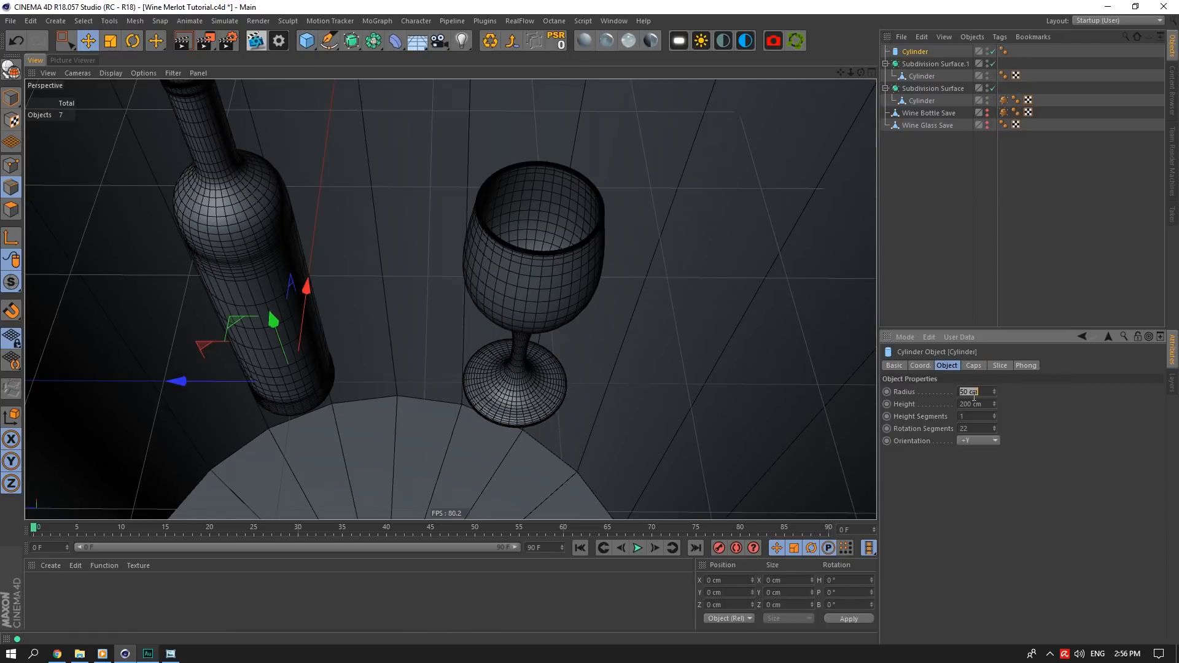
type("4")
key("Return")
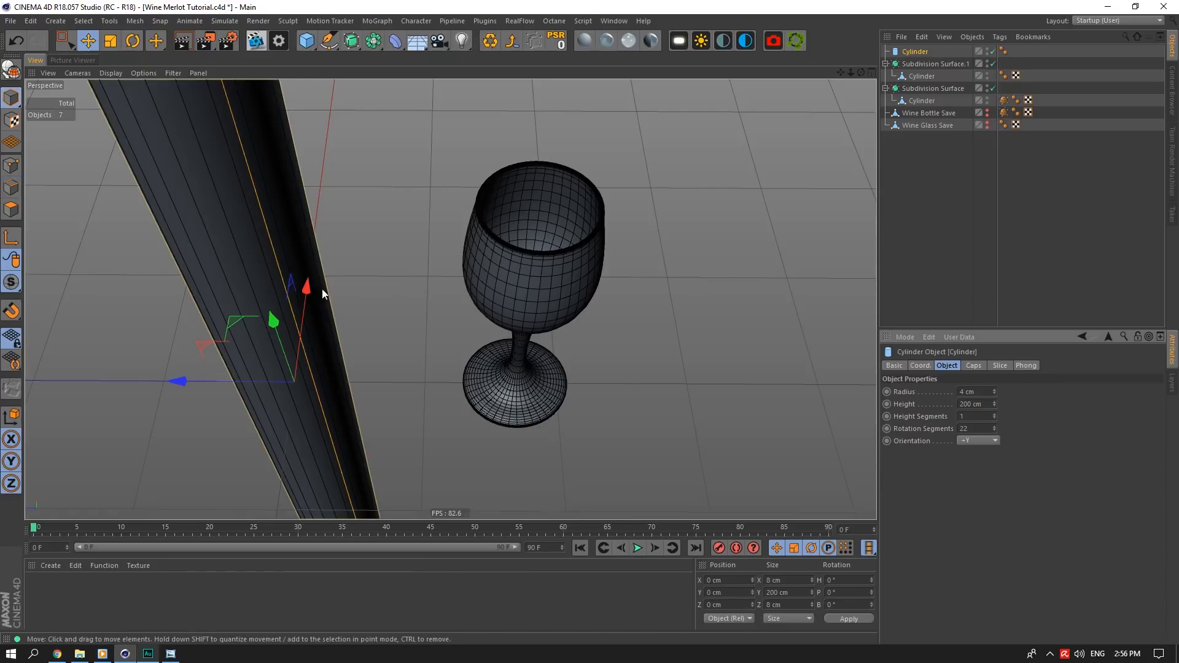
Move the new cylinder along Z to about -16.81 cm, over the wine glass, and disable it
left_click_drag(178, 380, 395, 301)
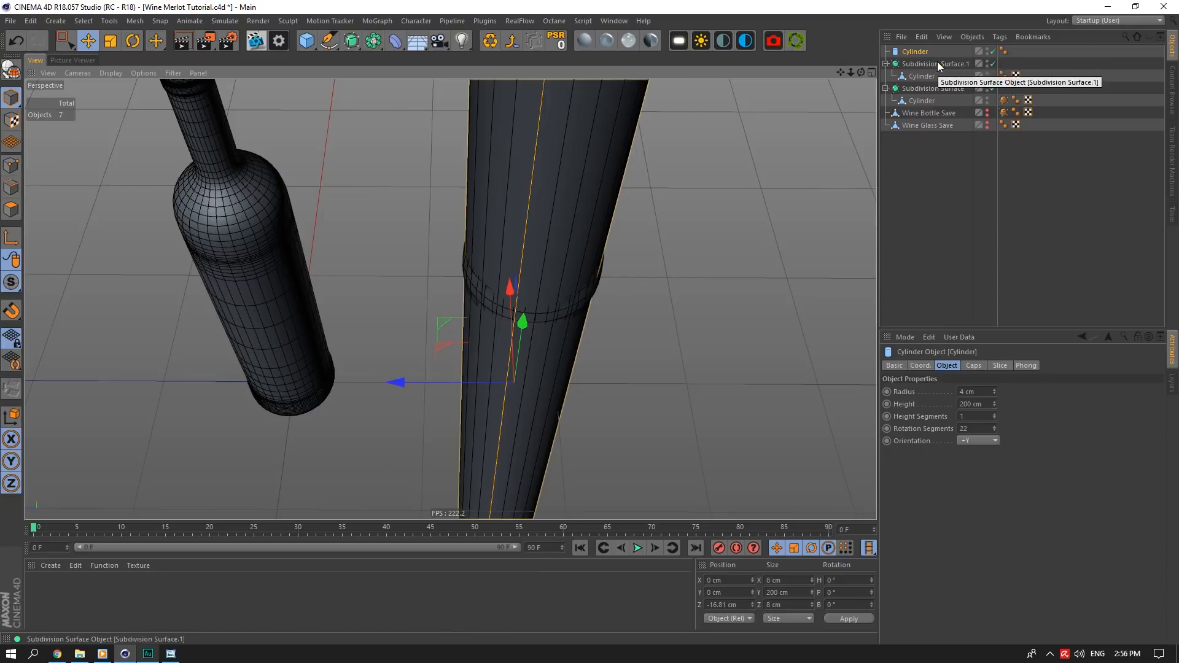
left_click(1004, 51)
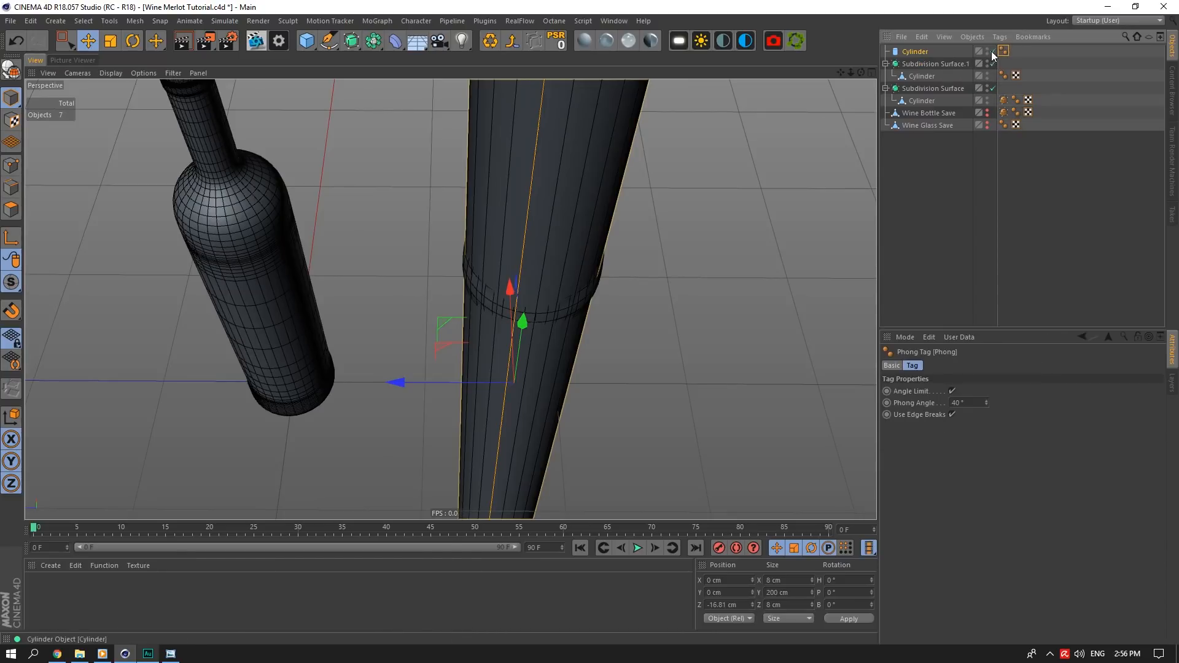
left_click(994, 51)
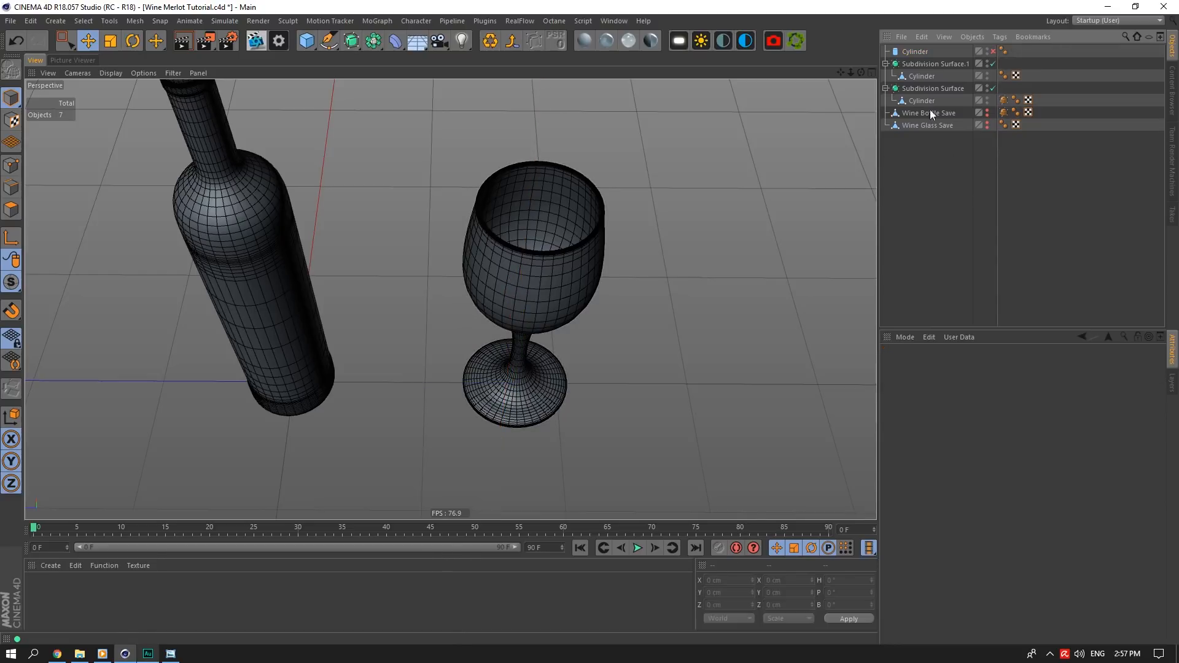
Re-enable the new cylinder and enter 7.1 cm as the basis for its radius
left_click(949, 52)
left_click(993, 52)
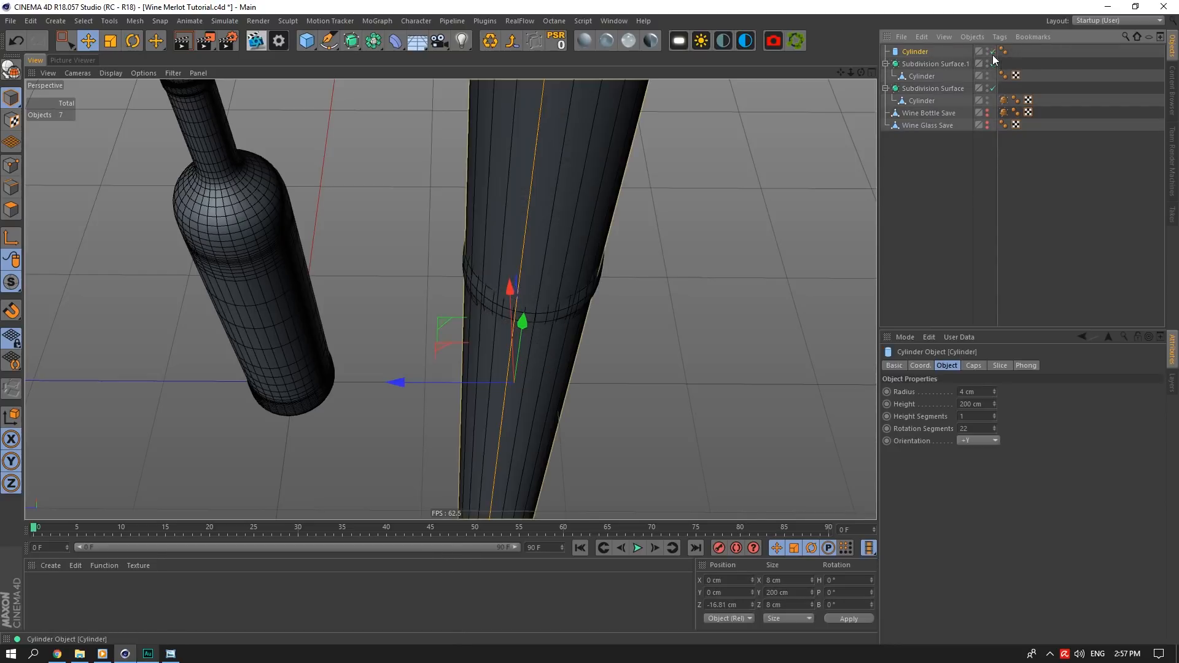
double_click(975, 391)
type("7.1")
key("Return")
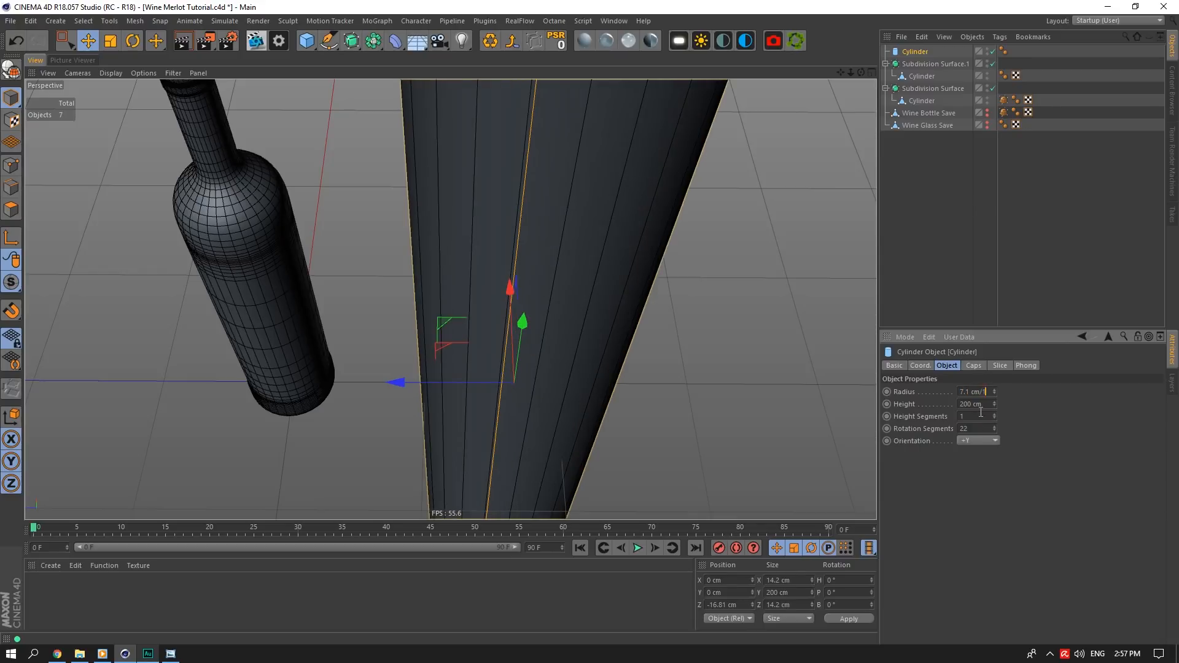
Set the guide cylinder's radius to half of 7.1 cm by entering 7.1 cm/2
left_click(980, 415)
left_click(982, 391)
type("/2")
left_click(980, 416)
Centre the guide cylinder on the wine glass: nest it under the glass mesh, set P.Z to 0, and return it to the top level
left_click_drag(915, 52, 917, 75)
left_click(924, 365)
double_click(927, 417)
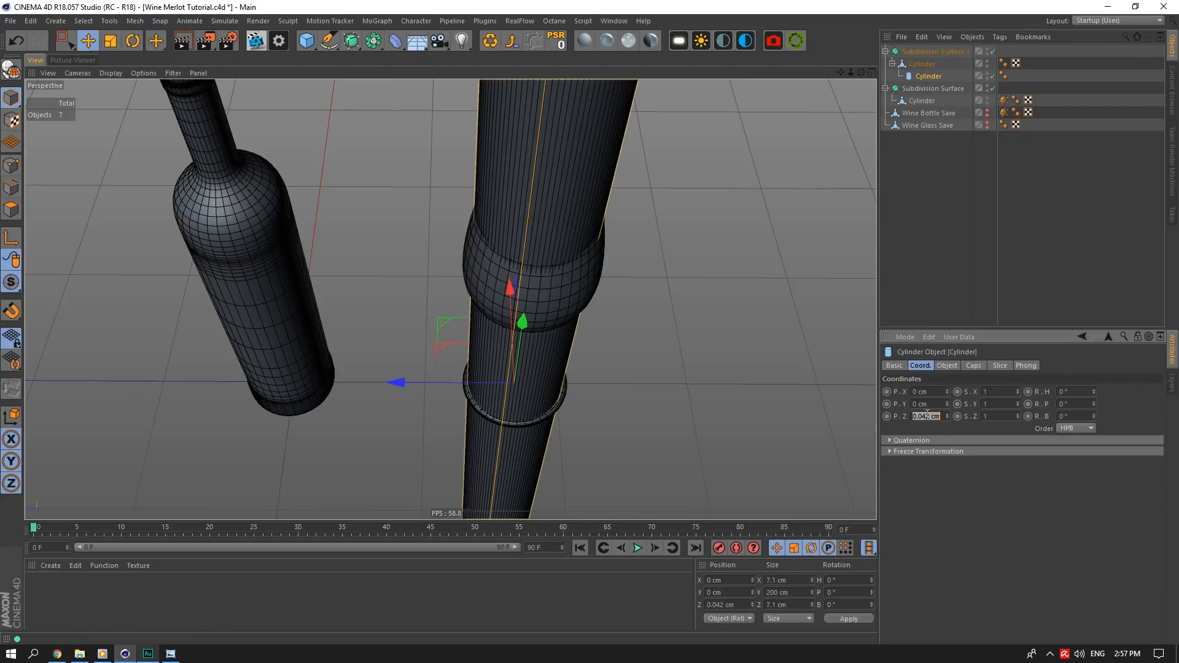
type("0")
left_click(931, 404)
left_click_drag(920, 74, 932, 50)
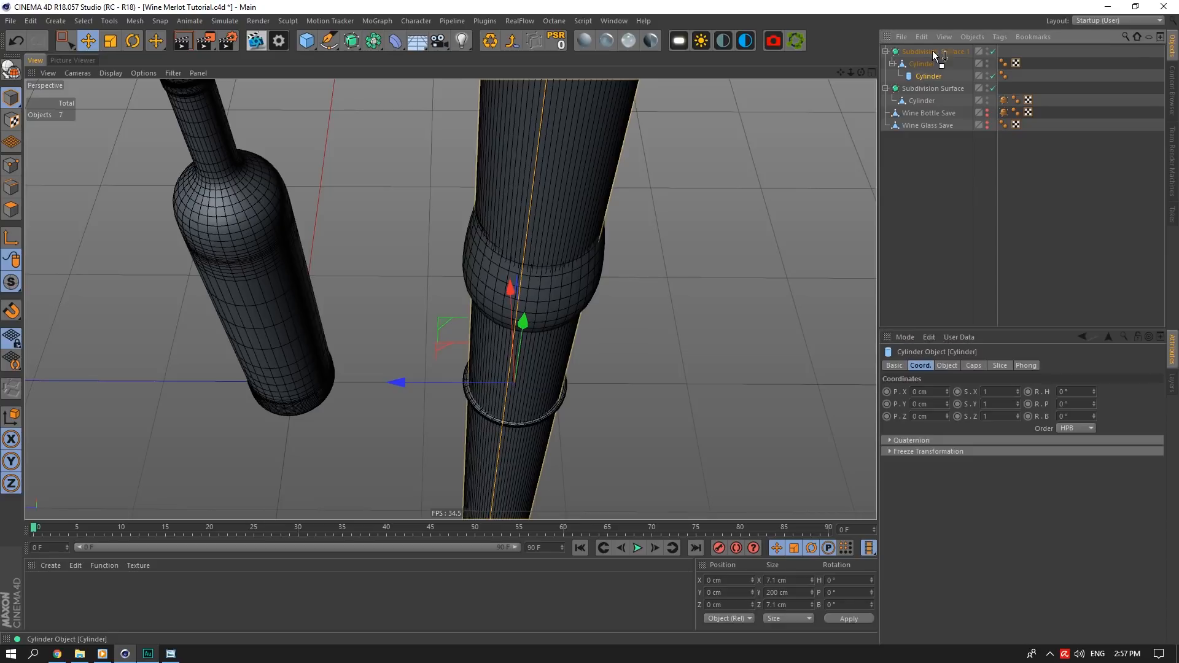
Compare the width of the wine glass bowl and foot with the guide cylinder, and the glass with the bottle beside it
scroll(507, 410, "up", 2)
scroll(481, 409, "up", 3)
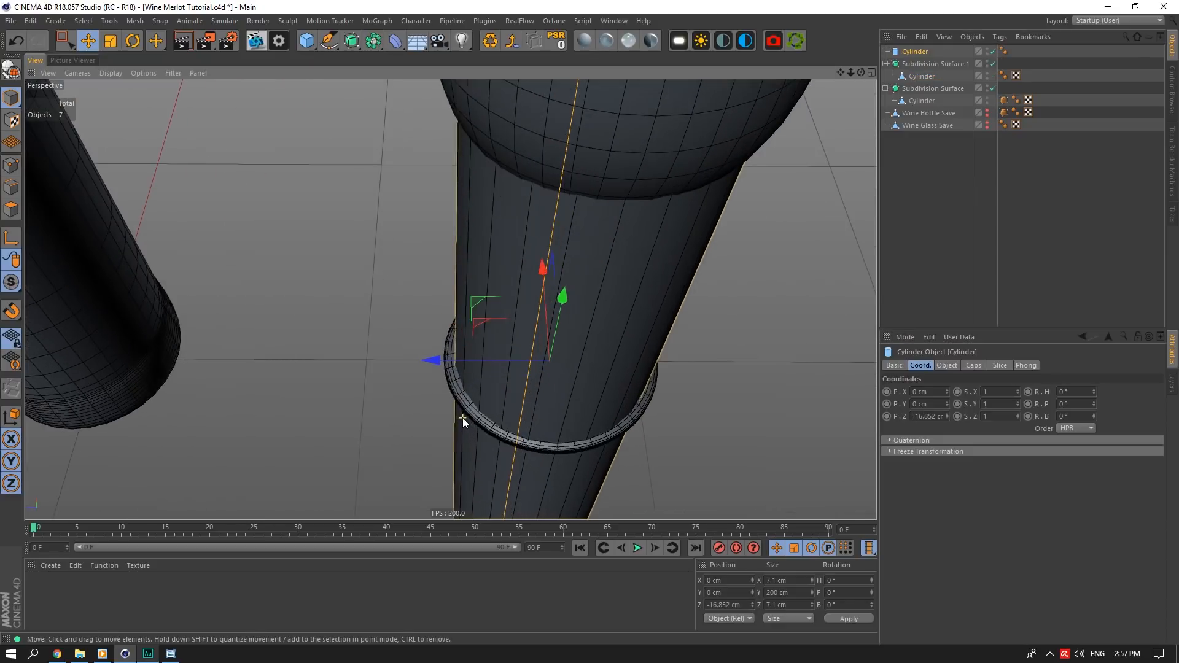
scroll(462, 417, "down", 1)
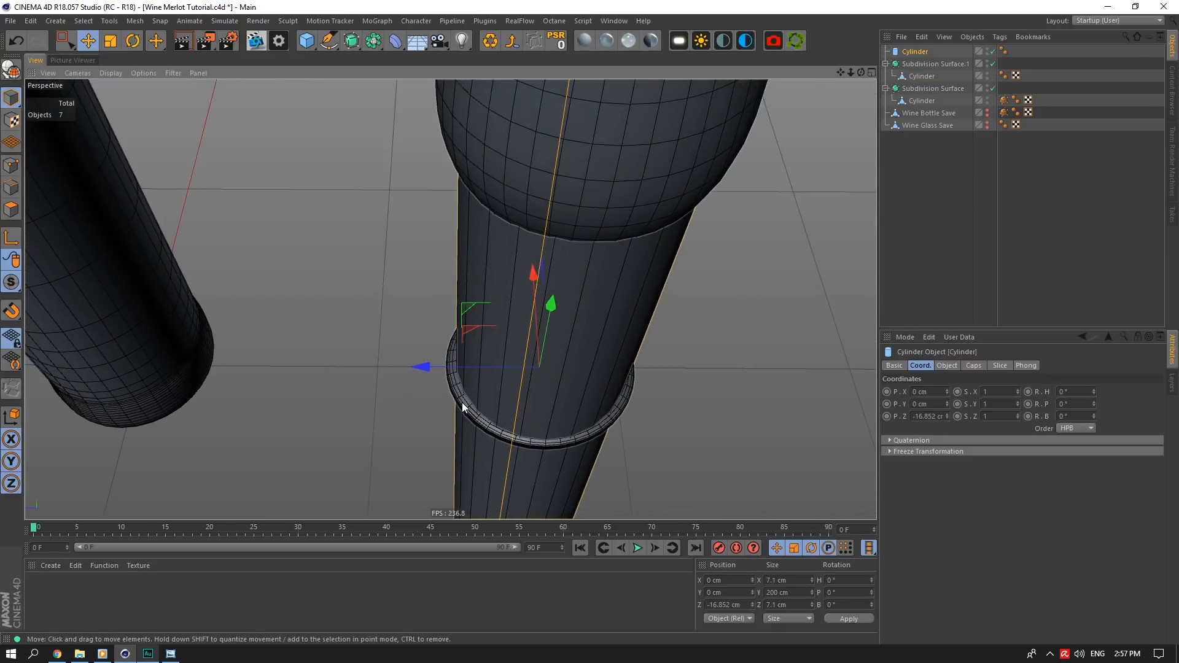
scroll(546, 485, "down", 2)
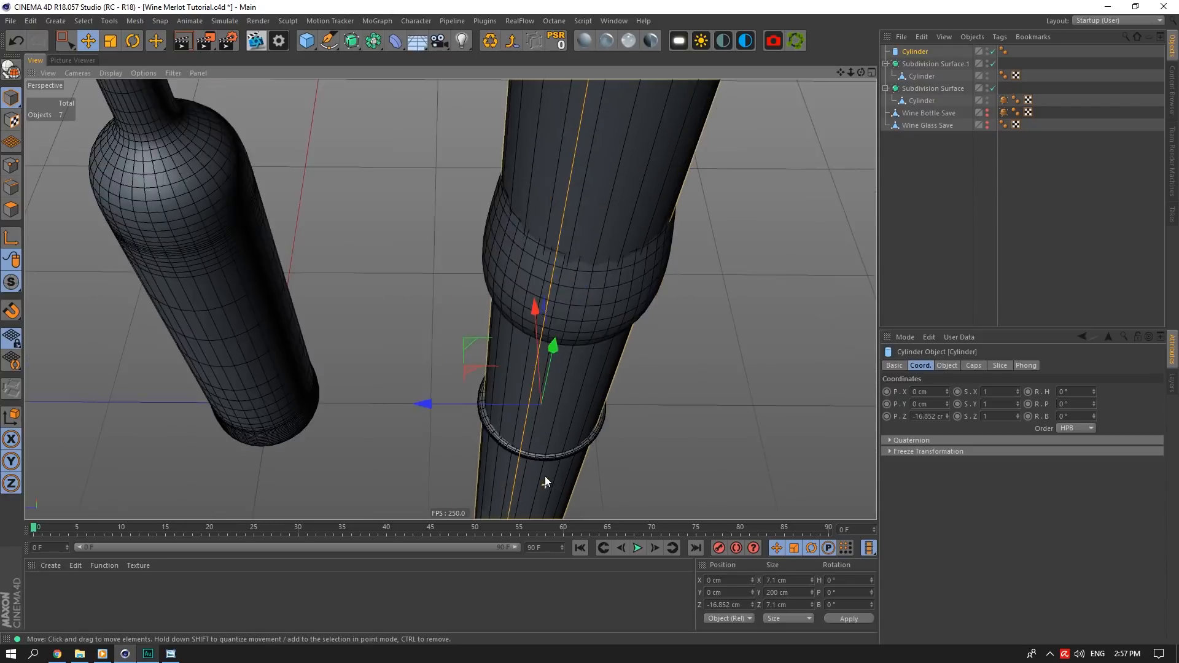
scroll(610, 134, "down", 2)
scroll(618, 260, "down", 1)
scroll(624, 146, "down", 1)
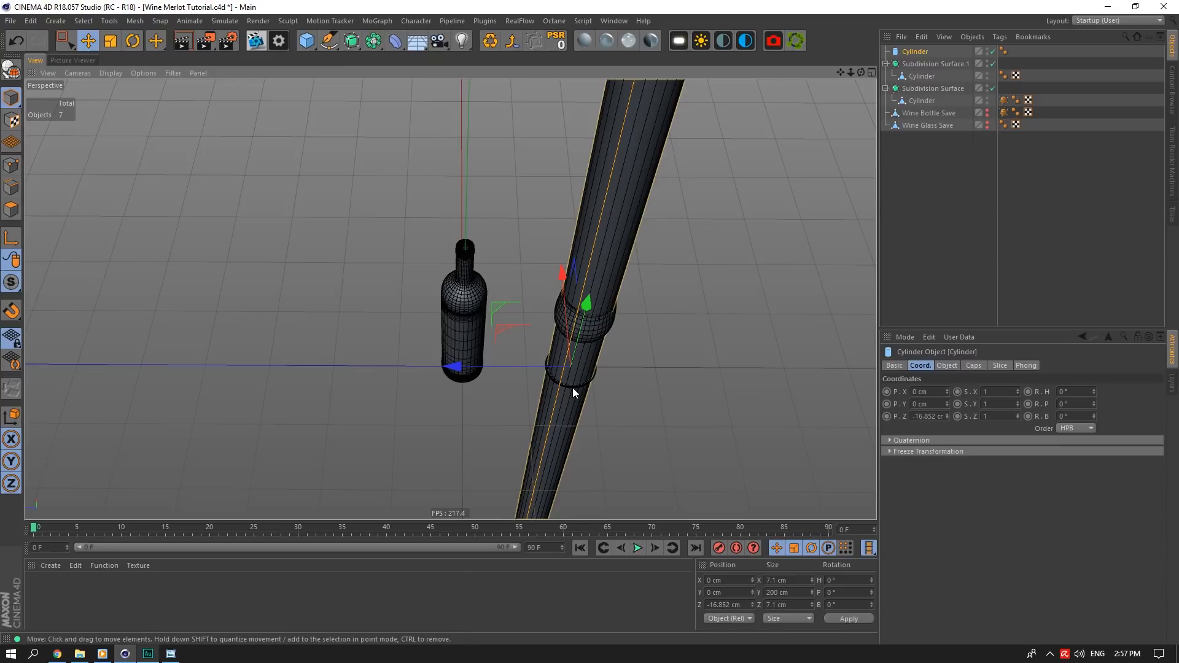
scroll(572, 388, "up", 3)
Select all polygons of the wine glass mesh inside Subdivision Surface.1
left_click(911, 75)
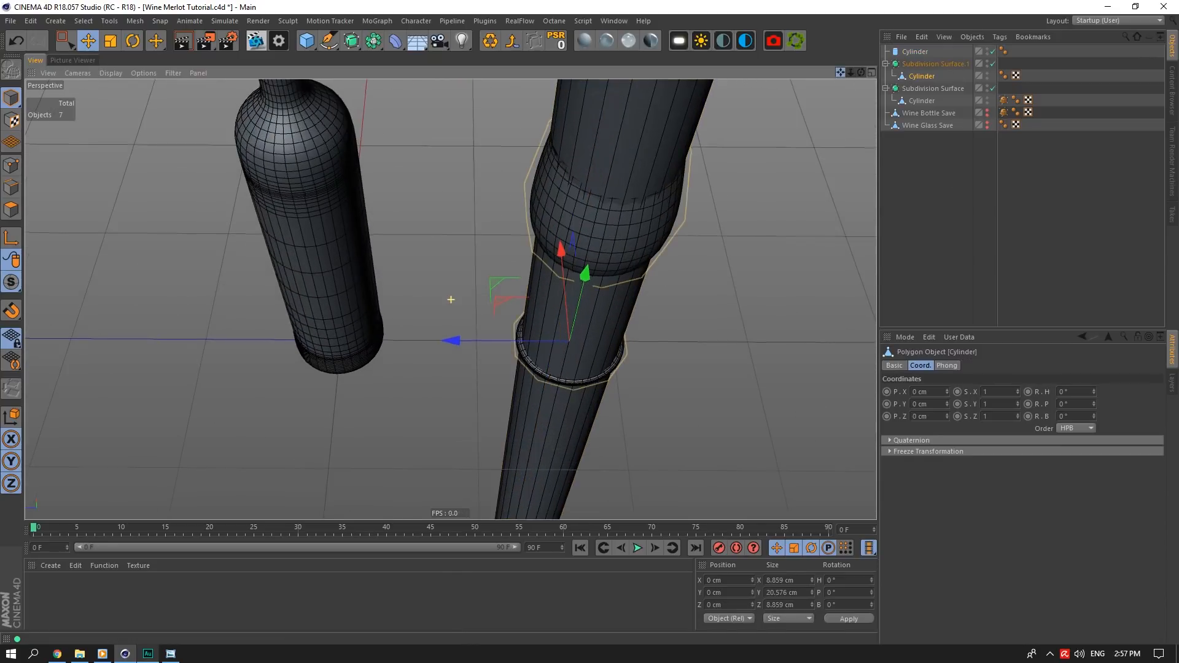
middle_click_drag(156, 105, 148, 180, "alt")
key("0")
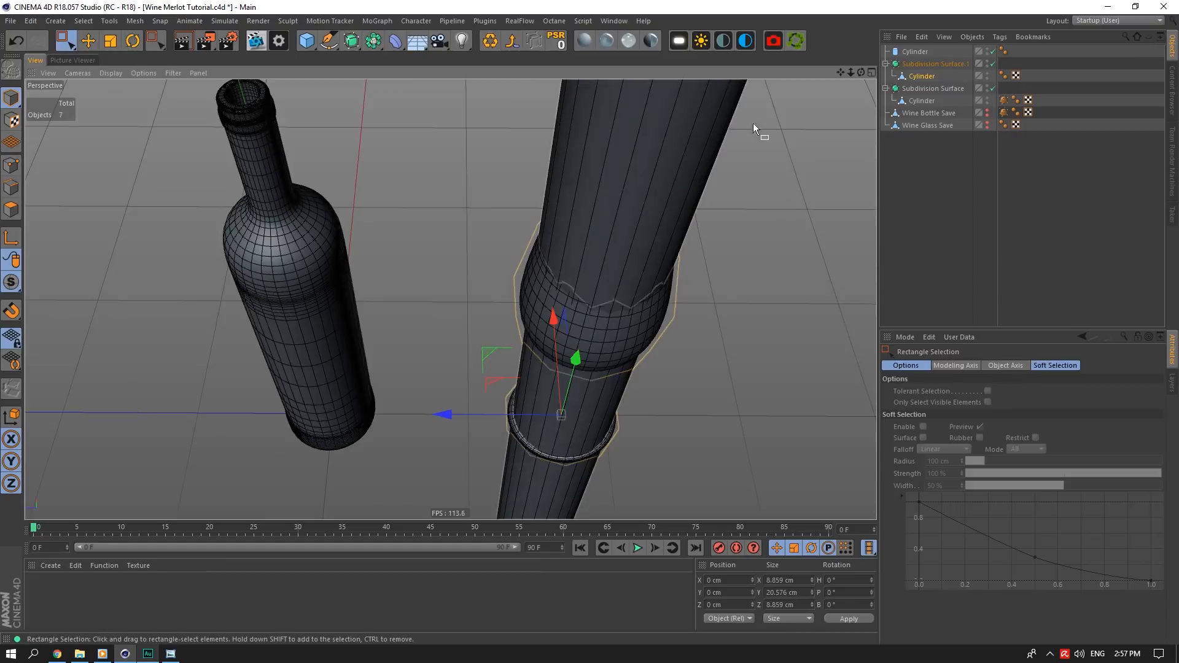
left_click(7, 209)
left_click_drag(741, 127, 353, 570)
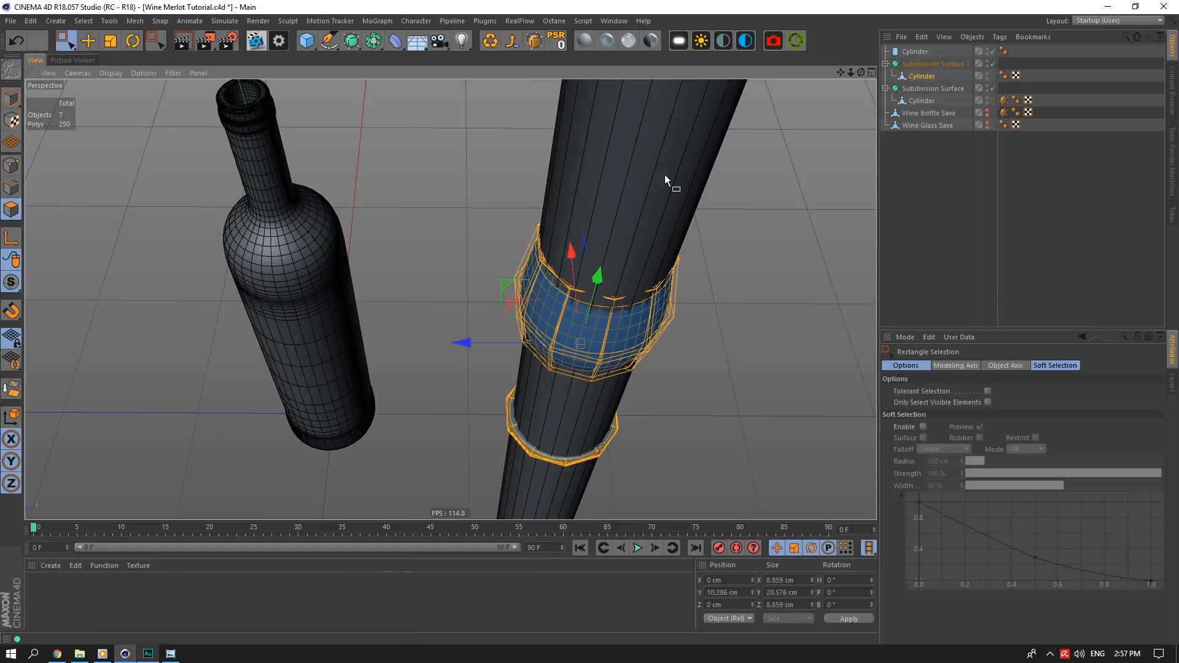
left_click(88, 41)
scroll(562, 382, "up", 3)
scroll(562, 381, "up", 1)
left_click_drag(522, 287, 505, 291)
key("ctrl+z")
key("t")
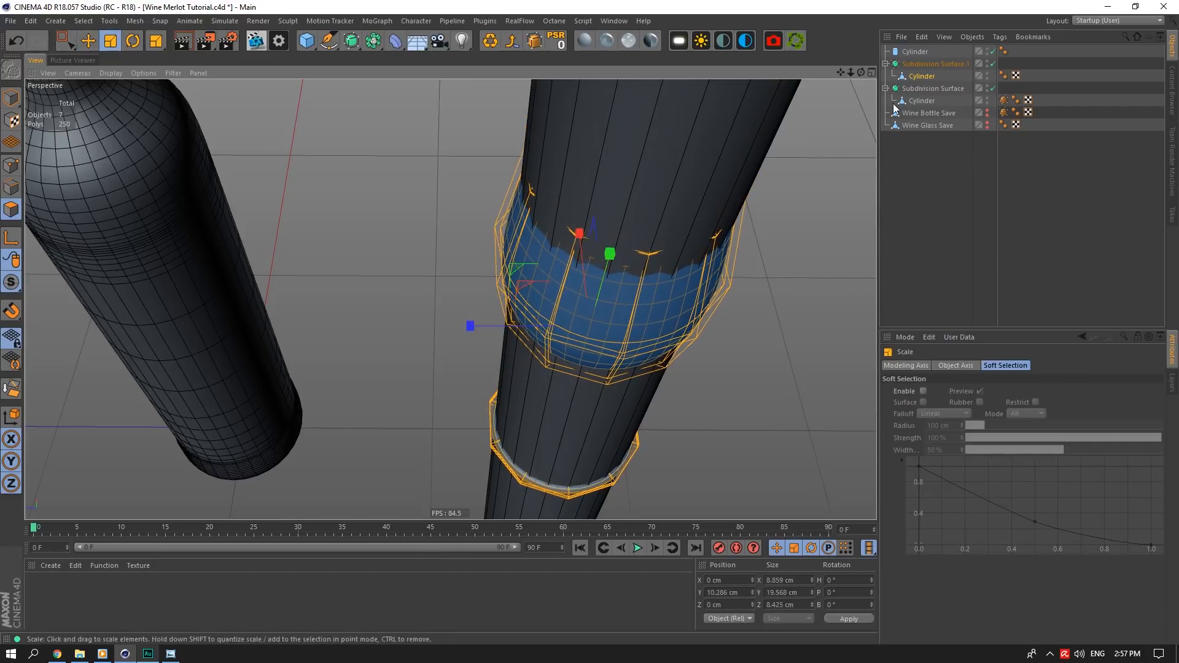
key("ctrl+z")
Scale the selected wine glass polygons along X and Z to about 8.018 cm wide, and return to whole-object mode with the Move tool
left_click_drag(860, 72, 937, 64)
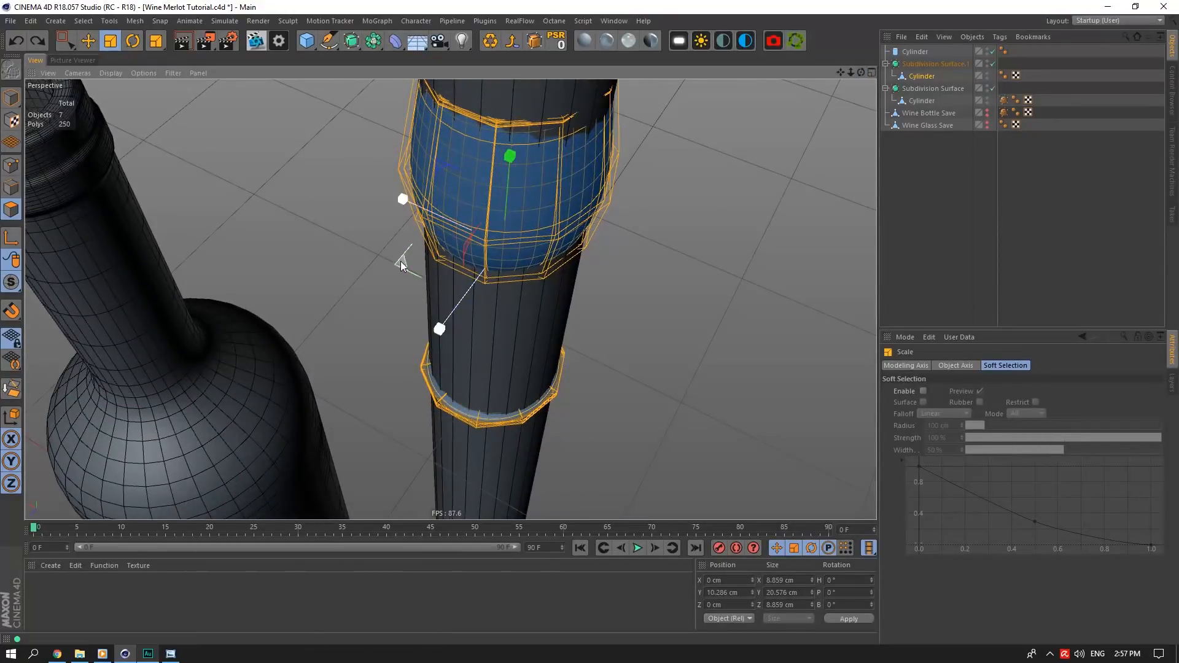
left_click_drag(401, 260, 352, 268)
scroll(517, 321, "down", 5)
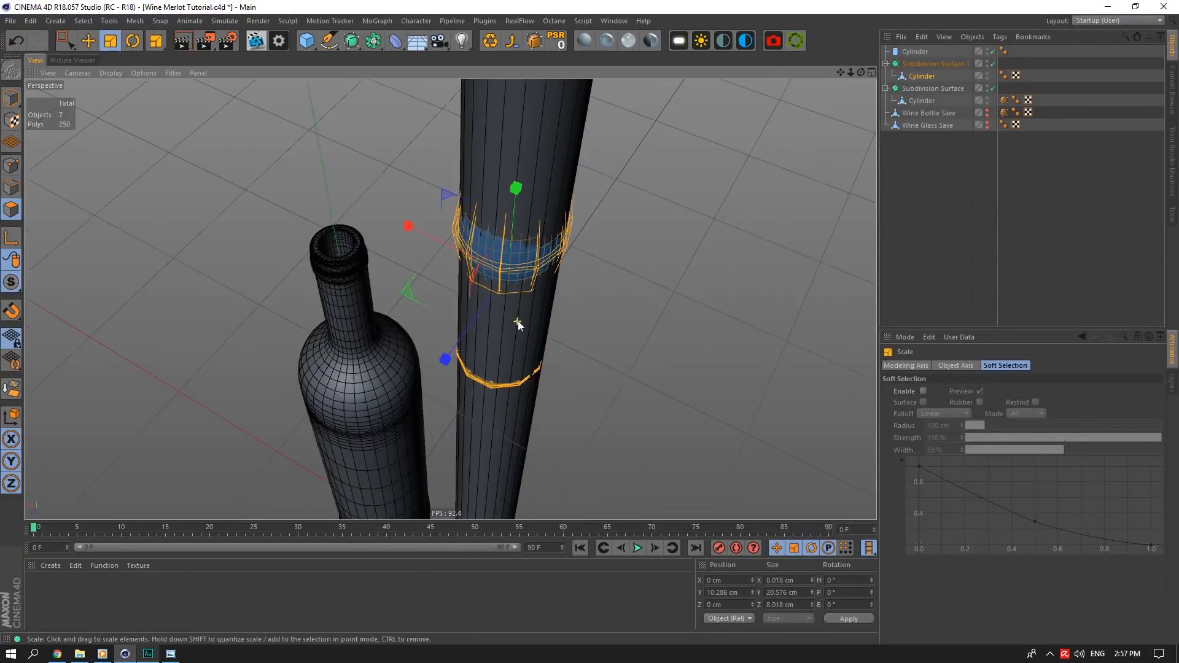
left_click(13, 99)
left_click(90, 41)
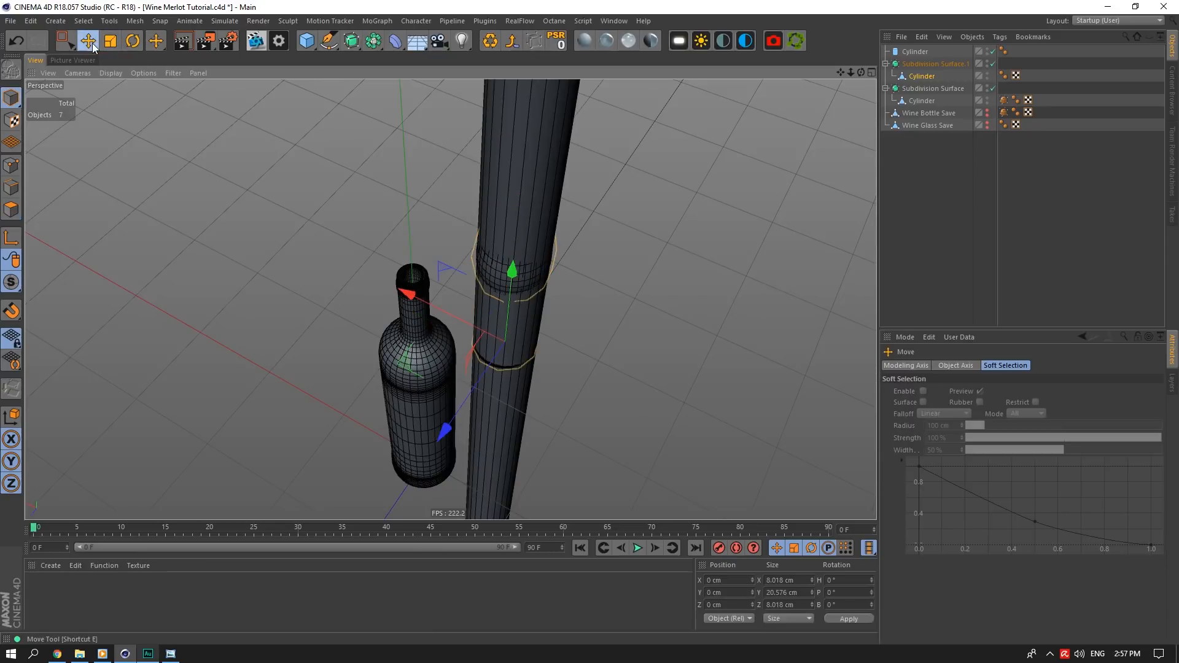
Turn off the bottle's Subdivision Surface, select the edge loop around the ridge near its base, and copy the loop's X size
left_click(922, 100)
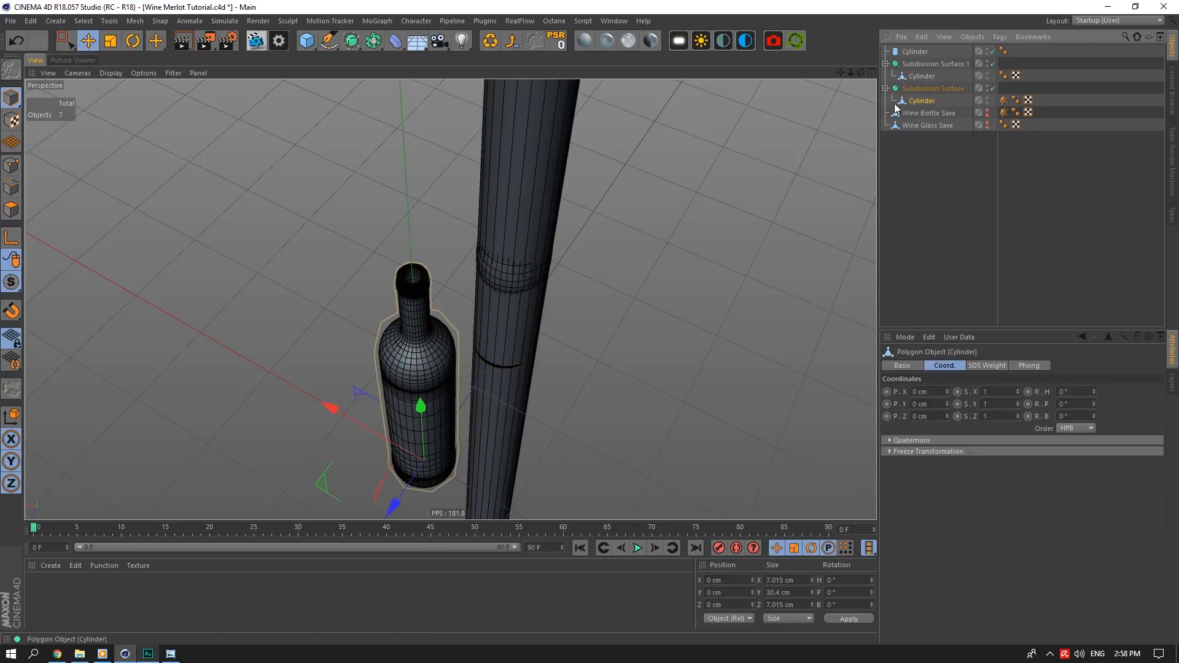
key("o")
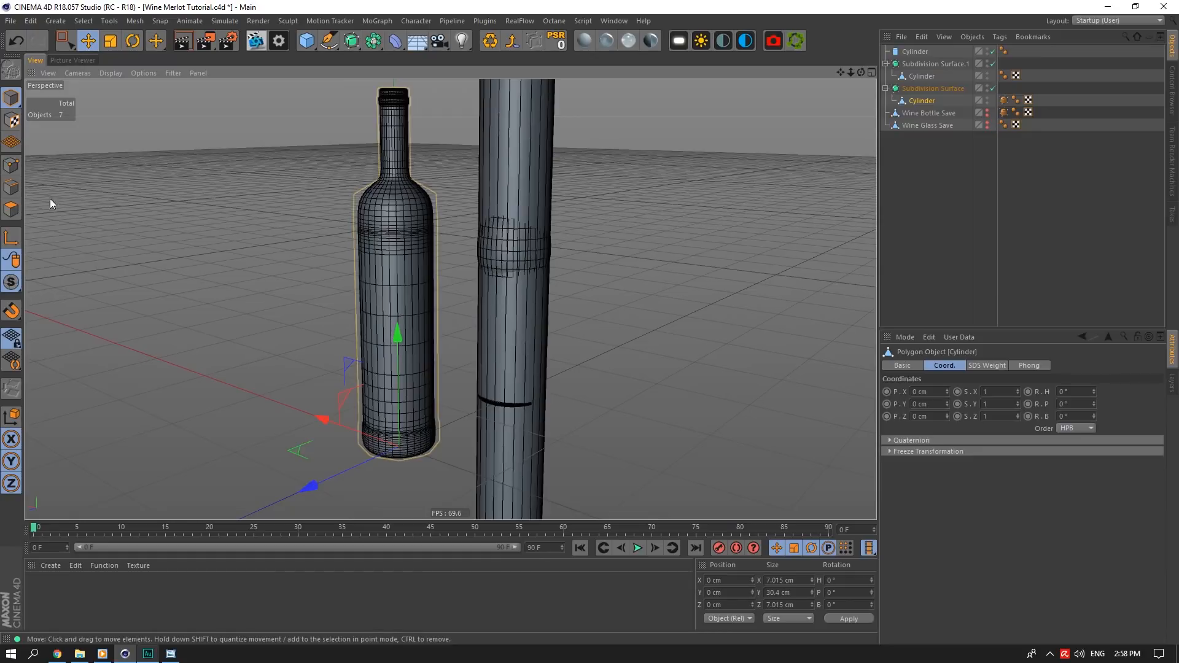
left_click(11, 188)
scroll(414, 445, "up", 5)
left_click(993, 88)
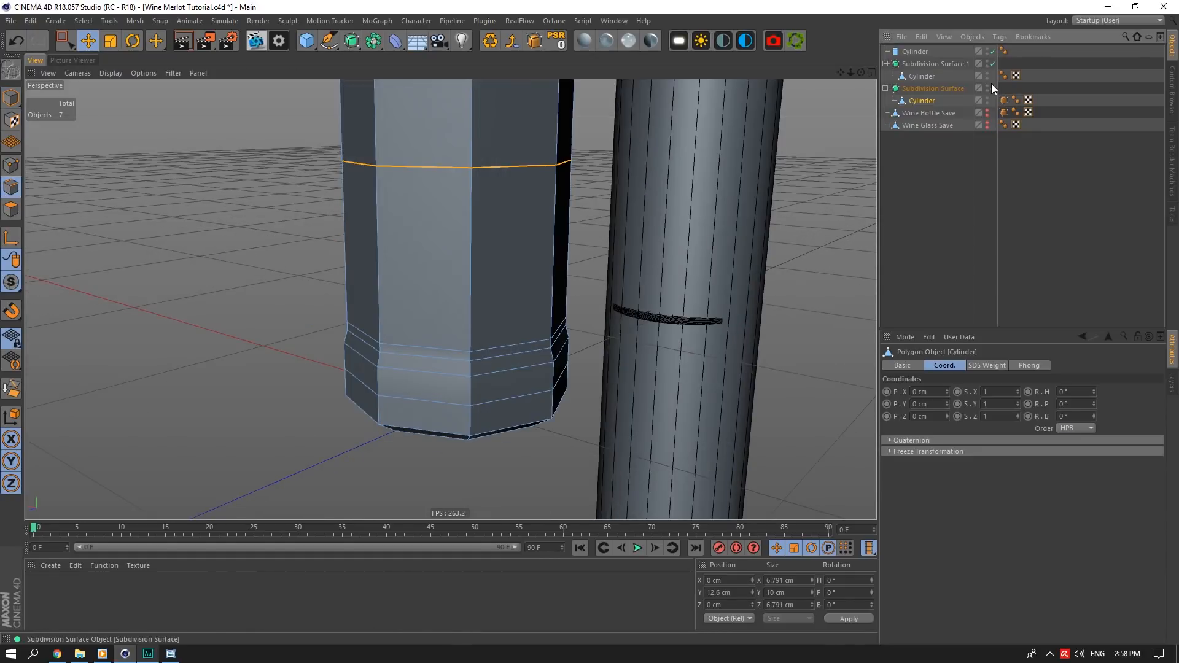
double_click(399, 374)
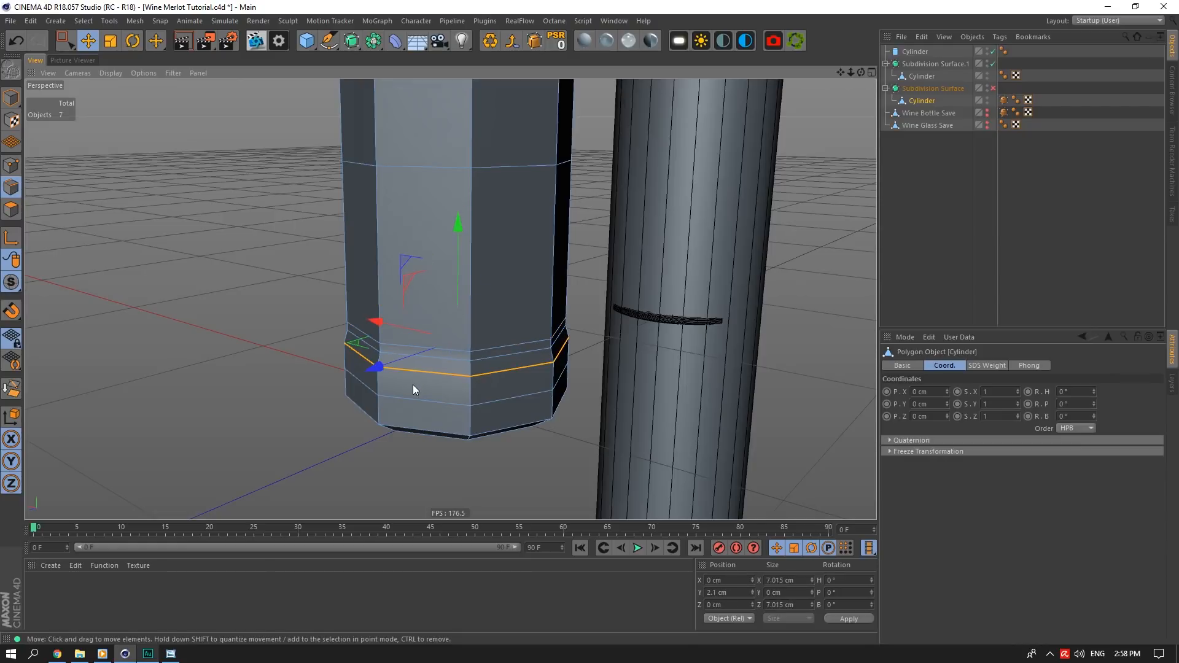
mouse_move(861, 72)
left_mouse_down()
mouse_move(861, 129)
mouse_move(859, 68)
left_mouse_up()
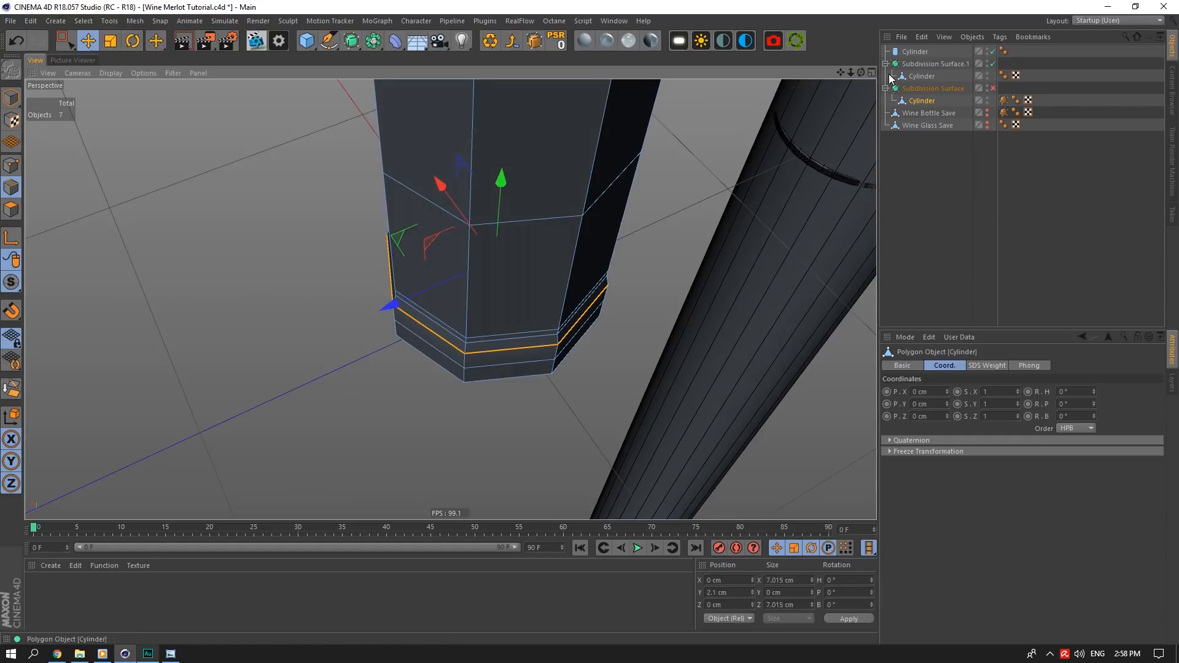
left_click(790, 580)
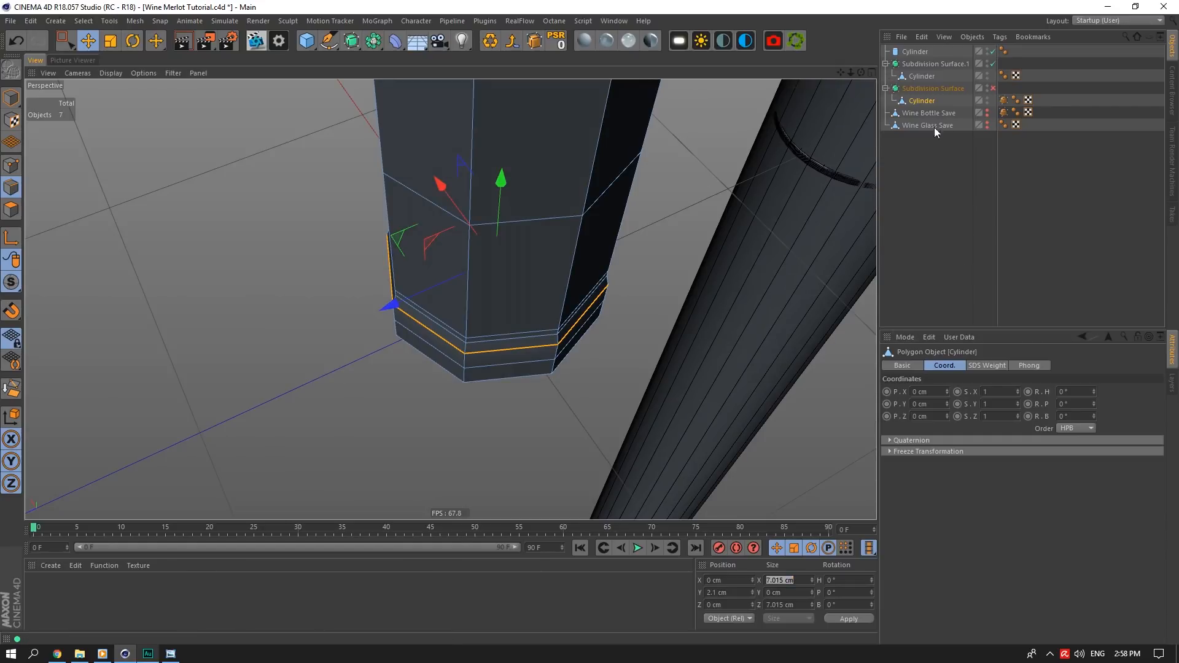
Centre the guide cylinder on the bottle: nest it under the bottle mesh, set P.Z to 0, and return it to the top level
left_click(918, 53)
left_click_drag(914, 54, 926, 104)
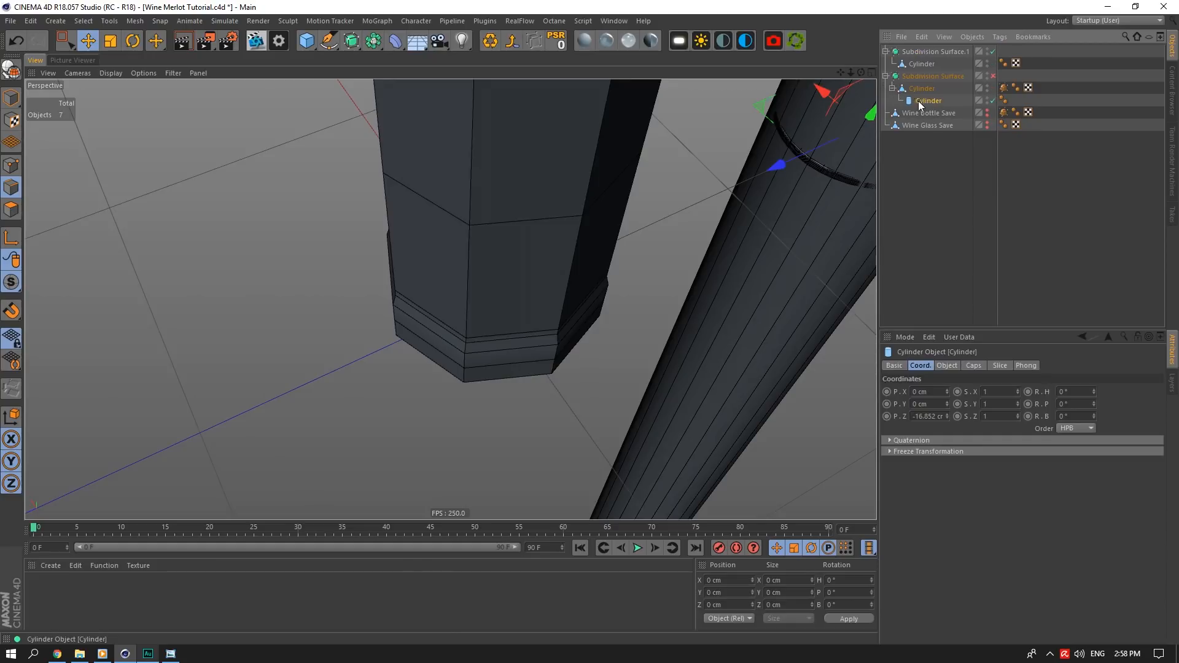
double_click(927, 416)
type("0")
key("Return")
left_click_drag(926, 102, 919, 47)
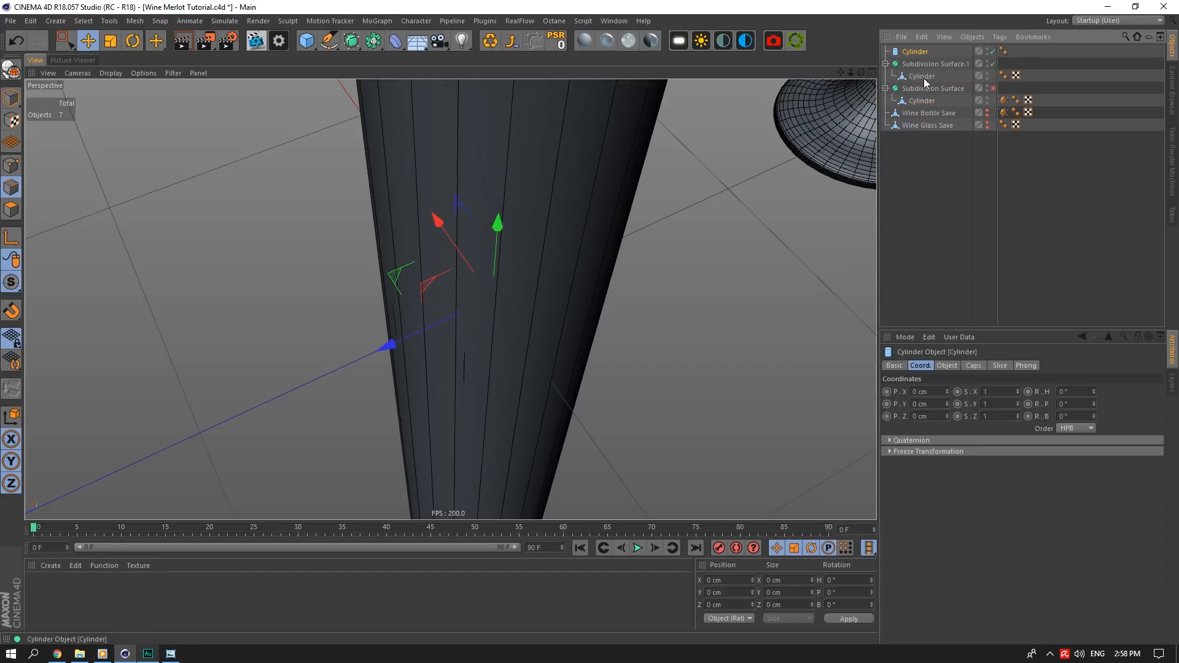
Set the guide cylinder's radius to half of 7.015 cm by entering 7.015 cm/2
left_click(947, 366)
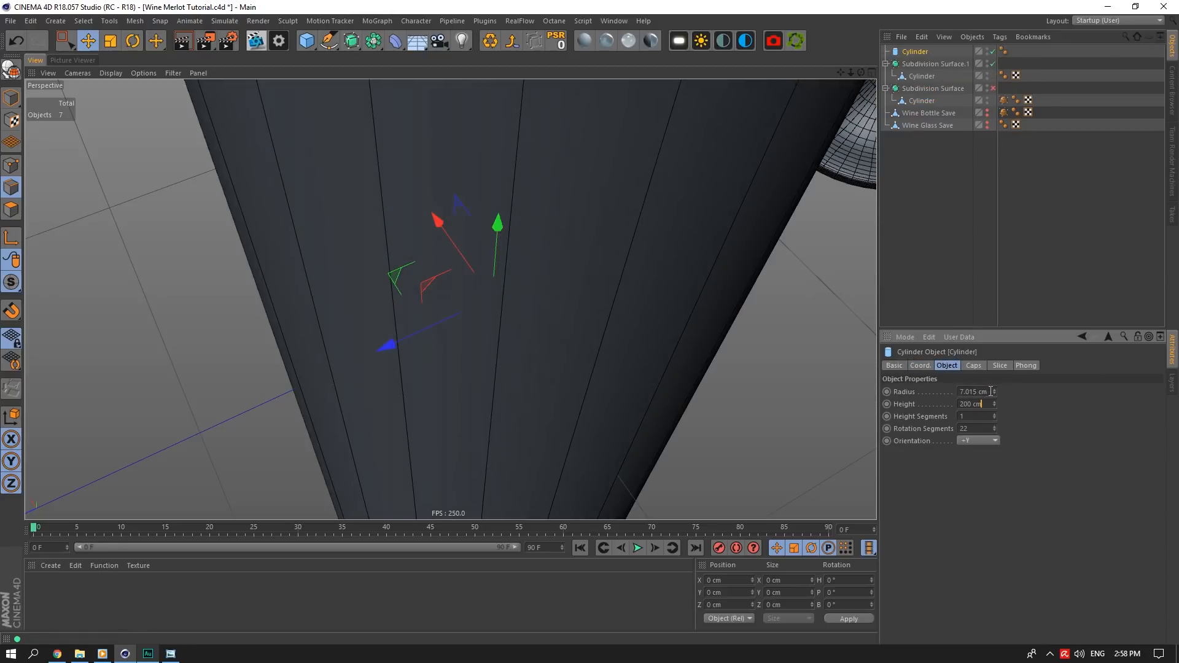
type("/2")
left_click(979, 405)
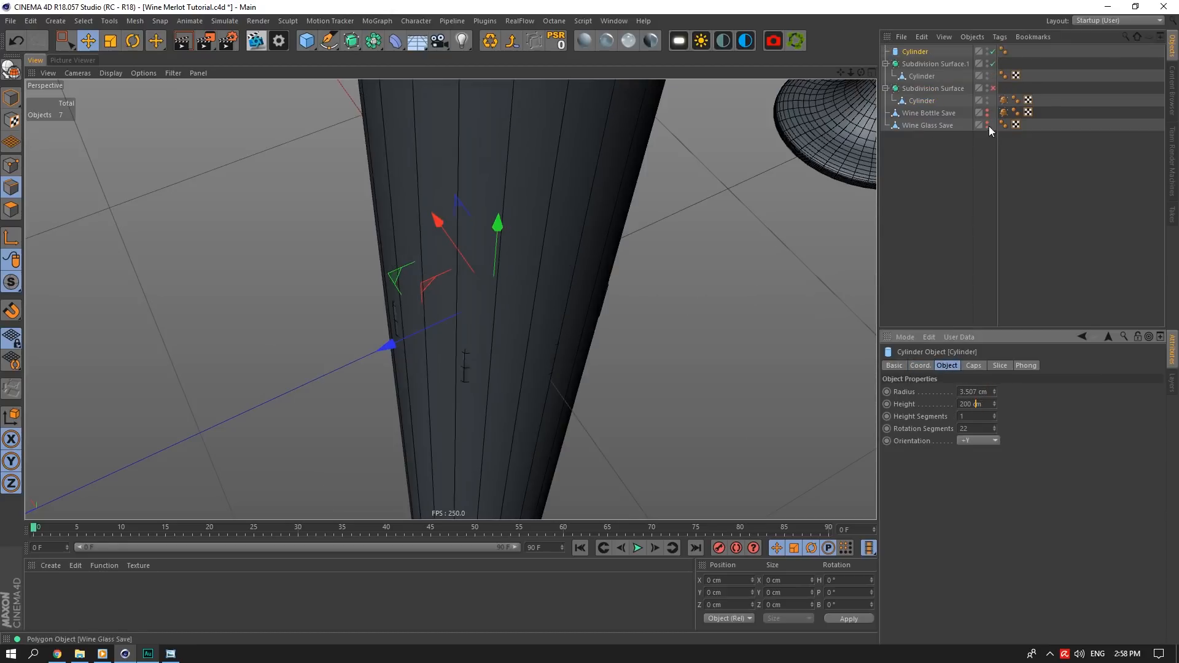
Turn the bottle's Subdivision Surface back on and enable X-Ray for the guide cylinder
left_click_drag(850, 74, 915, 75)
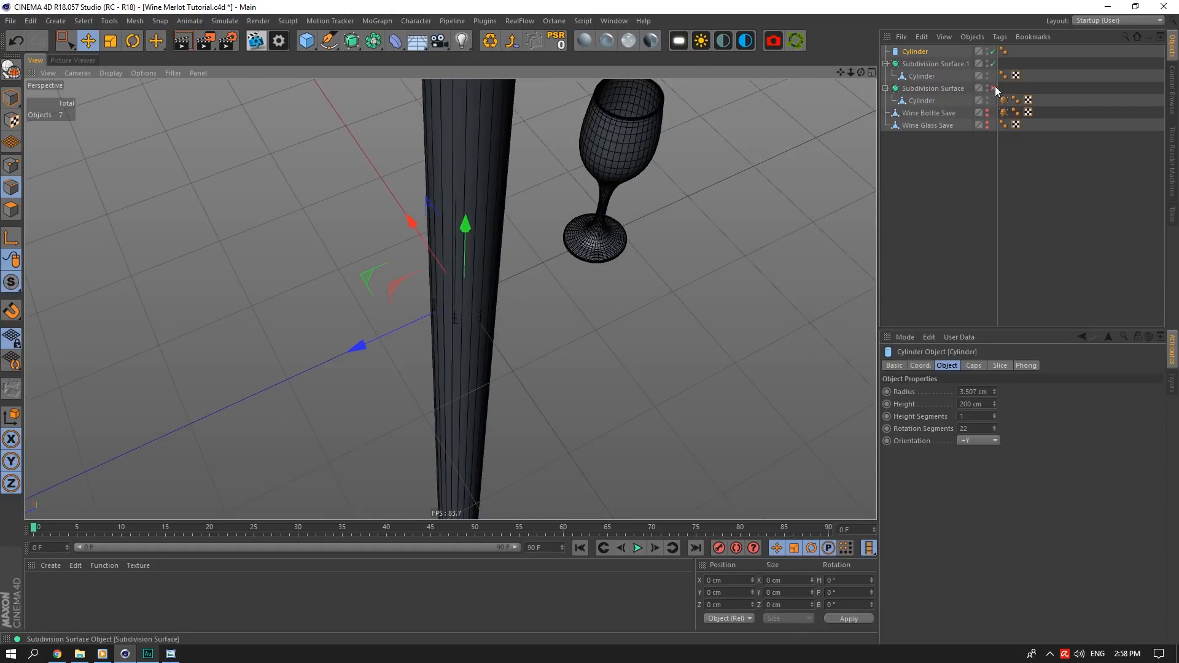
left_click(993, 88)
left_click(934, 100)
left_click(915, 52)
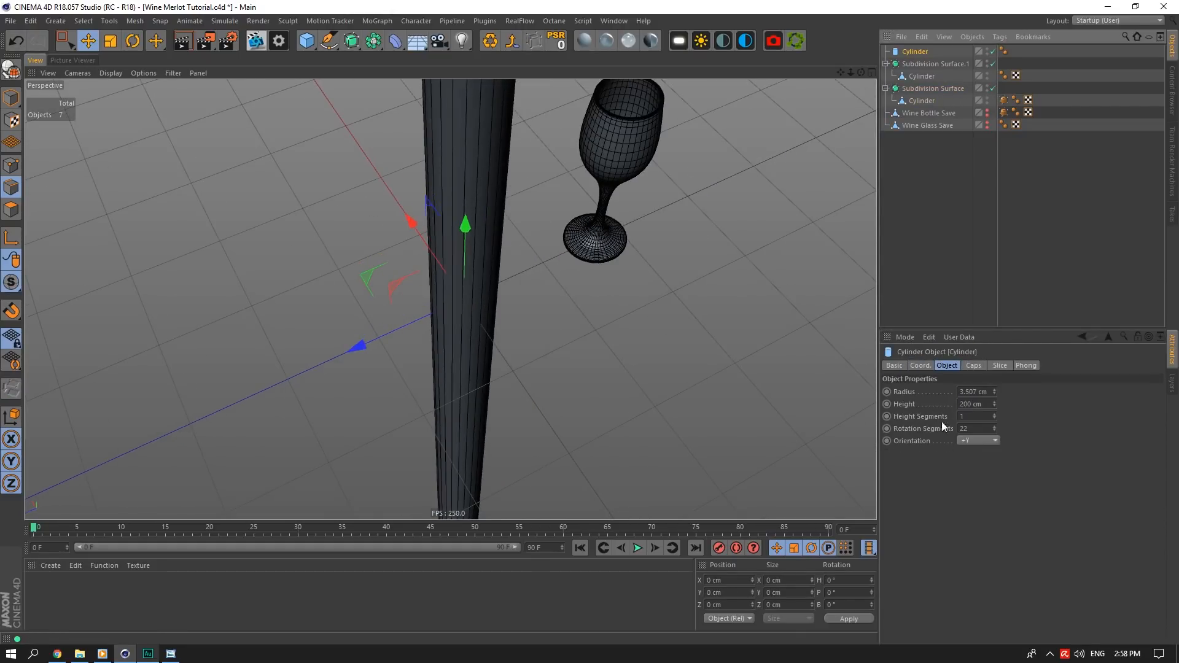
left_click(895, 366)
left_click(960, 473)
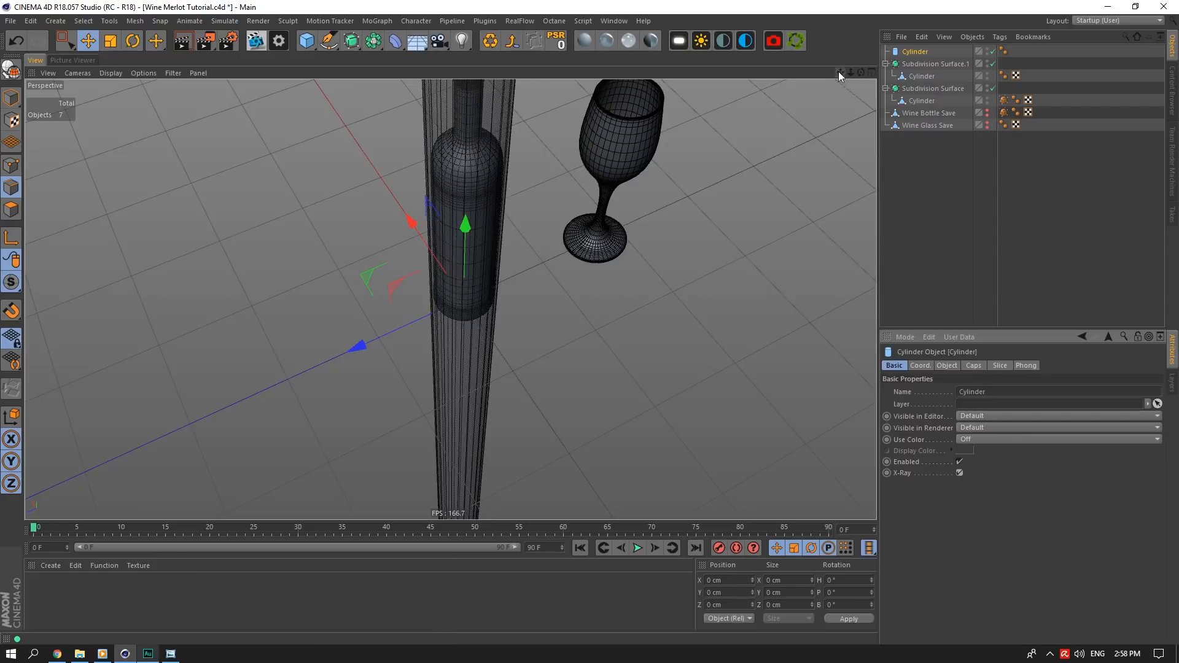
Select all polygons of the bottle mesh and scale them along X and Z to about 7.977 cm wide
left_click_drag(840, 72, 920, 75)
left_click(922, 100)
left_click(65, 40)
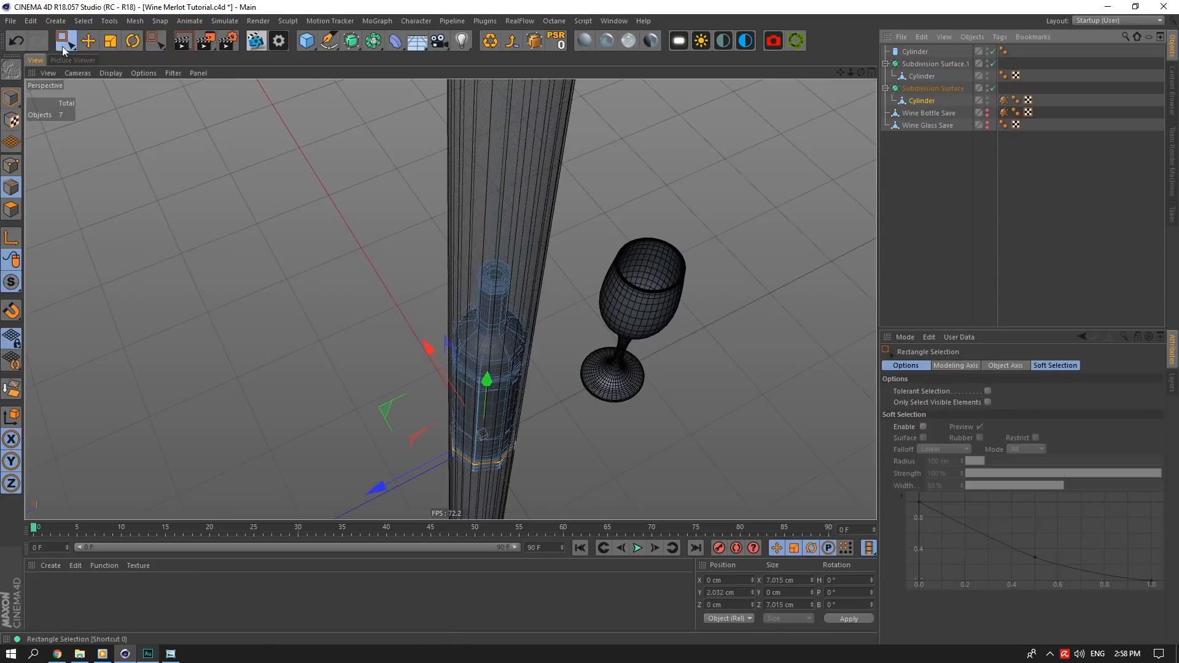
left_click(11, 210)
key("ctrl+a")
scroll(315, 288, "up", 3)
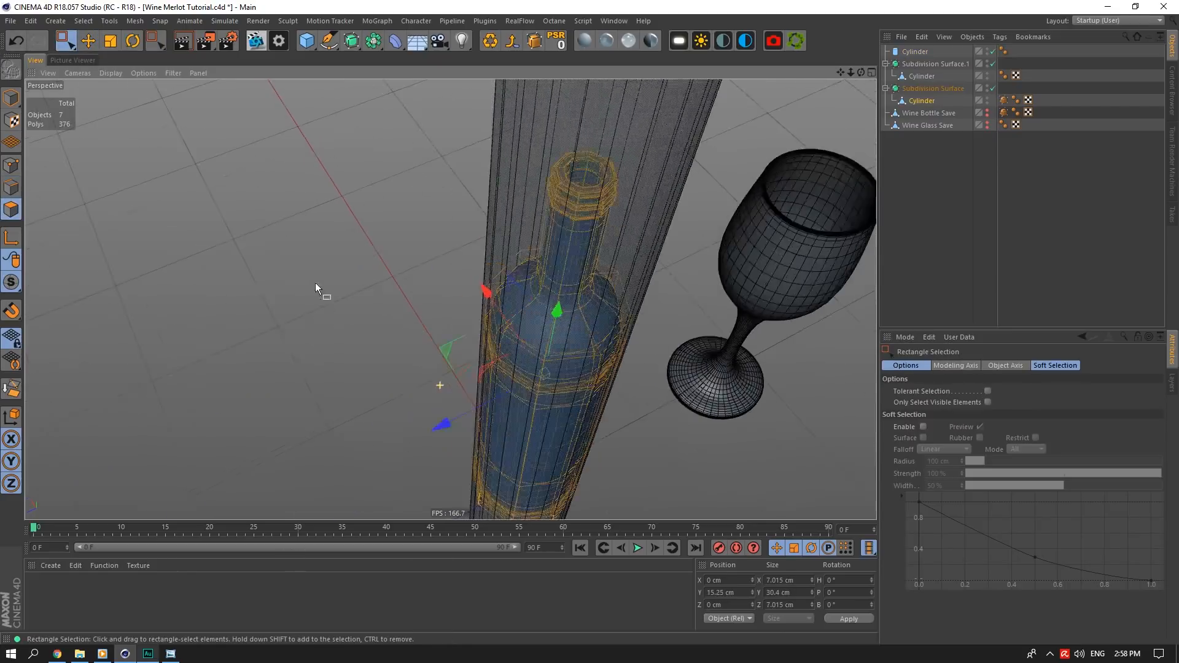
left_click(105, 45)
left_click_drag(458, 345, 514, 332)
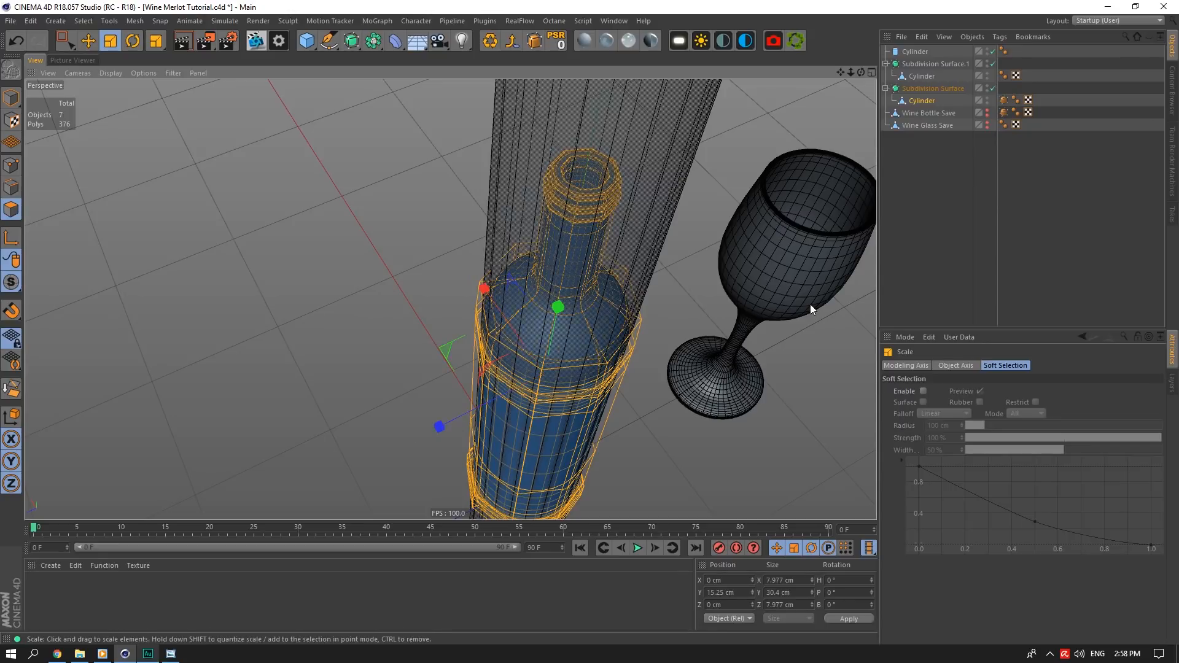
left_click(798, 282)
left_click_drag(768, 227, 506, 150, "alt")
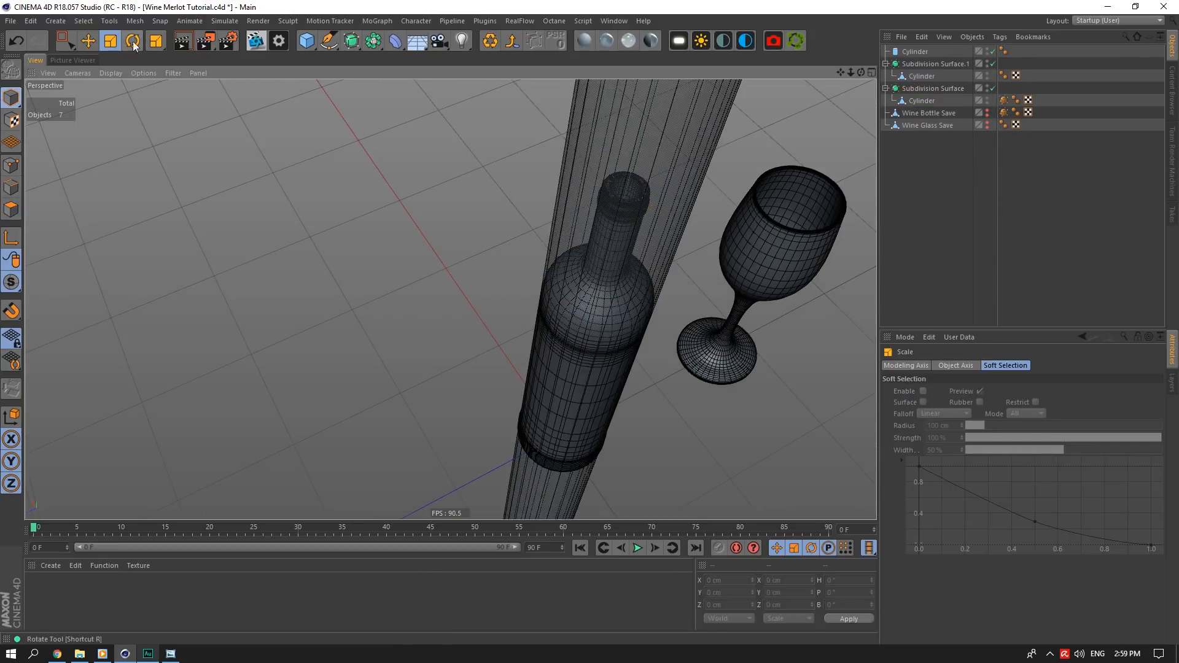
Delete the guide cylinder surrounding the bottle
left_click(88, 41)
left_click(578, 137)
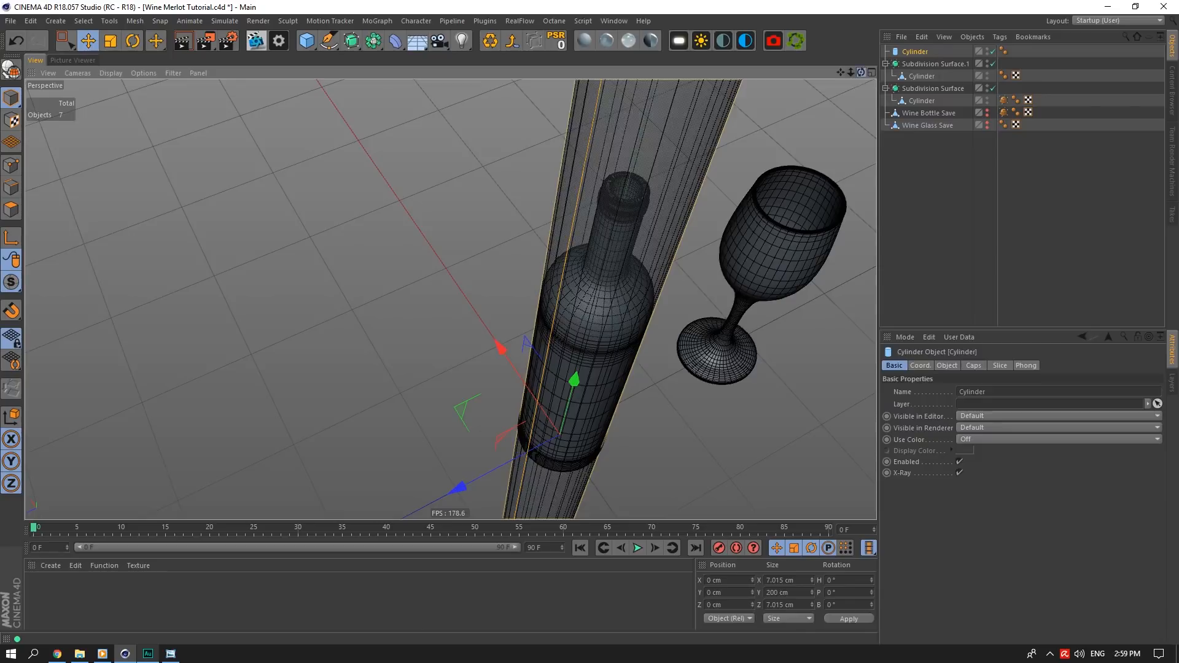
left_click_drag(450, 399, 450, 297, "alt")
scroll(451, 299, "up", 2)
left_click_drag(860, 75, 879, 28)
key("Delete")
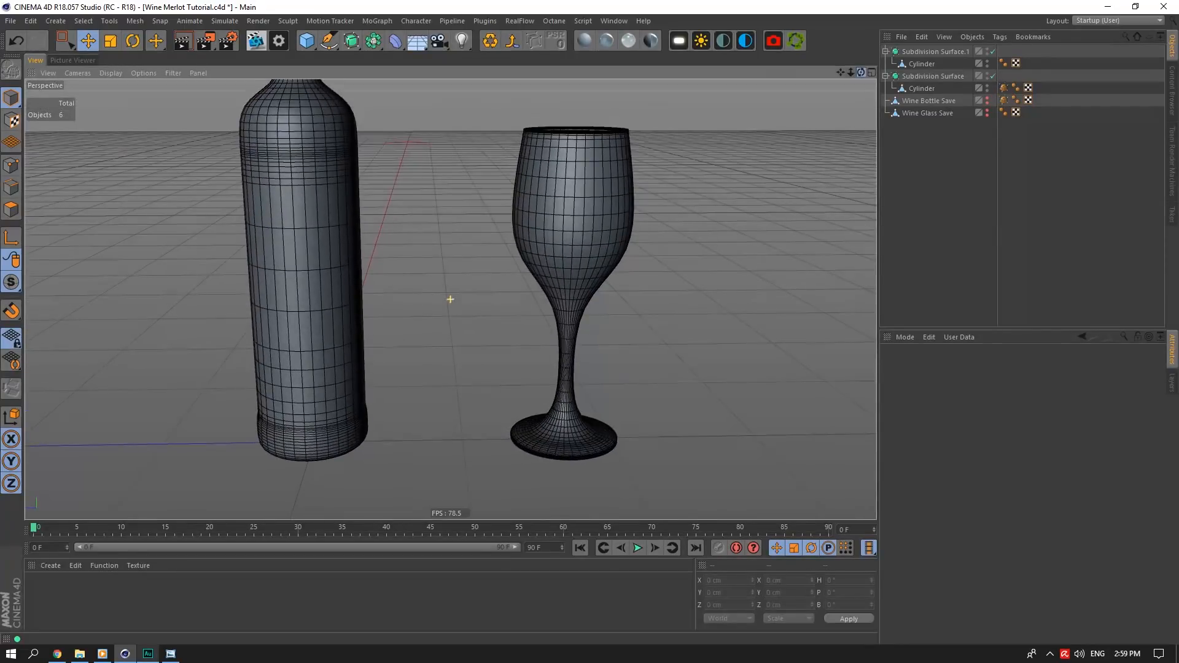
Select the wine glass mesh and turn off its Subdivision Surface
left_click(929, 64)
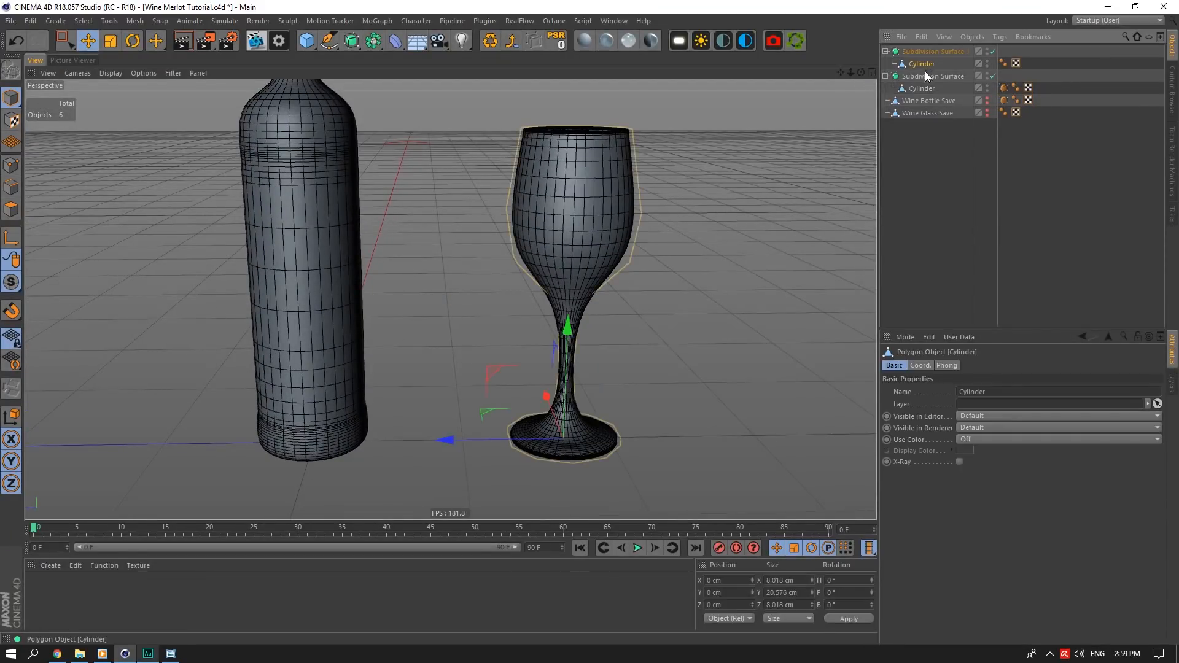
left_click(928, 90)
left_click(923, 64)
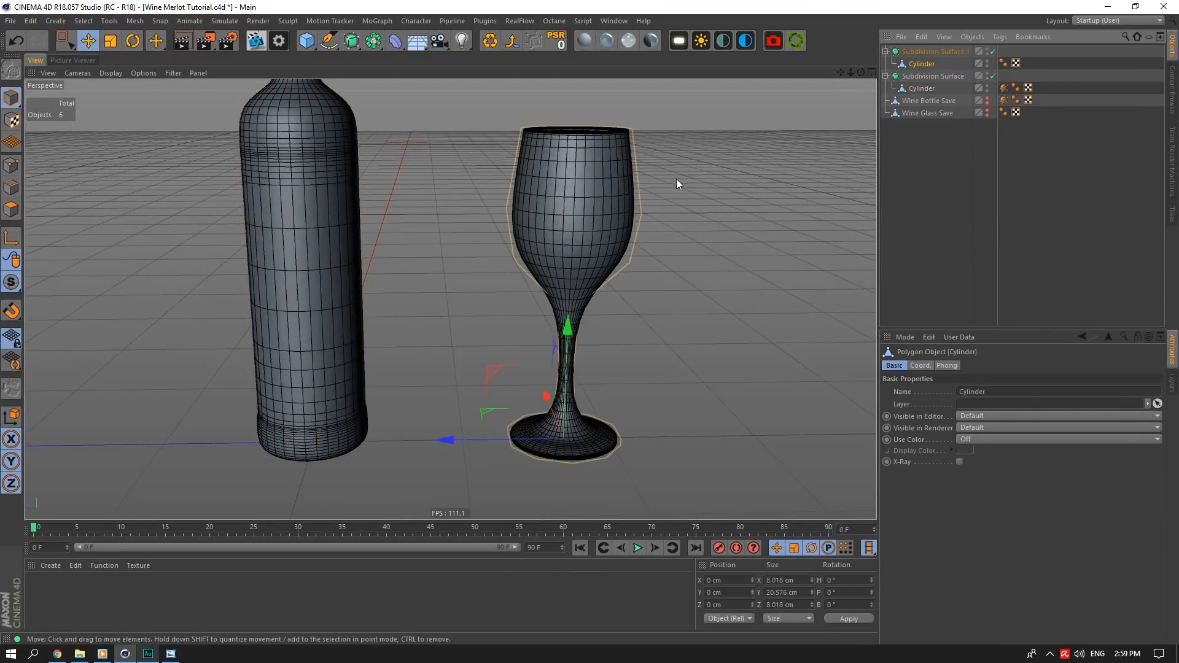
scroll(589, 184, "up", 3)
left_click(993, 51)
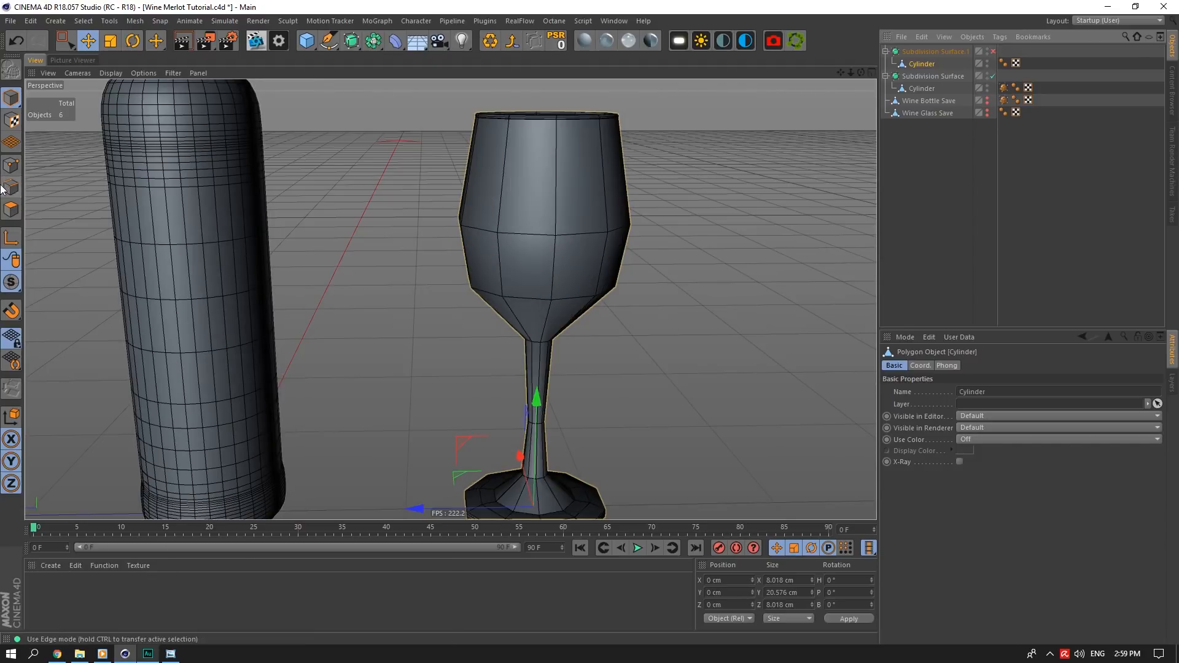
Select the edge loop around the widest part of the glass bowl and raise it to about Y 15.9 cm with subdivision on
key("Return")
left_click(993, 52)
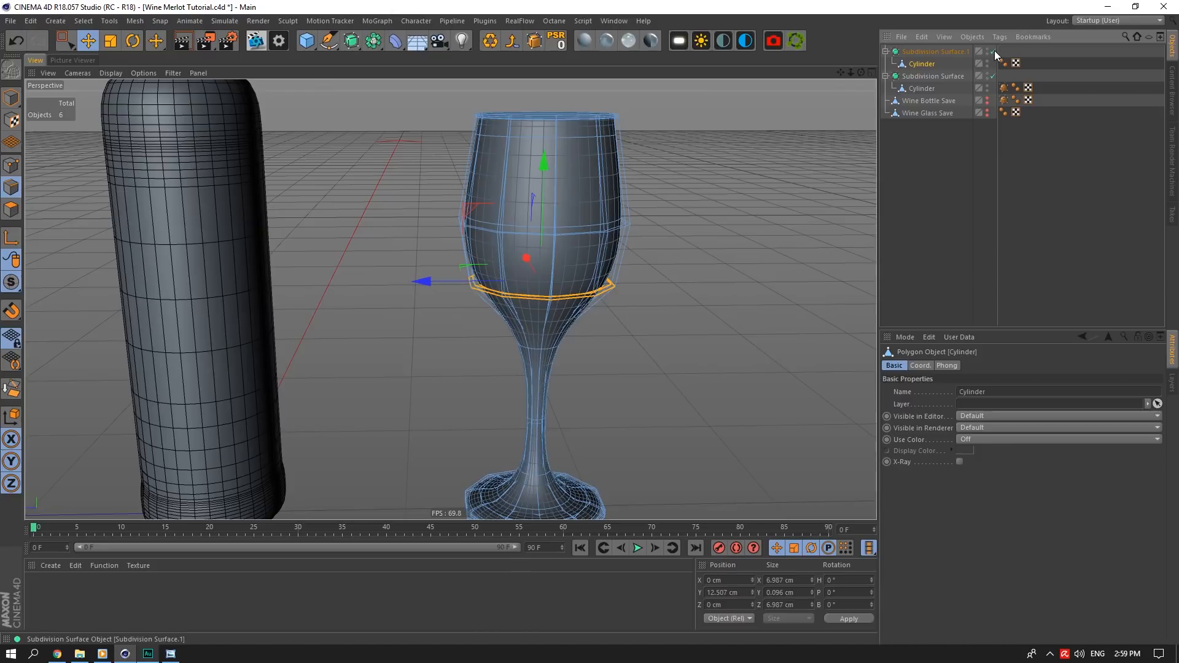
left_click(993, 52)
double_click(495, 234)
left_click_drag(861, 72, 454, 295)
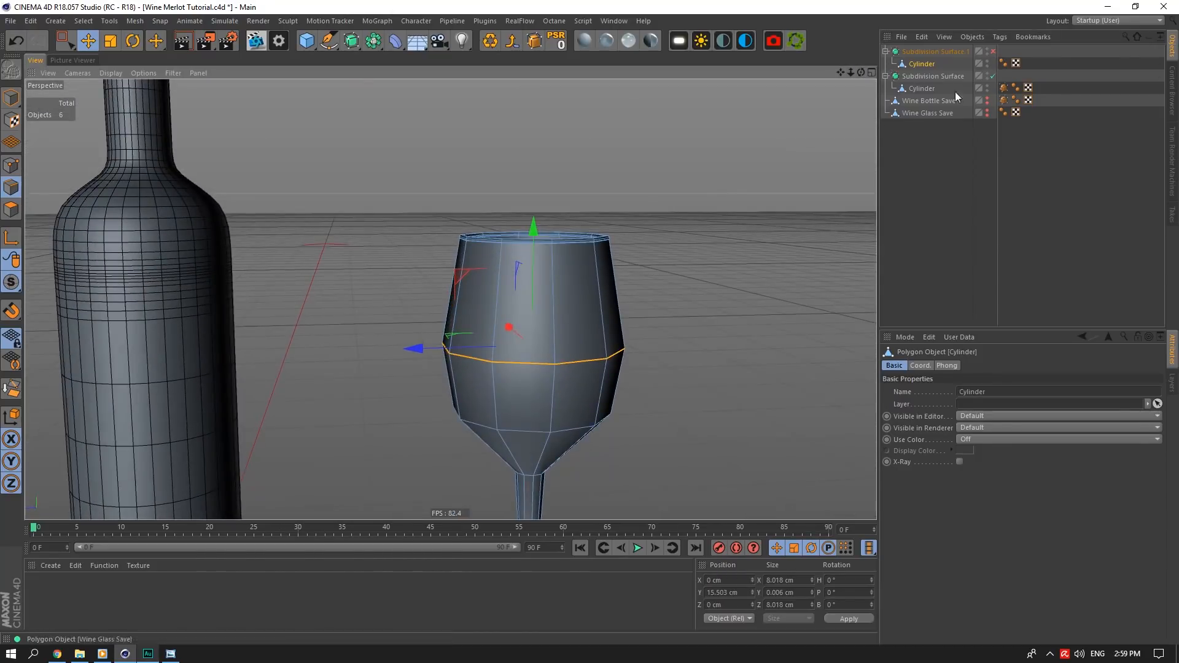
left_click(993, 52)
left_click_drag(533, 237, 537, 226)
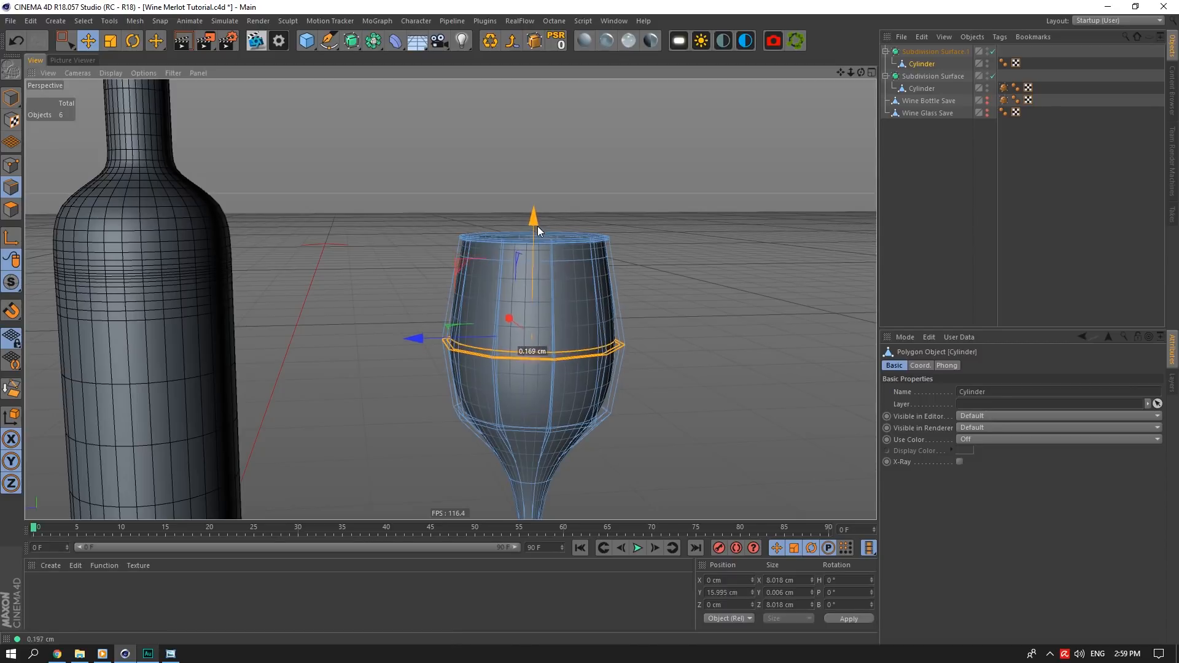
Scale the widest bowl loop outward along X and Z, then deselect the glass and compare it with the bottle
key("t")
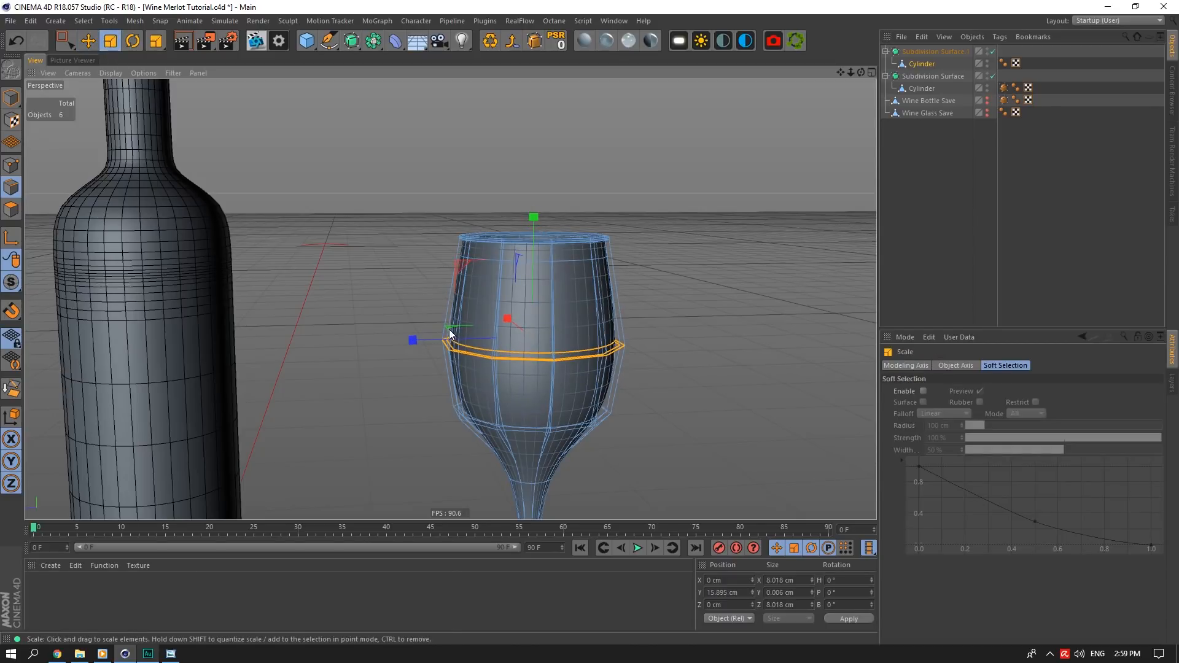
left_click_drag(449, 329, 504, 323)
left_click(901, 261)
scroll(720, 263, "down", 5)
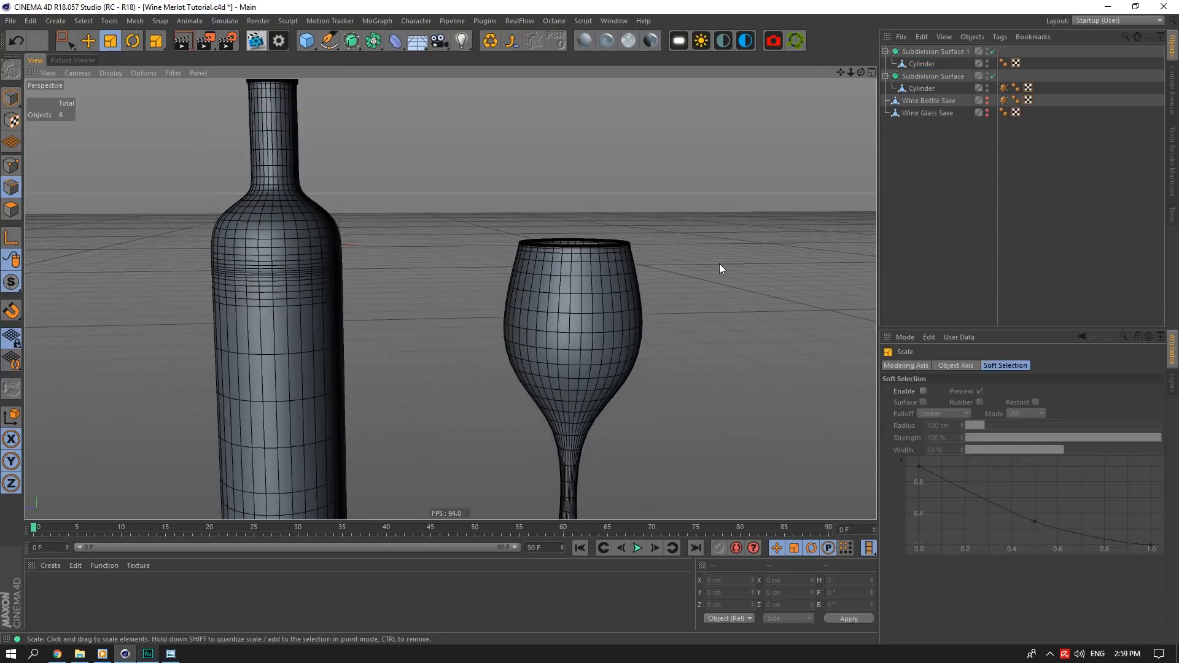
scroll(639, 392, "up", 4)
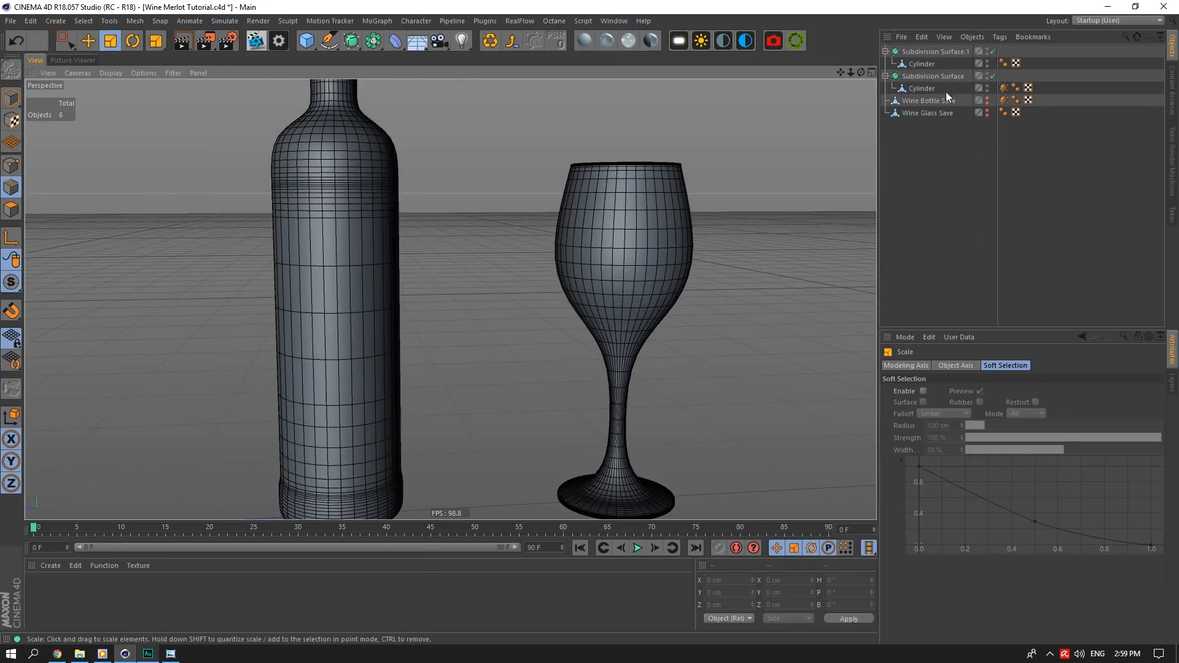
Select the paired edge loops at the lower bowl and raise them to about Y 12.53 cm, turning the glass's subdivision back on
left_click(993, 51)
left_click(918, 63)
double_click(620, 309)
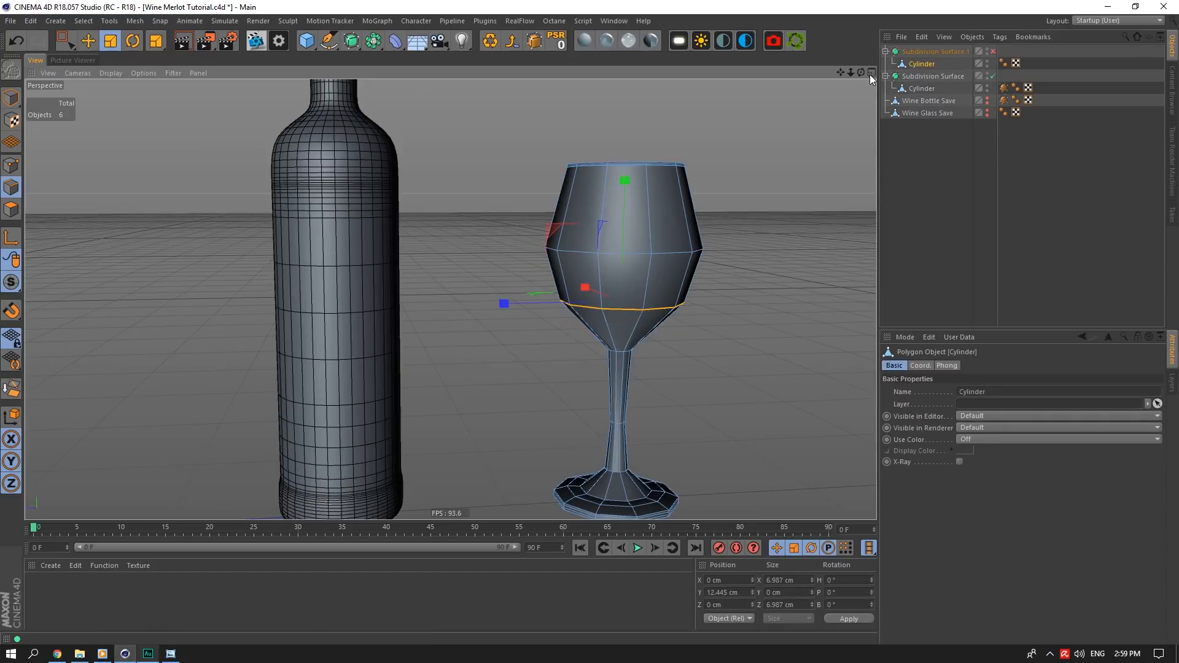
left_click_drag(620, 309, 608, 203, "alt")
double_click(629, 322, "shift")
left_click(89, 41)
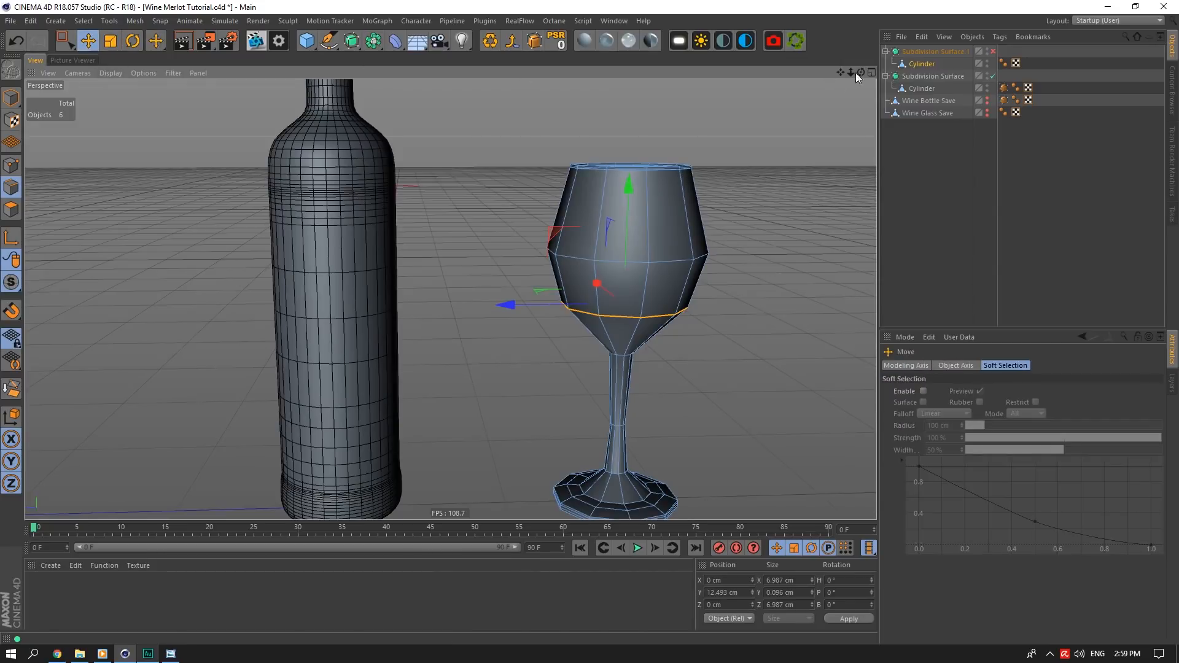
left_click_drag(860, 73, 859, 69)
left_click(993, 51)
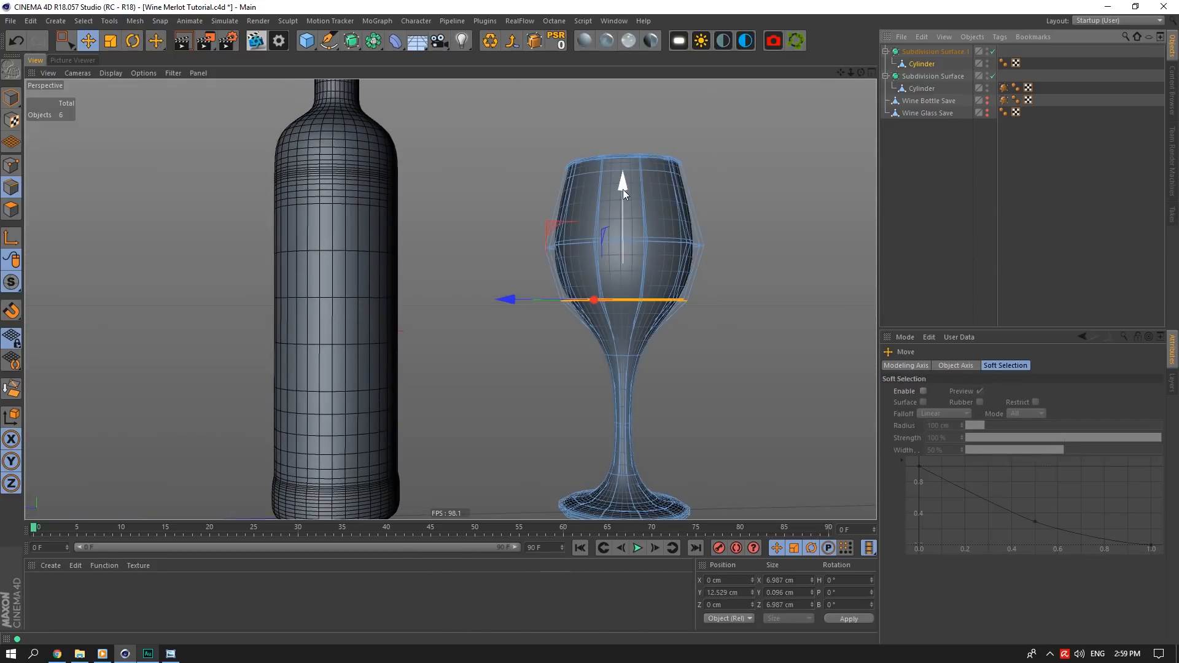
left_click(951, 150)
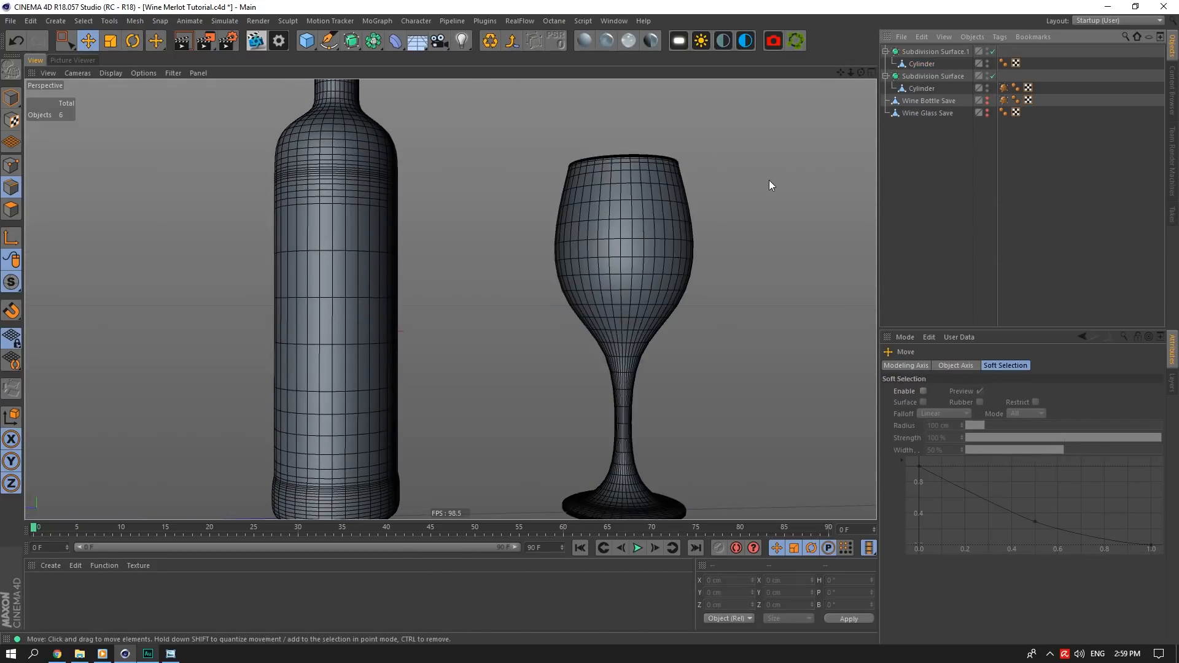
Save the project and turn off the Subdivision Surfaces of both the glass and the bottle
scroll(766, 180, "down", 3)
left_click_drag(862, 72, 783, 162)
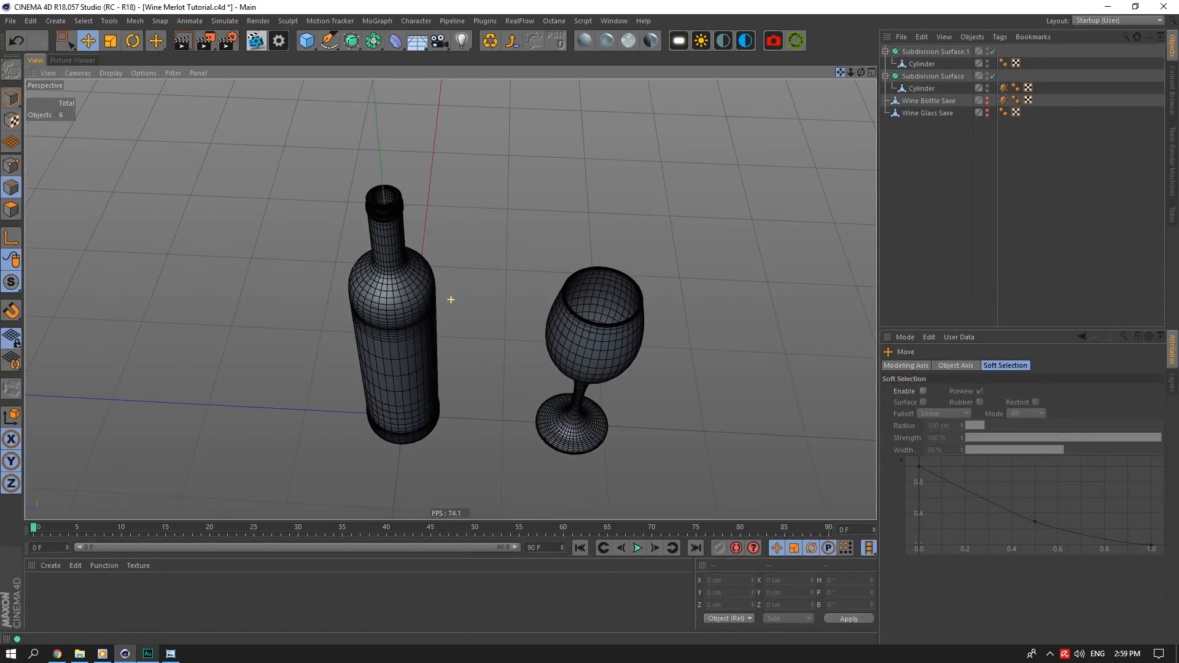
key("ctrl+s")
left_click(993, 51)
left_click(993, 76)
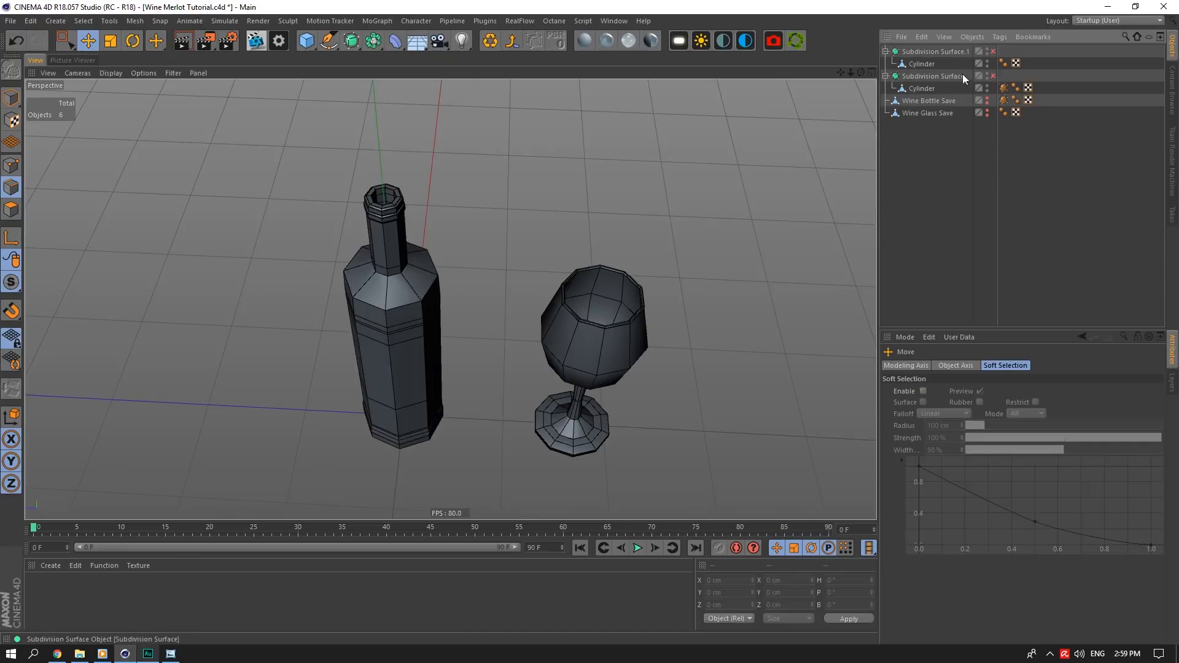
Select the bottle mesh and dissolve the upper edge loop inside its neck, keeping the surrounding polygons
left_click(933, 75)
scroll(348, 189, "up", 5)
scroll(564, 310, "up", 3)
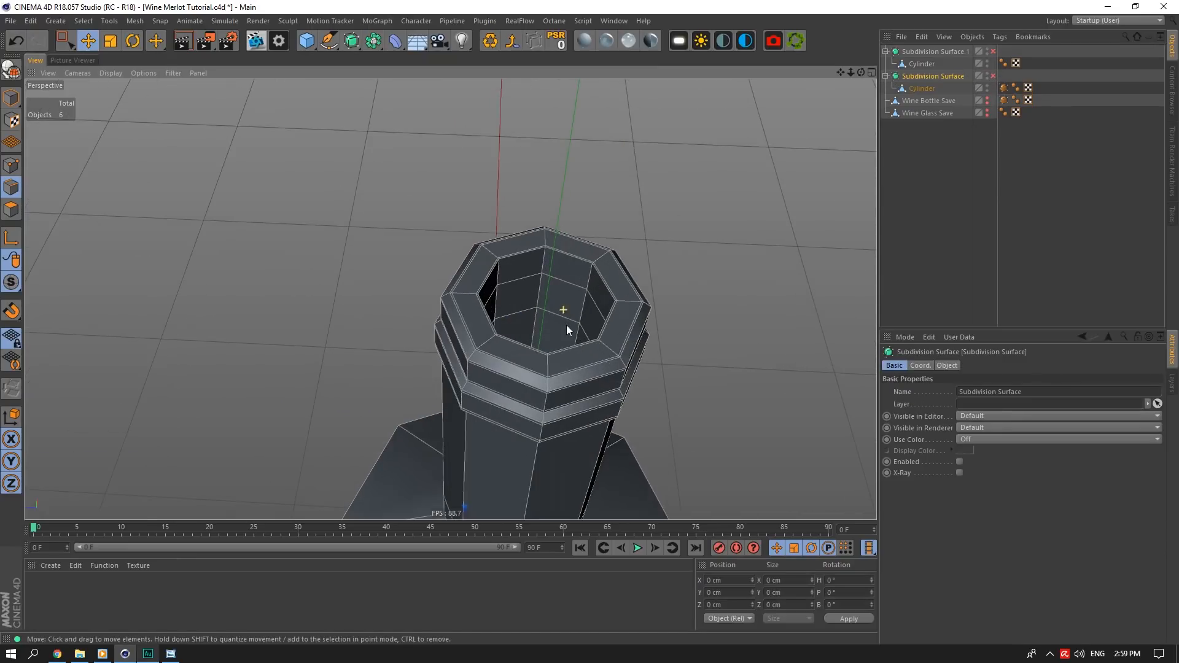
mouse_move(862, 73)
left_mouse_down()
mouse_move(860, 61)
mouse_move(864, 75)
left_mouse_up()
left_click(930, 90)
scroll(624, 349, "up", 3)
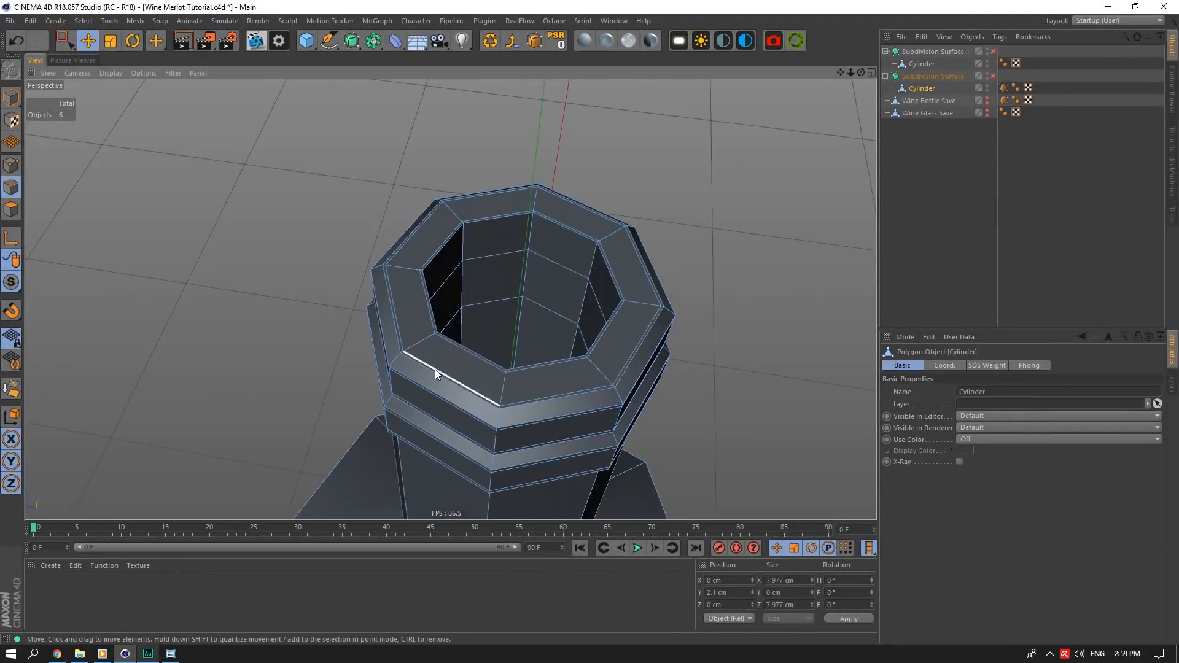
scroll(545, 310, "up", 3)
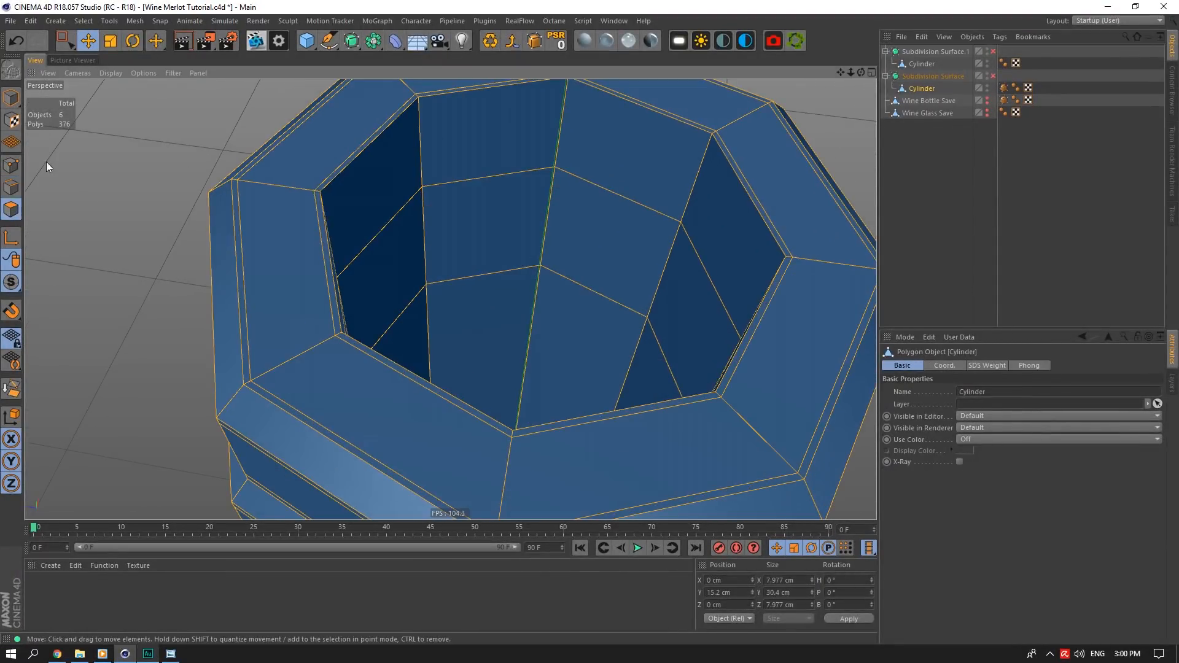
double_click(477, 260)
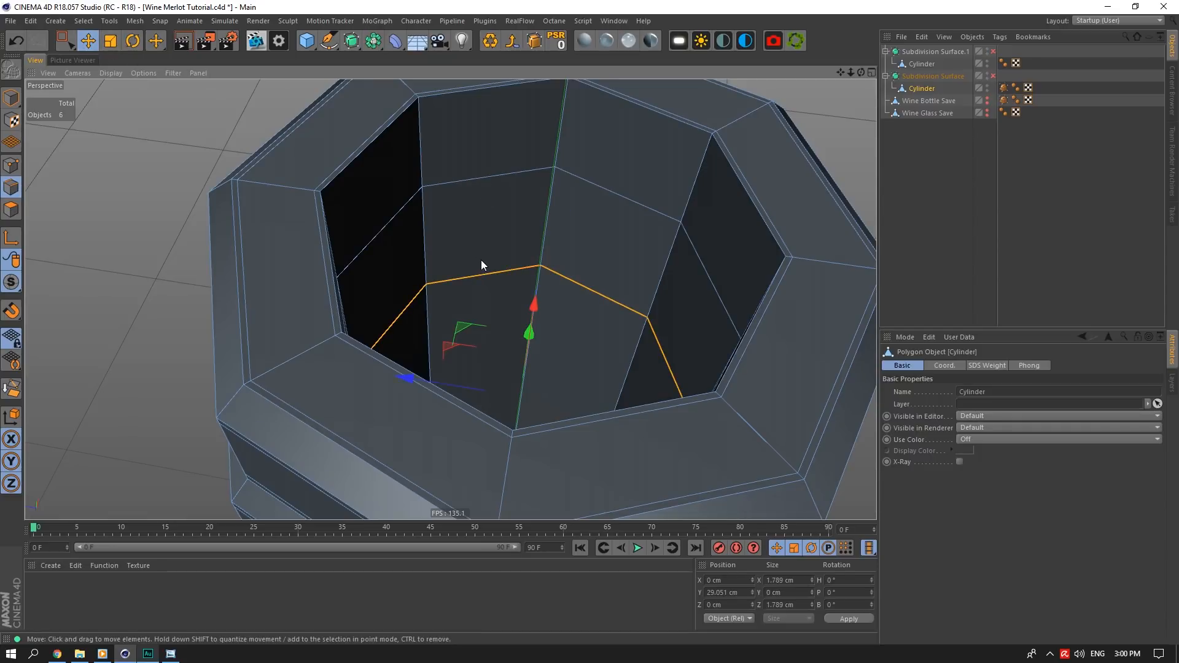
scroll(481, 260, "down", 5)
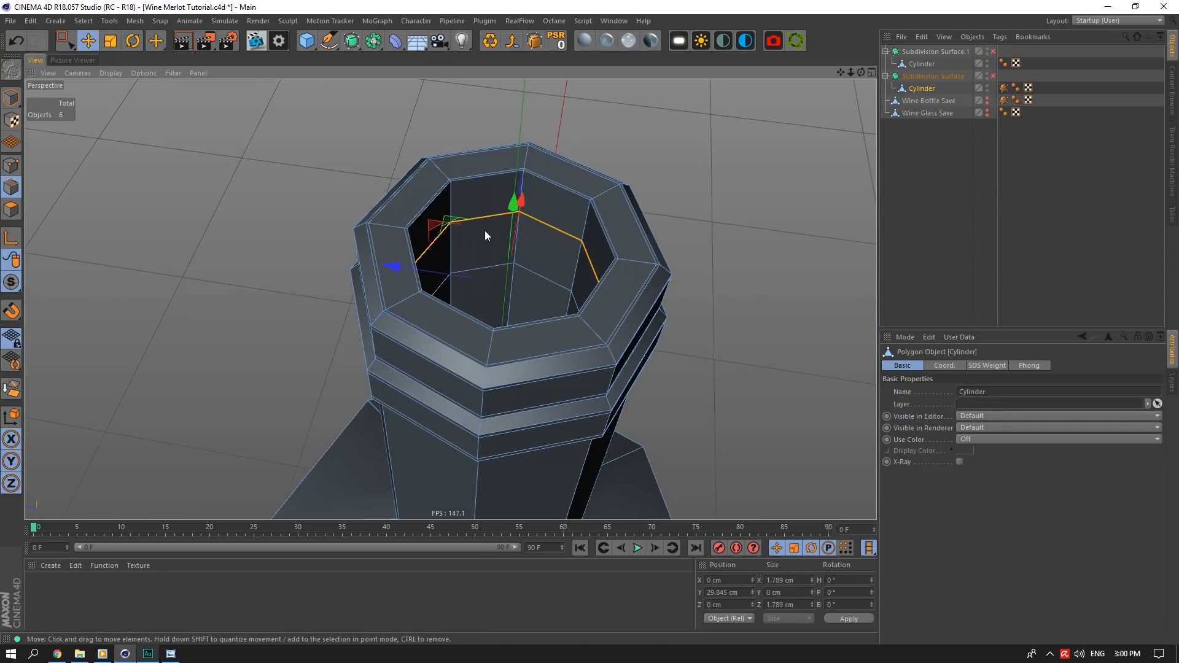
key("Delete")
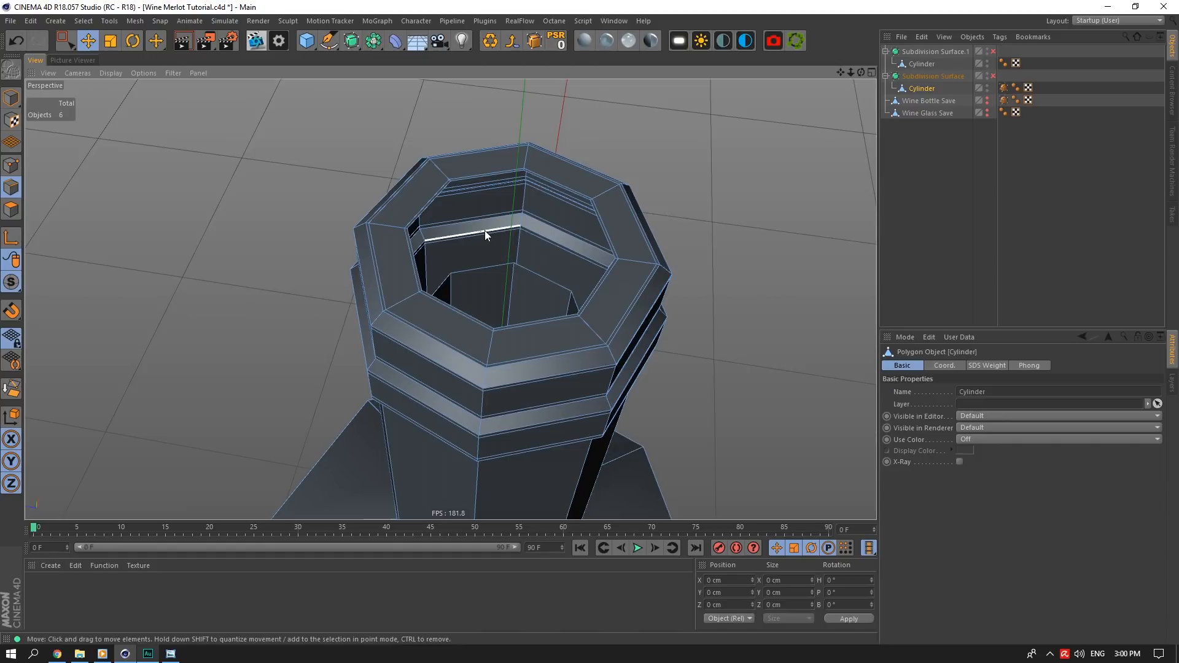
key("ctrl+z")
left_click_drag(514, 206, 500, 269)
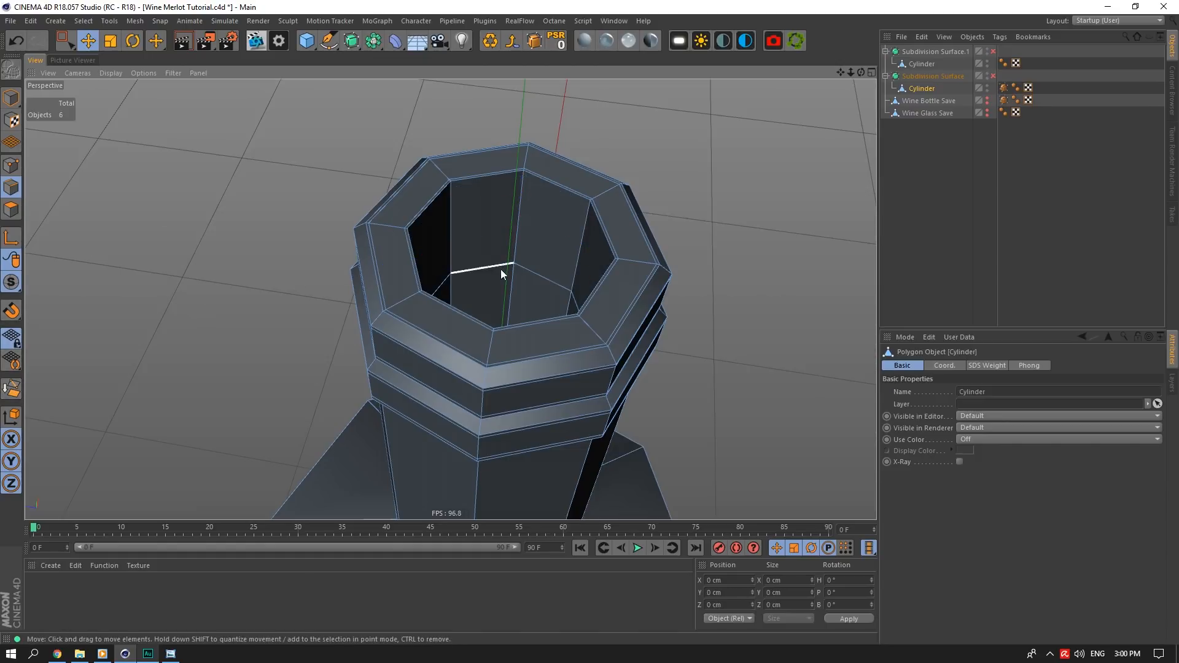
Select the remaining edge loop inside the bottle neck and move it down to about Y 27.28 cm
mouse_move(861, 72)
left_mouse_down()
mouse_move(854, 123)
mouse_move(854, 61)
left_mouse_up()
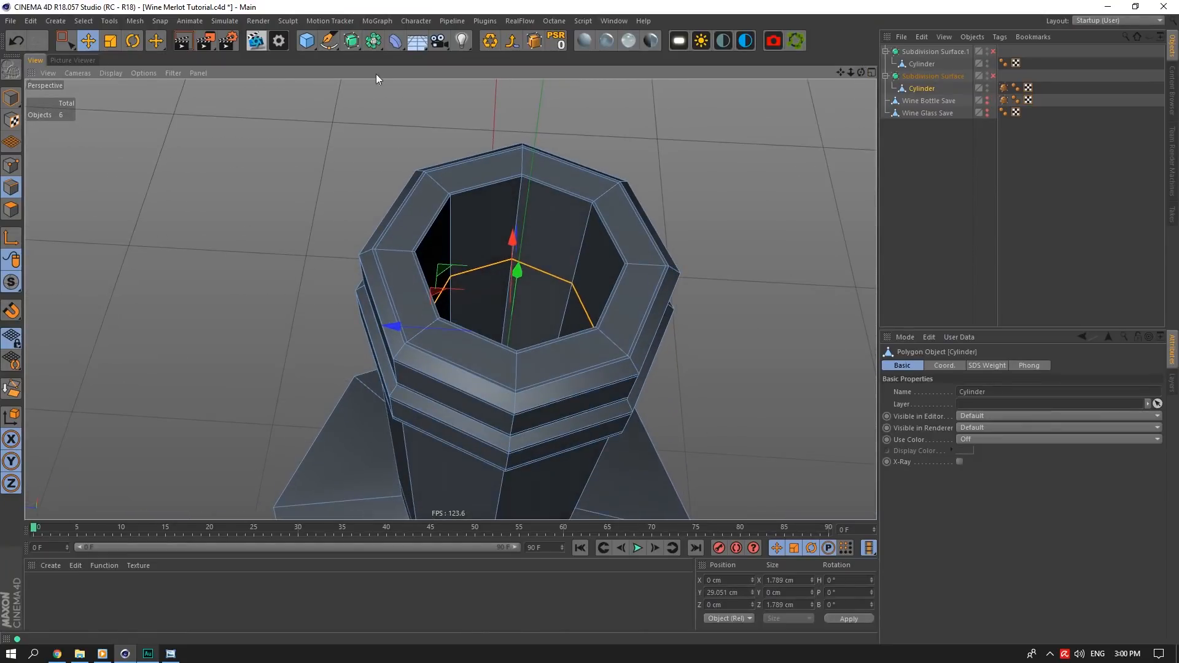
left_click_drag(517, 270, 493, 348)
scroll(501, 333, "down", 4)
scroll(501, 335, "down", 3)
Check the inner neck loop's height with X-Ray temporarily enabled on the bottle mesh, and set the loop's Y position to 27.5 cm
left_click_drag(858, 72, 882, 116)
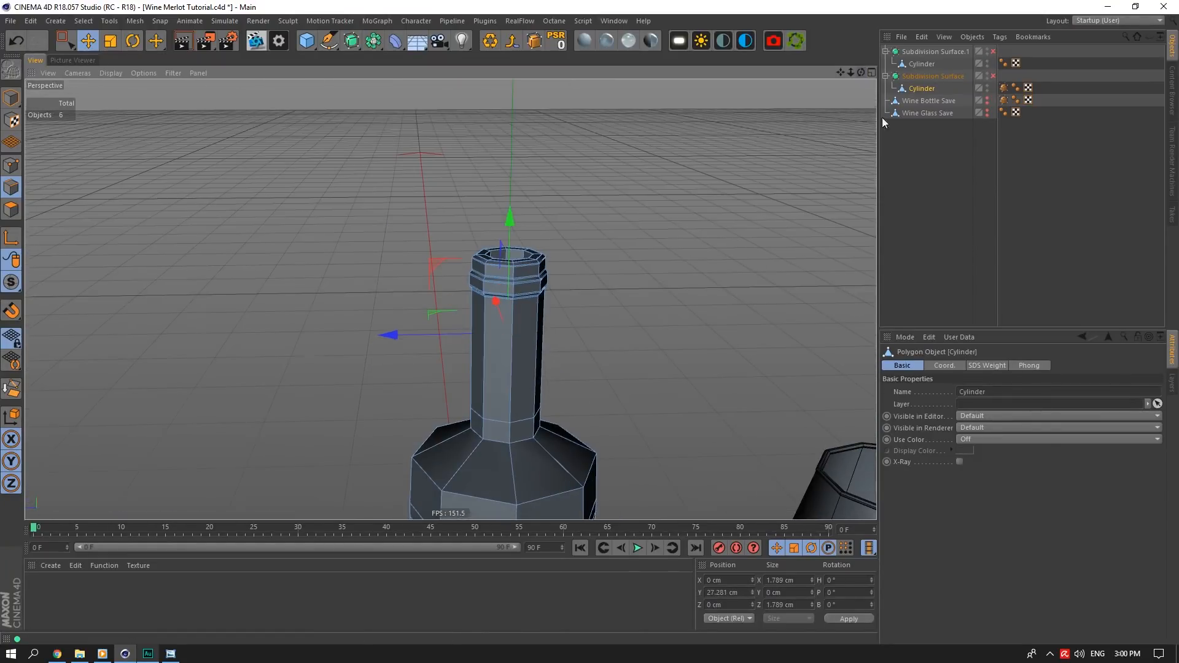
left_click(960, 462)
left_click_drag(858, 73, 850, 82)
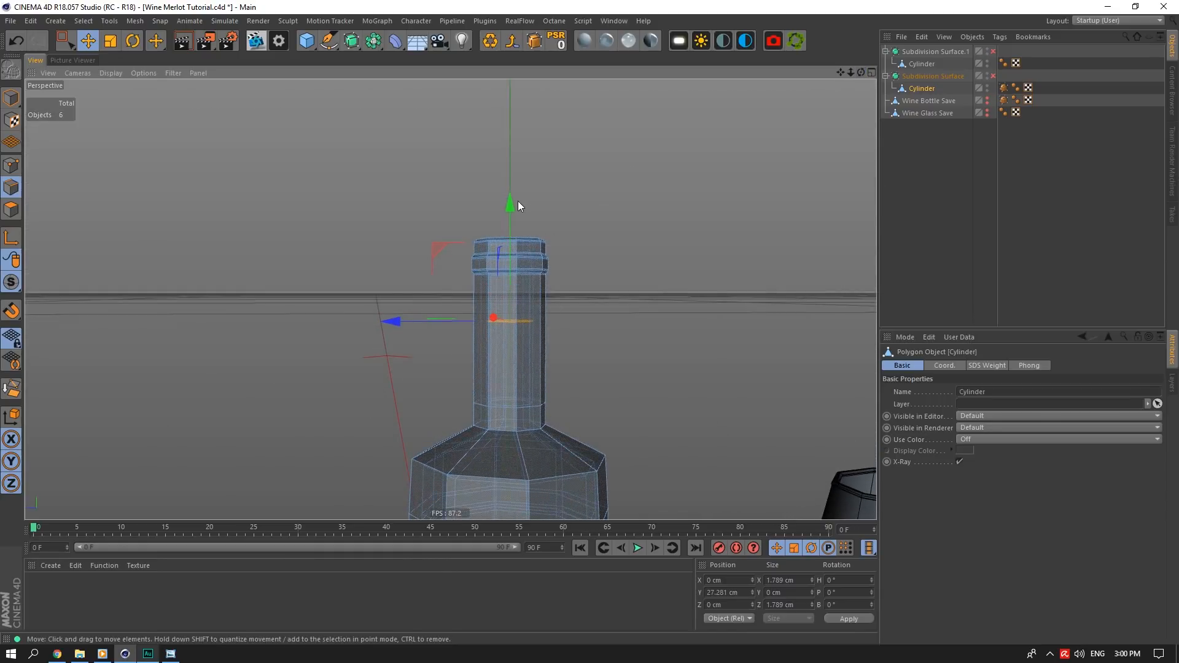
left_click_drag(514, 202, 505, 190)
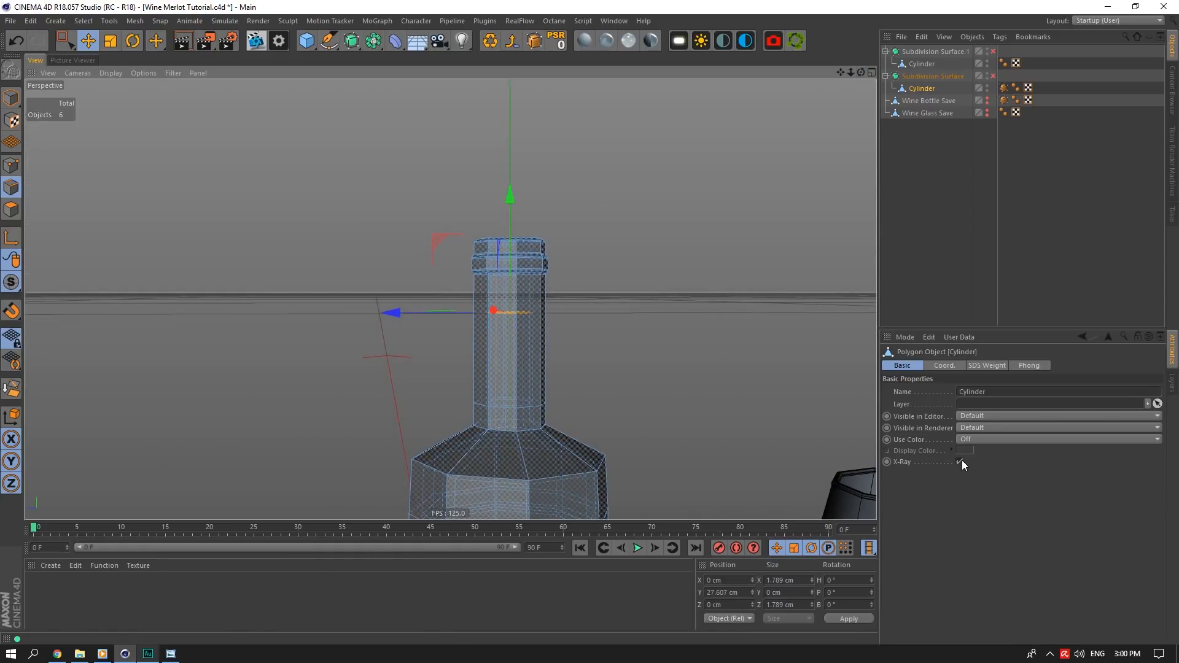
left_click(960, 462)
left_click_drag(718, 594, 746, 583)
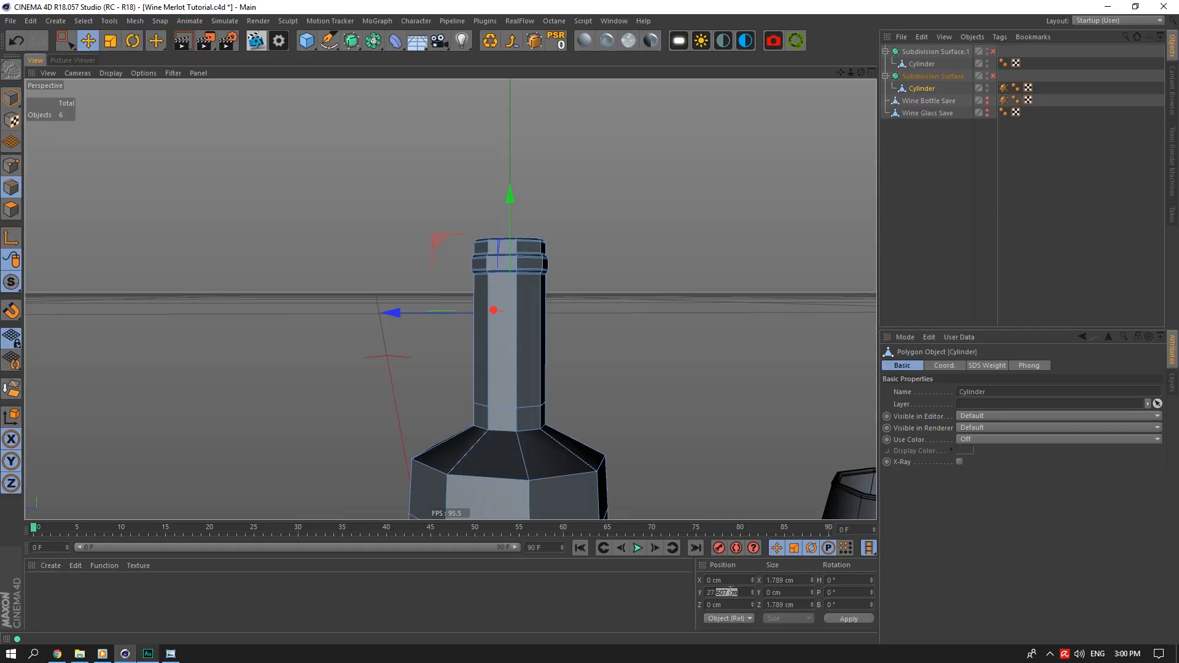
type("5")
key("Return")
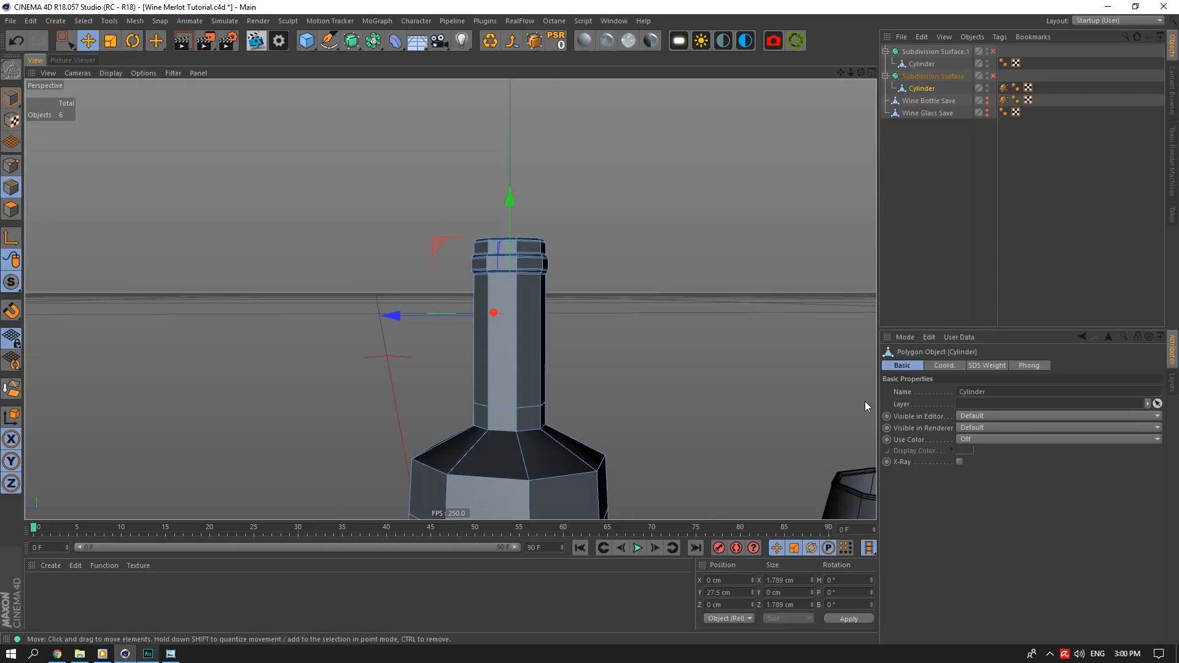
Switch to polygons and ring-select the band of faces lining the inside of the bottle neck
left_click_drag(863, 72, 795, 122)
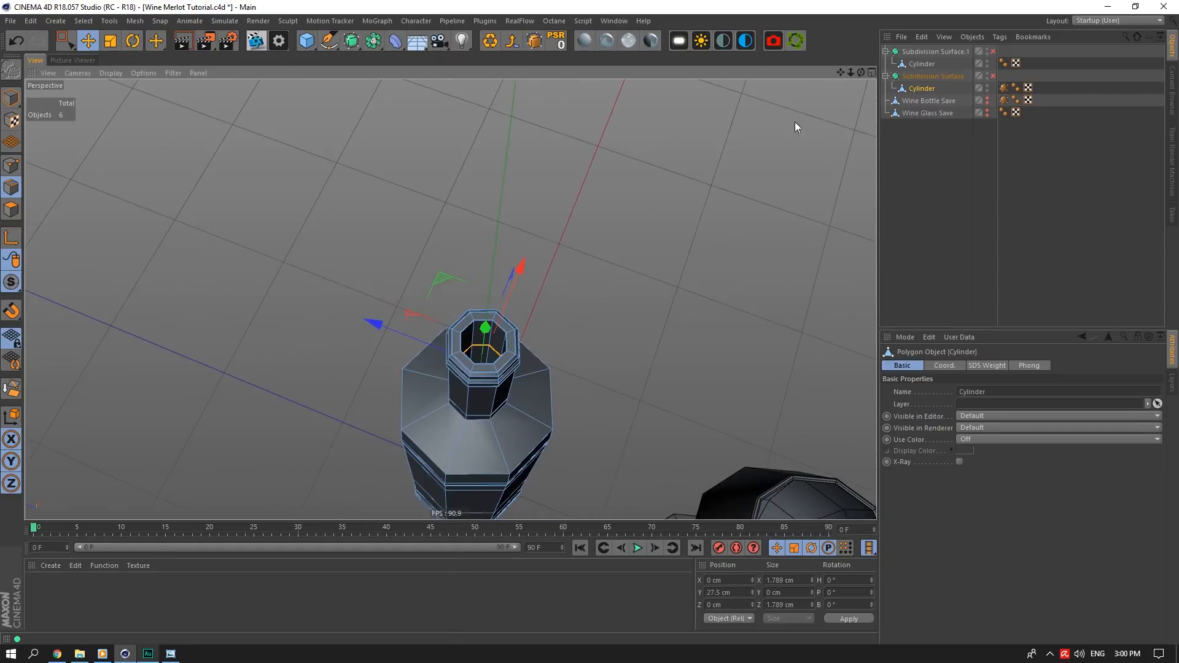
scroll(434, 400, "up", 3)
left_click(11, 209)
scroll(332, 353, "up", 4)
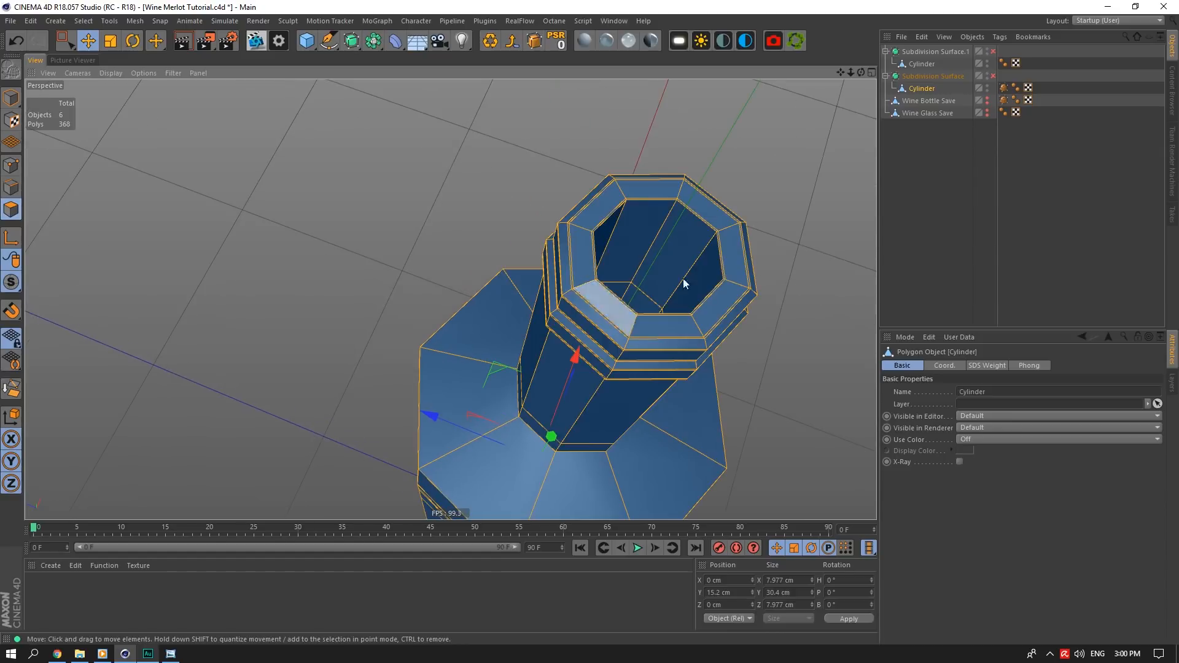
left_click(682, 237)
left_click(85, 21)
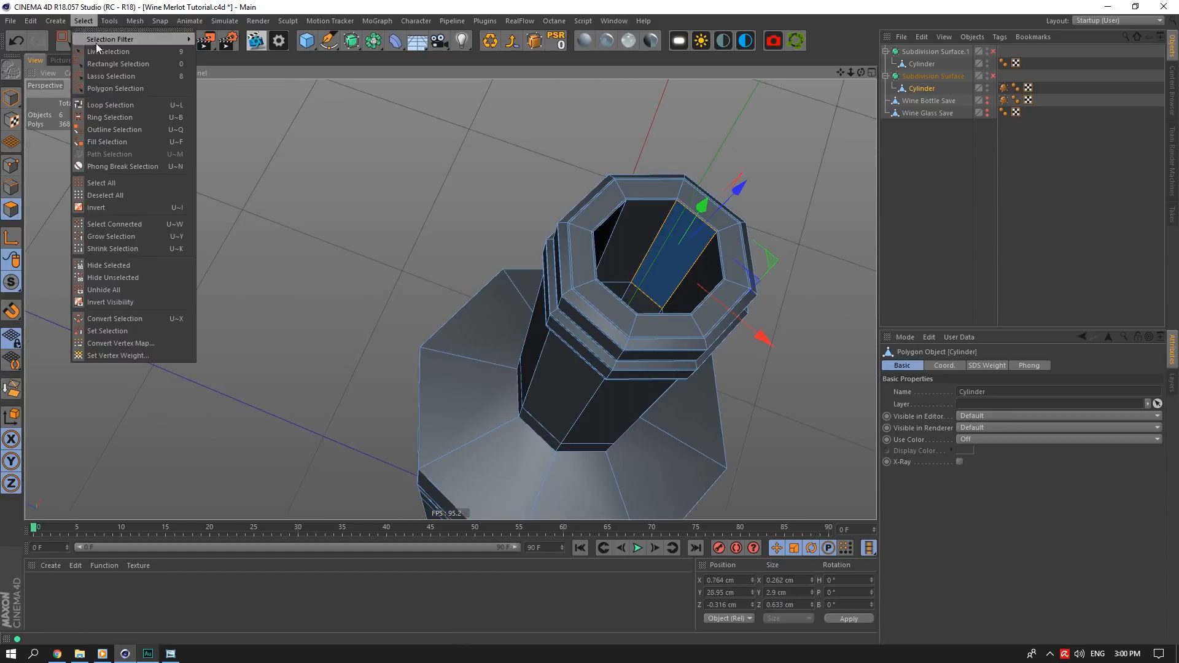
left_click(109, 117)
left_click(683, 270)
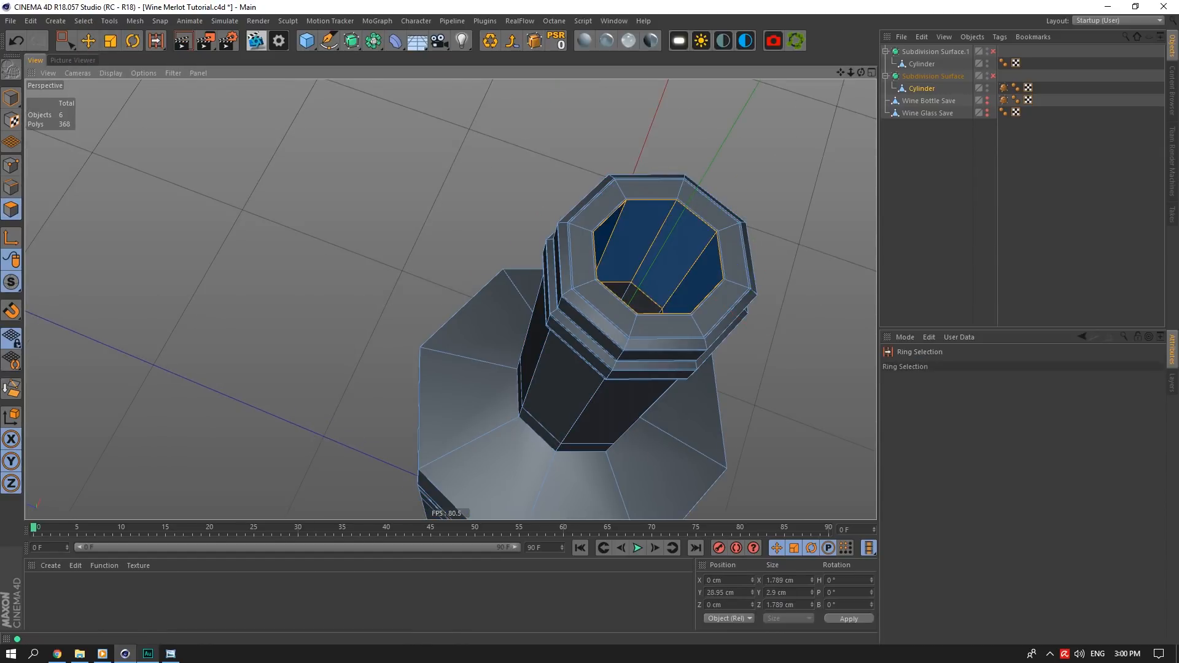
Split the selected inner neck polygons into a separate object and select that new object
middle_click_drag(596, 287, 449, 297, "alt")
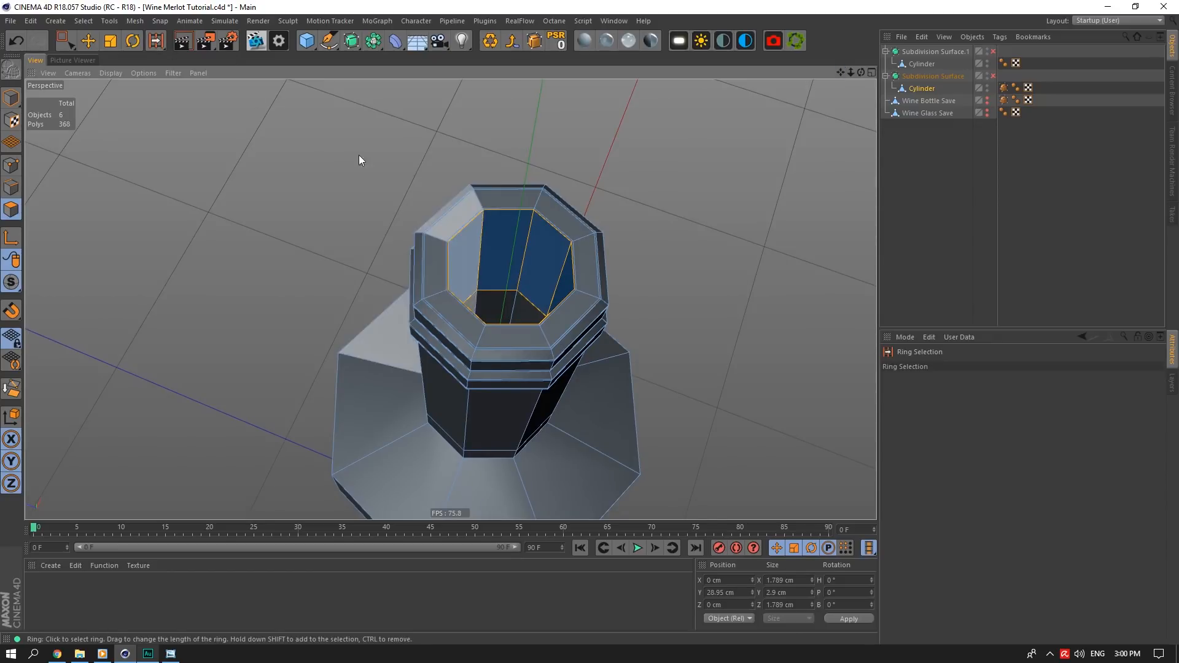
scroll(499, 270, "up", 3)
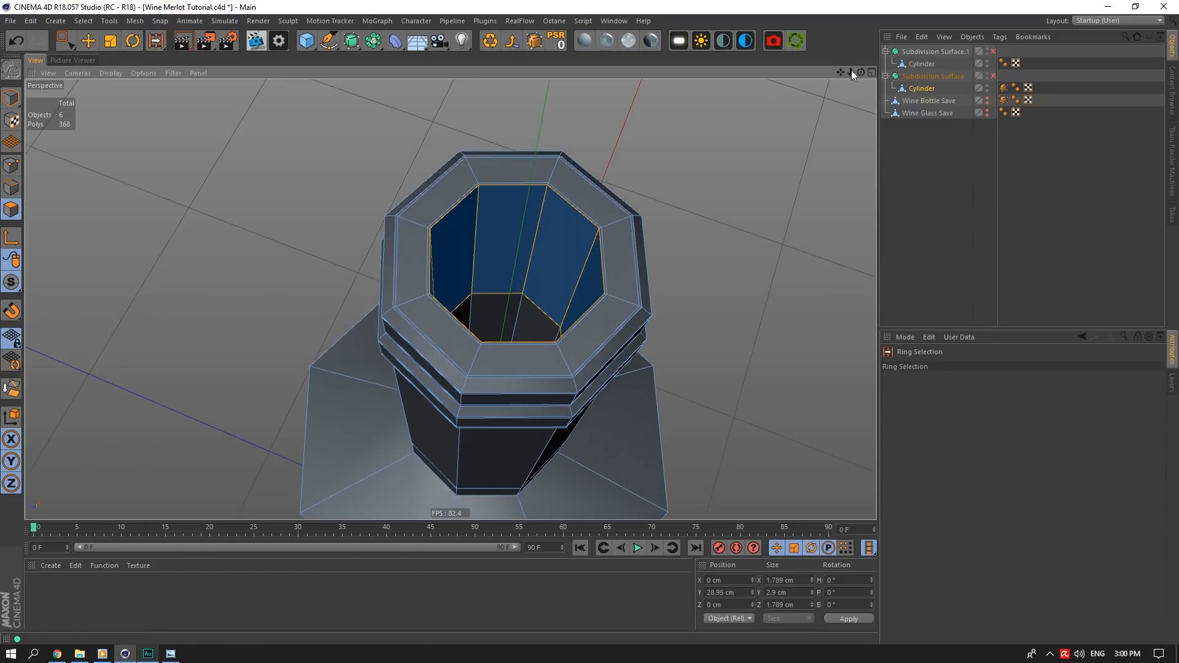
left_click_drag(861, 72, 848, 19)
scroll(496, 102, "up", 5)
scroll(473, 113, "up", 1)
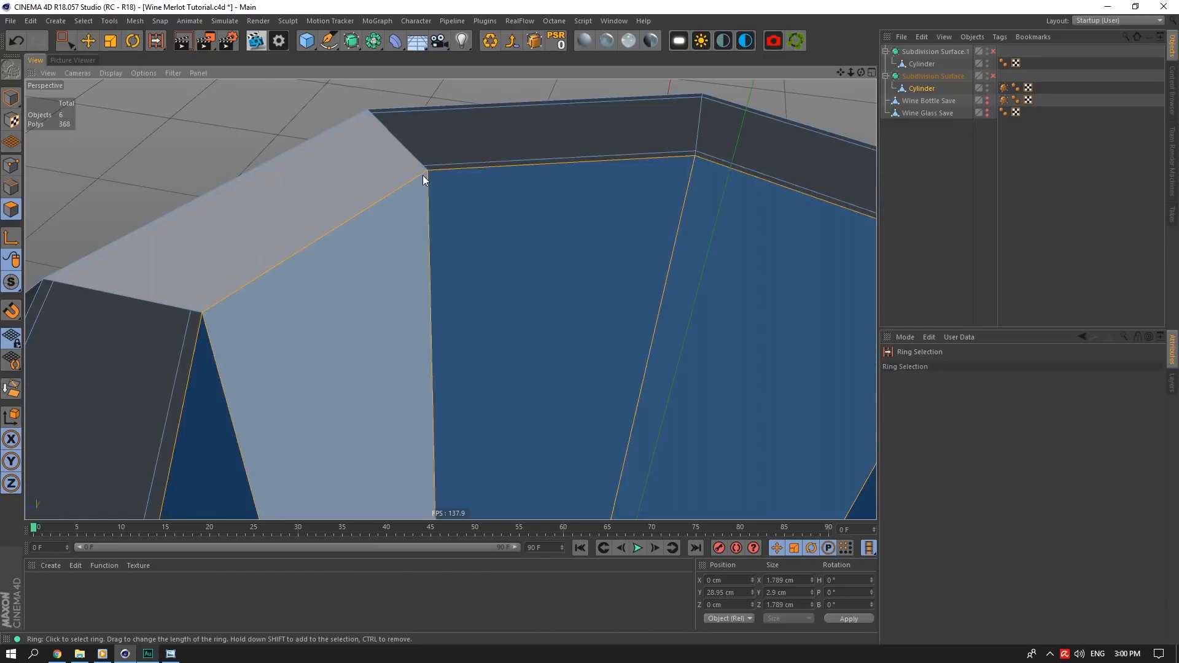
scroll(425, 175, "down", 8)
scroll(202, 90, "up", 3)
left_click(134, 21)
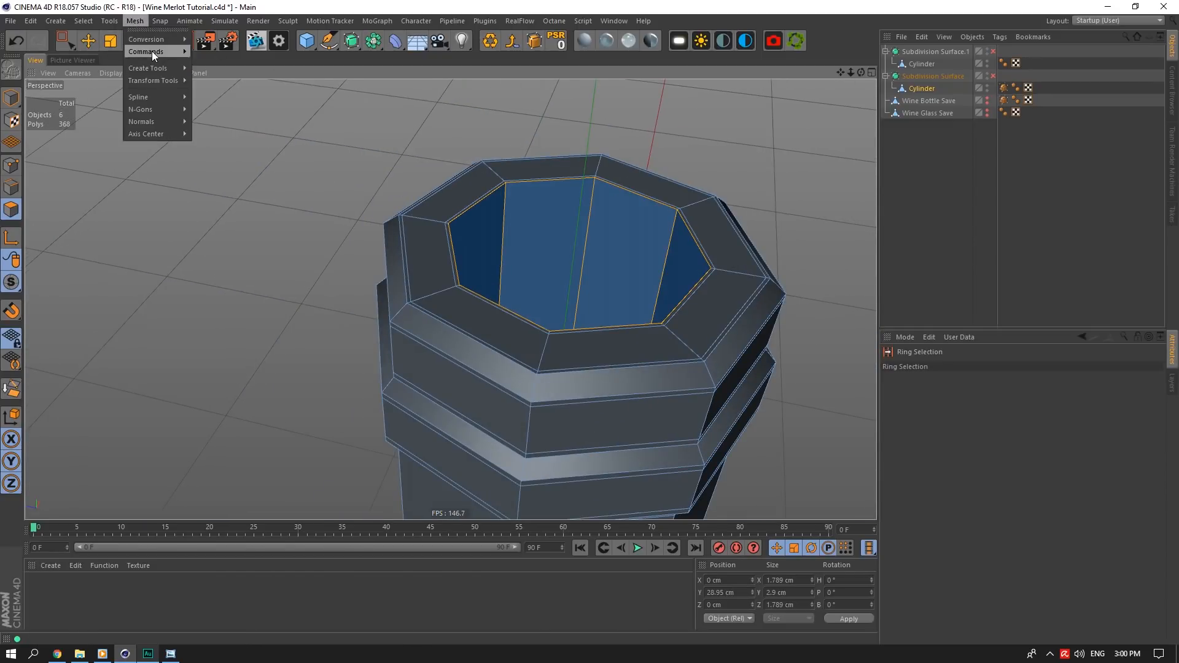
mouse_move(153, 50)
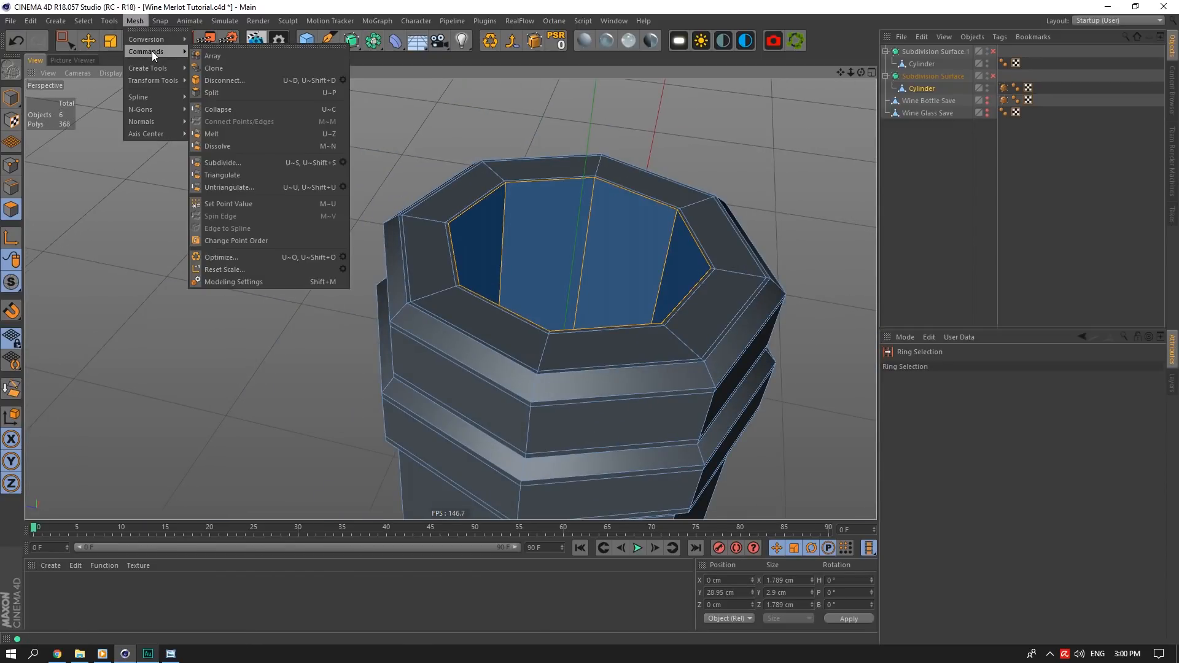
left_click(252, 90)
left_click(925, 100)
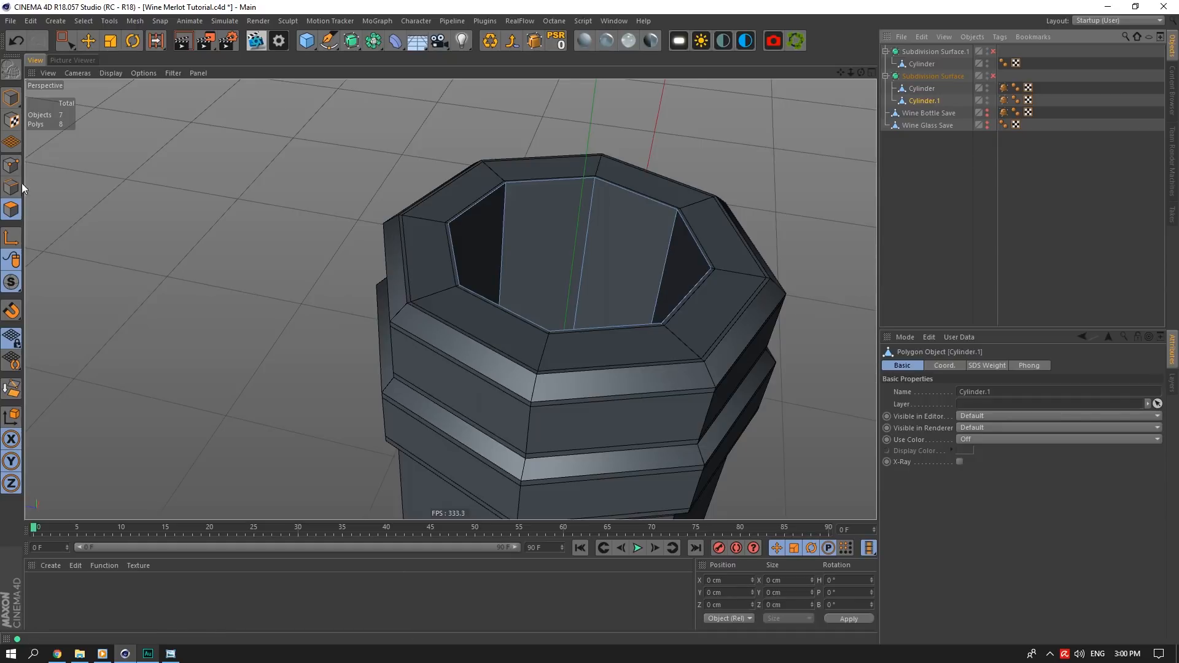
Select the lower edge loop of the split-off neck piece and show only that object in isolation
left_click_drag(861, 72, 865, 76)
left_click_drag(451, 299, 453, 362, "alt")
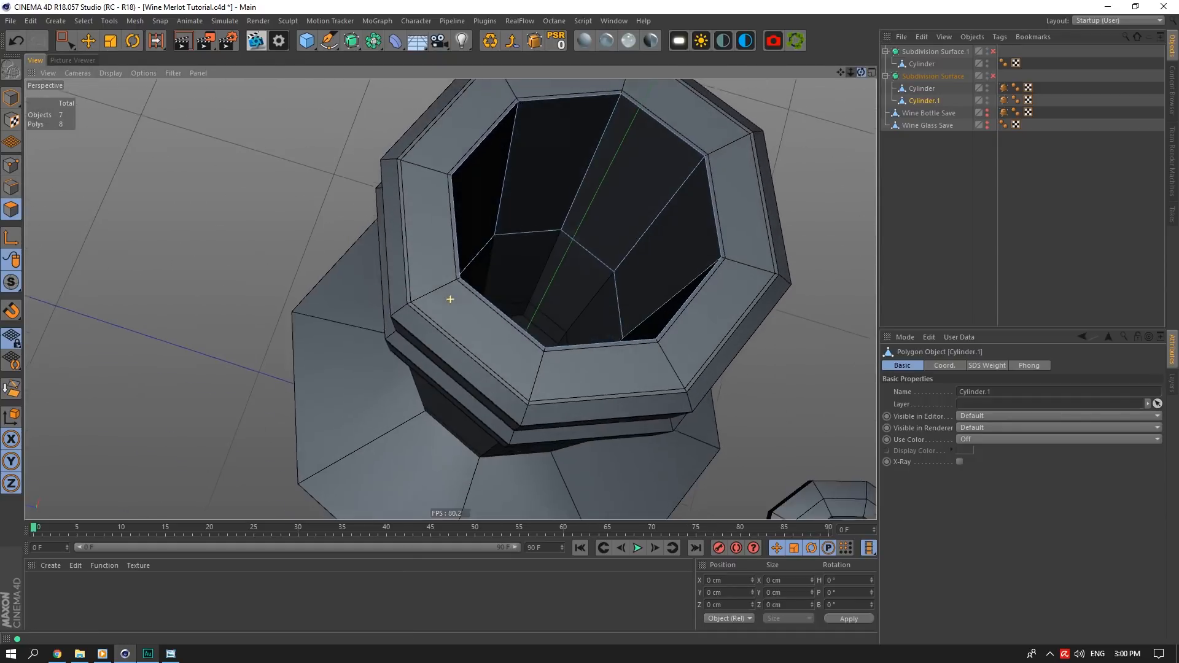
left_click(13, 187)
left_click(91, 41)
right_click(527, 229)
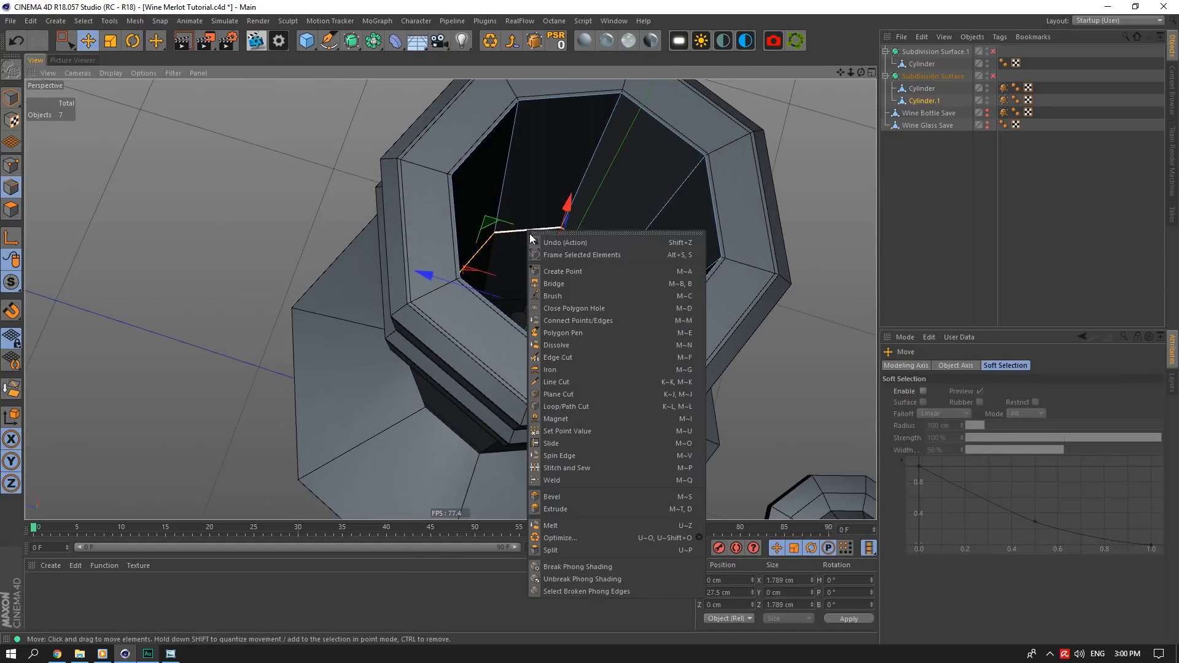
left_click_drag(10, 293, 88, 323)
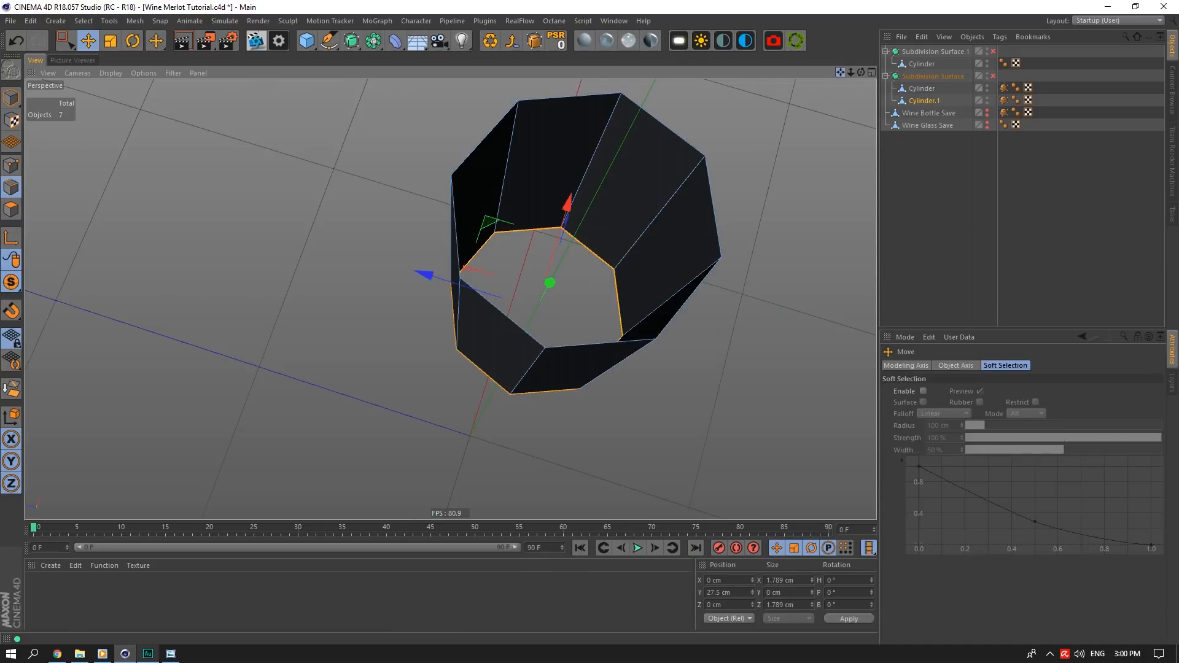
Extrude the lower edge loop inward, collapse it to 0 cm in X and Z size, and optimize the mesh to cap the bottom
left_click_drag(535, 245, 564, 267, "alt")
right_click(564, 267)
left_click(628, 545)
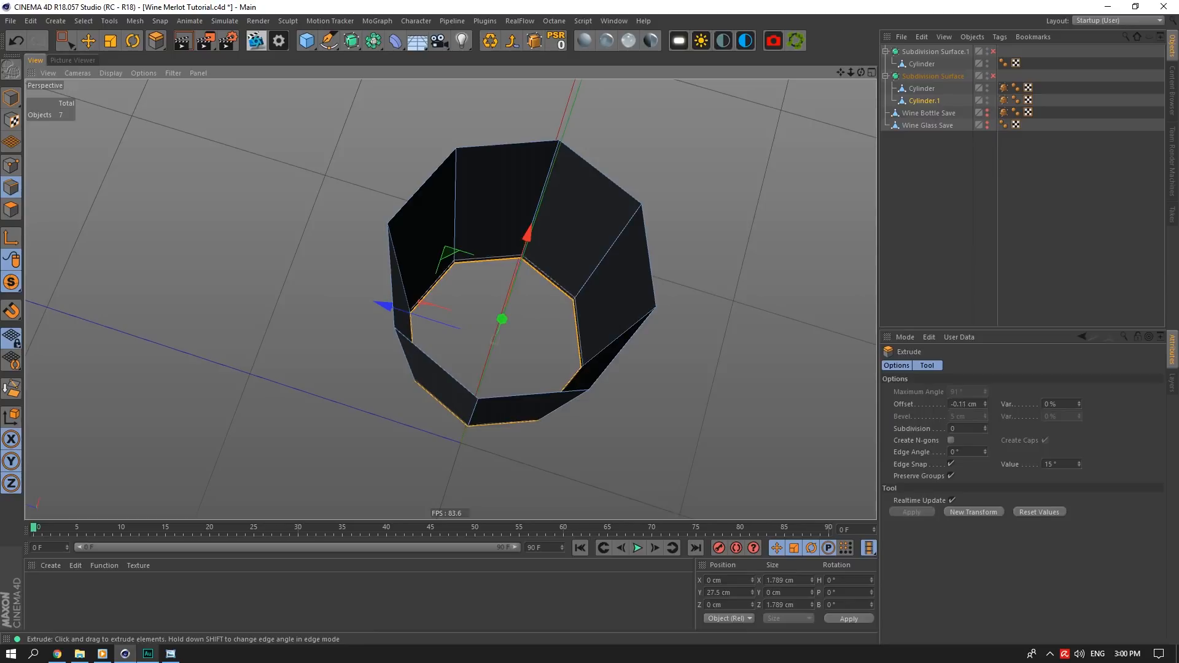
left_click_drag(623, 305, 614, 303)
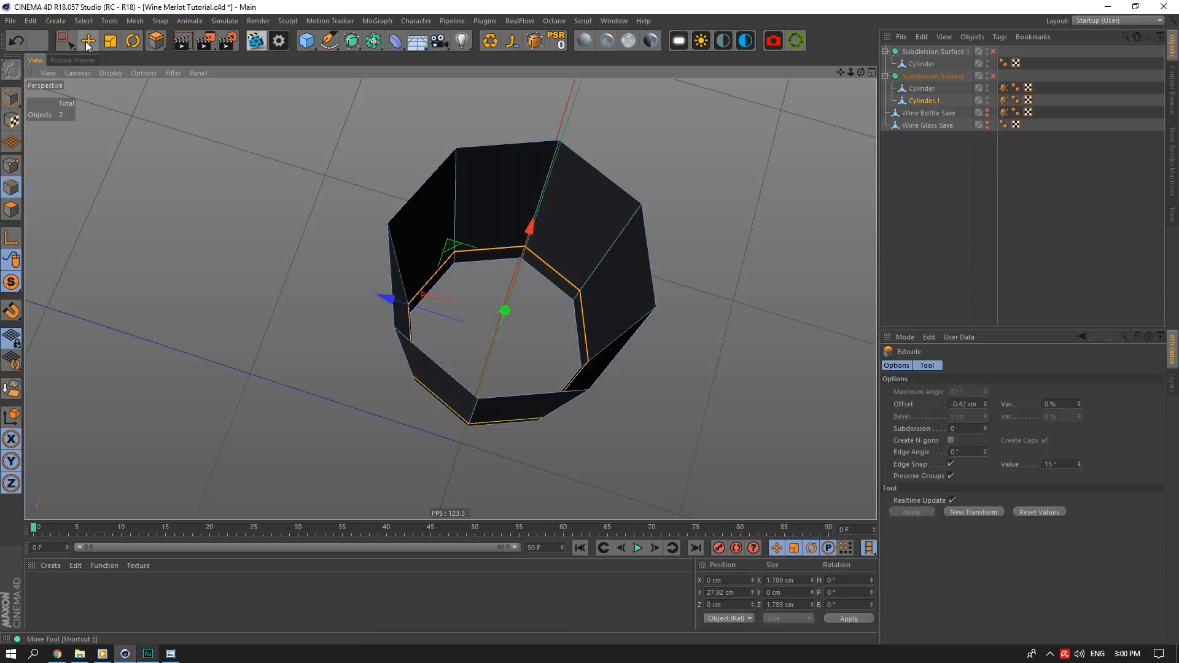
left_click(786, 580)
type("0")
double_click(791, 604)
type("0")
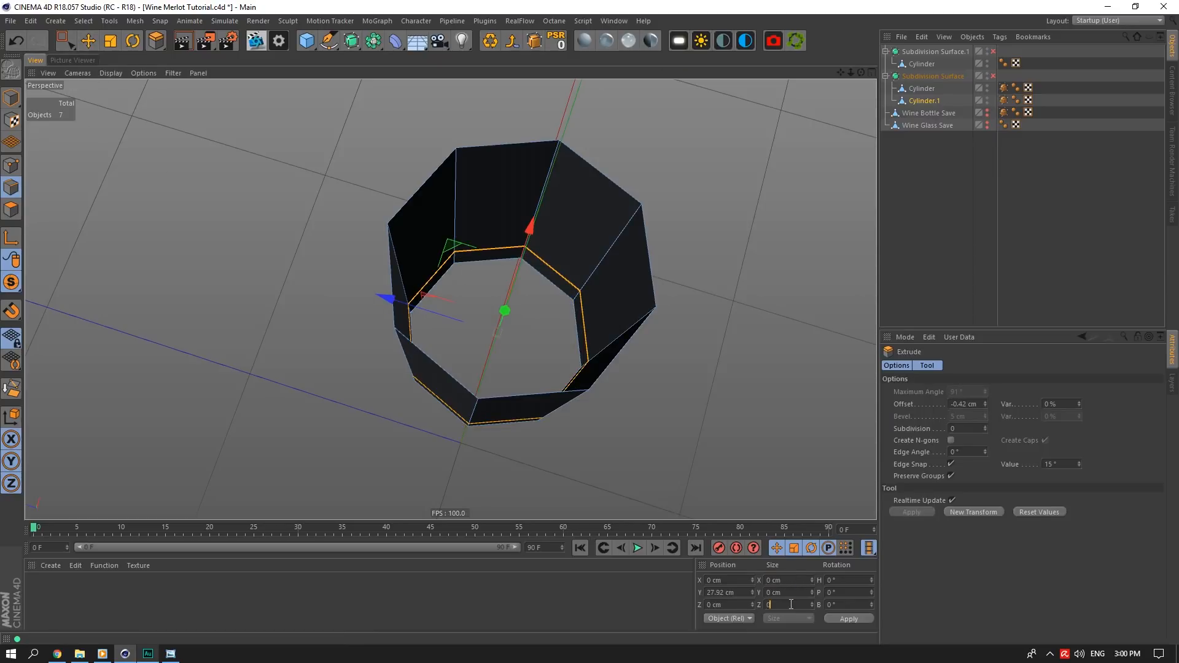
key("Return")
left_click(11, 97)
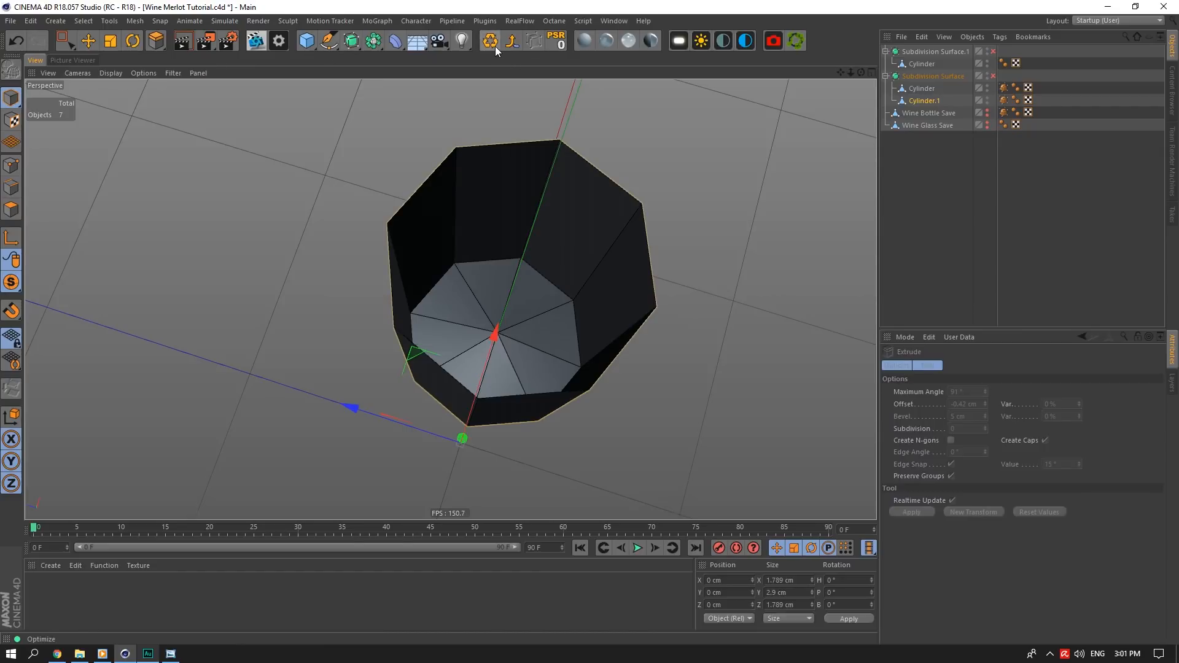
left_click(495, 46)
Level the bottom cap's centre point with its corner points at Y 27.5 cm and show the whole scene again
left_click(11, 166)
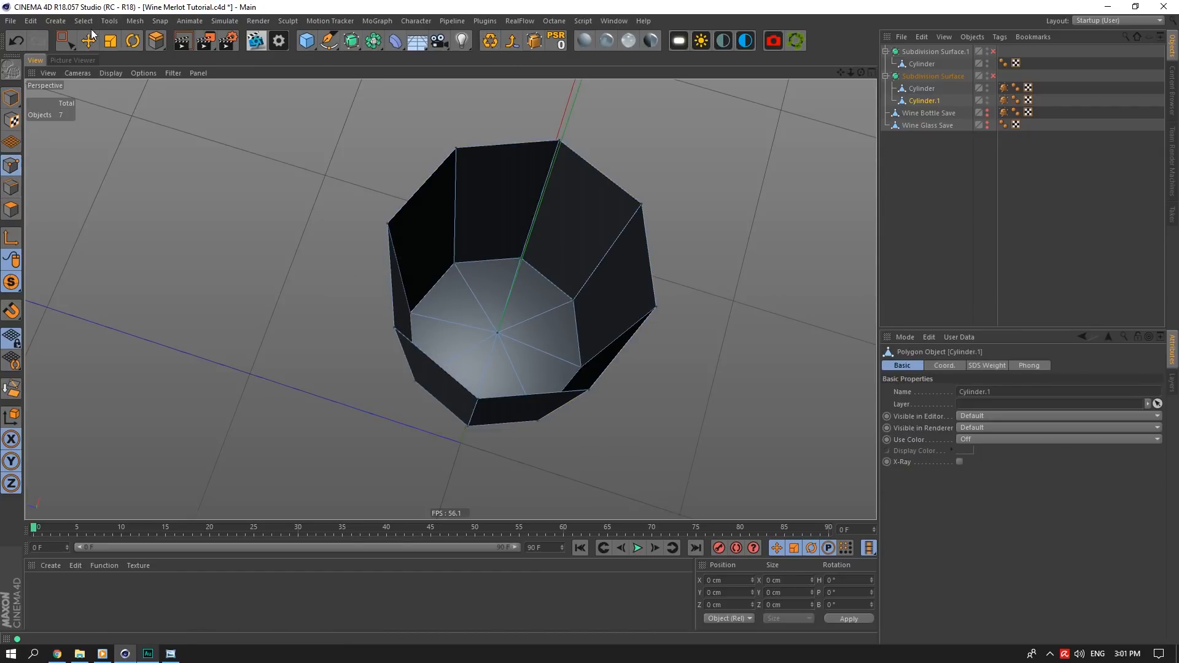
key("e")
left_click(481, 257)
double_click(718, 592)
key("ctrl+c")
left_click(516, 335)
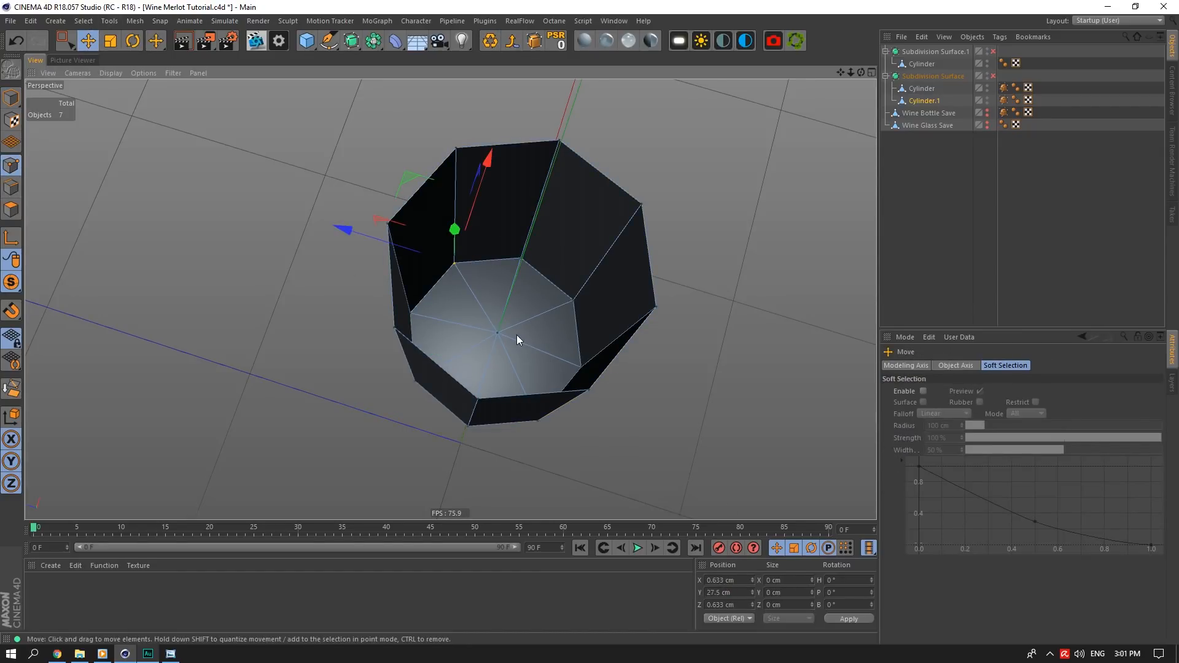
left_click(735, 593)
key("ctrl+v")
double_click(736, 594)
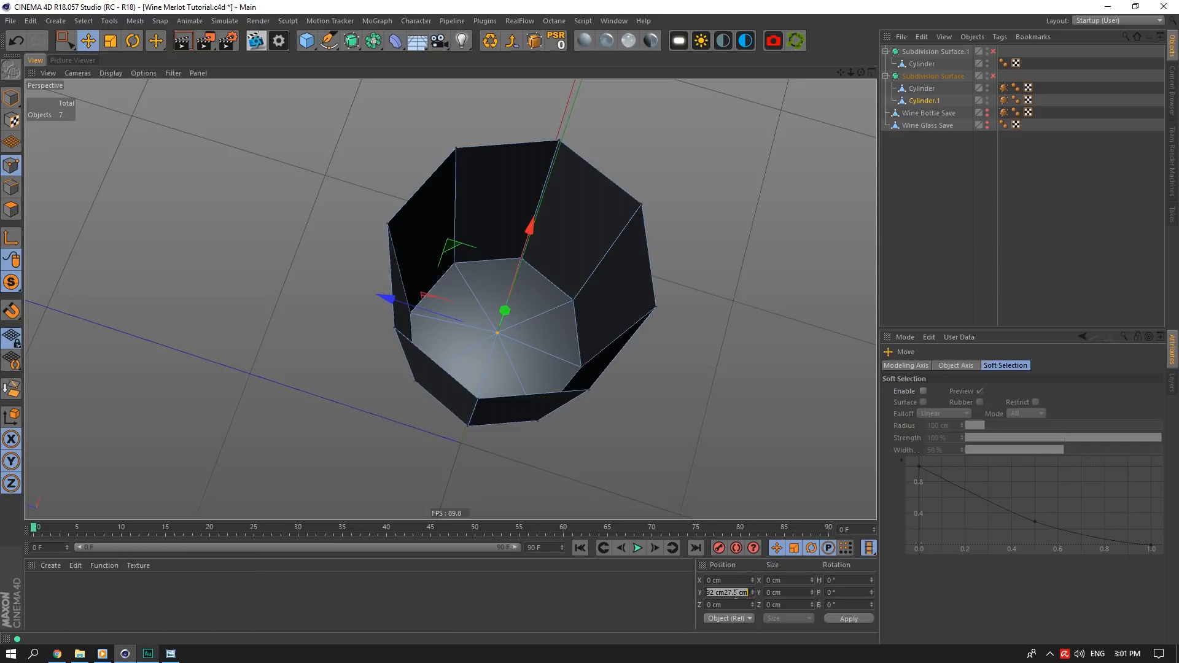
key("ctrl+v")
key("Return")
left_click_drag(851, 73, 836, 135)
left_click_drag(11, 282, 83, 298)
scroll(397, 316, "down", 1)
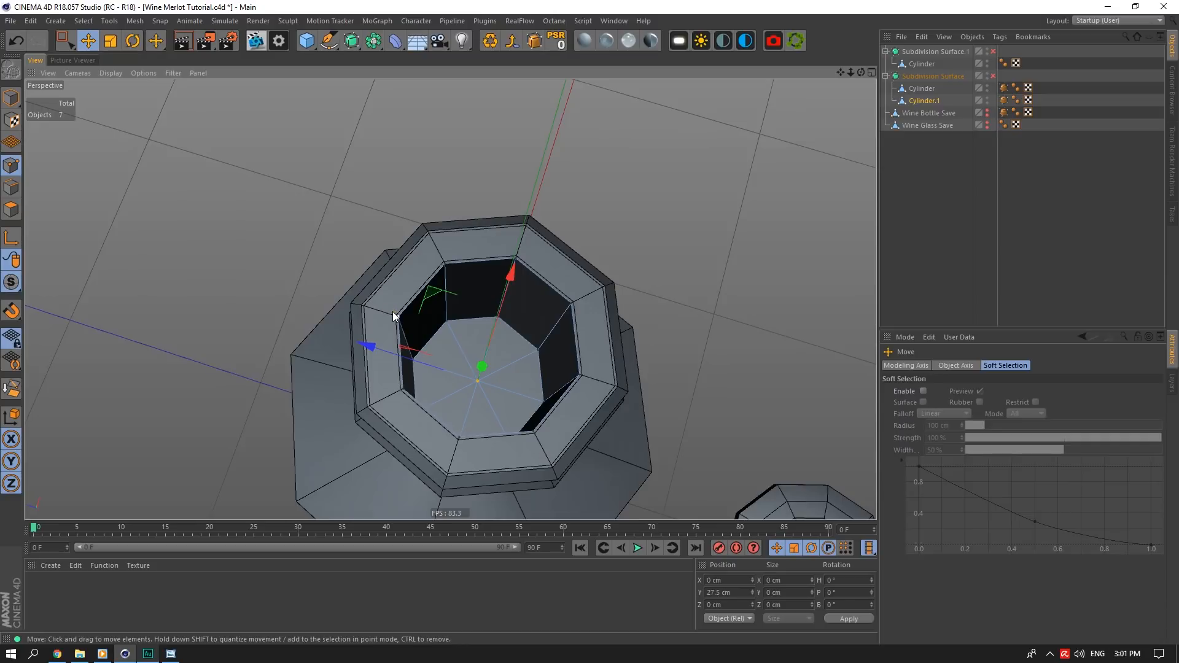
Extrude the neck piece's upper edge loop and position it above the bottle mouth at about Y 32.8 cm
left_click(8, 207)
left_click(6, 191)
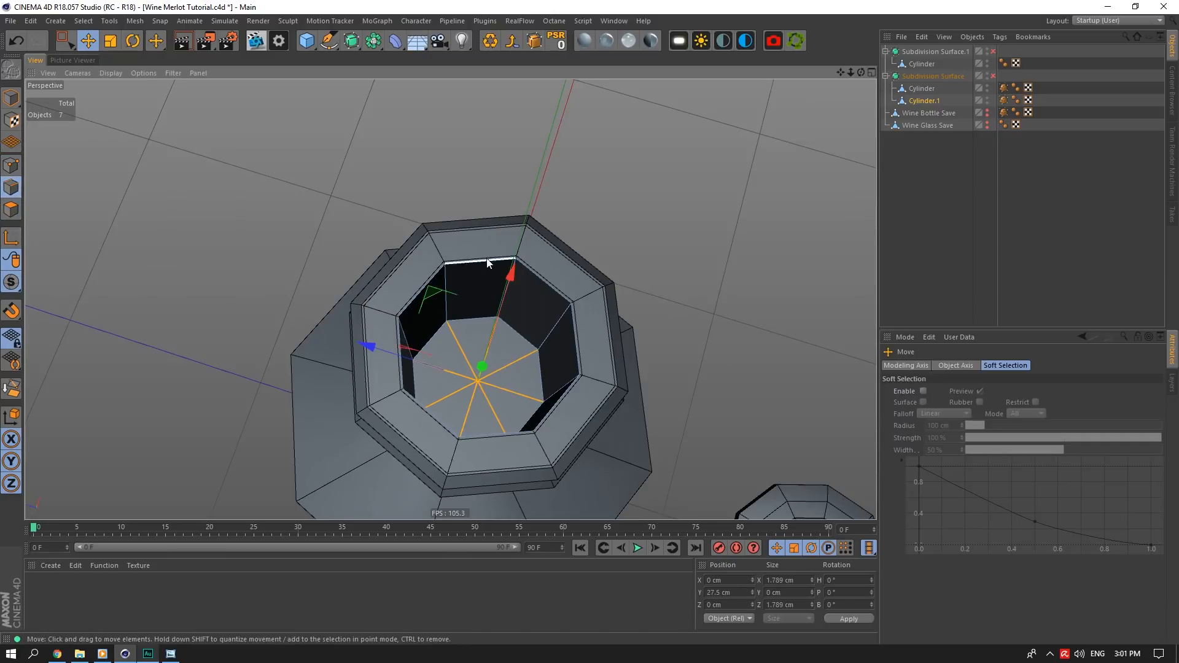
double_click(472, 263)
right_click(530, 266)
left_click(558, 543)
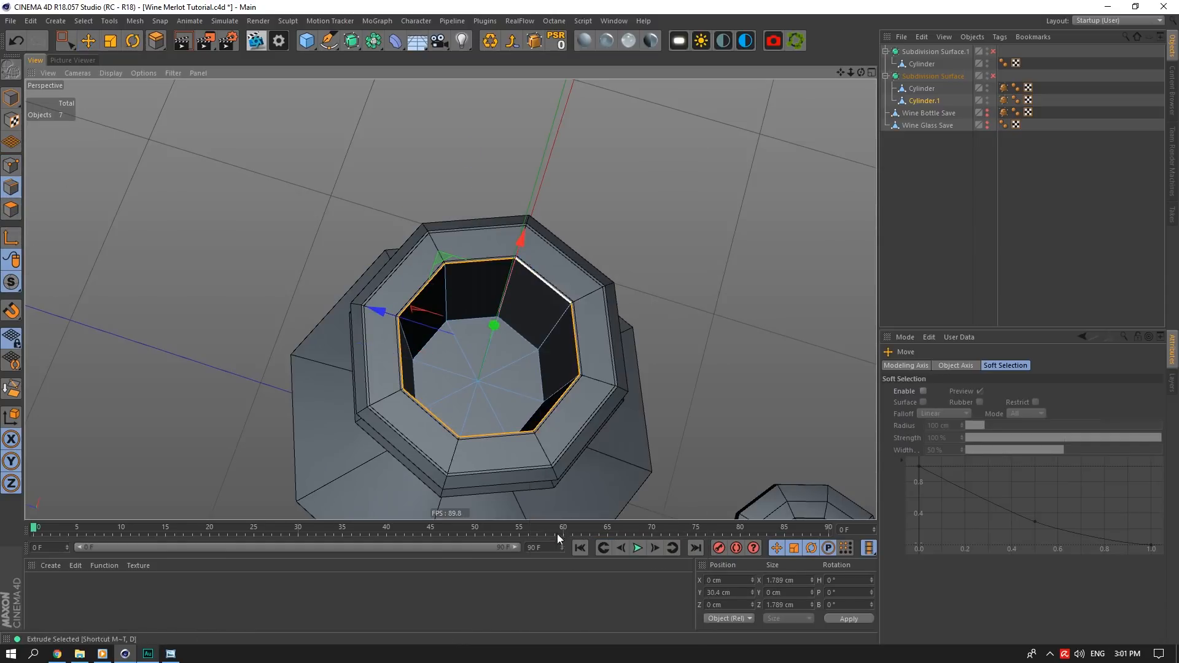
left_click_drag(533, 363, 688, 360)
mouse_move(862, 73)
left_mouse_down()
mouse_move(860, 6)
mouse_move(811, 73)
mouse_move(863, 200)
mouse_move(823, 73)
mouse_move(852, 69)
left_mouse_up()
key("e")
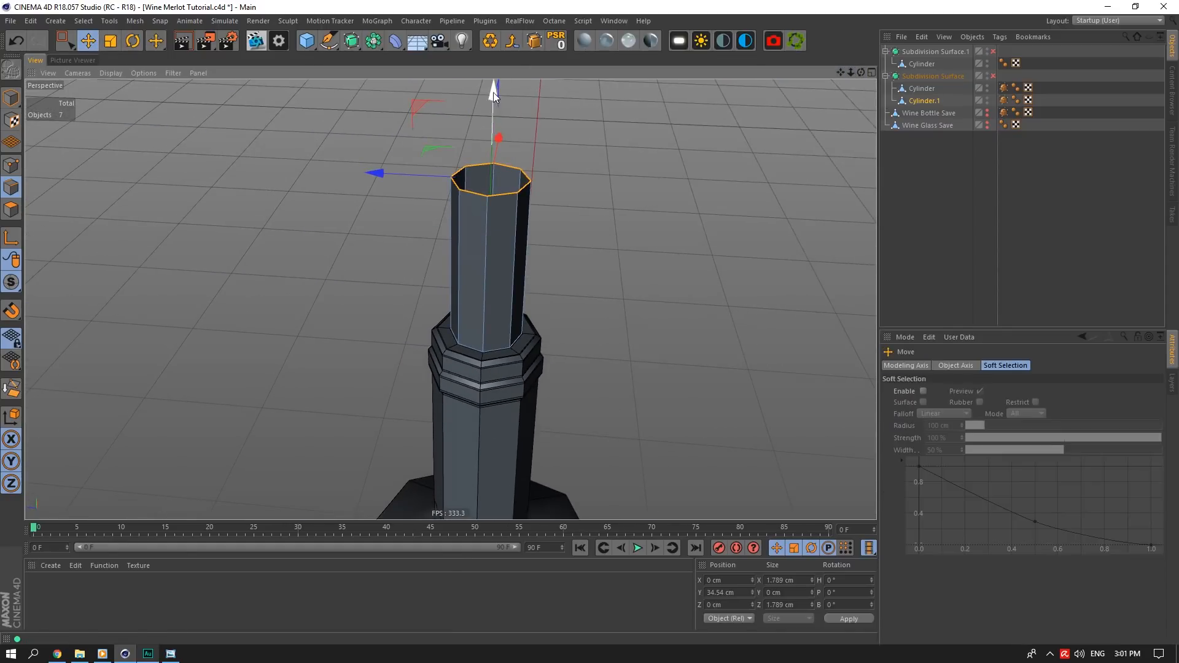
left_click_drag(493, 92, 487, 165)
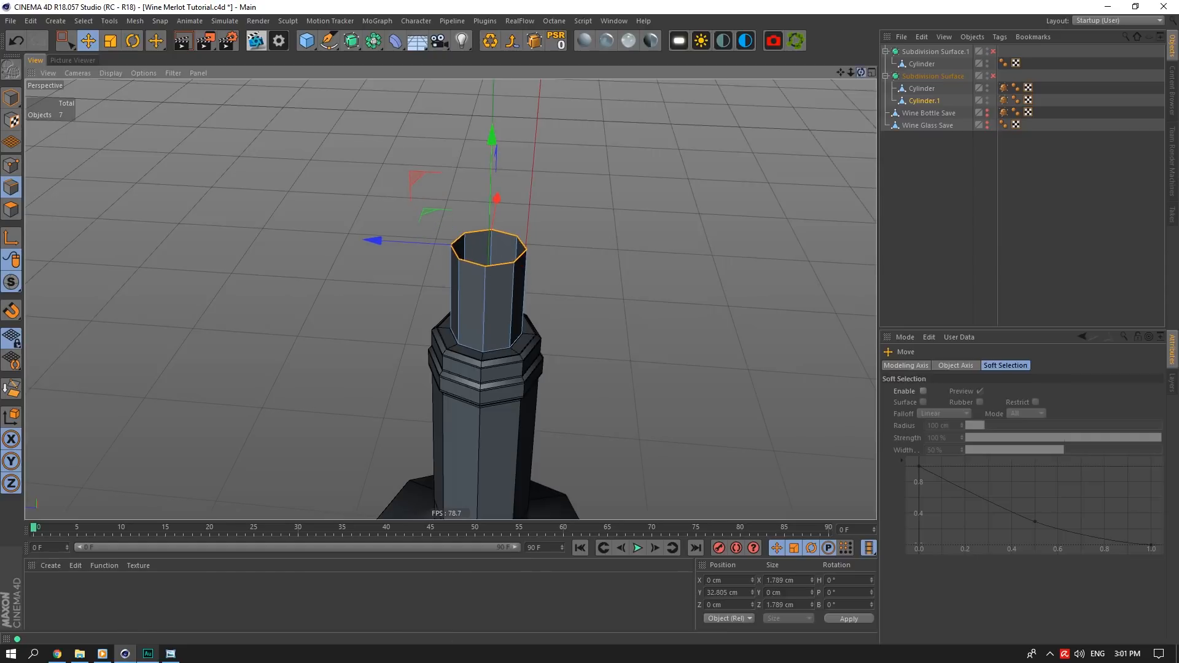
Raise the extruded piece's top edge loop to about Y 33.4 cm, checking a side polygon's height before and after
mouse_move(451, 299)
left_mouse_down("alt")
mouse_move(451, 241)
mouse_move(430, 299)
left_mouse_up("alt")
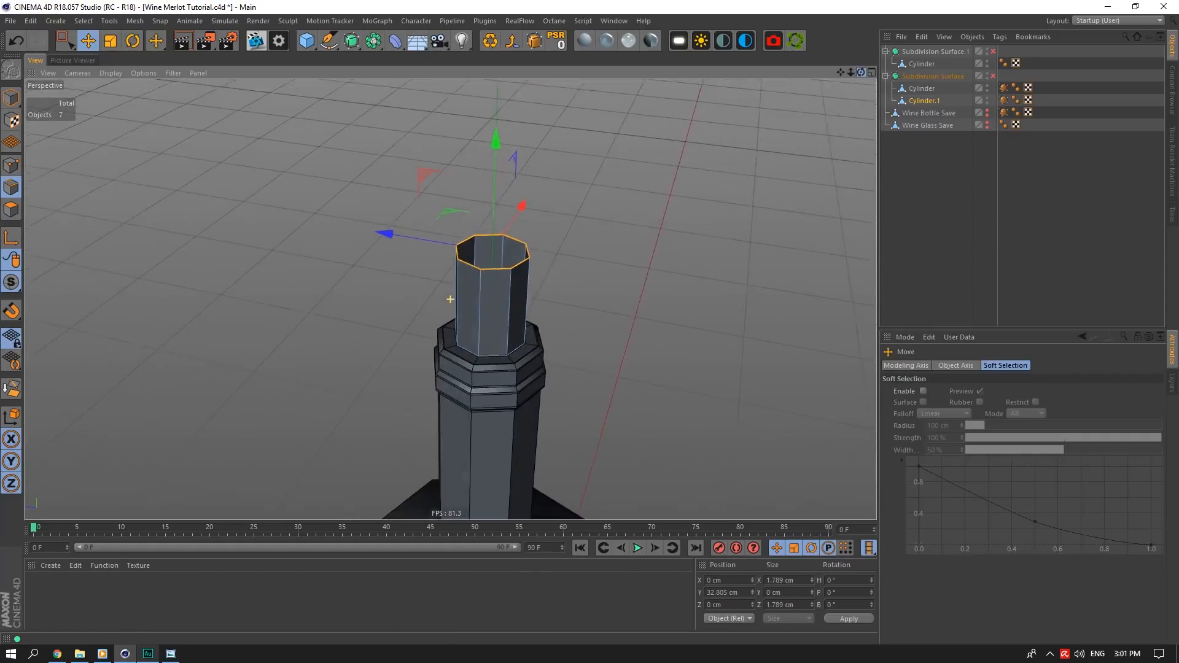
left_click_drag(861, 72, 865, 70)
scroll(525, 304, "up", 5)
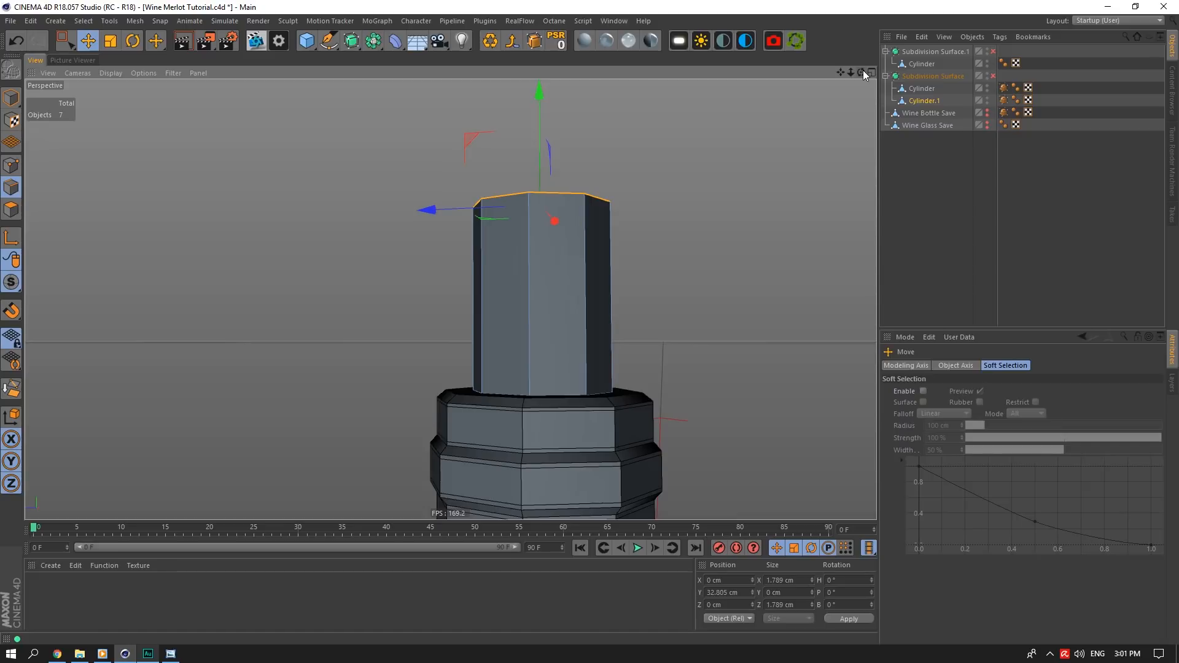
left_click(11, 210)
left_click(558, 308)
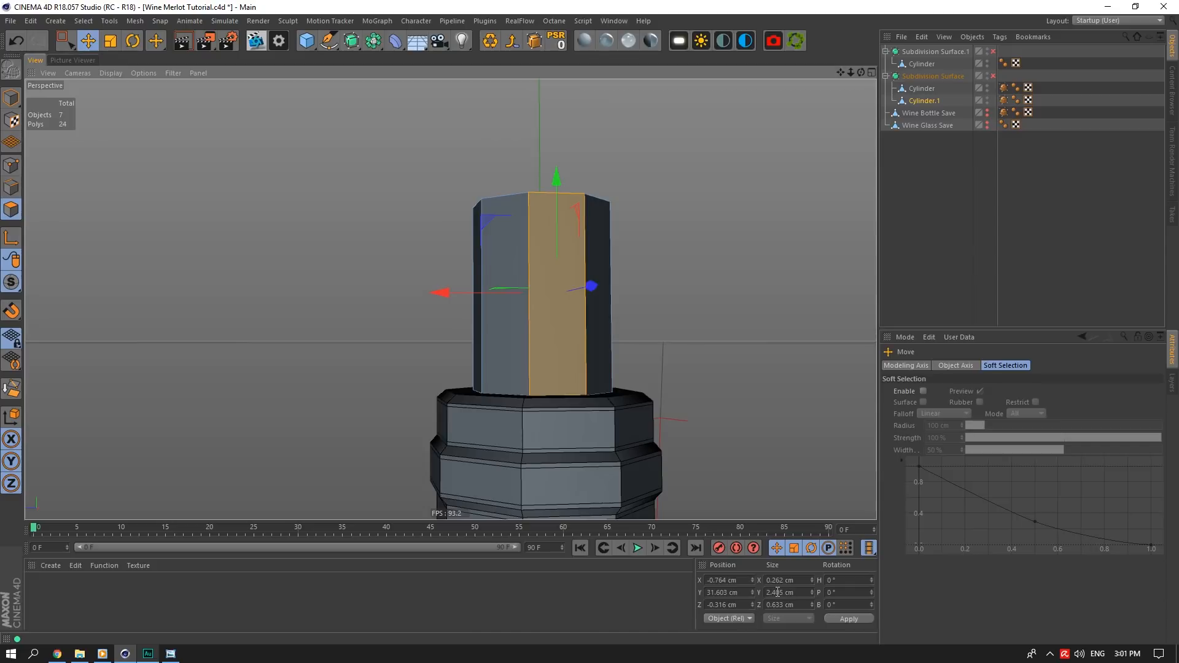
left_click(554, 197)
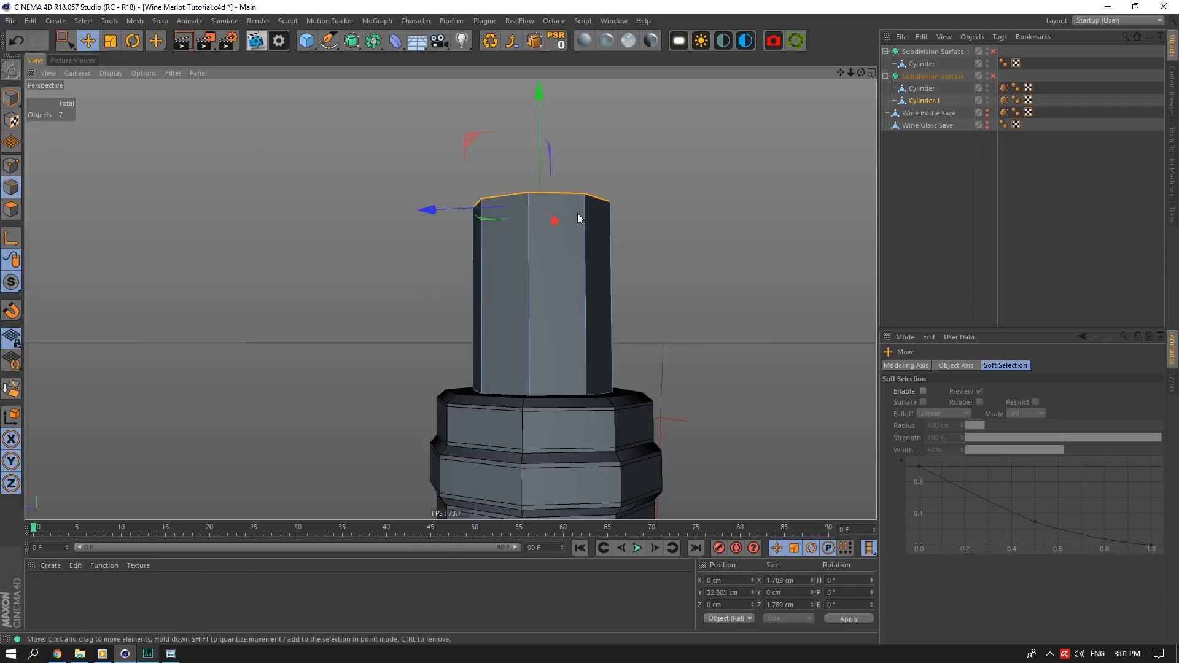
left_click_drag(538, 100, 538, 63)
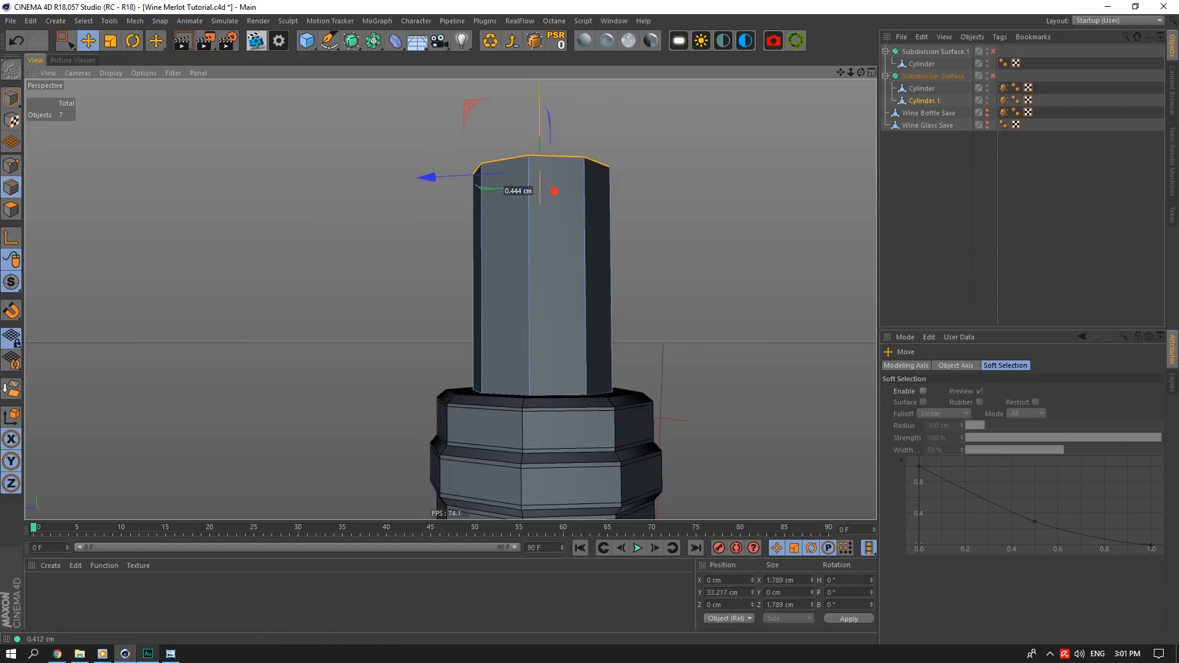
key("ctrl+z")
key("ctrl+z")
left_click(10, 194)
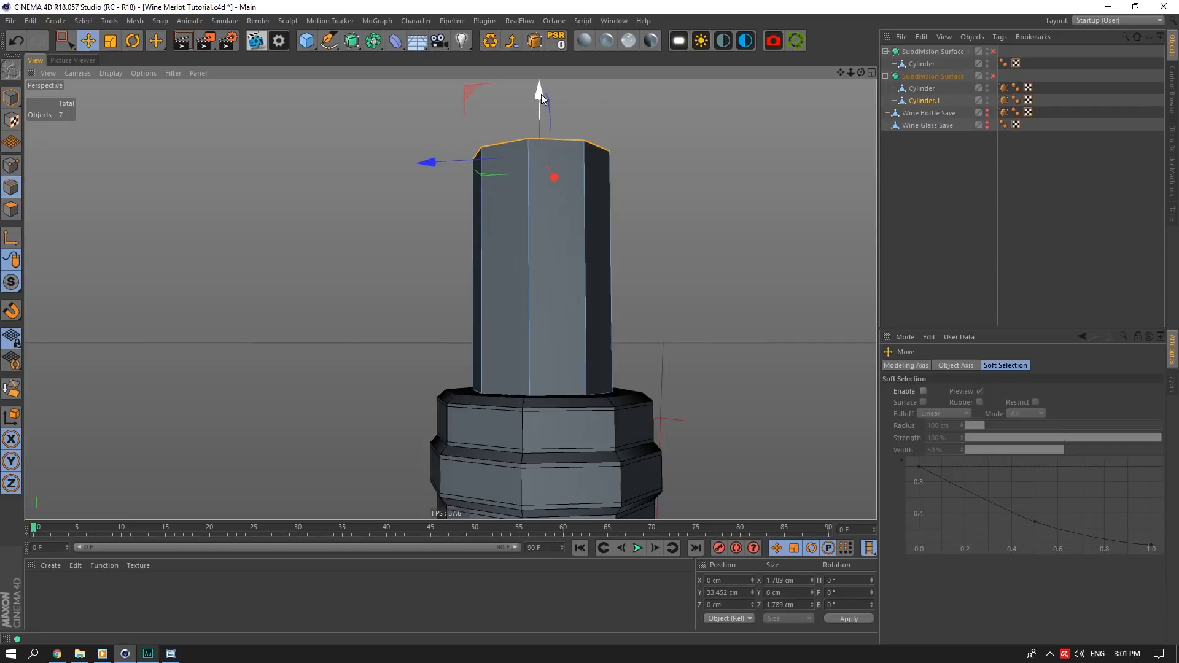
left_click_drag(542, 94, 543, 94)
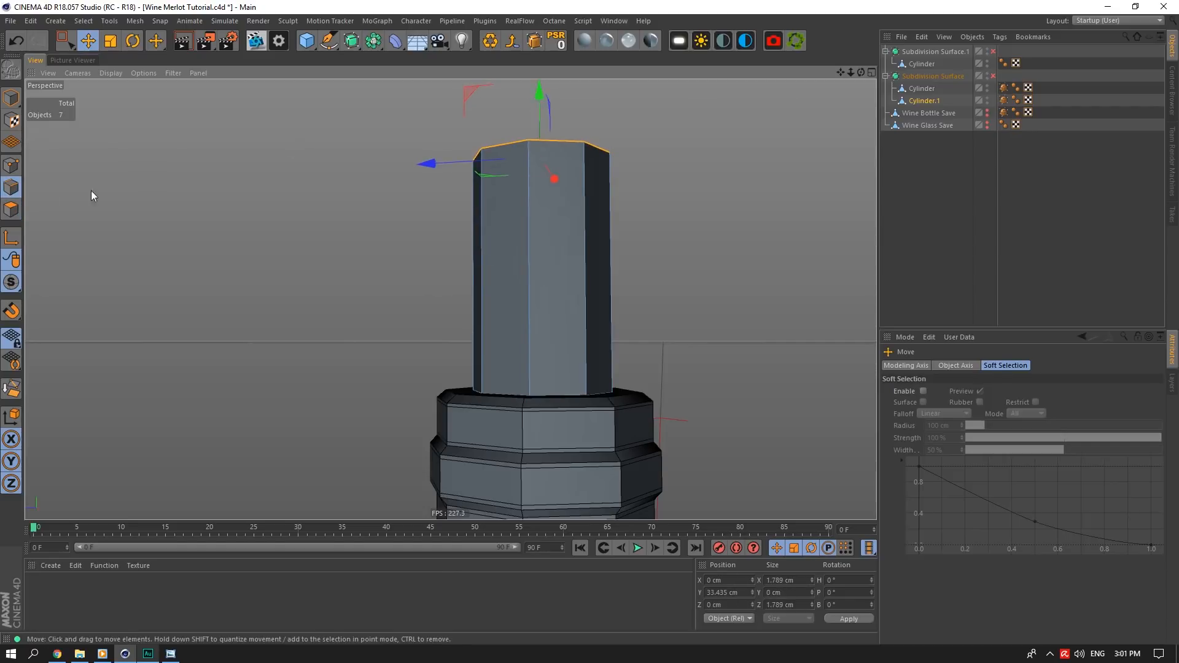
left_click(17, 207)
left_click(11, 187)
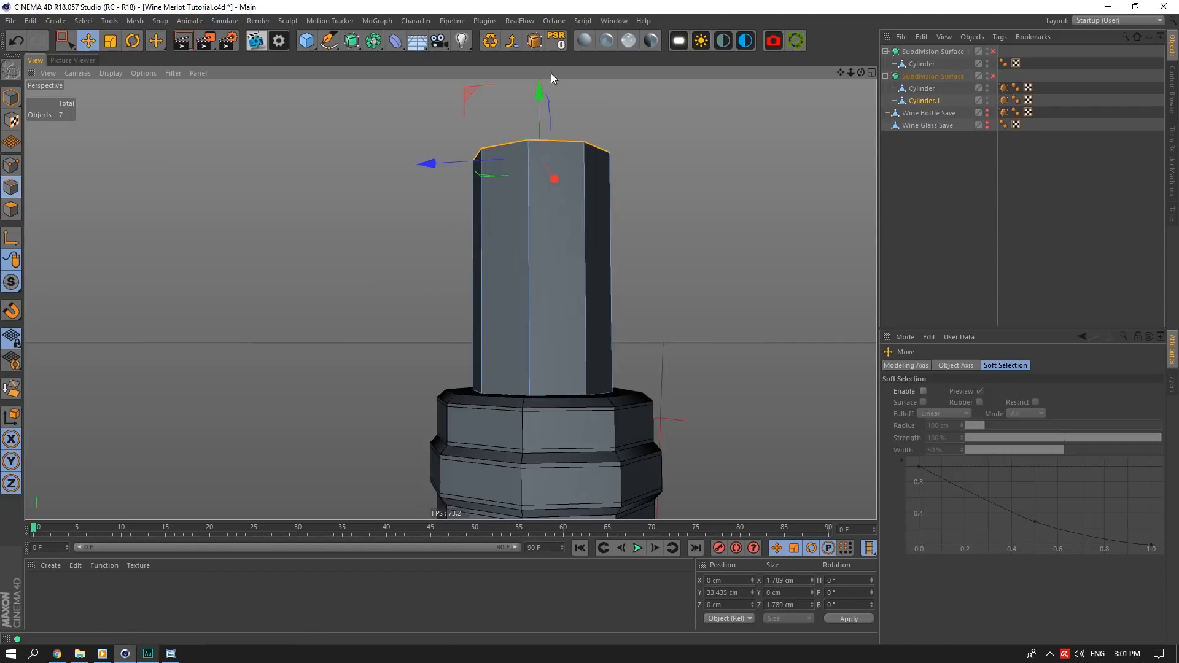
left_click(12, 208)
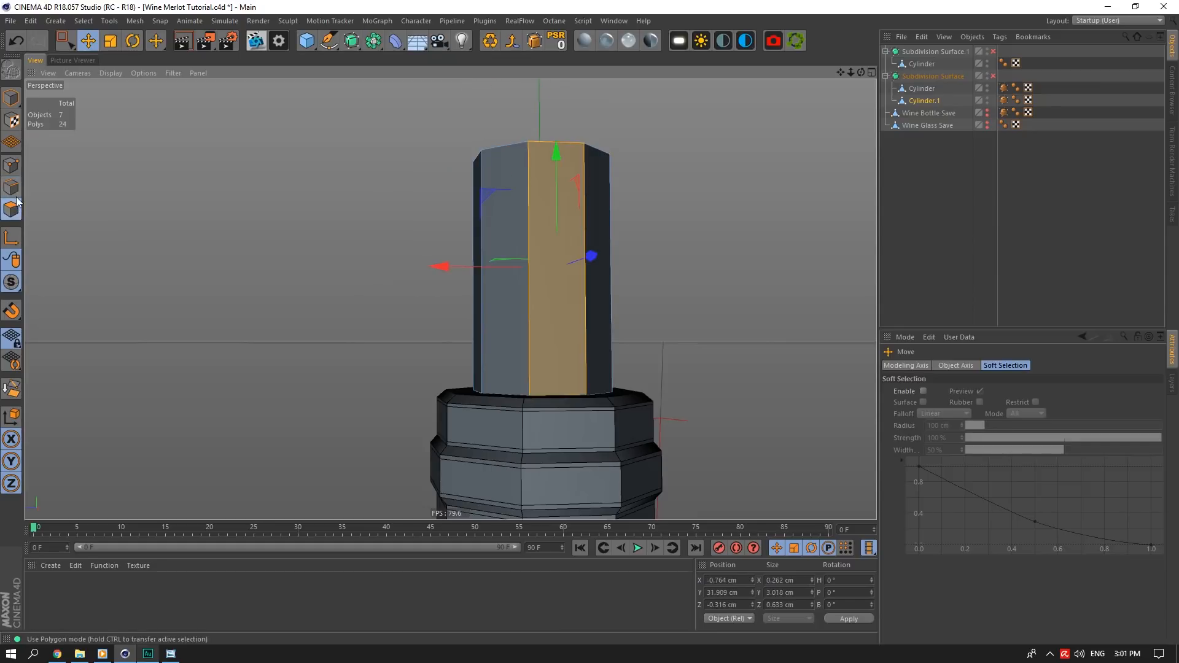
left_click(11, 189)
Add a loop cut around the protruding piece just above the bottle rim, at an offset of about 3.4%
left_click_drag(861, 72, 629, 291)
left_click(507, 320)
right_click(507, 321)
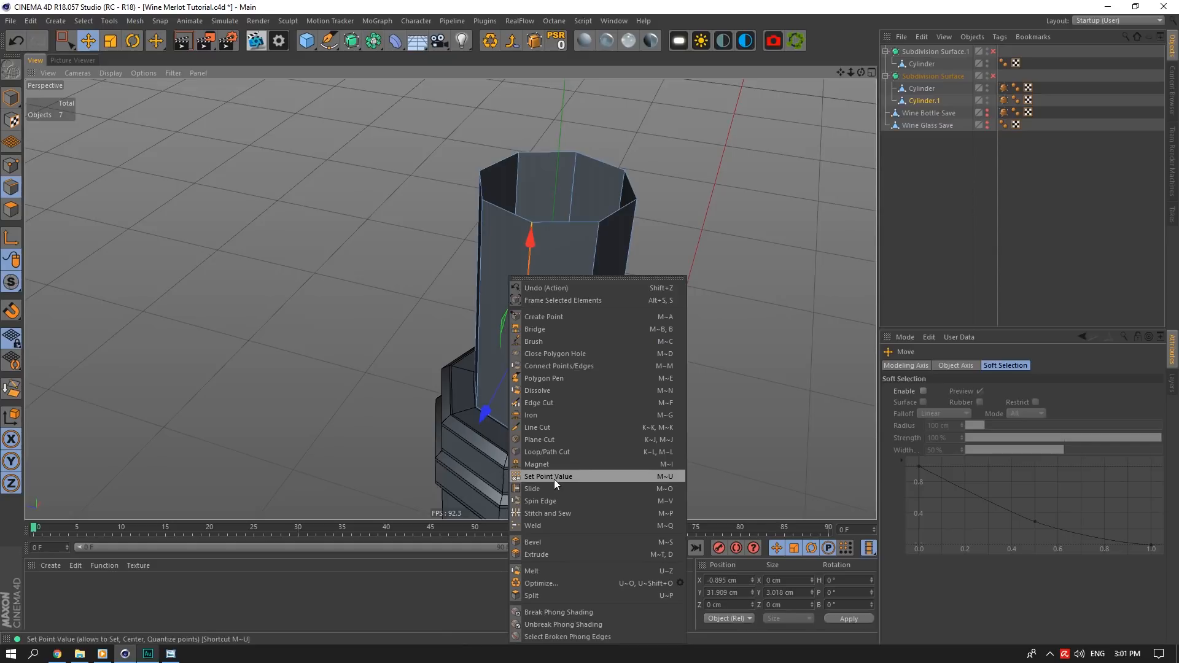
left_click(566, 449)
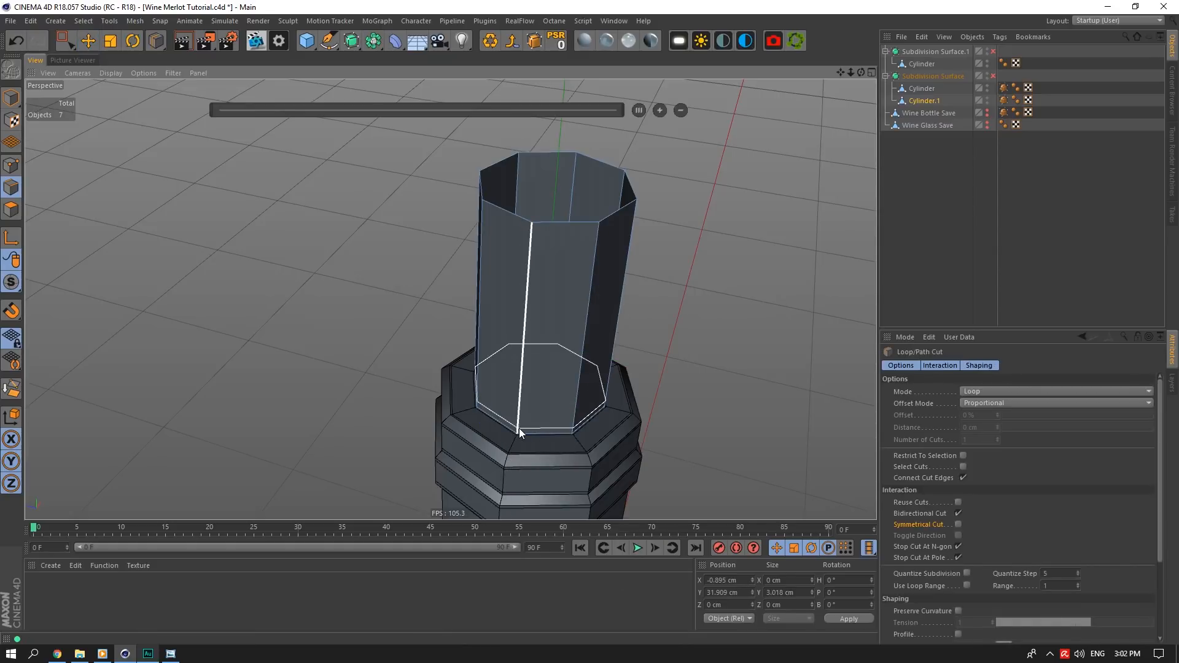
left_click(519, 428)
Ring-select the polygons above the new cut and scale them outward to about 2.02 cm in X and Z
left_click(11, 210)
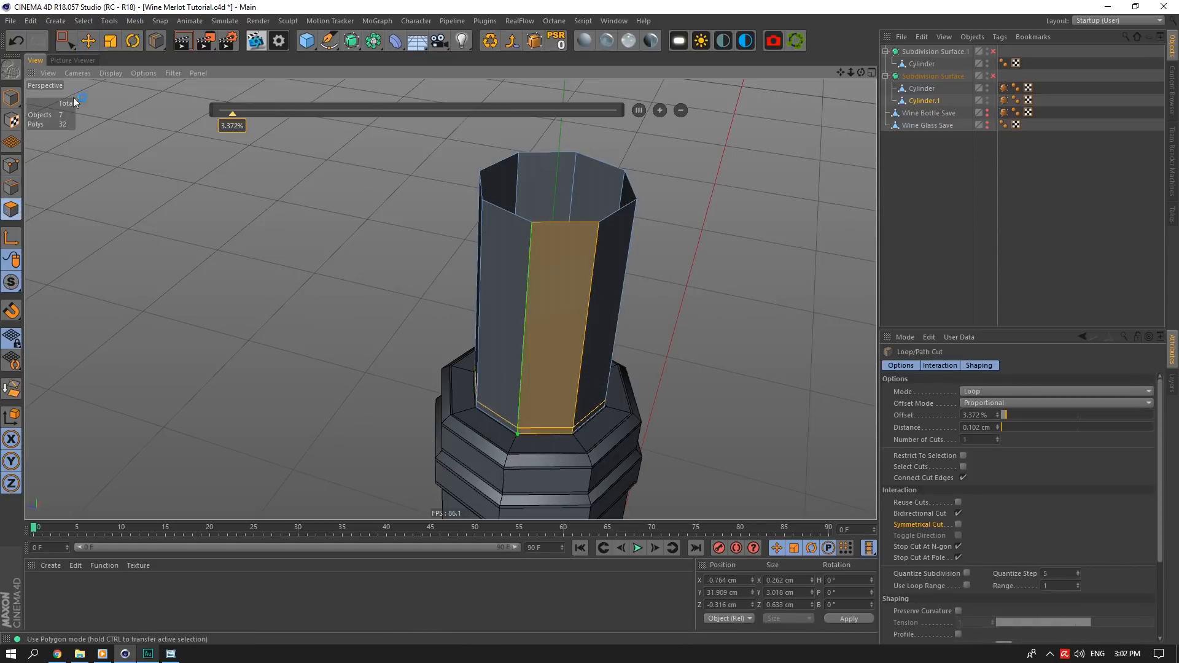
left_click(84, 20)
left_click(110, 116)
left_click(569, 299)
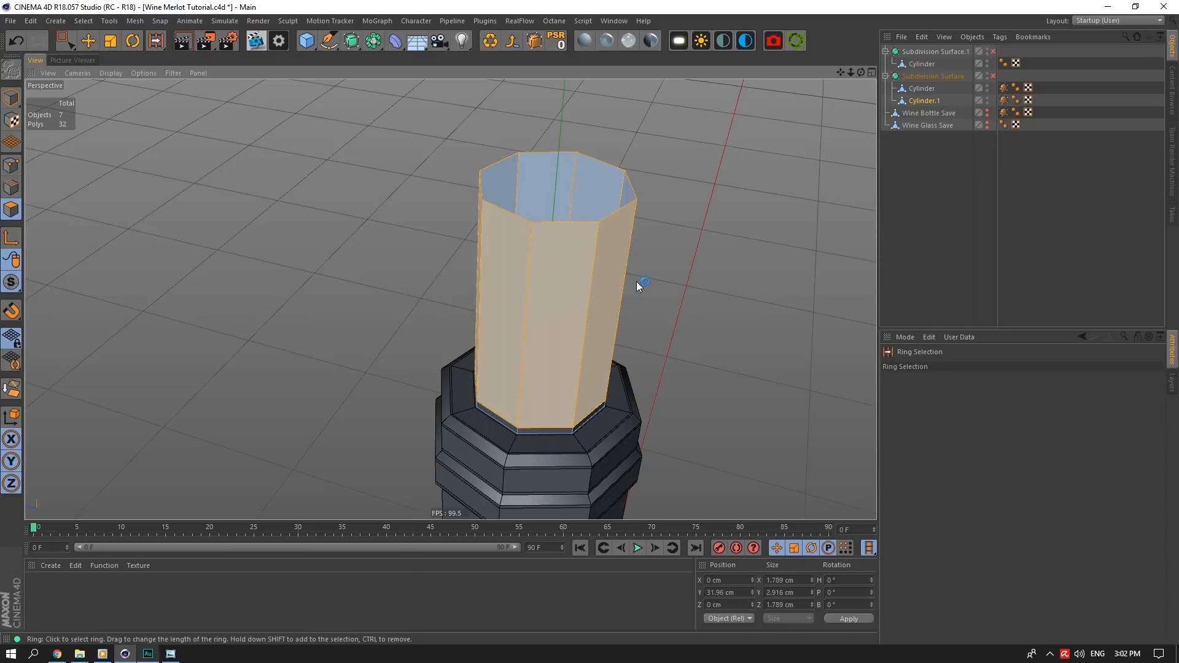
left_click(110, 41)
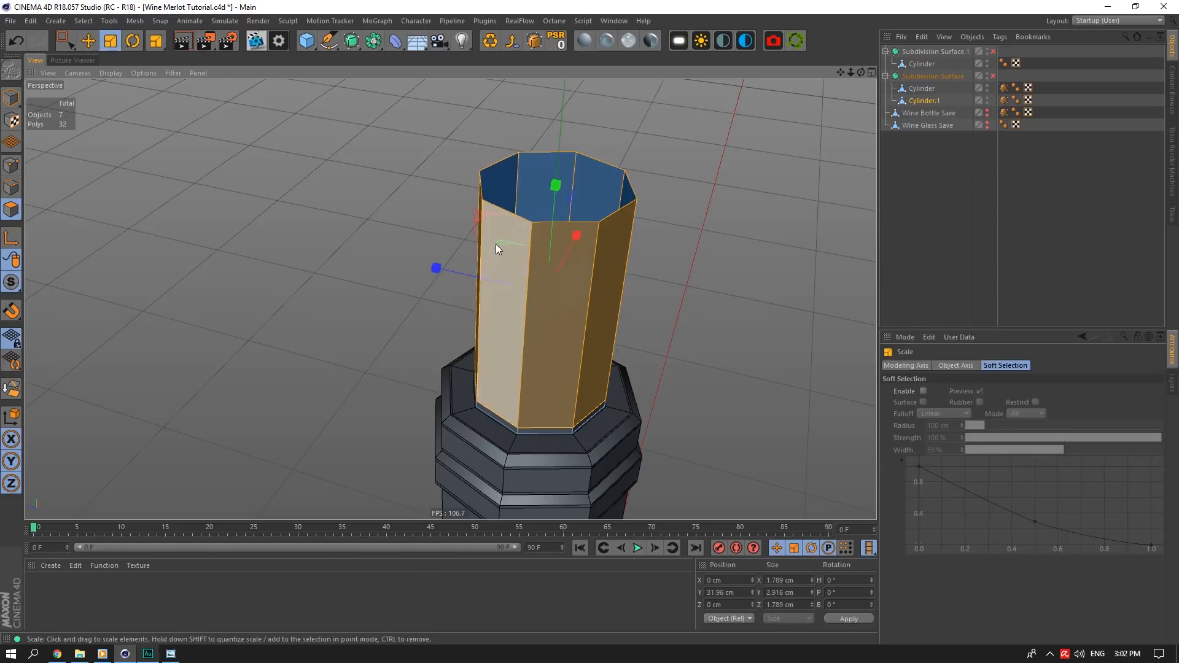
left_click_drag(496, 245, 570, 222)
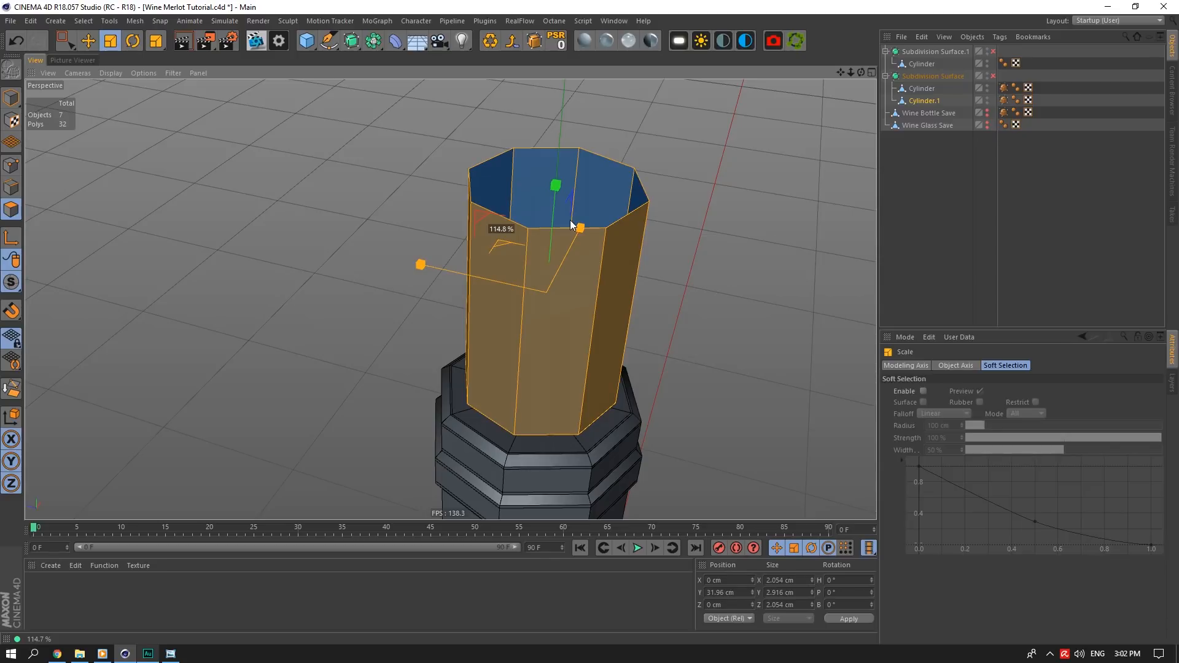
left_click_drag(571, 222, 559, 221)
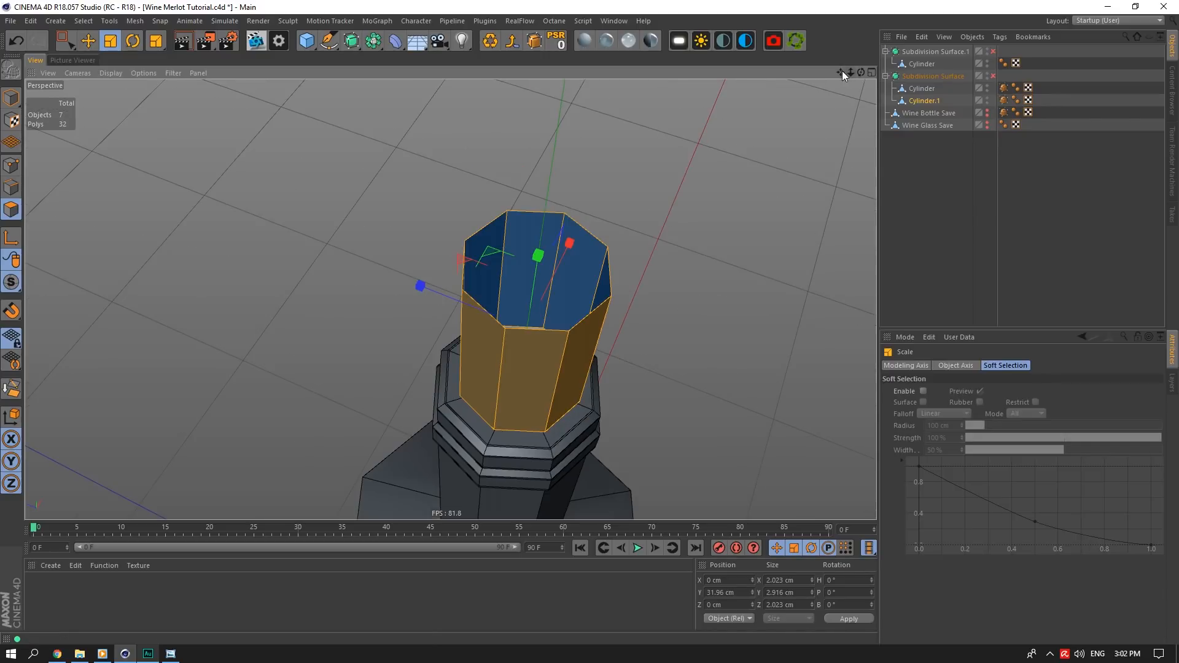
mouse_move(842, 72)
left_mouse_down()
mouse_move(799, 15)
mouse_move(859, 125)
mouse_move(860, 72)
left_mouse_up()
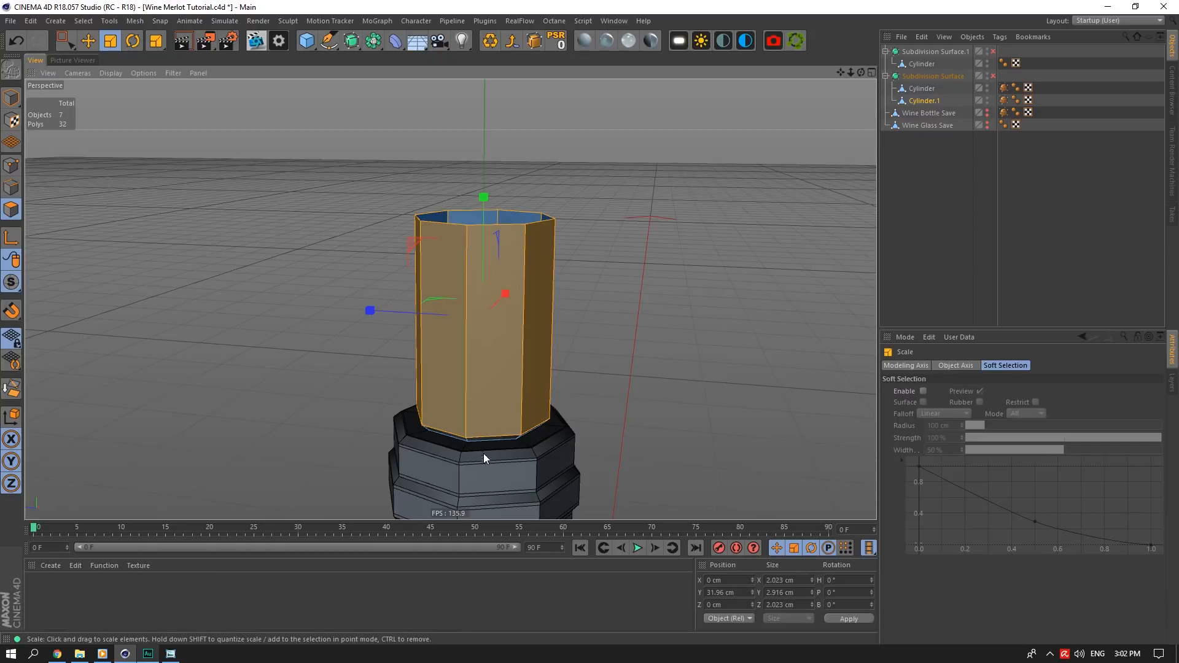
Loop-select the open top edges of the stopper and extrude them upward by 0.3 cm
left_click_drag(861, 73, 829, 141)
left_click(11, 188)
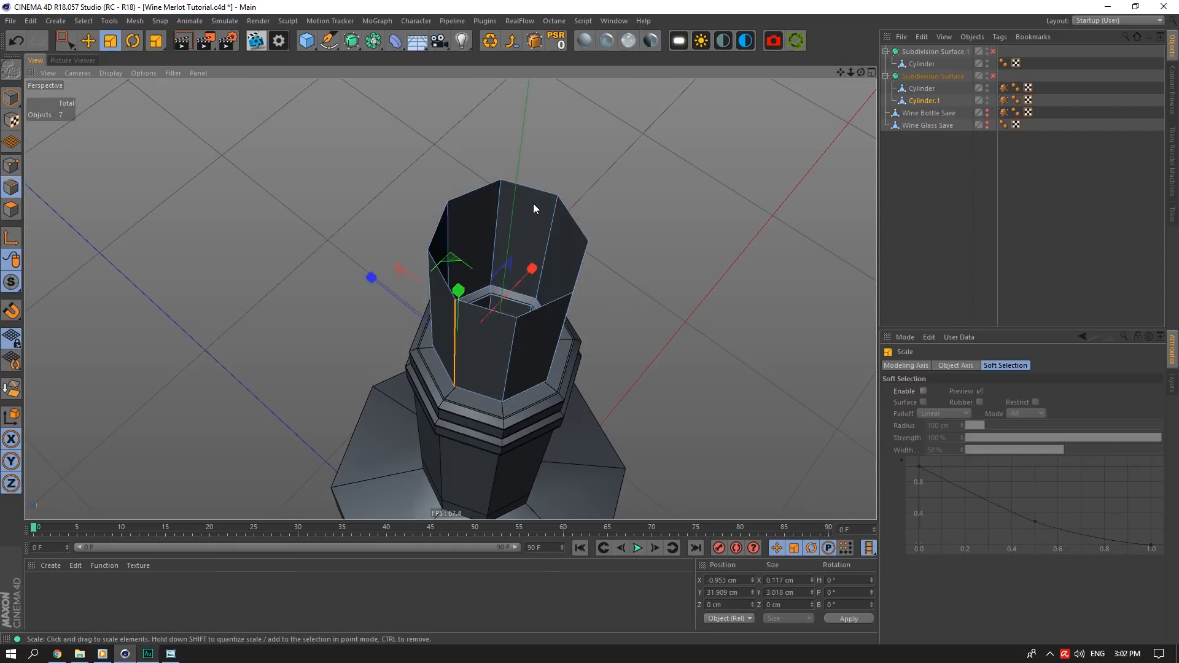
left_click(537, 193)
double_click(537, 192)
scroll(536, 212, "up", 5)
right_click(537, 214)
left_click(433, 208)
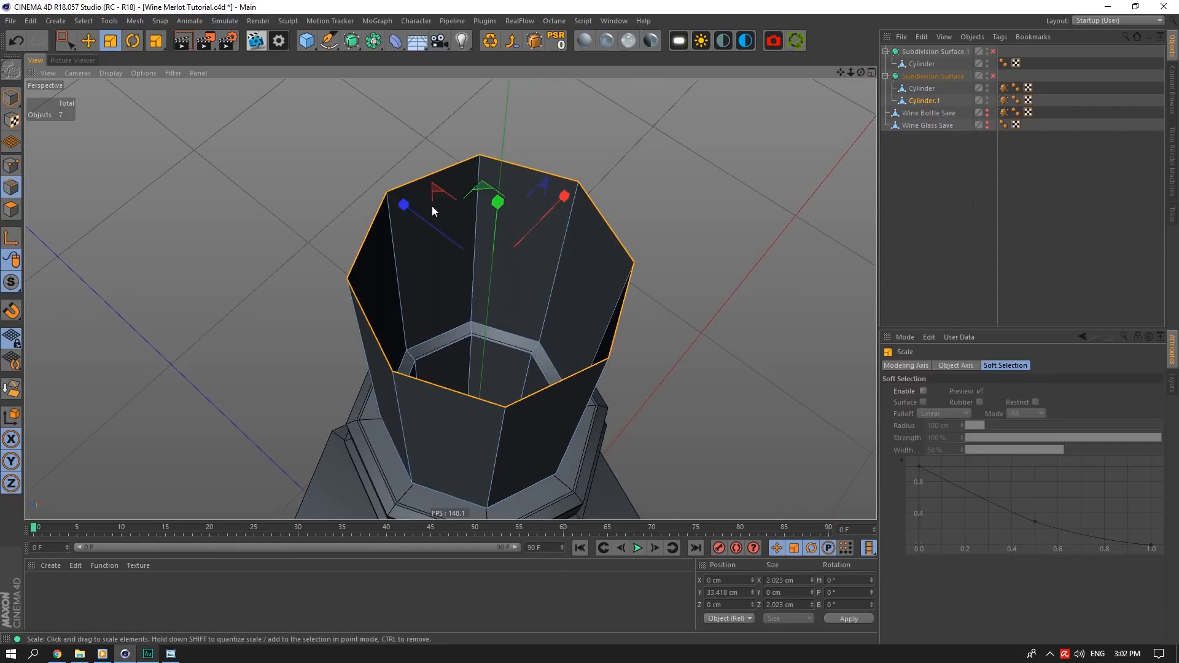
right_click(425, 198)
left_click(452, 476)
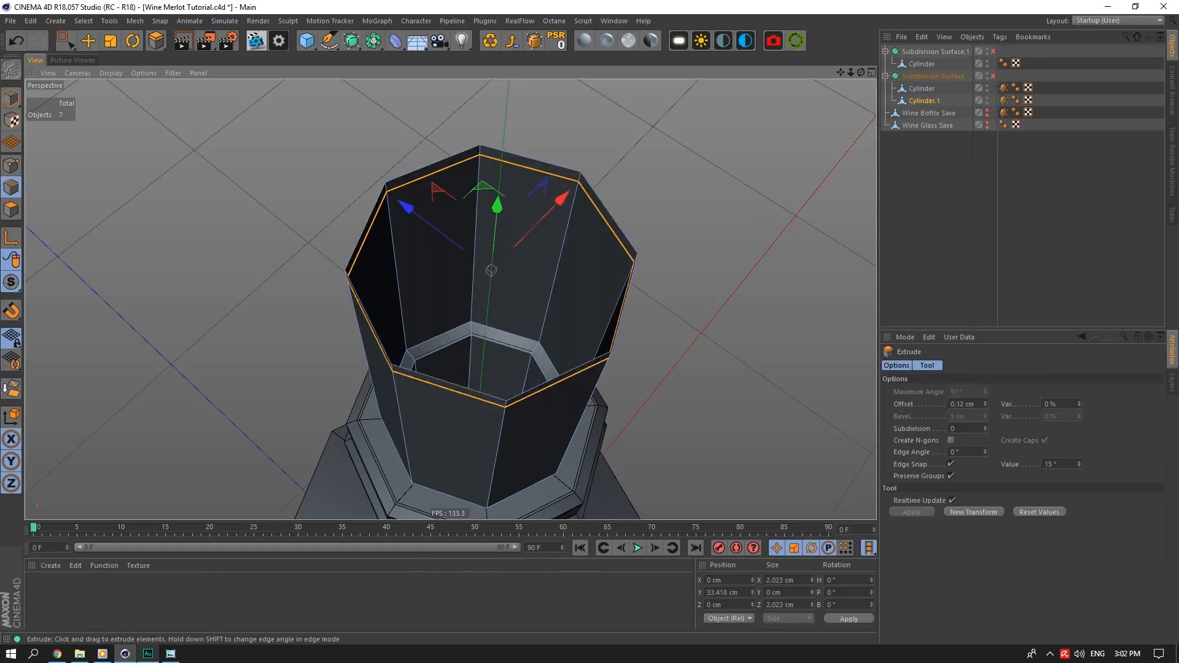
Collapse the extruded top loop to a single centre point so it caps the stopper
left_click(801, 579)
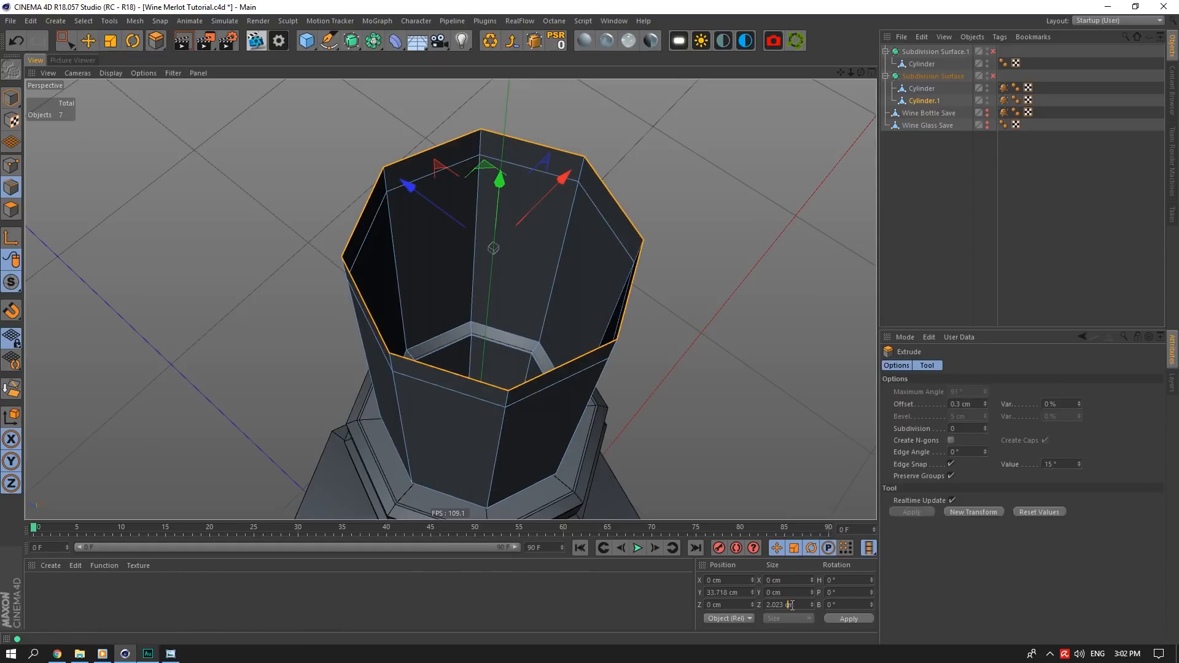
left_click(11, 96)
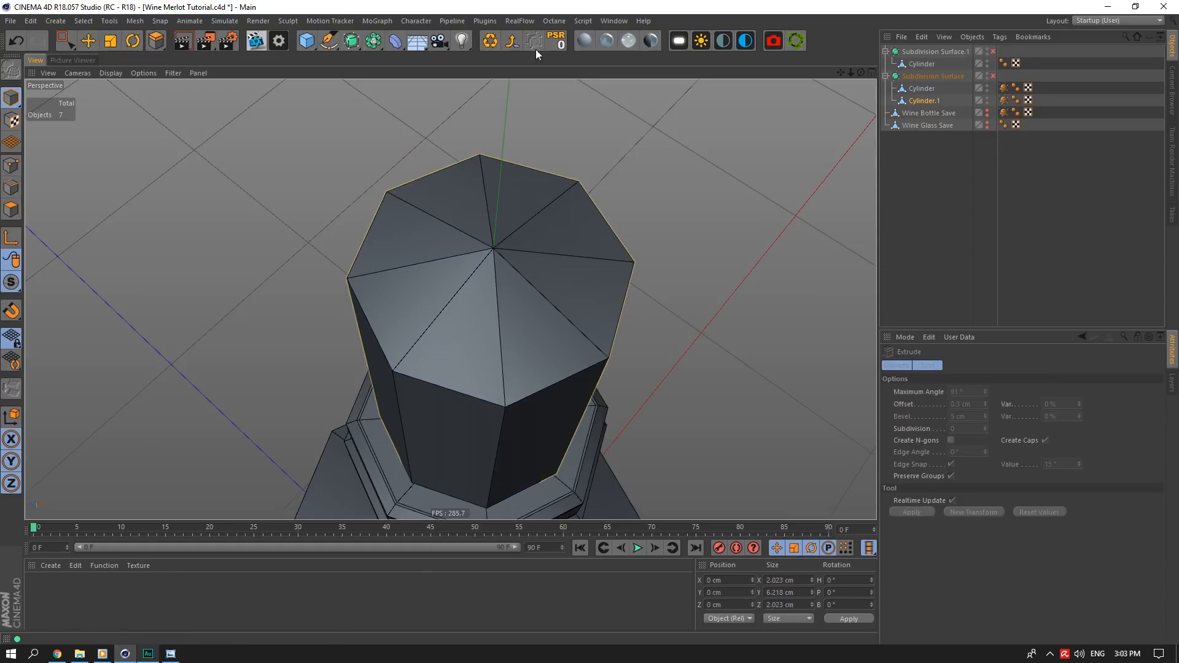
middle_click_drag(493, 248, 559, 223, "alt")
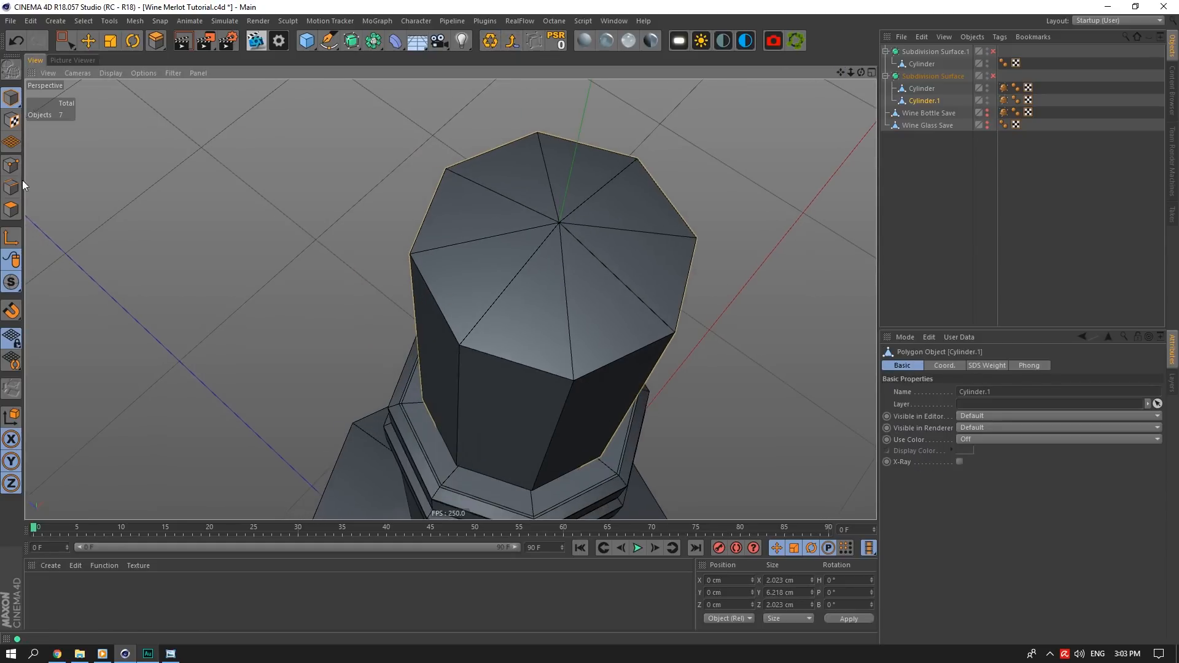
Match the cap's centre point to the rim points' height, setting its Y position to 33.418 cm
left_click(11, 165)
left_click(89, 41)
left_click(460, 345)
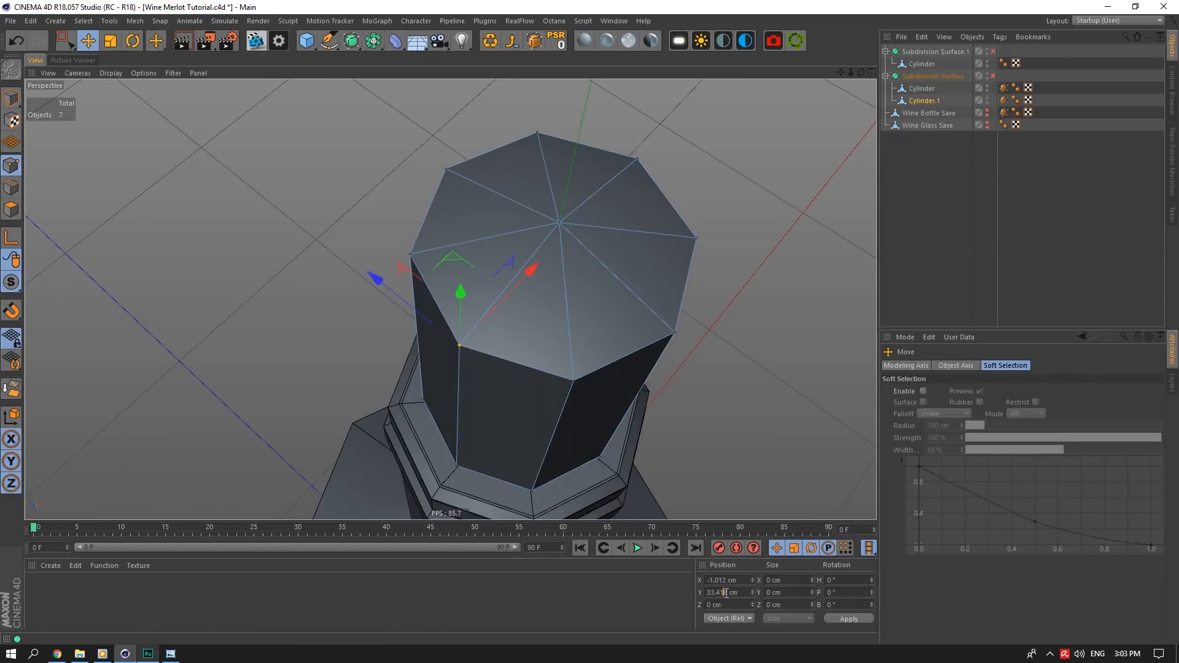
left_click(559, 222)
double_click(745, 593)
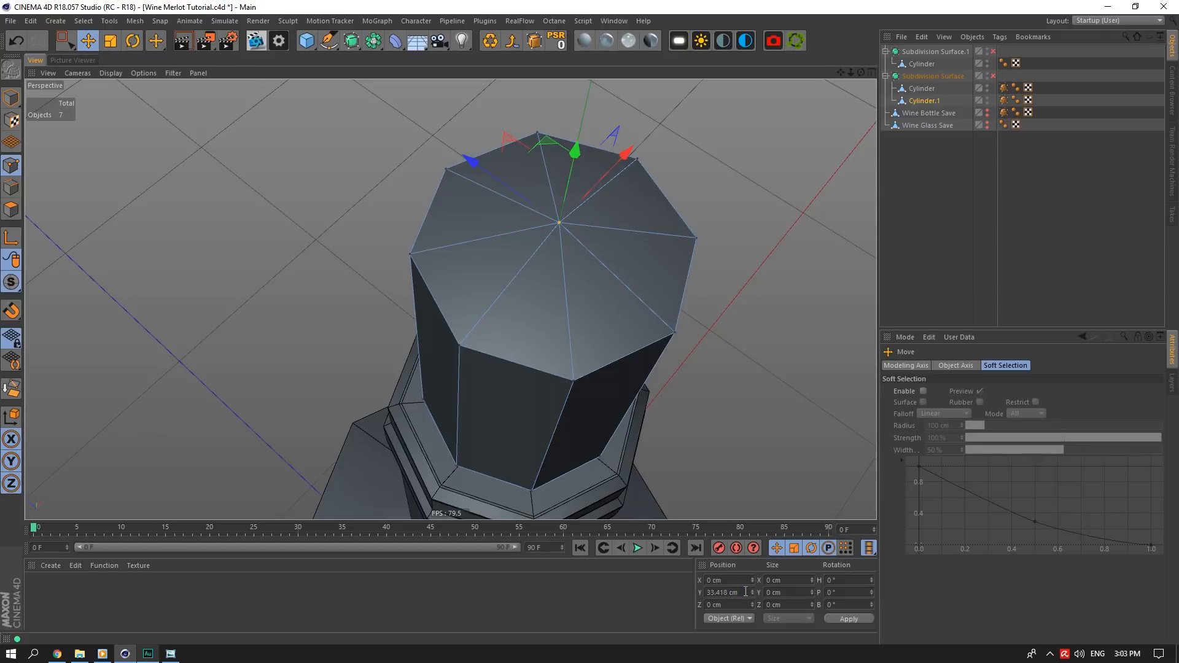
key("Return")
Select all the top cap polygons with Live Selection and set their Y position to 33.4 cm
left_click(14, 202)
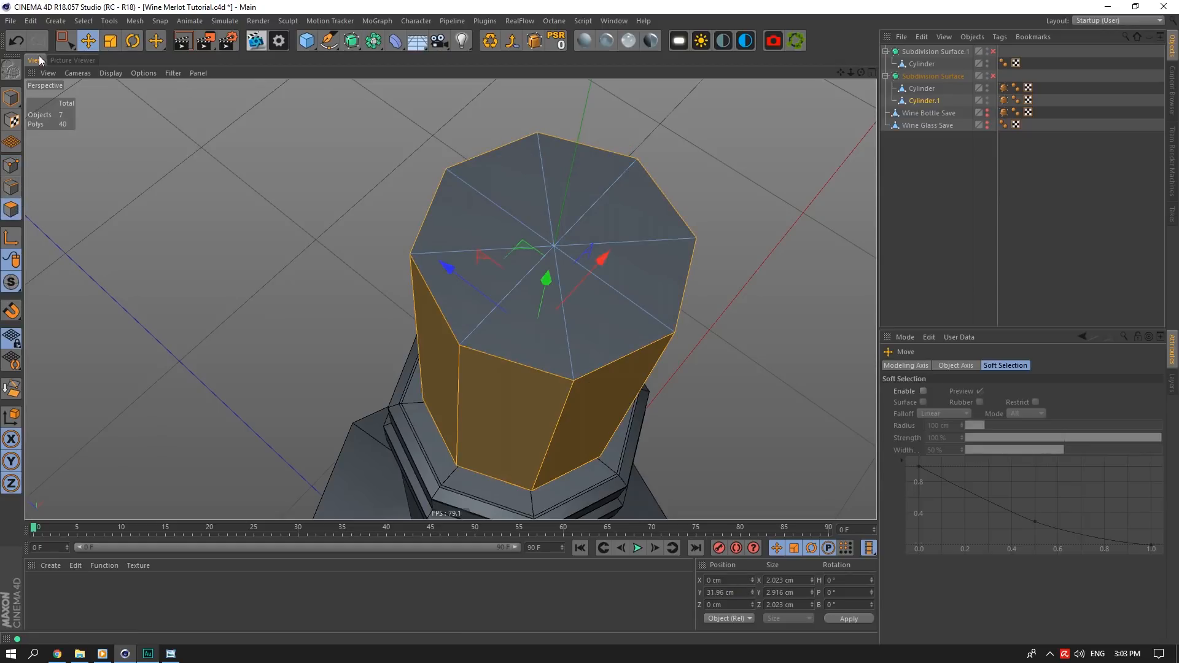
left_click_drag(66, 42, 98, 58)
mouse_move(575, 226)
left_mouse_down()
mouse_move(557, 275)
mouse_move(592, 250)
left_mouse_up()
left_click_drag(718, 594, 755, 592)
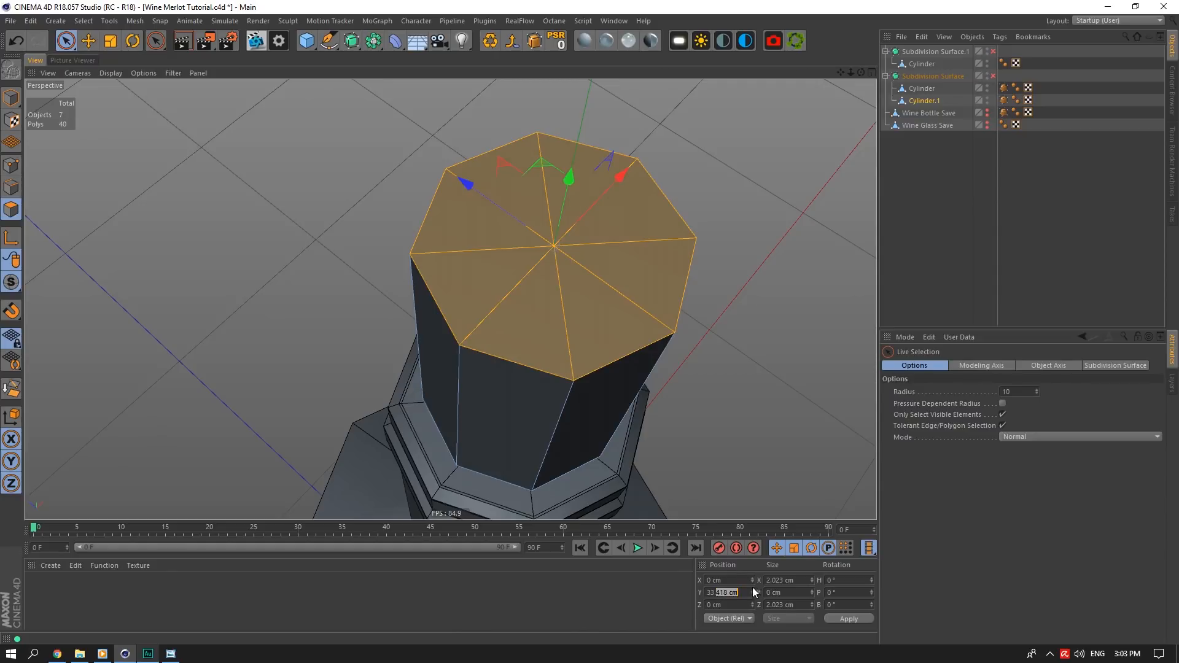
type("4")
key("Return")
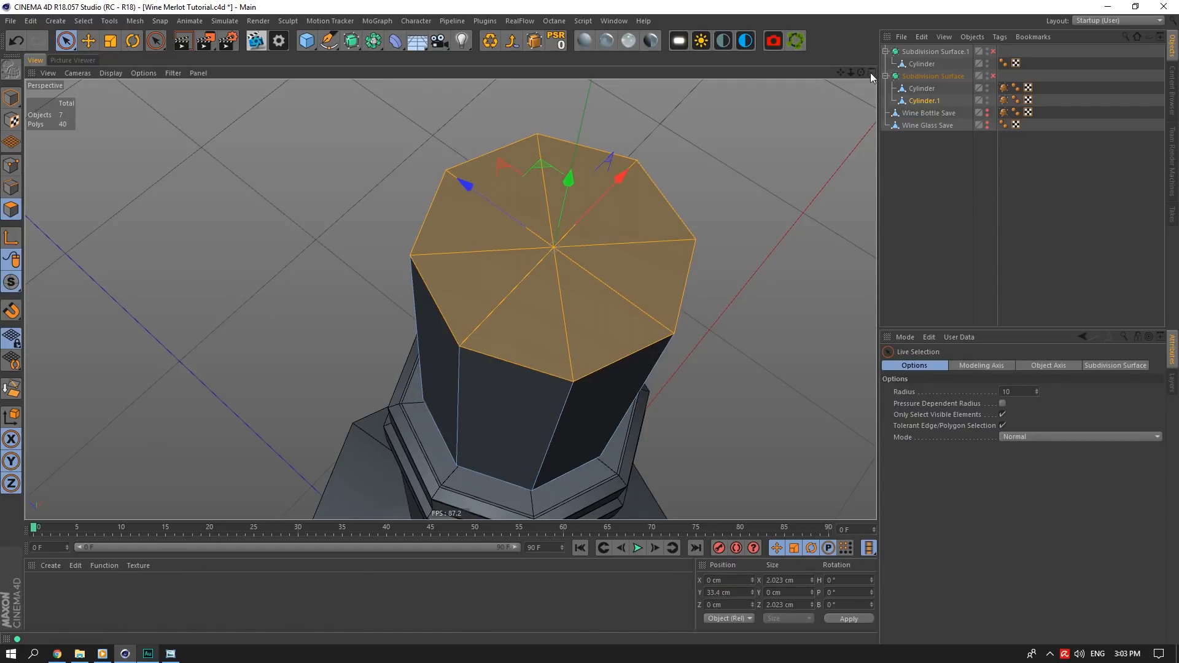
Loop-select the cap's outer edges and bevel them with a 0.1 cm offset
left_click_drag(862, 72, 502, 88)
left_click(11, 188)
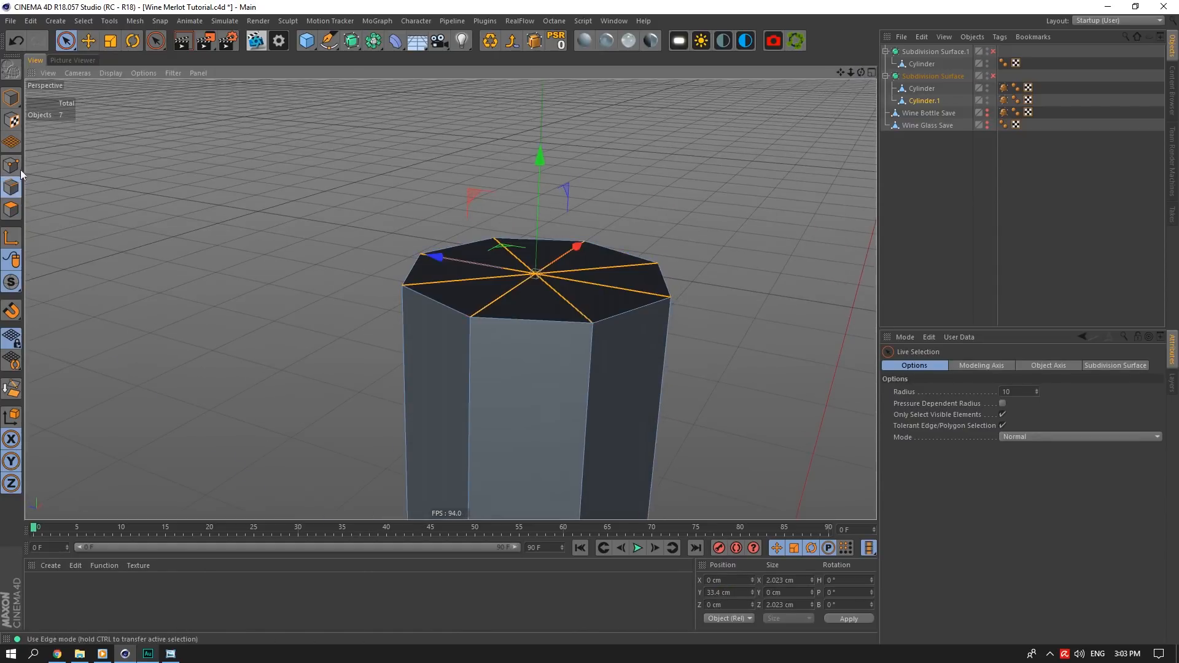
left_click(89, 41)
right_click(529, 316)
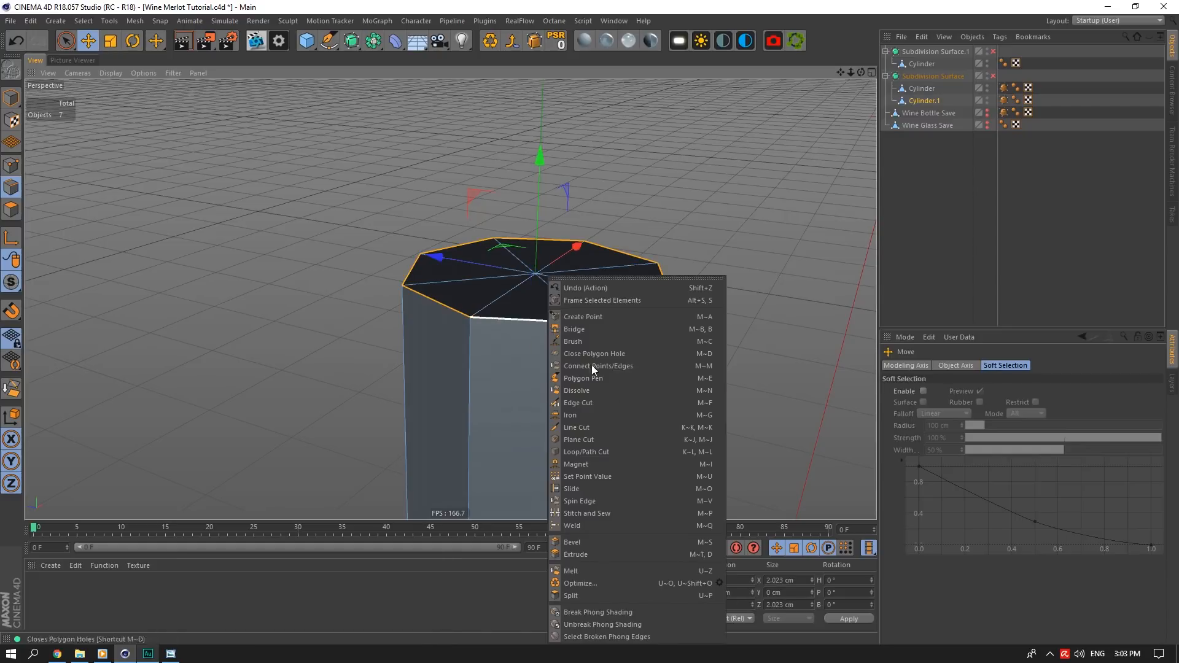
left_click(597, 518)
left_click_drag(581, 399, 586, 400)
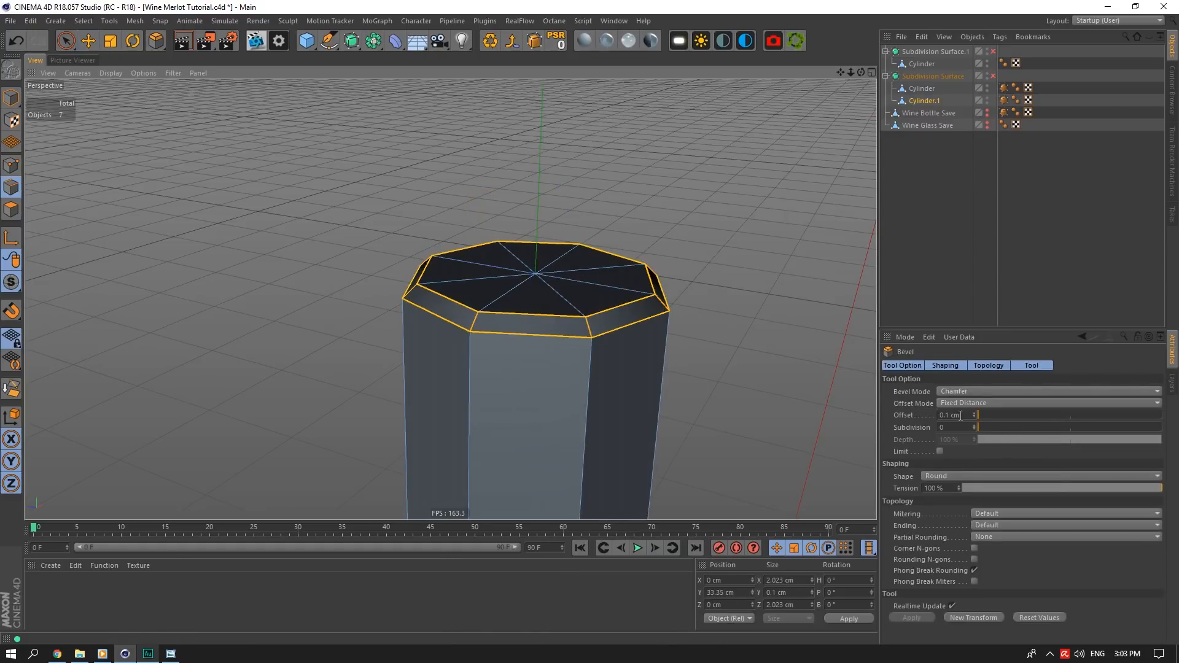
Take Cylinder.1 out of the bottle's Subdivision Surface and parent it under a new Subdivision Surface of its own
scroll(552, 399, "down", 6)
scroll(535, 485, "up", 6)
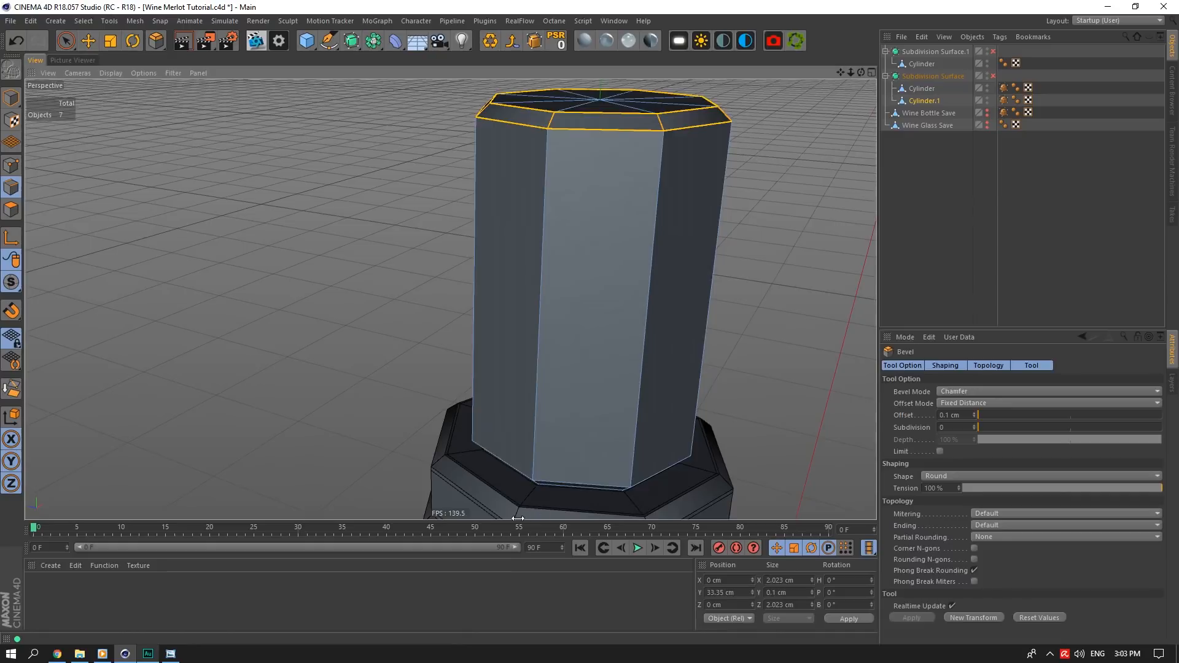
scroll(518, 516, "up", 2)
left_click_drag(839, 69, 805, 18)
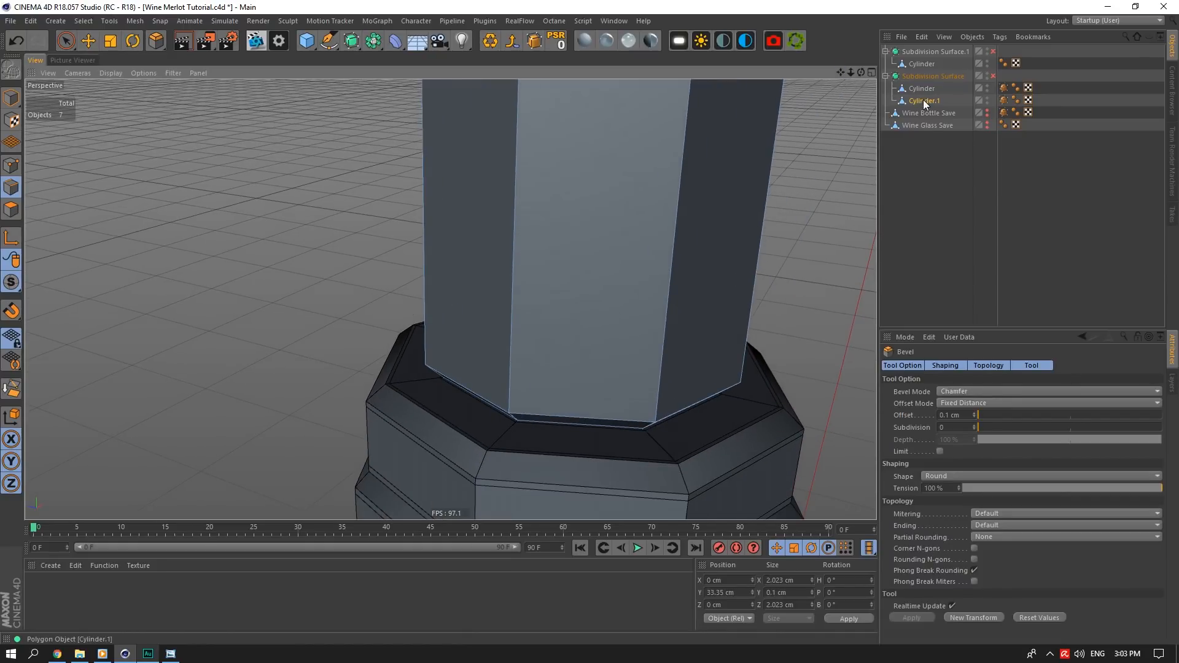
left_click_drag(924, 104, 920, 68)
left_click(886, 51)
left_click(887, 75)
left_click(886, 64)
left_click(375, 41)
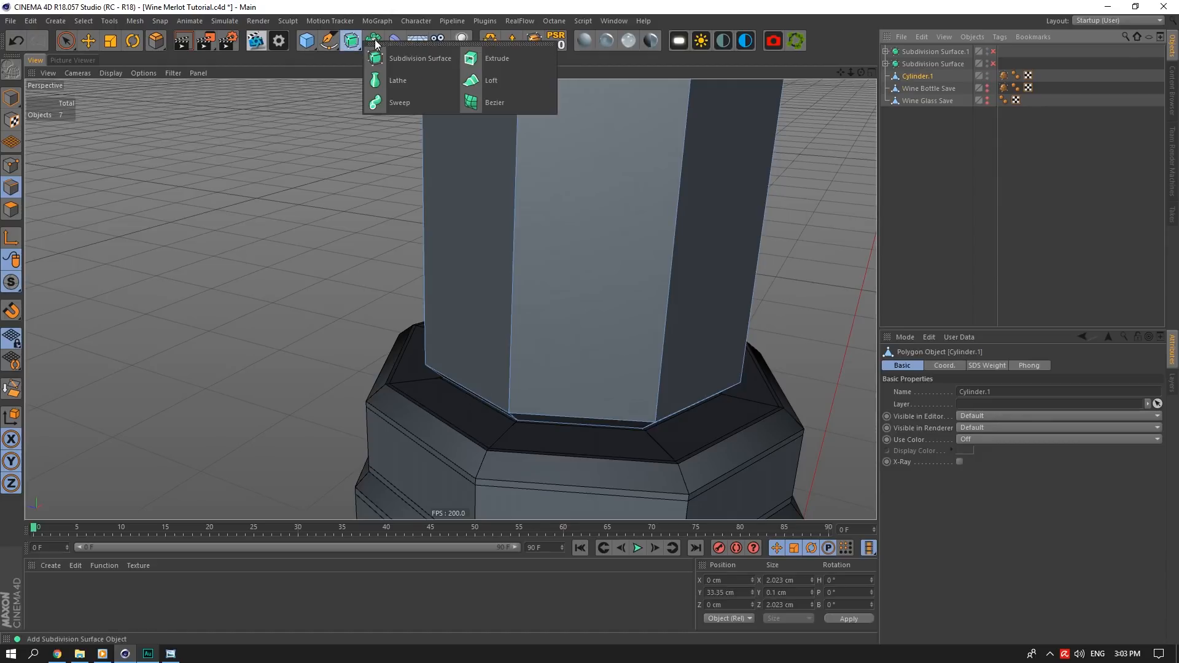
left_click(412, 63, "alt")
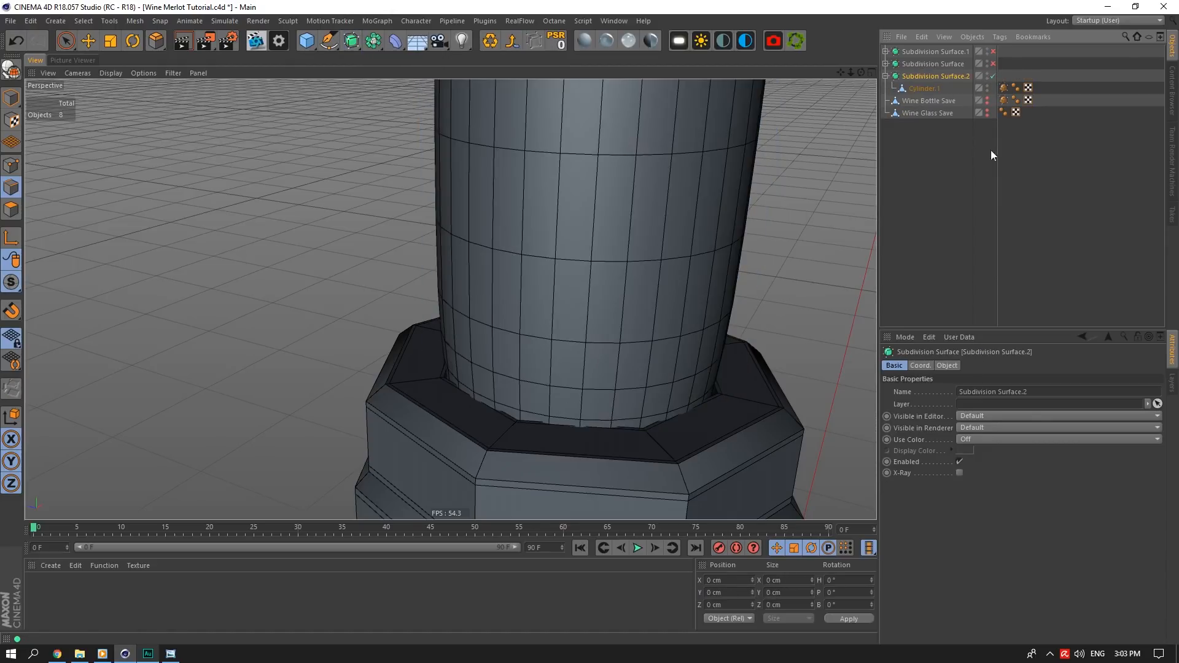
Preview the smoothed bottle and stopper together around the rim, and switch both subdivision surfaces off
left_click(993, 64)
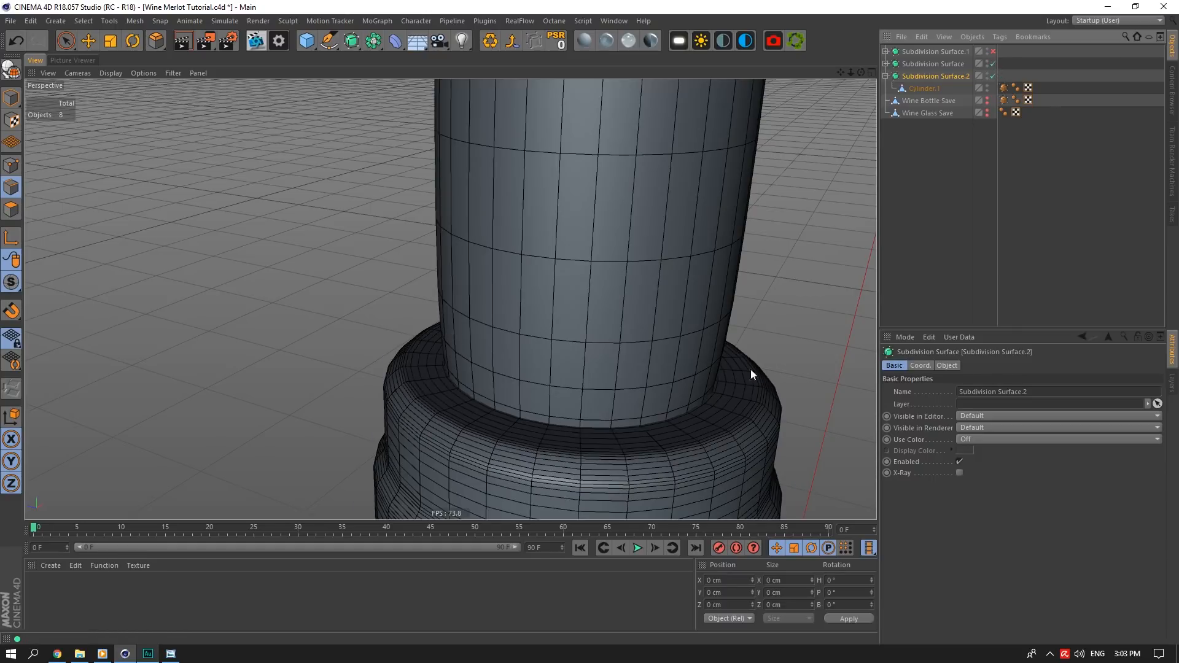
scroll(574, 421, "up", 3)
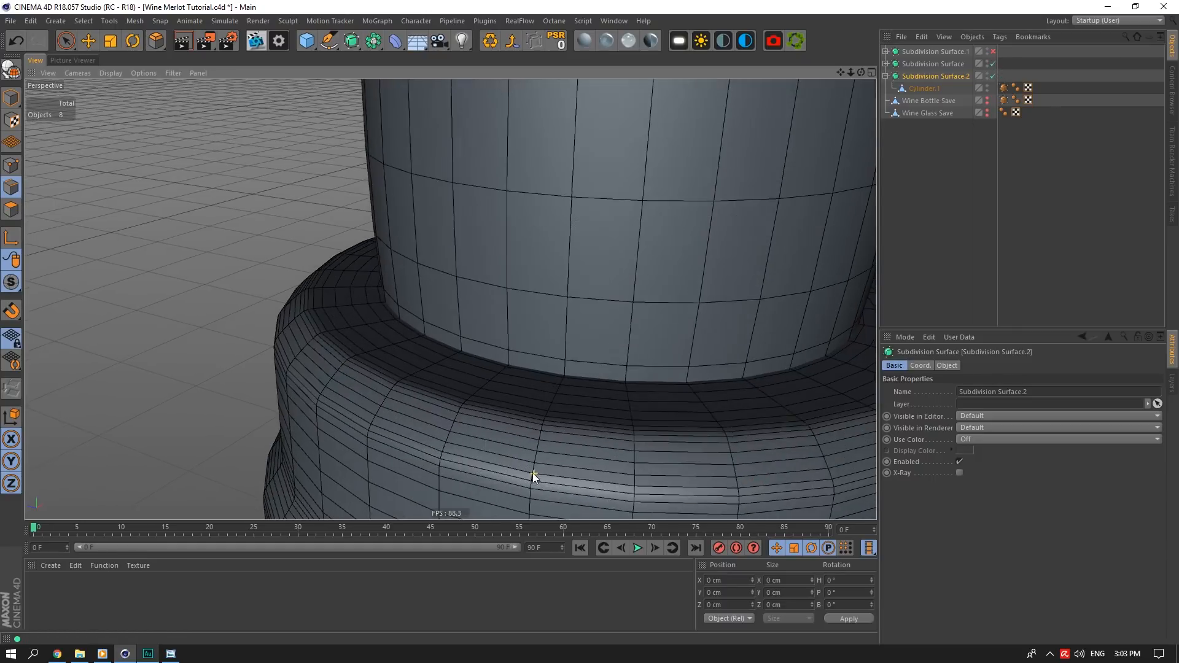
left_click(993, 64)
left_click(993, 75)
Add a loop cut to Cylinder.1 just above the lower outer edge of its wide part, at an offset of about 0.47%
left_click(908, 88)
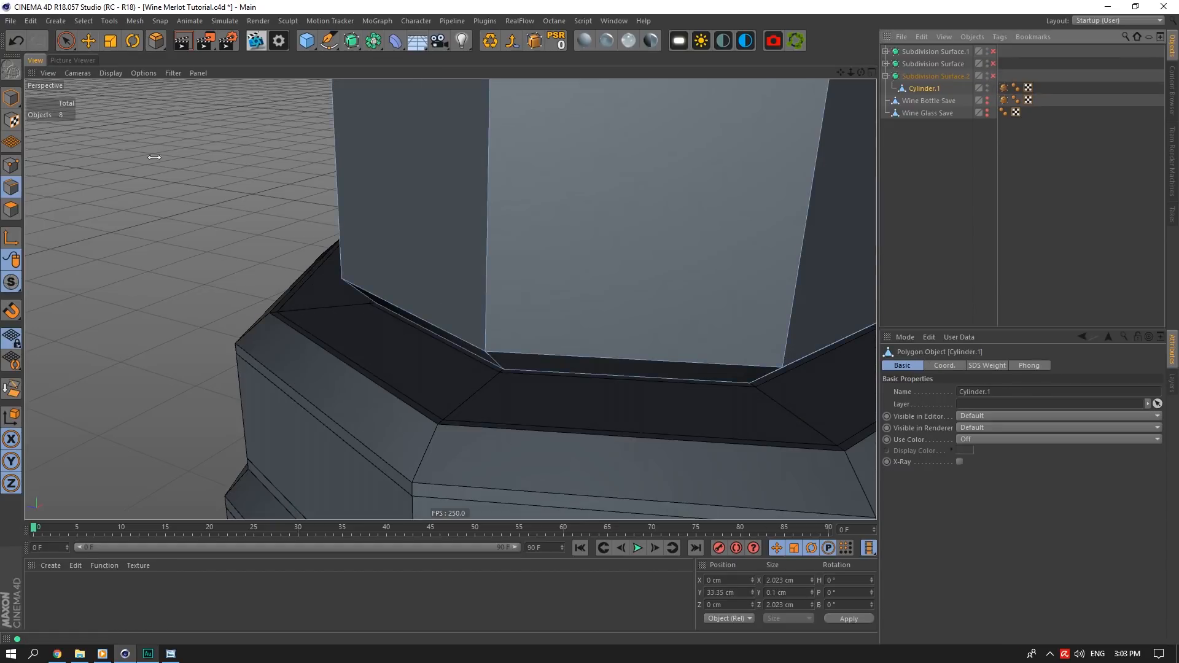
left_click(88, 41)
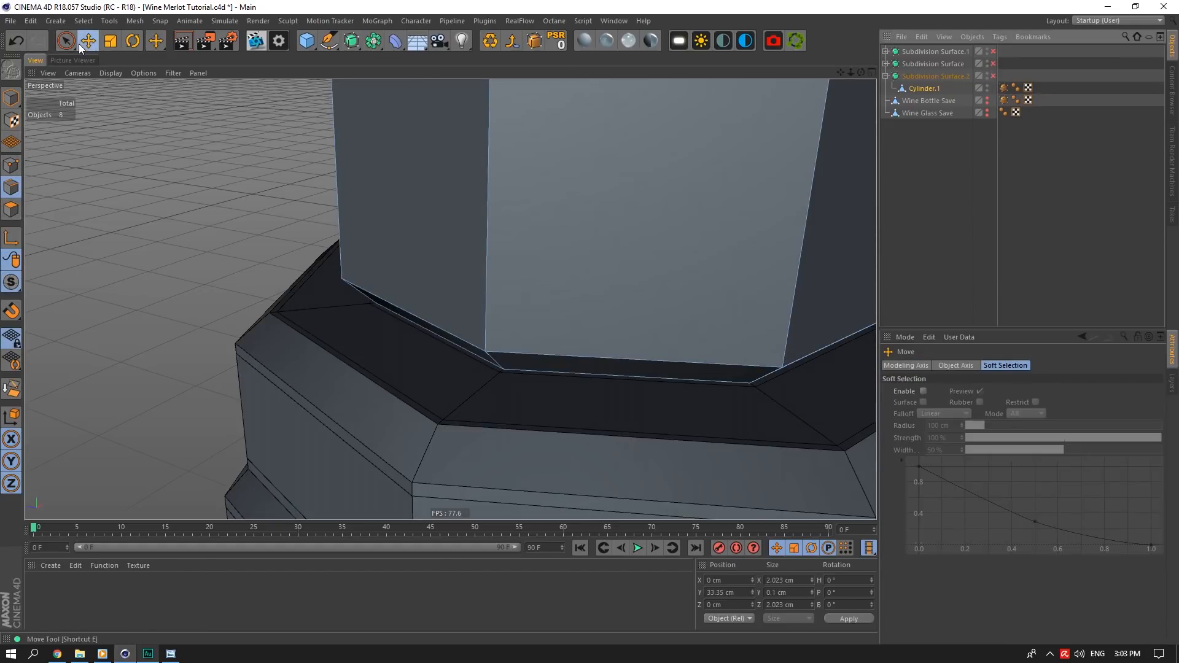
right_click(529, 270)
left_click(562, 351)
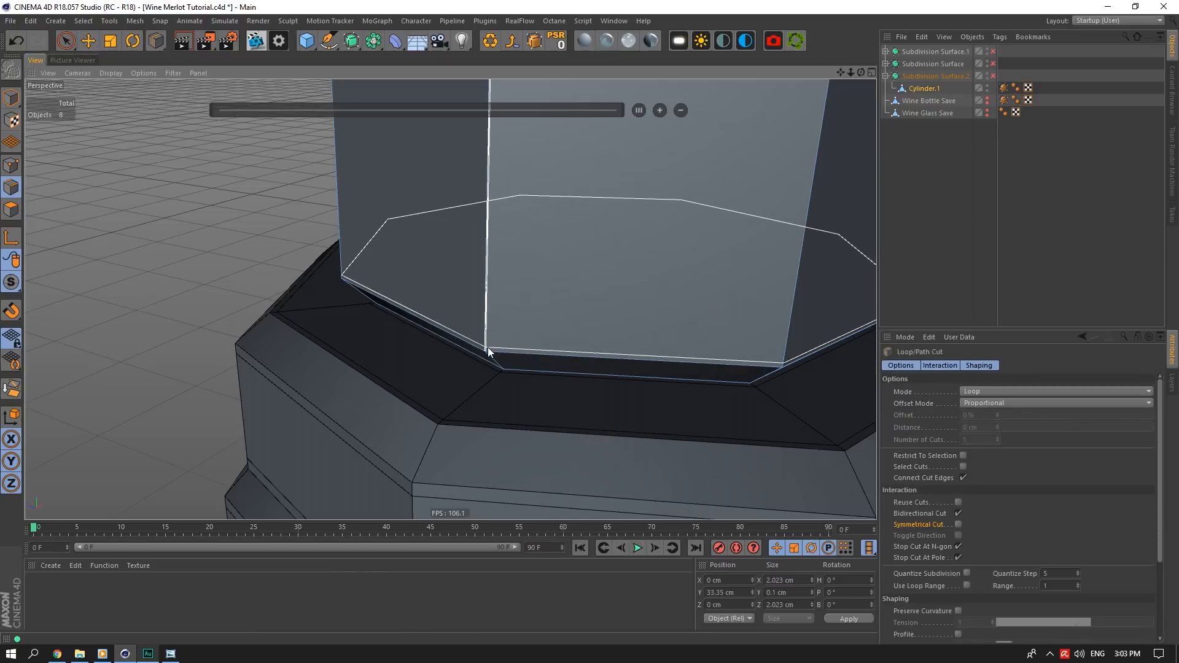
scroll(517, 453, "up", 3)
scroll(516, 453, "up", 1)
left_click_drag(467, 344, 457, 270, "alt")
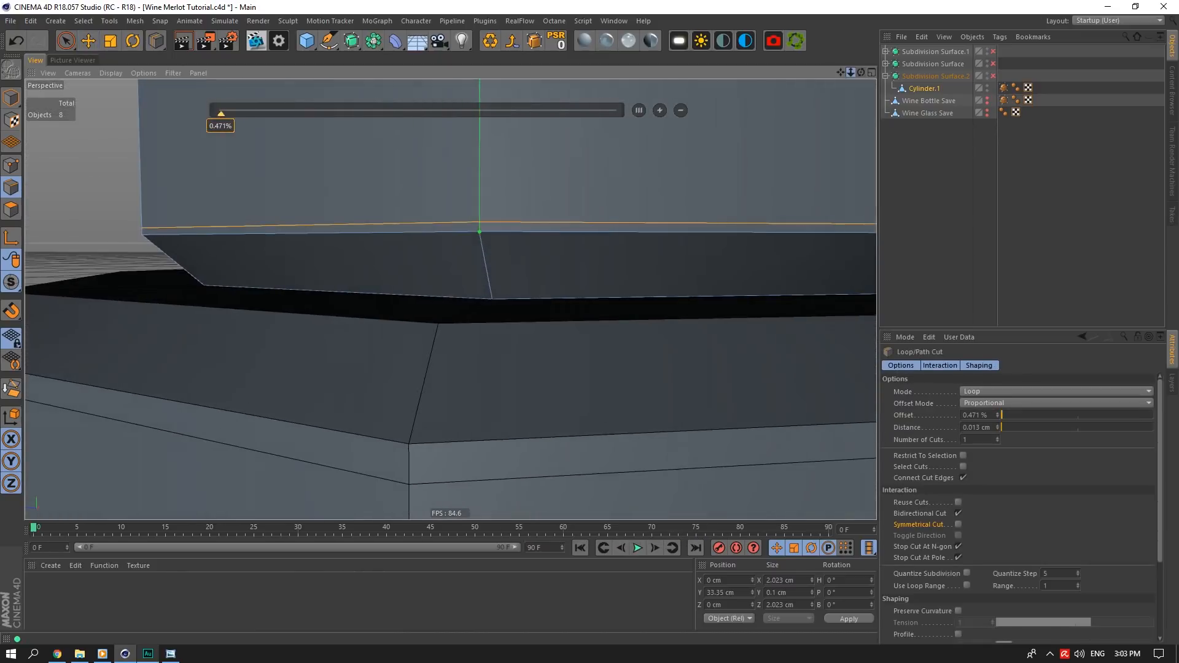
Enable X-Ray on the bottle's Cylinder and loop-cut the stopper just below its flare at the bottle mouth
scroll(458, 299, "down", 4)
left_click(894, 63)
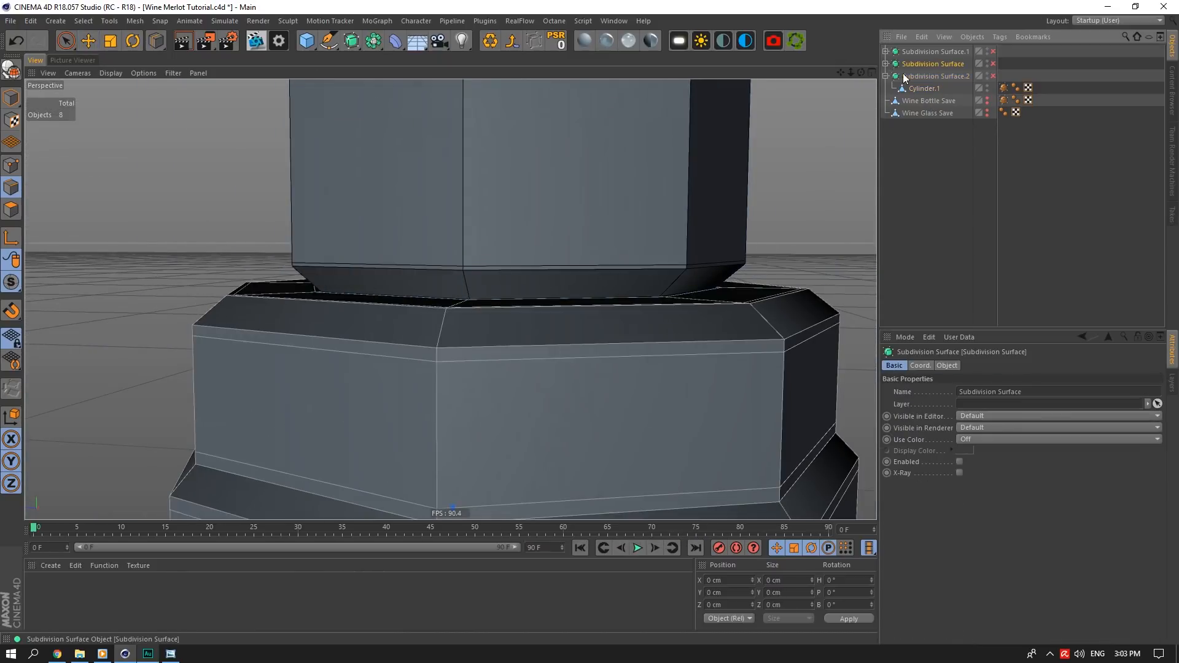
left_click(886, 64)
left_click(918, 77)
left_click(958, 462)
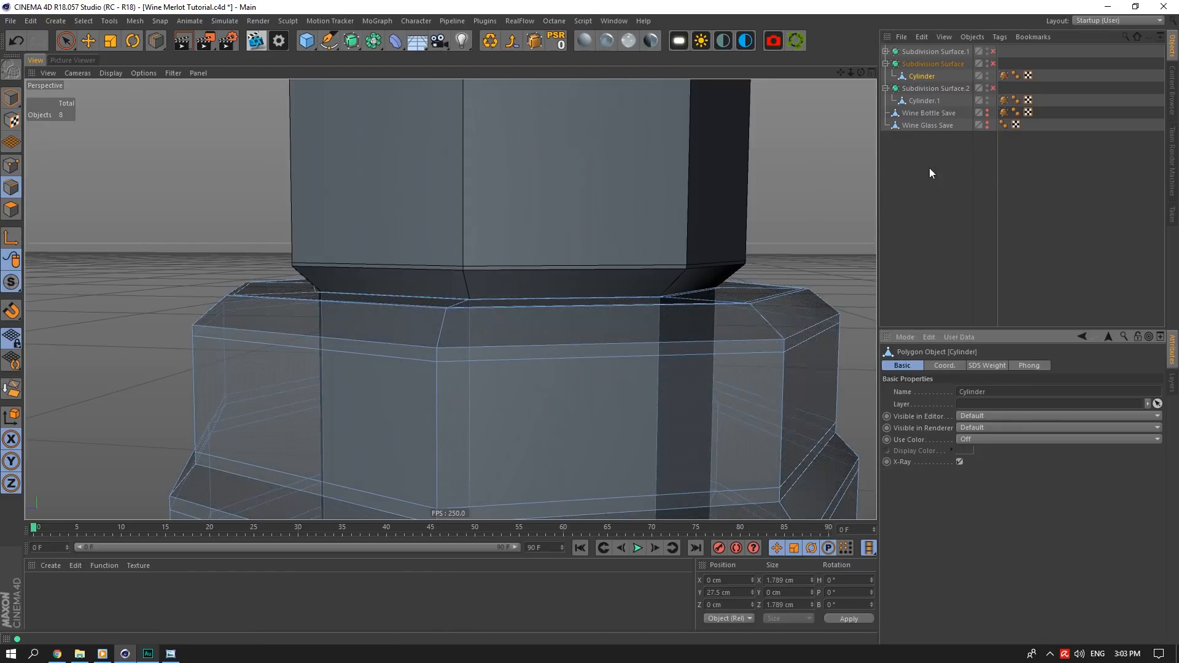
left_click(927, 100)
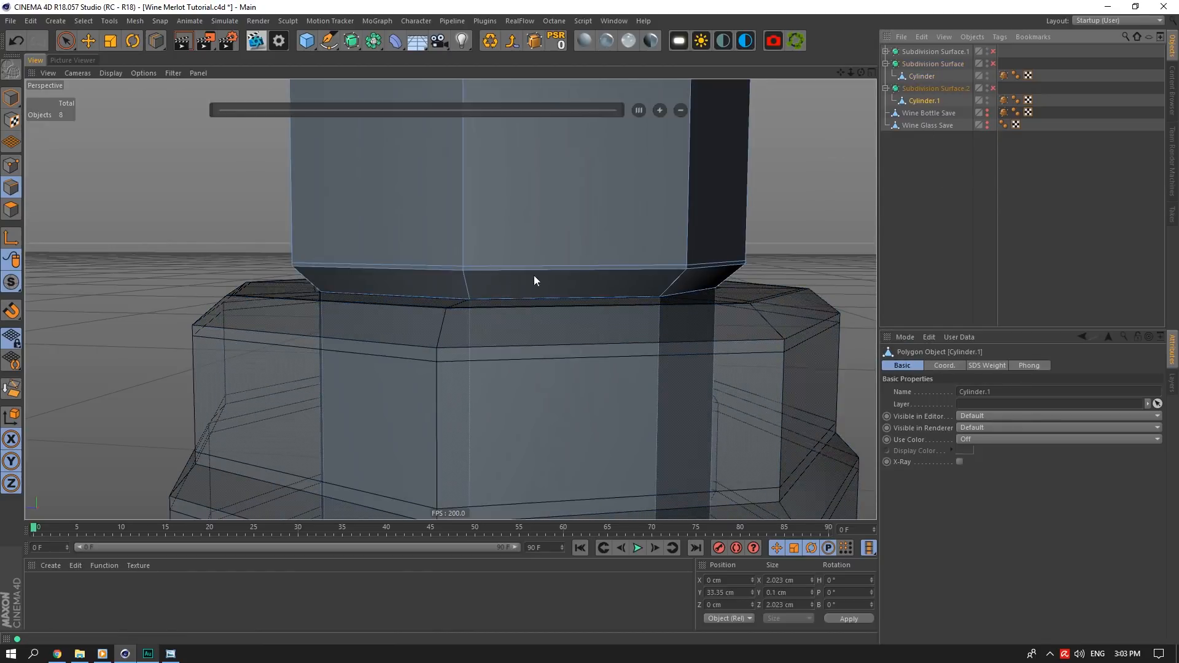
left_click(471, 304)
Loop-select the stopper's bottom edges inside the neck and bevel them with a 0.1 cm offset
left_click_drag(841, 72, 848, 1)
key("e")
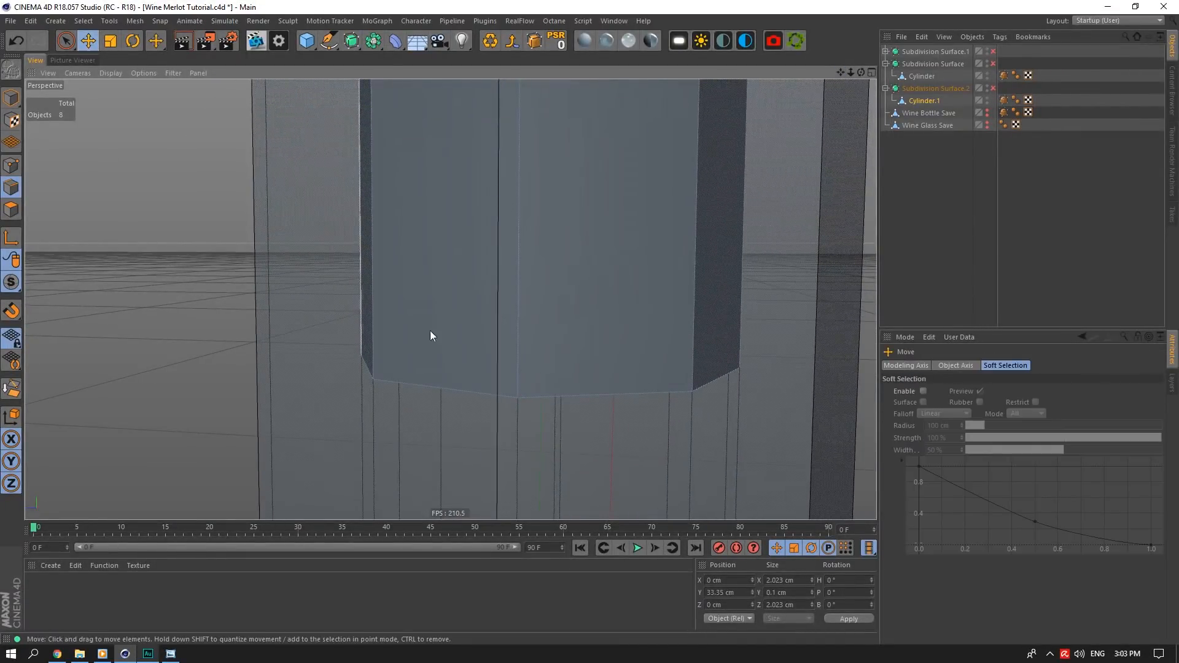
left_click(538, 403)
right_click(571, 402)
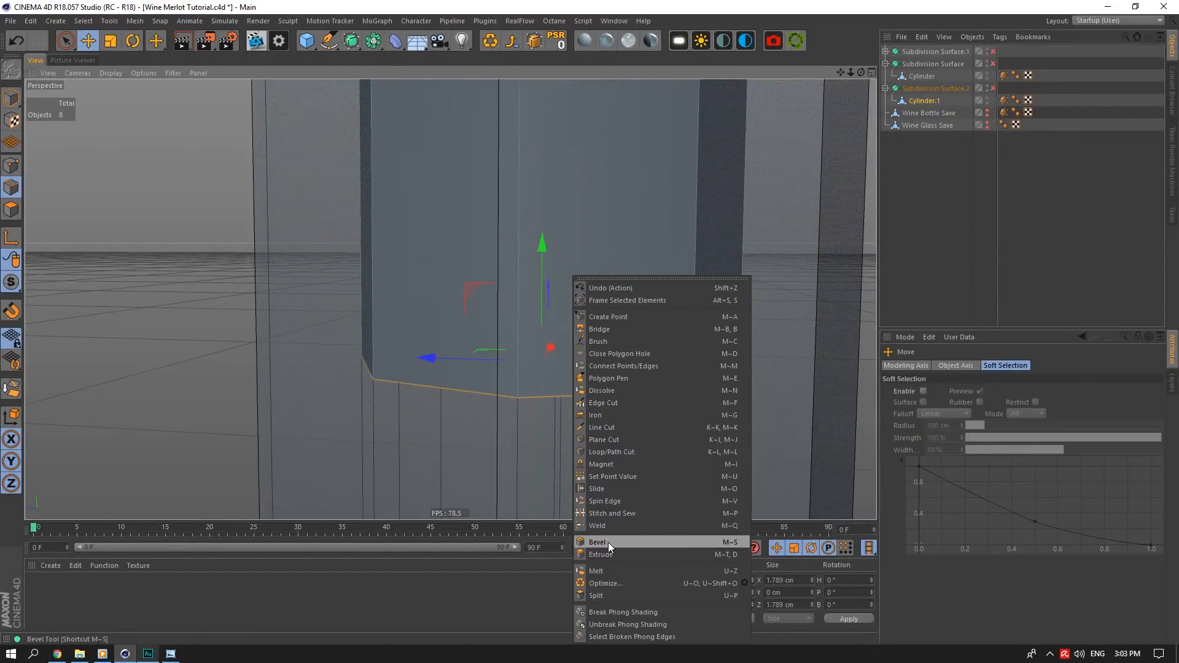
left_click(590, 543)
left_click_drag(590, 454, 657, 454)
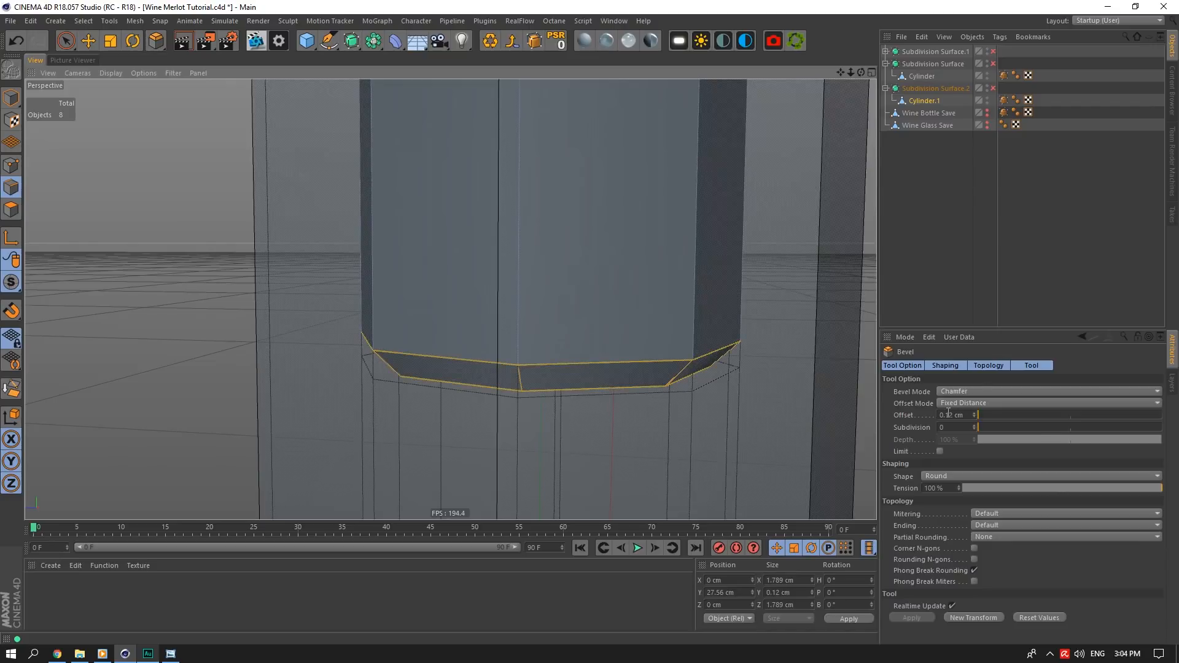
left_click_drag(948, 414, 973, 414)
type("1")
key("Return")
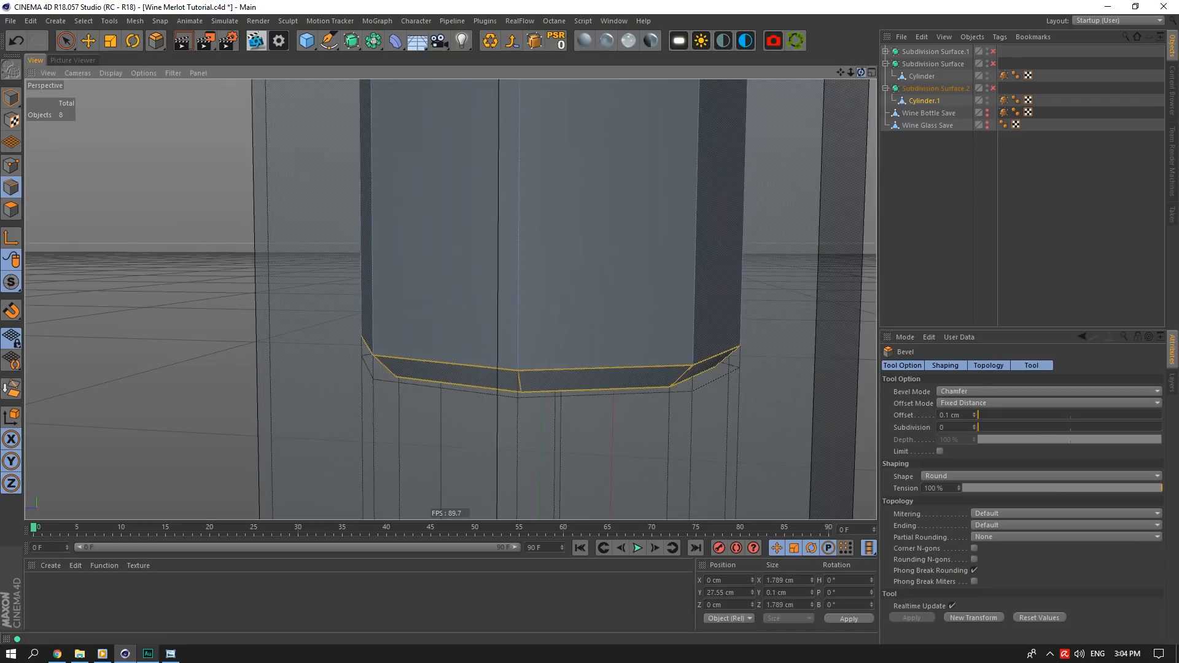
Add loop cuts on both sides of the bottom bevel, at about 0.469% on the side wall and 96.83% on the bottom cap
right_click(602, 282)
left_click(639, 449)
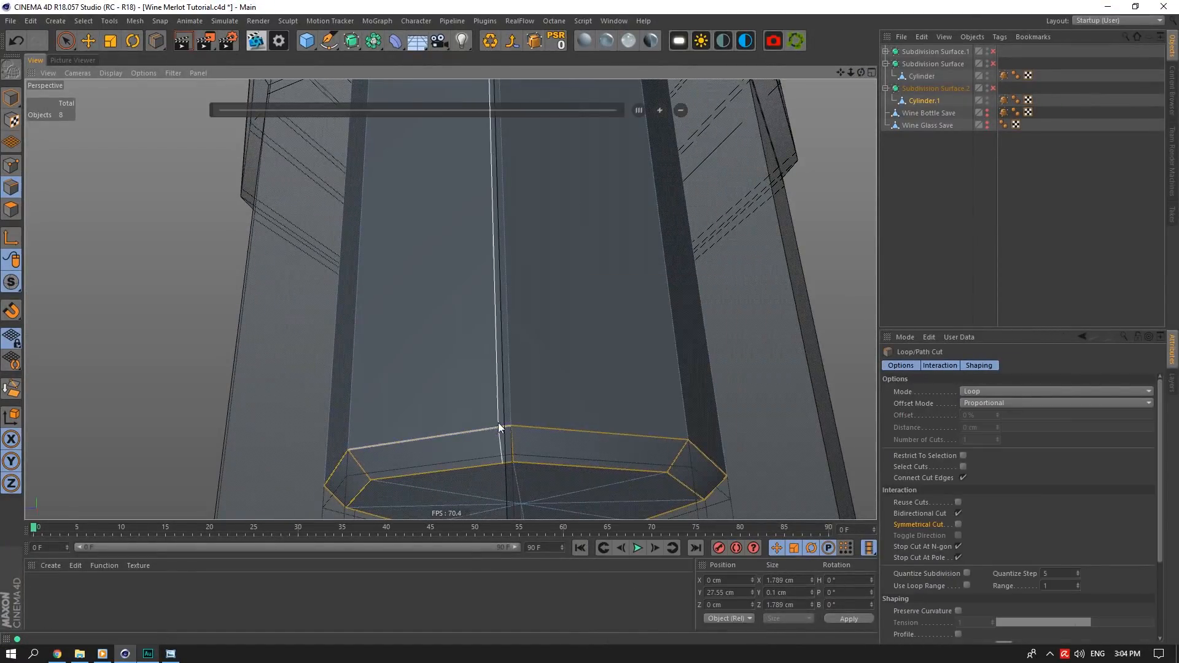
left_click(512, 423)
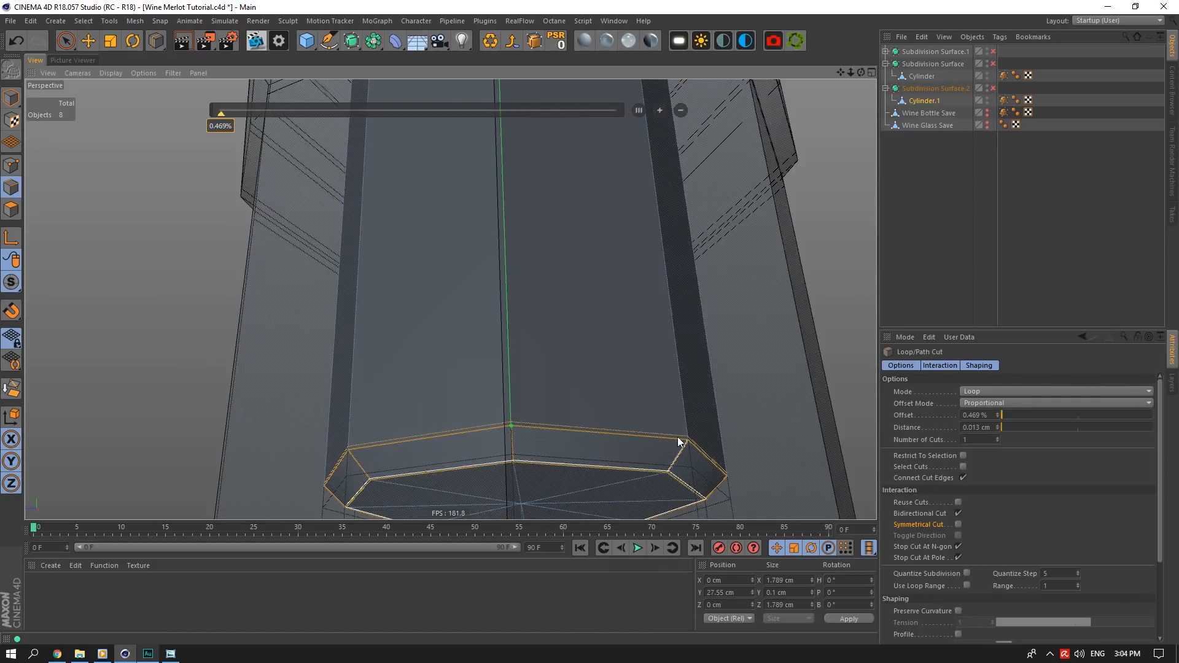
left_click_drag(861, 73, 860, 69)
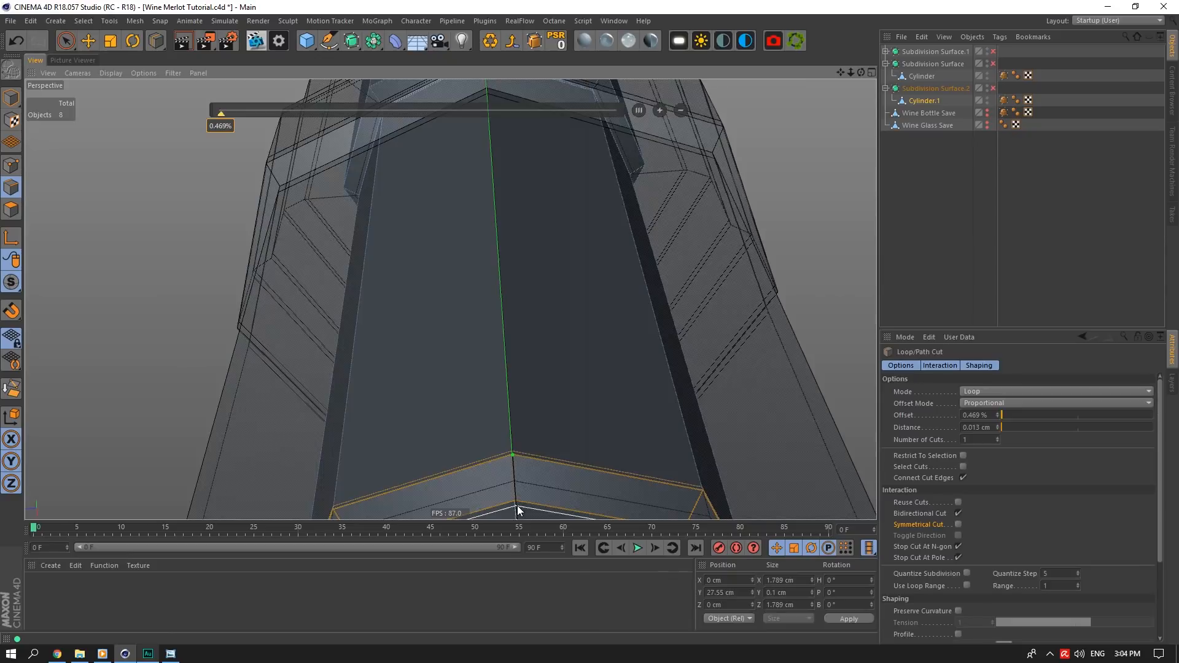
left_click_drag(519, 509, 765, 255)
left_click_drag(862, 76, 843, 24)
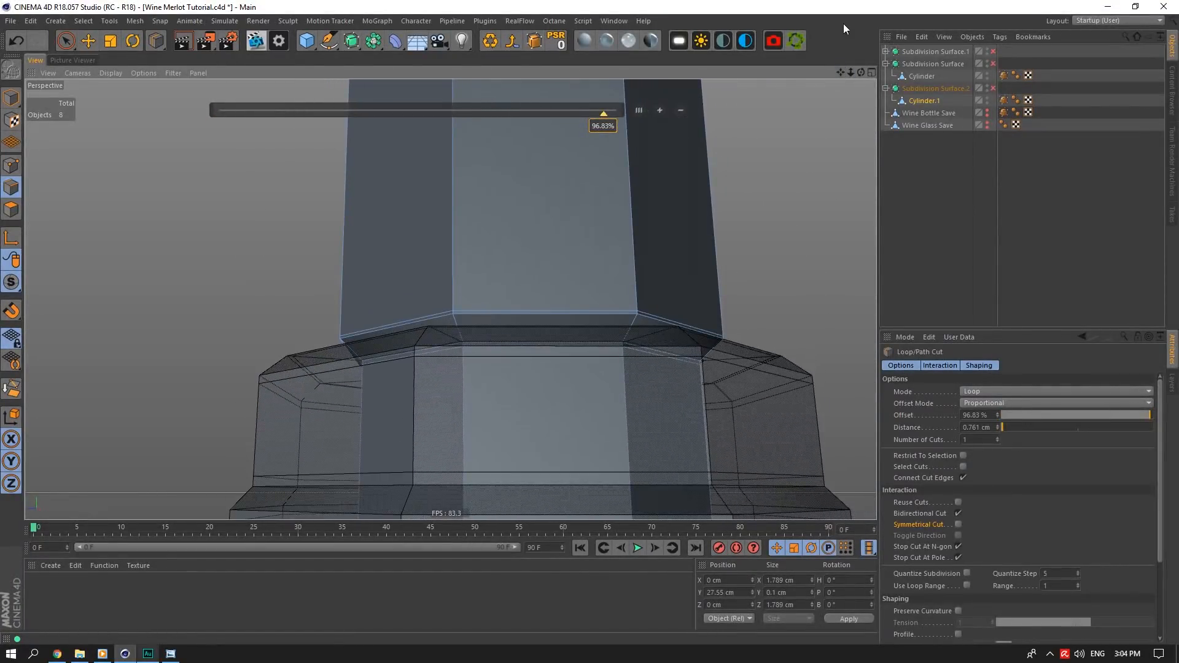
Turn on Subdivision Surface.2 and the bottle's Subdivision Surface to examine how the smoothed stopper sits in the neck
left_click_drag(861, 72, 833, 120)
left_click(946, 91)
left_click(994, 89)
left_click(940, 64)
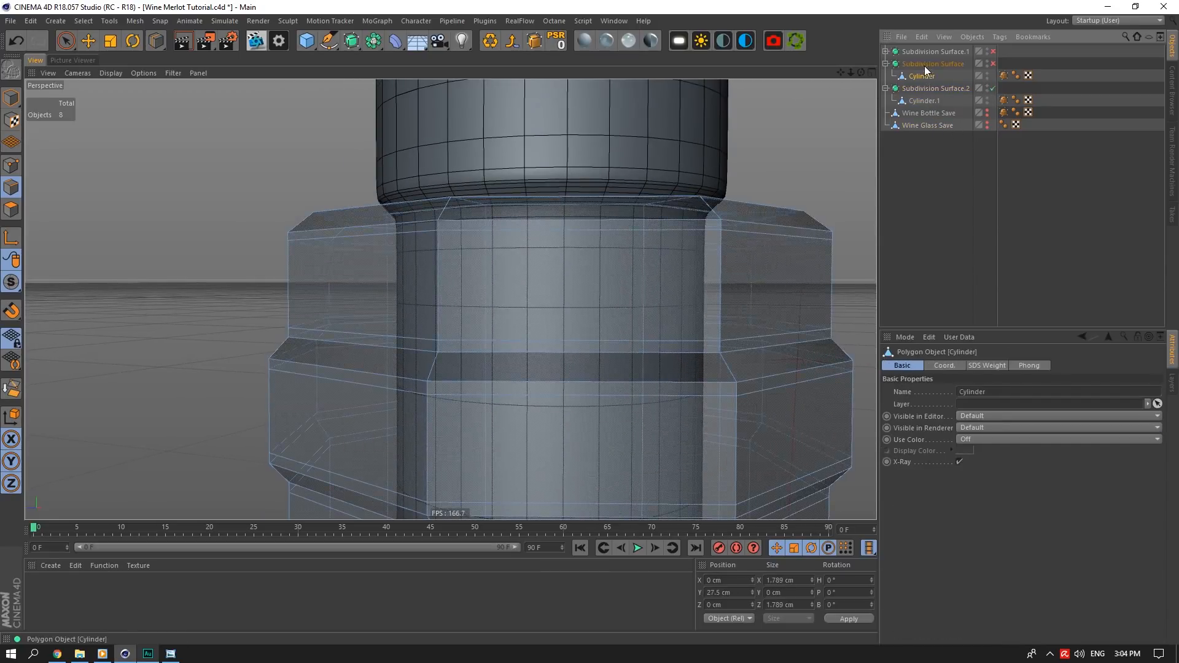
left_click(991, 64)
left_click(921, 218)
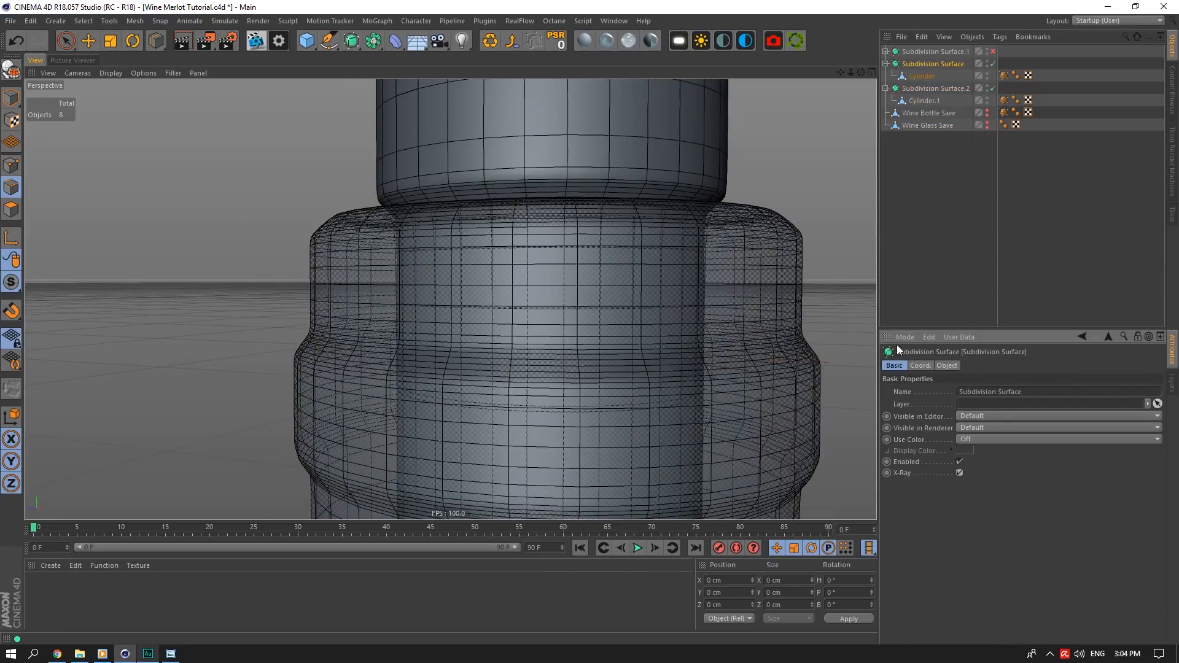
left_click_drag(861, 73, 823, 77)
left_click_drag(450, 300, 461, 267, "alt")
left_click_drag(861, 73, 857, 332)
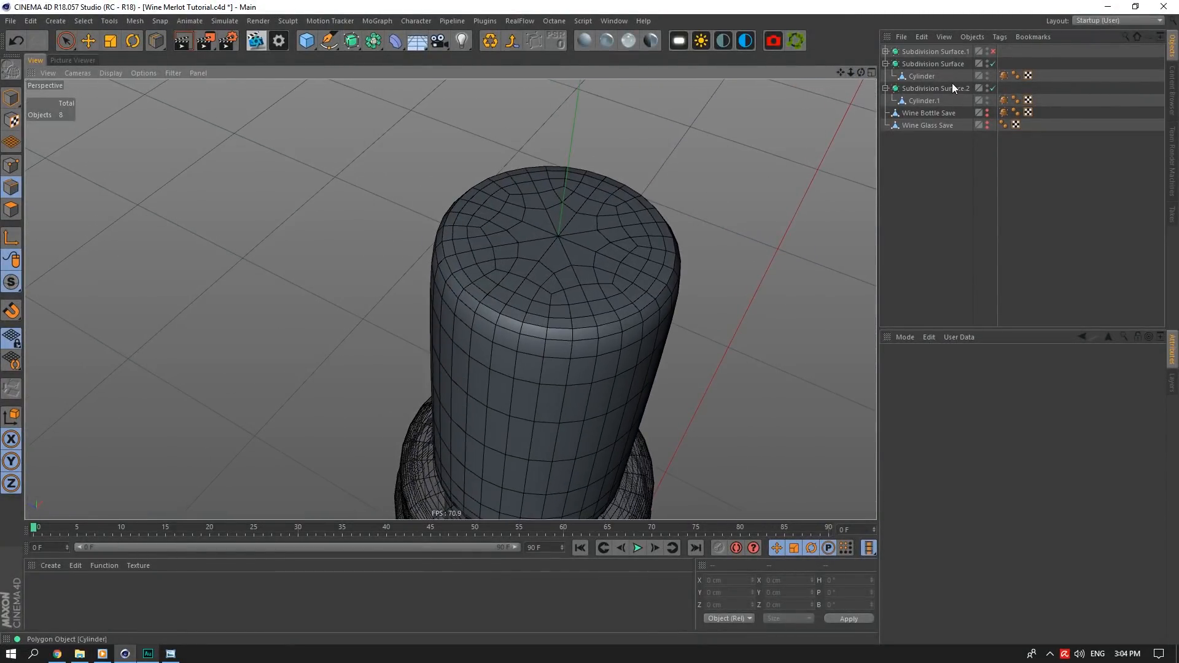
Turn off the bottle's Subdivision Surface and toggle Subdivision Surface.2 off and on to compare the stopper's base mesh with its smoothed shape
left_click(972, 73)
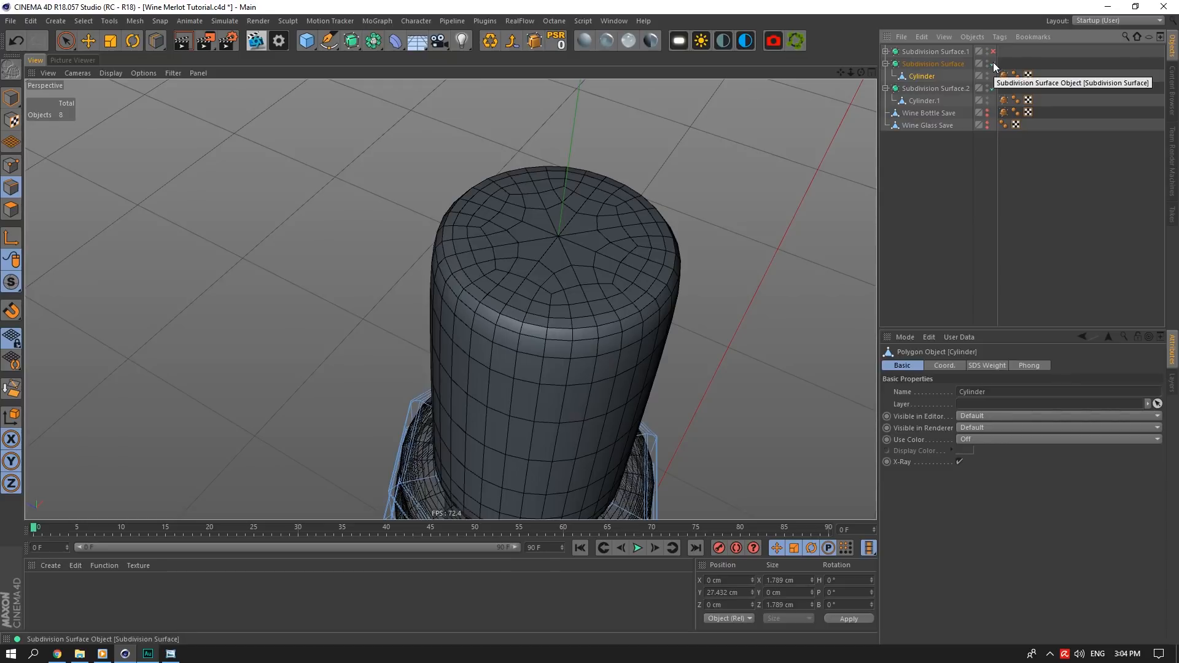
left_click(993, 62)
left_click(990, 81)
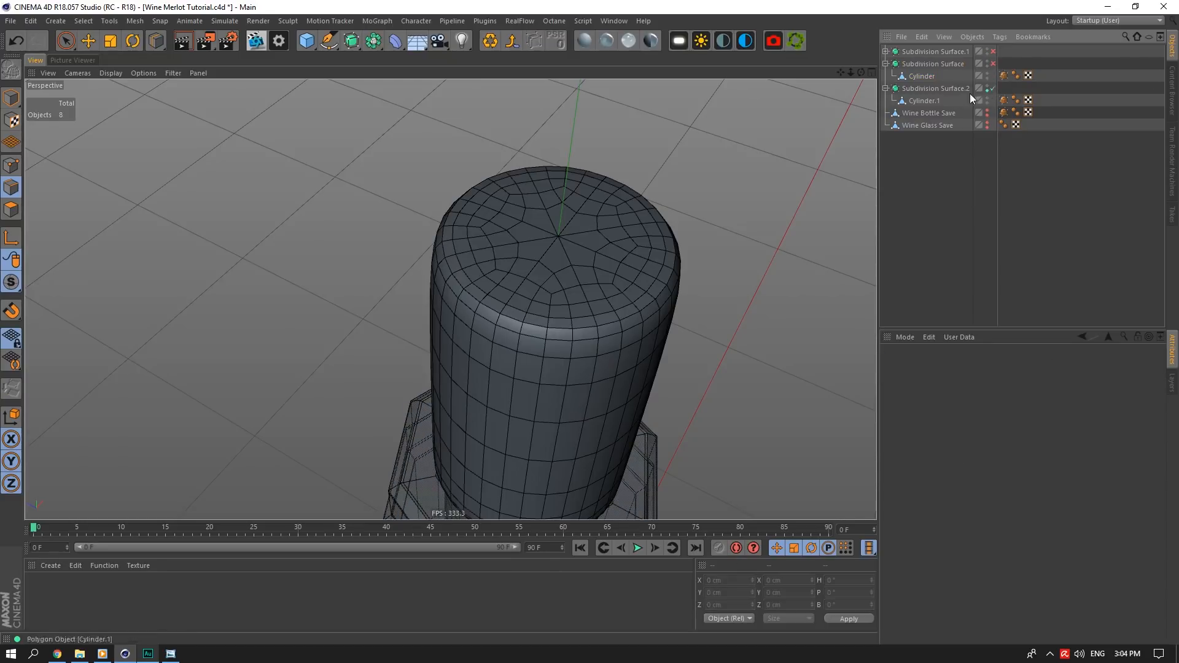
left_click(993, 87)
left_click(938, 101)
scroll(485, 338, "up", 5)
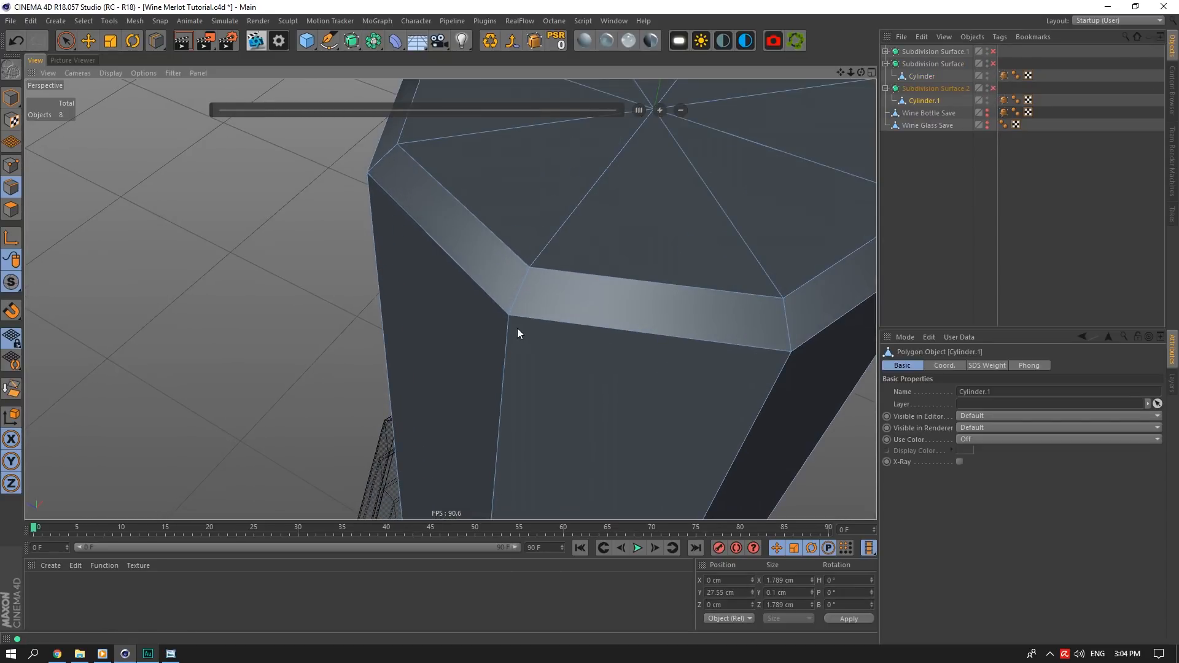
left_click(1040, 124)
left_click(993, 87)
scroll(684, 127, "down", 8)
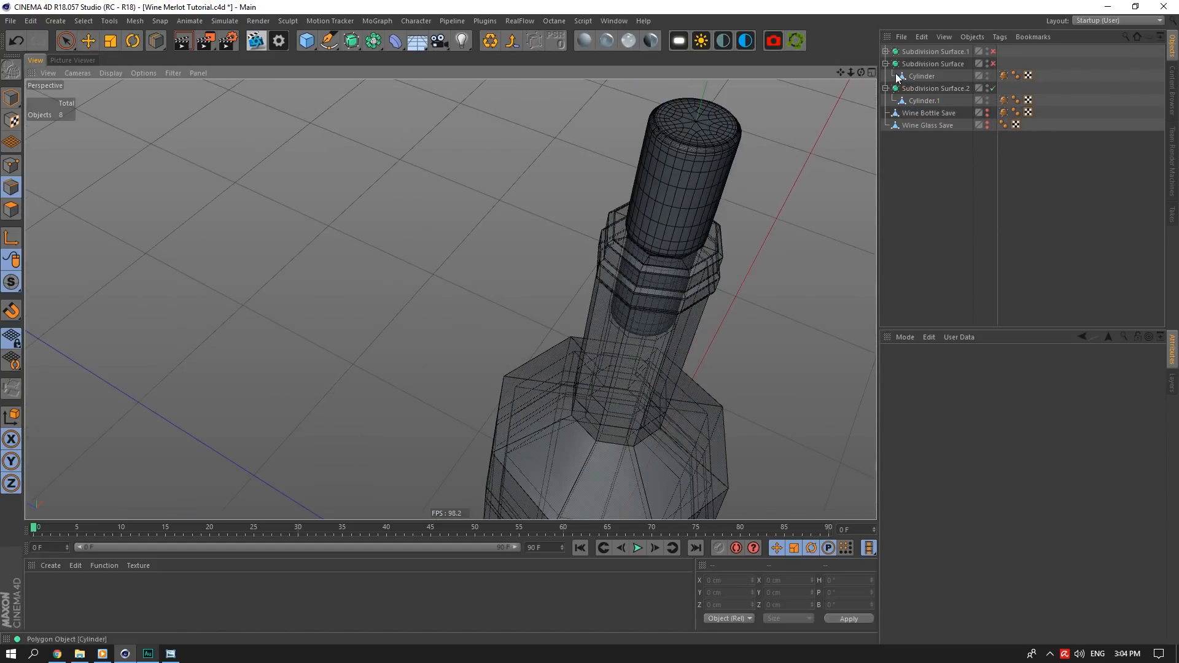
Select Cylinder.1 and turn off Subdivision Surface.2 to work on the stopper's unsmoothed mesh
mouse_move(861, 72)
left_mouse_down()
mouse_move(845, 82)
mouse_move(853, 75)
left_mouse_up()
middle_click_drag(504, 241, 476, 195, "alt")
scroll(476, 194, "up", 3)
scroll(417, 268, "up", 3)
scroll(418, 263, "up", 3)
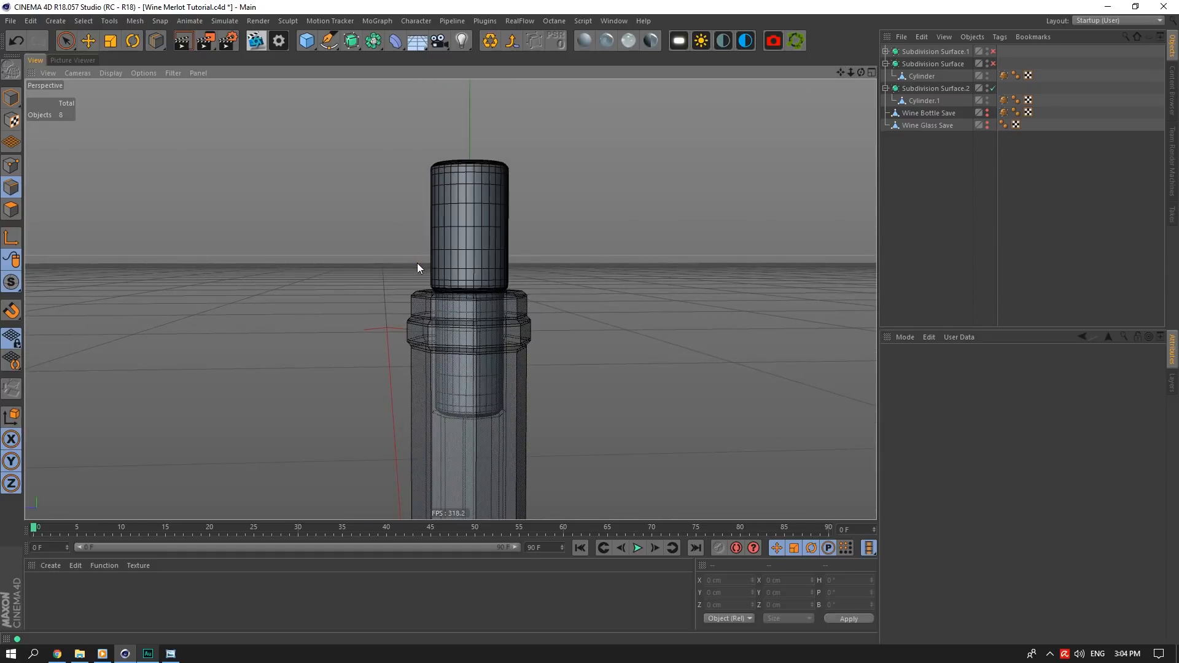
scroll(417, 275, "up", 3)
left_click(938, 100)
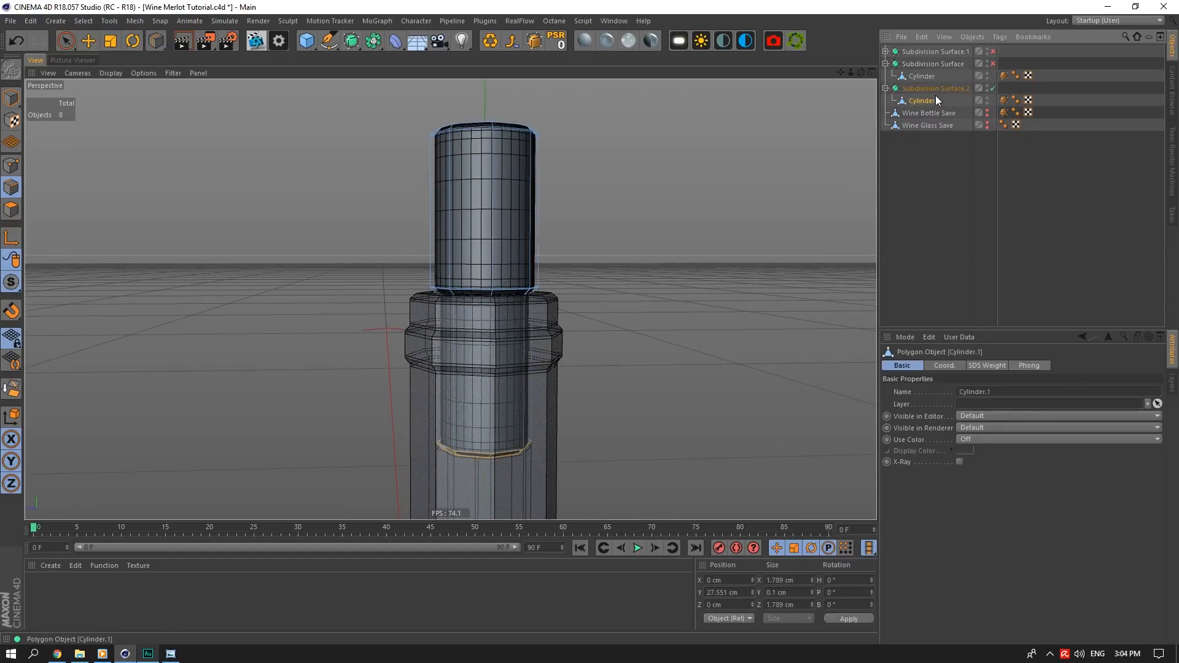
left_click(994, 89)
key("k")
key("l")
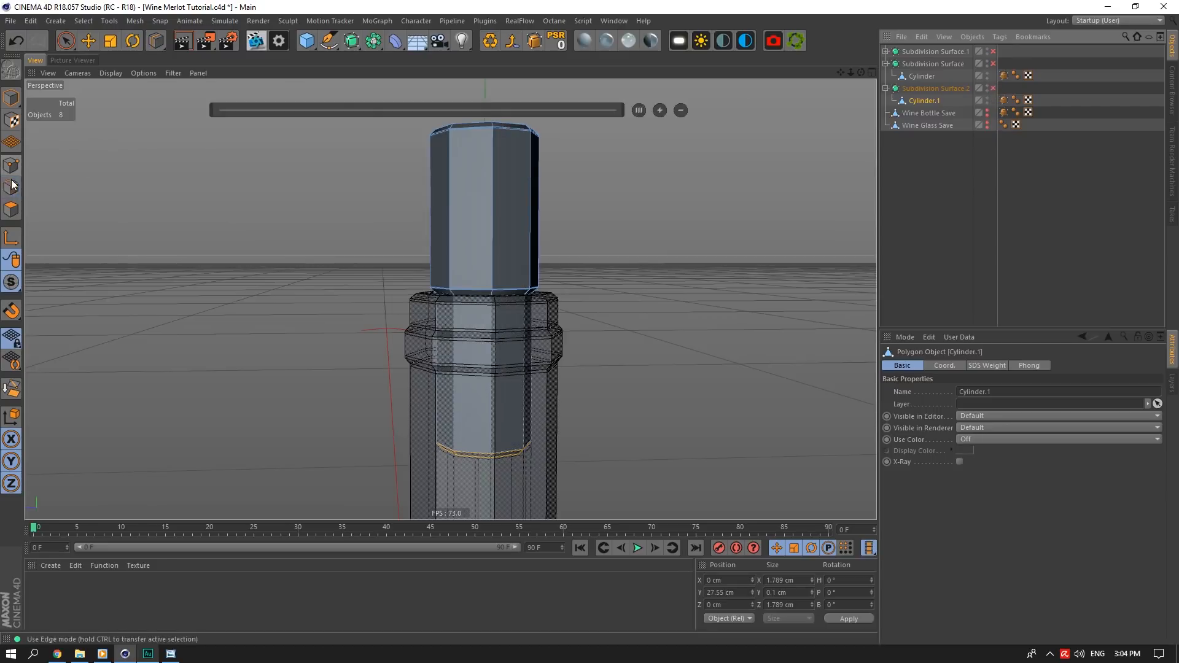
left_click_drag(860, 73, 876, 103)
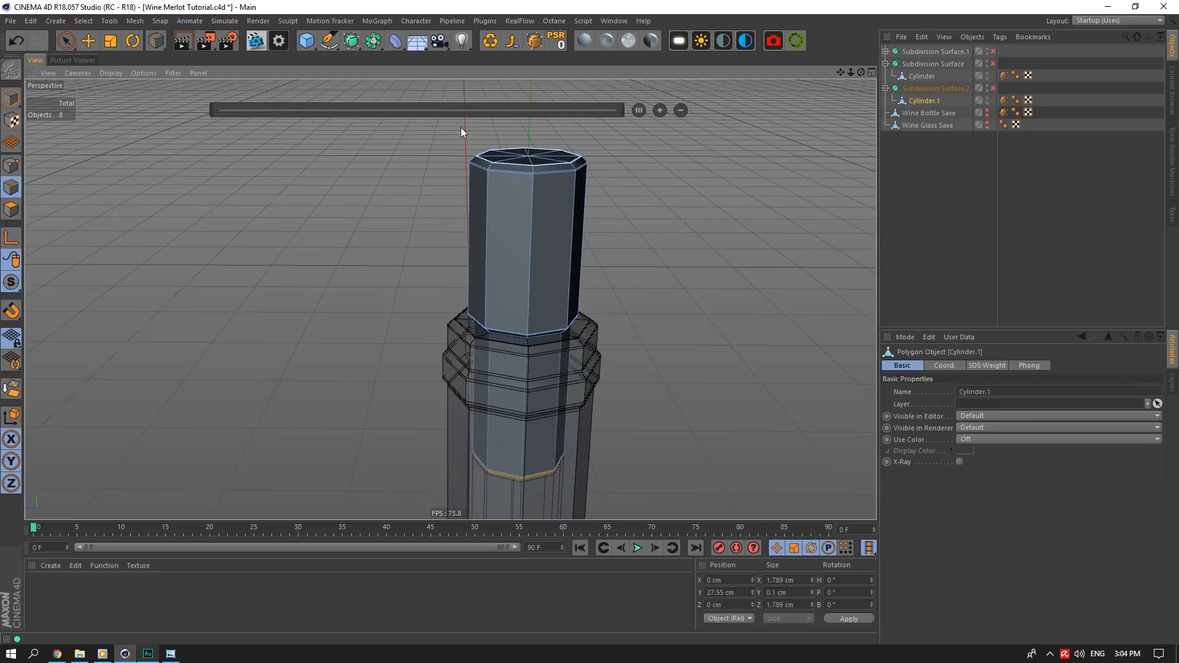
Select all edges of the stopper's top end: the loops around its upper bevel and the cap's radial edges
left_click(85, 44)
left_click(487, 175)
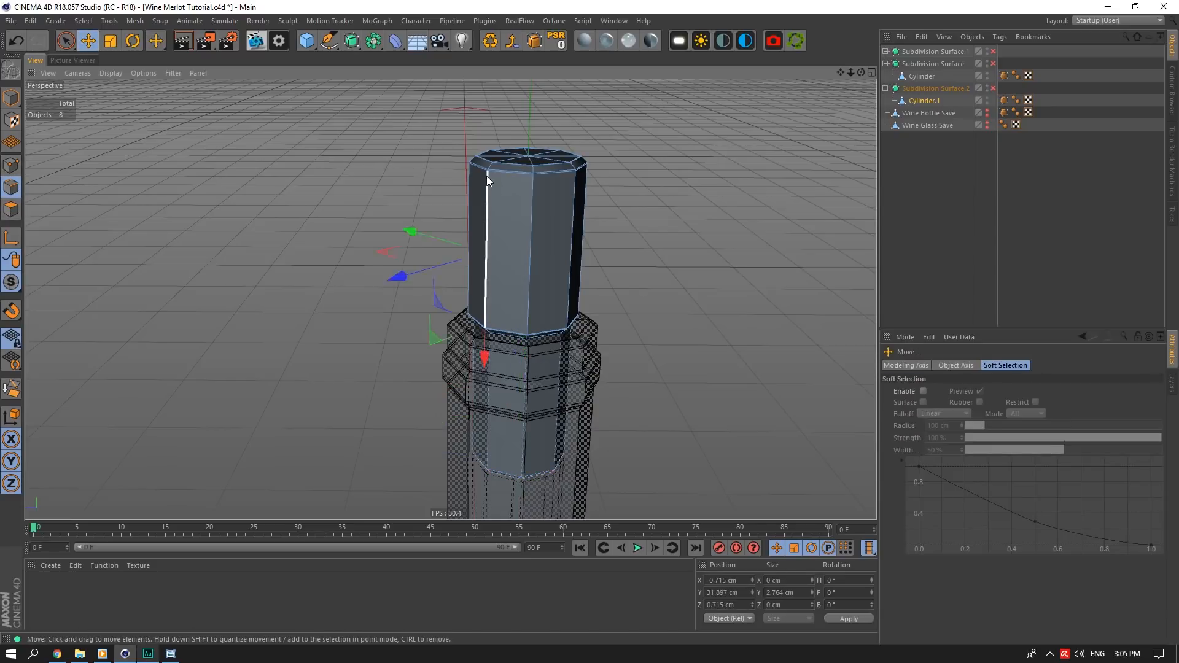
scroll(509, 168, "up", 3)
scroll(508, 168, "up", 2)
double_click(499, 186)
double_click(503, 178, "shift")
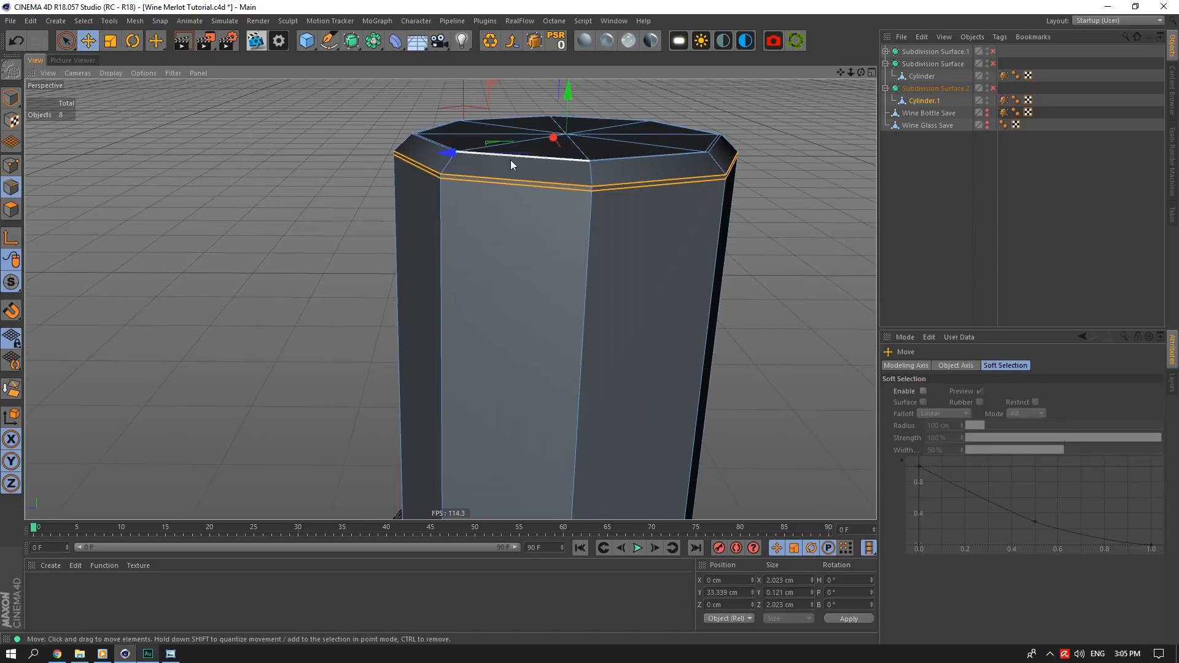
double_click(511, 160, "shift")
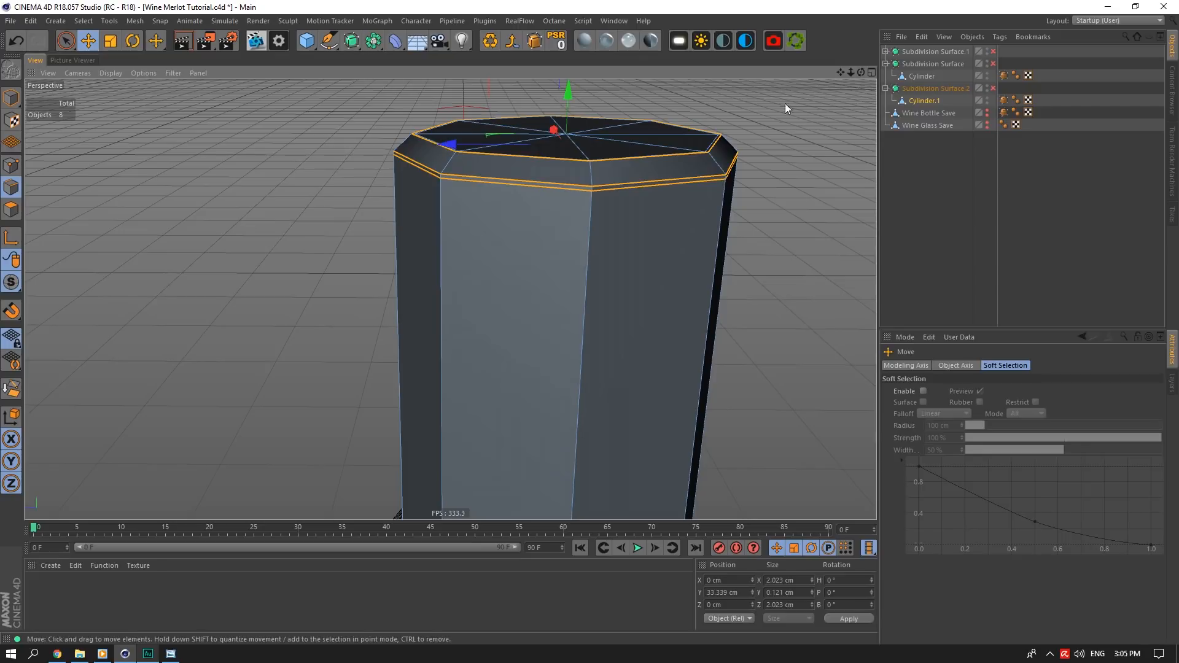
left_click_drag(468, 86, 467, 116, "alt")
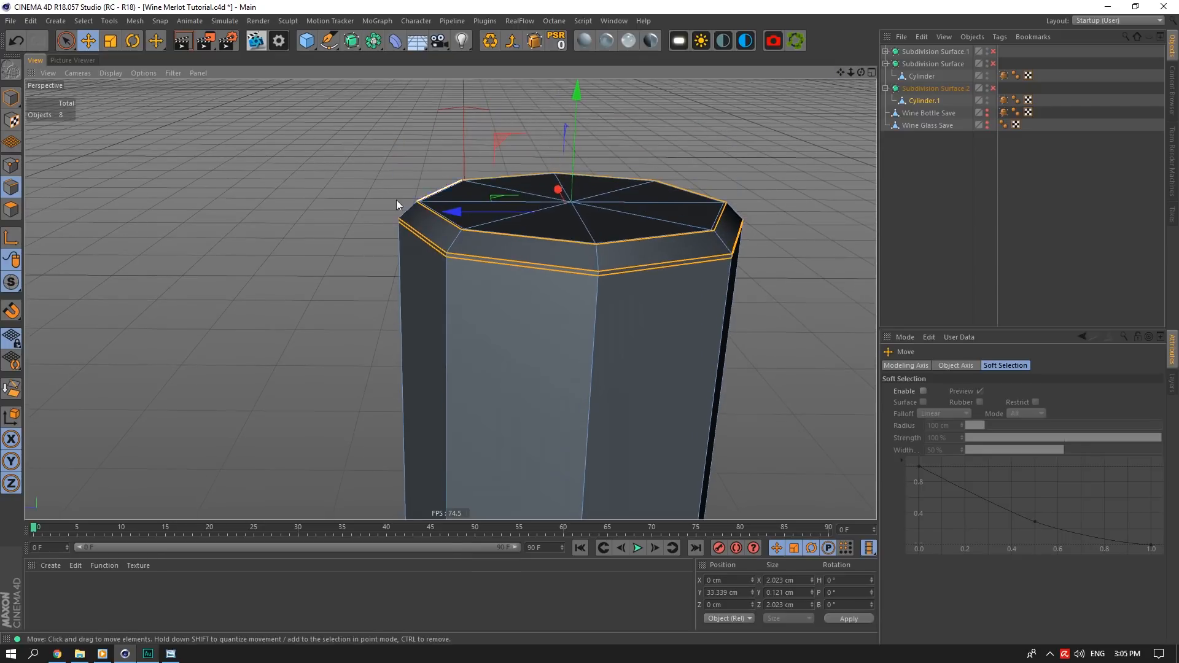
double_click(433, 210, "shift")
left_click(65, 40)
left_click(572, 202, "shift")
scroll(668, 295, "down", 3)
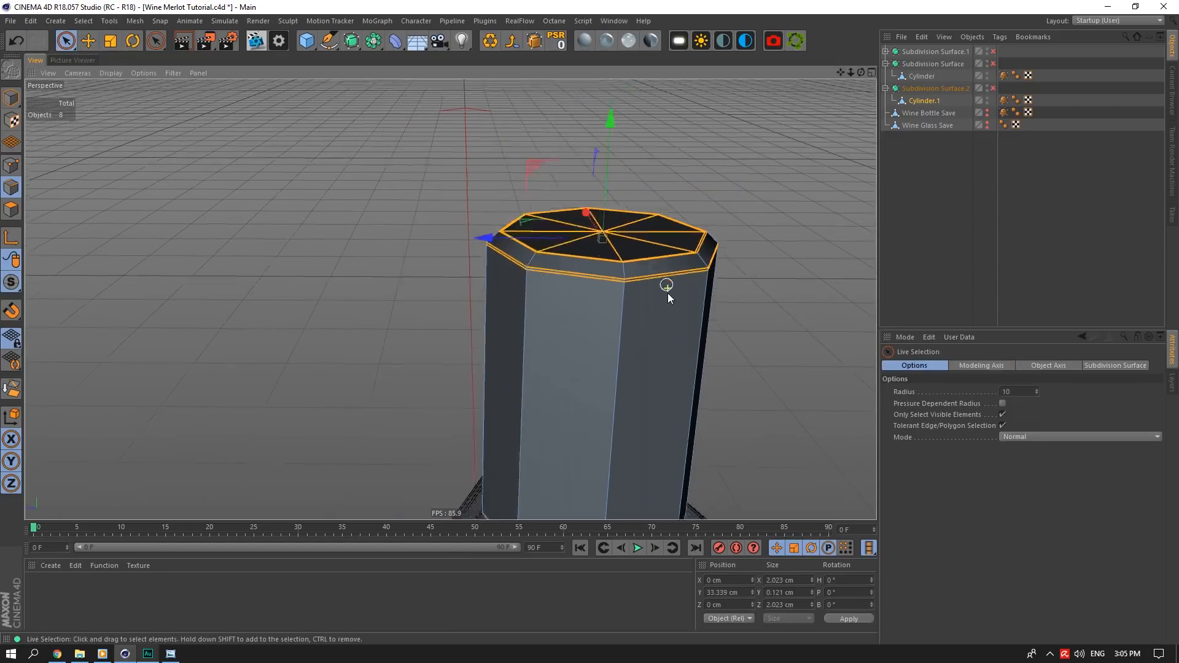
Shorten the stopper by moving the selected top-end edges down to a Y position of about 32.67 cm
scroll(669, 295, "down", 5)
left_click_drag(651, 157, 647, 191)
scroll(703, 388, "up", 3)
left_click(5, 208)
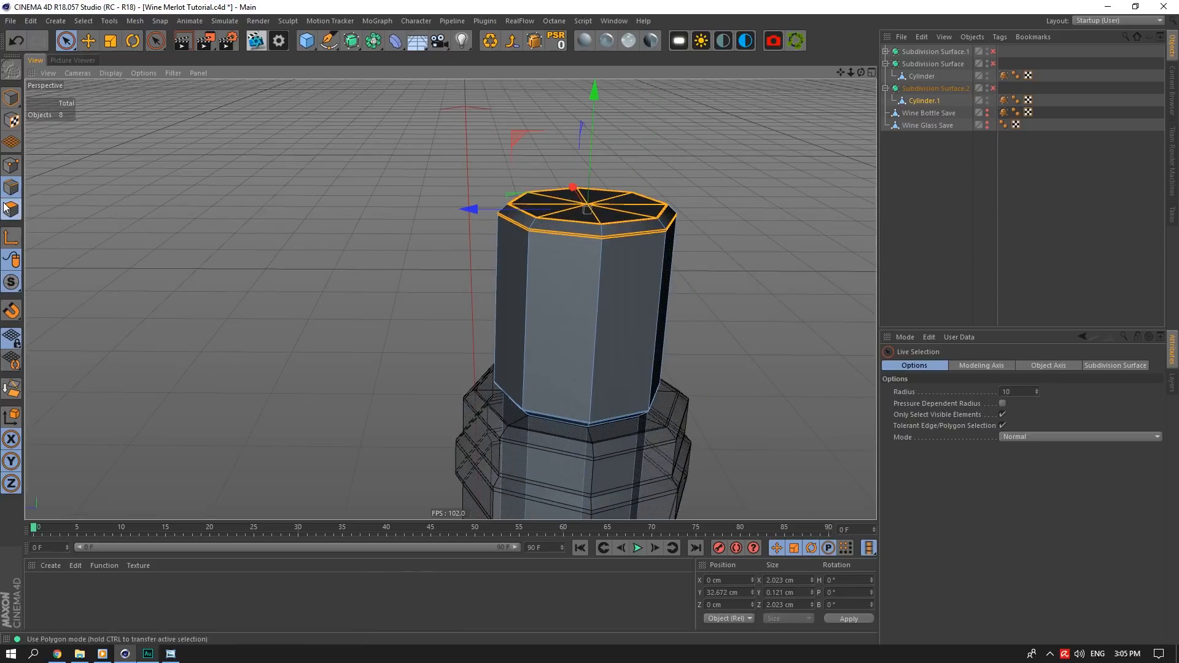
key("e")
left_click(586, 308)
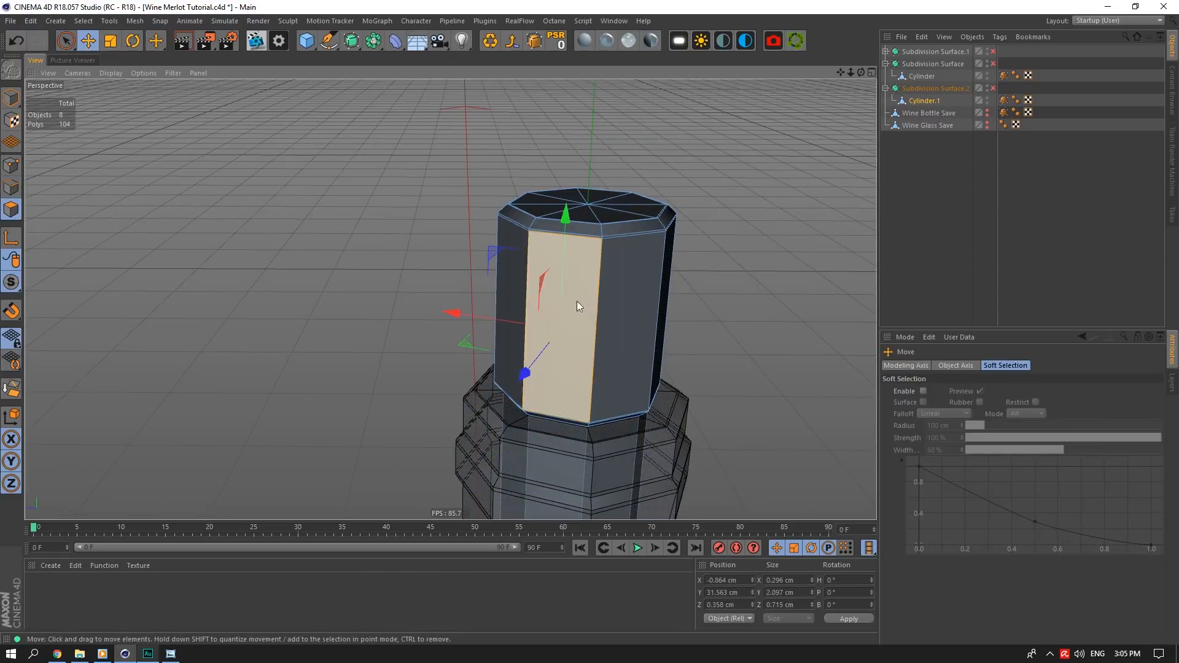
Move the stopper's top-end edges further down, settling them at a Y position of about 32.14 cm
left_click(11, 187)
left_click_drag(594, 94, 588, 163)
left_click(11, 210)
left_click(11, 187)
left_click(11, 209)
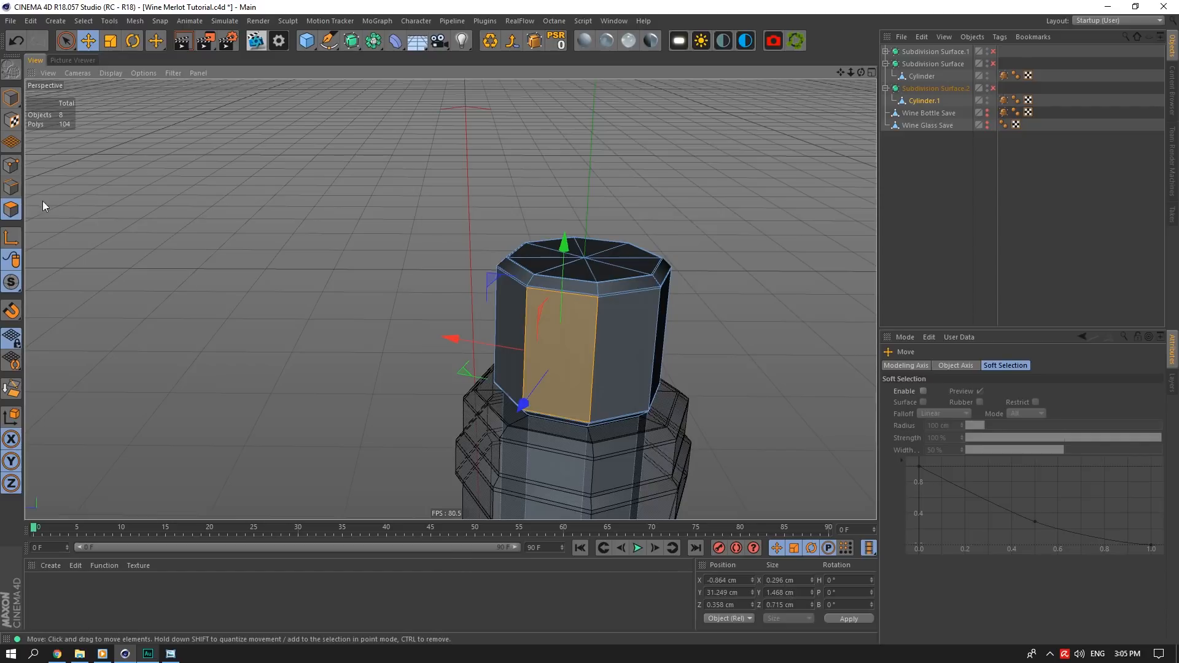
left_click(11, 187)
left_click_drag(587, 137, 601, 141)
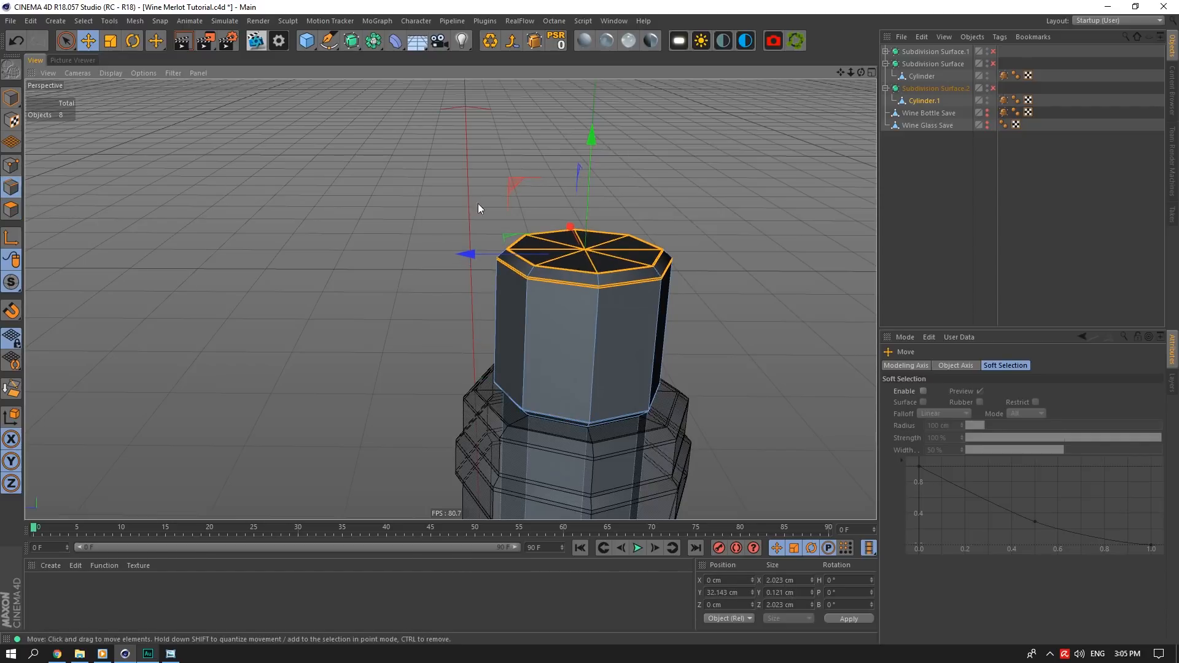
left_click(13, 209)
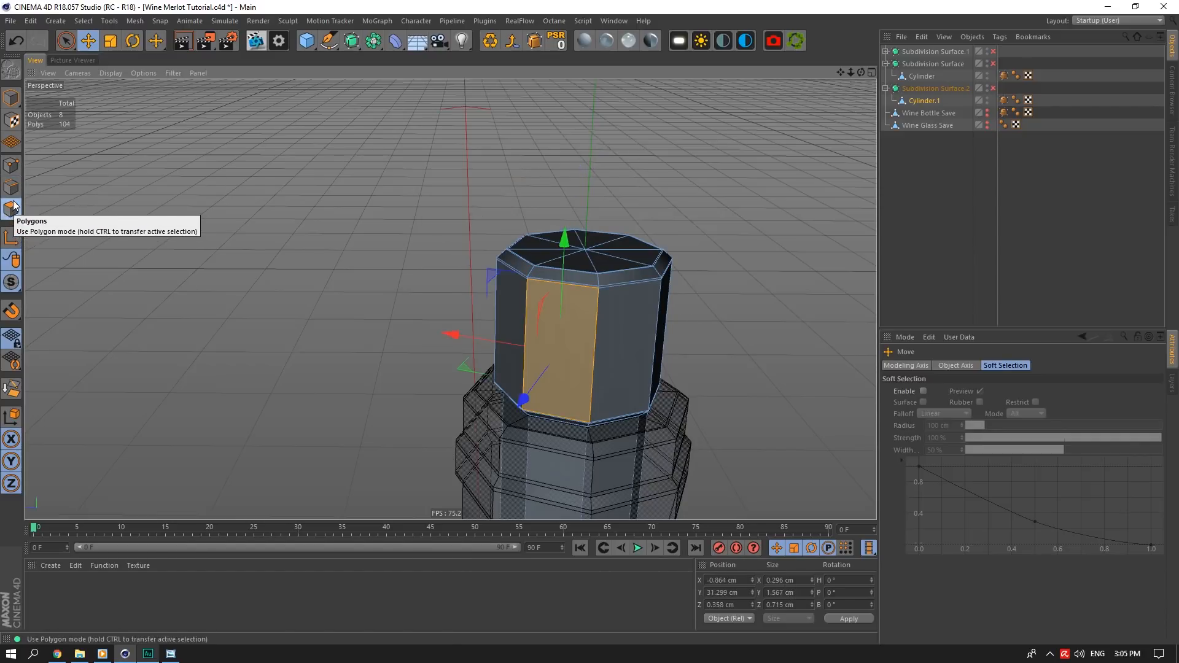
left_click(11, 188)
Deselect the stopper and turn on the Subdivision Surfaces of the stopper, bottle and glass to view the whole set smoothed
left_click(914, 222)
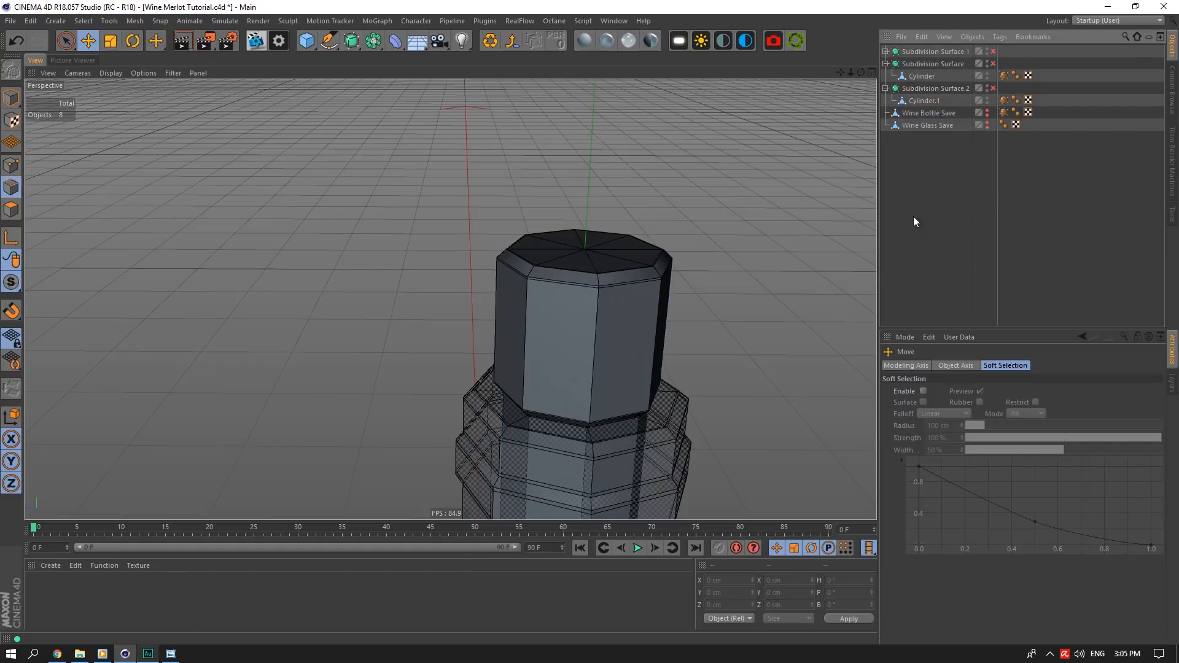
left_click(994, 88)
left_click(993, 64)
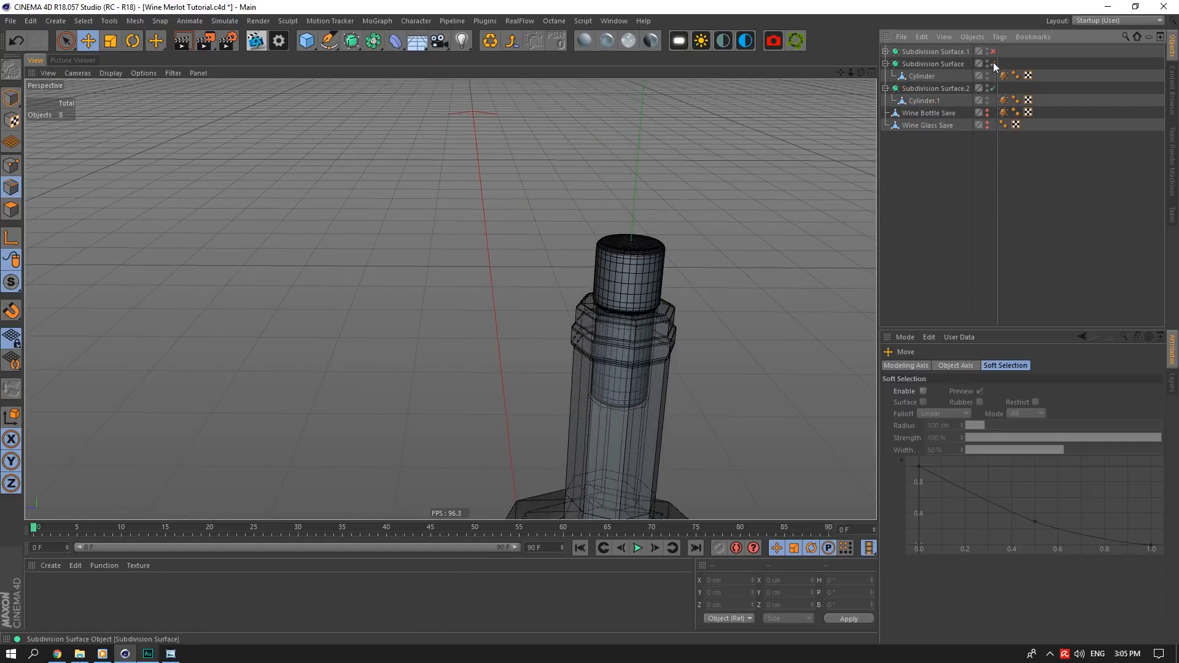
left_click(993, 52)
scroll(665, 282, "down", 4)
scroll(661, 377, "up", 3)
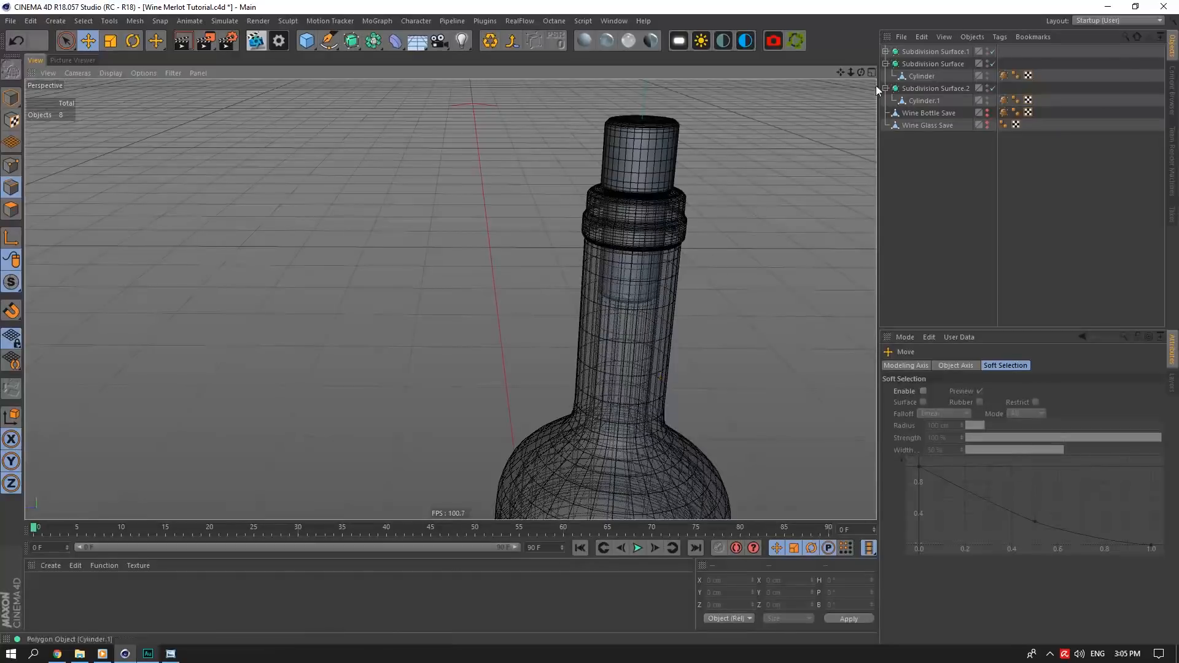
scroll(450, 297, "down", 5)
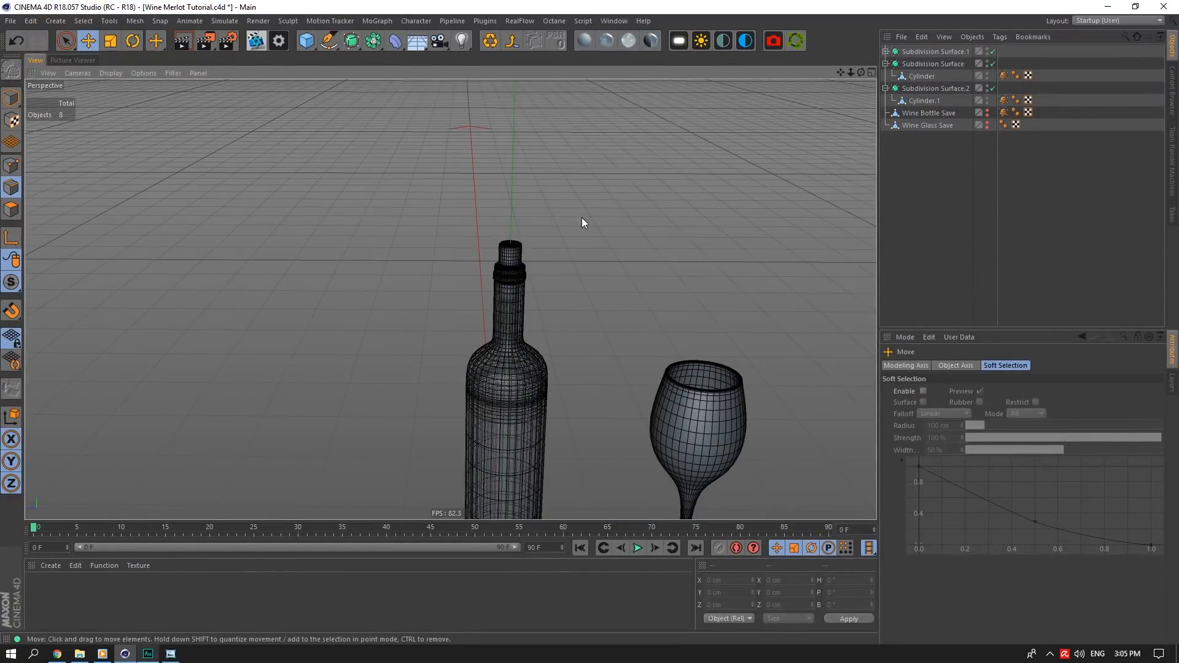
left_click_drag(841, 72, 835, 117)
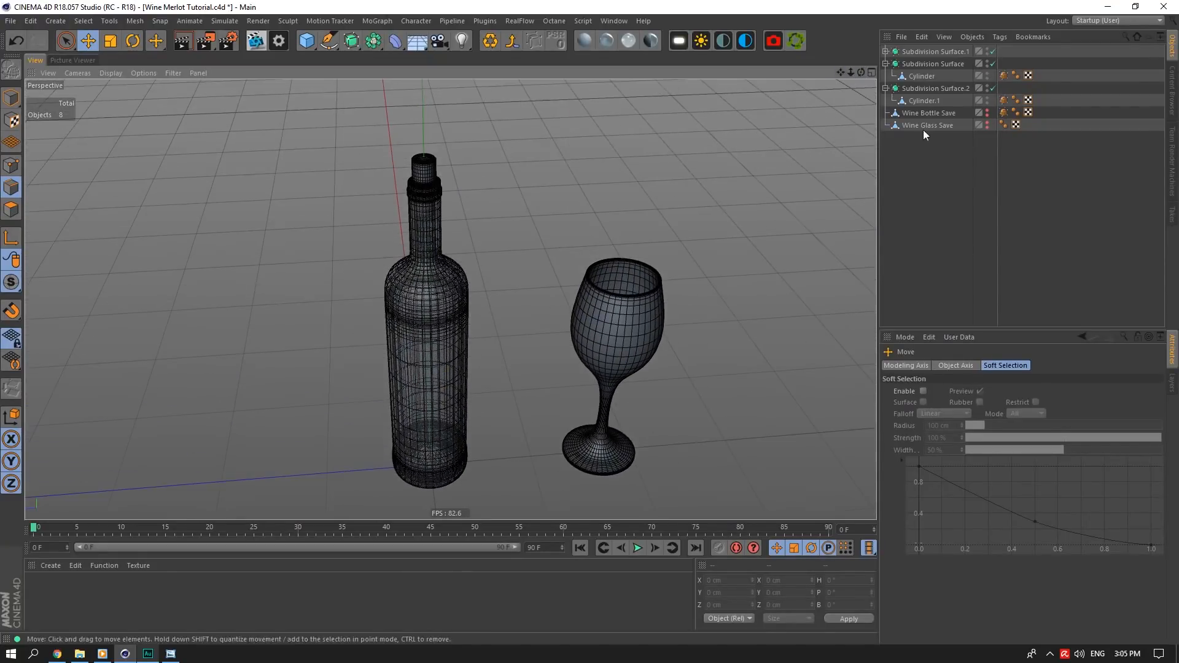
Disable X-Ray on the bottle's Subdivision Surface and switch to Model mode
left_click(925, 114)
left_click(952, 86)
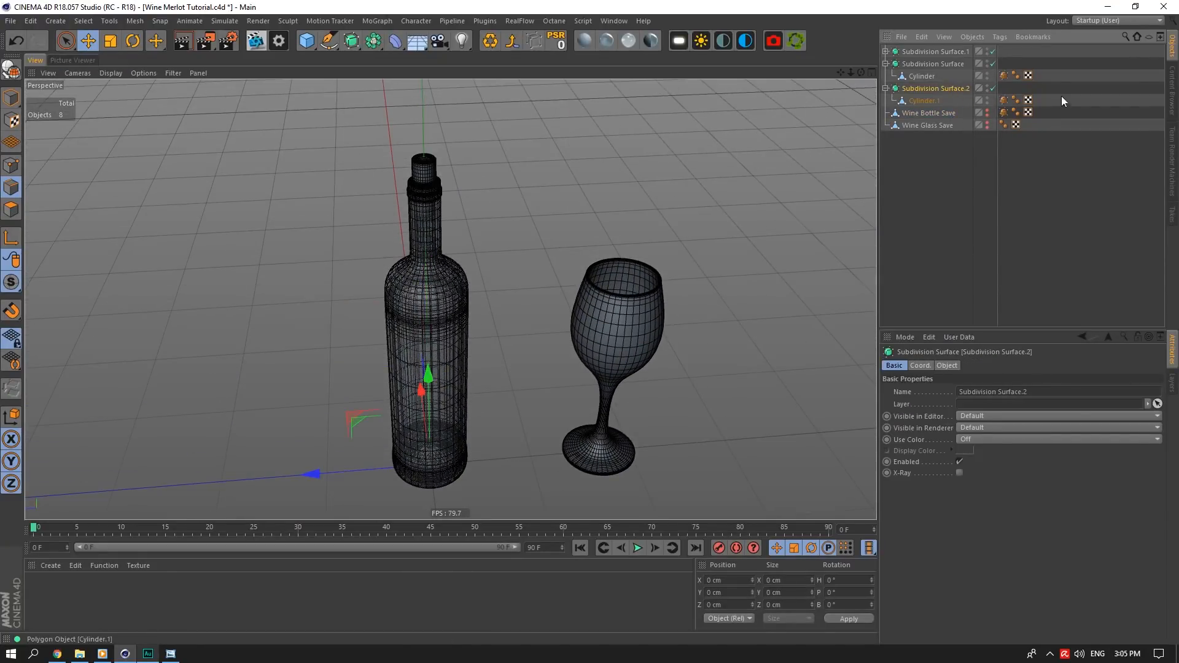
left_click(946, 64)
left_click(960, 472)
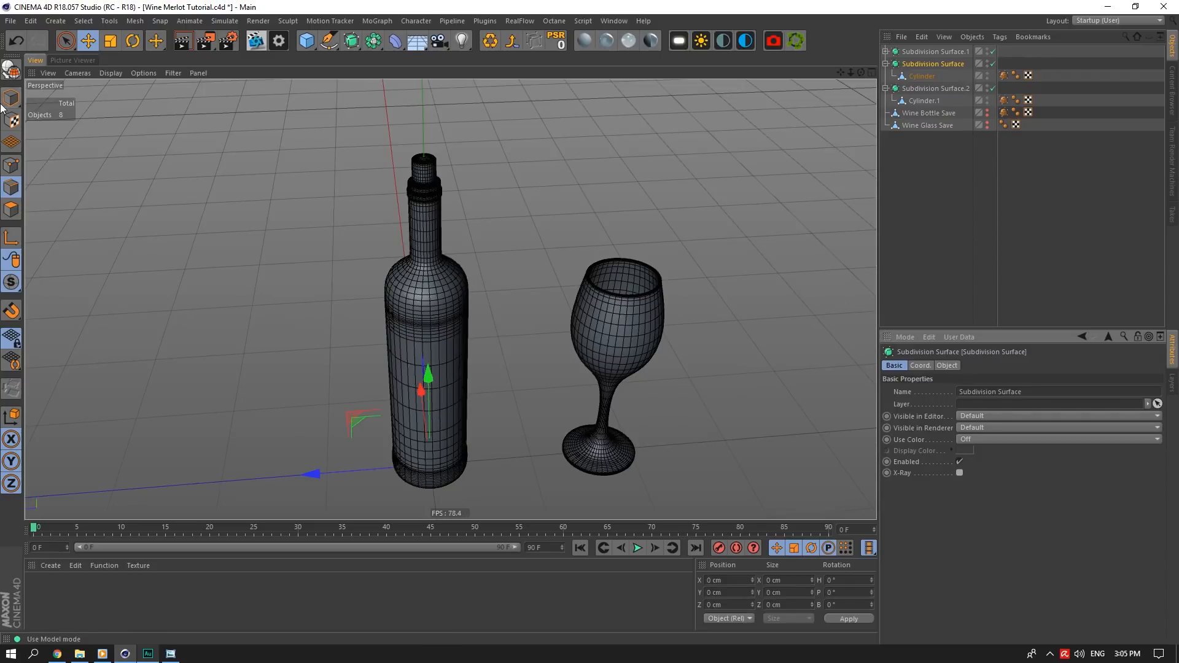
left_click_drag(866, 73, 839, 70)
left_click(968, 141)
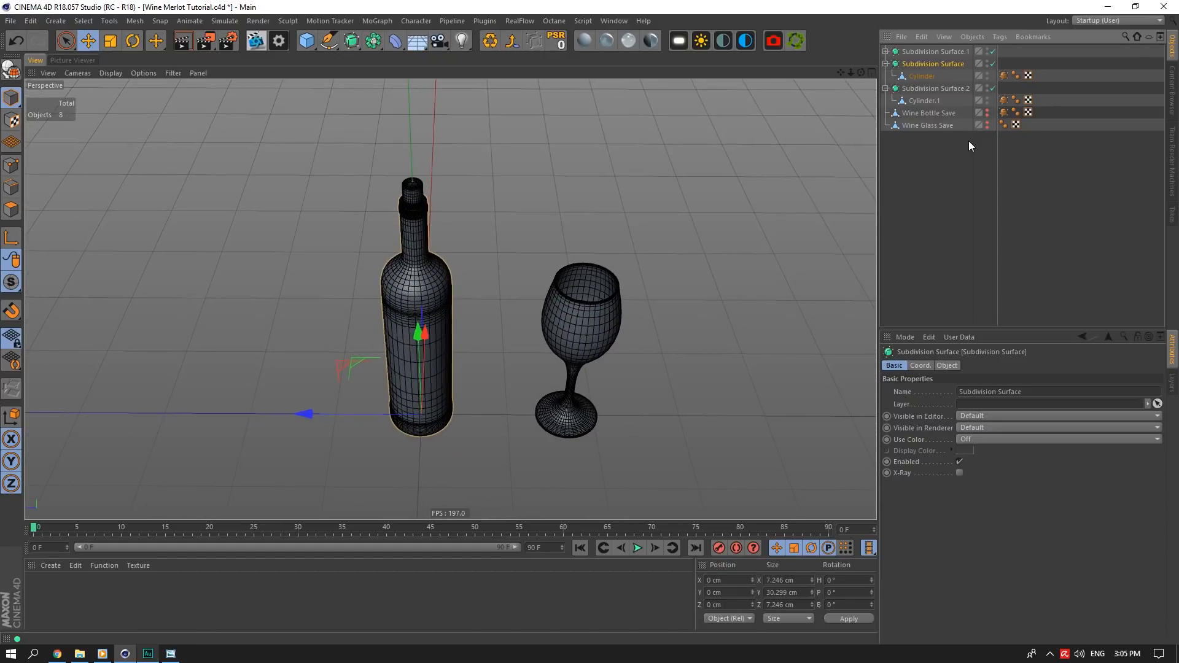
Rename the stopper's Subdivision Surface.2 to Cork
left_click(933, 88)
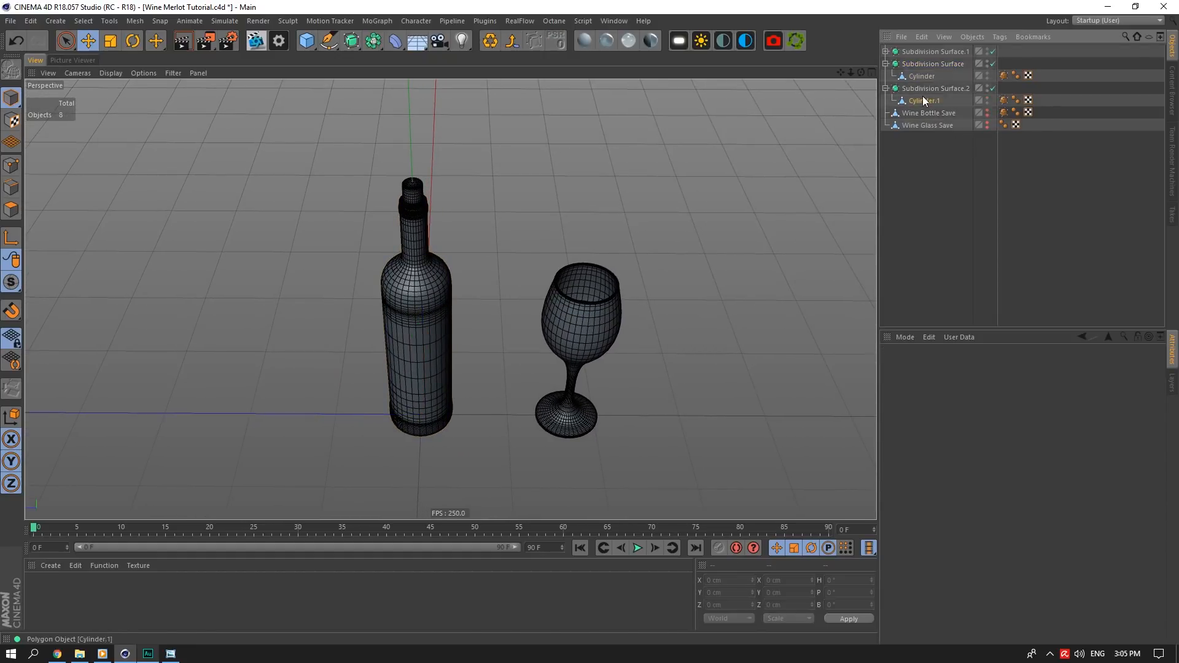
double_click(929, 88)
type("co")
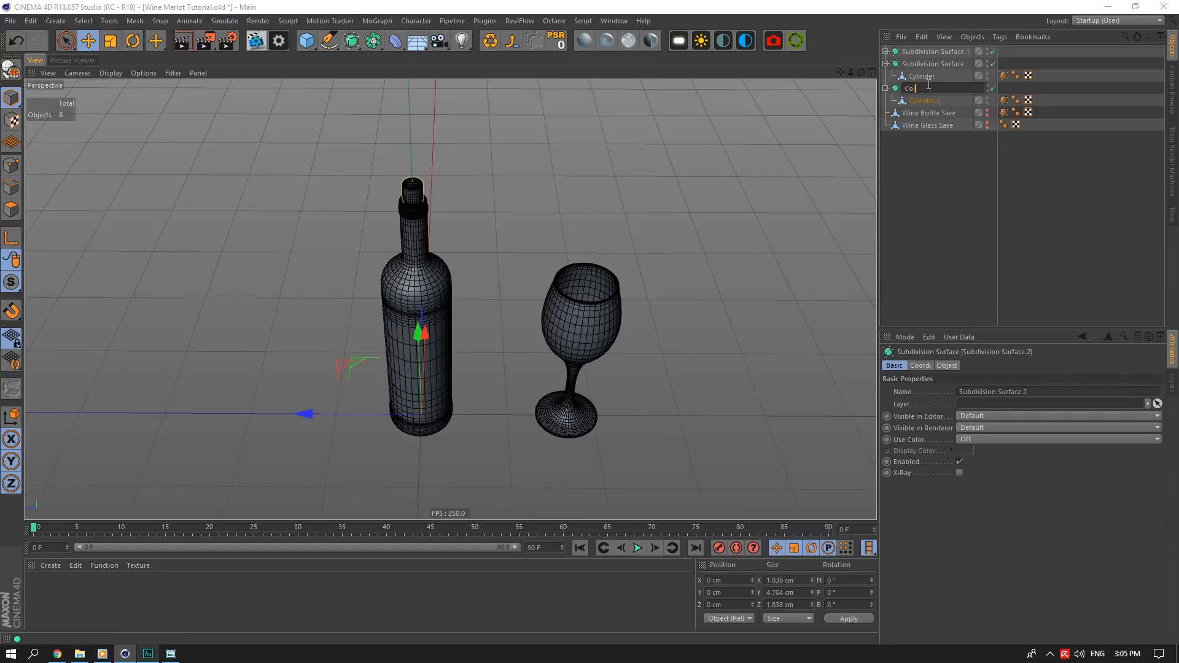
type("rck")
key("Return")
double_click(917, 88)
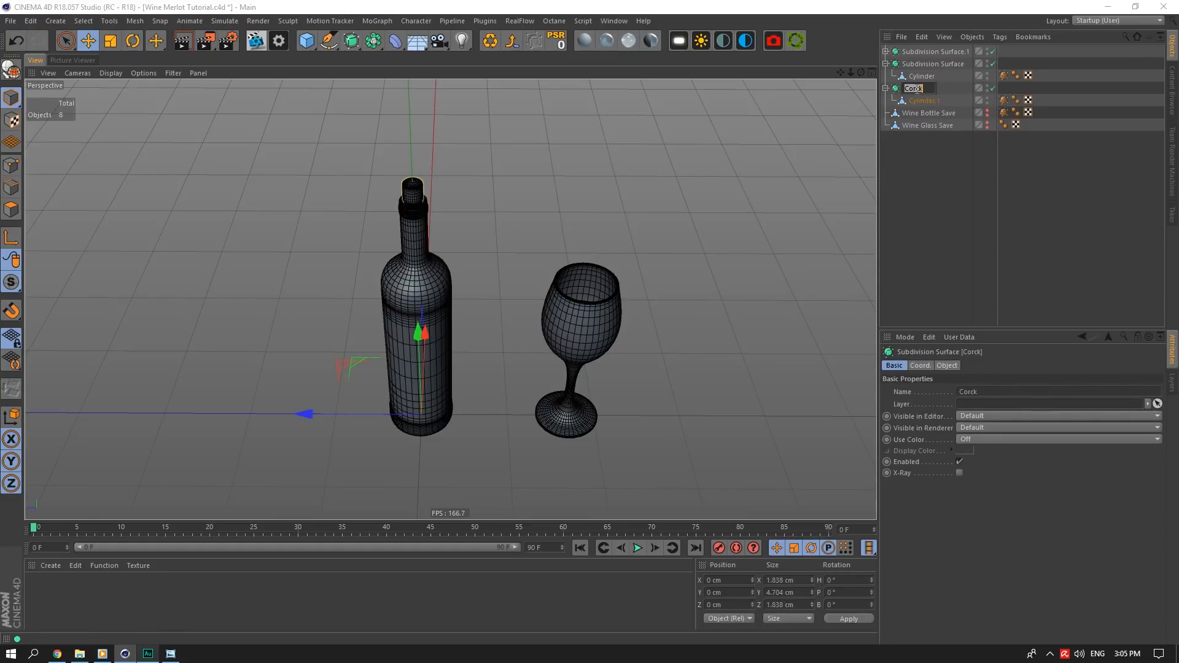
type("Cork")
key("Return")
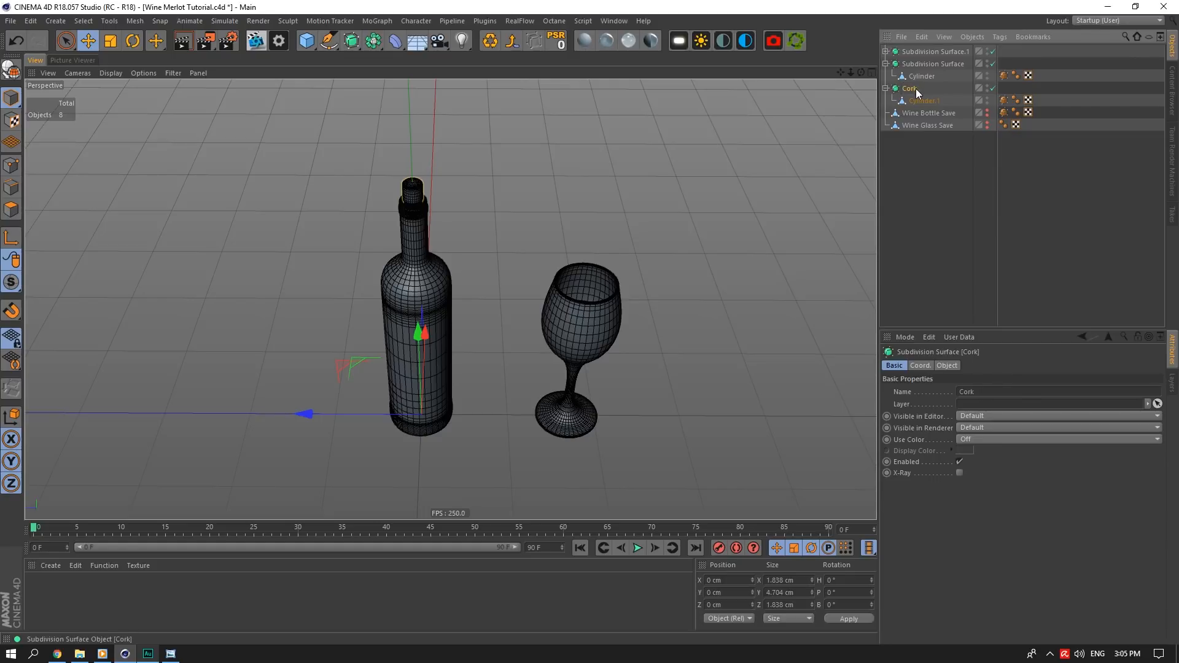
Rename the bottle's Subdivision Surface to Bottle Render and the glass's Subdivision Surface.1 to Glass Render
left_click(921, 64)
double_click(921, 64)
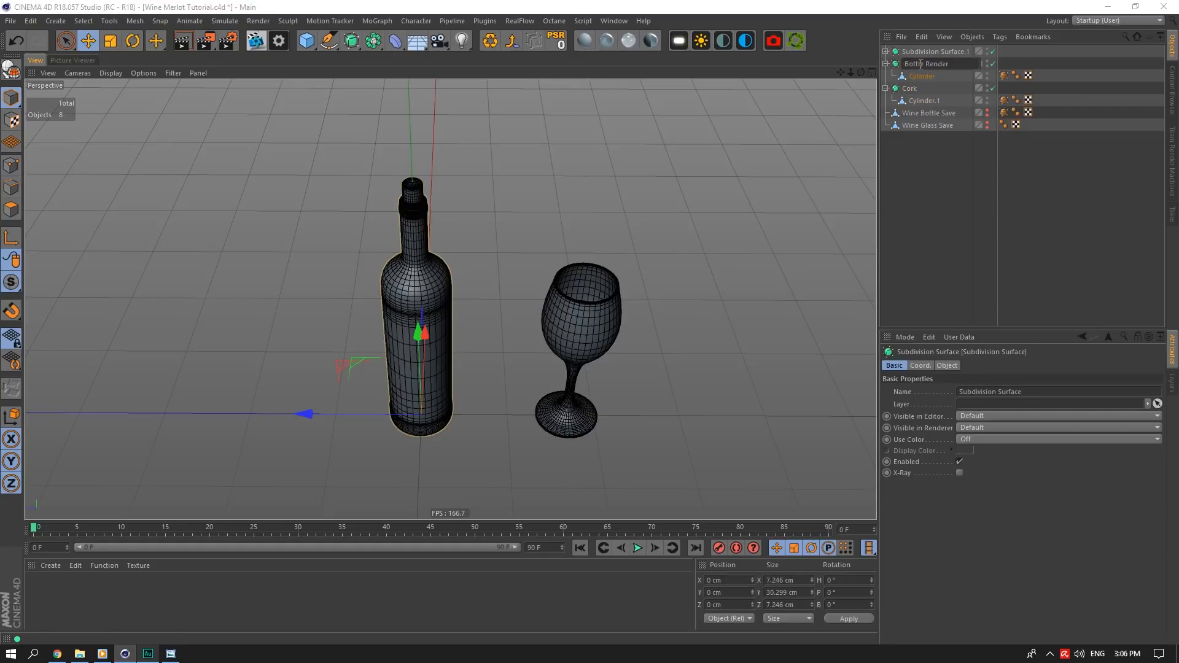
left_click(917, 89)
double_click(934, 52)
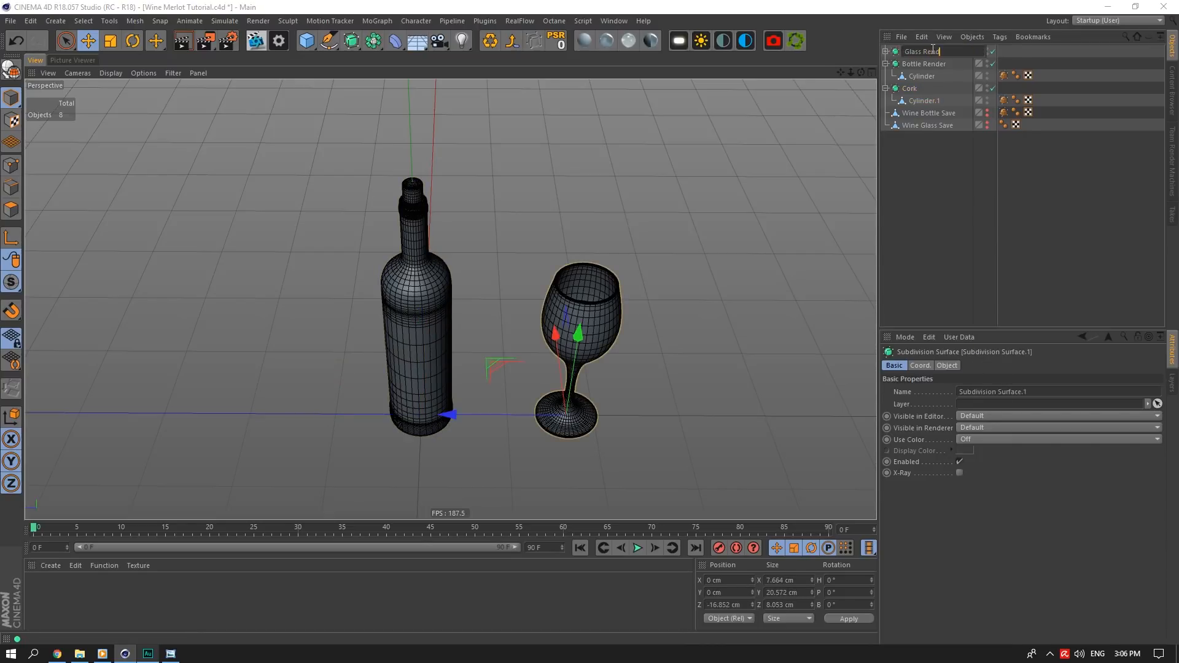
type("er")
key("Return")
Expand the Glass Render hierarchy and rename its Cylinder mesh to Glass Render
left_click(886, 51)
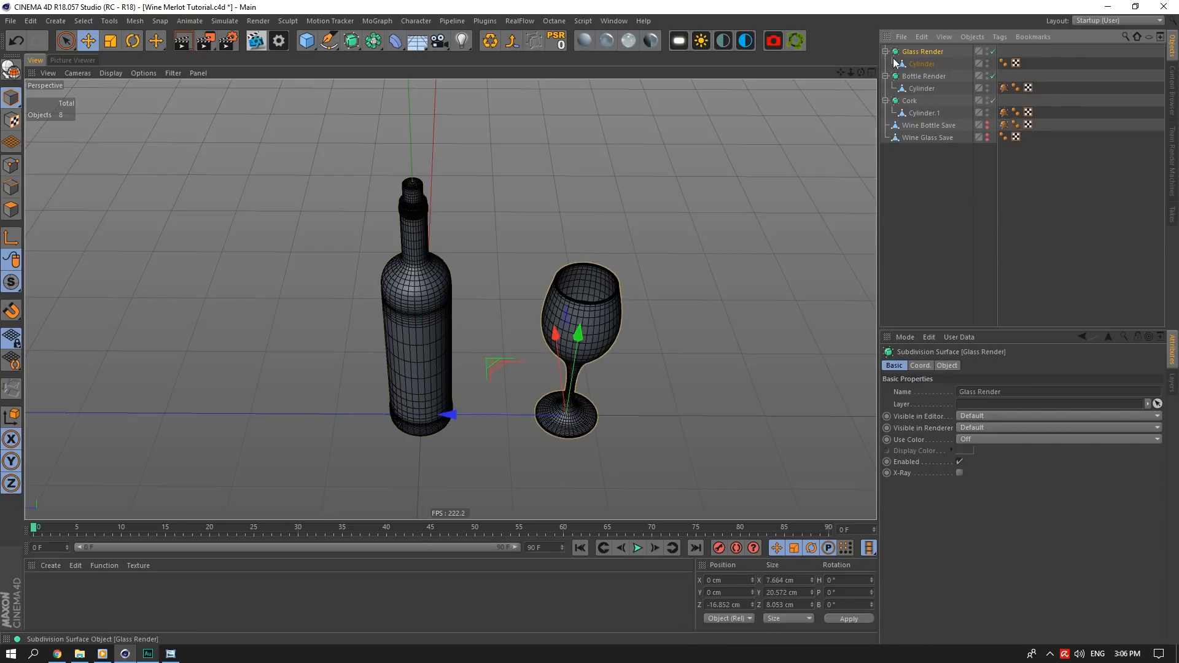
left_click(920, 64)
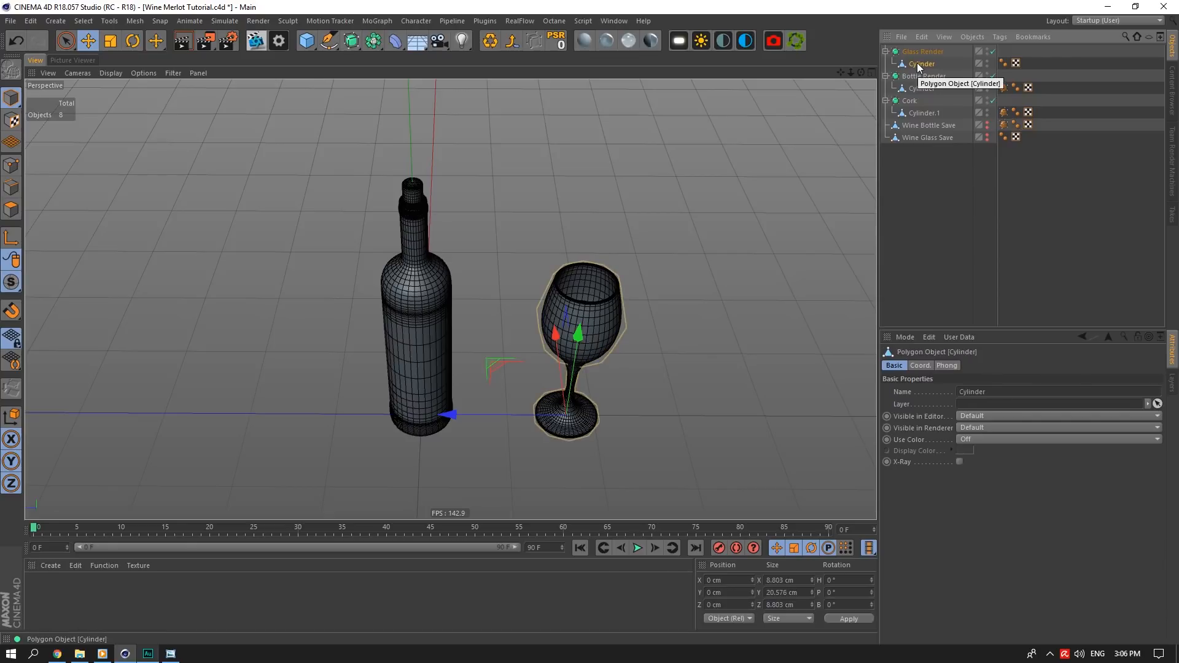
mouse_move(842, 73)
left_mouse_down()
mouse_move(833, 65)
mouse_move(865, 66)
mouse_move(847, 73)
left_mouse_up()
mouse_move(841, 73)
left_mouse_down()
mouse_move(859, 56)
mouse_move(860, 75)
left_mouse_up()
double_click(922, 63)
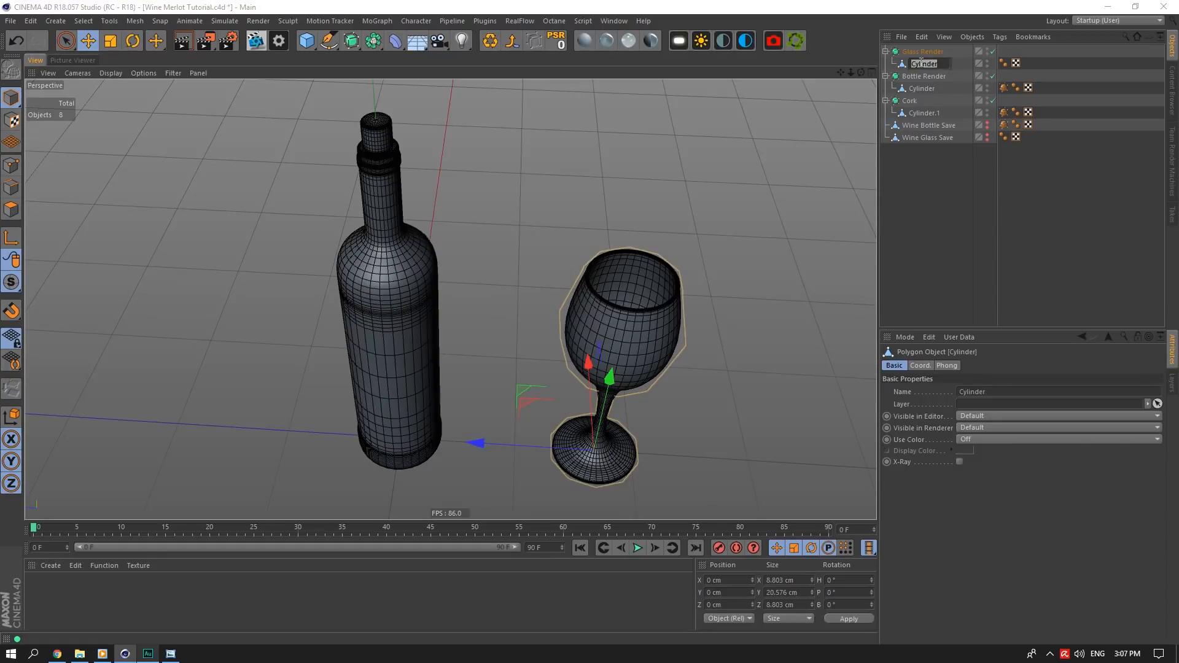
type("Glass Render")
key("Return")
Rename the bottle's Cylinder mesh to Bottle Render and the stopper's Cylinder.1 mesh to Cork
double_click(921, 87)
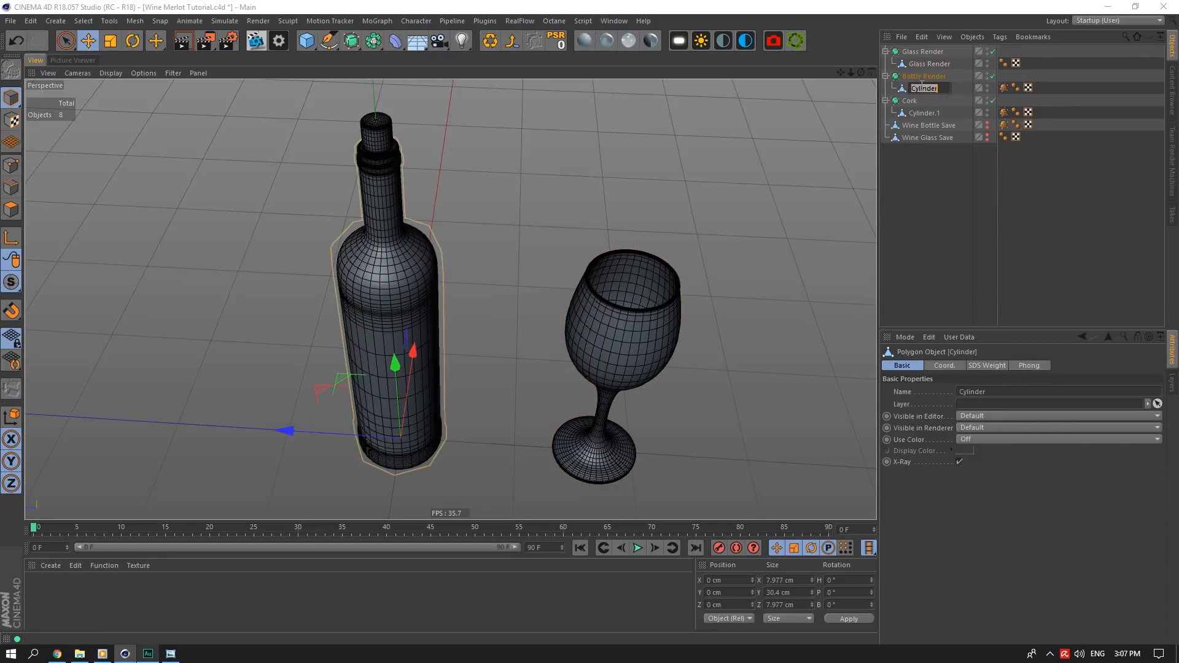
type("Bot")
type("tle Render")
key("Return")
double_click(924, 113)
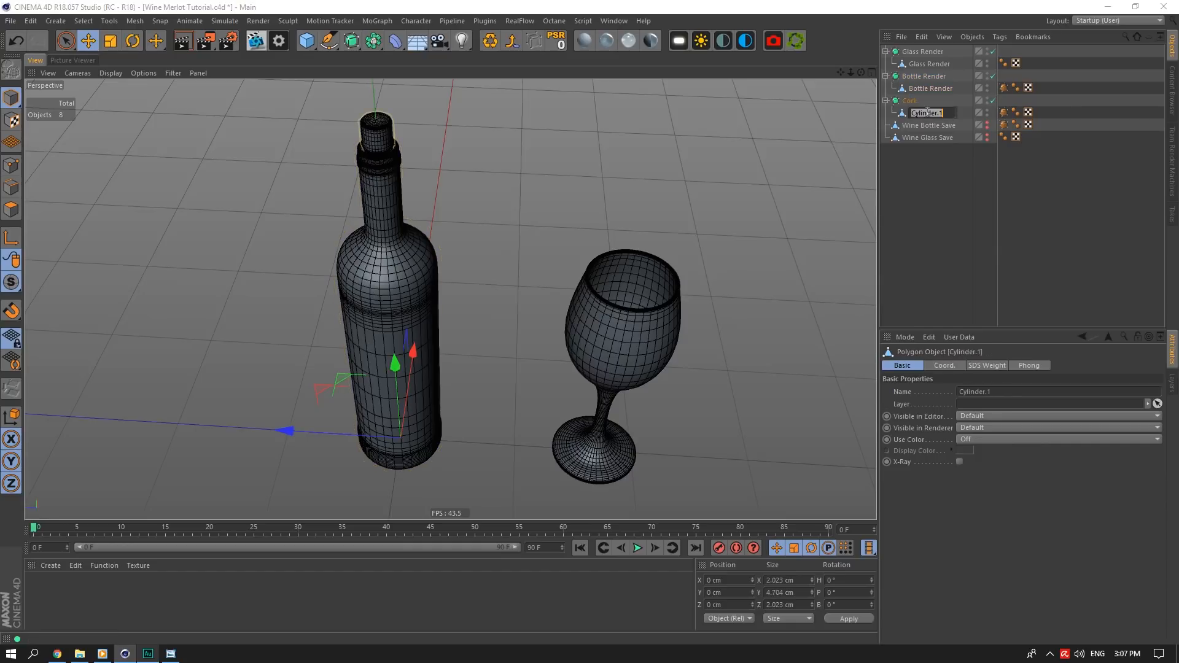
type("Cork")
key("Return")
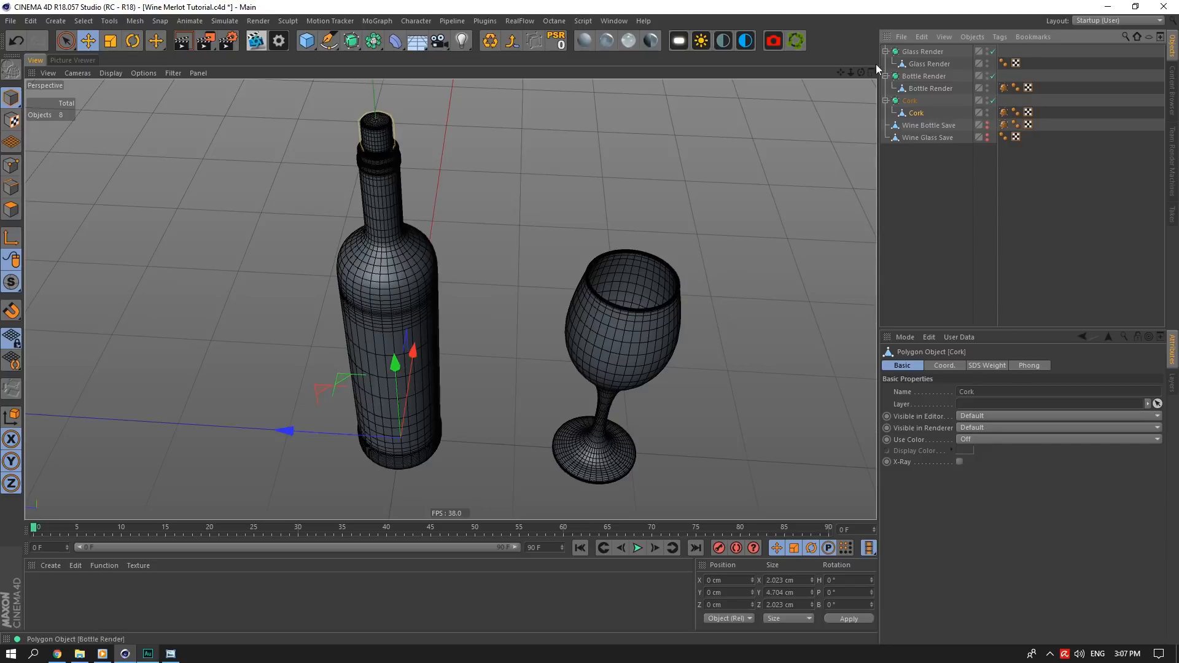
Move the Glass Render Subdivision Surface along the Z axis closer to the bottle, leaving nothing selected
left_click_drag(861, 73, 798, 101)
left_click_drag(851, 72, 804, 73)
left_click(949, 205)
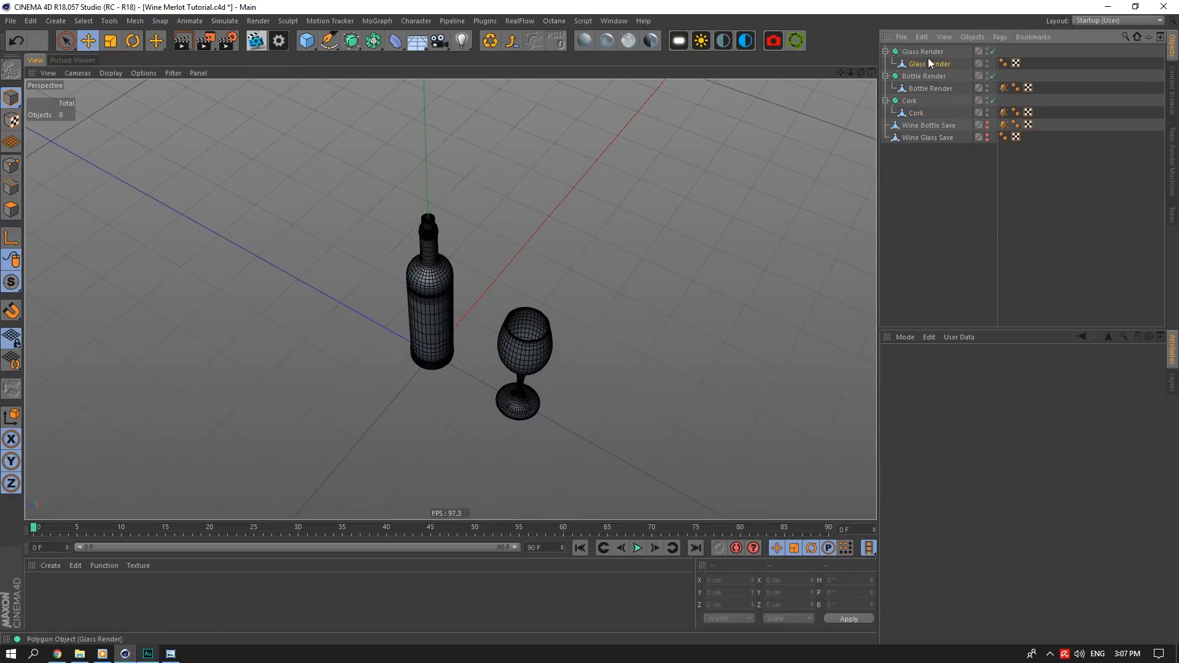
left_click(924, 52)
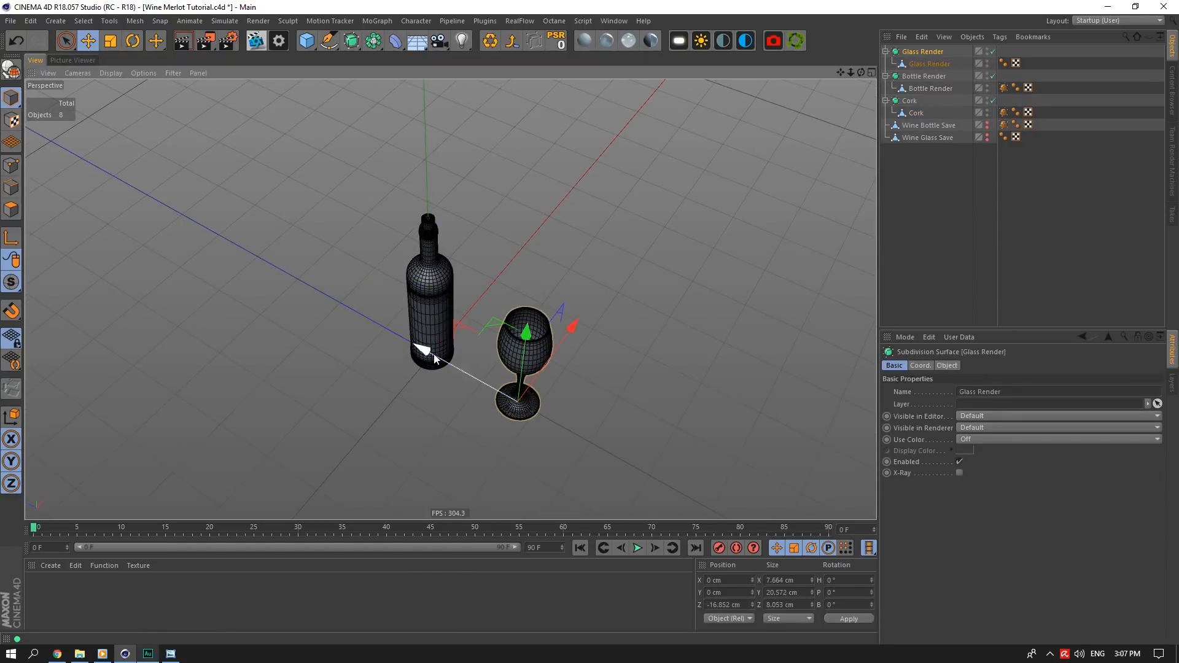
left_click_drag(424, 350, 390, 331)
left_click(928, 200)
Add a Plane under the bottle and glass and set its width and height segments to 1
left_click_drag(853, 73, 837, 69)
left_click_drag(315, 47, 426, 76)
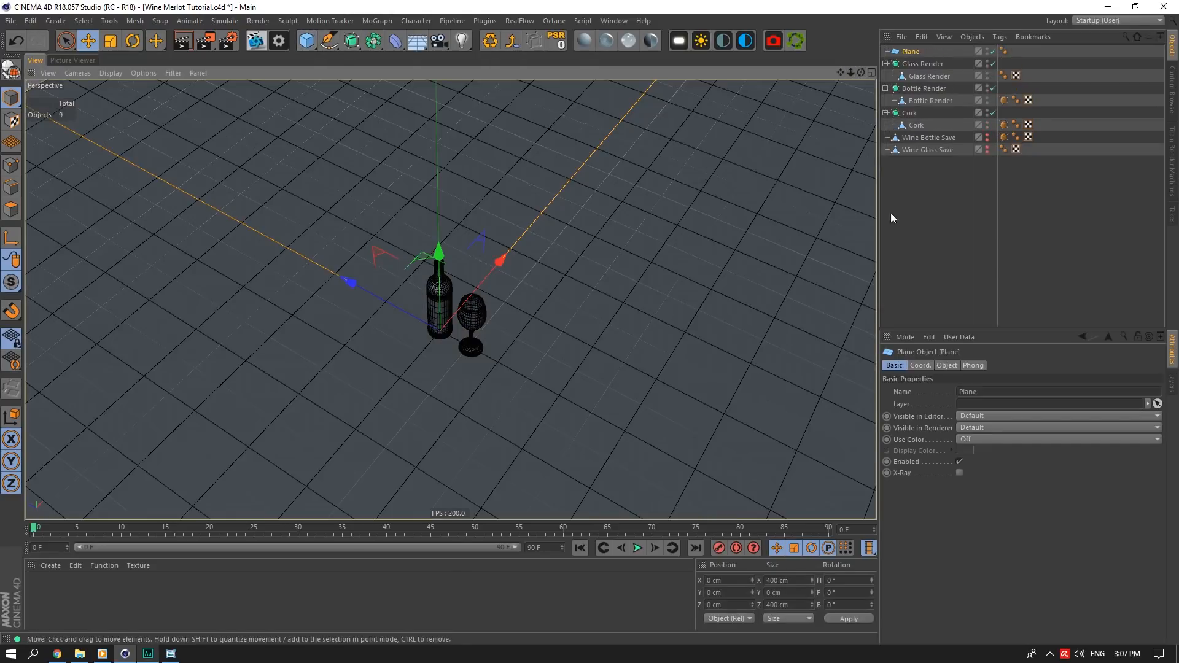
left_click(947, 366)
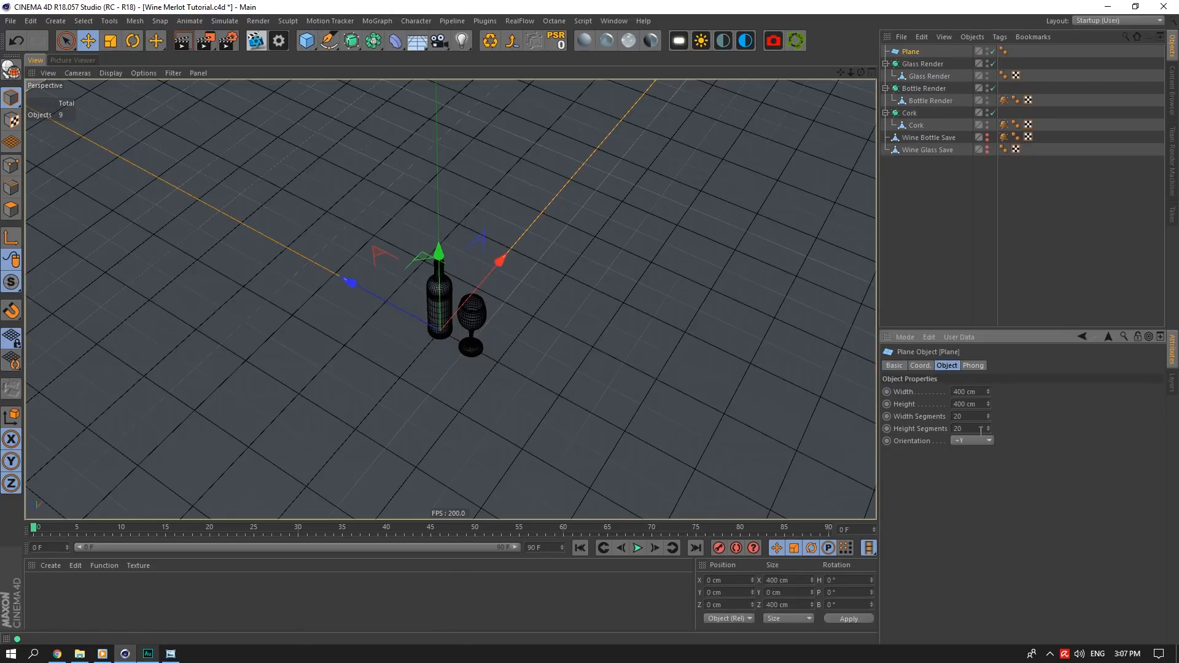
type("1")
key("Tab")
type("1")
Set the plane's width and height to 40 cm each
left_click(968, 418)
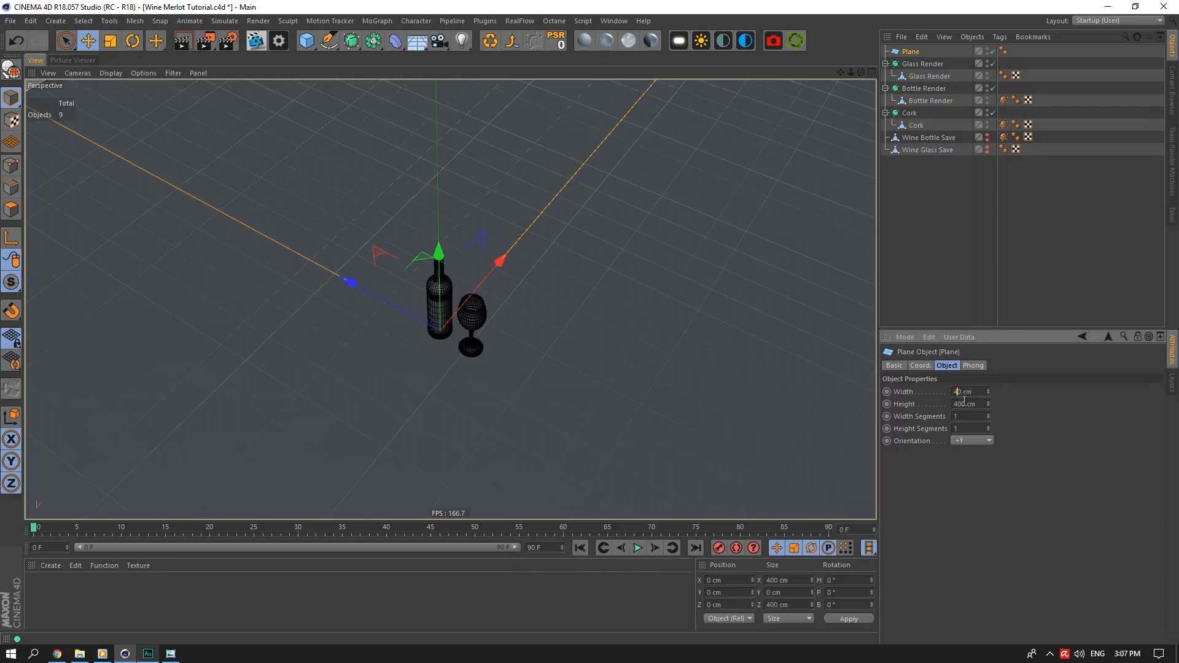
left_click(962, 404)
key("BackSpace")
key("Return")
scroll(401, 355, "up", 3)
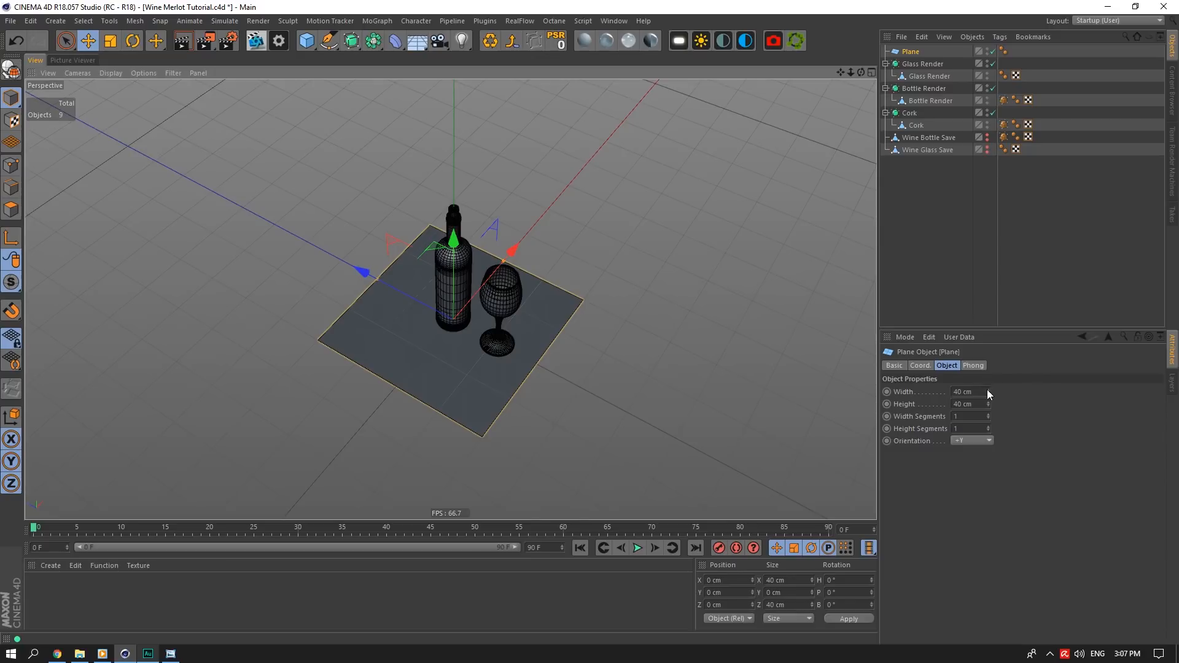
Enlarge the plane to a height of 150 cm and a width of 200 cm
mouse_move(988, 392)
left_mouse_down()
mouse_move(988, 345)
mouse_move(990, 410)
left_mouse_up()
double_click(979, 404)
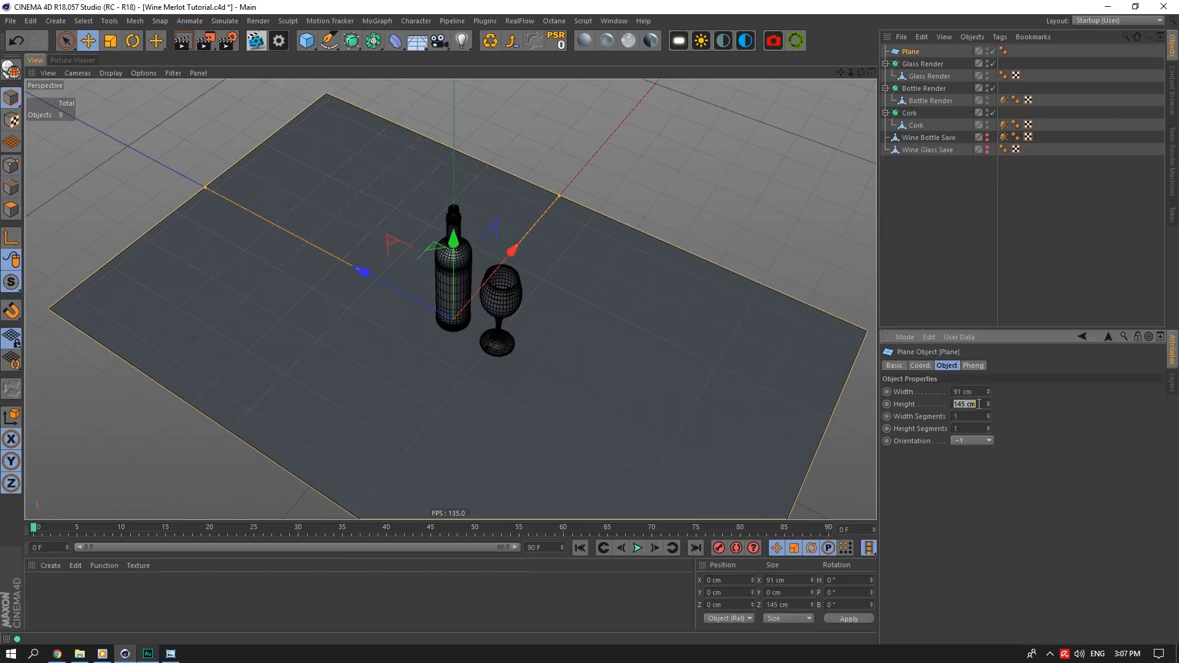
type("150")
double_click(971, 393)
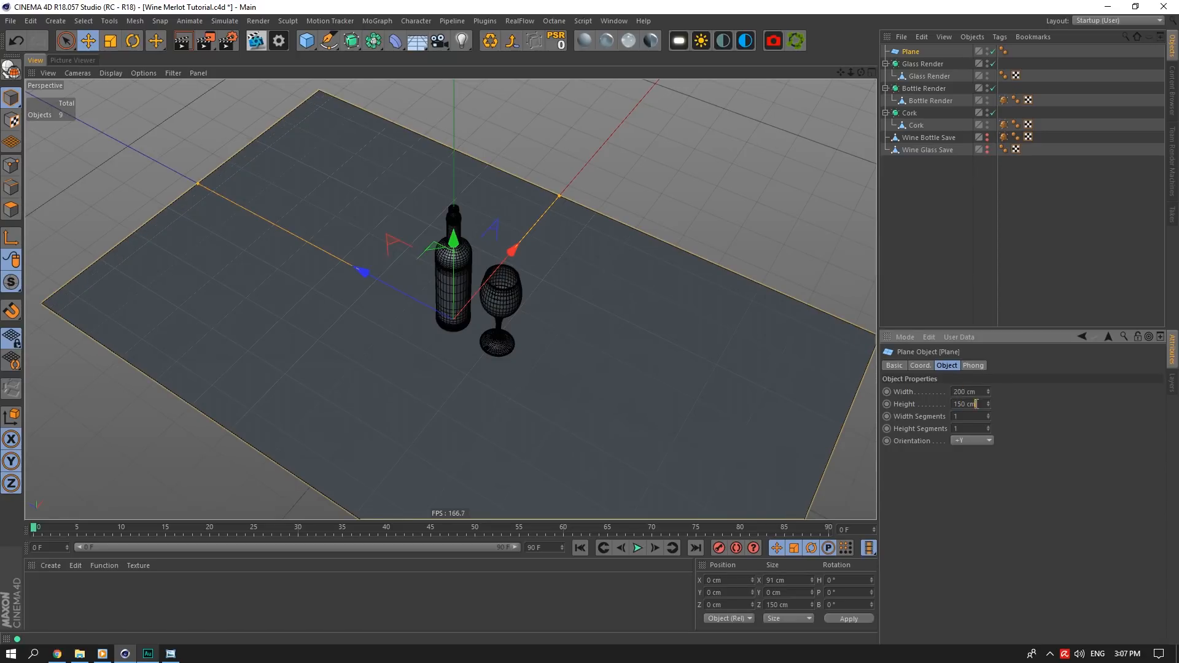
Raise the plane's width segments to 50
left_click_drag(988, 417, 989, 396)
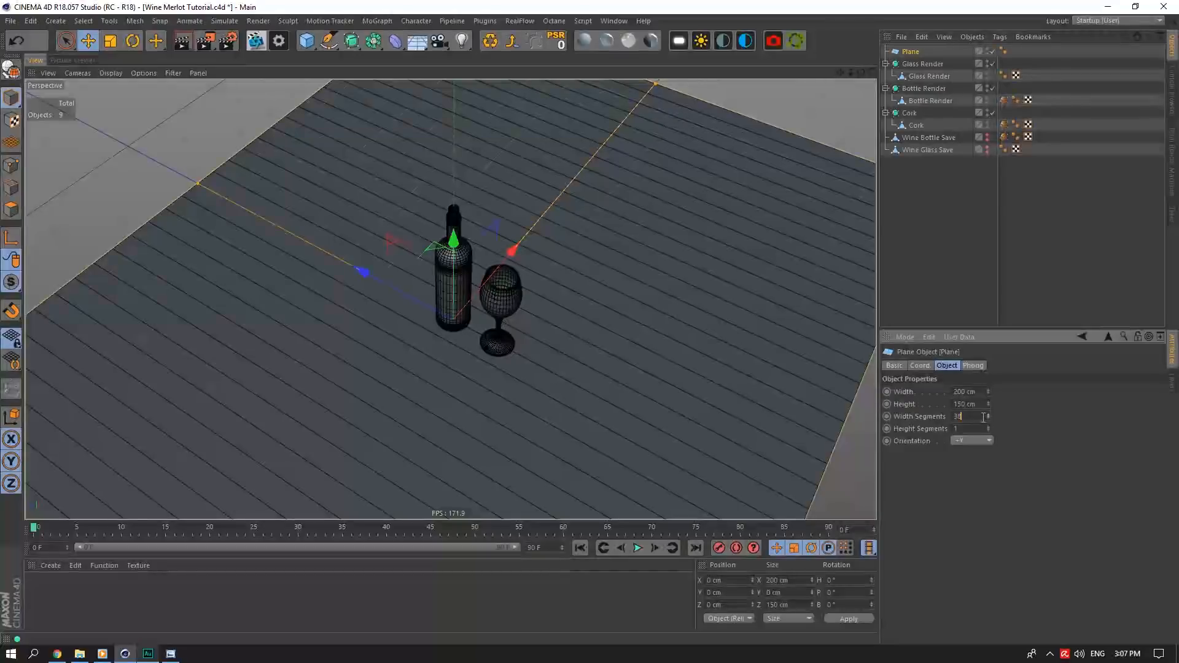
double_click(983, 417)
type("50")
key("Return")
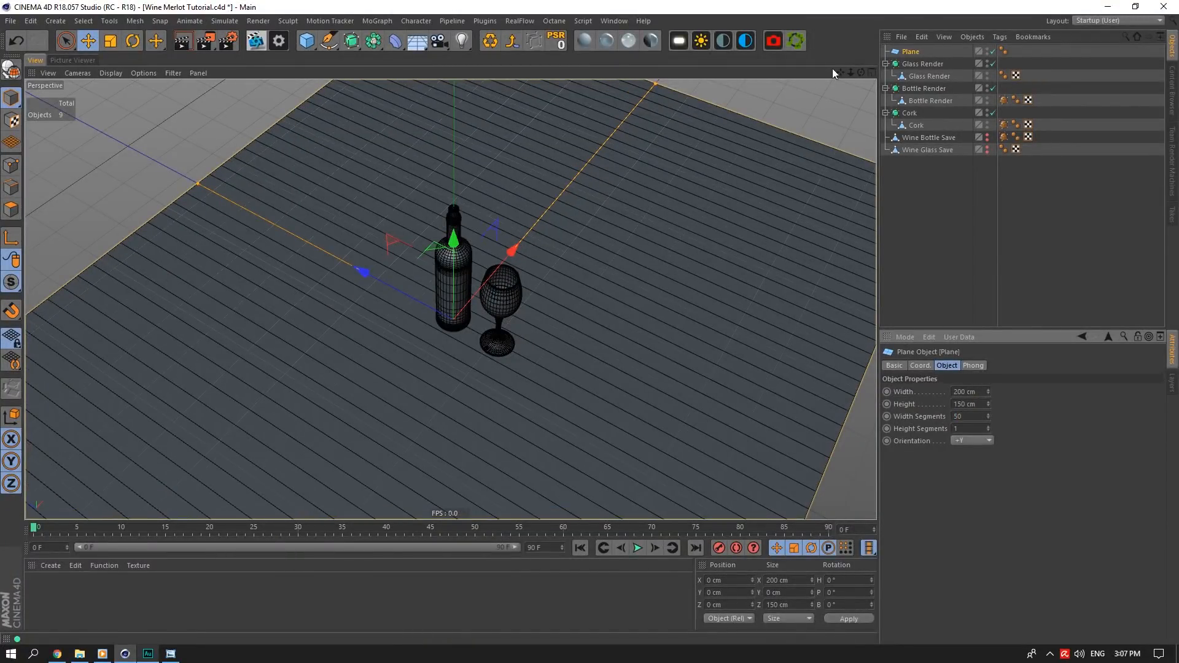
Add a Bend deformer as a child of the plane and give it a strength of 48°
left_click_drag(861, 72, 796, 48)
left_click(406, 47)
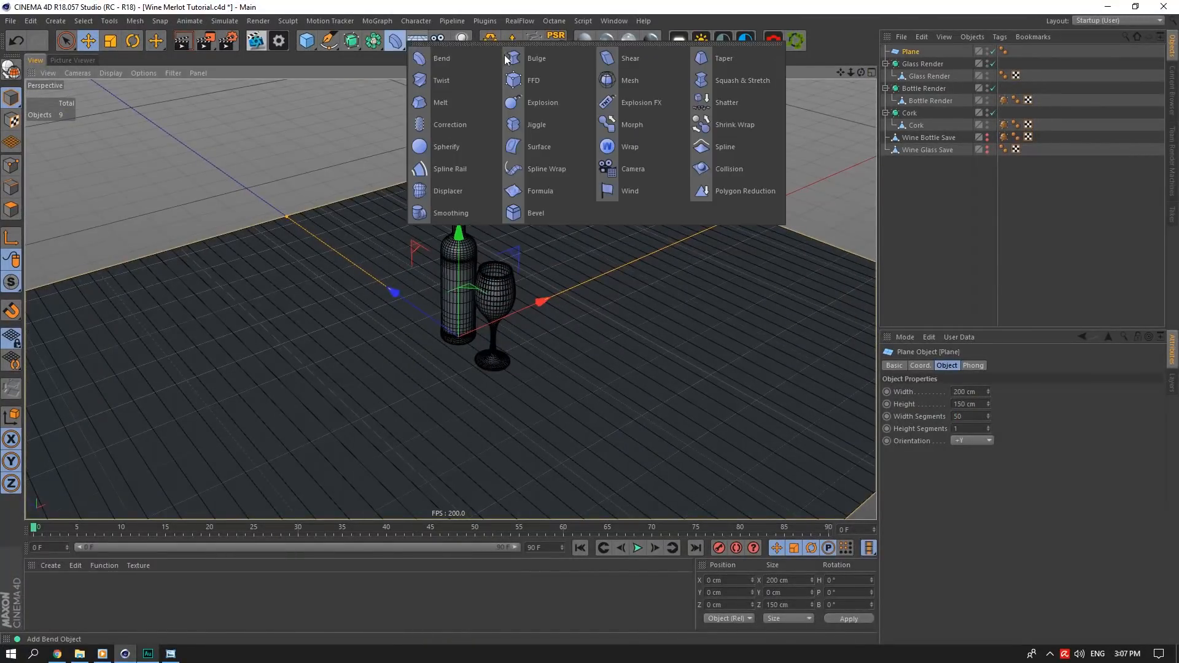
left_click(462, 62, "shift")
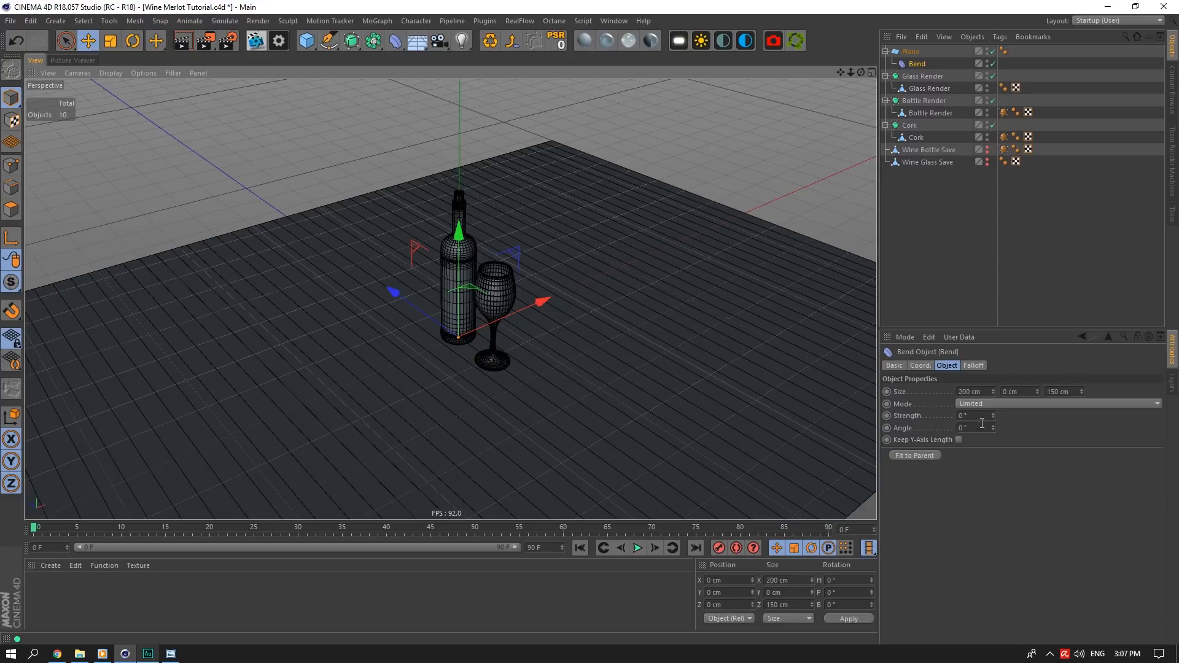
mouse_move(994, 416)
left_mouse_down()
mouse_move(994, 405)
mouse_move(993, 419)
left_mouse_up()
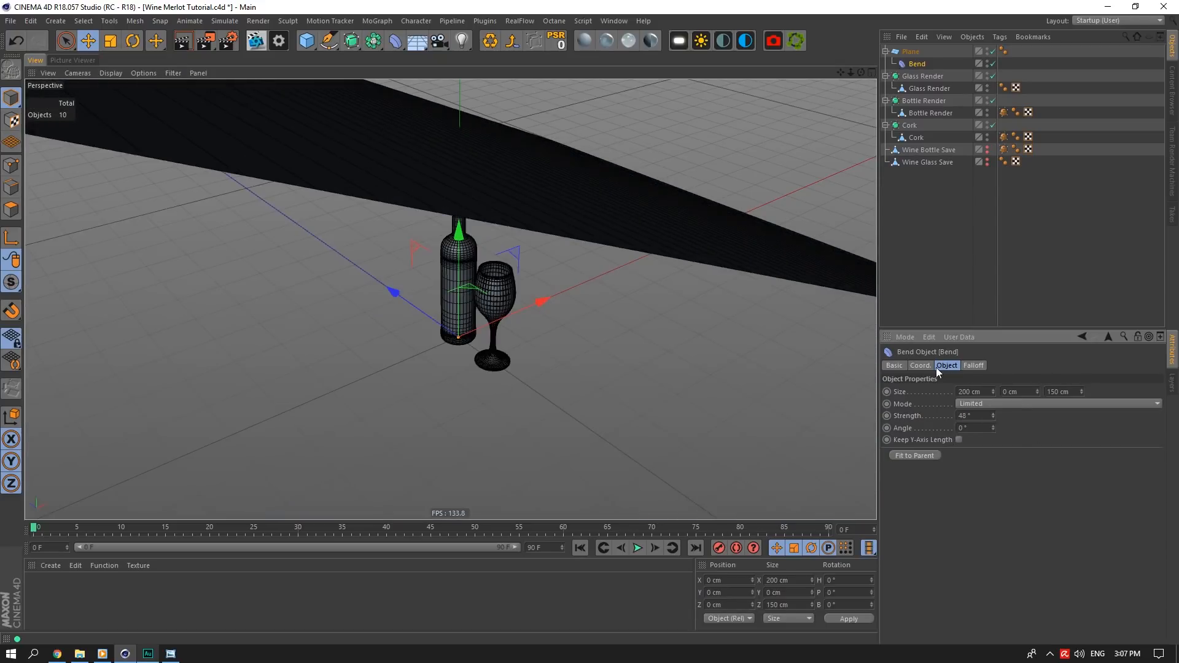
Rotate the Bend deformer to a heading of 180° and a bank of -90° so the plane curves upward
left_click(920, 367)
left_click_drag(1093, 391, 1091, 390)
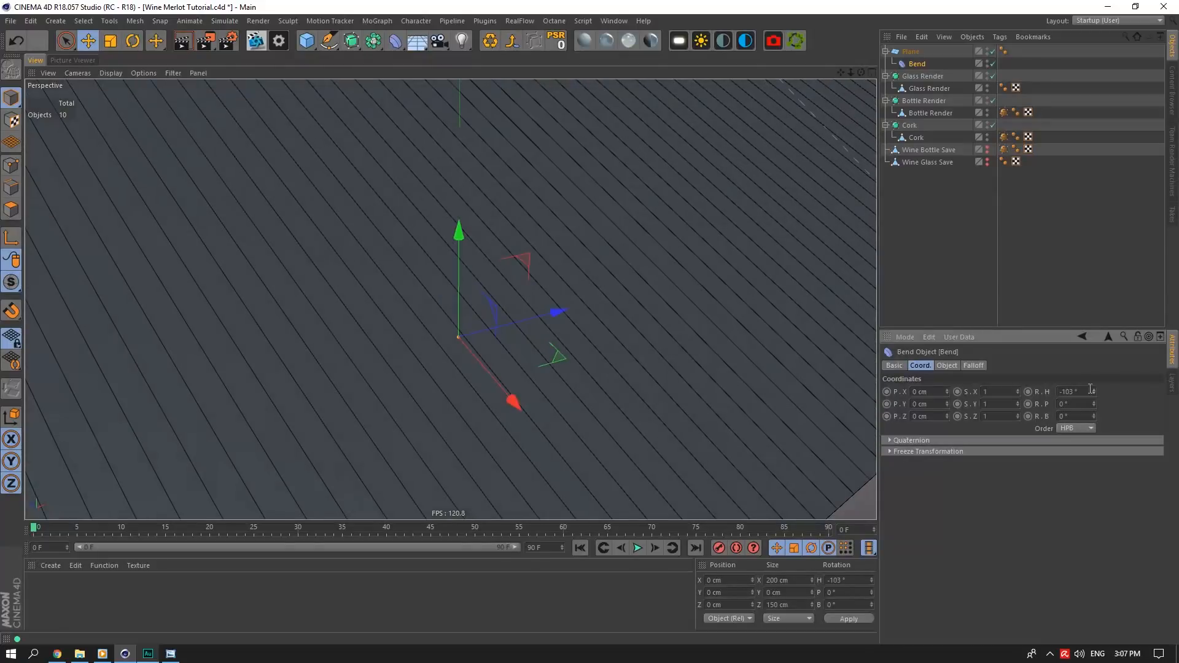
left_click(1082, 393)
type("180")
left_click(1083, 407)
left_click_drag(1094, 416, 1069, 416)
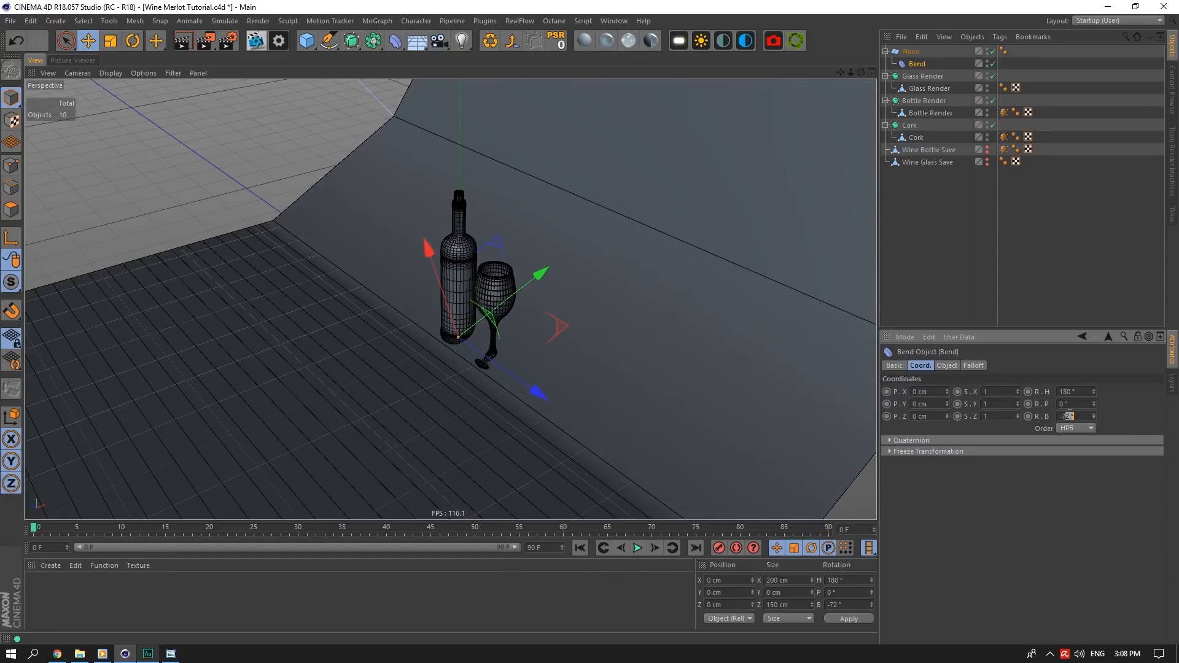
type("-90")
key("Return")
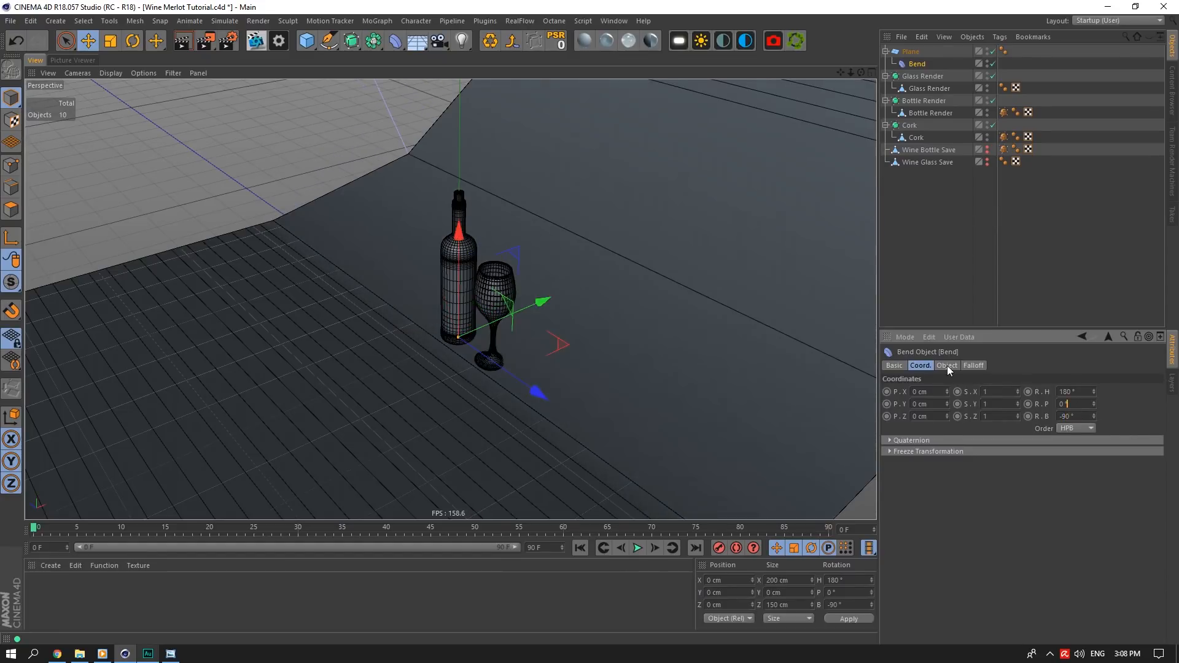
Resize the Bend deformer to 16 cm by 44 cm by 150 cm
left_click(947, 365)
left_click_drag(1037, 392, 1083, 404)
double_click(1071, 392)
type("150")
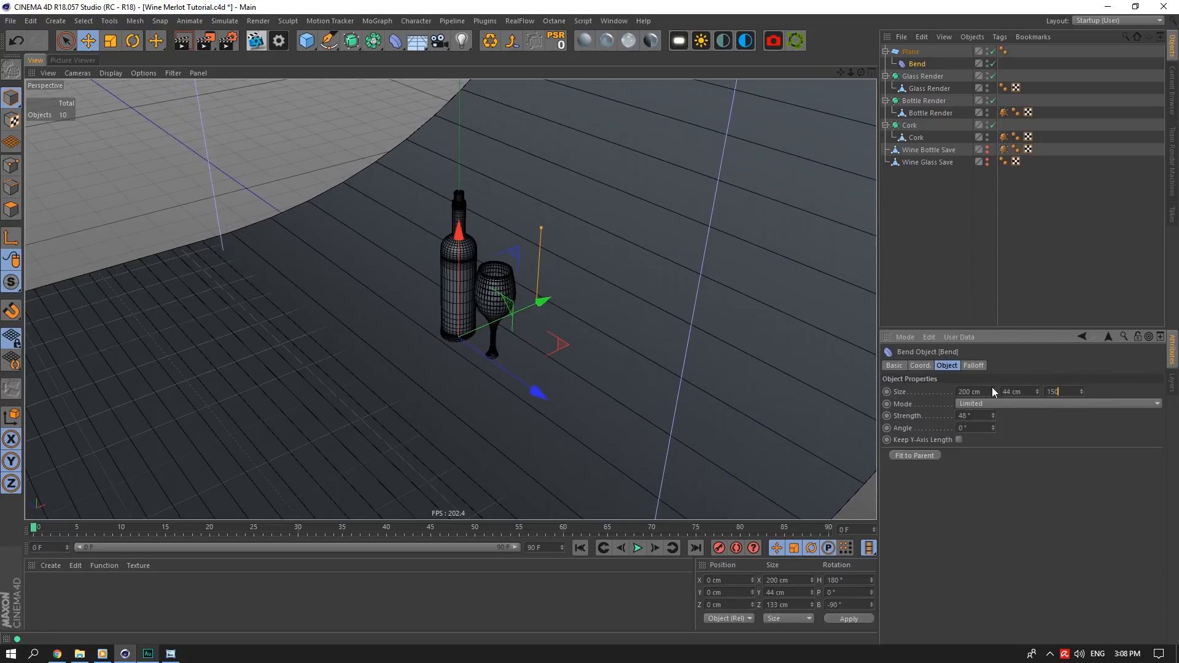
mouse_move(994, 392)
left_mouse_down()
mouse_move(994, 515)
mouse_move(996, 382)
left_mouse_up()
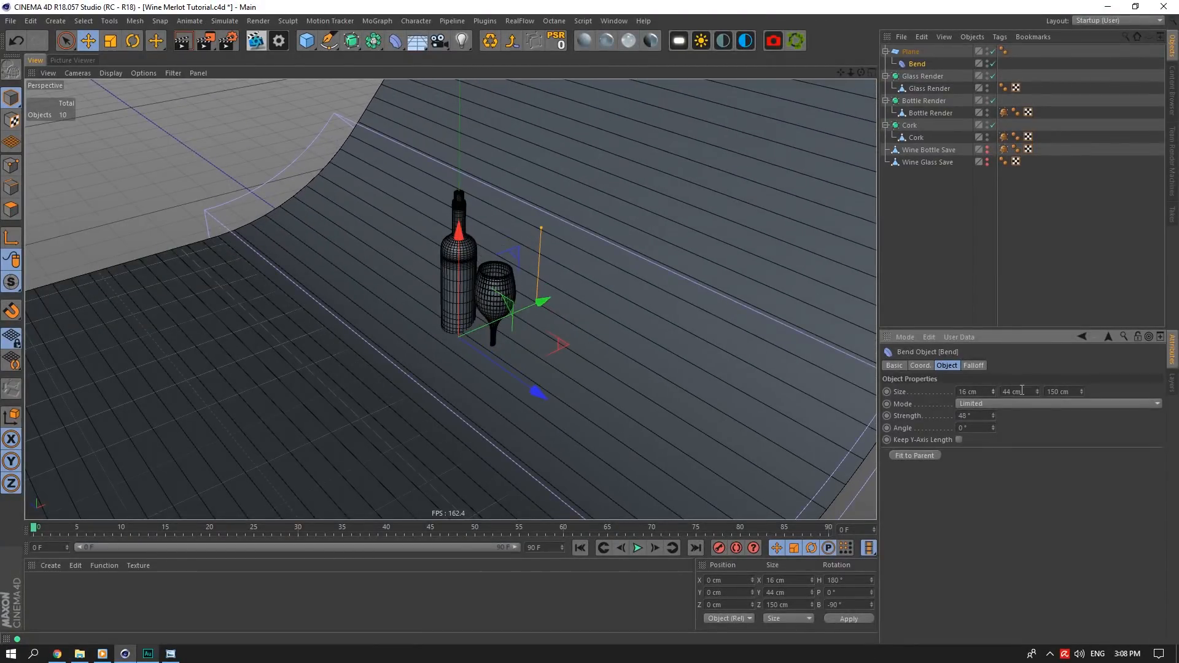
Set the Bend's strength to 90° and reduce its Y size to 23 cm for a tighter curve
left_click(982, 422)
type("90")
key("Return")
left_click_drag(1037, 392, 1038, 418)
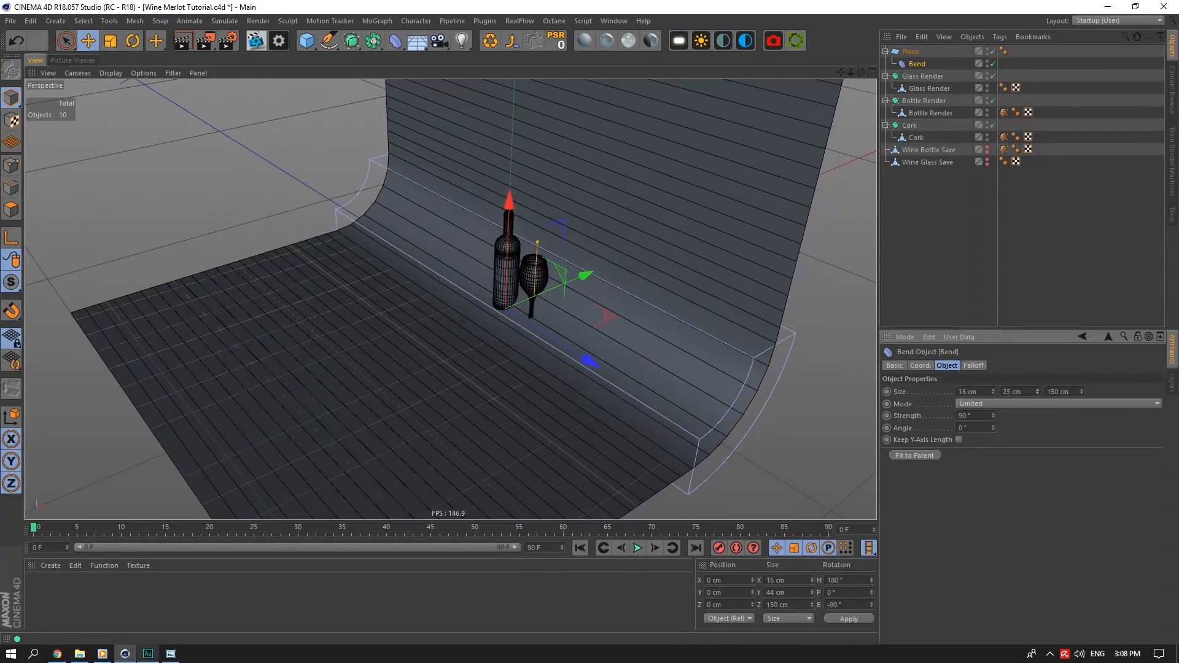
Move the plane with its Bend behind the bottle and glass to an X position of about 38.08 cm and shorten the plane's width
left_click(581, 281)
left_click_drag(581, 282, 687, 267)
scroll(687, 267, "down", 5)
scroll(691, 265, "up", 4)
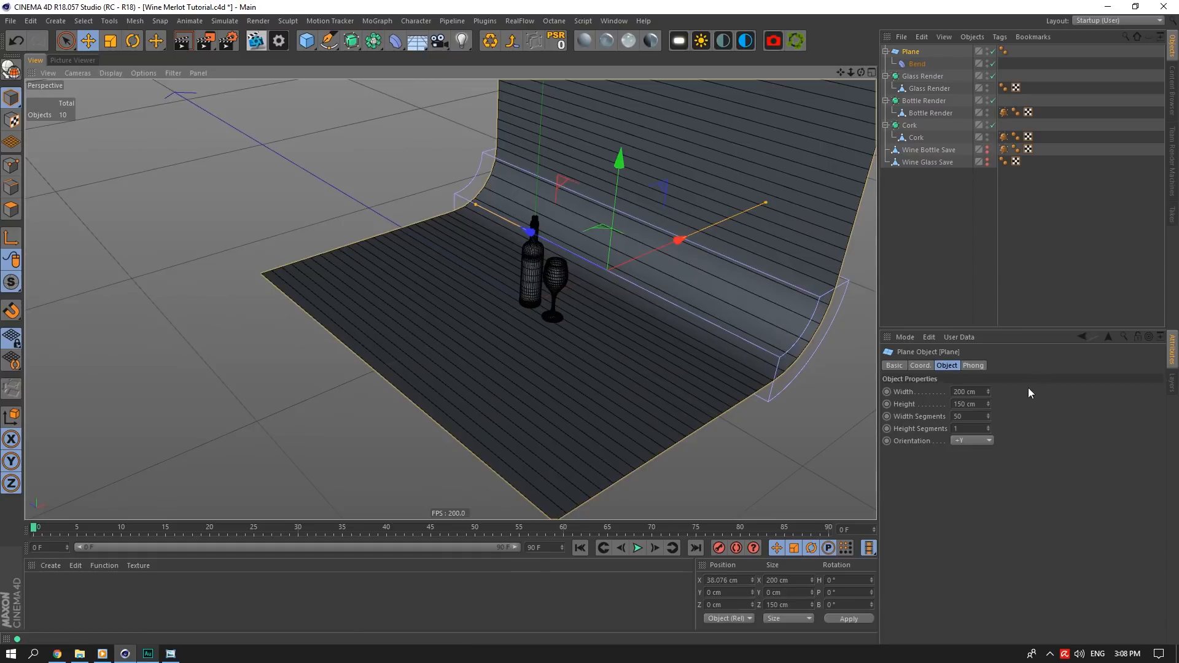
double_click(961, 393)
type("1500")
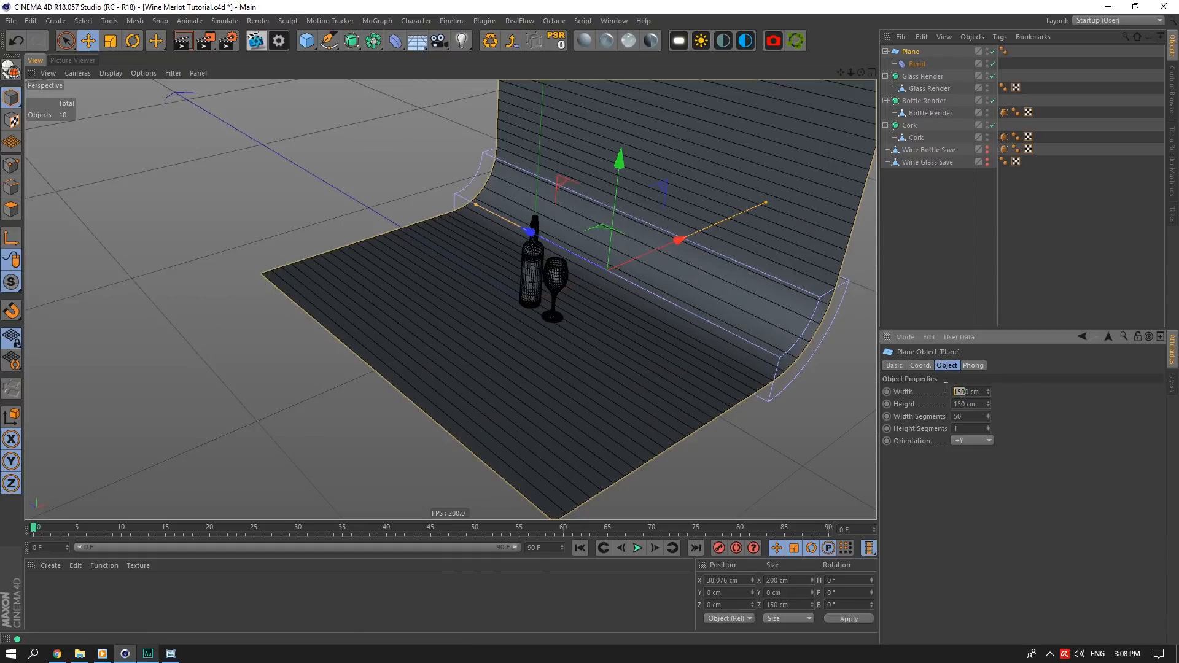
Shift the Bend deformer on the plane to an X position of about 13.7 cm and save the project
middle_click_drag(464, 260, 435, 339, "alt")
left_click(915, 65)
left_click_drag(653, 304, 624, 335)
left_click(905, 53)
left_click(917, 64)
scroll(549, 391, "up", 3)
key("ctrl+s")
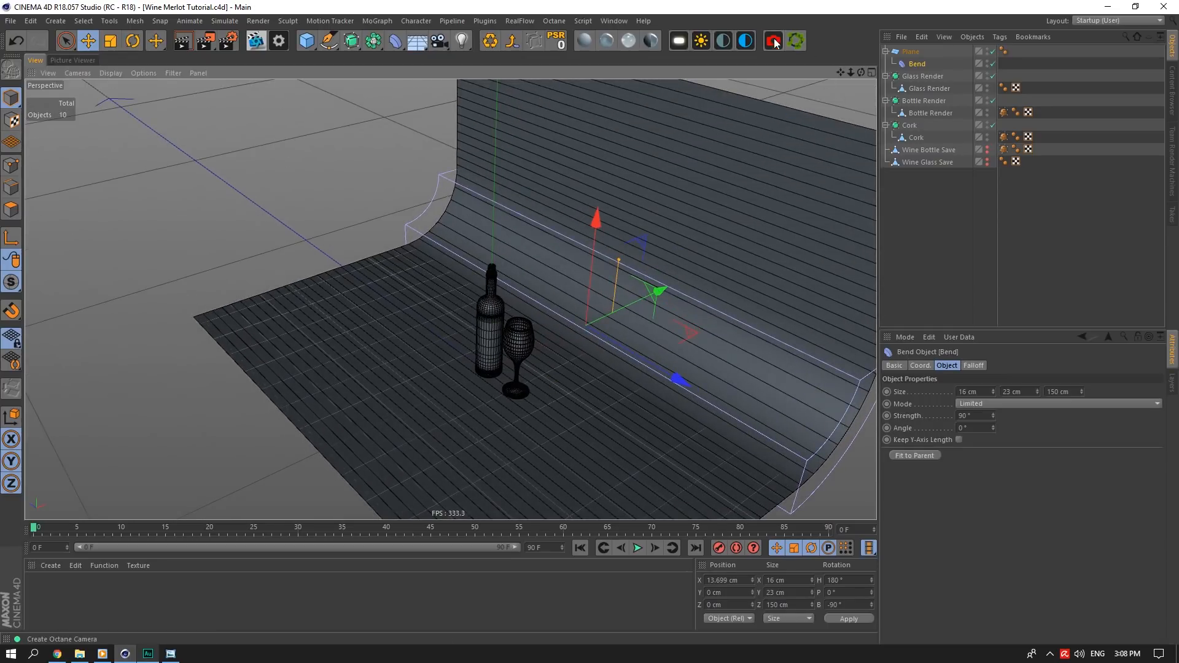
Add an Octane camera, look through it and frame the bottle and glass from the front
left_click(773, 42)
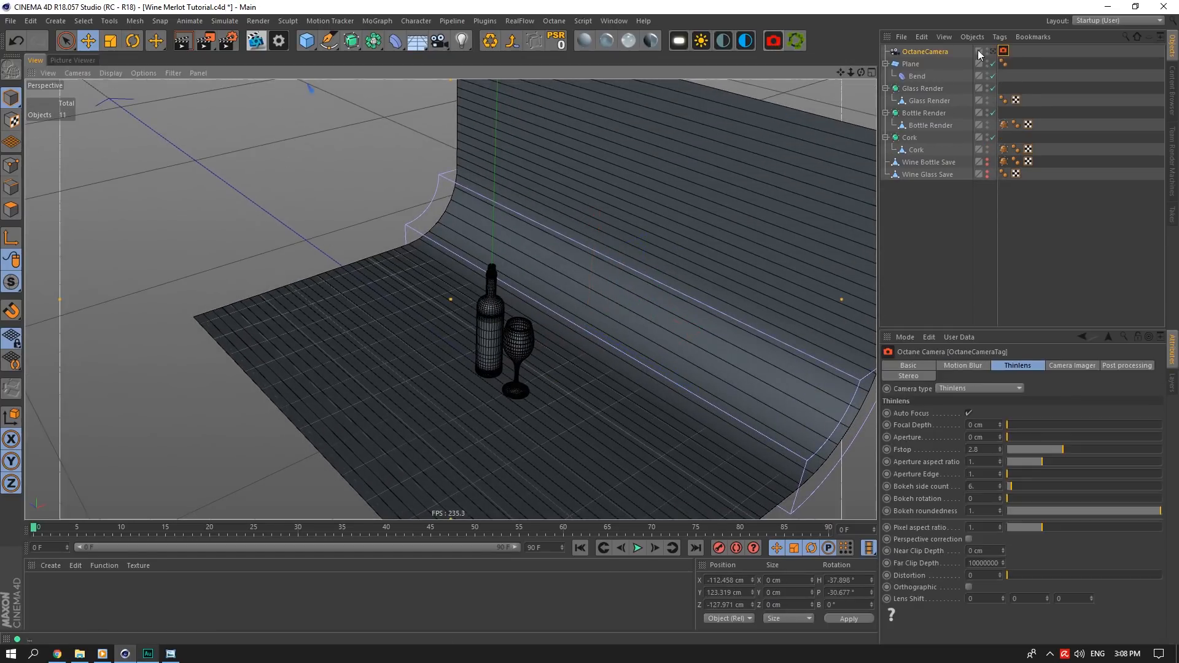
left_click_drag(861, 73, 784, 122)
Set the viewport's tinted safe-frame border to 100% opacity and move the camera closer to the bottle and glass
left_click(914, 338)
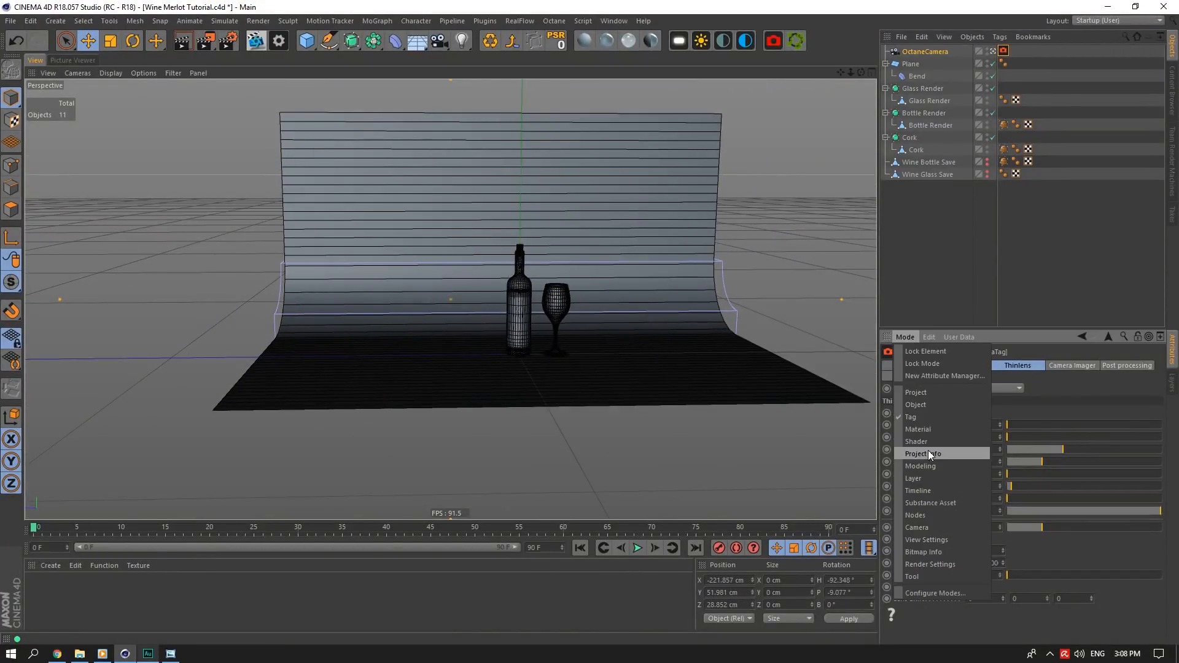
left_click(931, 538)
left_click(944, 460)
left_click_drag(1034, 494, 1029, 480)
scroll(572, 307, "up", 5)
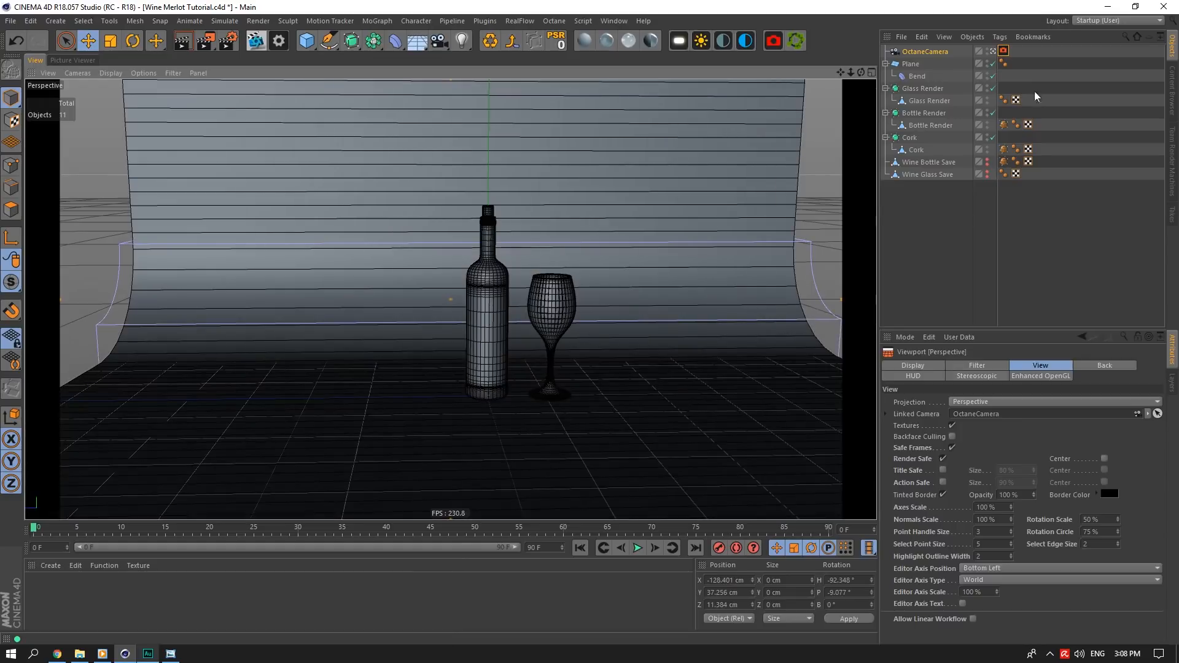
Set the OctaneCamera's focal length to Portrait (80 mm) and reframe the bottle and glass
left_click(924, 51)
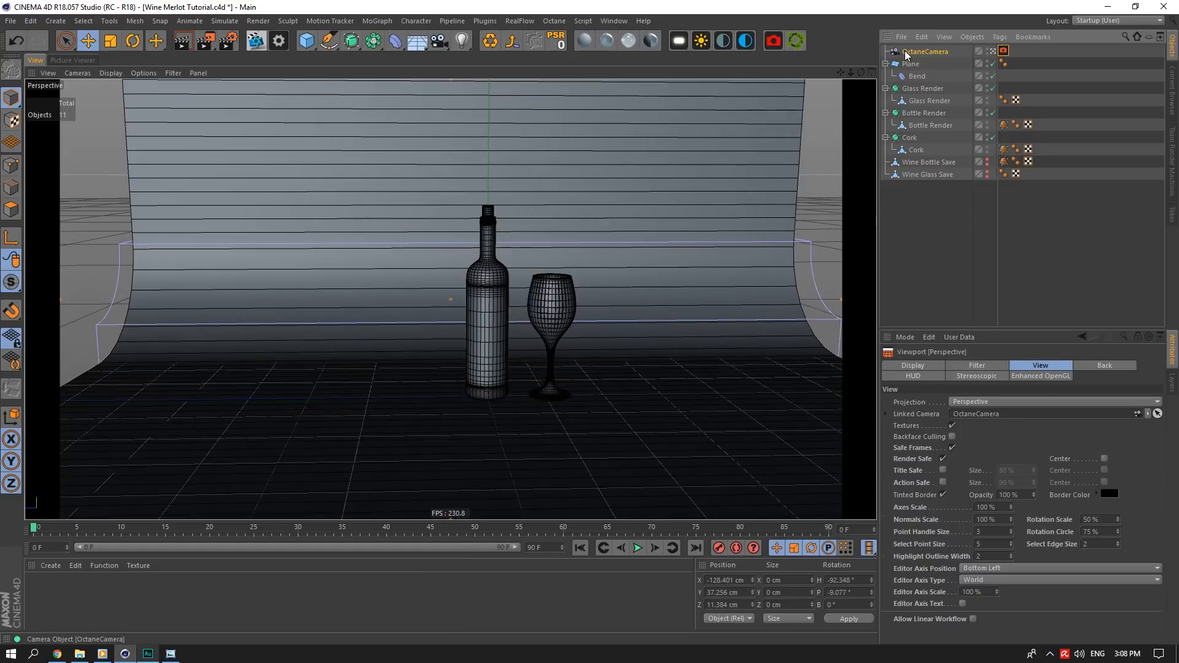
left_click(1044, 417)
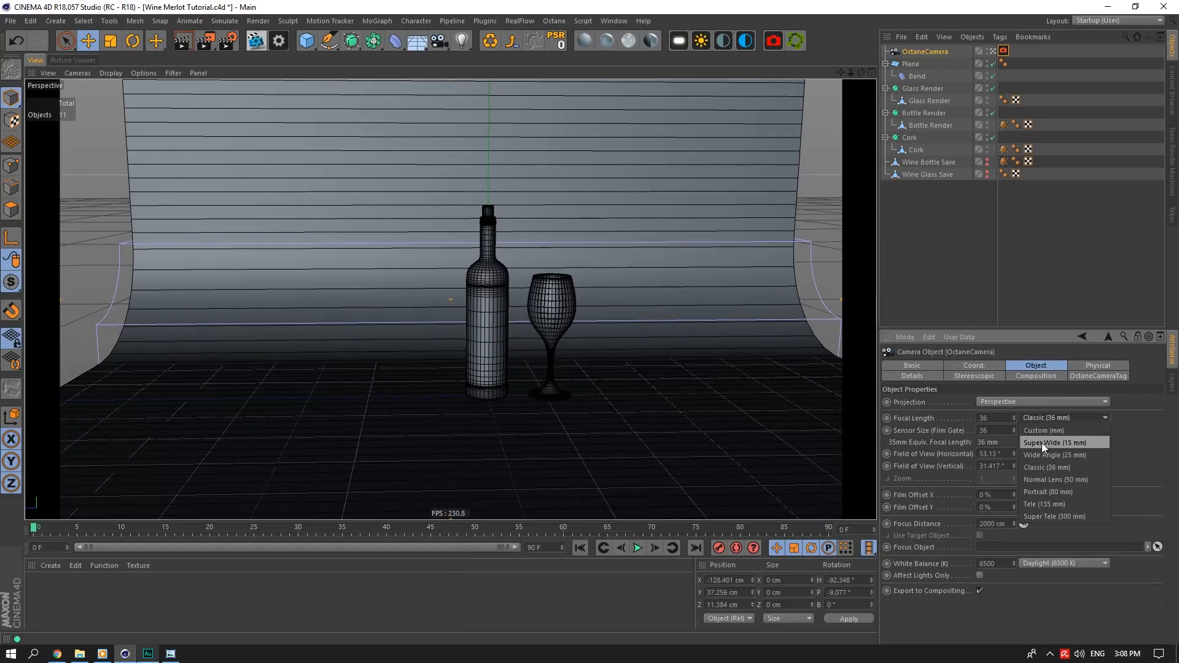
left_click(1051, 485)
left_click_drag(615, 245, 608, 246, "alt")
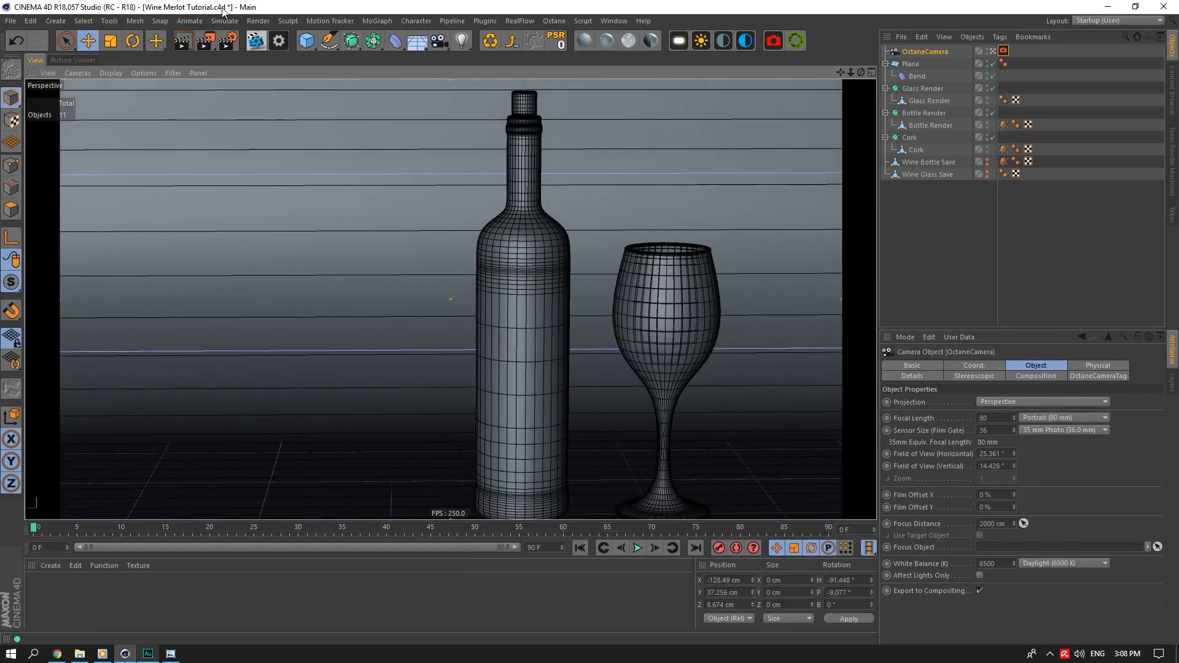
Set the render output size to 1920 by 1080 pixels and lock the ratio
left_click(228, 41)
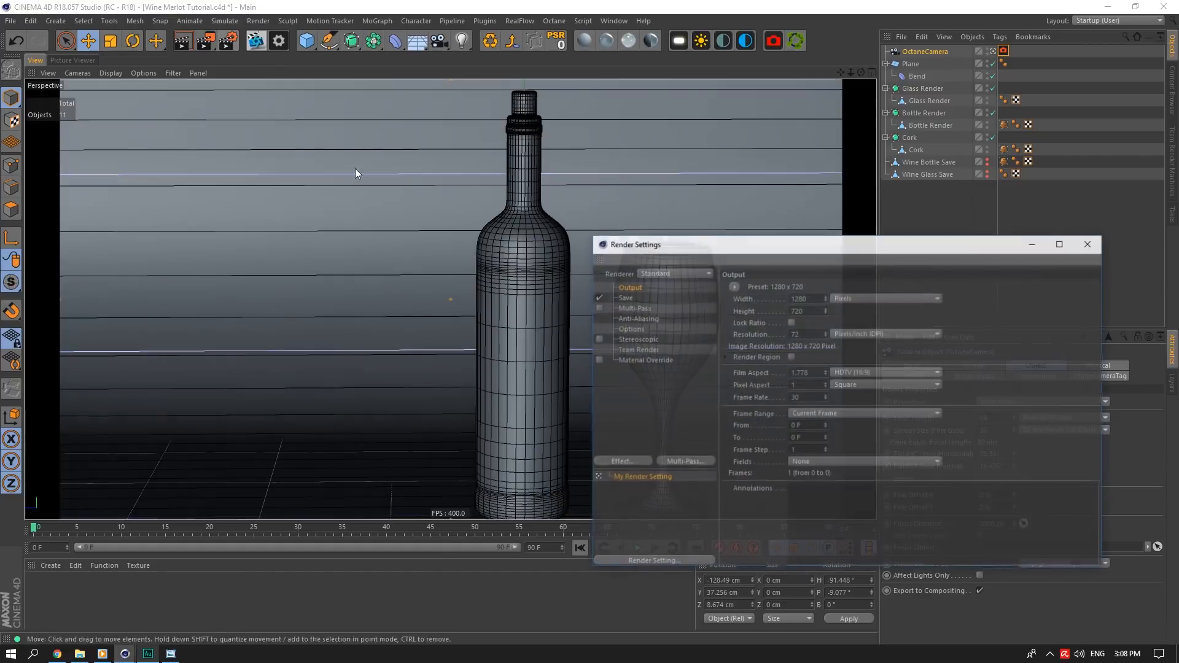
left_click(810, 309)
type("108")
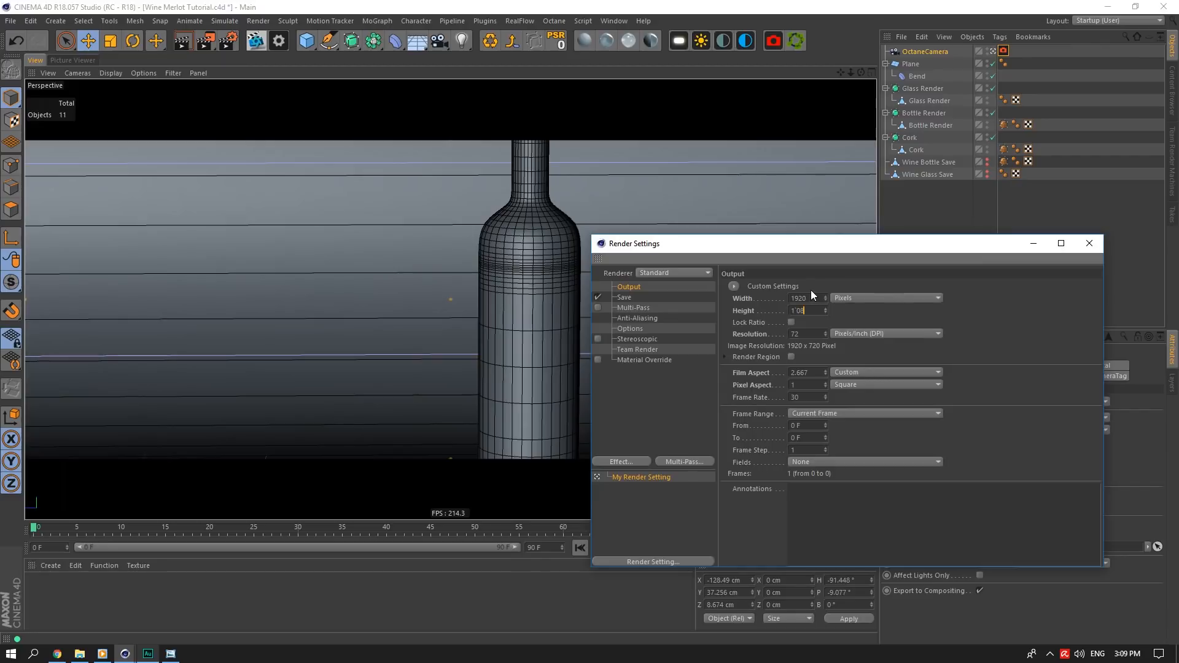
type("0")
key("Return")
Turn off automatic saving of the render and set the regular image format to JPEG
left_click(598, 296)
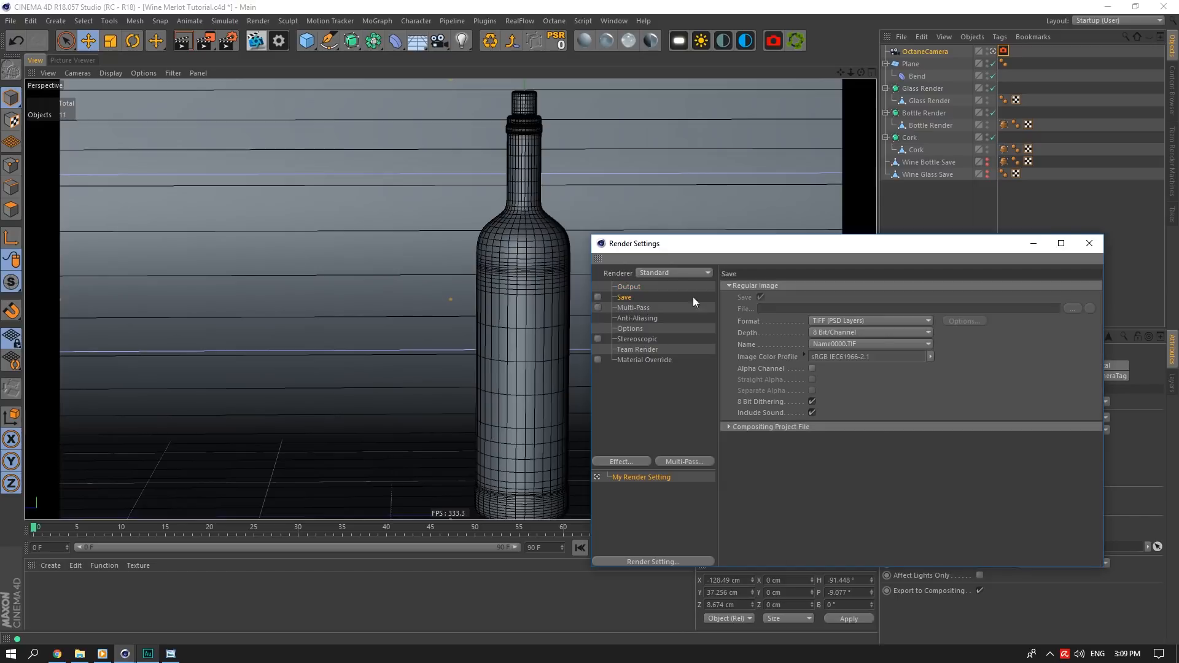
left_click(879, 321)
left_click(835, 327)
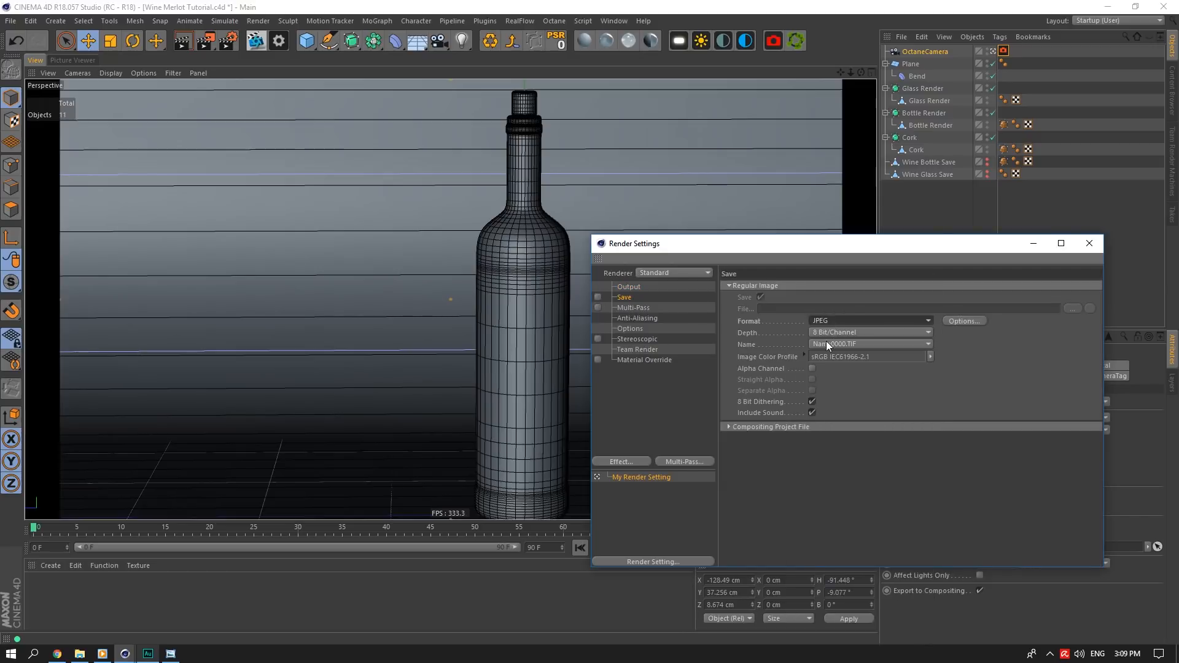
left_click(632, 307)
Switch the renderer from Standard to Octane and save the project
left_click(639, 285)
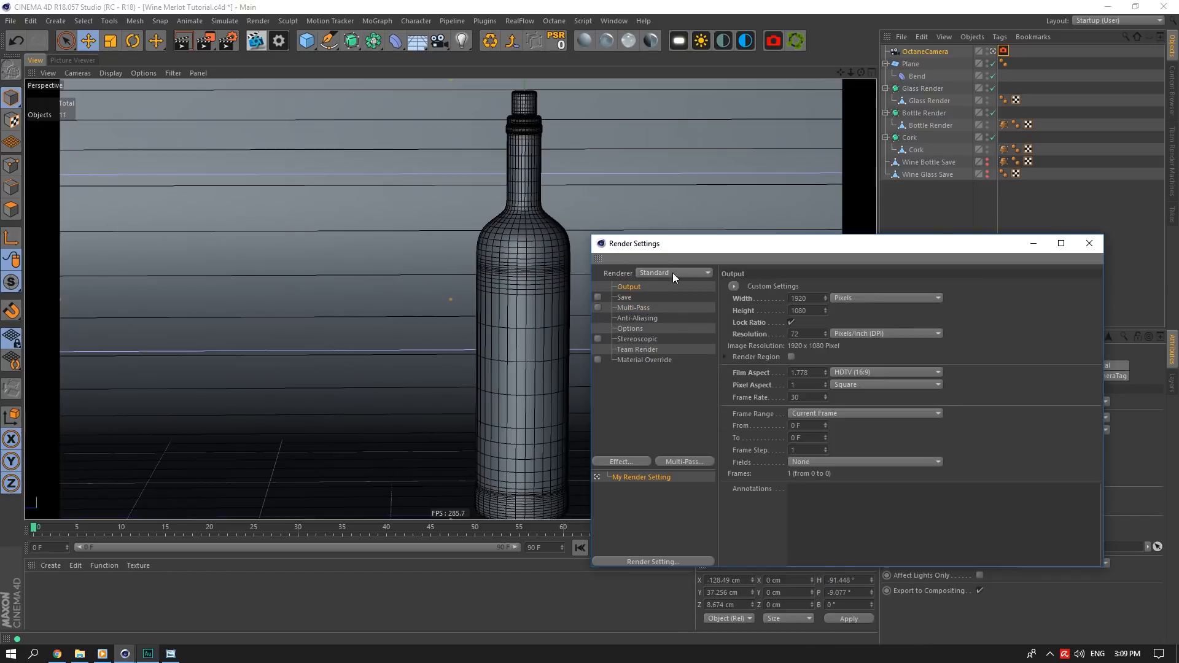
left_click(673, 272)
left_click(667, 335)
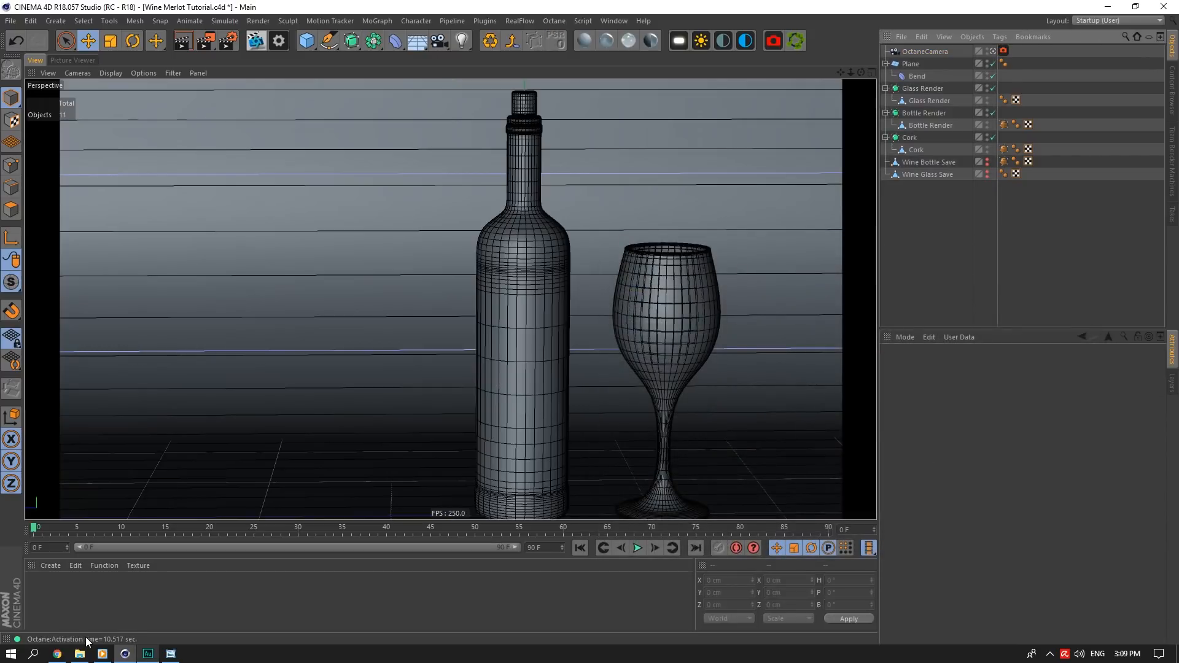
key("ctrl+s")
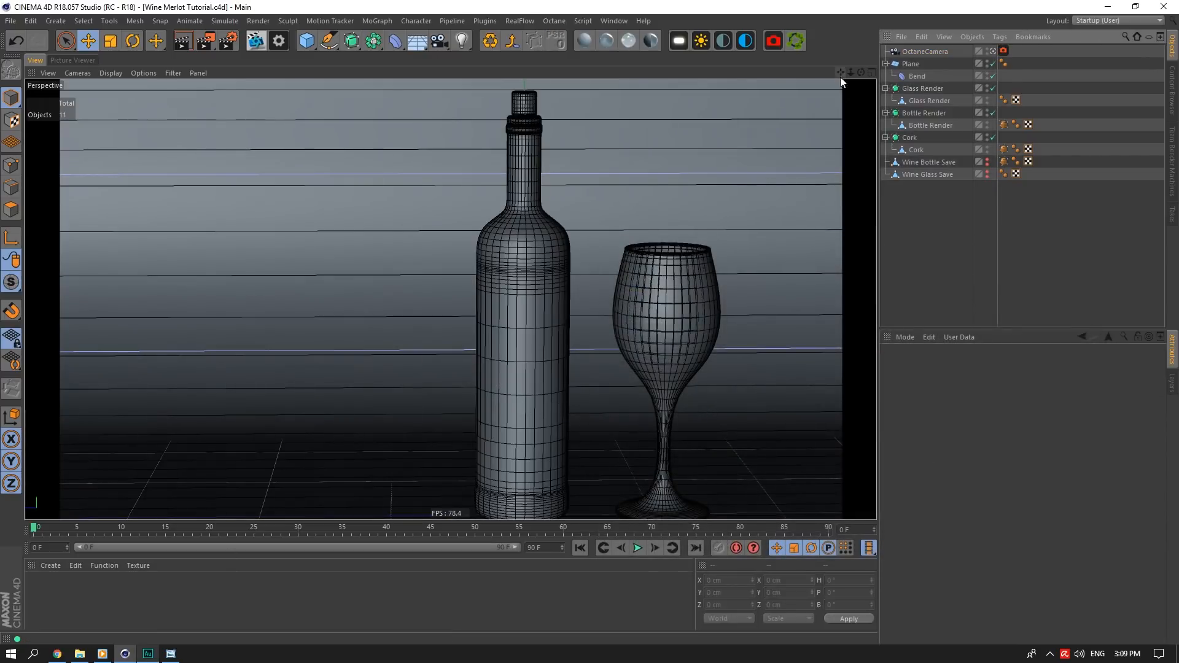
Shift the OctaneCamera's framing of the bottle and glass, then set its heading to -90° and its pitch to -9°
left_click_drag(841, 77, 912, 64)
left_click(925, 52)
left_click(986, 365)
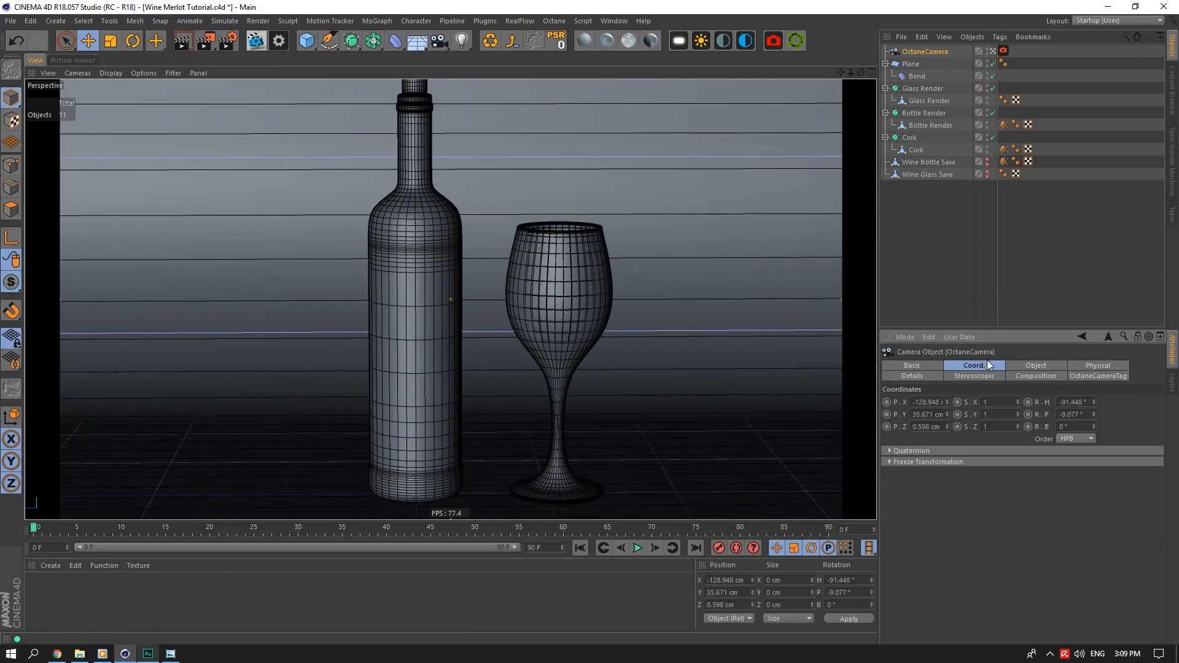
left_click(1076, 402)
type("-90")
key("Return")
left_click(1072, 414)
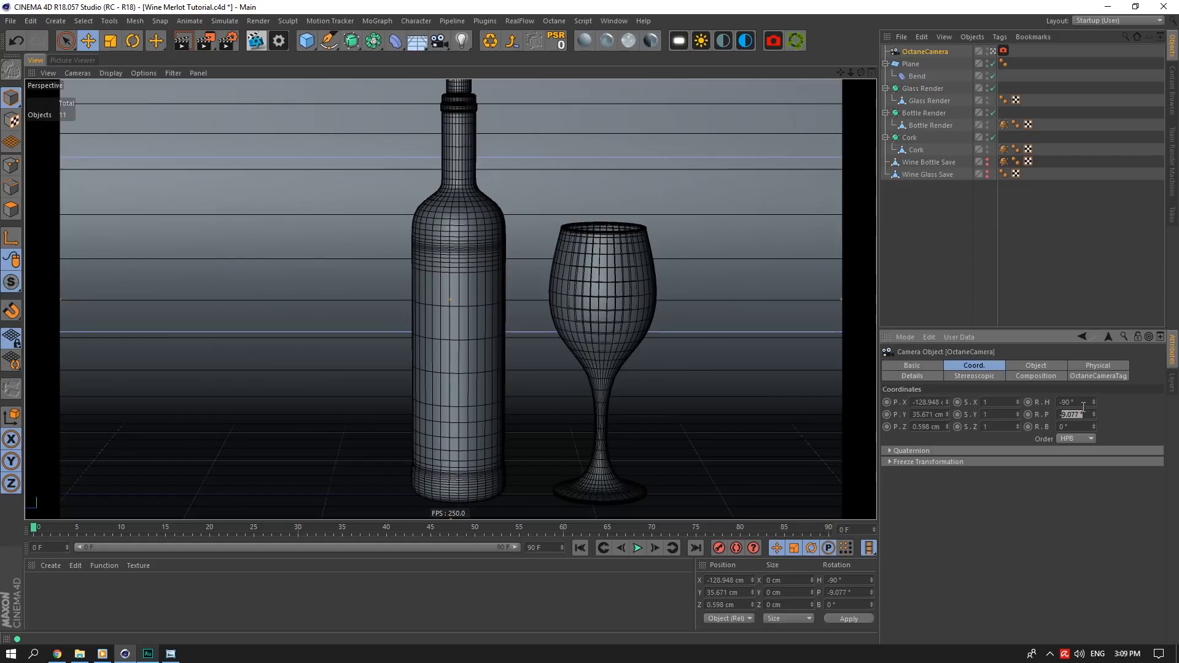
type("-9")
left_click(1077, 401)
Adjust the OctaneCamera's position to X -131.948 cm and Z -5.402 cm
left_click(931, 404)
scroll(932, 405, "up", 1)
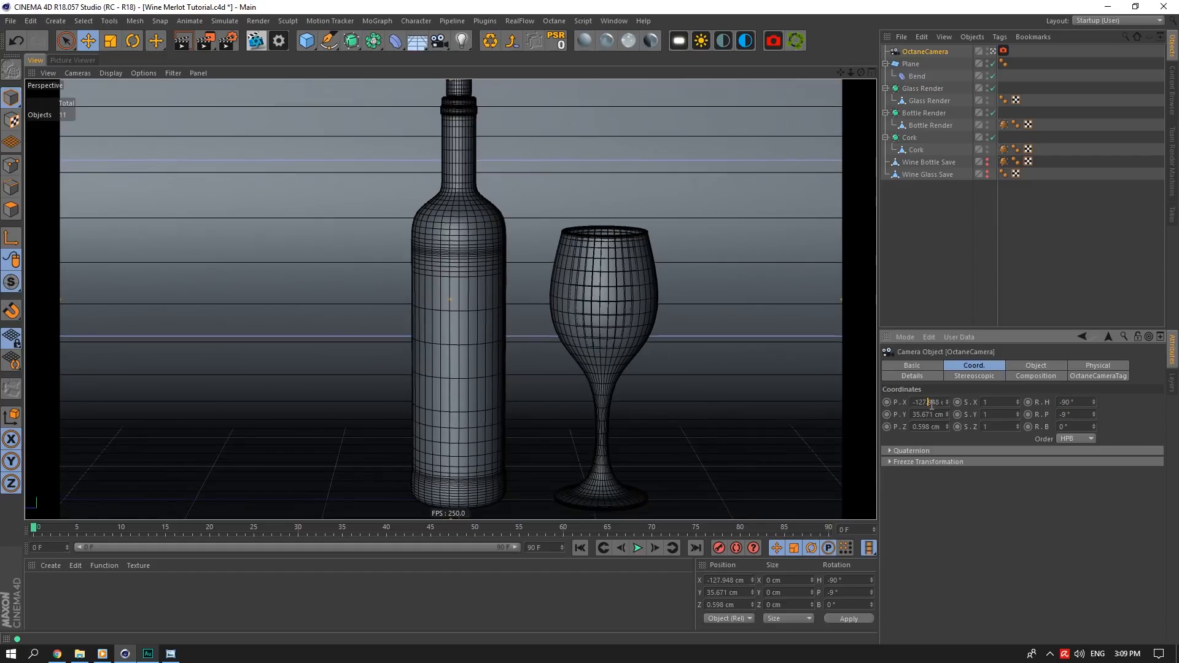
scroll(932, 404, "down", 4)
scroll(932, 430, "down", 6)
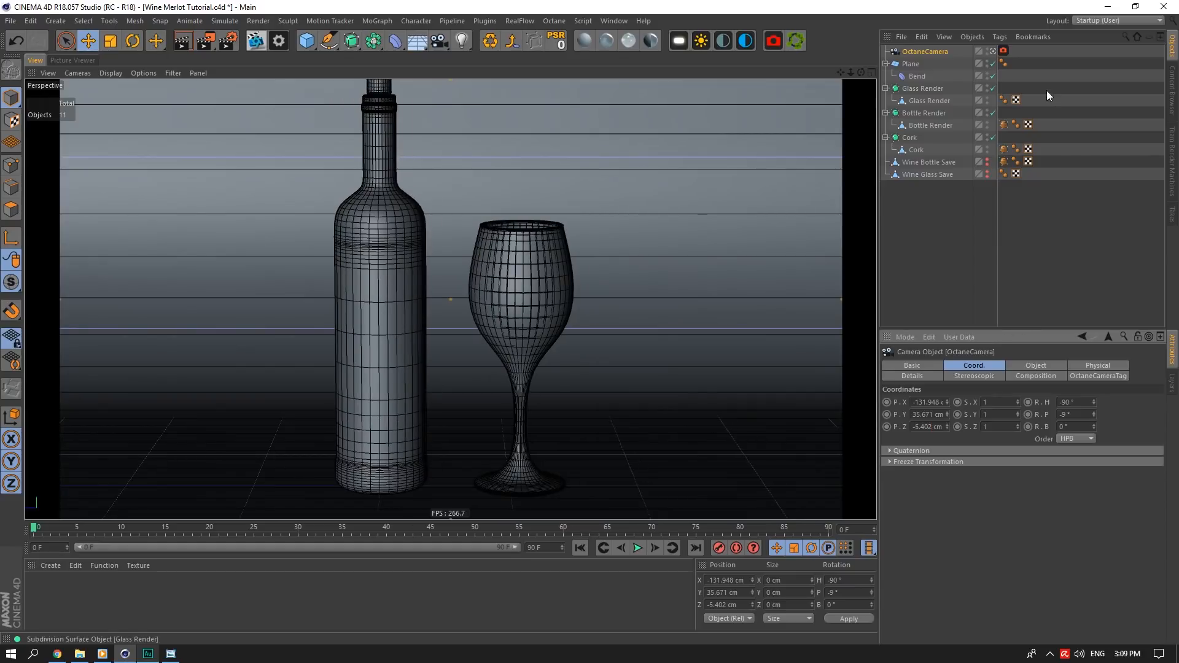
Leave the OctaneCamera's view and turn off the camera's Show Cone option
left_click(994, 51)
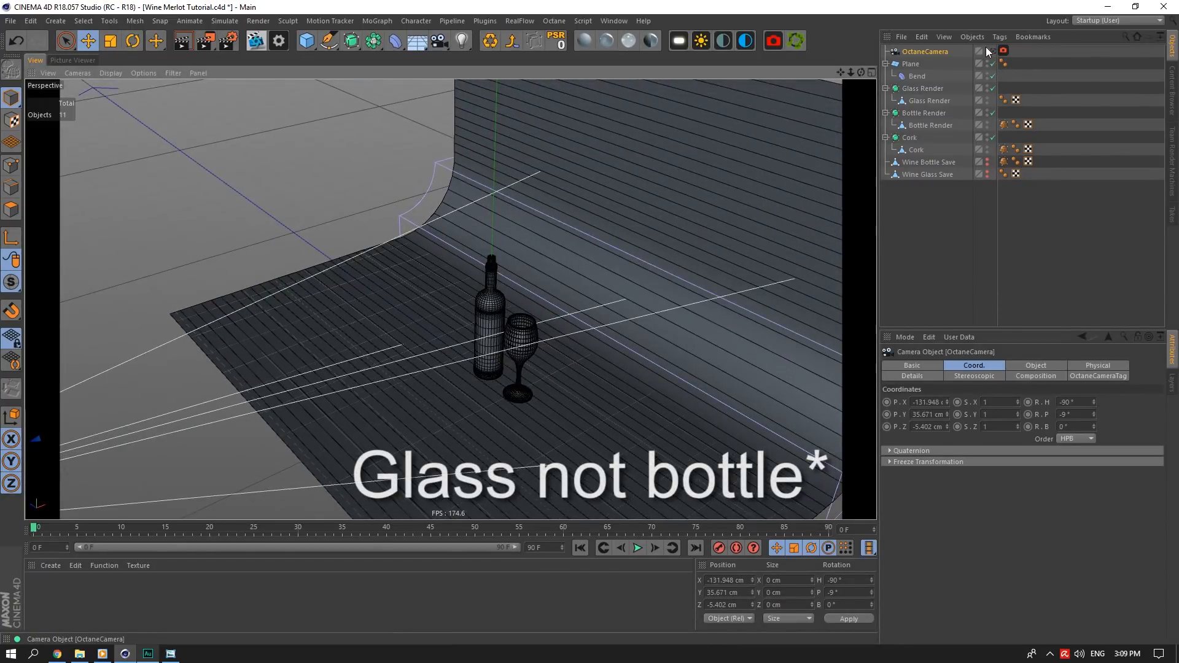
left_click(918, 377)
left_click(967, 453)
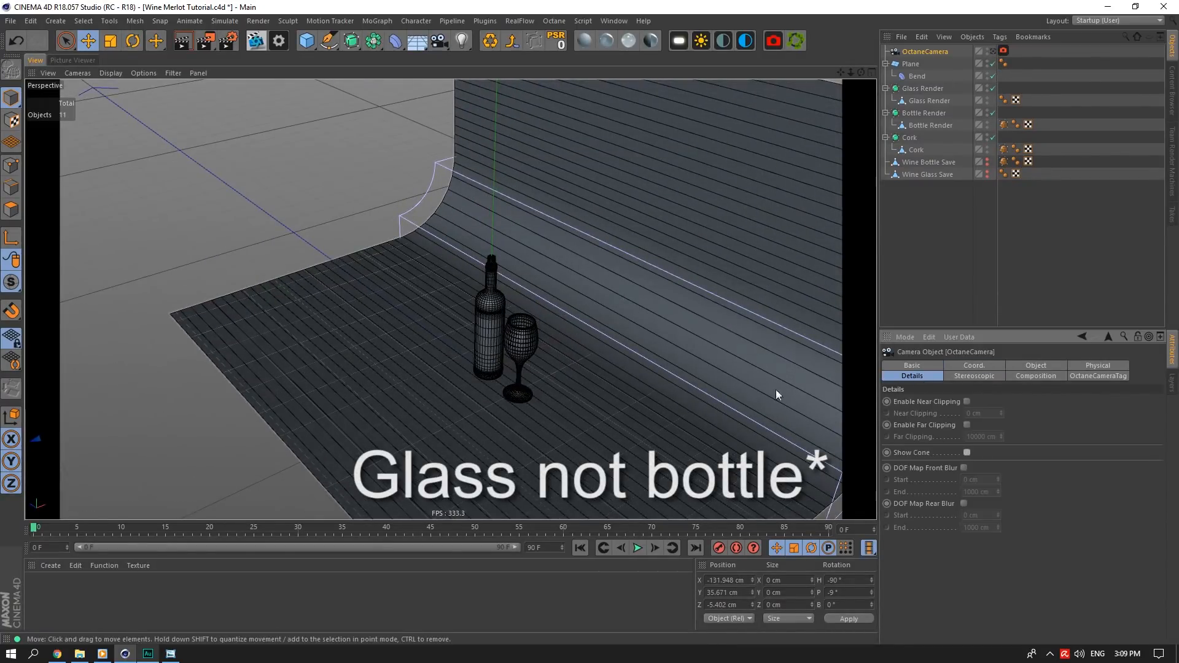
Collapse the Plane, Glass Render, Bottle Render and Cork hierarchies in the object list
scroll(451, 300, "up", 10)
mouse_move(851, 72)
left_mouse_down()
mouse_move(823, 72)
mouse_move(897, 73)
mouse_move(909, 89)
mouse_move(863, 77)
left_mouse_up()
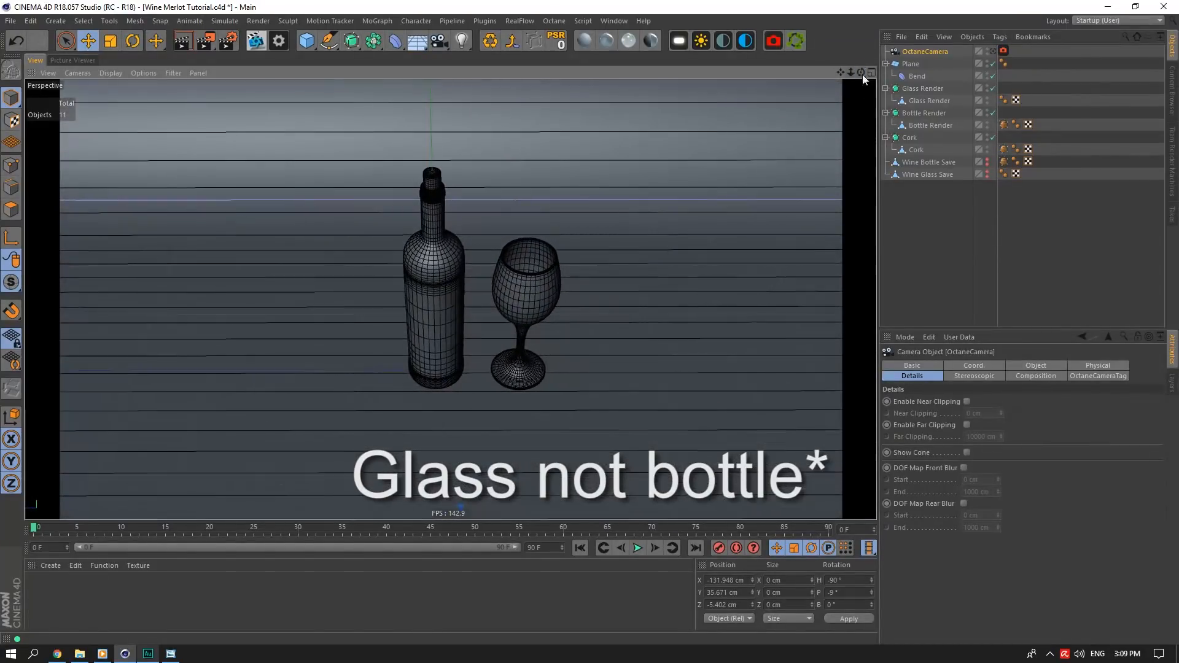
scroll(444, 258, "up", 5)
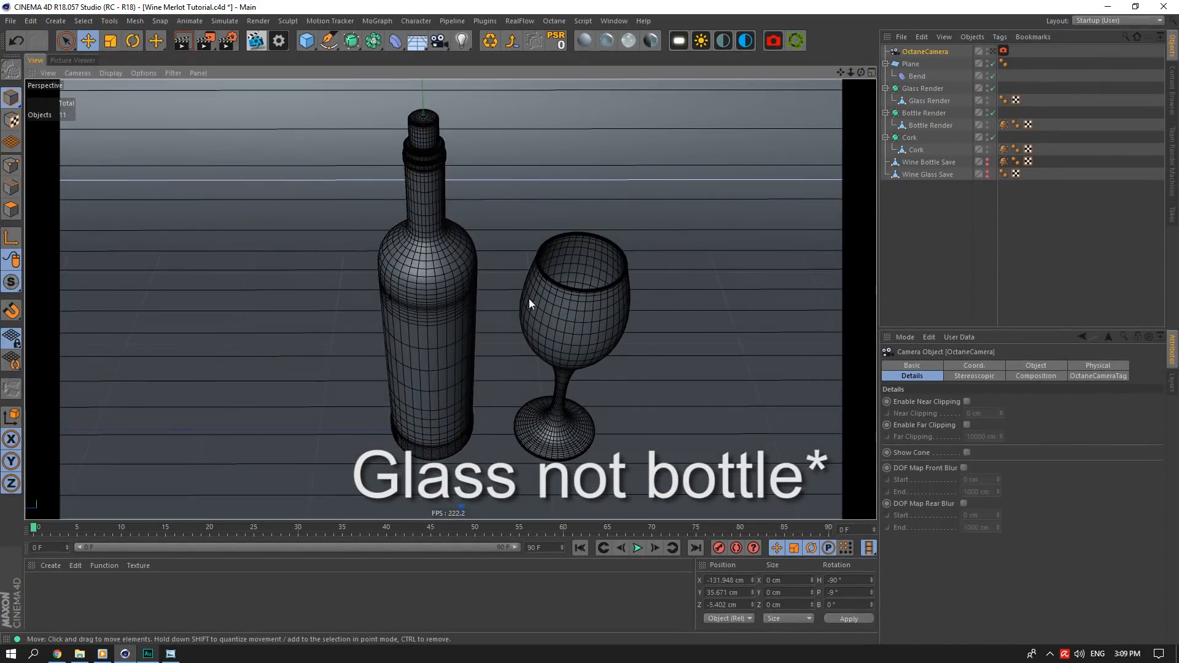
left_click_drag(849, 74, 890, 75)
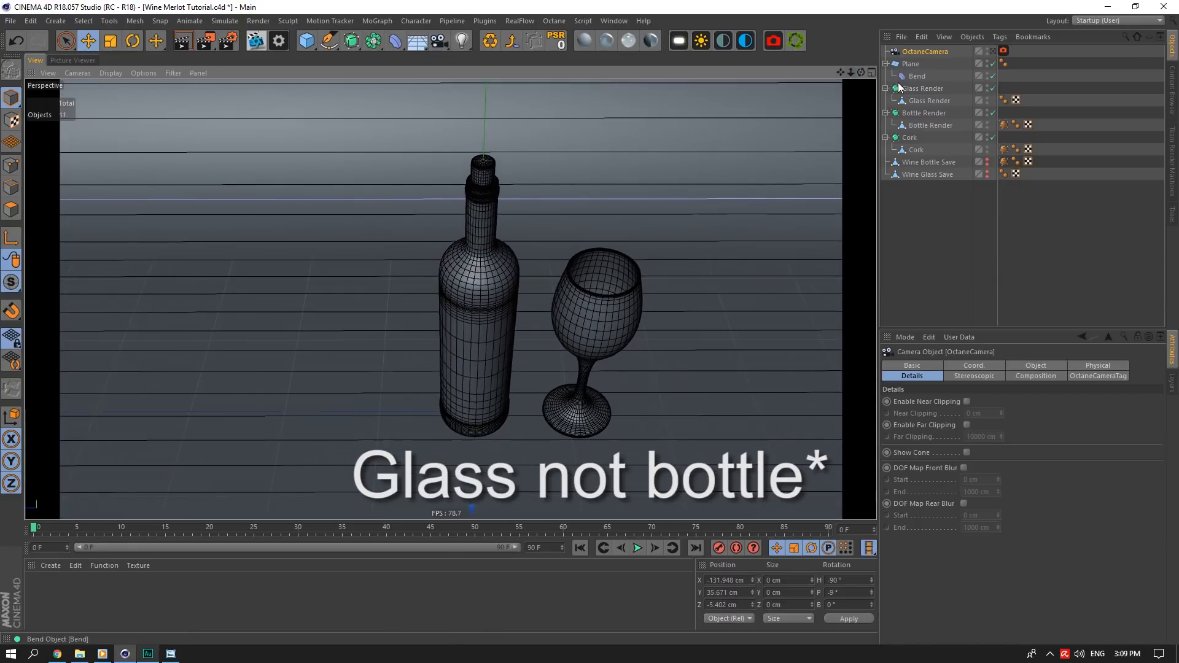
left_click(896, 88)
left_click(886, 89)
left_click(887, 76)
left_click(886, 64)
left_click(886, 89)
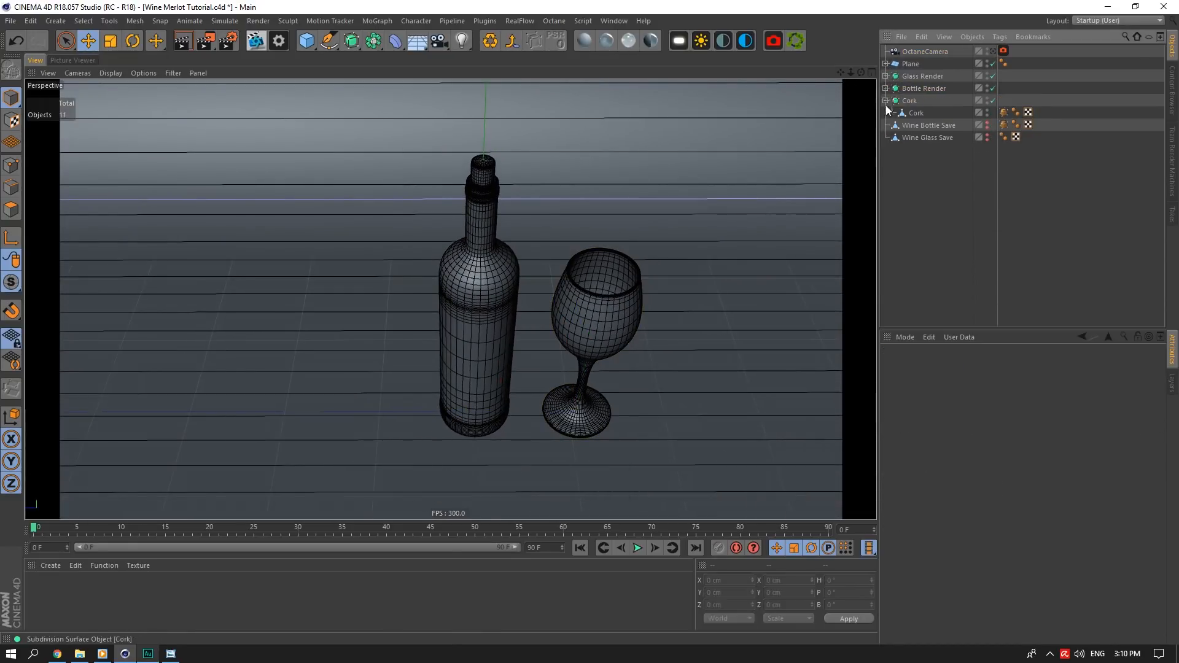
left_click(893, 101)
left_click(886, 101)
left_click(896, 89)
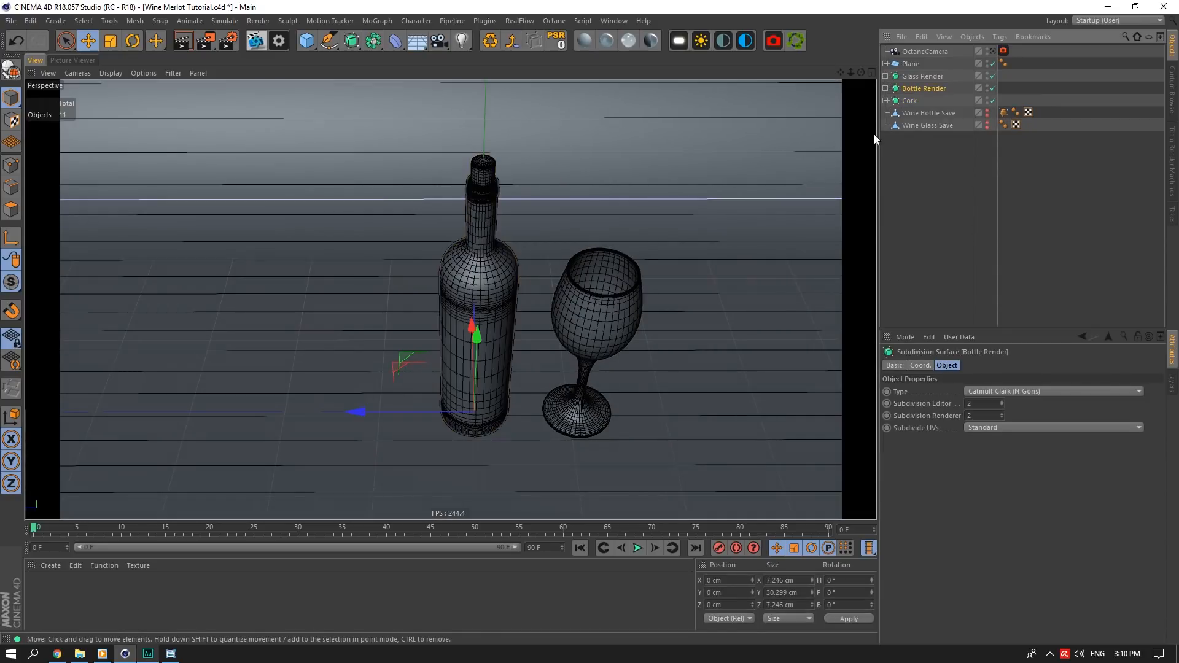
left_click(875, 133)
left_click(919, 101)
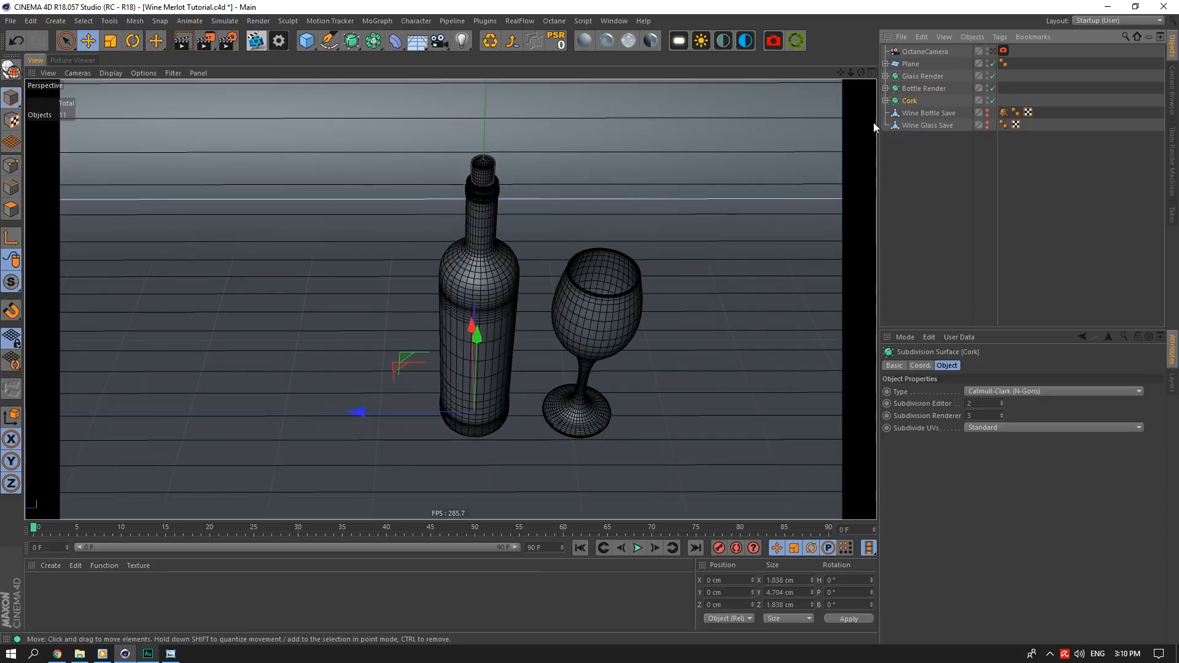
left_click(919, 89)
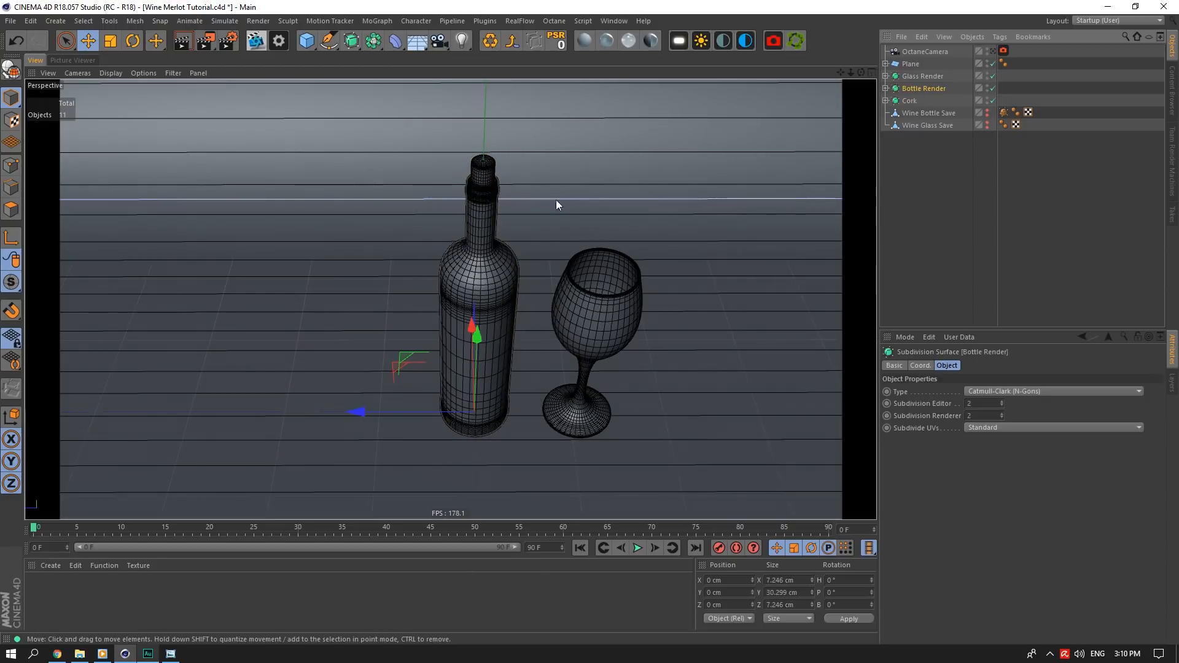
left_click(615, 279)
left_click(931, 52)
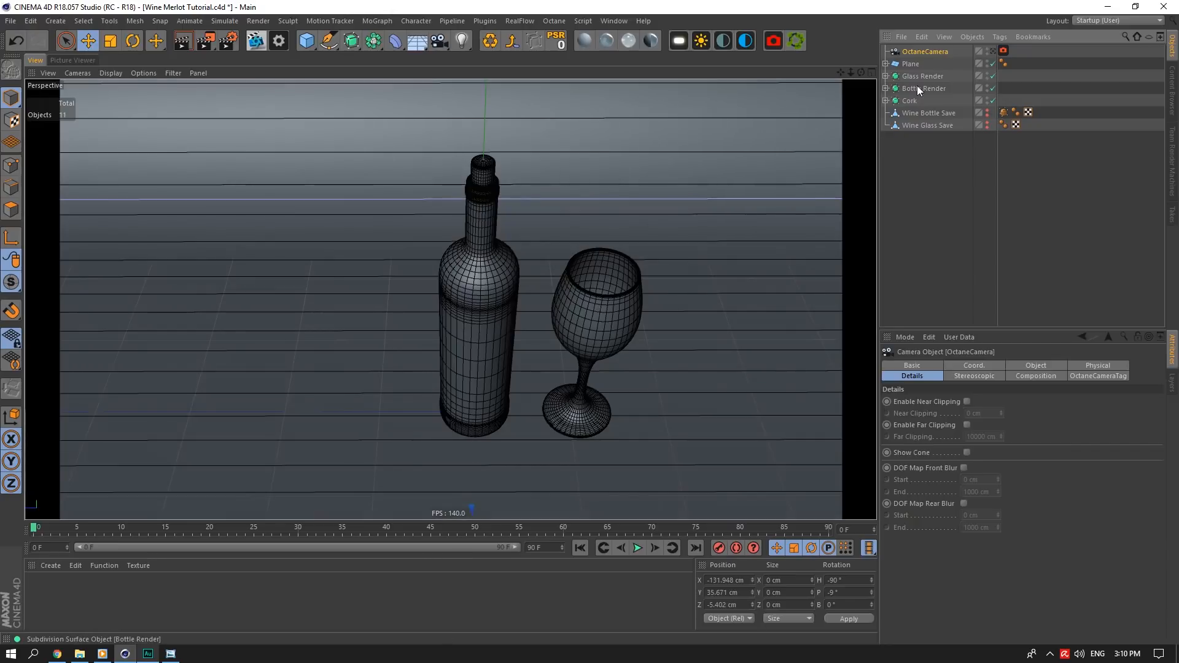
Group the Cork and Bottle Render objects into a null named Bottle
left_click(903, 101)
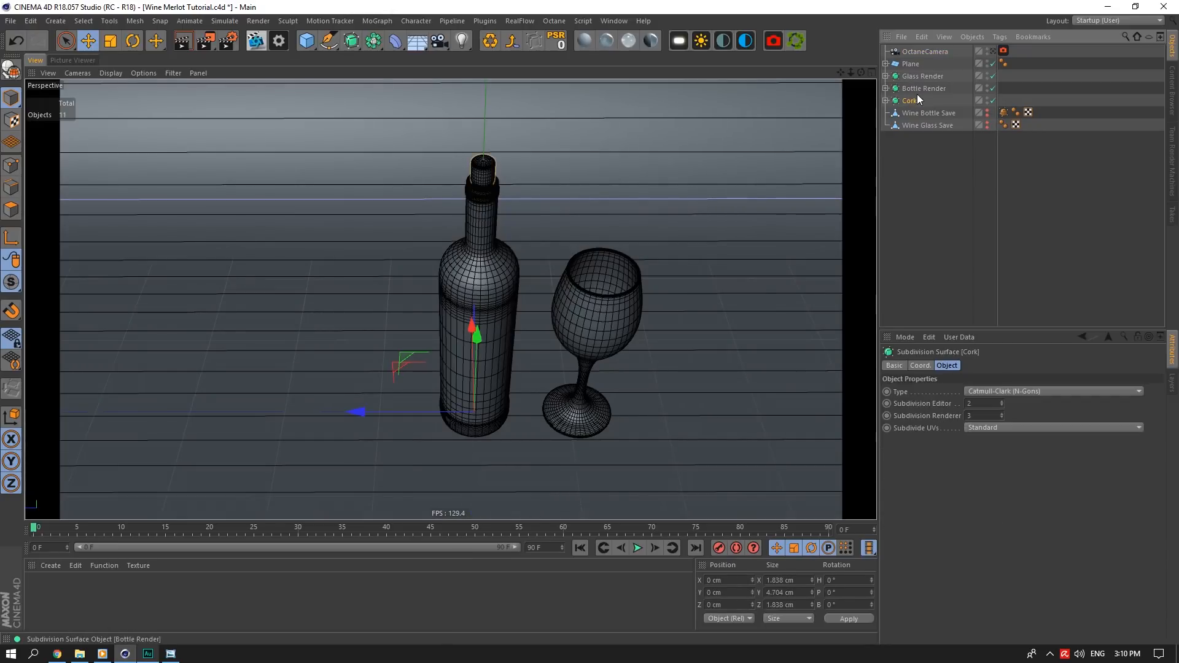
left_click(915, 88, "ctrl")
right_click(916, 88)
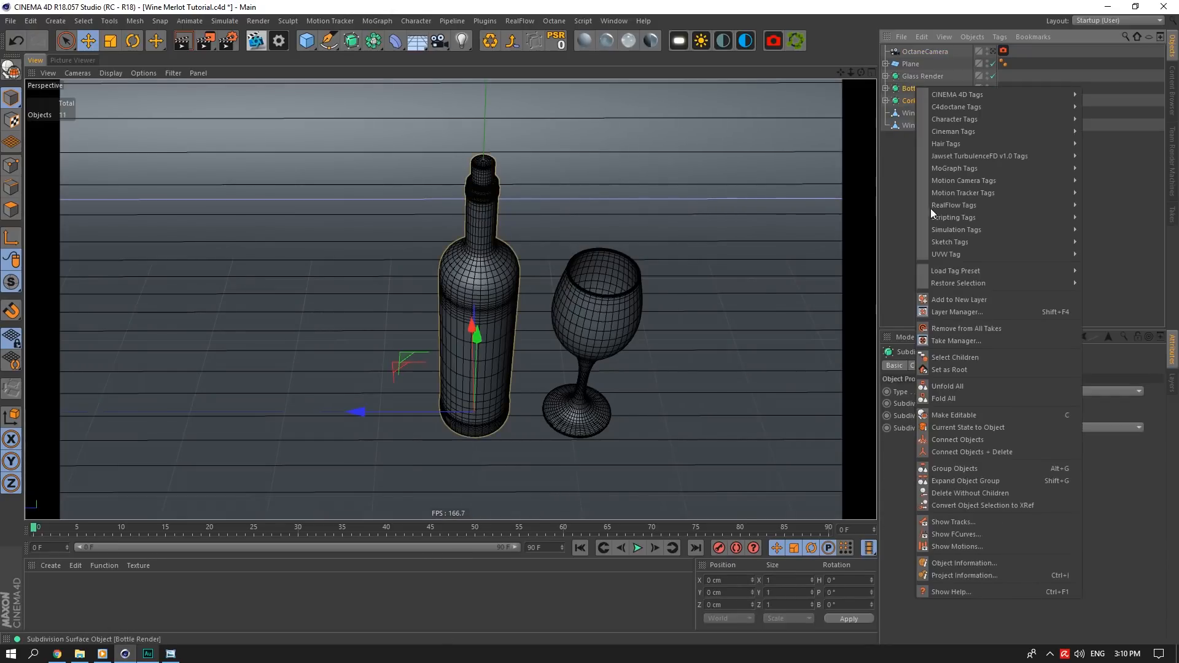
left_click(946, 469)
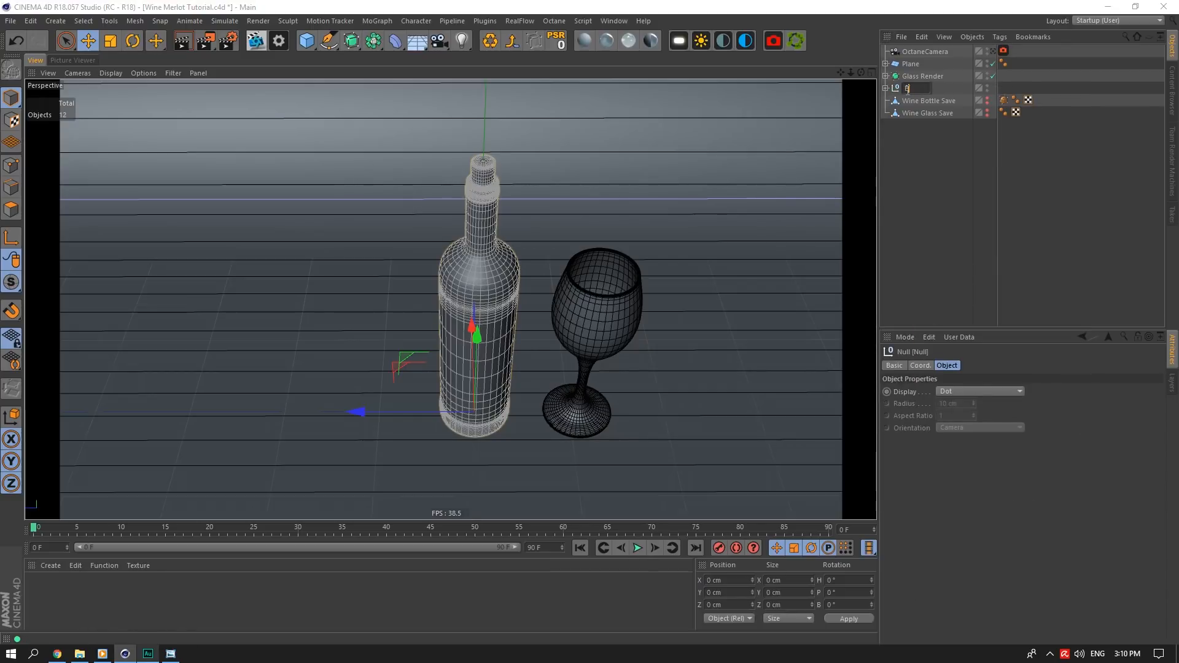
type("tle")
key("Return")
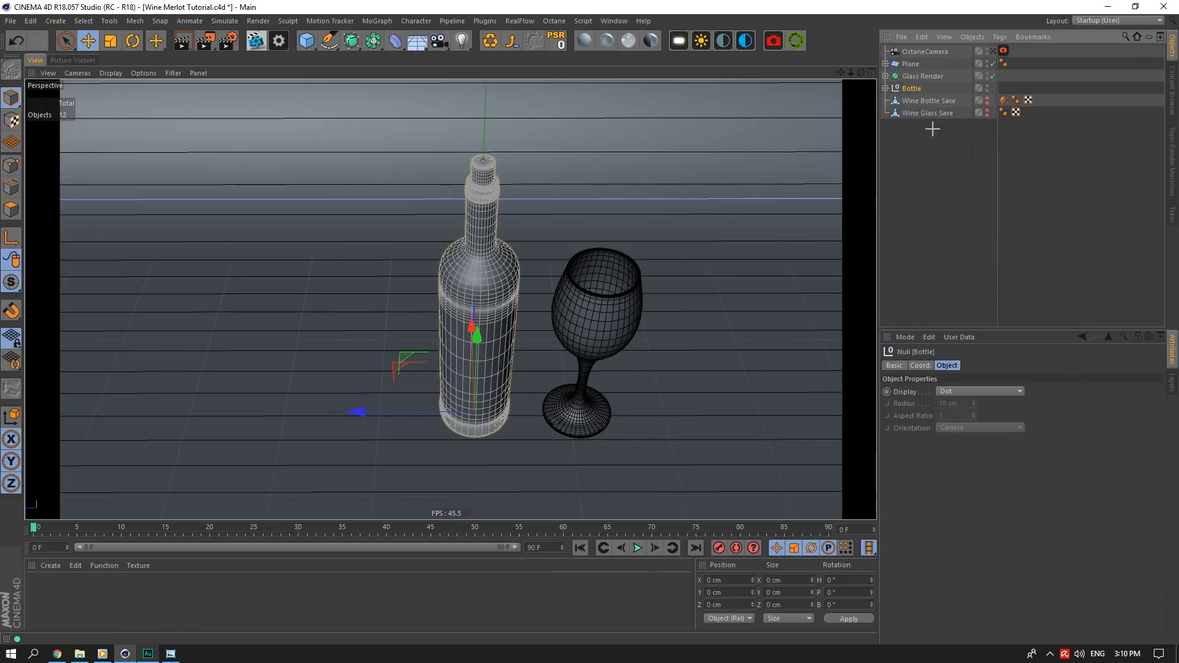
Move the Bottle group along Z to about 10.1 cm and set the Glass Render's Z position to 0 cm
left_click_drag(362, 411, 268, 407)
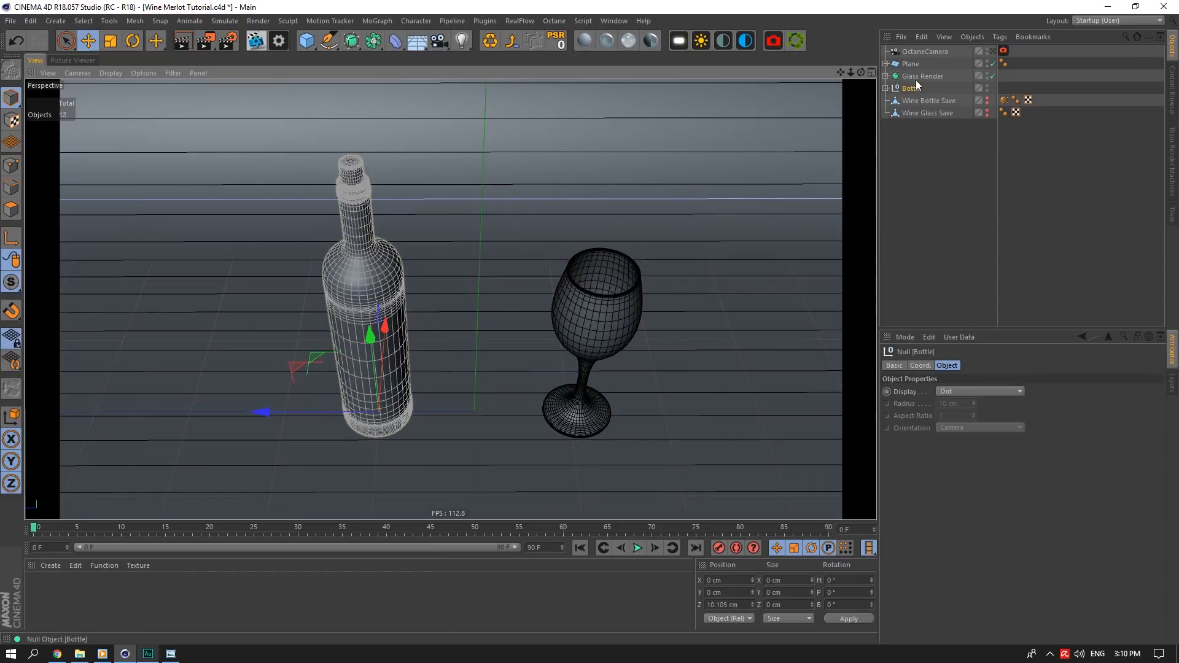
left_click(919, 76)
left_click(921, 365)
double_click(927, 416)
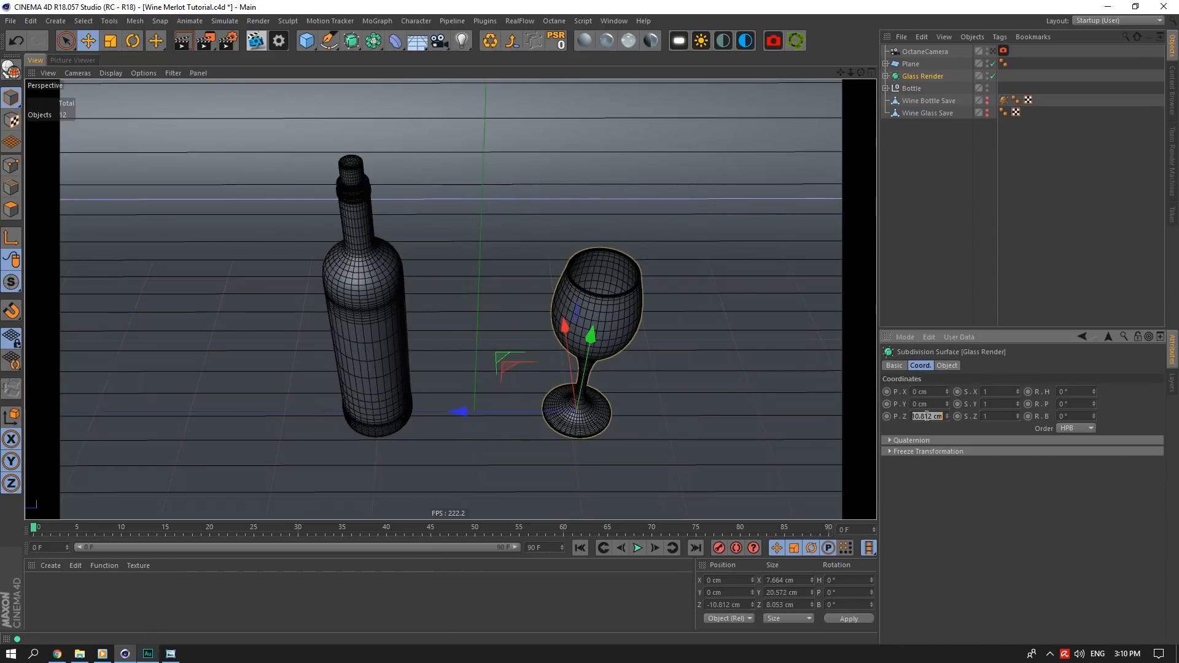
type("0")
key("Return")
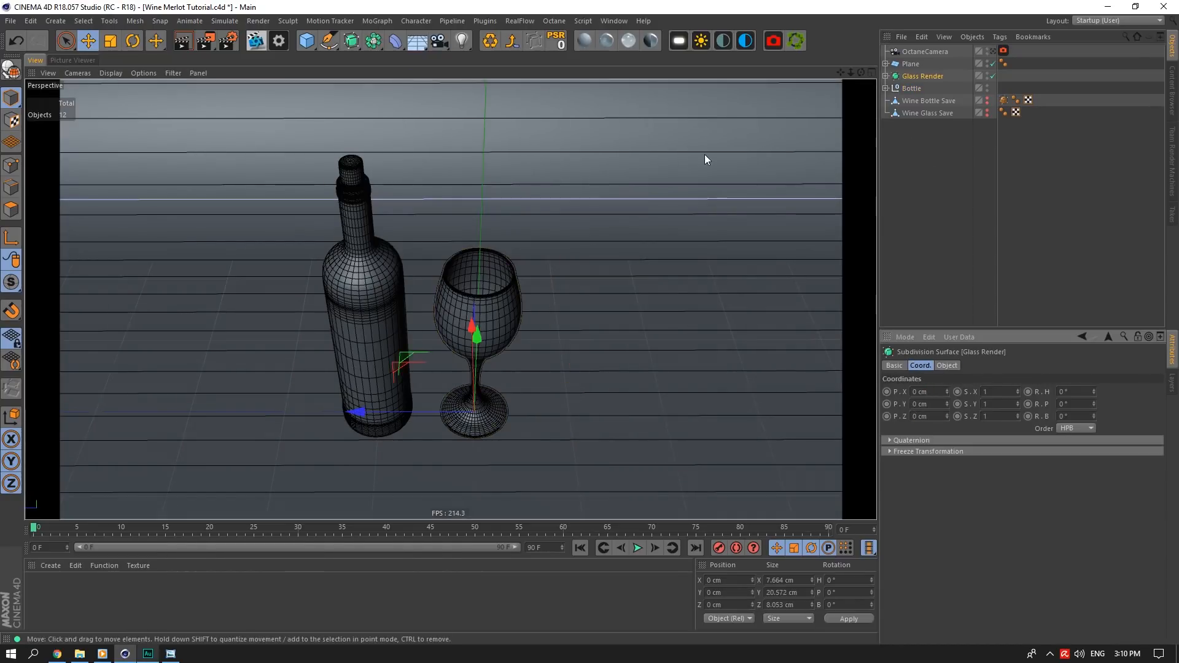
Fine-tune the Bottle group's distance from the glass, moving it to about 11 cm in Z
left_click(912, 91)
middle_click_drag(194, 282, 283, 246, "alt")
left_click_drag(343, 379, 338, 380)
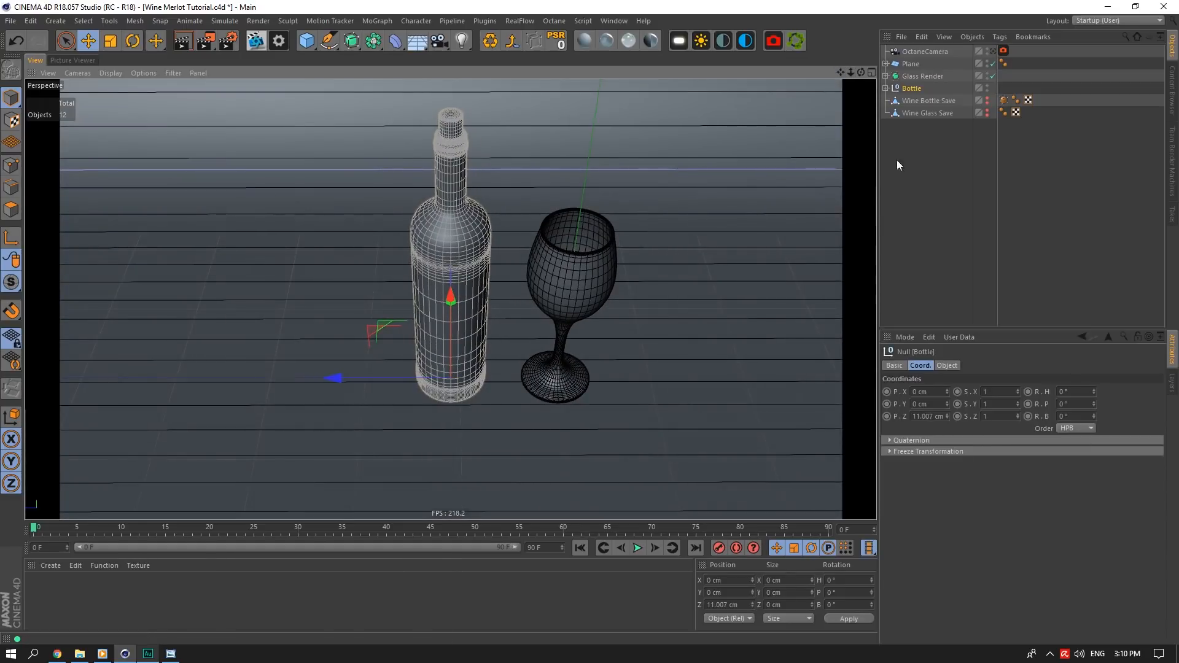
Look through the OctaneCamera again and set its position to X -129.948 cm and Z 0 cm
left_click(925, 52)
left_click(993, 53)
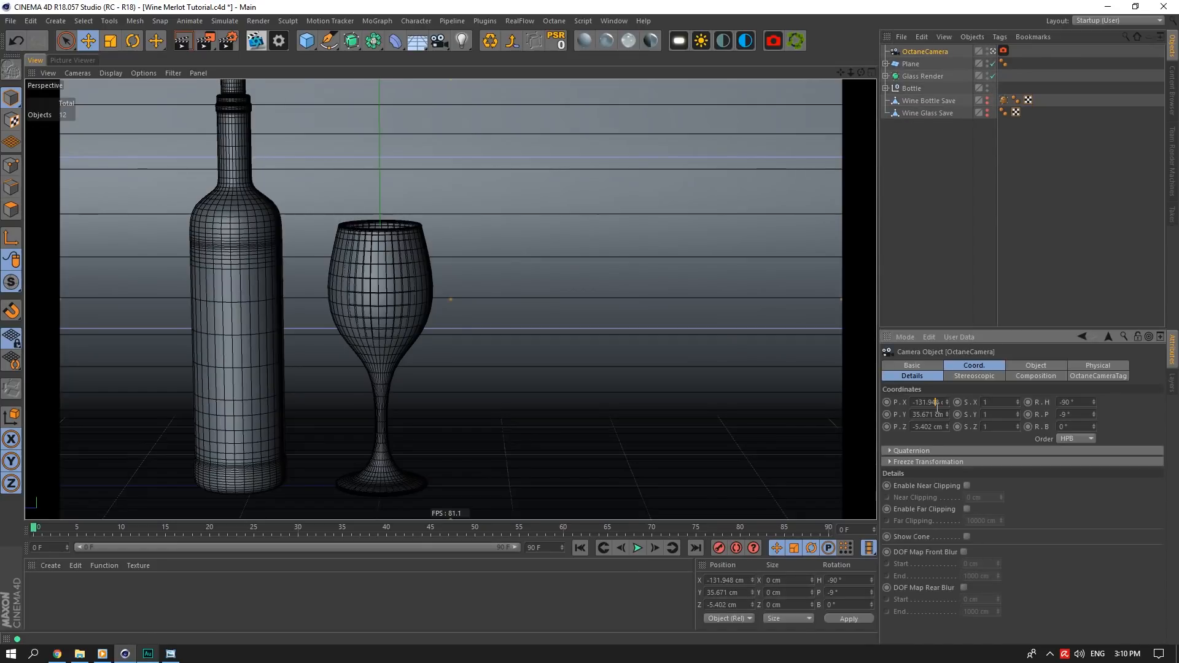
scroll(938, 405, "up", 3)
scroll(937, 406, "down", 3)
scroll(937, 406, "up", 2)
scroll(936, 430, "up", 8)
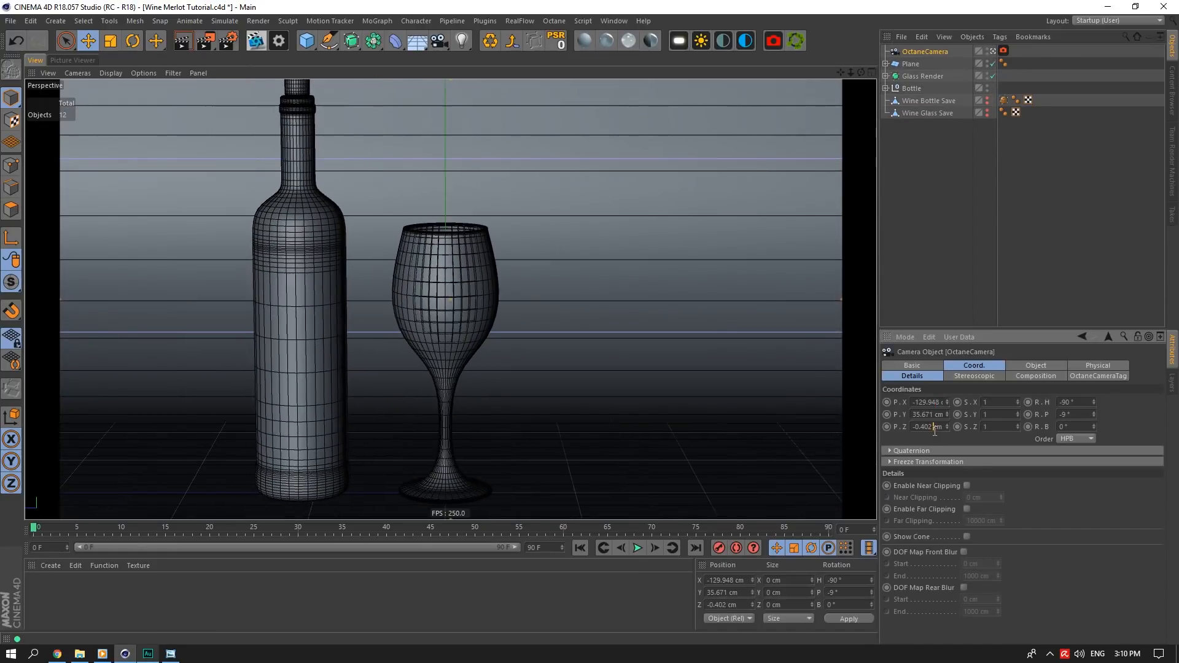
scroll(935, 431, "down", 3)
key("Return")
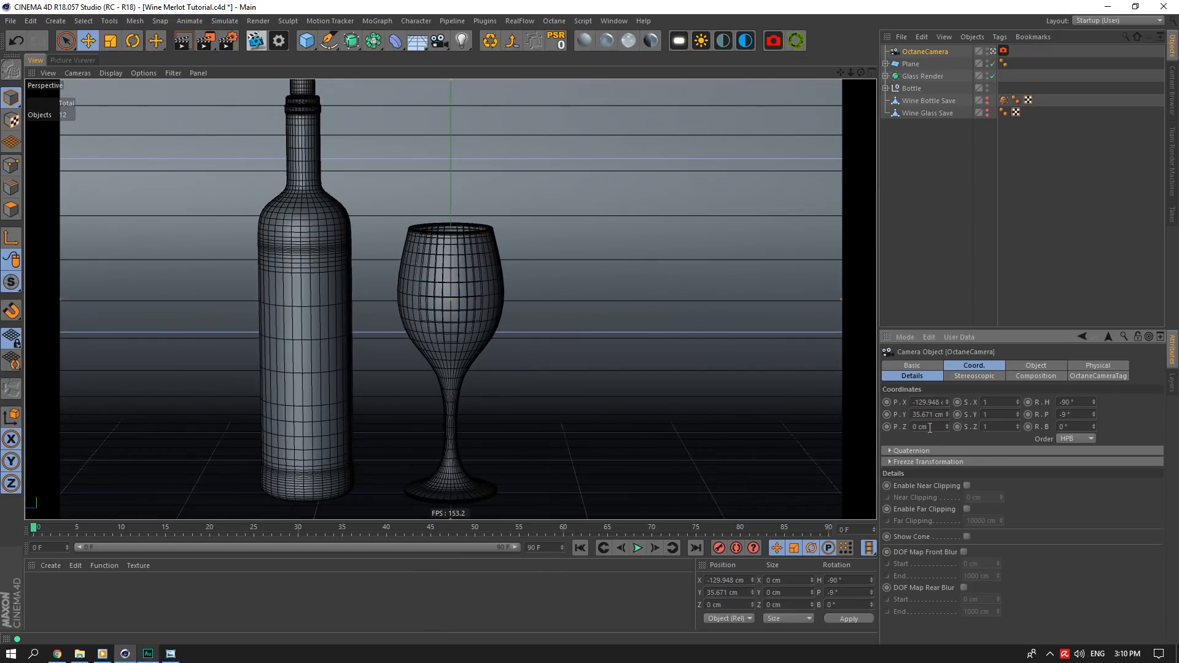
Set the OctaneCamera's Z position to 6 cm, then pull it back to about X -144 cm, Y 22.9 cm with a -3° pitch
scroll(930, 425, "up", 6)
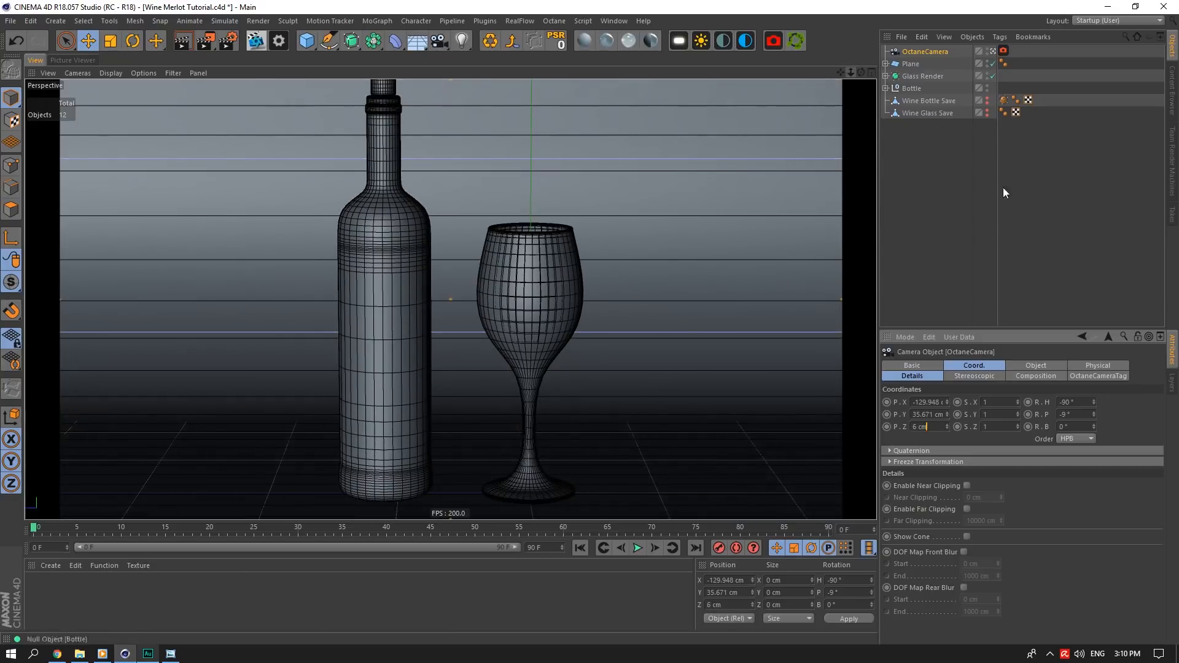
scroll(1071, 414, "up", 4)
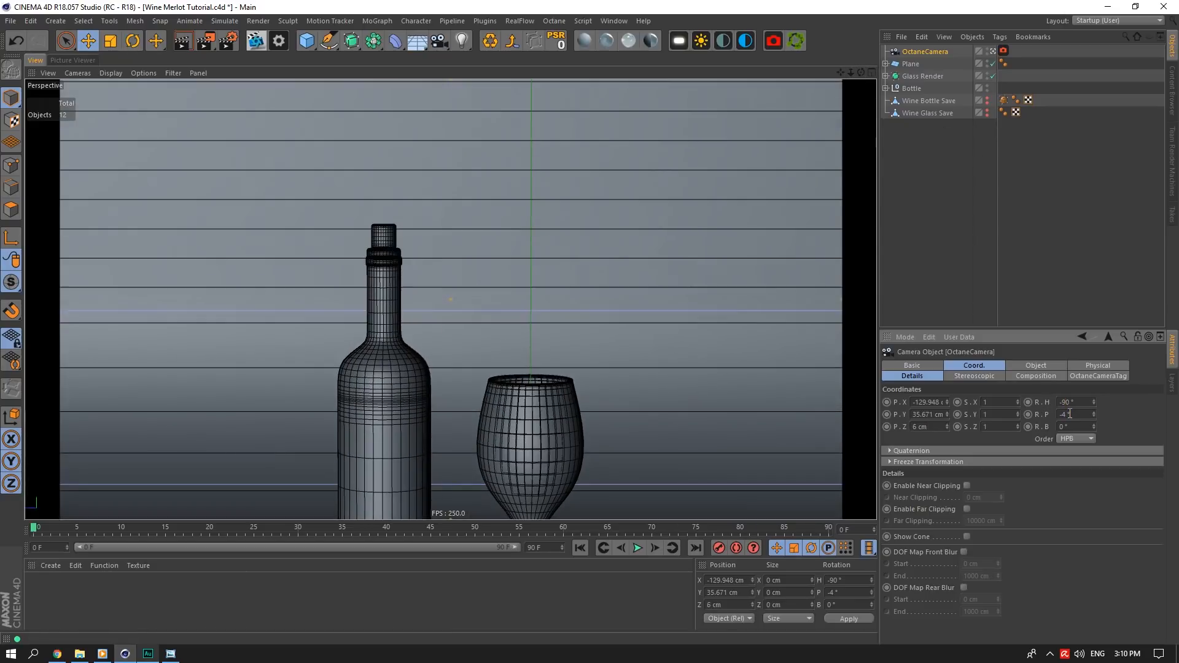
scroll(933, 414, "down", 9)
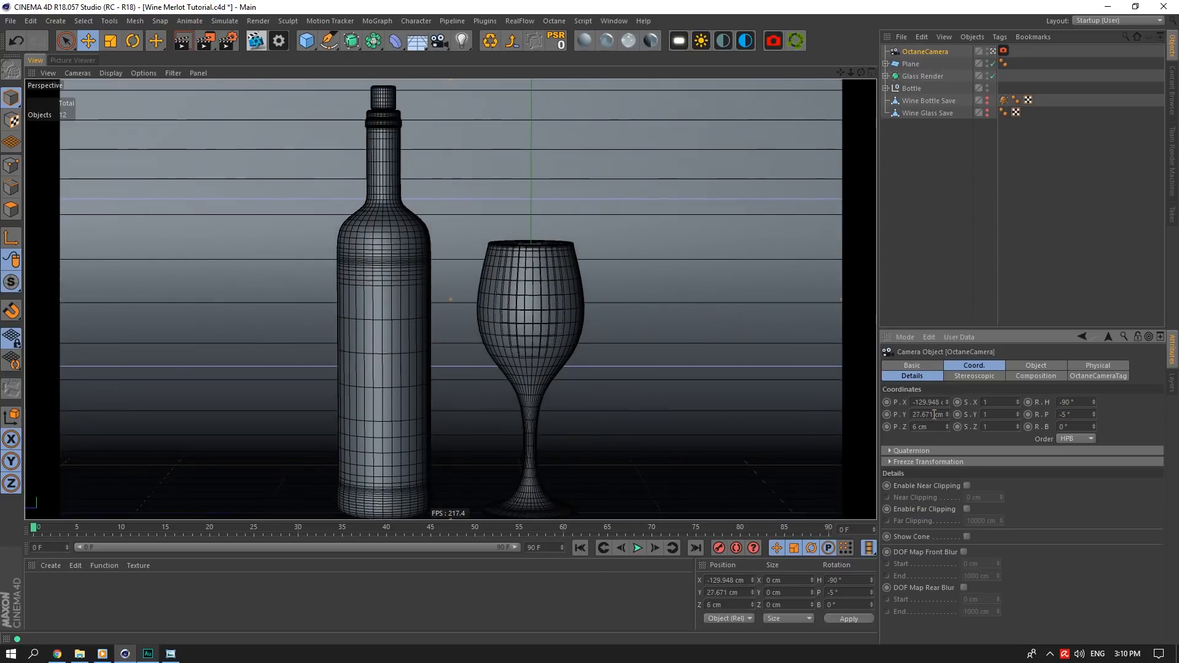
left_click_drag(850, 71, 850, 71)
scroll(1078, 415, "up", 2)
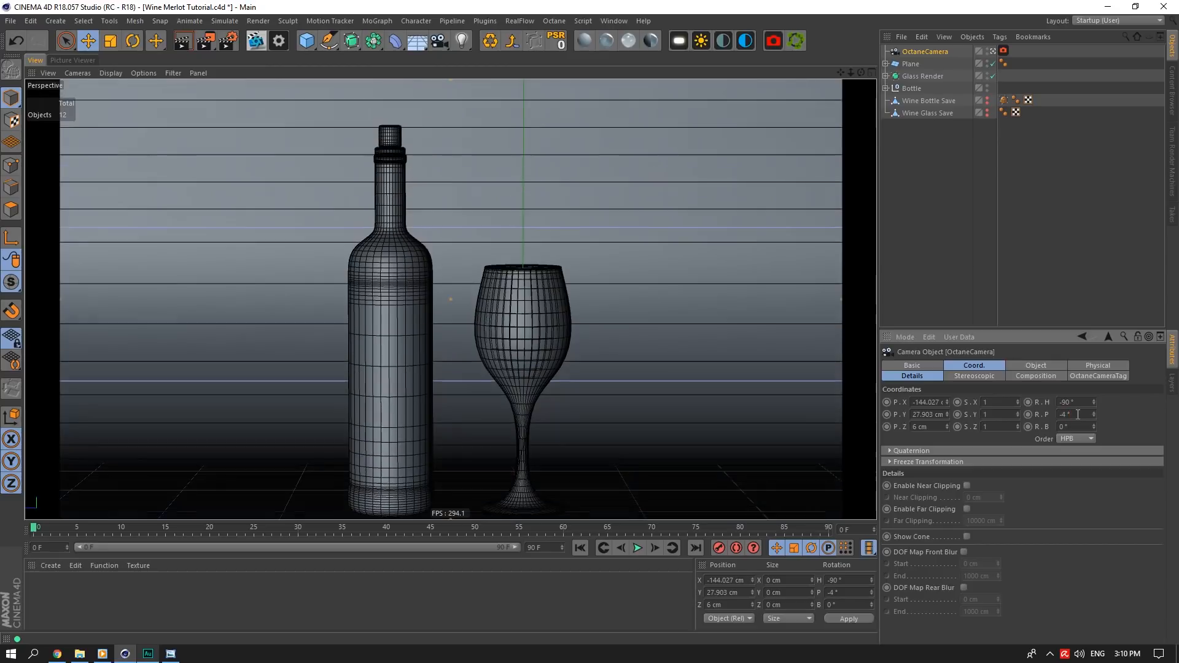
scroll(935, 416, "down", 5)
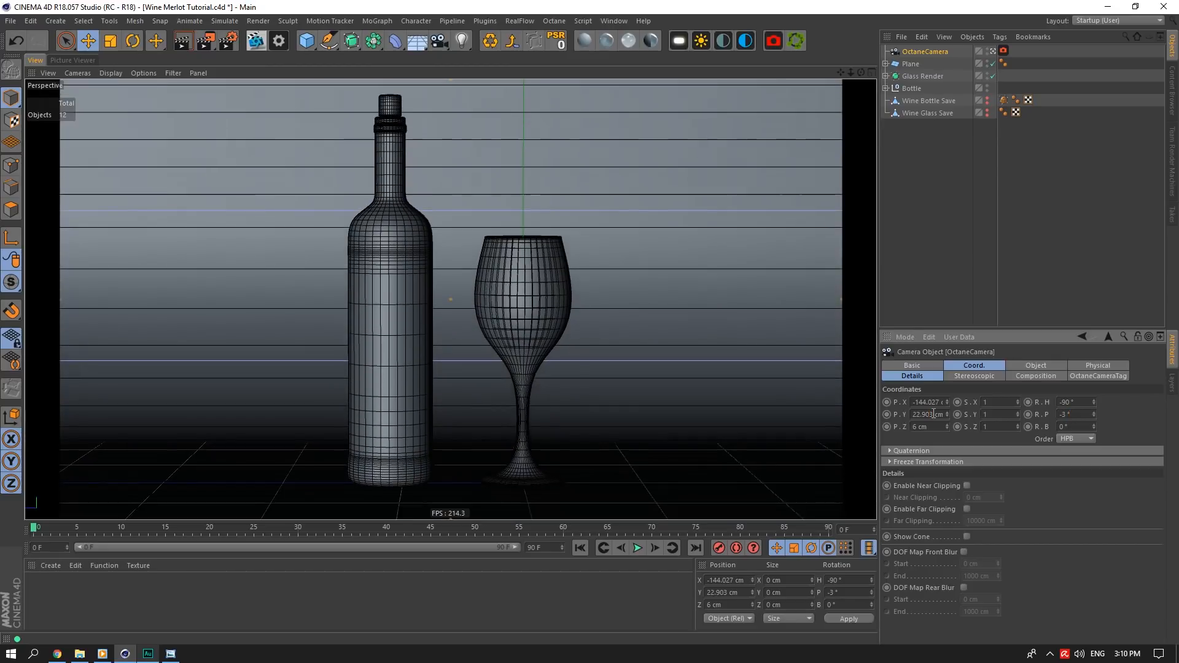
Bring the OctaneCamera closer to about X -136.6 cm with its pitch at -3°
scroll(448, 297, "up", 2)
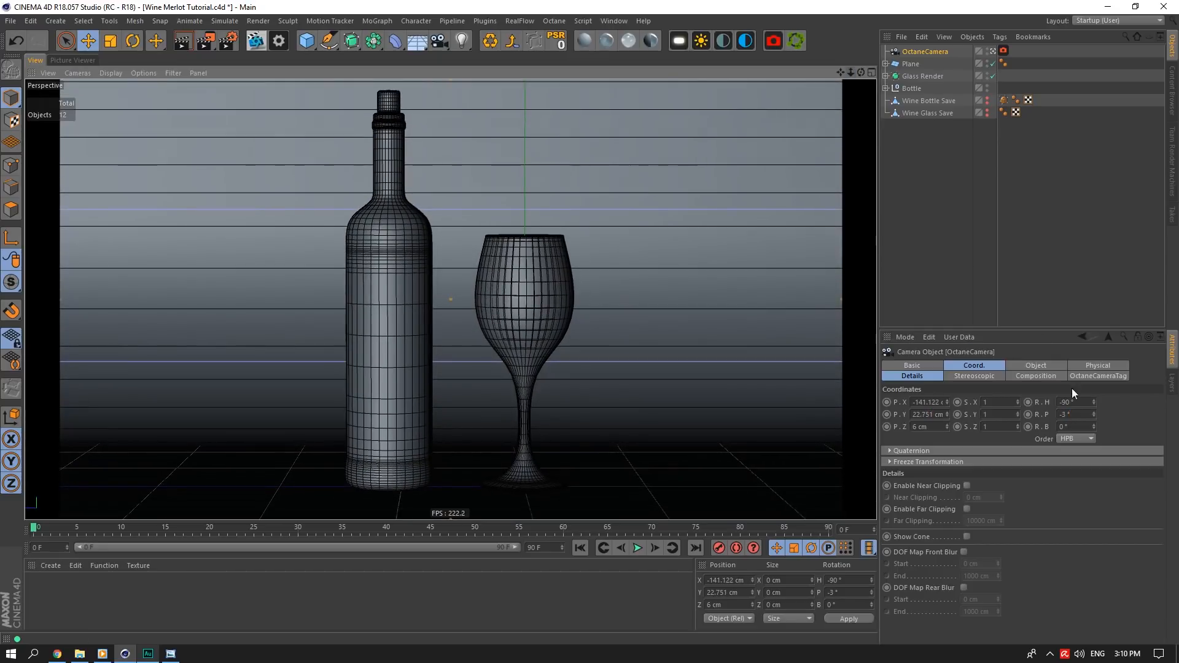
scroll(1075, 413, "up", 2)
scroll(1075, 408, "down", 1)
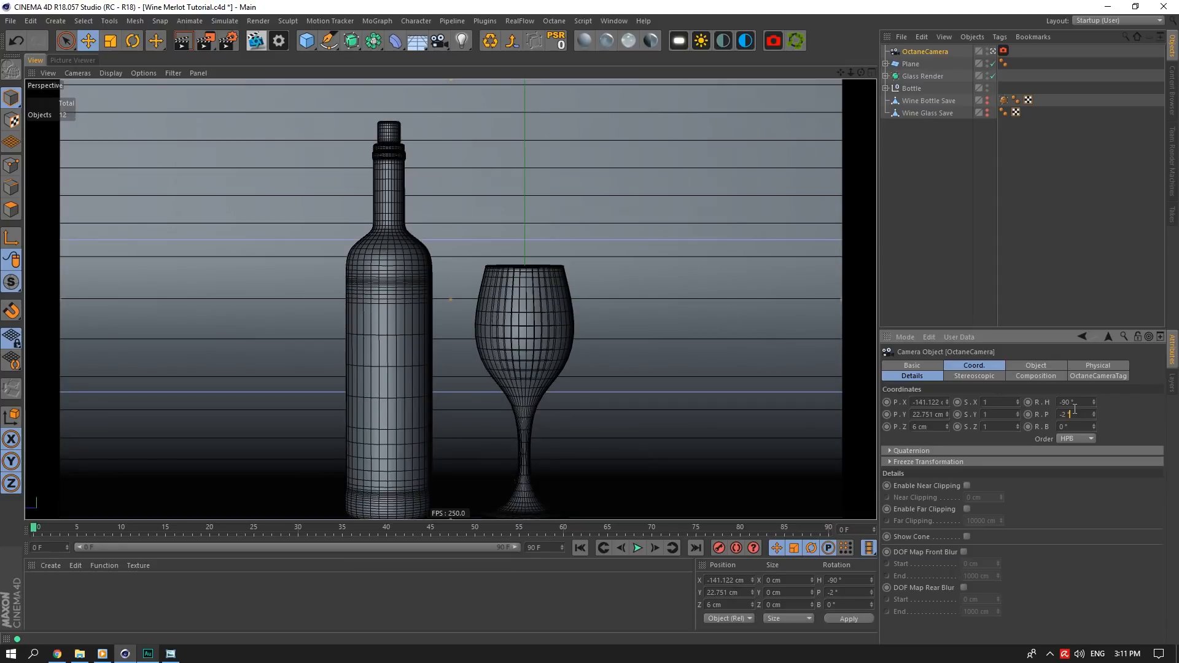
scroll(1075, 408, "down", 1)
left_click_drag(851, 71, 852, 80)
Fine-tune the OctaneCamera's pitch to -2.6°
left_click(1066, 415)
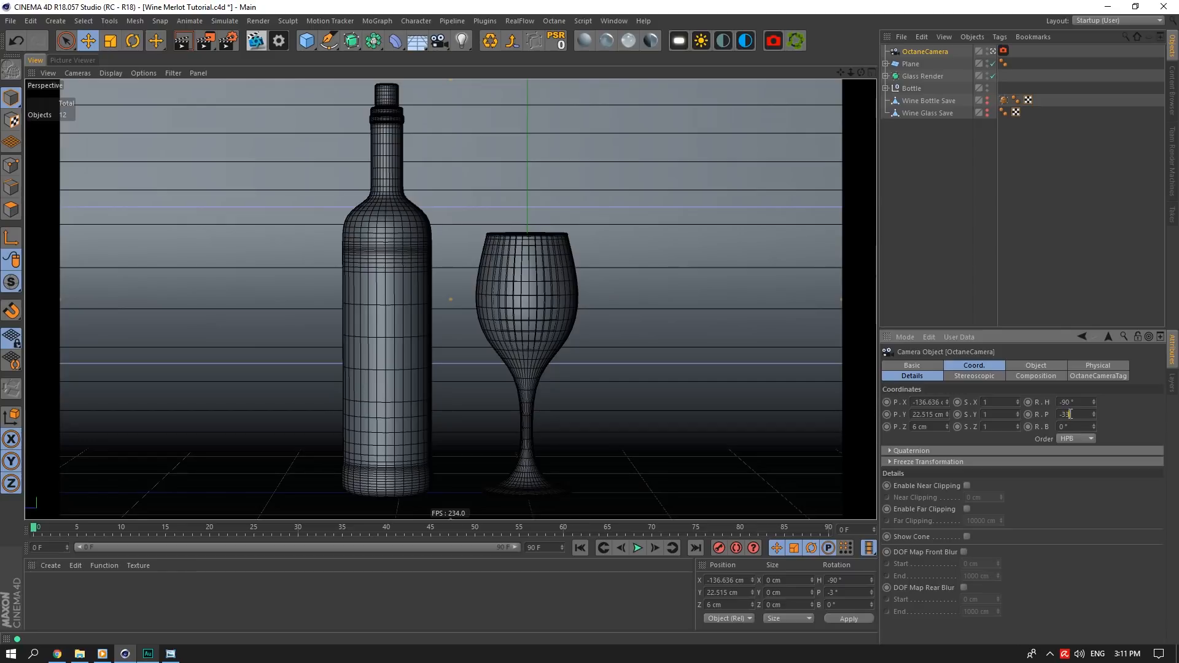
type(".3")
left_click(1072, 427)
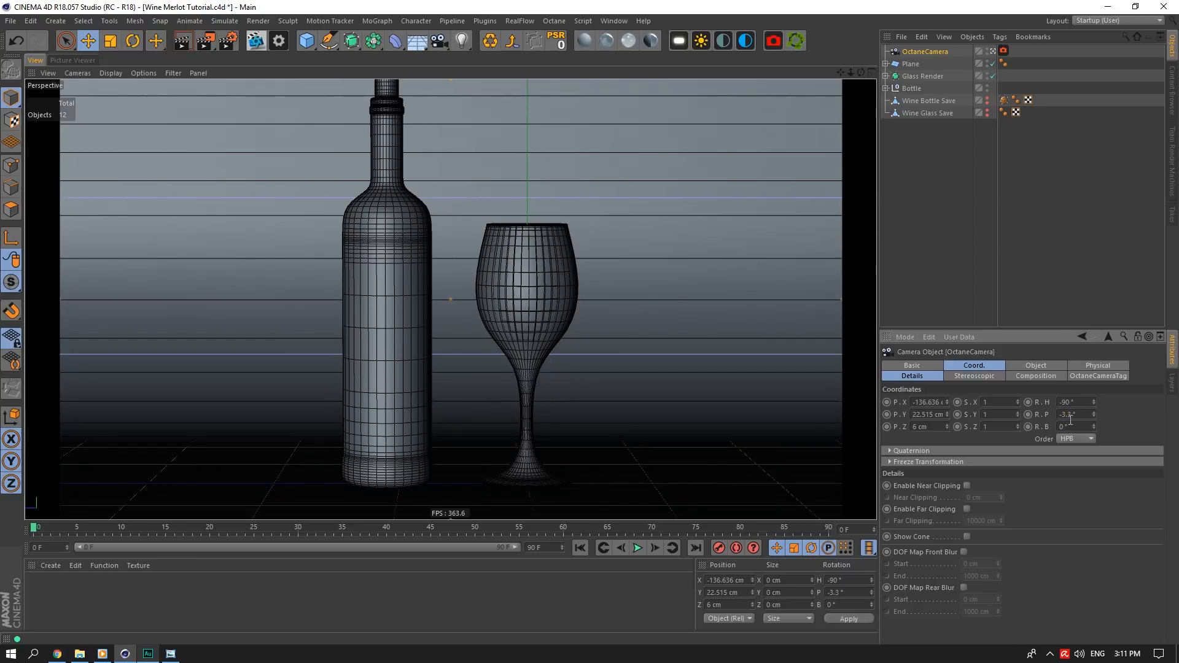
type("2")
key("Tab")
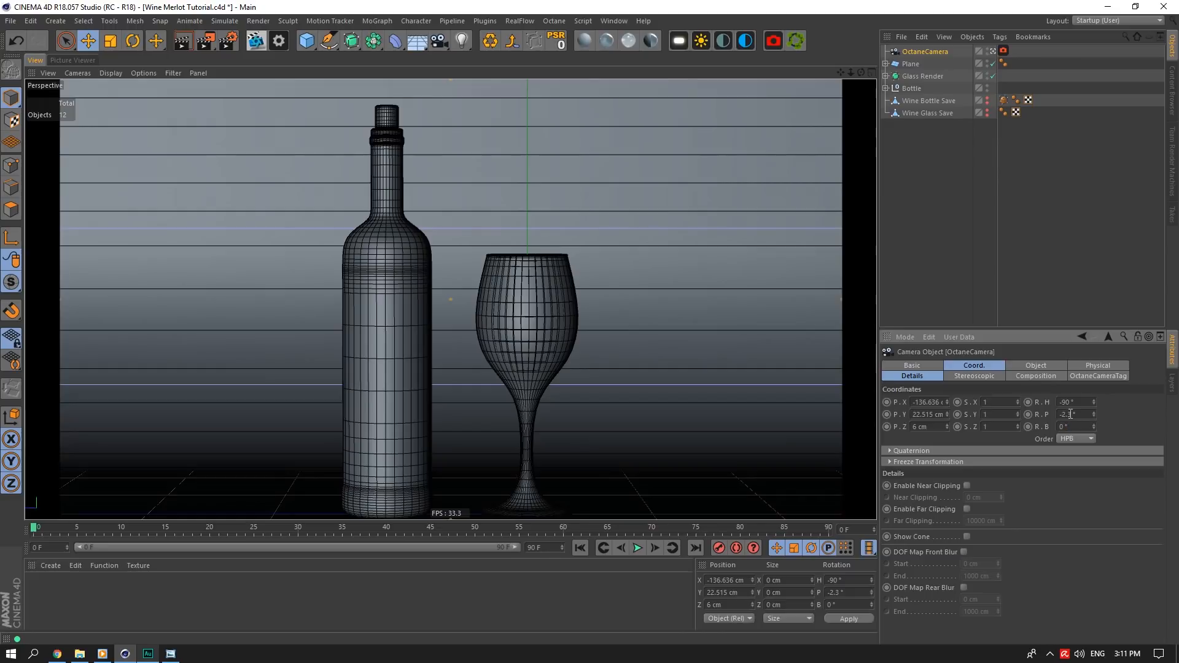
type("5")
left_click(1072, 427)
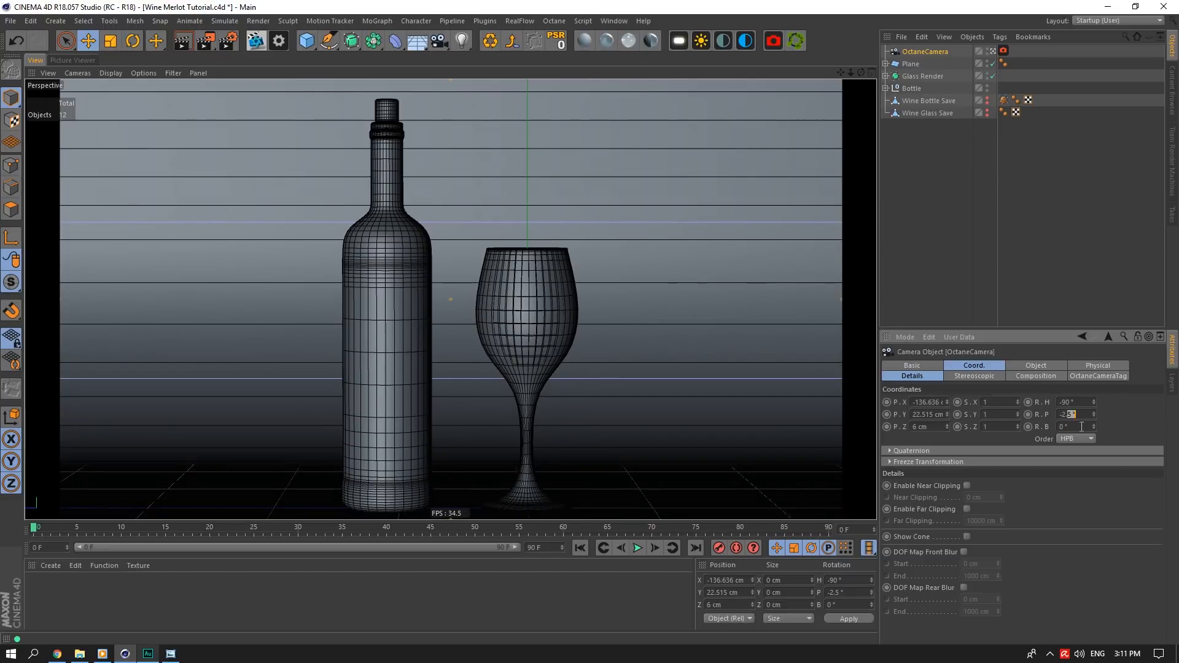
type("6")
left_click(1082, 427)
Move the OctaneCamera in to about X -134.2 cm and set its Y position to 22.1 cm
left_click_drag(852, 72, 859, 72)
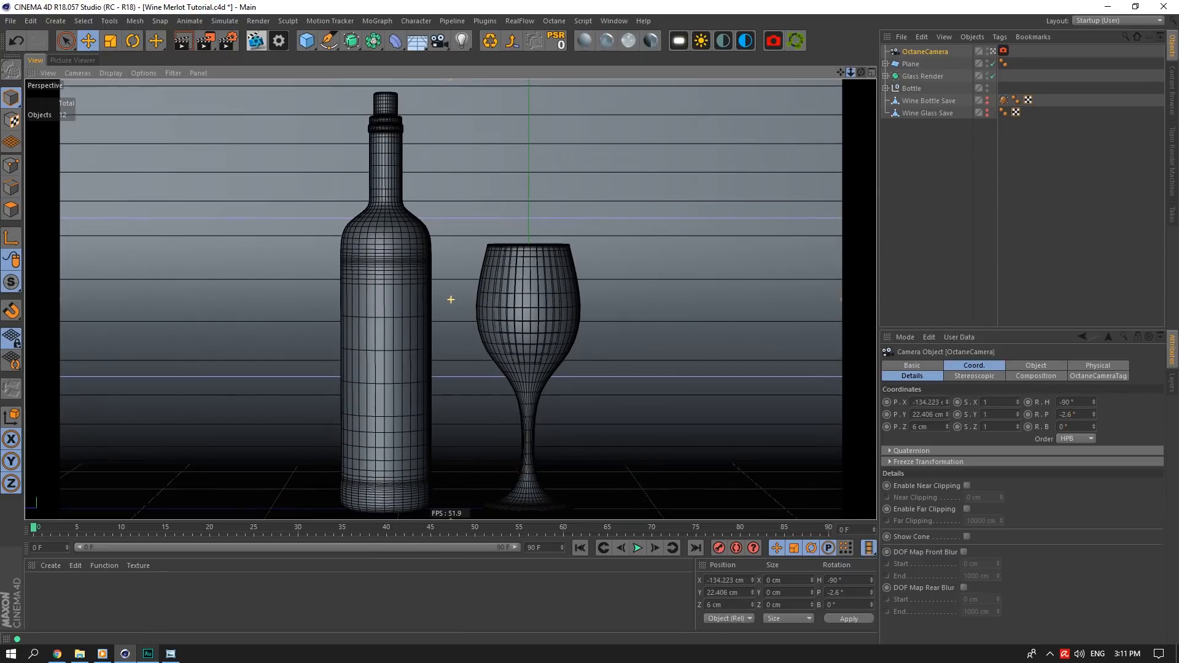
left_click_drag(925, 414, 953, 413)
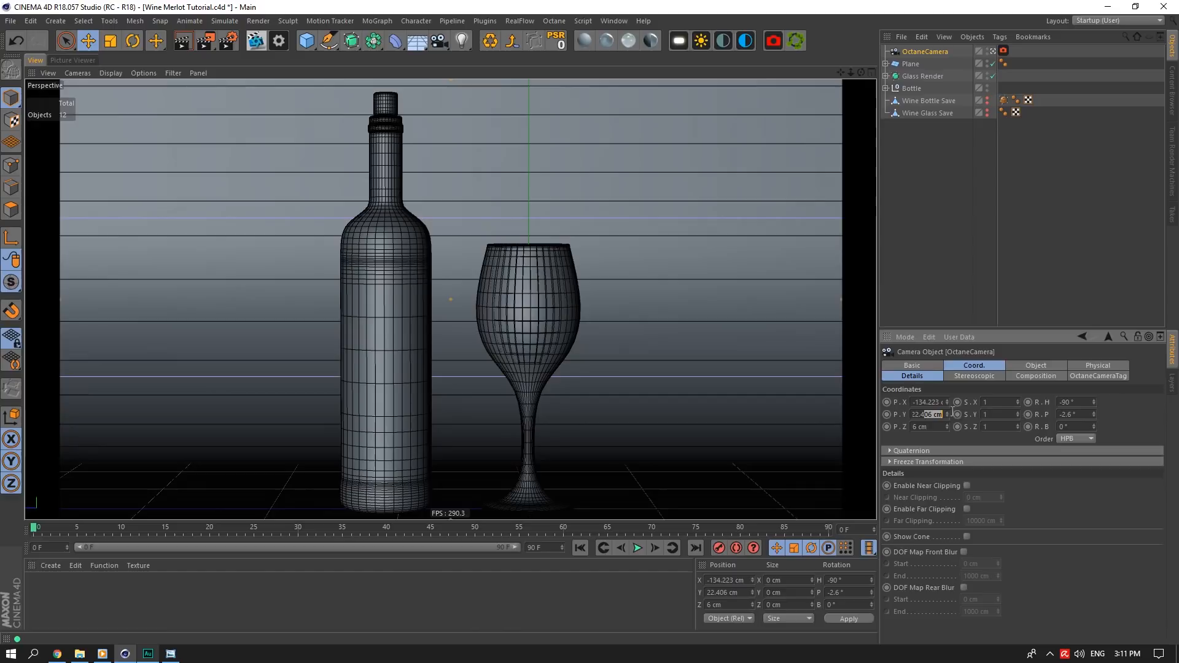
type("3")
left_click(928, 425)
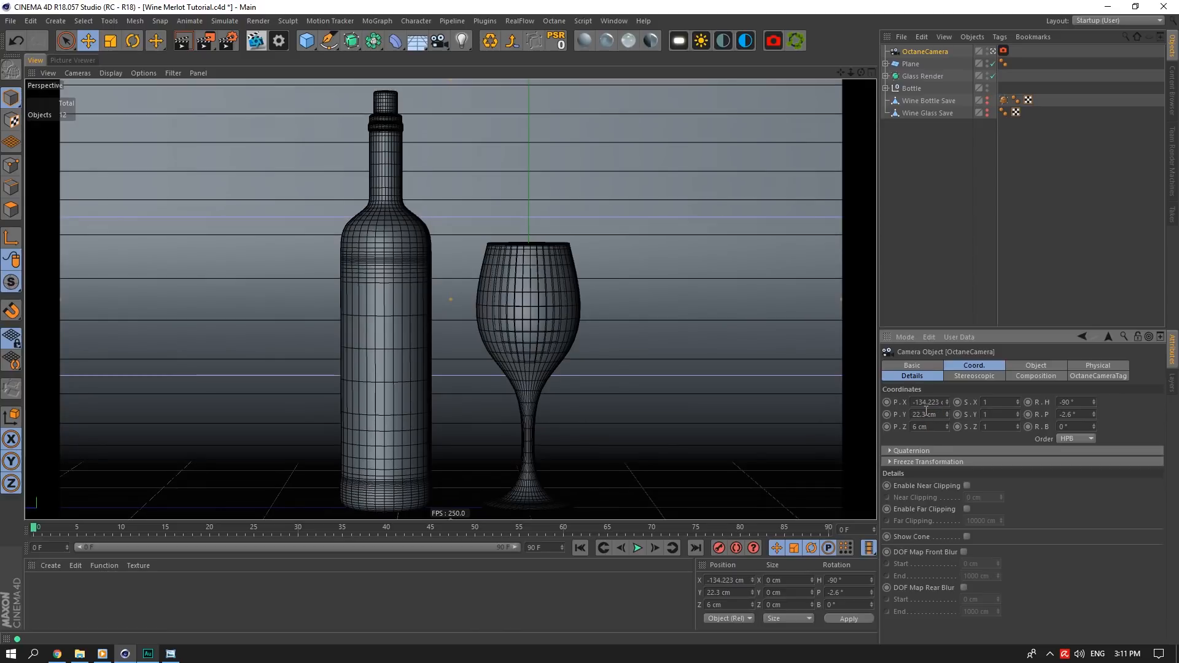
type("2")
left_click(934, 426)
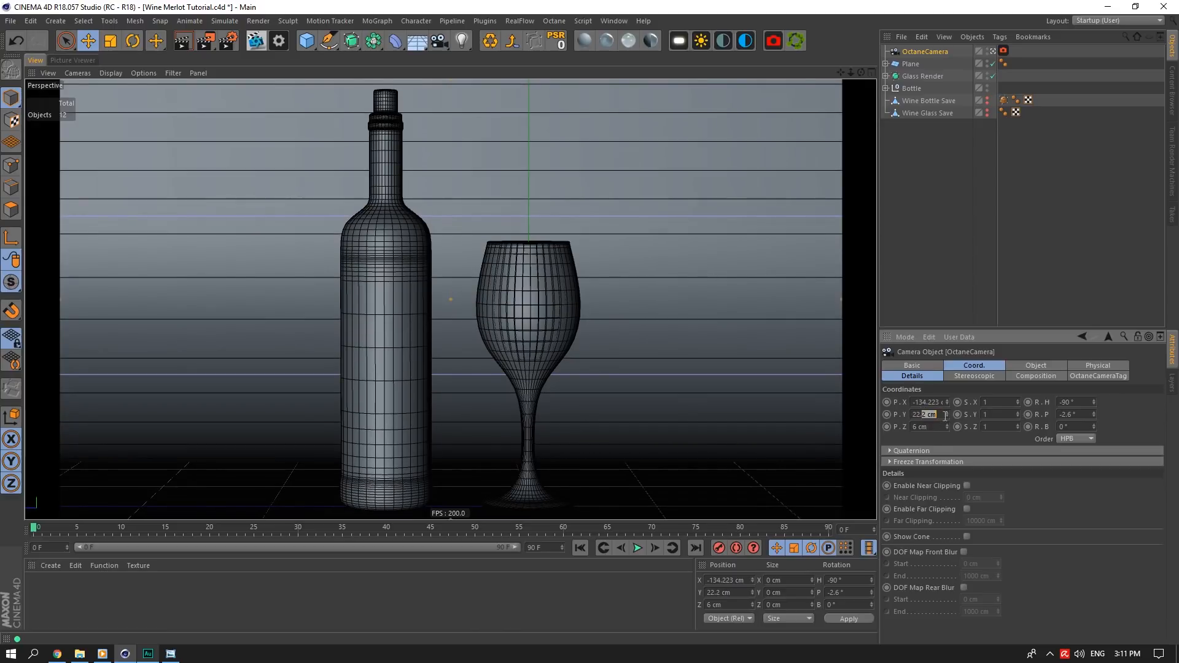
type("1")
left_click(935, 425)
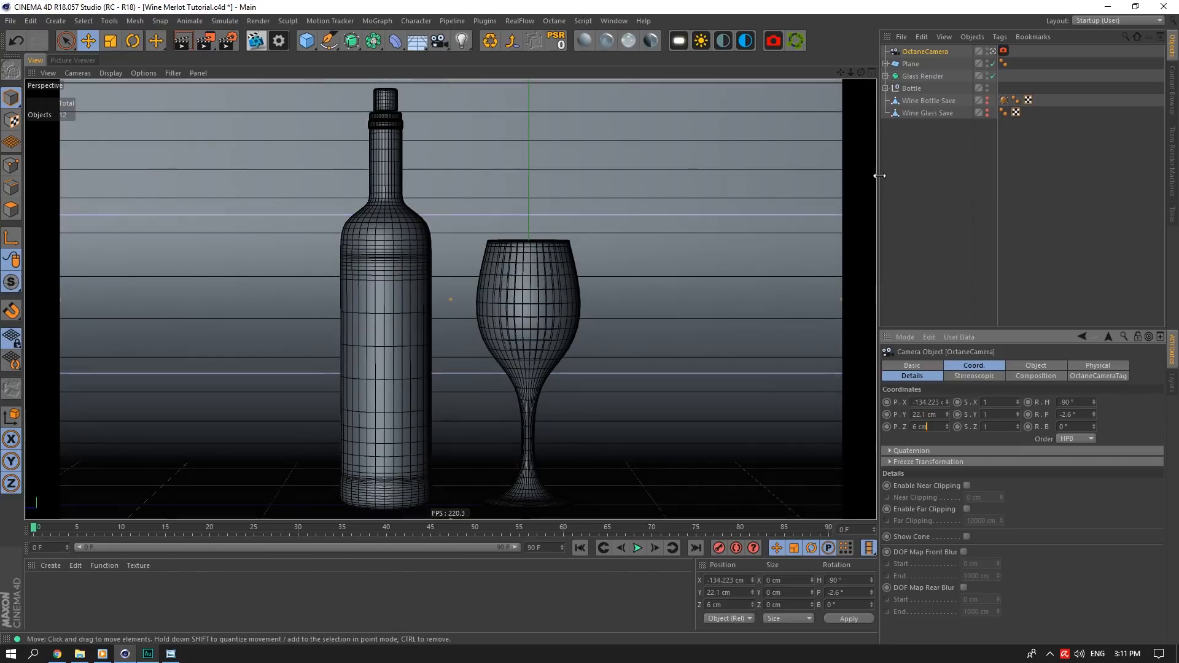
Add a Protection tag to the OctaneCamera and place it after the Octane camera tag
right_click(930, 50)
mouse_move(1021, 56)
left_click(869, 267)
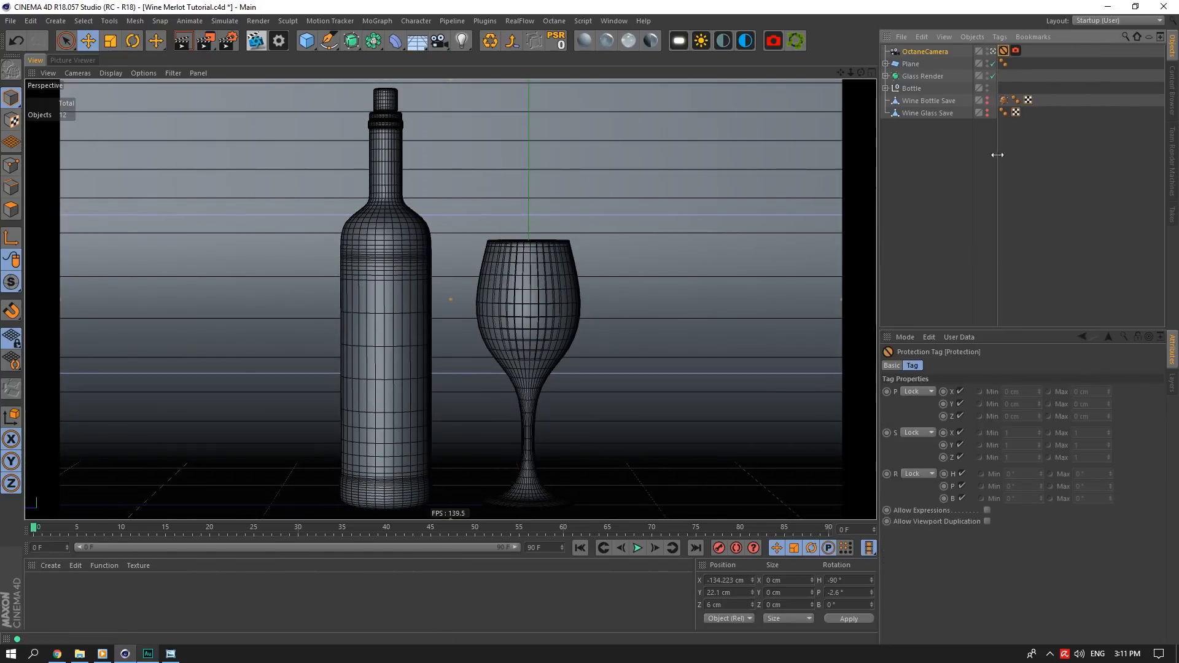
left_click_drag(1007, 51, 1035, 51)
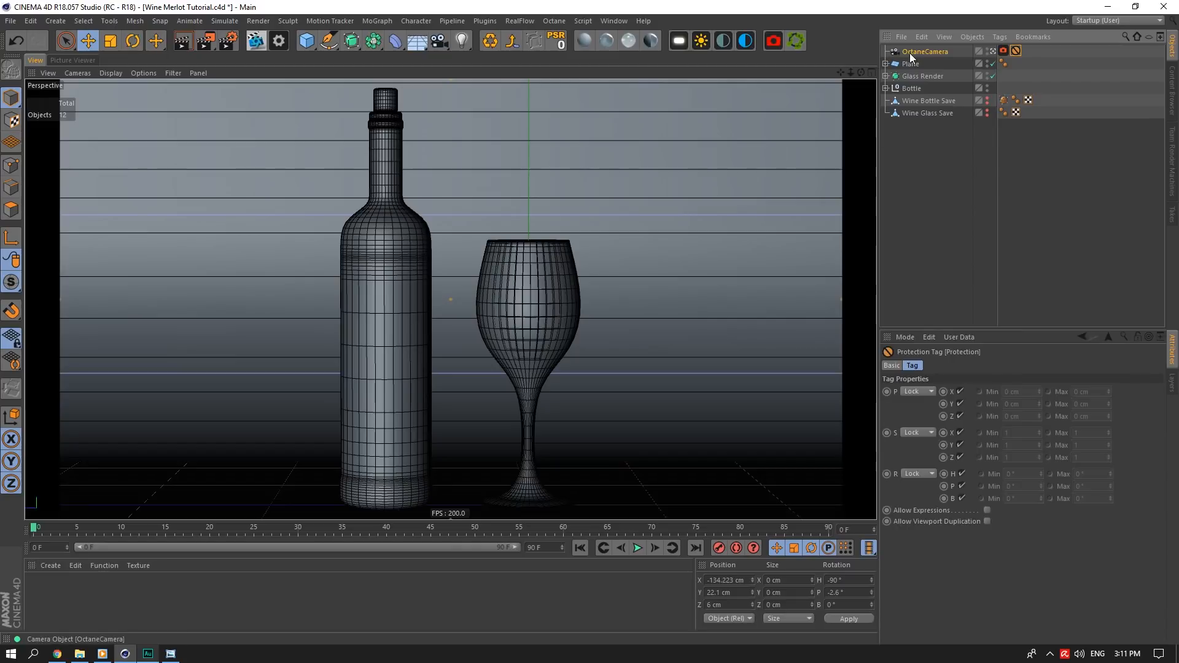
Leave the OctaneCamera view and examine the bottle, glass and bent backdrop plane from a free perspective angle
left_click(996, 91)
left_click(994, 51)
left_click(994, 51)
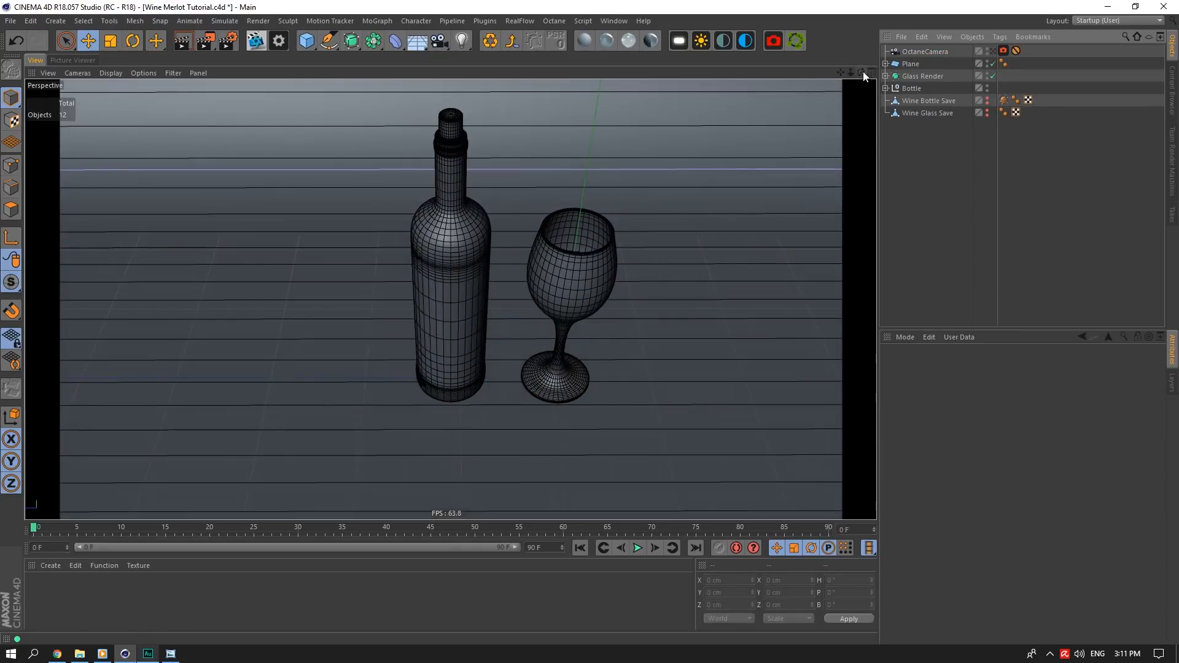
left_click_drag(864, 71, 842, 75)
left_click(618, 244)
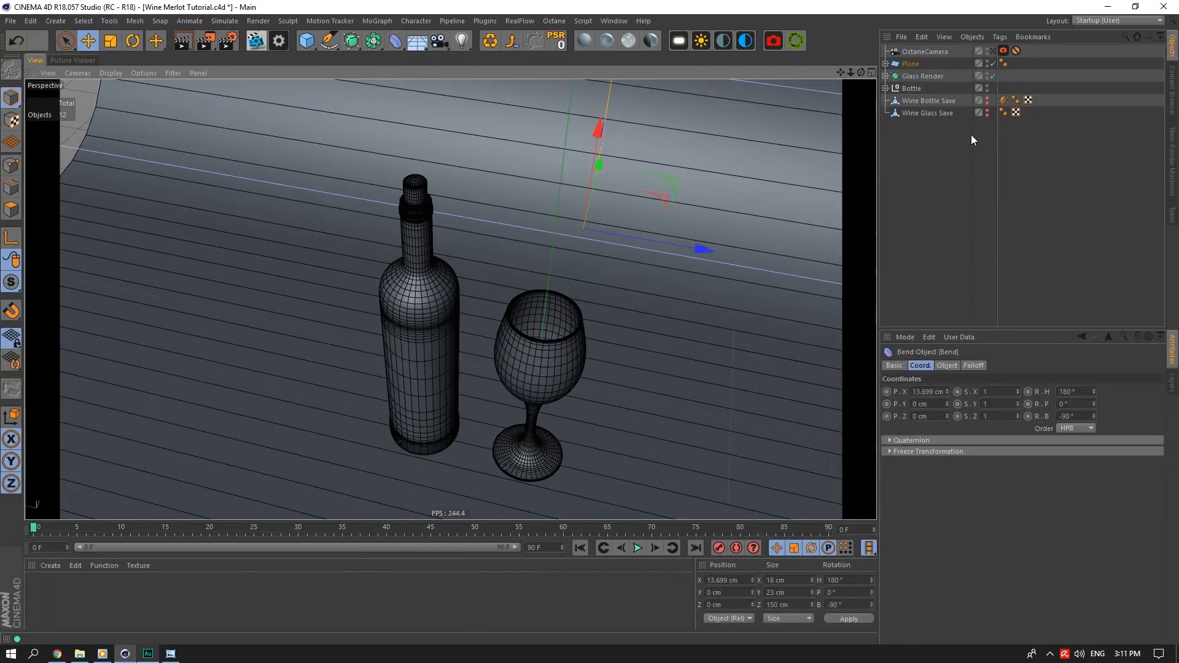
left_click(886, 64)
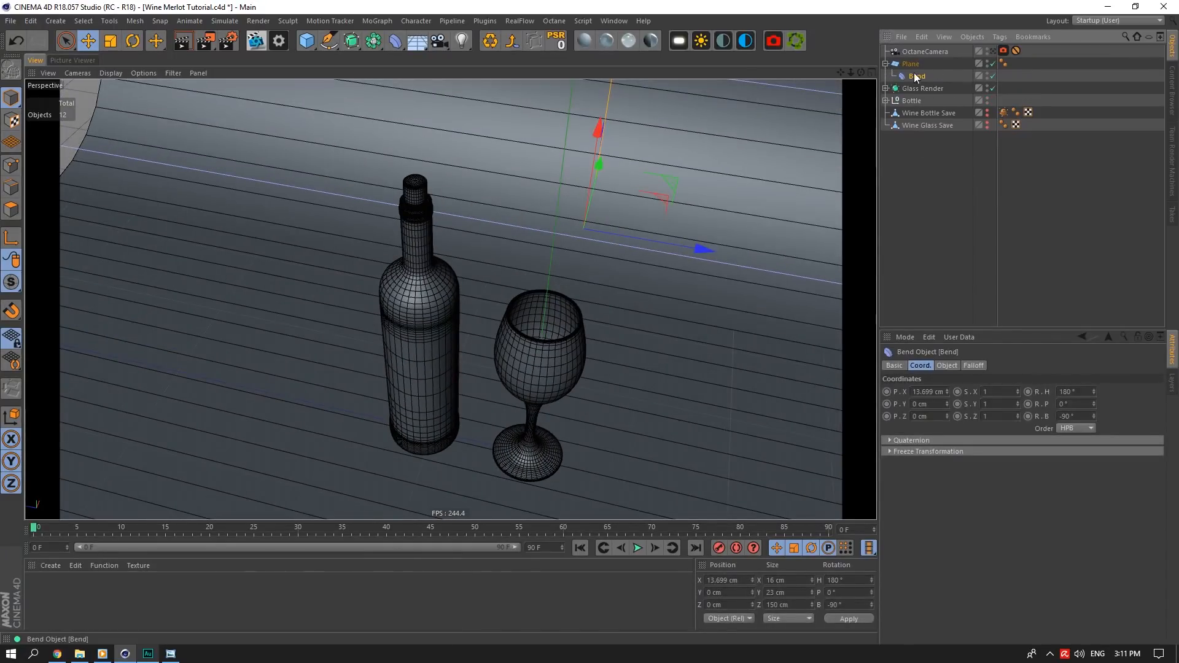
left_click(1023, 87)
mouse_move(851, 73)
left_mouse_down()
mouse_move(774, 73)
mouse_move(829, 73)
left_mouse_up()
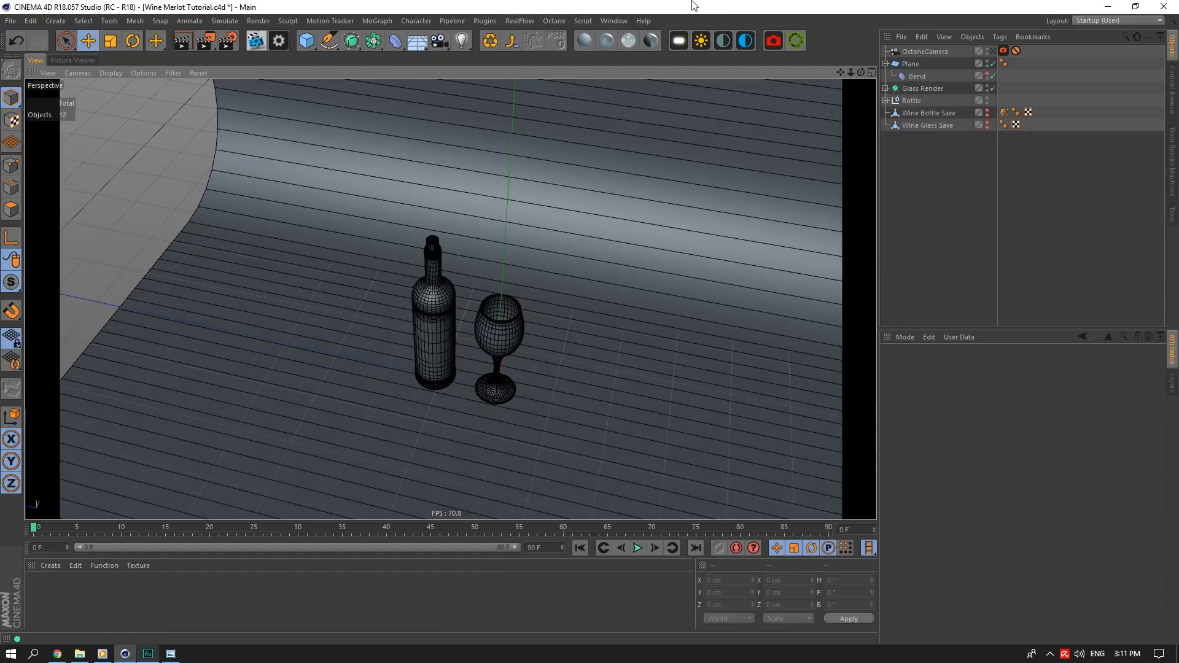
left_click_drag(862, 72, 783, 57)
Review the available RealFlow and RealFlow RenderKit plugin commands
left_click(486, 21)
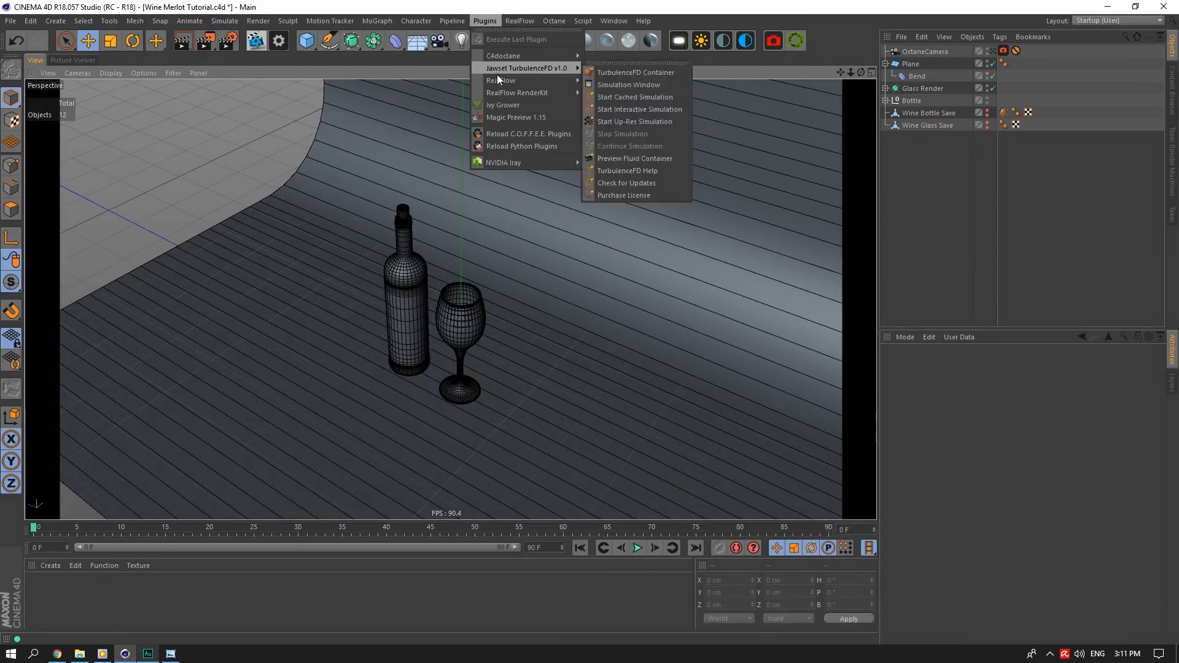
mouse_move(506, 91)
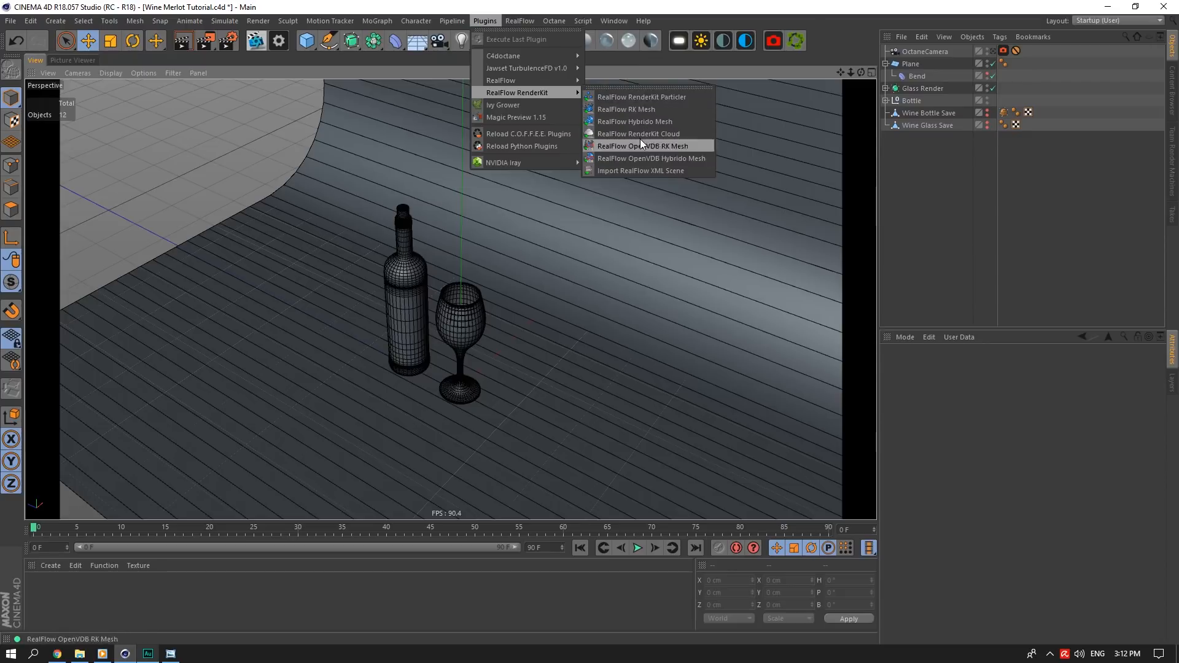
mouse_move(566, 87)
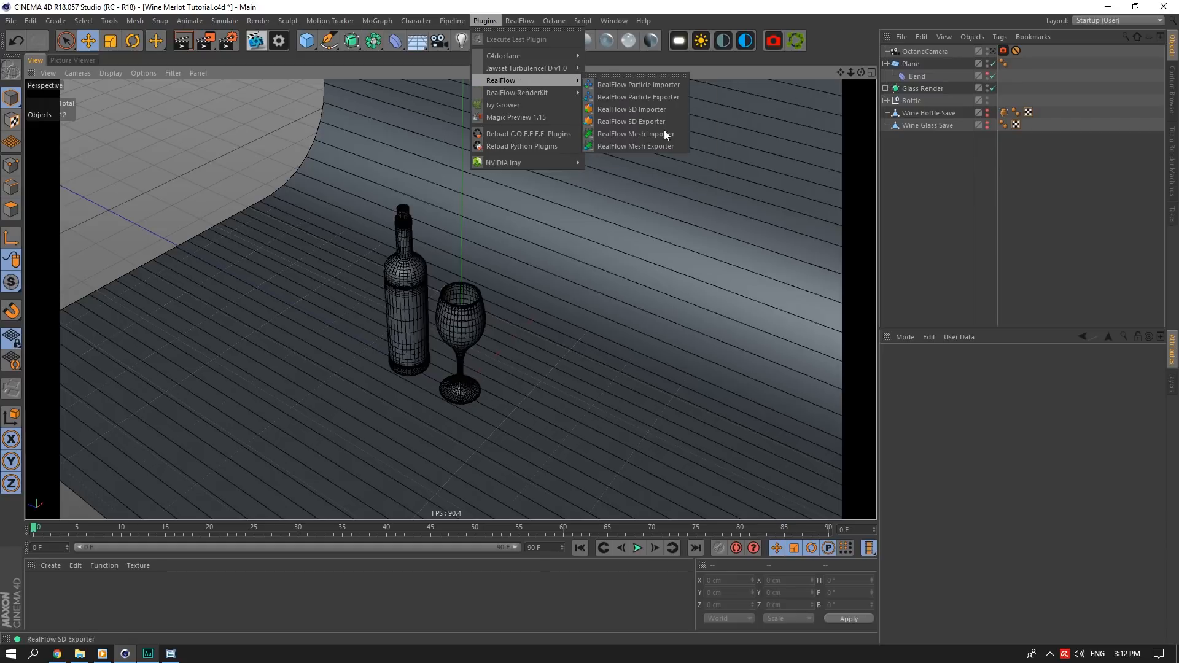
left_click(939, 221)
Duplicate the Glass Render object, then hide and disable the original
scroll(443, 301, "up", 5)
mouse_move(858, 73)
left_mouse_down()
mouse_move(865, 117)
mouse_move(861, 75)
left_mouse_up()
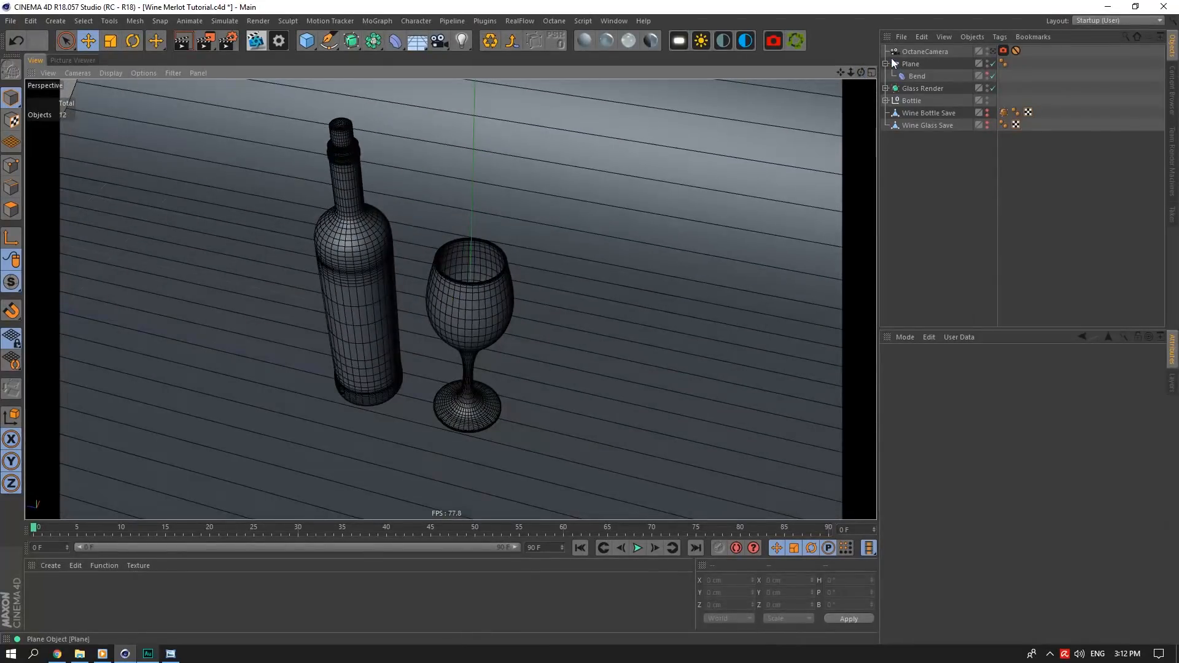
left_click(886, 63)
left_click(886, 76)
left_click(887, 76)
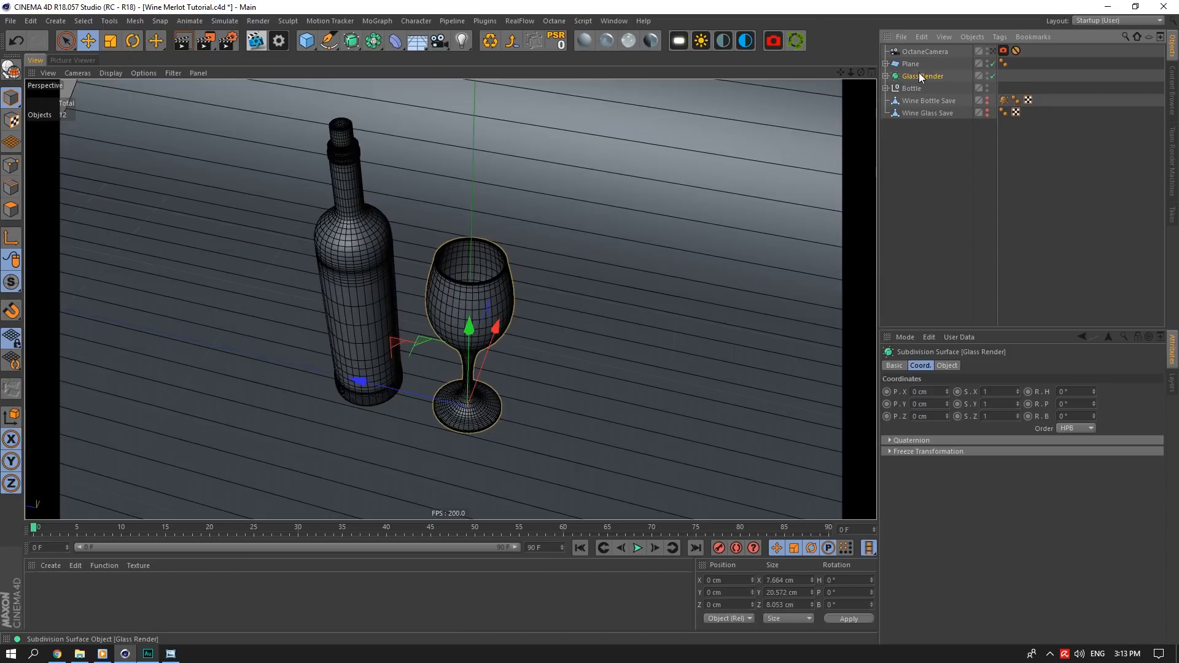
key("ctrl+c")
key("ctrl+v")
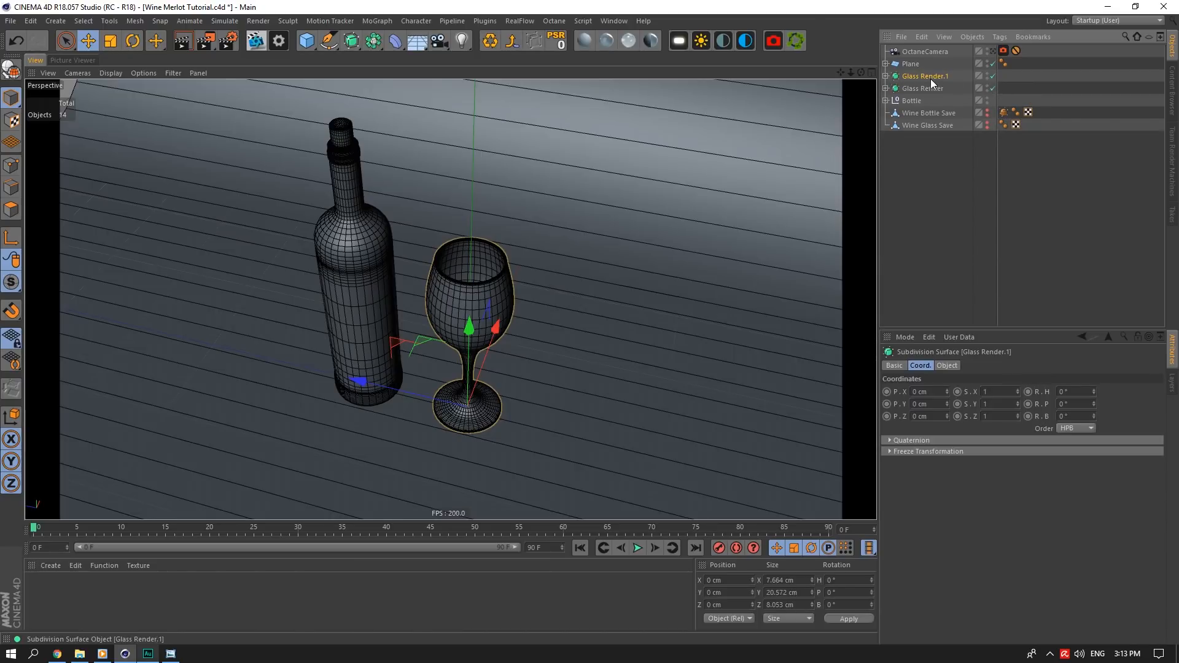
left_click(988, 91)
left_click(994, 88)
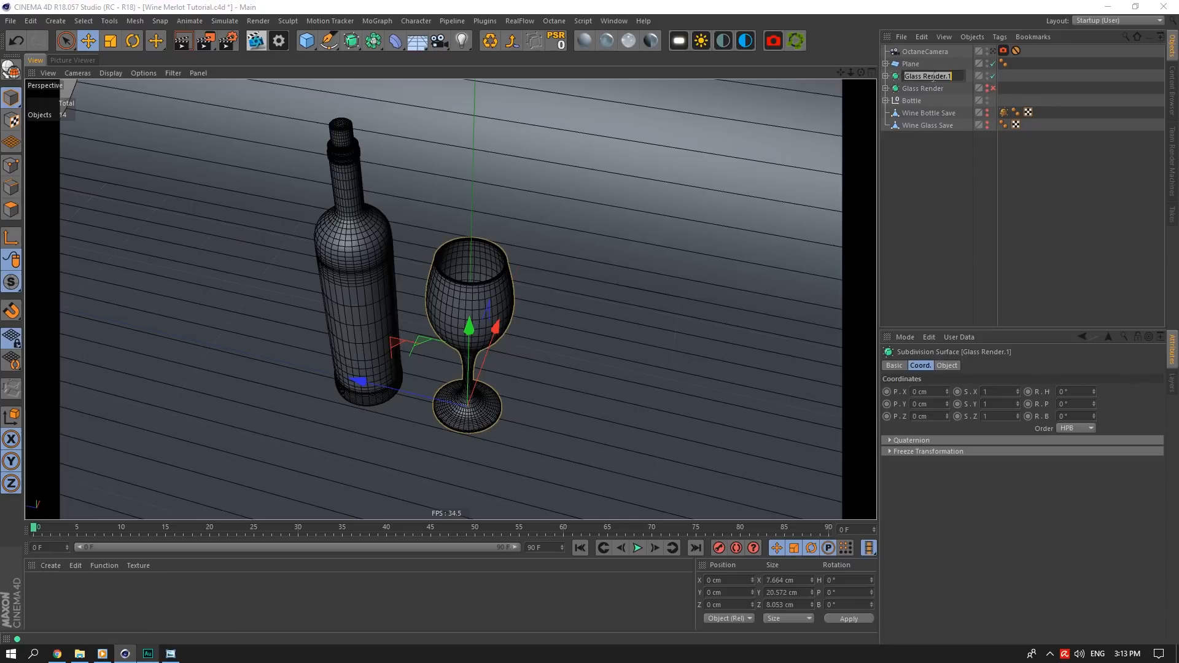
Convert the duplicated glass into a single polygon object and rename it Glass Collider
left_click(518, 41)
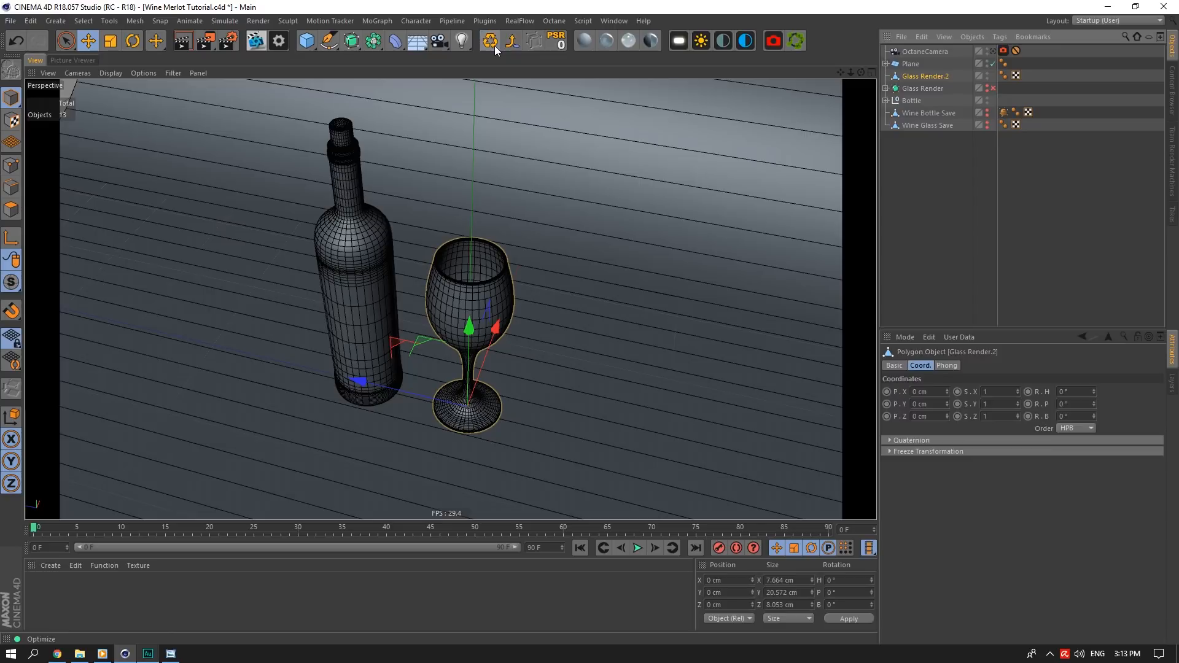
double_click(927, 76)
left_click(919, 75)
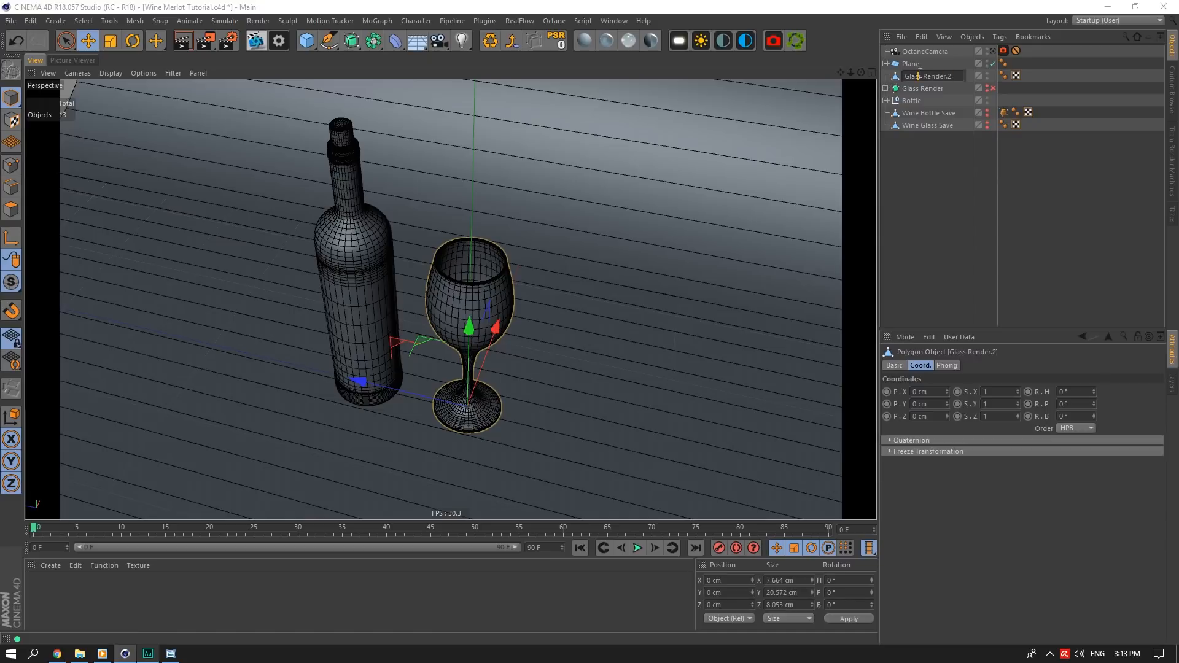
left_click_drag(952, 73, 956, 75)
type("Collider")
key("Return")
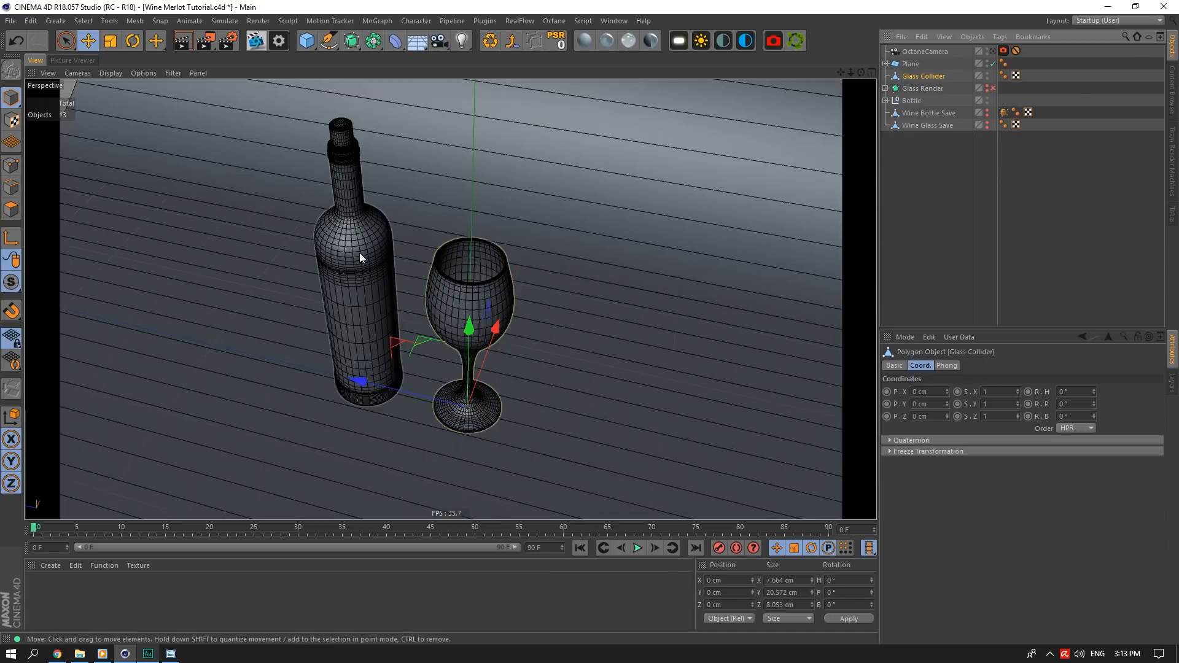
scroll(475, 293, "up", 5)
left_click_drag(850, 72, 863, 37)
left_click_drag(849, 73, 798, 72)
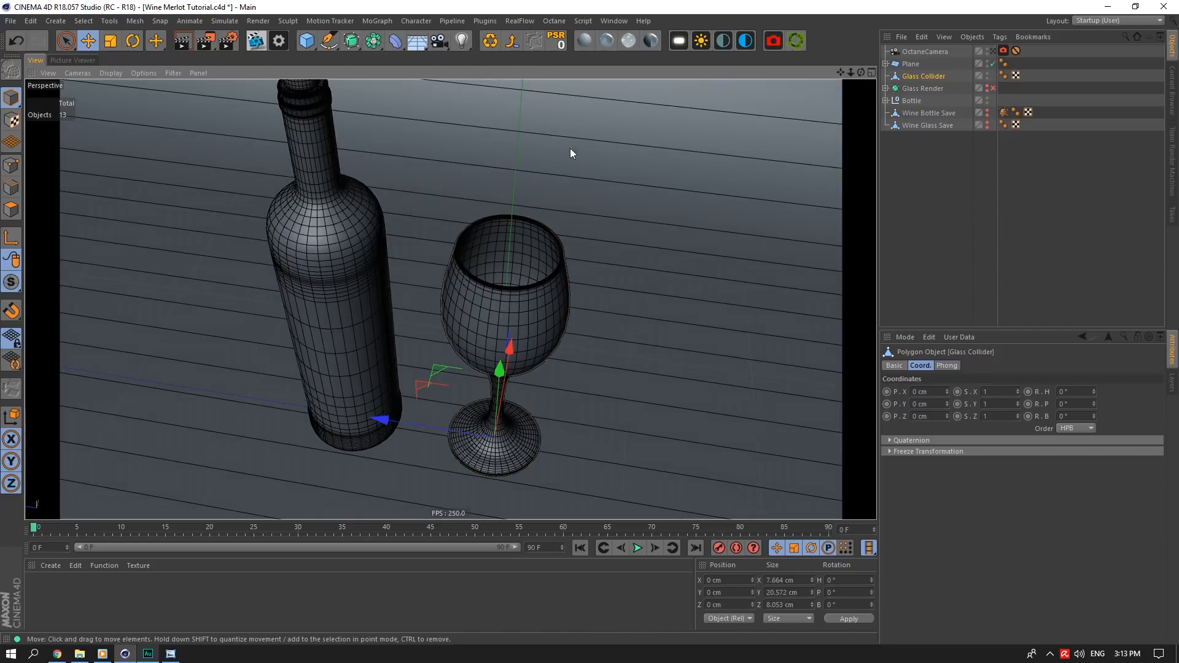
right_click_drag(409, 334, 561, 261, "alt")
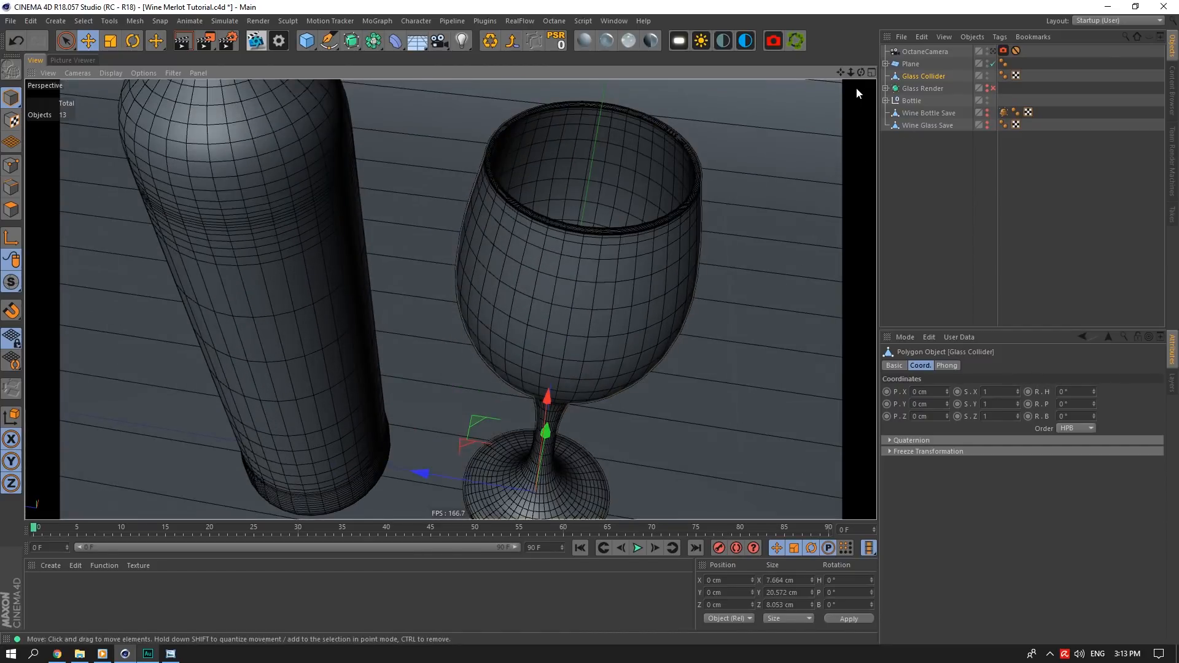
left_click_drag(851, 72, 695, 73)
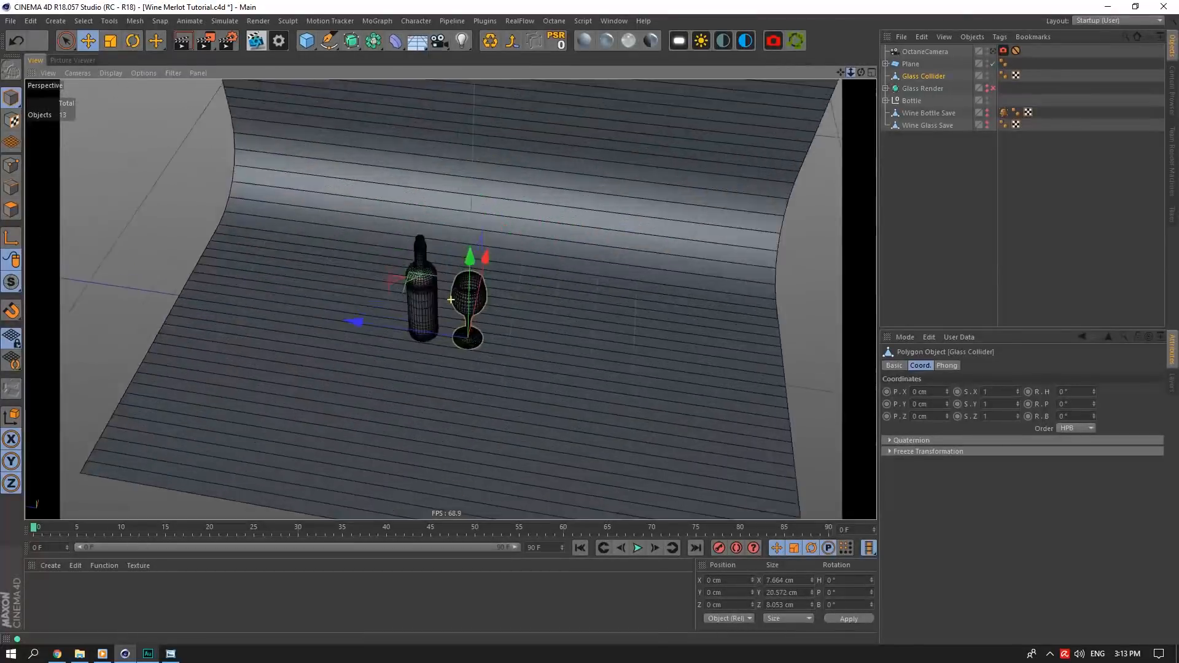
Duplicate the Bottle Render object out of the Bottle group to sit directly below Glass Collider in the object hierarchy
scroll(451, 300, "up", 5)
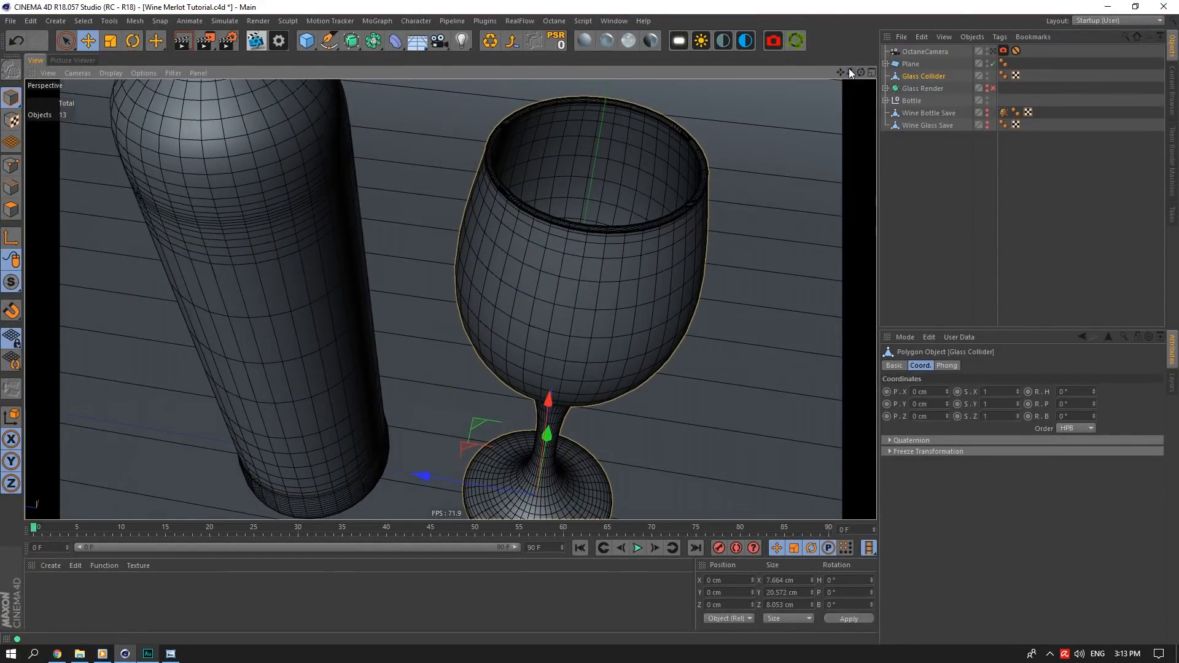
left_click_drag(851, 72, 780, 73)
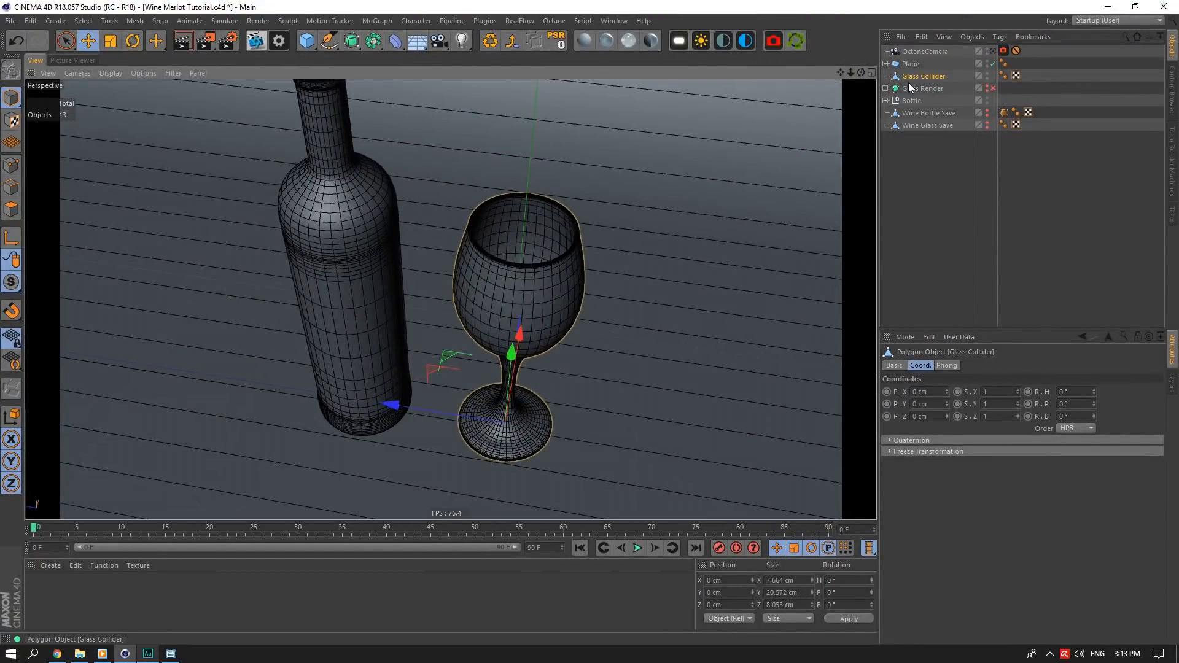
left_click(886, 101)
left_click(925, 113)
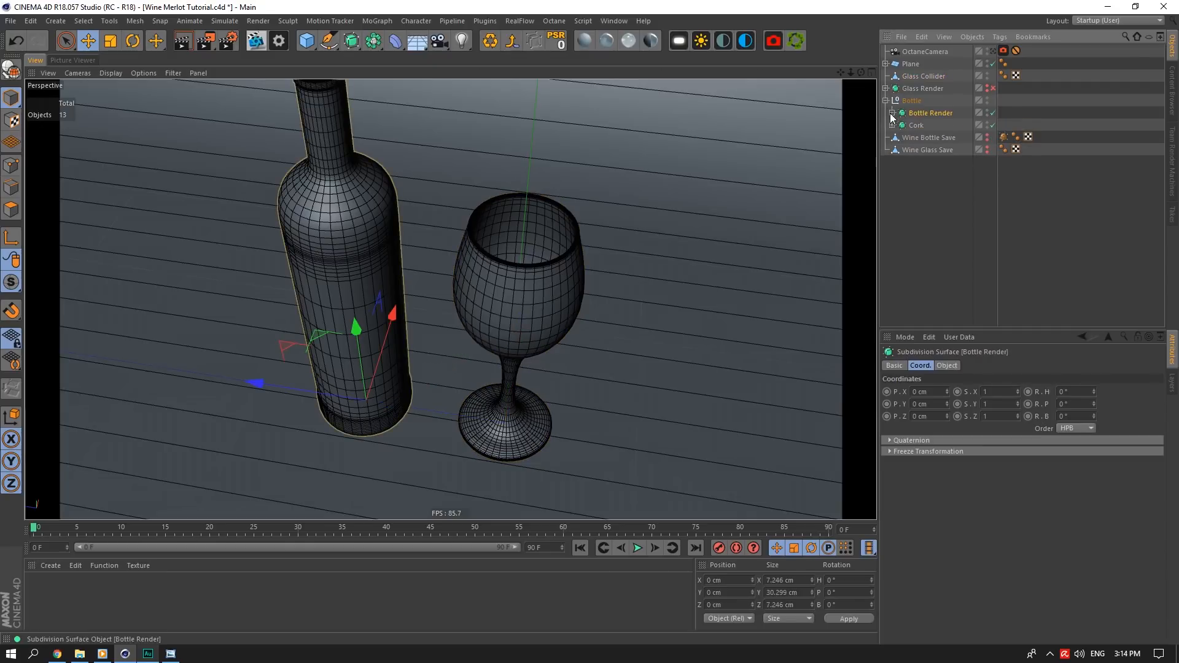
left_click_drag(920, 115, 921, 87)
double_click(927, 88)
key("Return")
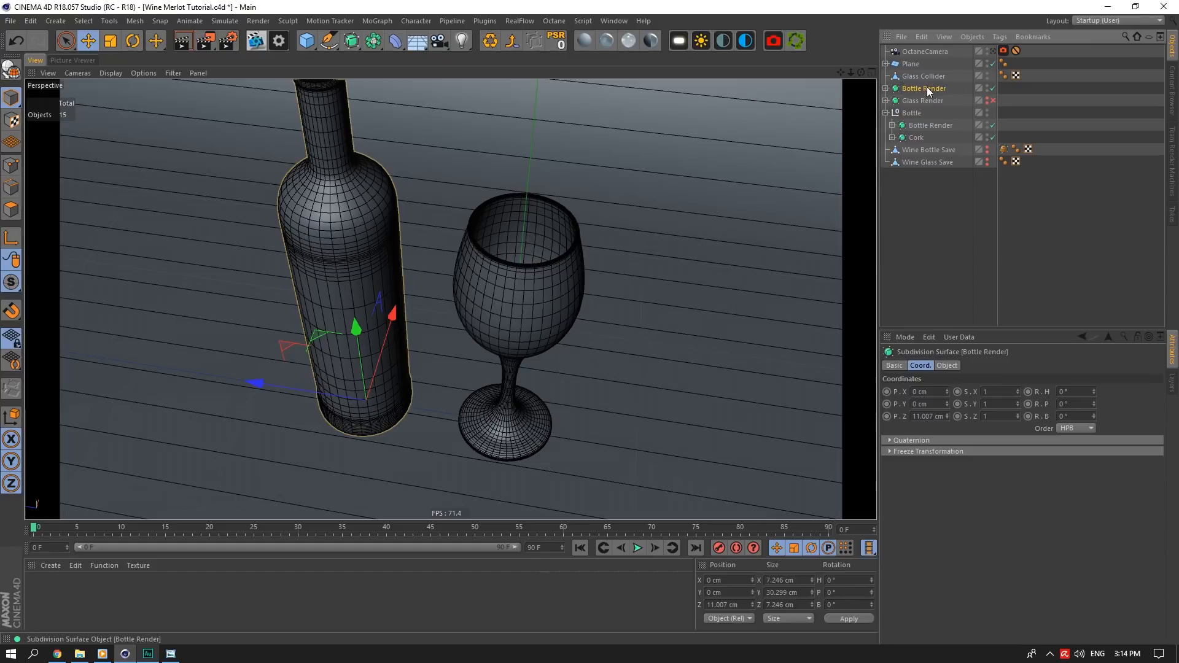
Convert the duplicated bottle into a single polygon object and rename it Bottle Collider
left_click(495, 43)
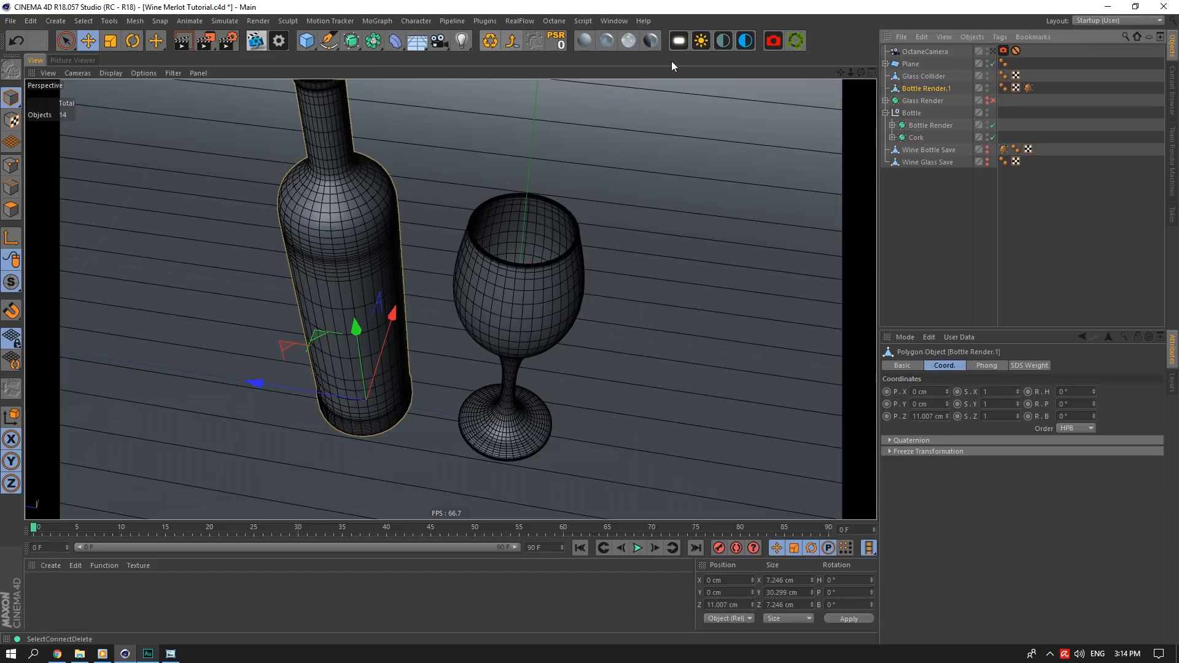
double_click(944, 88)
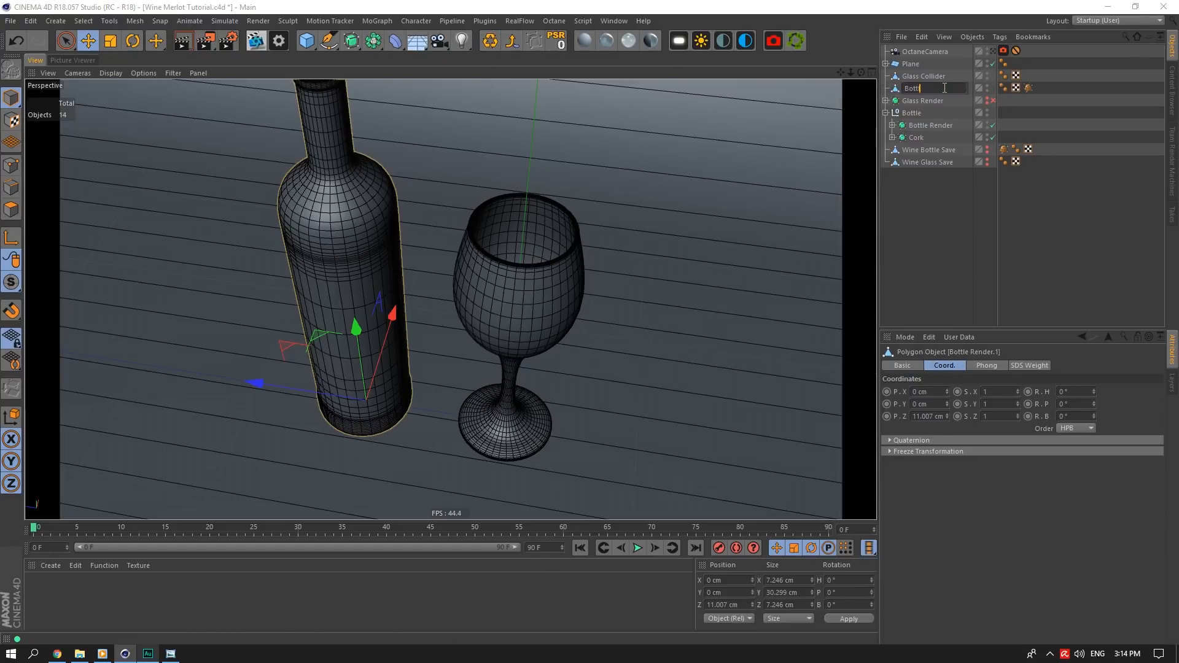
key("Return")
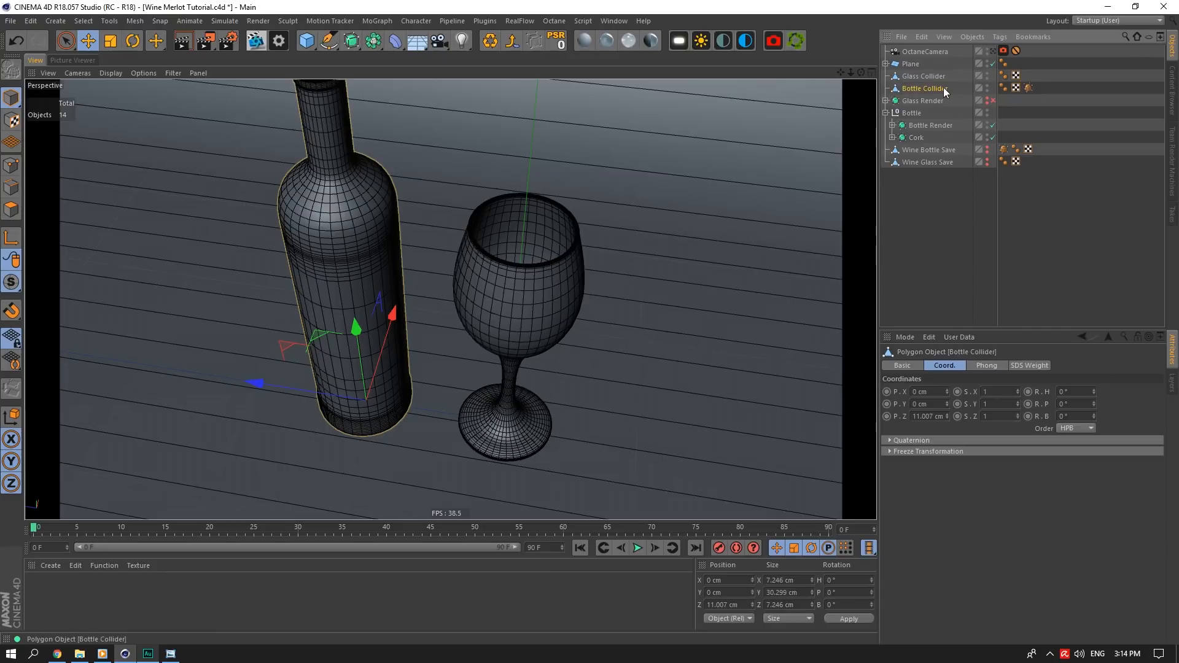
Delete the SDS Weight tag from Bottle Collider and collapse the Bottle group
left_click(1029, 88)
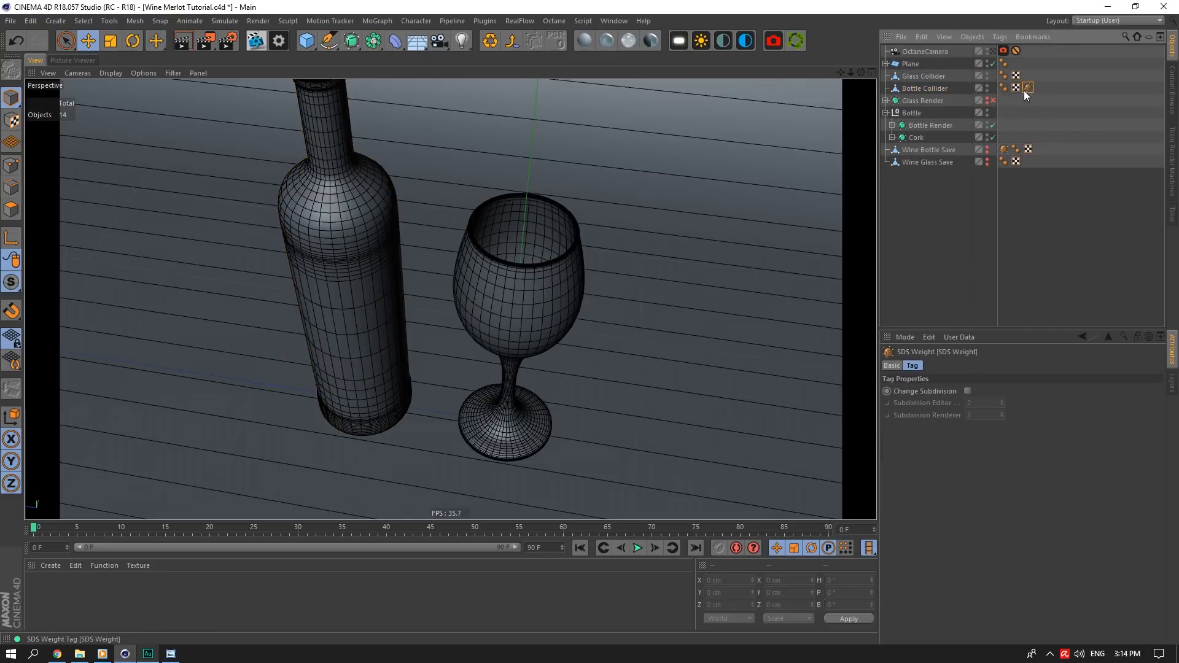
key("Delete")
left_click(886, 113)
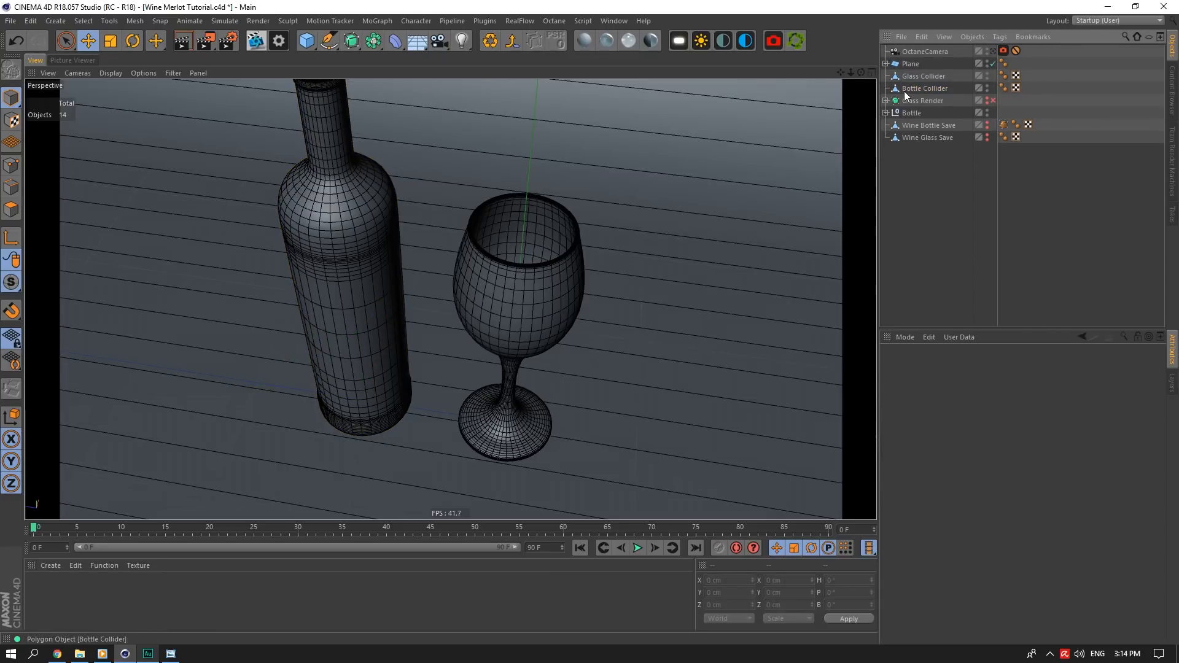
left_click(924, 89)
left_click_drag(851, 73, 858, 130)
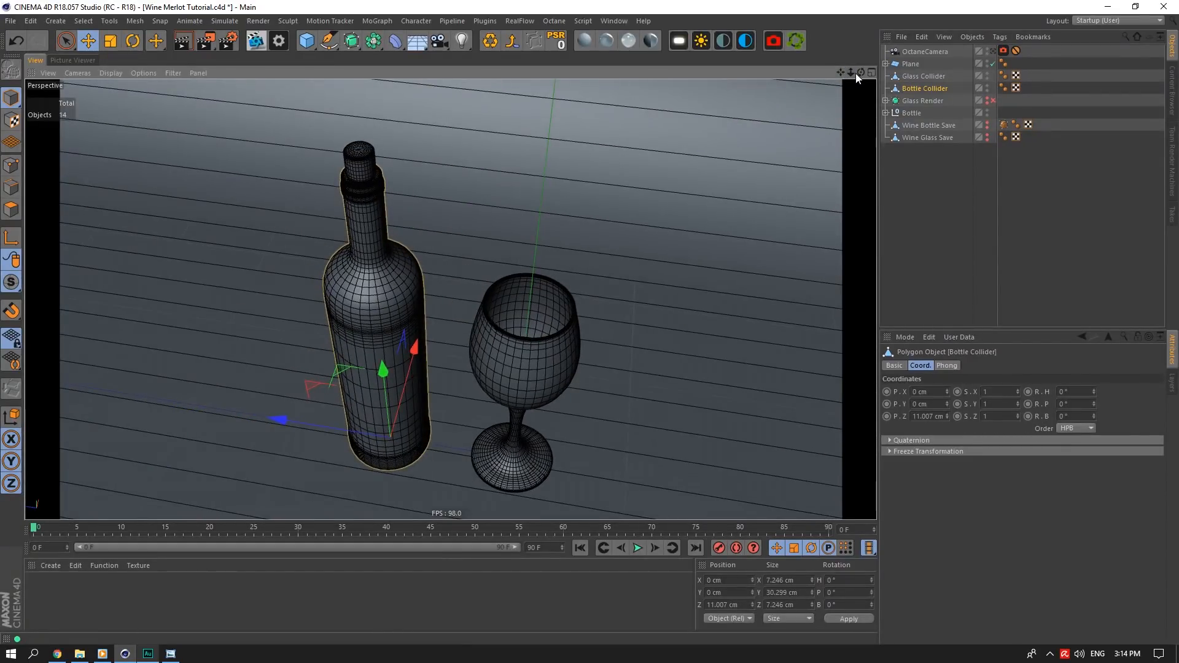
left_click(931, 99)
left_click(930, 78)
left_click(935, 89)
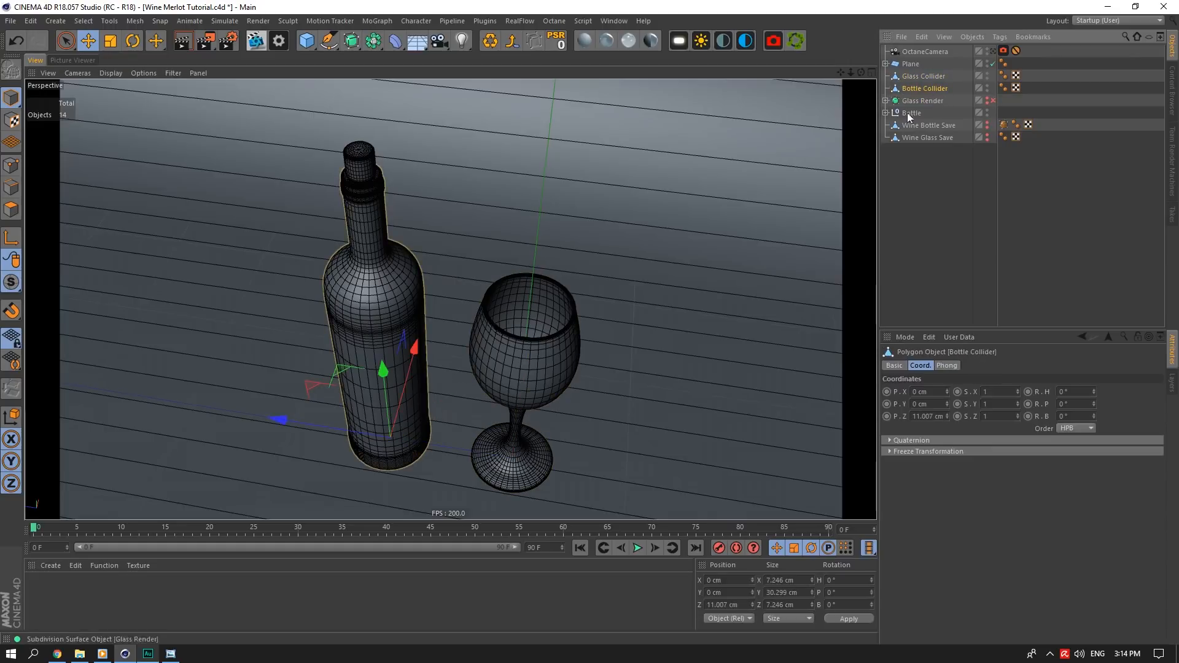
left_click_drag(851, 73, 809, 91)
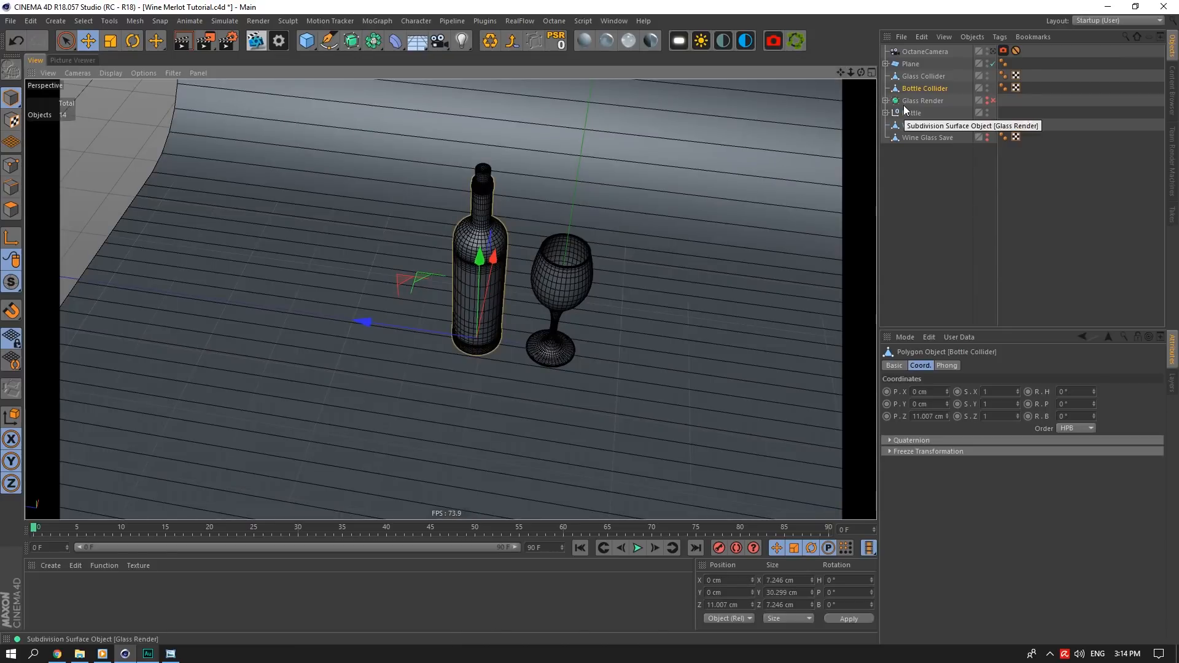
Make the Glass Render object visible and enabled again, and expand the Bottle group
left_click(922, 100)
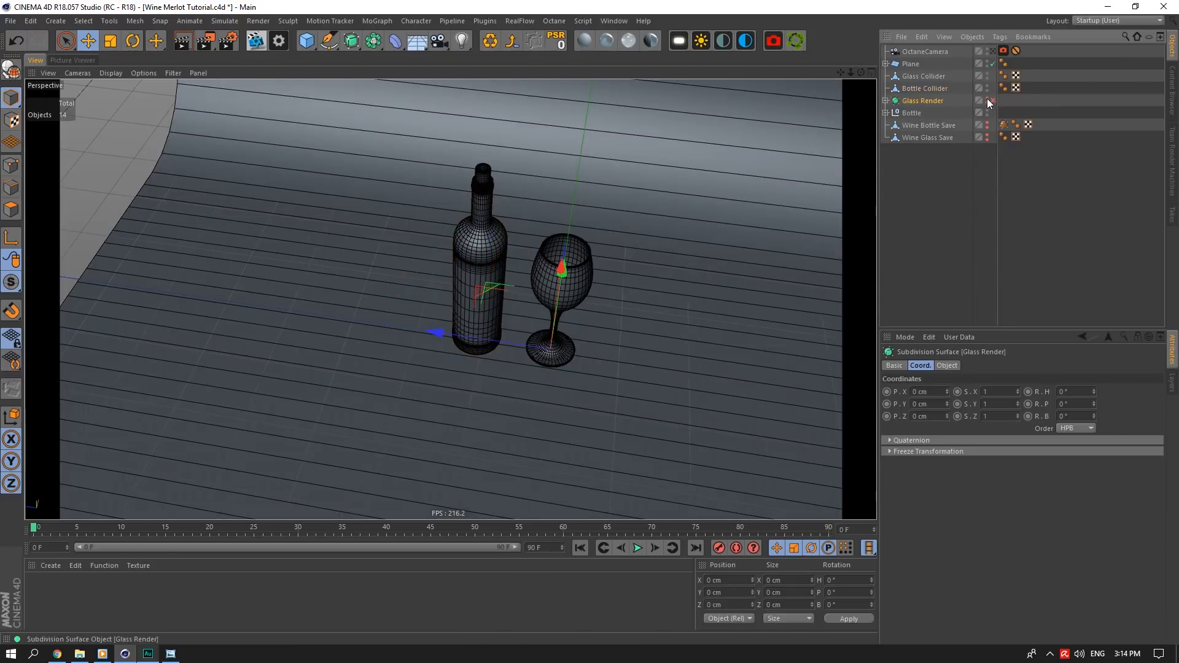
left_click(992, 100)
left_click(886, 113)
scroll(558, 299, "up", 3)
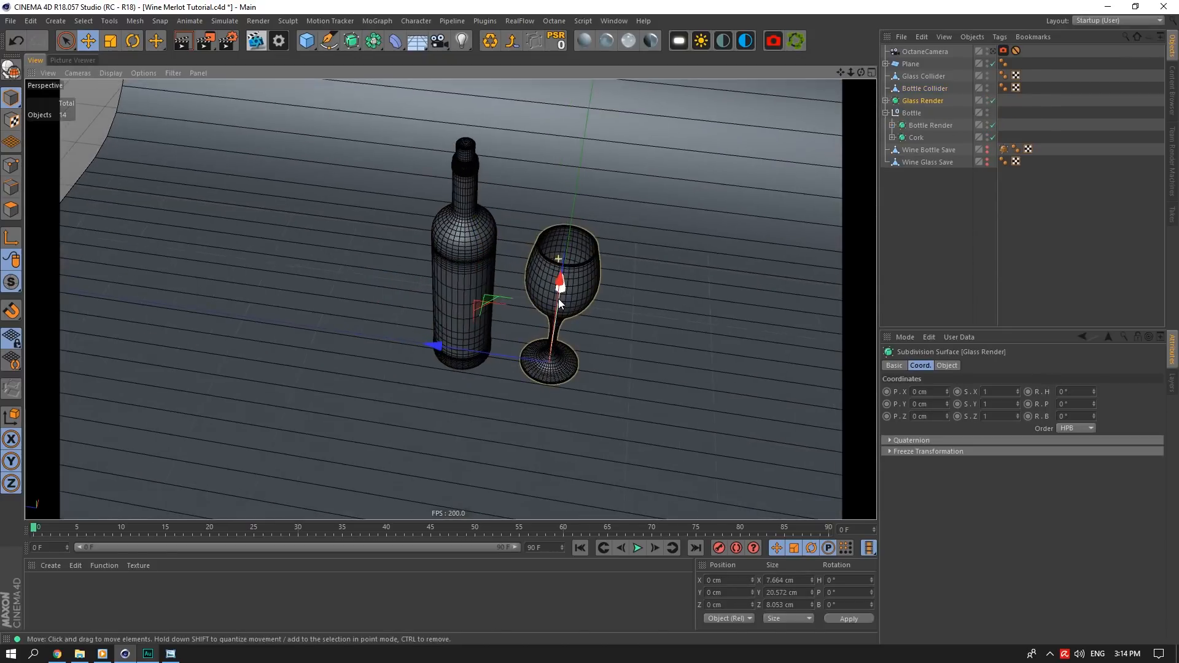
left_click(927, 76)
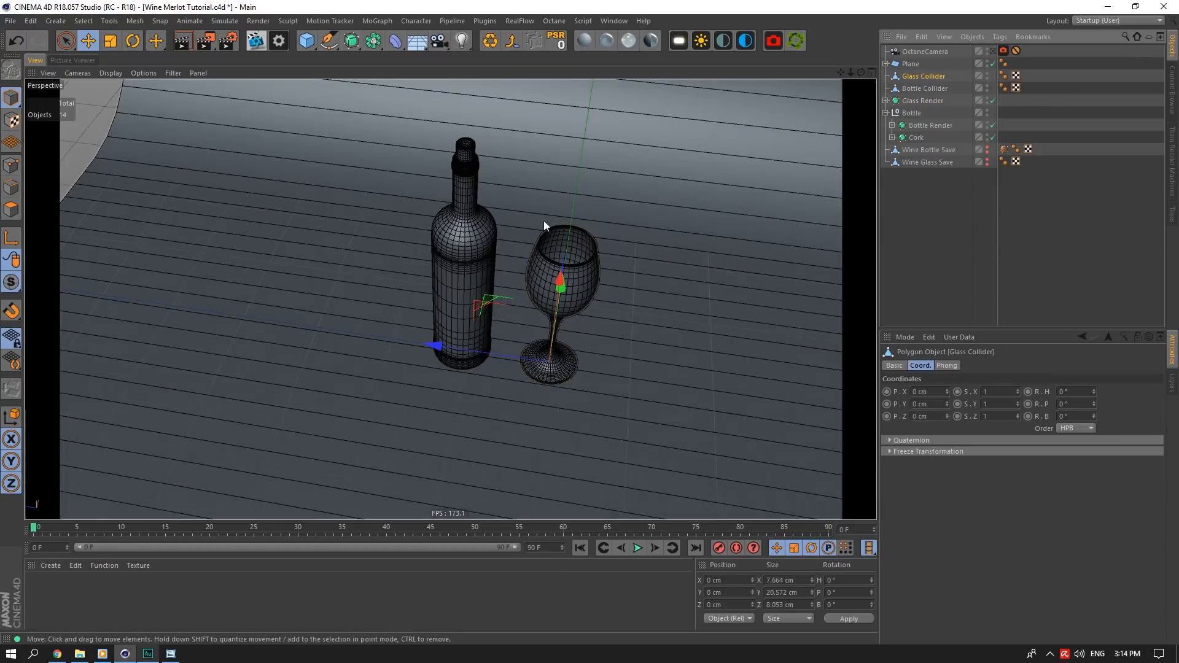
left_click(916, 113)
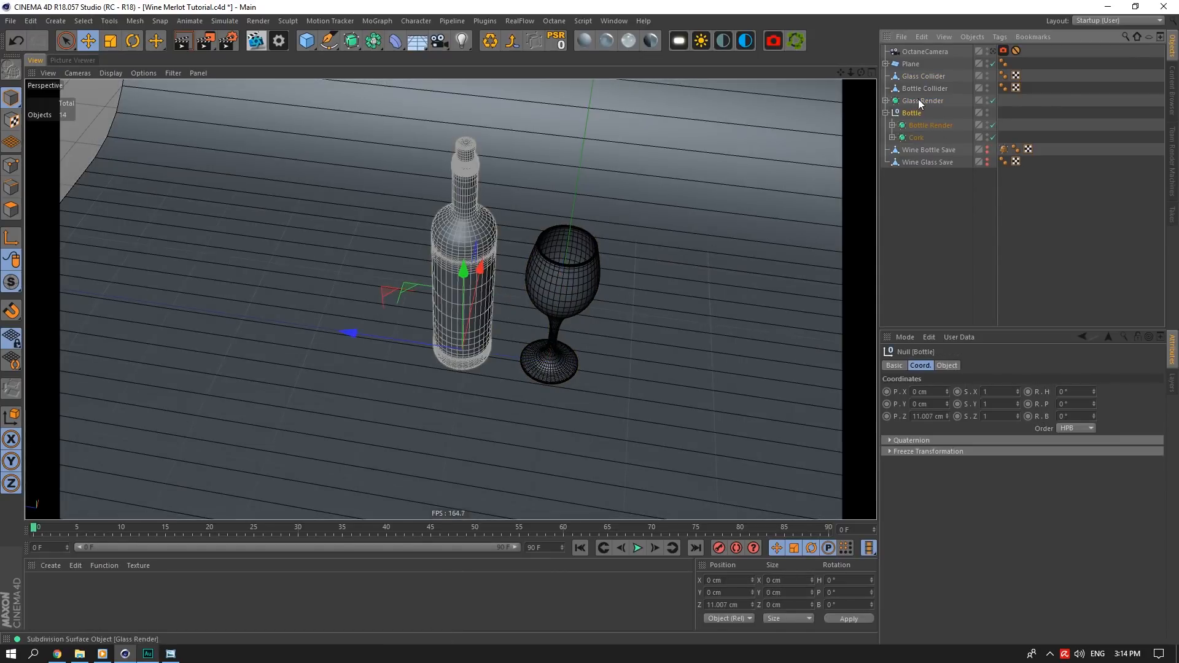
left_click(919, 102)
left_click(886, 113)
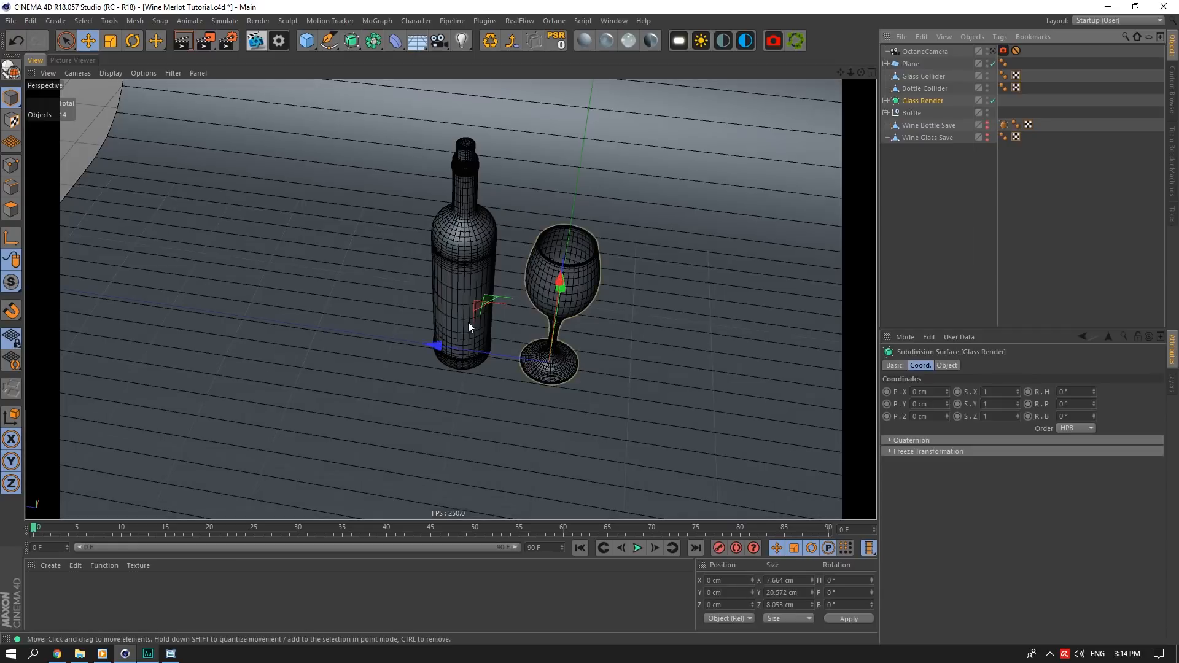
left_click_drag(840, 72, 827, 112)
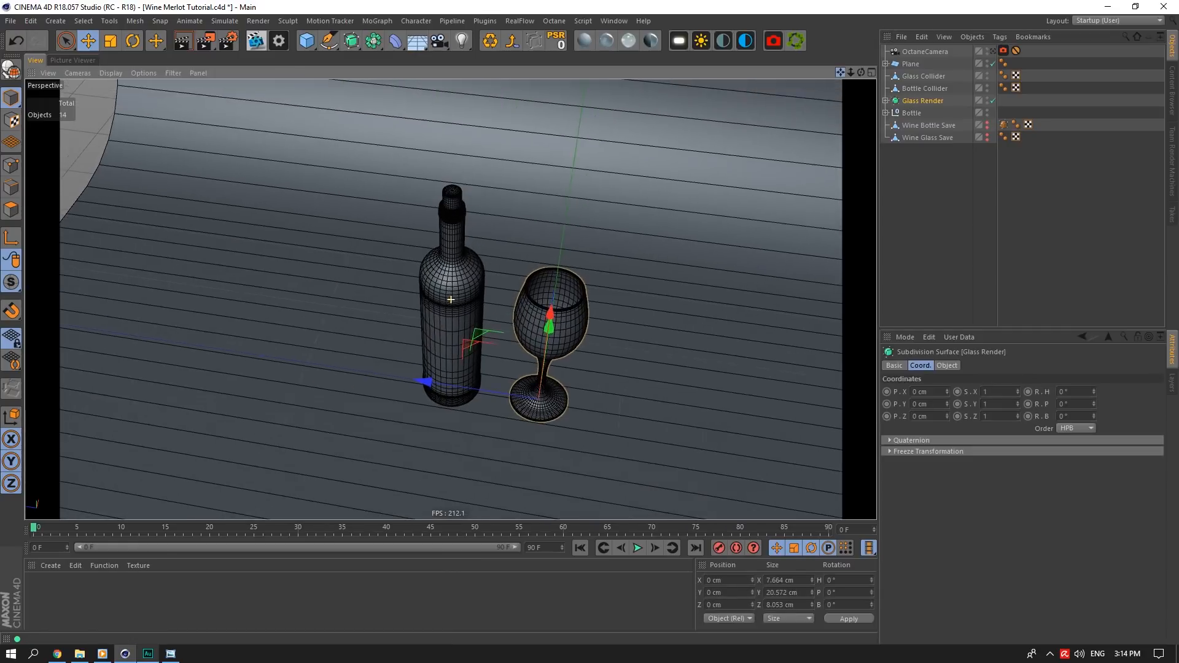
Add an XPresso tag to Glass Render and widen the XPresso Editor window
right_click(925, 101)
mouse_move(1015, 109)
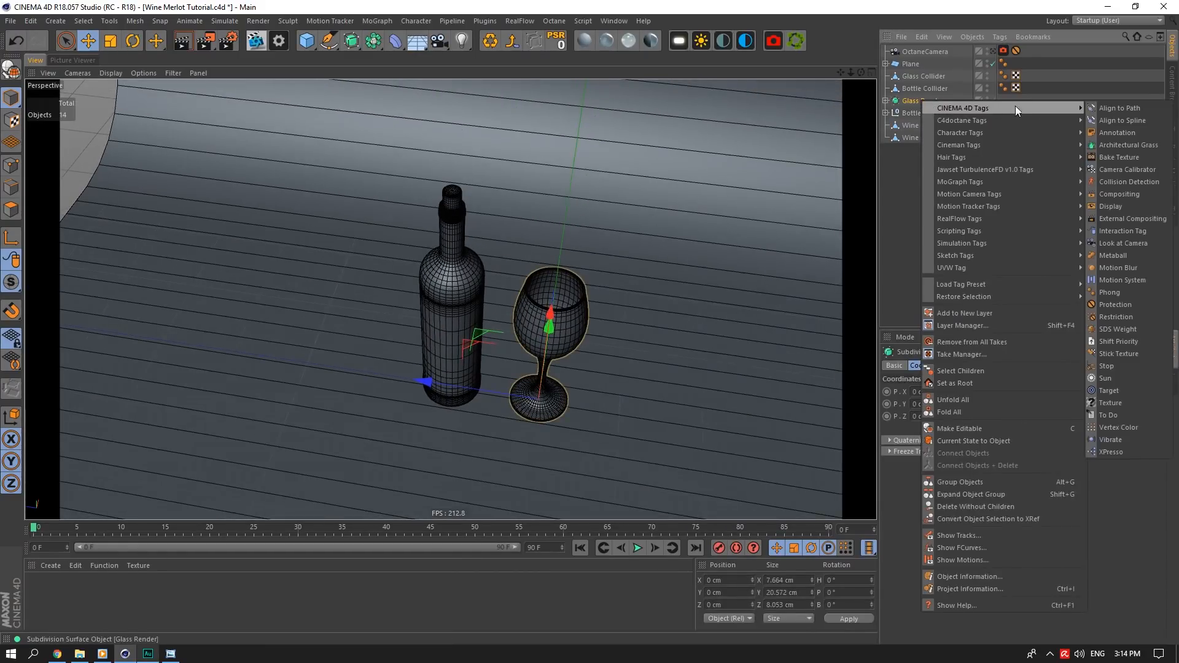
left_click(1052, 97)
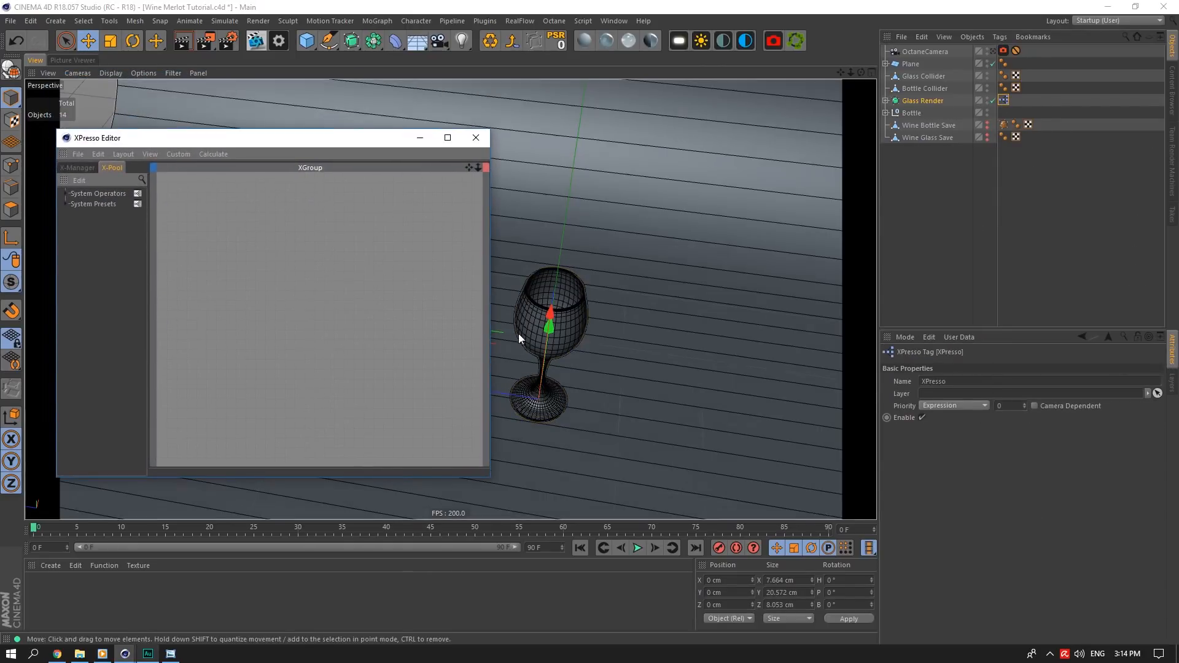
left_click_drag(490, 308, 650, 307)
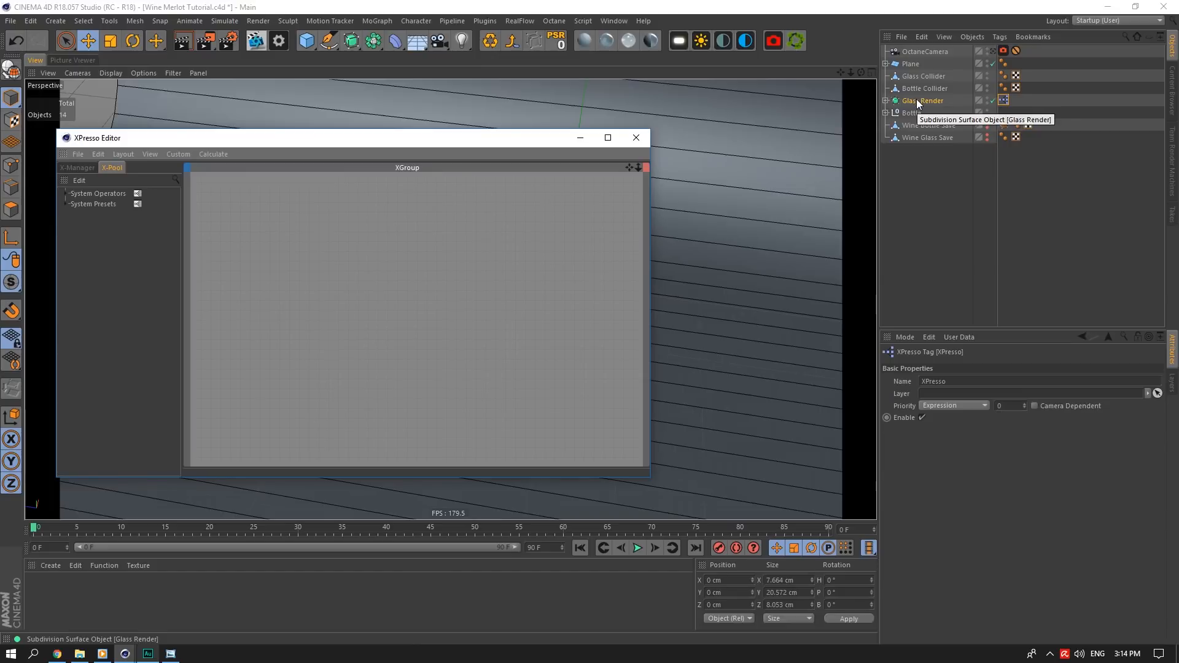
Add Glass Render and Glass Collider as object nodes side by side in the XPresso graph
left_click_drag(917, 100, 916, 101)
left_click_drag(302, 279, 301, 273)
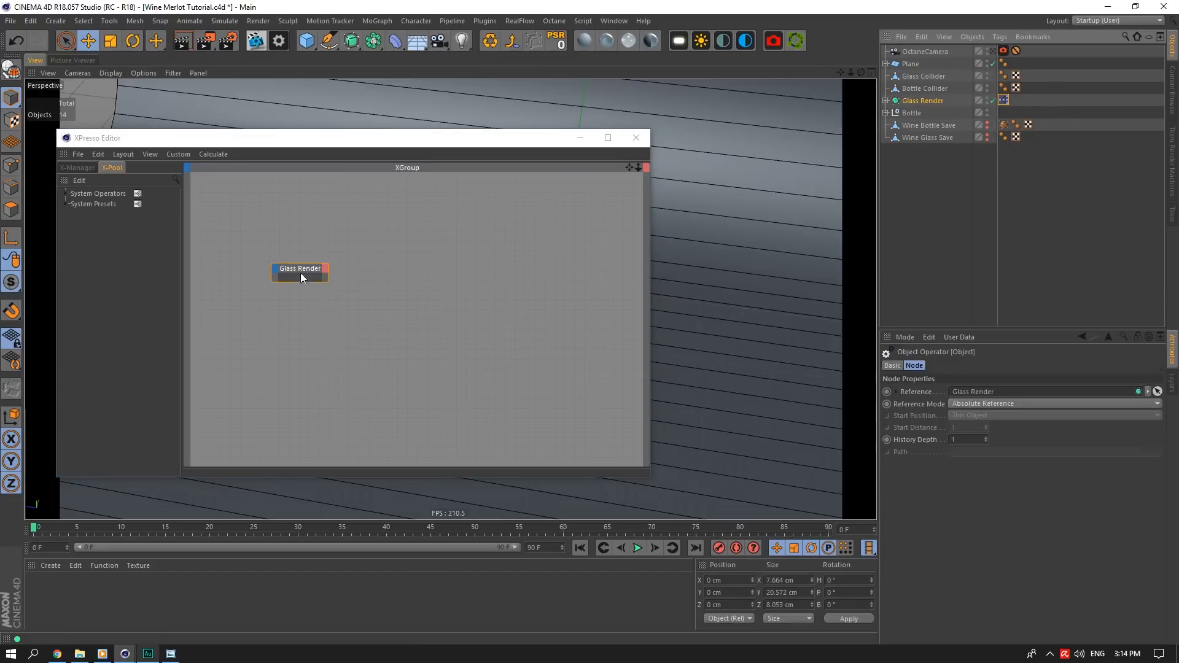
left_click(924, 88)
left_click(932, 77)
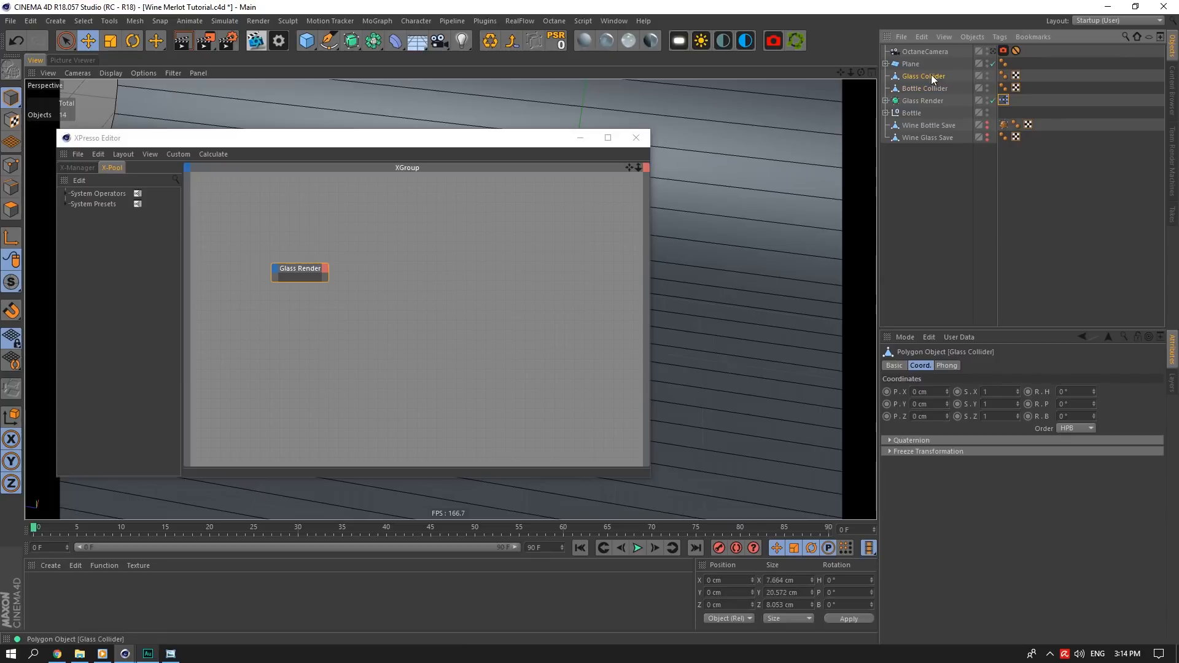
left_click_drag(461, 282, 464, 279)
Add a Position output port from the Coordinates properties to the Glass Render node
left_click(325, 269)
mouse_move(339, 290)
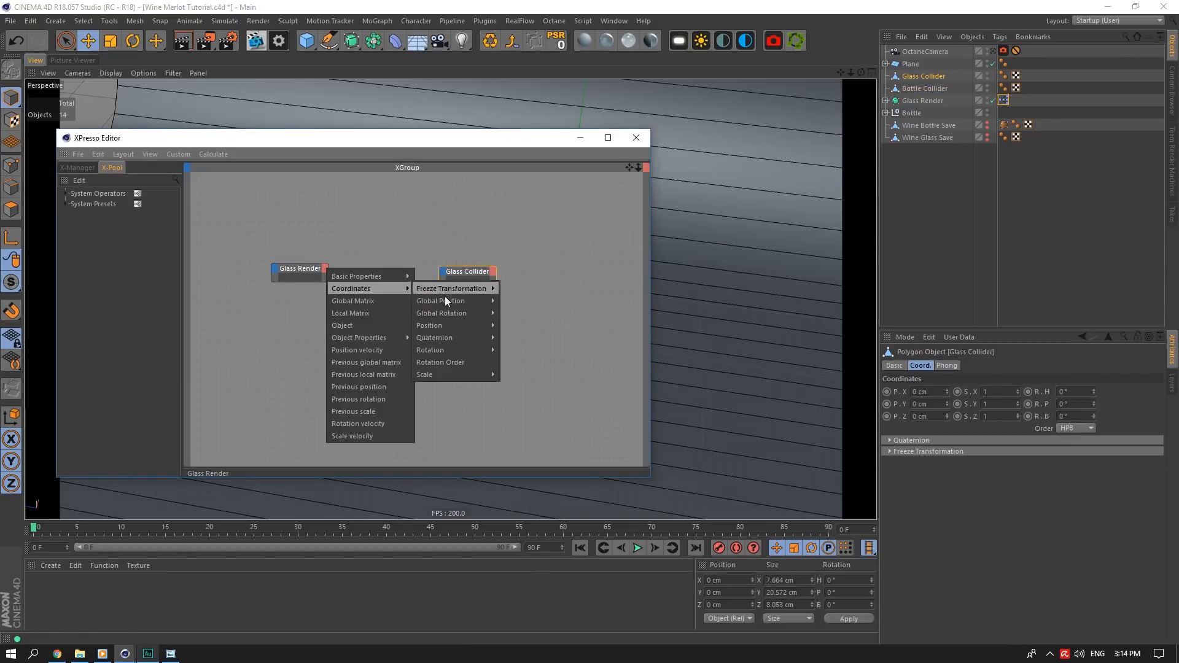
mouse_move(476, 299)
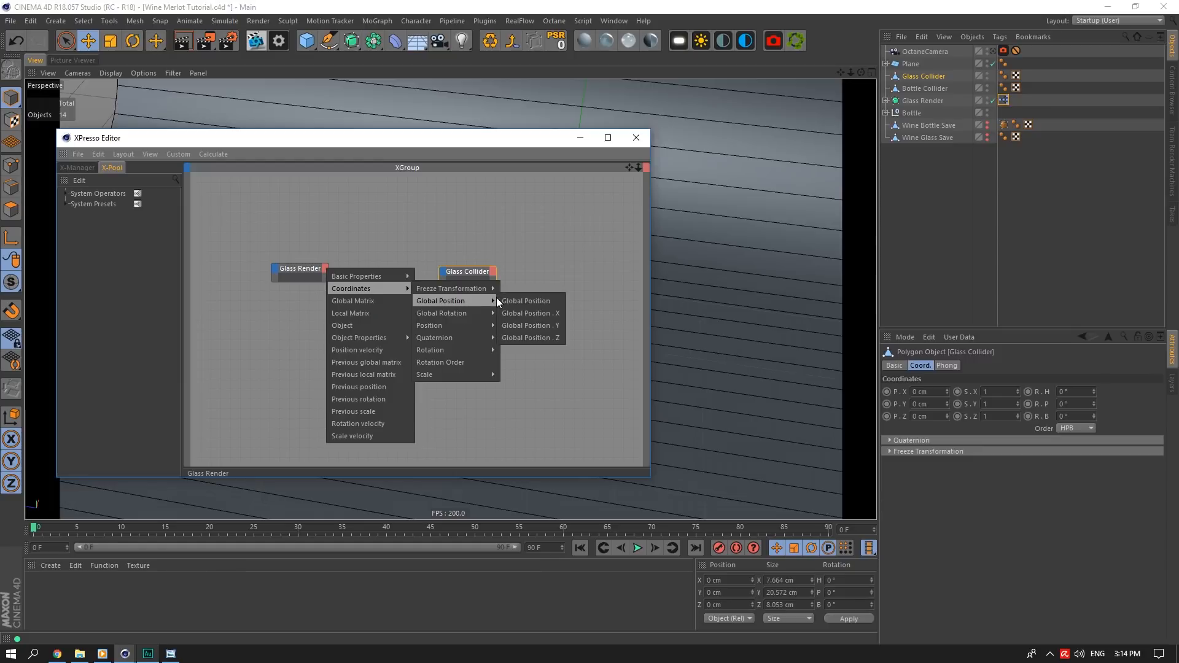
mouse_move(479, 327)
left_click(516, 325)
Add a Position input port to the Glass Collider node and connect the Glass Render Position output to it
left_click(443, 272)
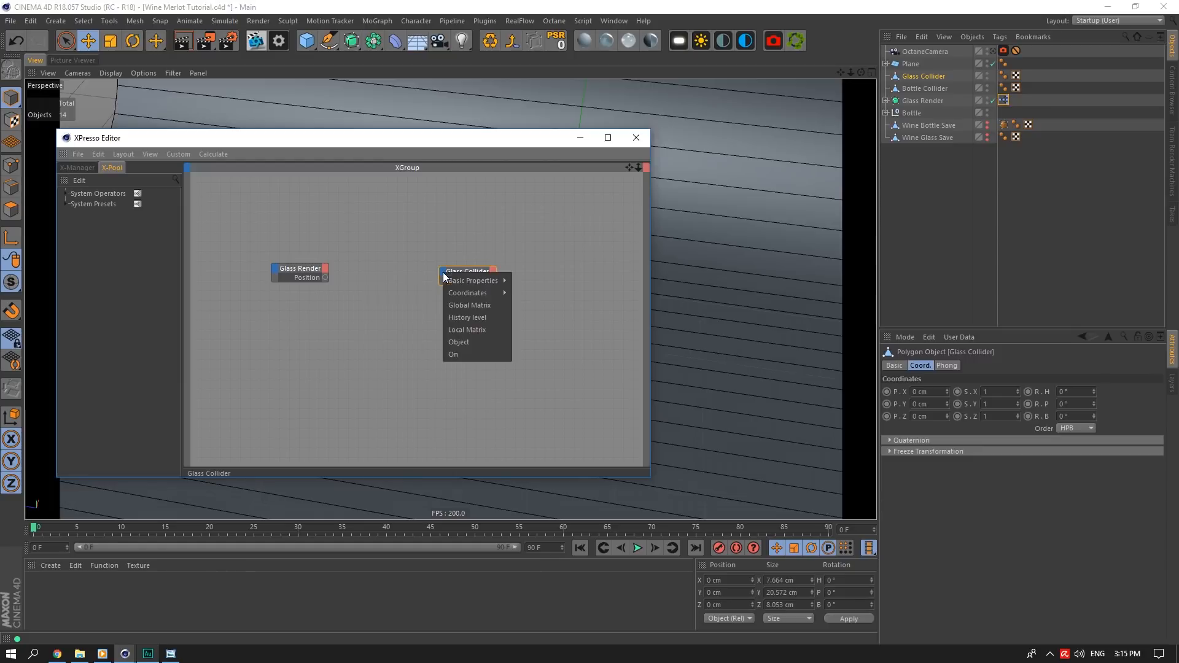
mouse_move(463, 292)
mouse_move(556, 331)
left_click(613, 331)
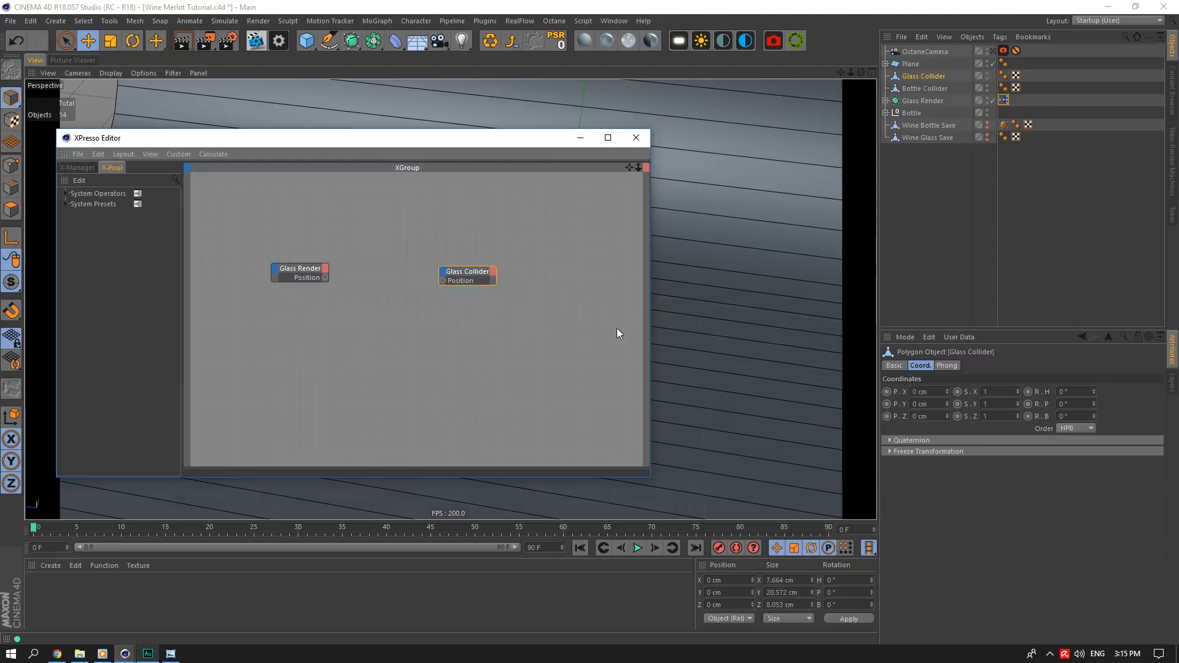
left_click_drag(324, 278, 443, 282)
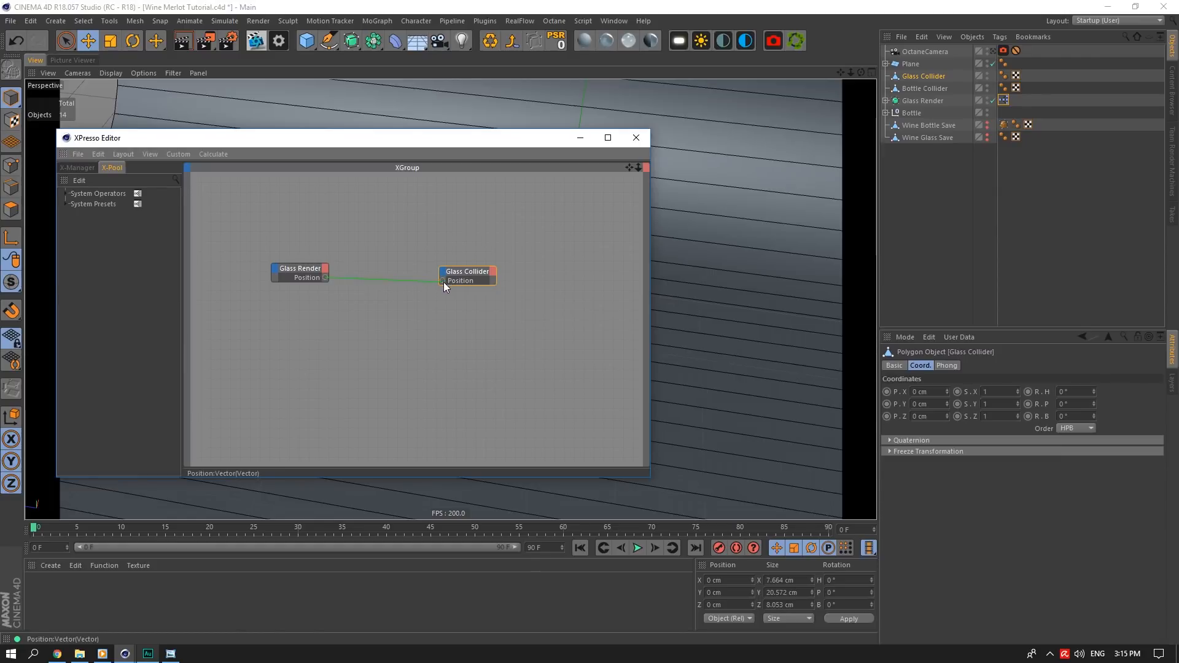
Move Glass Render to the far side of the bottle and hide it to check whether Glass Collider follows
left_click_drag(464, 137, 979, 379)
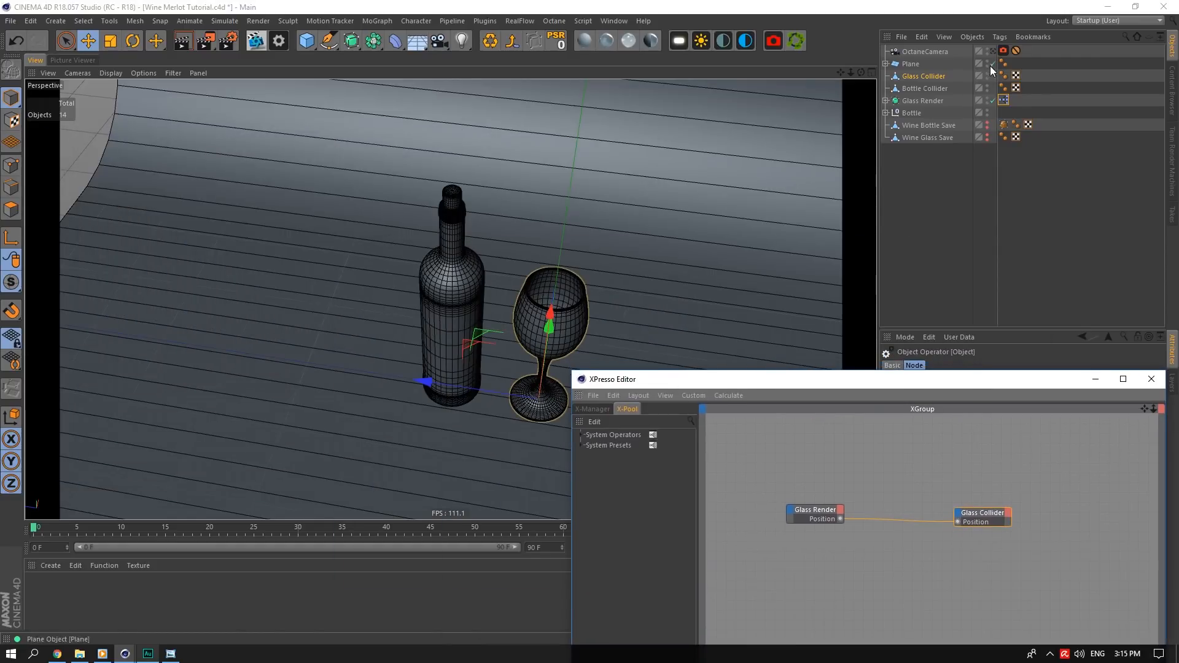
left_click(936, 100)
left_click_drag(444, 377, 203, 278)
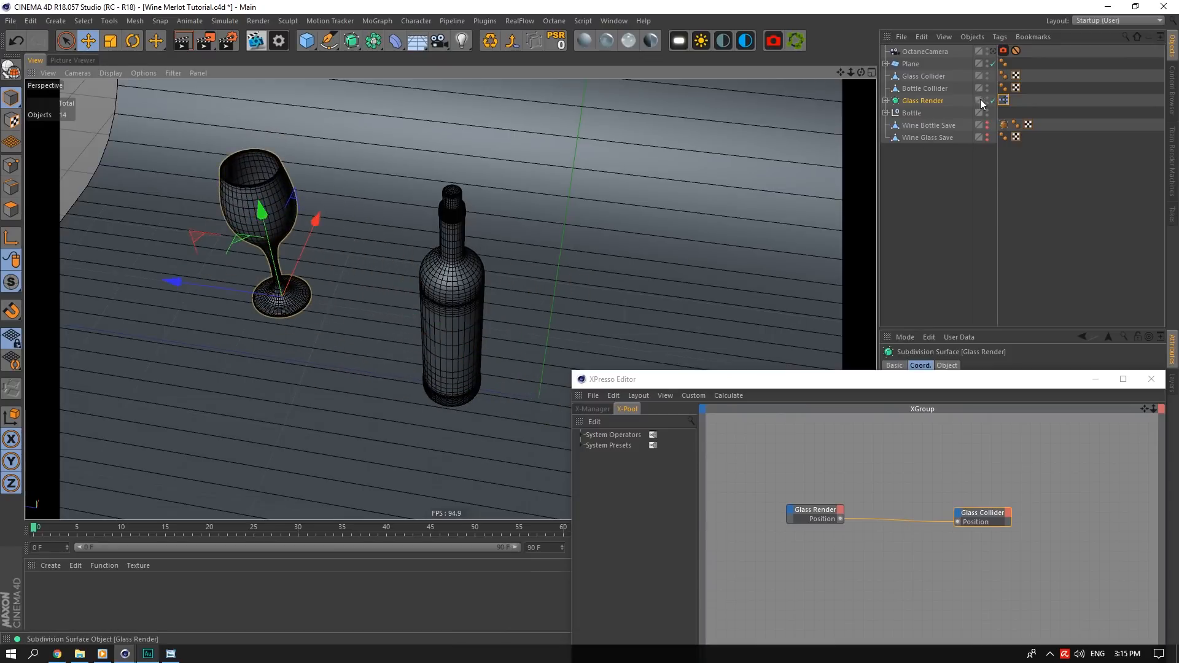
left_click(918, 75)
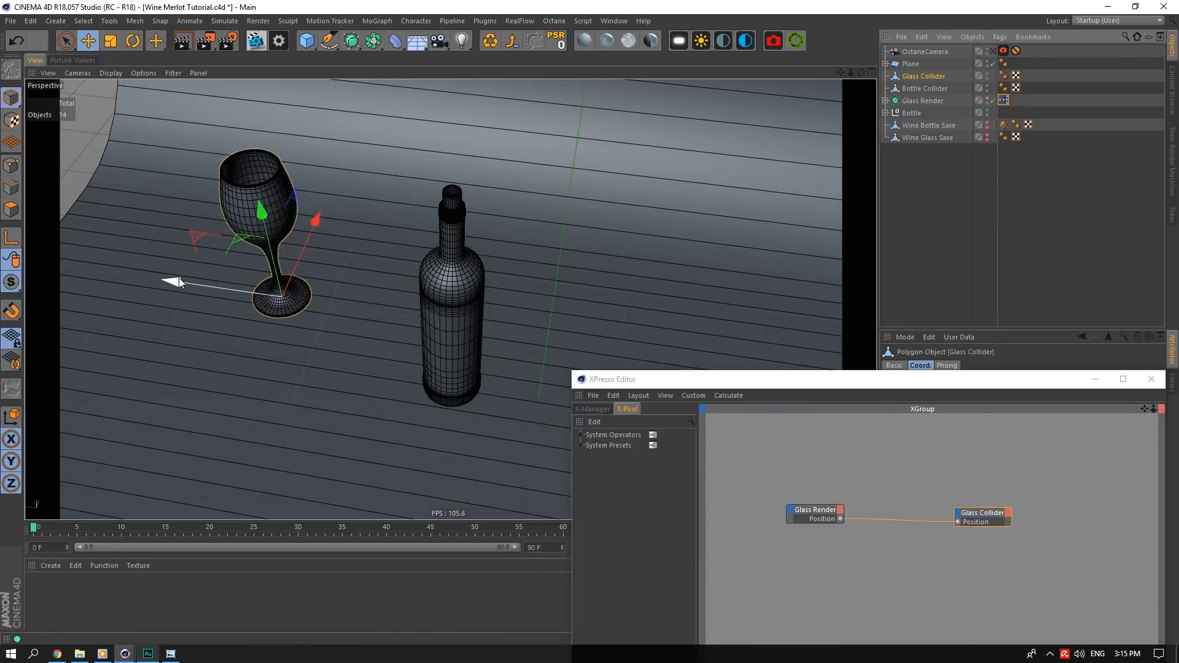
left_click(911, 100)
Undo the test move and visibility change of Glass Render and close the XPresso Editor
key("ctrl+z")
key("ctrl+z")
key("ctrl+z")
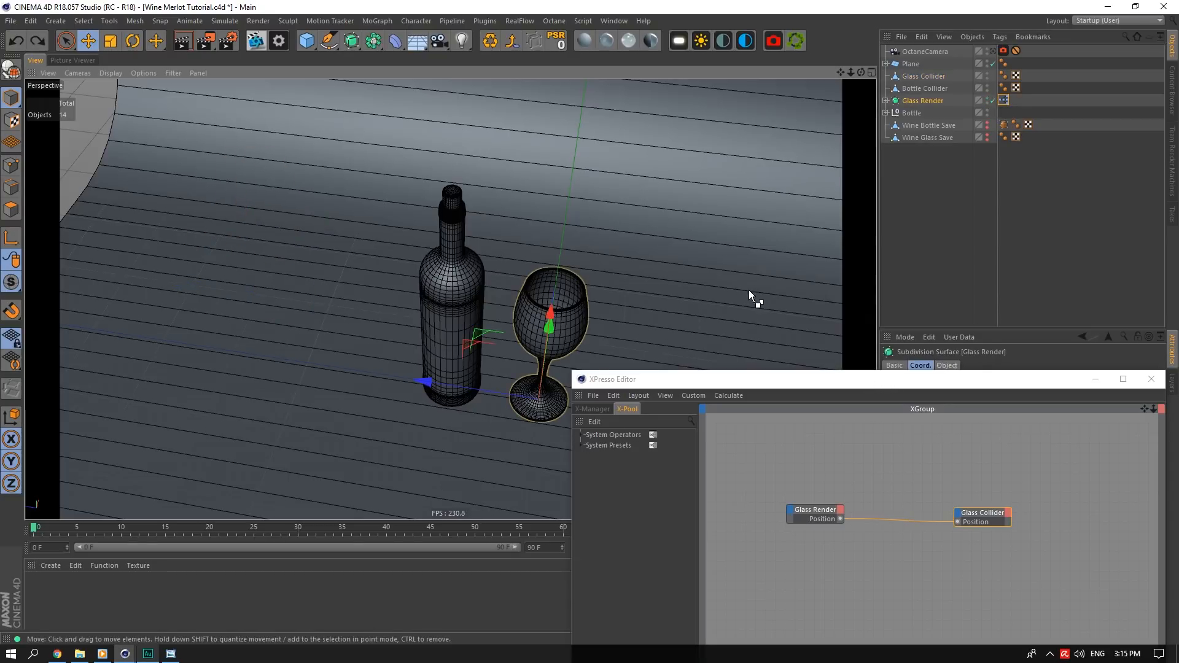
left_click_drag(790, 379, 337, 295)
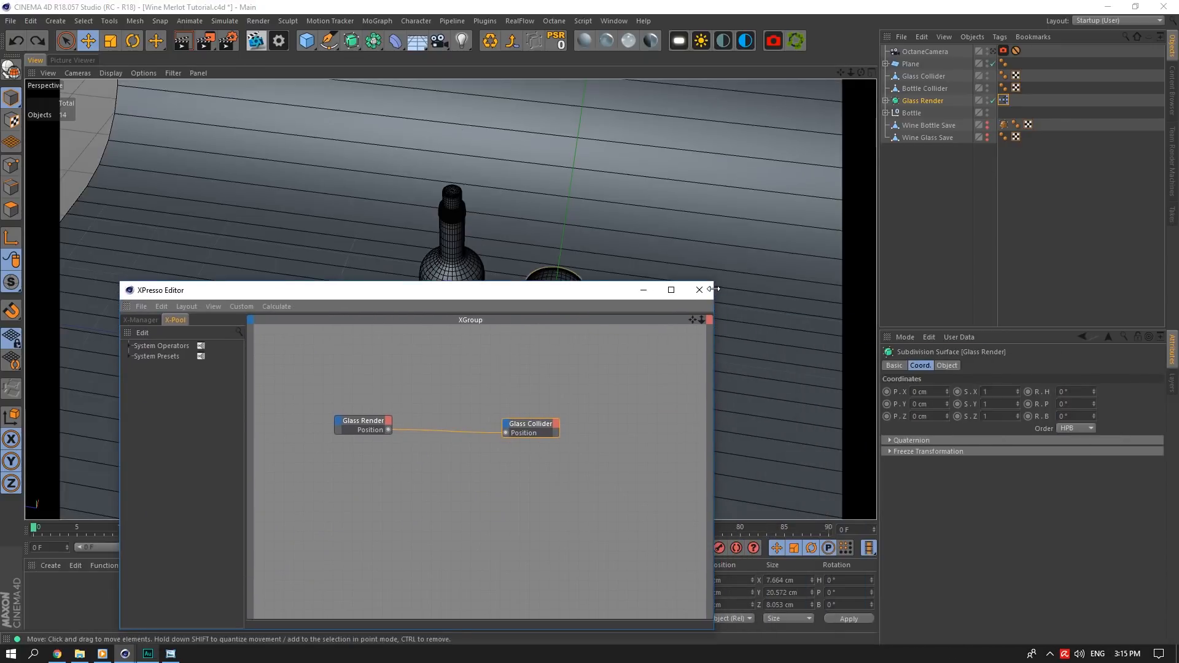
left_click(708, 289)
Copy the XPresso tag from Glass Render onto the Bottle null and open the copy in the XPresso Editor
left_click(887, 113)
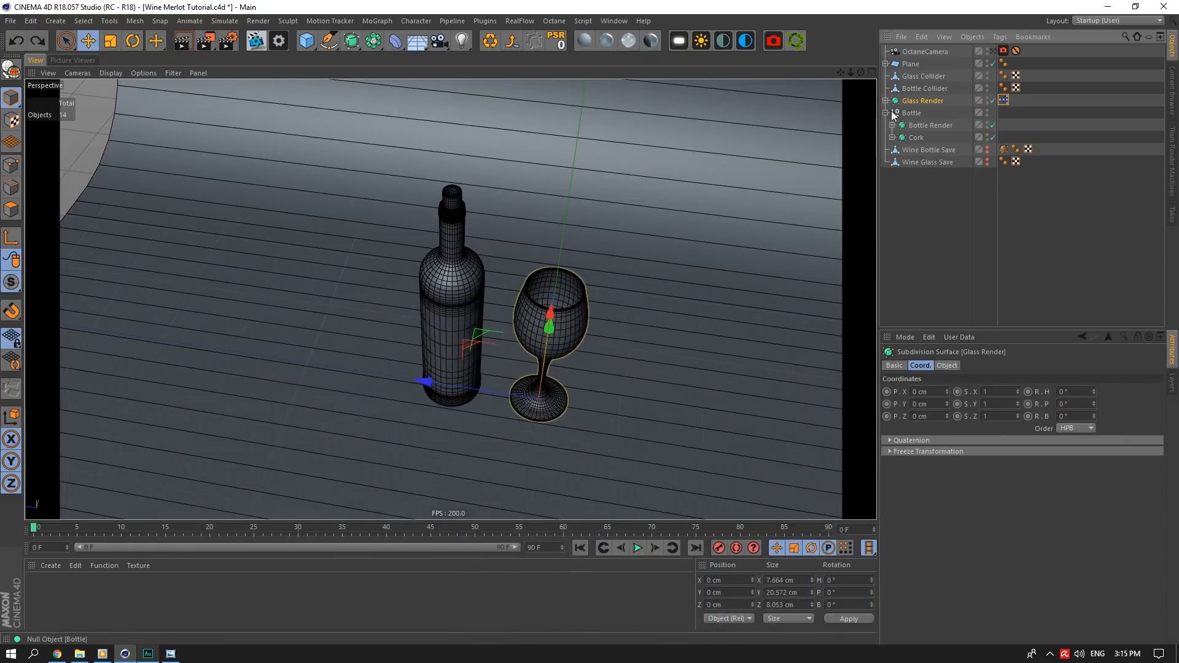
left_click_drag(1005, 100, 1010, 113)
left_click(886, 113)
left_click(905, 114)
double_click(1005, 112)
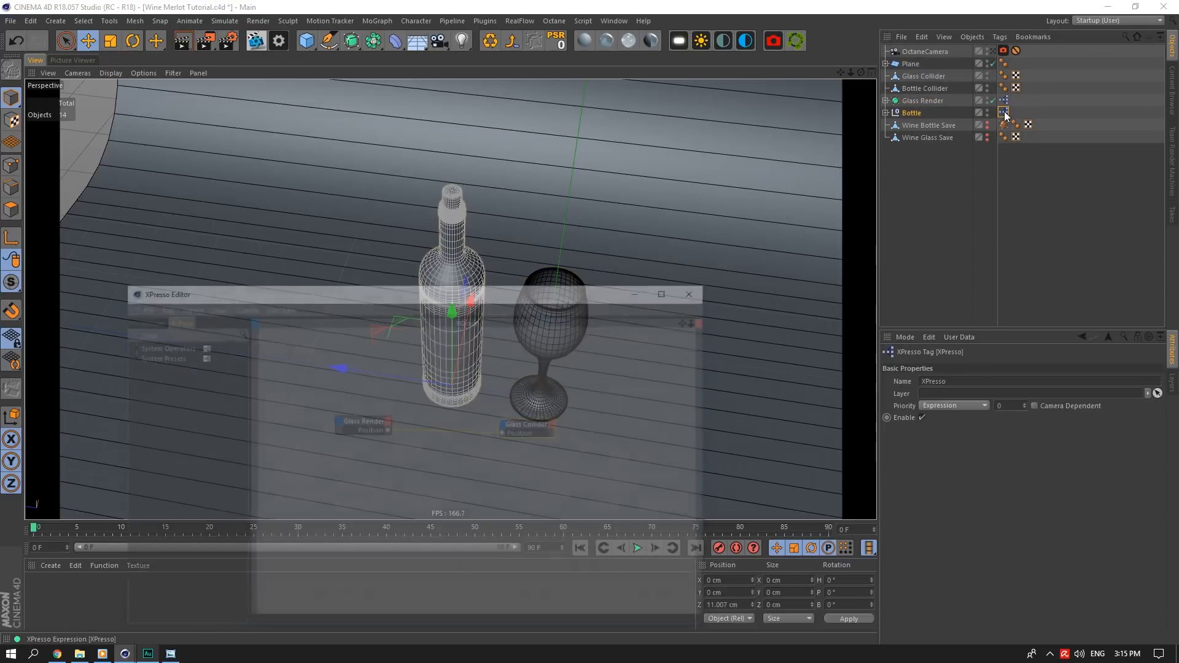
Set the copied XPresso nodes to reference Bottle as the source and Bottle Collider as the target, and close the XPresso Editor
left_click_drag(490, 301, 451, 231)
left_click(324, 353)
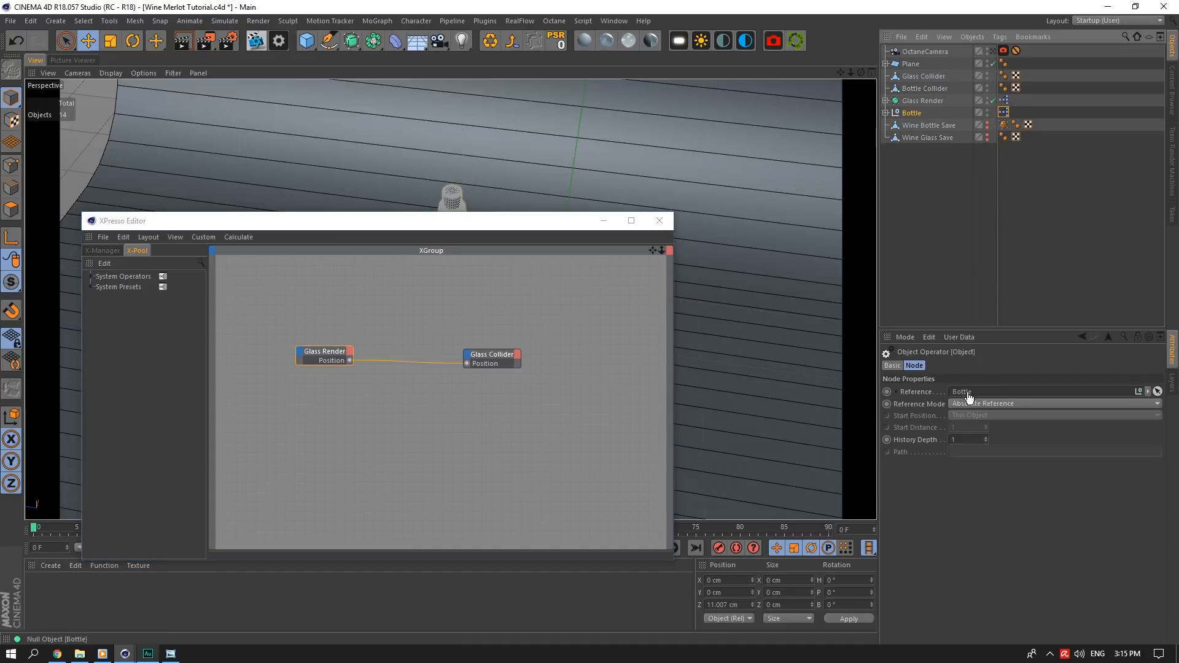
left_click(488, 359)
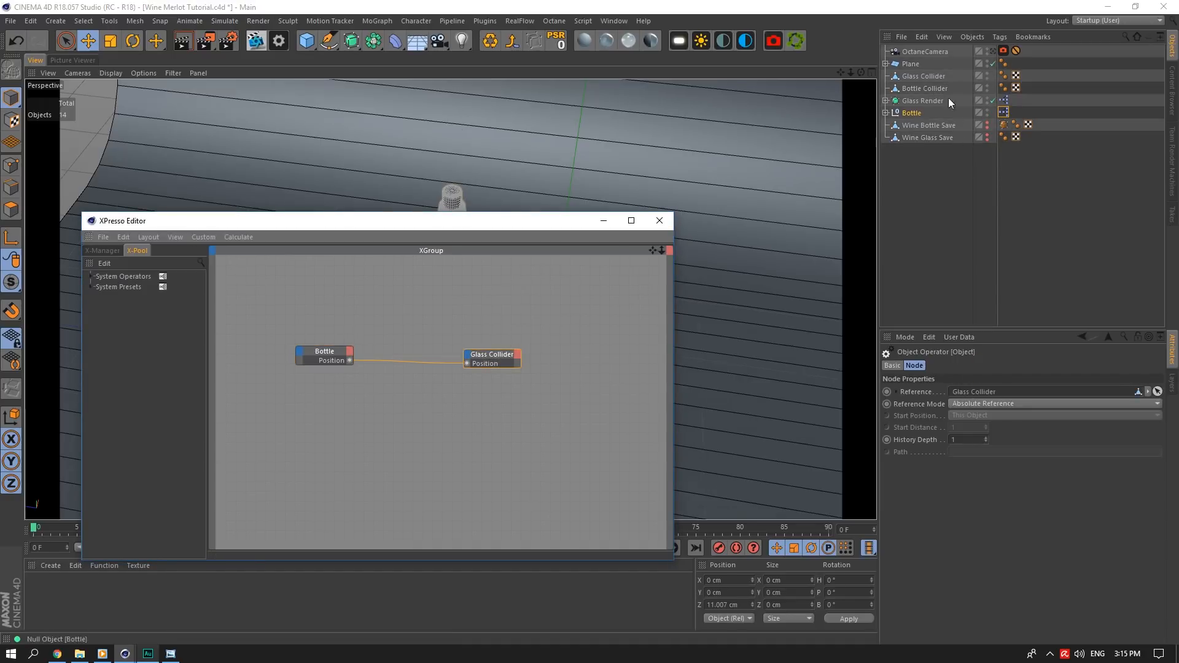
left_click_drag(937, 89, 940, 129)
left_click_drag(996, 397, 996, 396)
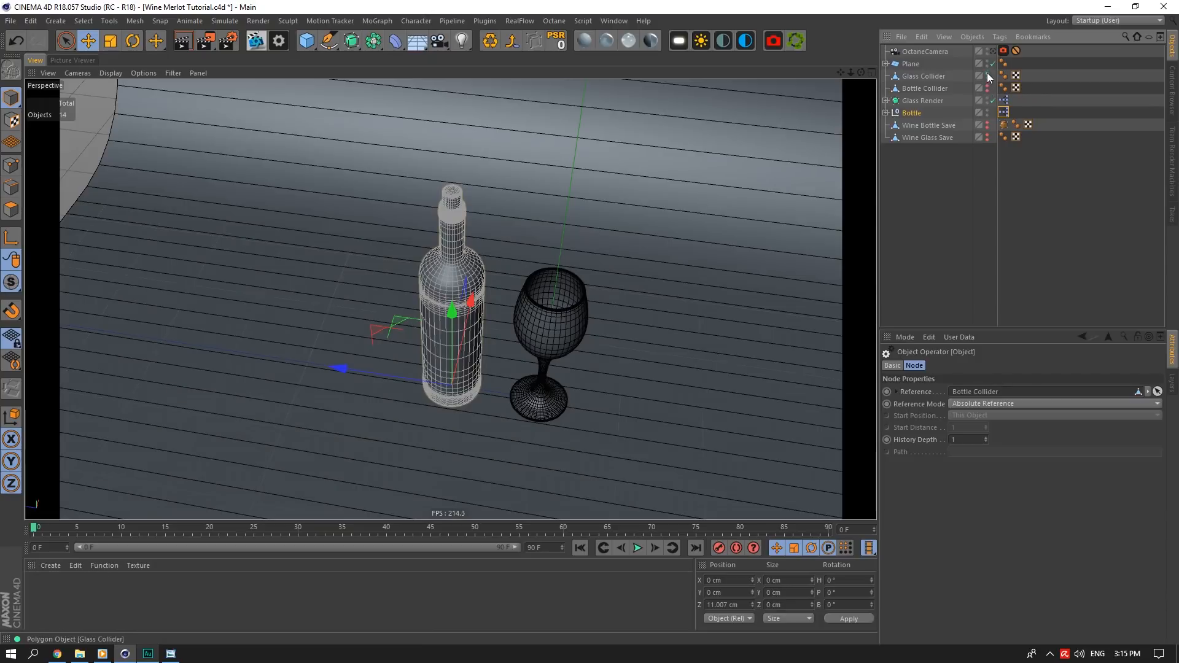
Hide Bottle Collider and Glass Collider, leave Glass Collider selected, and view the finished bottle and glass setup
left_click(922, 86)
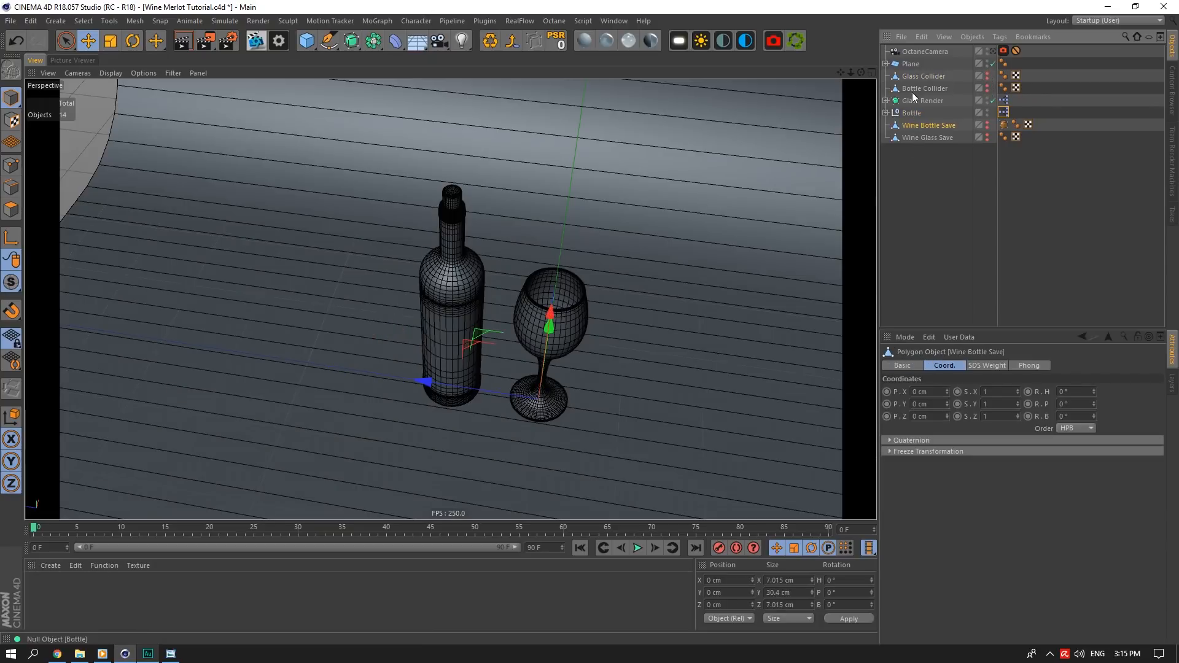
left_click(914, 76)
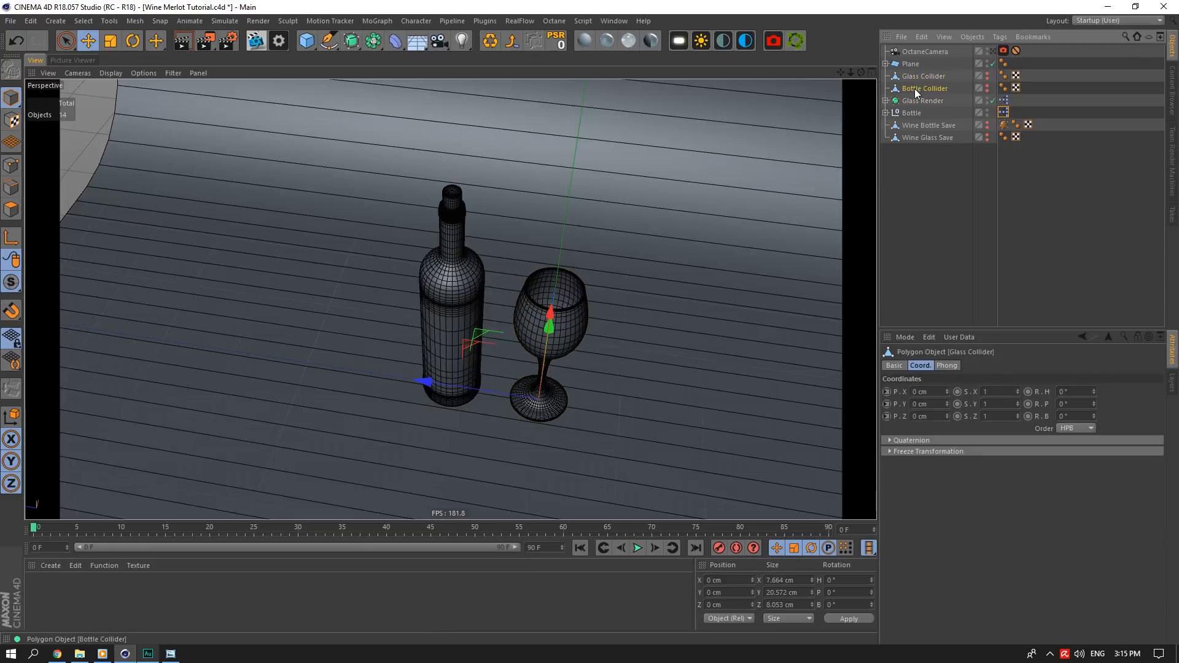
left_click(886, 63)
left_click(887, 63)
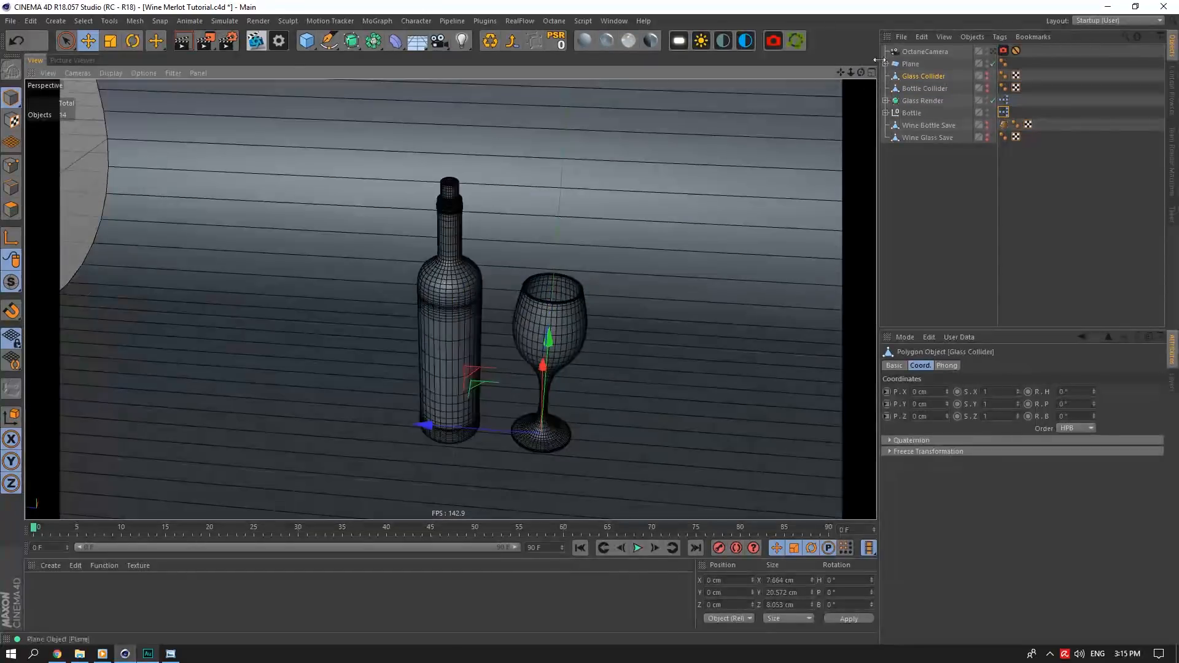
mouse_move(861, 73)
left_mouse_down()
mouse_move(915, 101)
mouse_move(1007, 108)
mouse_move(864, 87)
mouse_move(814, 40)
mouse_move(857, 30)
mouse_move(805, 77)
mouse_move(826, 107)
mouse_move(832, 325)
mouse_move(841, 95)
mouse_move(802, 24)
mouse_move(836, 5)
mouse_move(863, 77)
mouse_move(694, 73)
mouse_move(849, 68)
mouse_move(837, 111)
mouse_move(860, 38)
mouse_move(859, 107)
mouse_move(891, 73)
mouse_move(860, 41)
mouse_move(855, 81)
left_mouse_up()
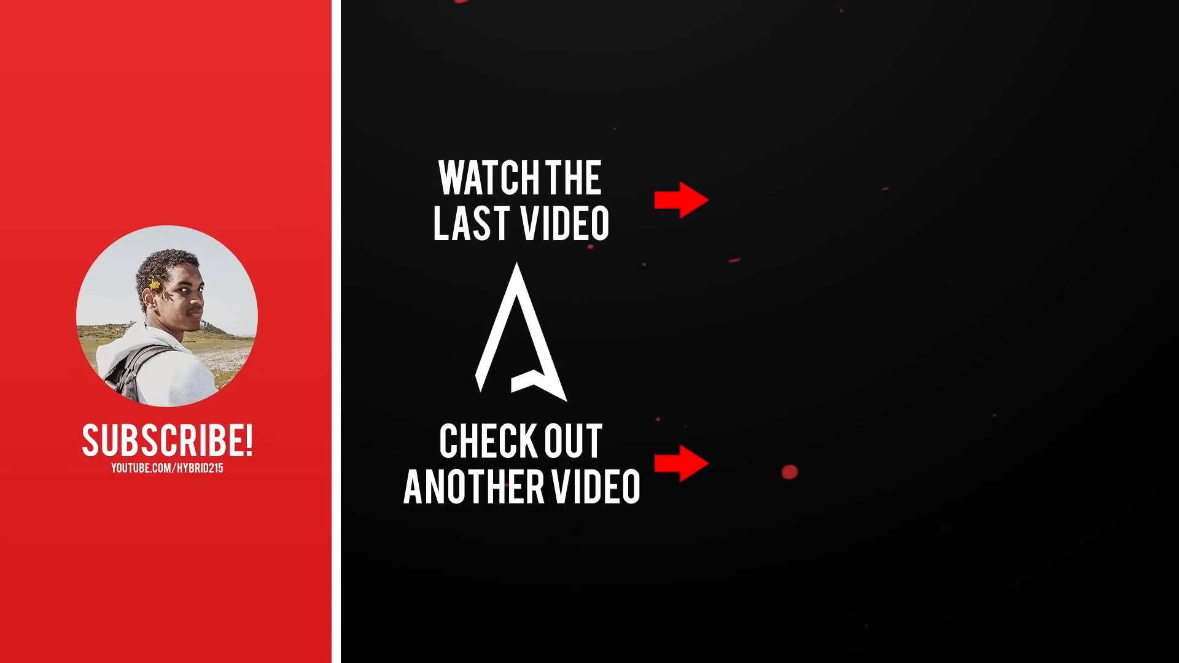